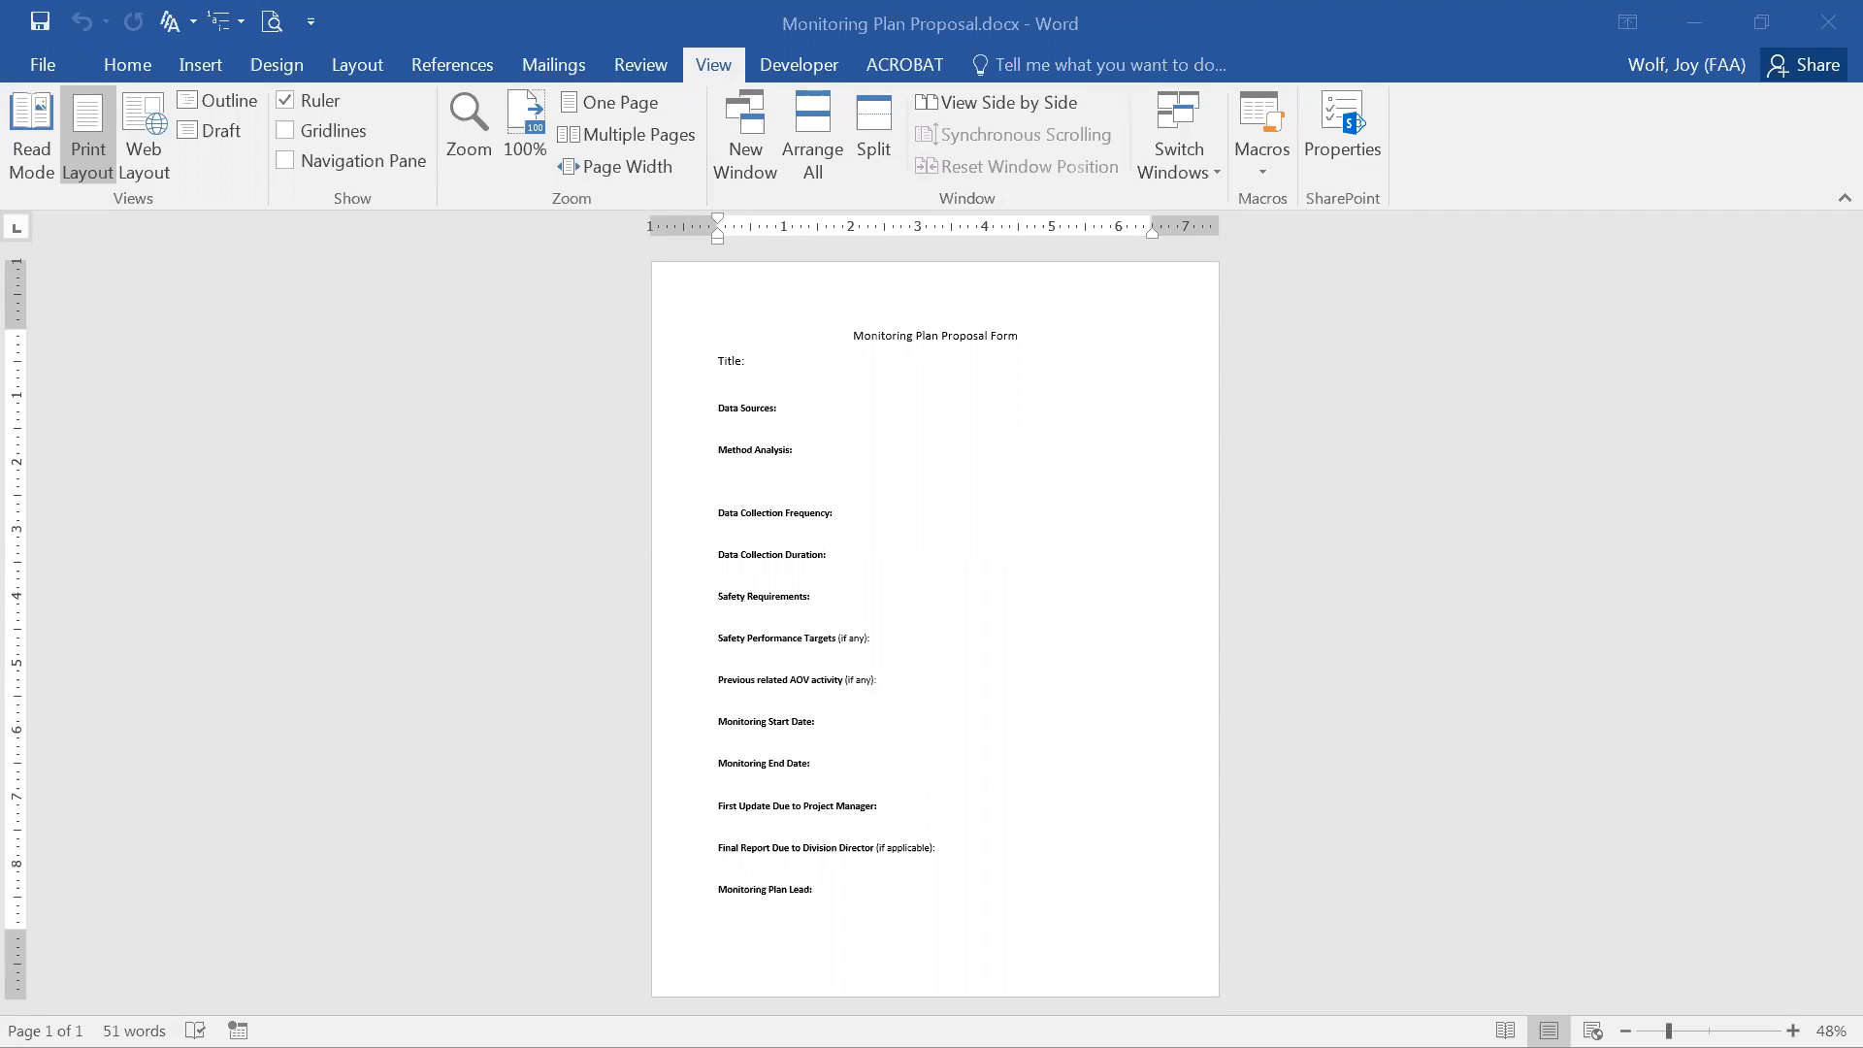
- Bring up the template instructions document, restore its window to a smaller size and move it aside
key(alt+Tab)
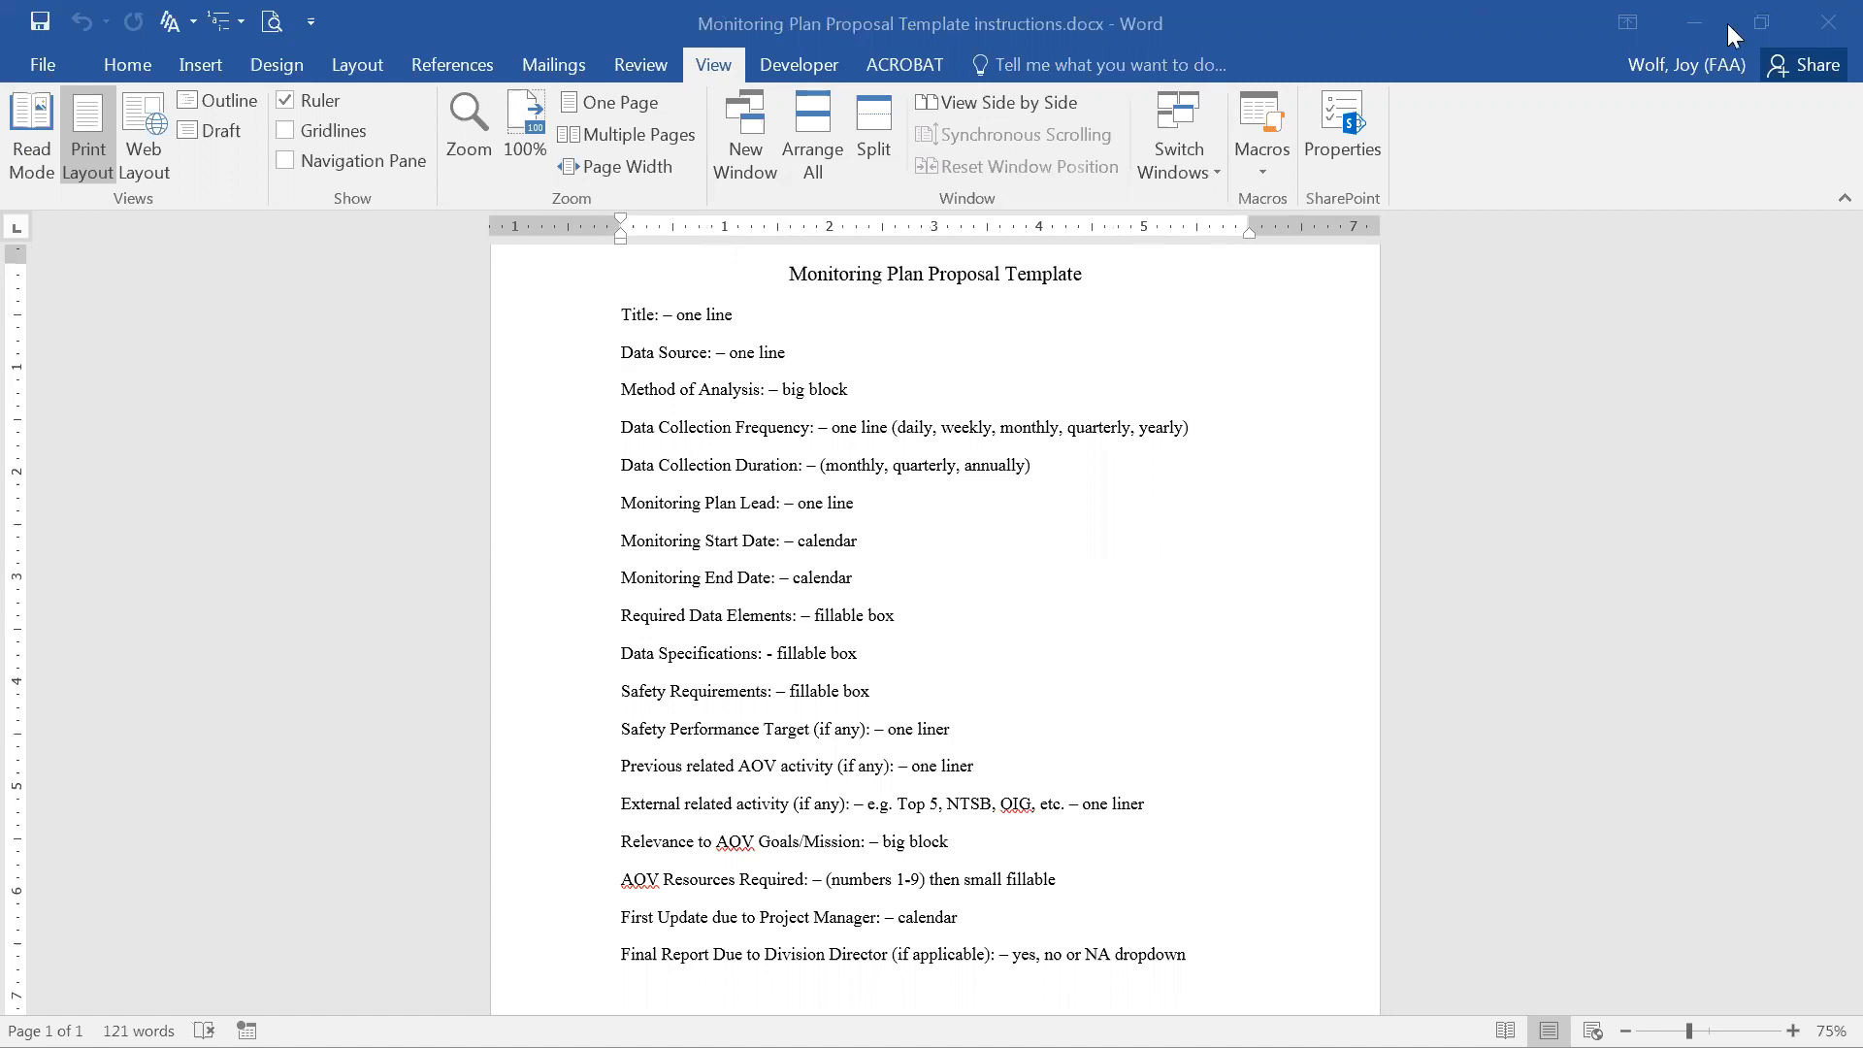
click(1764, 20)
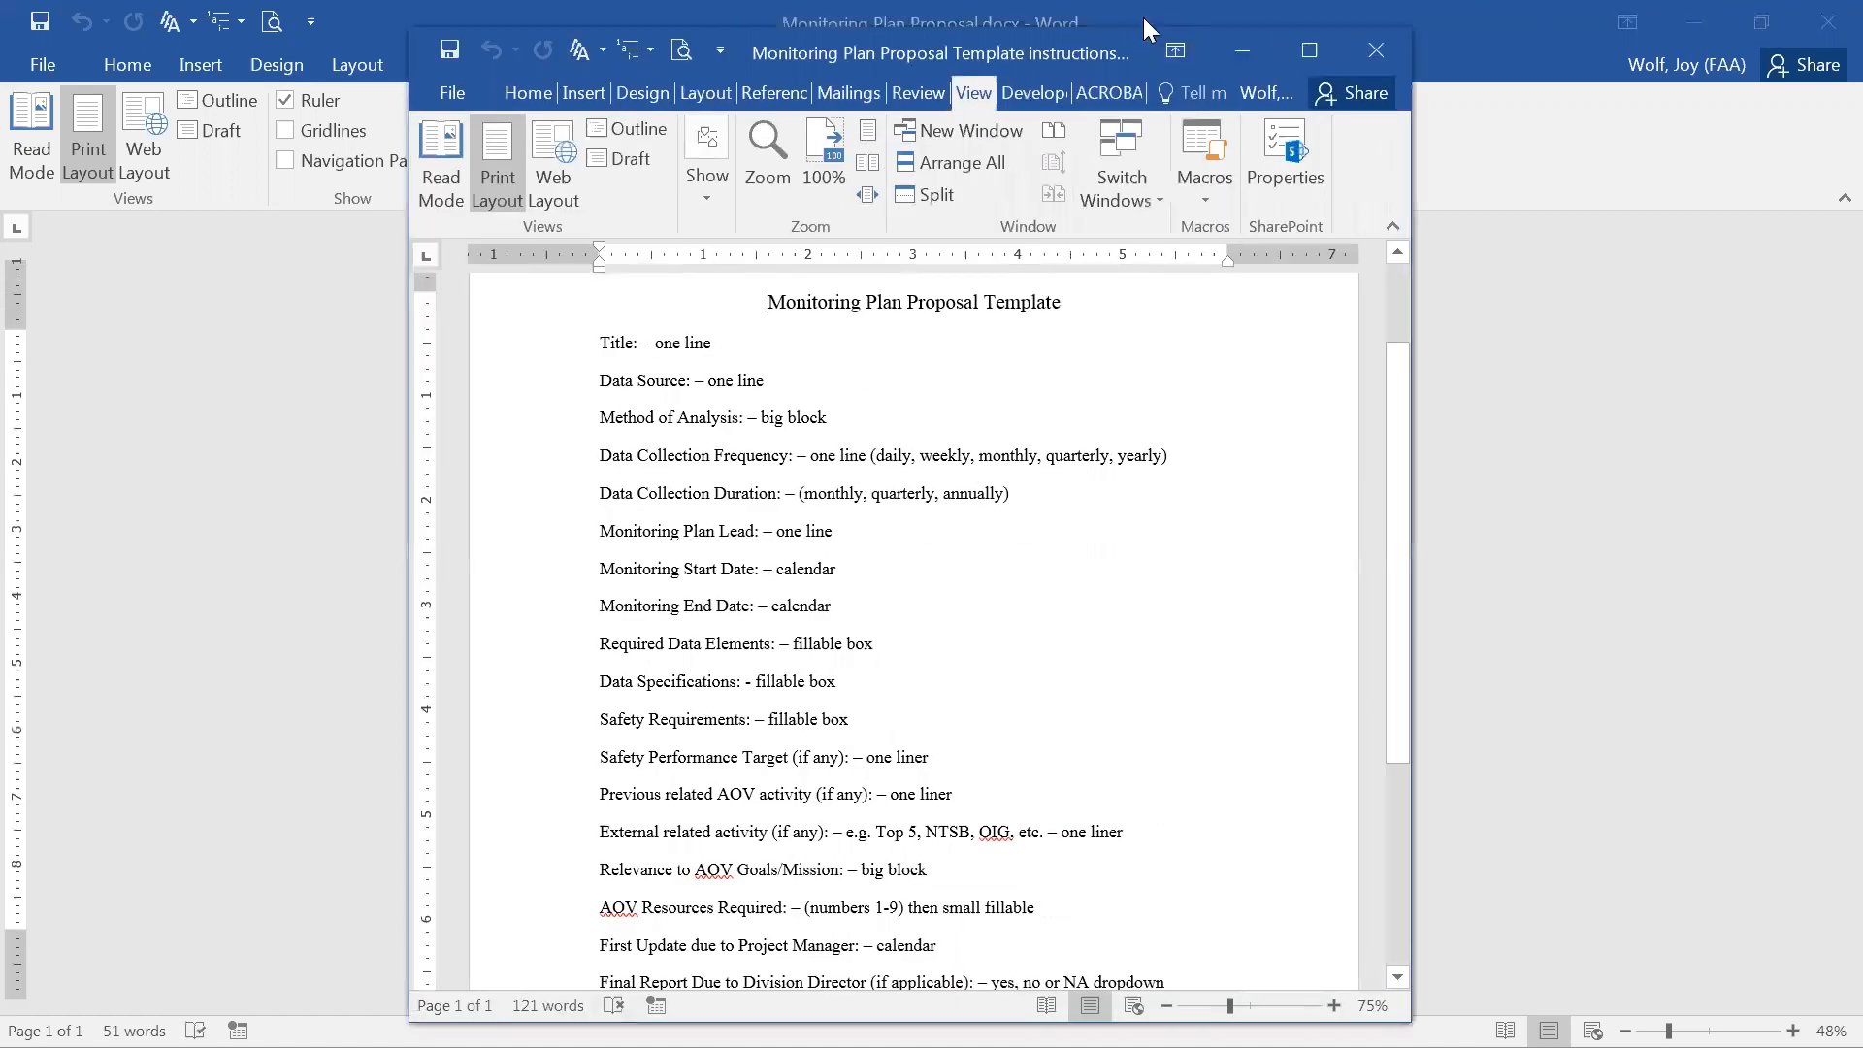
drag(994, 40, 1552, 27)
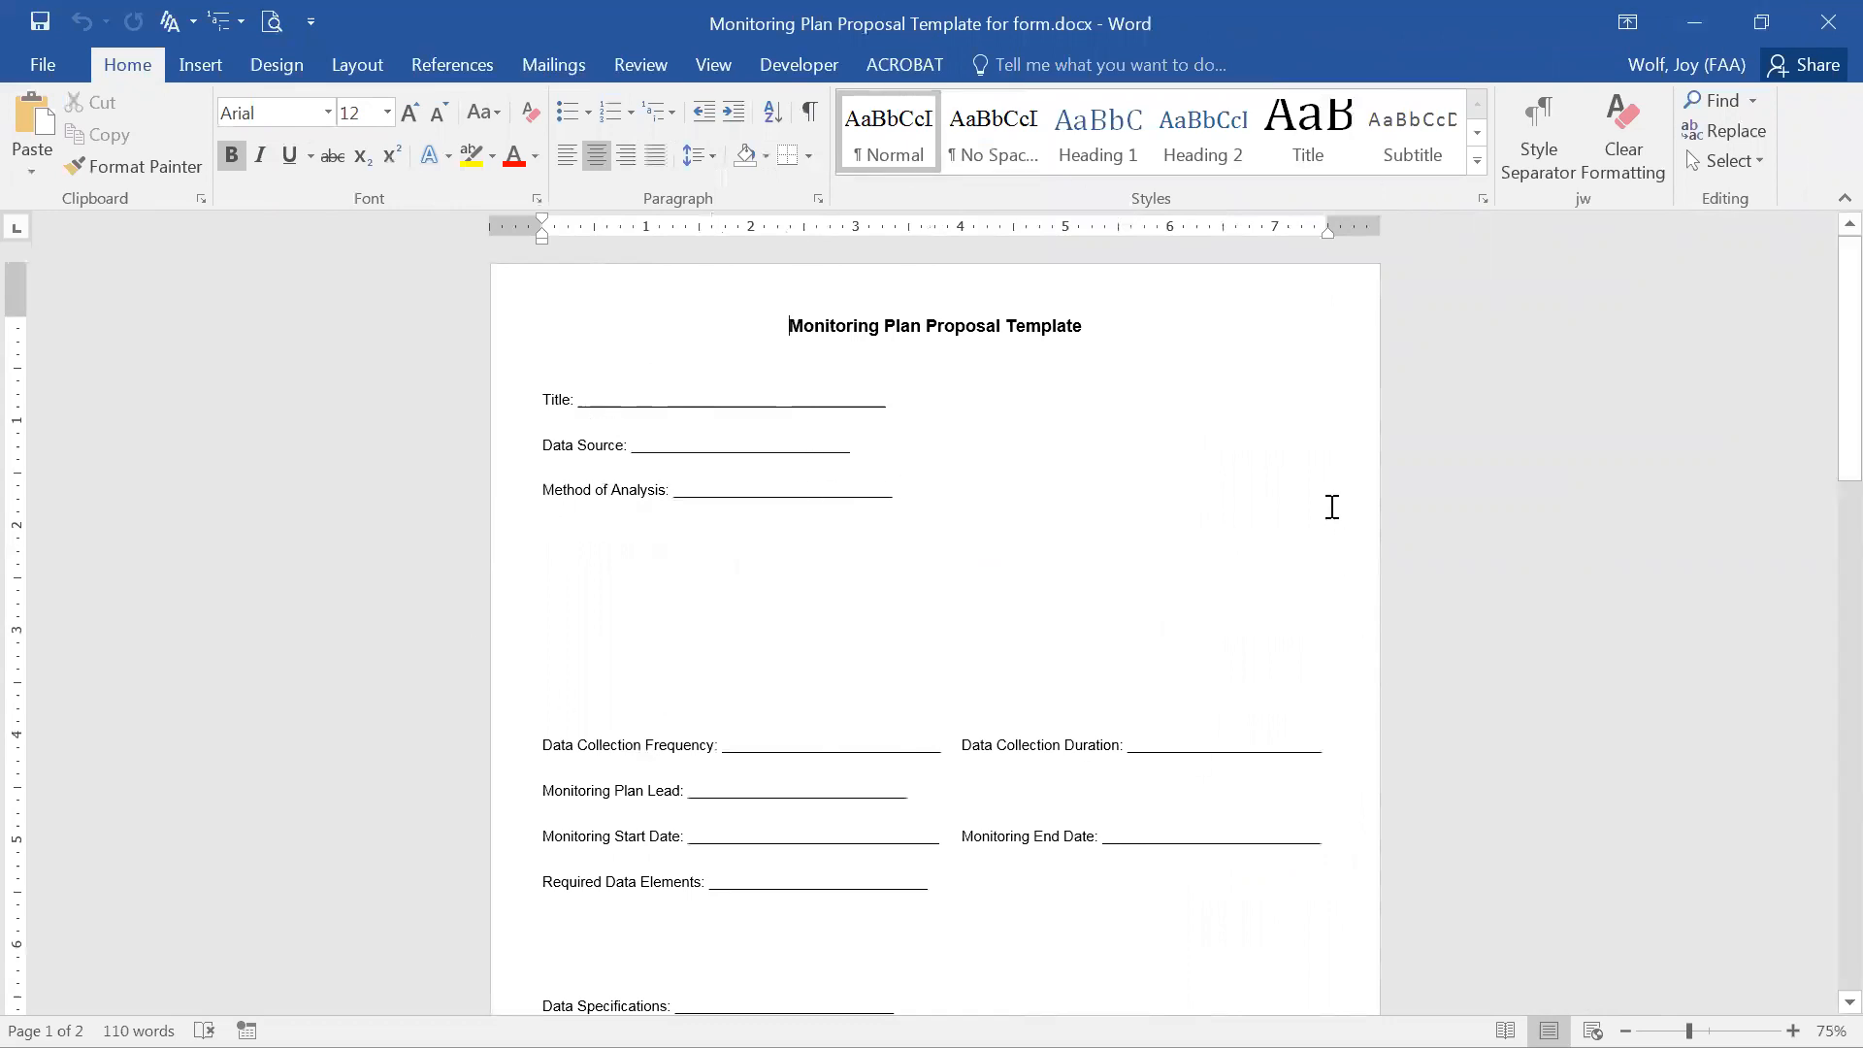
scroll(1233, 482, down, 1)
scroll(1233, 483, down, 3)
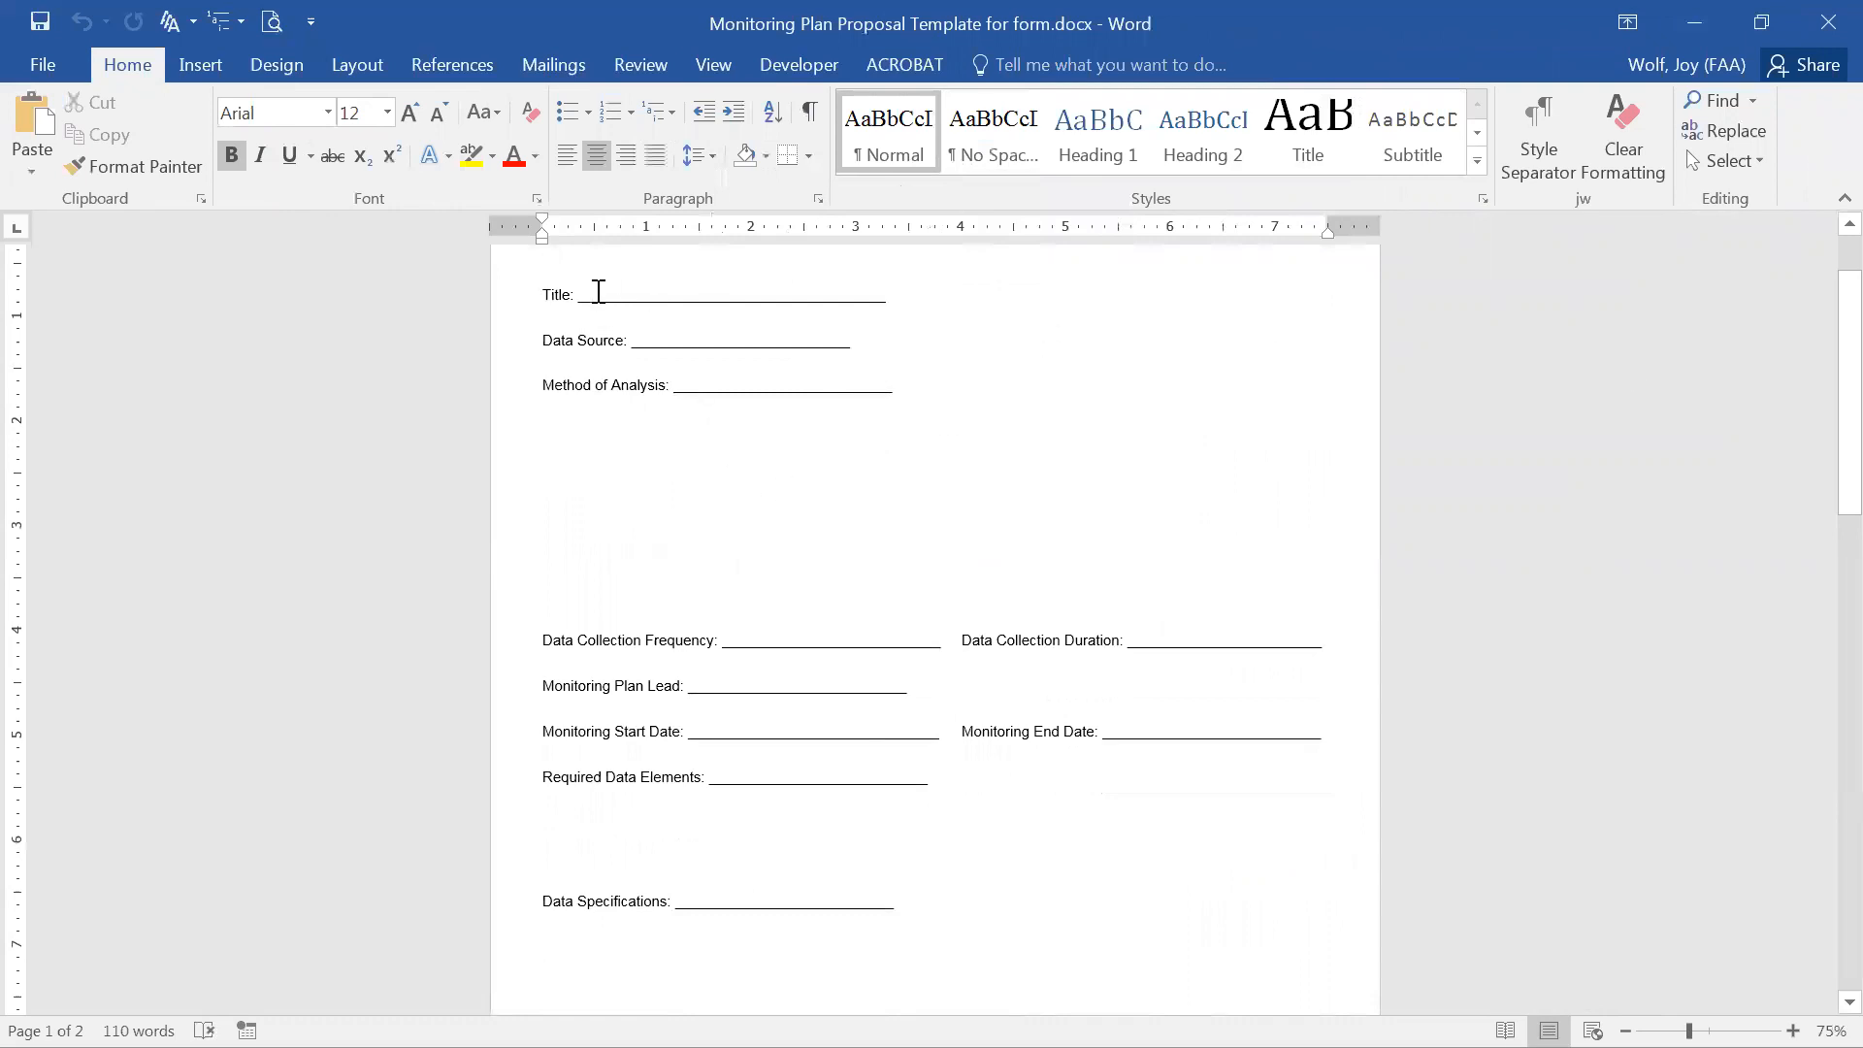
drag(606, 291, 893, 289)
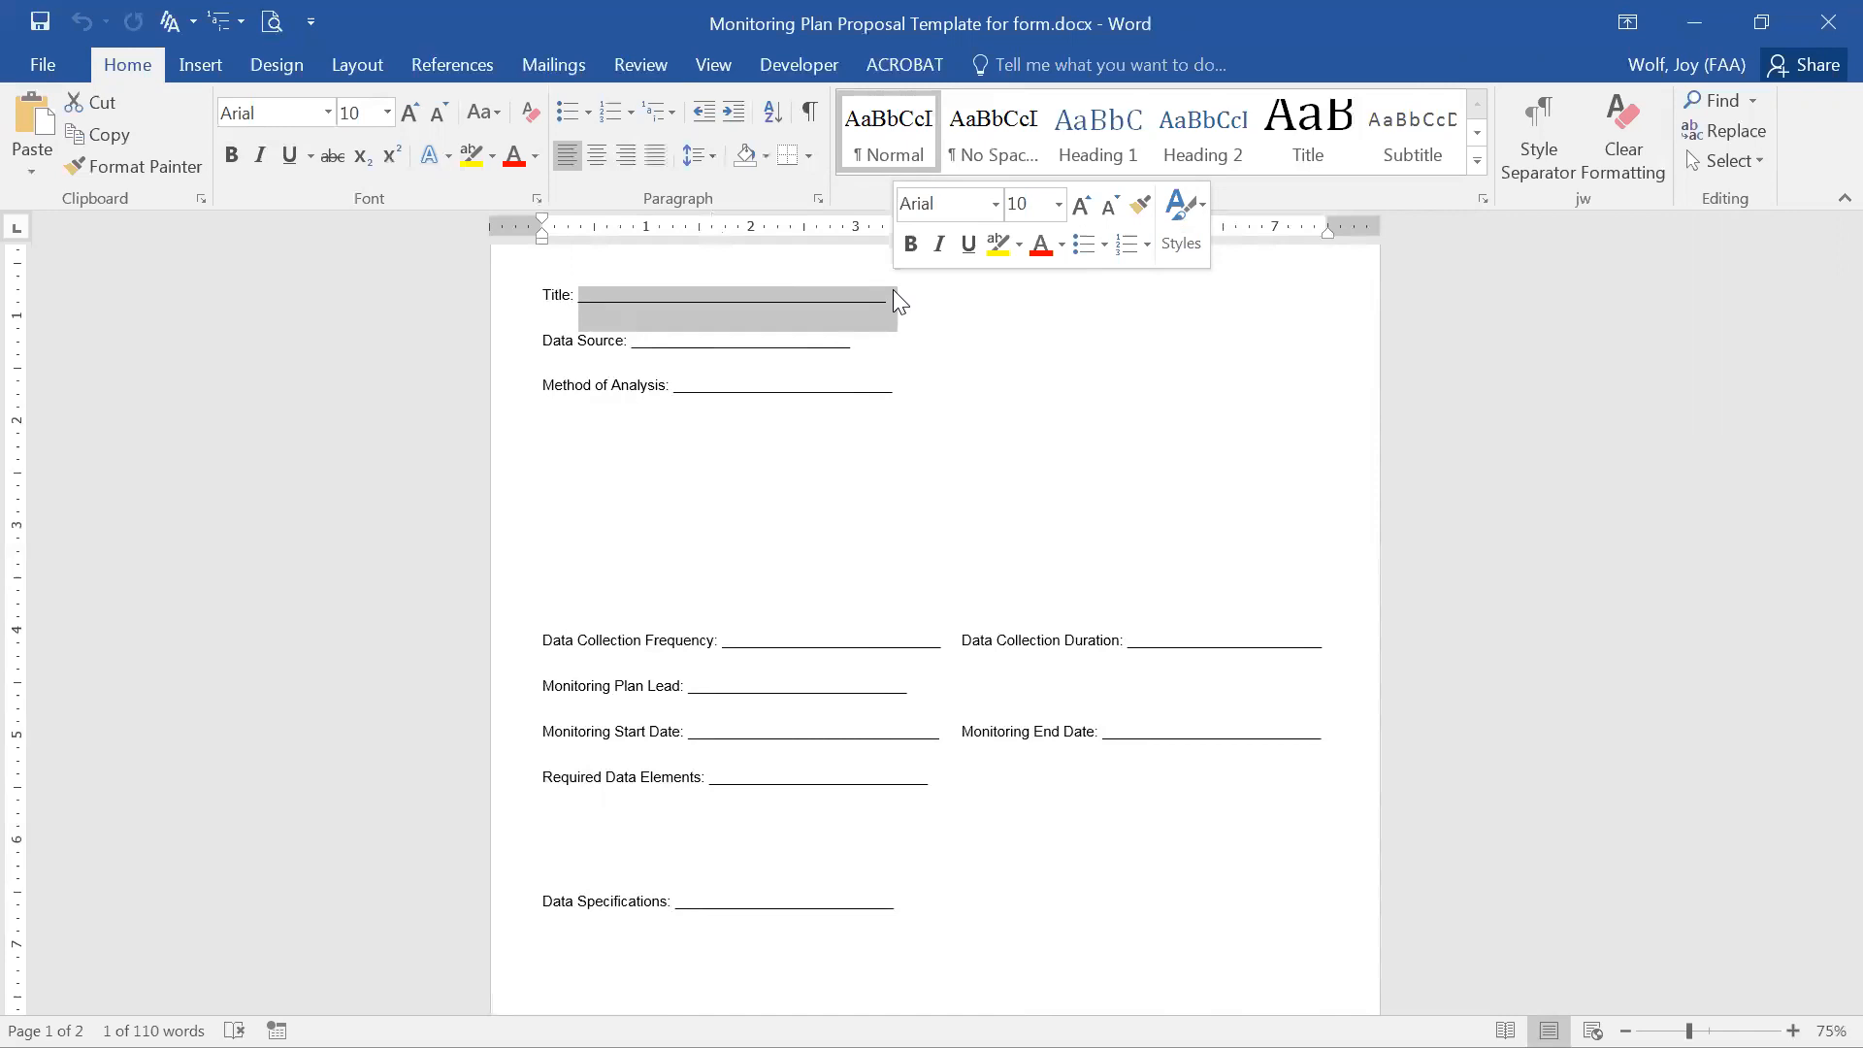
click(1129, 436)
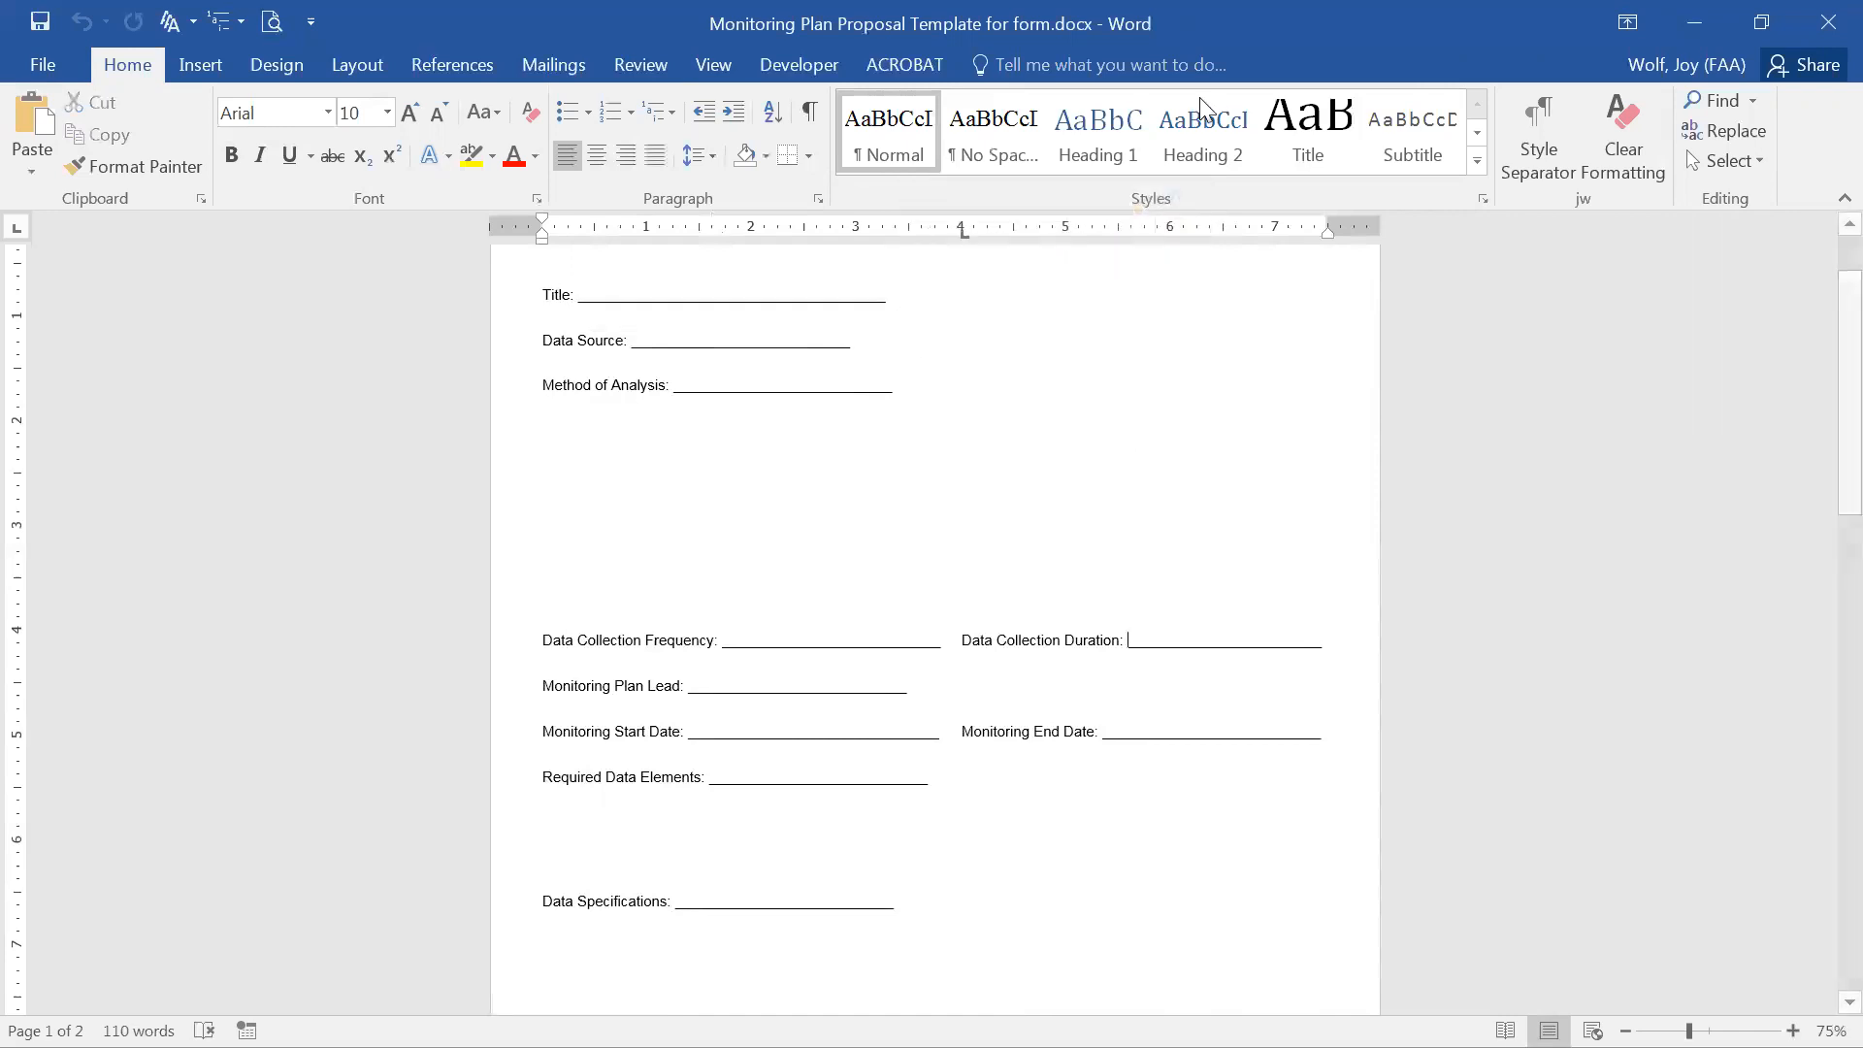
- Save the form document as a PDF named Monitoring Plan Proposal Template for form.pdf in the AOV Form folder, replacing the existing file
click(44, 68)
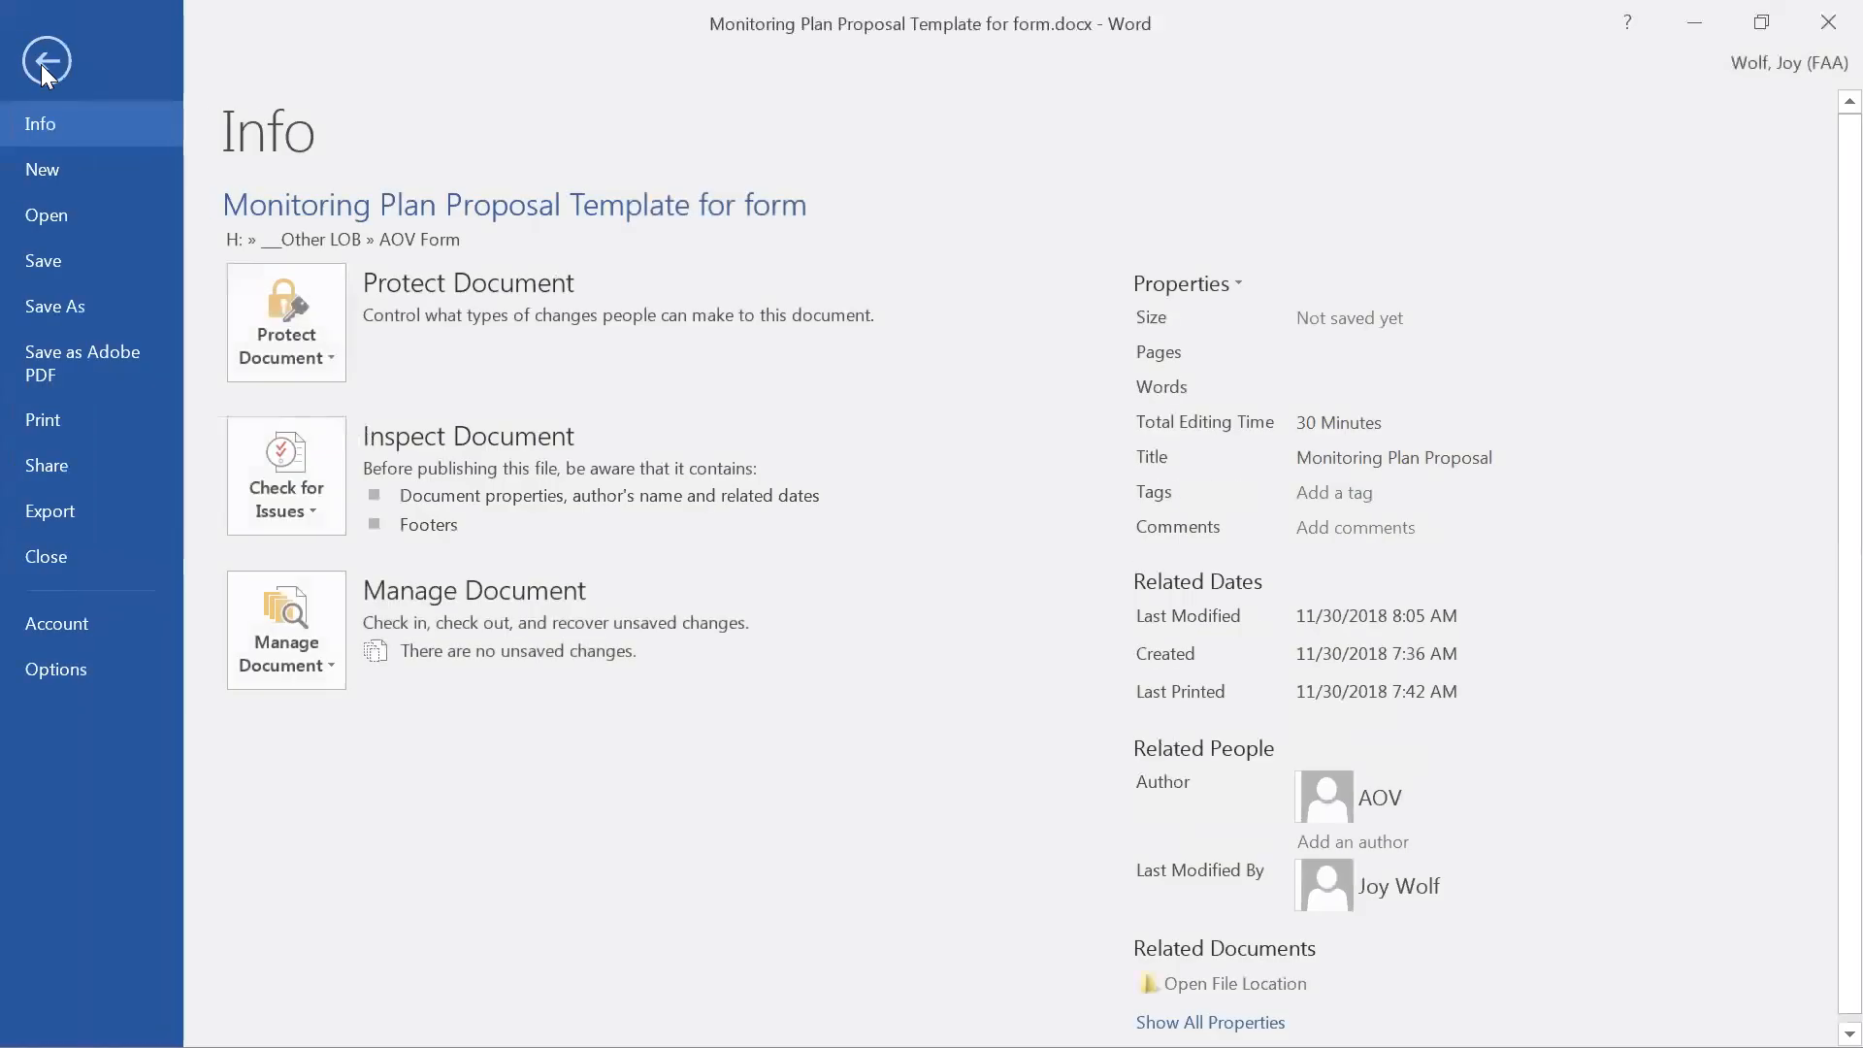
click(99, 313)
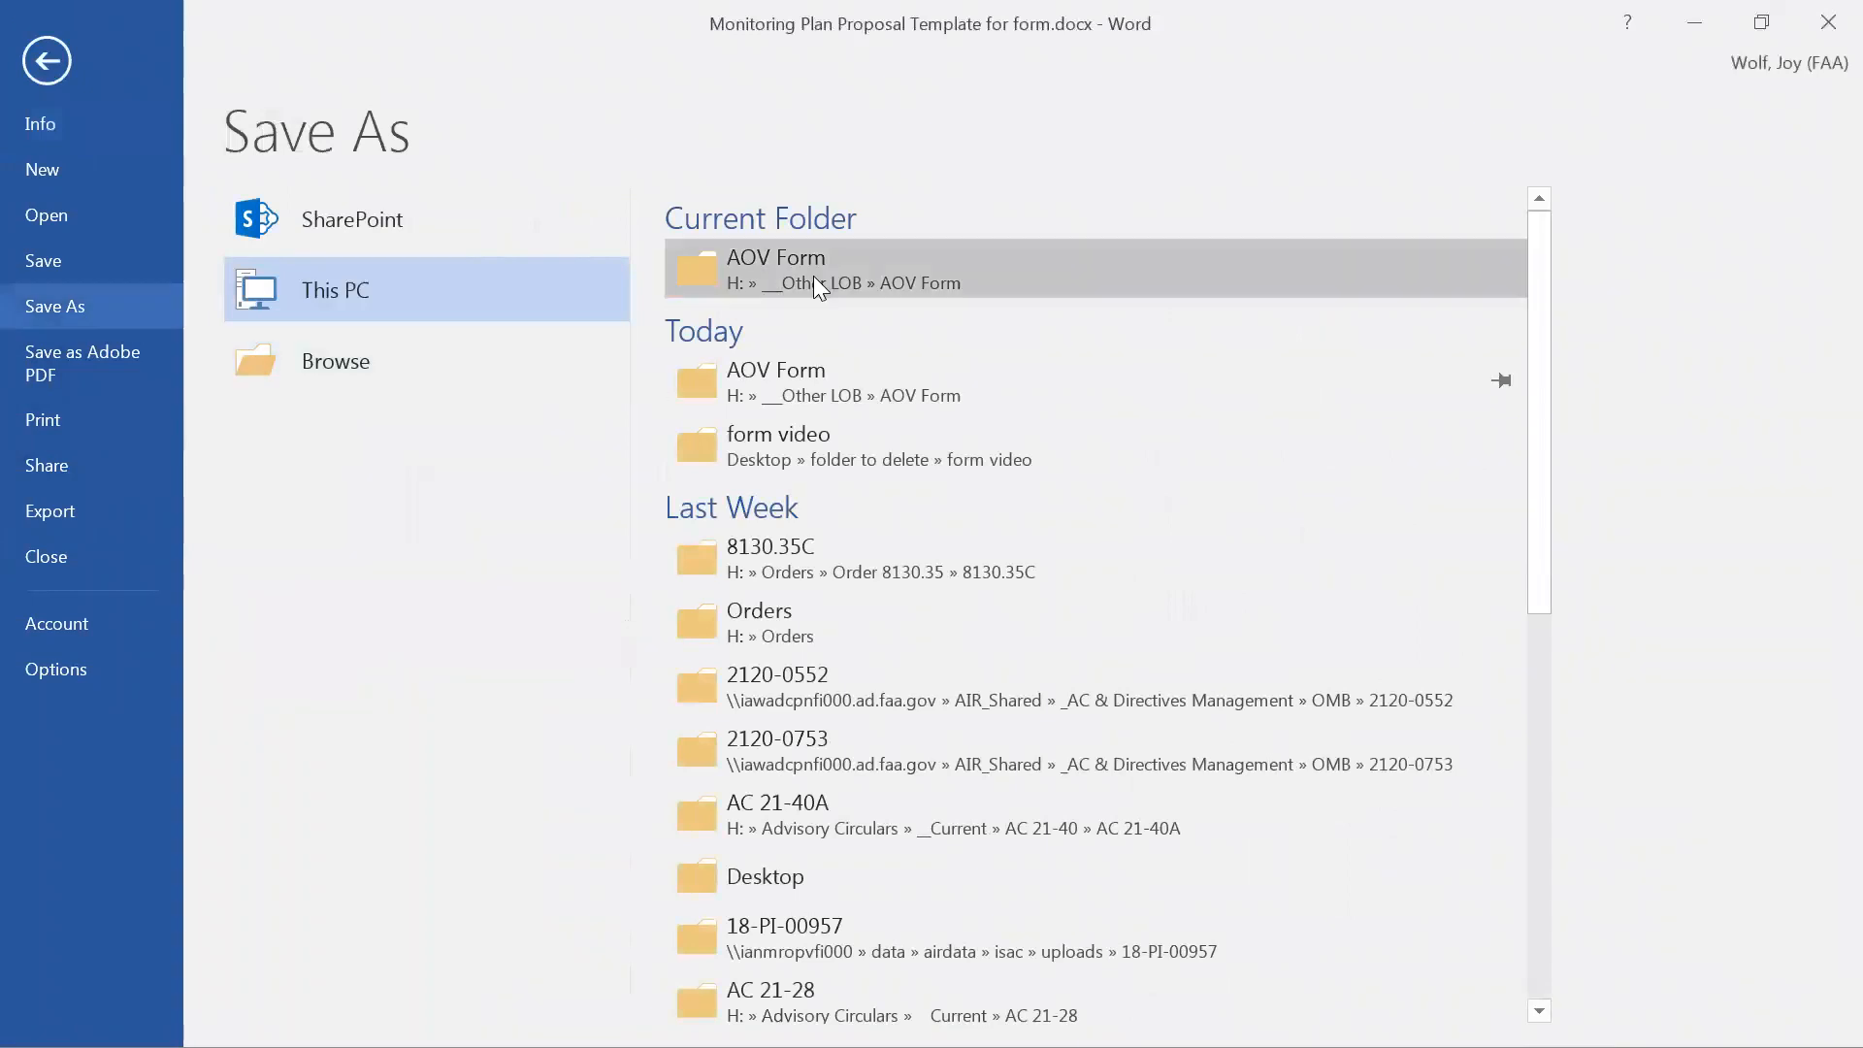
click(822, 287)
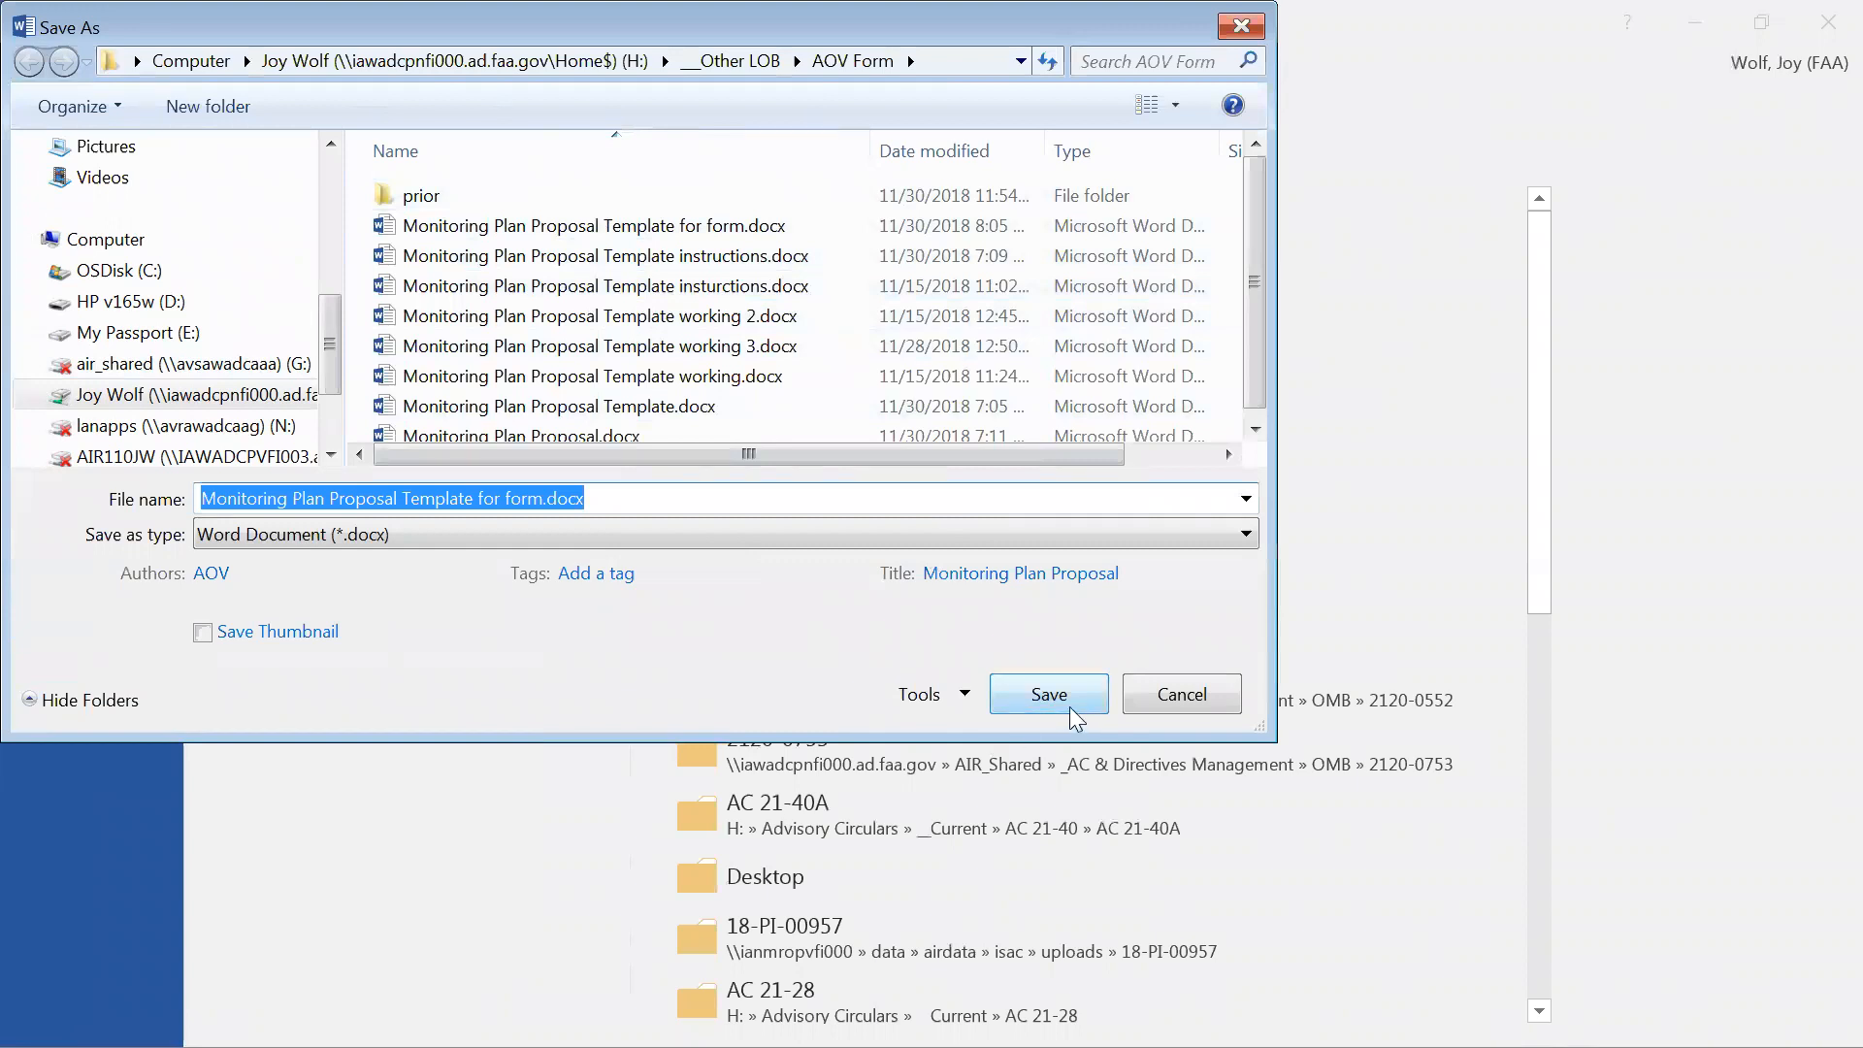
click(345, 534)
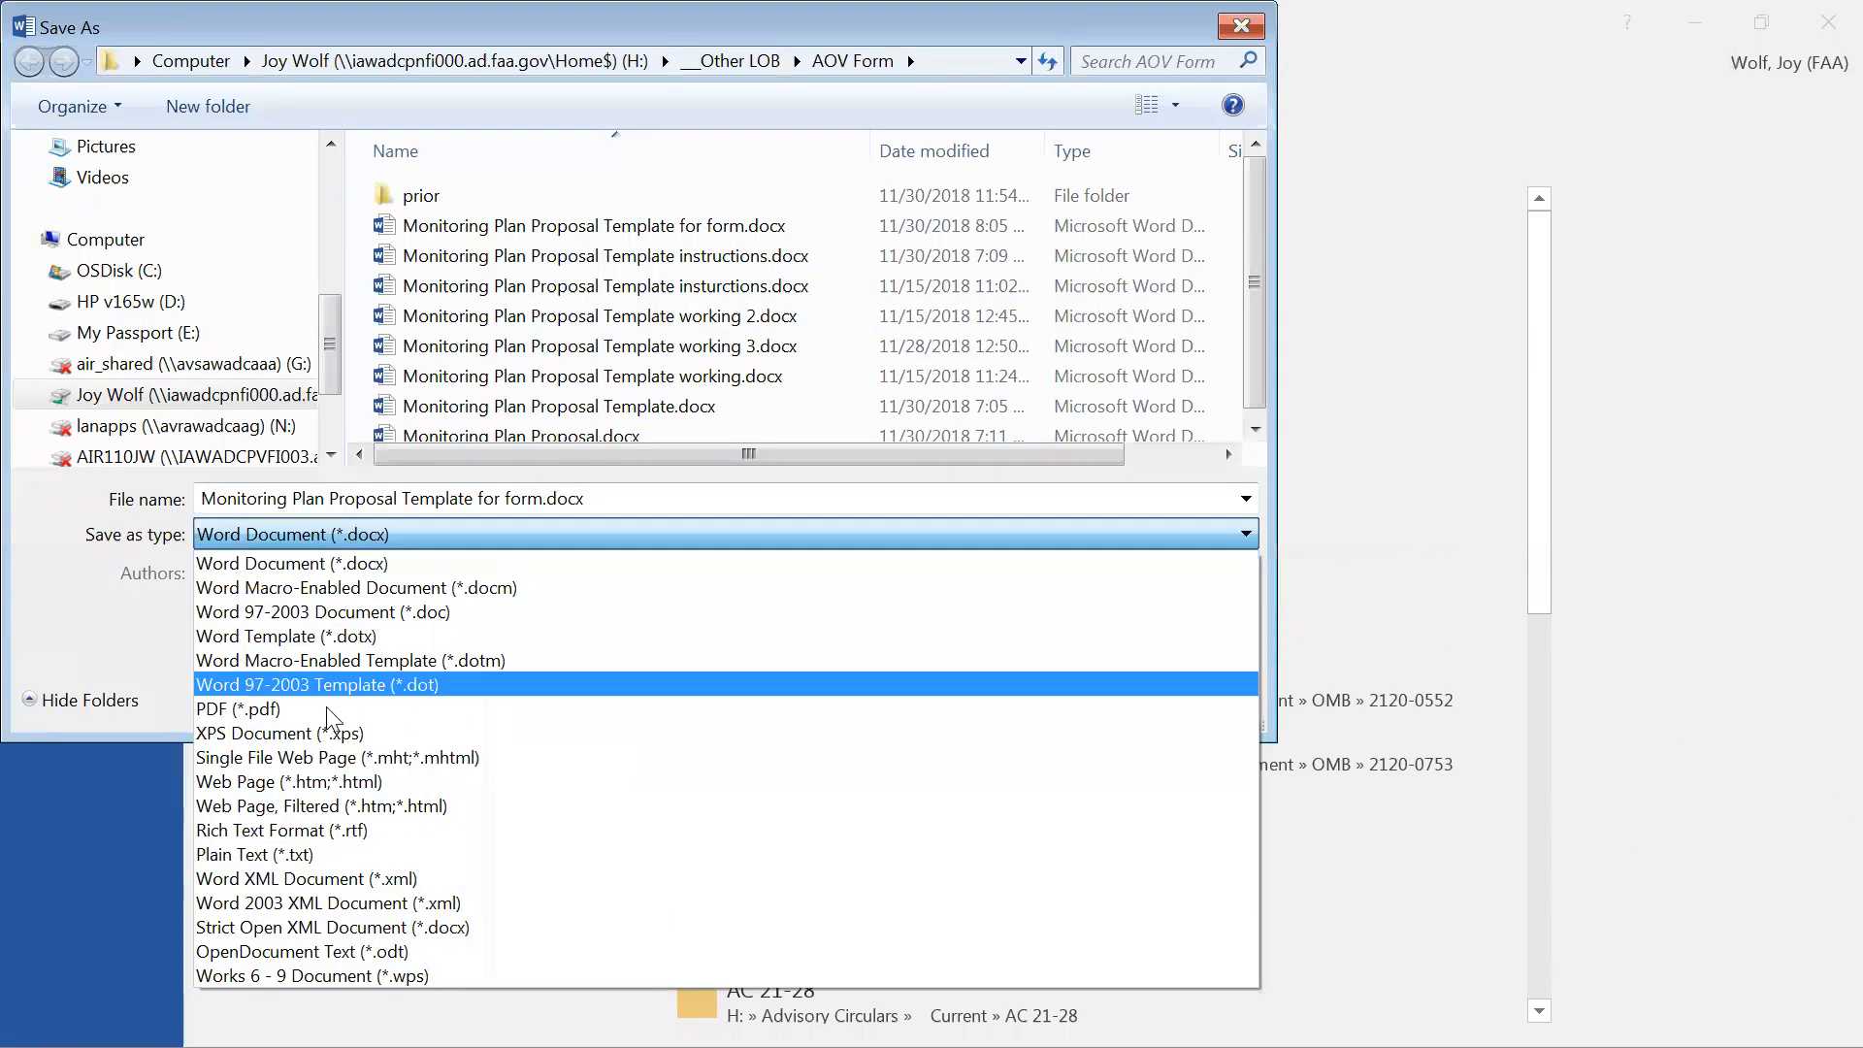
click(315, 710)
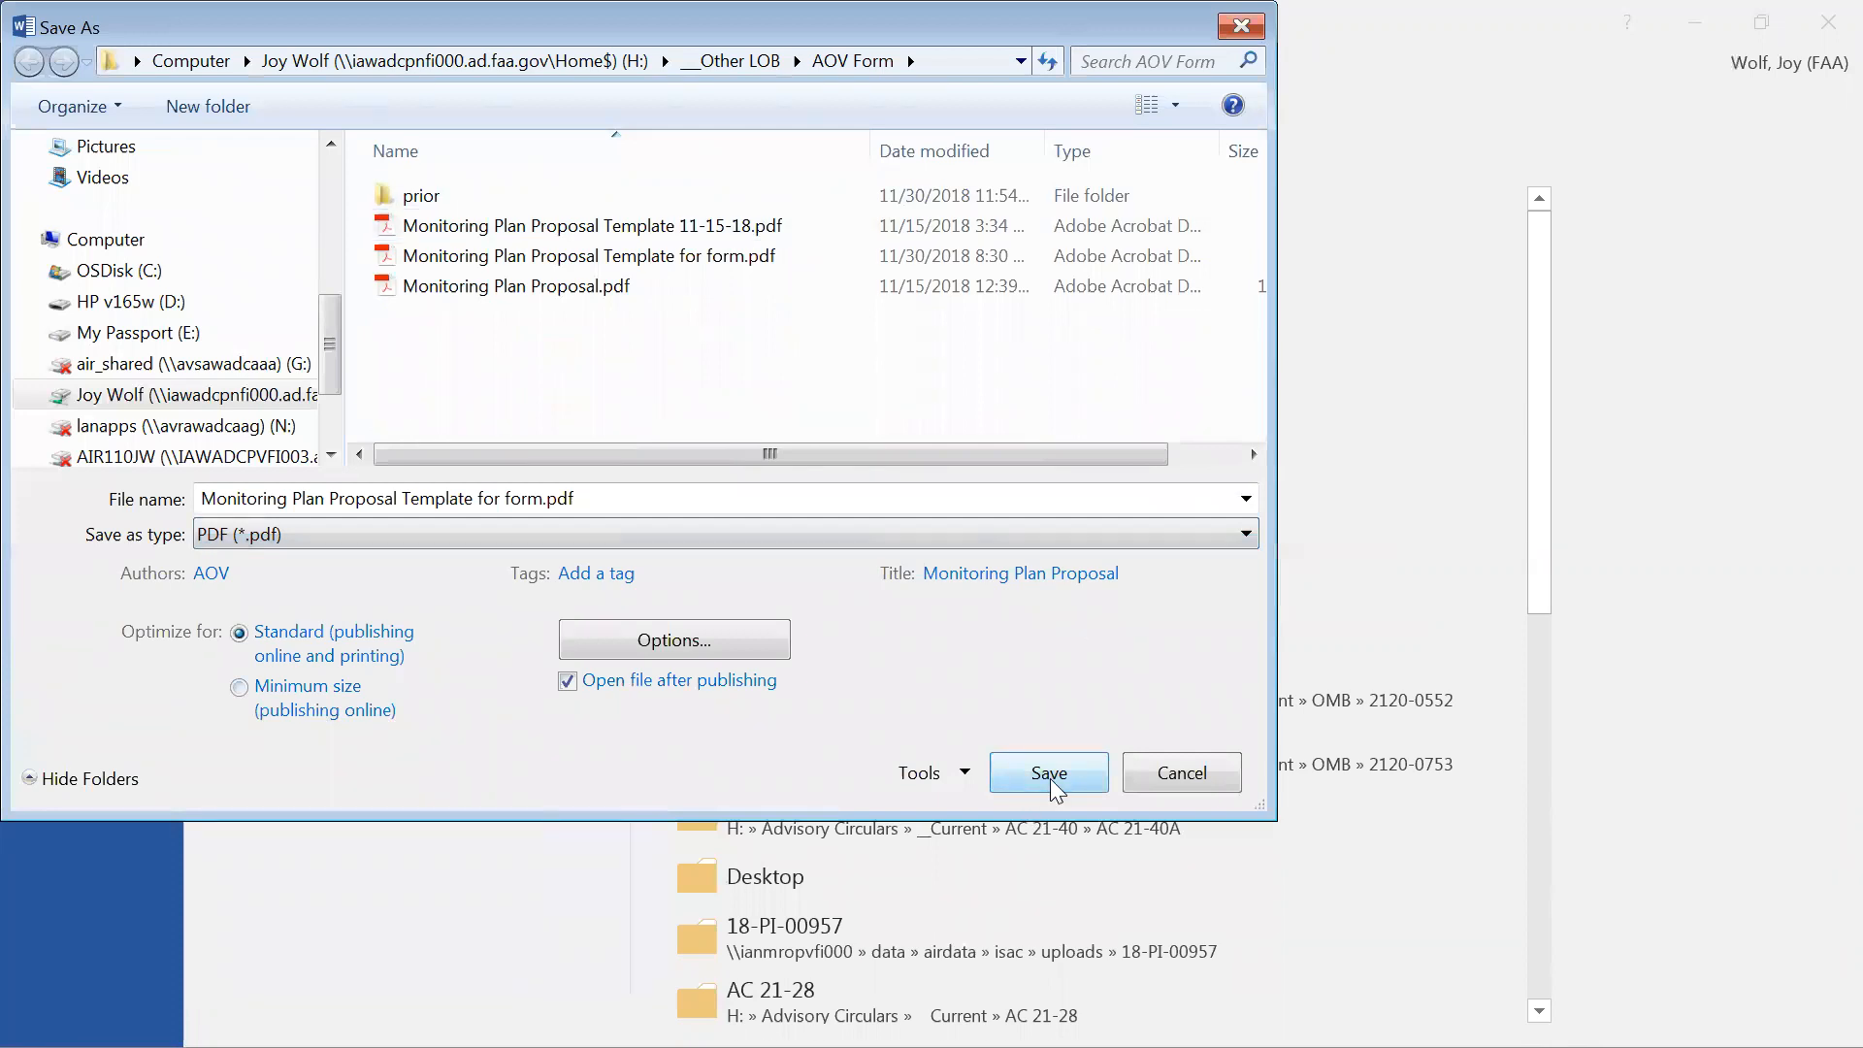
click(1053, 781)
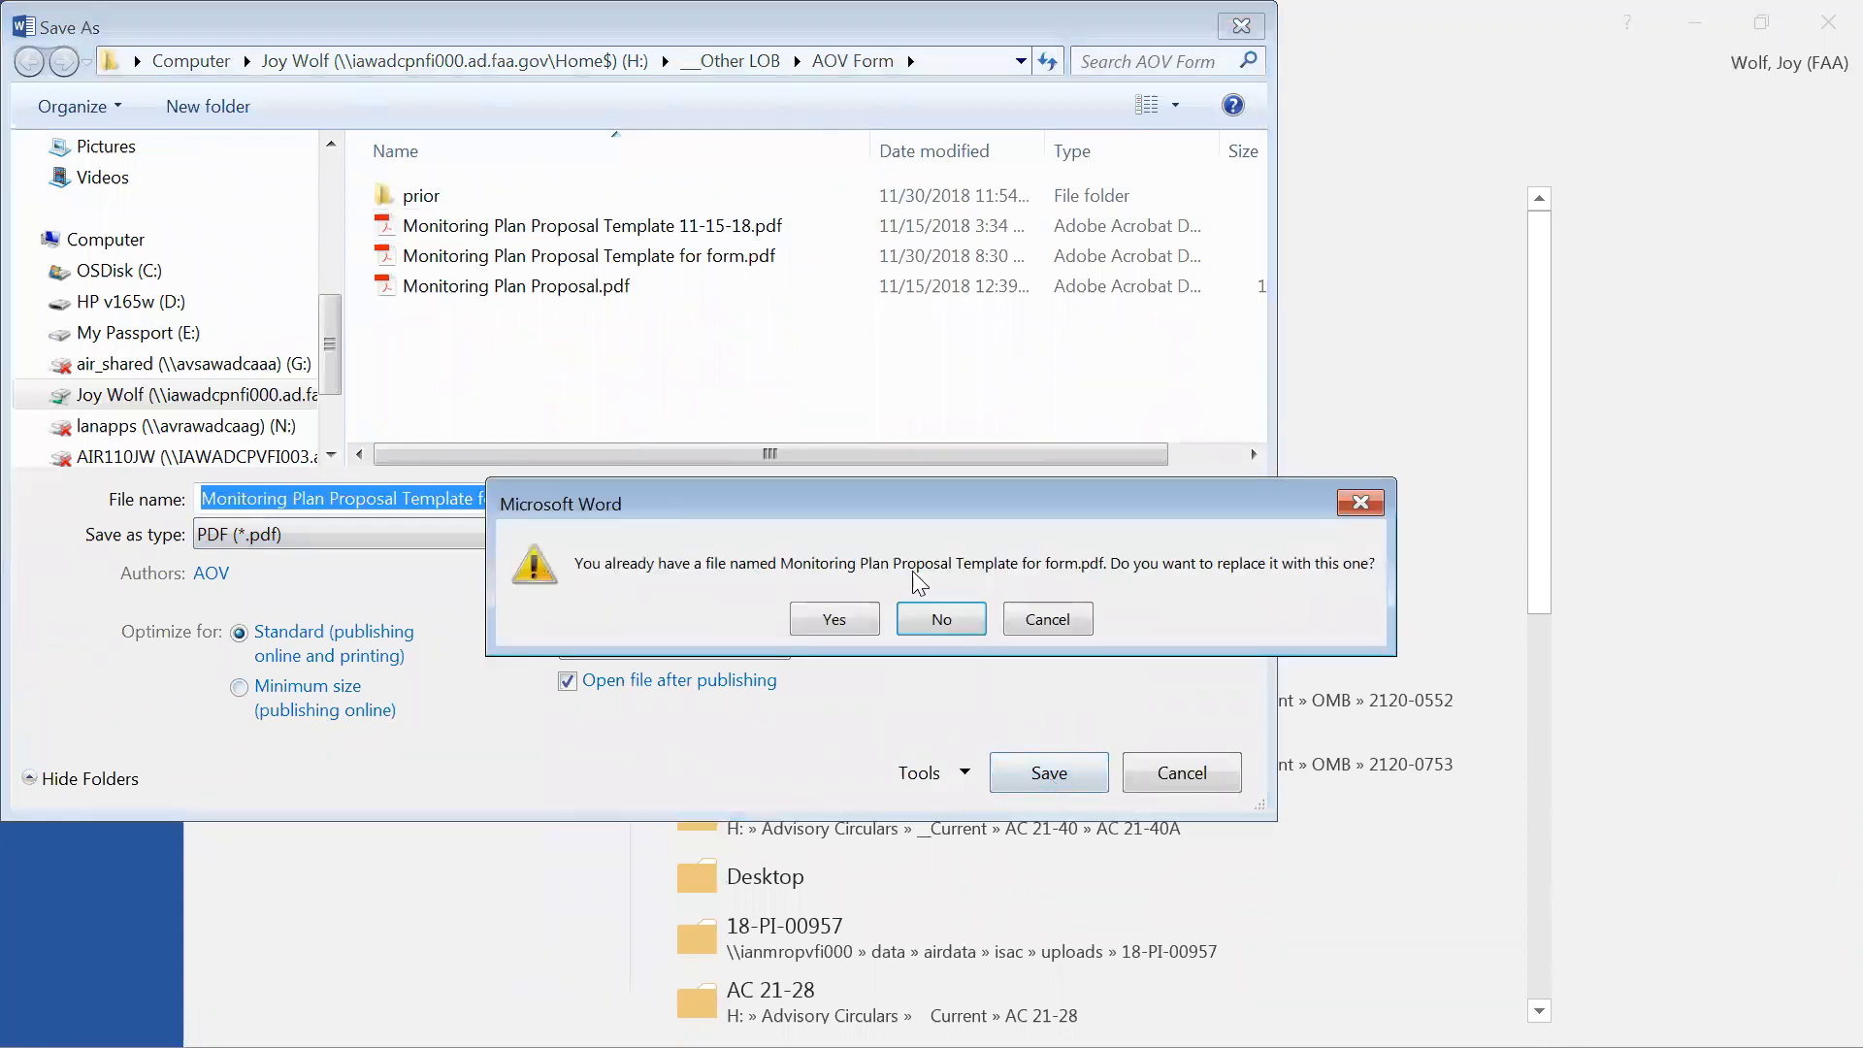
click(834, 618)
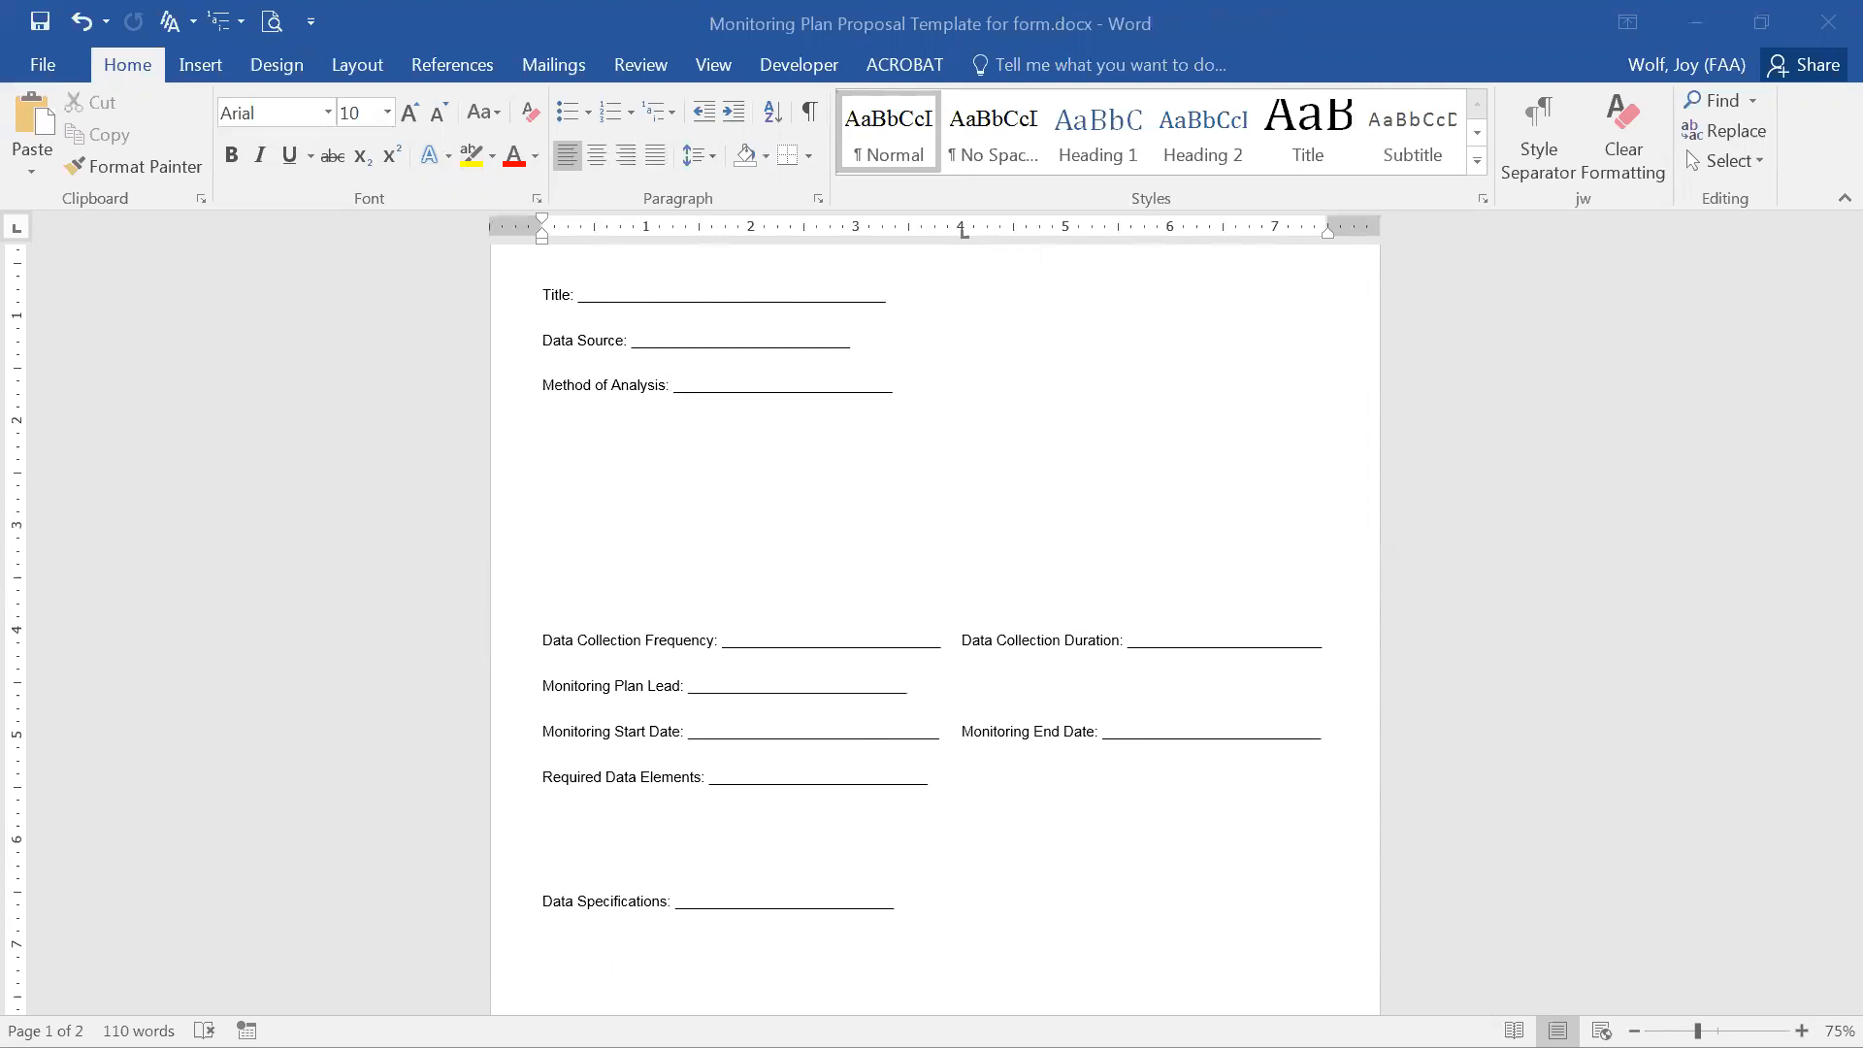
- Minimize the open Word windows and switch to the exported PDF in Adobe Acrobat Pro DC
click(1698, 19)
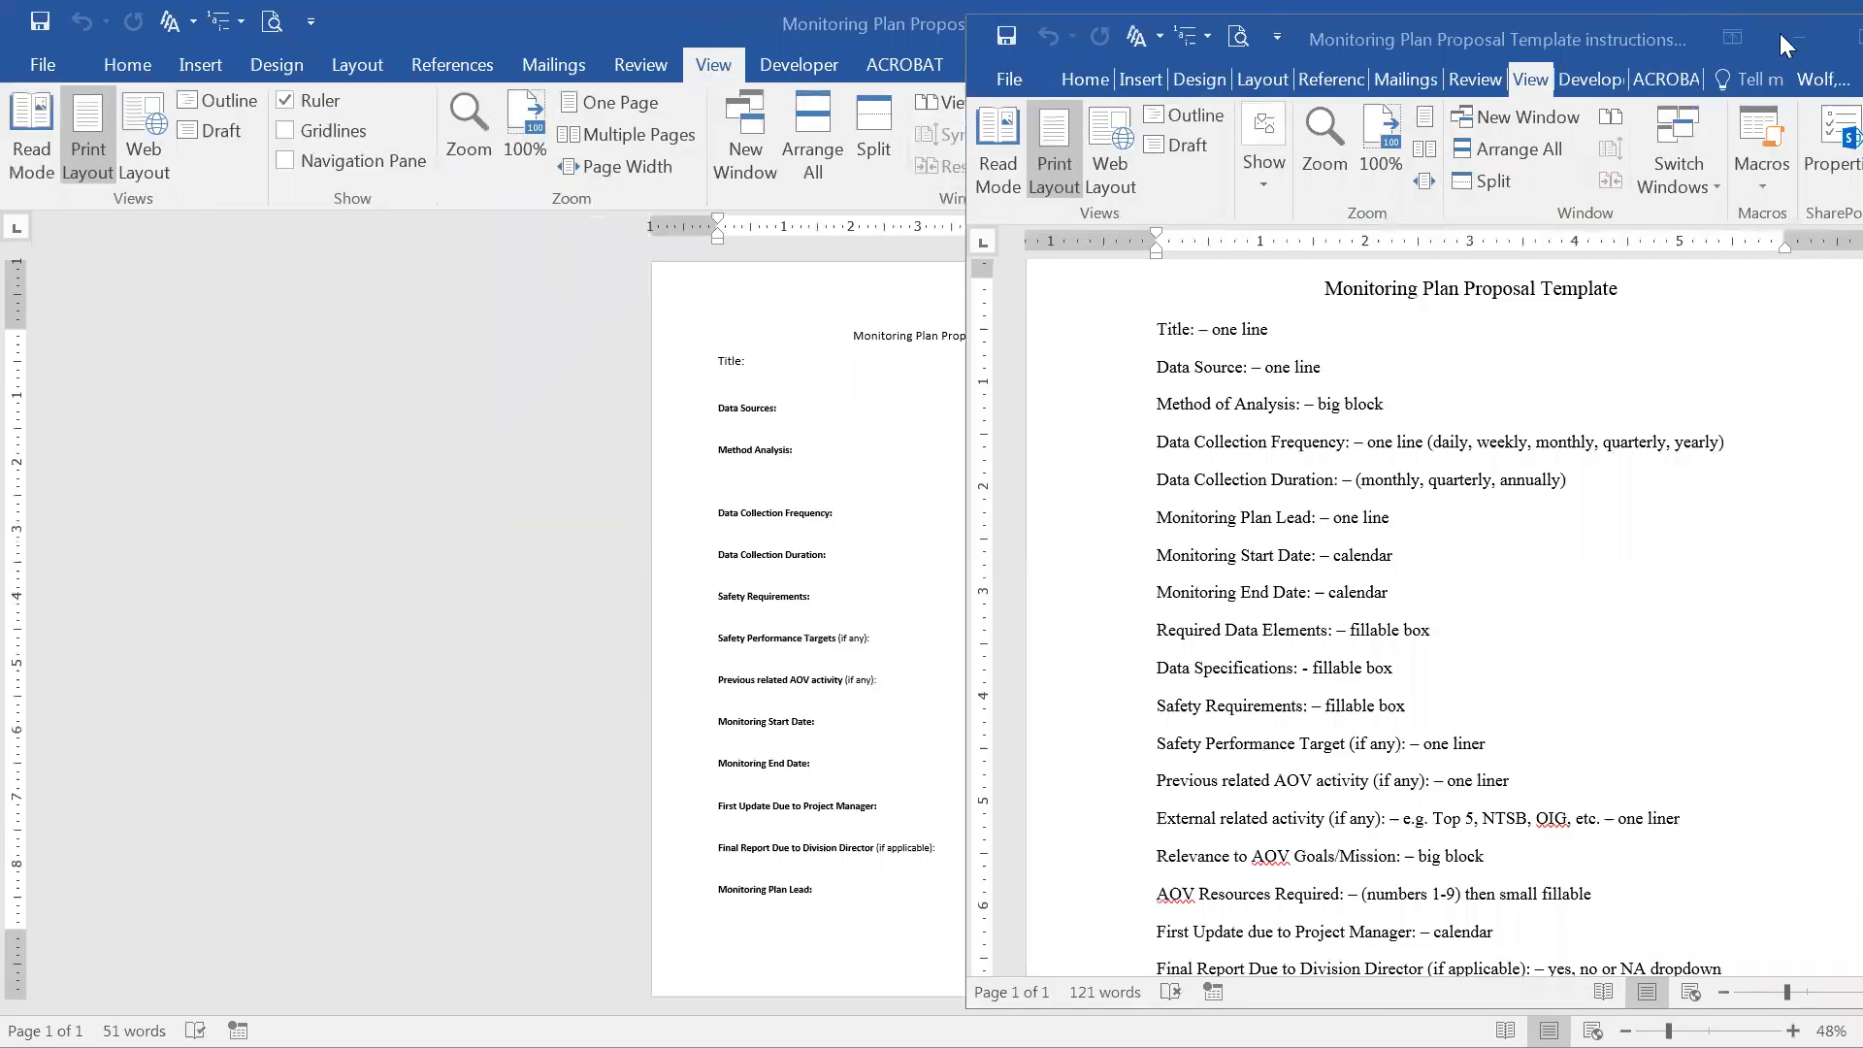
click(1780, 33)
click(1683, 19)
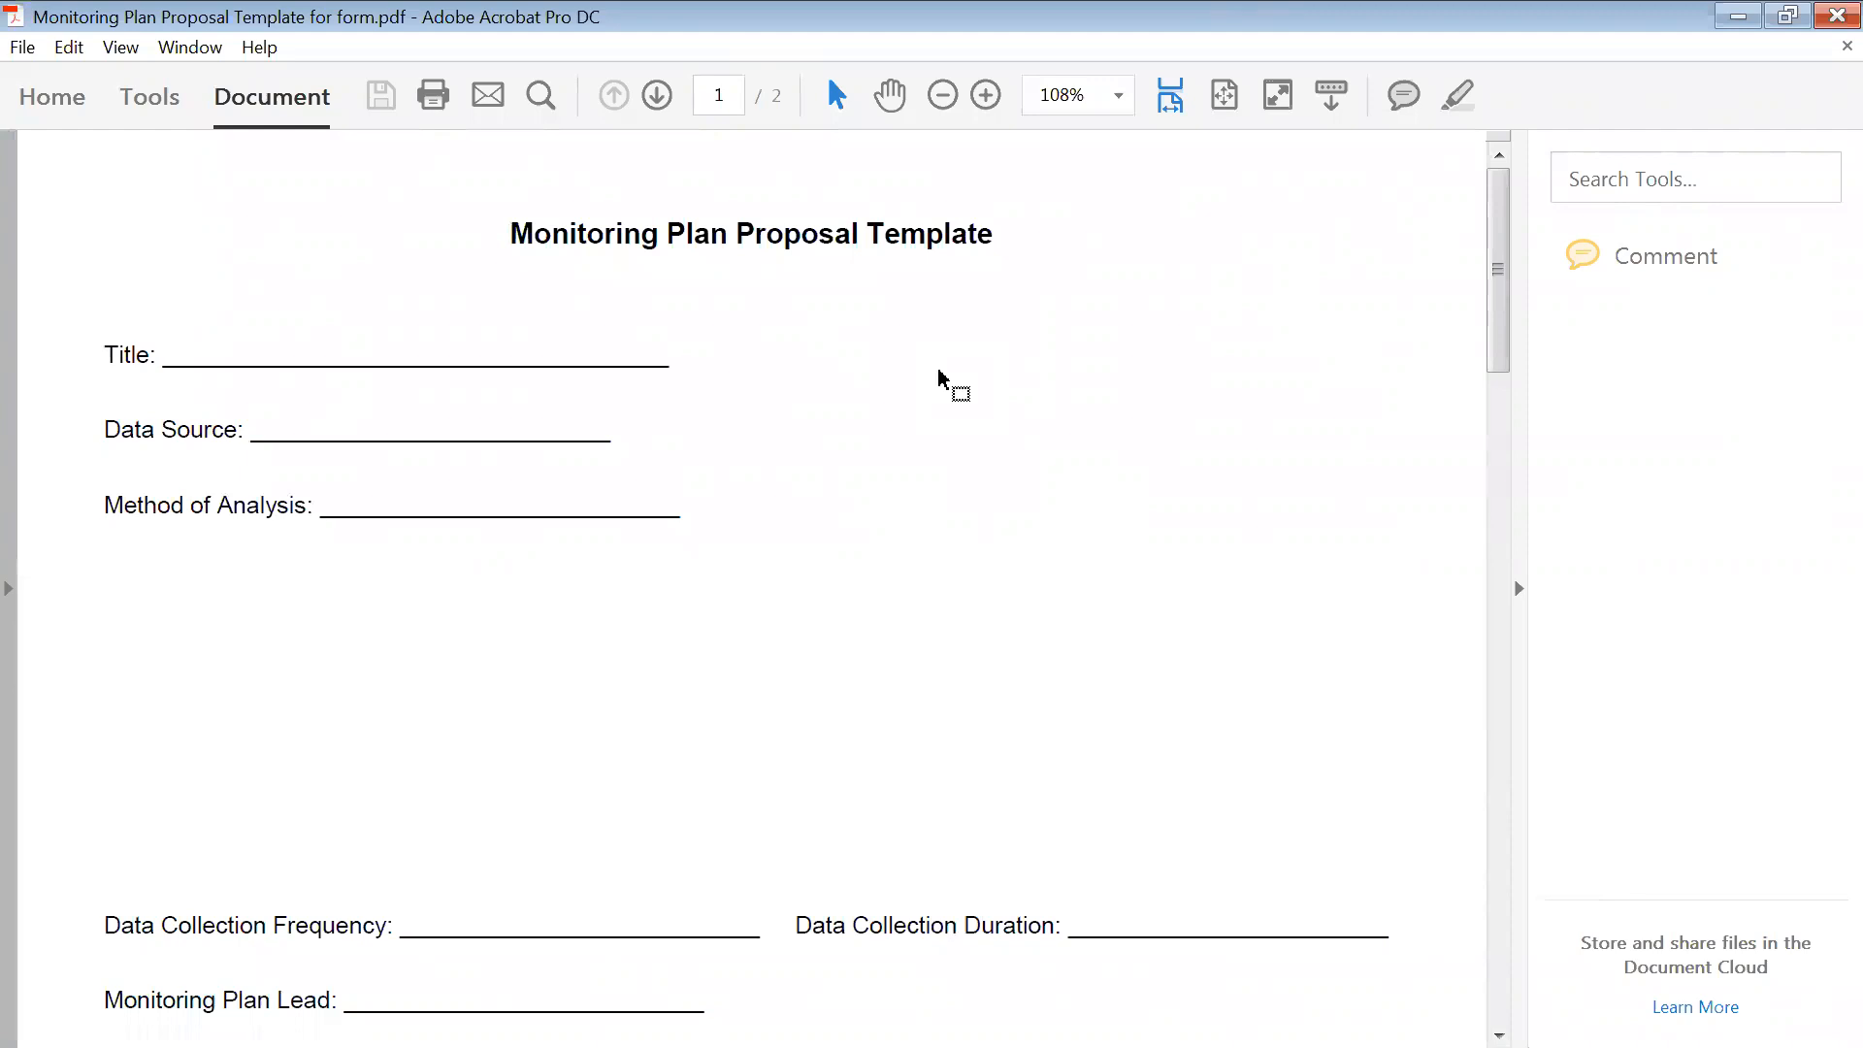
- Start Prepare Form on the open PDF with form field auto detection on
click(136, 104)
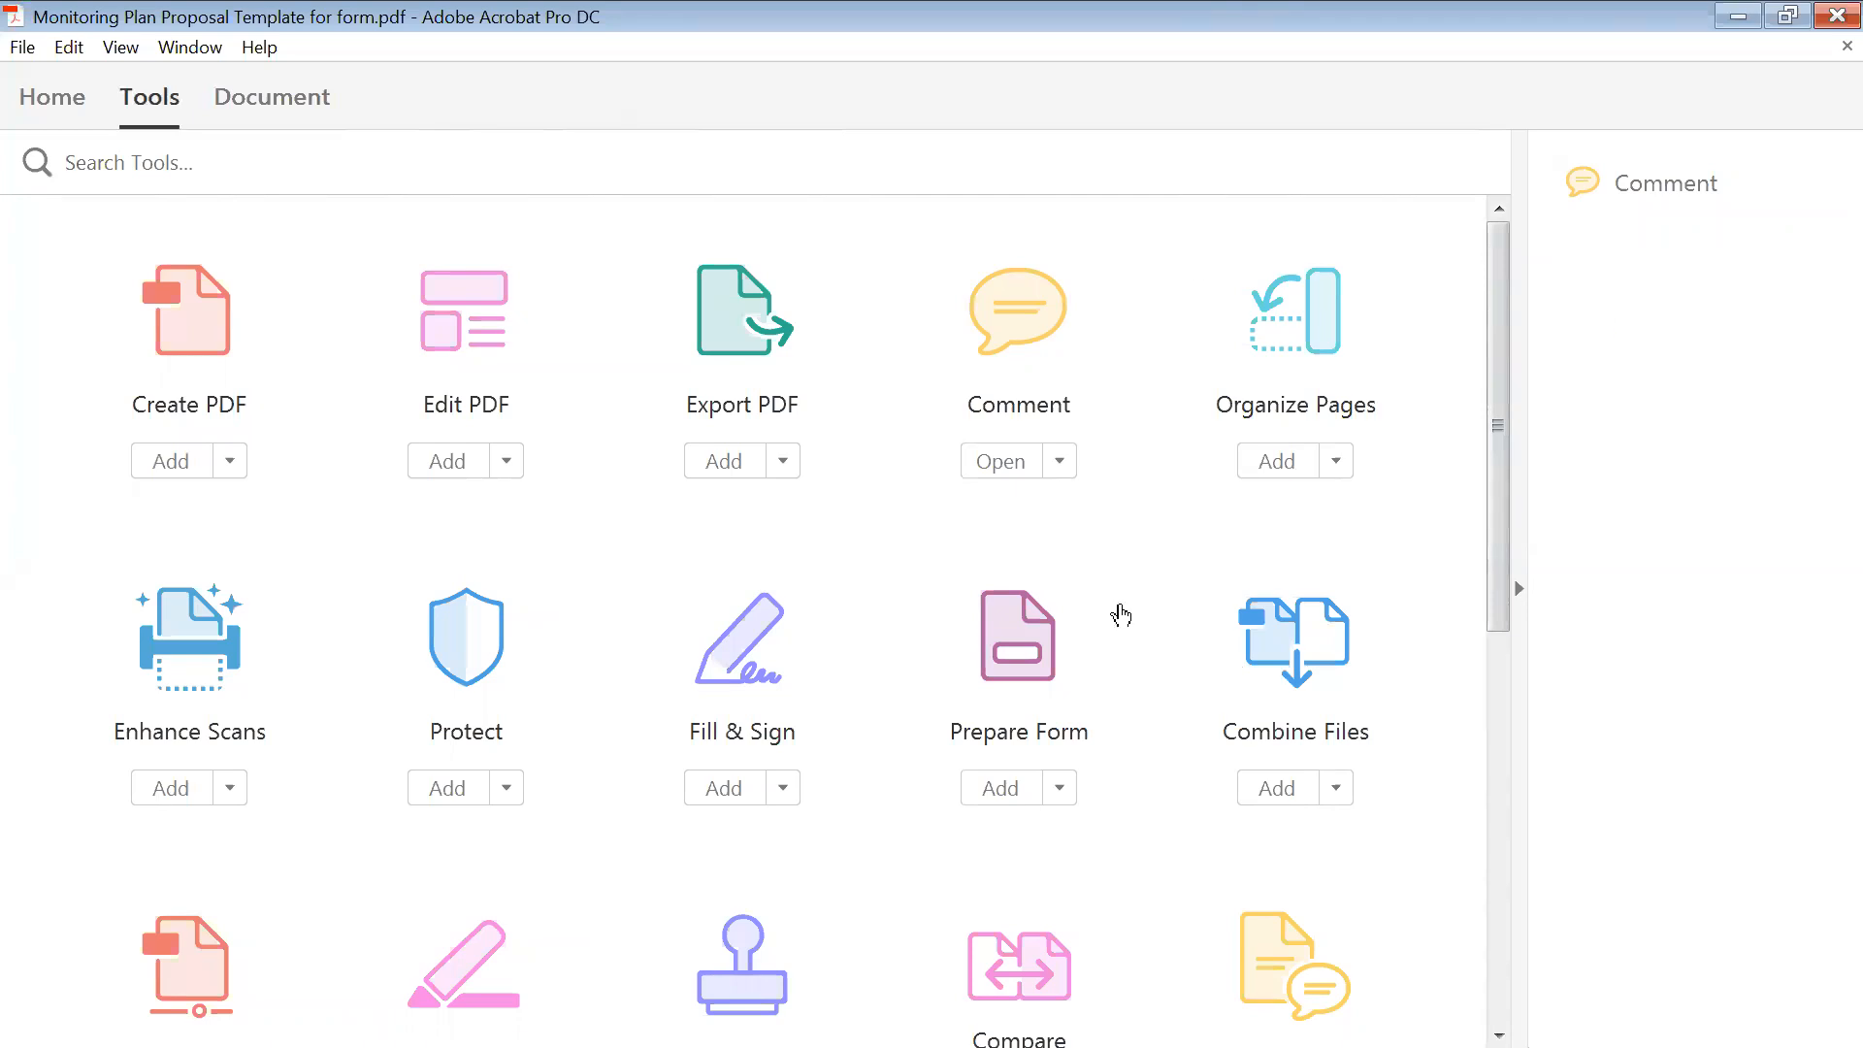
click(1008, 648)
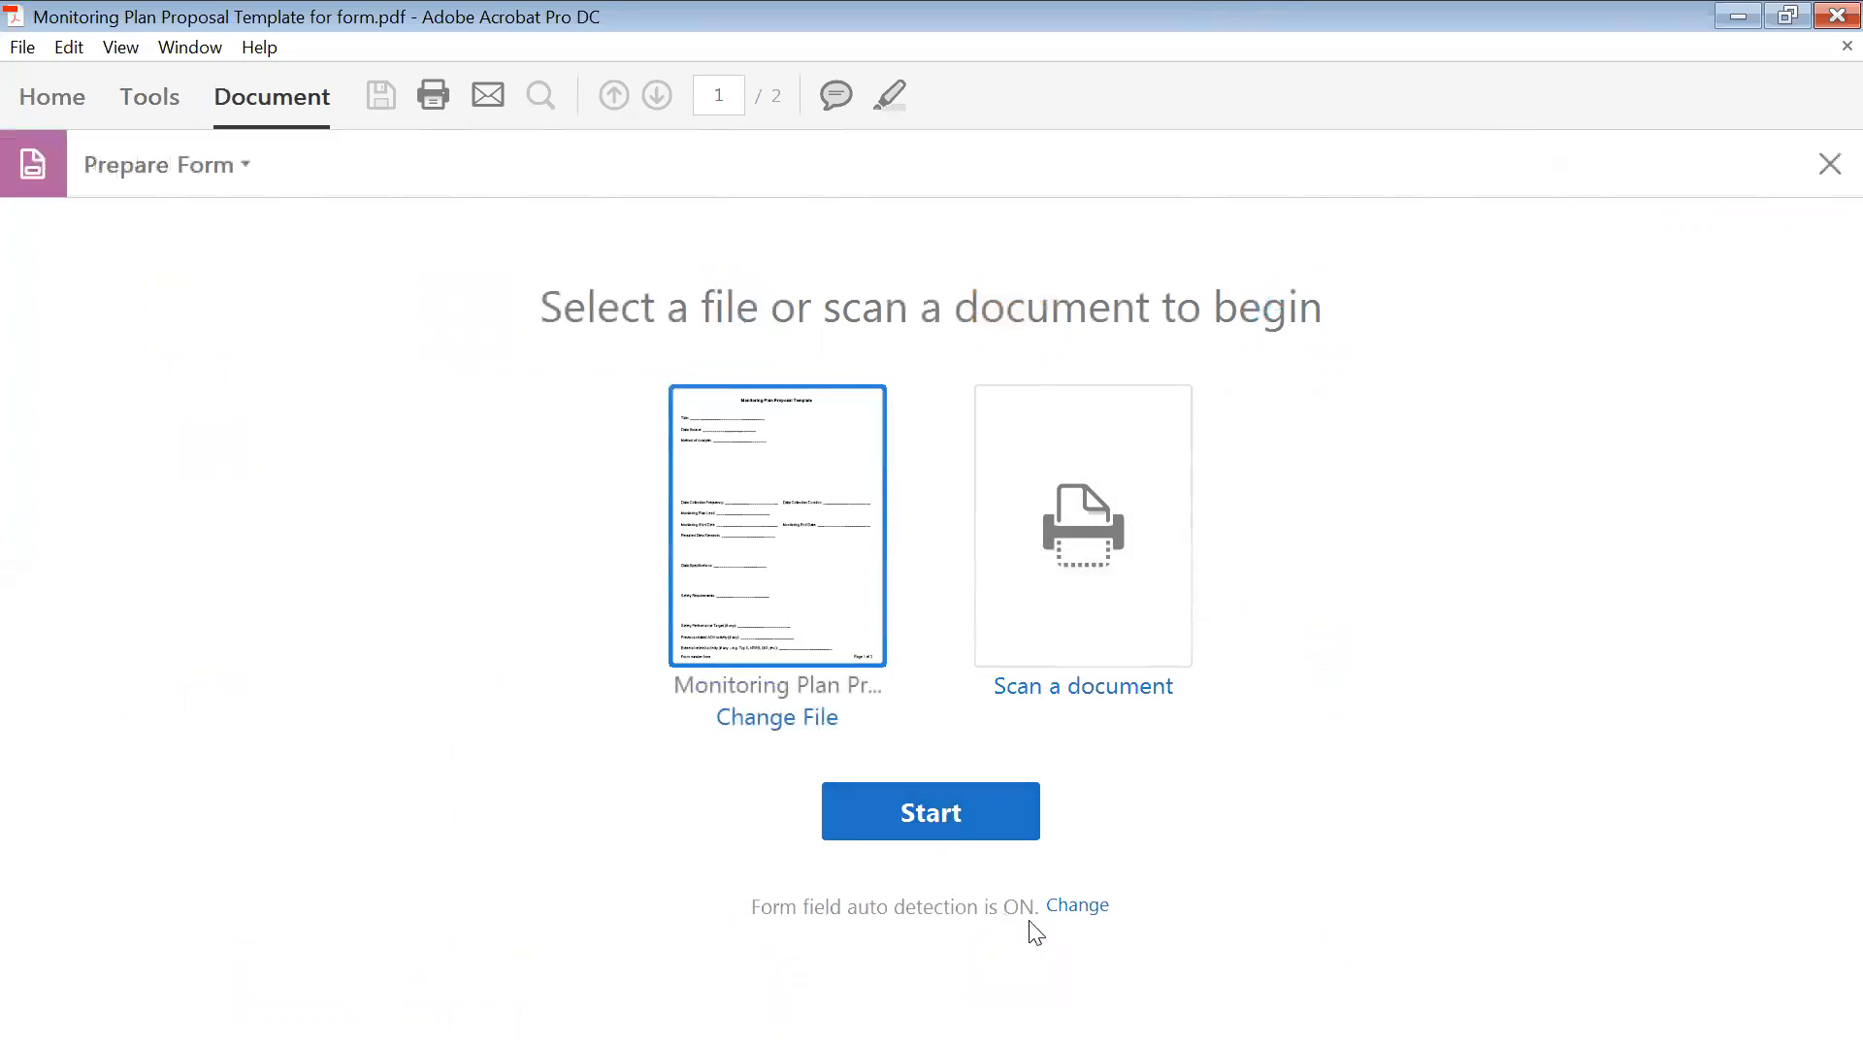
click(947, 817)
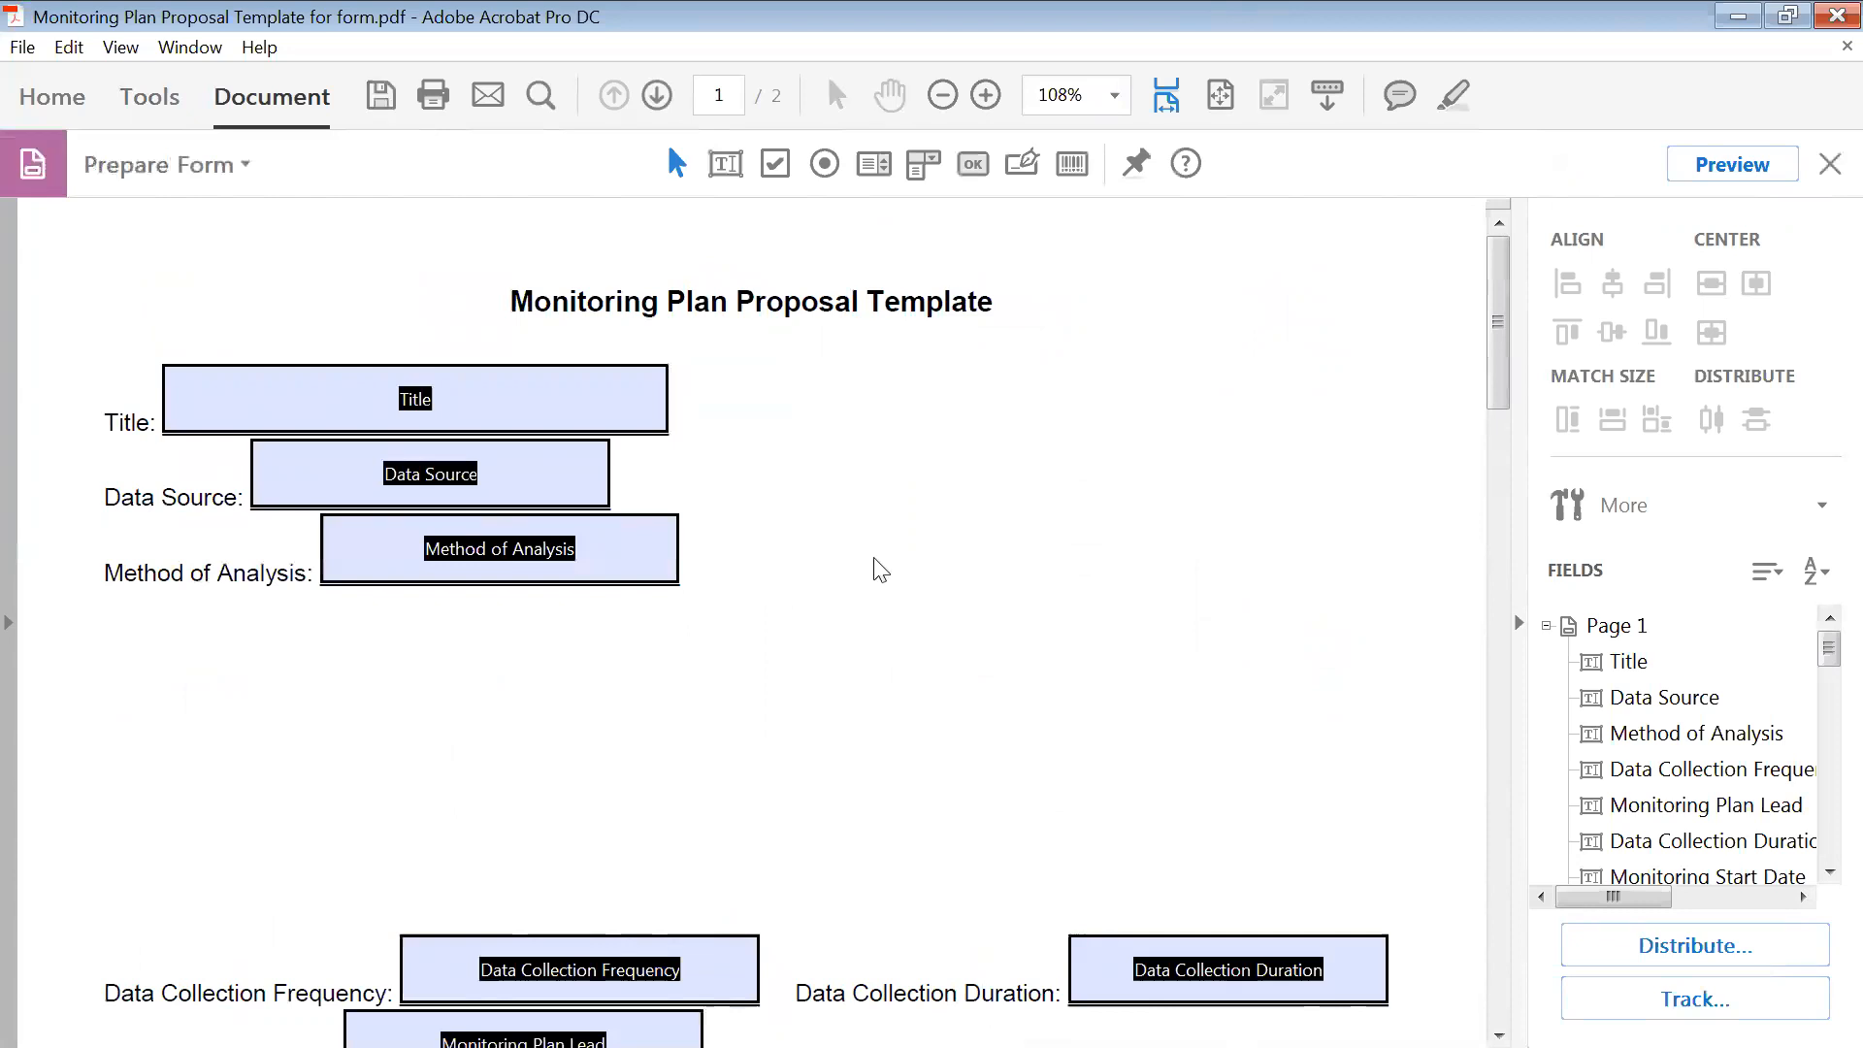
- Move the Method of Analysis field directly beneath its label, flush with the label's left edge, and close form preparation
scroll(1497, 416, down, 5)
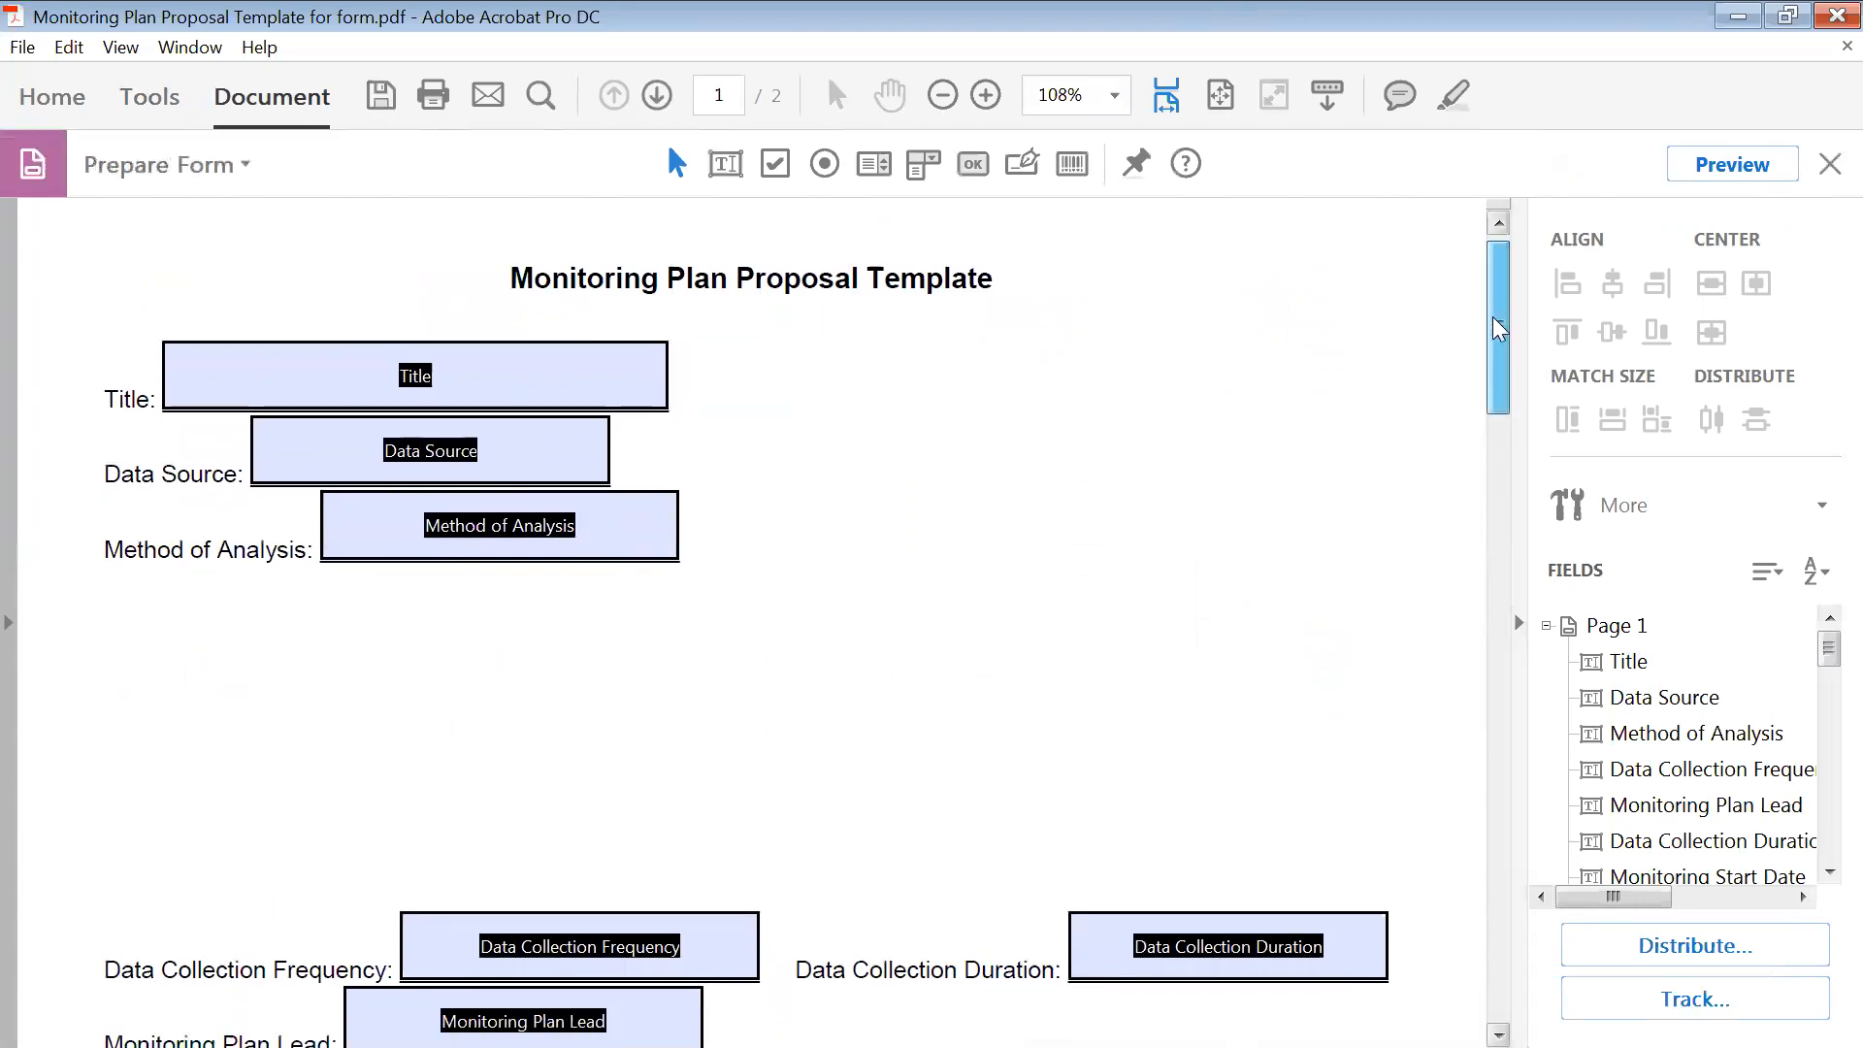
scroll(1479, 424, down, 4)
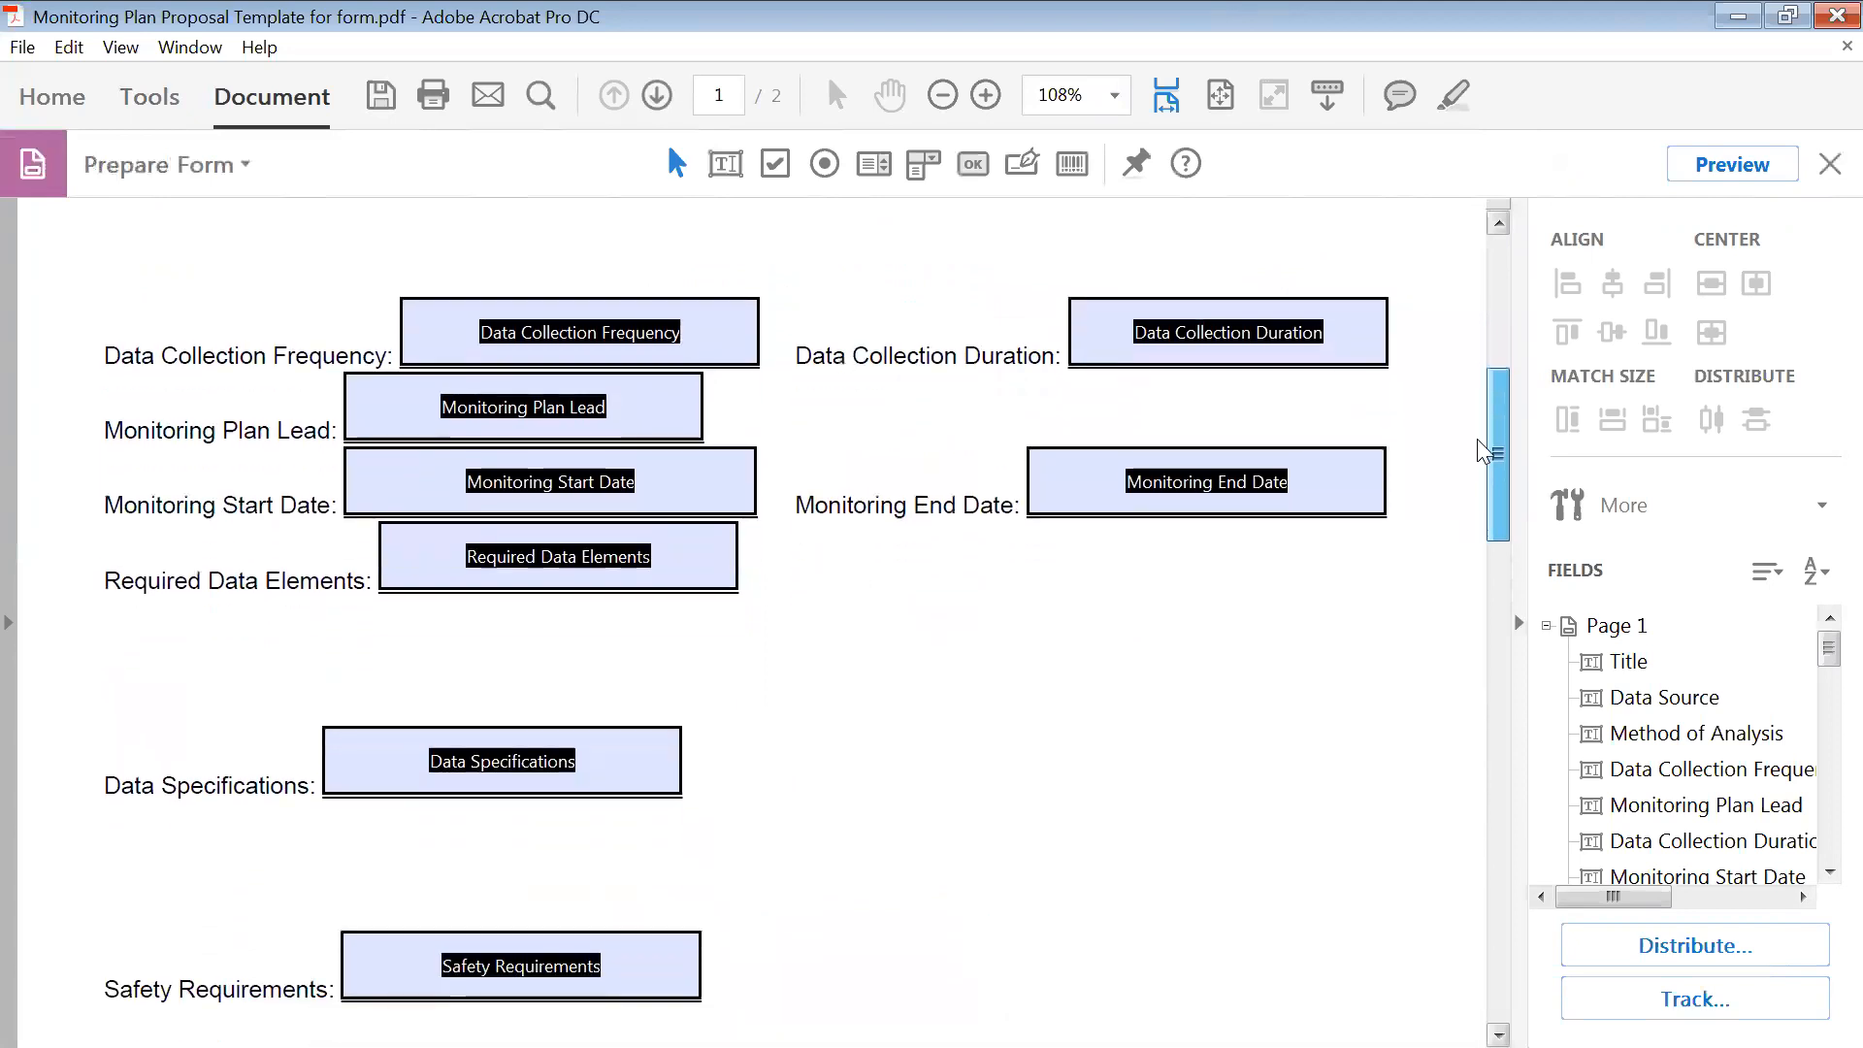
scroll(1469, 511, down, 7)
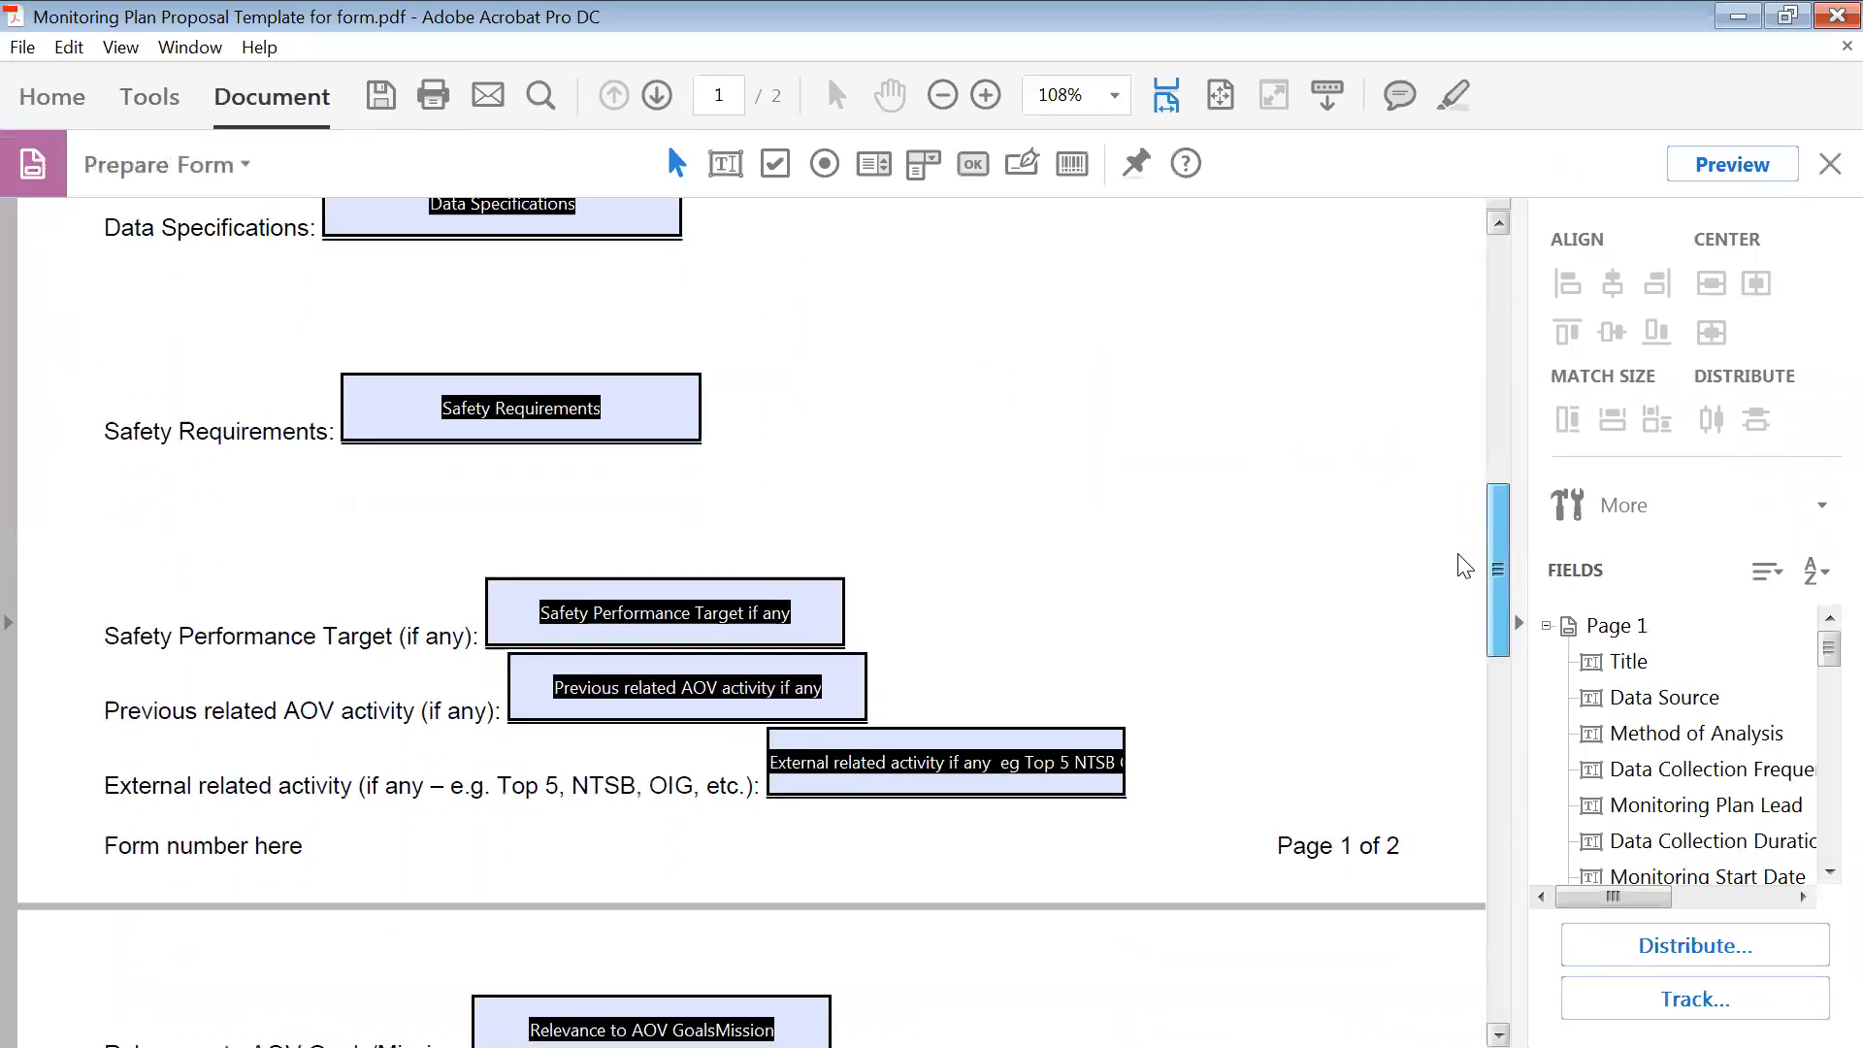
scroll(1460, 670, down, 12)
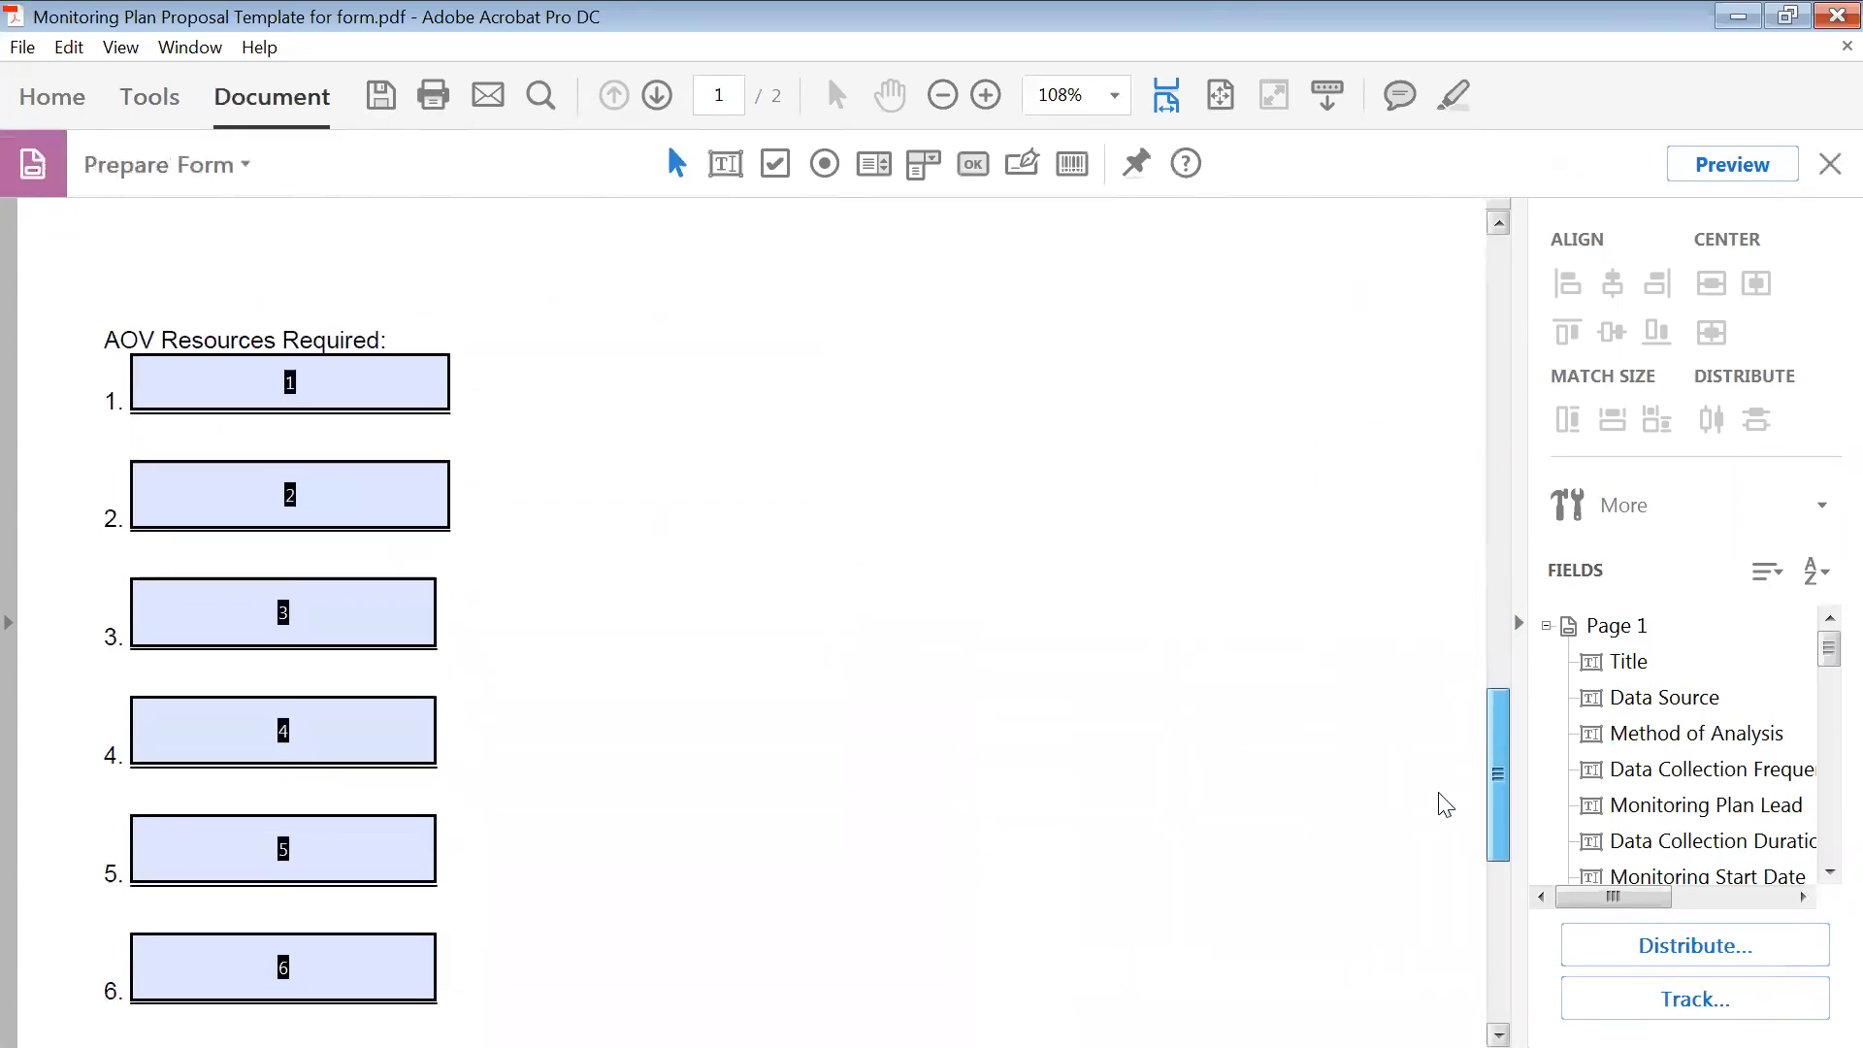
scroll(1455, 965, up, 20)
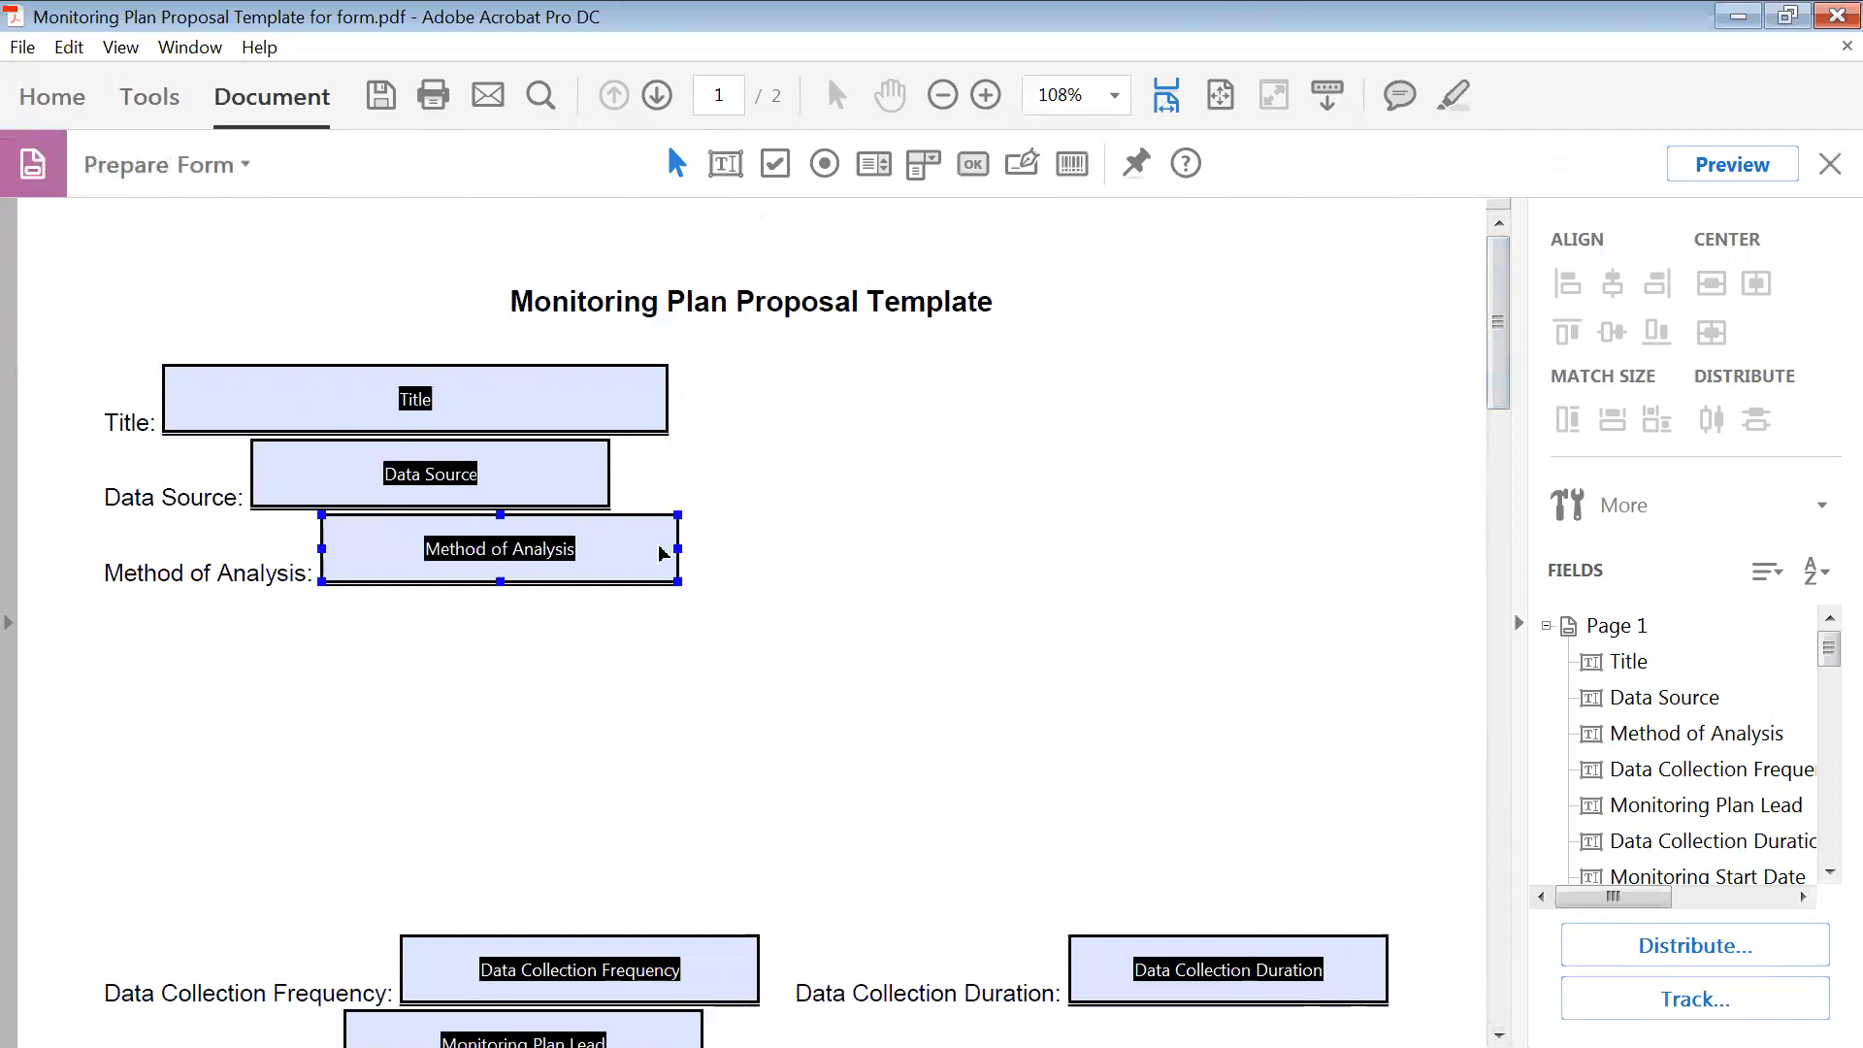
click(590, 569)
drag(590, 569, 391, 618)
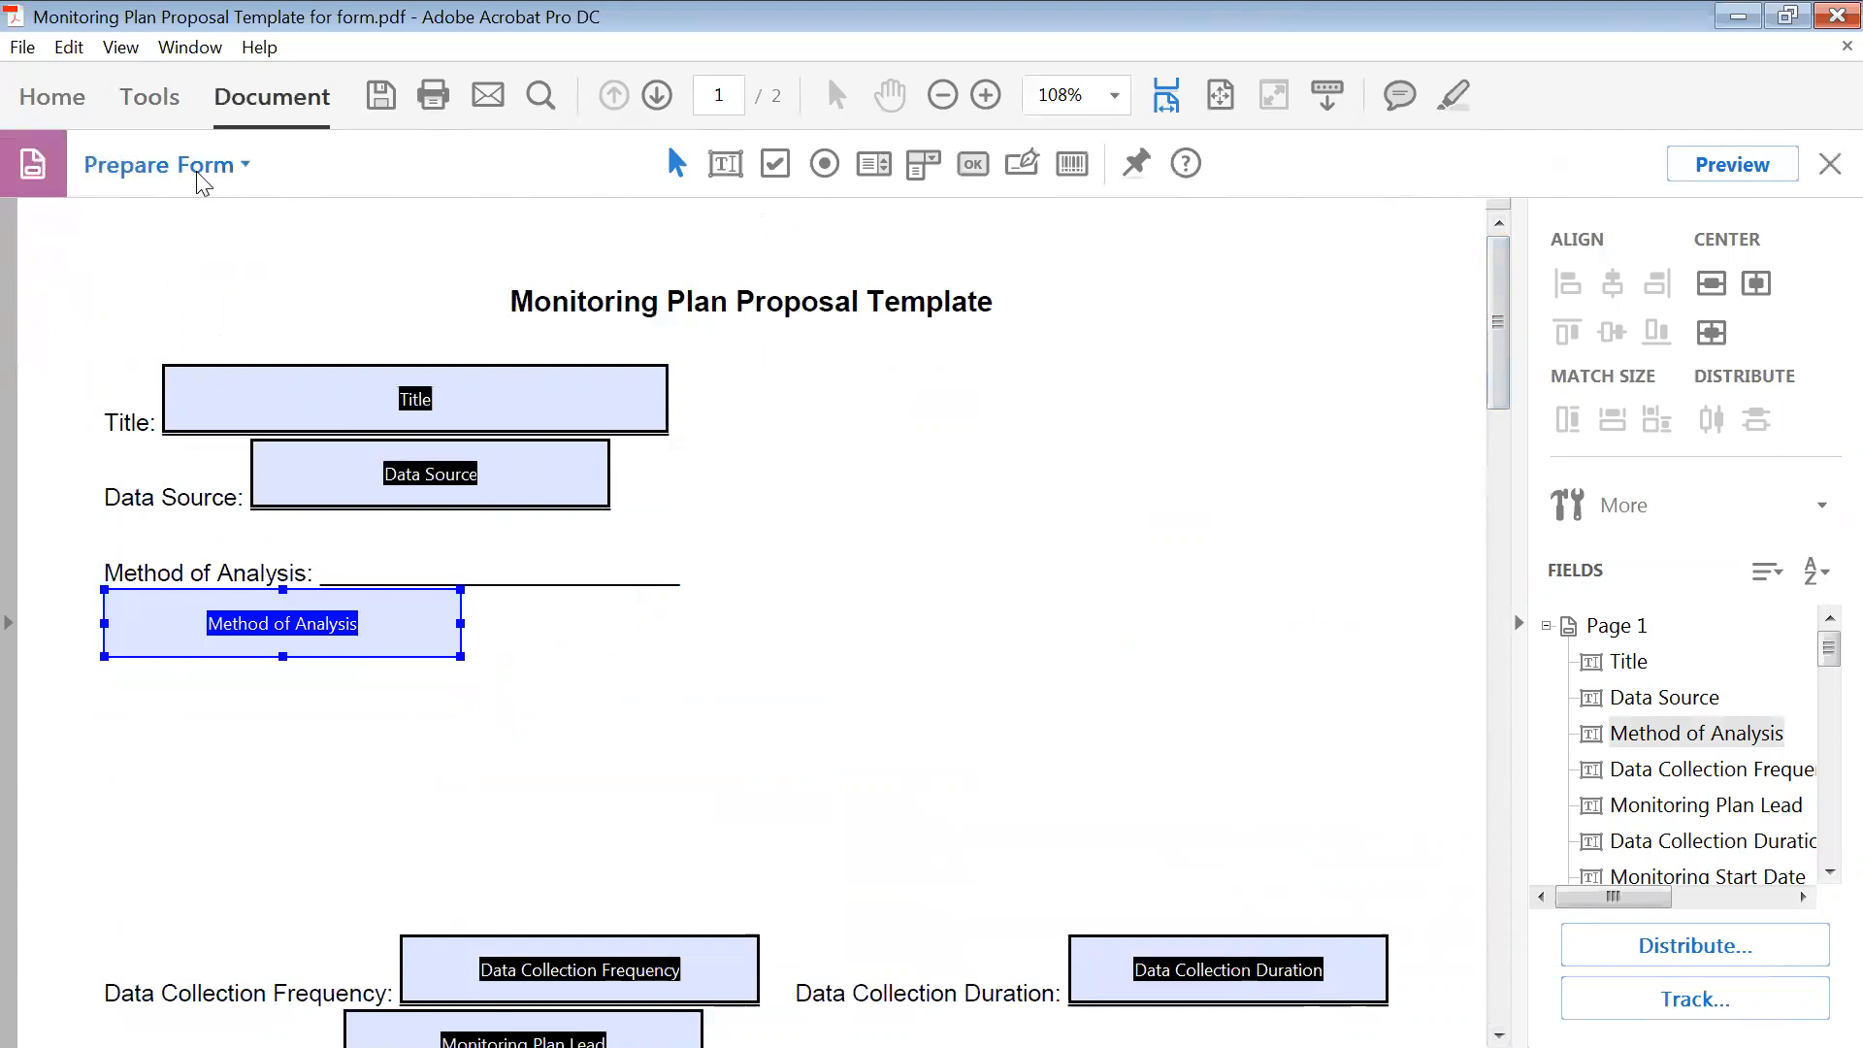
click(1828, 165)
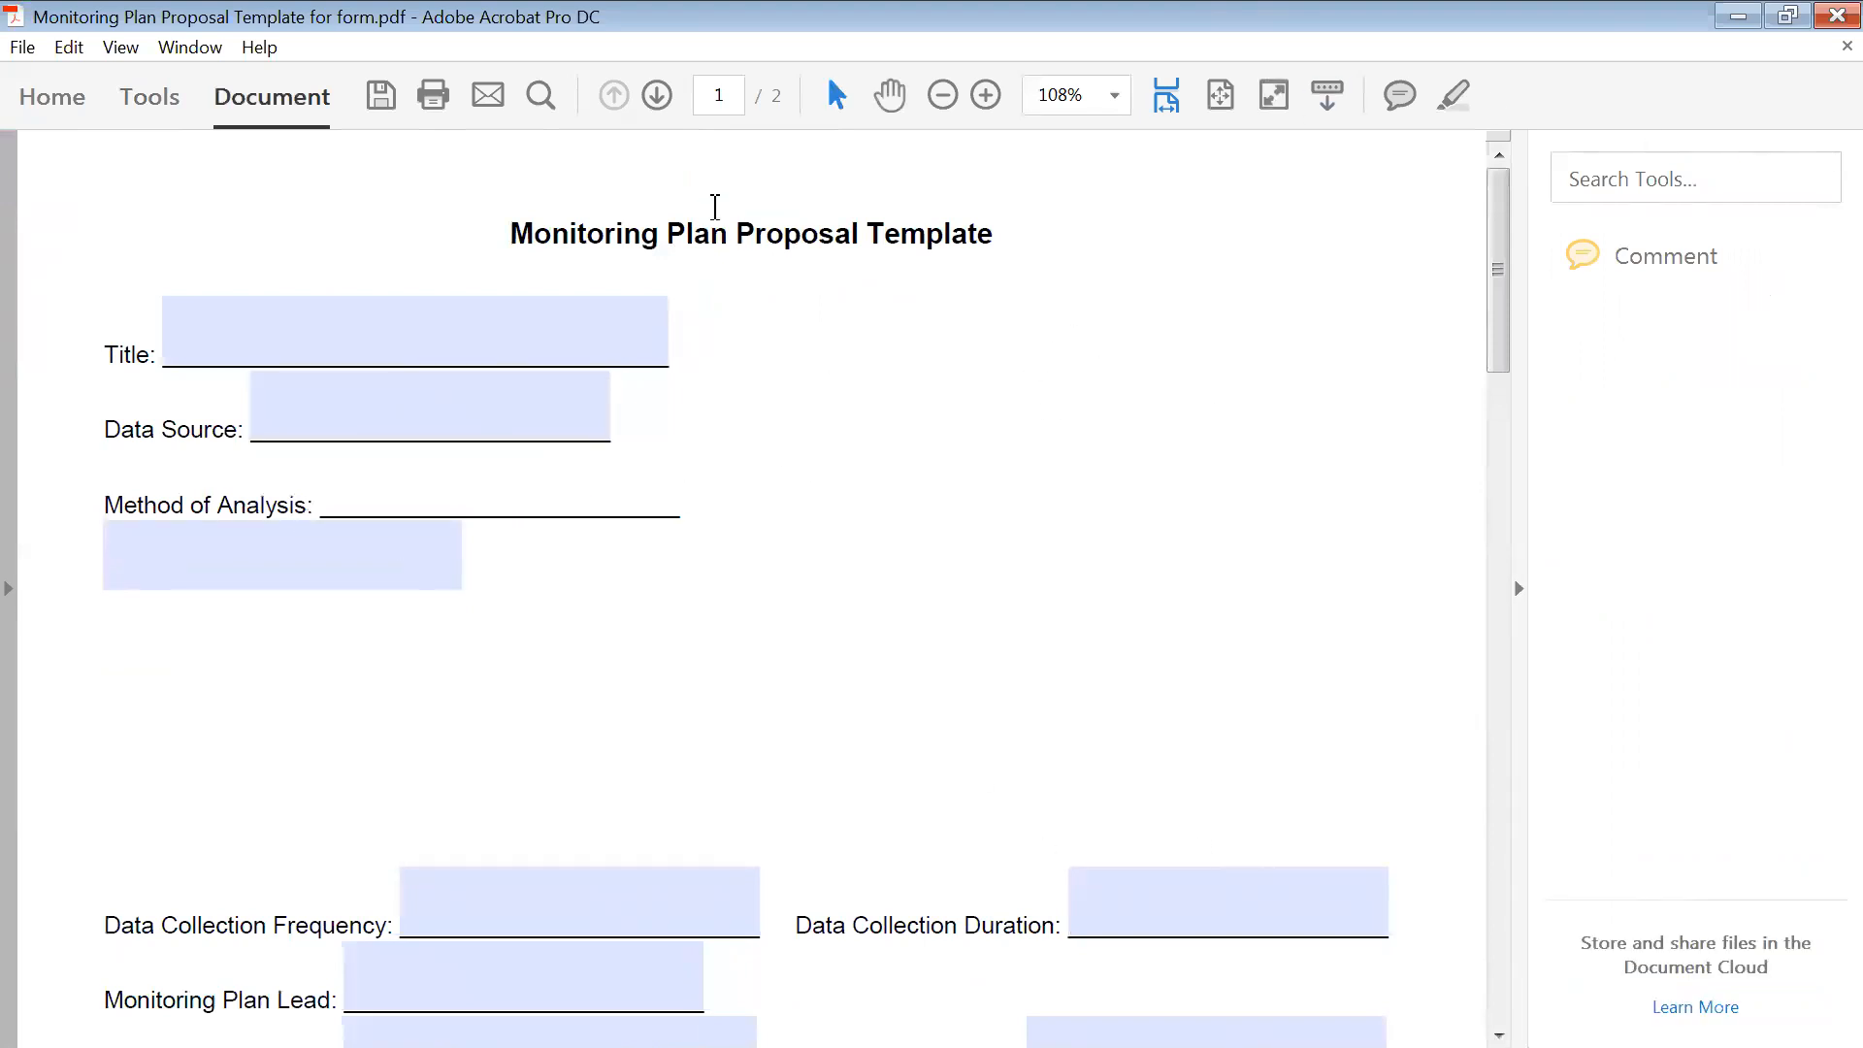
- Open the PDF for text editing and delete the underline after the Title label
click(145, 103)
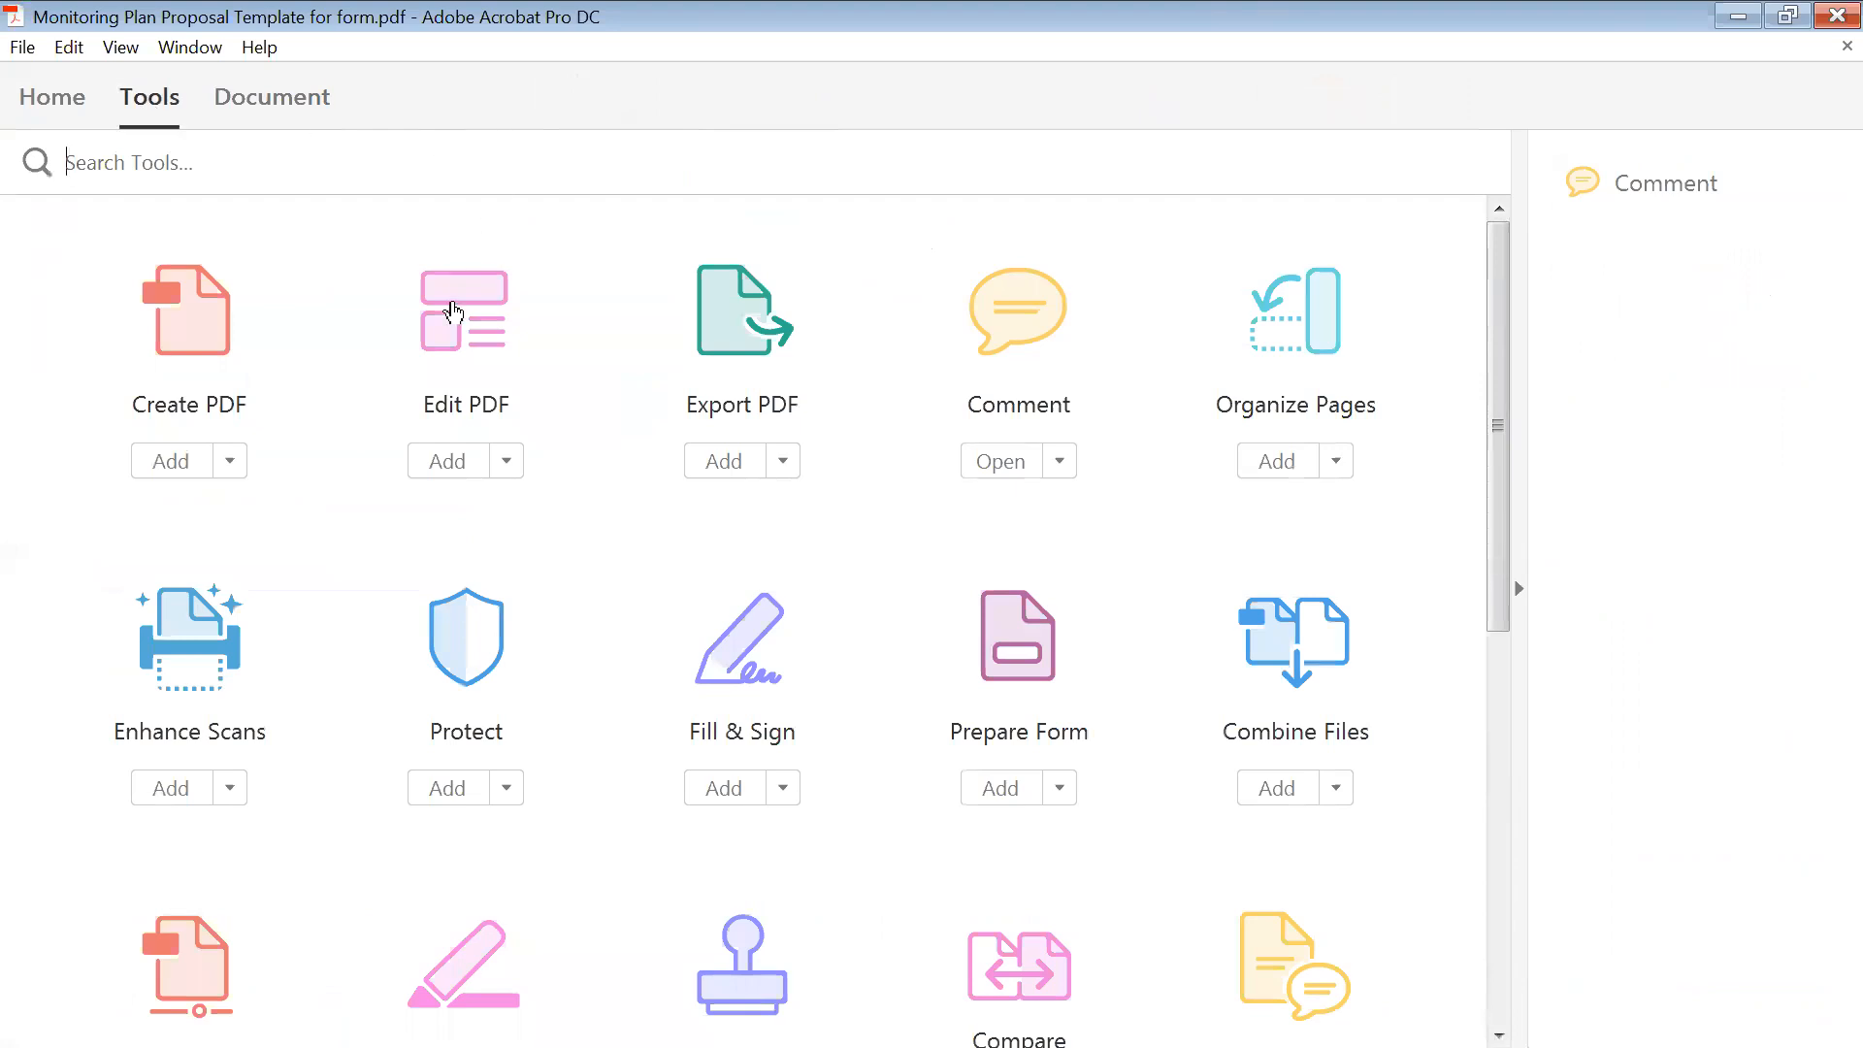
click(453, 311)
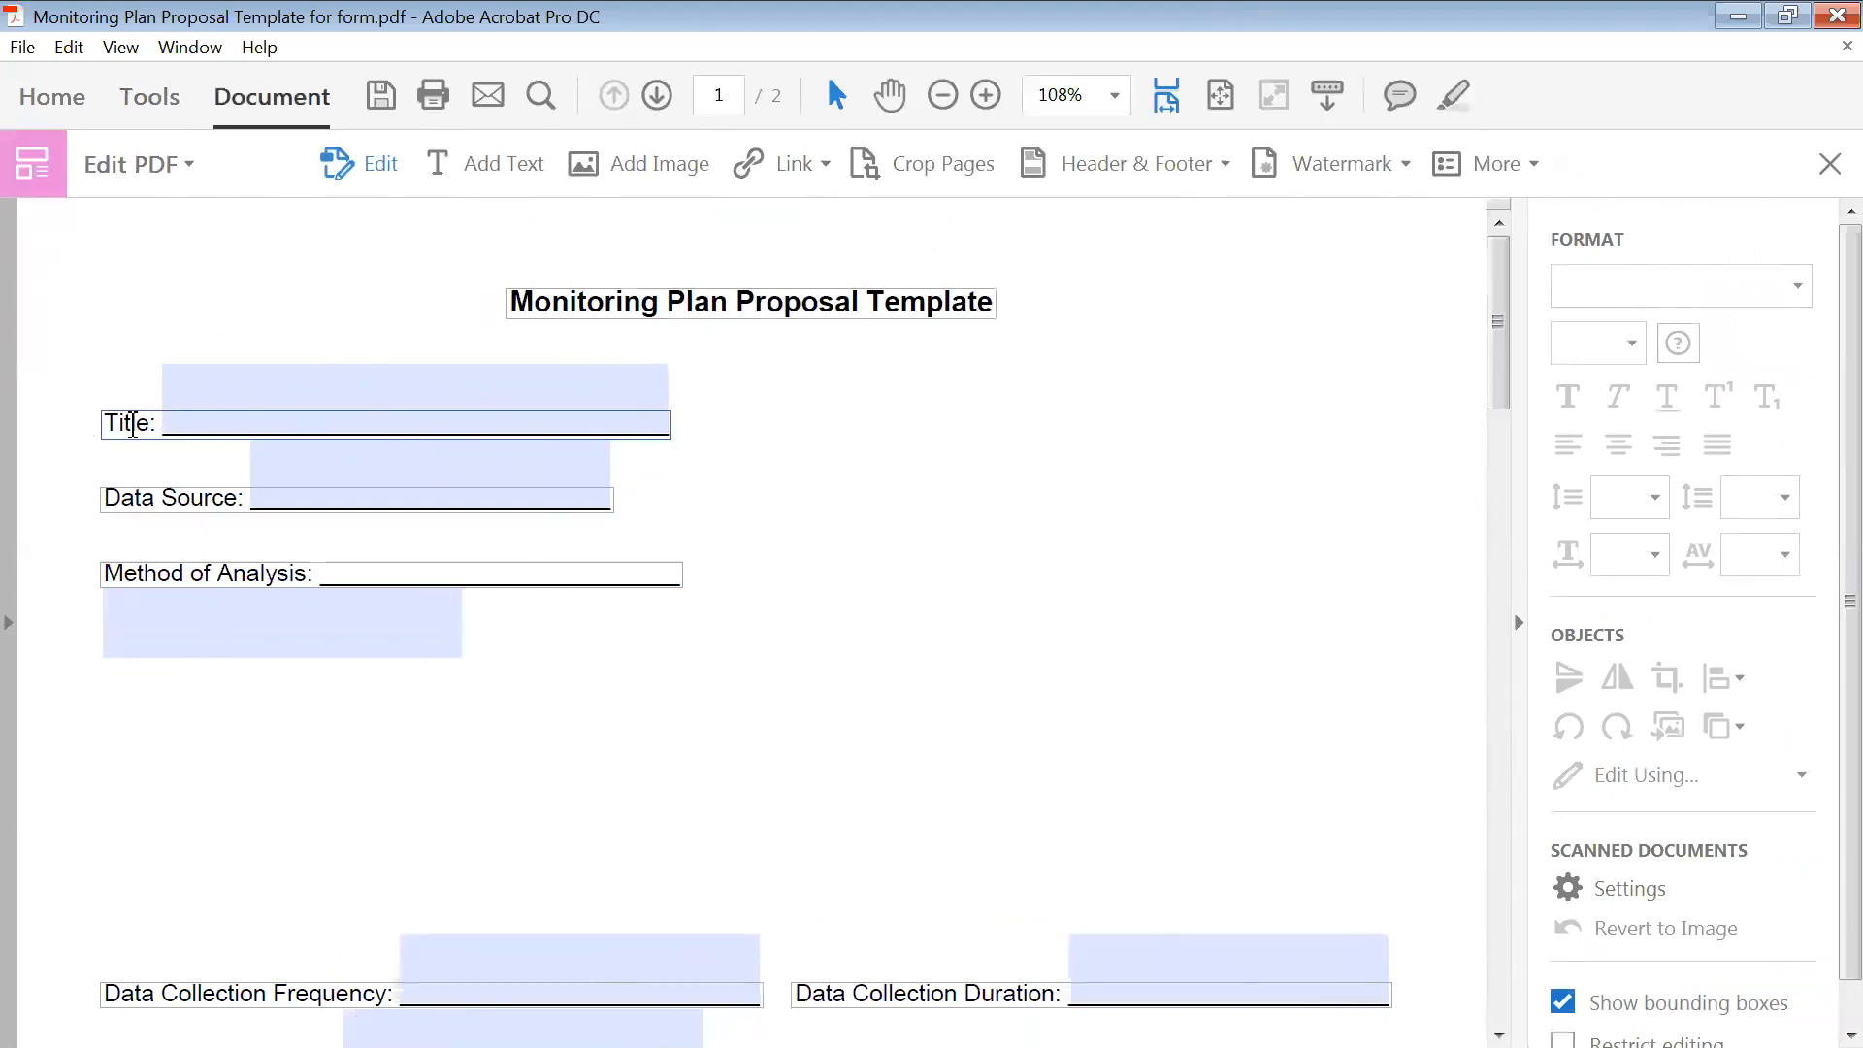
click(170, 424)
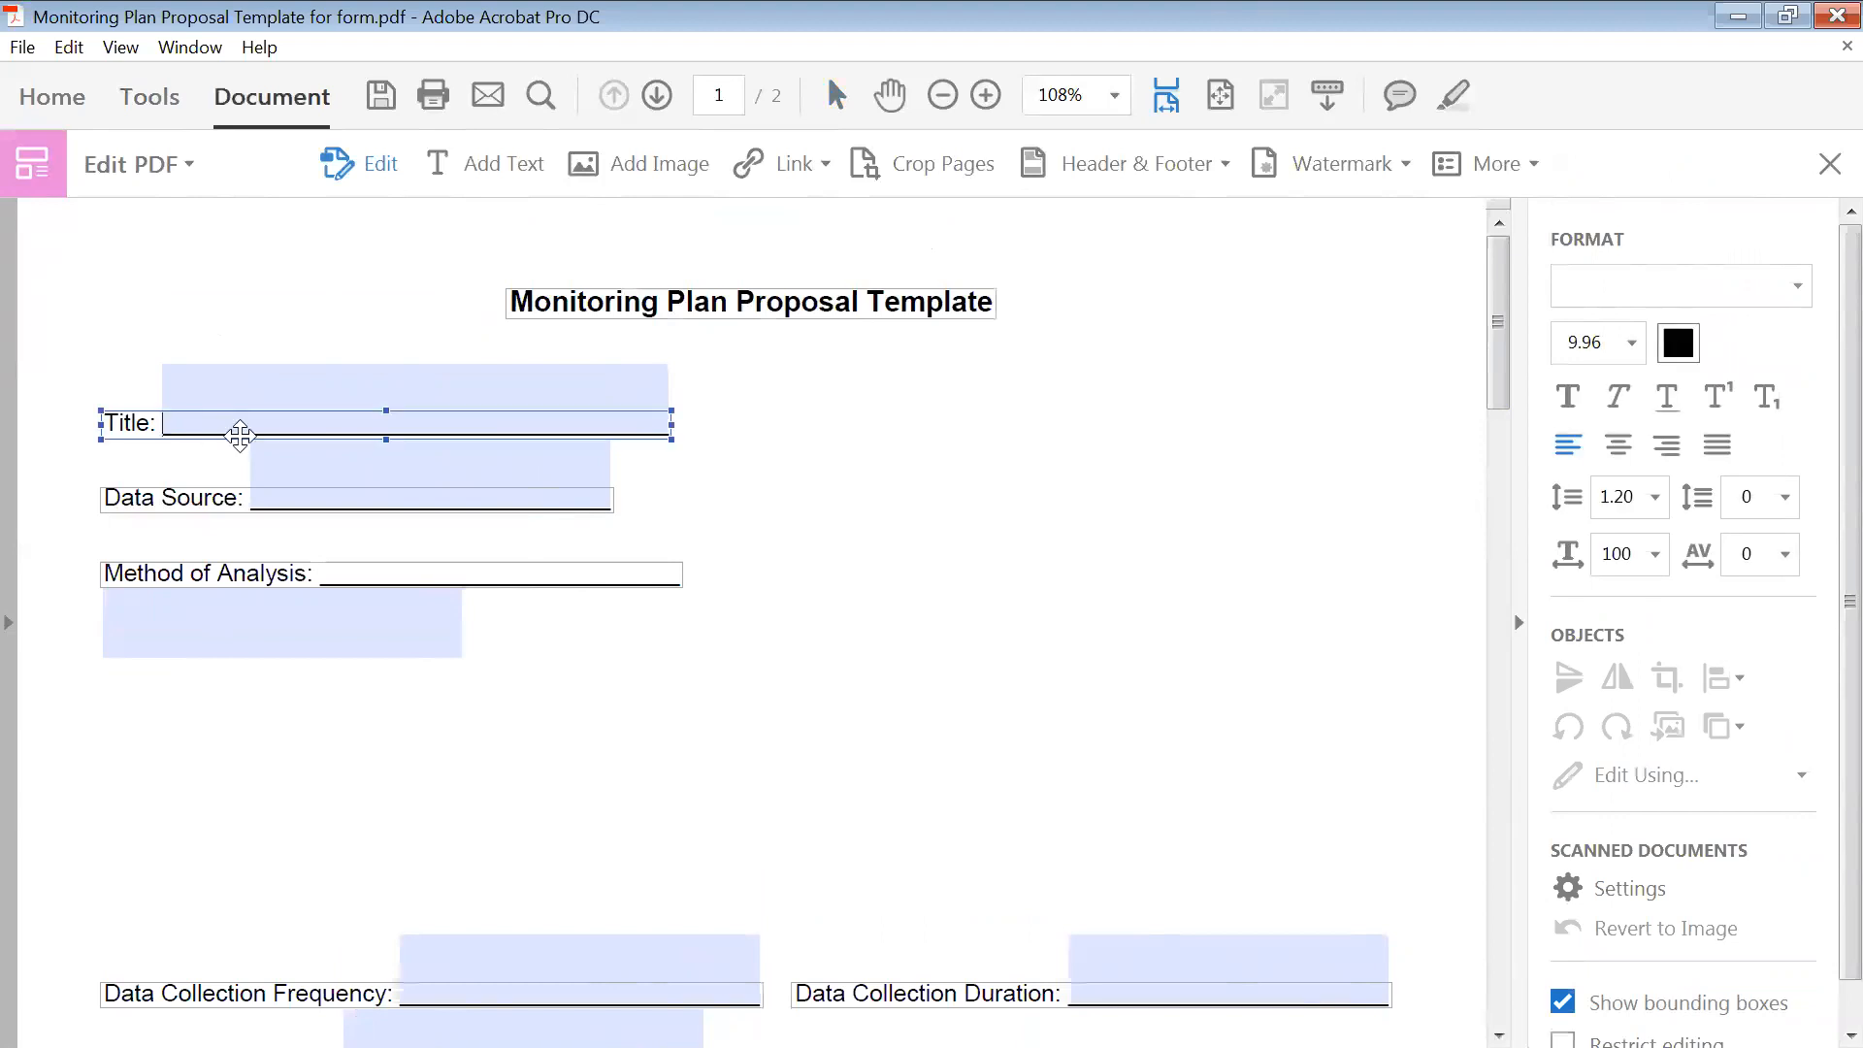
click(240, 435)
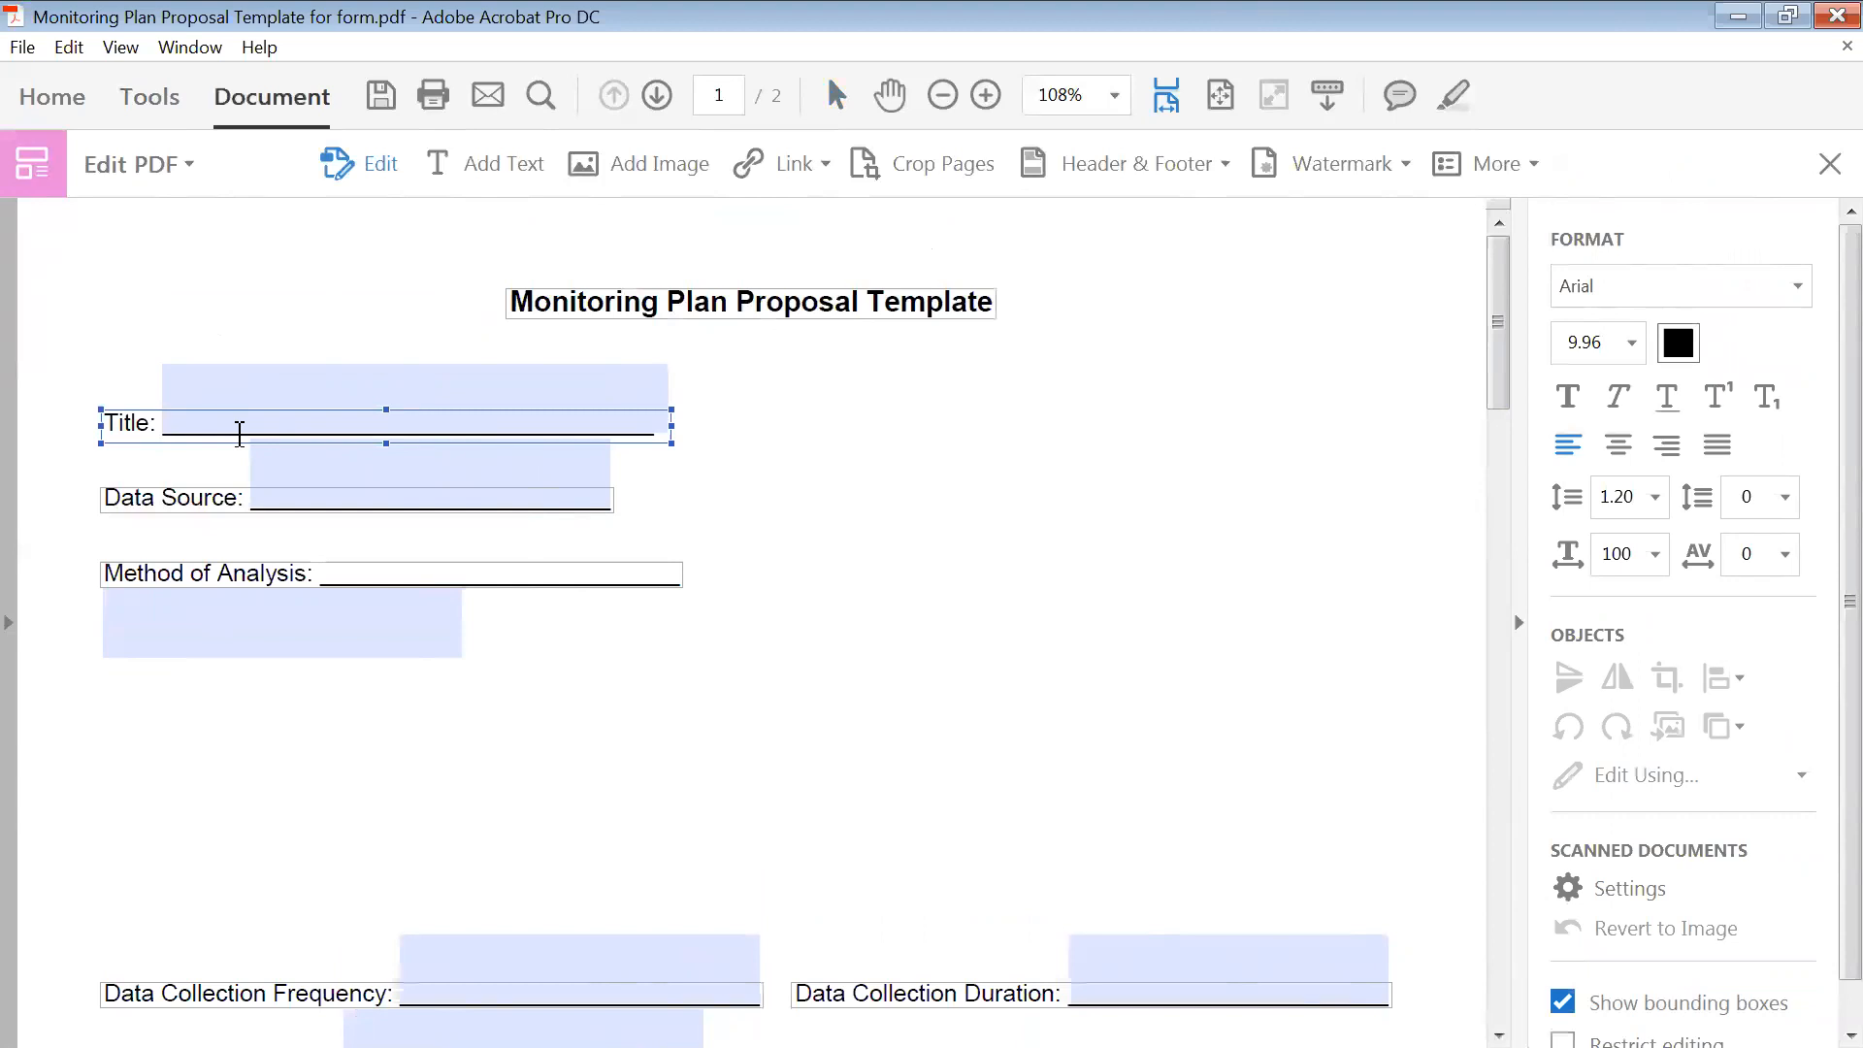
key(Delete)
key(Delete)
key(Delete)
key(Delete)
key(Delete)
key(Delete)
key(Delete)
key(Delete)
key(Delete)
key(Delete)
key(Delete)
key(Delete)
key(Delete)
key(Delete)
key(Delete)
key(Delete)
key(Delete)
key(Delete)
key(Delete)
key(Delete)
key(Delete)
key(Delete)
key(Delete)
key(Delete)
key(Delete)
key(Delete)
key(Delete)
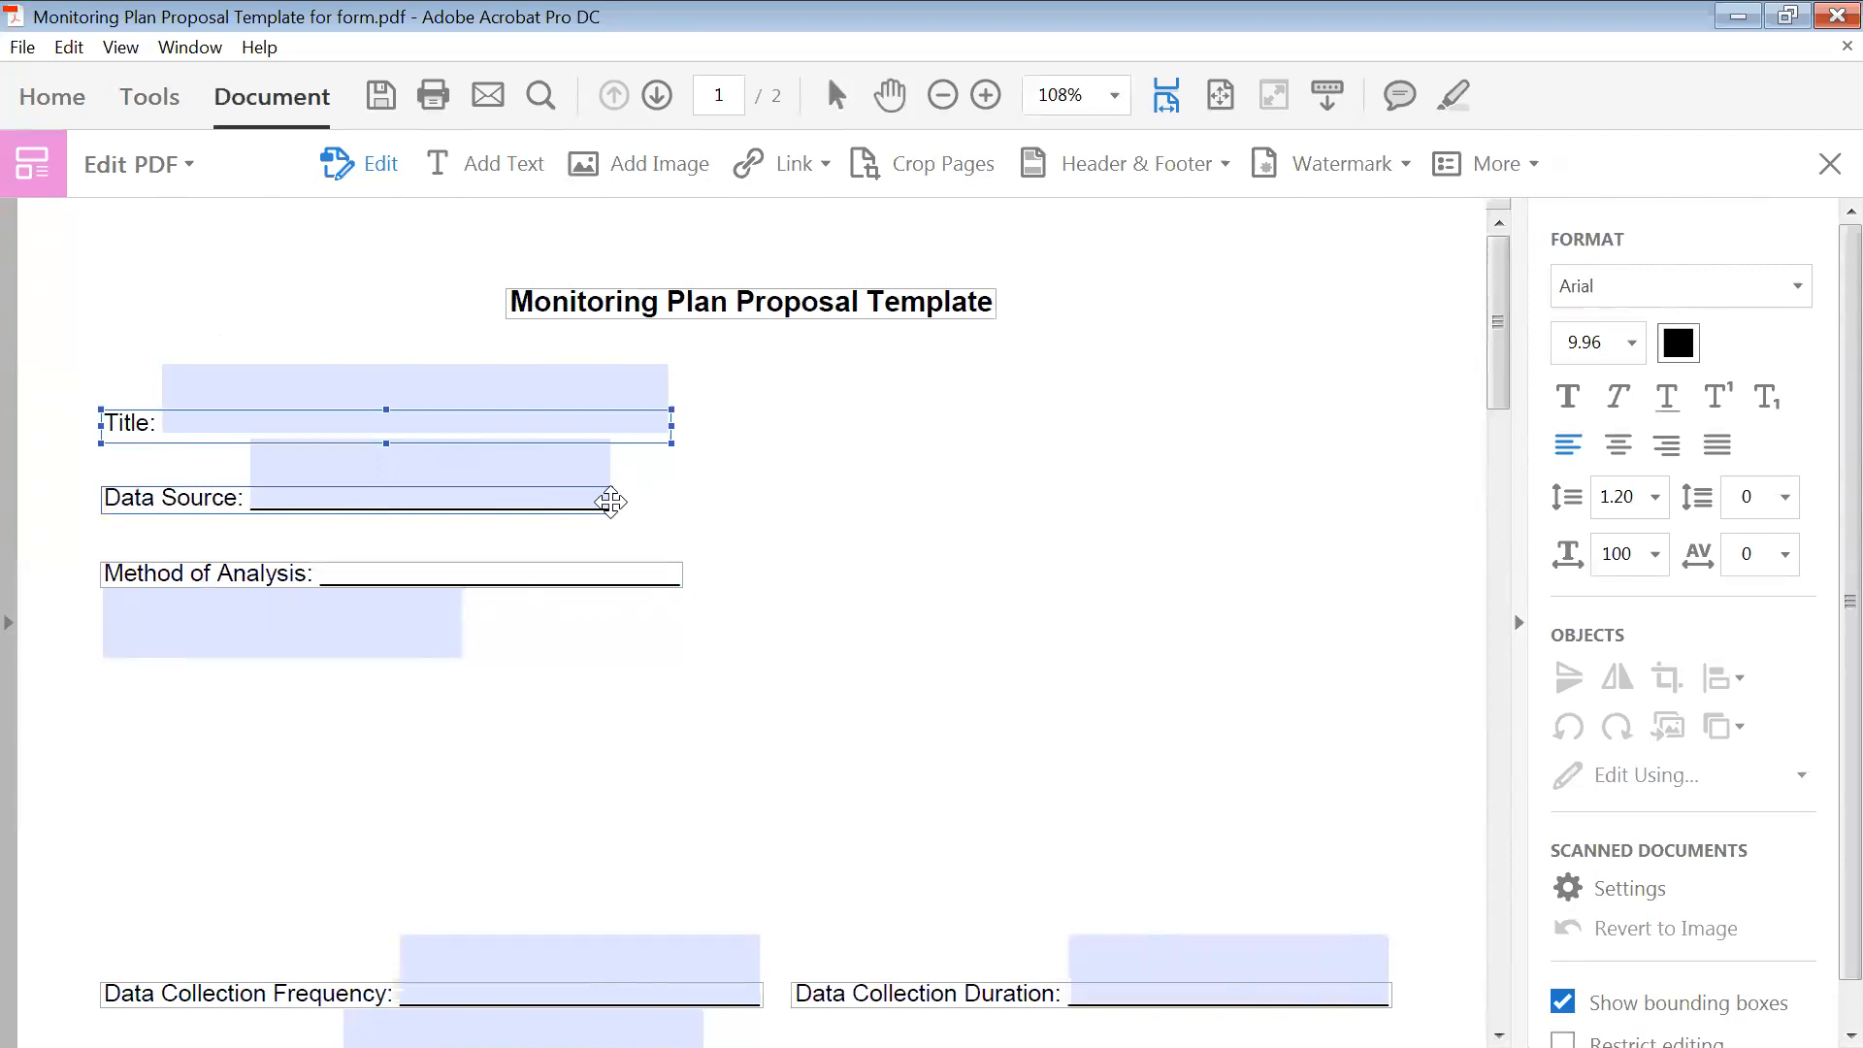
- Delete the underline after the Data Source label
click(611, 501)
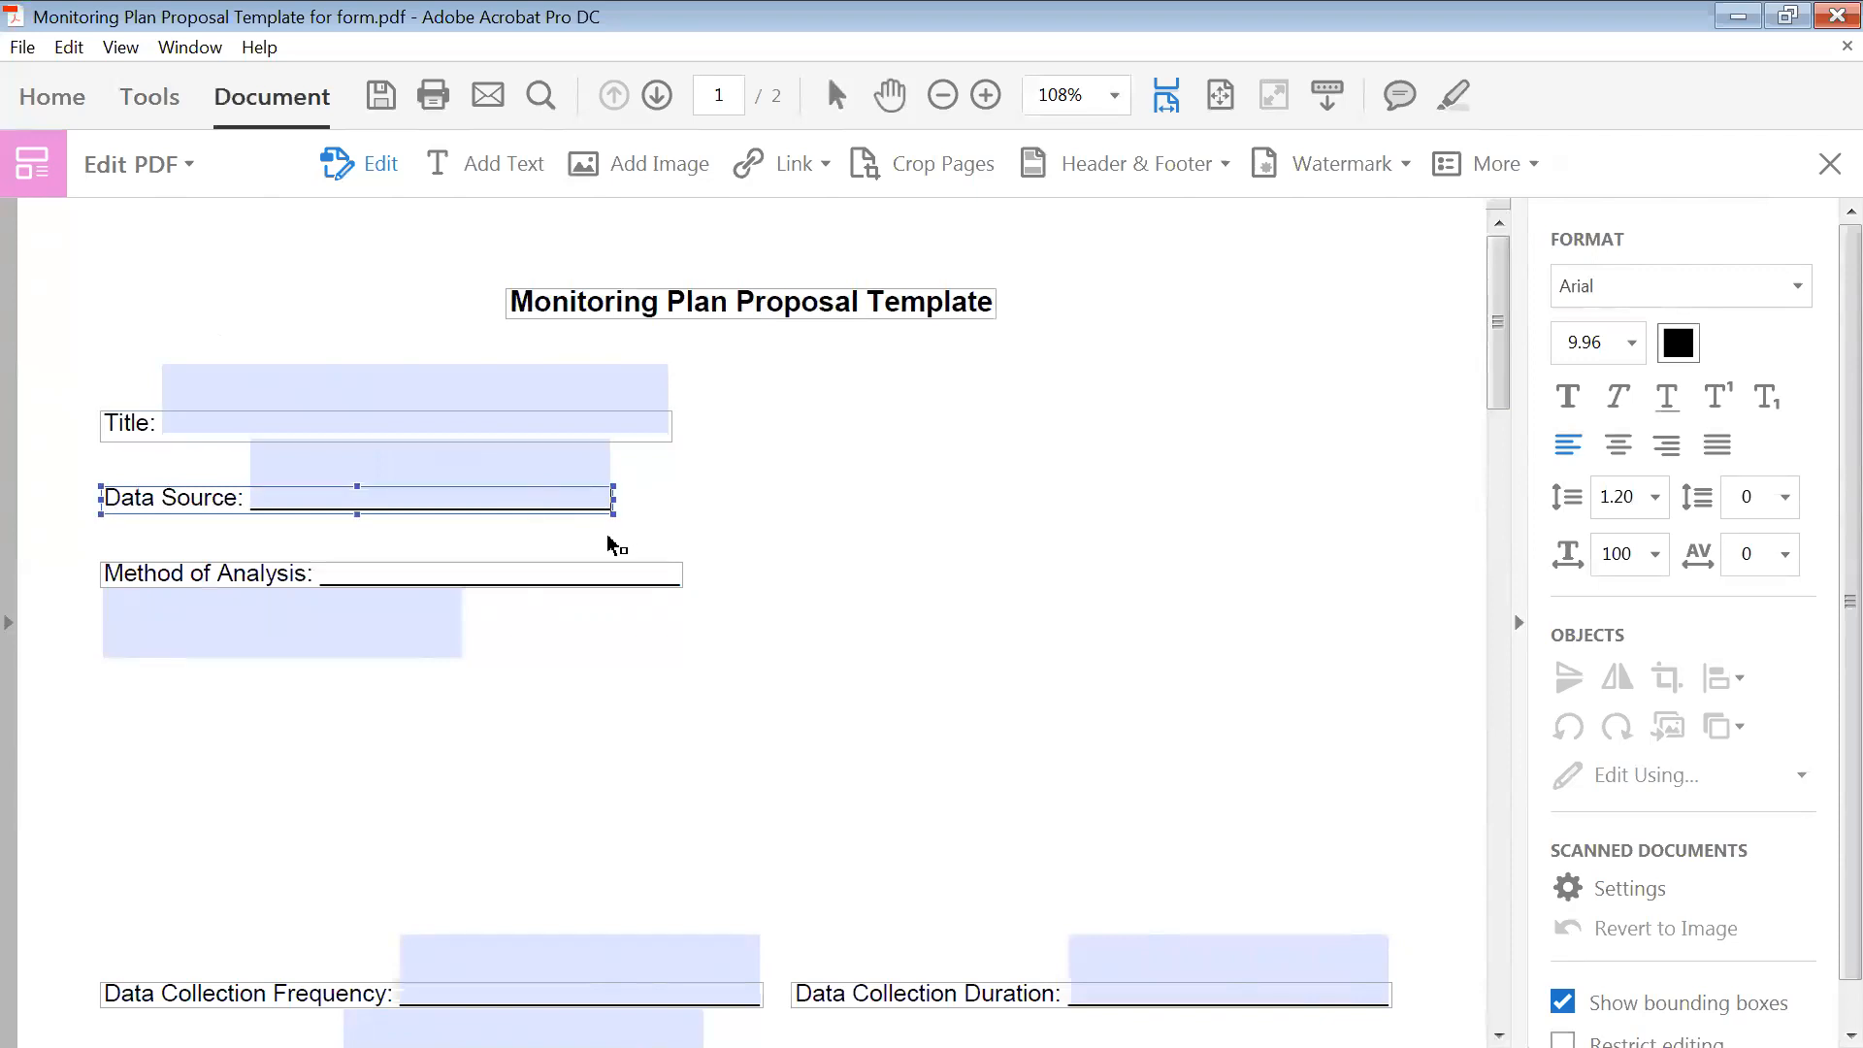
key(BackSpace)
key(BackSpace)
key(BackSpace)
key(BackSpace)
key(BackSpace)
key(BackSpace)
key(BackSpace)
key(BackSpace)
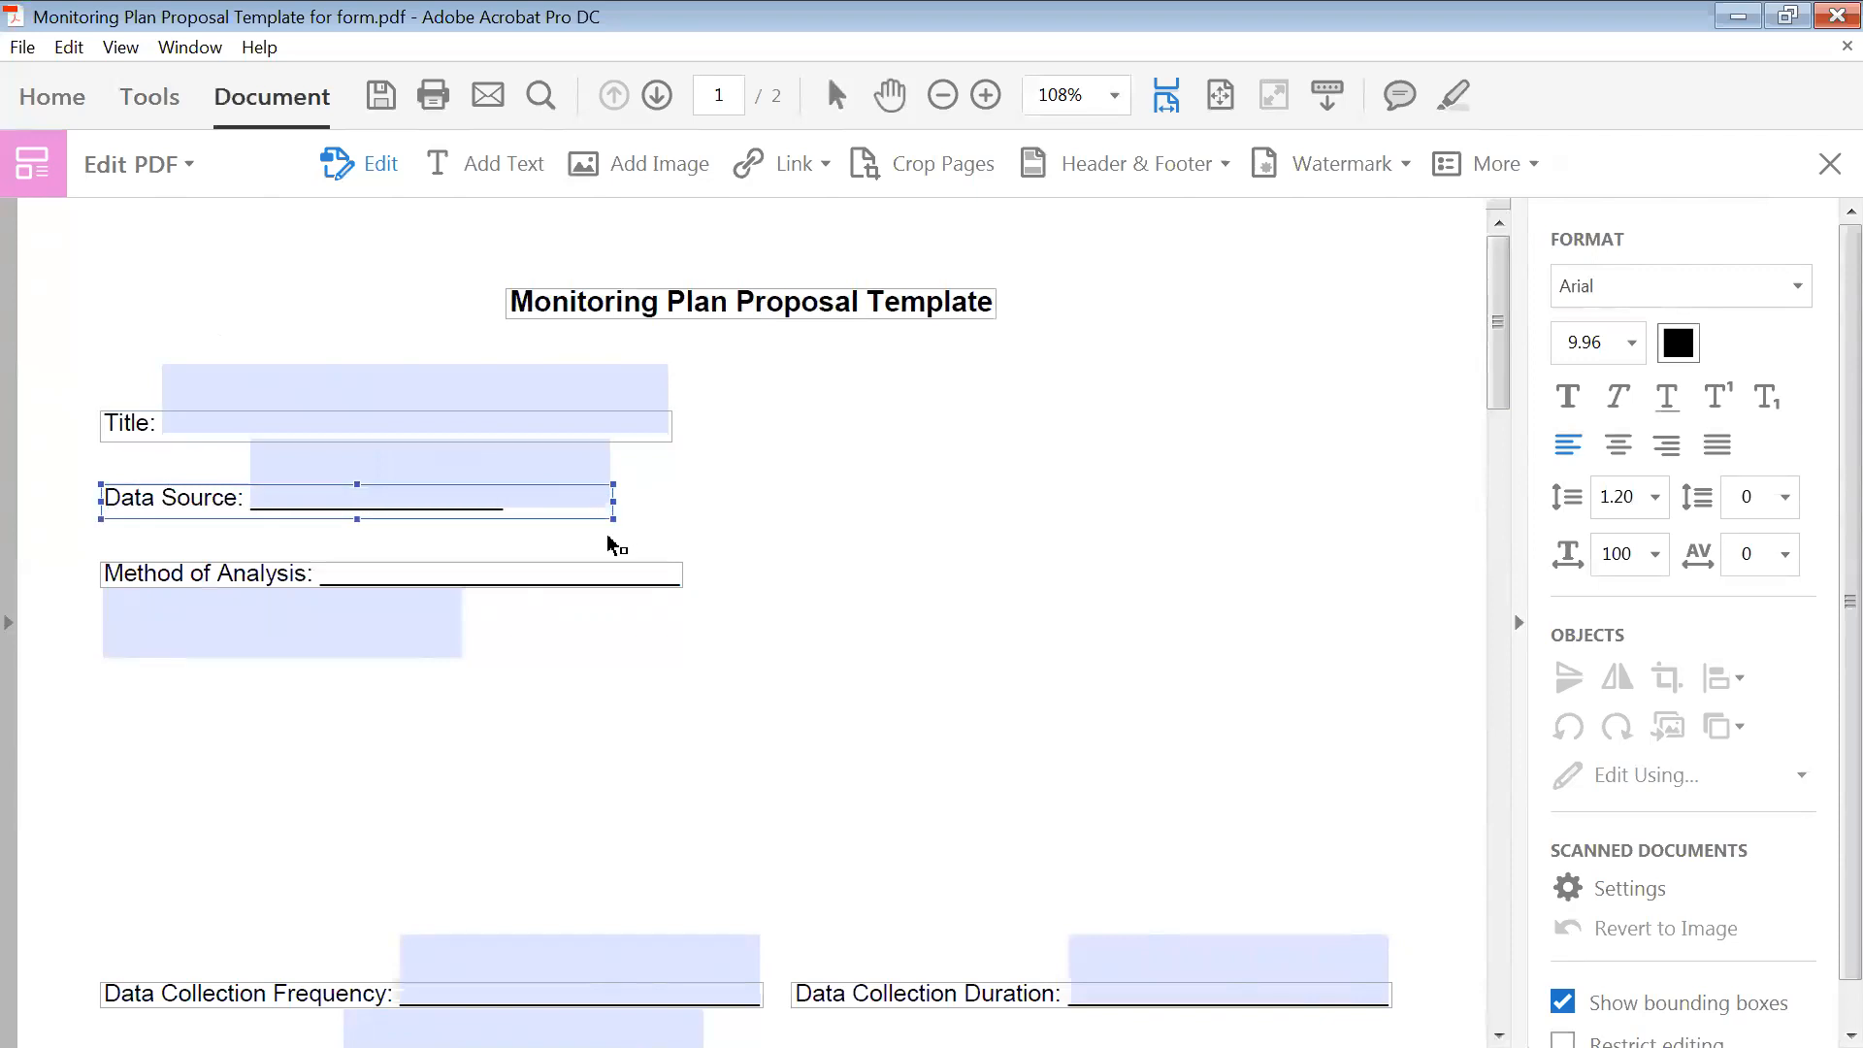
key(BackSpace)
key(BackSpace)
key(BackSpace)
key(BackSpace)
key(BackSpace)
key(BackSpace)
key(BackSpace)
key(BackSpace)
key(BackSpace)
key(BackSpace)
key(BackSpace)
key(BackSpace)
key(BackSpace)
key(BackSpace)
key(BackSpace)
key(BackSpace)
key(BackSpace)
key(BackSpace)
key(BackSpace)
key(BackSpace)
- Delete the underline after the Method of Analysis label
click(614, 574)
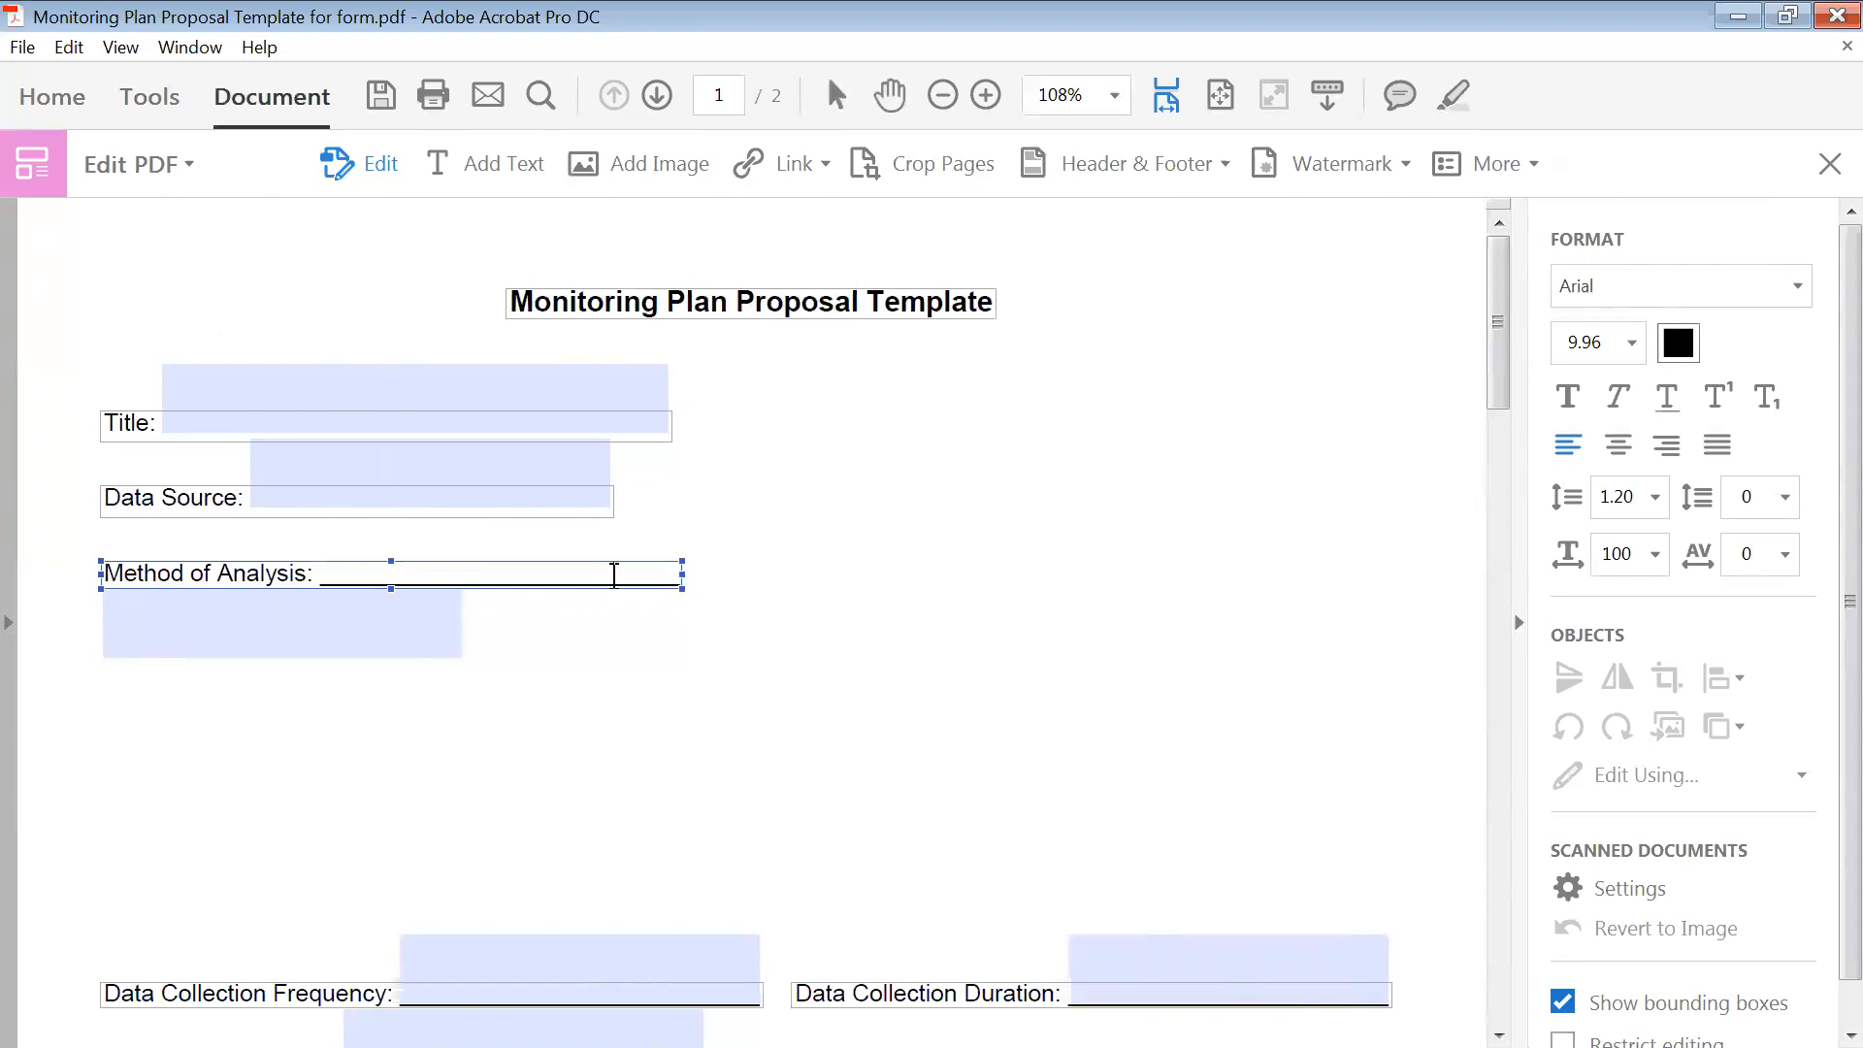
drag(325, 573, 677, 573)
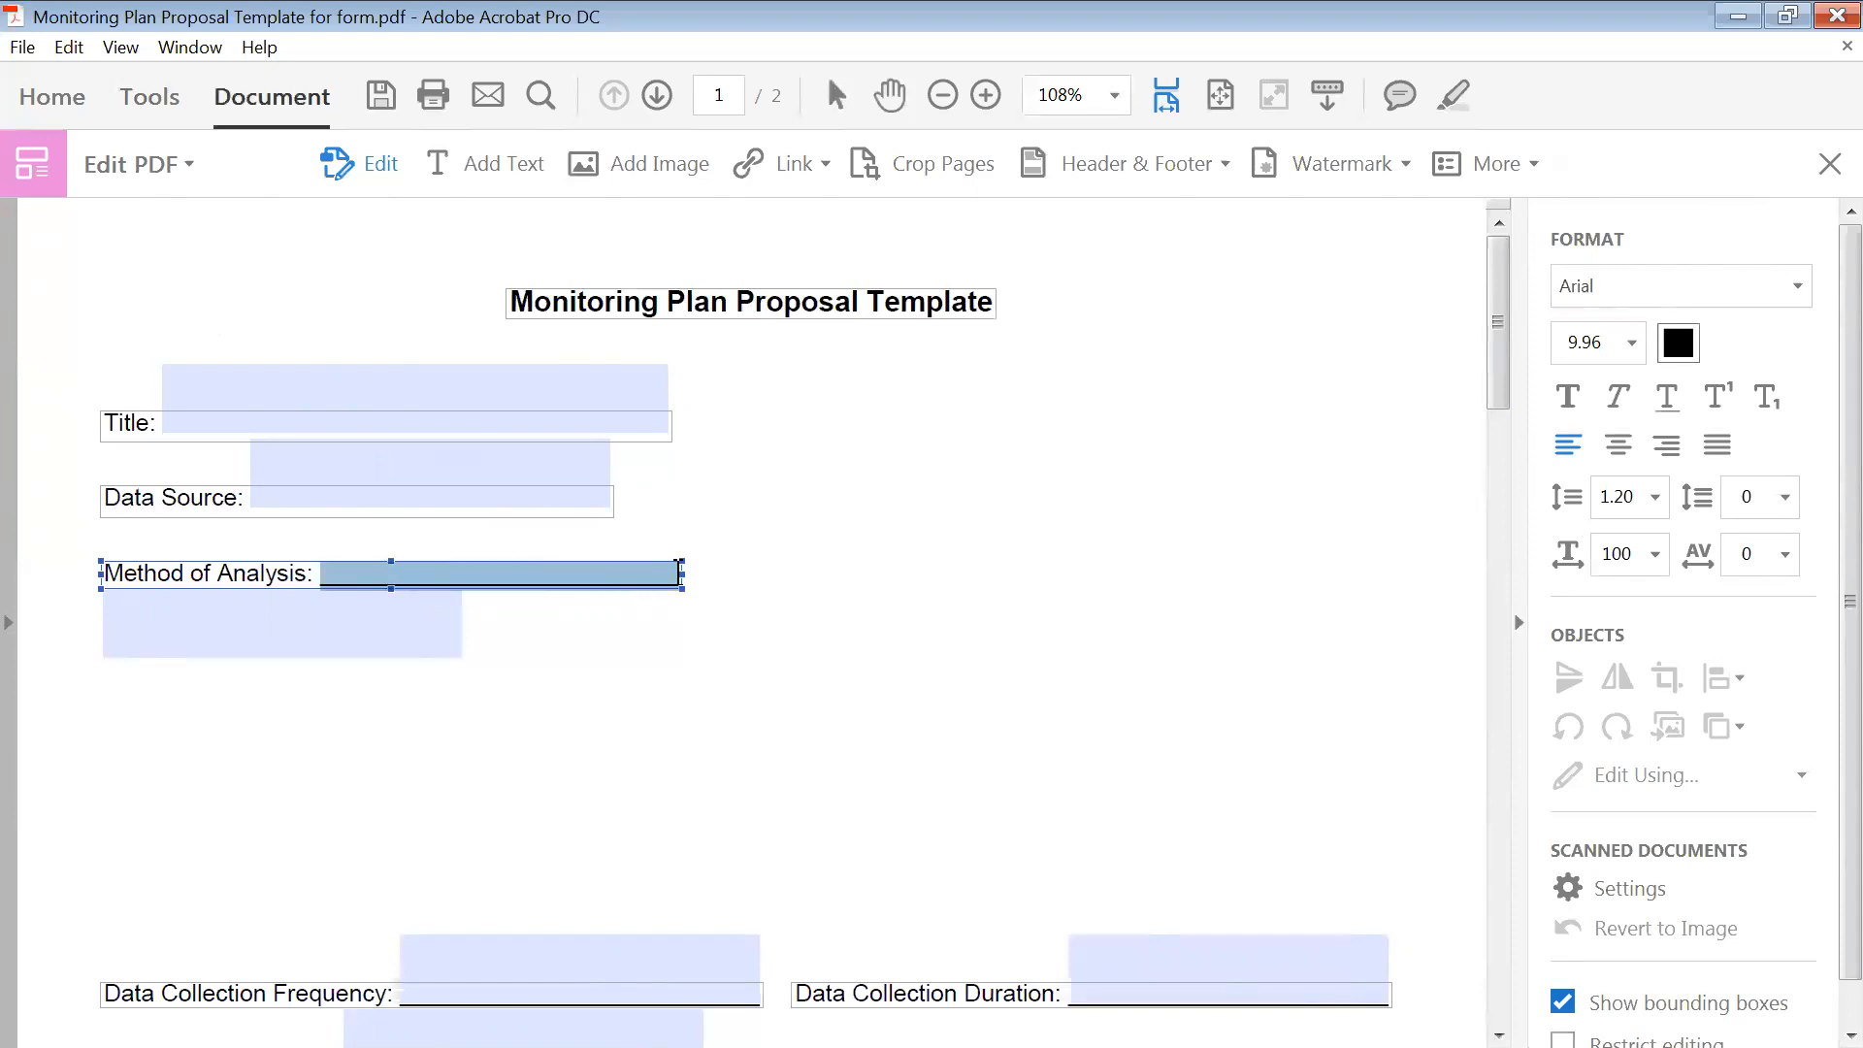
key(Delete)
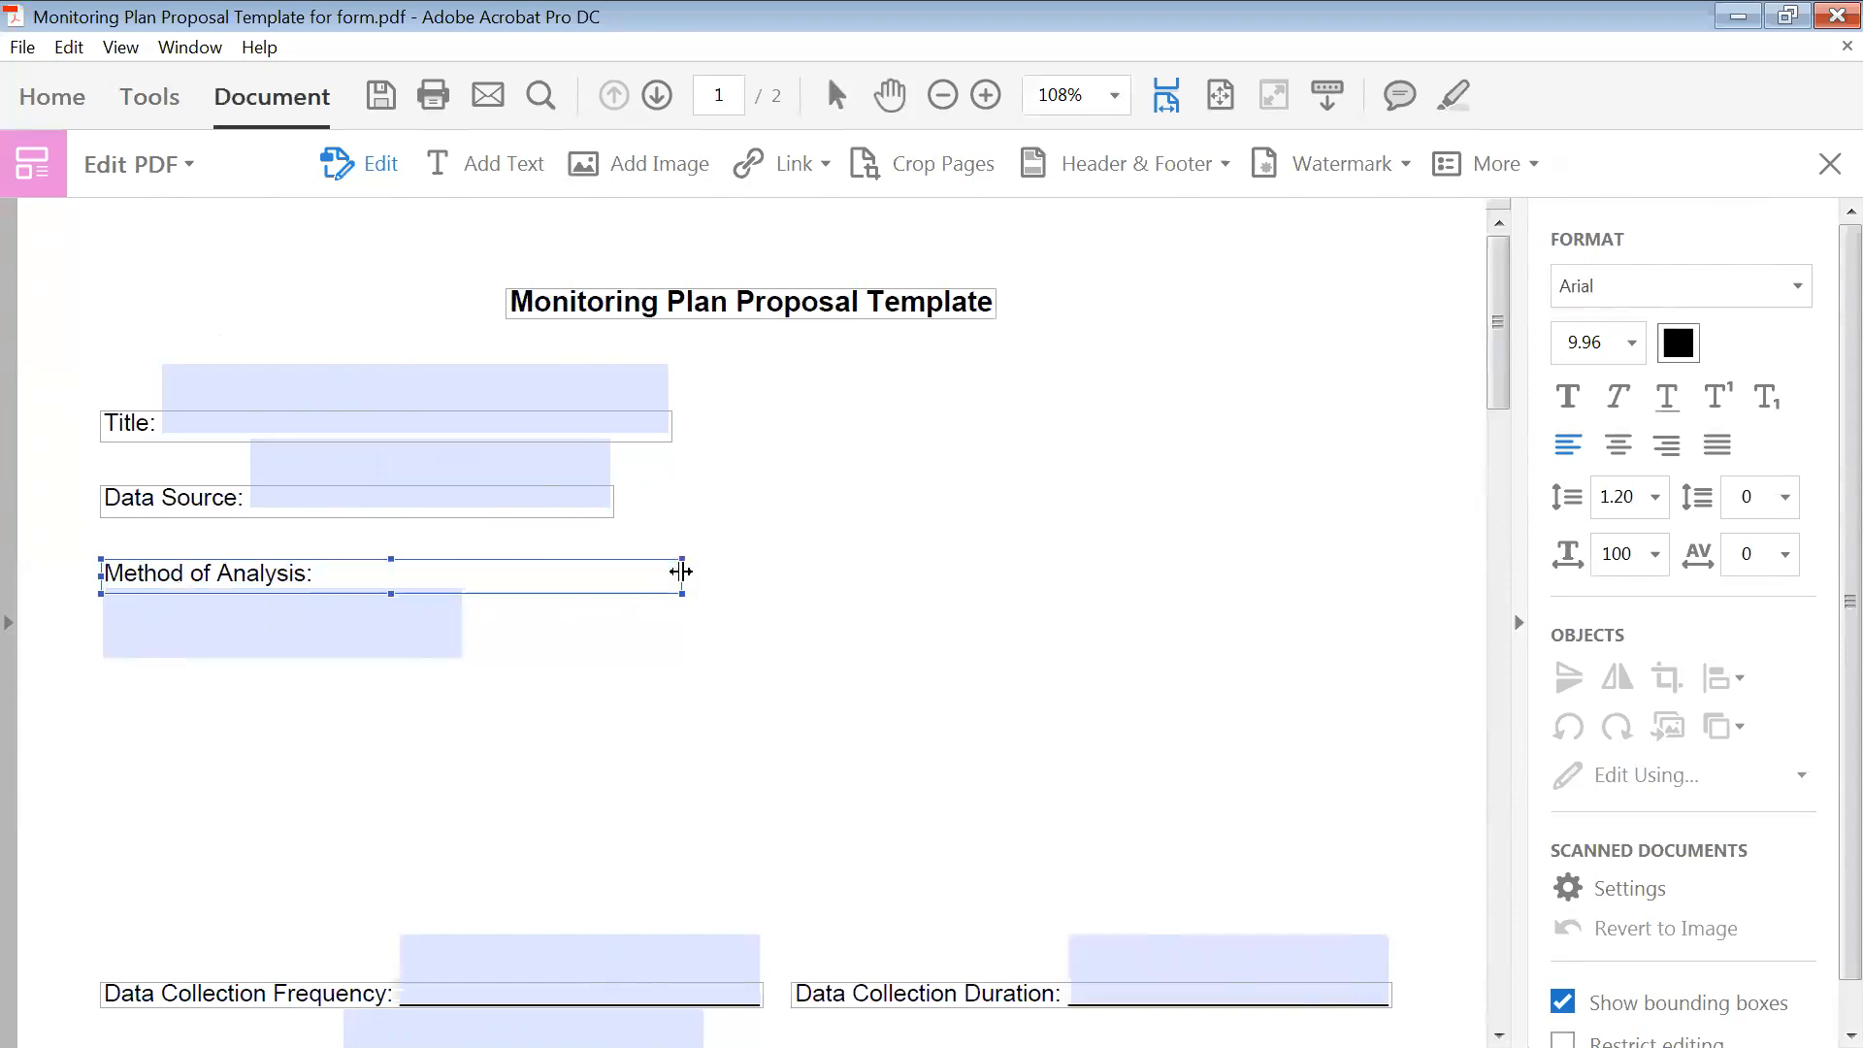
- Delete the underlines after the Data Collection Frequency and Data Collection Duration labels
scroll(684, 592, down, 3)
drag(401, 621, 748, 622)
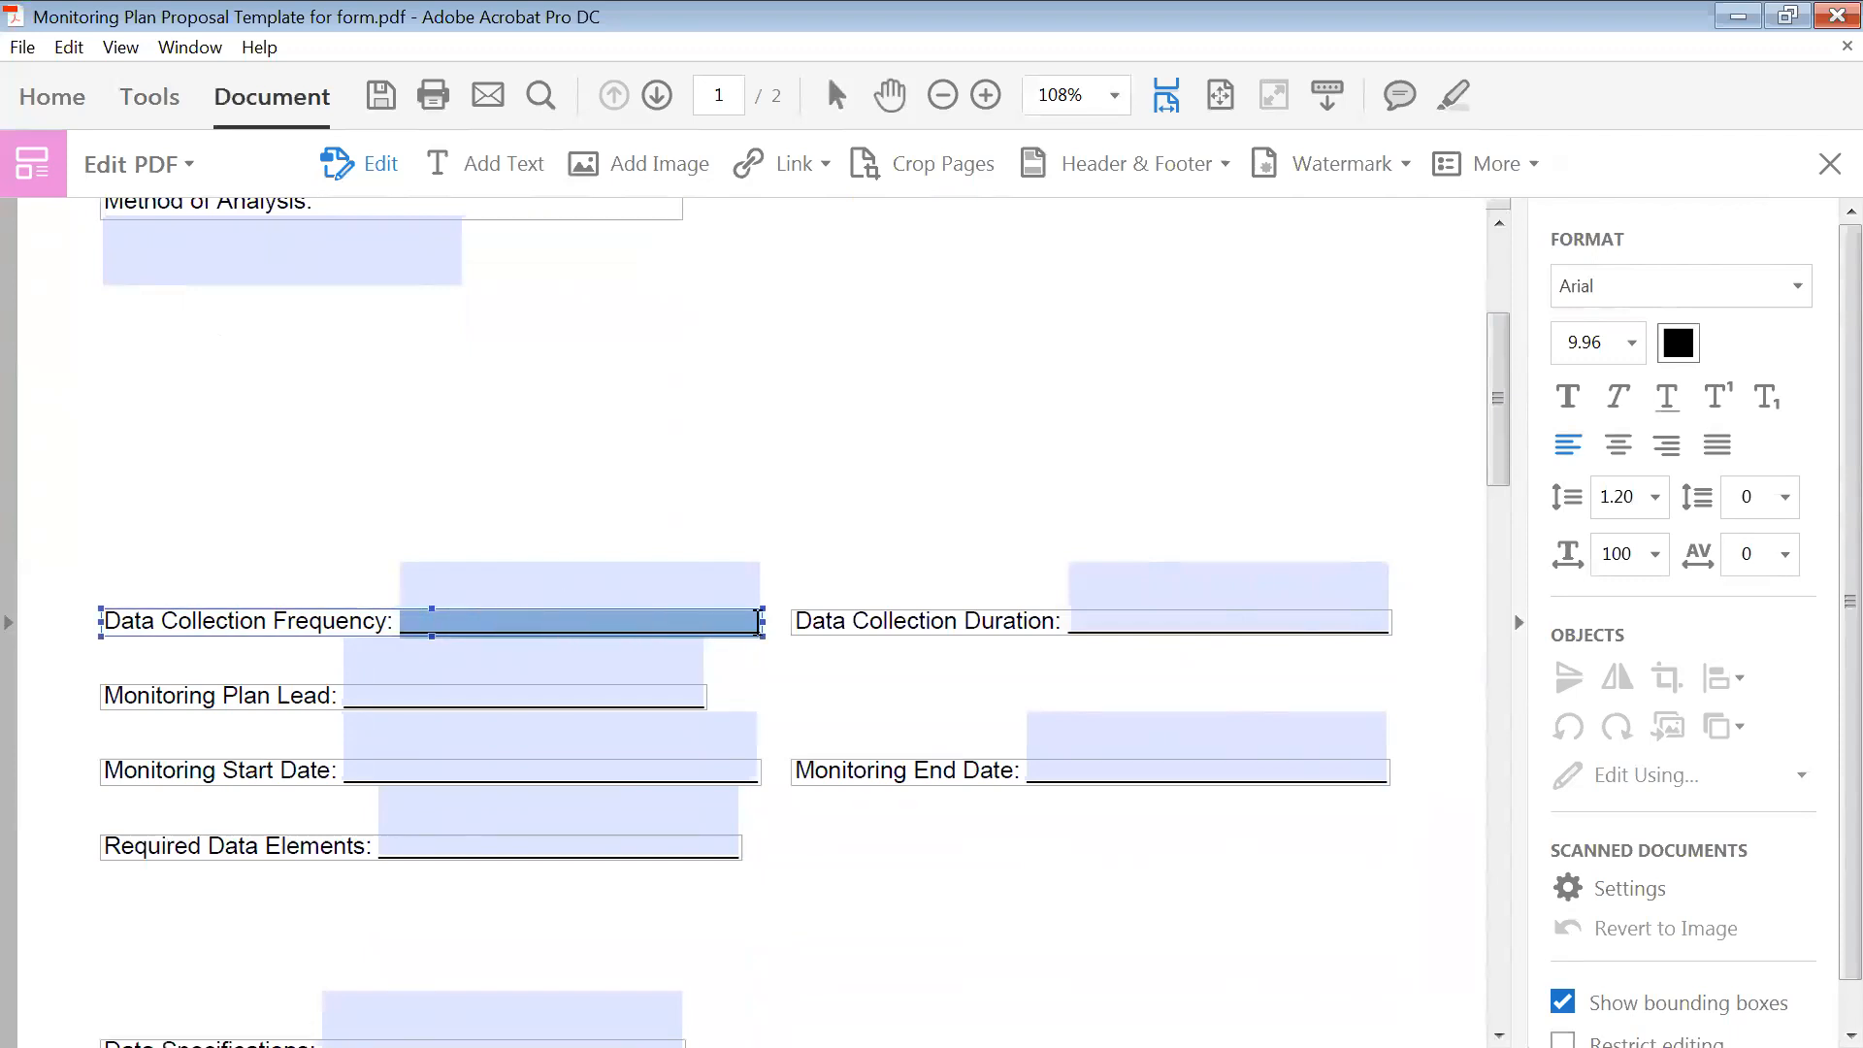
key(Delete)
drag(1073, 621, 1427, 644)
key(Delete)
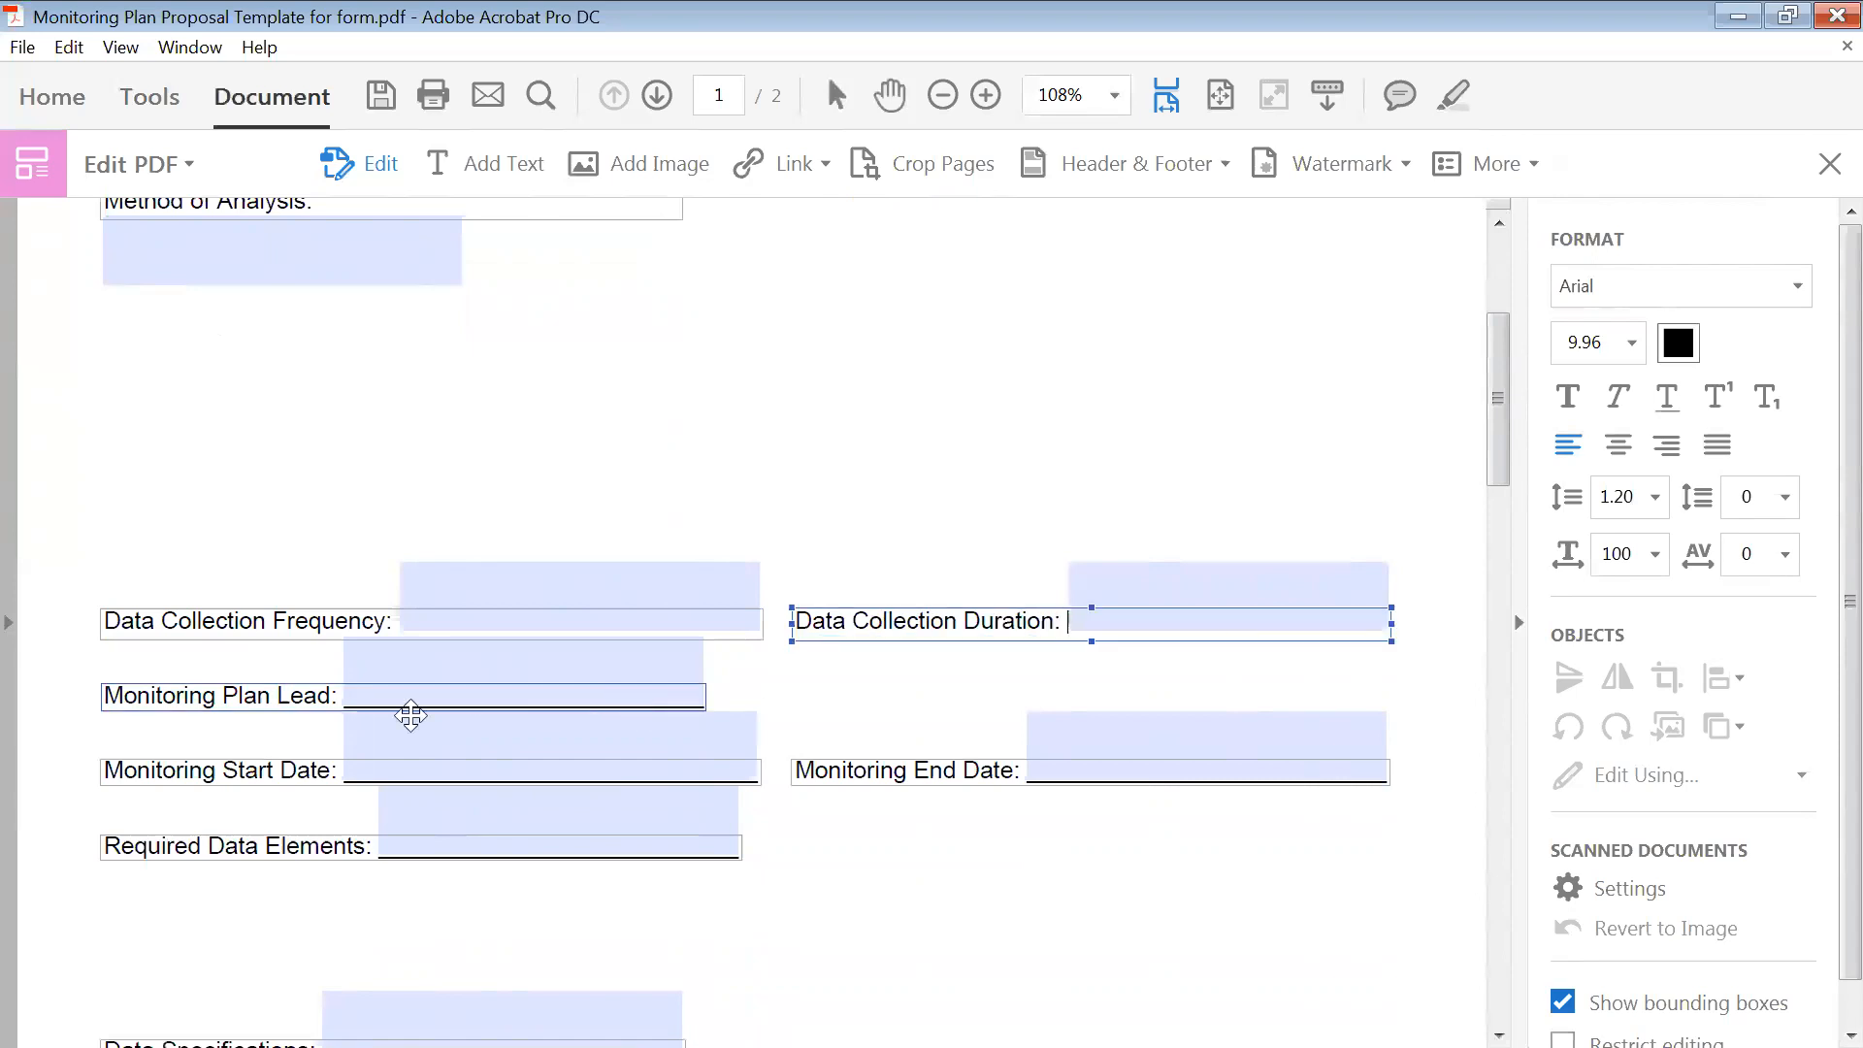
- Delete the underlines after the Monitoring Plan Lead and Monitoring Start Date labels
drag(355, 696, 702, 696)
key(Delete)
key(BackSpace)
drag(452, 773, 346, 771)
key(Delete)
key(Delete)
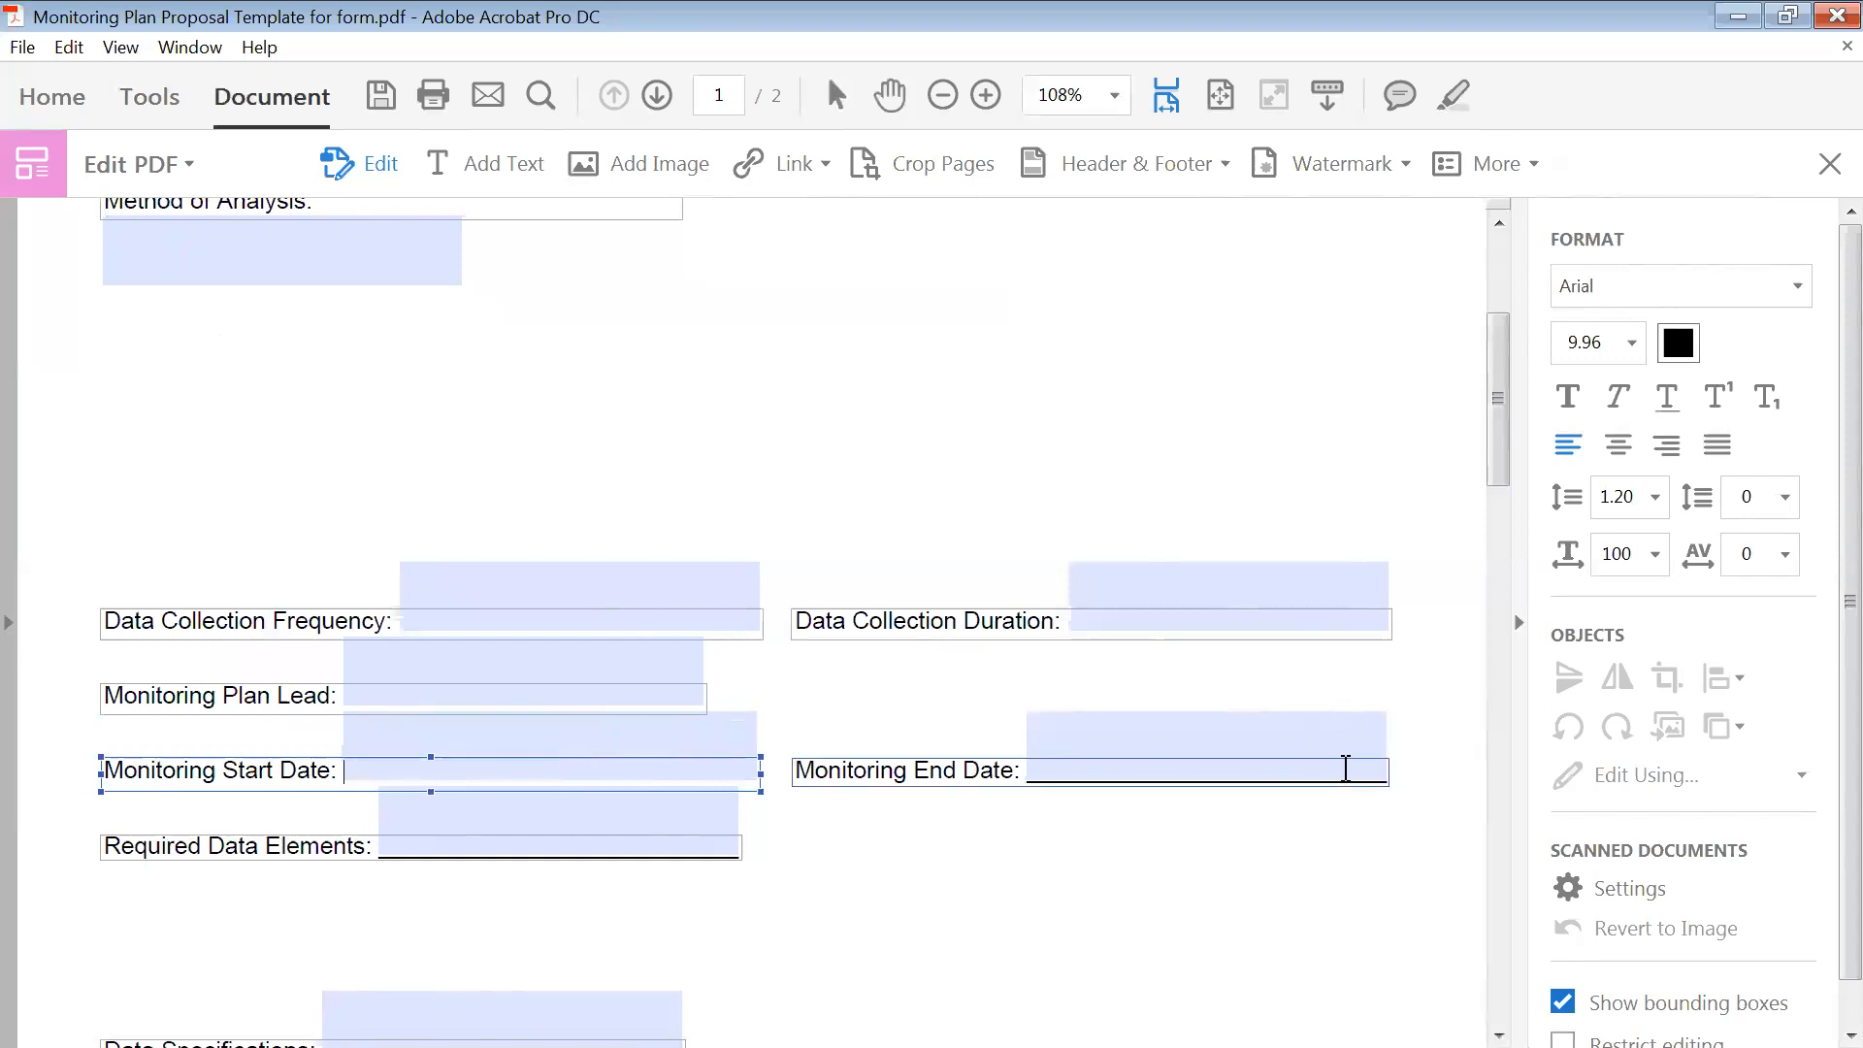
- Delete the underlines after the Monitoring End Date and Required Data Elements labels
drag(1021, 772, 1390, 773)
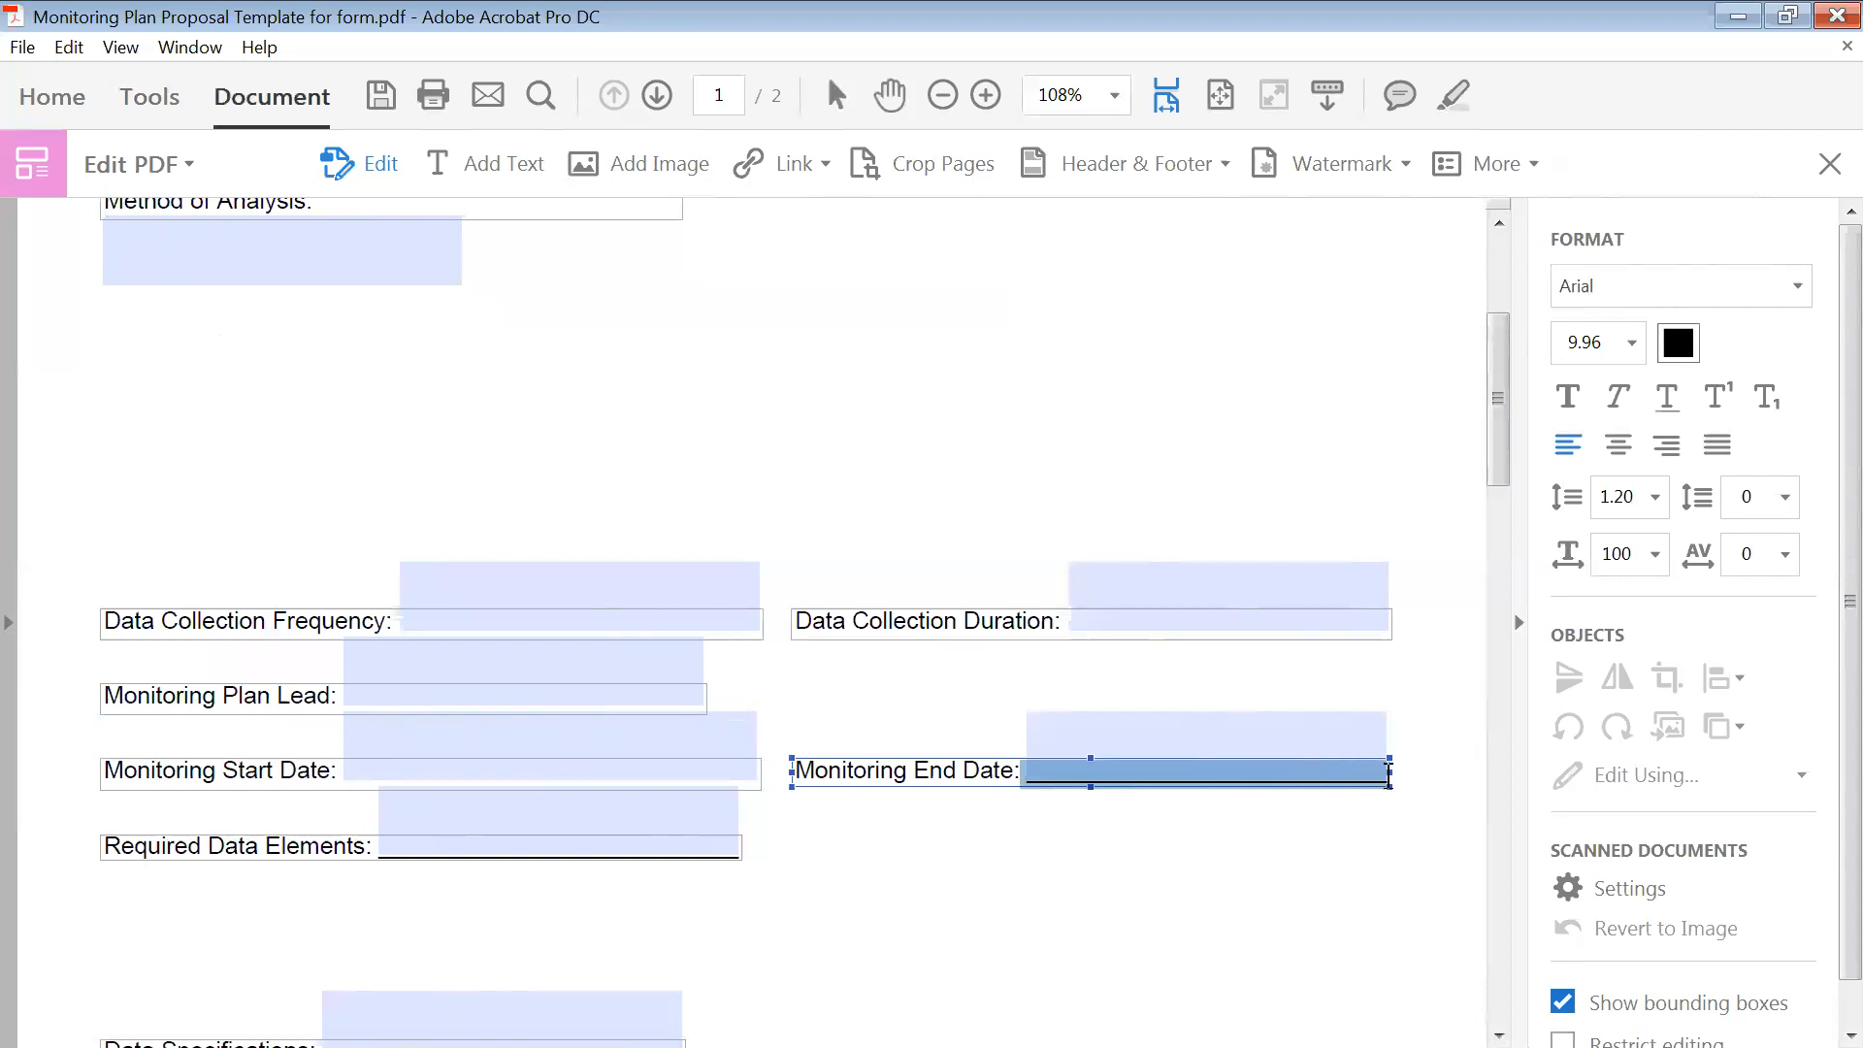
key(Delete)
drag(379, 846, 742, 847)
key(Delete)
- Delete the underlines after the Data Specifications and Safety Requirements labels
scroll(769, 869, down, 5)
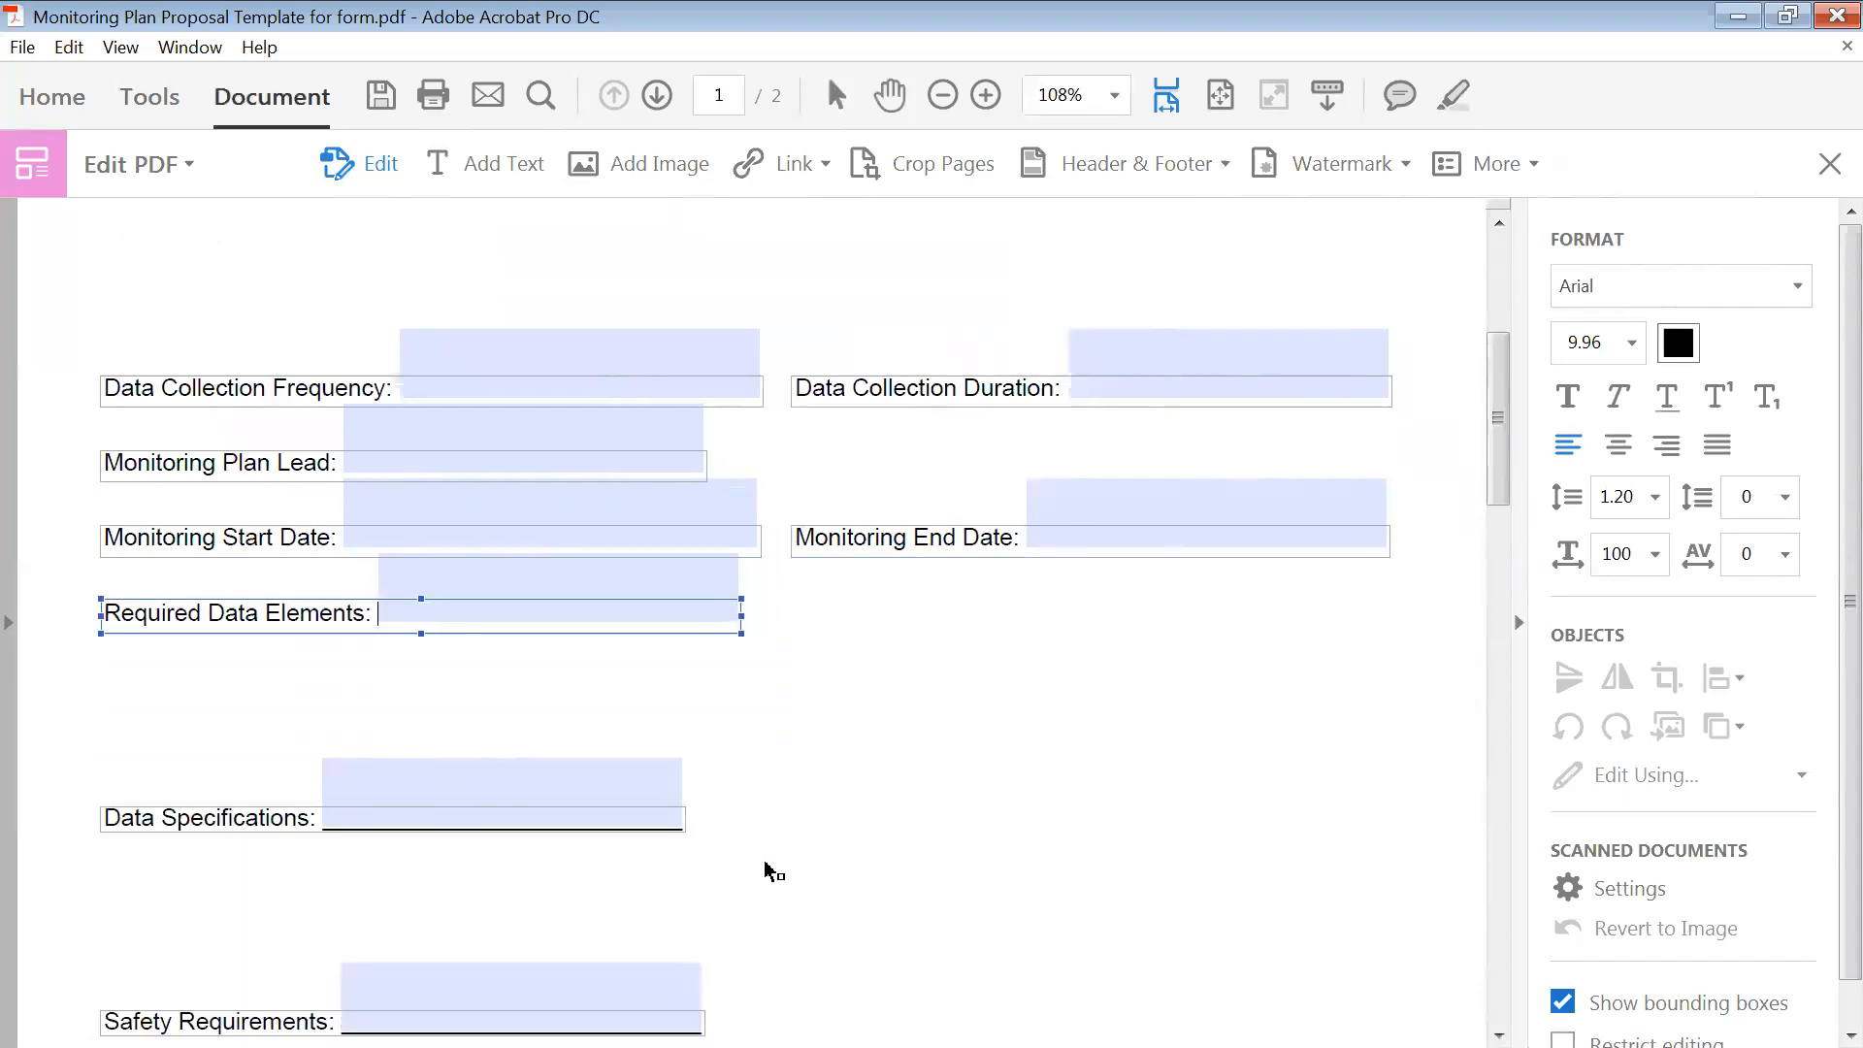
drag(328, 818, 677, 815)
key(Delete)
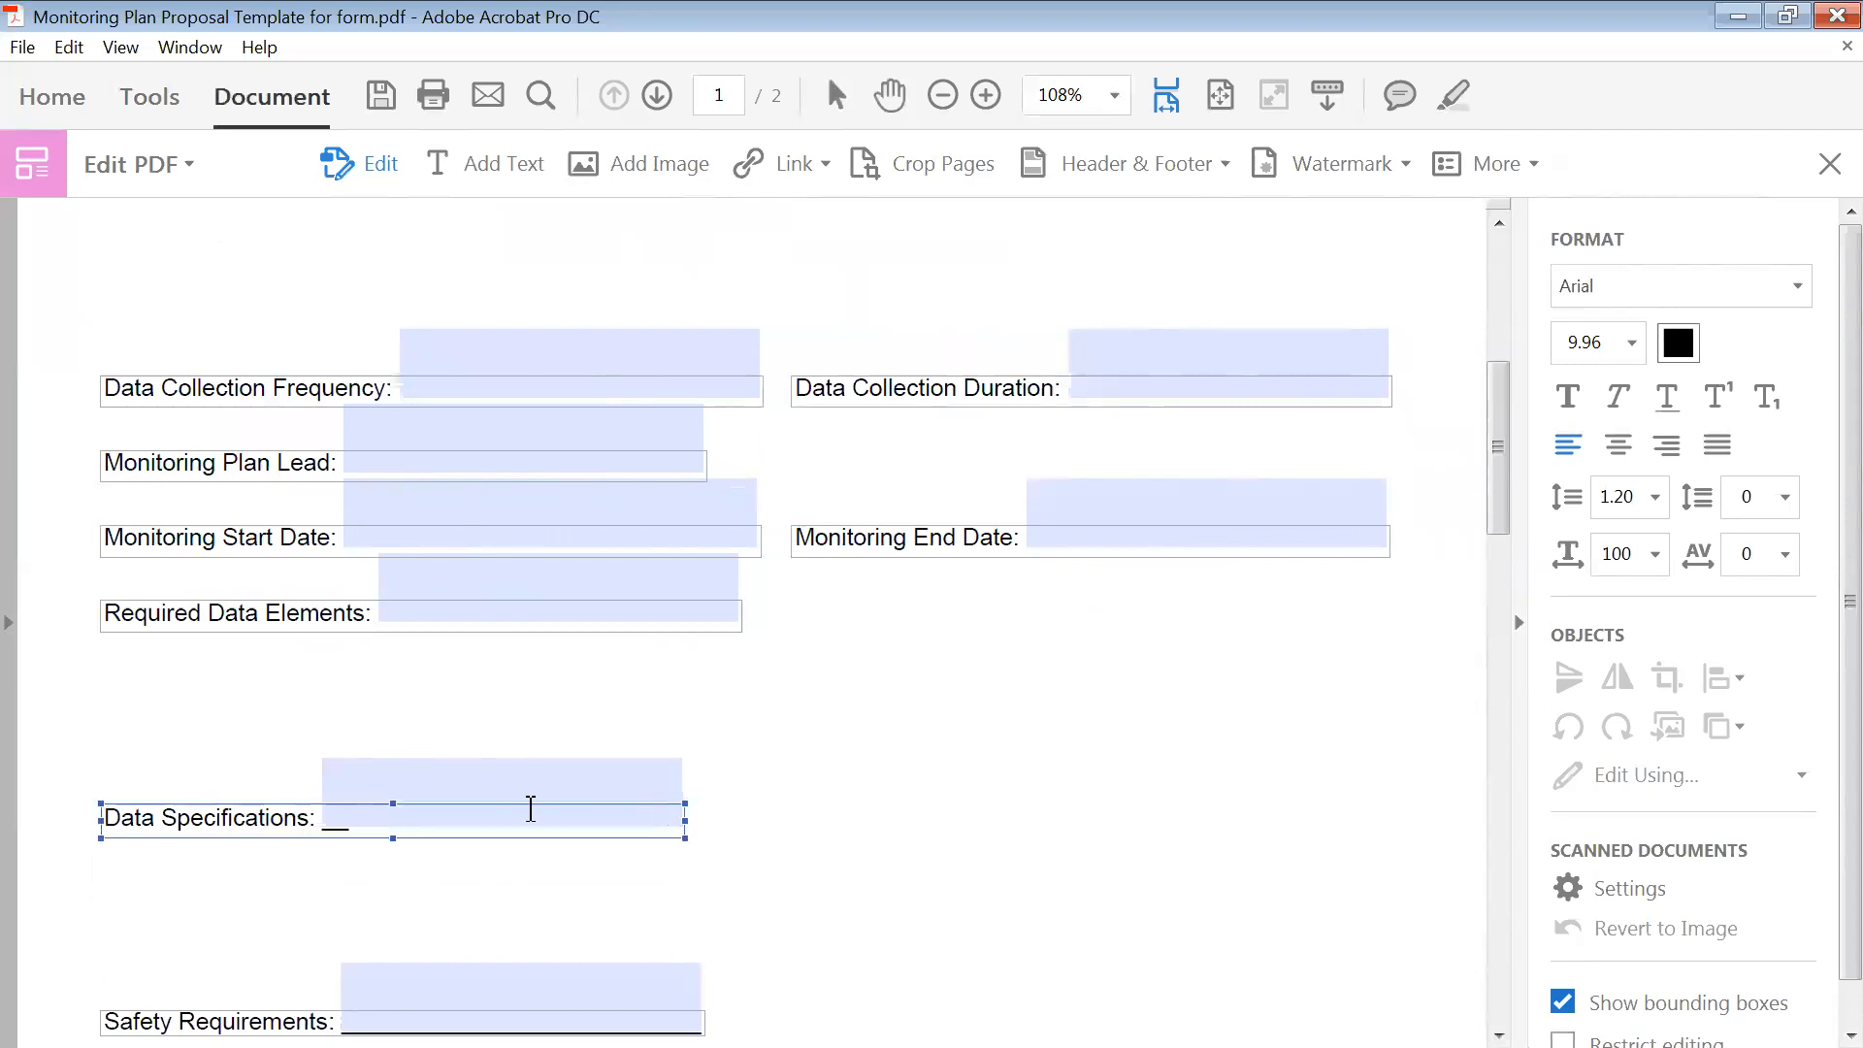
scroll(632, 803, down, 5)
click(384, 742)
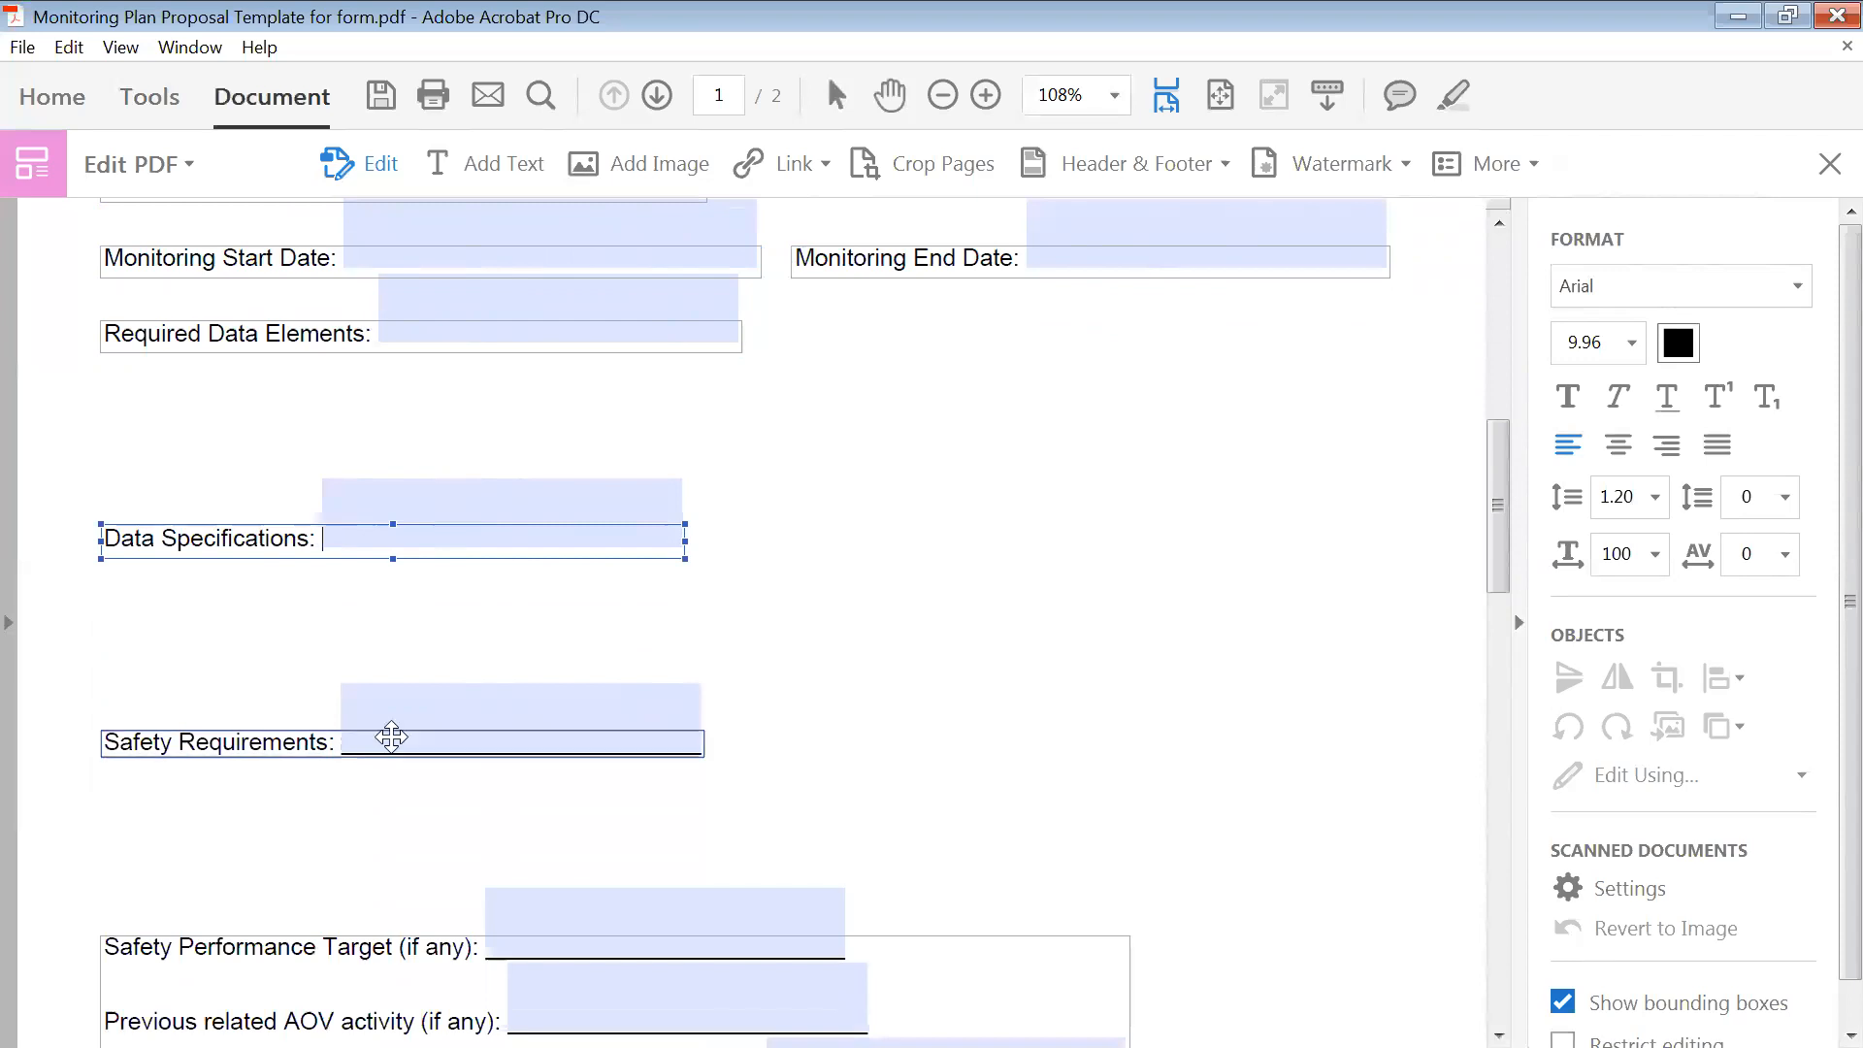
drag(383, 742, 701, 753)
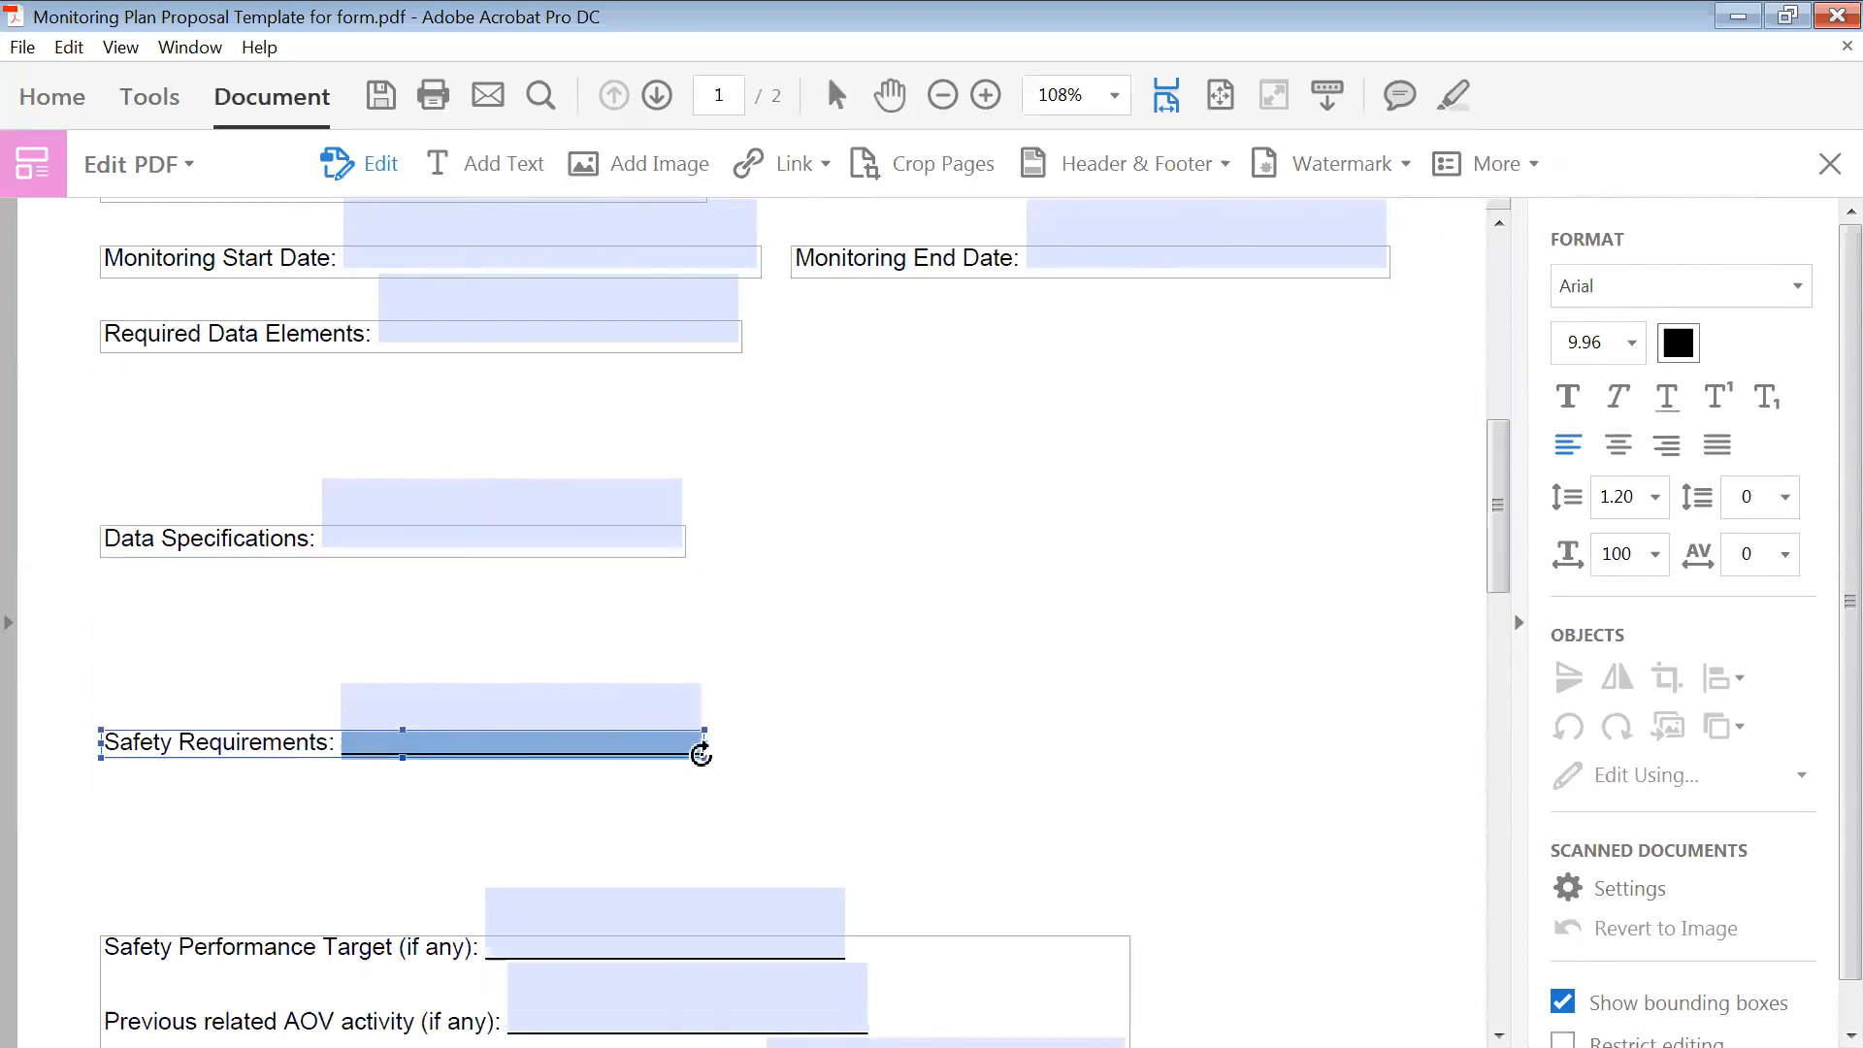
key(Delete)
- Delete the underlines after the Safety Performance Target and Previous related AOV activity labels
scroll(706, 744, down, 4)
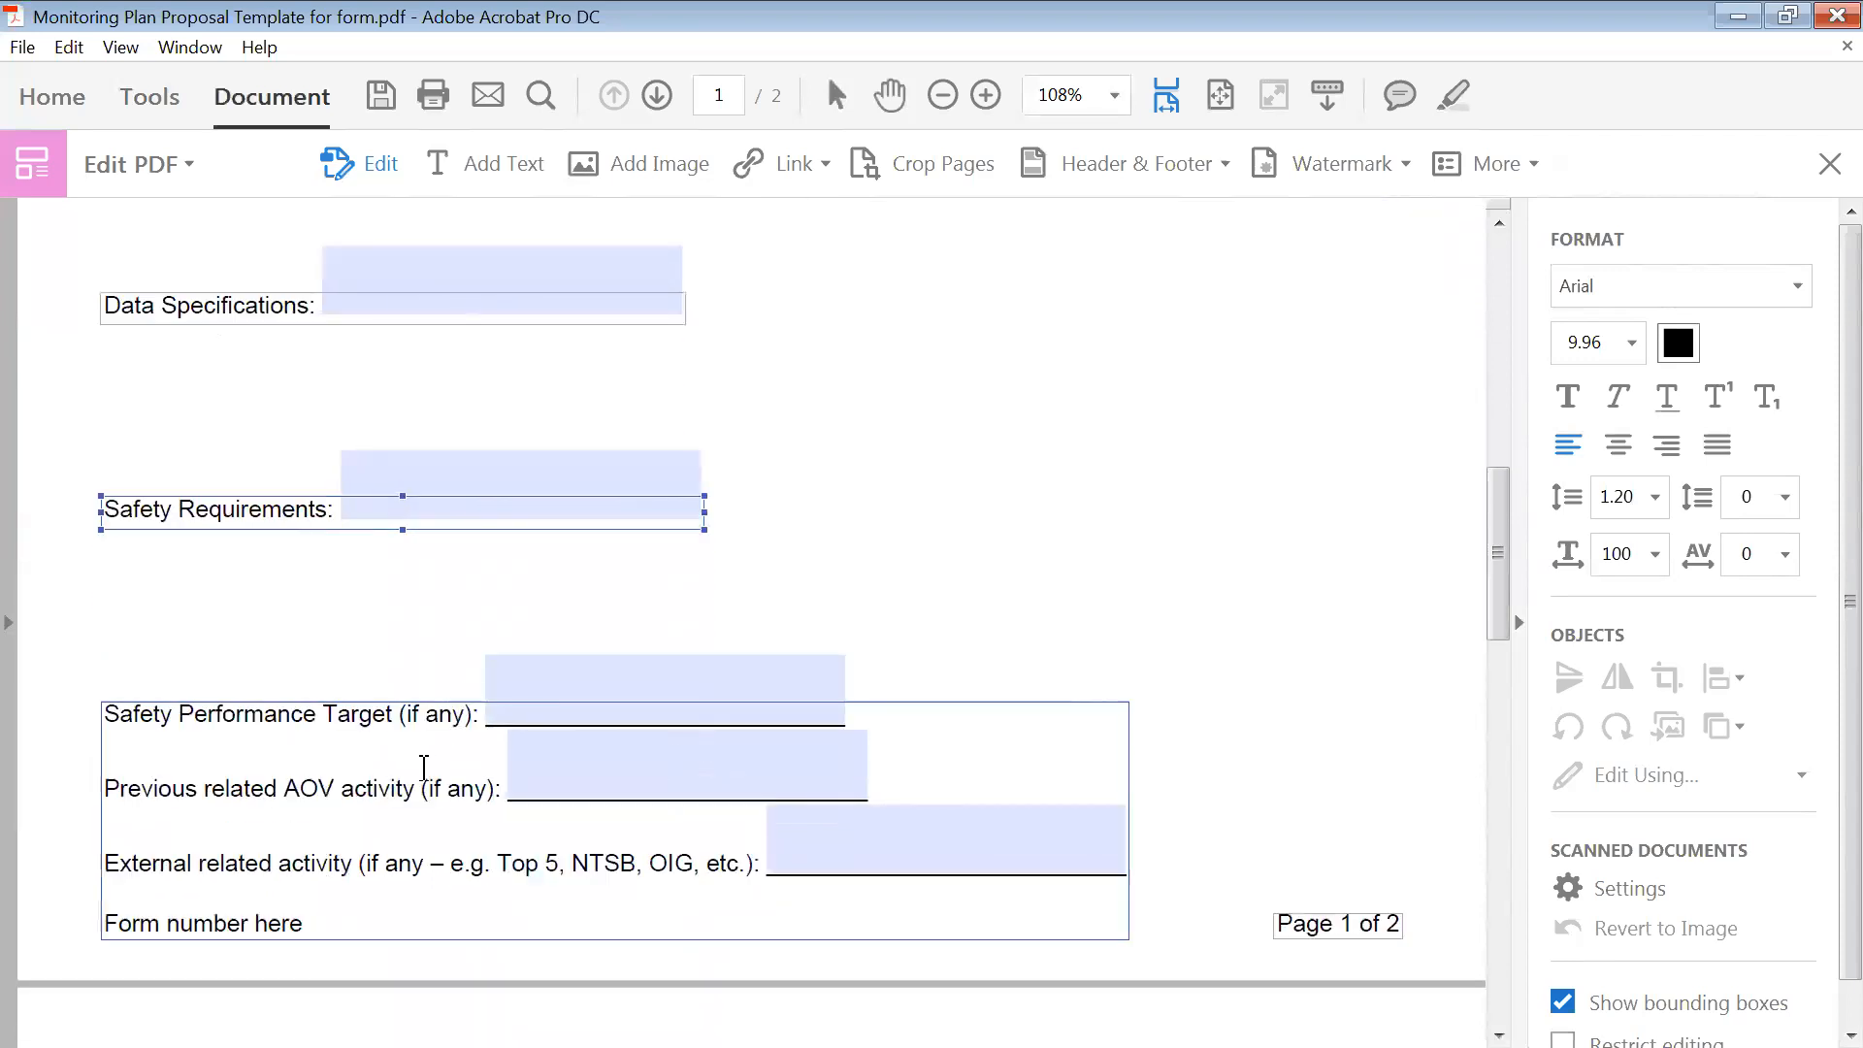
drag(488, 713, 845, 707)
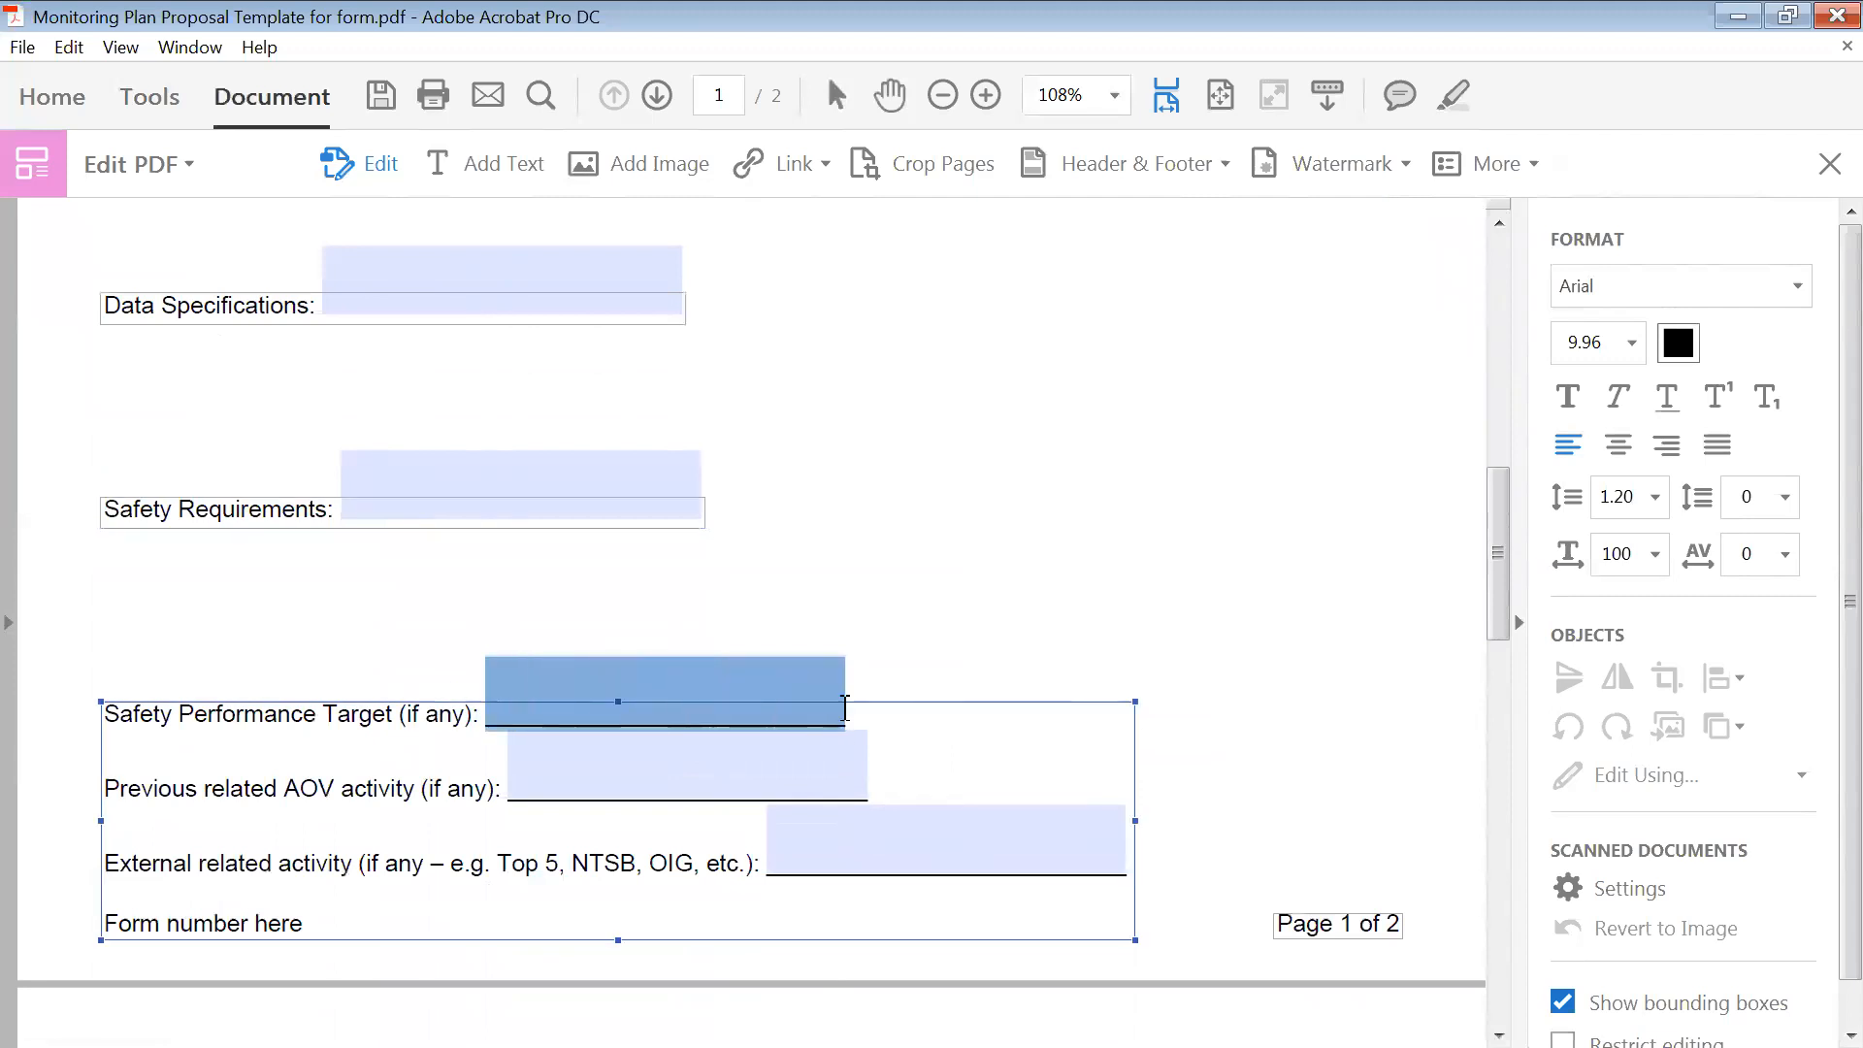
key(Delete)
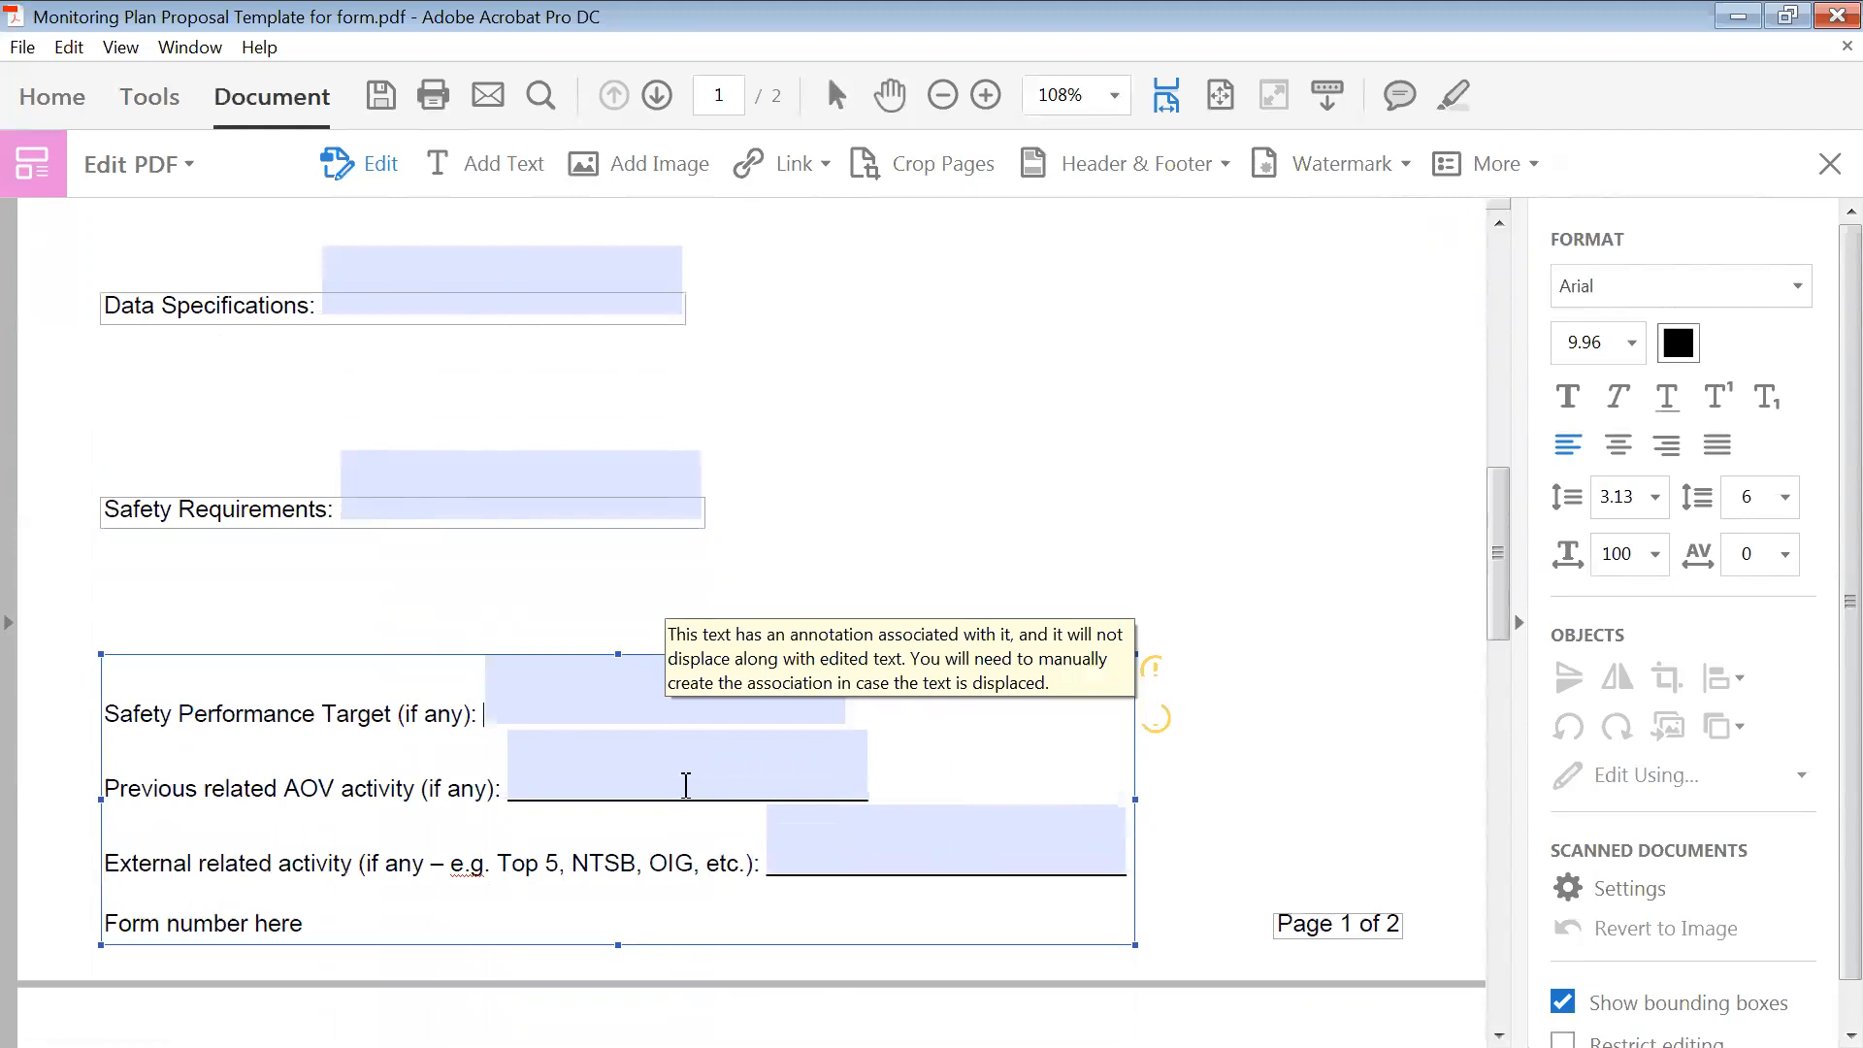
drag(515, 782, 824, 763)
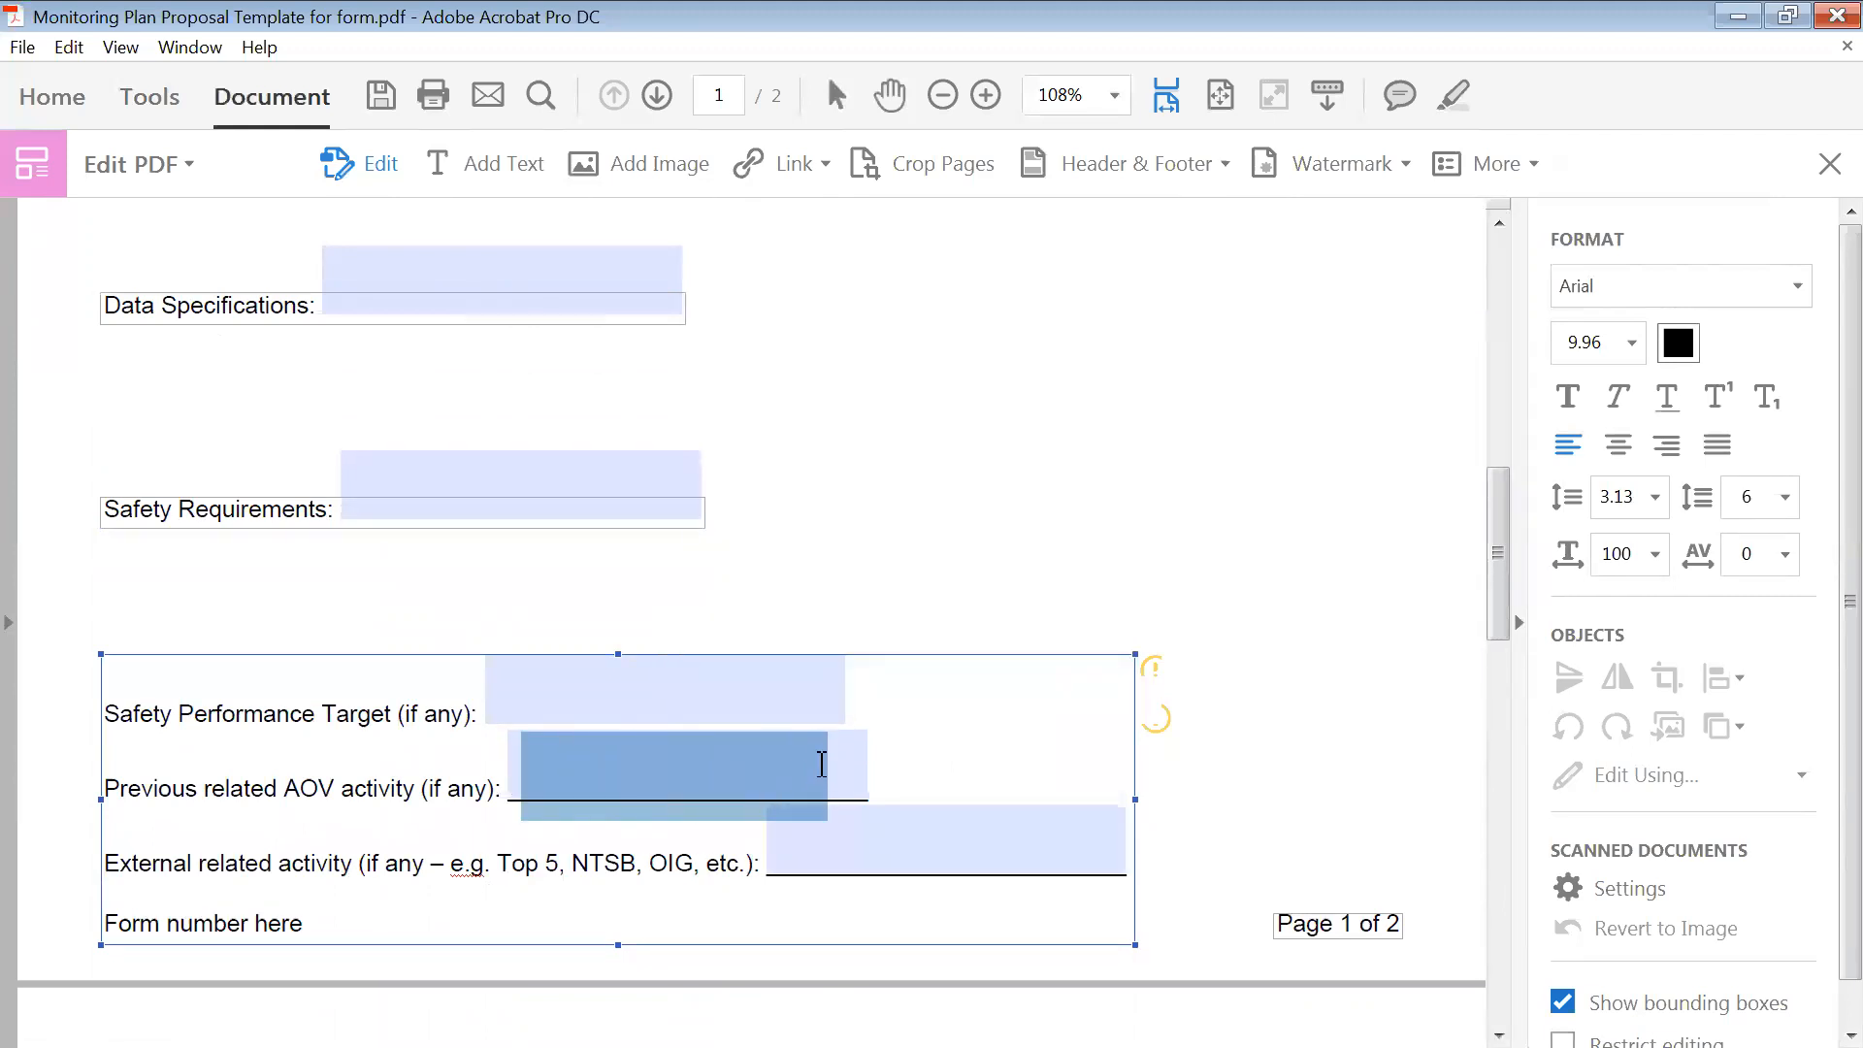
key(Delete)
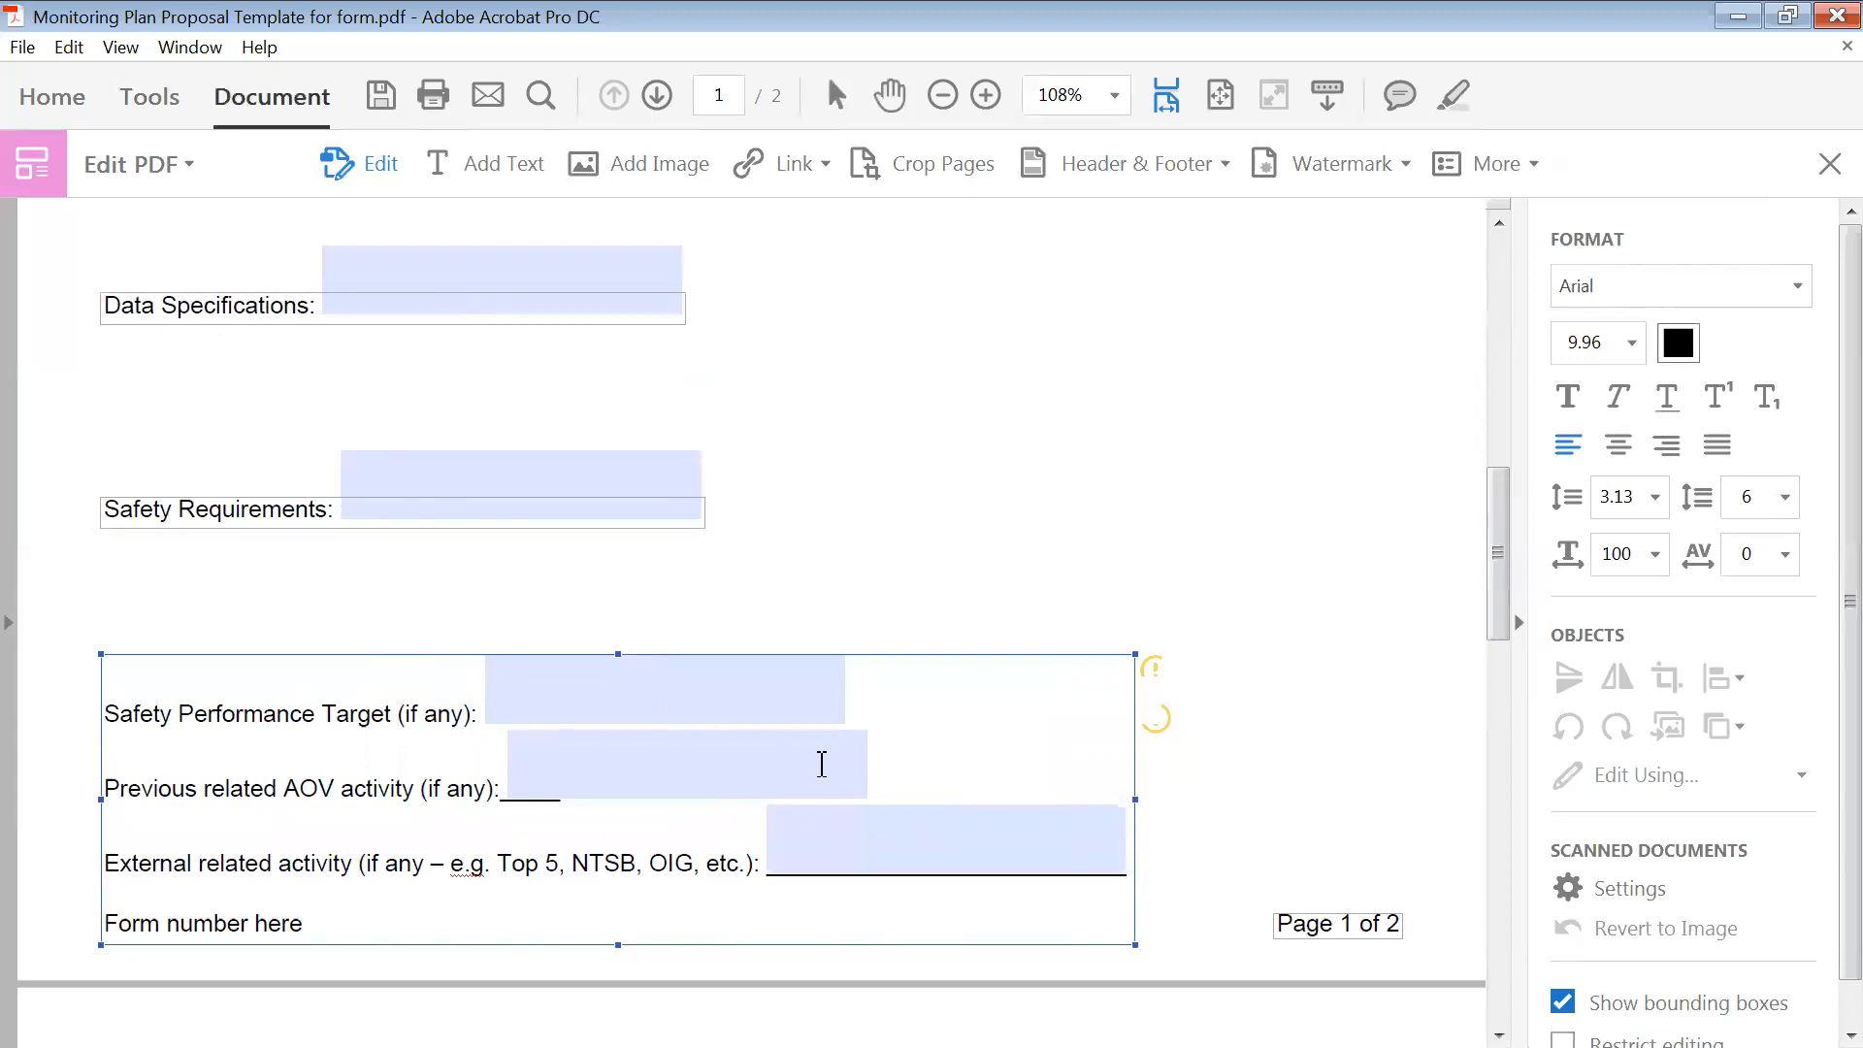
- Delete the underline after the External related activity label and put "Form number here" back on its own line below
drag(774, 863, 1122, 834)
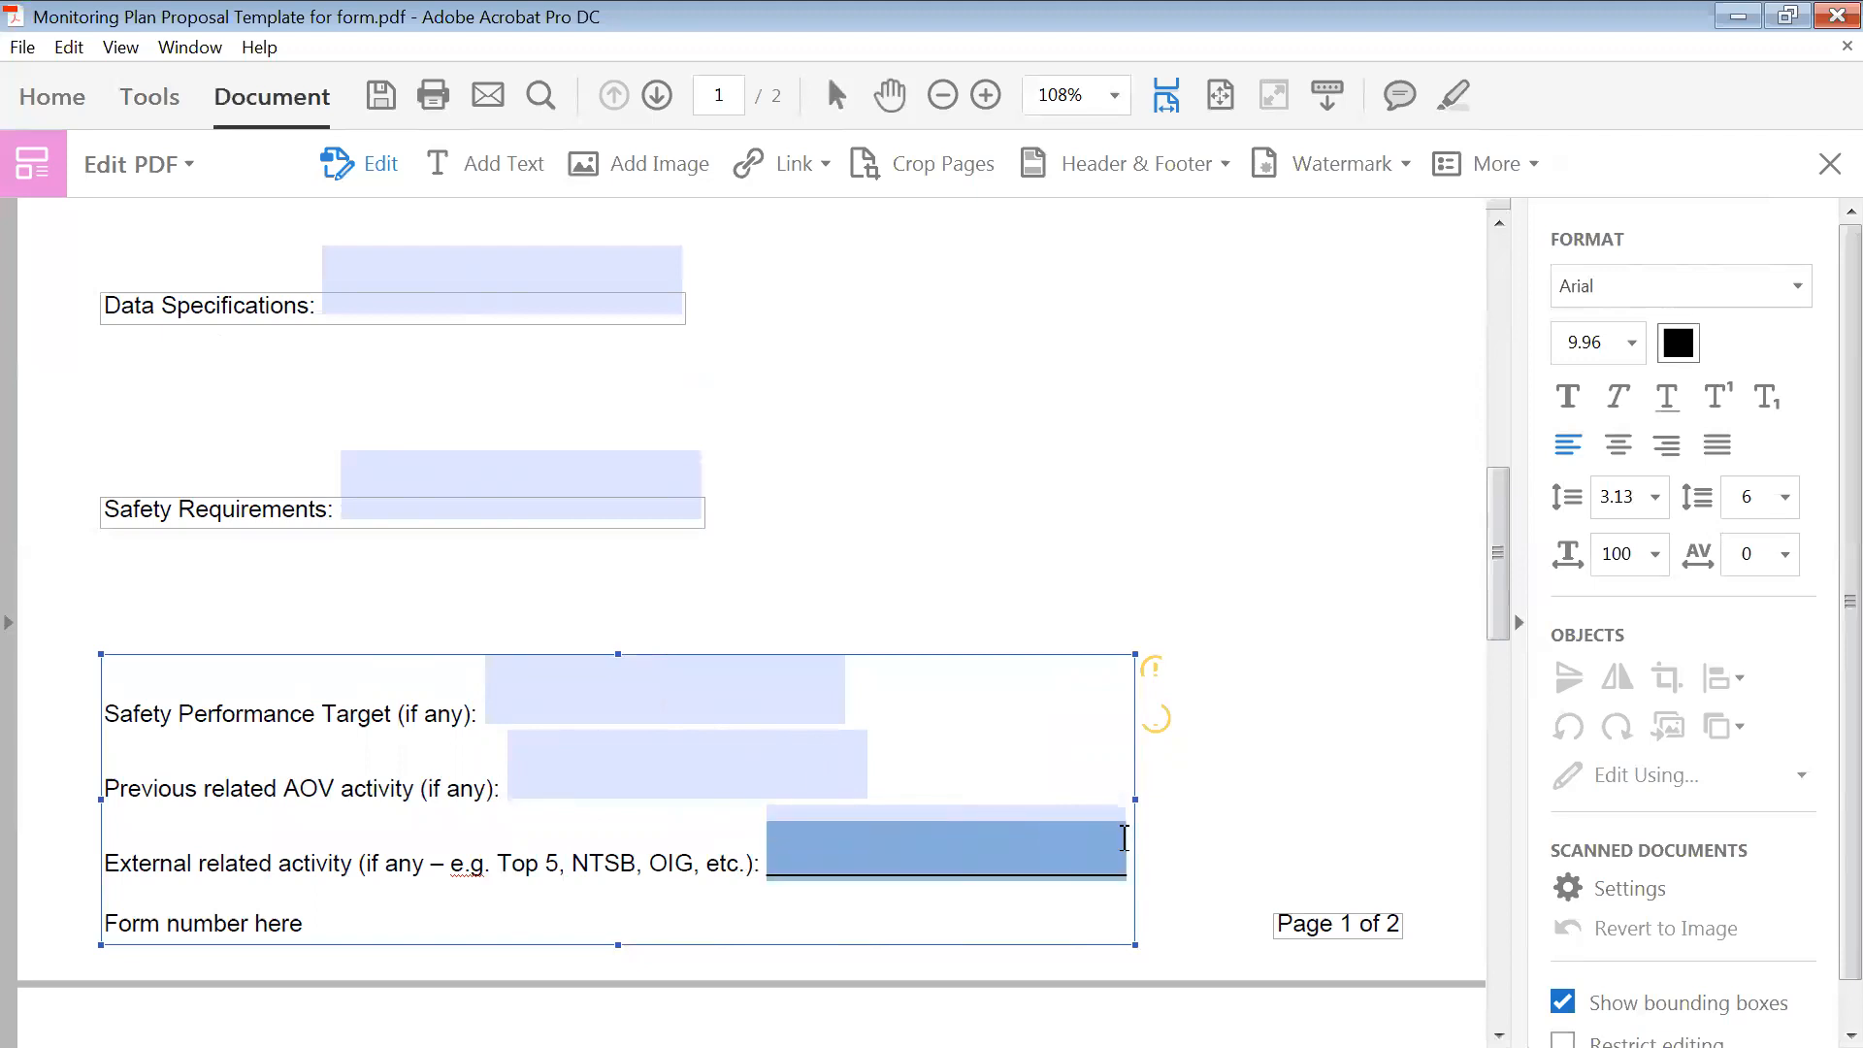
key(Delete)
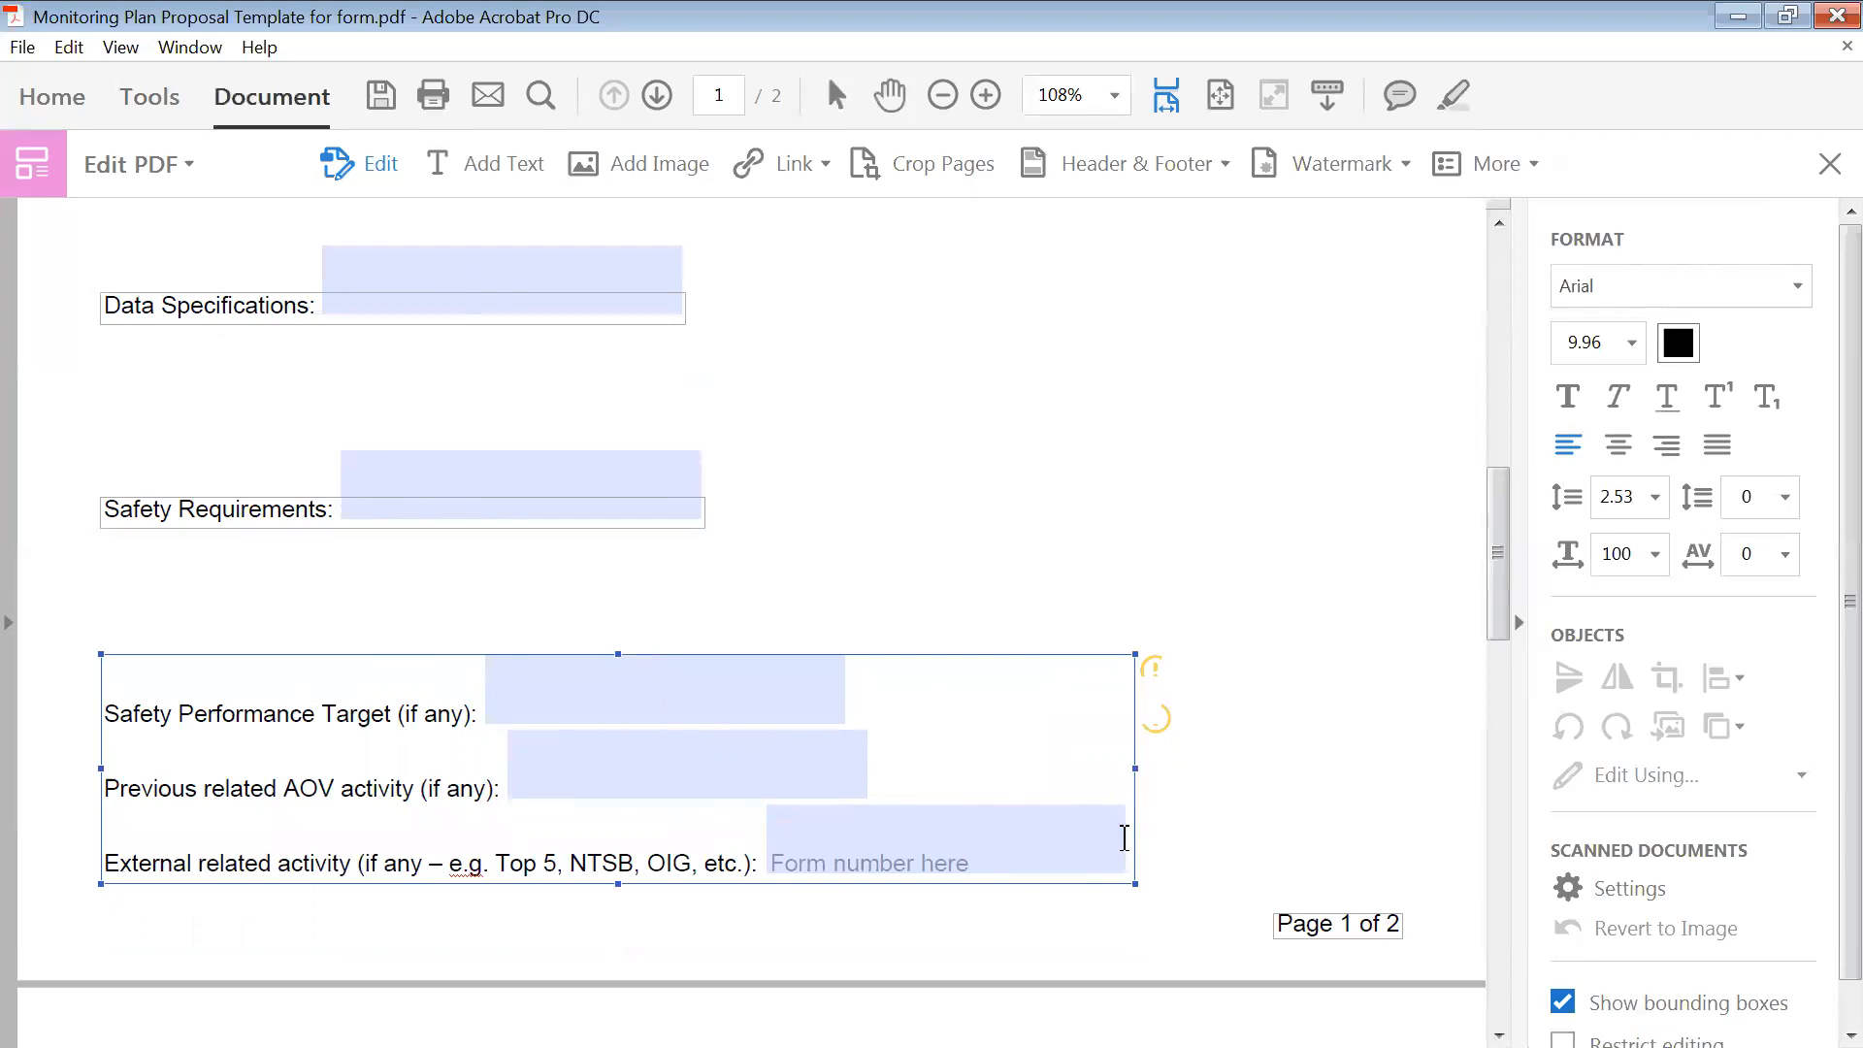
key(Return)
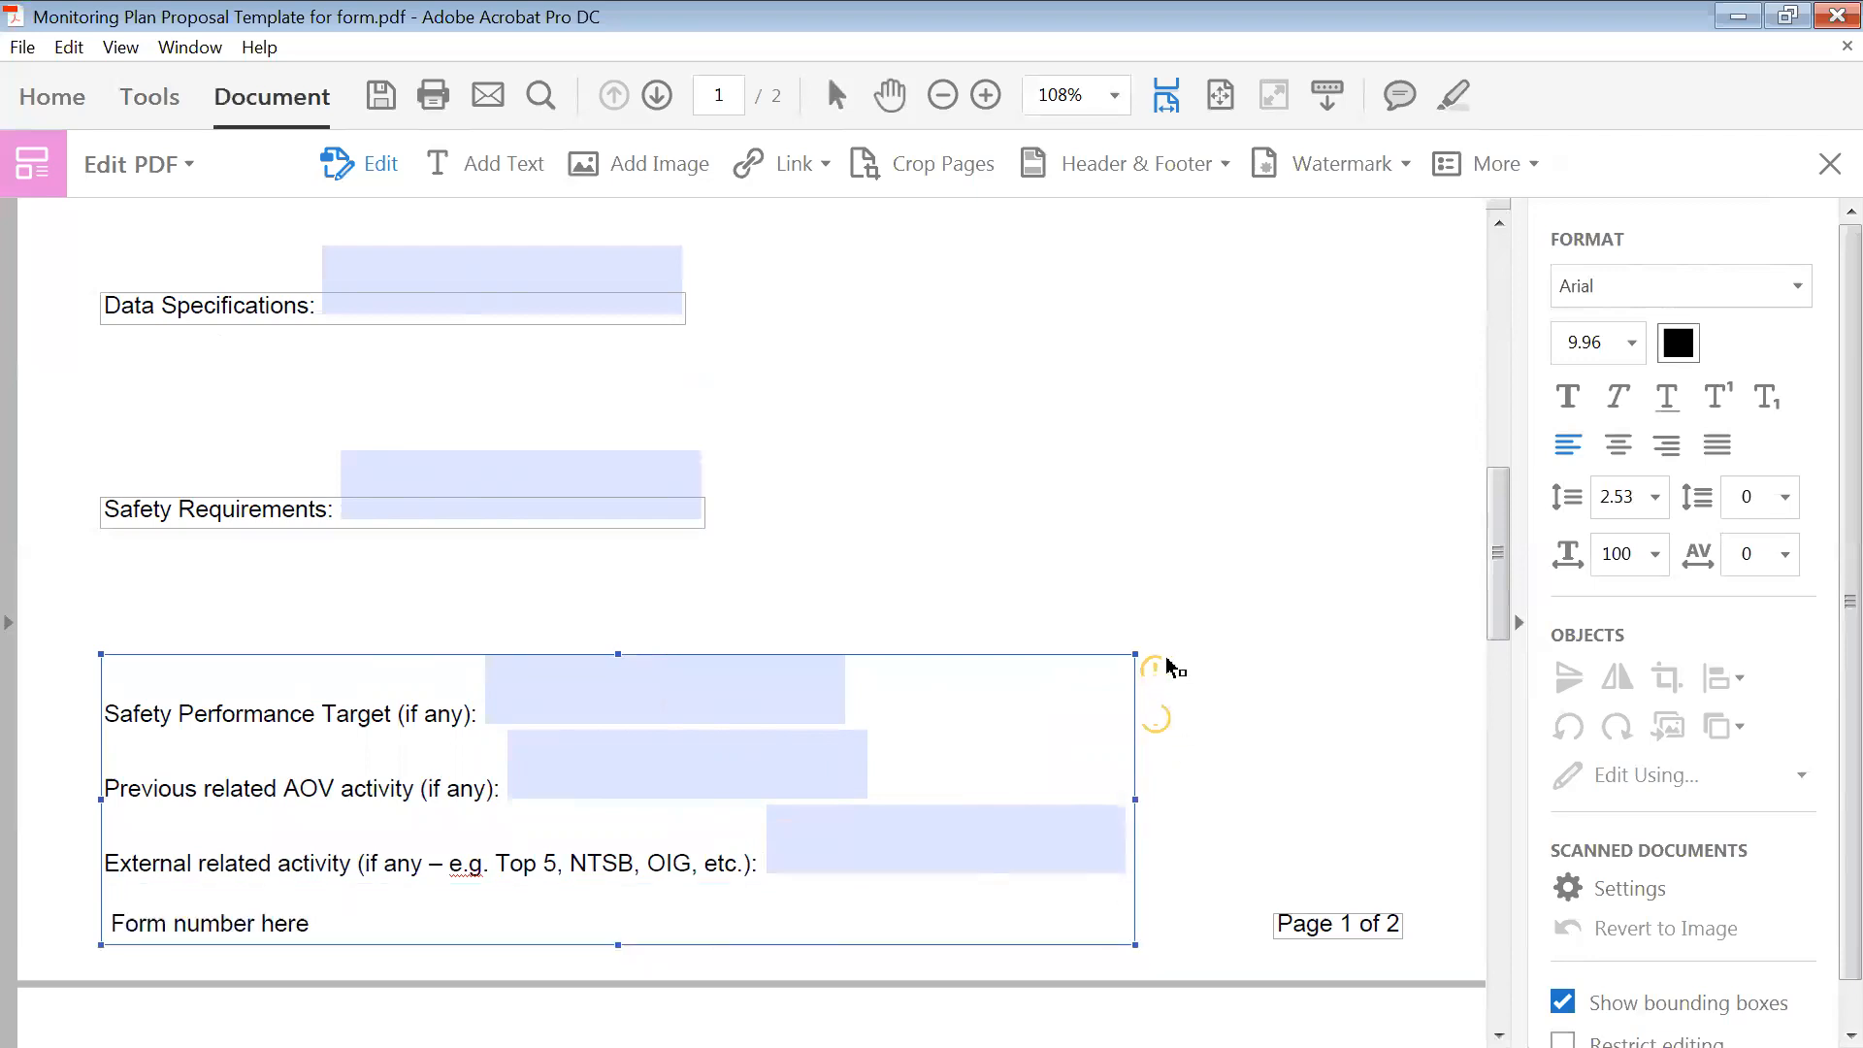
mouse_move(1162, 668)
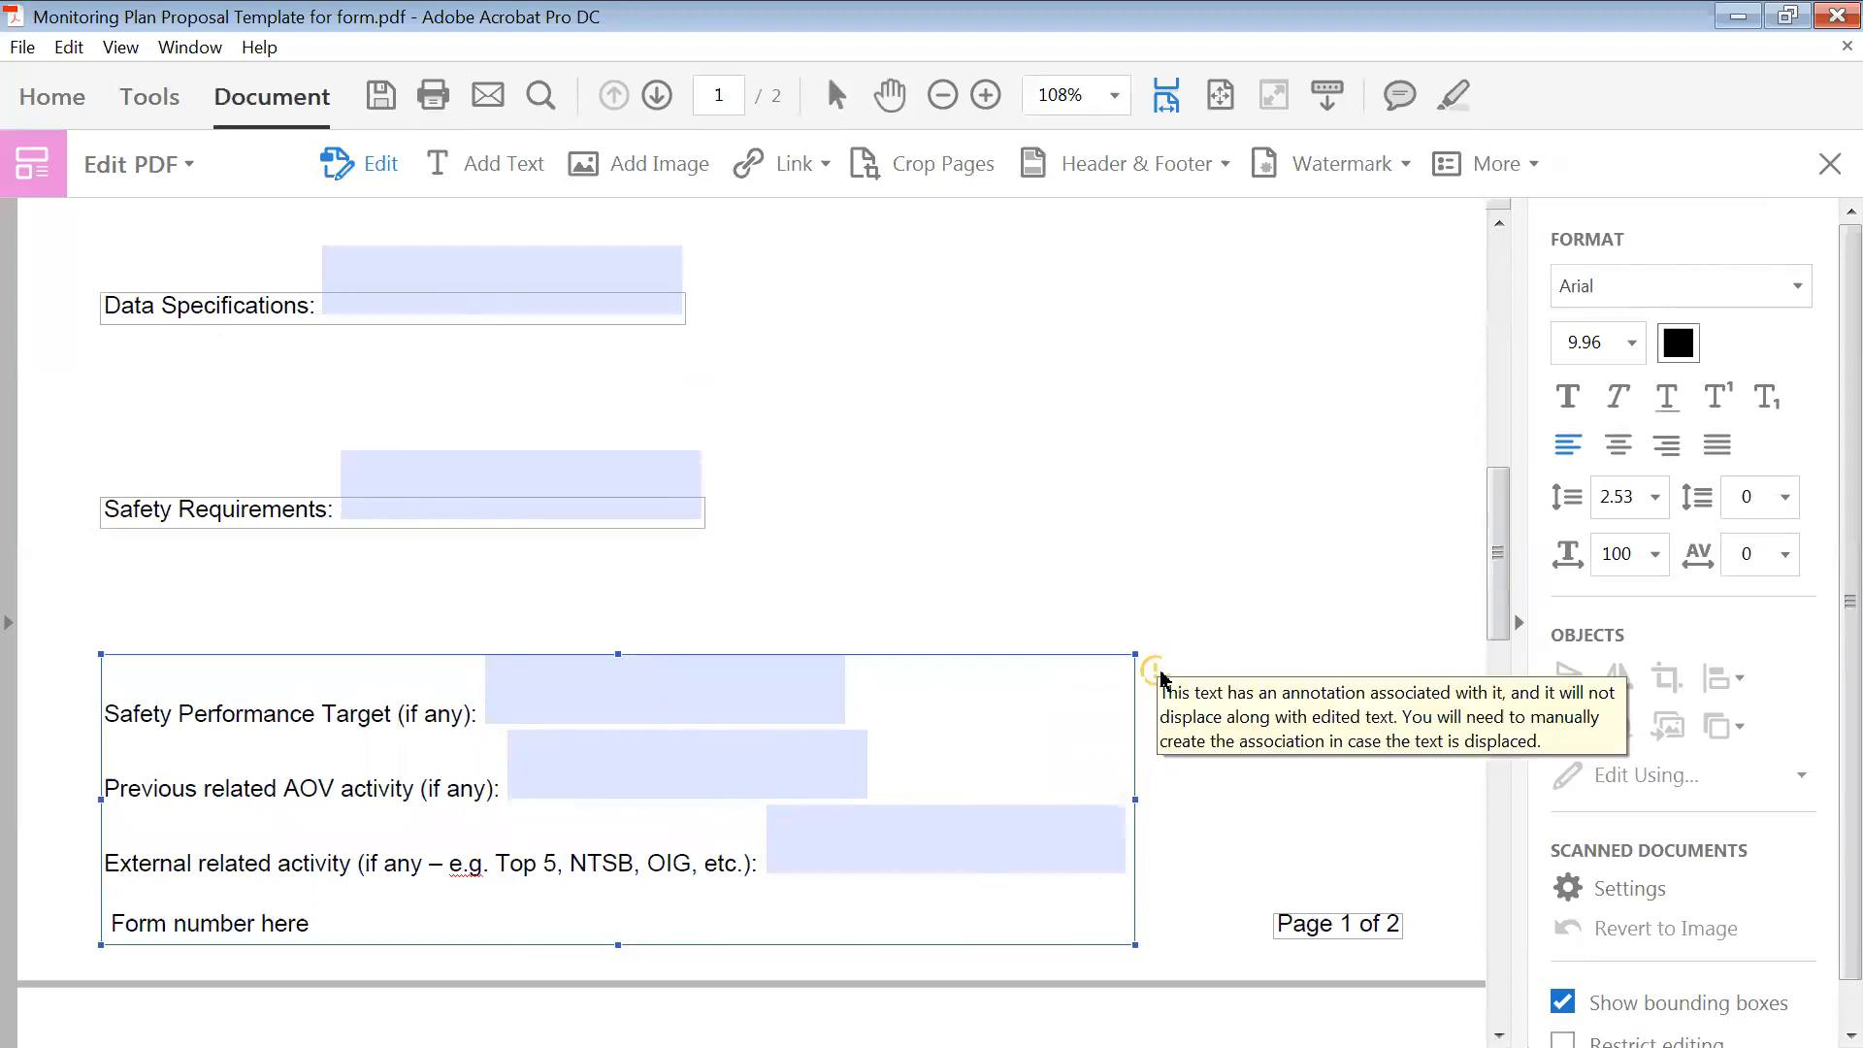
click(1222, 595)
- Delete the whole underline after the Relevance to AOV Goals/Mission label on page 2
scroll(1227, 594, down, 10)
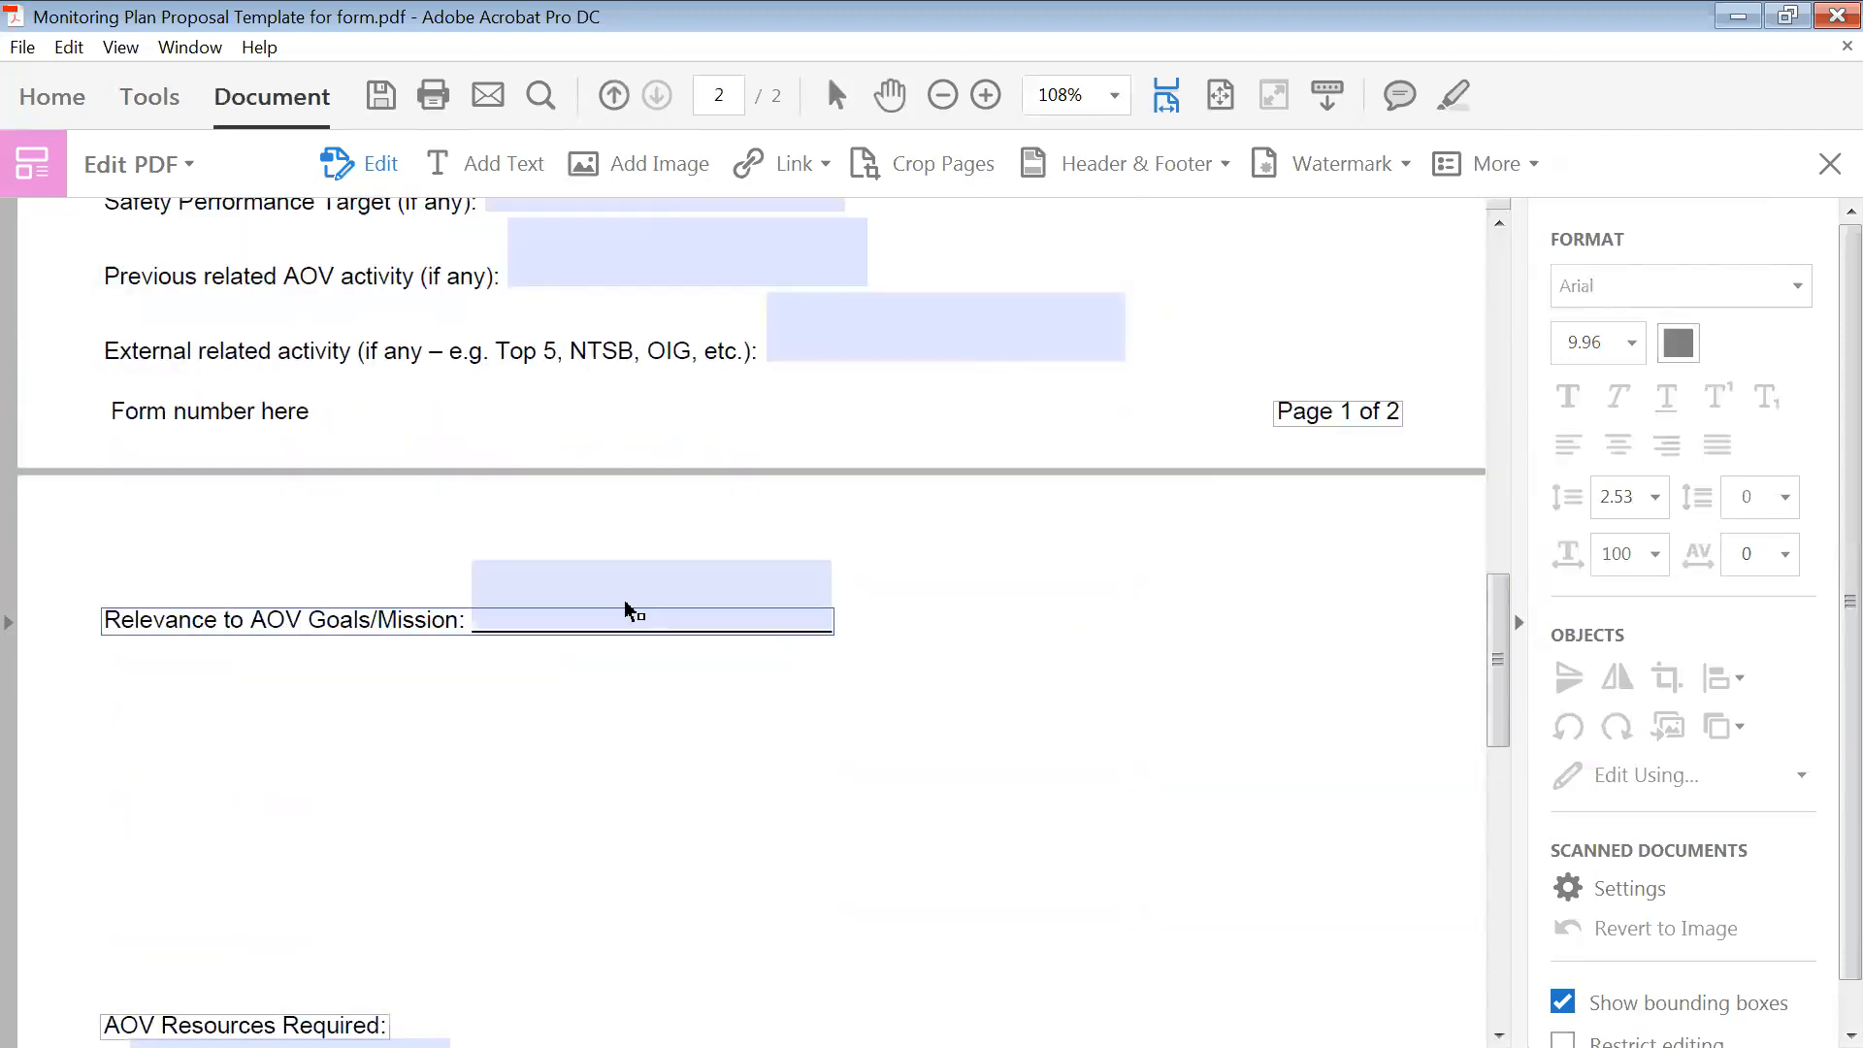
drag(480, 621, 616, 602)
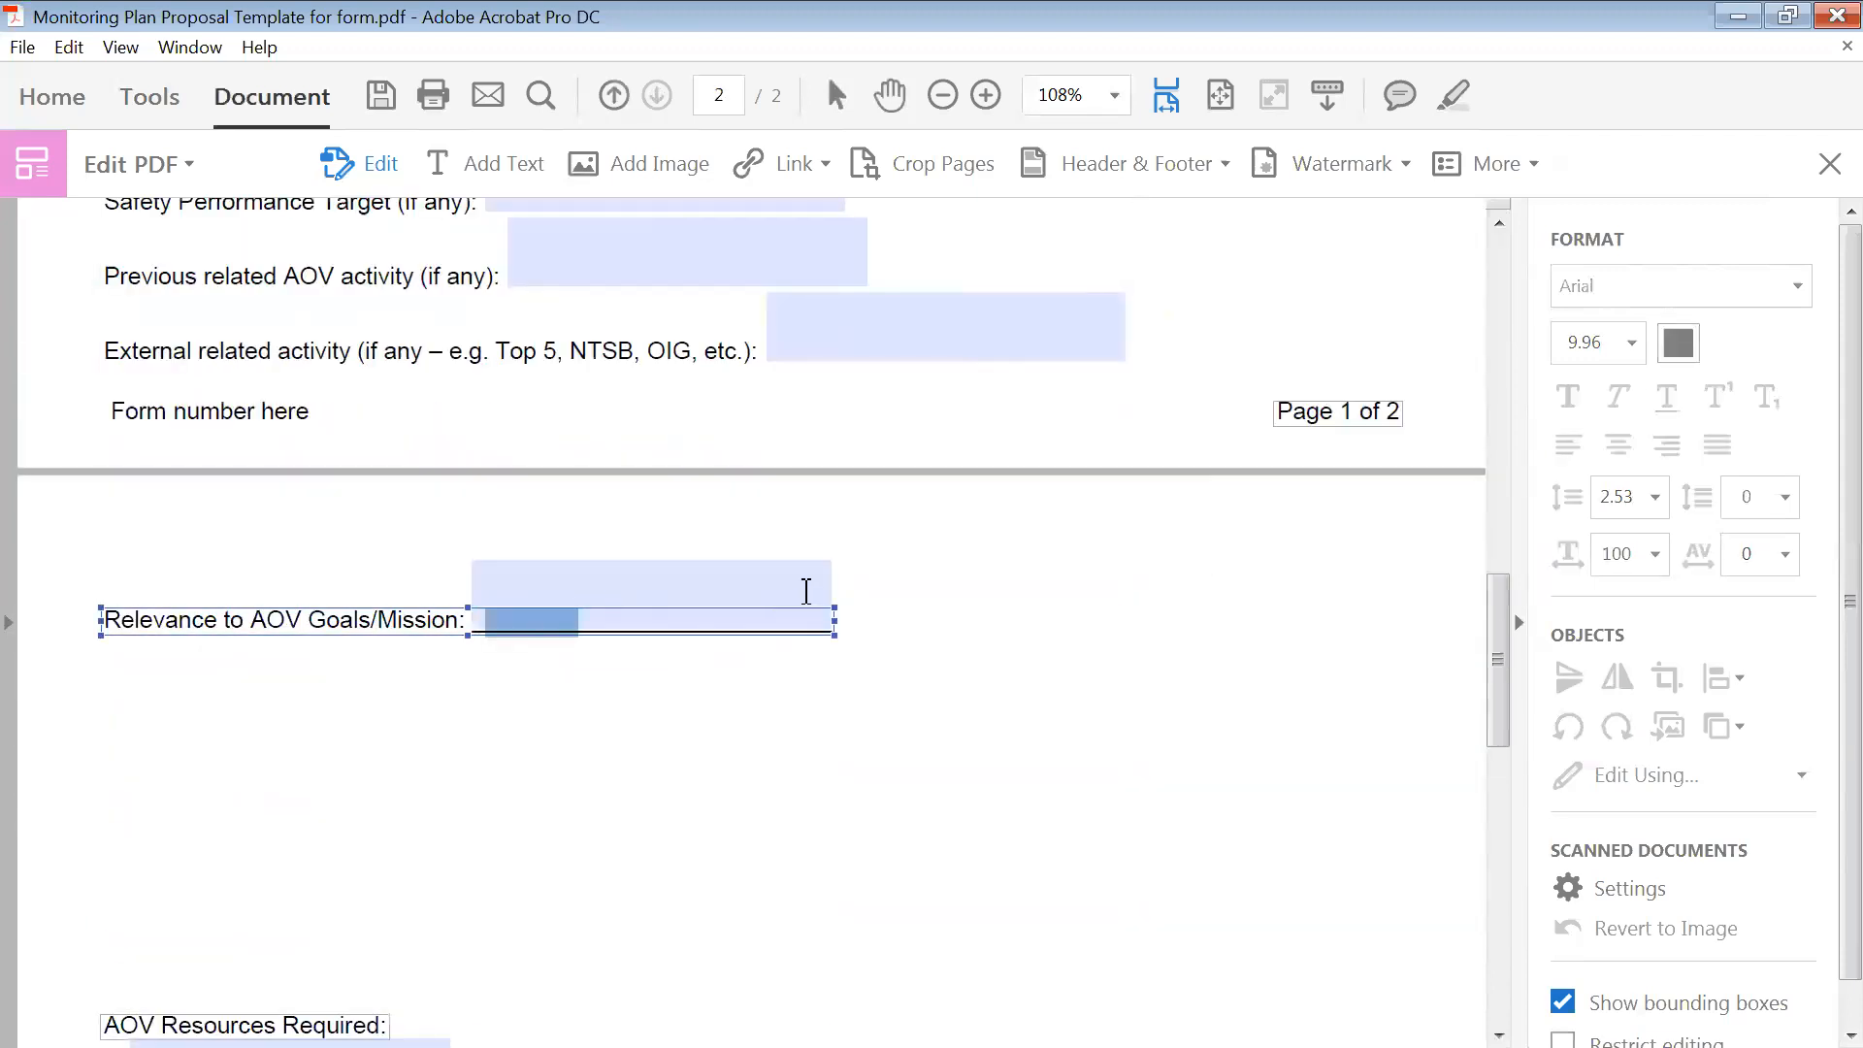
key(BackSpace)
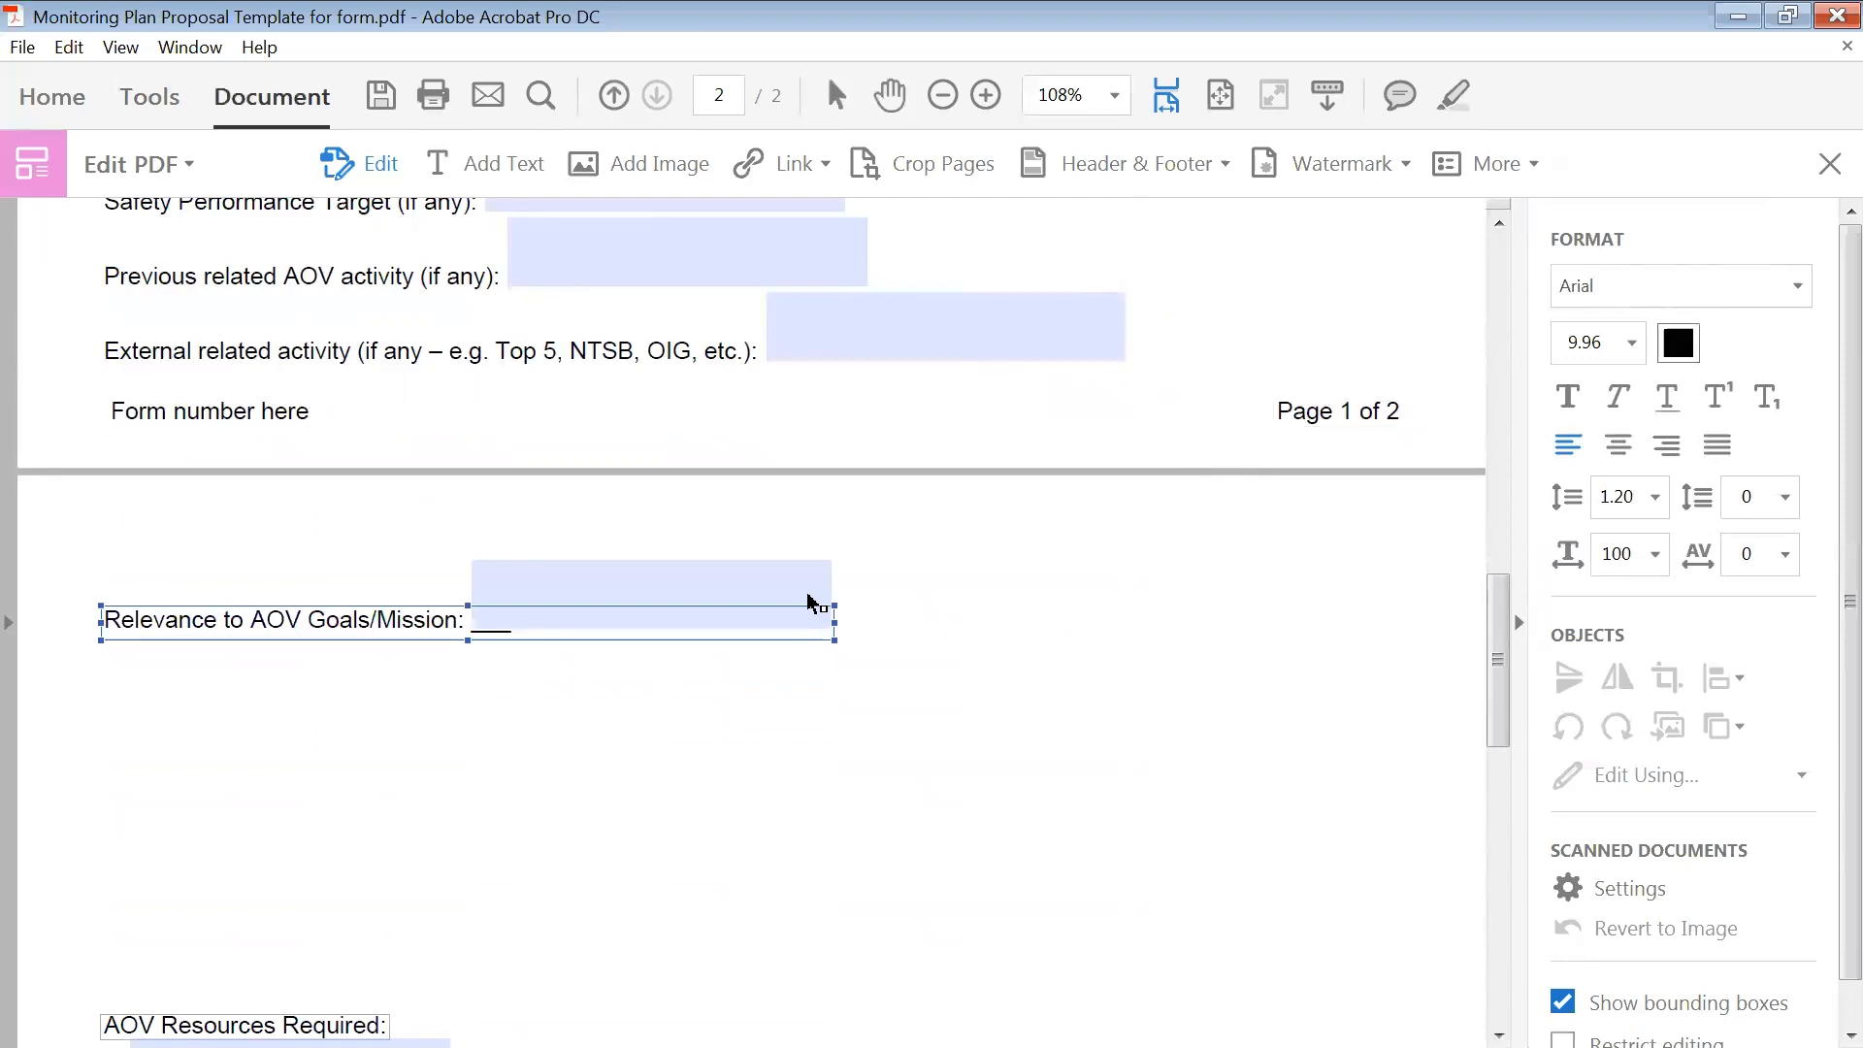
drag(528, 619, 470, 619)
key(BackSpace)
- Delete the underlines beside items 1 and 2 of the AOV Resources Required list
scroll(573, 656, down, 2)
scroll(537, 670, down, 1)
drag(131, 621, 451, 621)
key(BackSpace)
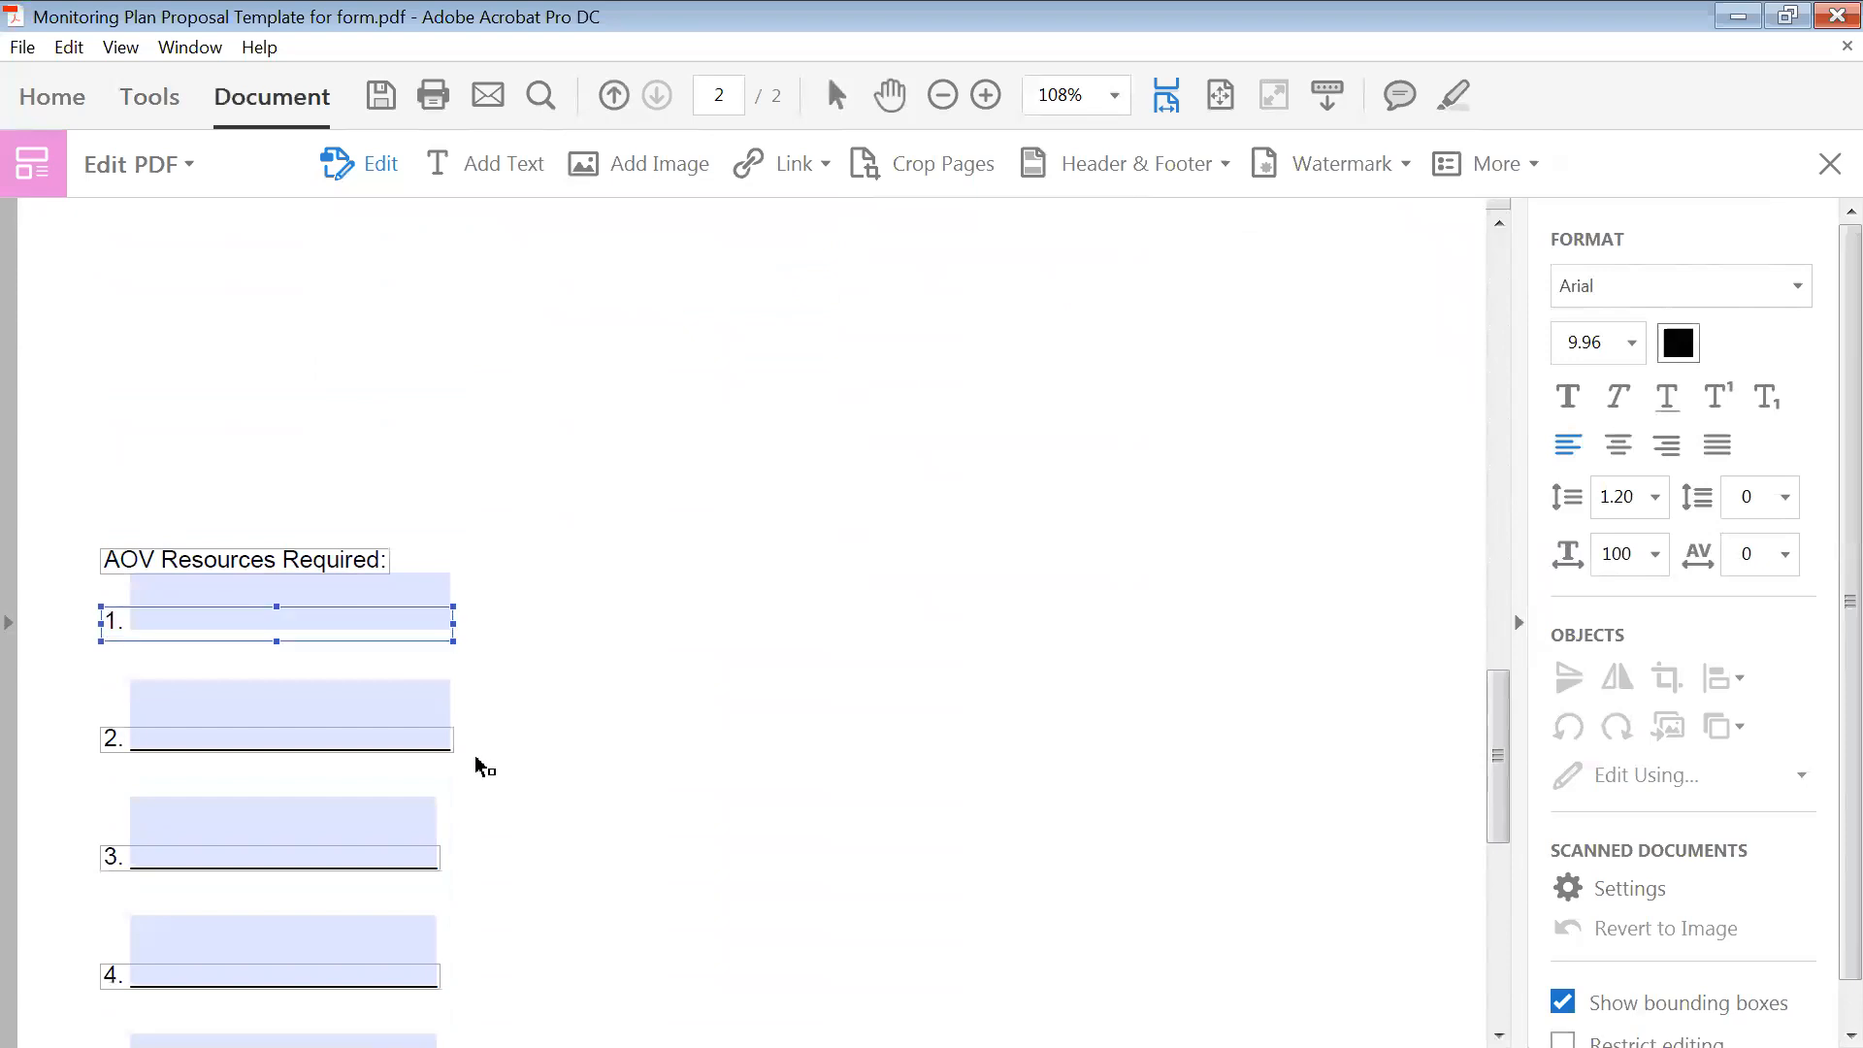
scroll(482, 767, down, 2)
drag(125, 645, 446, 641)
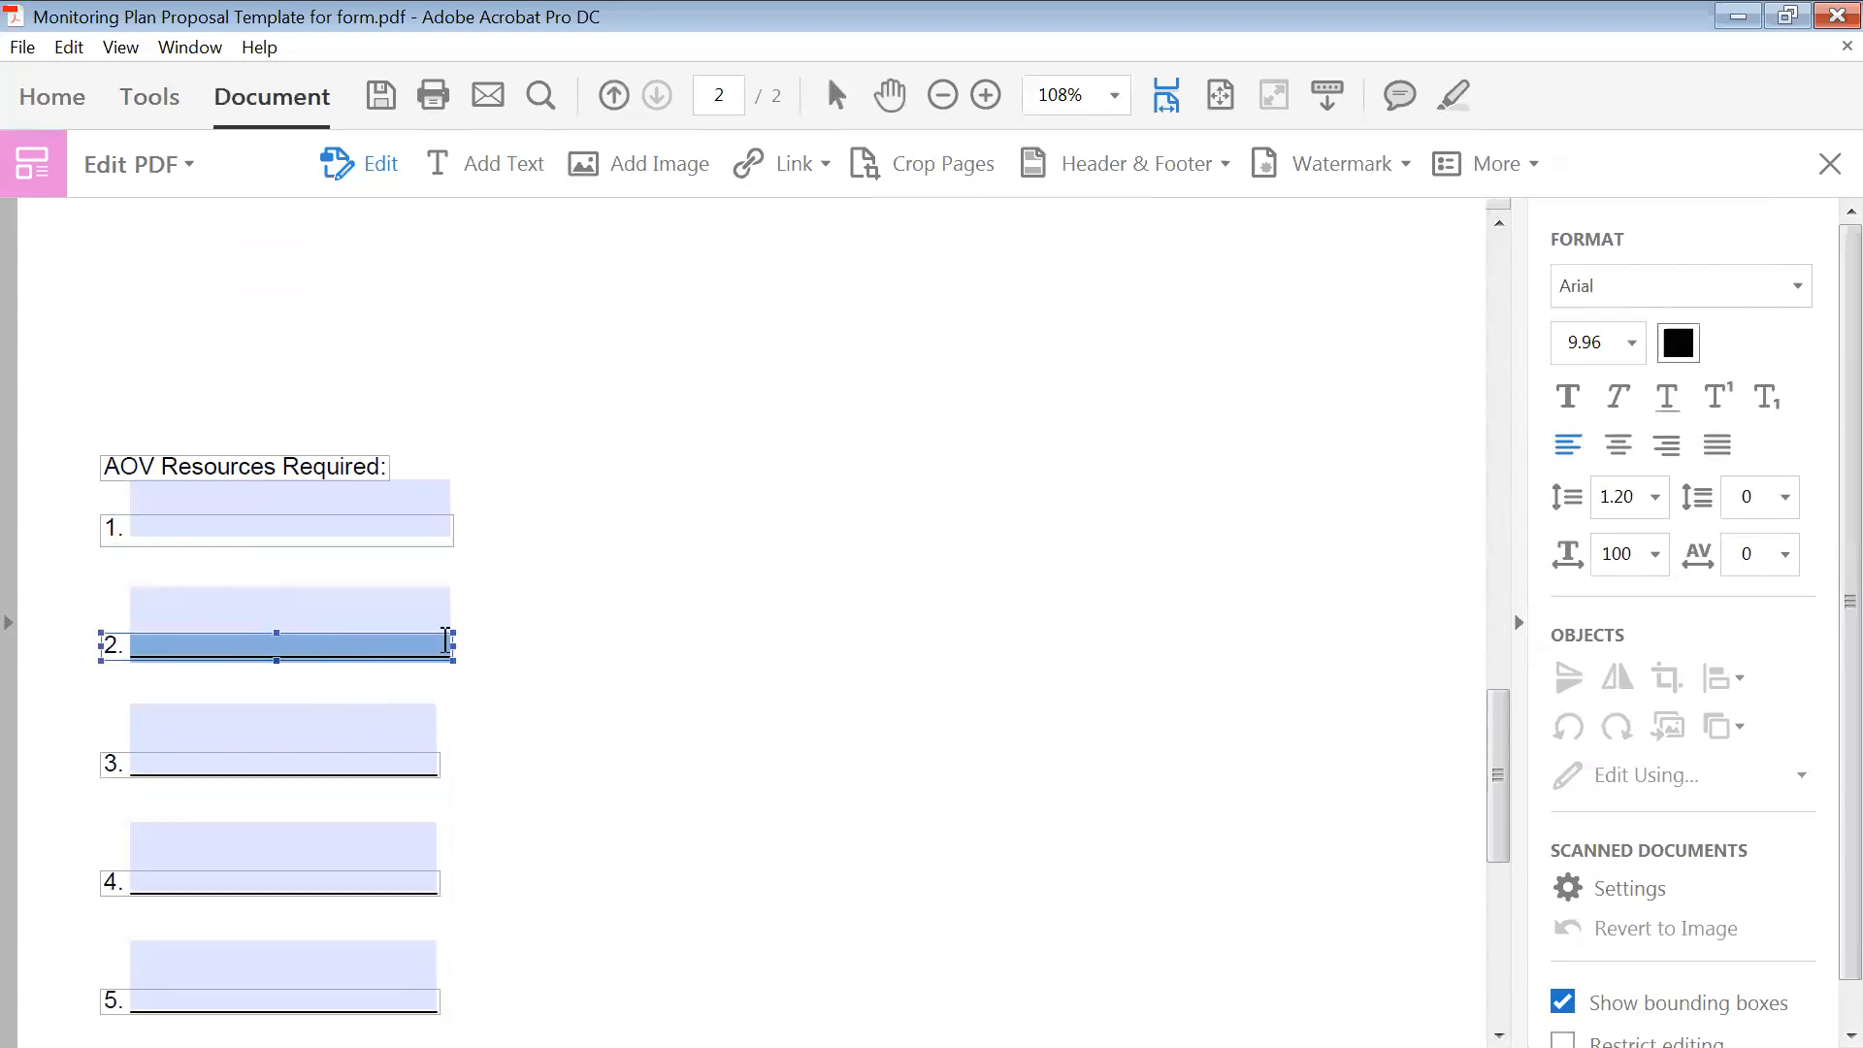
key(BackSpace)
- Delete the underlines beside items 3 and 4 of the AOV Resources Required list
scroll(533, 649, down, 5)
click(113, 532)
drag(131, 529, 469, 526)
key(BackSpace)
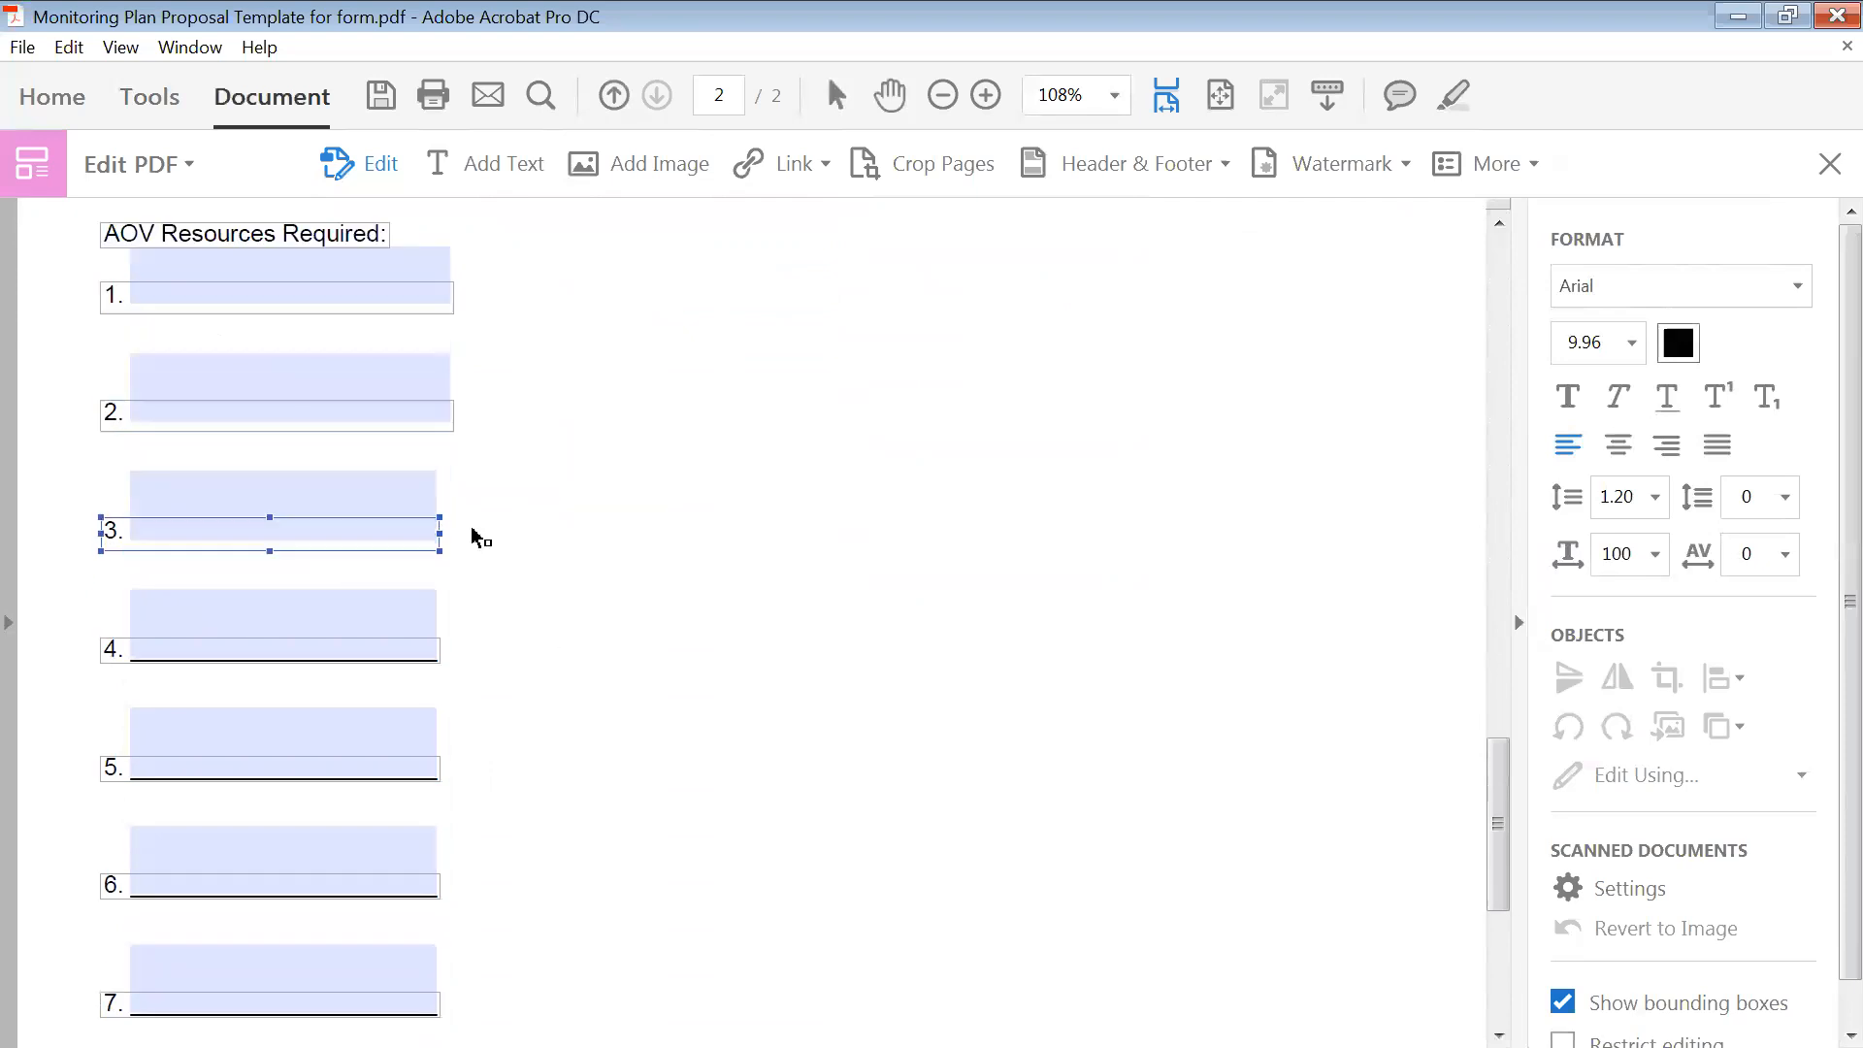
scroll(184, 583, down, 2)
drag(133, 549, 470, 557)
key(BackSpace)
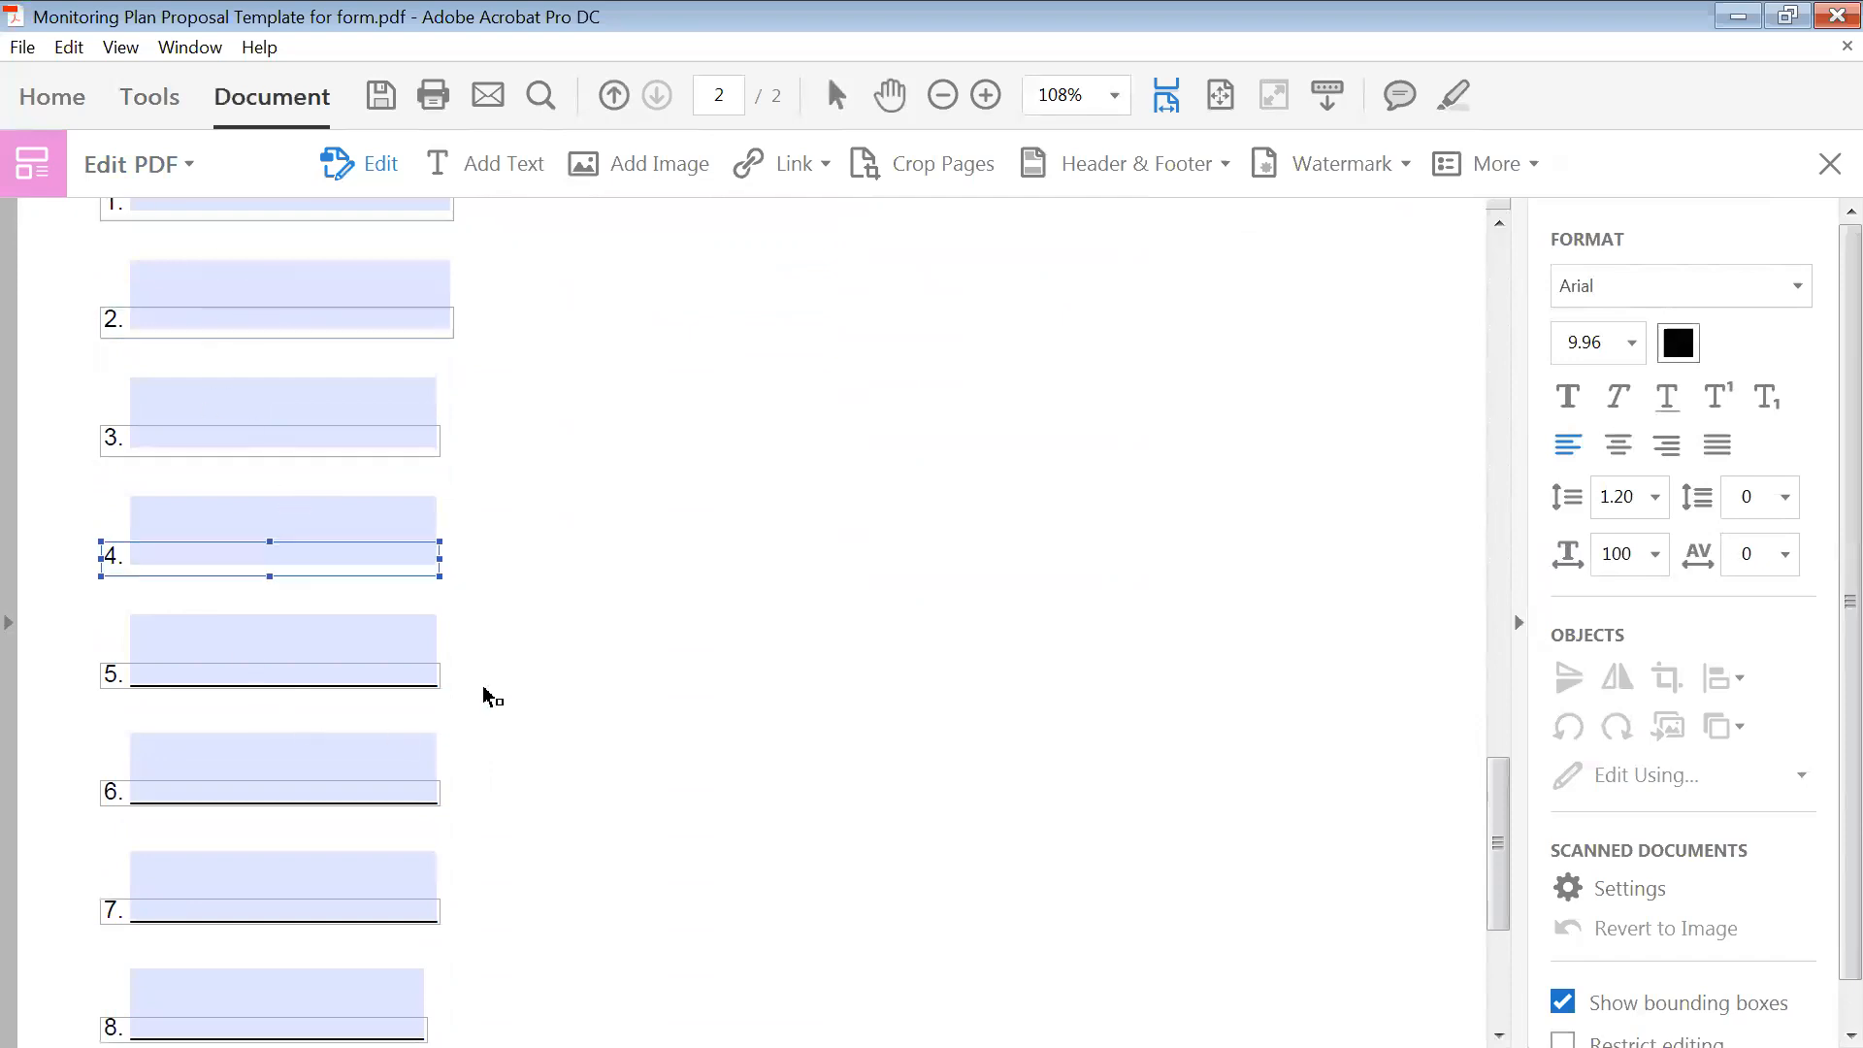
- Delete the underlines beside items 5 and 6 of the AOV Resources Required list
scroll(482, 695, down, 3)
click(129, 533)
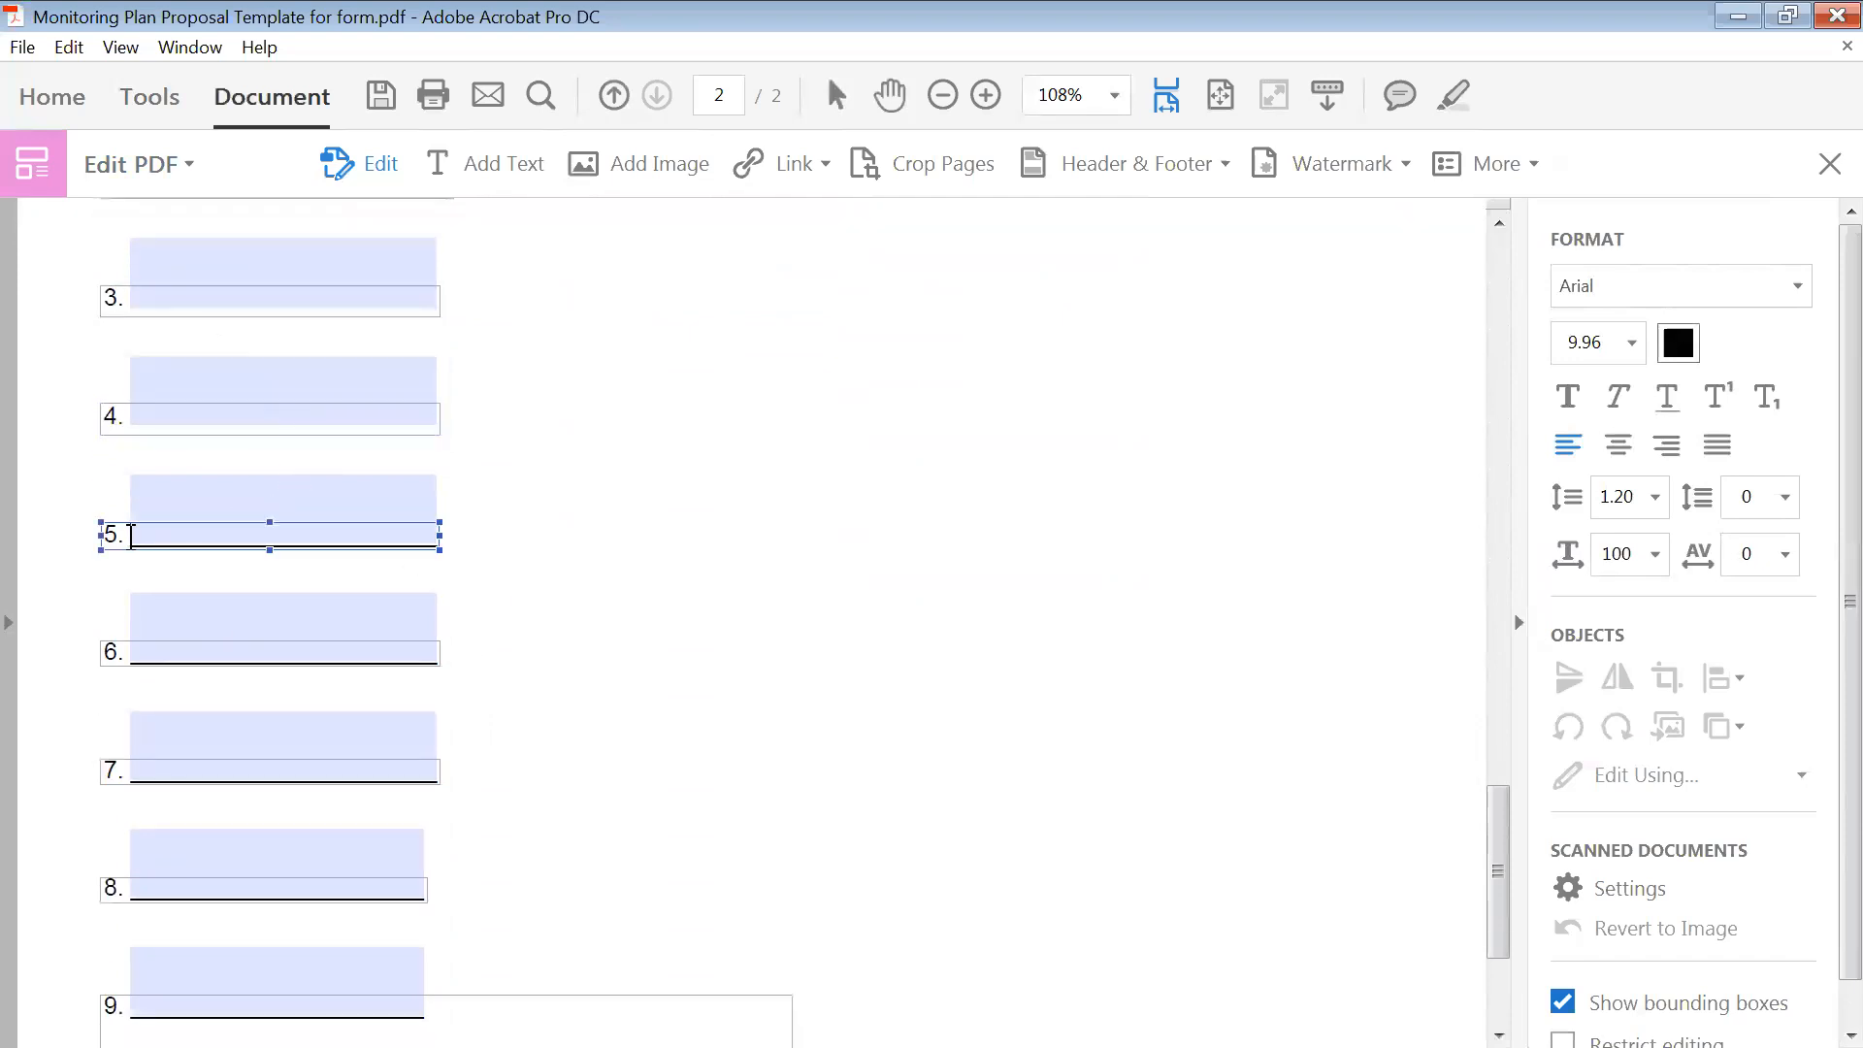
drag(129, 533, 437, 540)
key(BackSpace)
scroll(524, 611, down, 3)
click(130, 513)
drag(129, 513, 473, 515)
key(BackSpace)
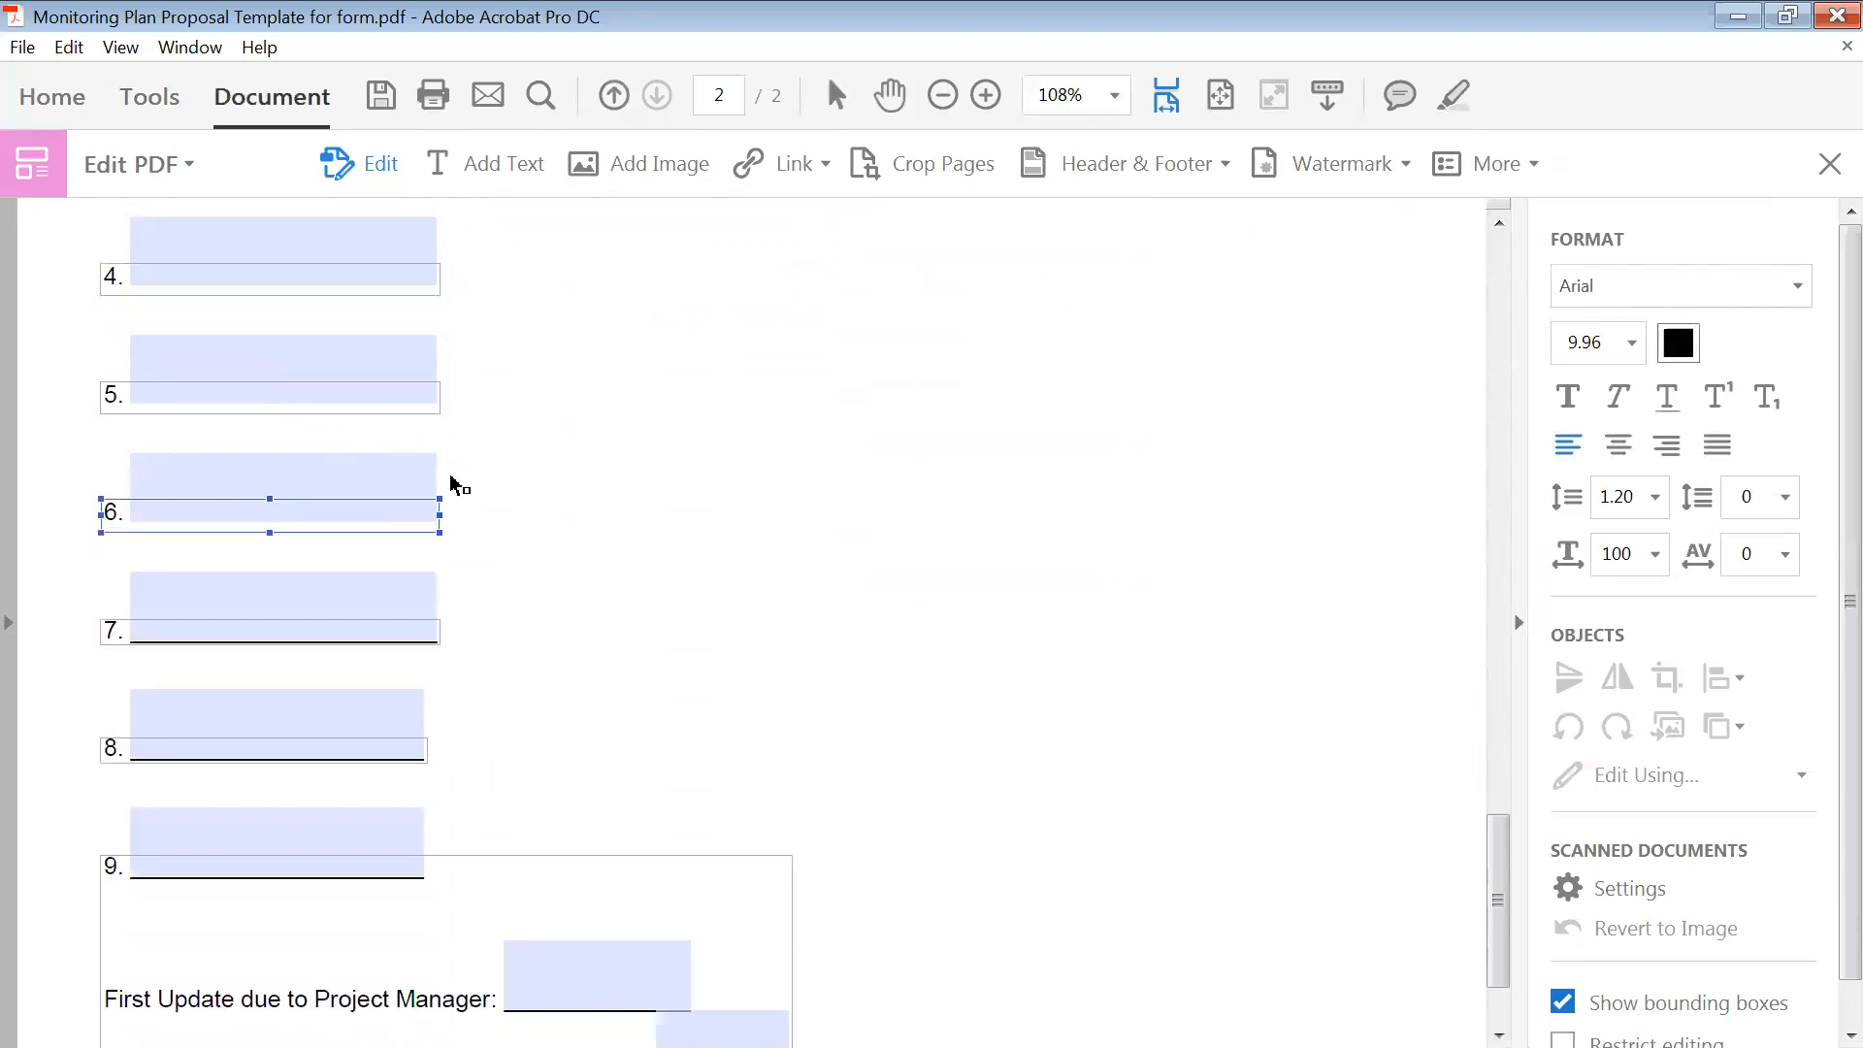
- Delete the underlines beside items 7, 8 and 9 of the AOV Resources Required list
drag(131, 631, 445, 621)
key(BackSpace)
scroll(519, 631, down, 3)
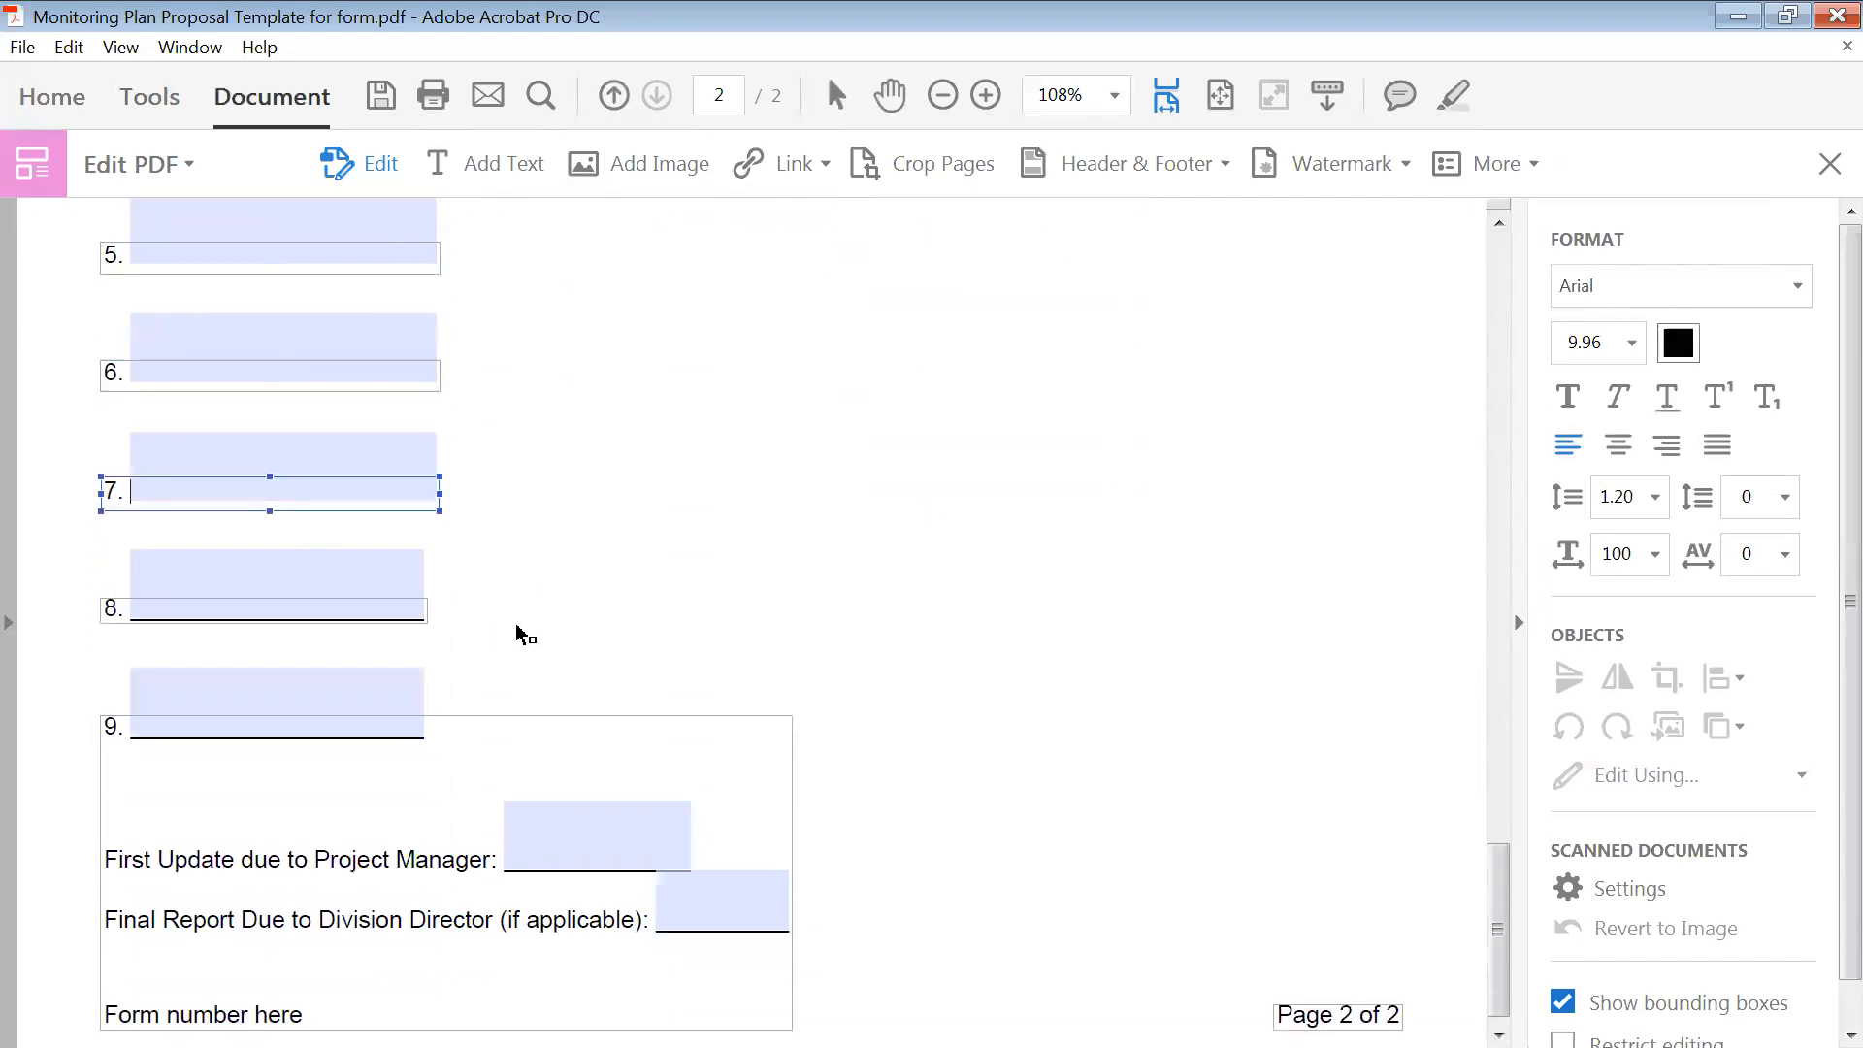
drag(129, 611, 447, 621)
key(BackSpace)
scroll(567, 636, down, 1)
drag(131, 705, 450, 687)
key(BackSpace)
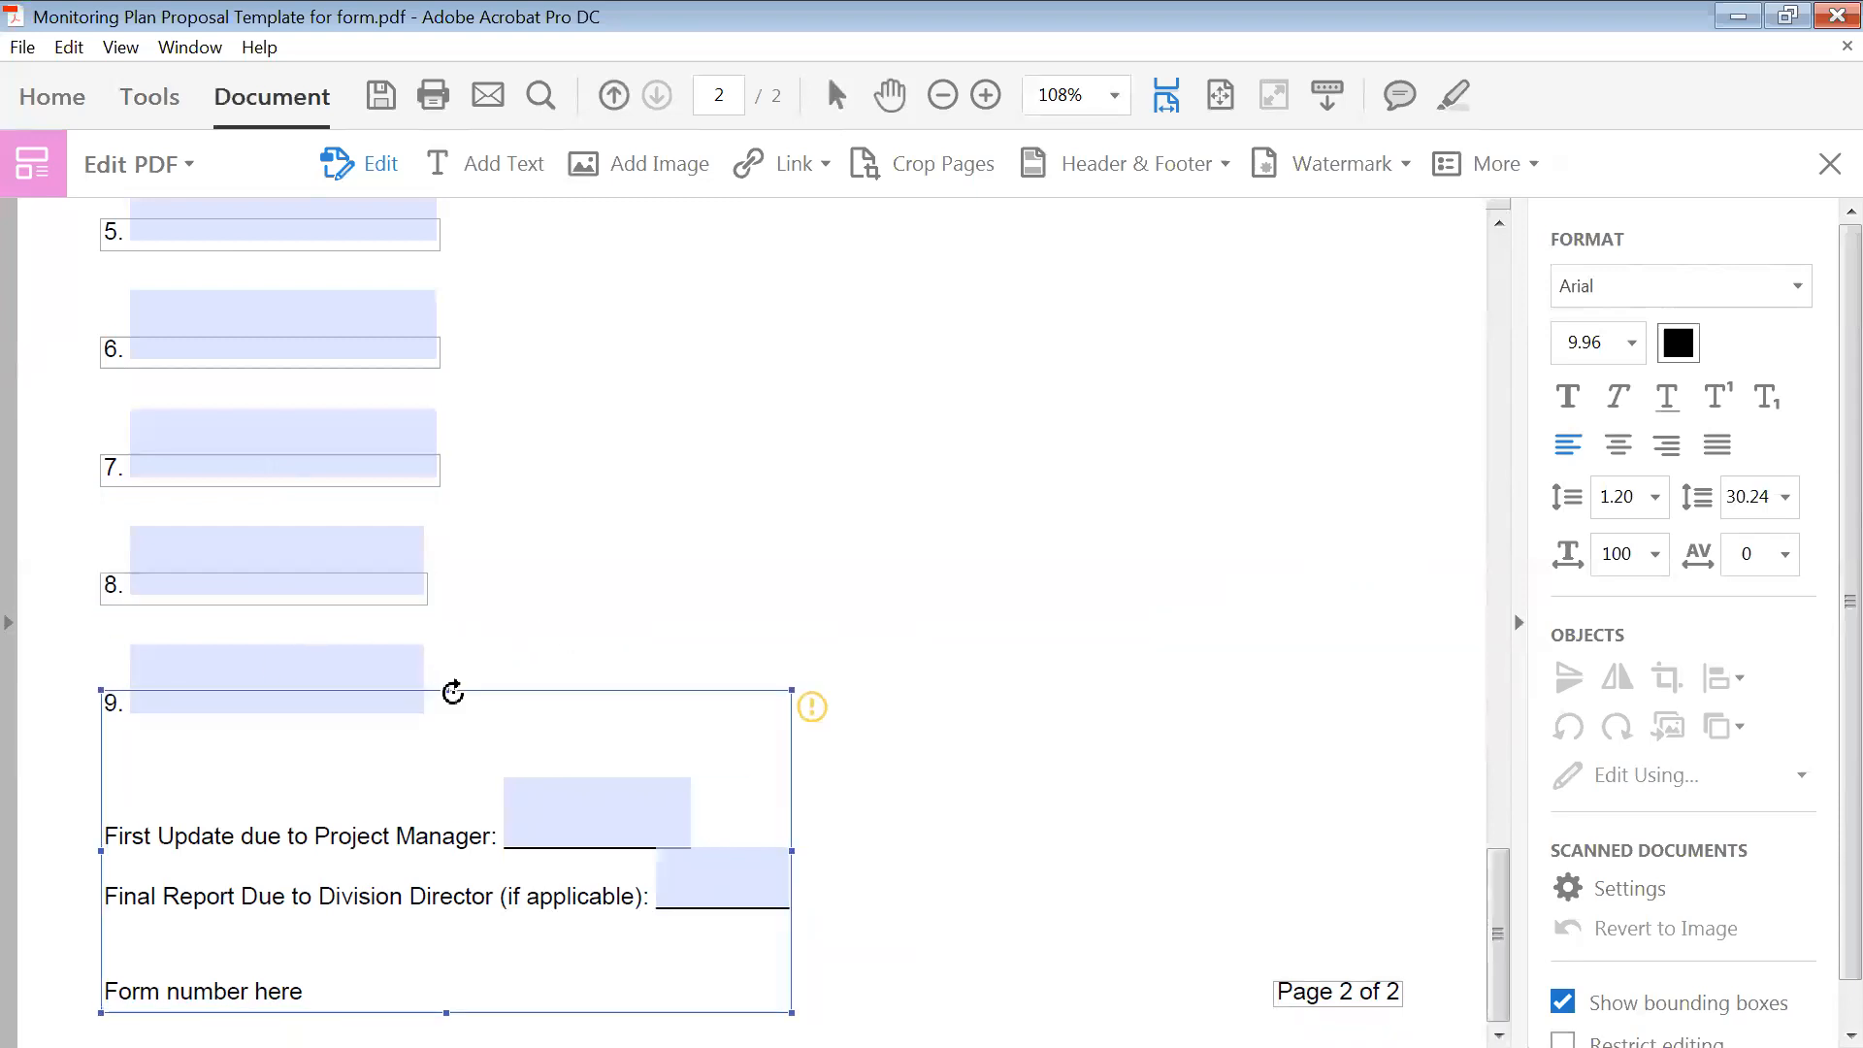
- Delete the underlines after the First Update due to Project Manager and Final Report Due to Division Director labels
drag(506, 837, 688, 815)
key(BackSpace)
drag(643, 889, 790, 894)
key(BackSpace)
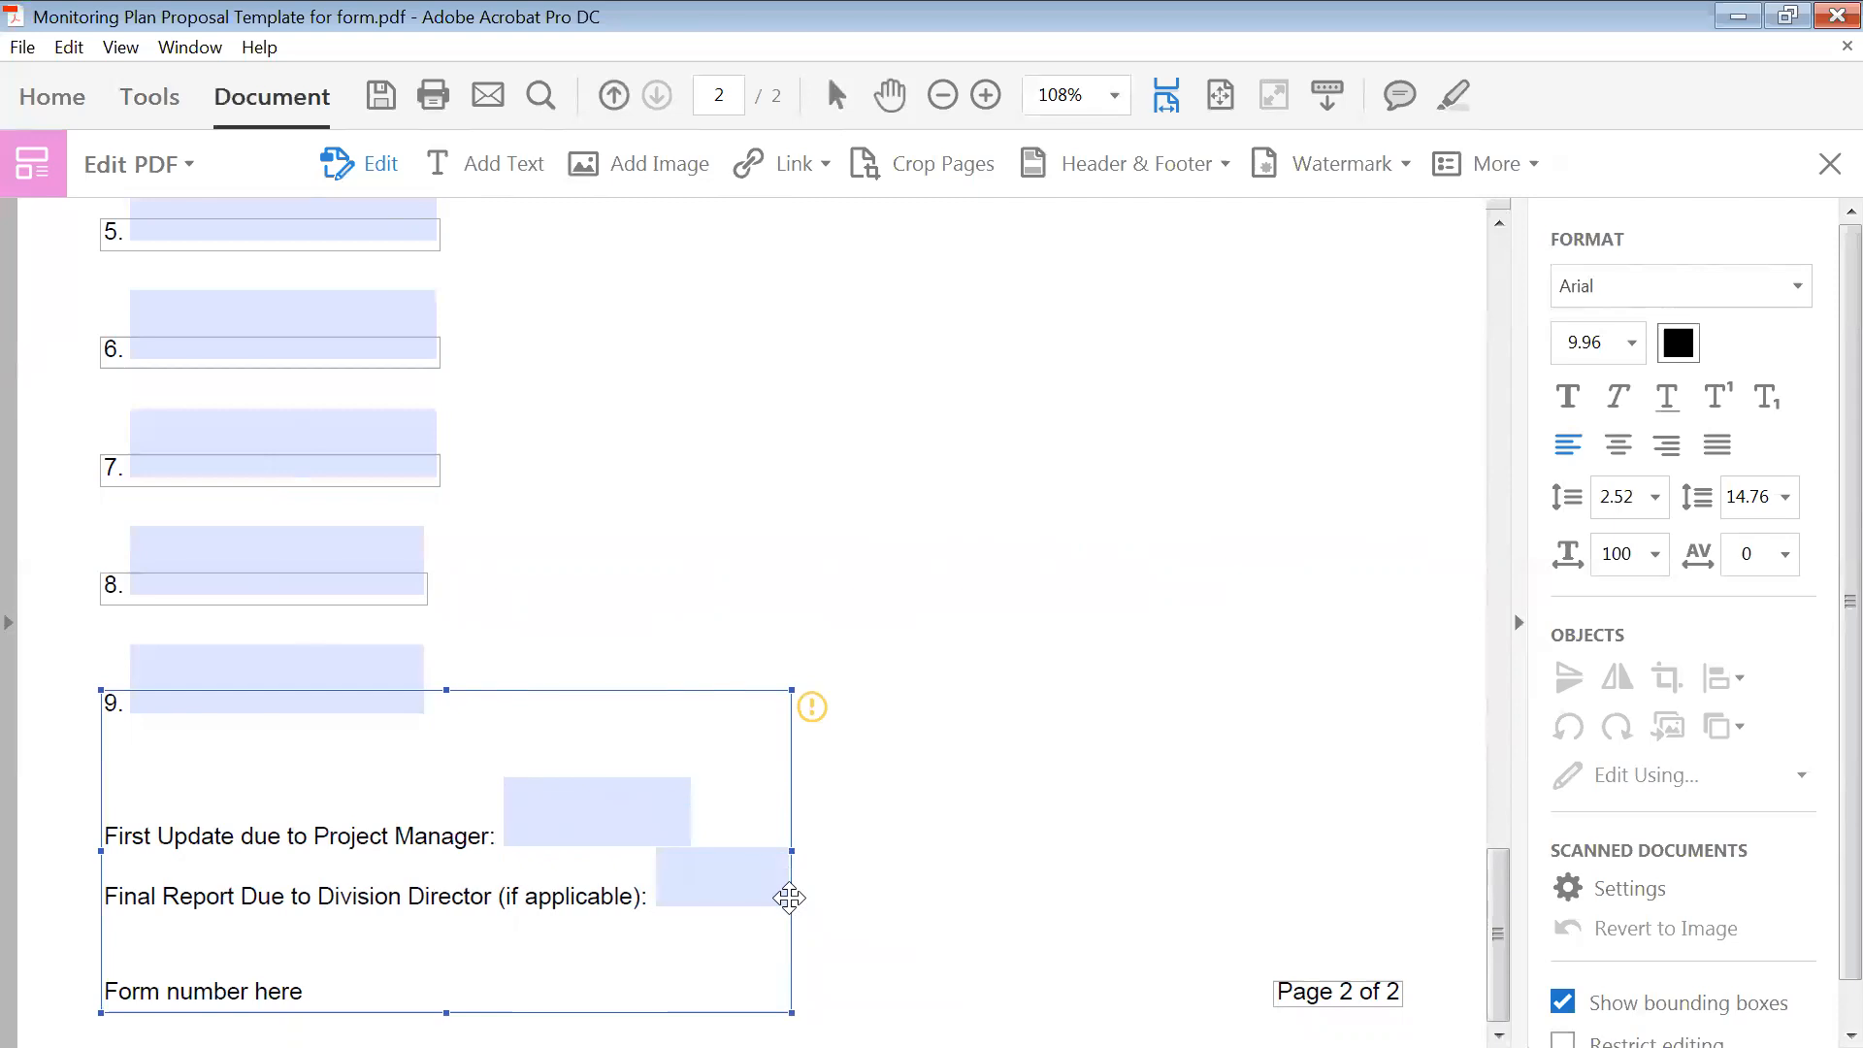
- Return to the start of the document, close PDF editing and look over the form fields on the first page
scroll(965, 849, up, 15)
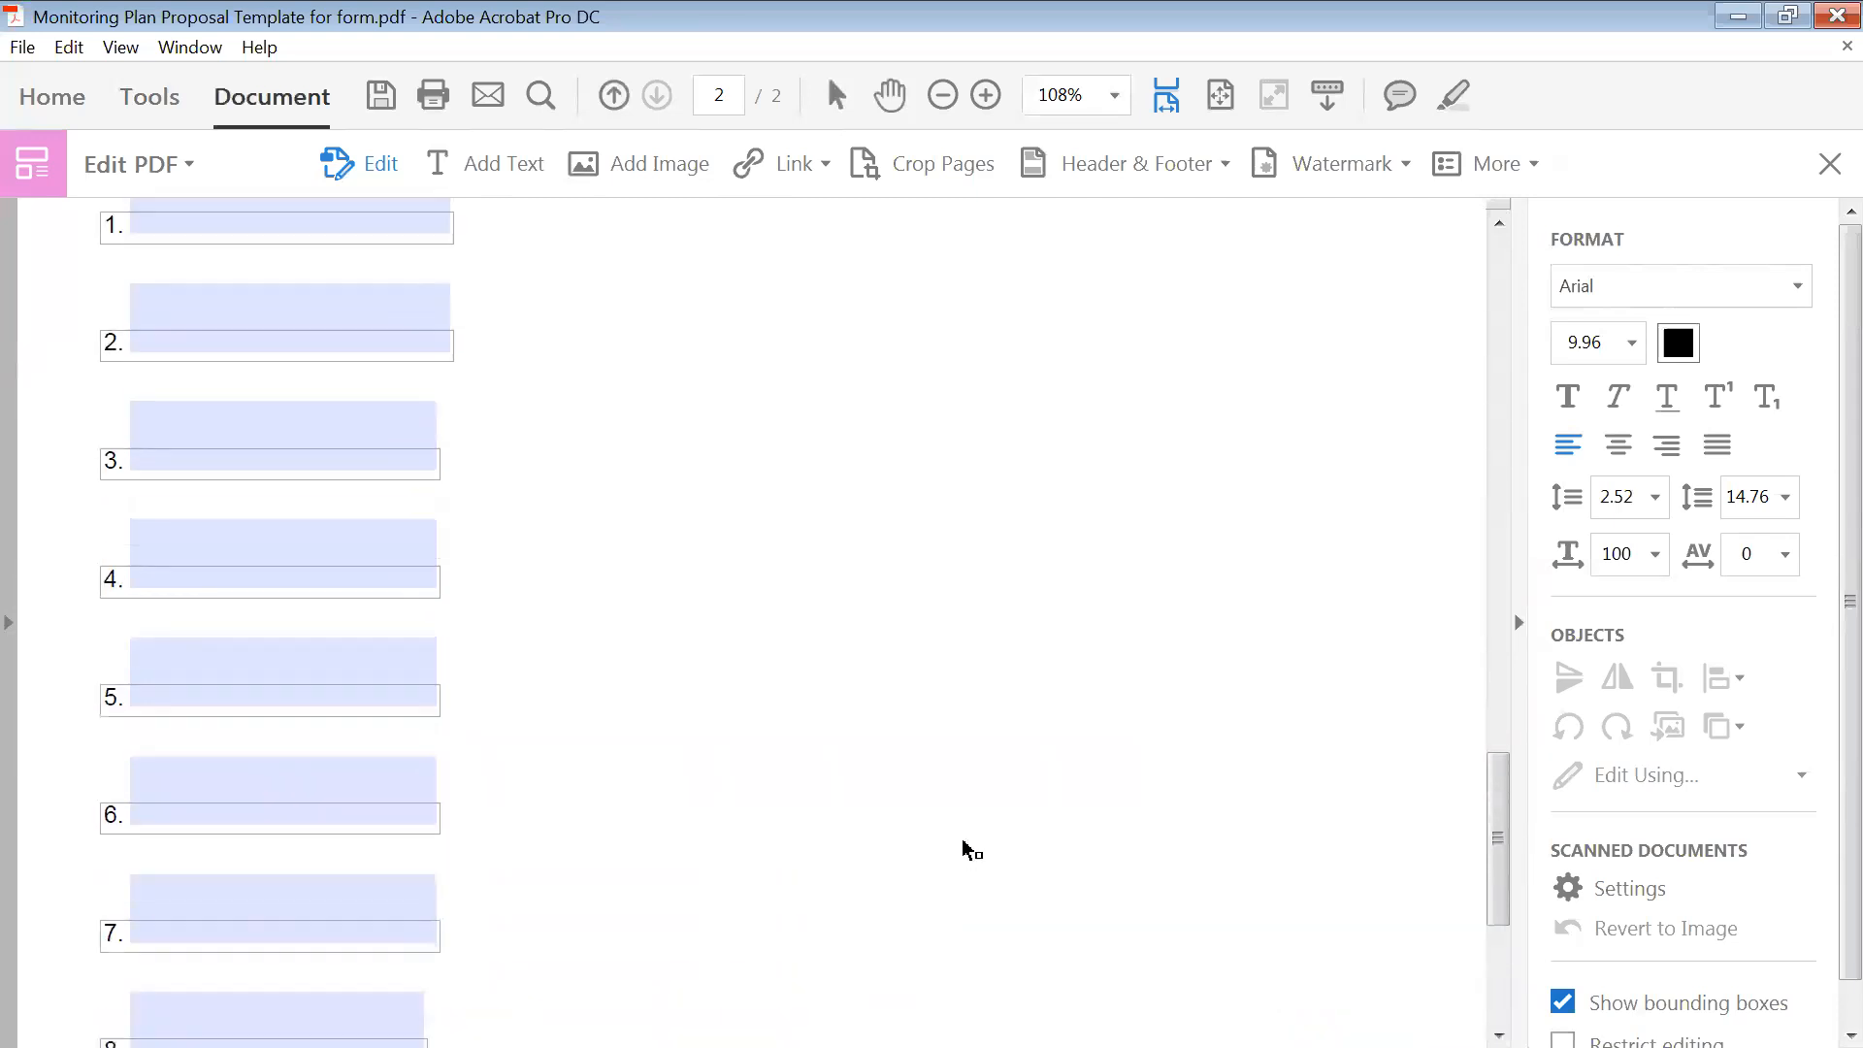
scroll(967, 850, up, 15)
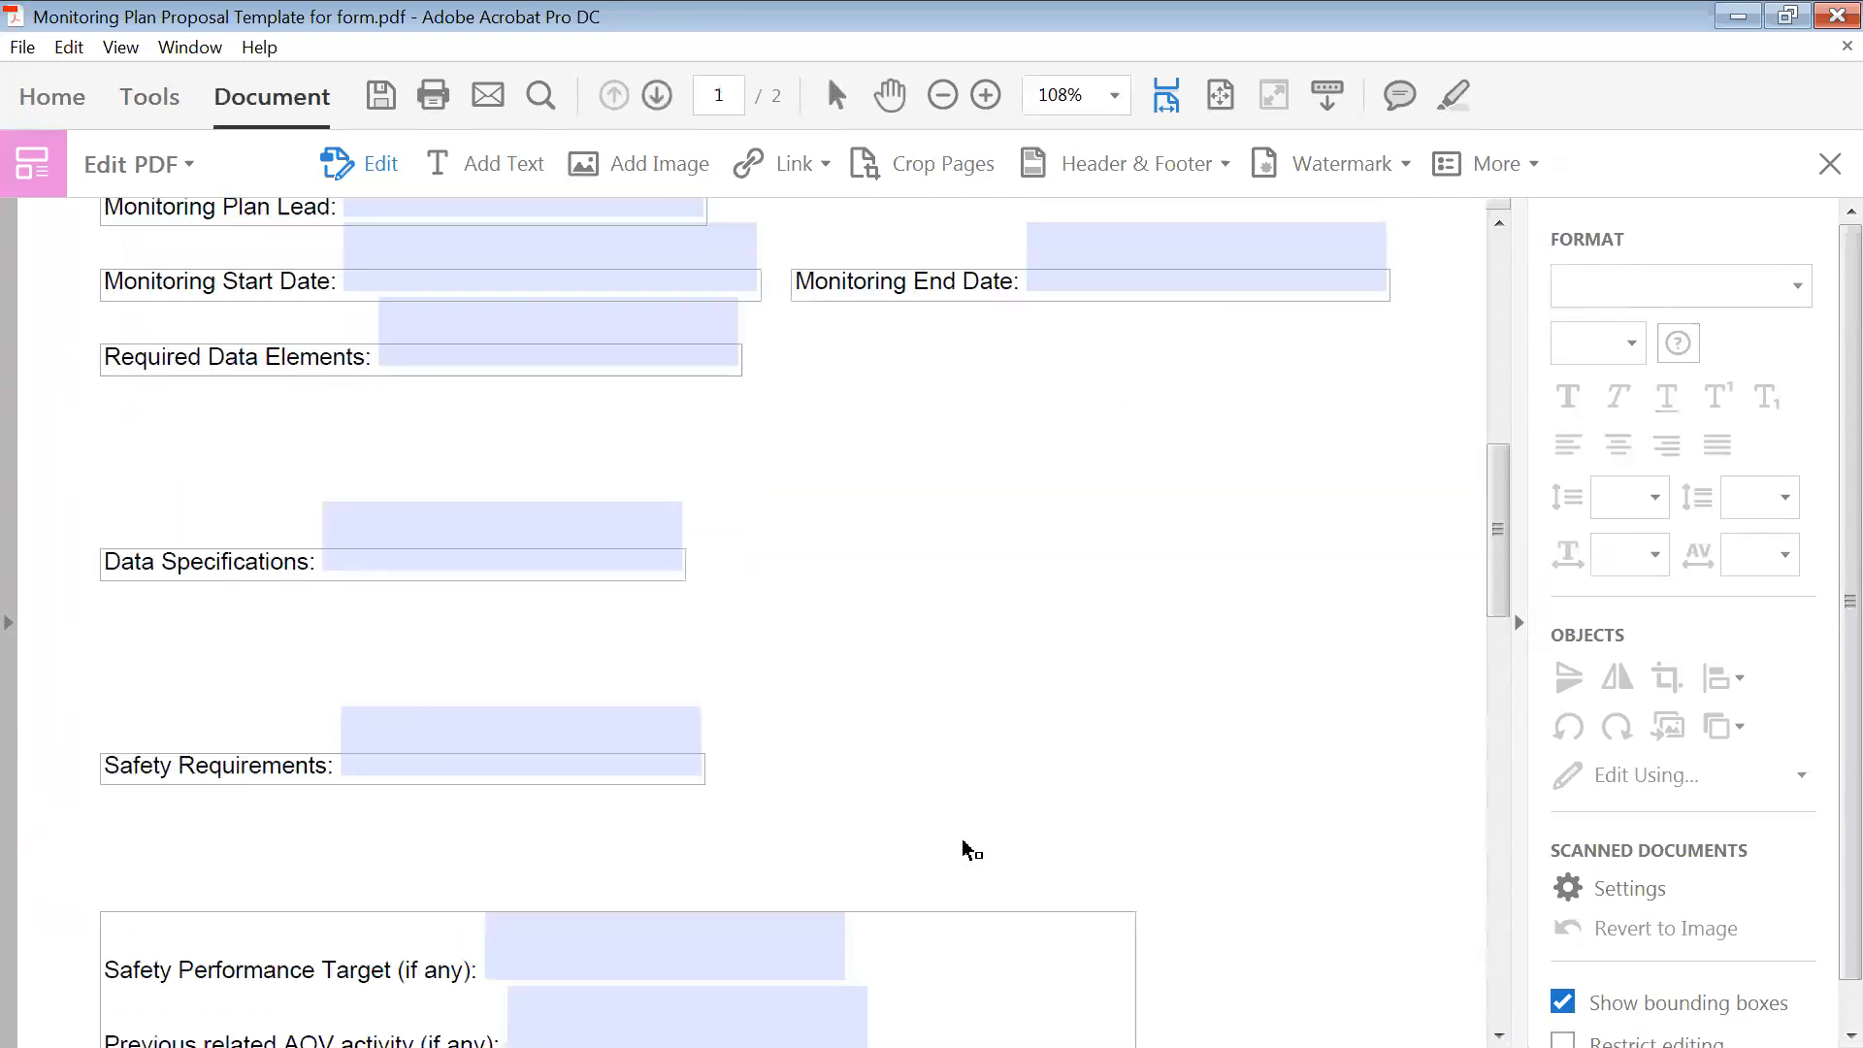
scroll(965, 850, up, 4)
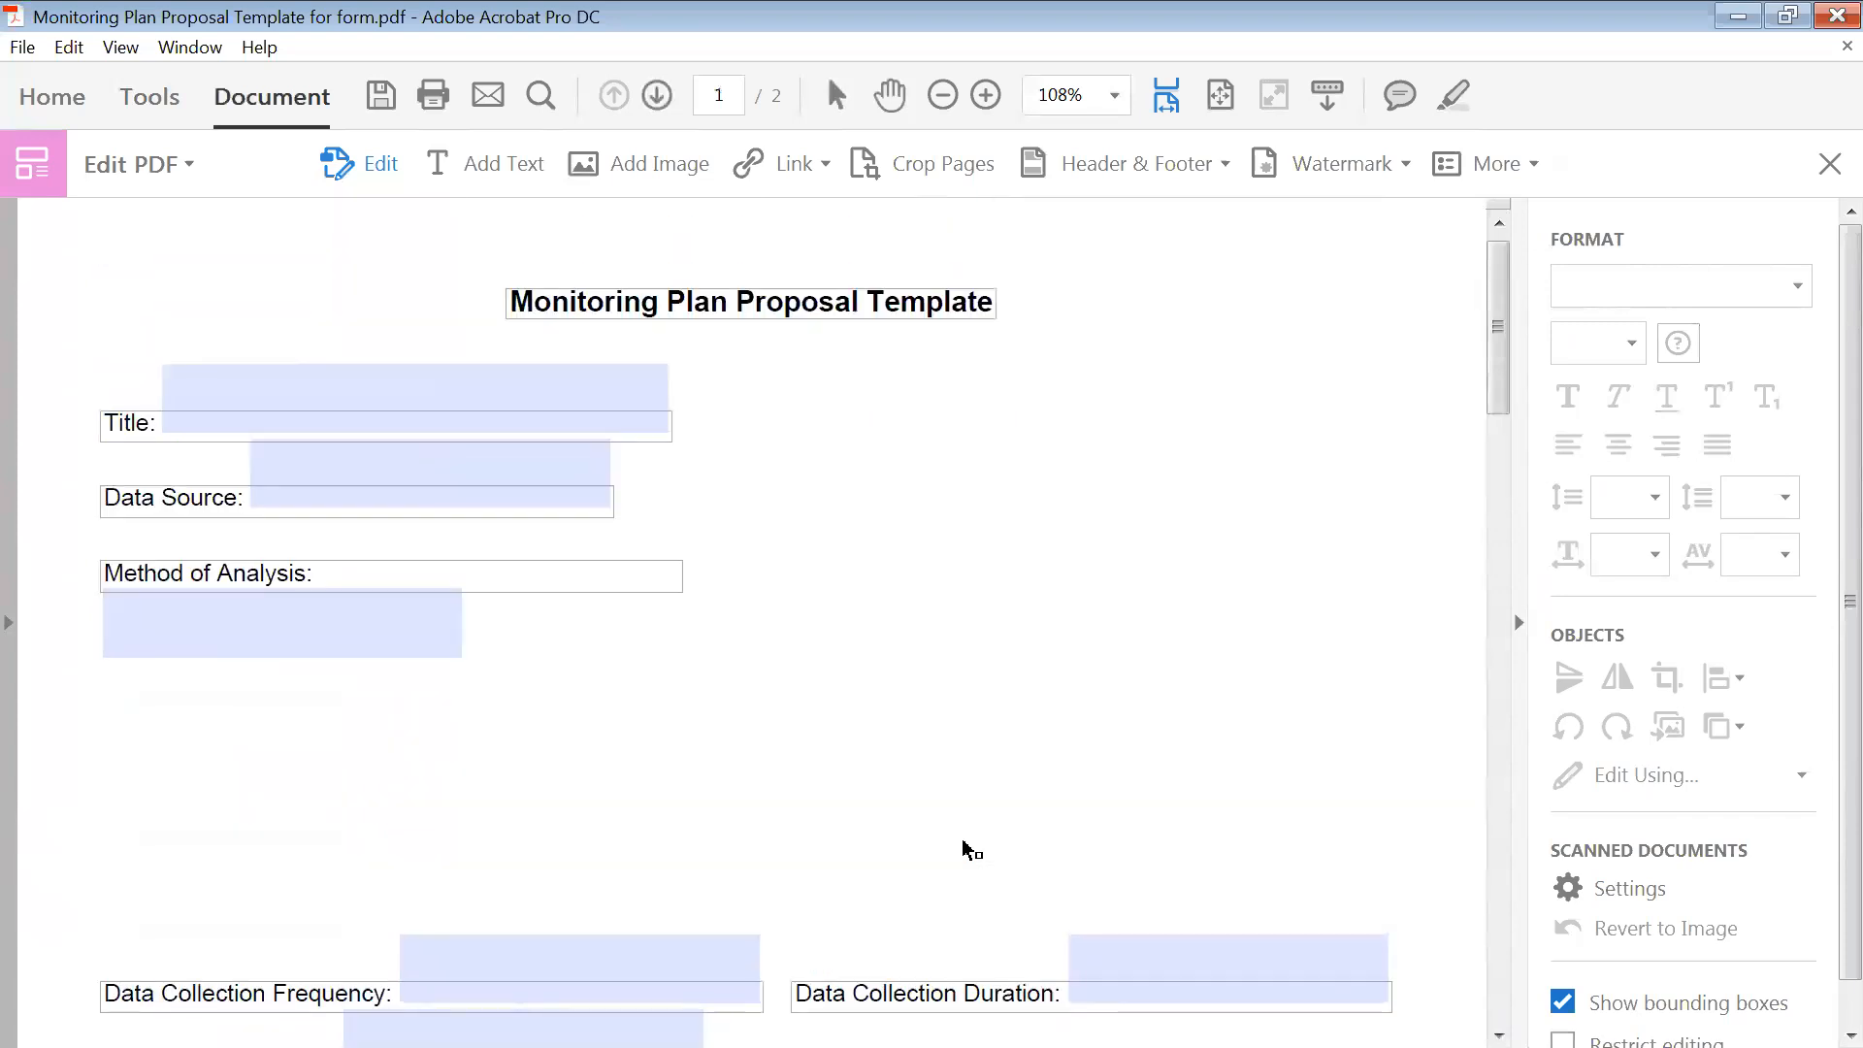
click(1829, 165)
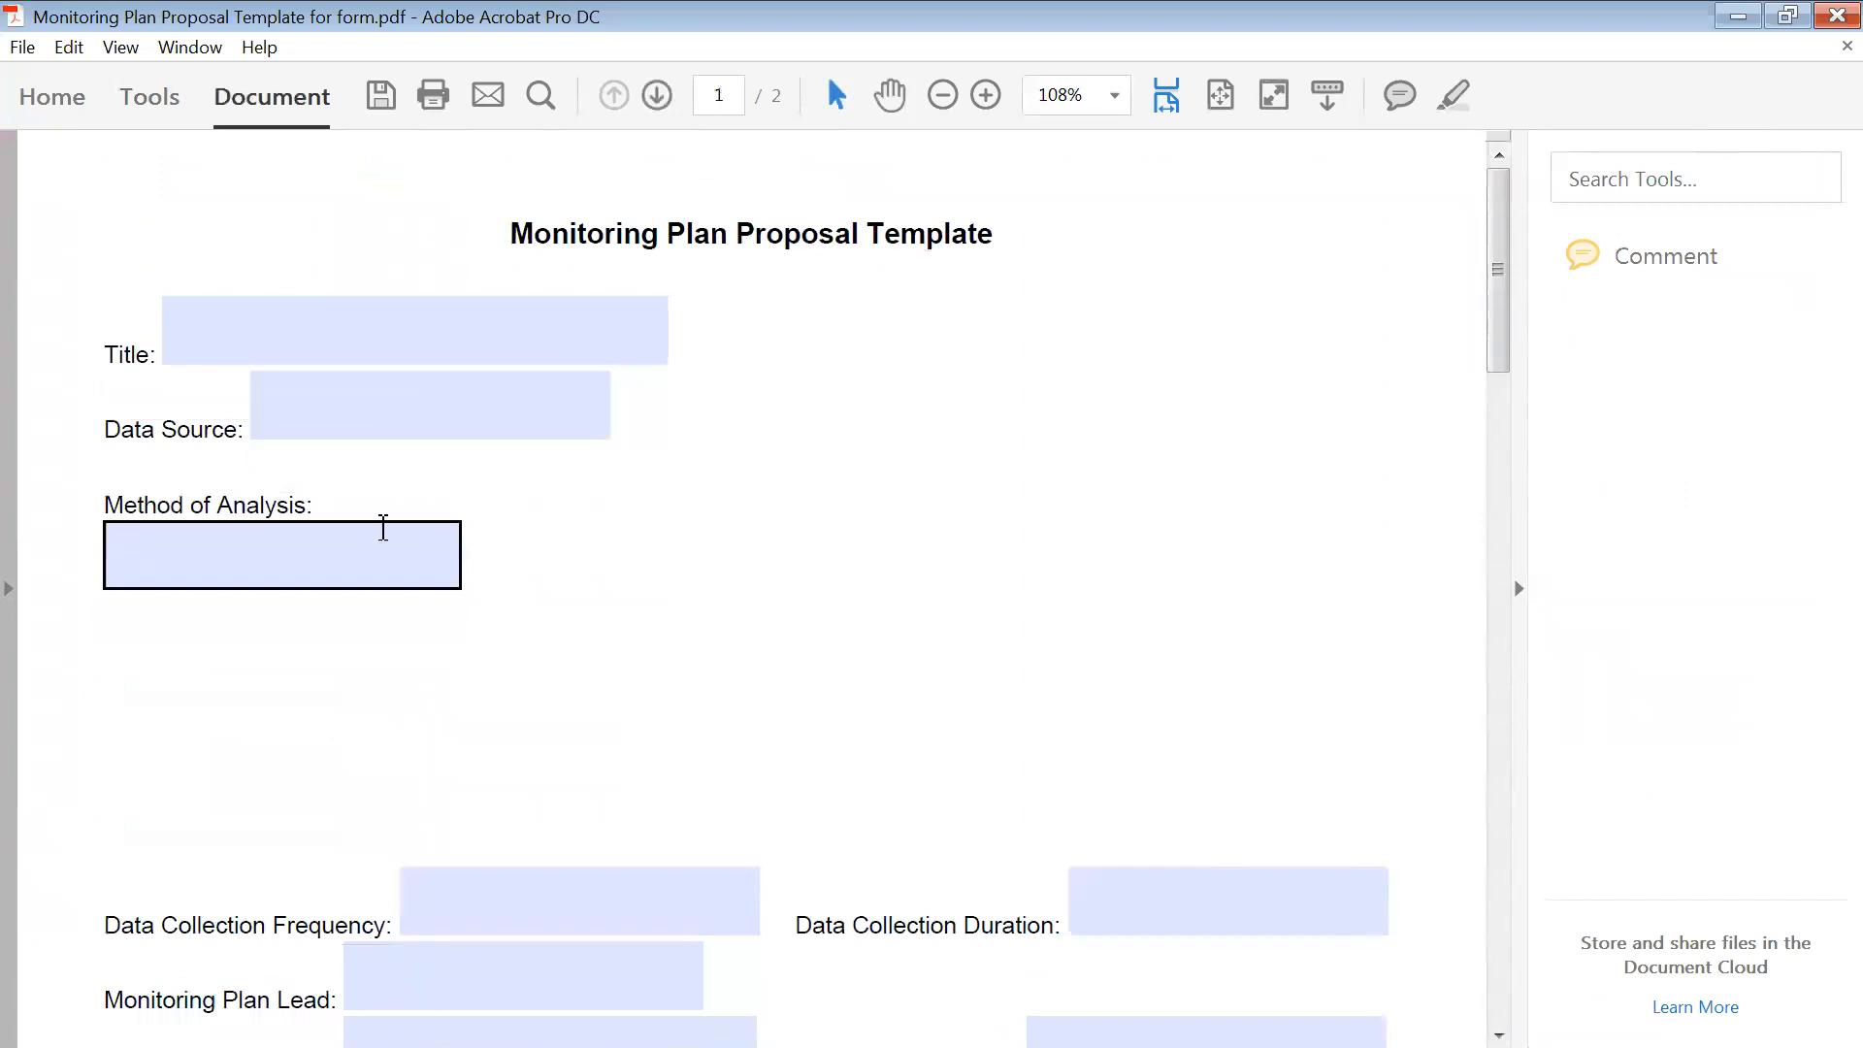
scroll(690, 694, down, 5)
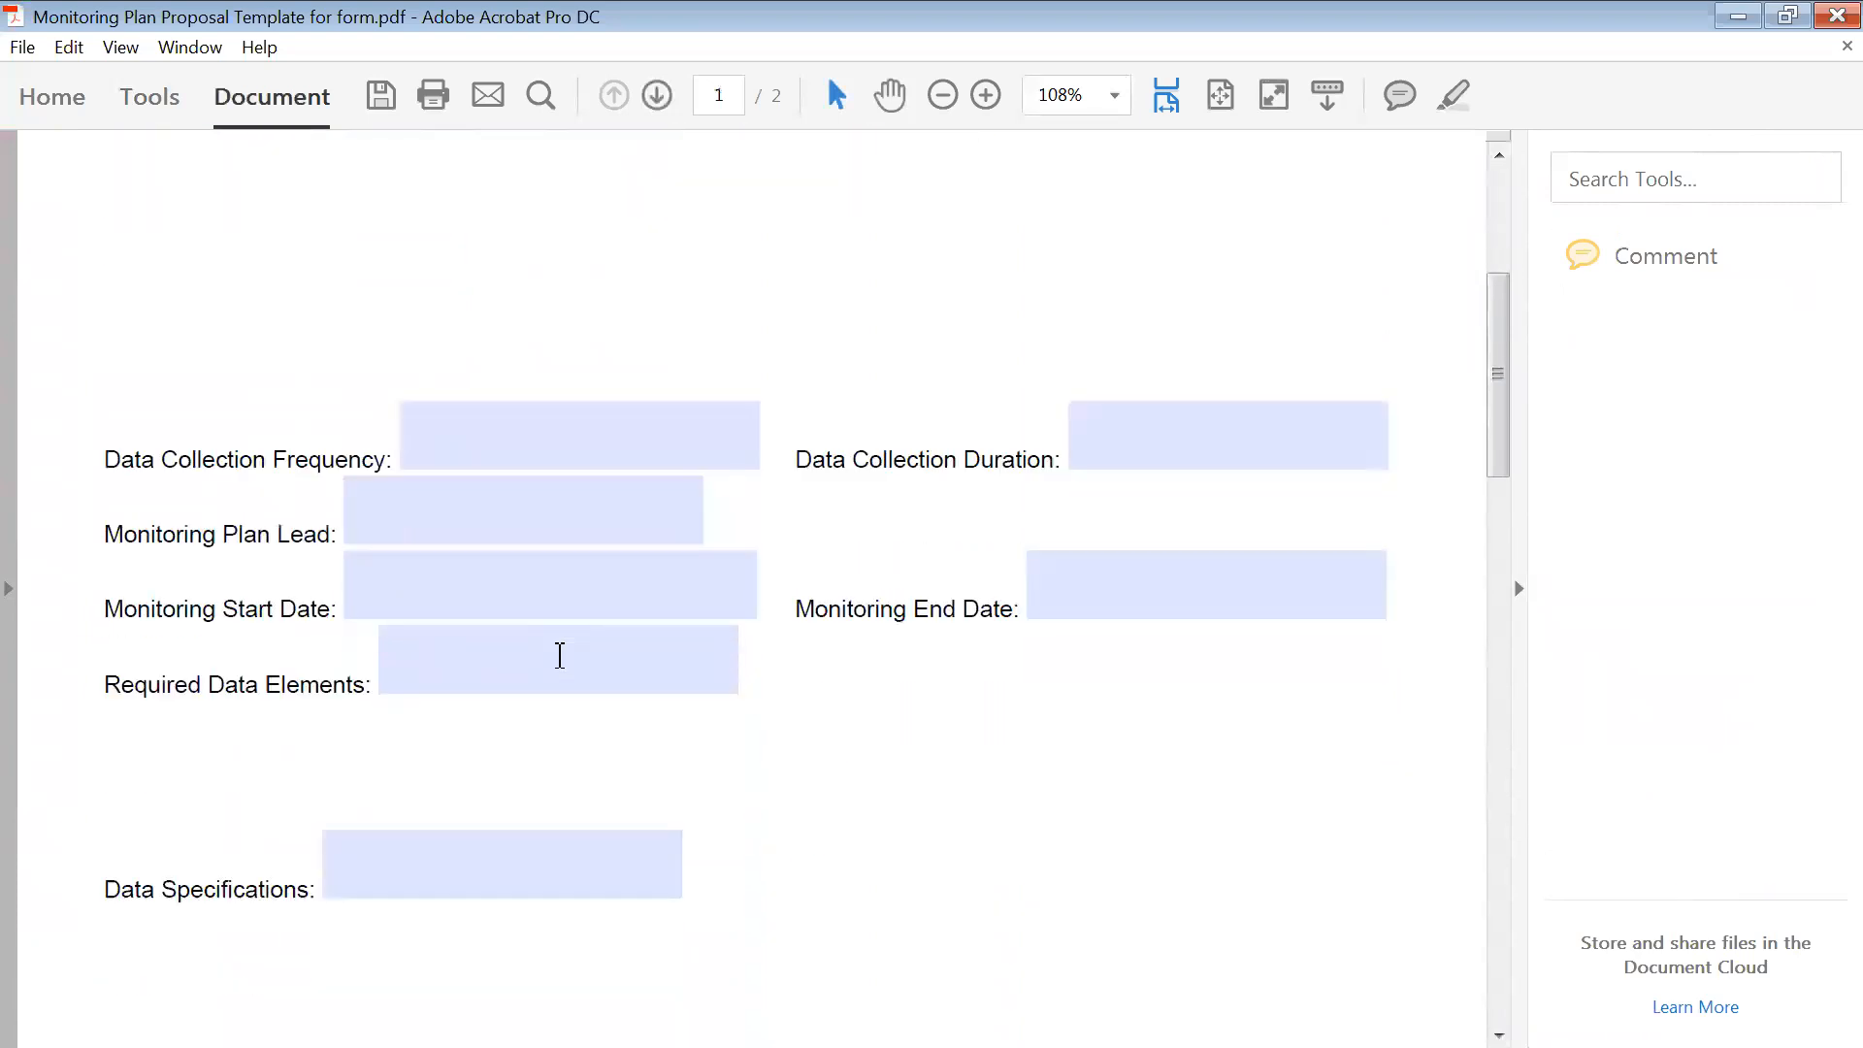
scroll(560, 655, down, 7)
scroll(553, 686, up, 6)
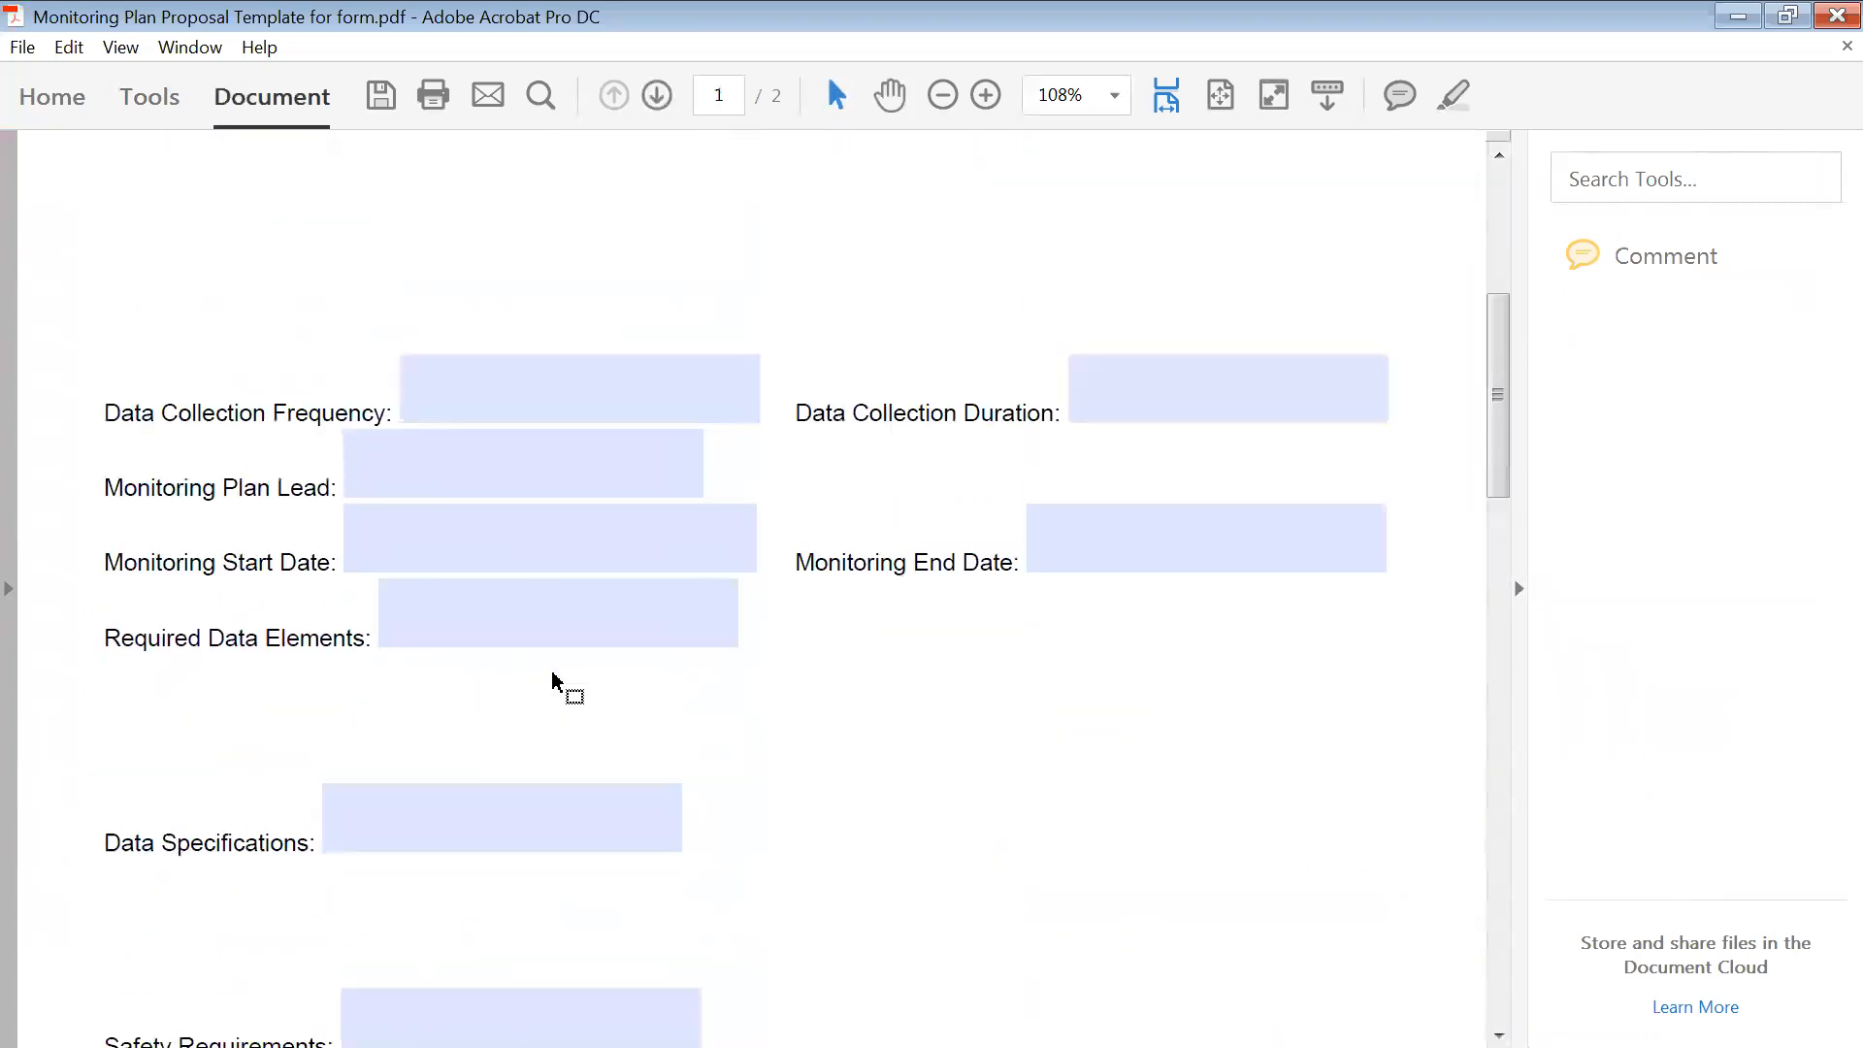
- Return to the start of the document and open the form in Prepare Form mode with no field selected
scroll(553, 679, up, 4)
scroll(553, 679, up, 1)
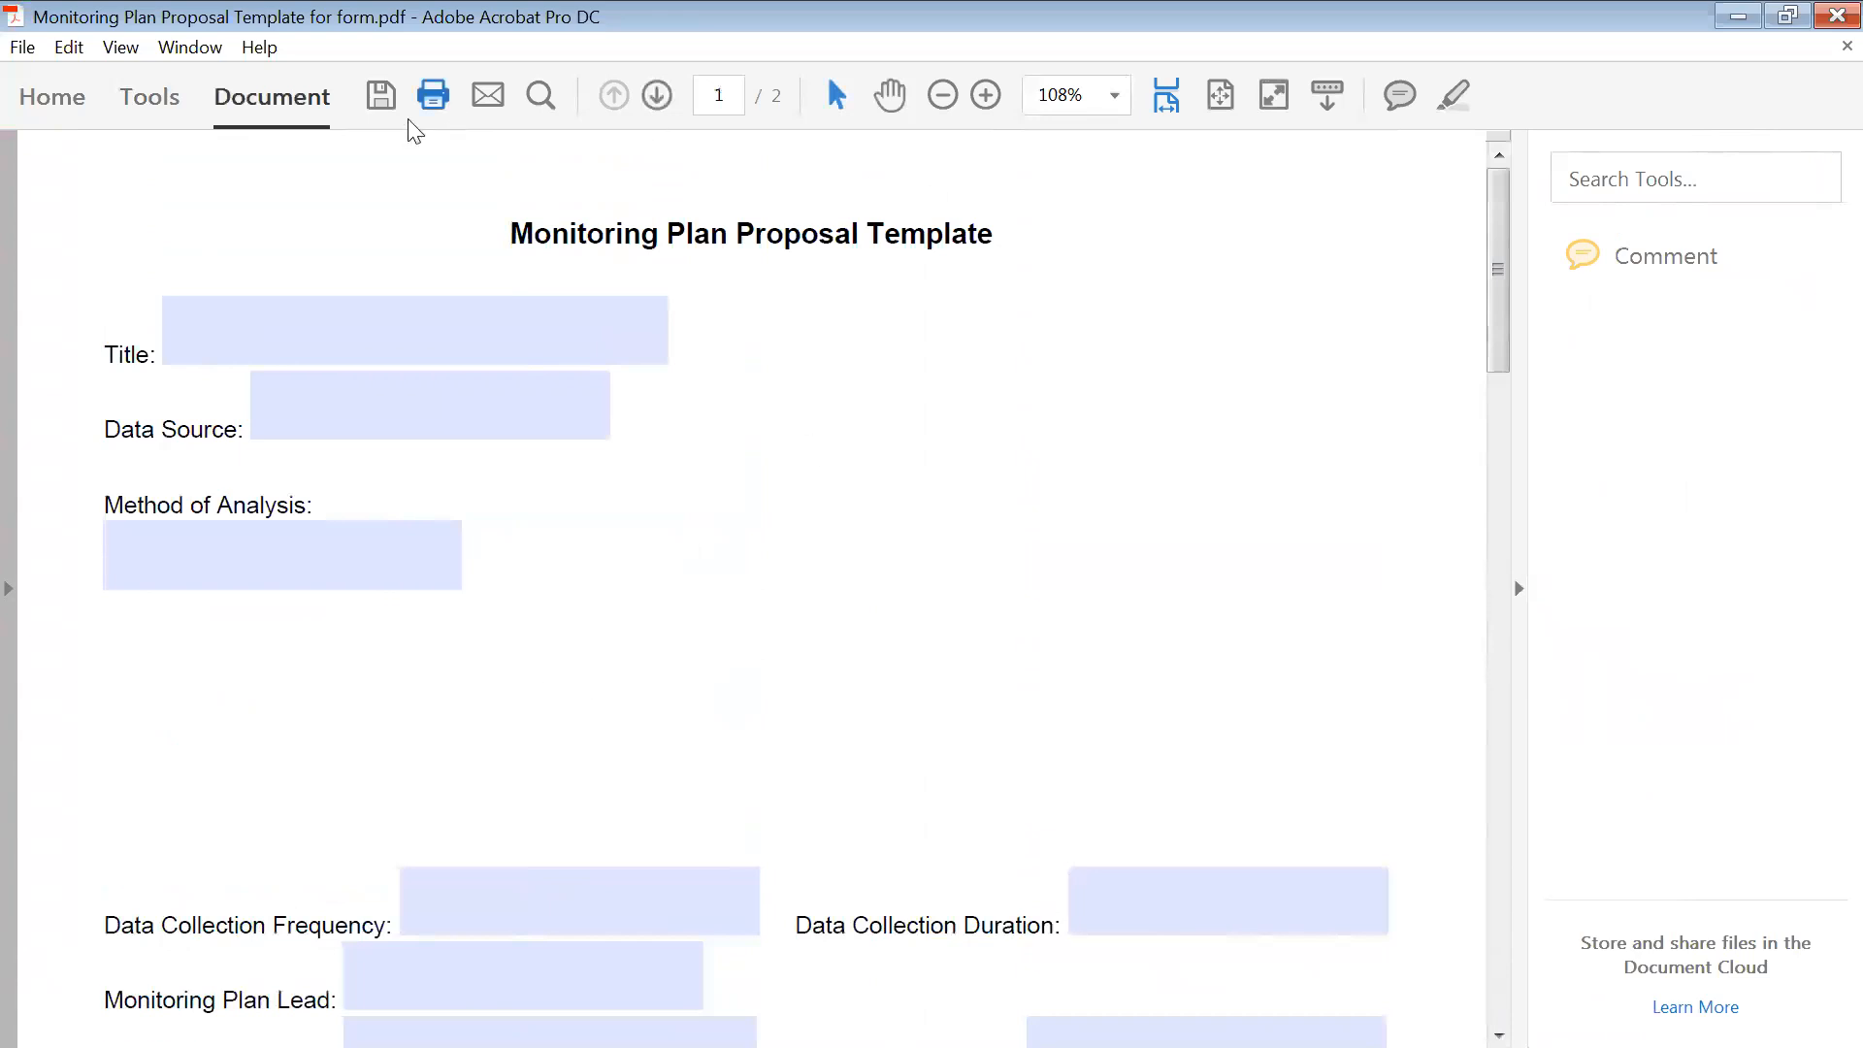
click(155, 101)
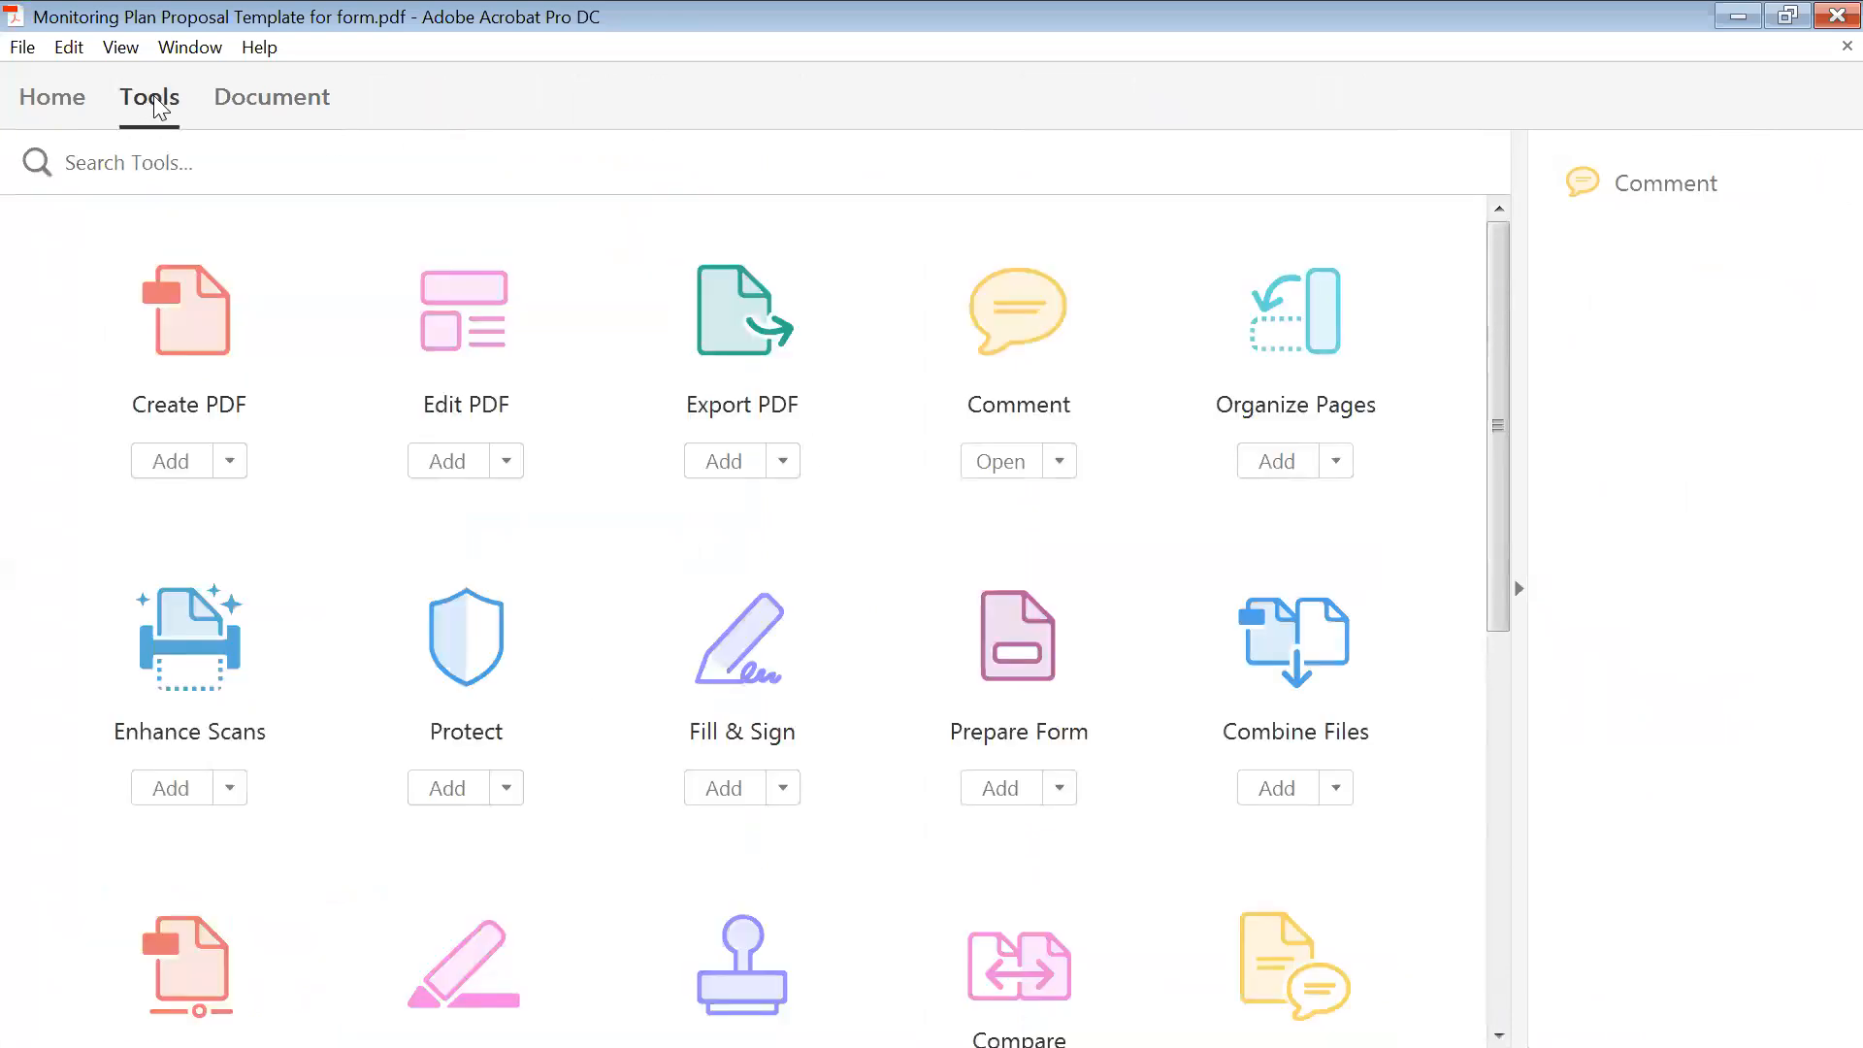
click(1024, 629)
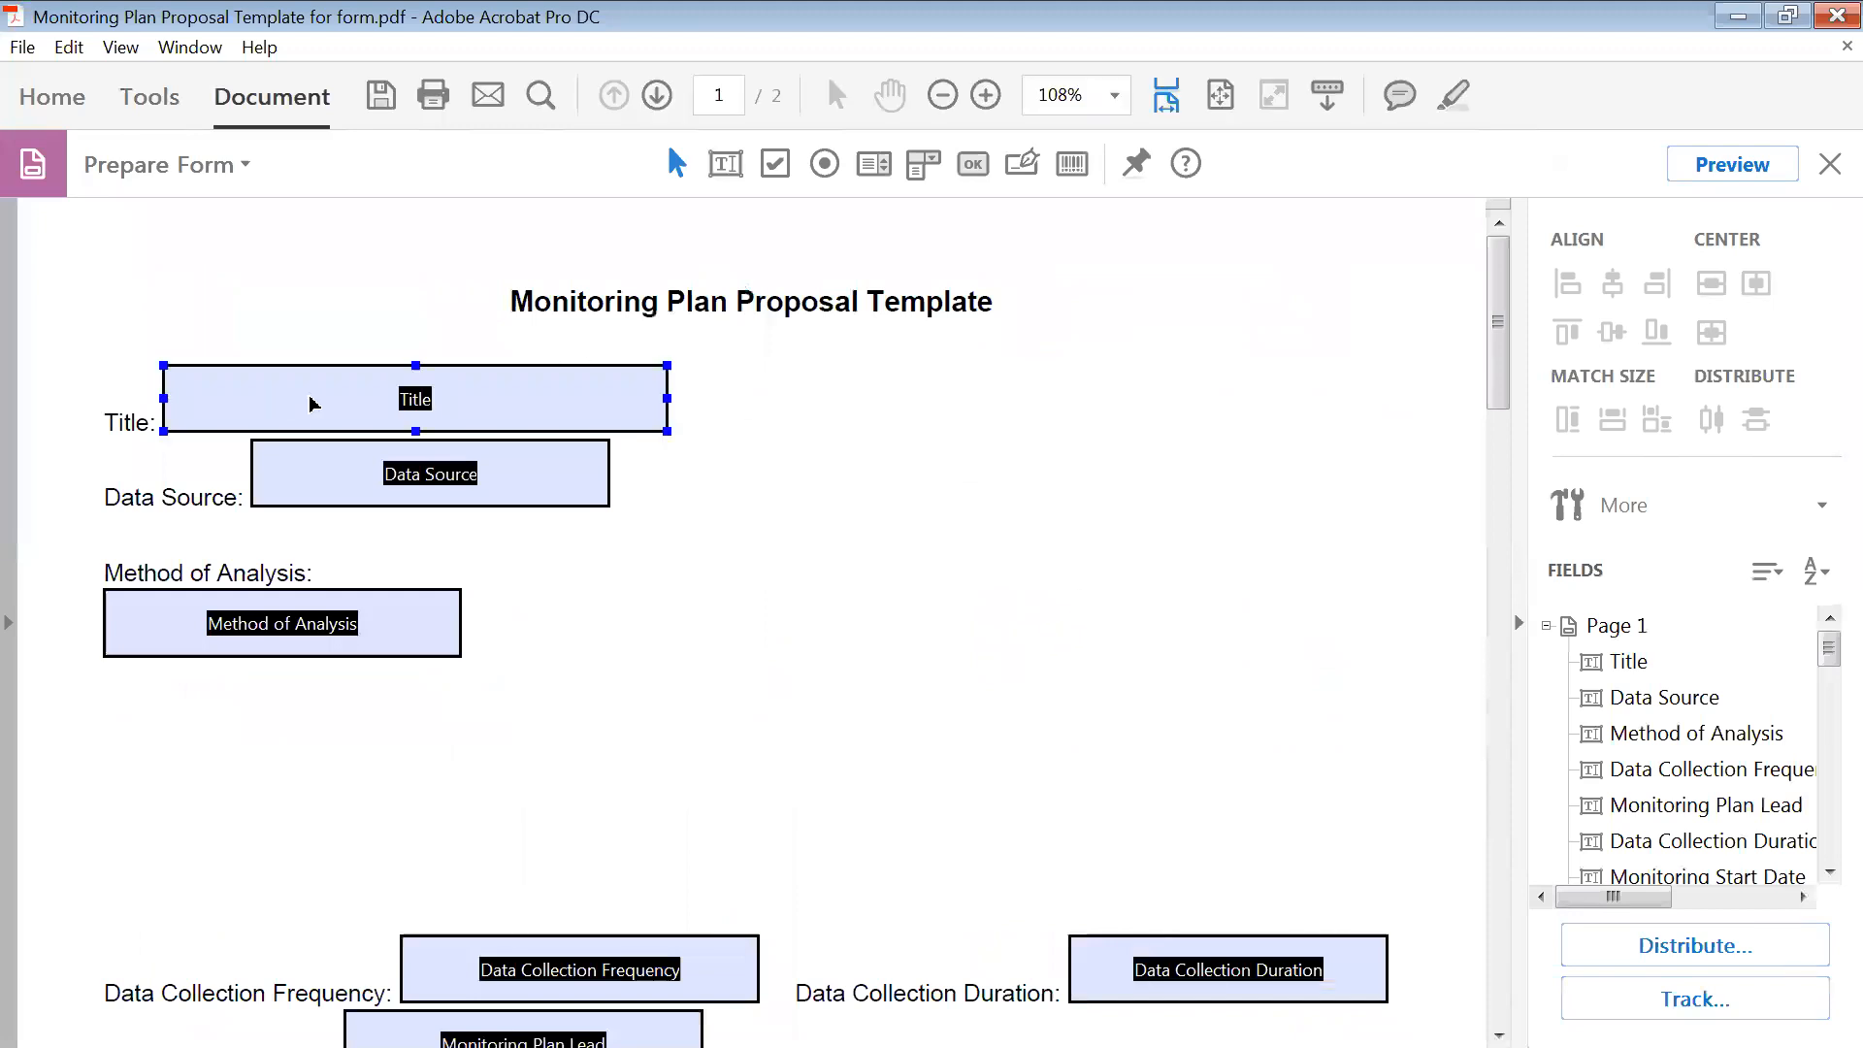
click(664, 380)
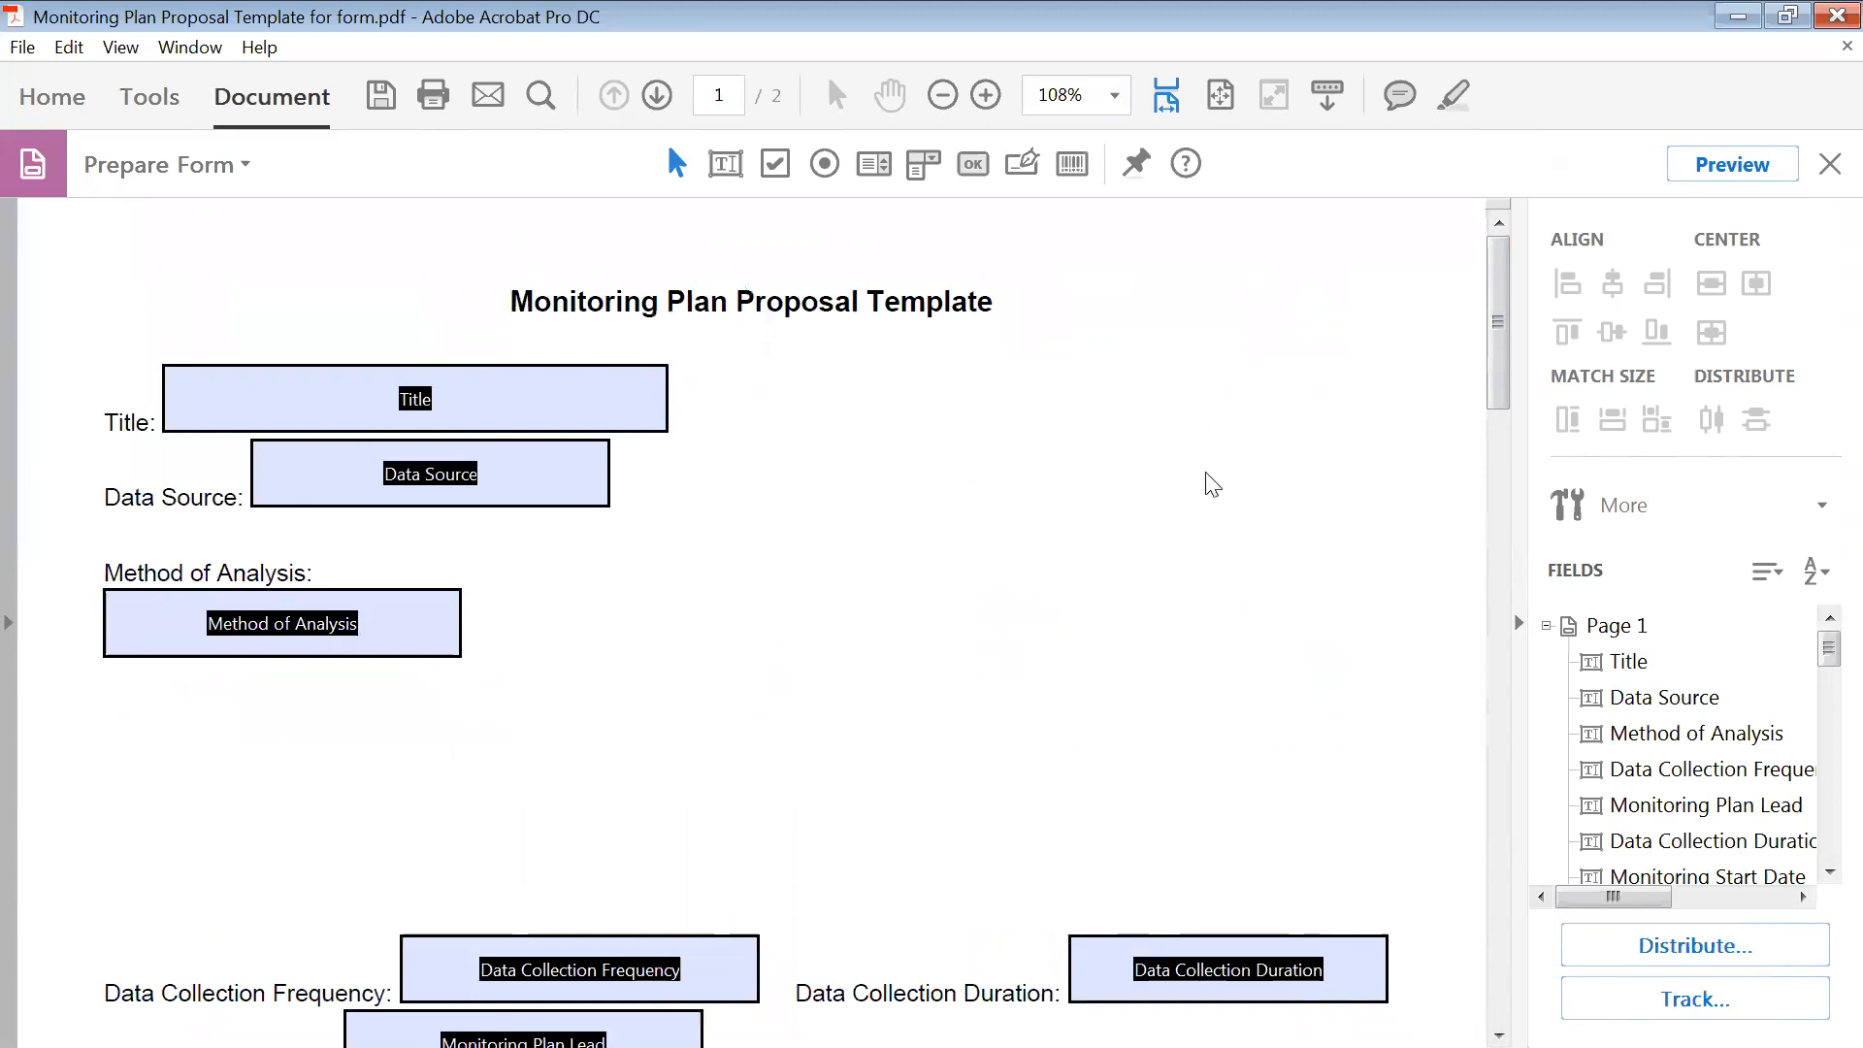
- Turn on the rulers and the guides for the form page
click(121, 46)
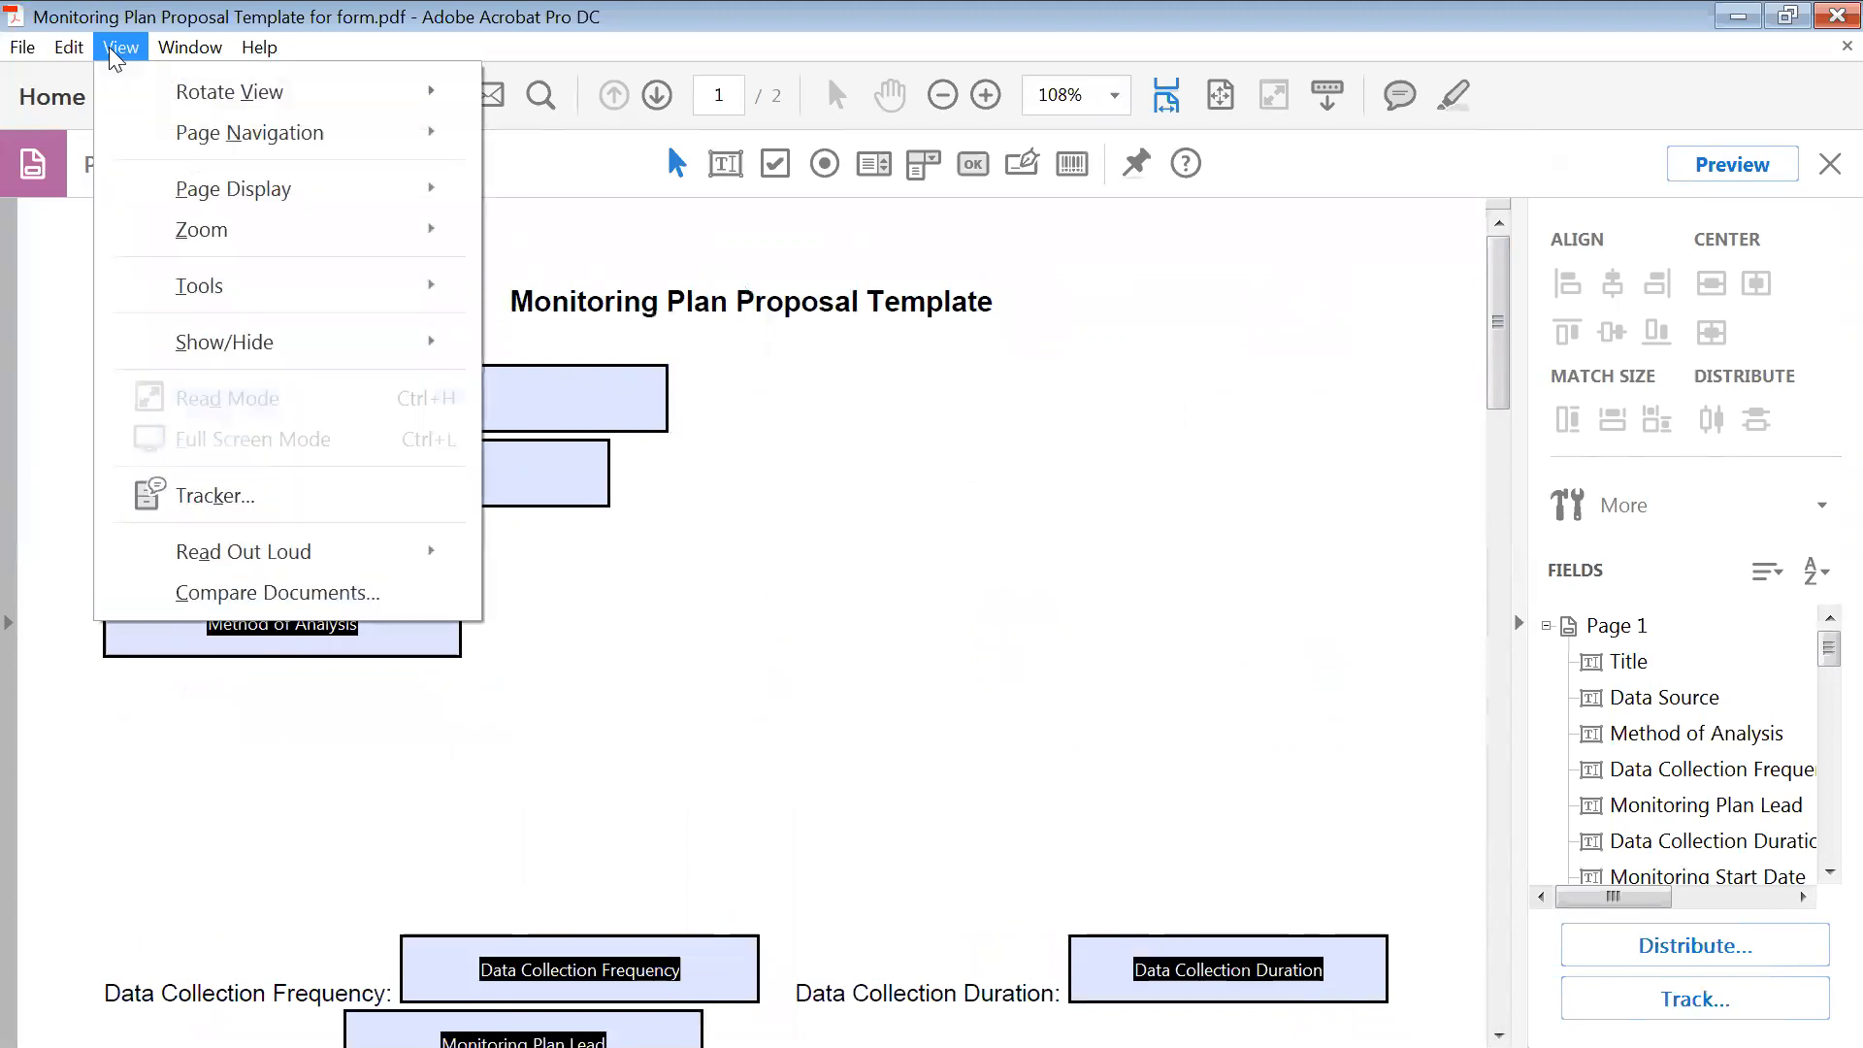
mouse_move(194, 342)
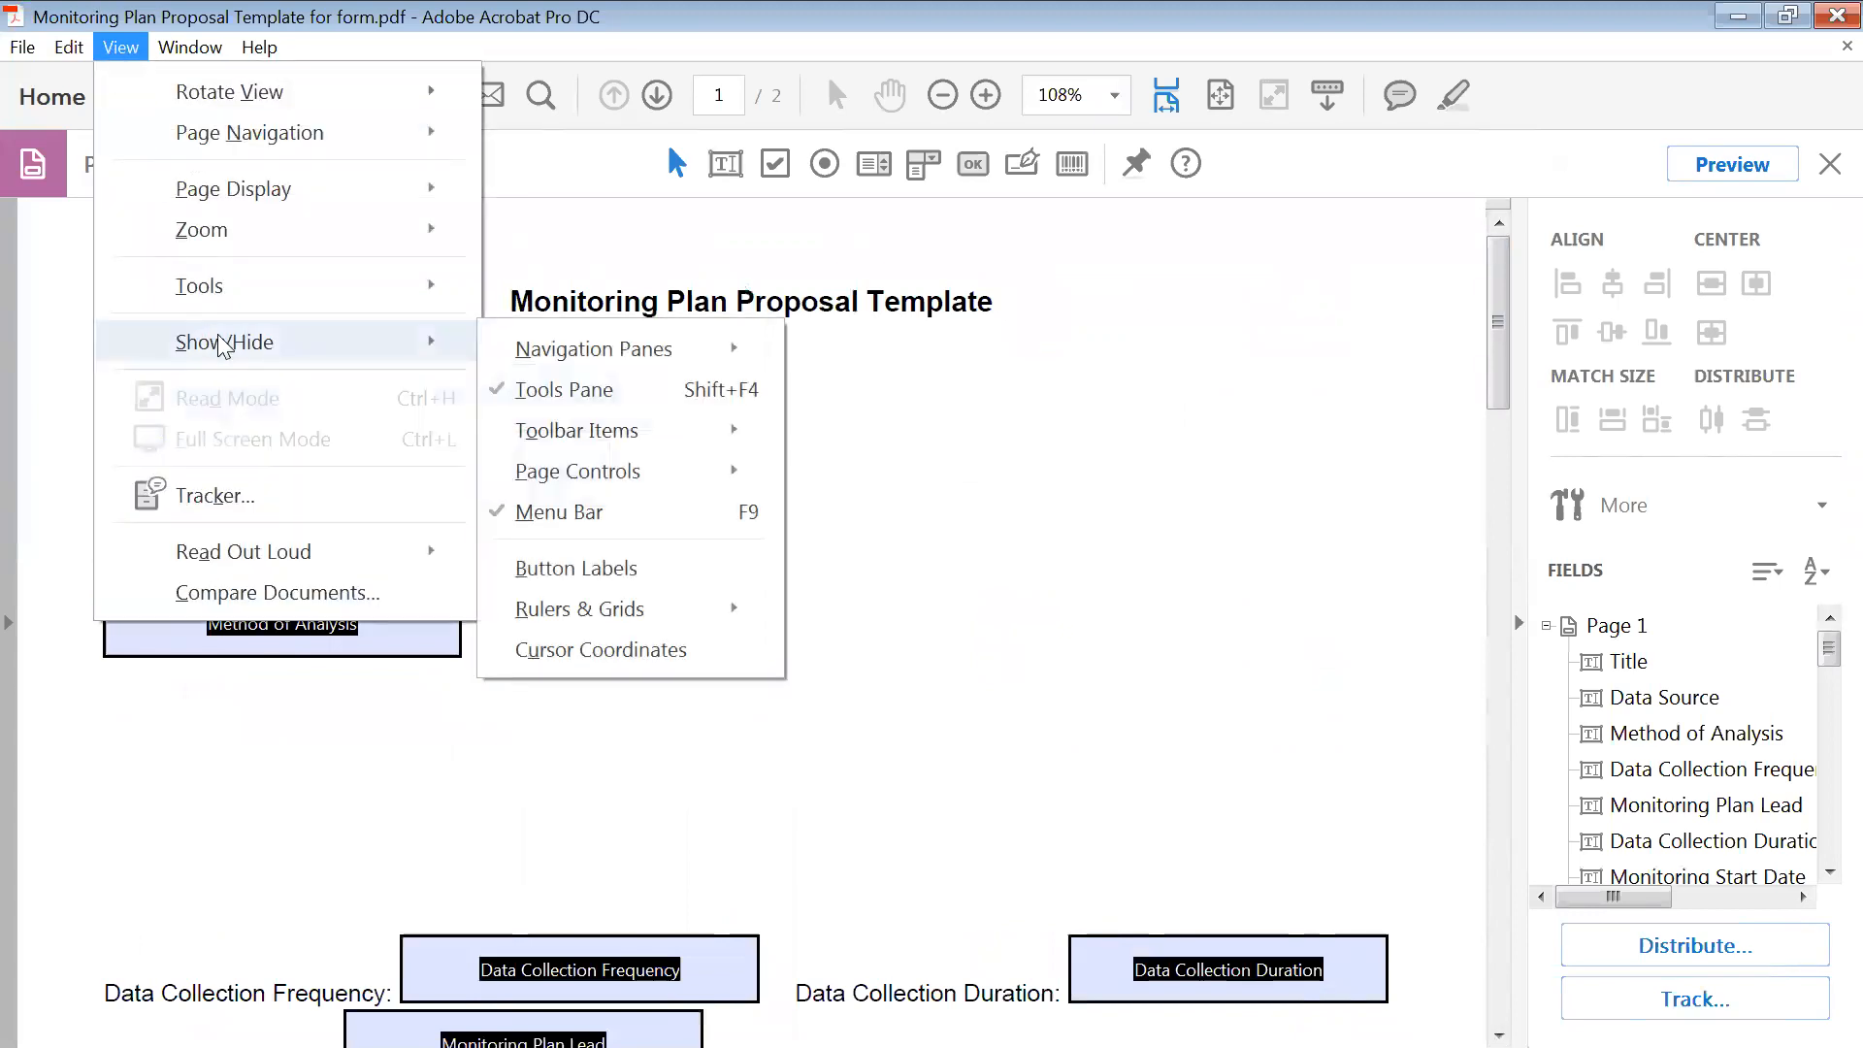
mouse_move(625, 612)
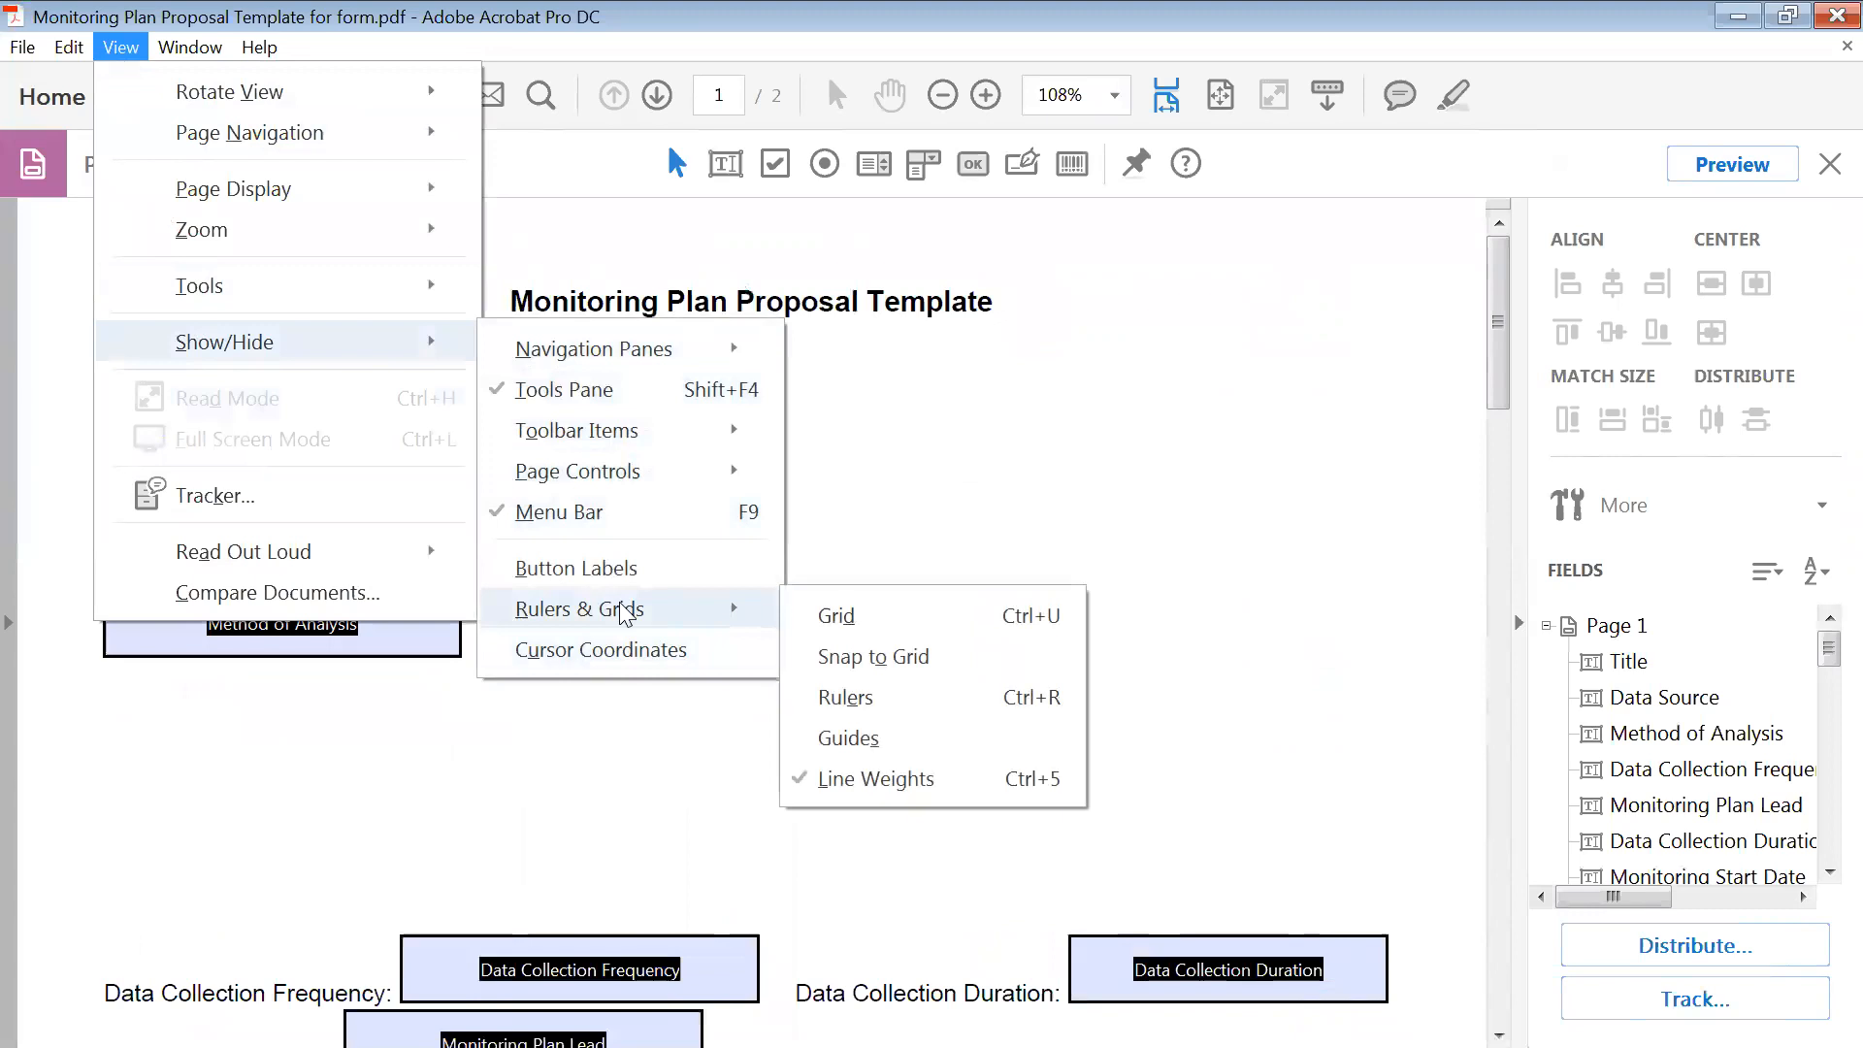
click(864, 701)
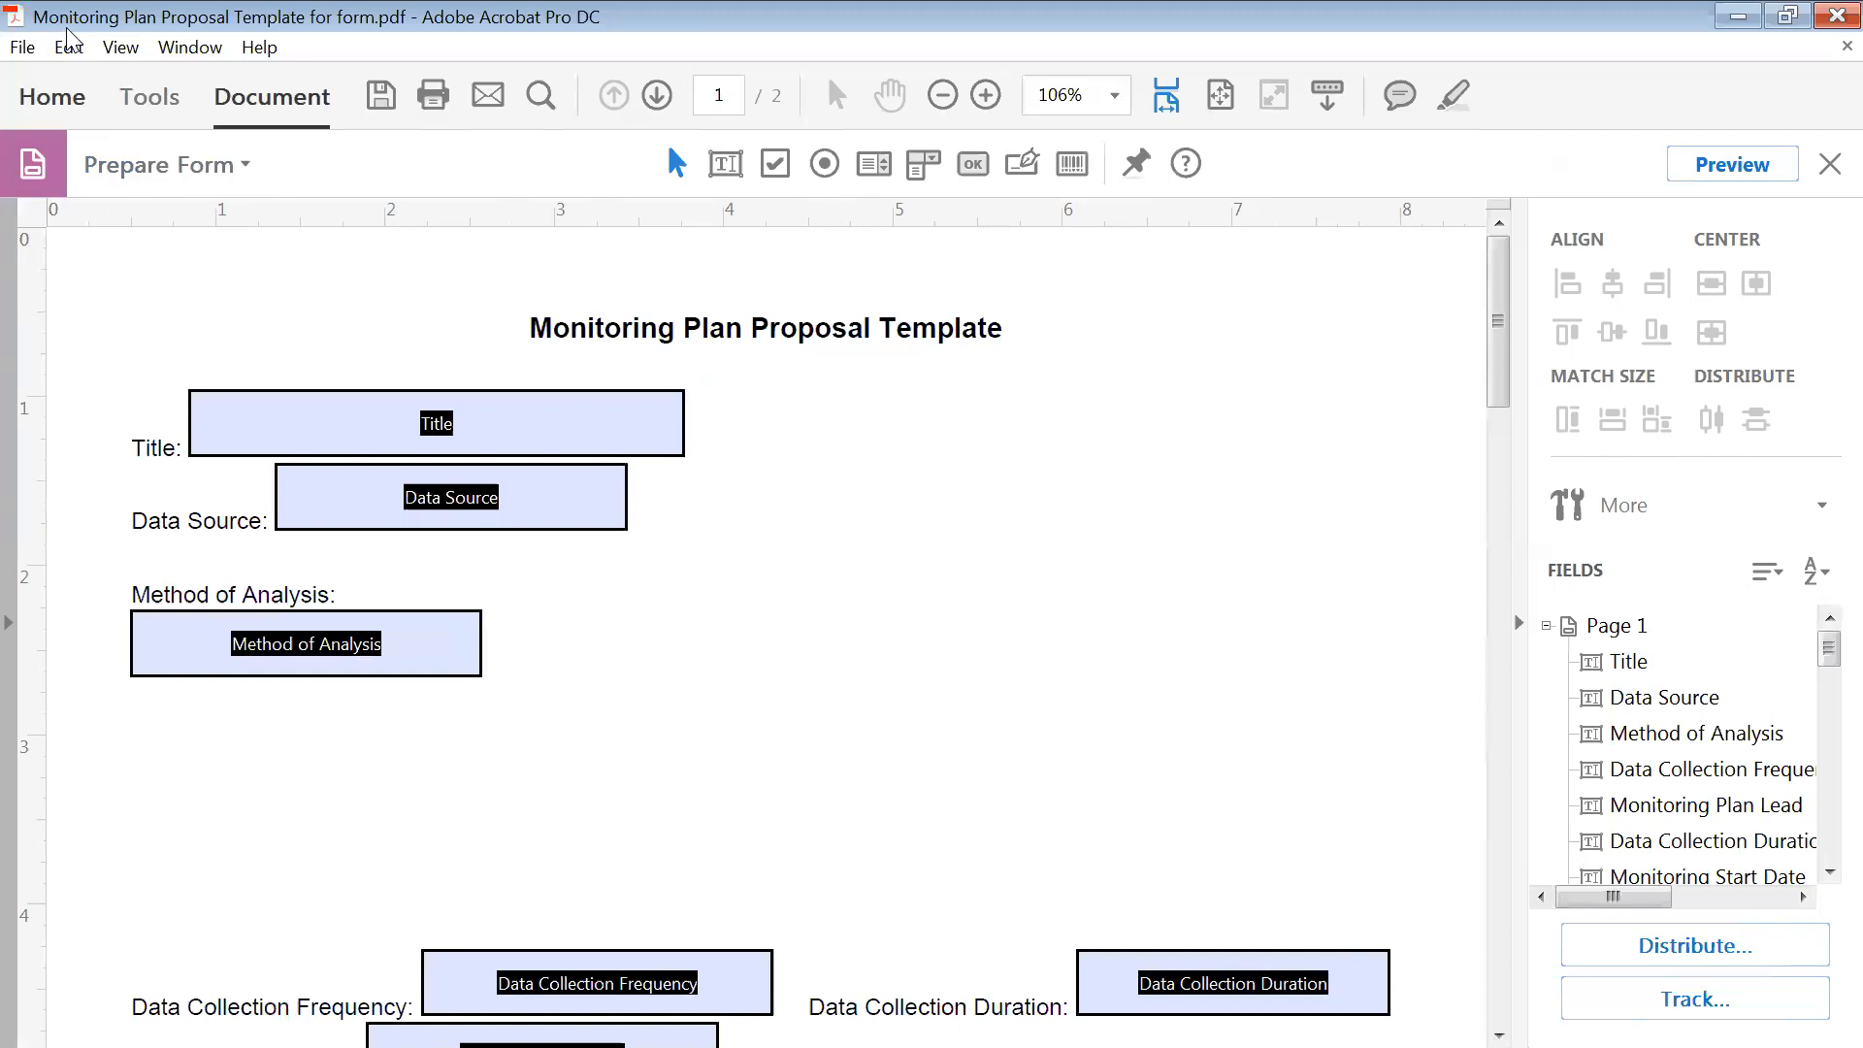
click(119, 47)
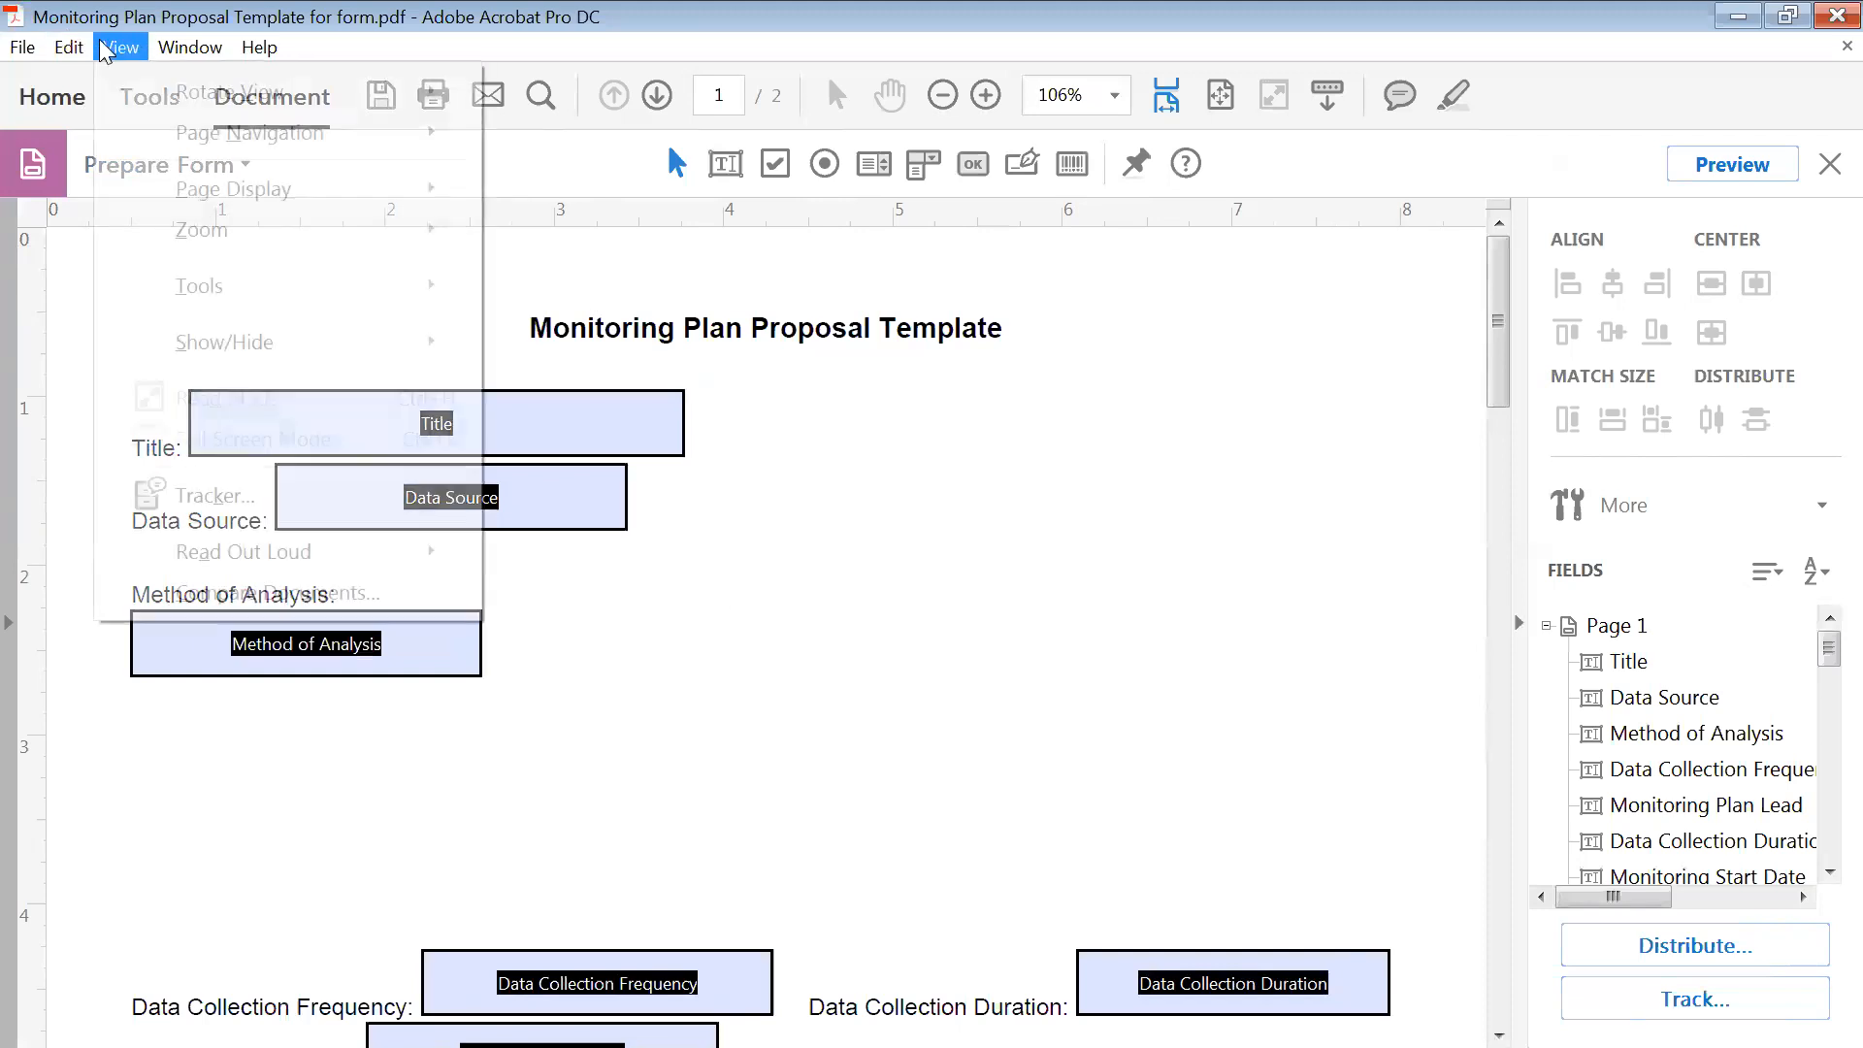
mouse_move(225, 339)
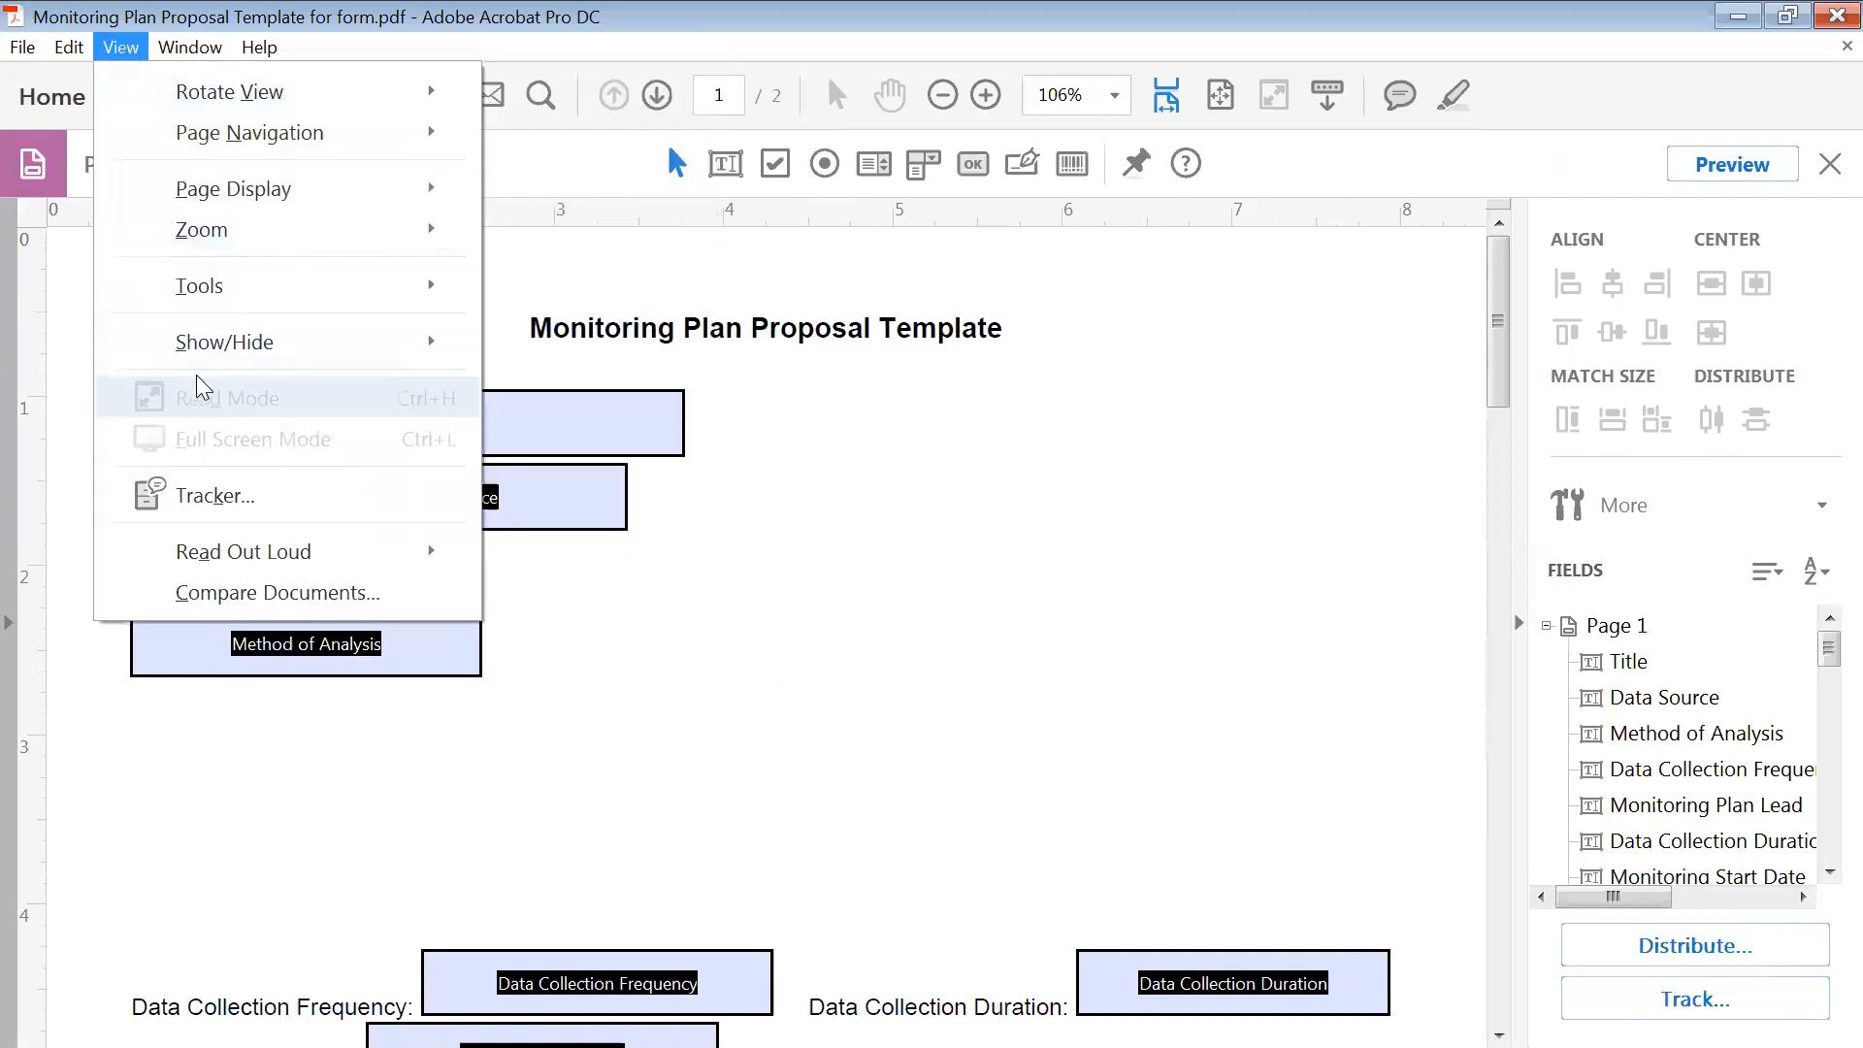
mouse_move(291, 341)
mouse_move(610, 609)
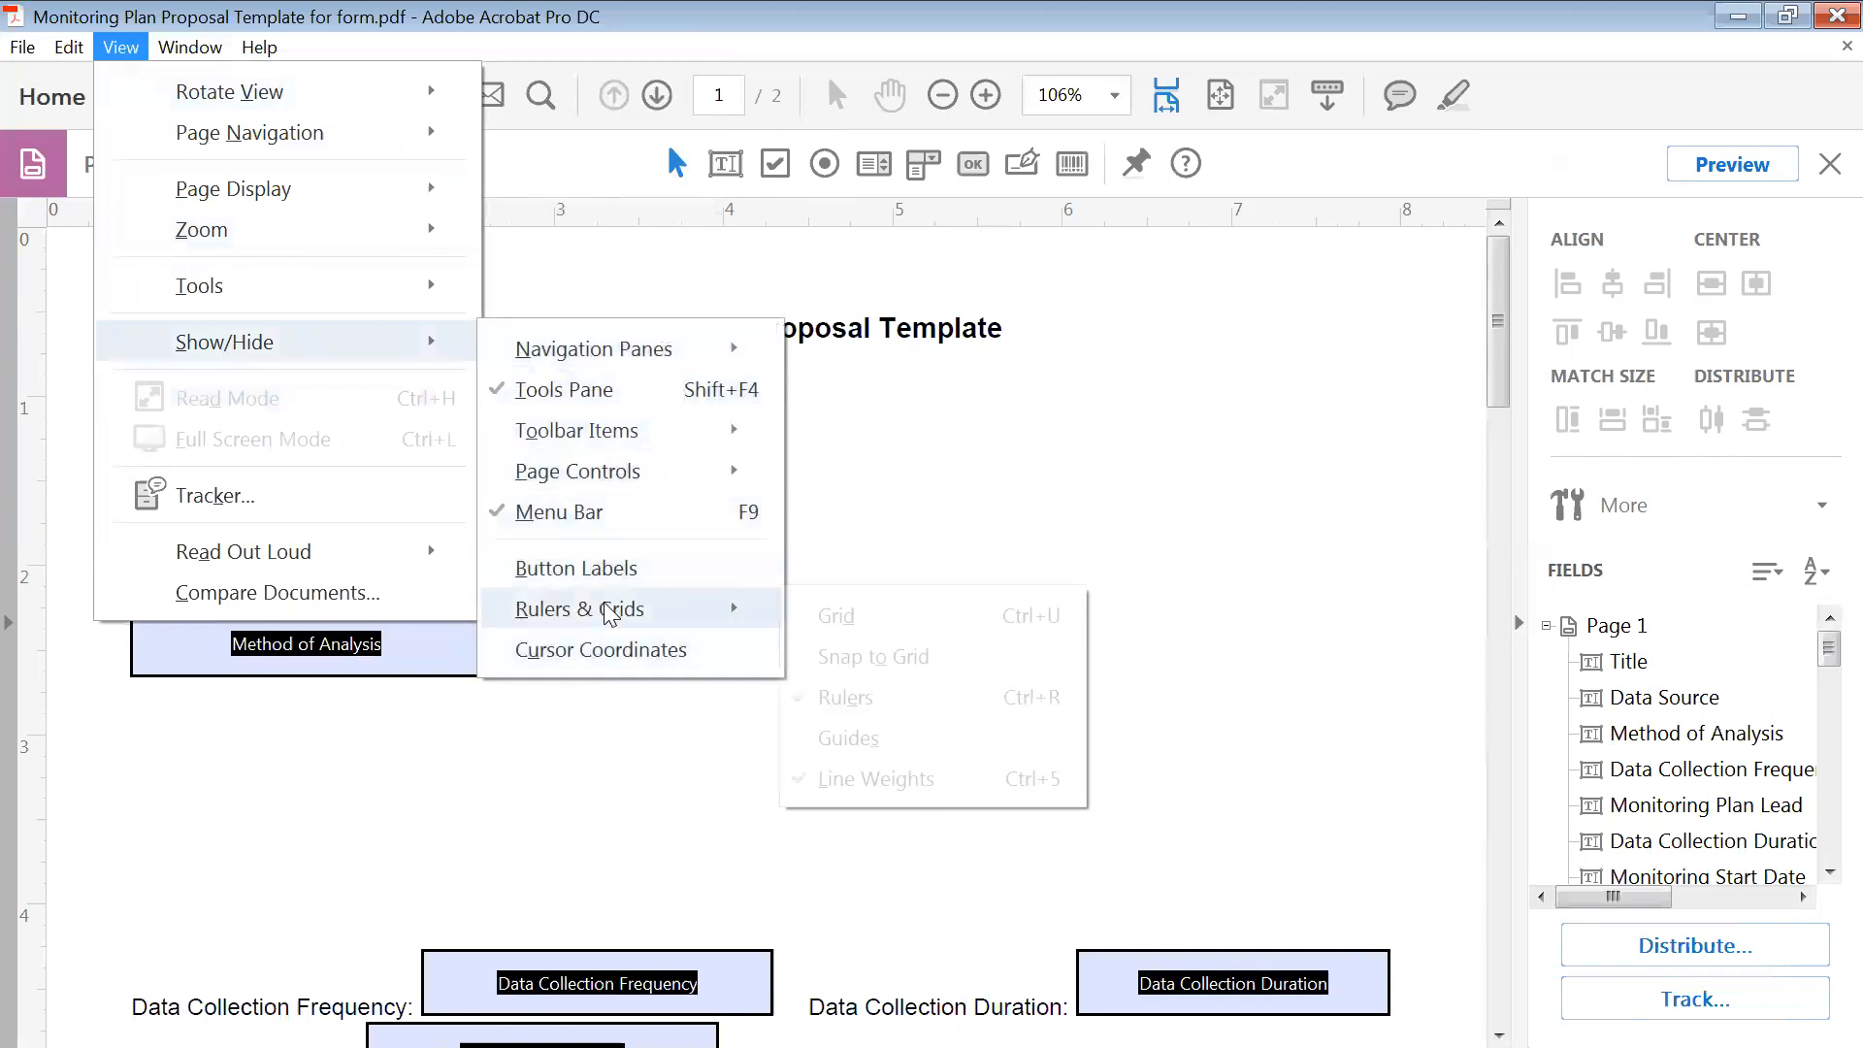
click(801, 743)
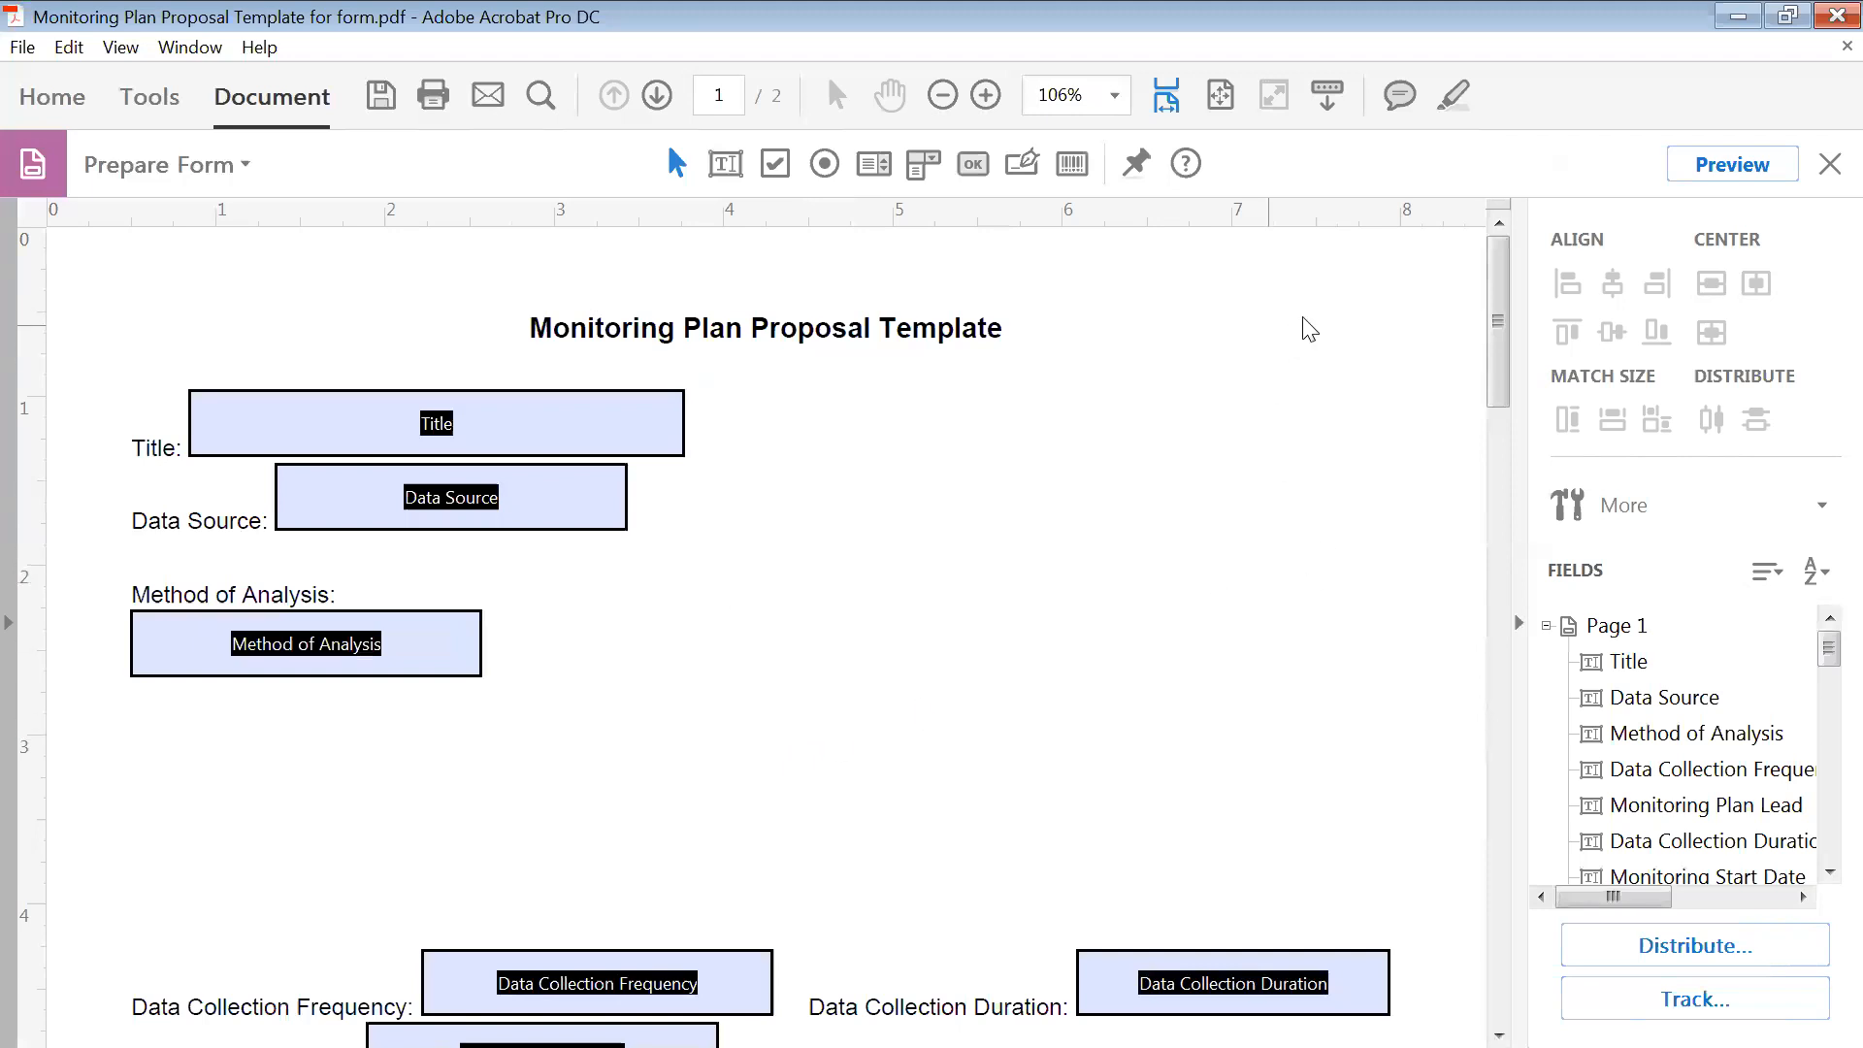
- Place vertical guides at about 0.5, 4.25 and 8 in, plus a horizontal guide just beneath the Method of Analysis label
double_click(1404, 218)
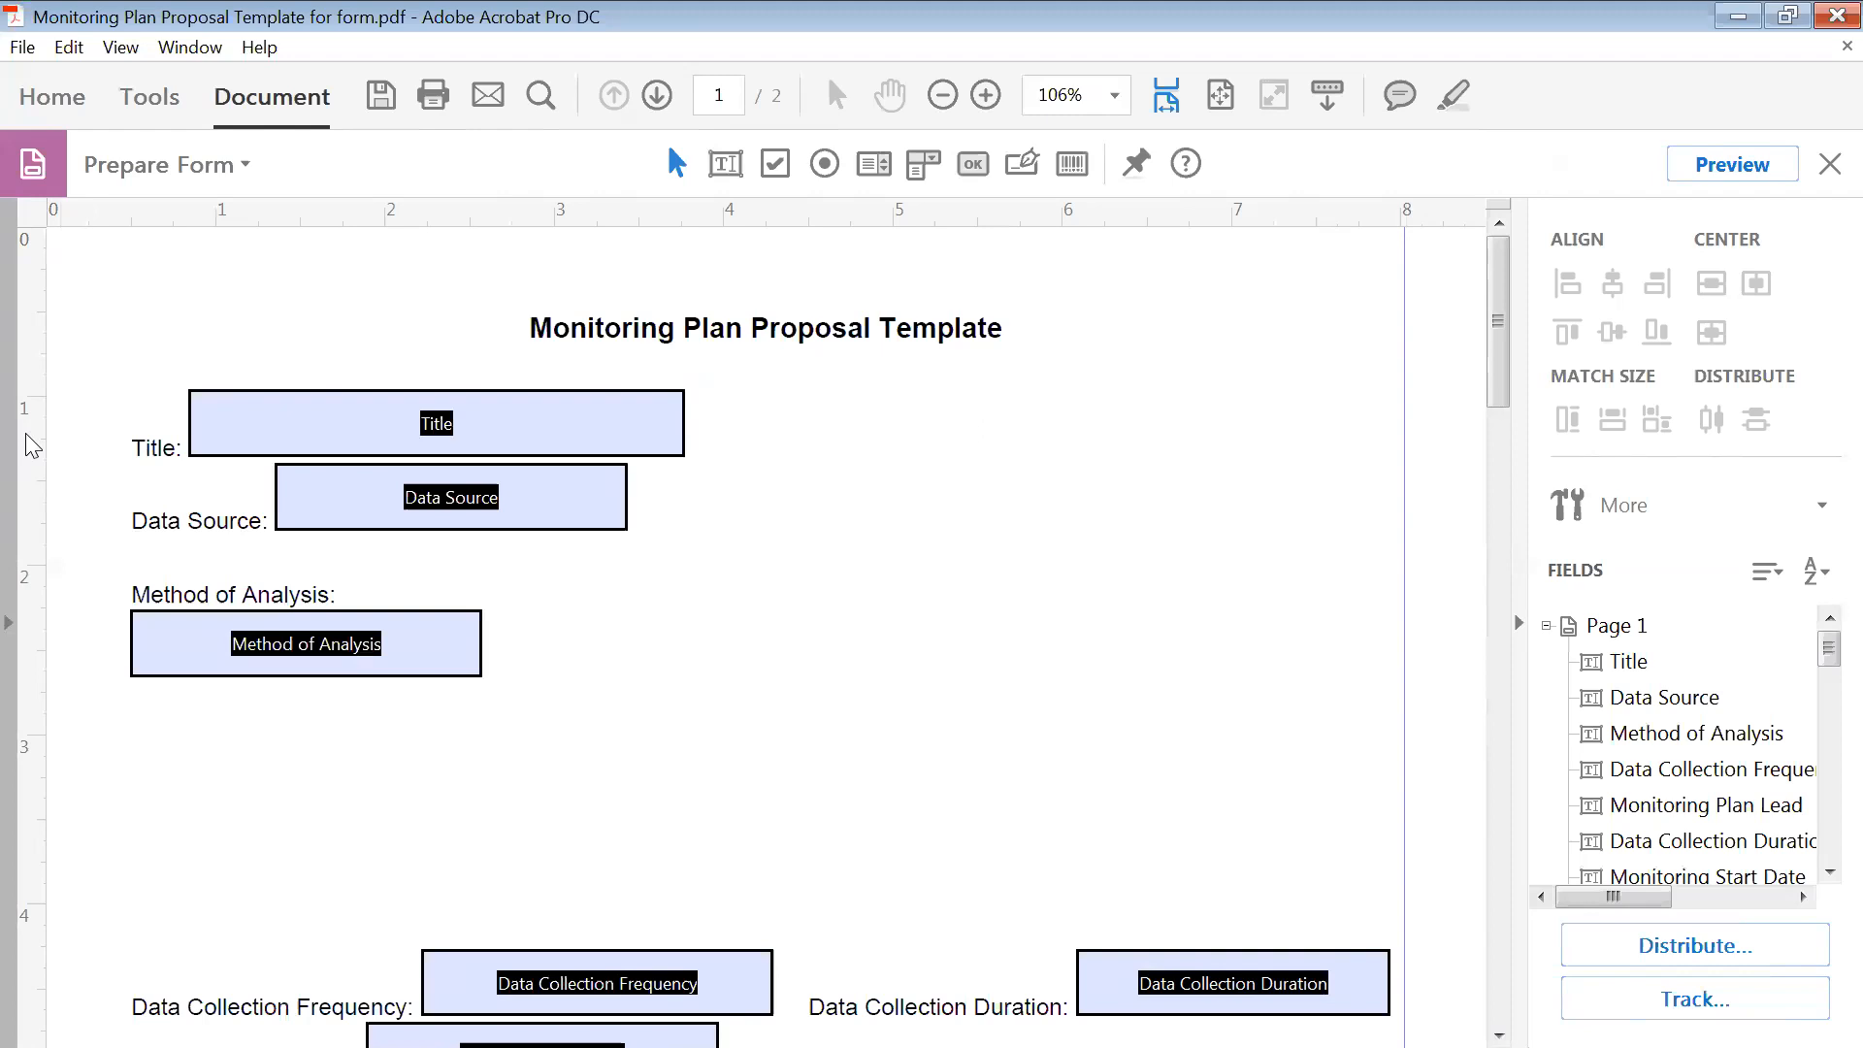
drag(39, 443, 133, 439)
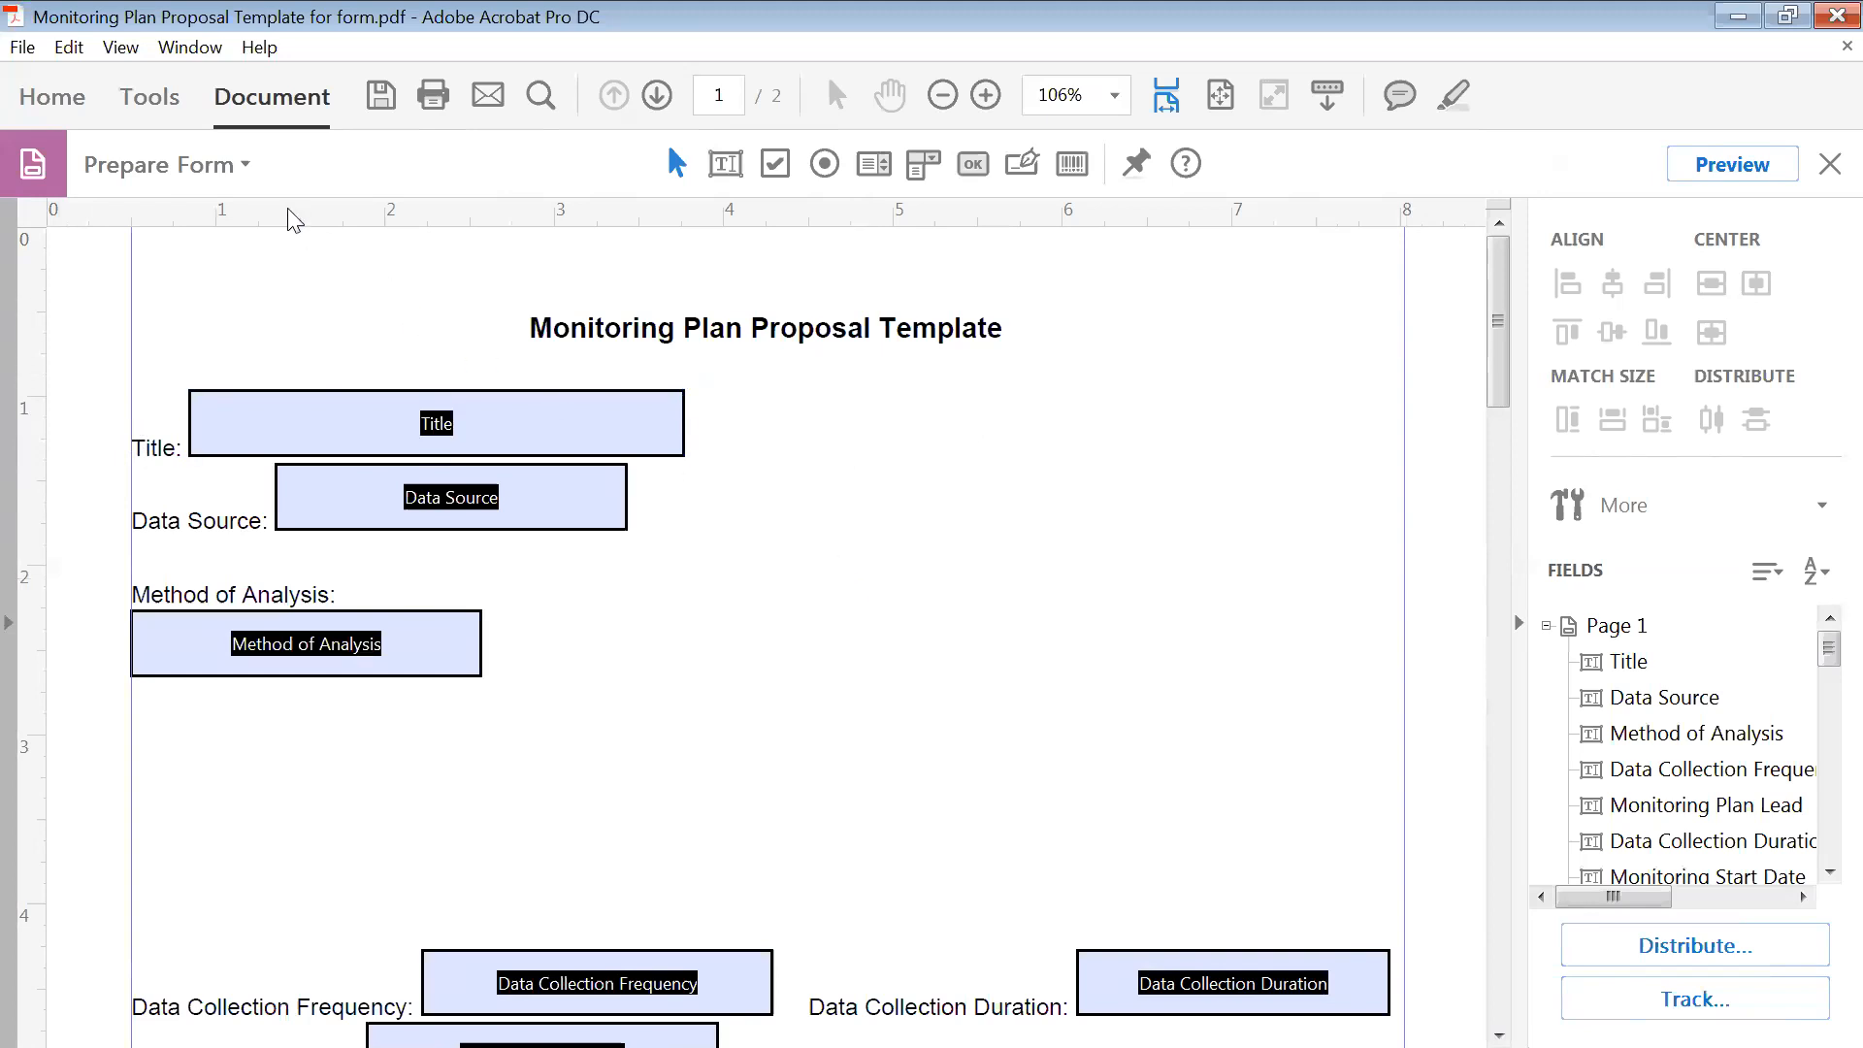
drag(289, 210, 296, 604)
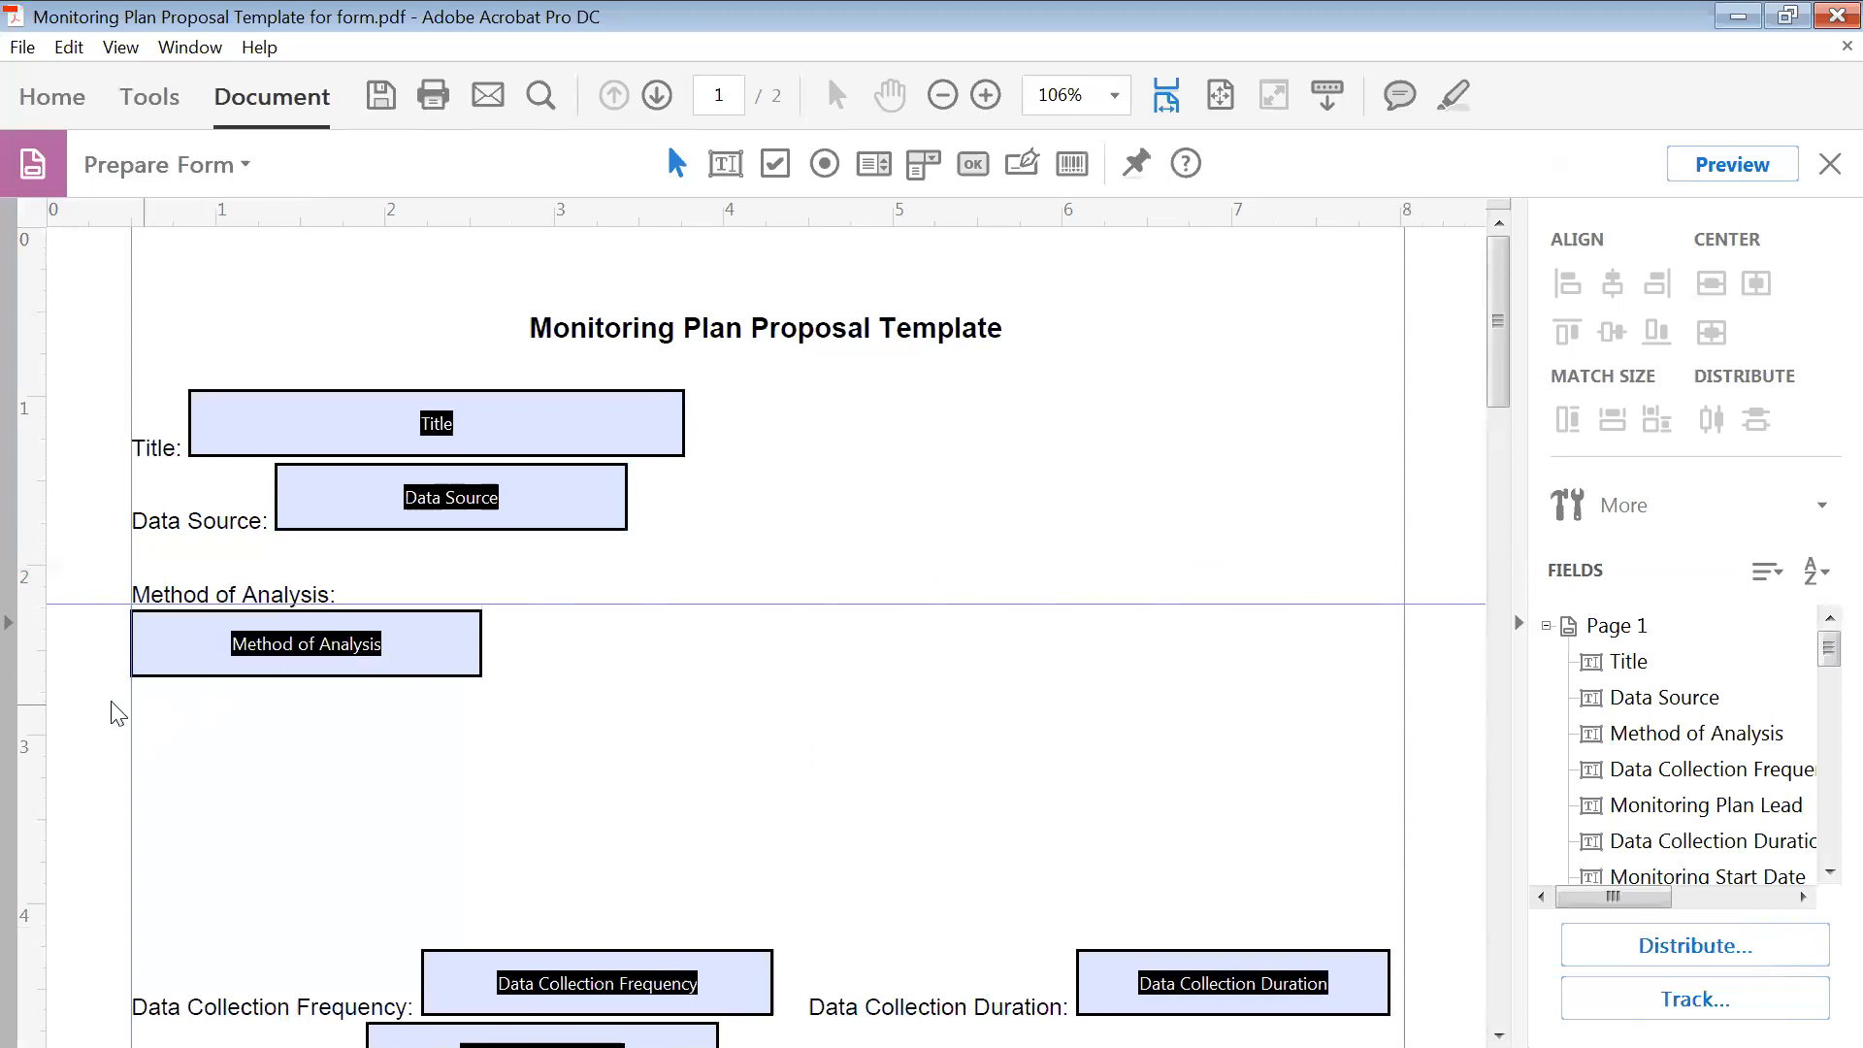
double_click(771, 219)
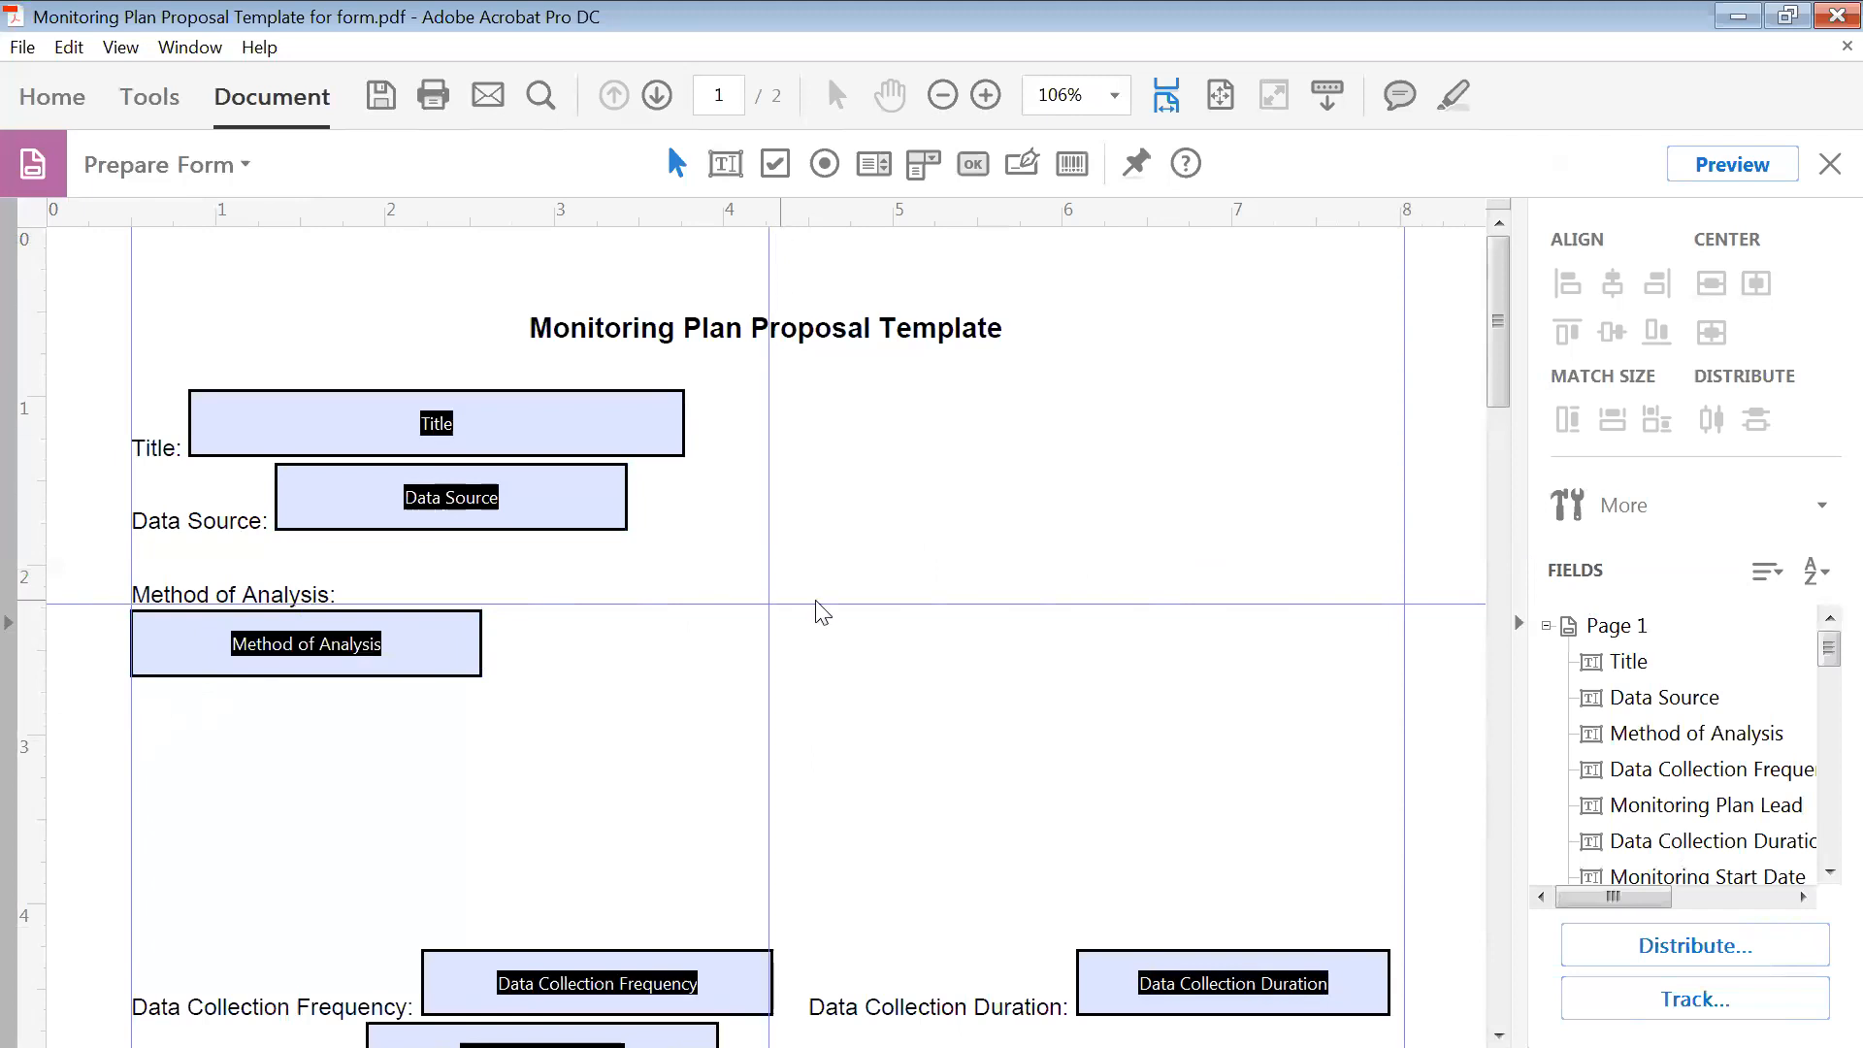
scroll(821, 612, down, 3)
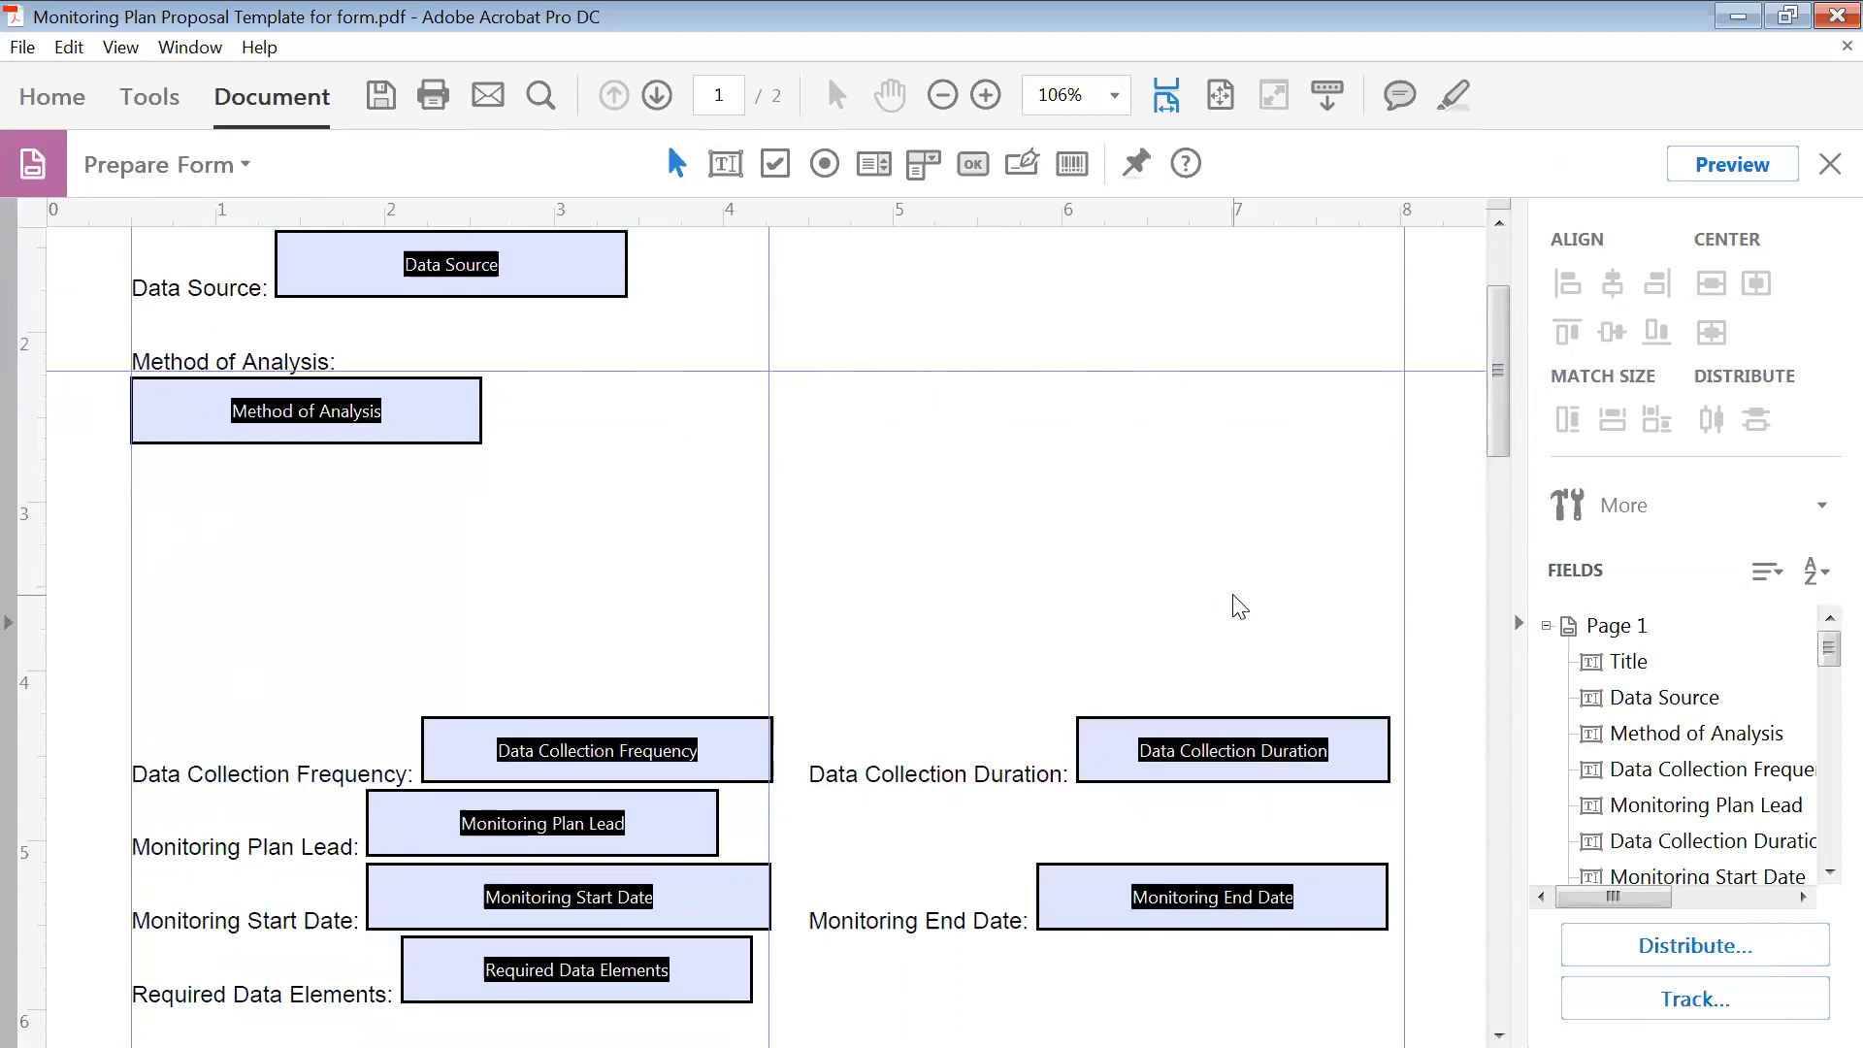
- Try stretching the Title field freehand to the 8-inch guide, and undo the resize
scroll(1205, 454, up, 3)
click(679, 420)
drag(684, 455, 1398, 434)
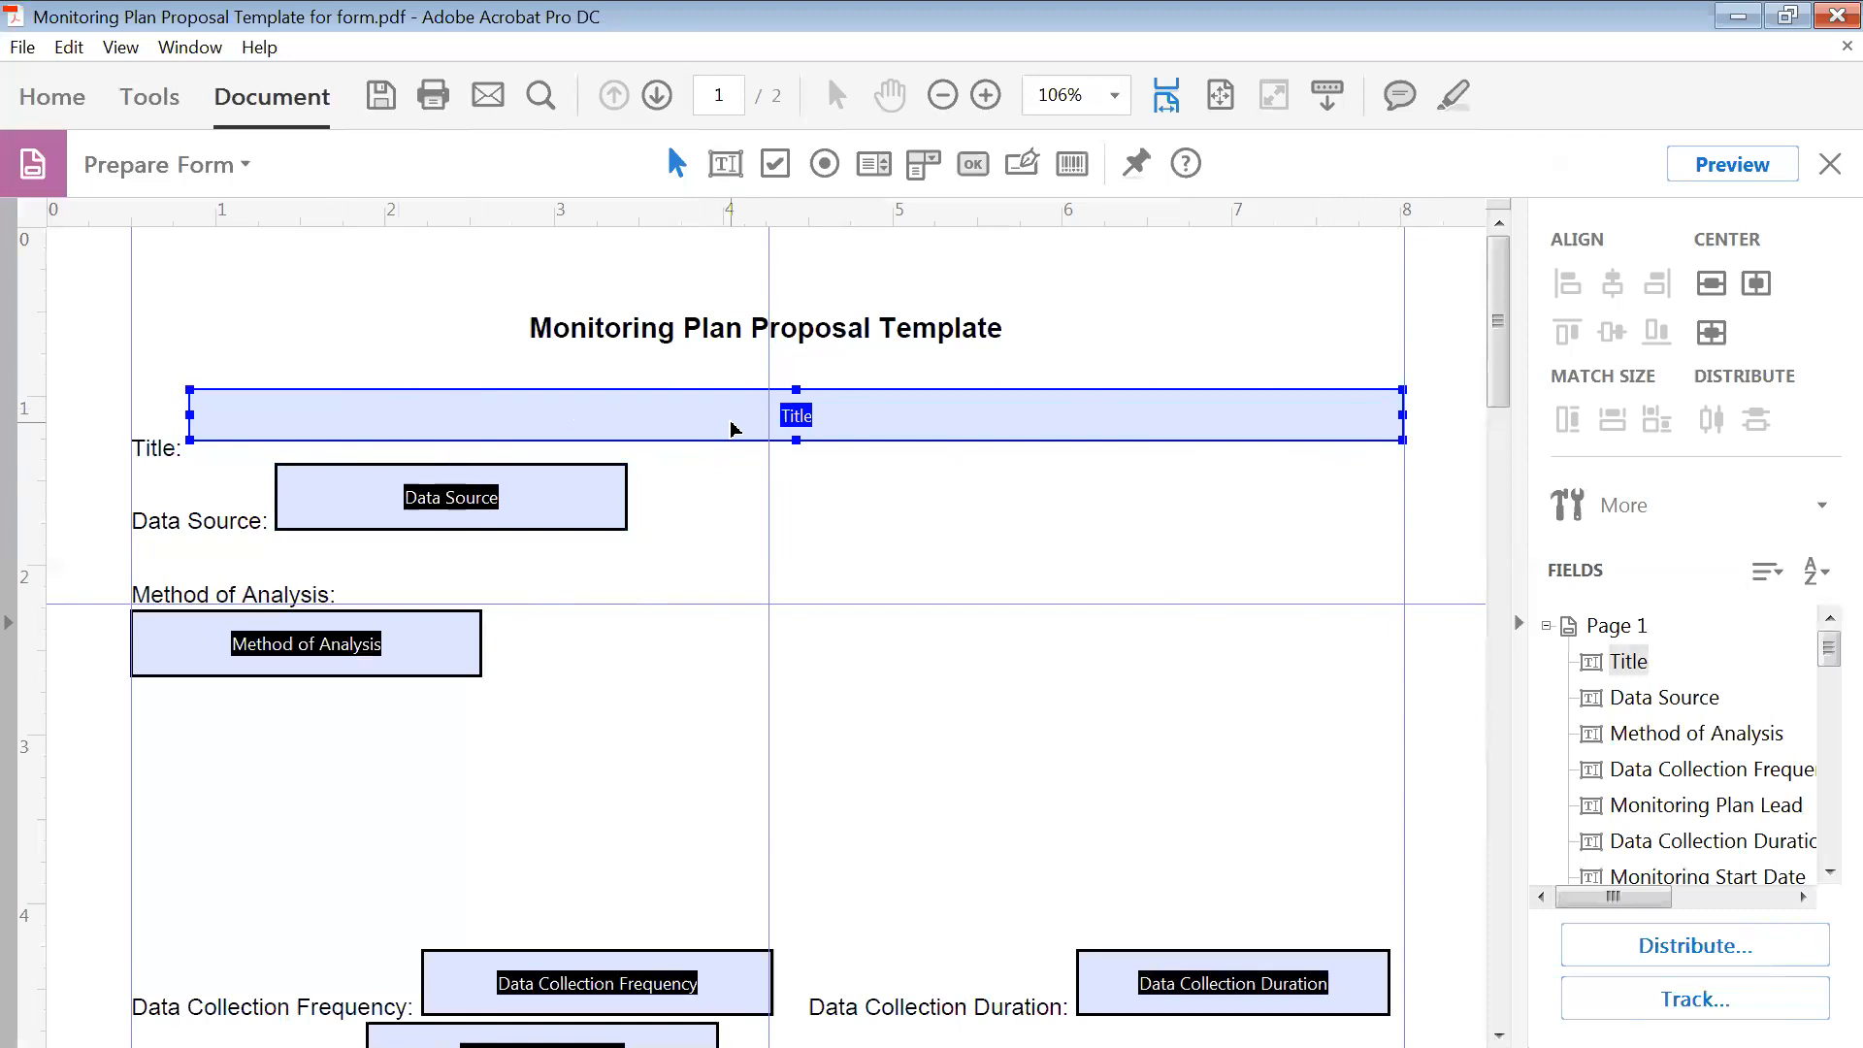
key(ctrl+z)
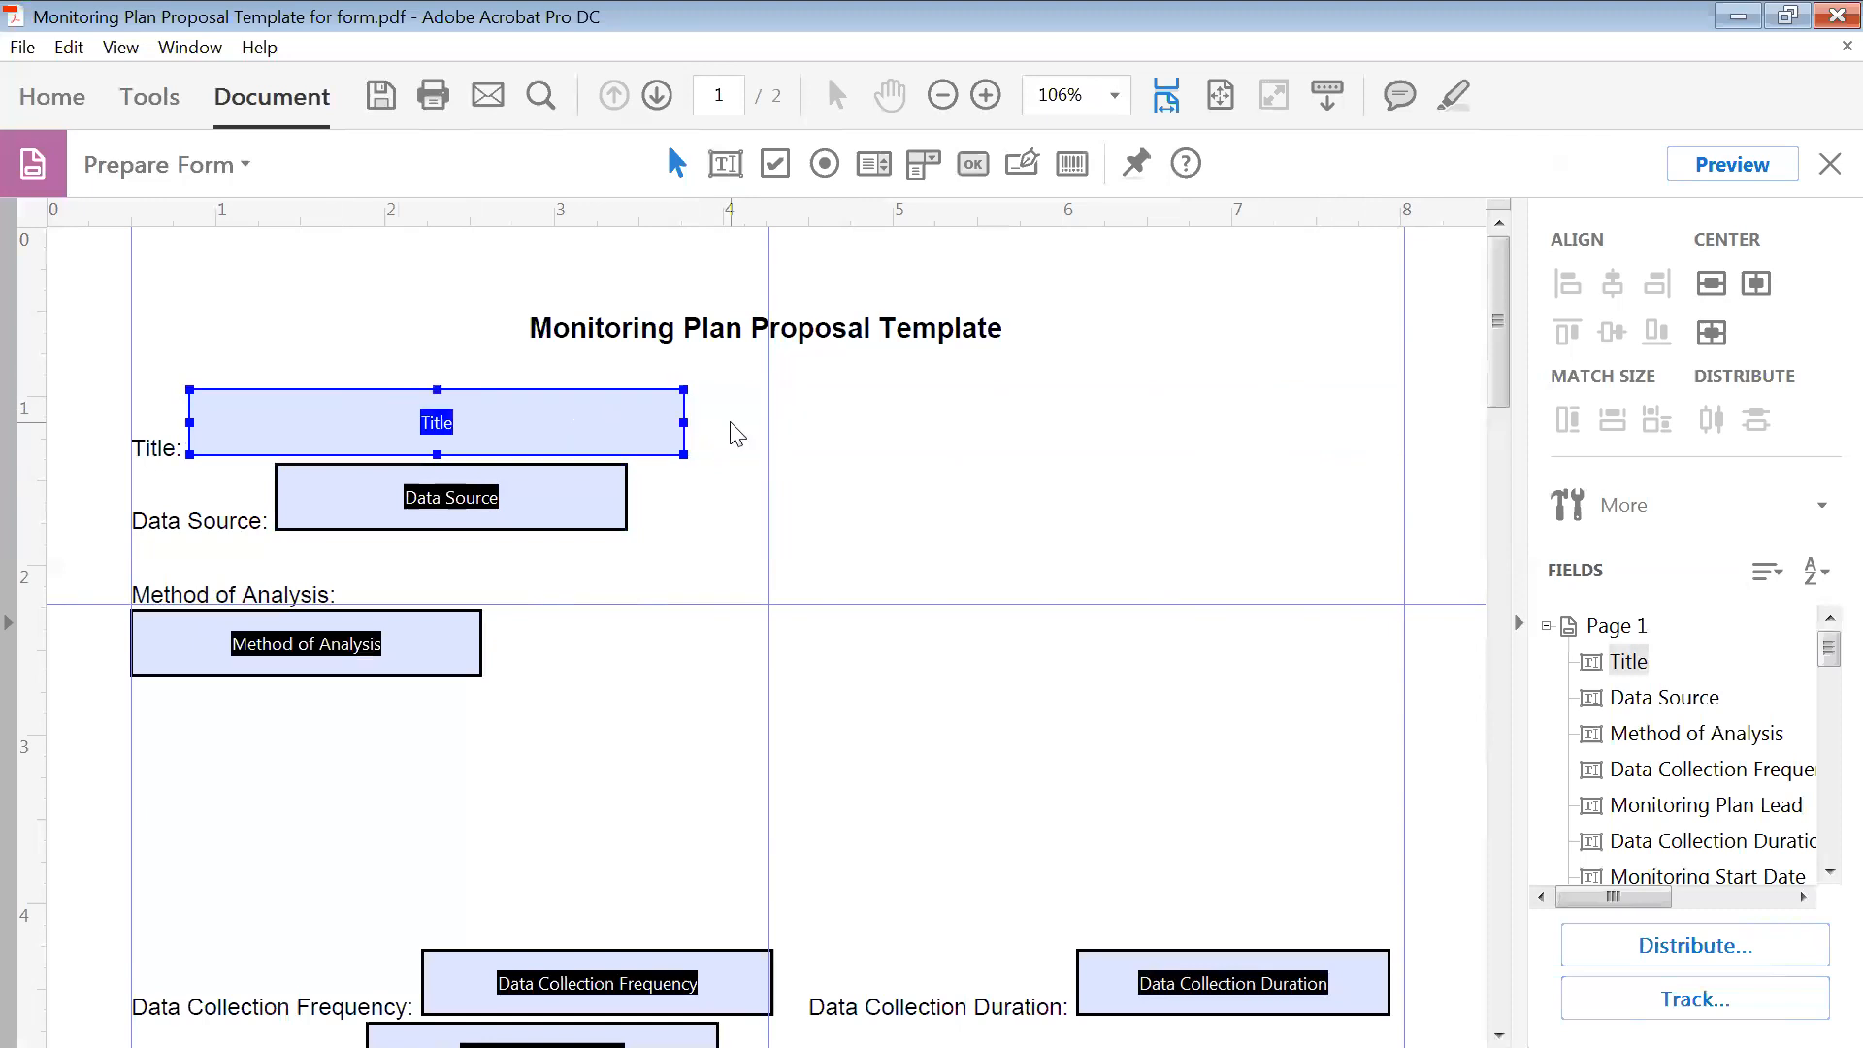
- Set the Title field's right edge to exactly 8 in through its position properties
right_click(637, 427)
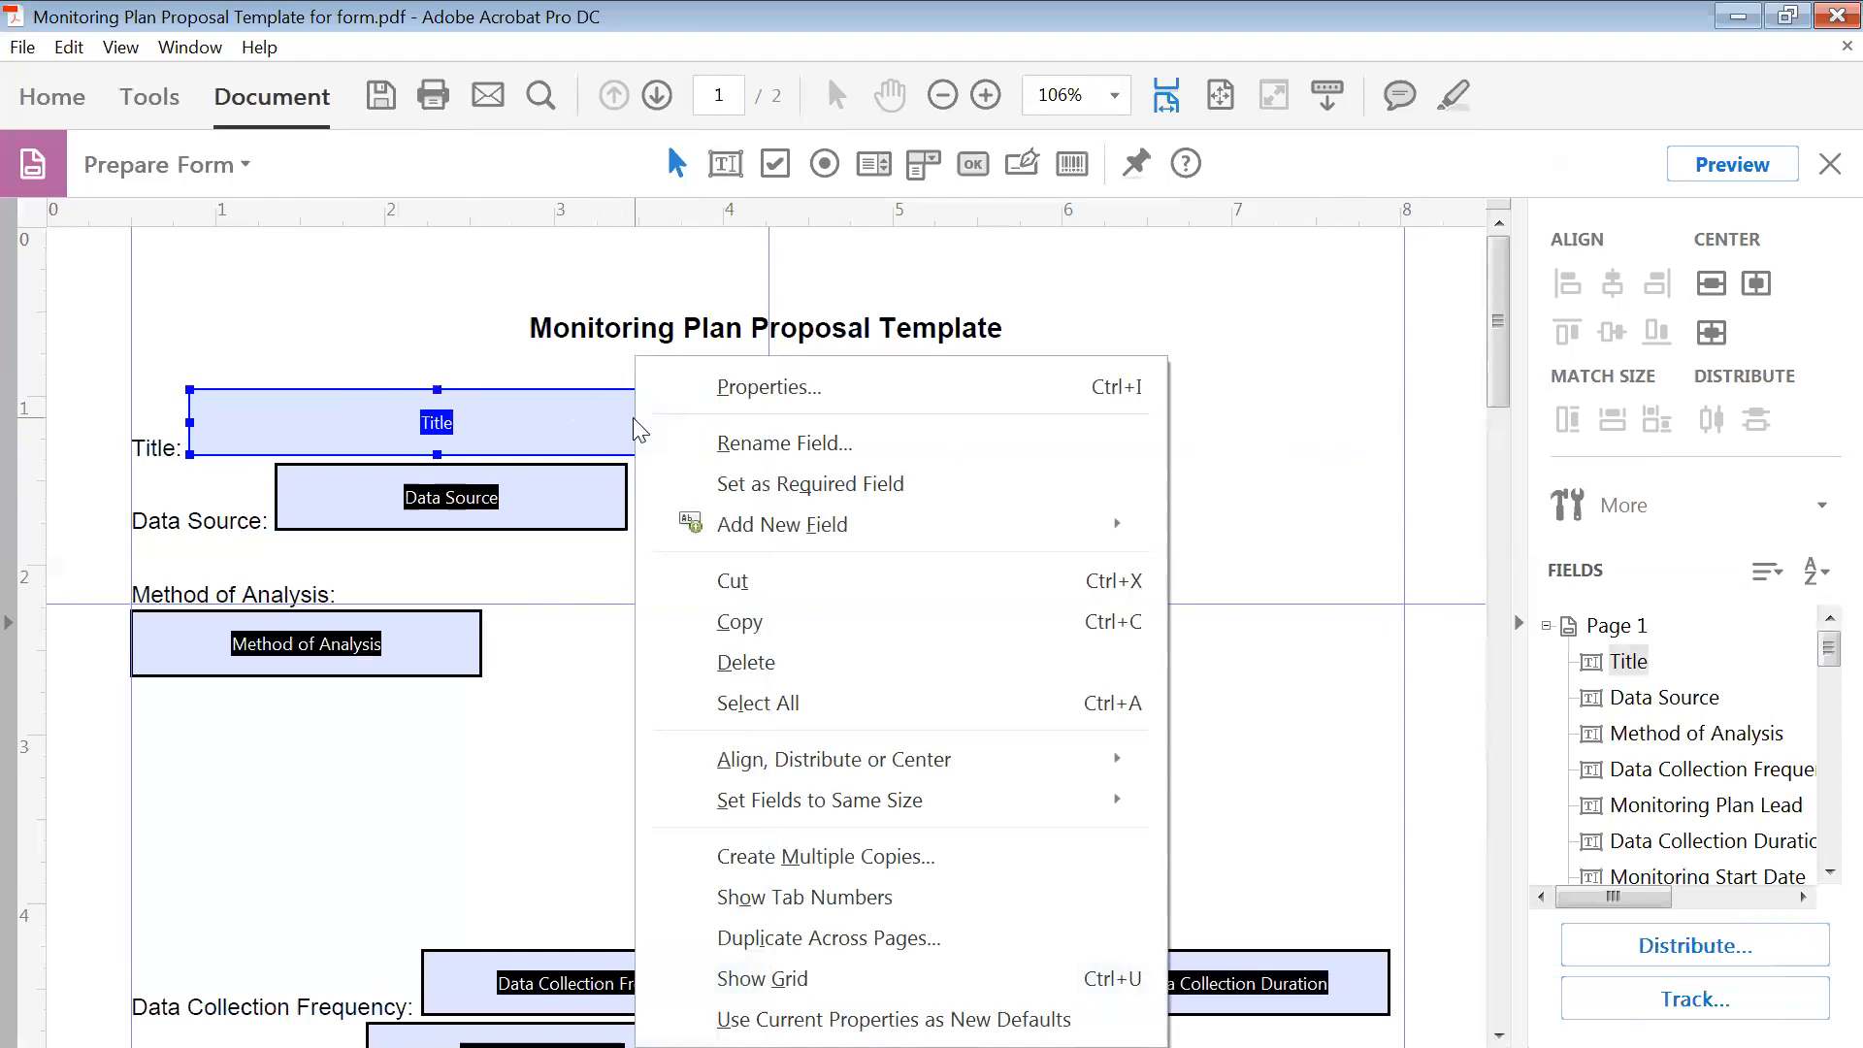
click(795, 389)
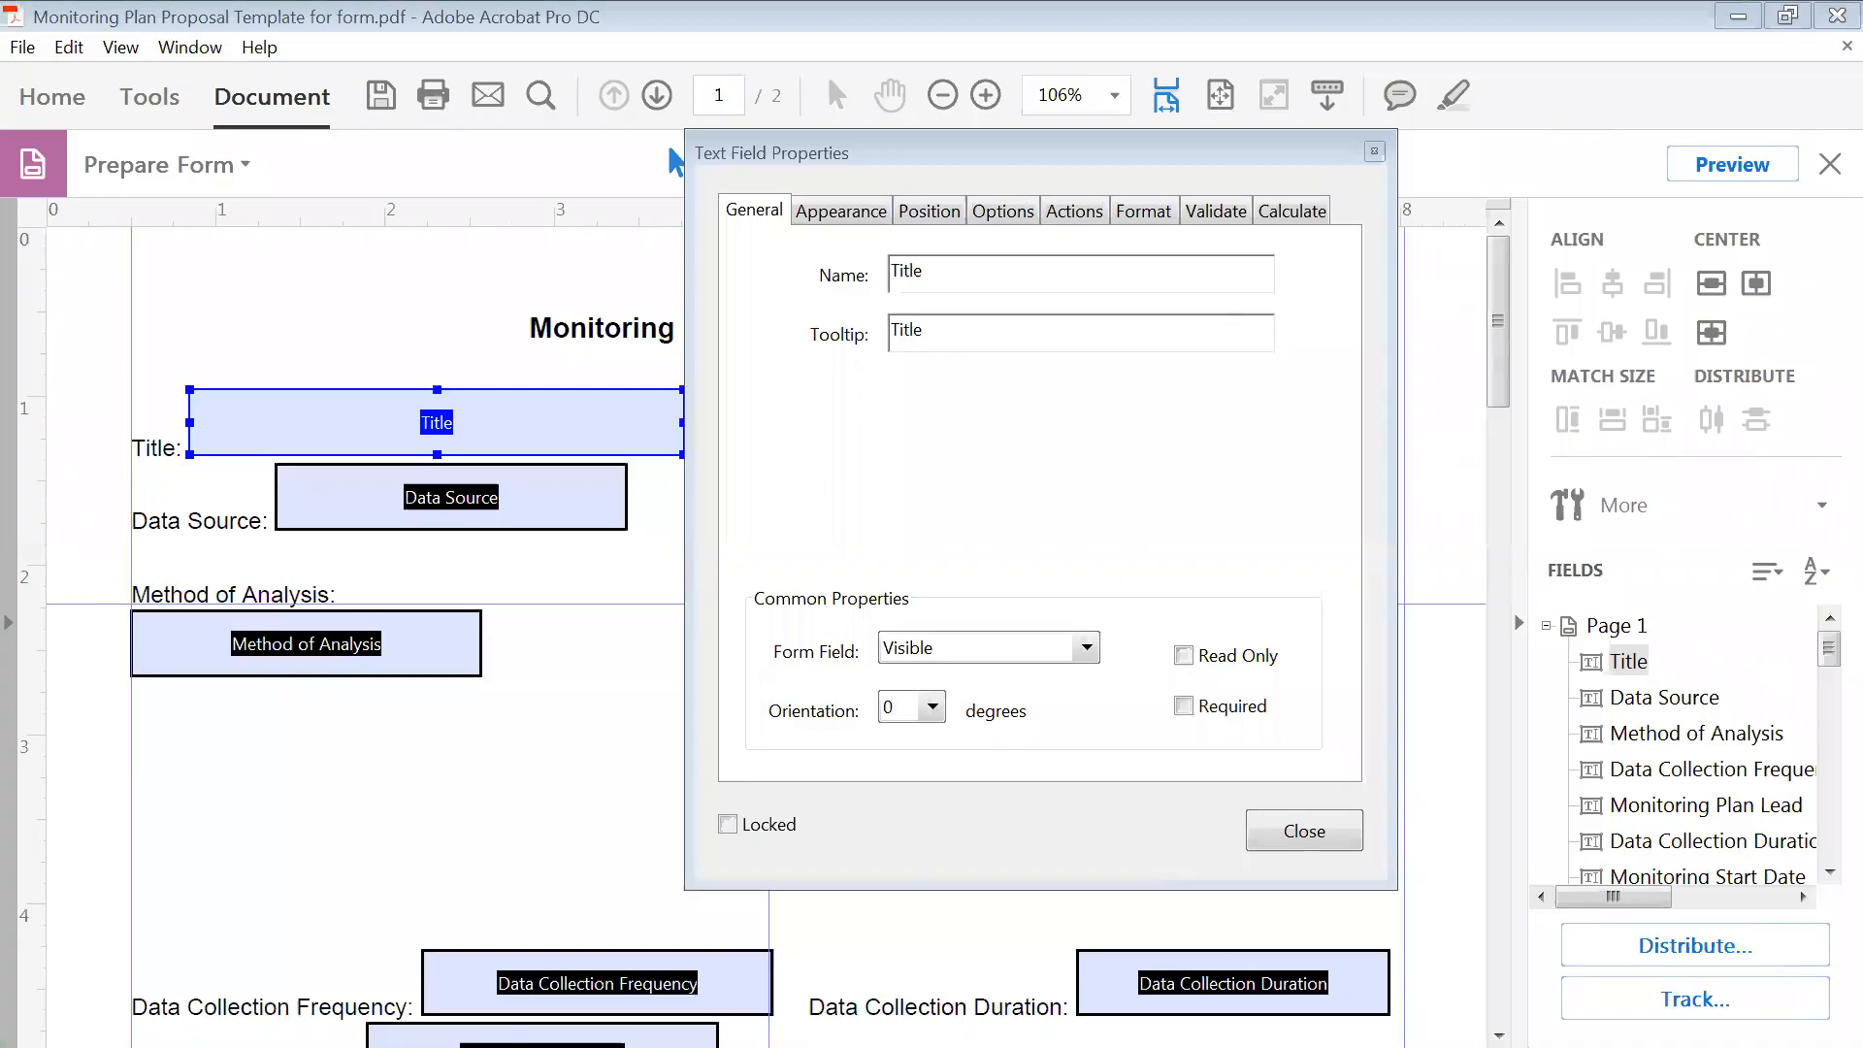
click(935, 157)
drag(937, 155, 1176, 194)
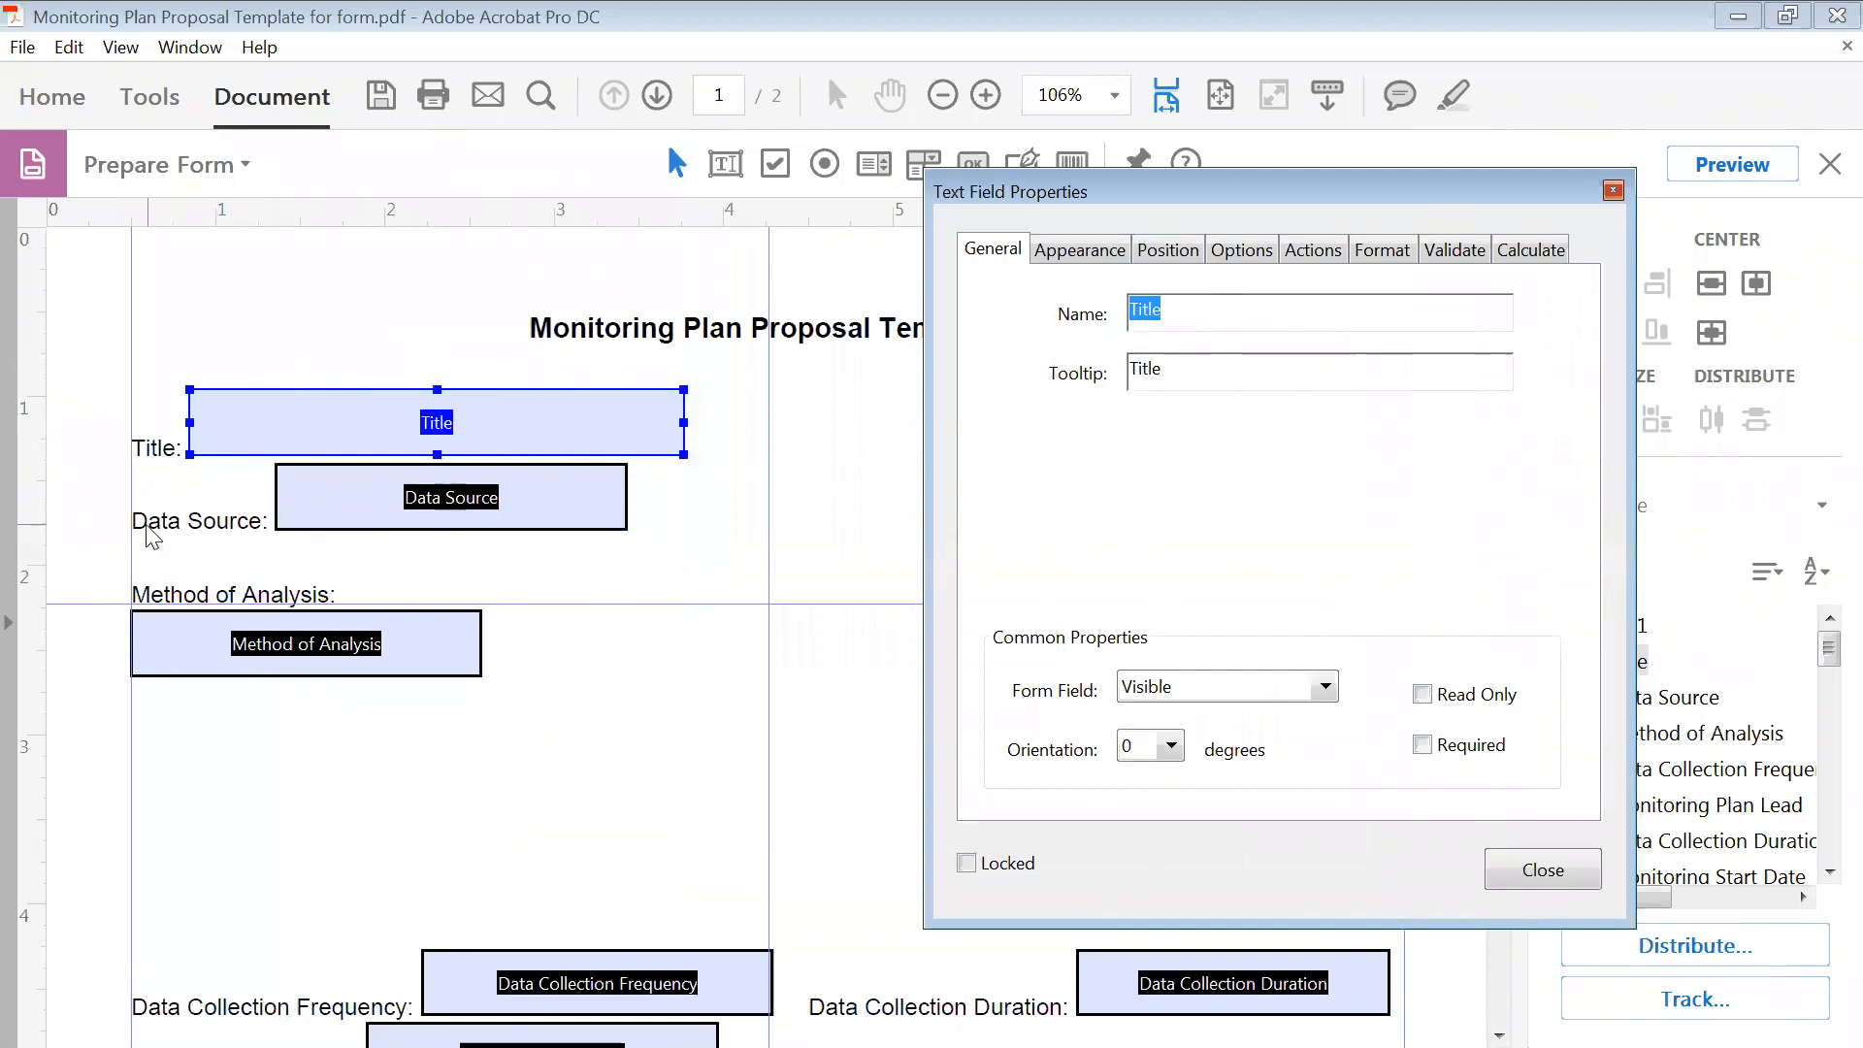
click(1161, 251)
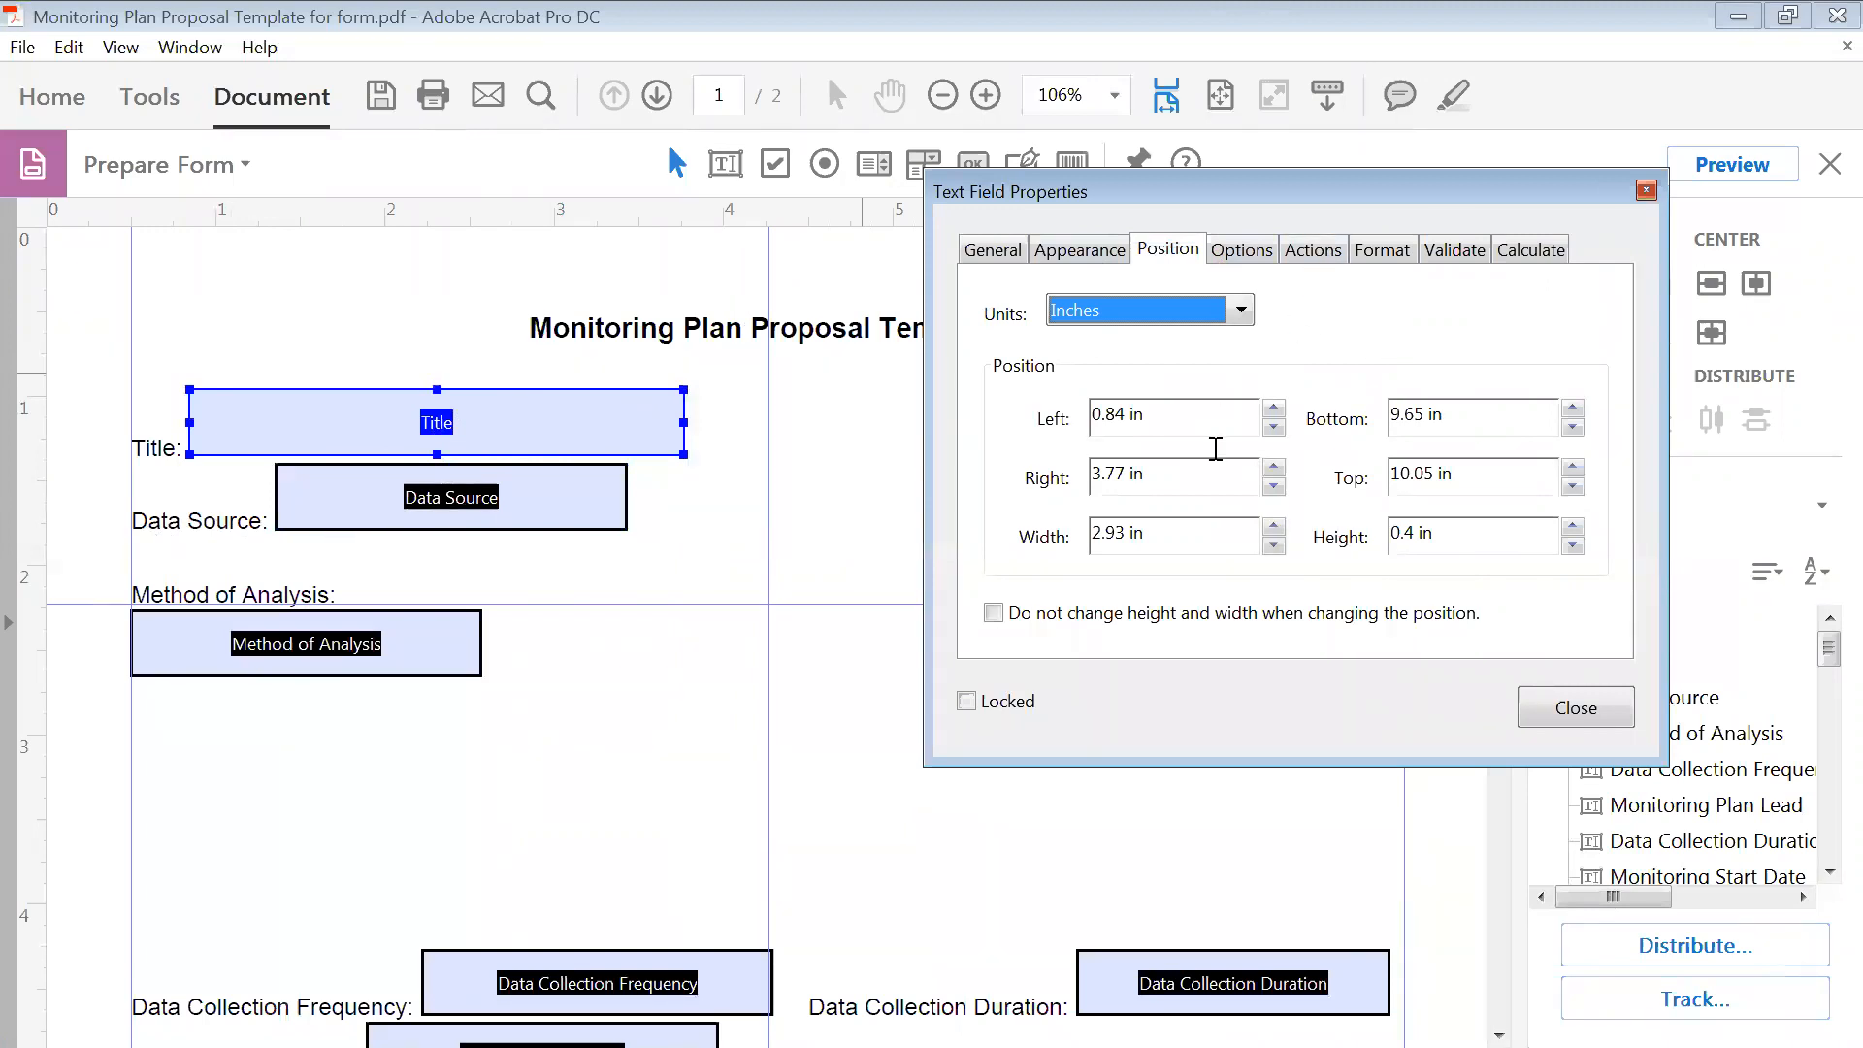
click(1125, 472)
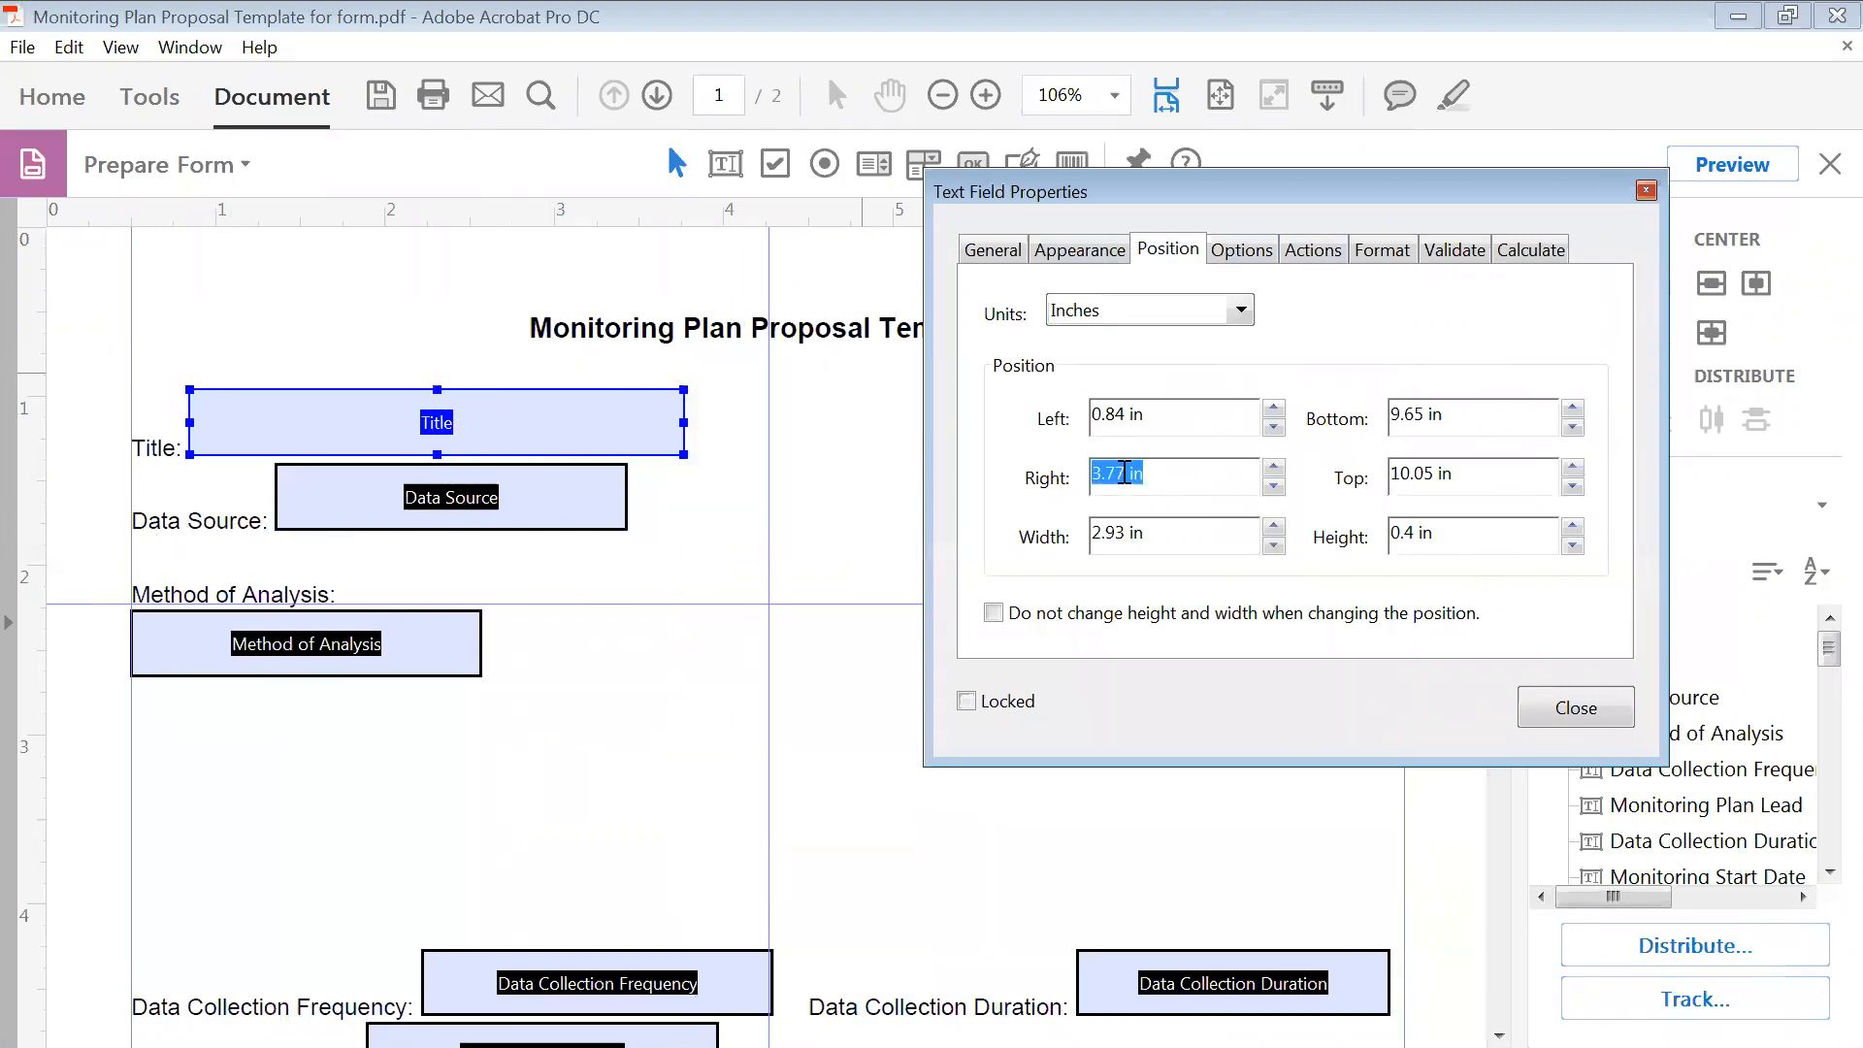
click(1120, 475)
drag(1125, 475, 1068, 481)
text(8)
key(Tab)
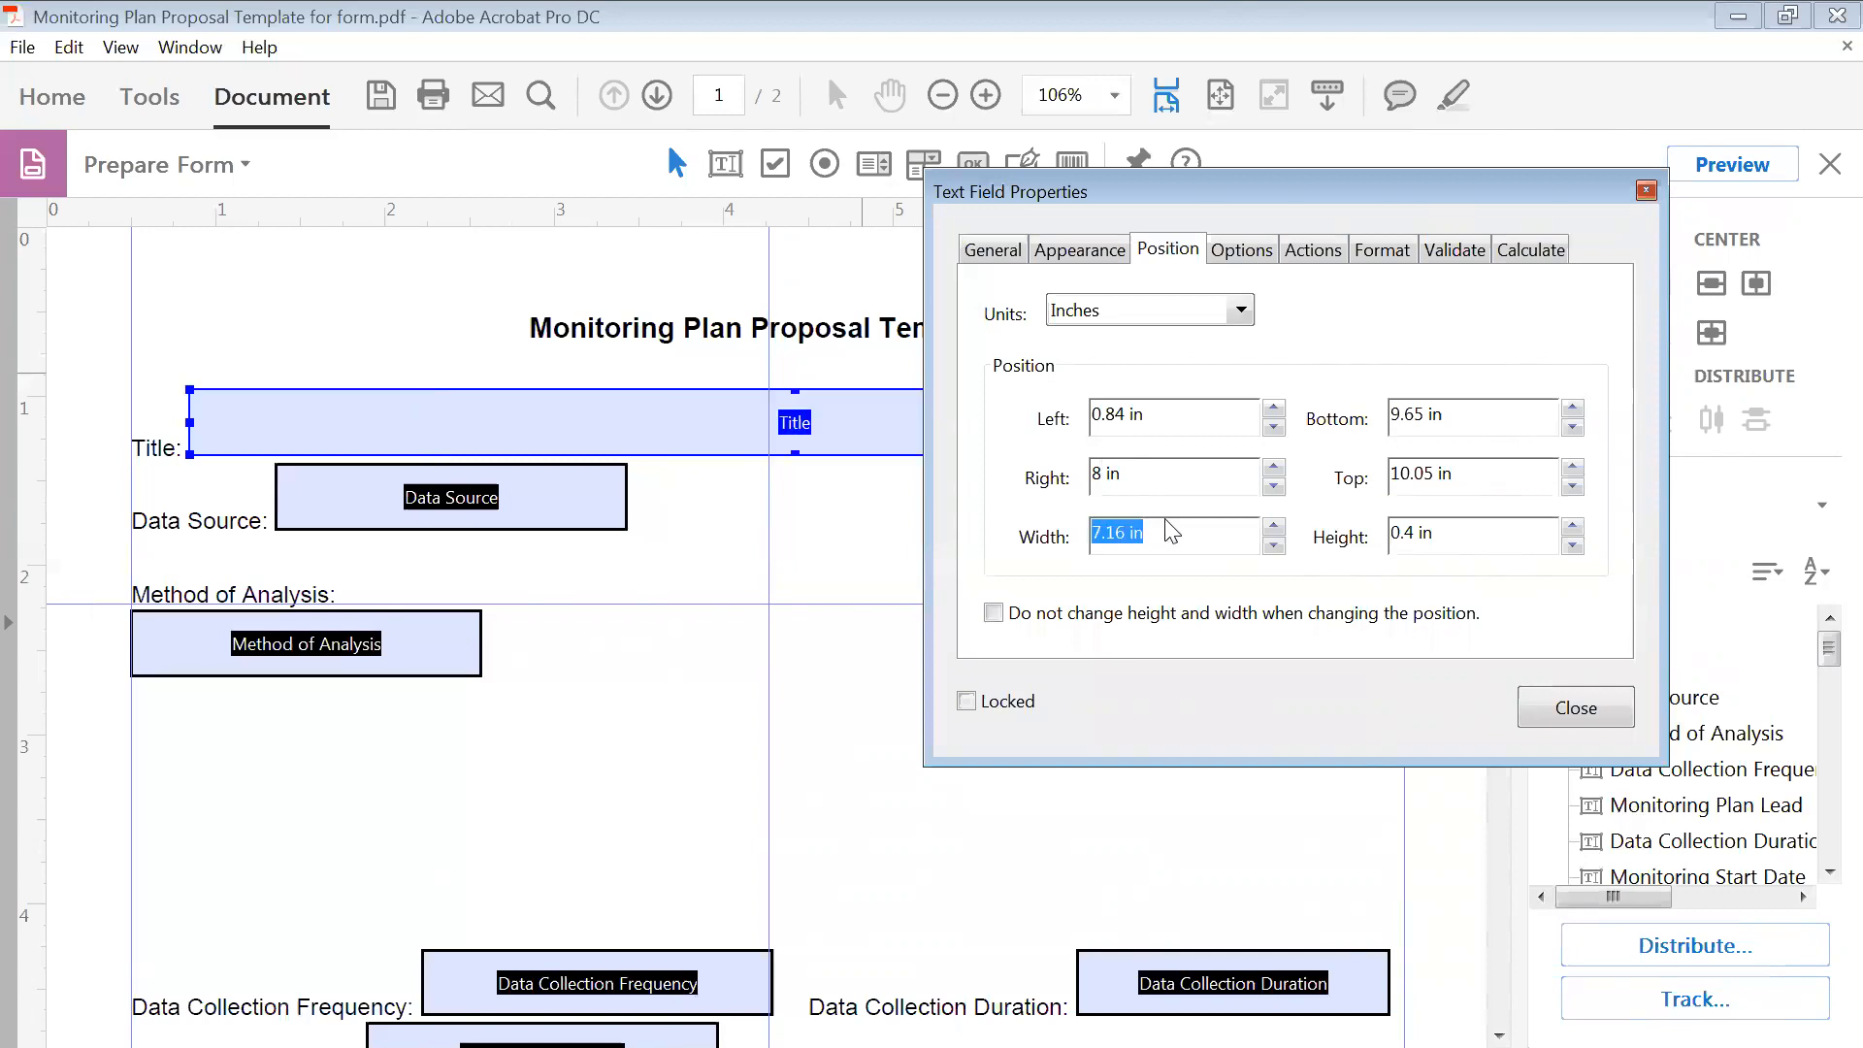
- Extend the Data Source field by setting its right edge to 8 in
drag(1240, 192, 1205, 541)
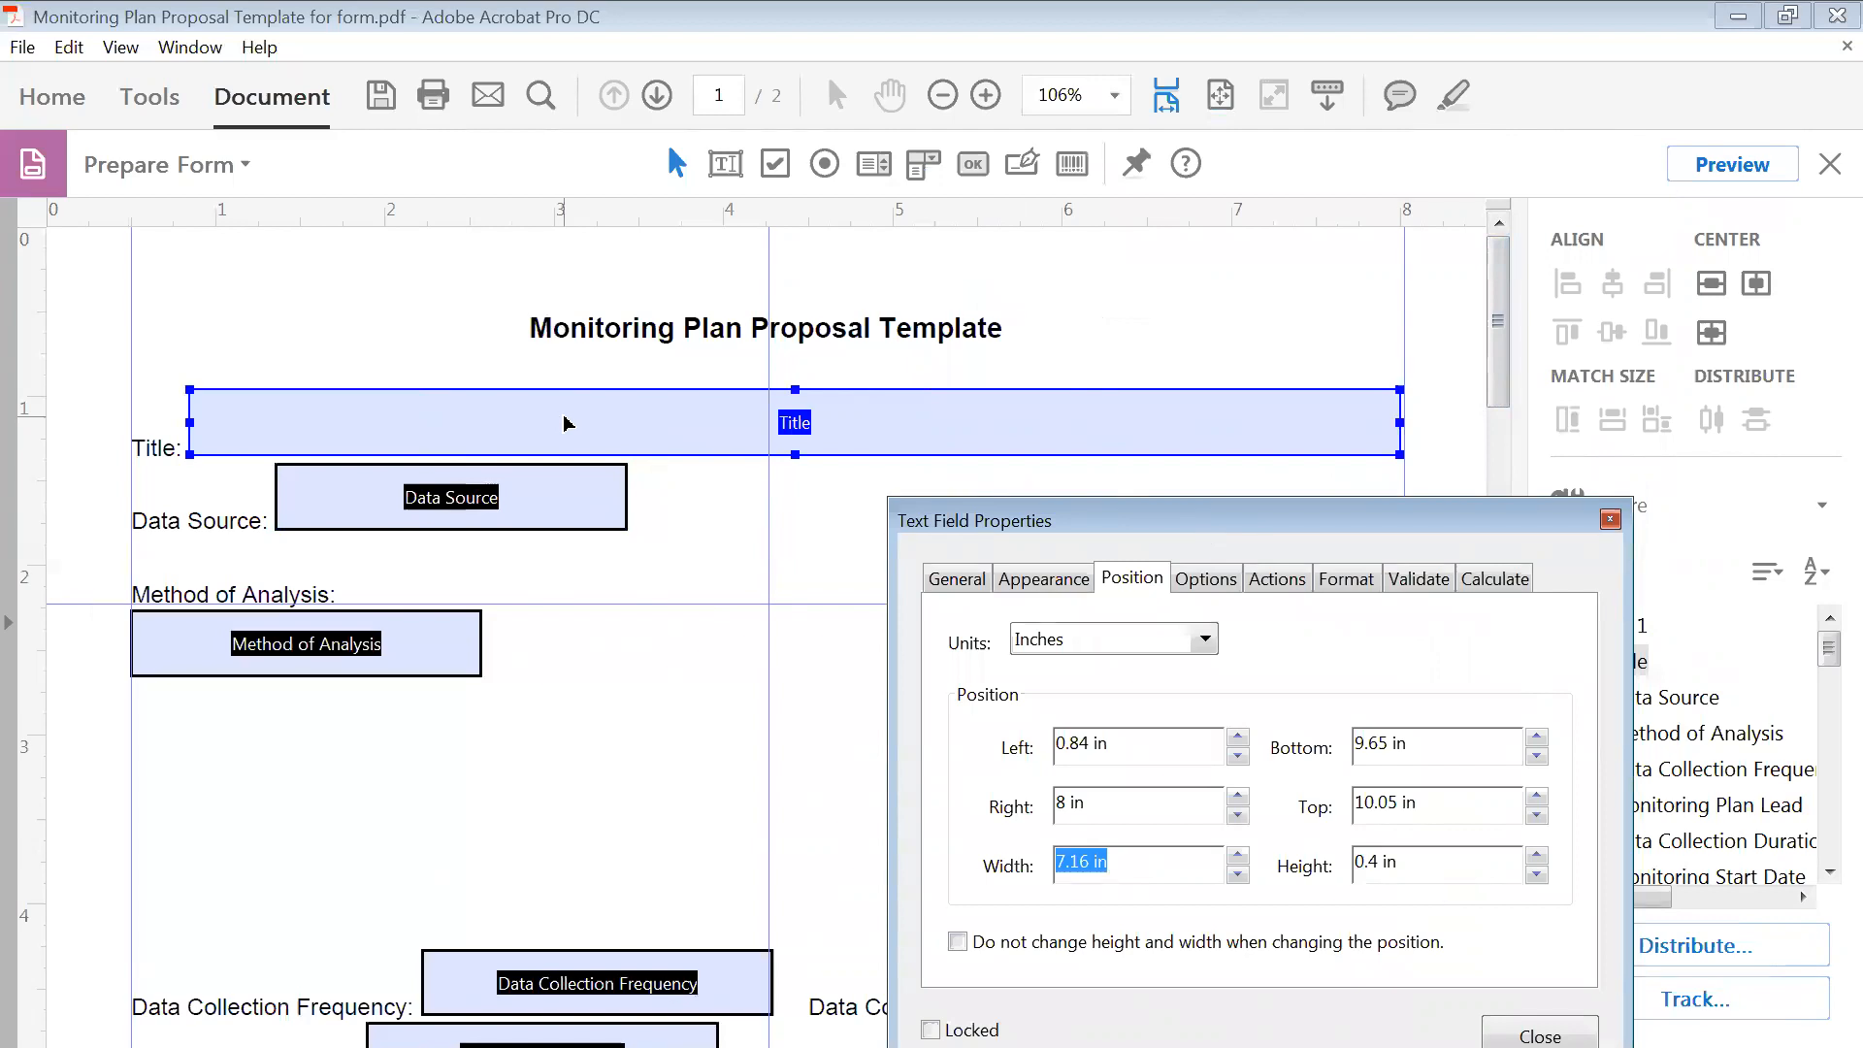
shift+click(412, 500)
click(412, 500)
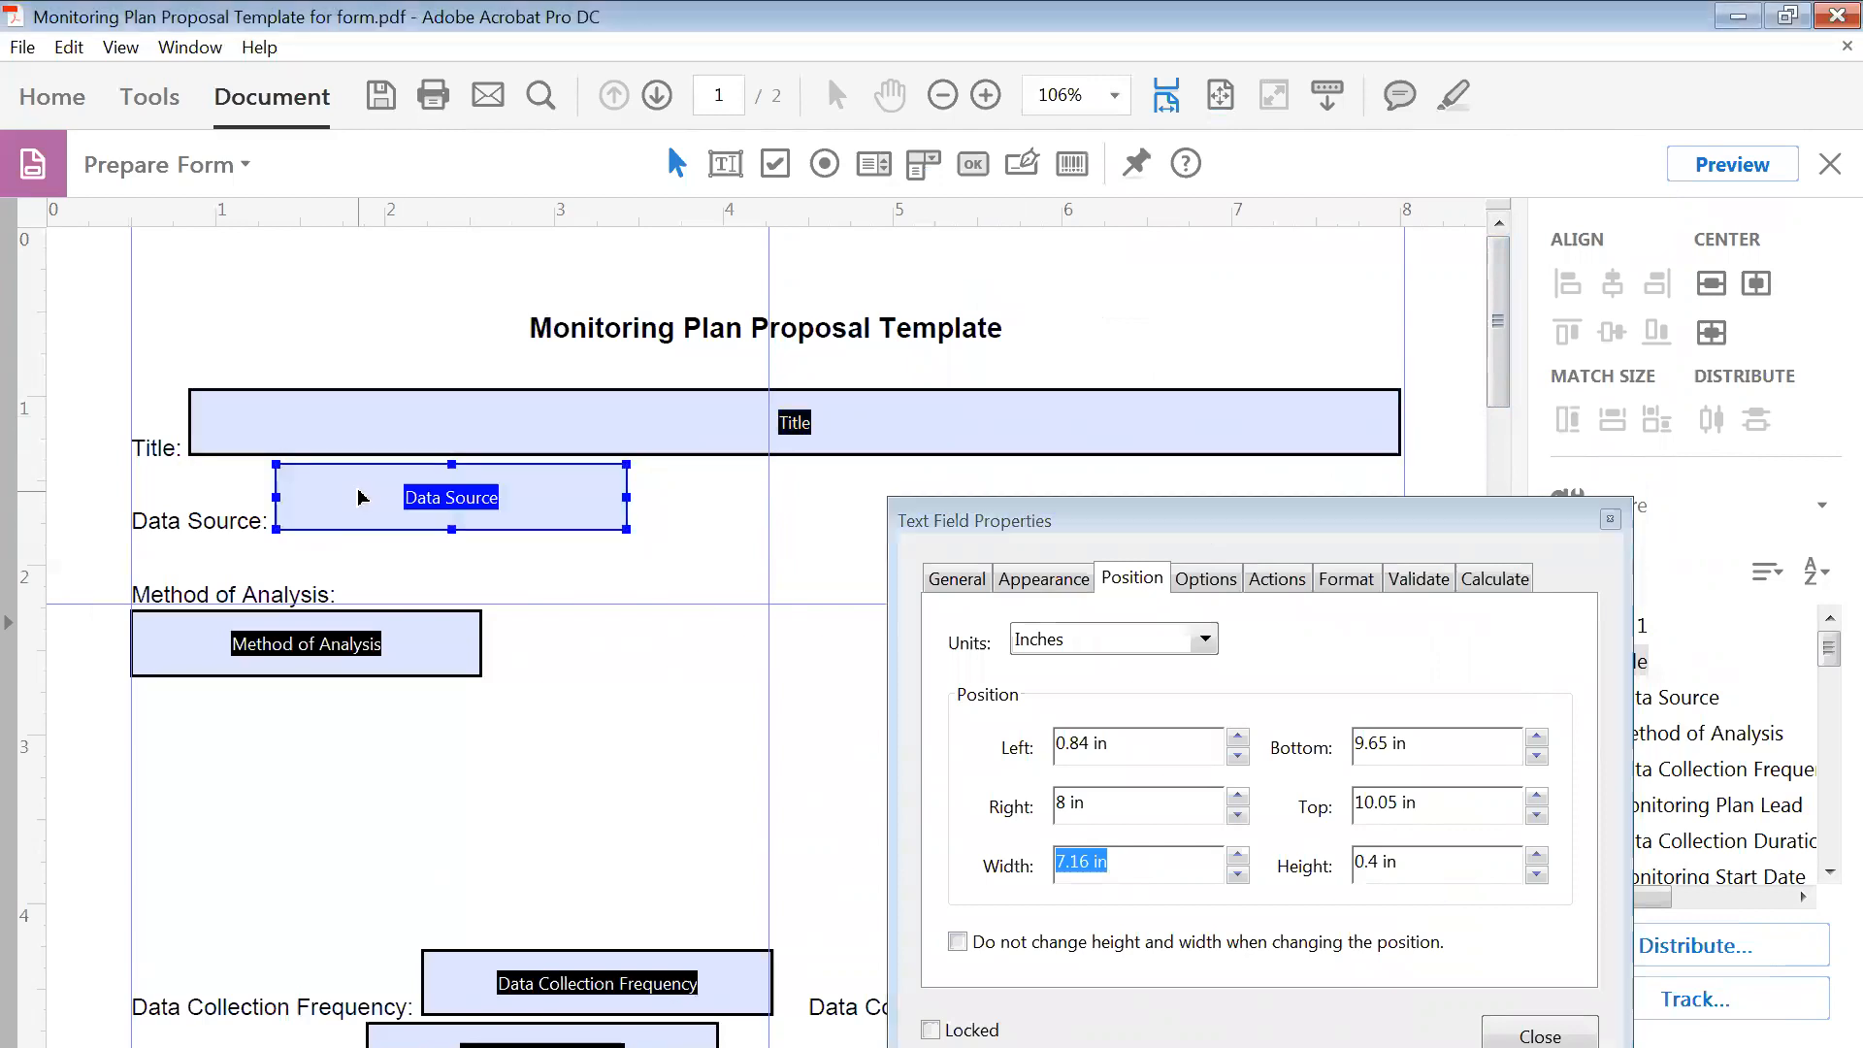
shift+click(1332, 439)
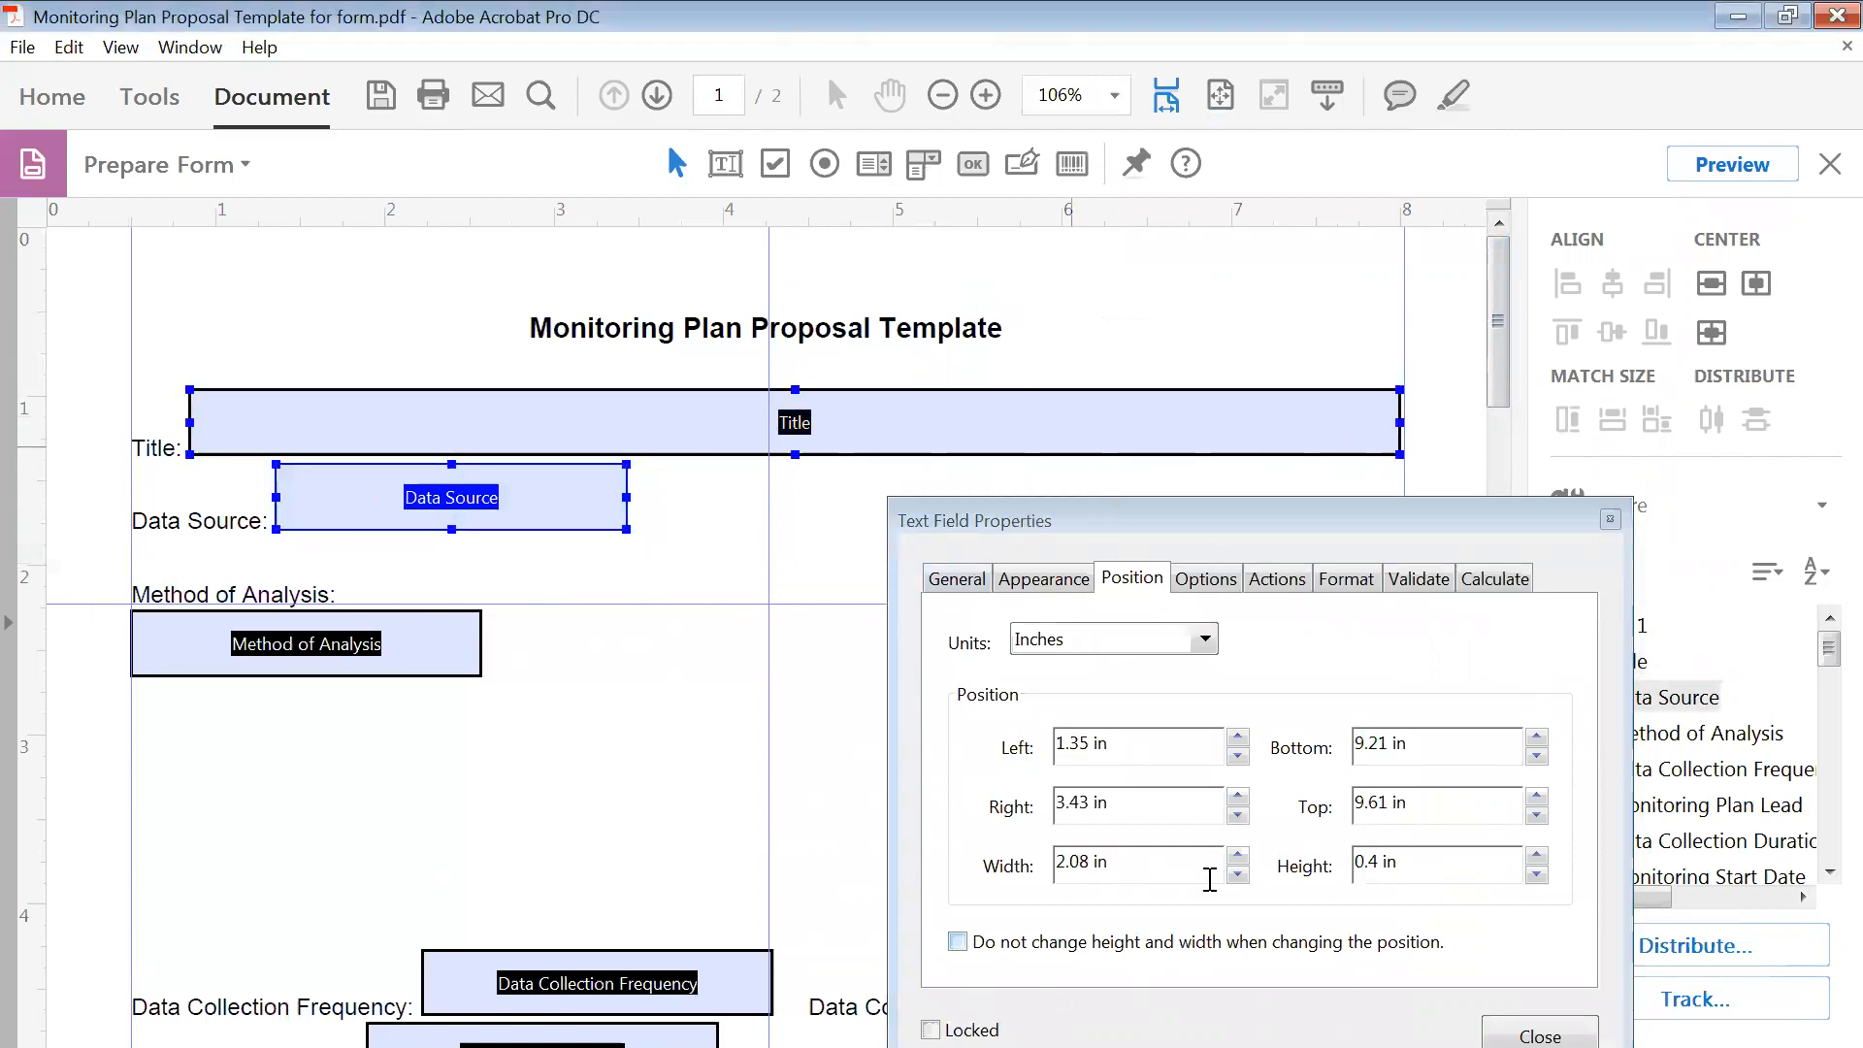
drag(1091, 803, 999, 818)
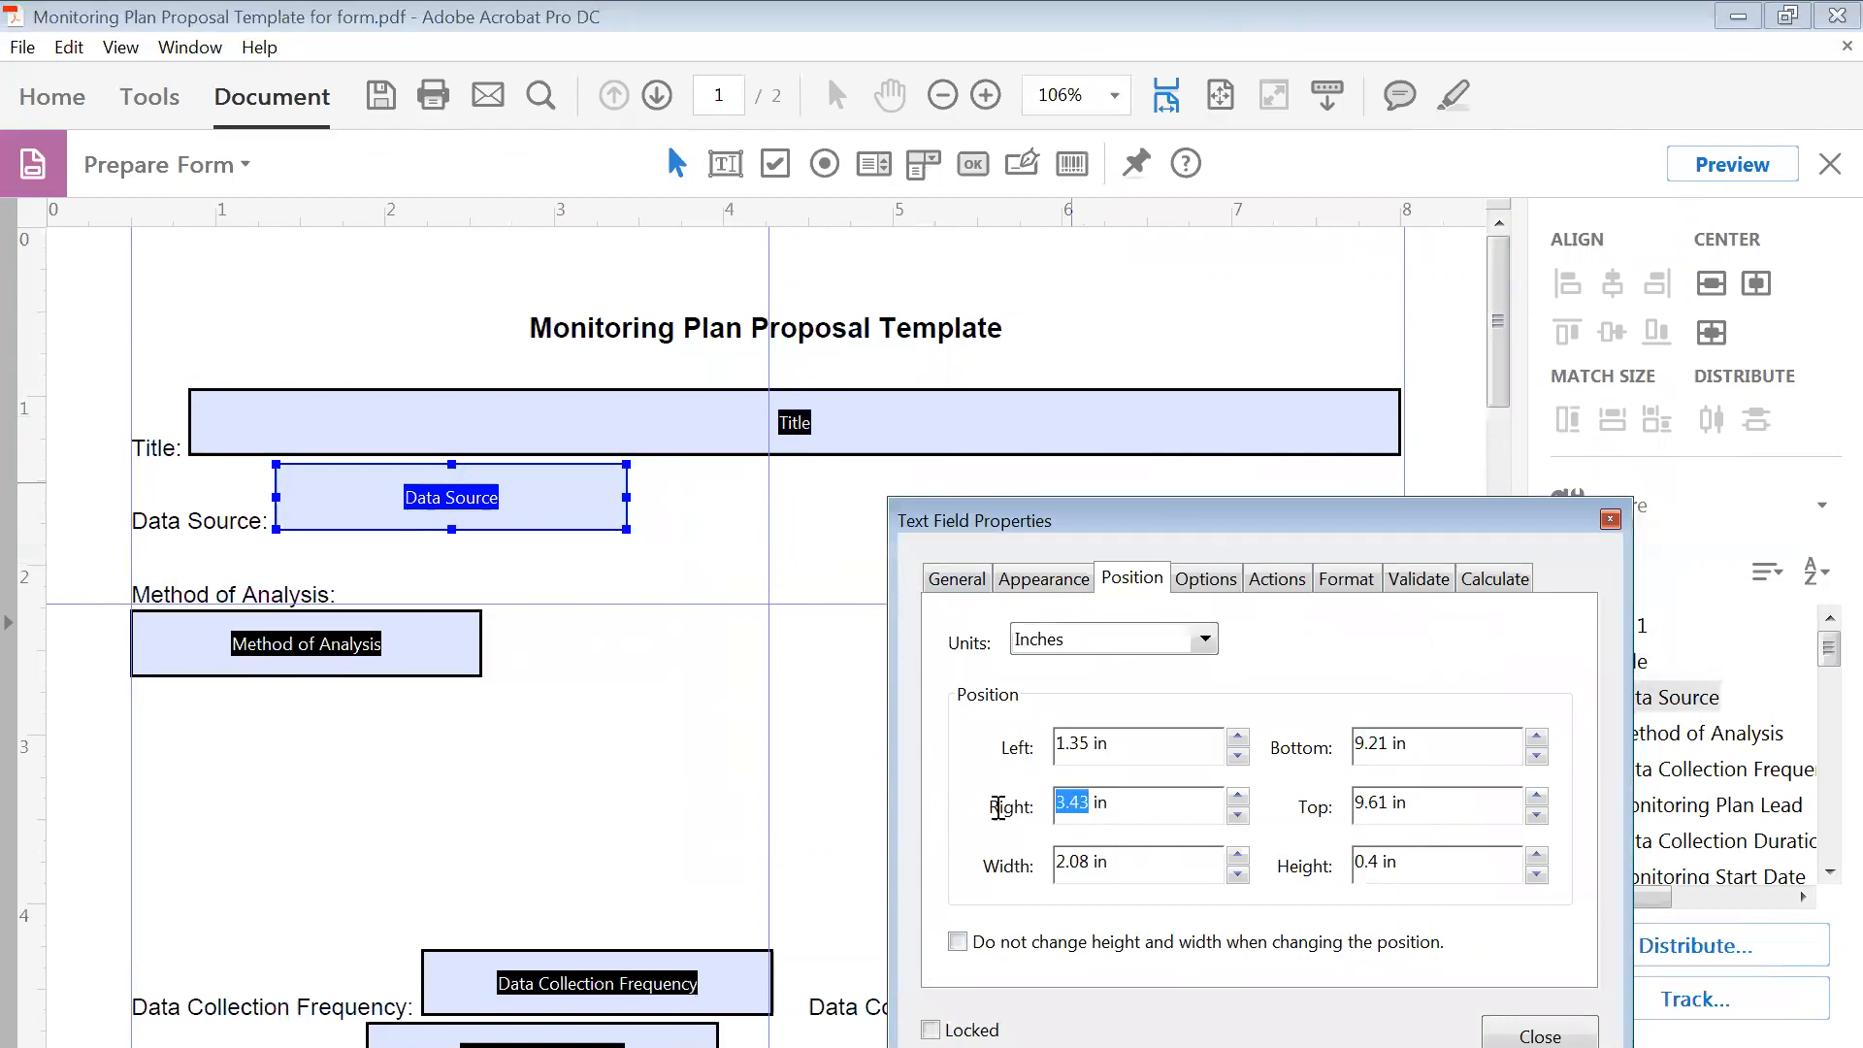
text(8)
key(Return)
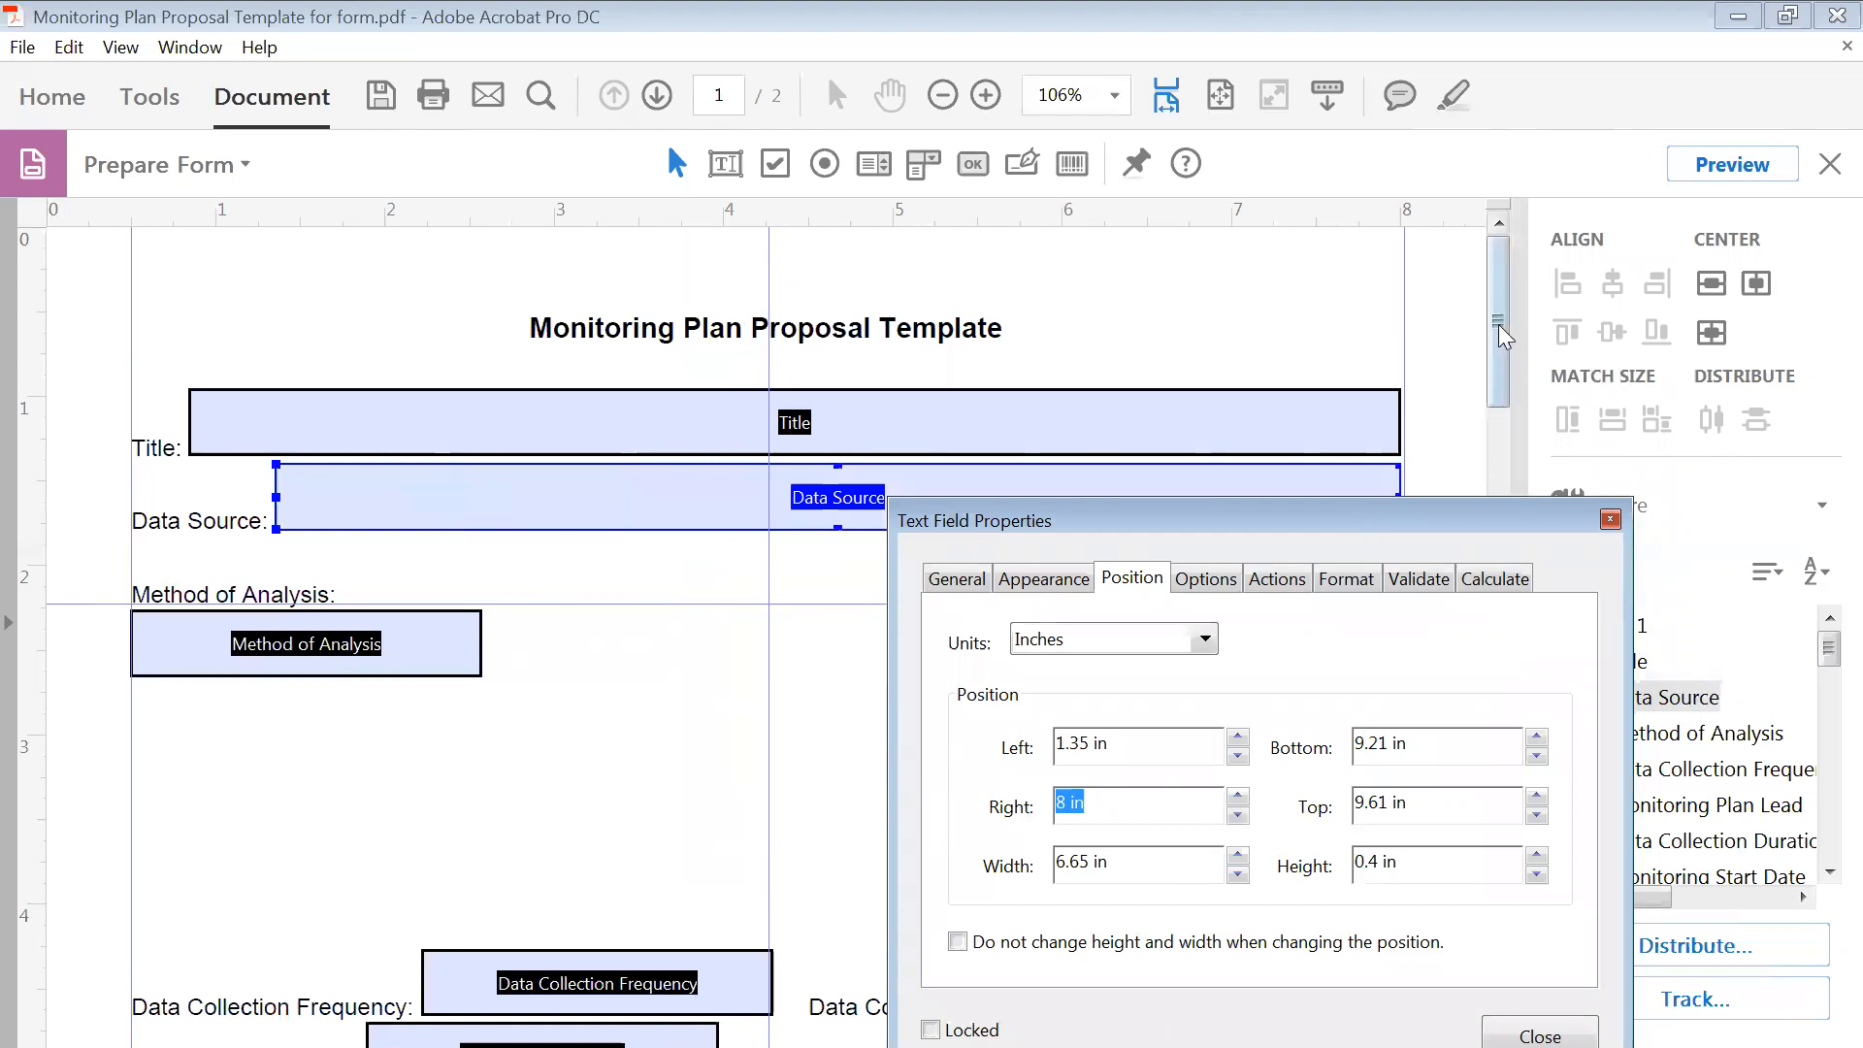
- Set the Method of Analysis field's left edge to 0.5 in and right edge to 8 in, and enlarge its height to about 0.63 in
drag(1495, 305, 1492, 371)
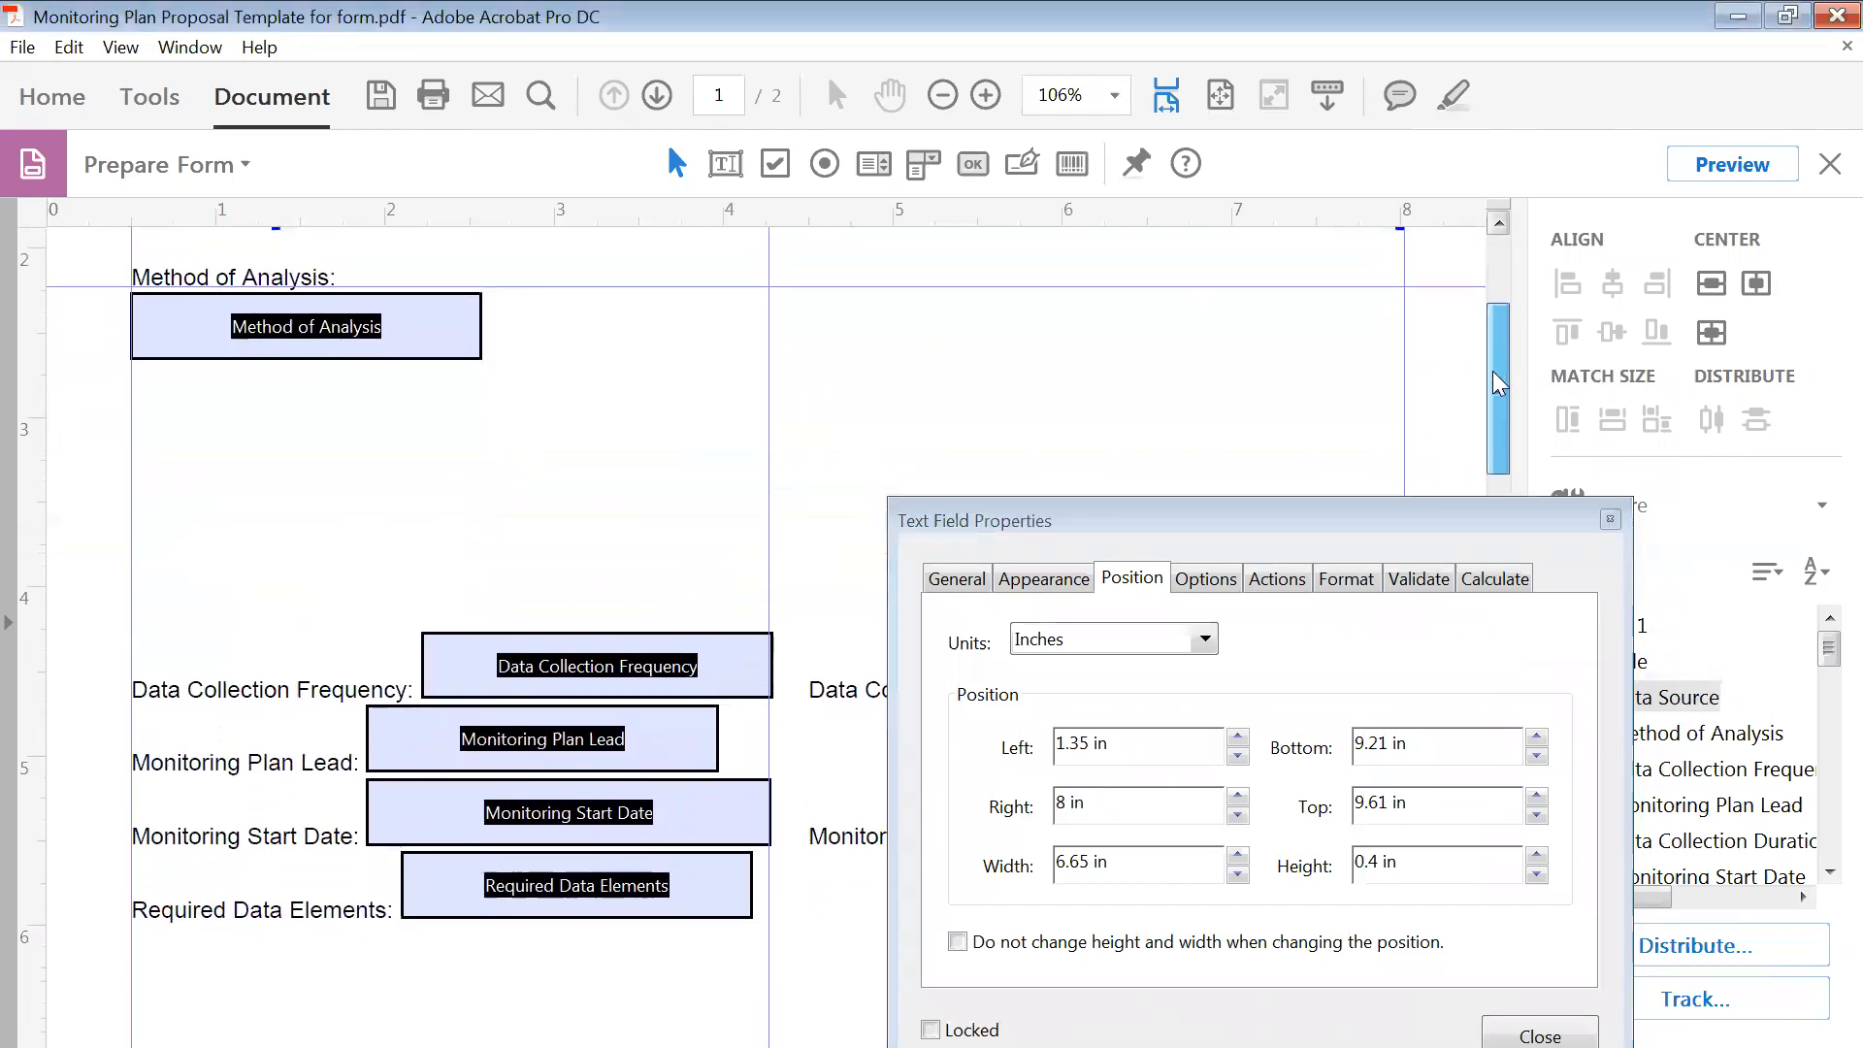
drag(434, 315, 457, 364)
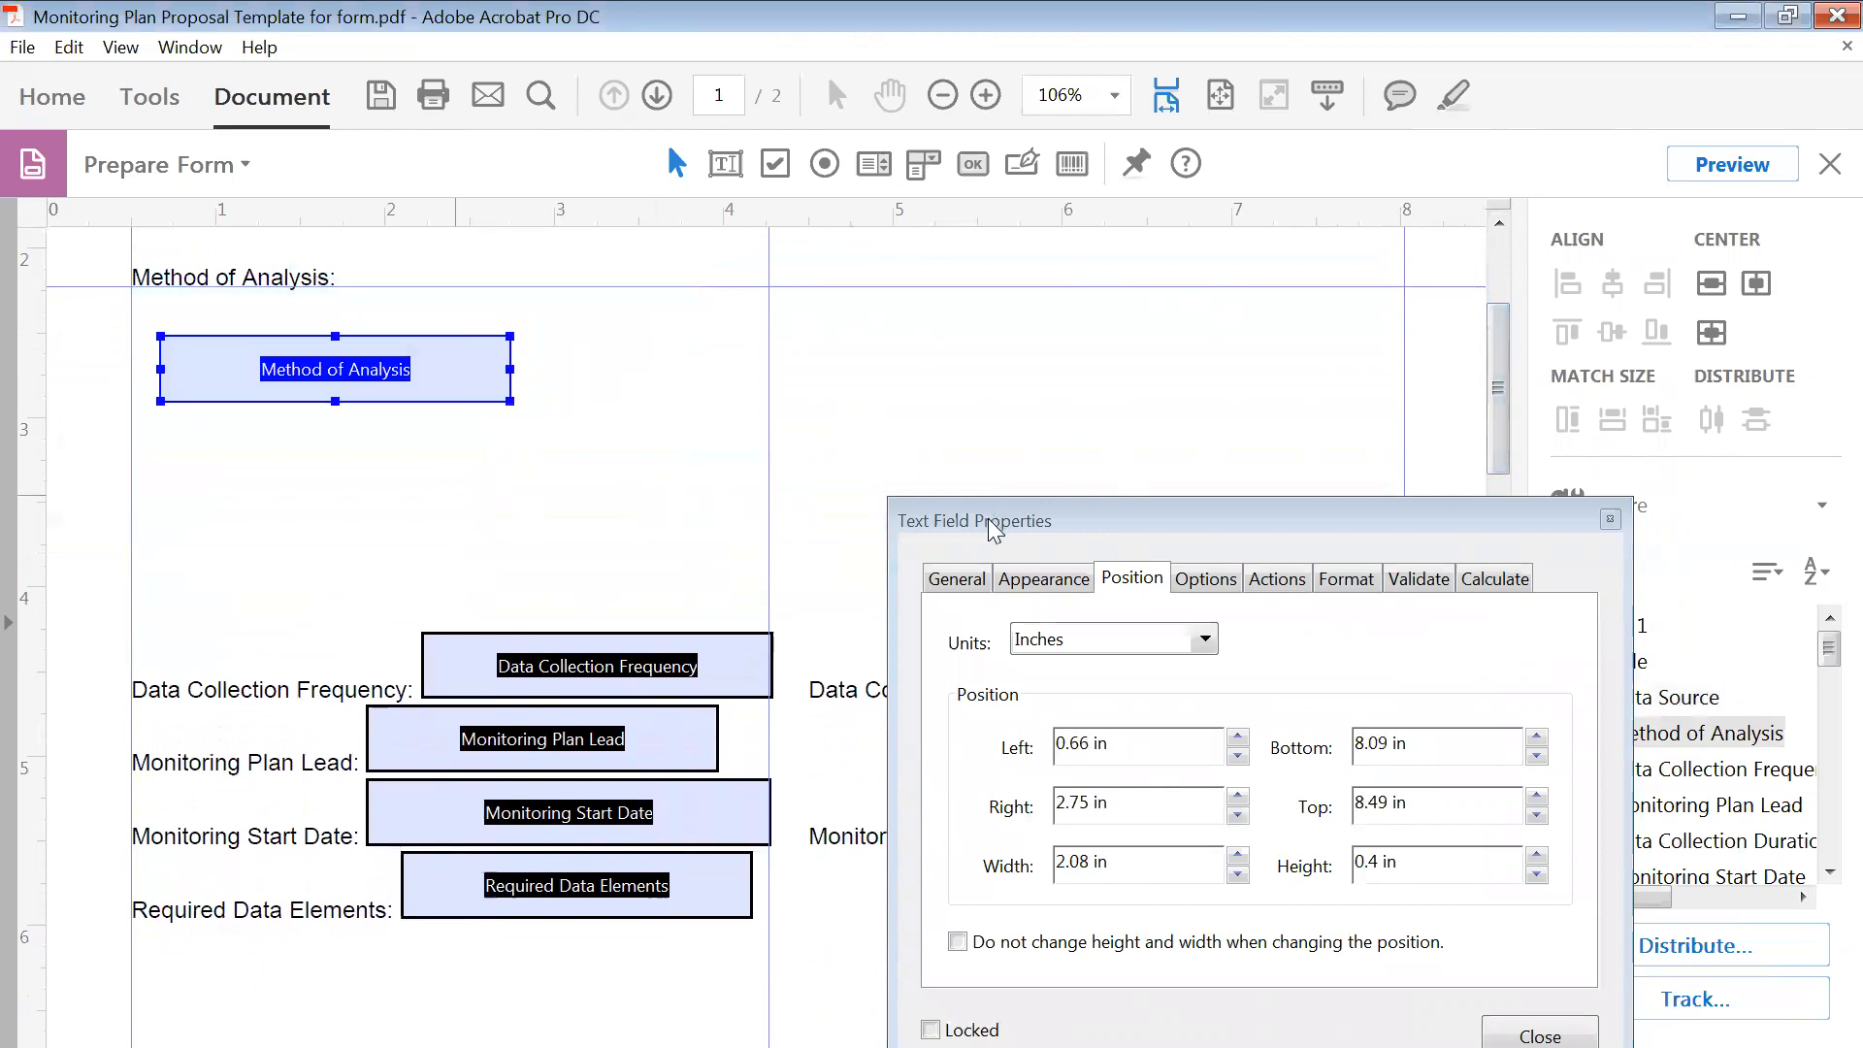
click(1090, 746)
click(1091, 746)
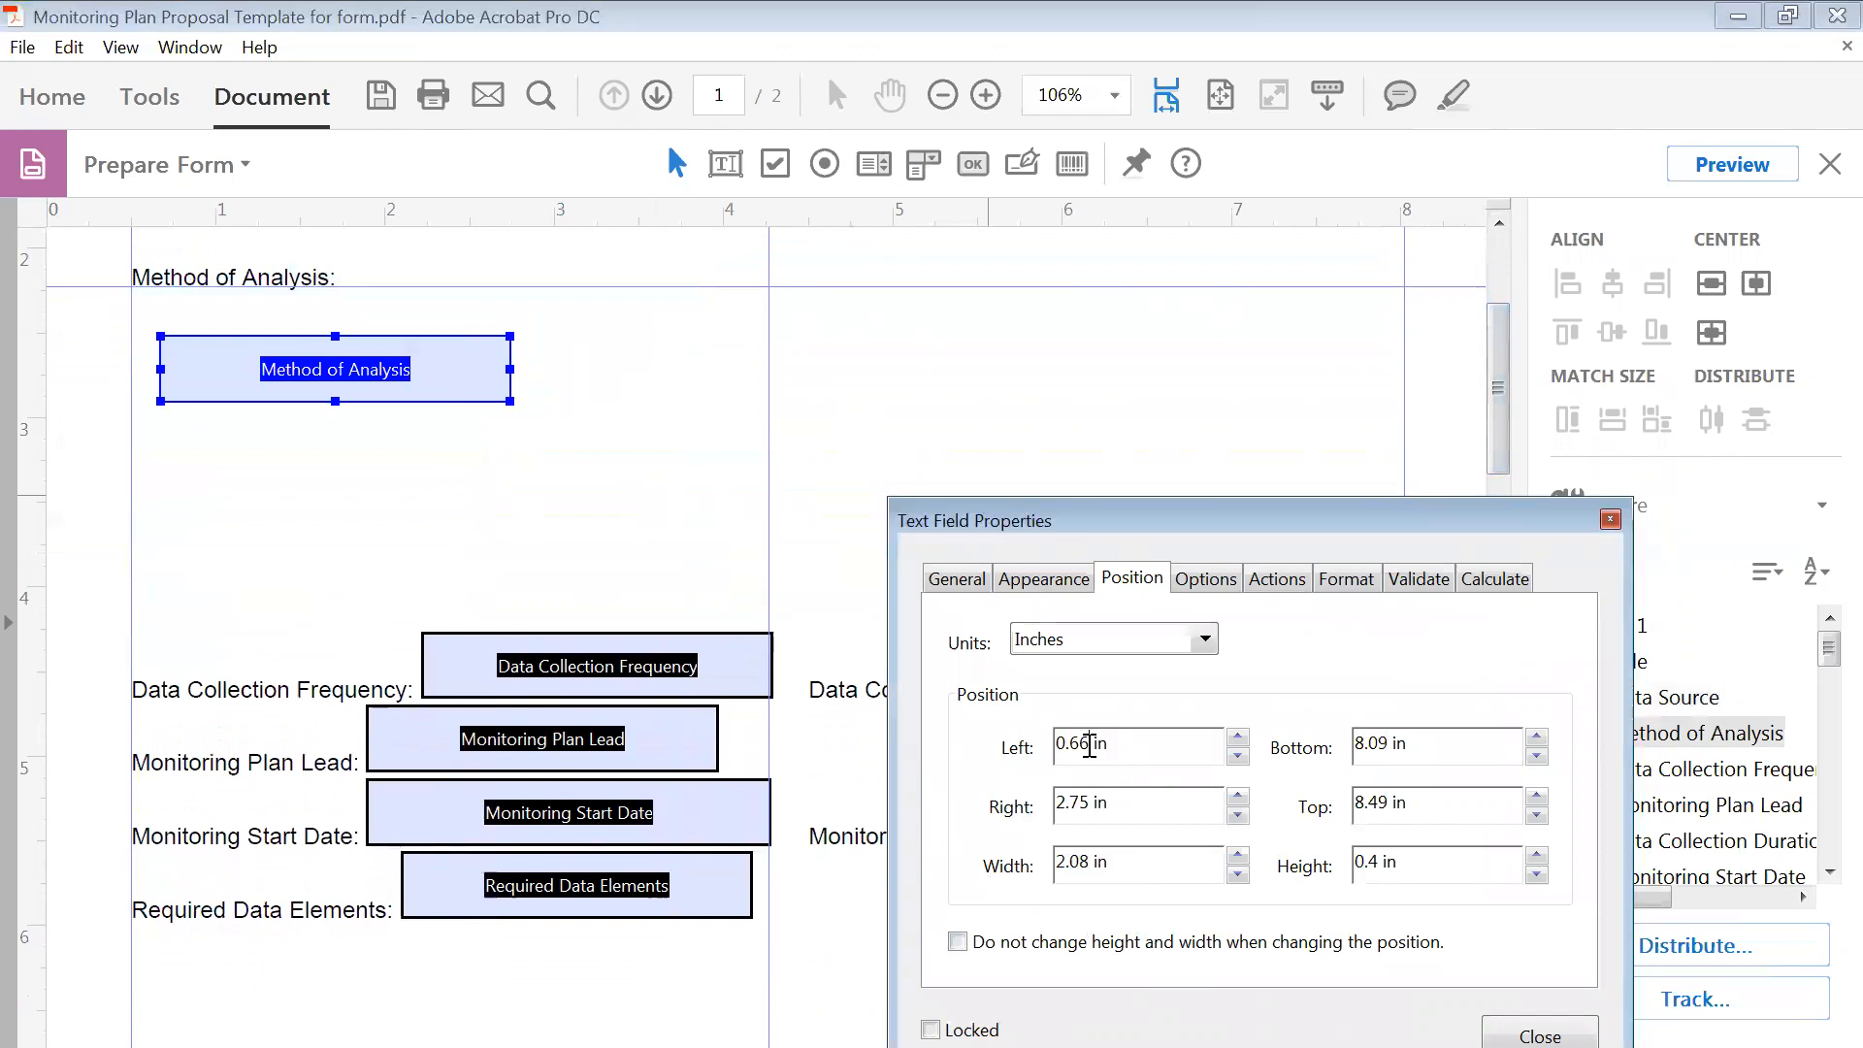
key(BackSpace)
key(BackSpace)
text(5)
click(1089, 802)
drag(1089, 802, 982, 811)
text(8)
key(Return)
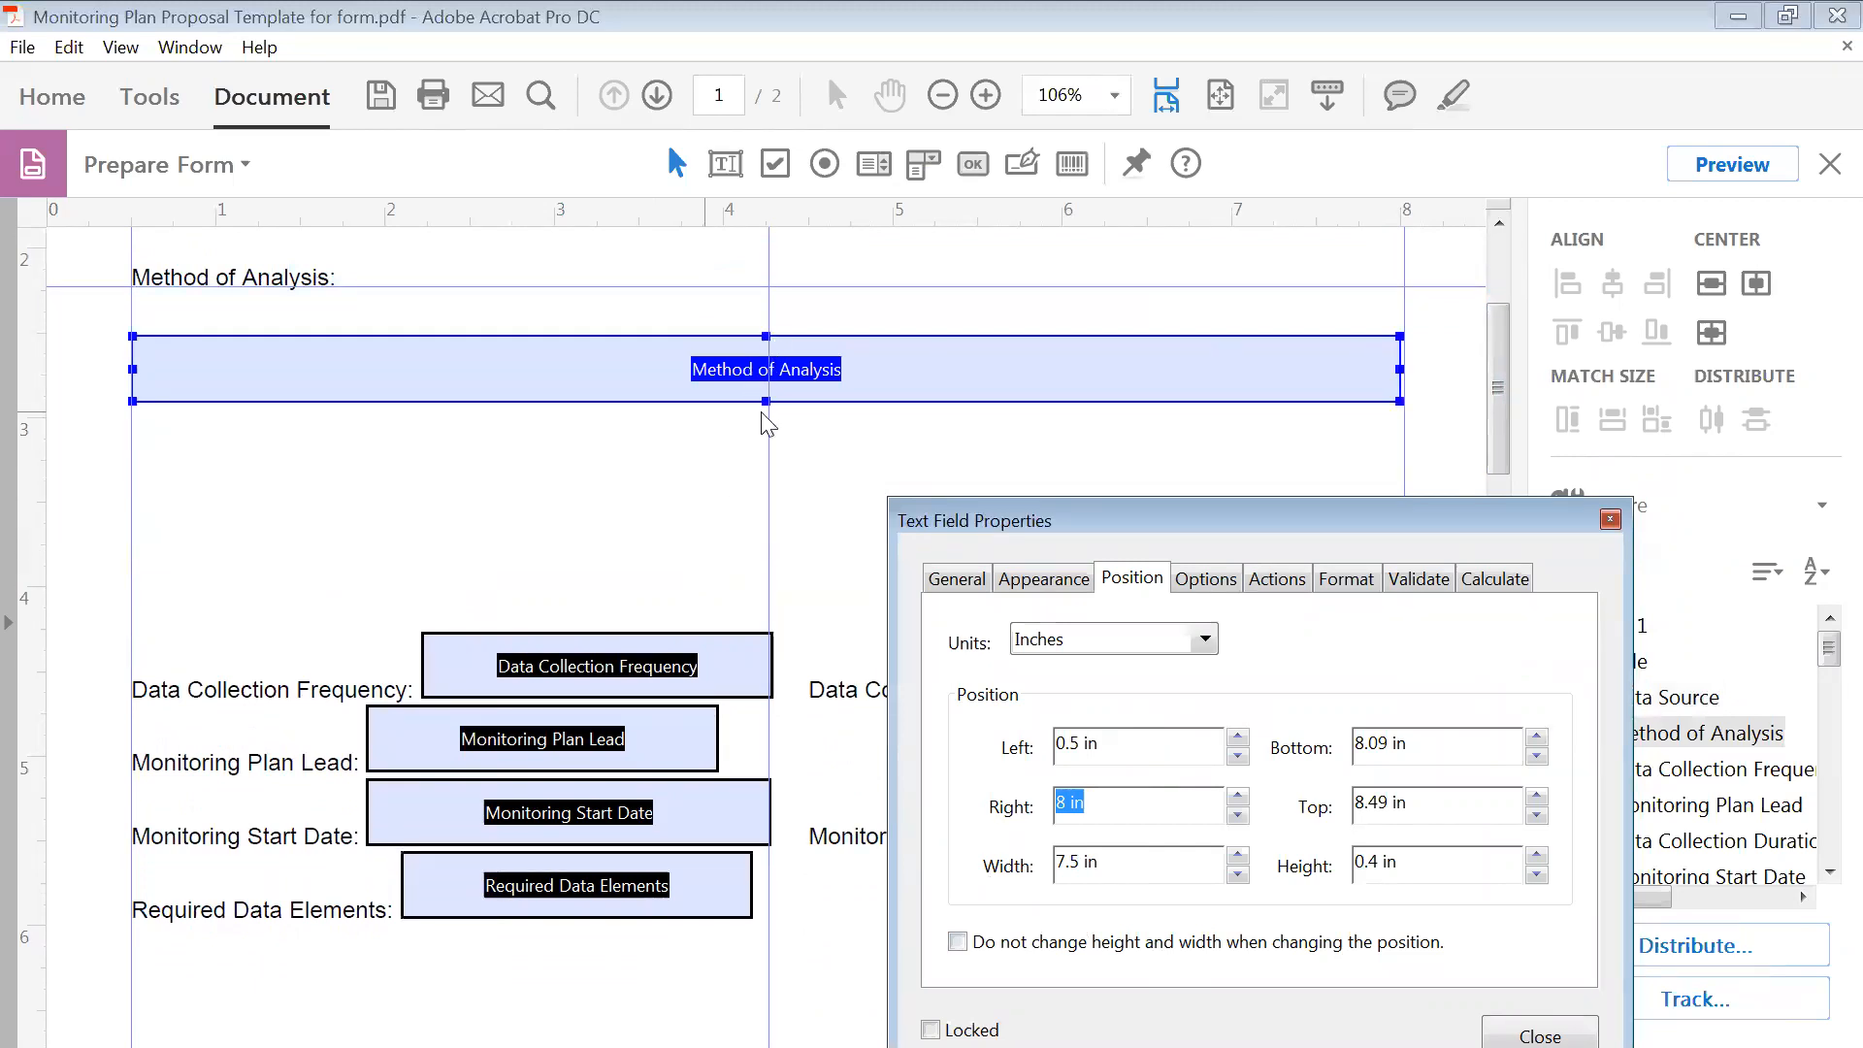
click(1536, 855)
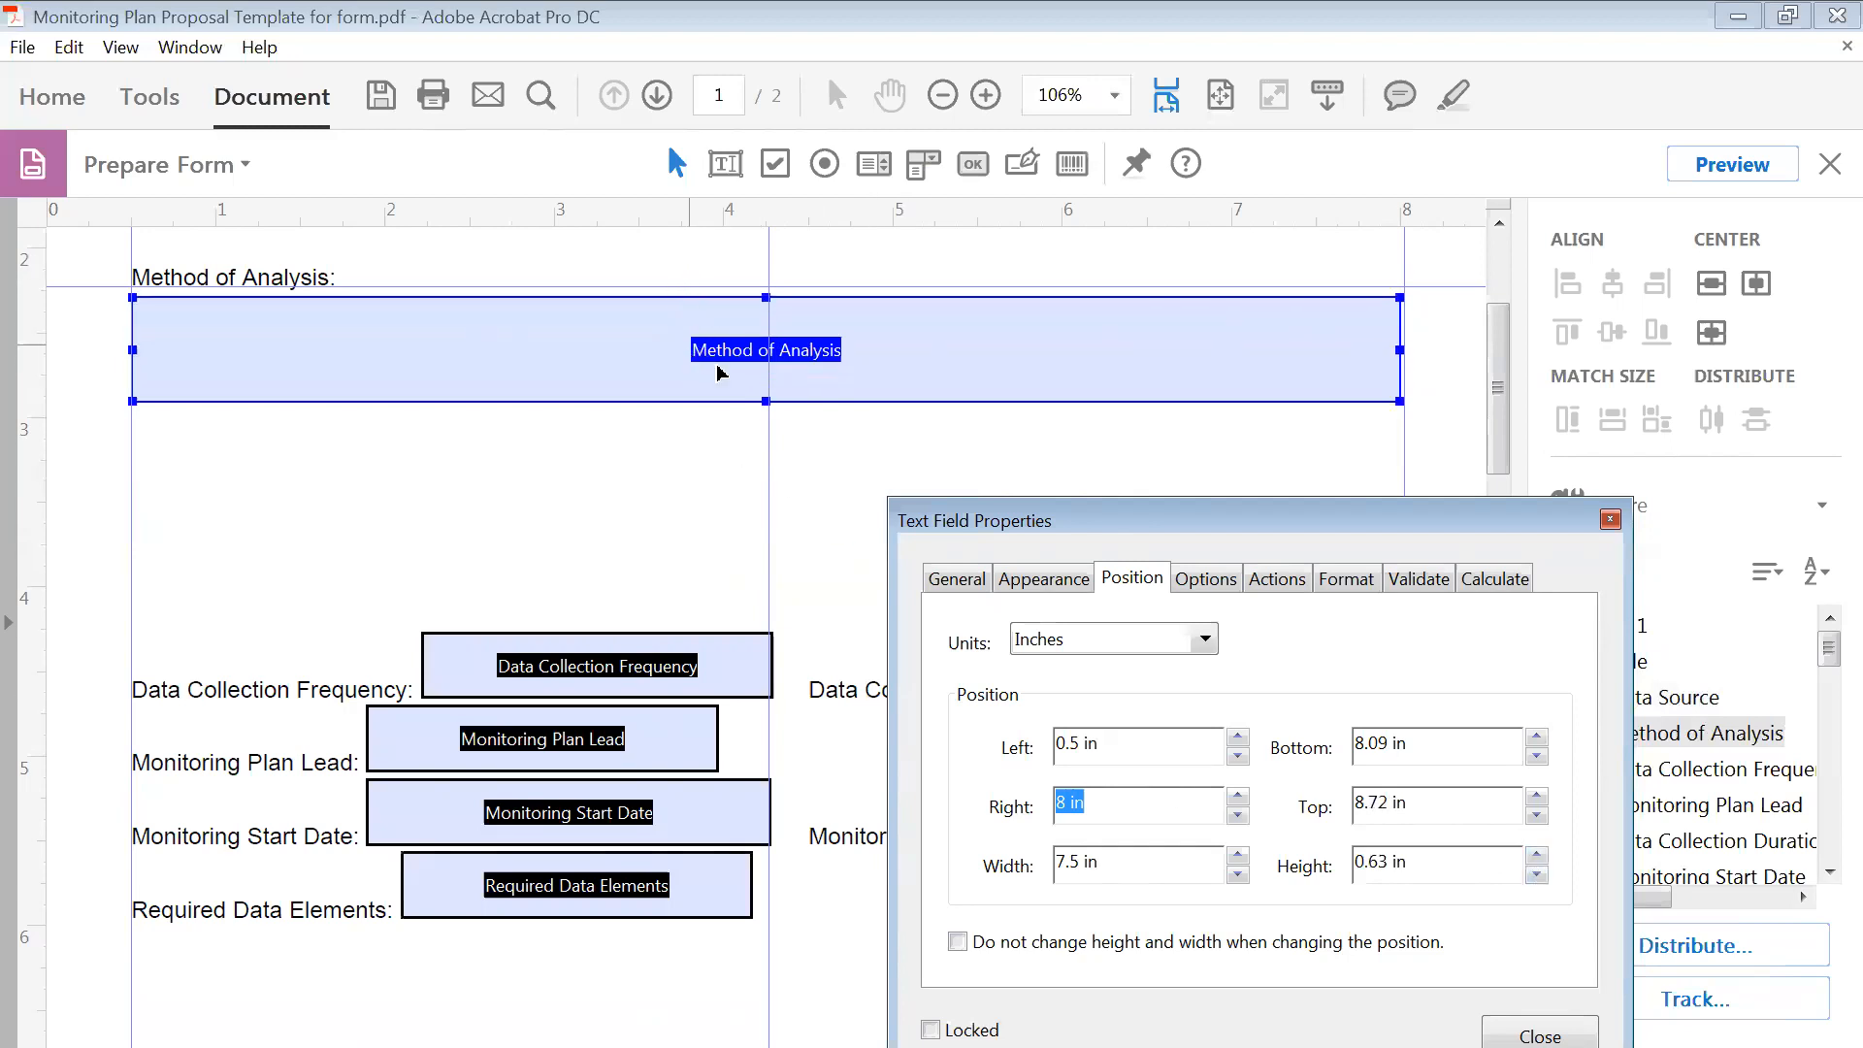
- Move the Method of Analysis field down to just above Data Collection Frequency, and realign its left edge to 0.5 in and right edge to 8 in
drag(723, 354, 723, 579)
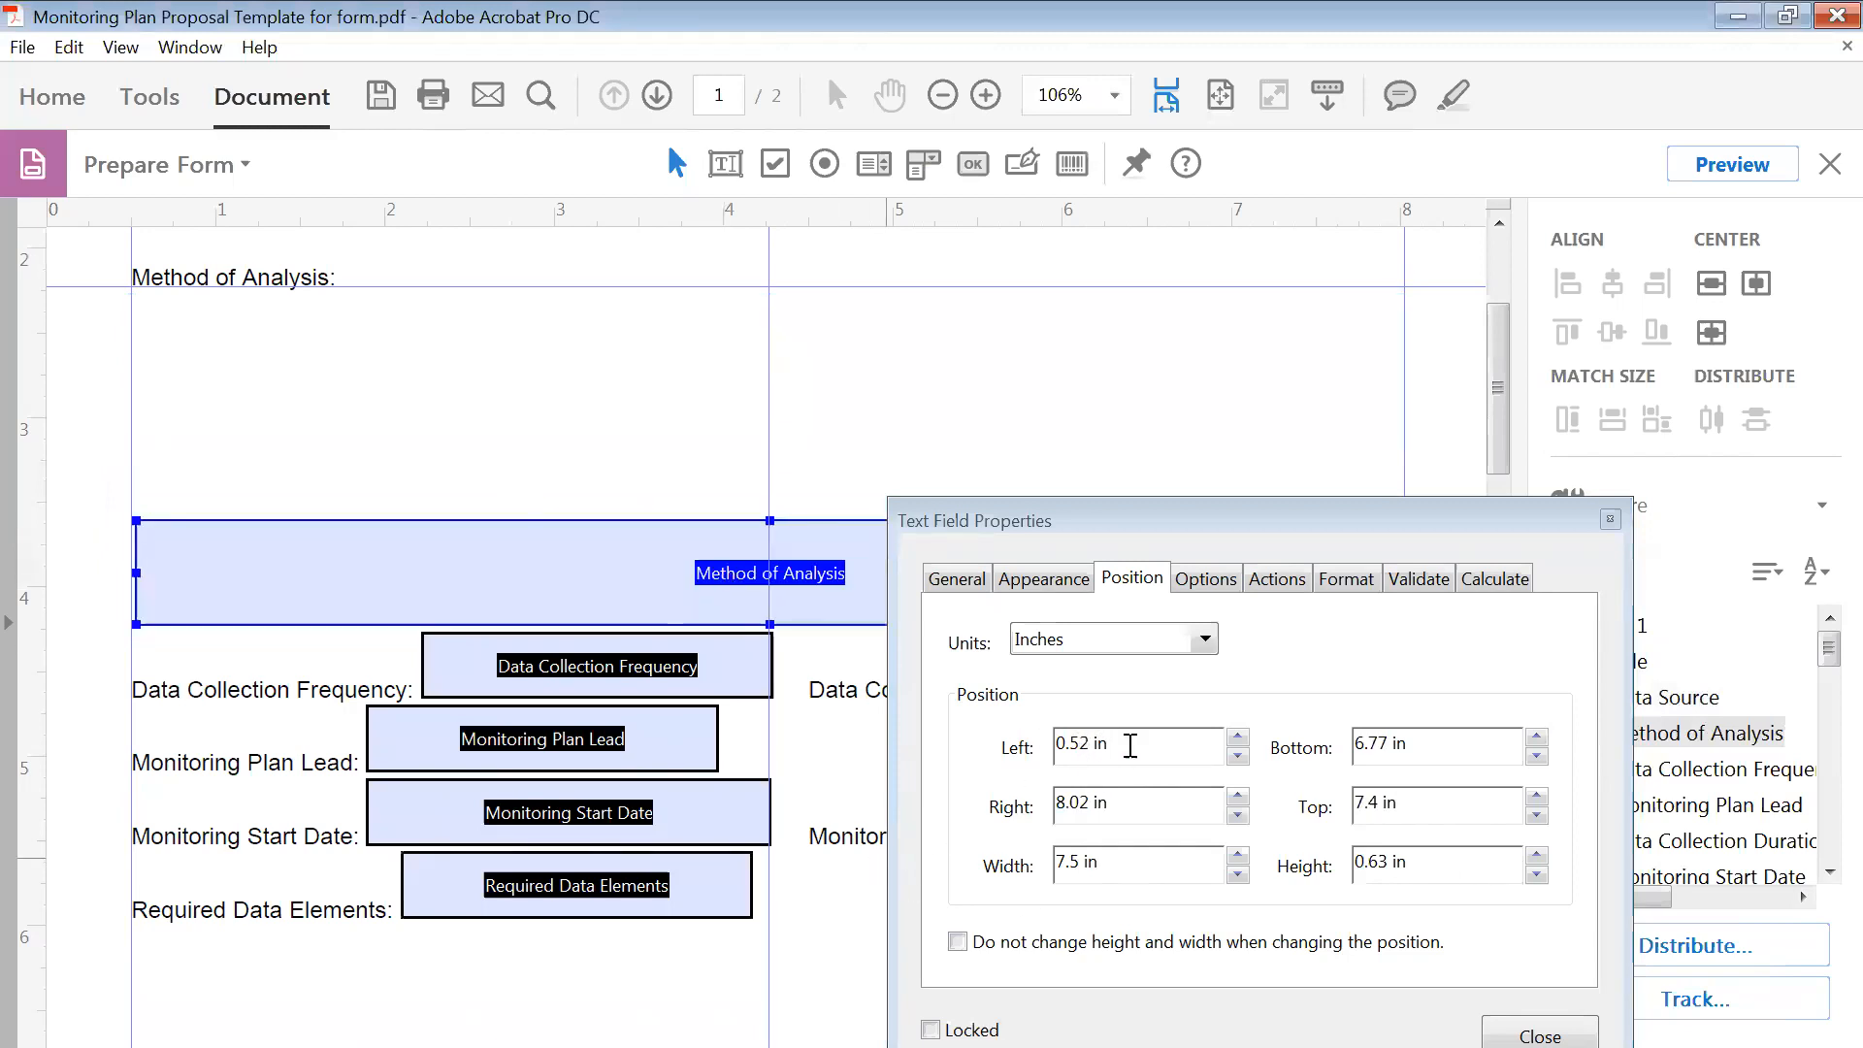
click(1238, 756)
click(1238, 737)
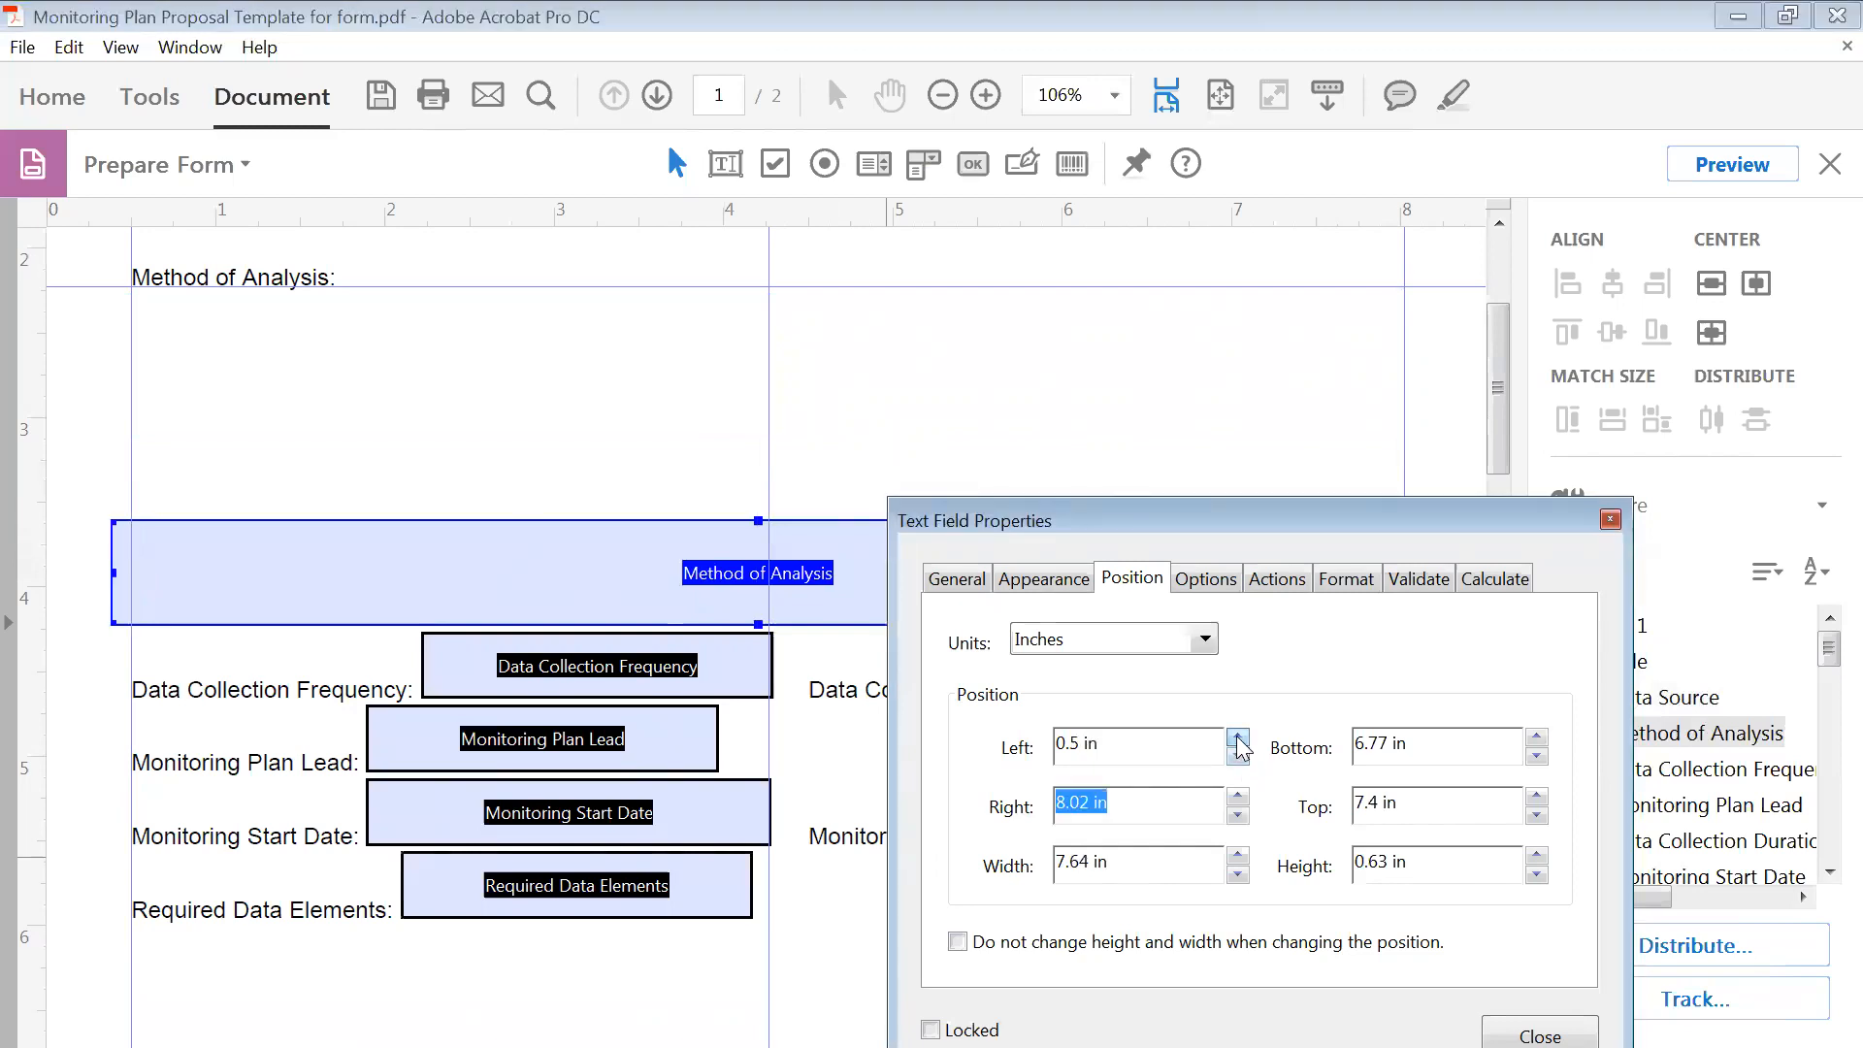
click(1238, 815)
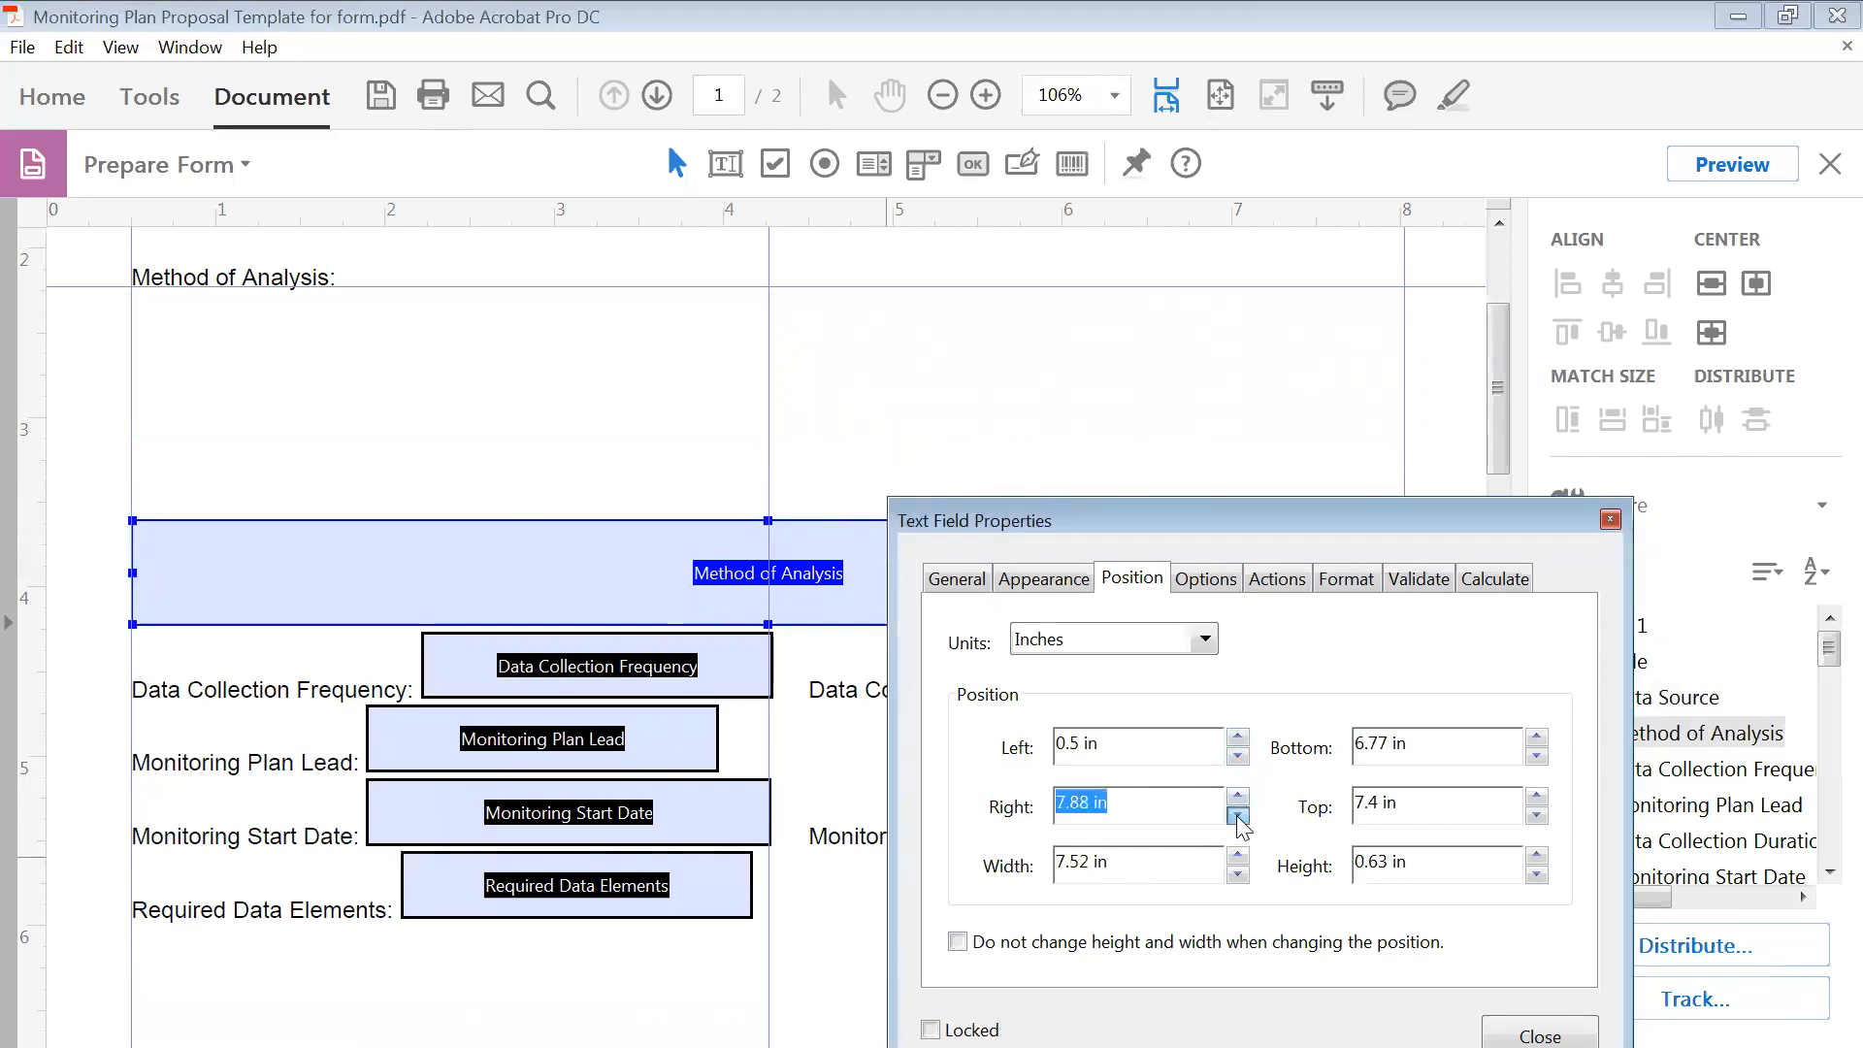
click(1238, 796)
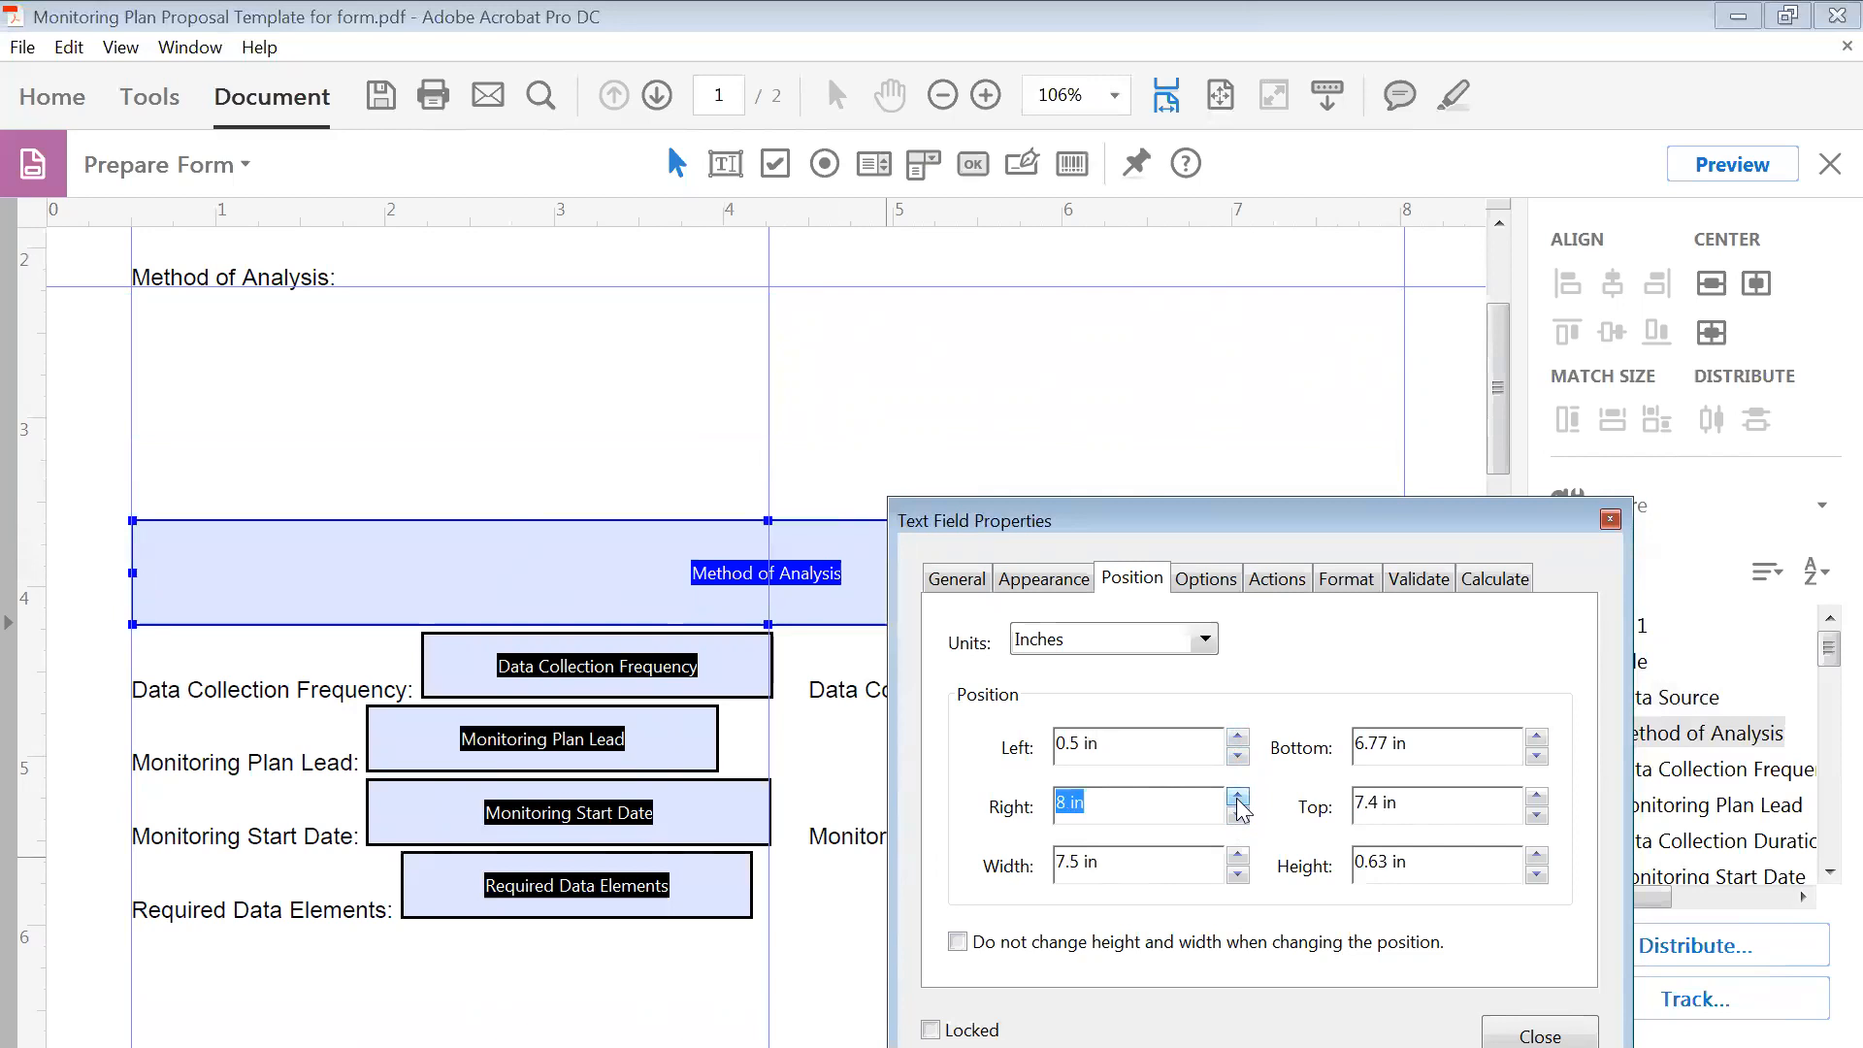
- Increase the Method of Analysis field's height to 2 in so it fills the space below its label, and close its properties
click(1537, 856)
click(1537, 856)
click(1537, 855)
click(1537, 856)
click(1537, 856)
click(1537, 856)
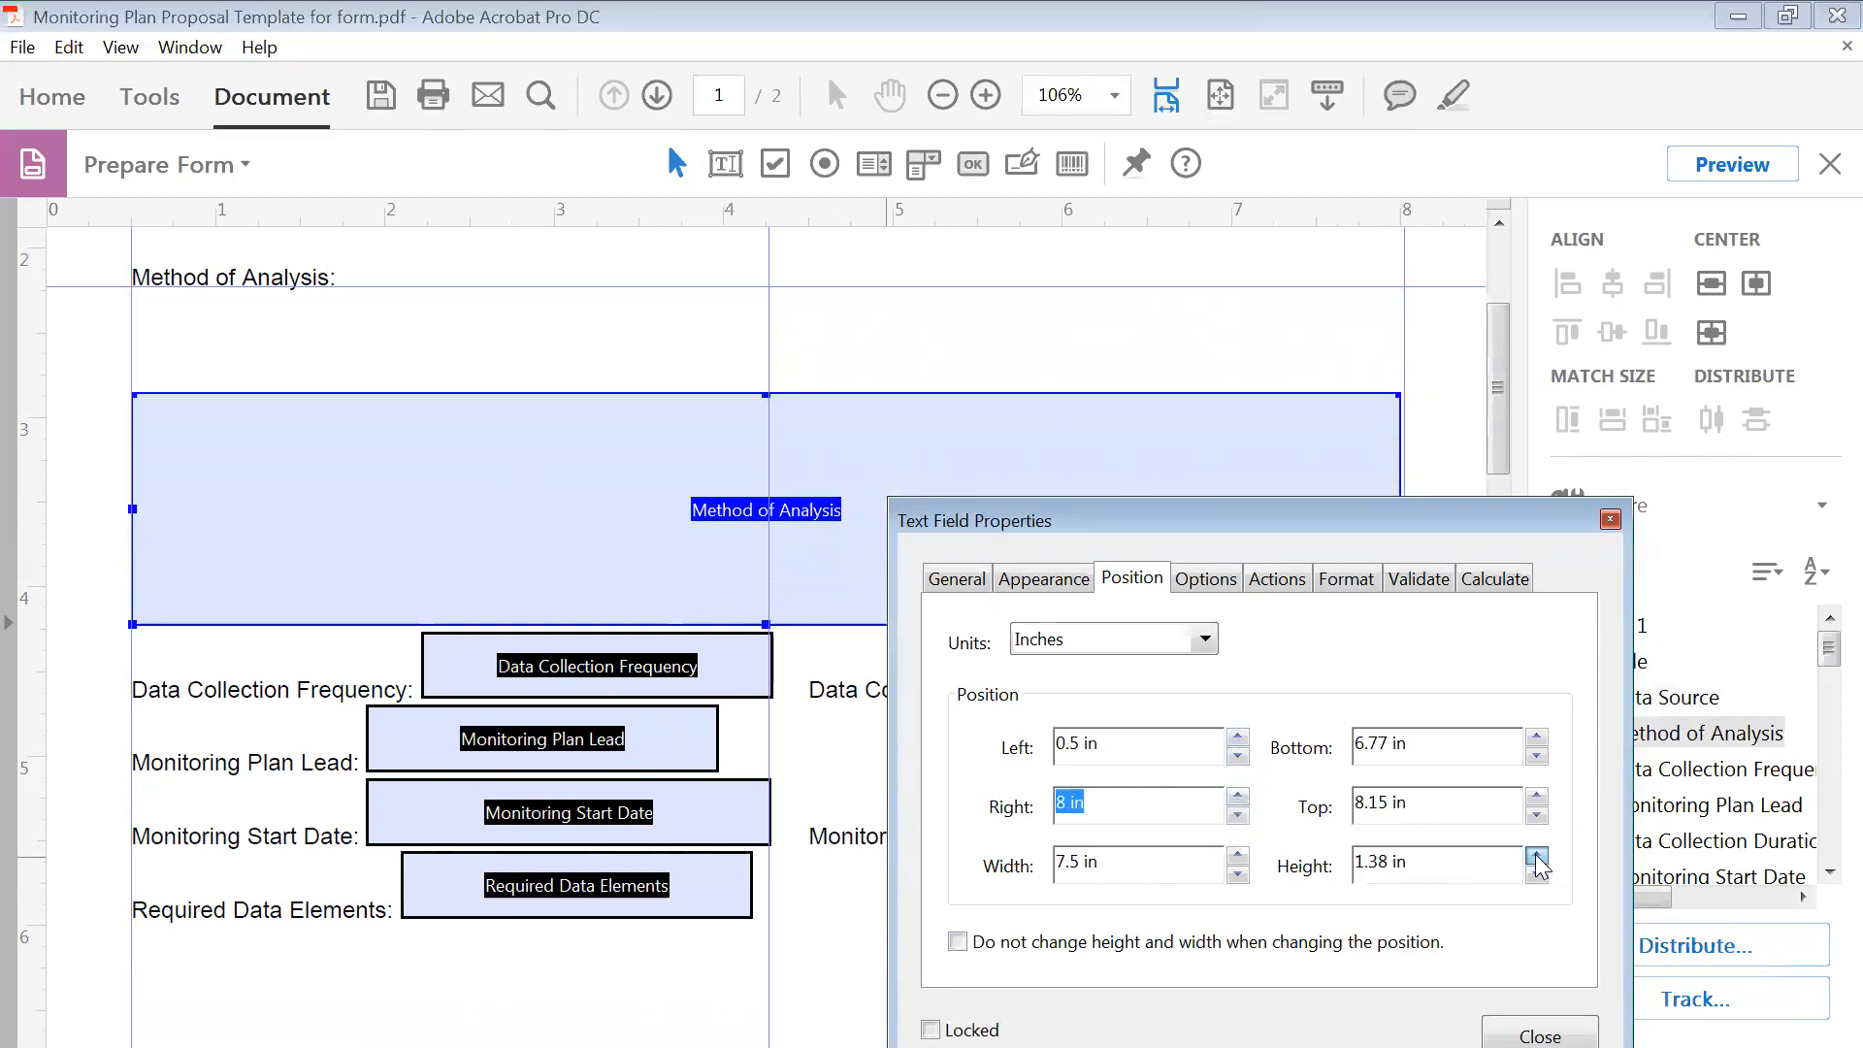
click(1537, 856)
click(1537, 856)
click(1537, 856)
click(1537, 855)
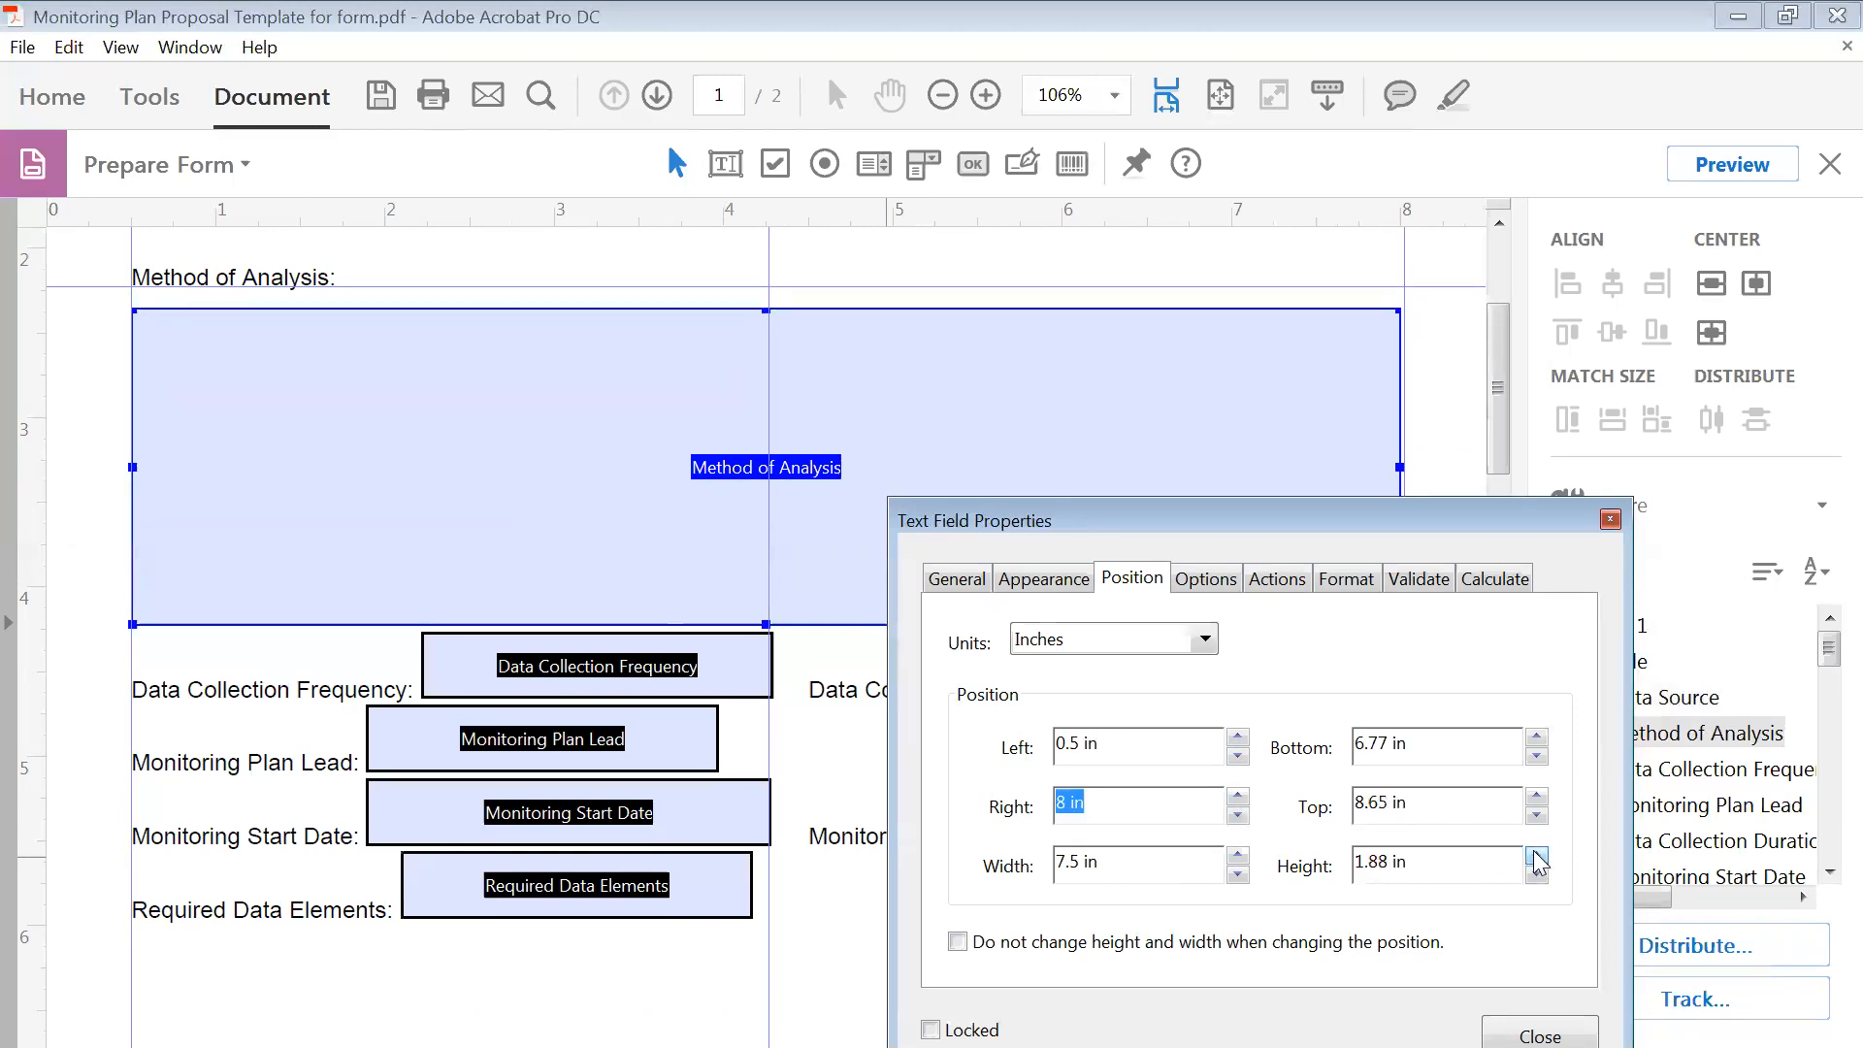
click(1537, 856)
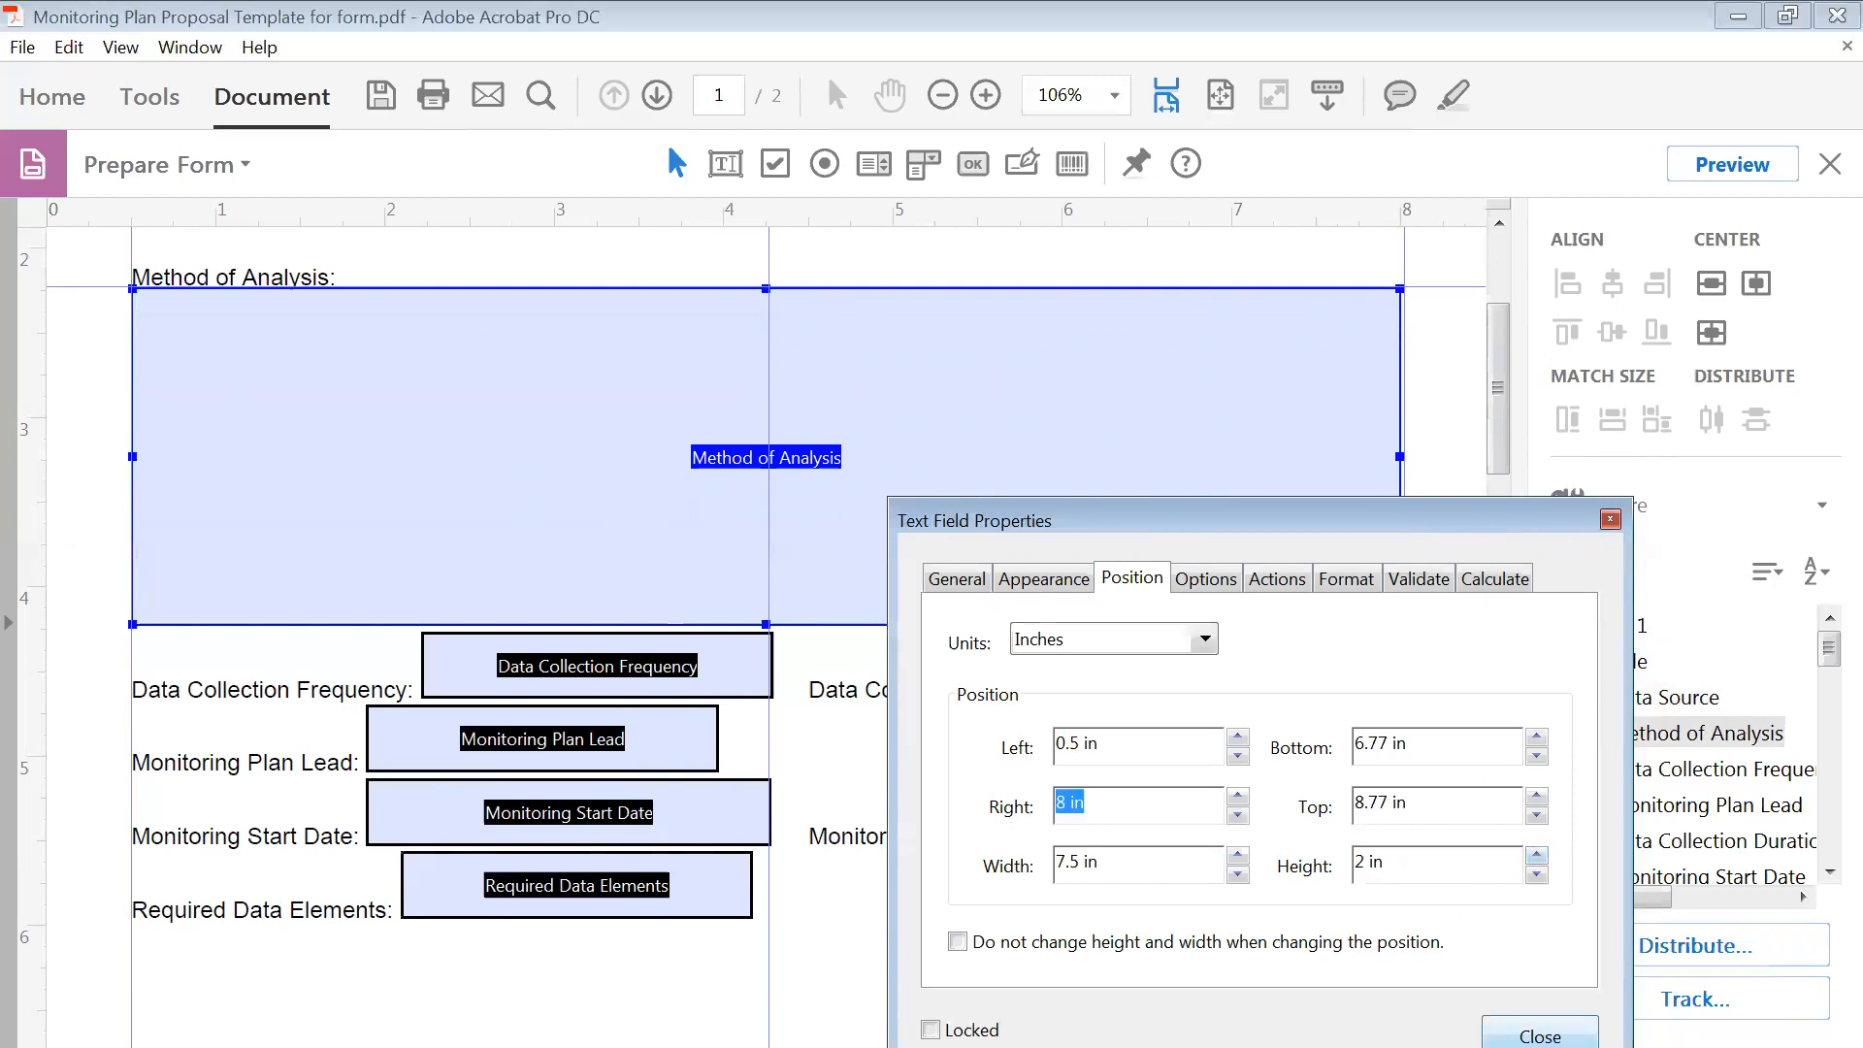
click(1540, 1036)
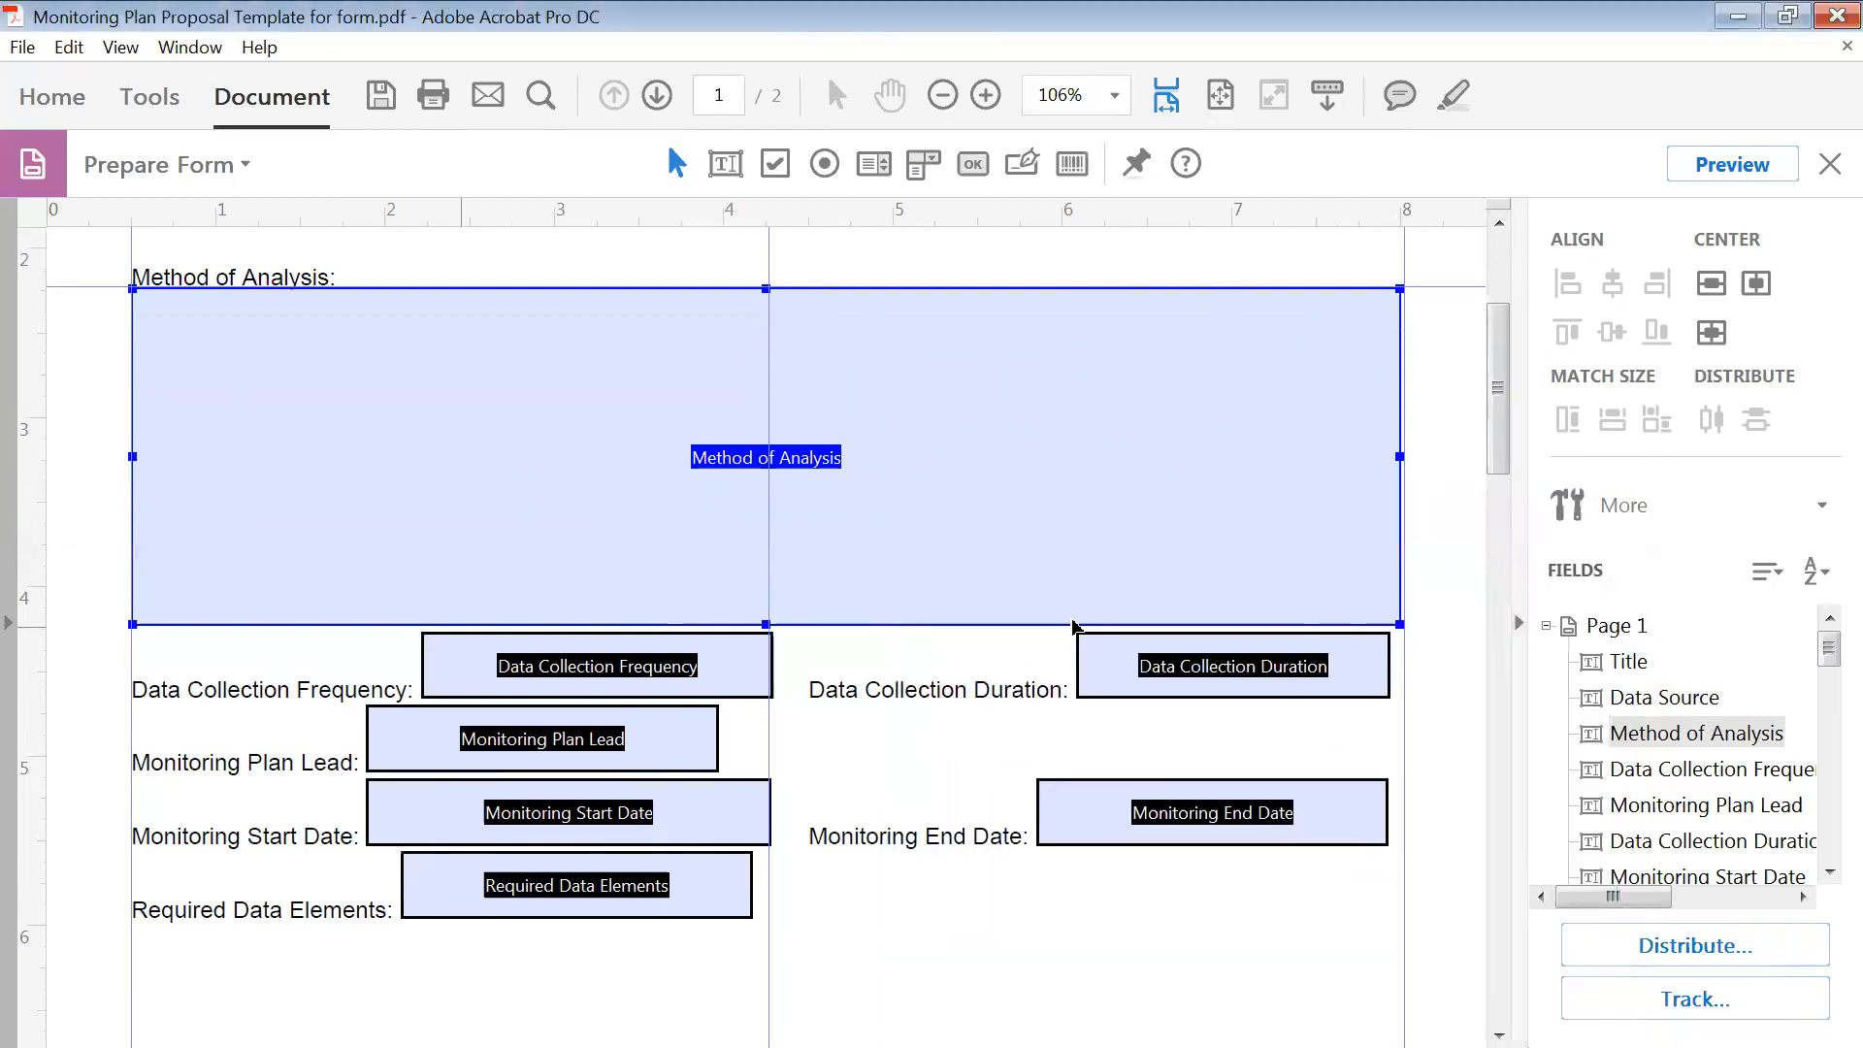
- Set the Data Collection Frequency field's right edge to 4.25 in through its position properties
click(731, 659)
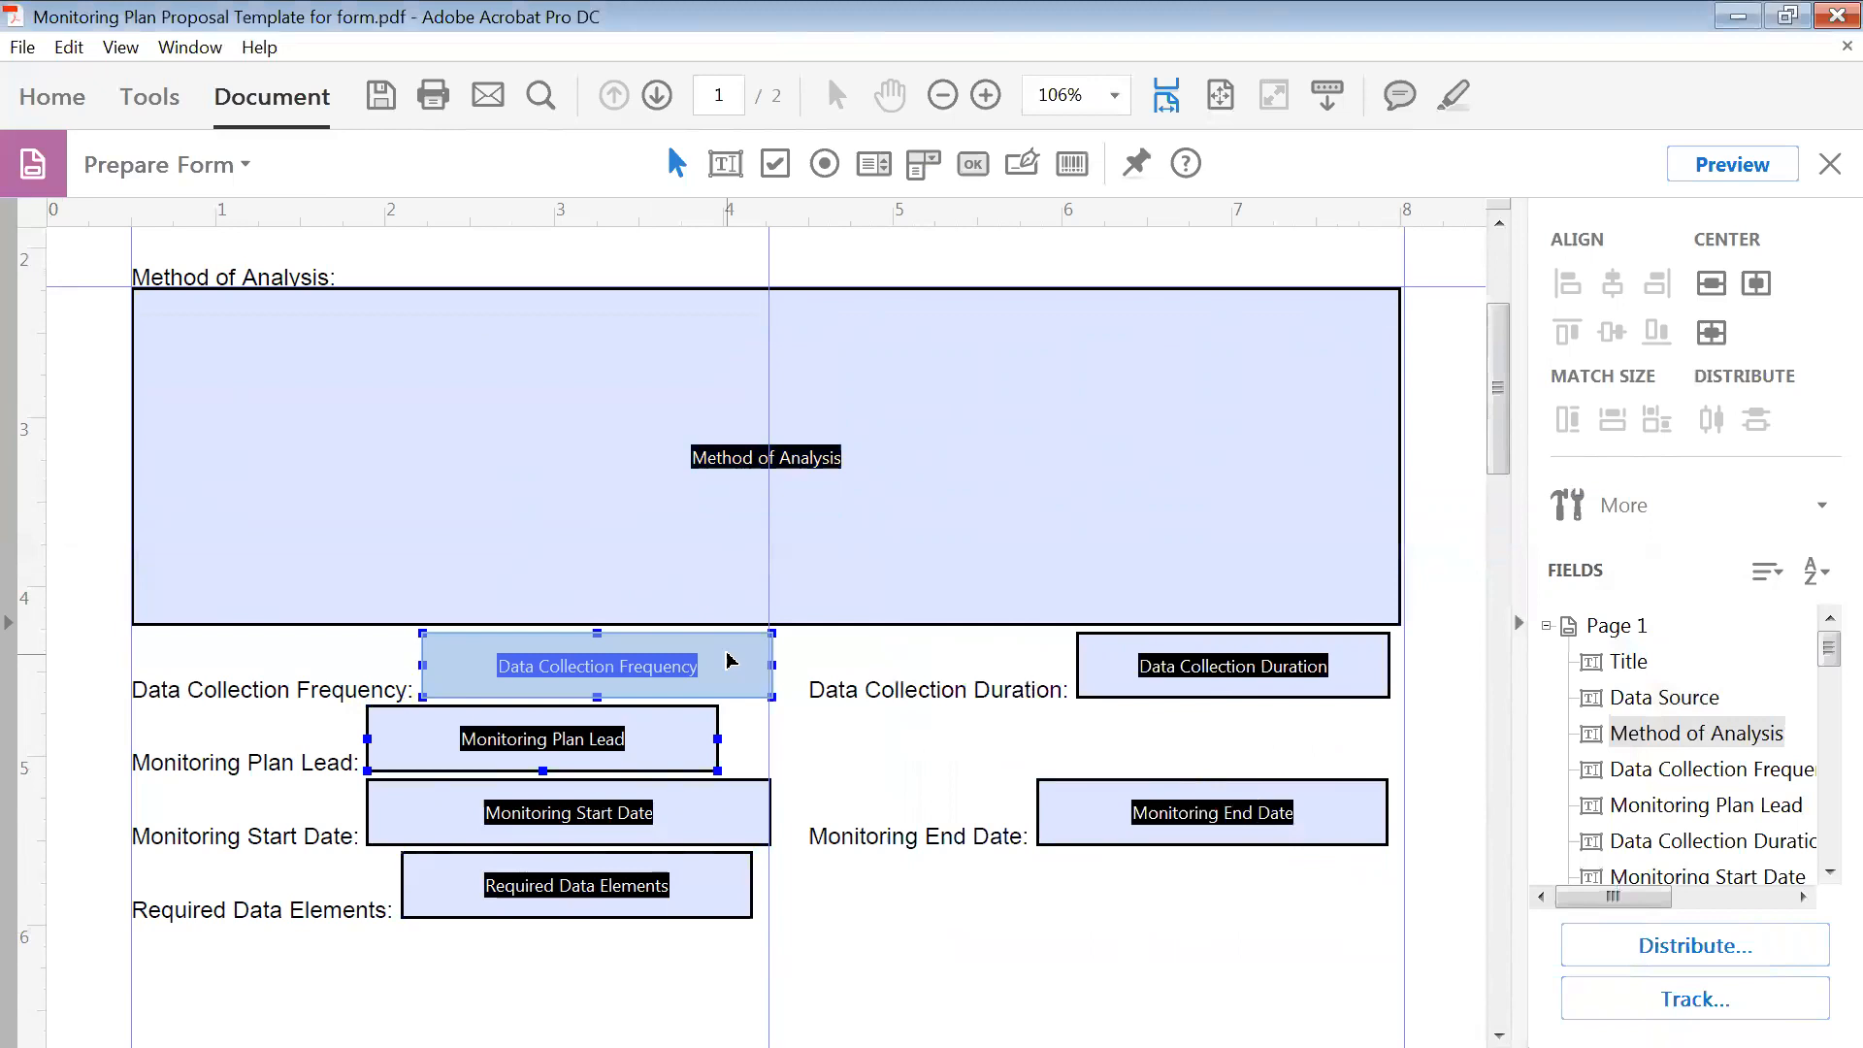
right_click(733, 677)
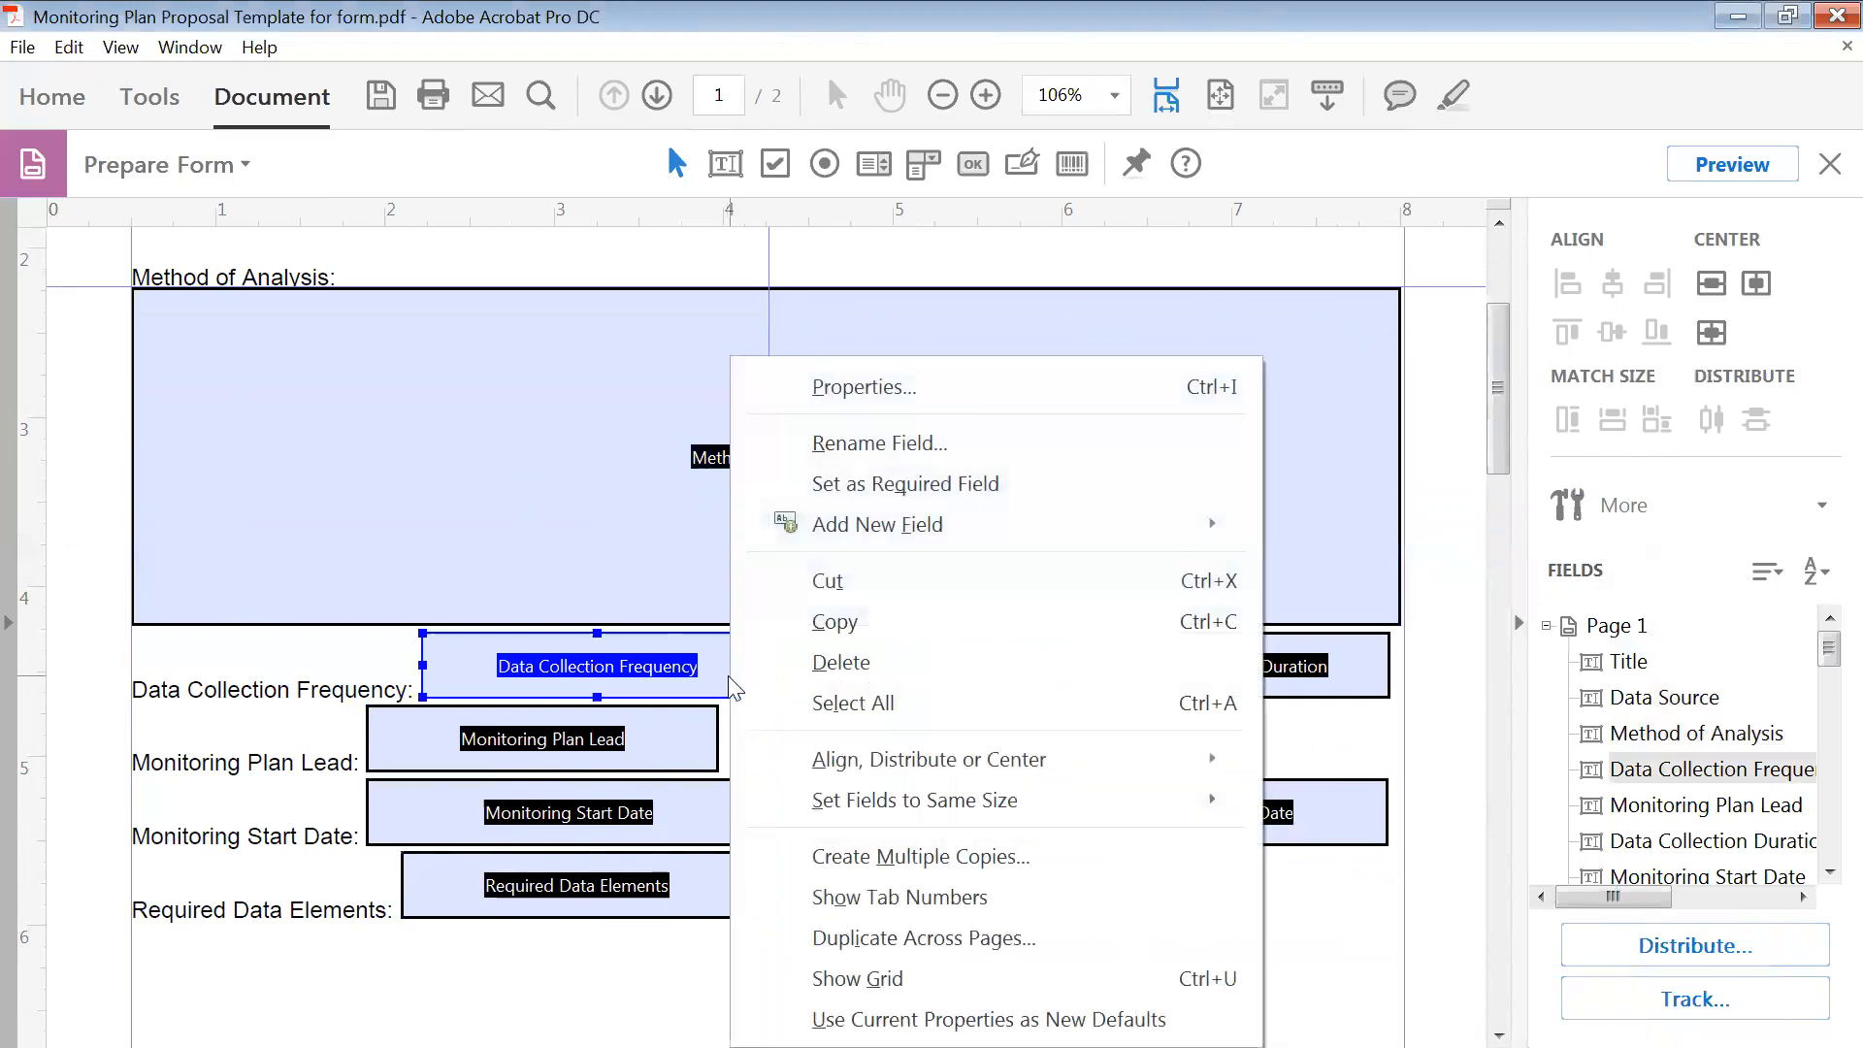
click(844, 387)
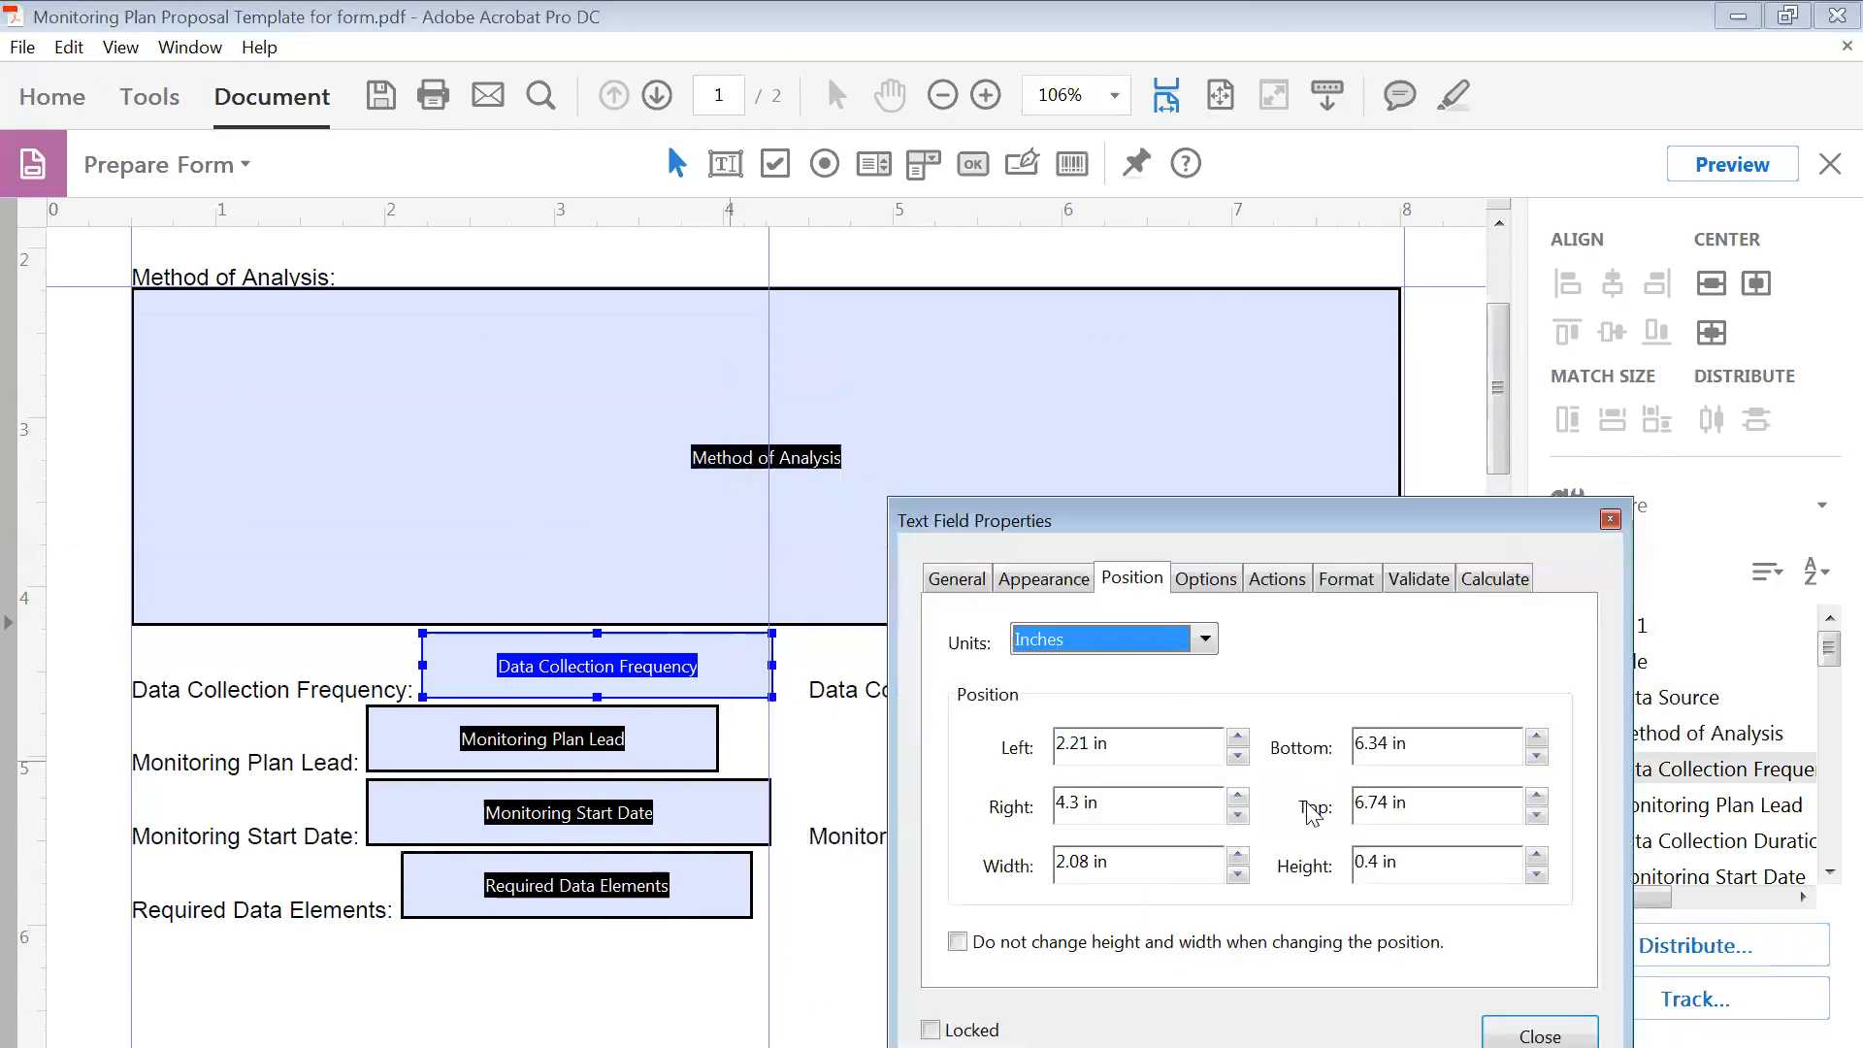
double_click(1072, 807)
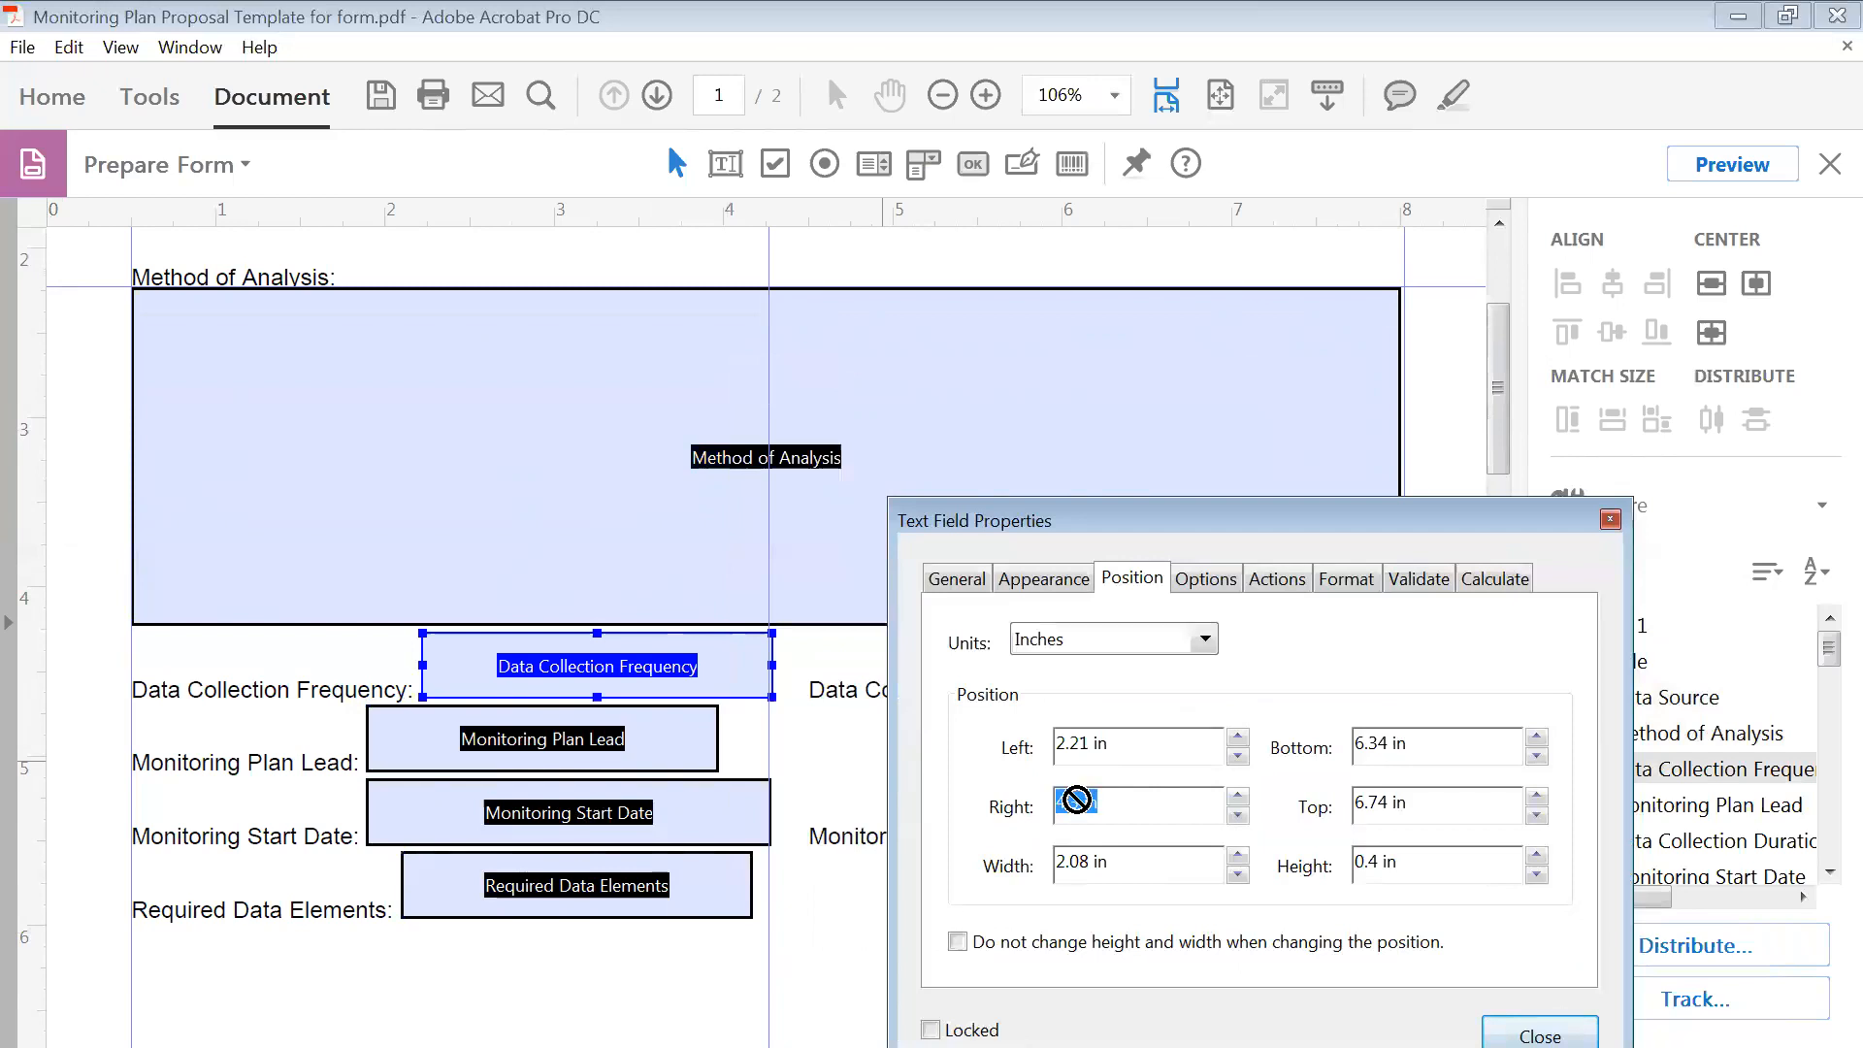
click(1085, 818)
key(BackSpace)
text(25)
click(1148, 859)
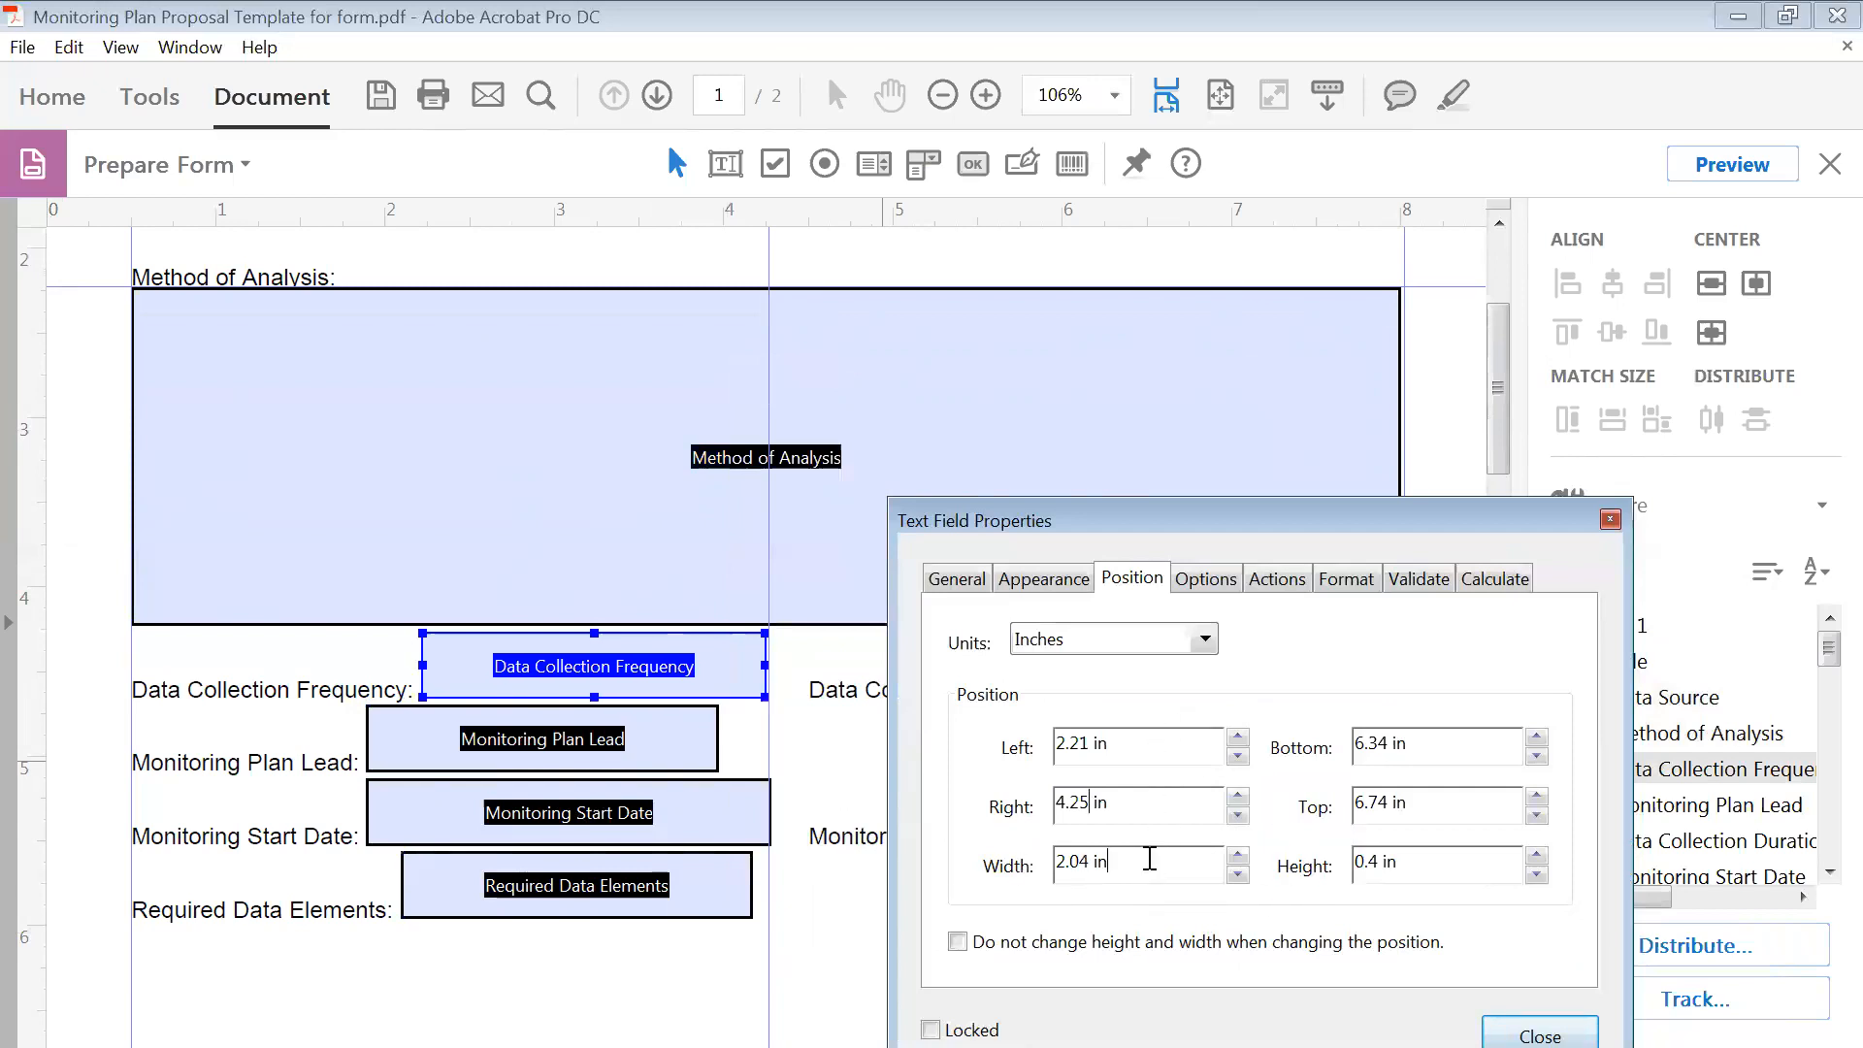
click(703, 757)
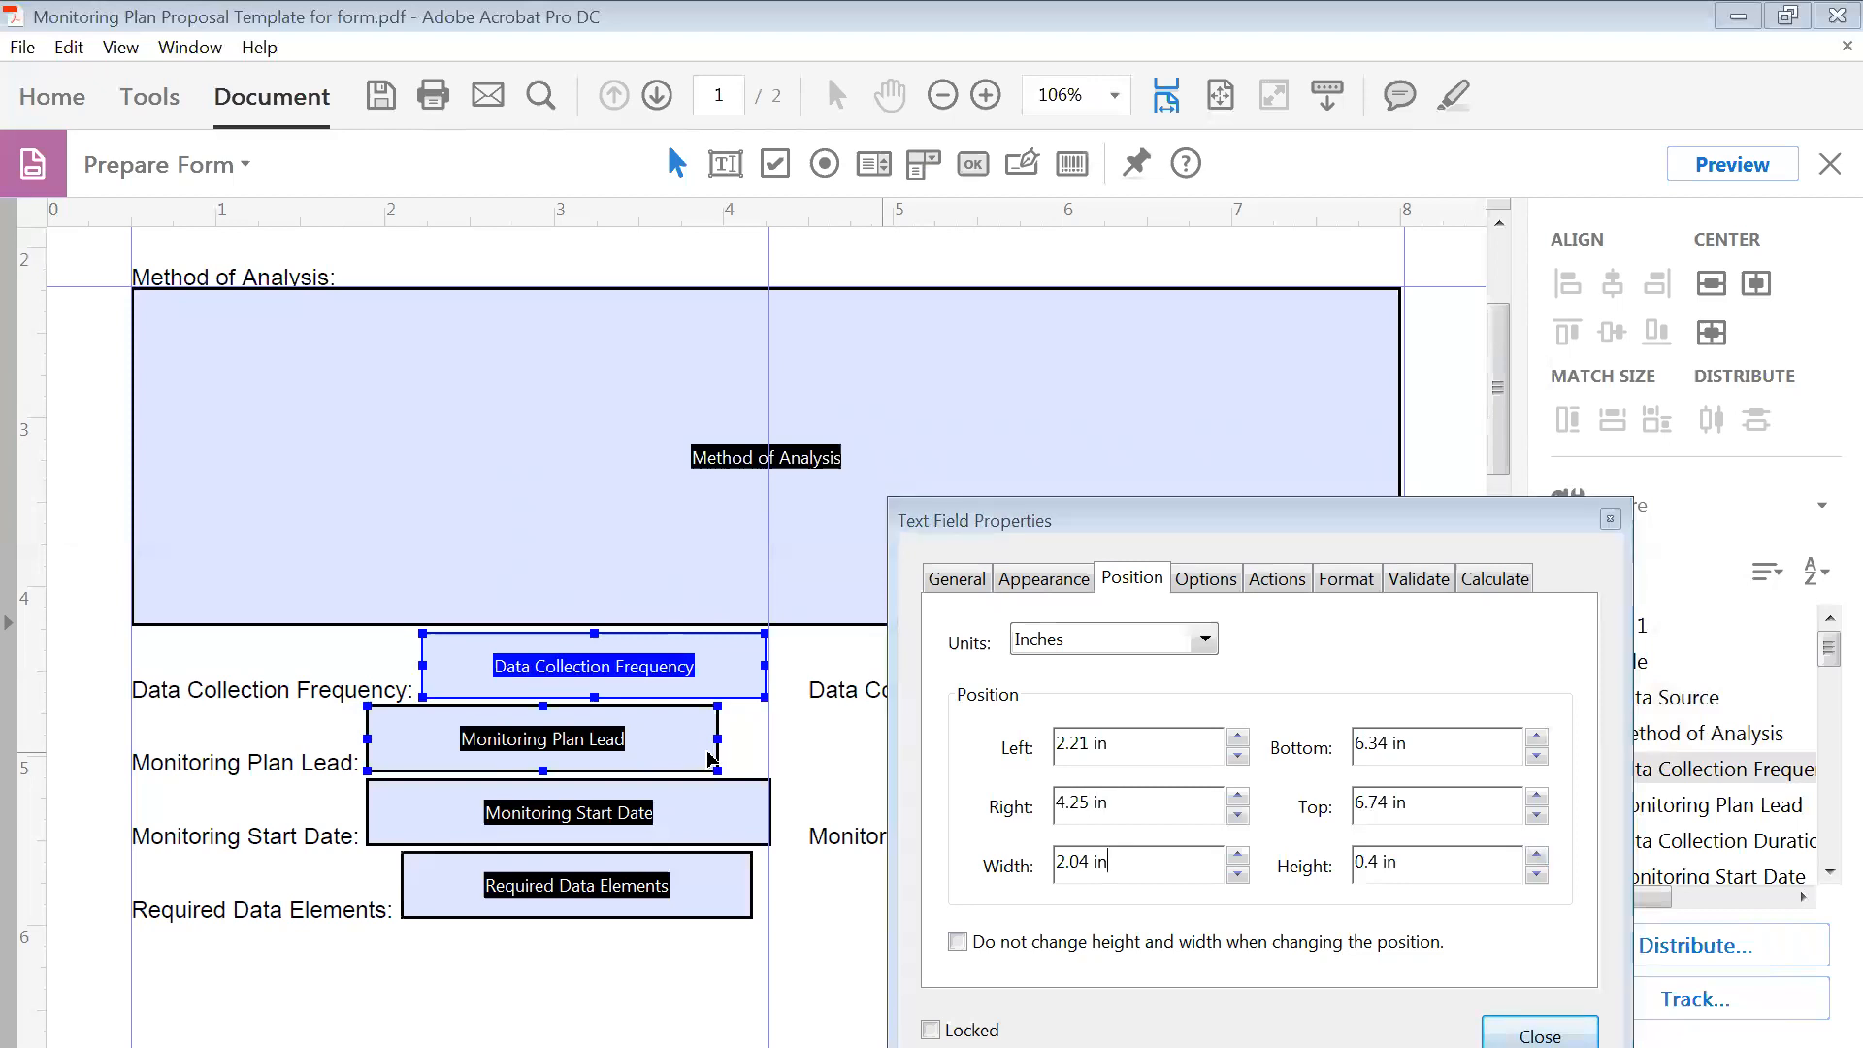
click(640, 679)
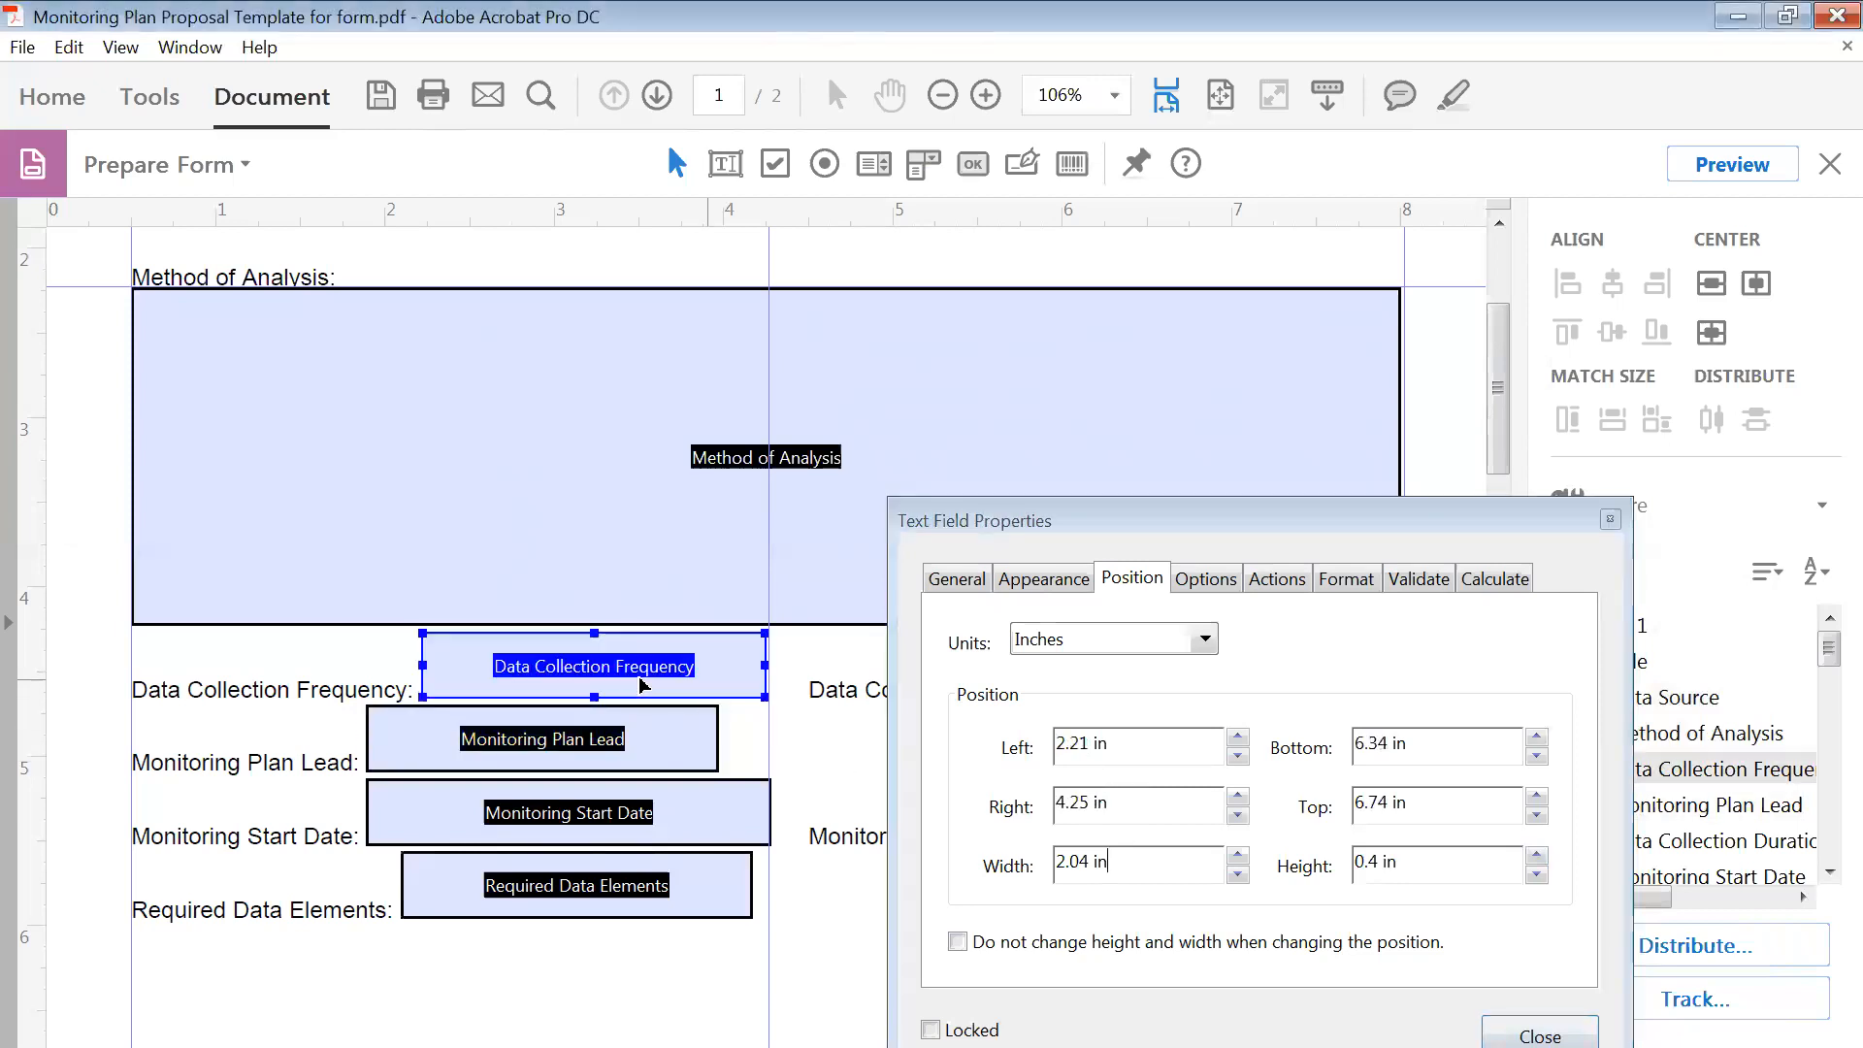
- Reuse the Data Collection Frequency right-edge value to set the Monitoring Start Date field's right edge to 4.25 in
drag(1144, 813, 1035, 805)
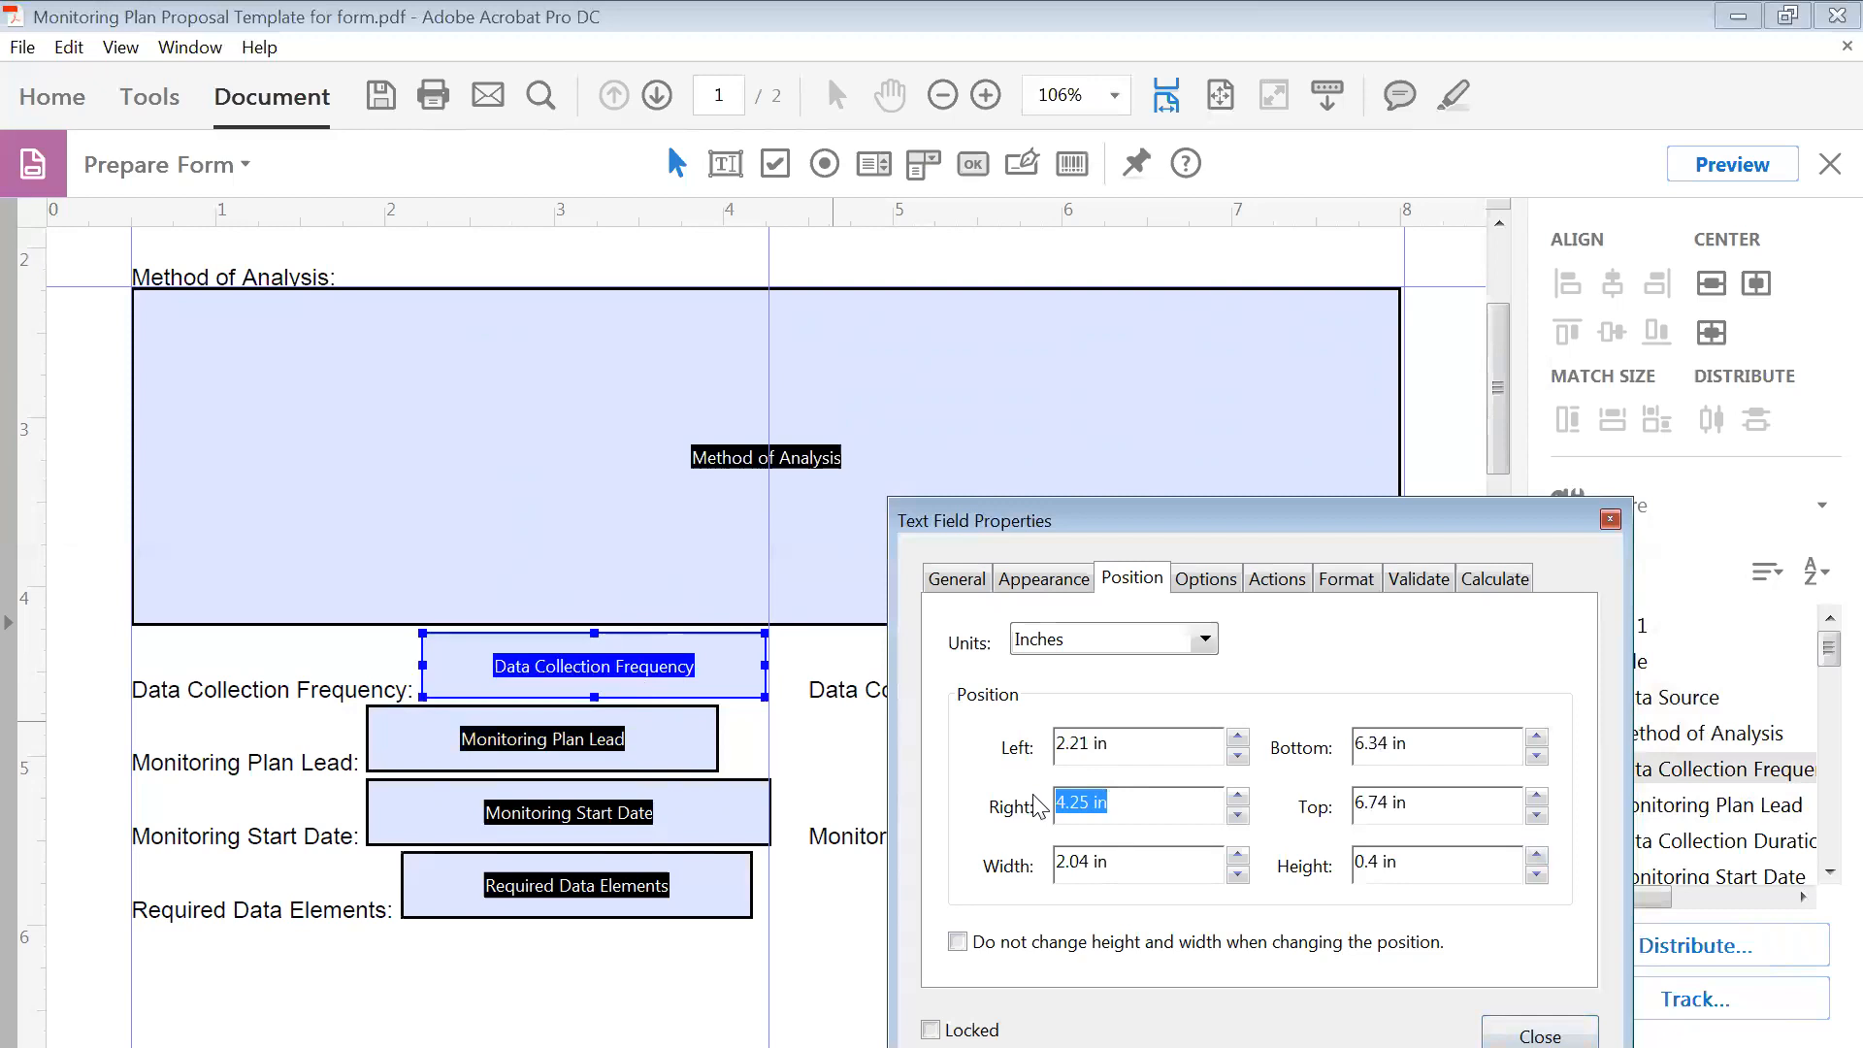
click(371, 764)
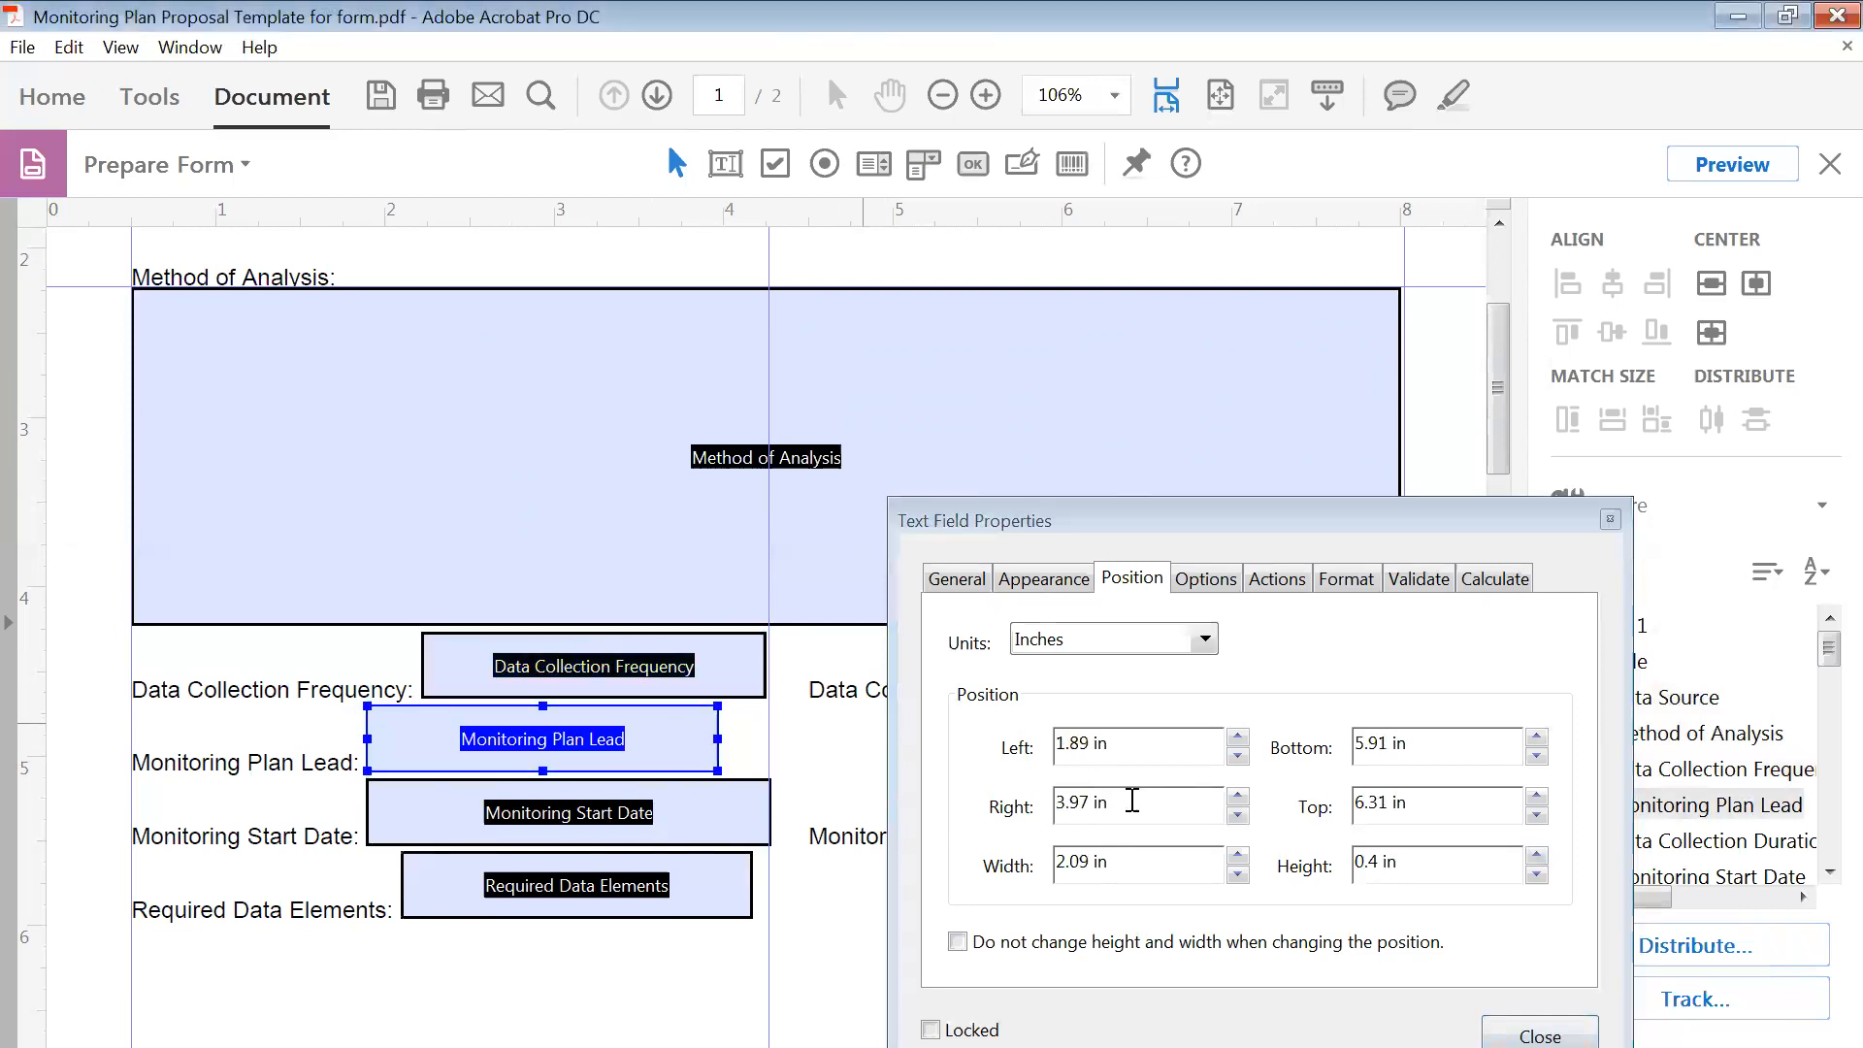
drag(1136, 798, 1021, 810)
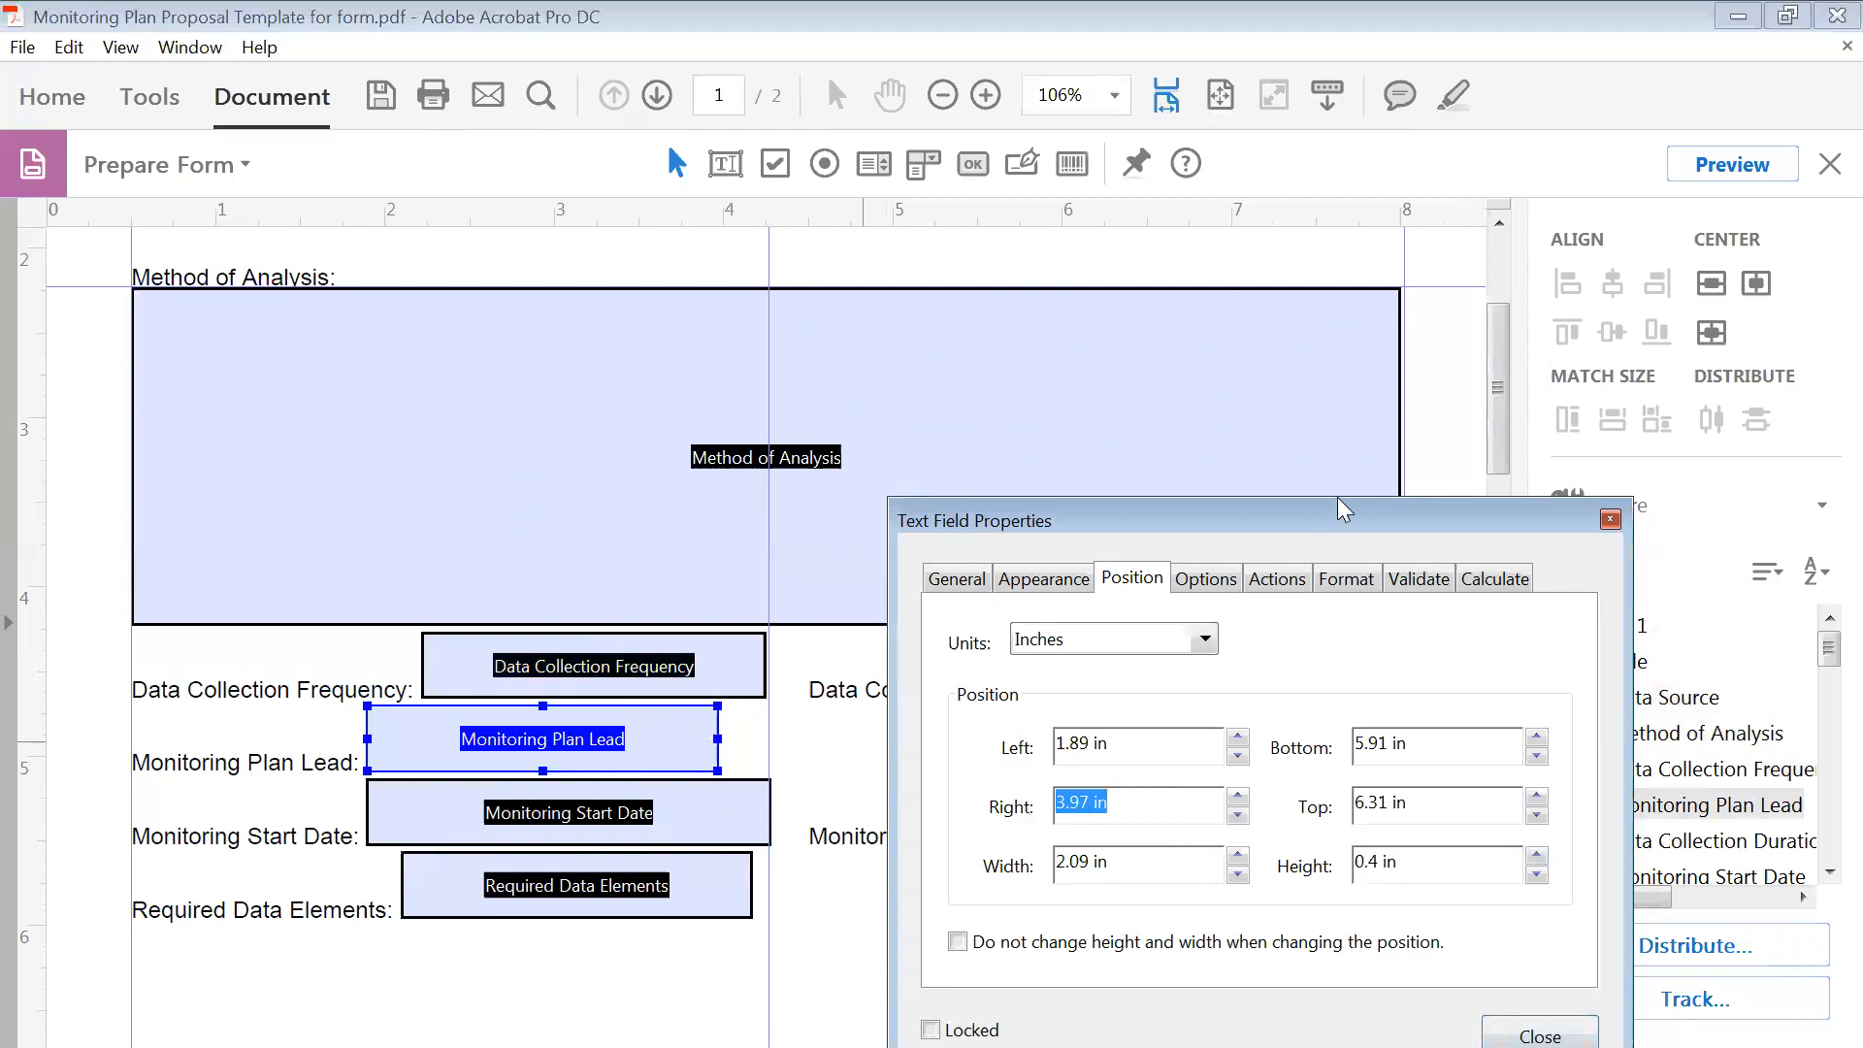
drag(1235, 502, 1183, 458)
click(755, 788)
drag(1074, 756, 966, 754)
text(4.25 in)
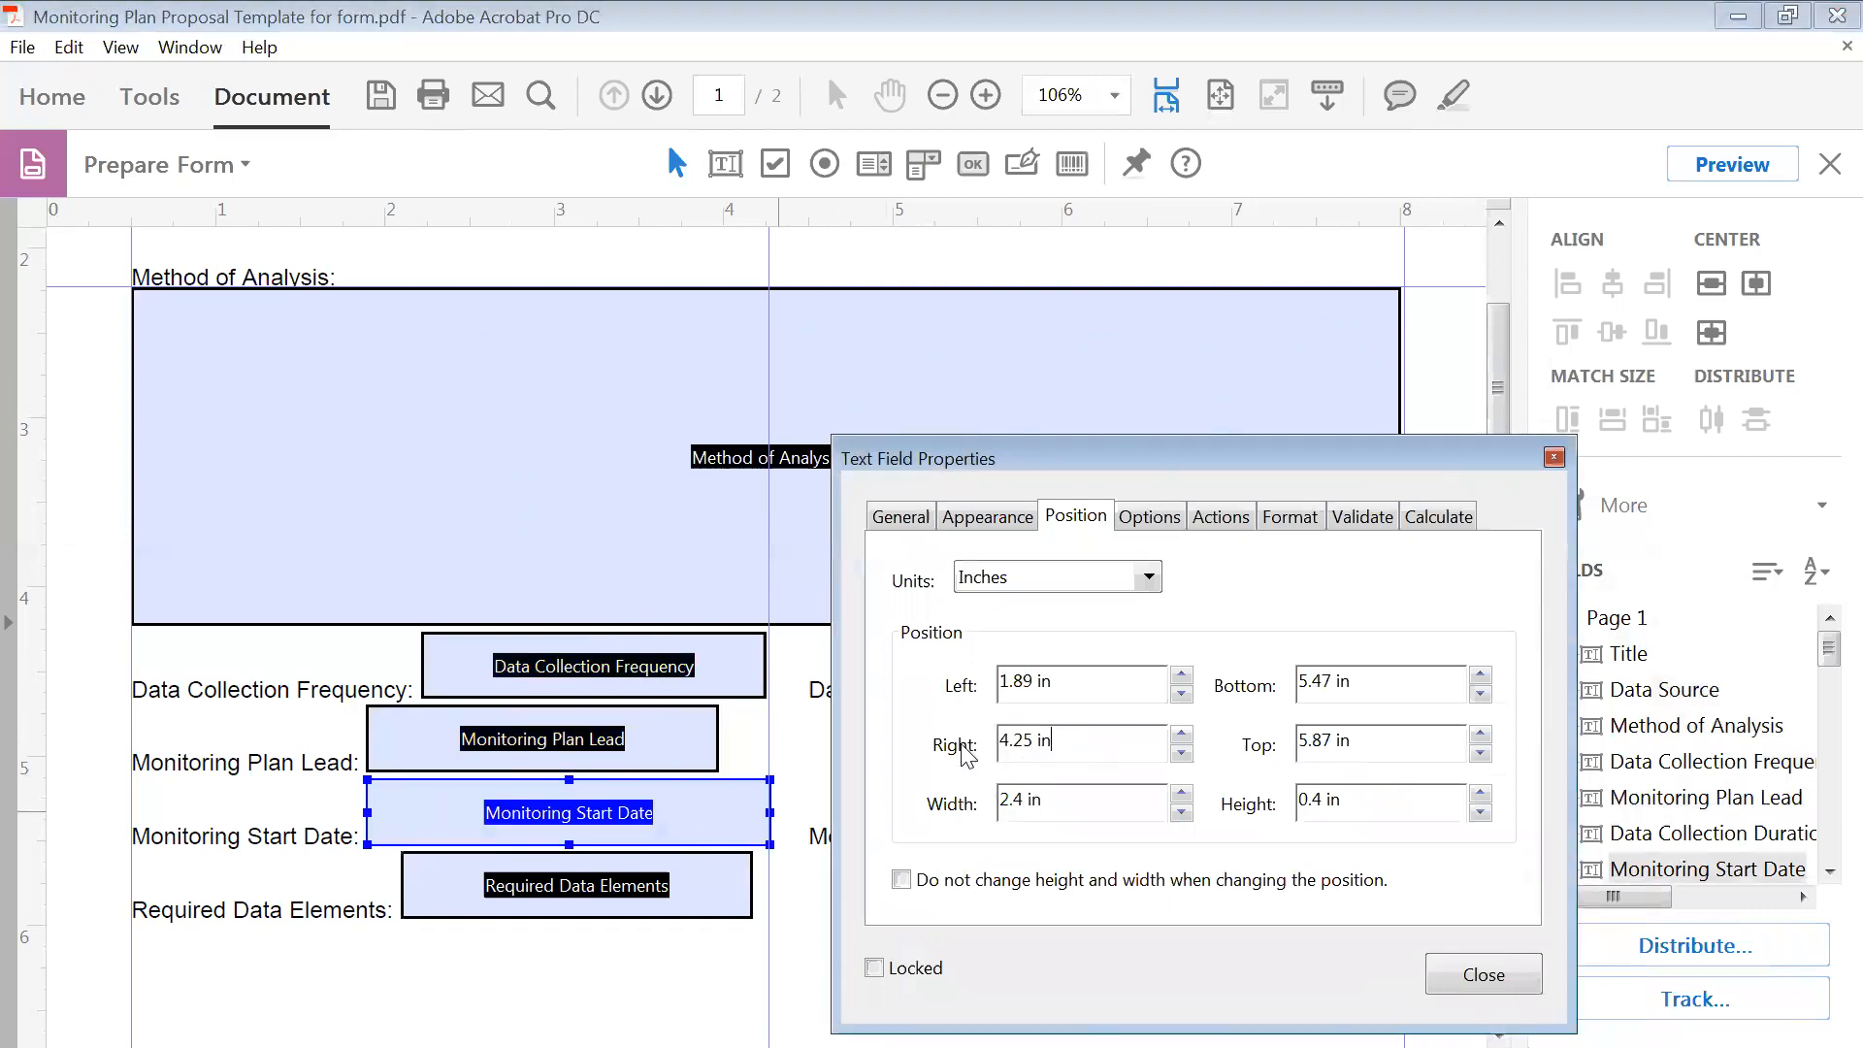
click(1090, 801)
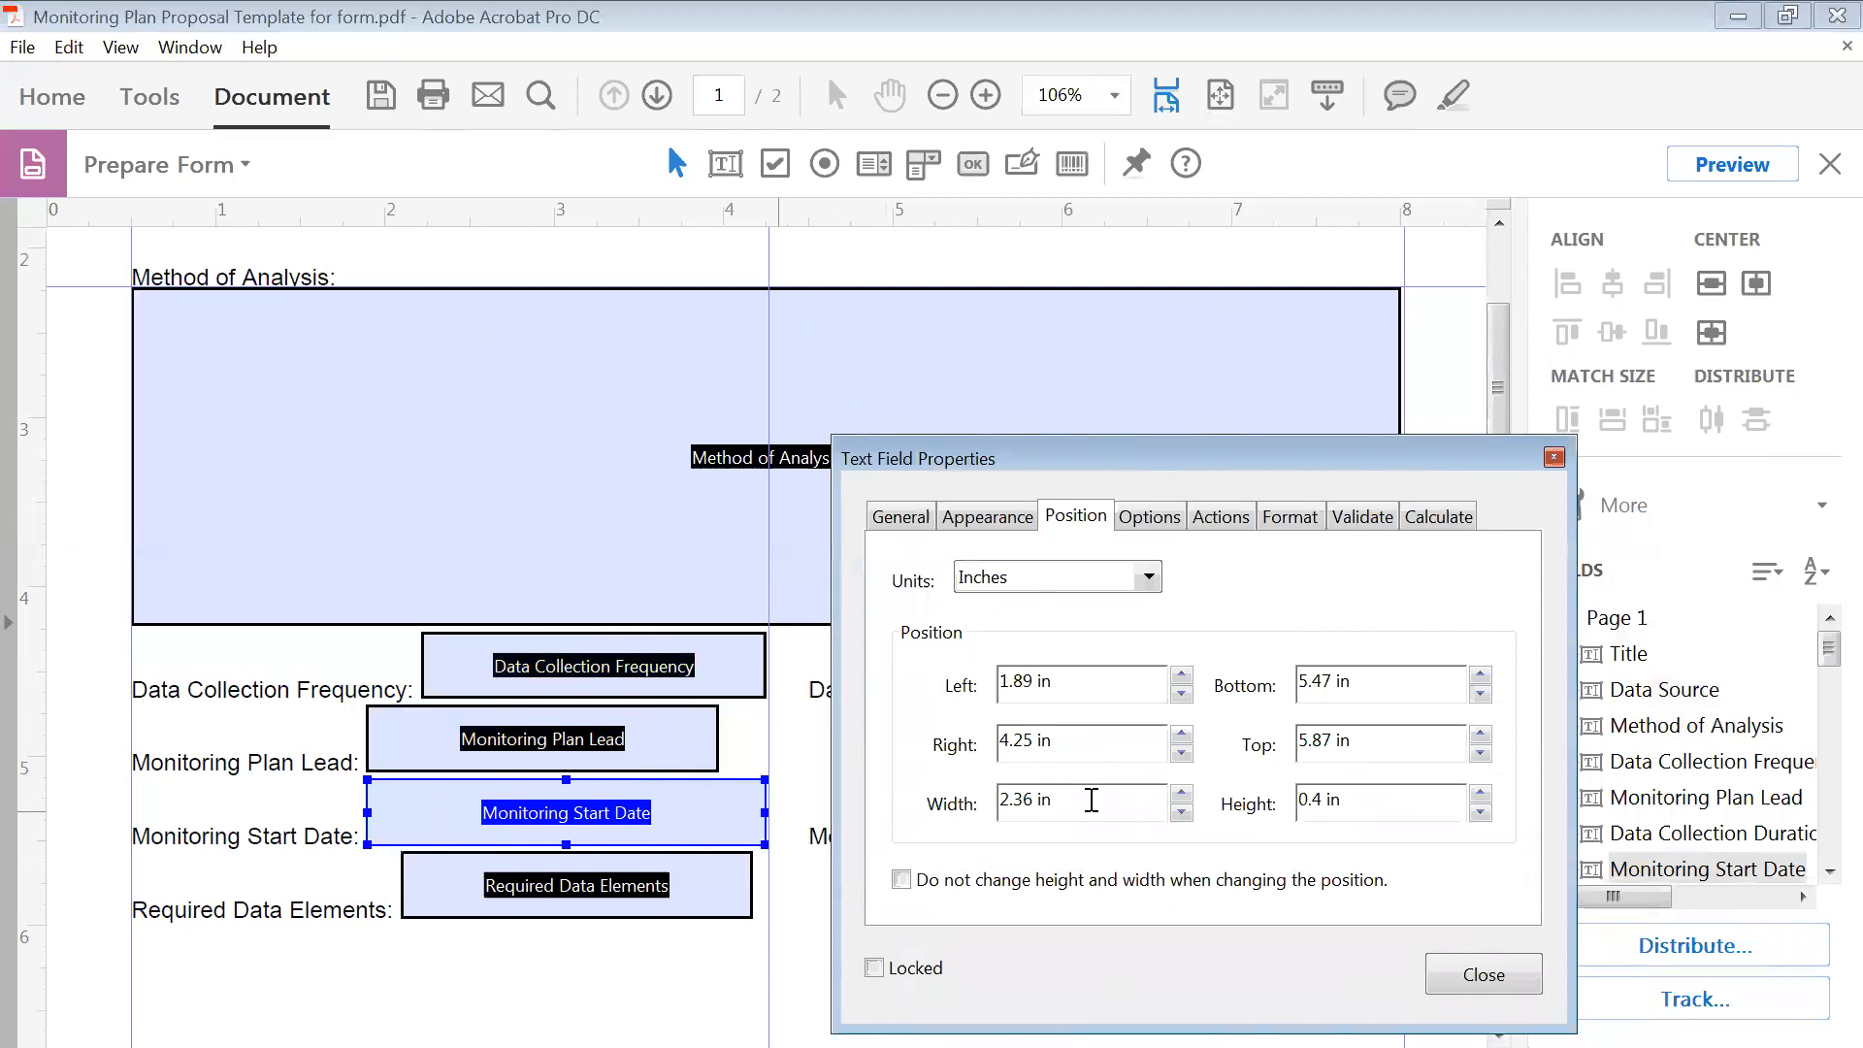
- Extend the Monitoring Plan Lead field by setting its right edge to 8 in
drag(1097, 452, 1075, 338)
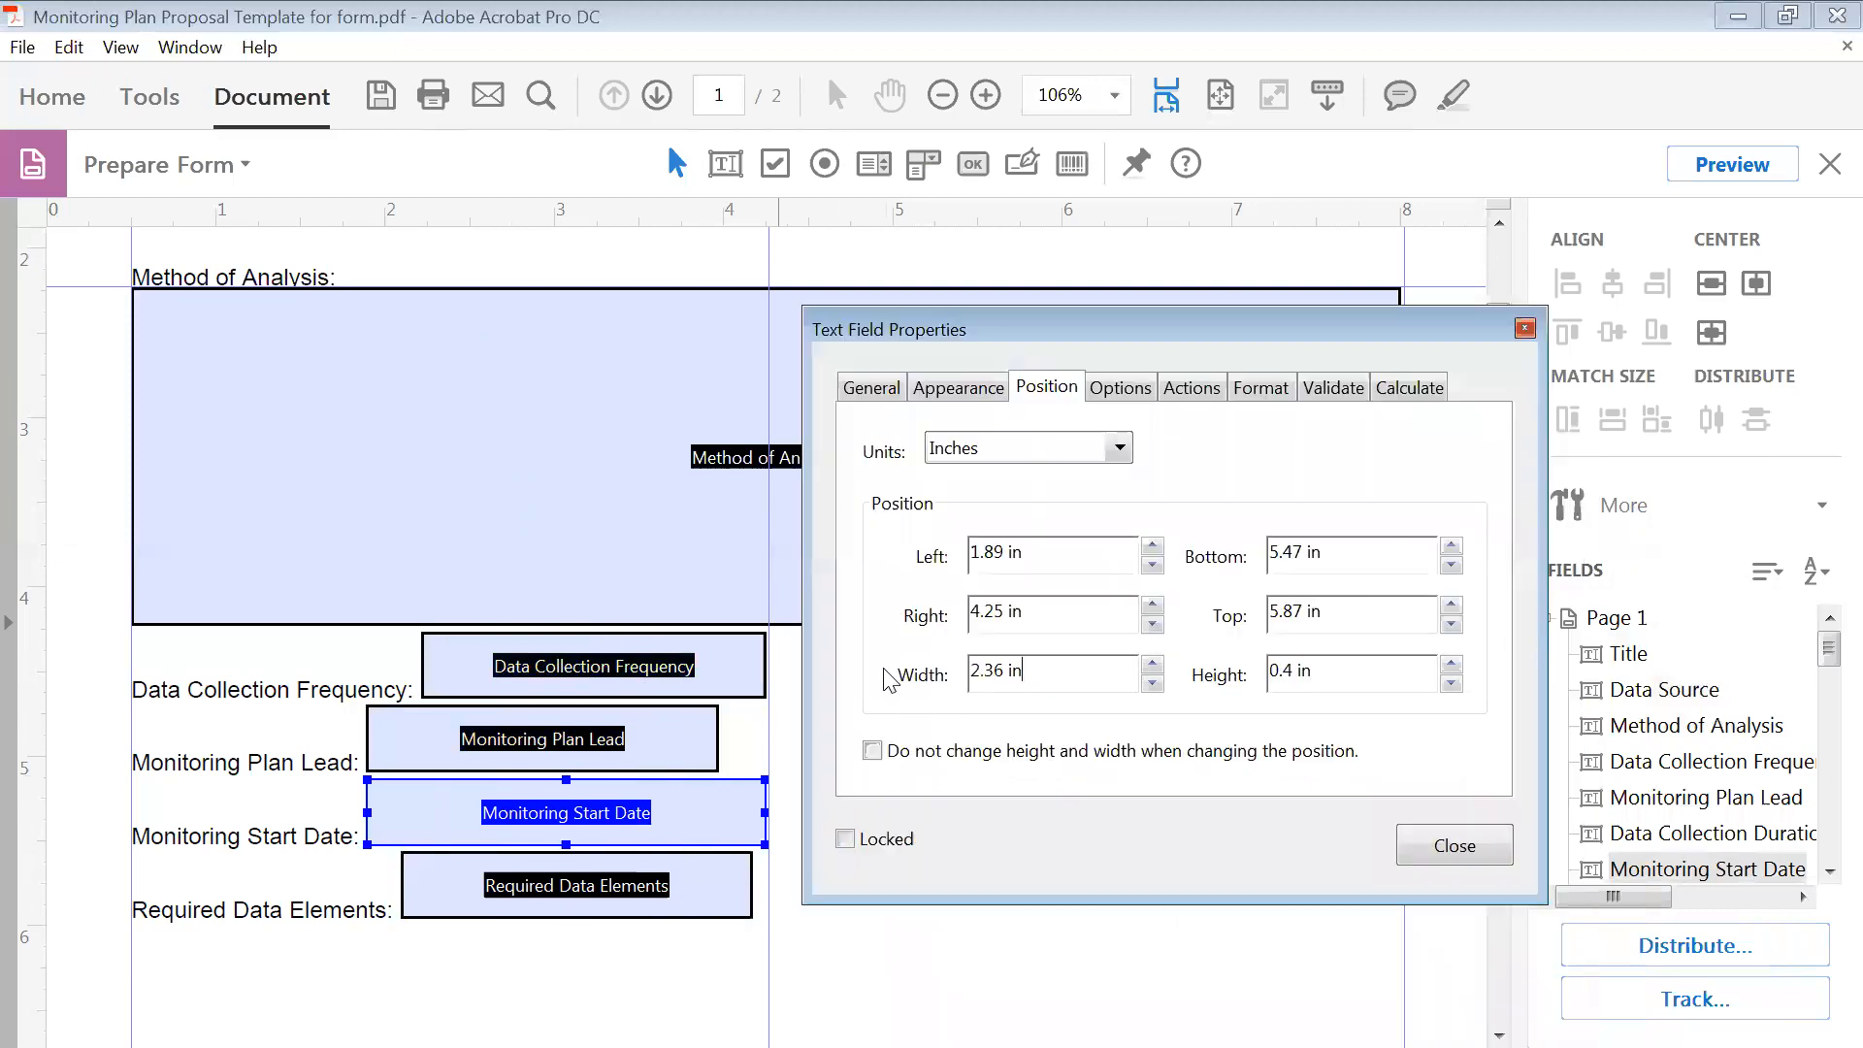
click(674, 737)
click(1036, 617)
drag(1035, 617, 920, 621)
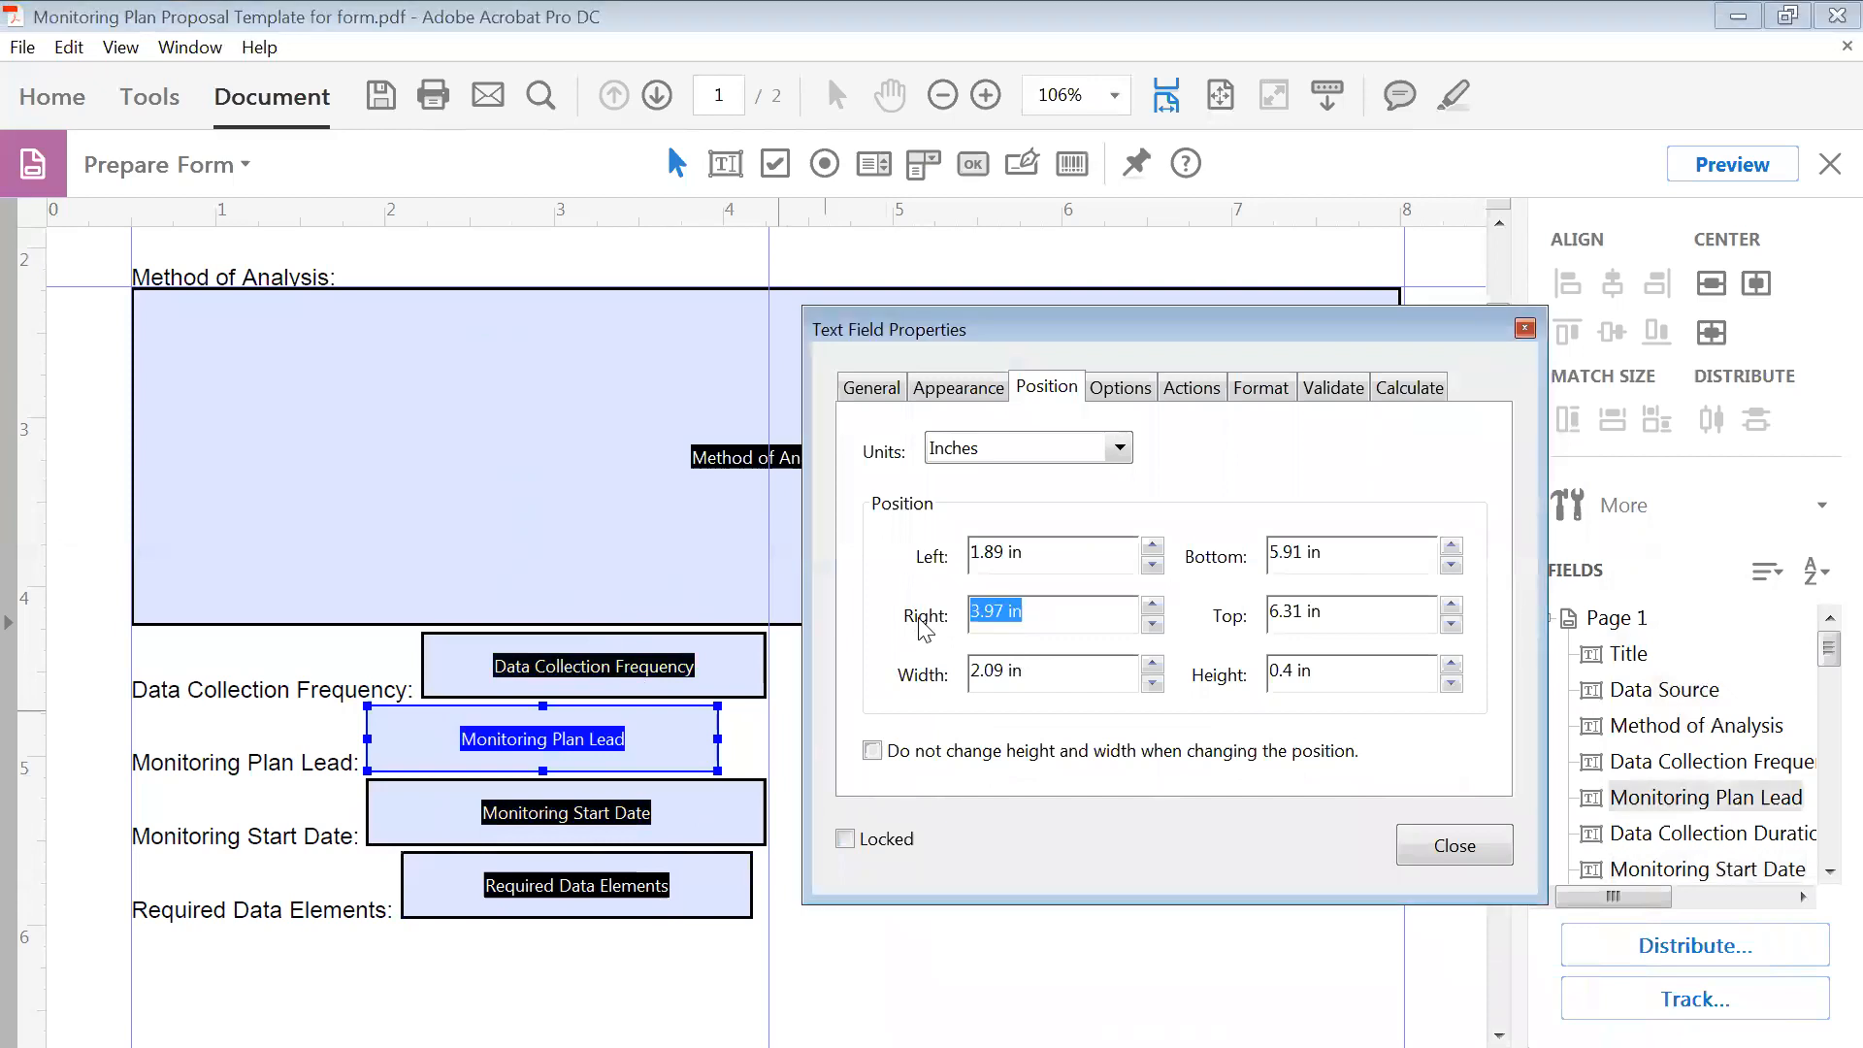
text(8)
click(1078, 672)
- Set the Required Data Elements field's right edge to 8 in and close its properties
click(630, 885)
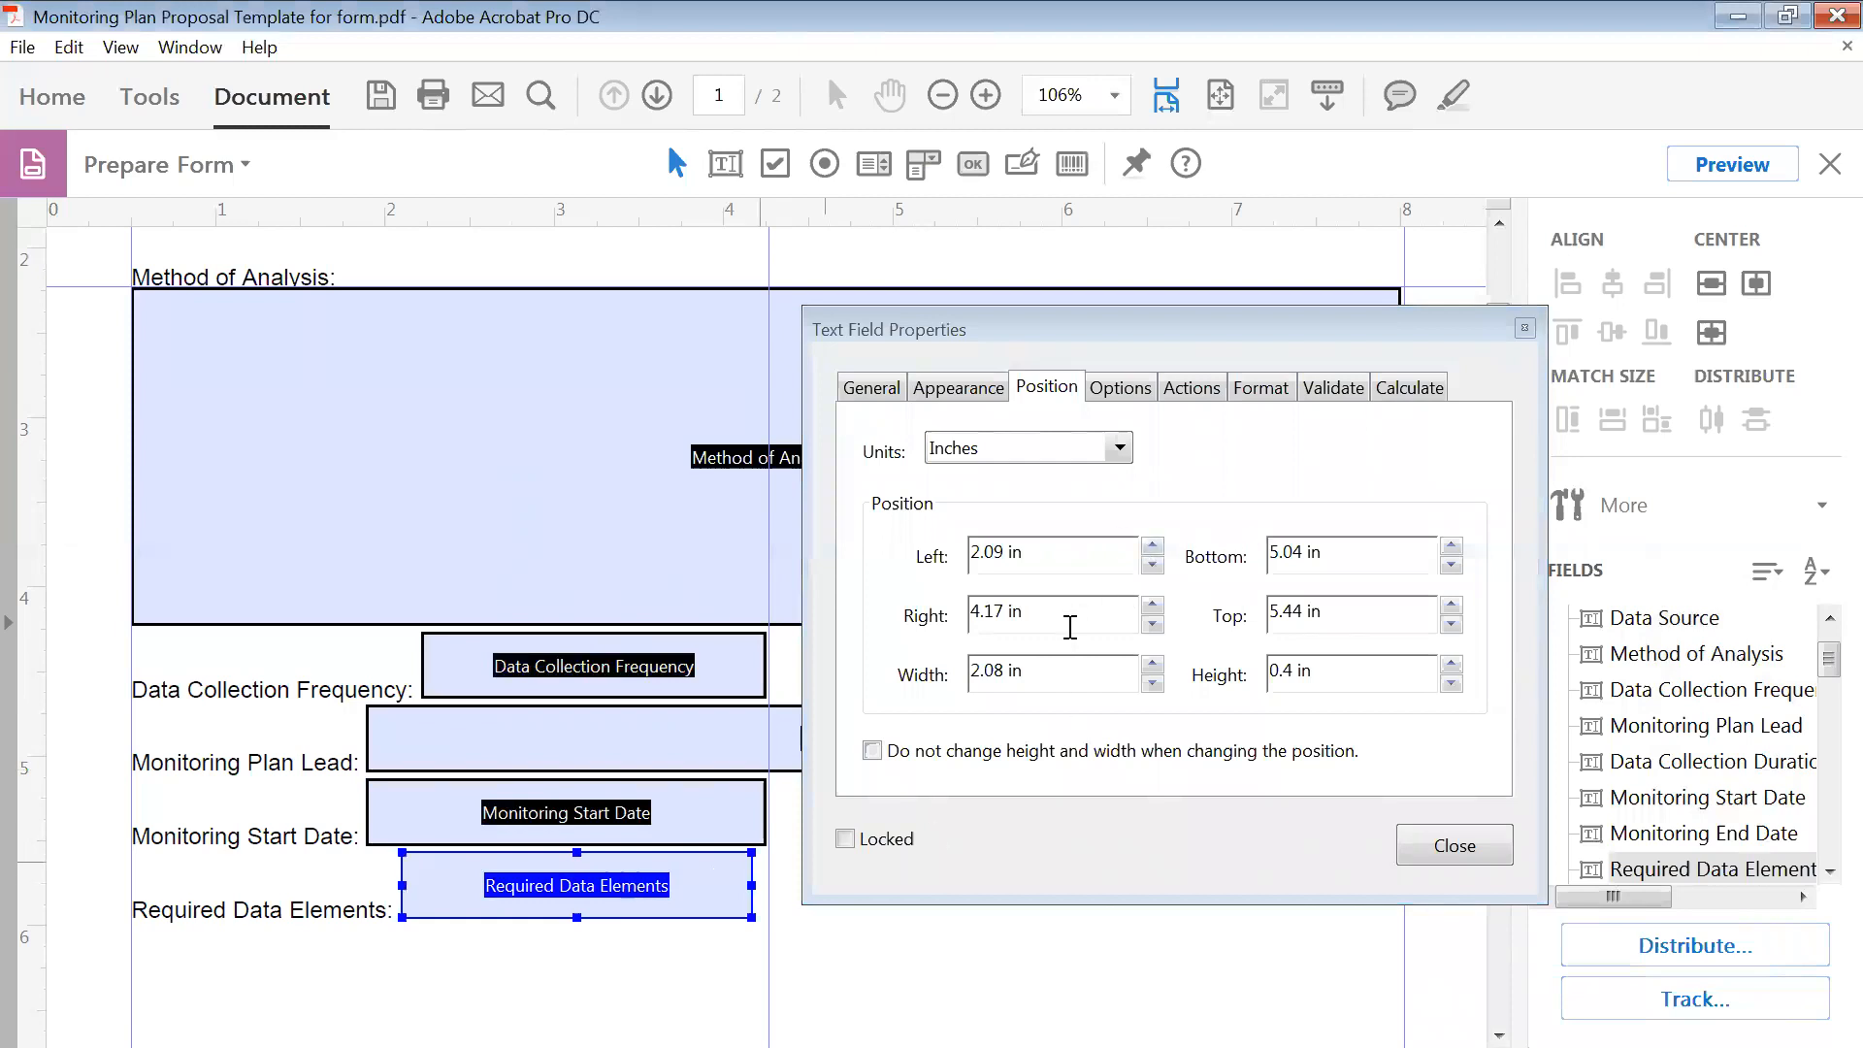
click(1065, 613)
drag(1065, 614, 813, 621)
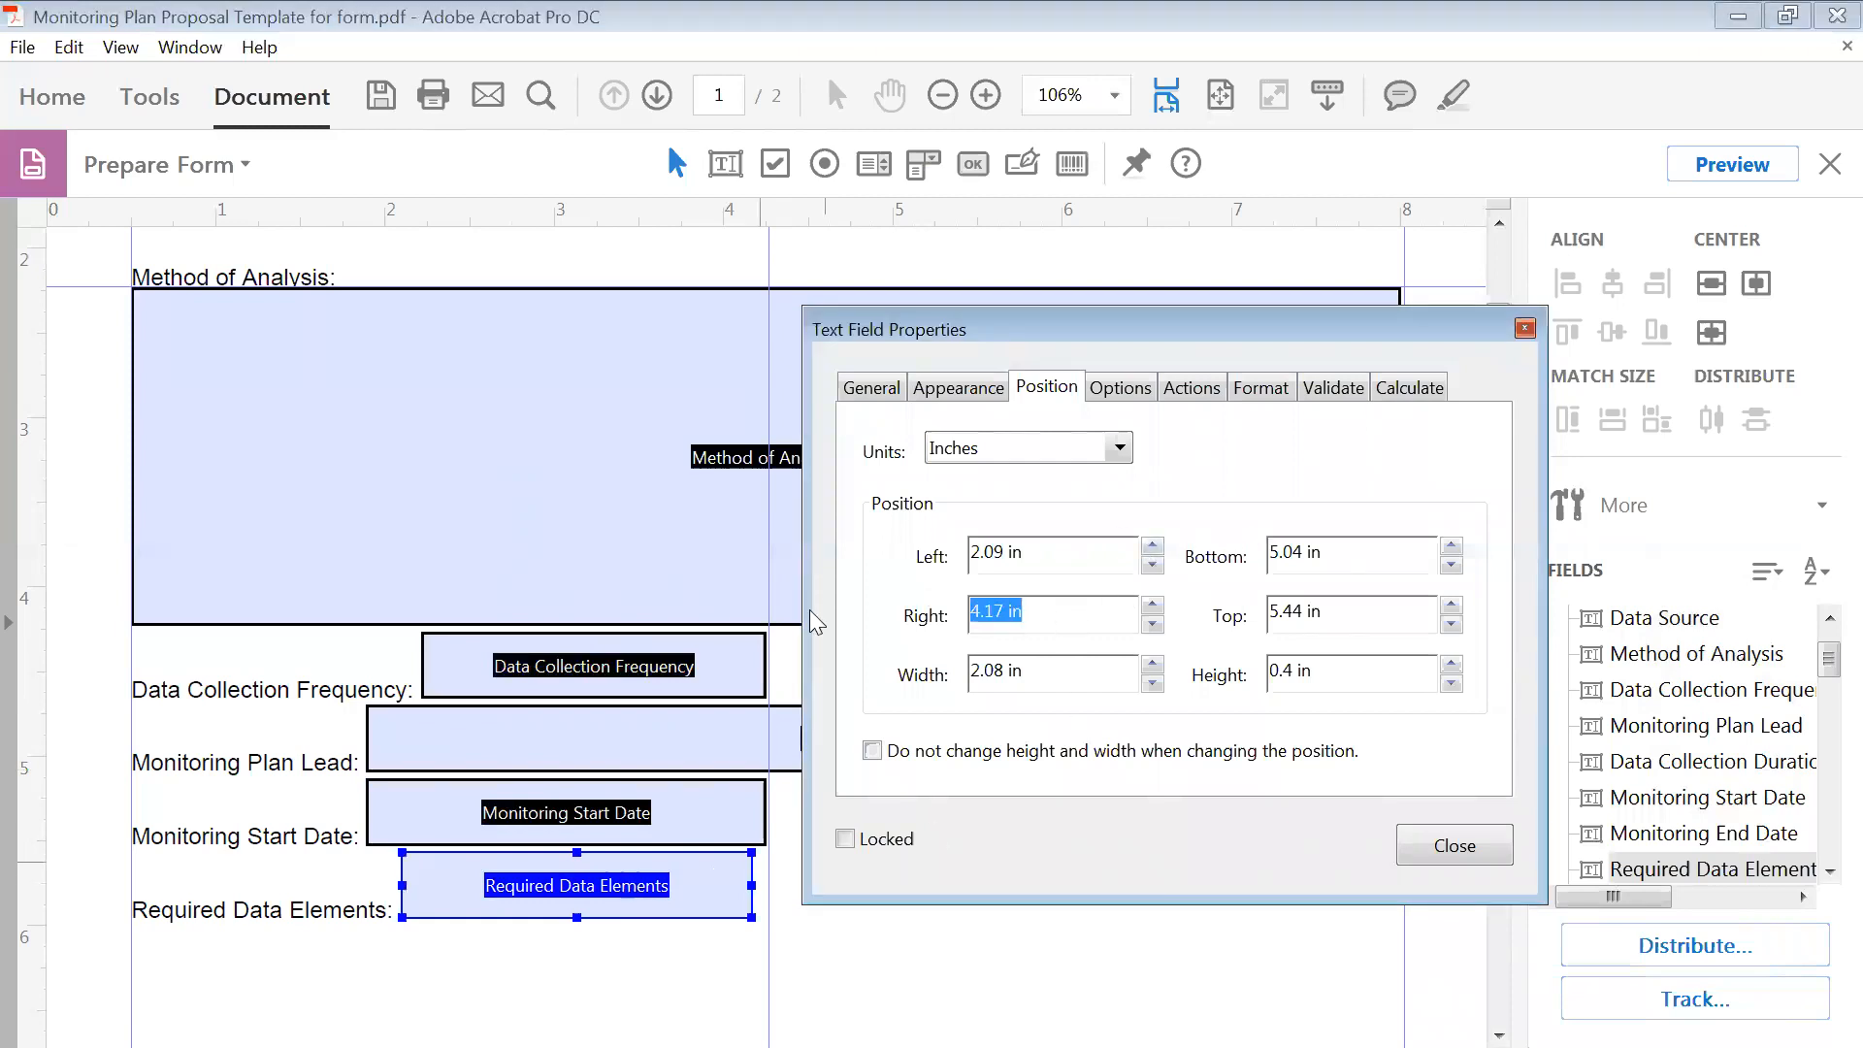
text(8)
click(1446, 848)
- Set the Data Collection Duration field's right edge to 8 in, moving the properties window clear of the fields
ctrl+click(1344, 762)
ctrl+click(1305, 685)
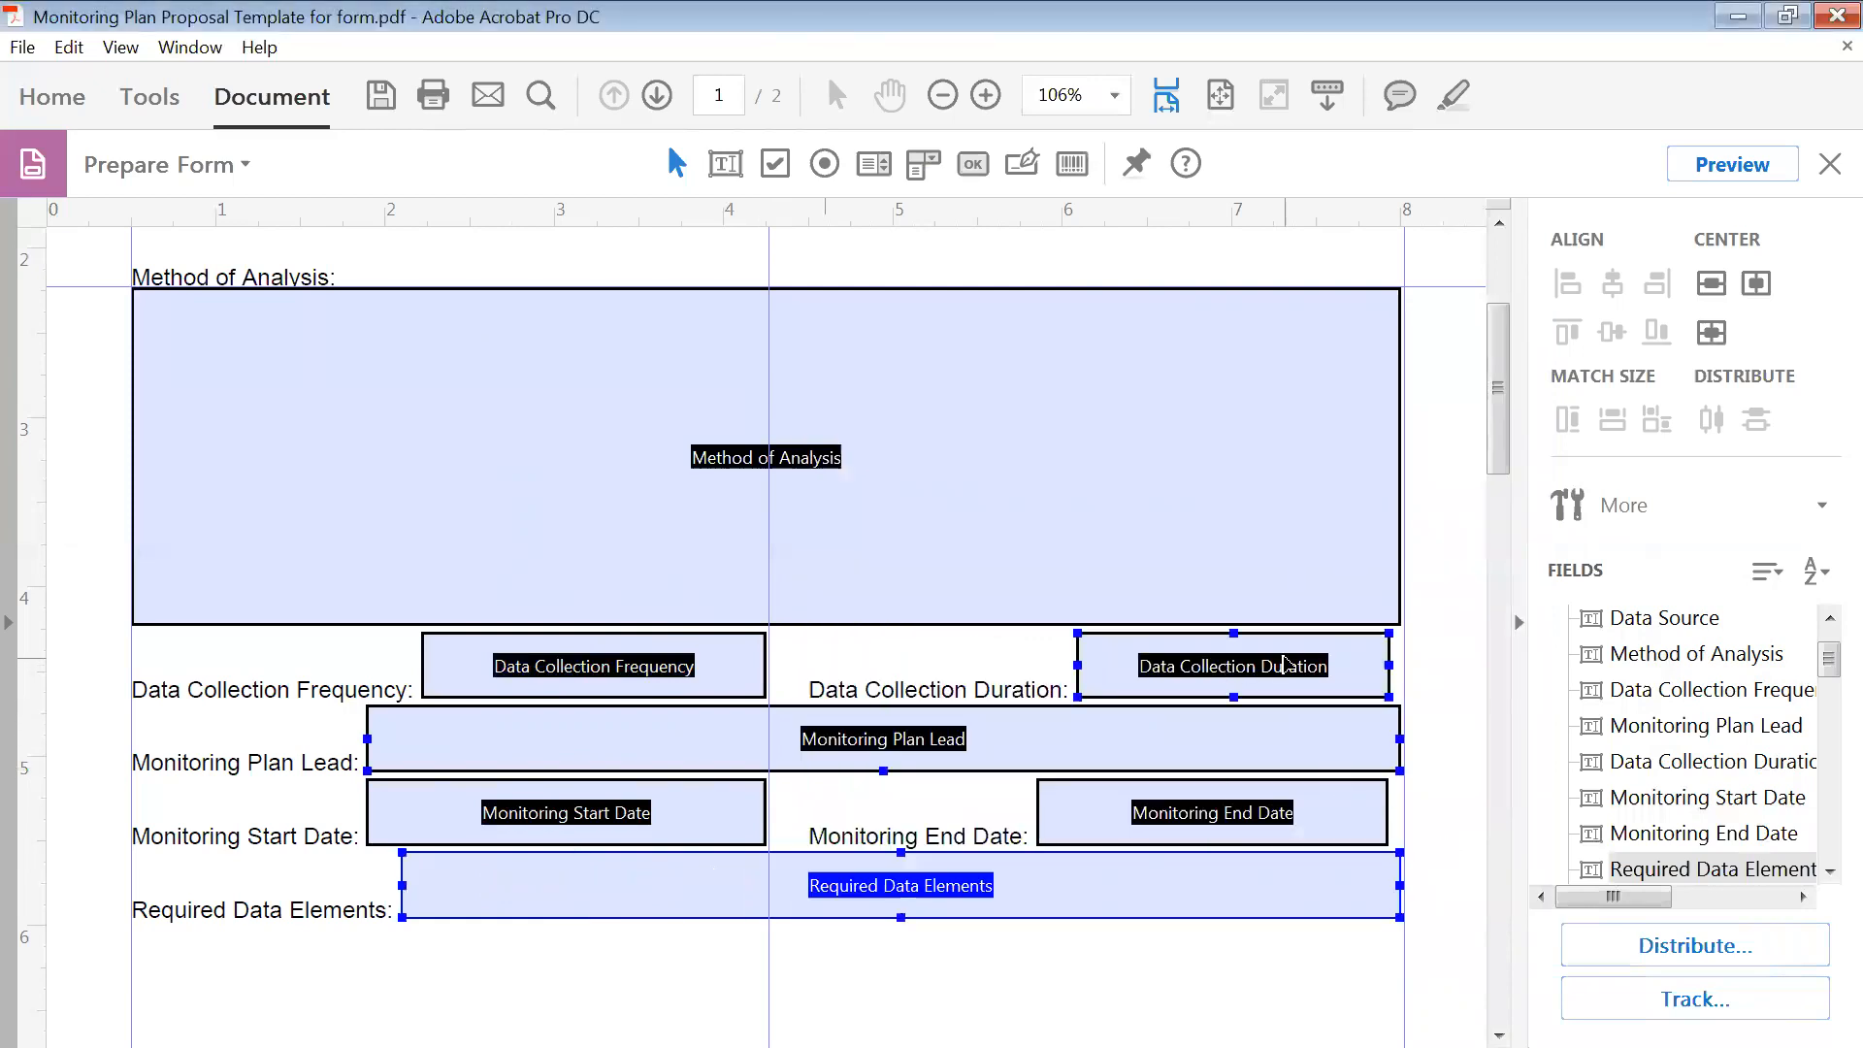
click(1284, 663)
right_click(1283, 663)
click(1393, 388)
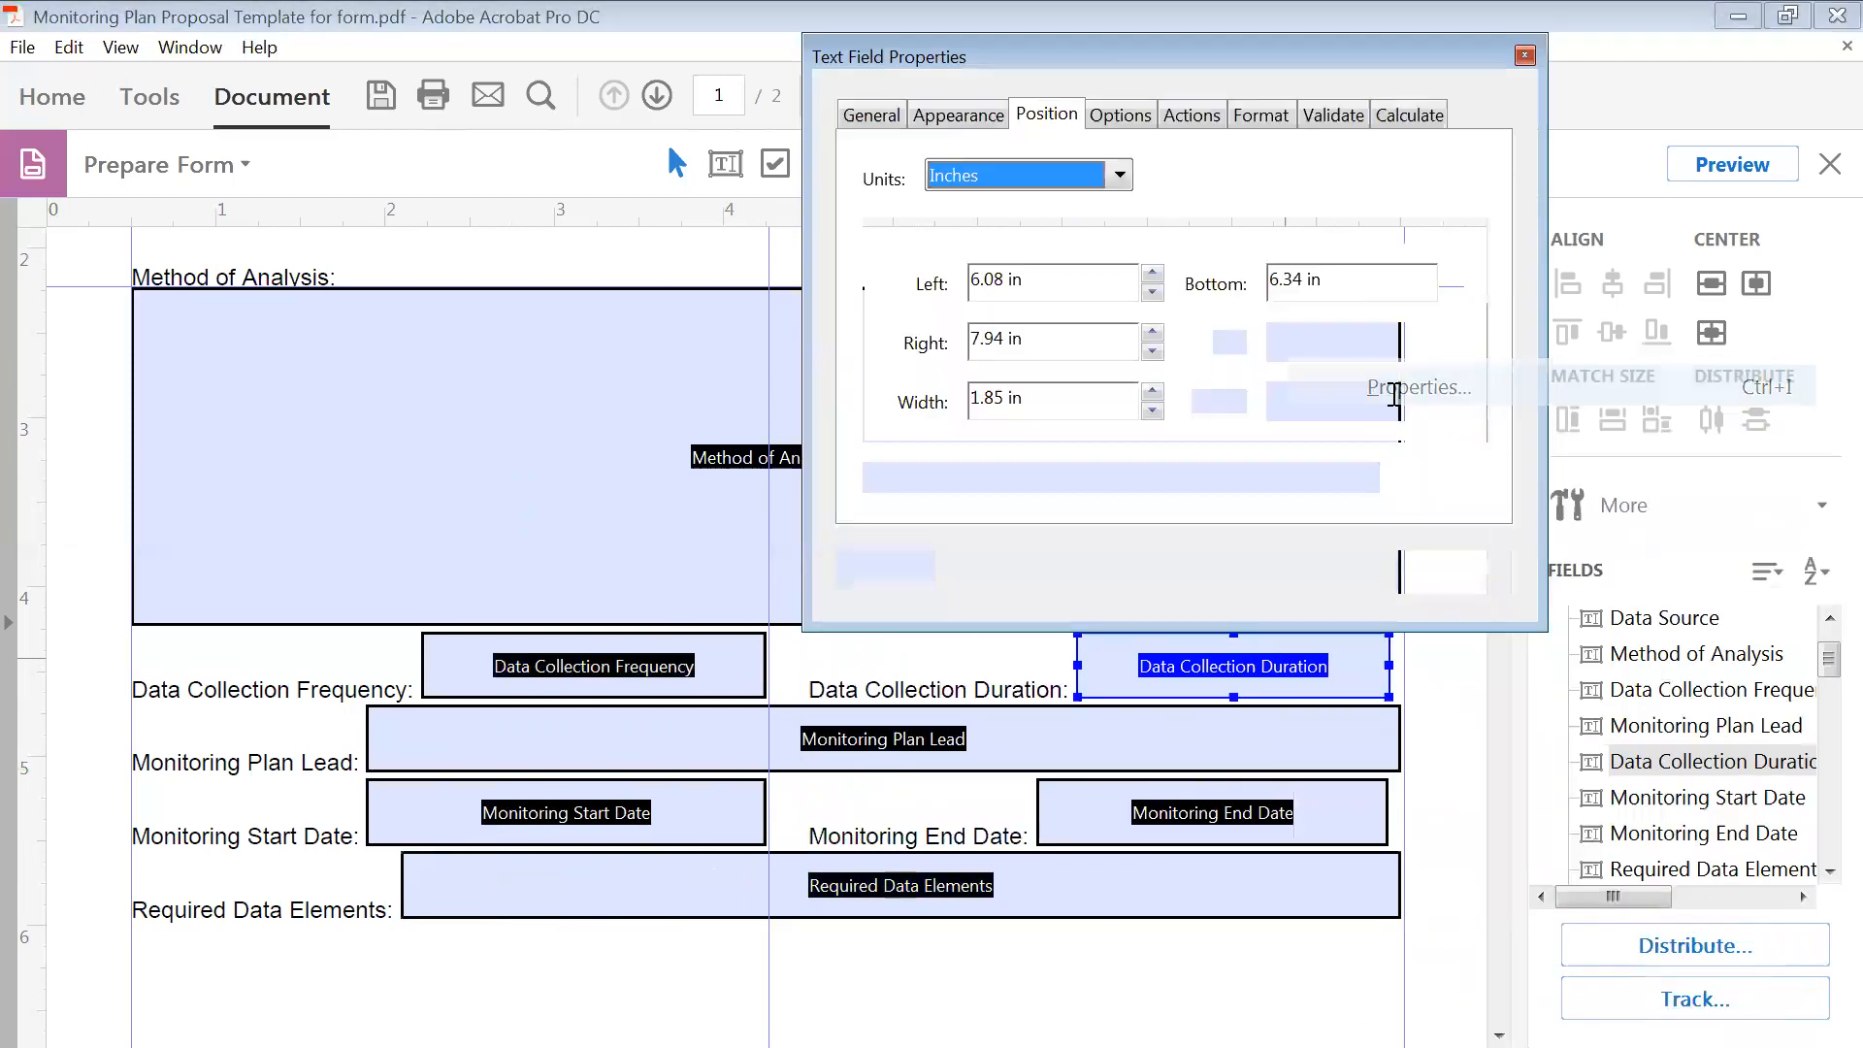
drag(1164, 54, 734, 54)
drag(594, 338, 490, 344)
text(8)
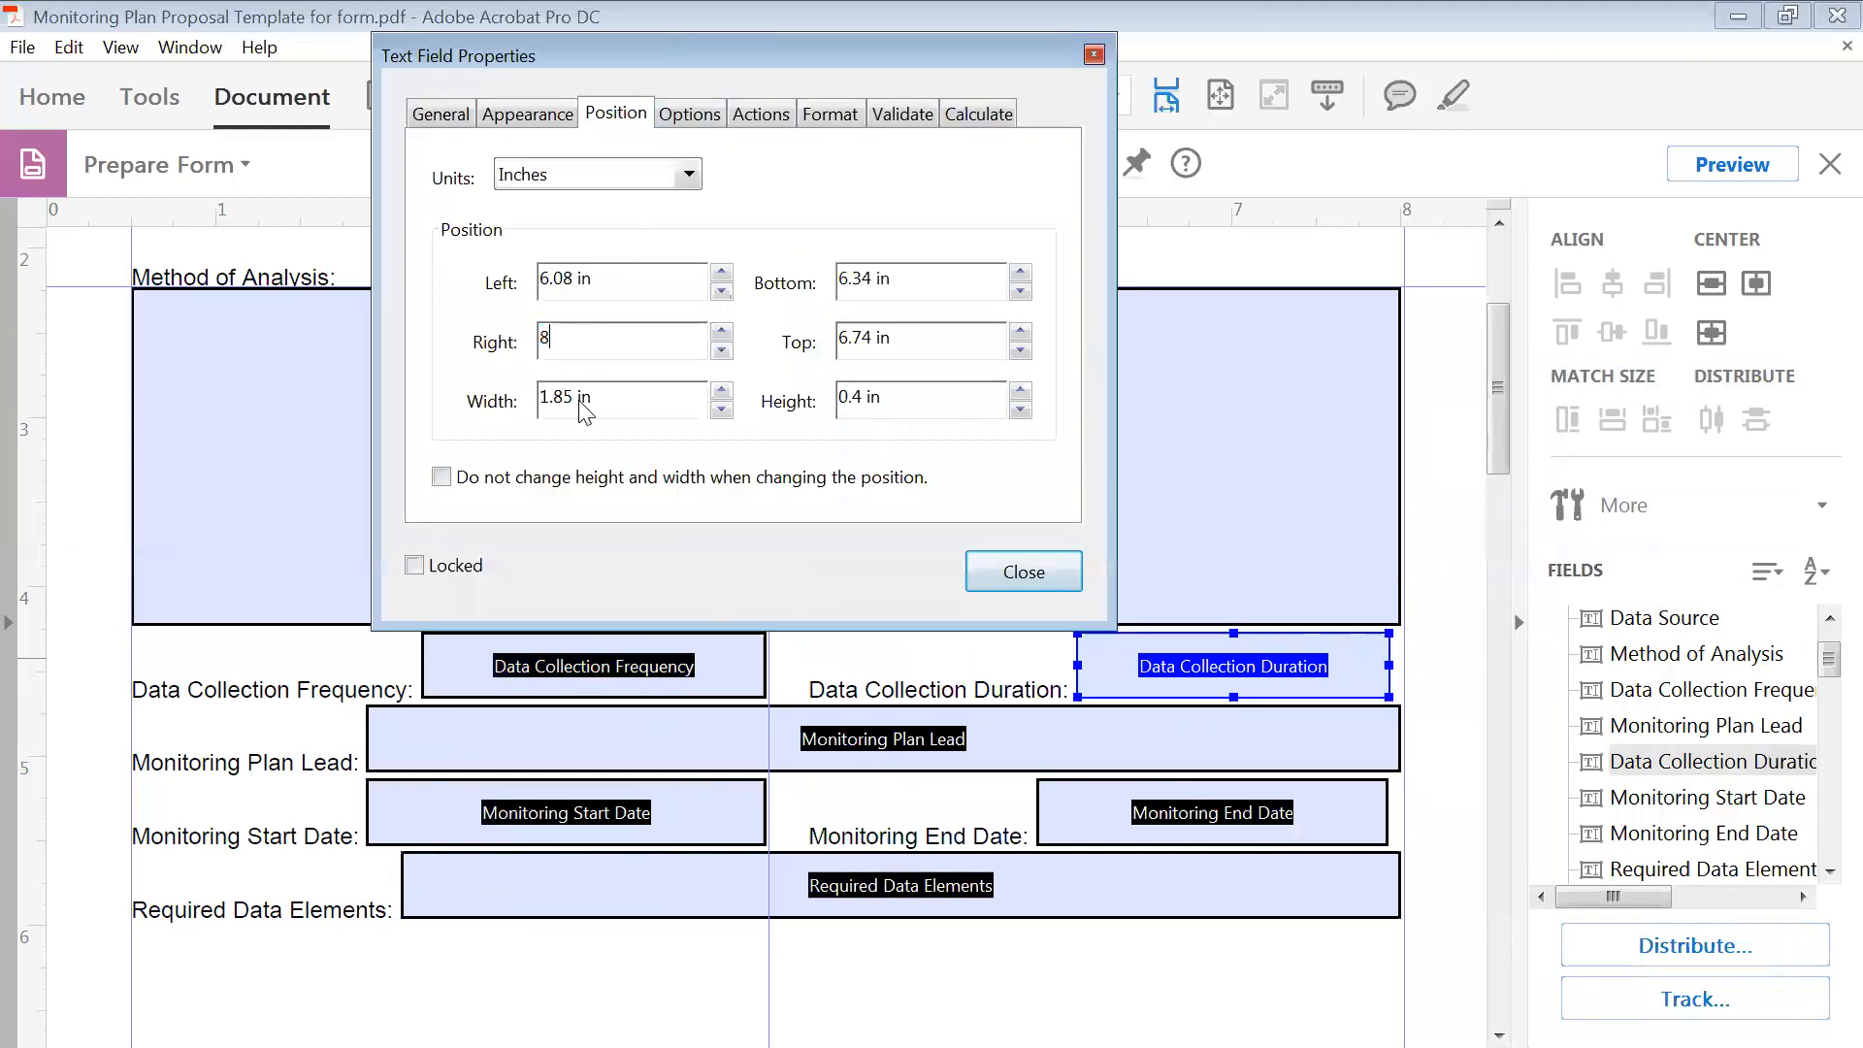
- Align the Monitoring End Date field's right edge to 8 in
click(1133, 806)
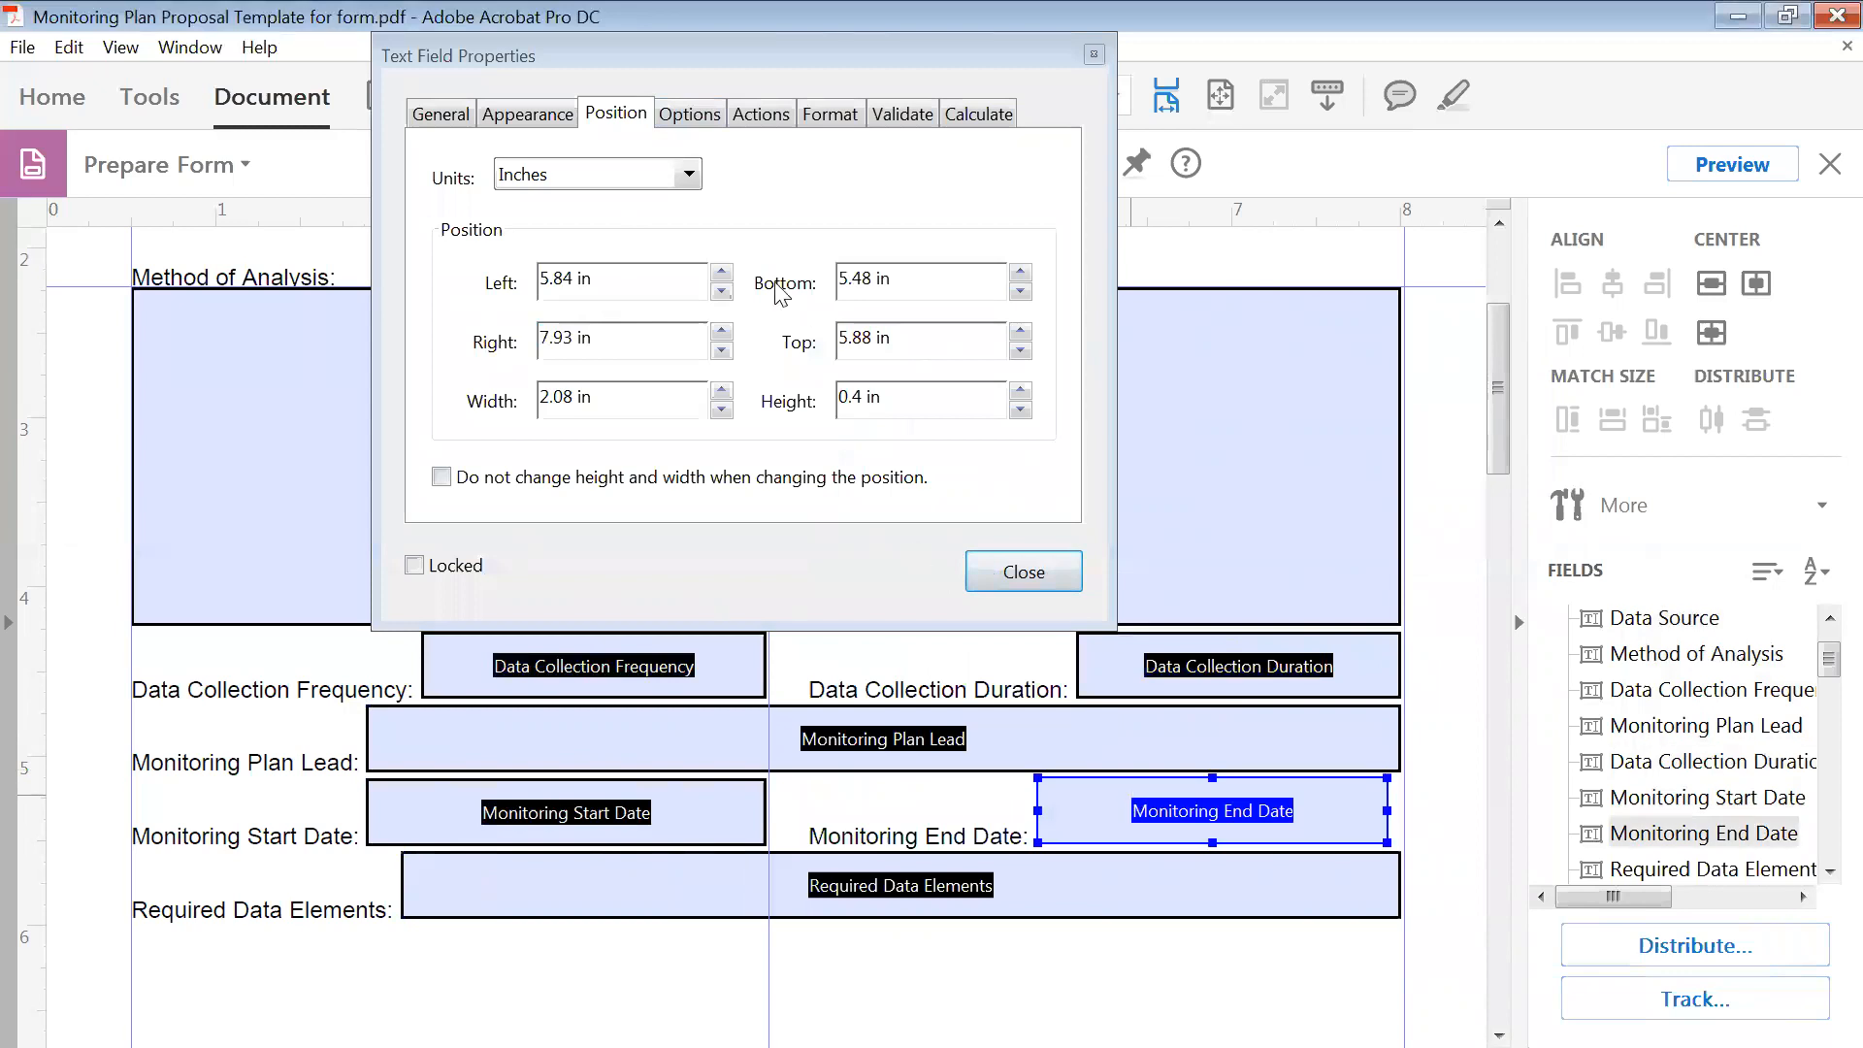
drag(601, 339, 466, 352)
text(8)
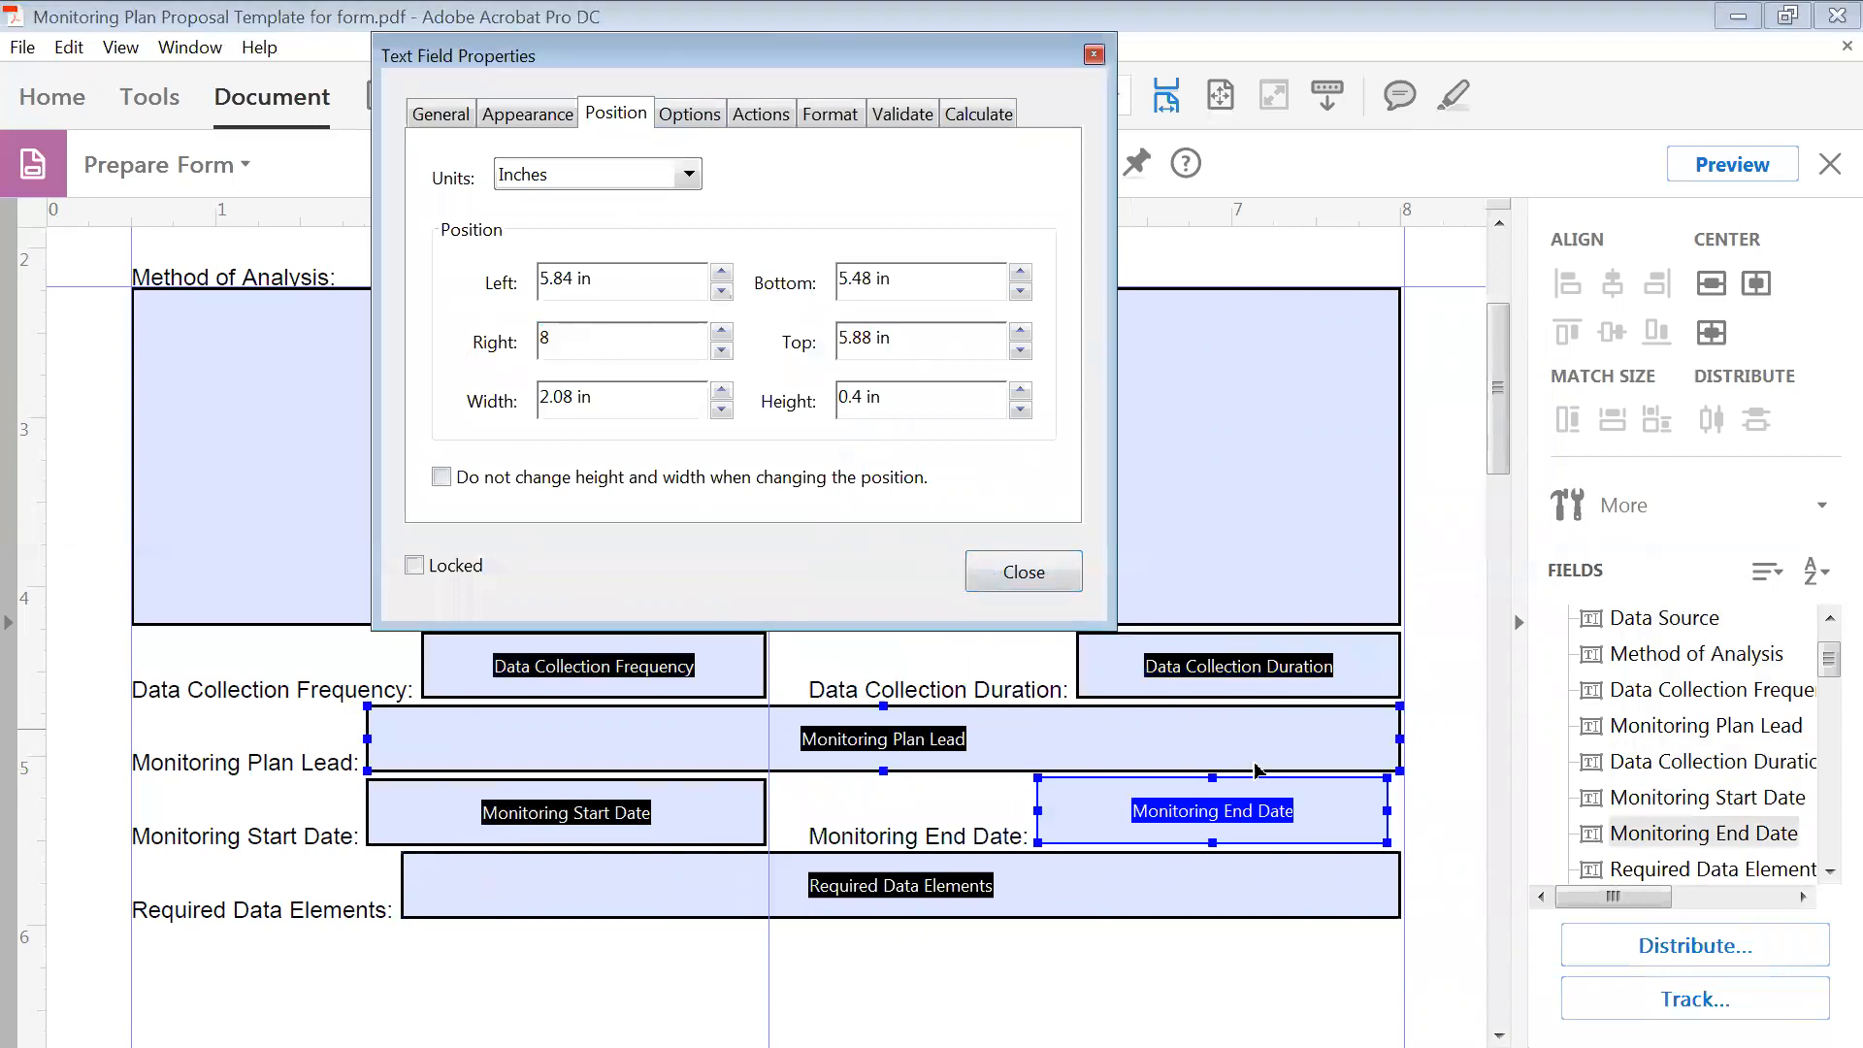
click(1281, 898)
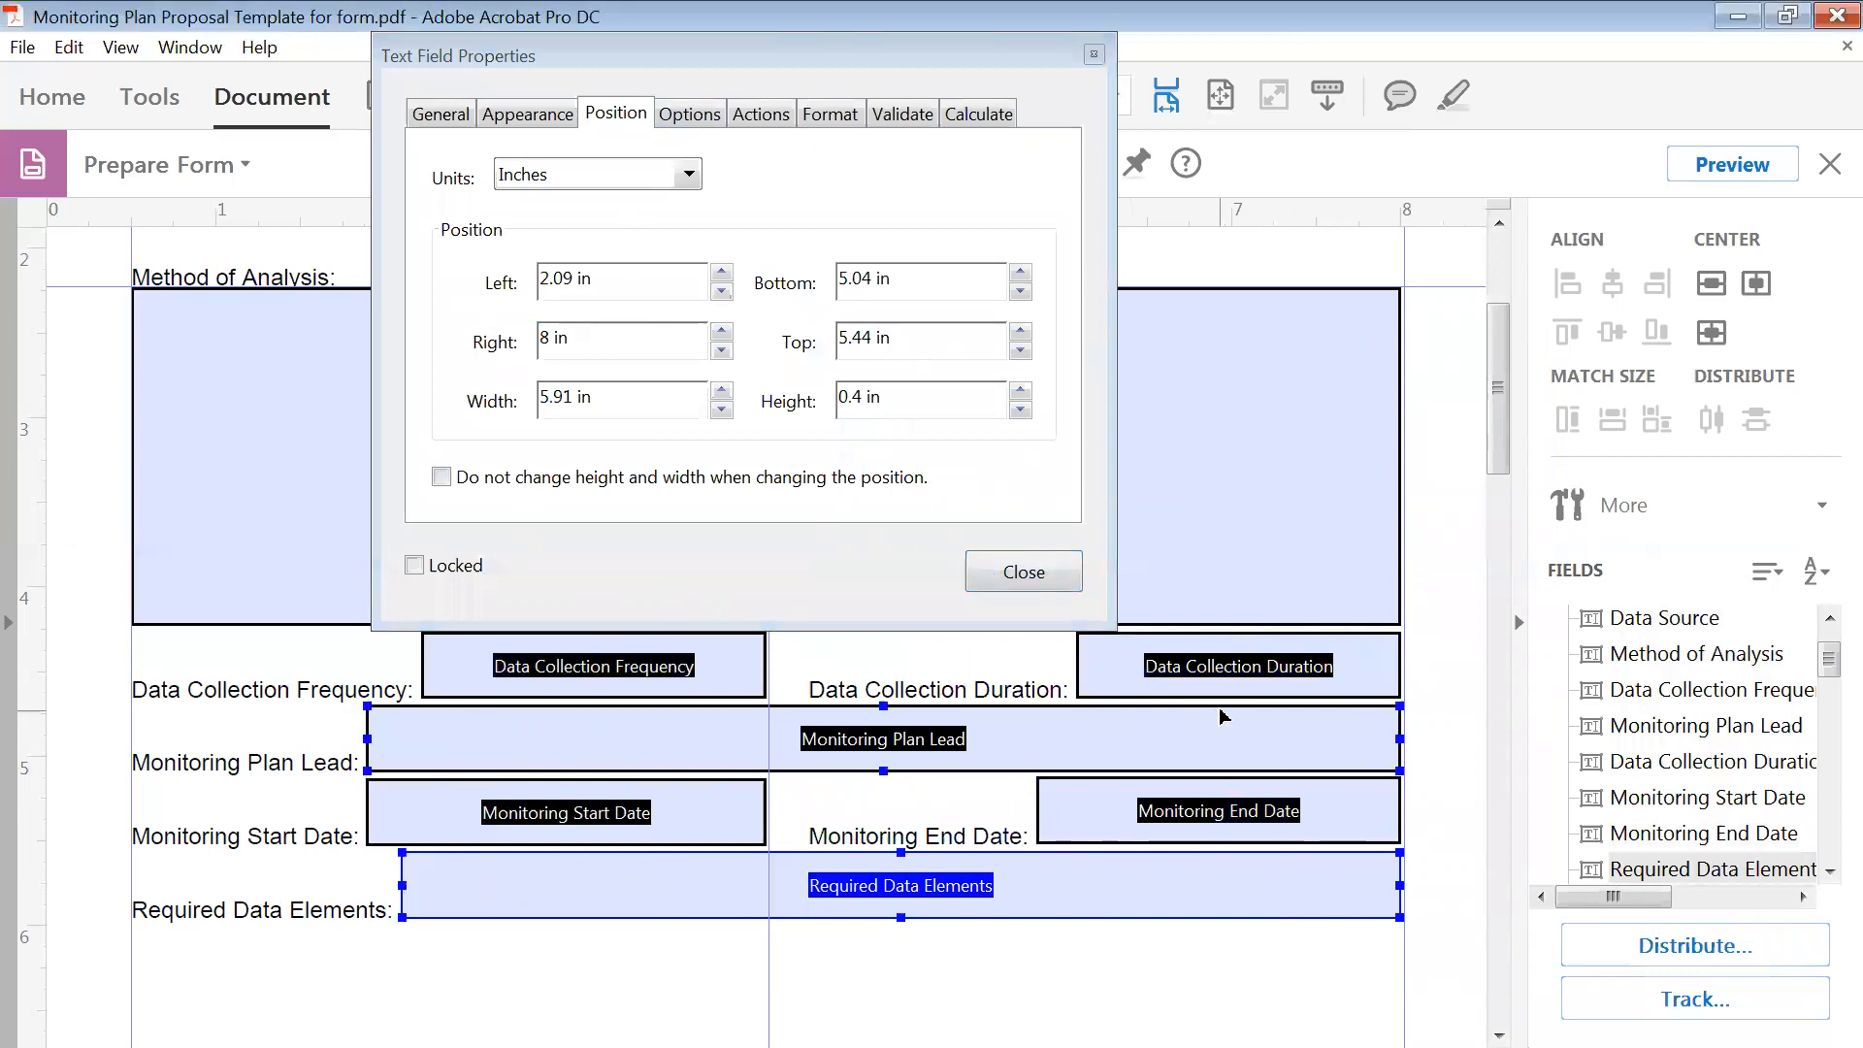
- Stretch the Required Data Elements field downward to just above Data Specifications, about 1.14 in high
scroll(1223, 743, down, 2)
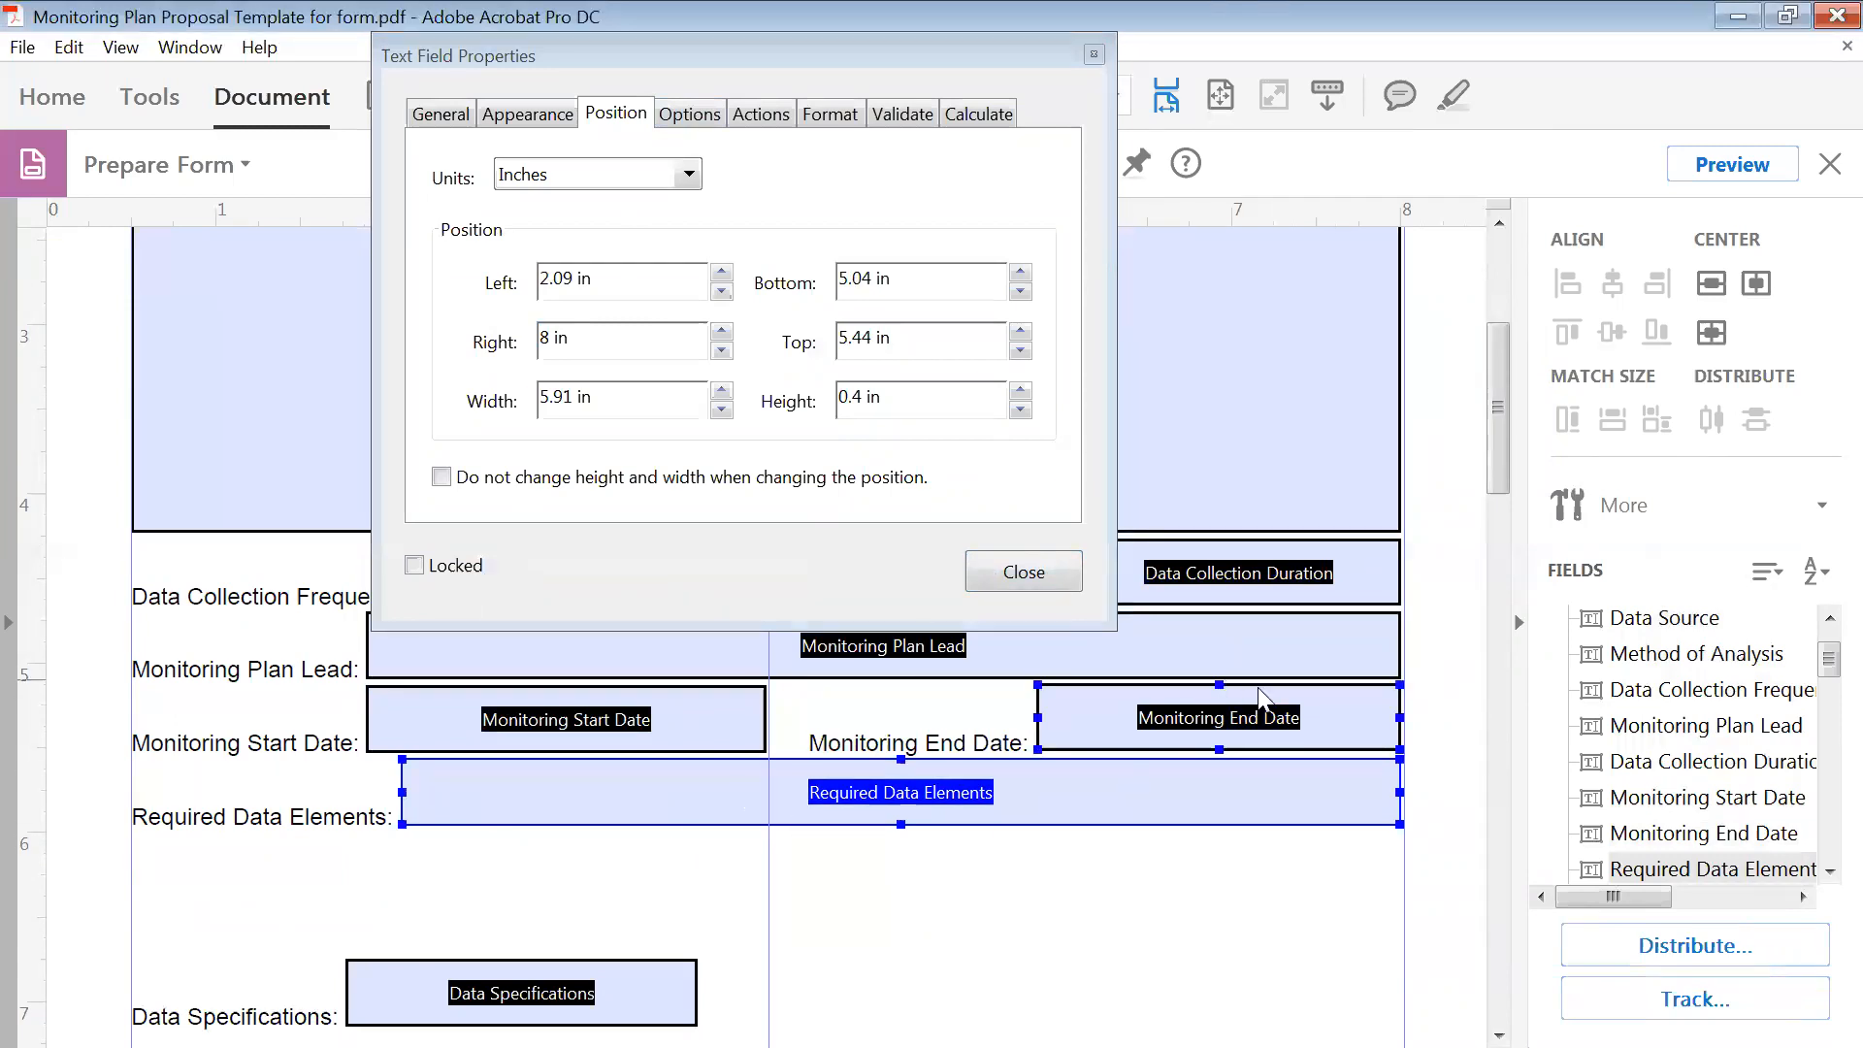
scroll(978, 791, down, 3)
shift+click(615, 872)
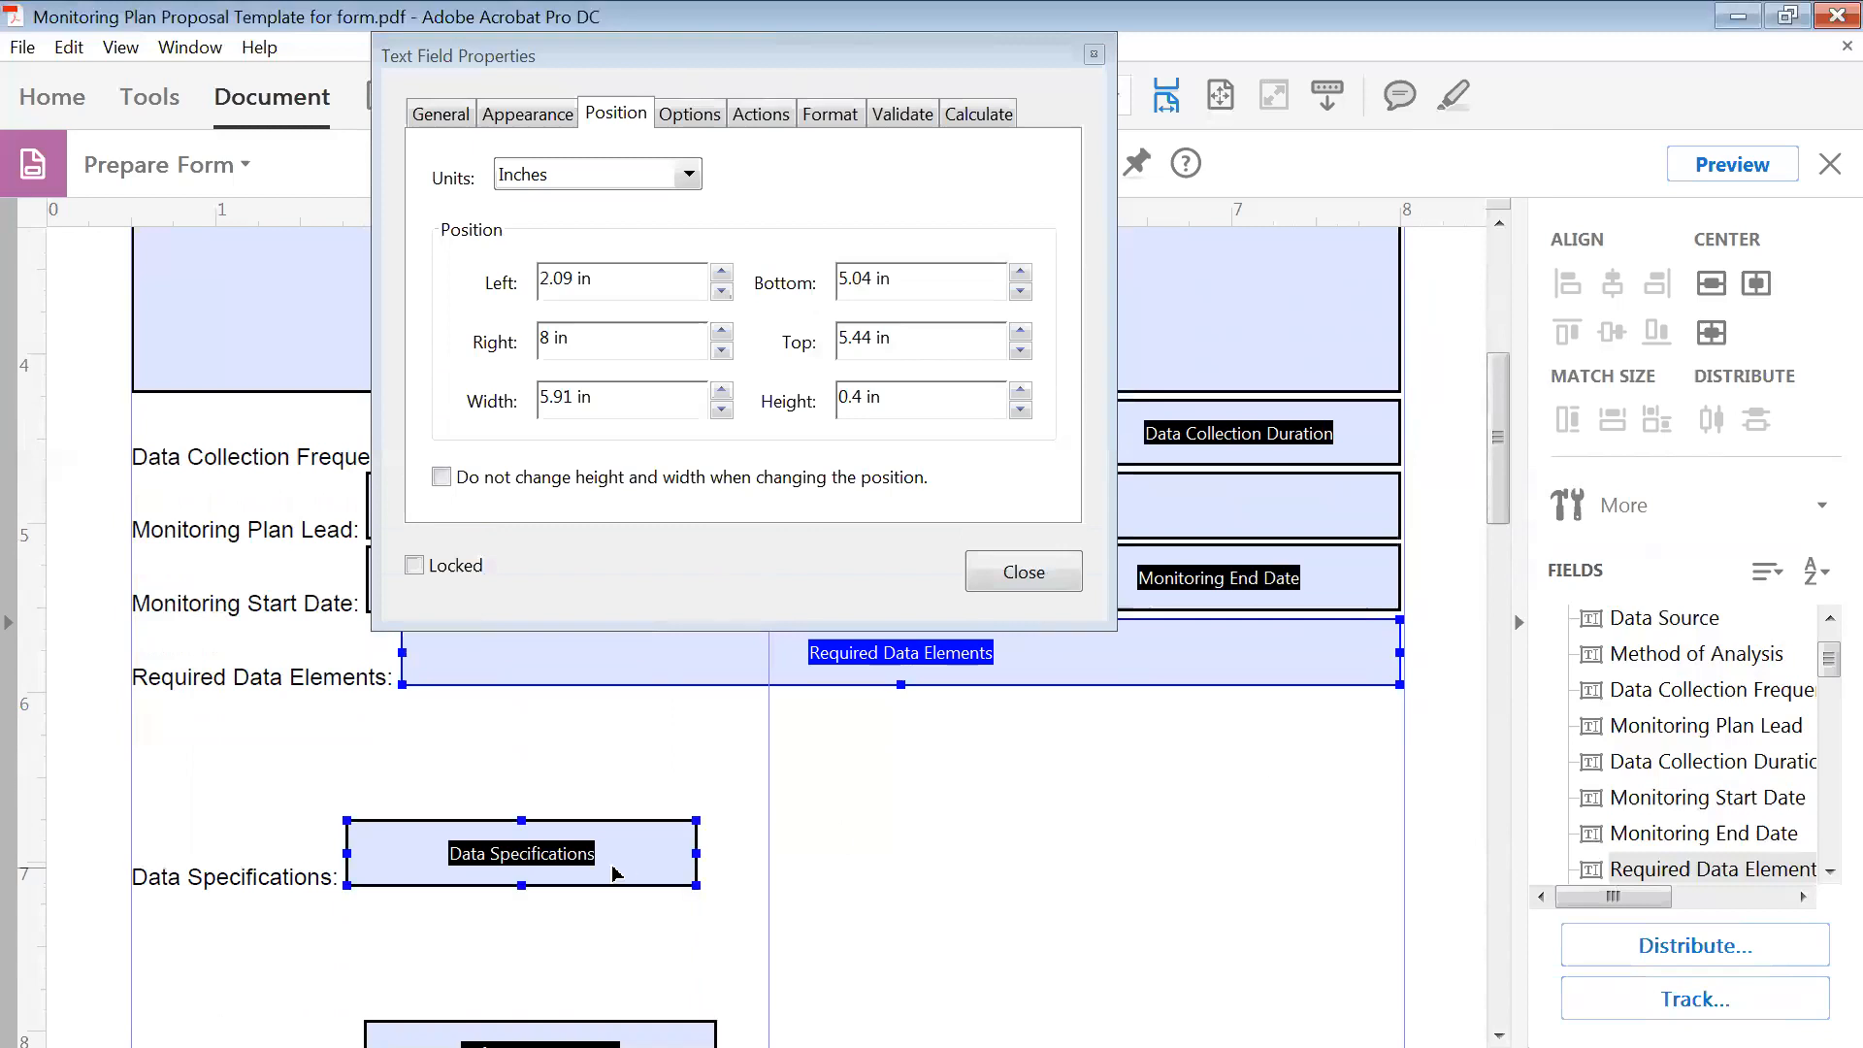
scroll(616, 874, down, 1)
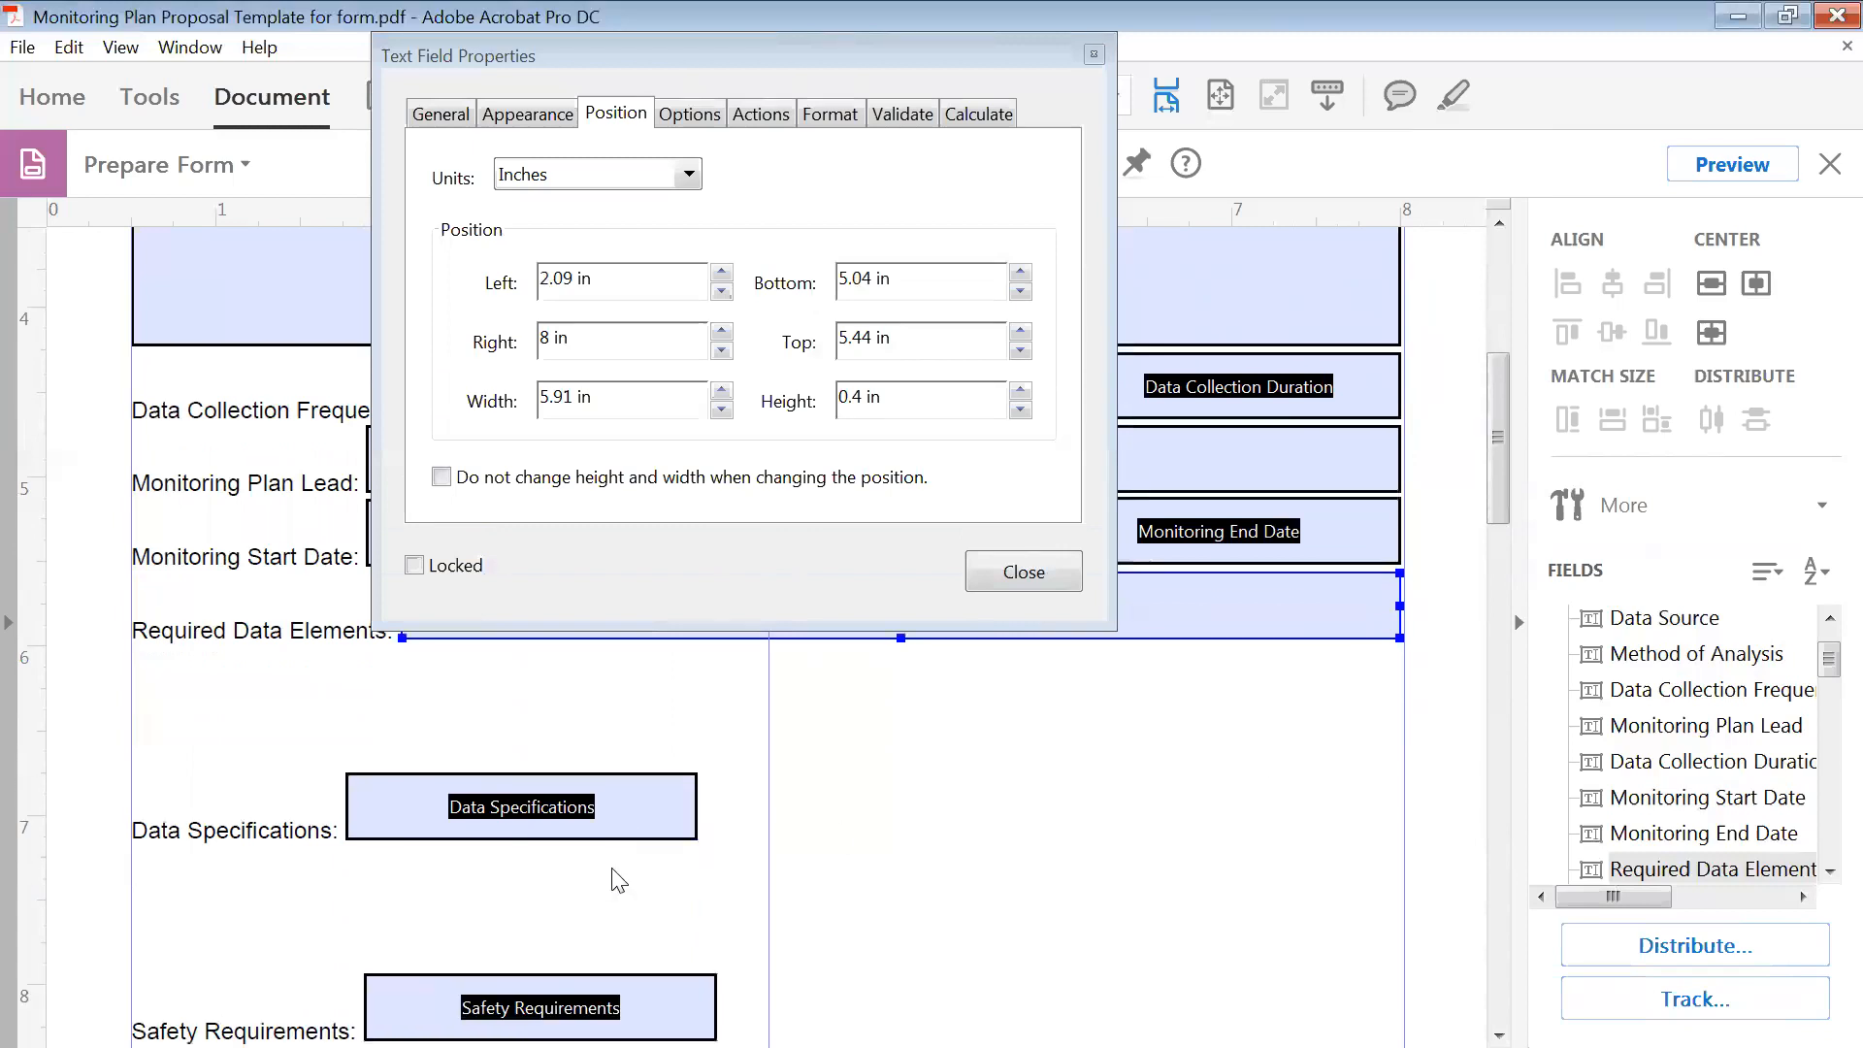
scroll(567, 781, up, 2)
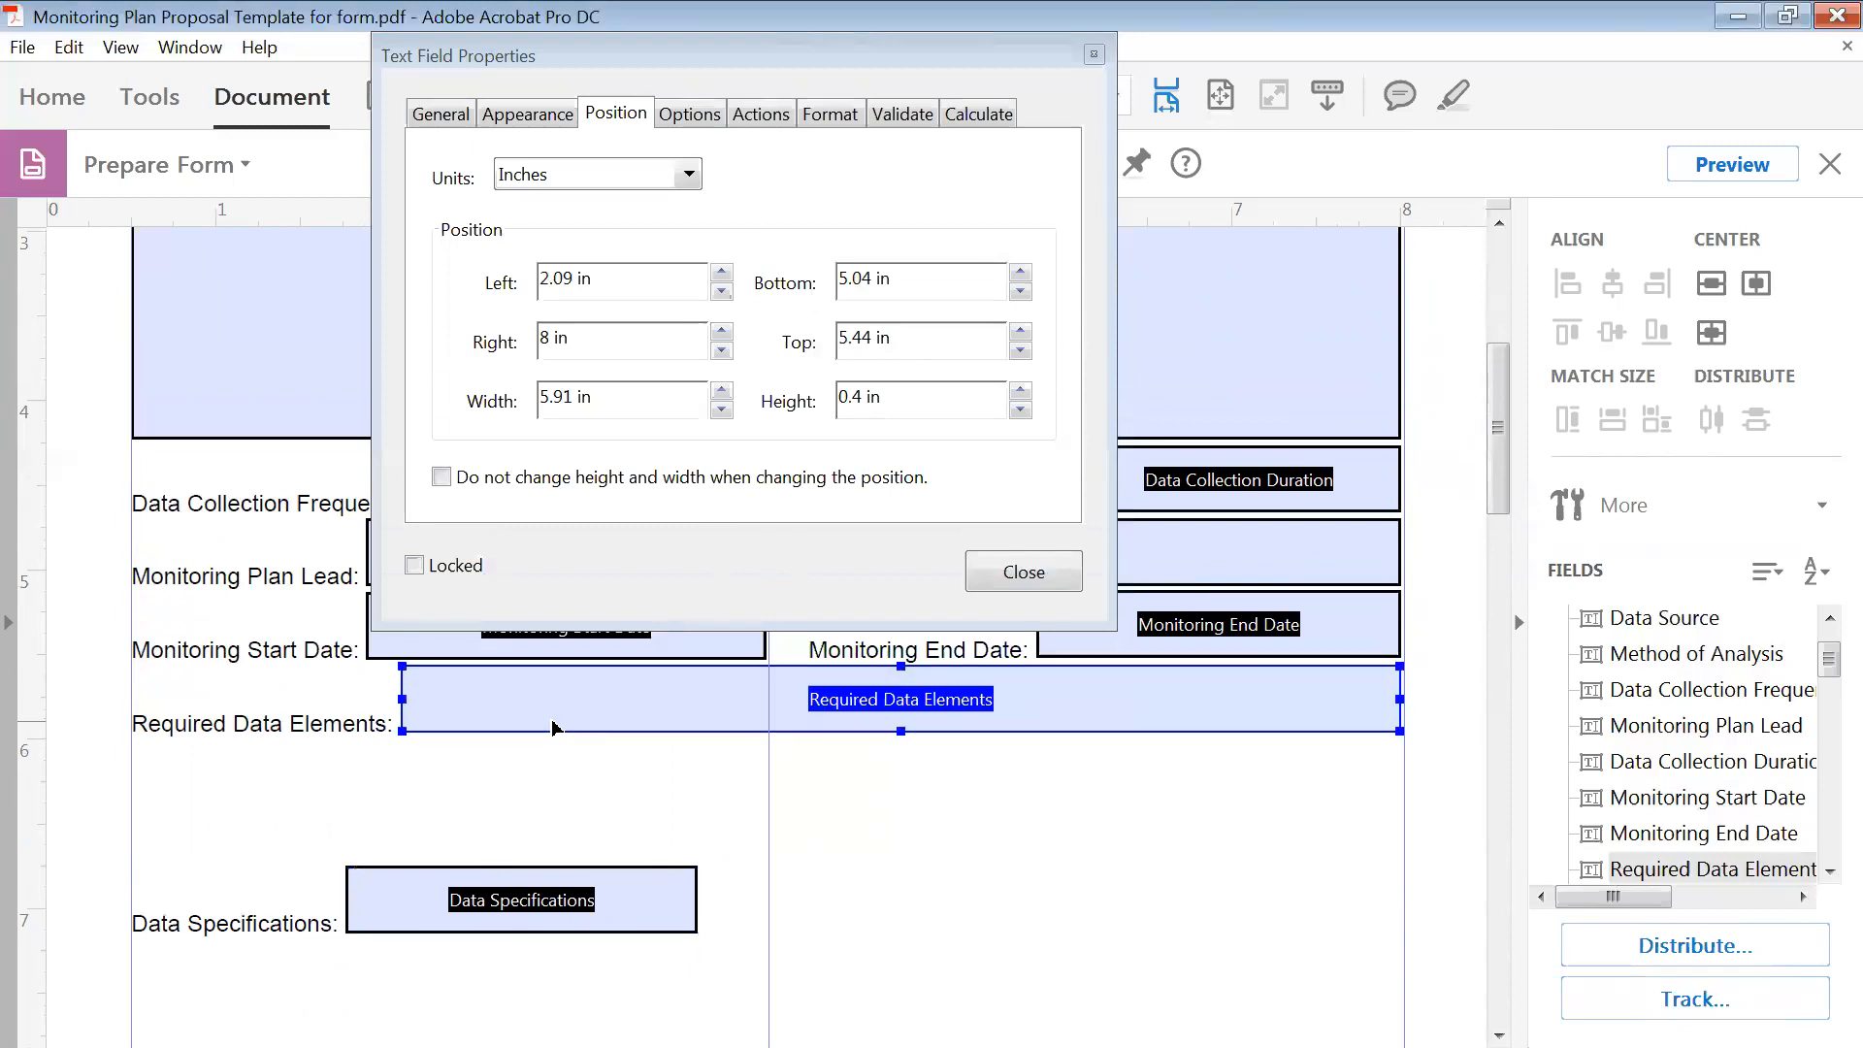
drag(899, 734, 887, 856)
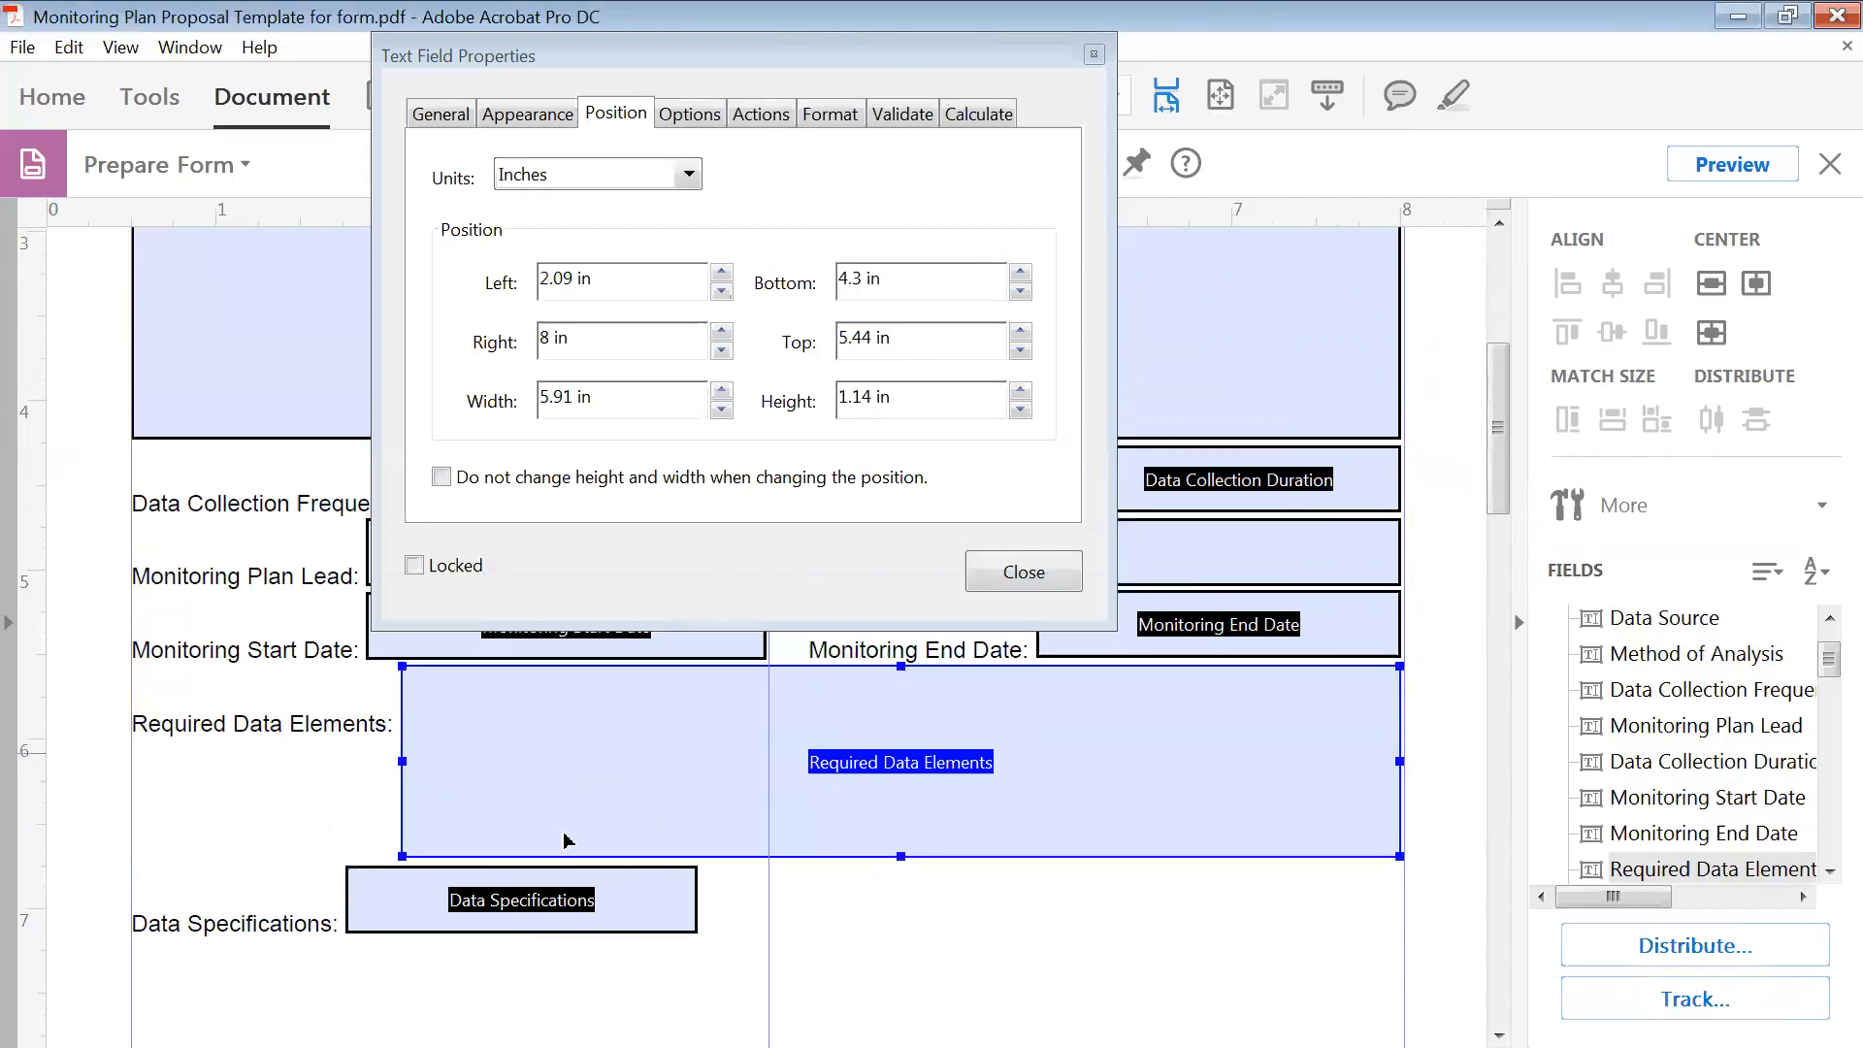
- Lower the Data Specifications field and reshape Required Data Elements beneath its label, margin to margin, about 7.52 in wide and 0.75 in high
drag(519, 915, 516, 961)
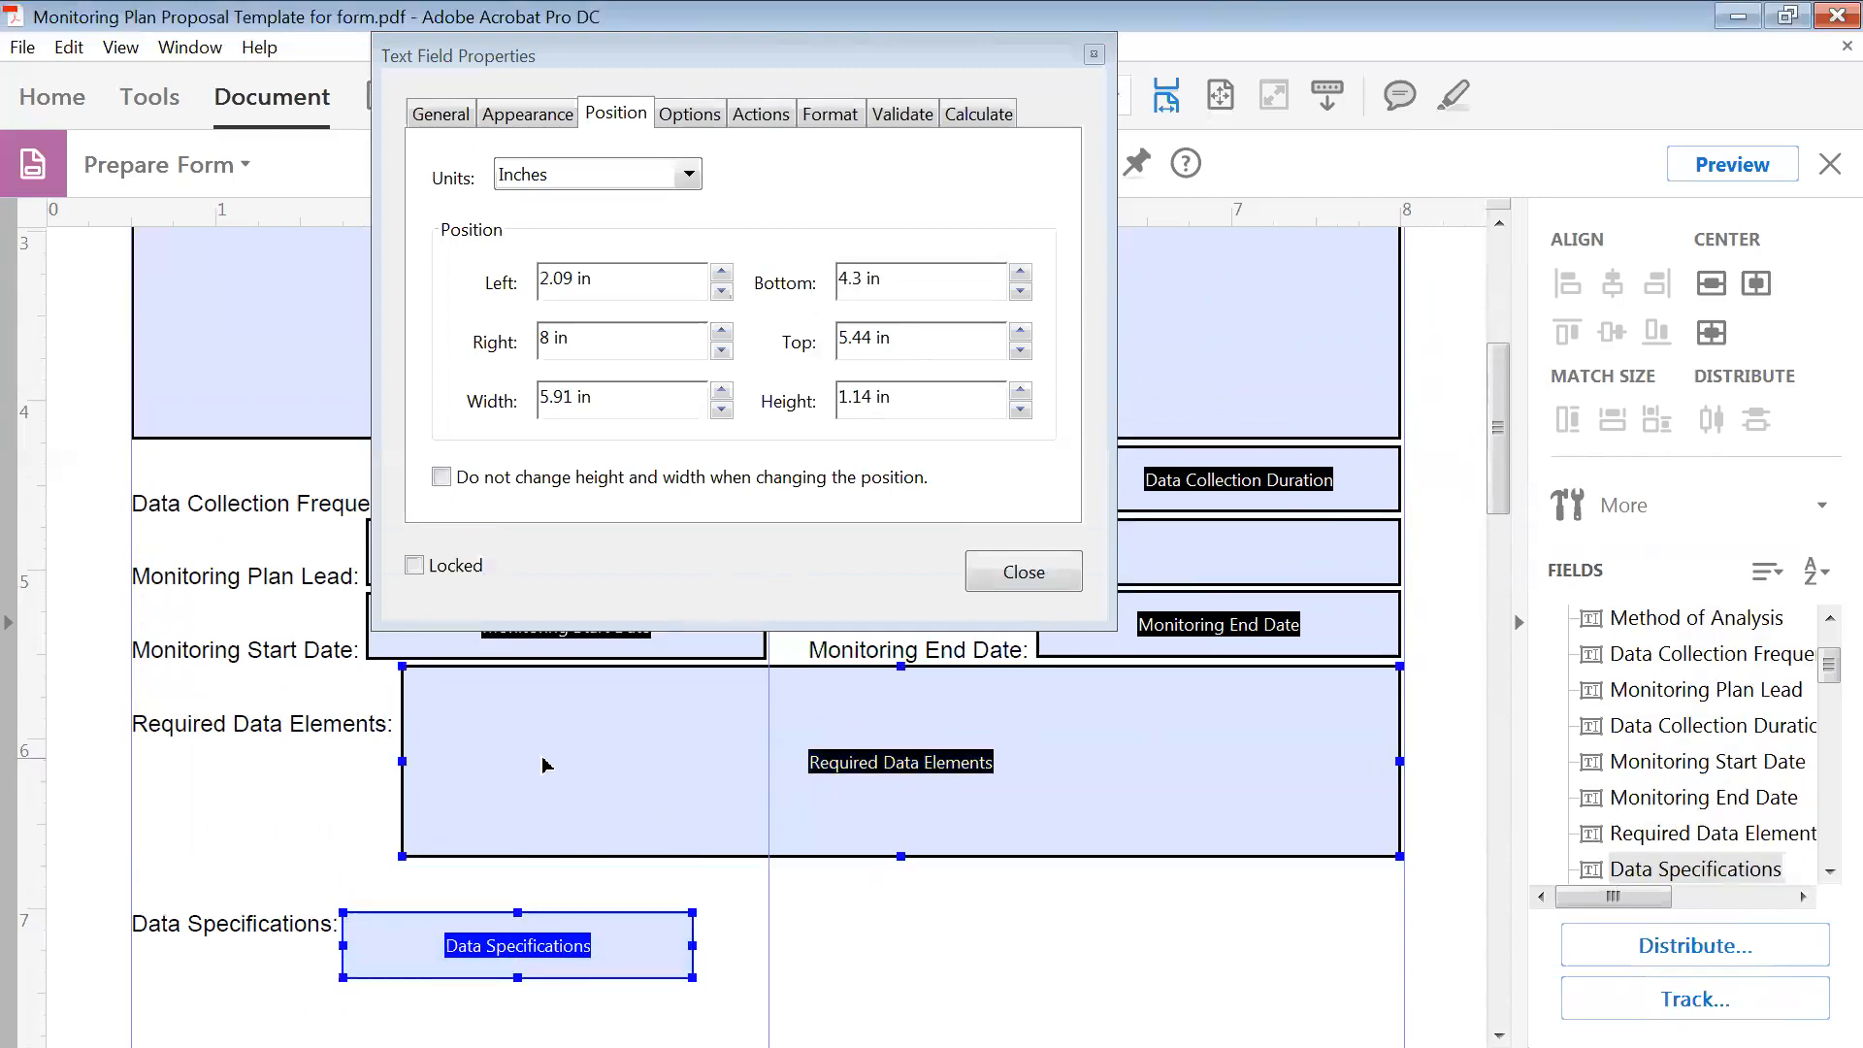
drag(901, 666, 899, 732)
drag(868, 820, 604, 830)
drag(1131, 801, 1404, 784)
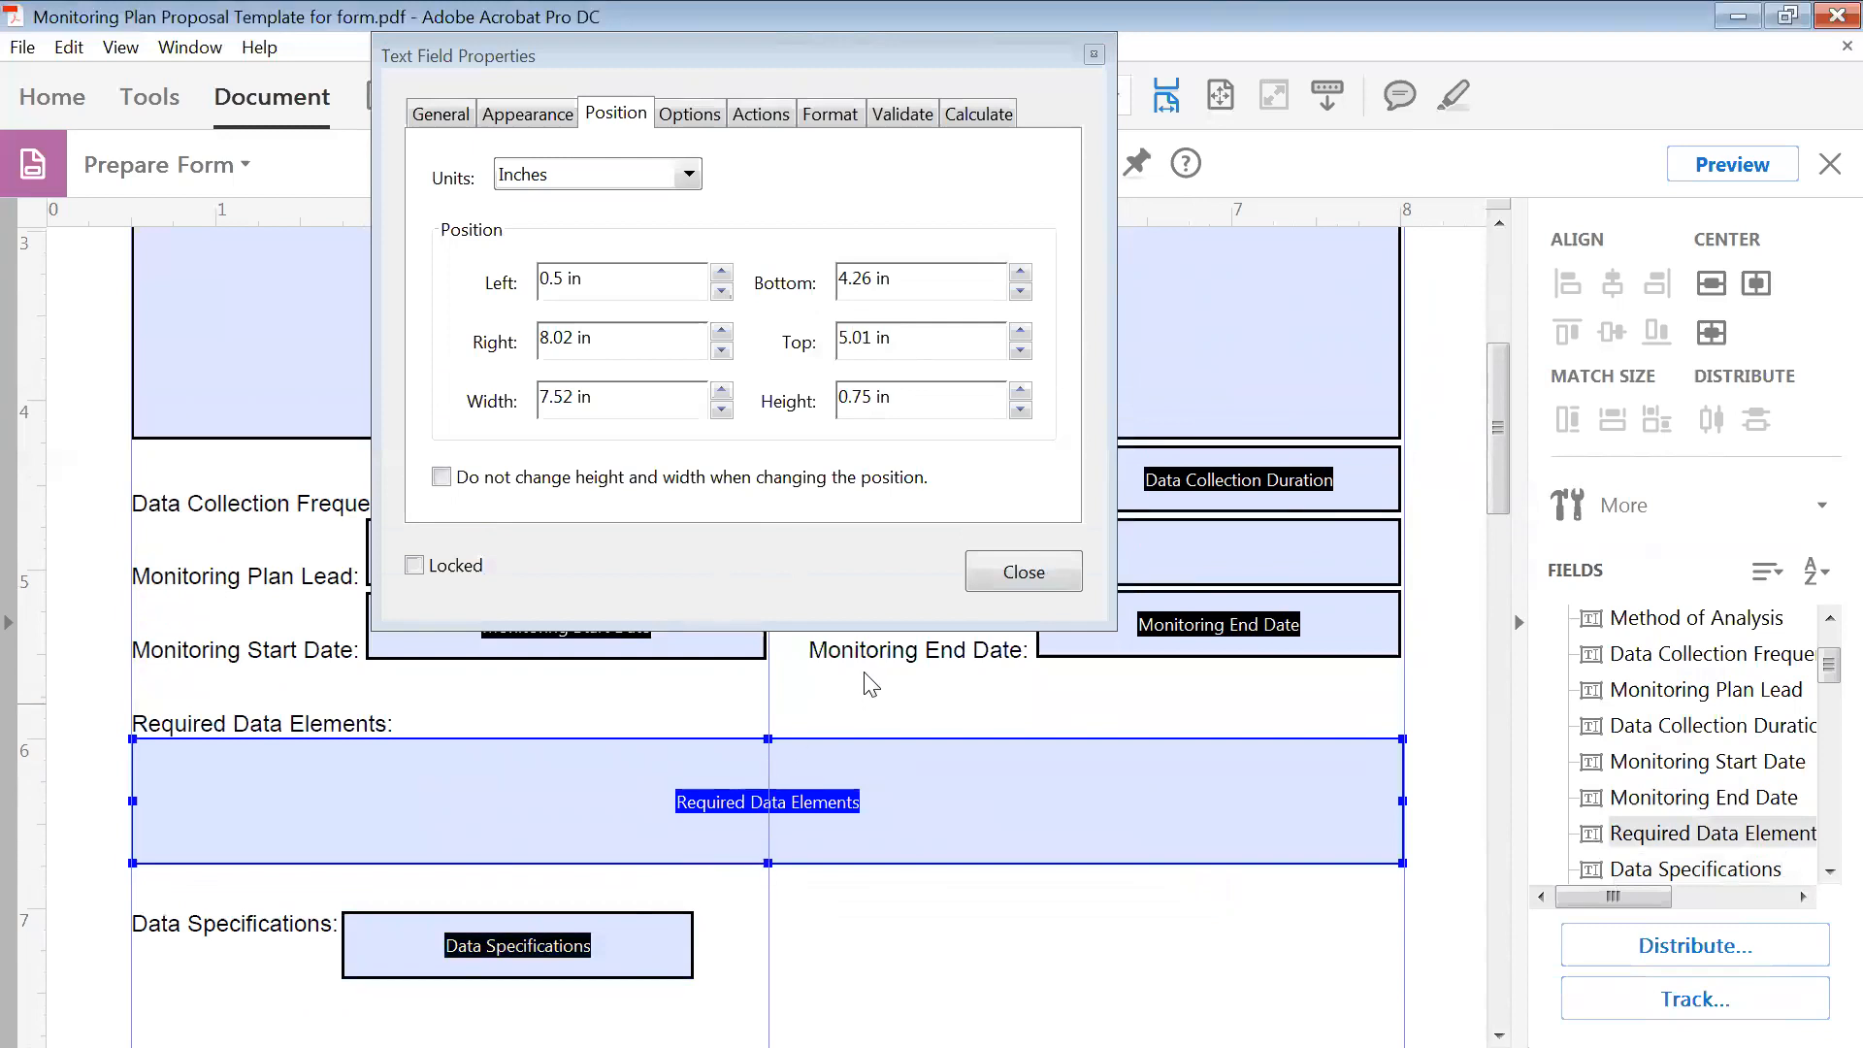
click(1010, 573)
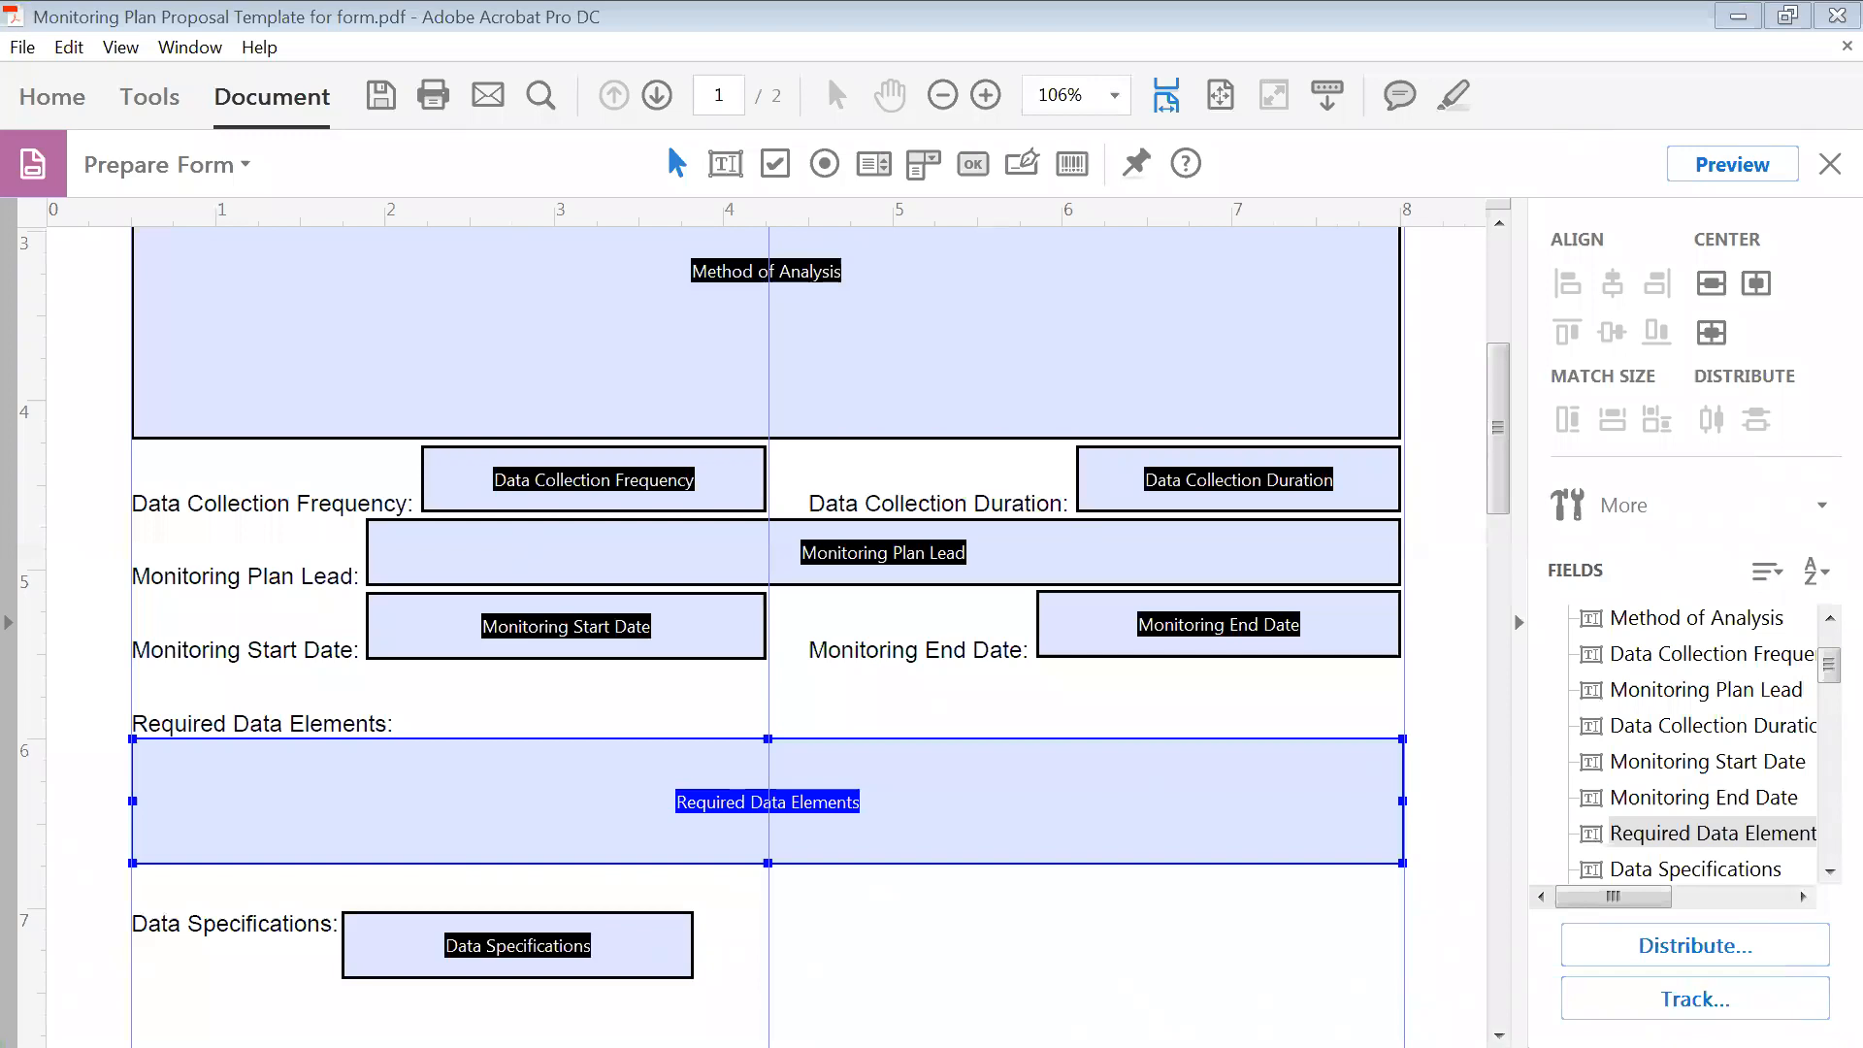
- Switch to Monitoring Plan Proposal Template for form next 2.pdf and review the layout of its fillable fields on both pages
drag(0, 50, 525, 26)
double_click(525, 25)
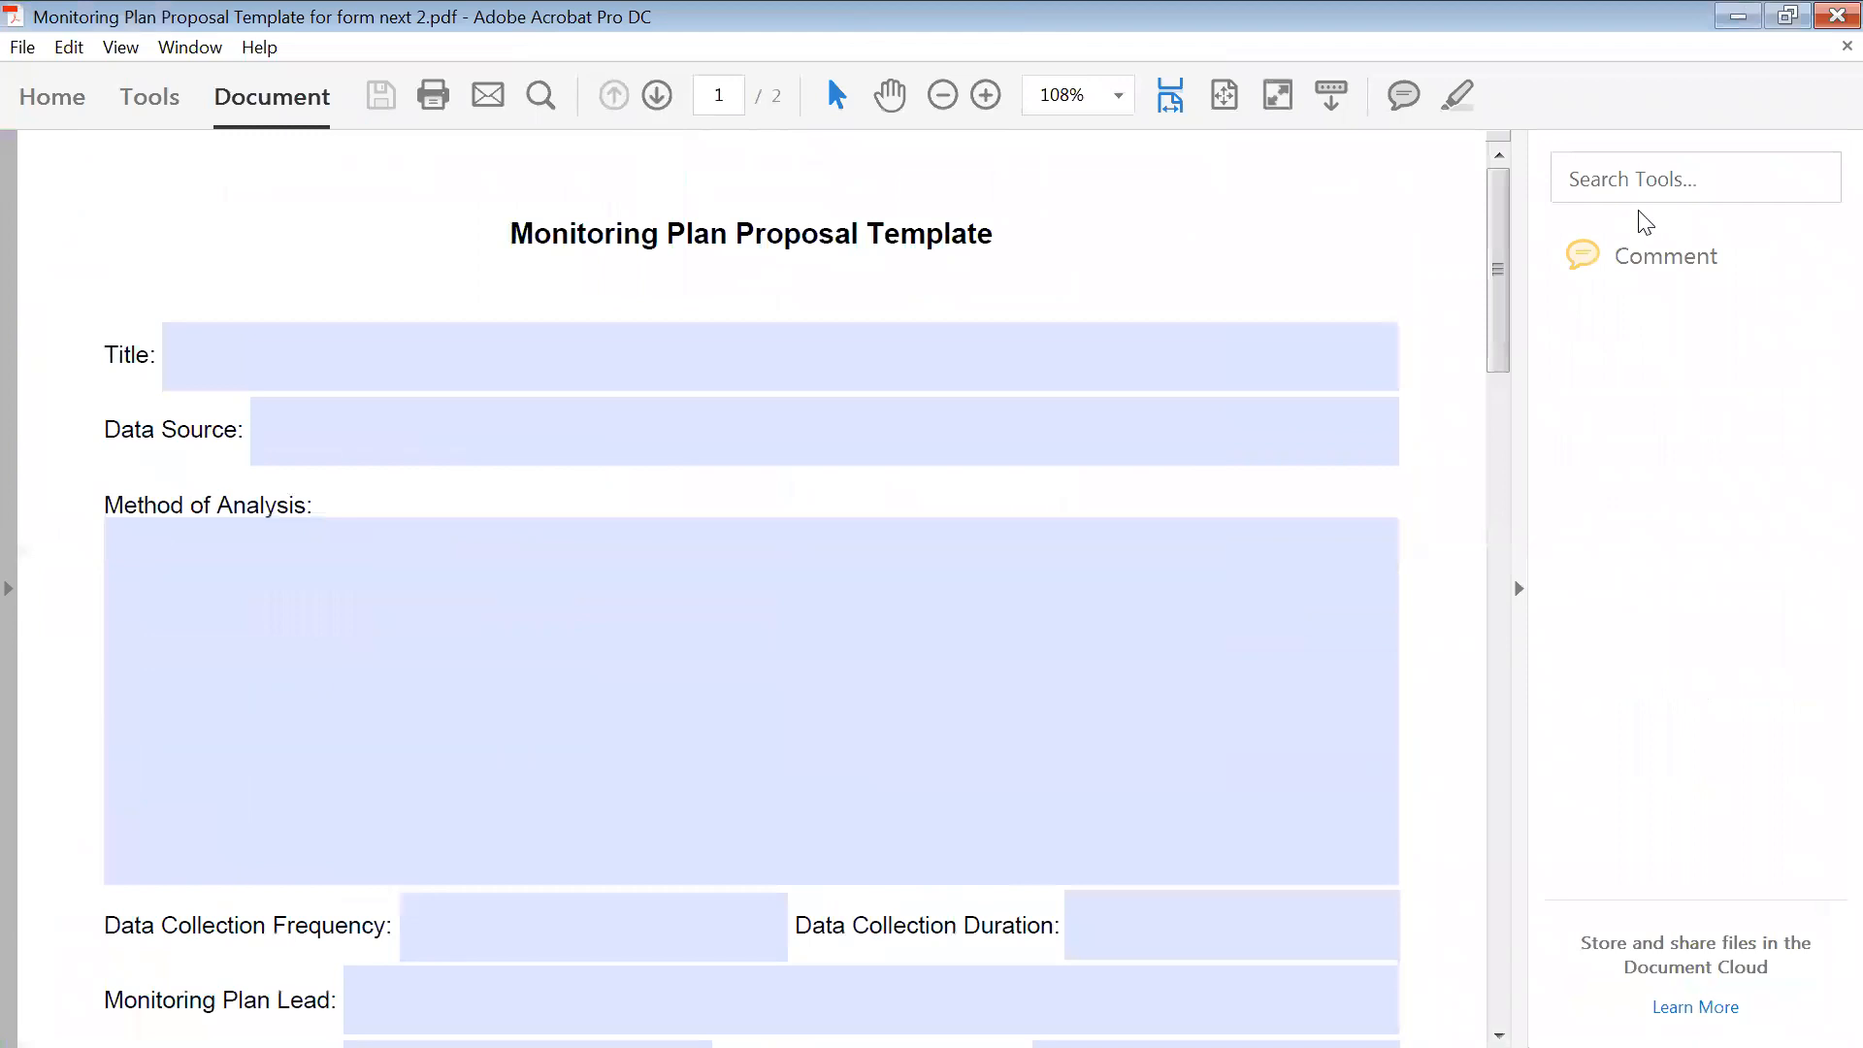
scroll(544, 383, down, 4)
scroll(548, 481, down, 12)
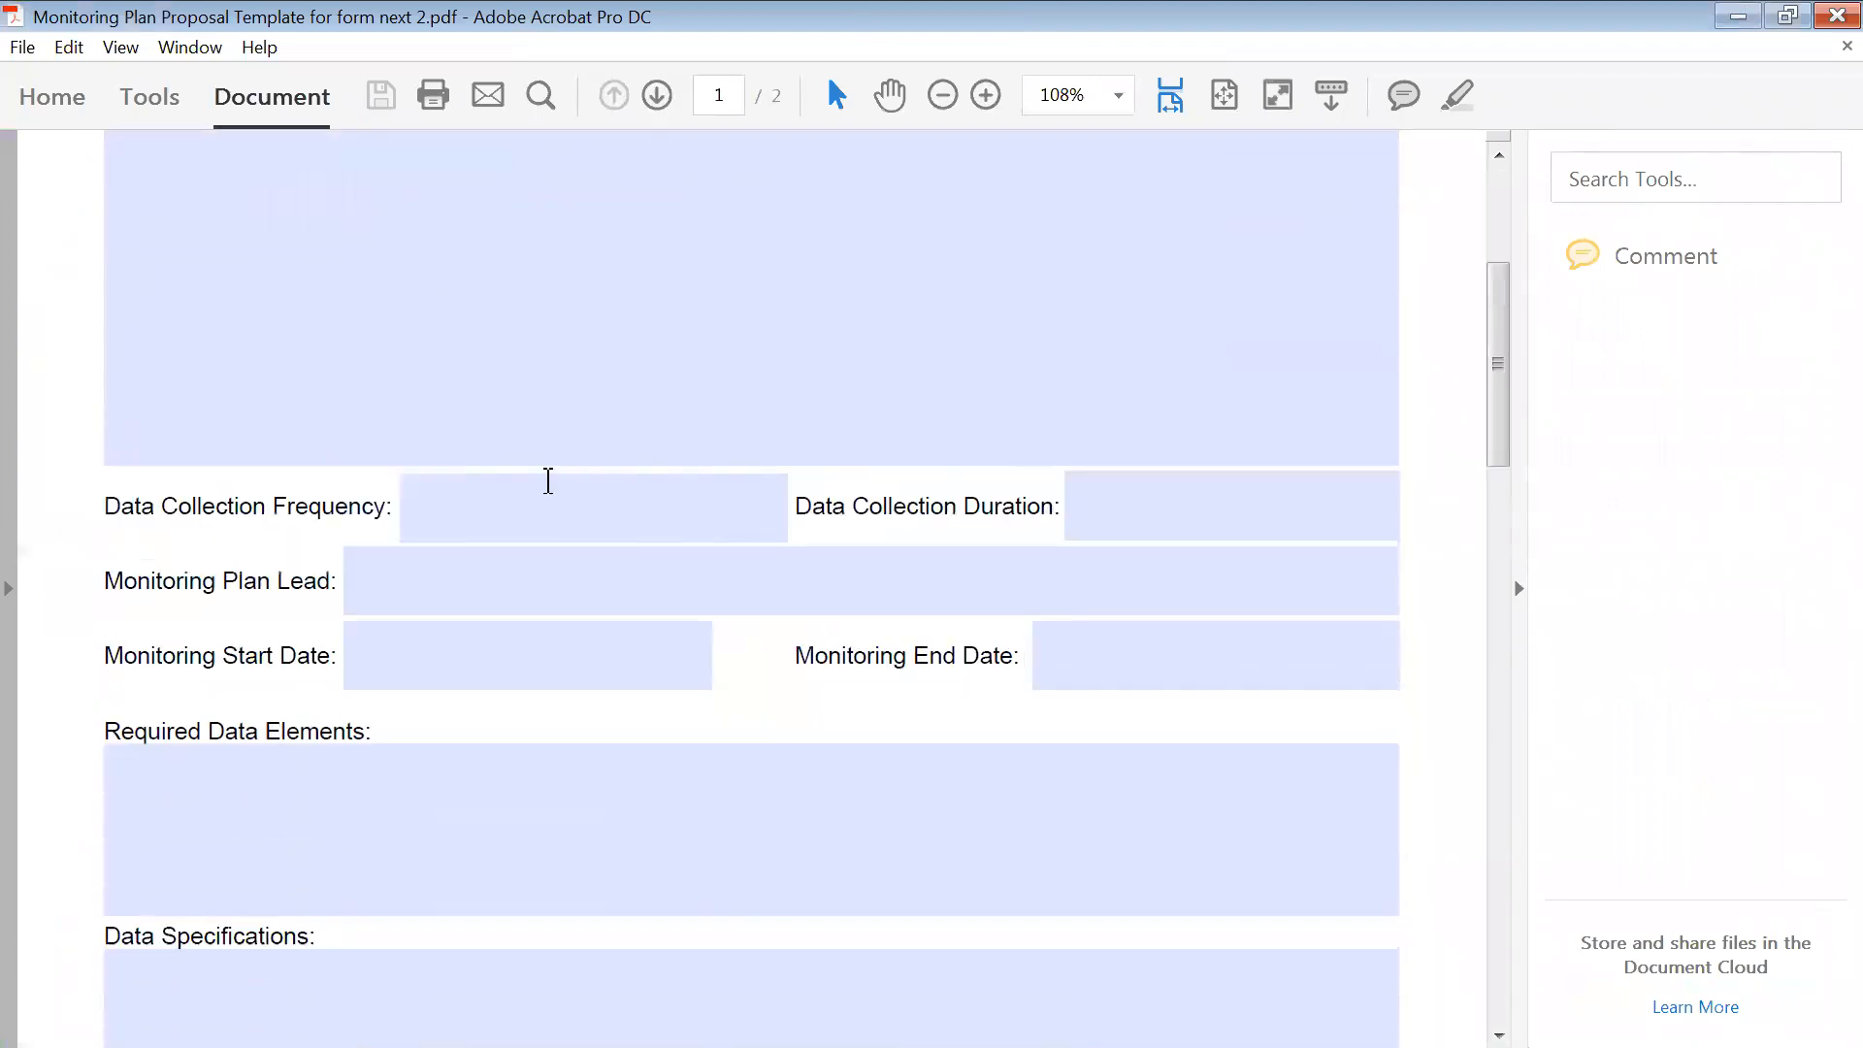
scroll(546, 479, down, 3)
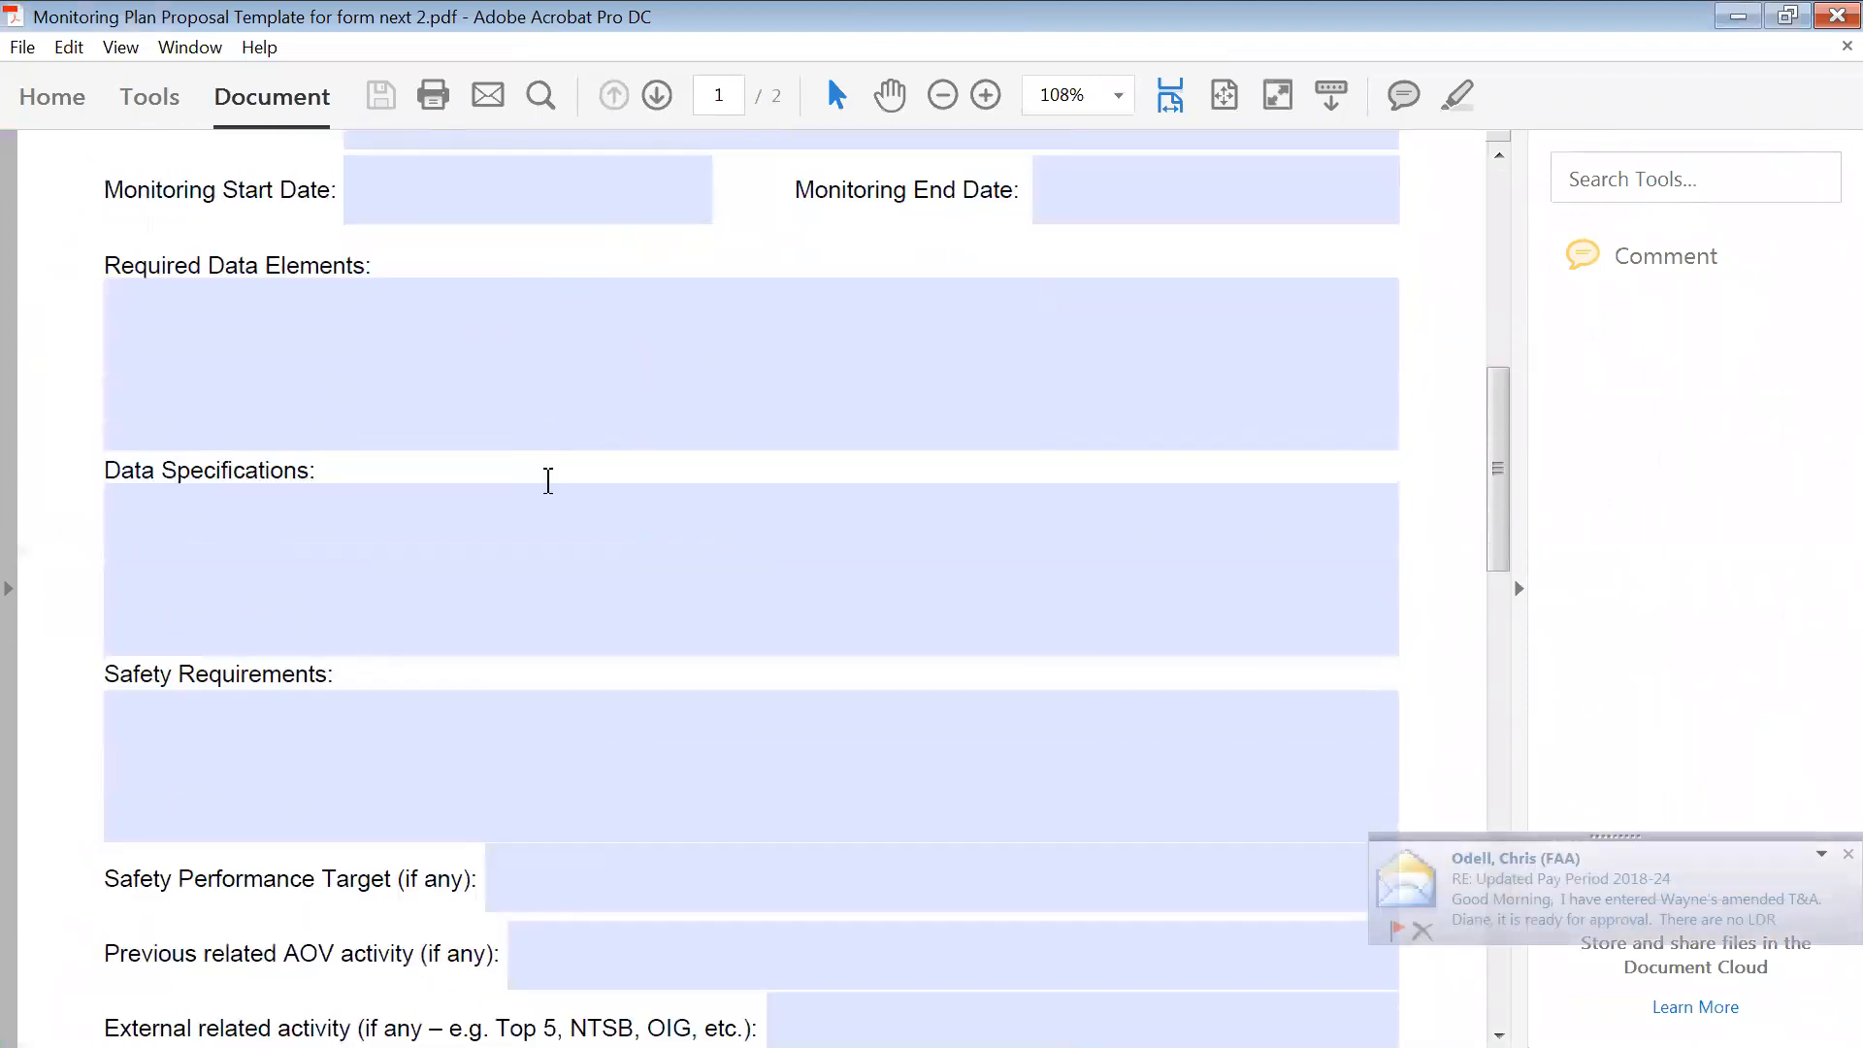
click(1132, 691)
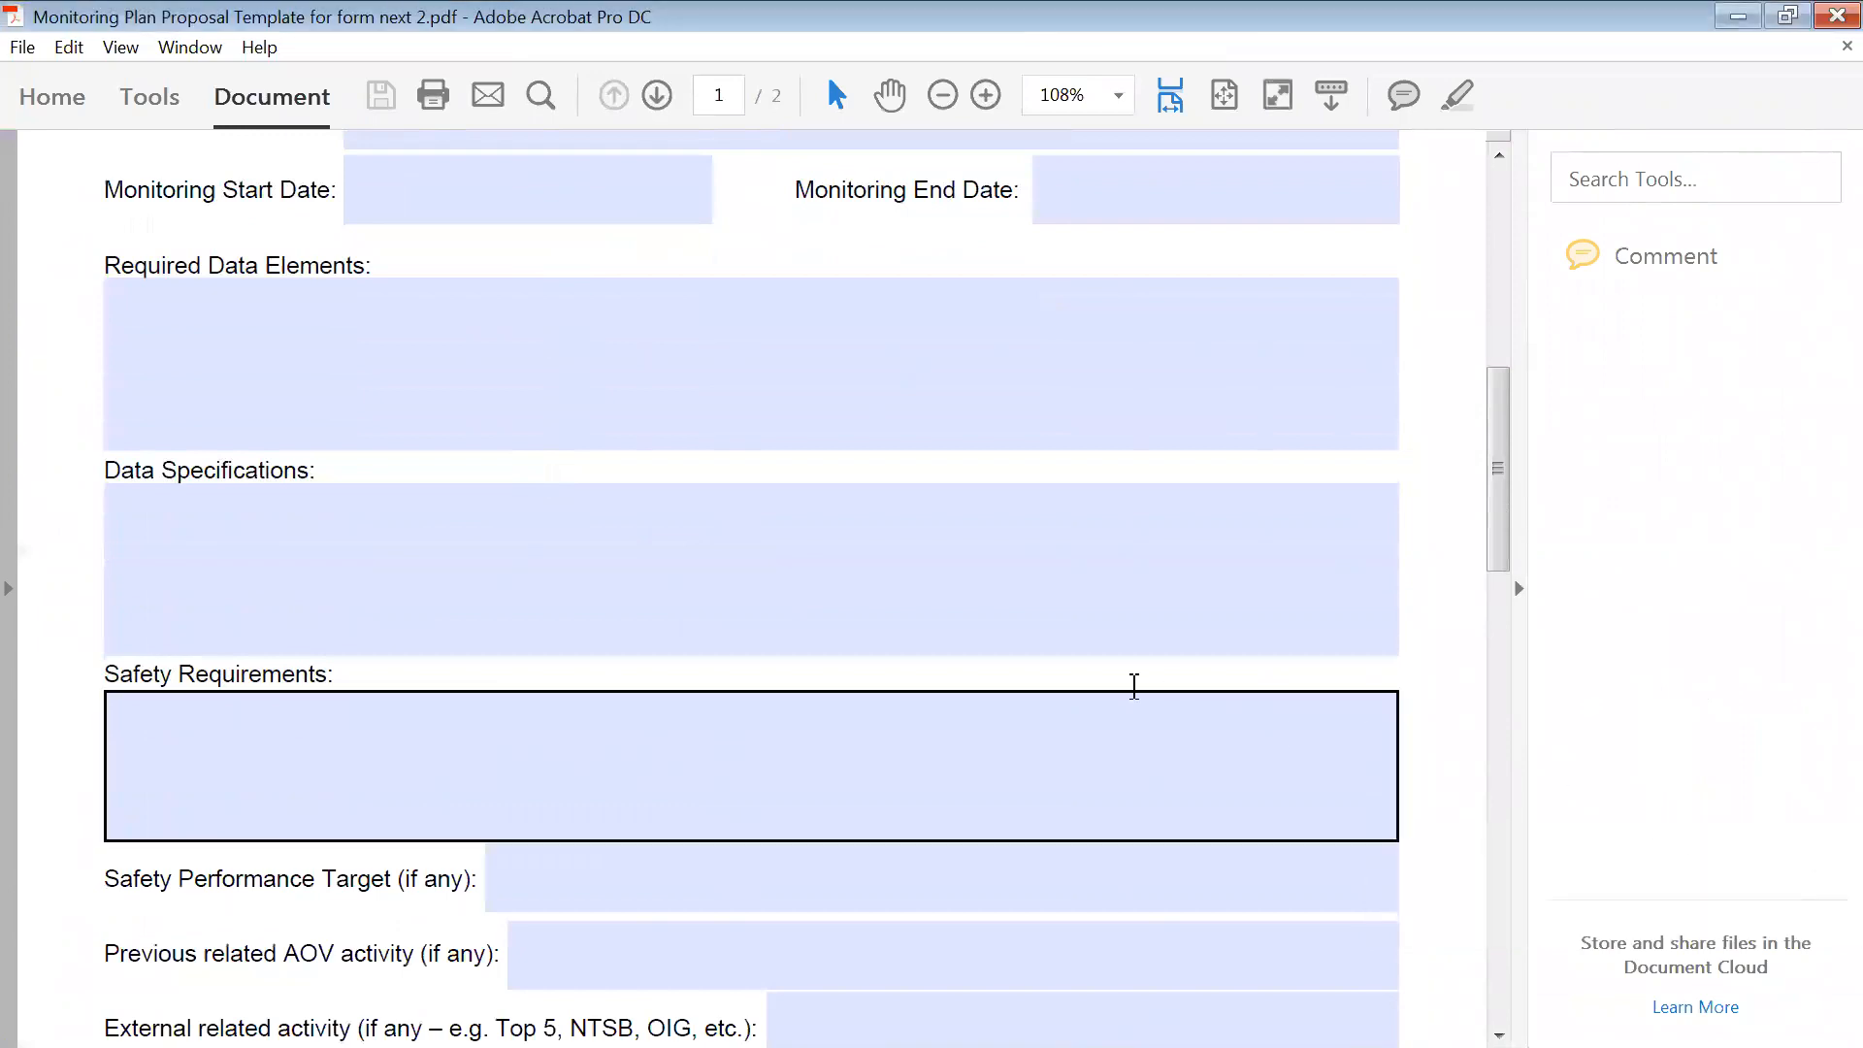
scroll(1131, 686, down, 11)
scroll(791, 703, down, 20)
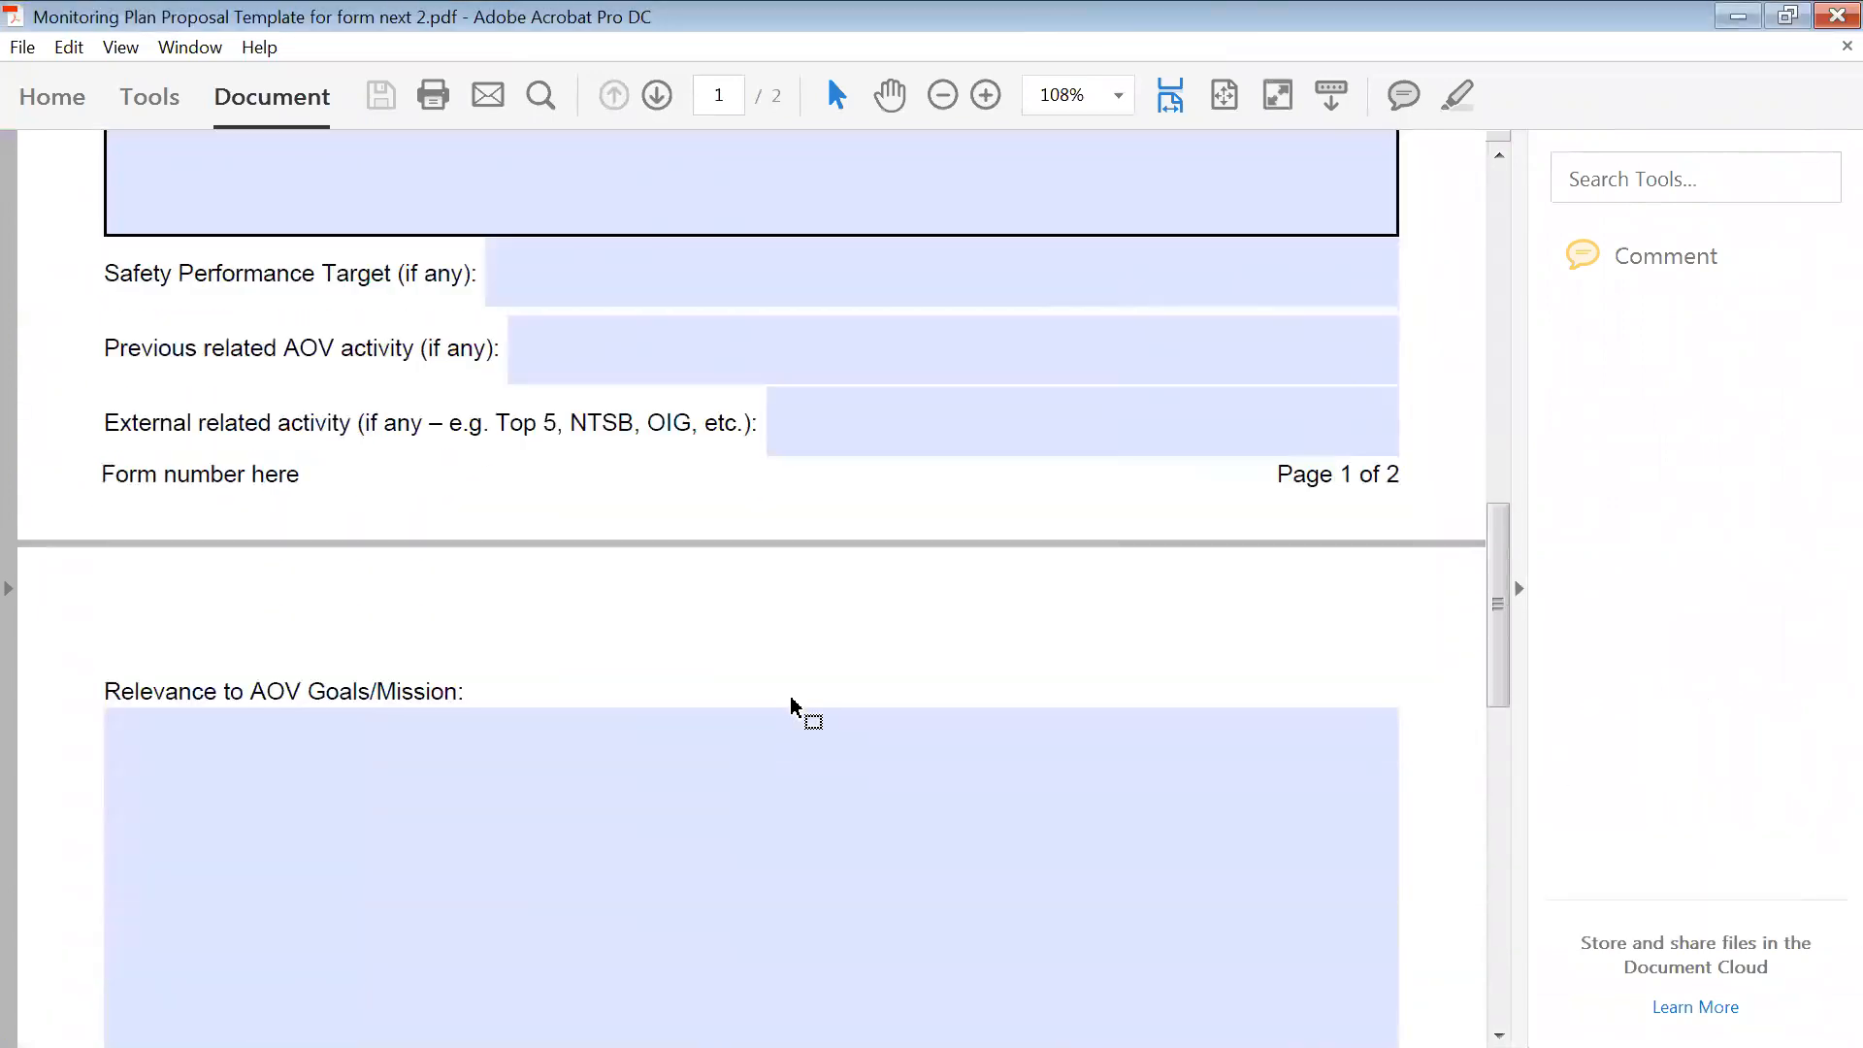
scroll(791, 695, down, 9)
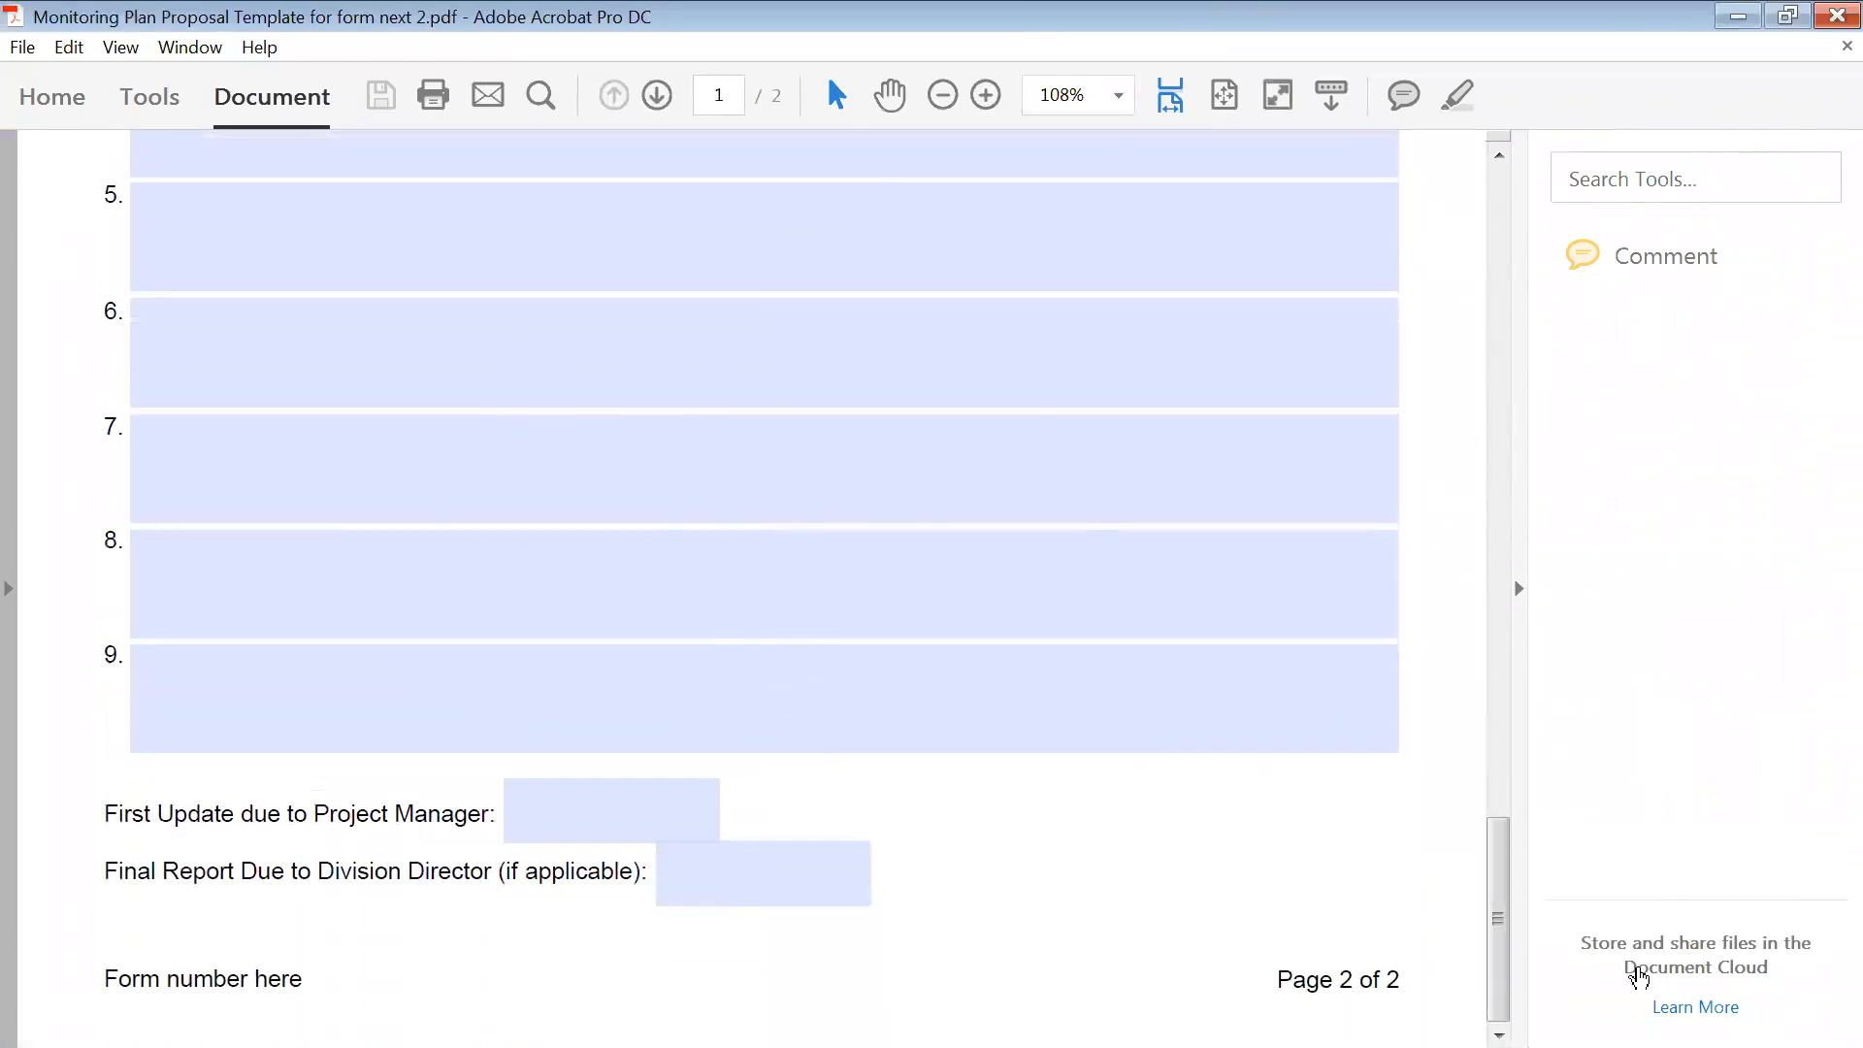
drag(1497, 977, 1510, 290)
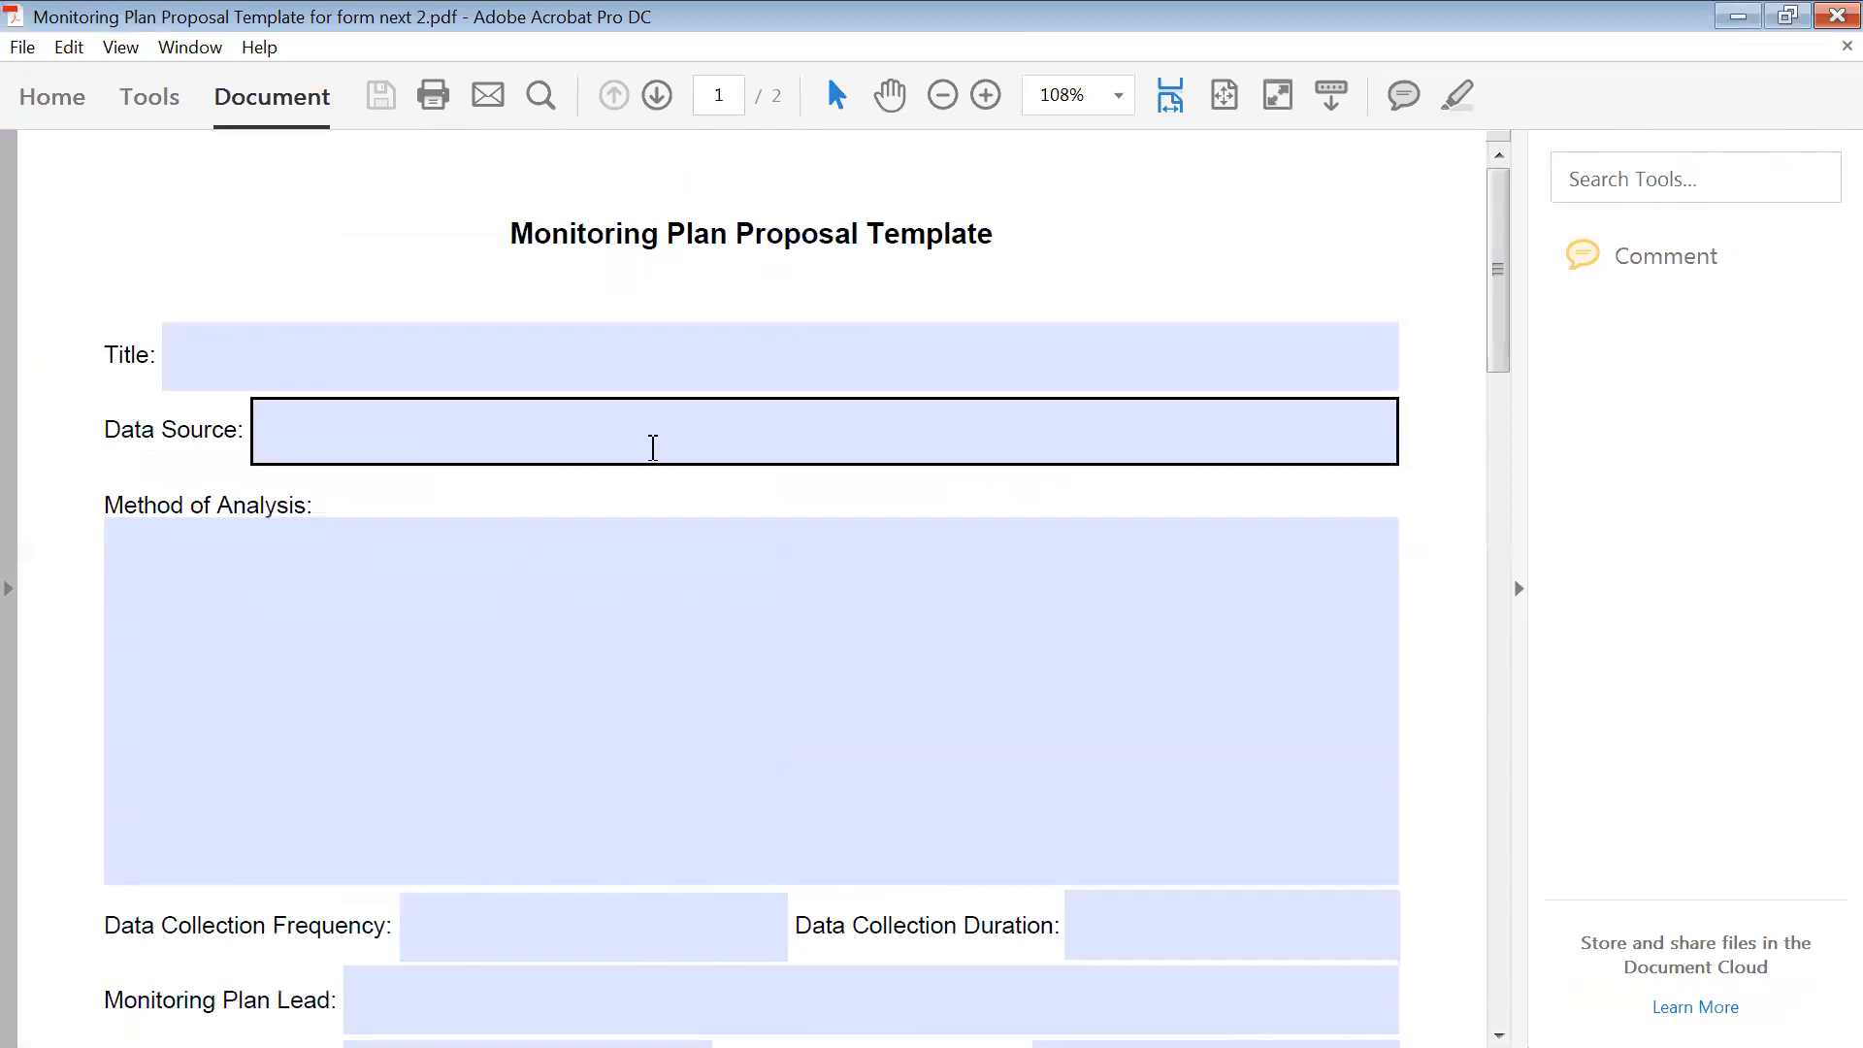
scroll(442, 621, down, 5)
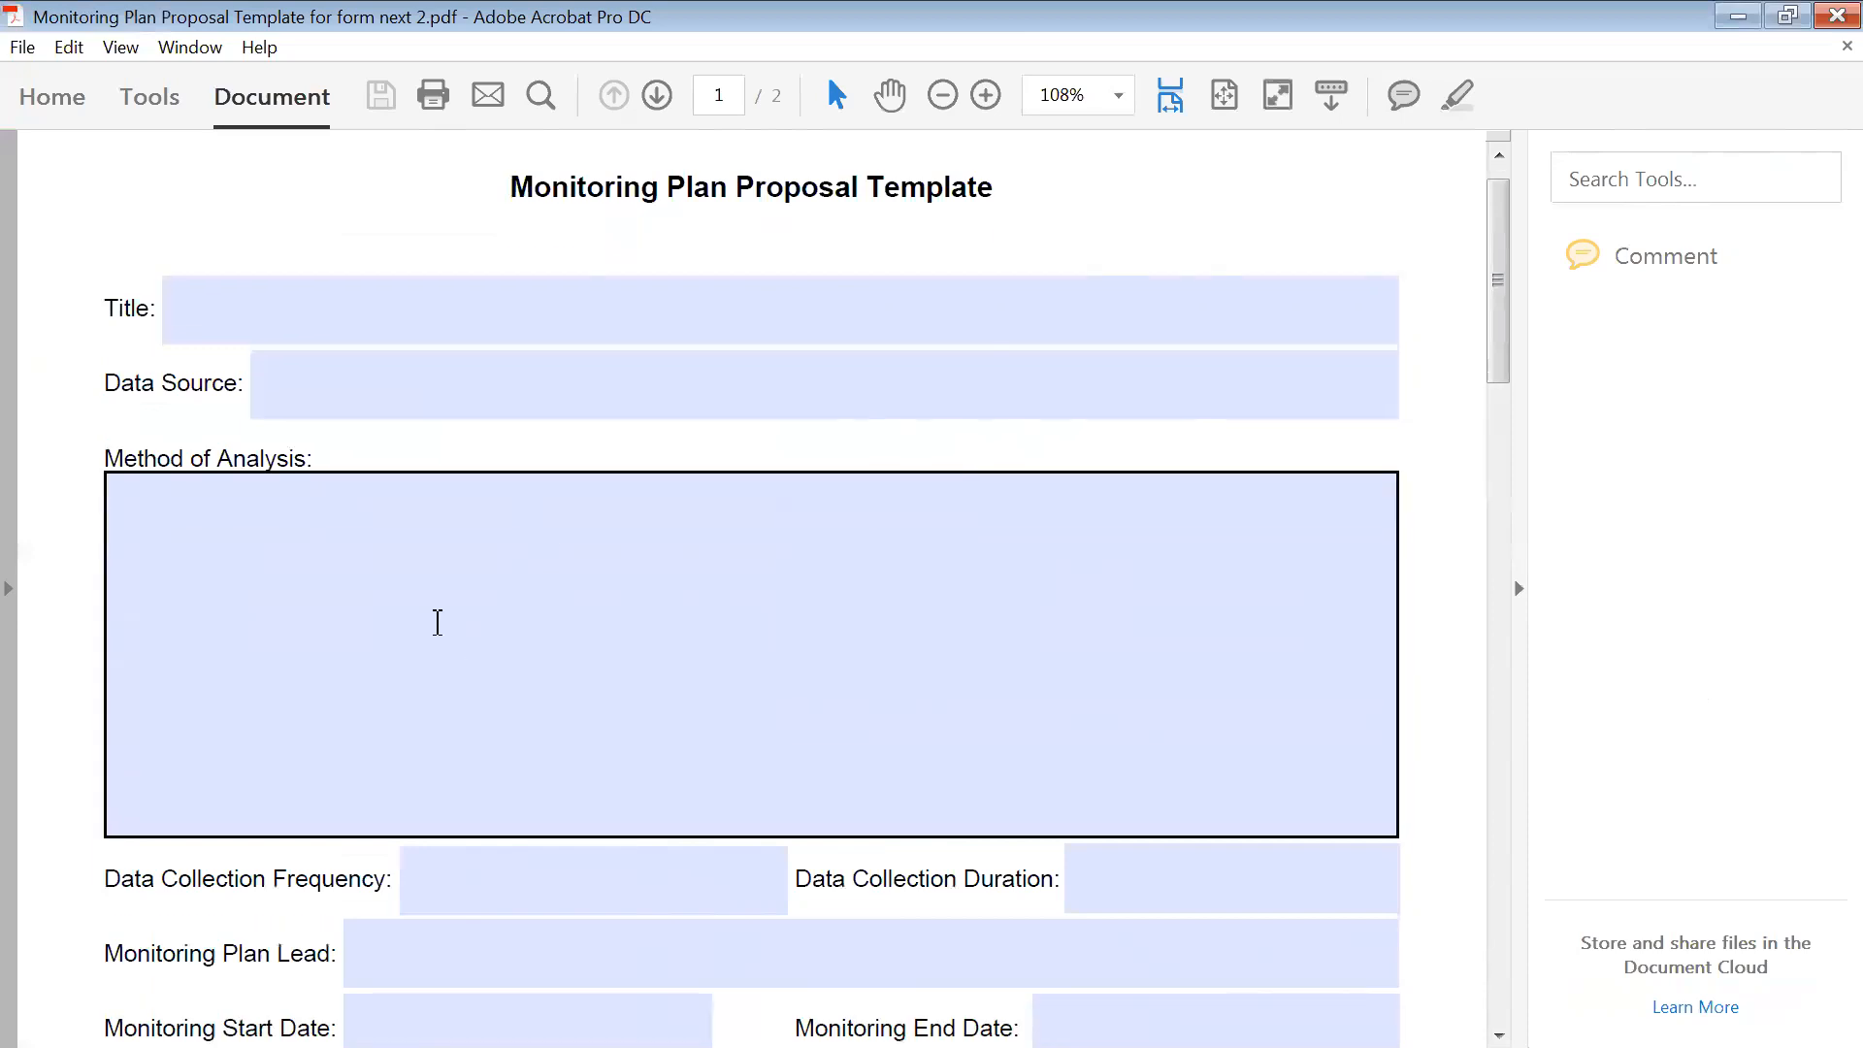
- Switch the document to form editing and open the Data Collection Frequency field's properties, moving the window clear of the field
click(527, 685)
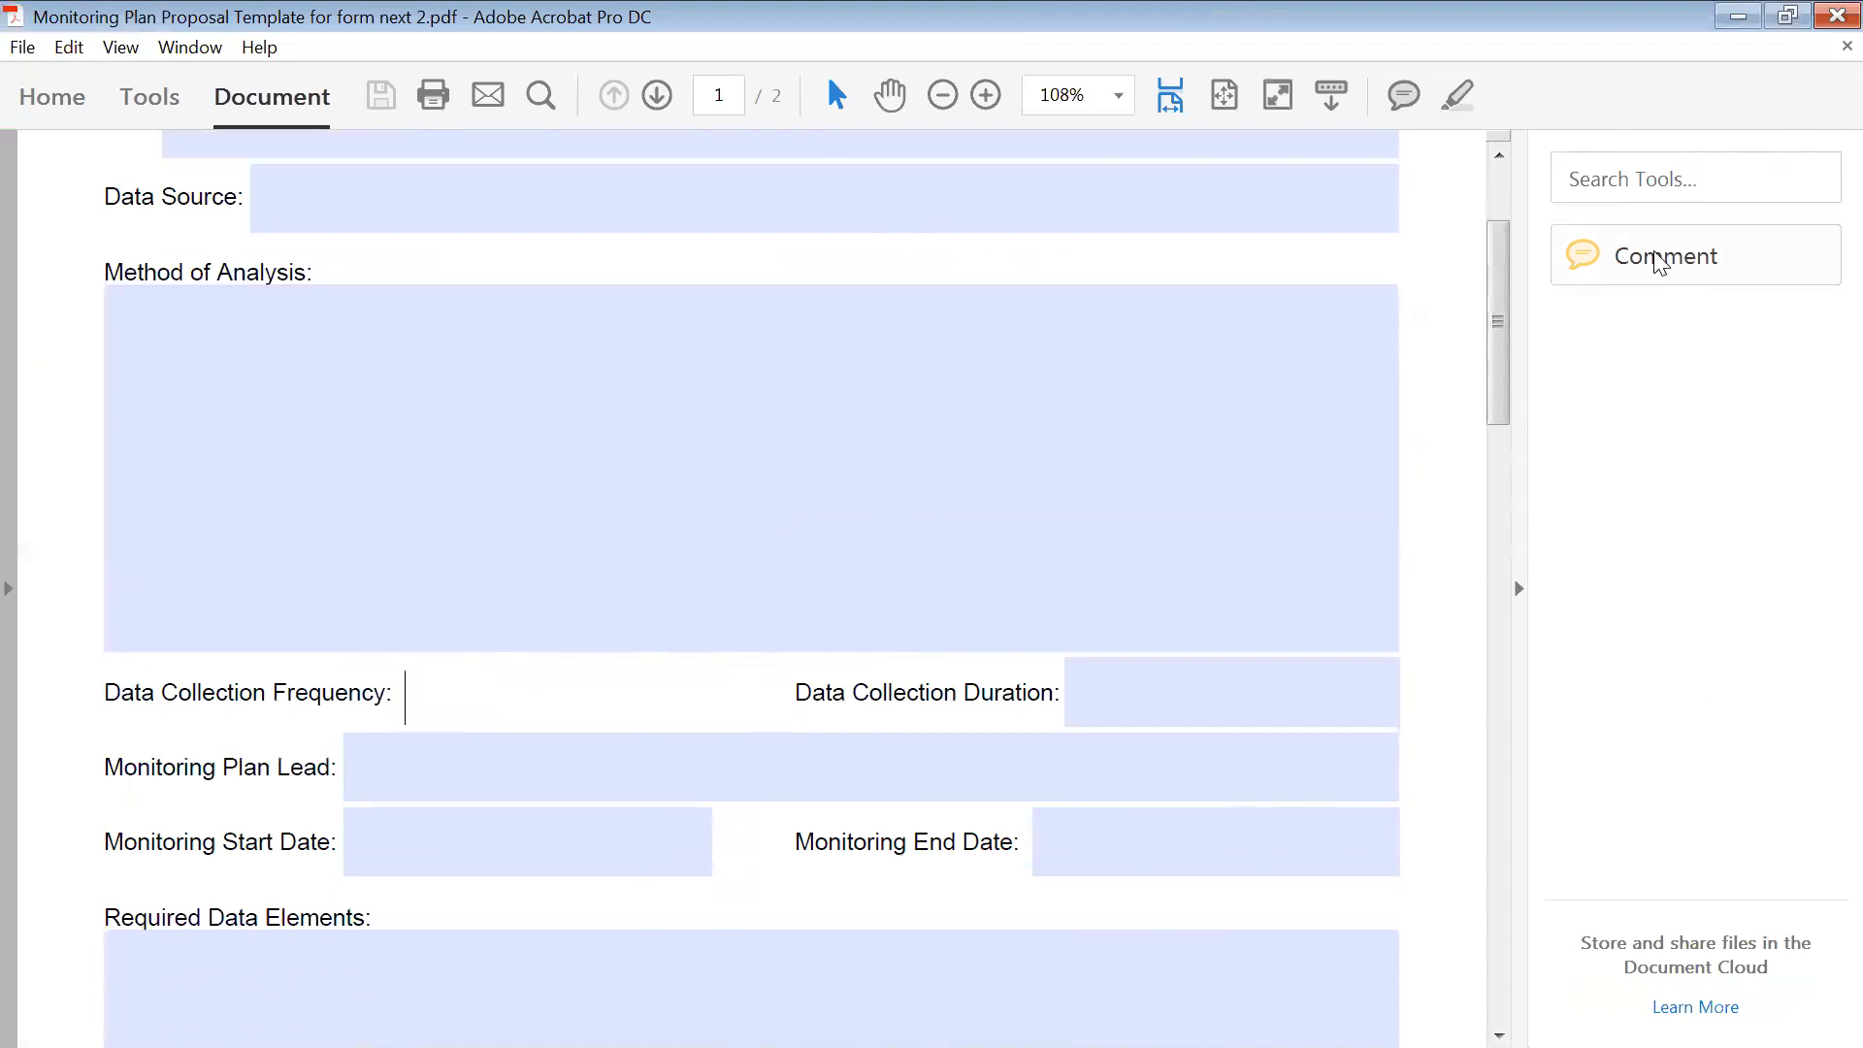
click(137, 93)
click(1017, 647)
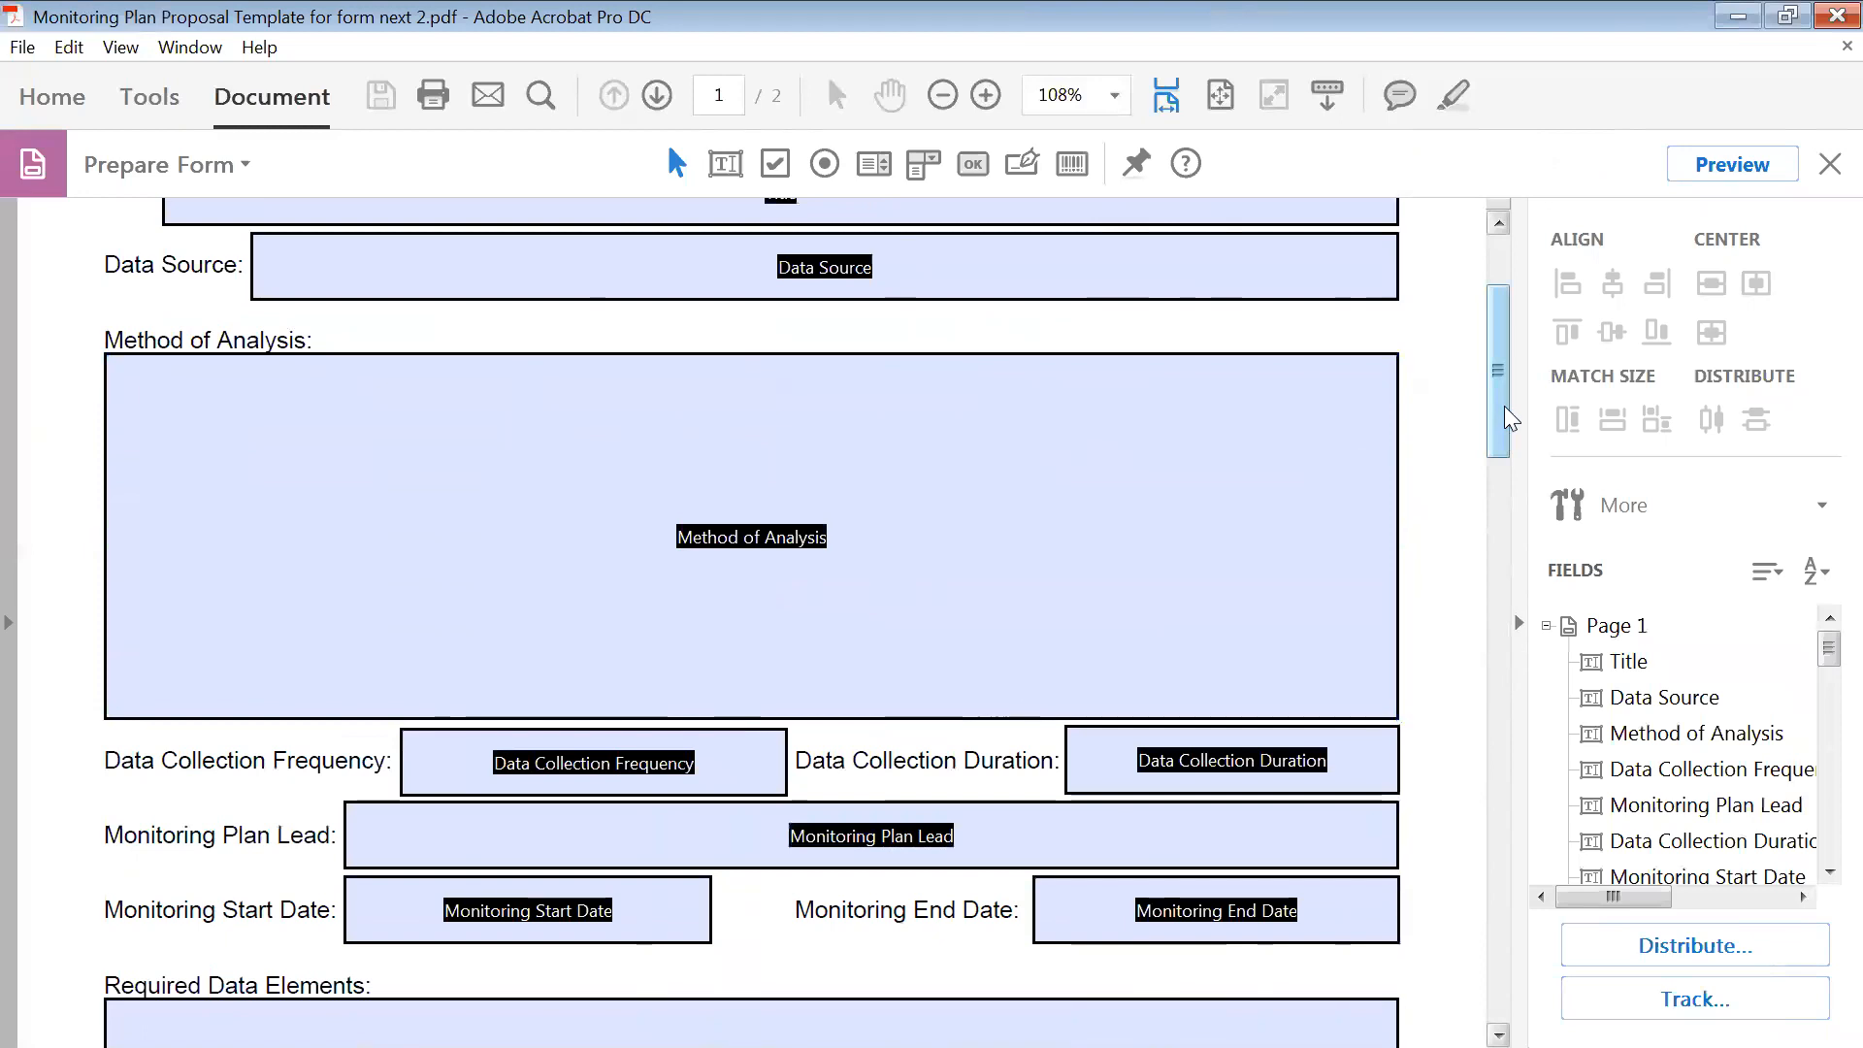
drag(1504, 405, 1504, 493)
click(776, 339)
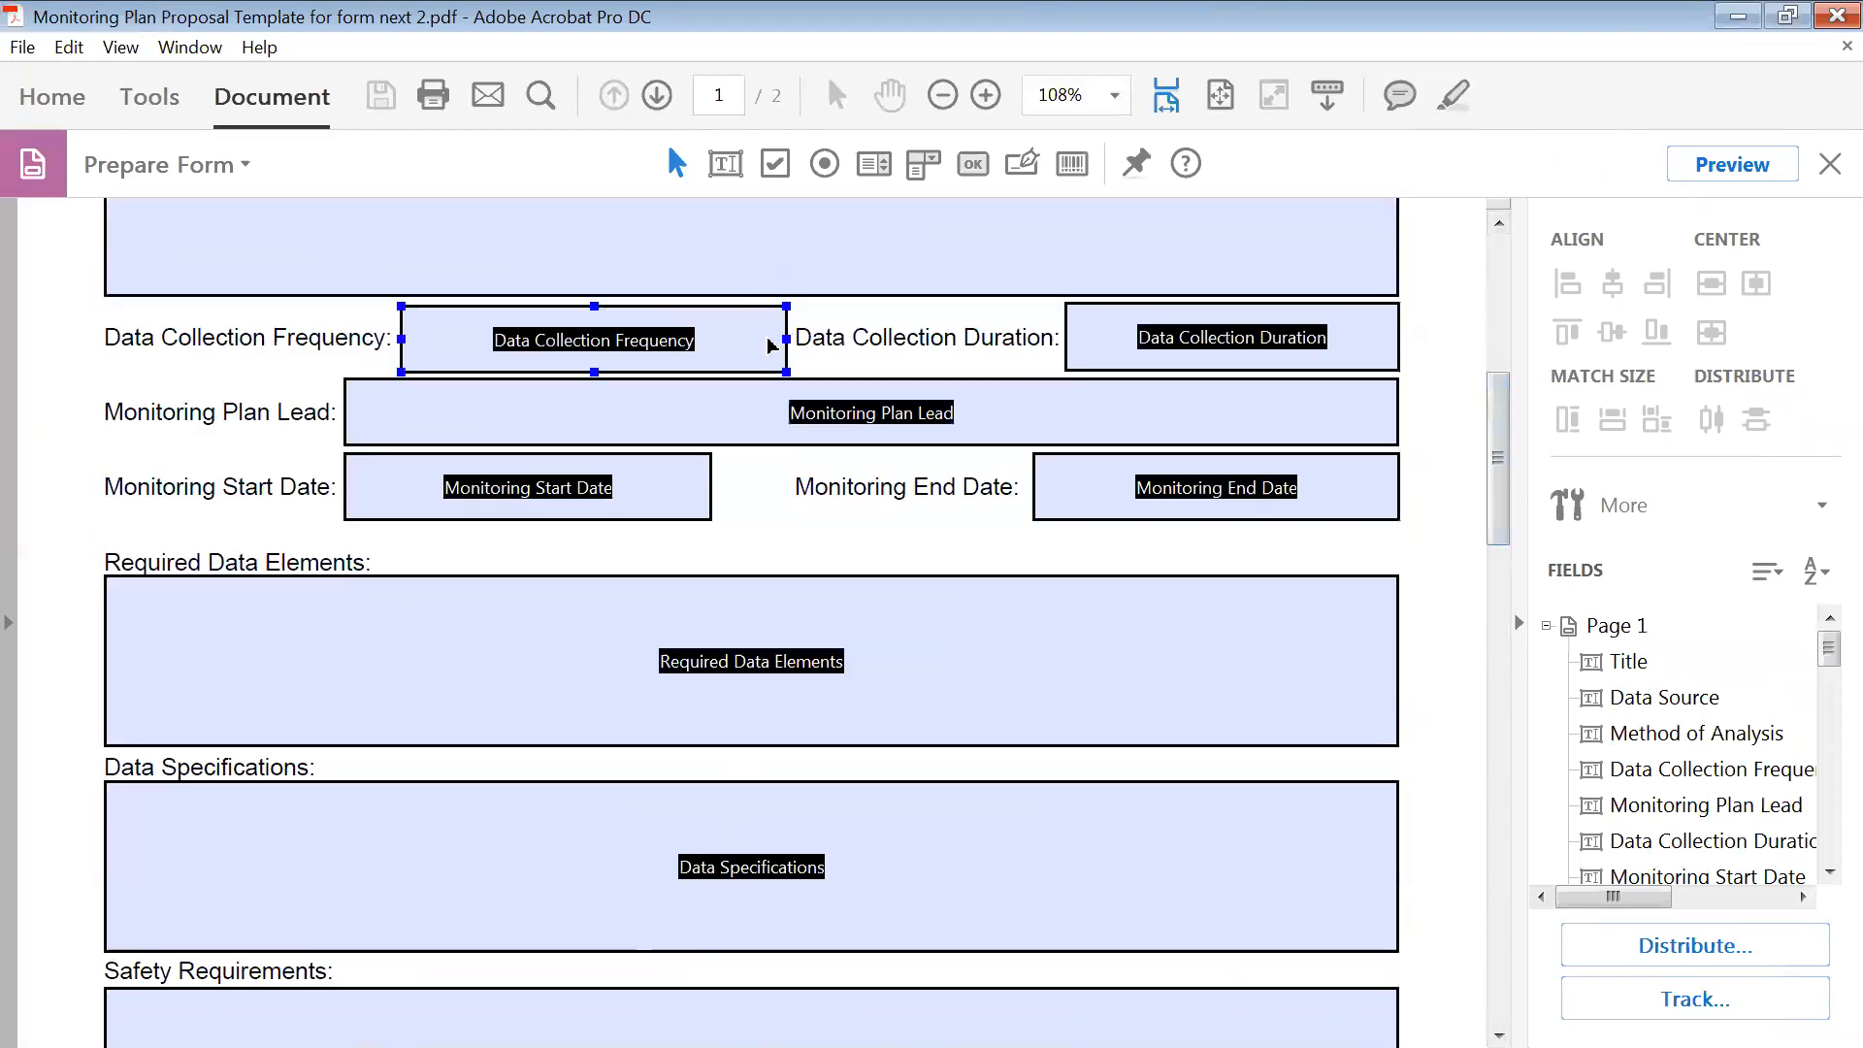
right_click(770, 345)
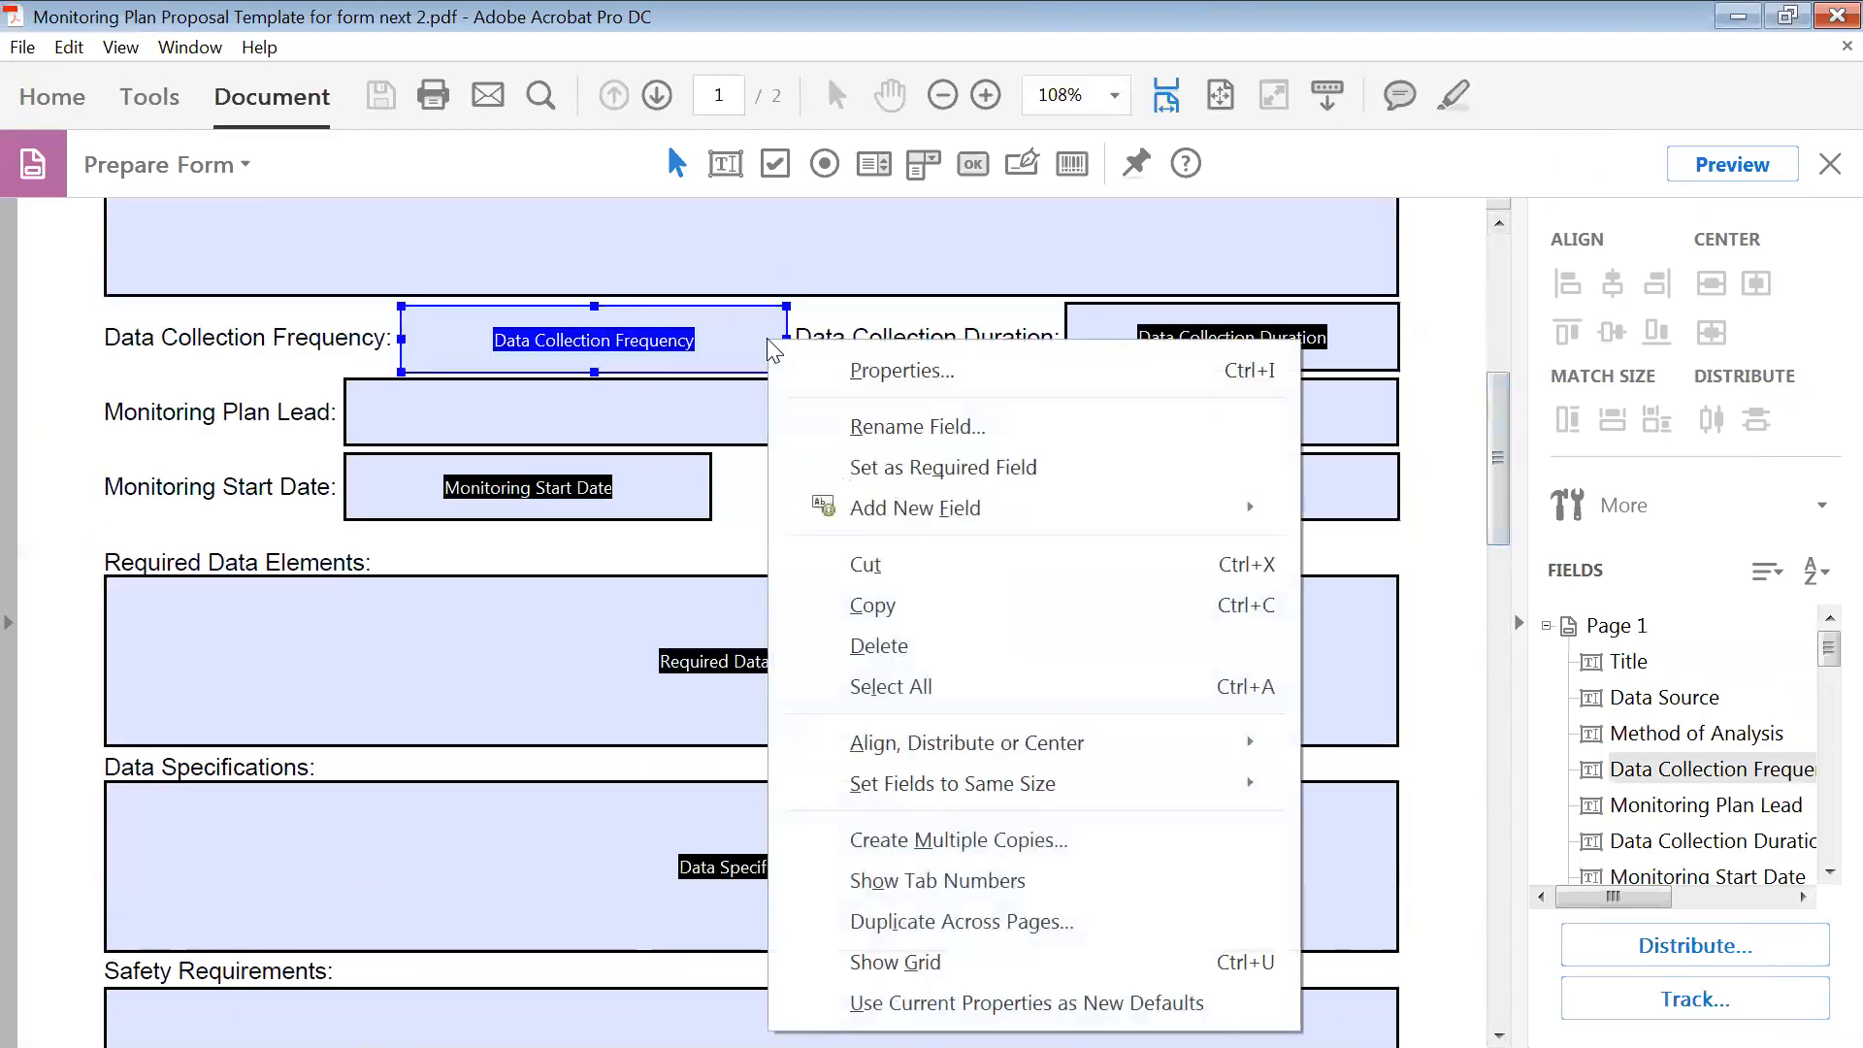
click(850, 367)
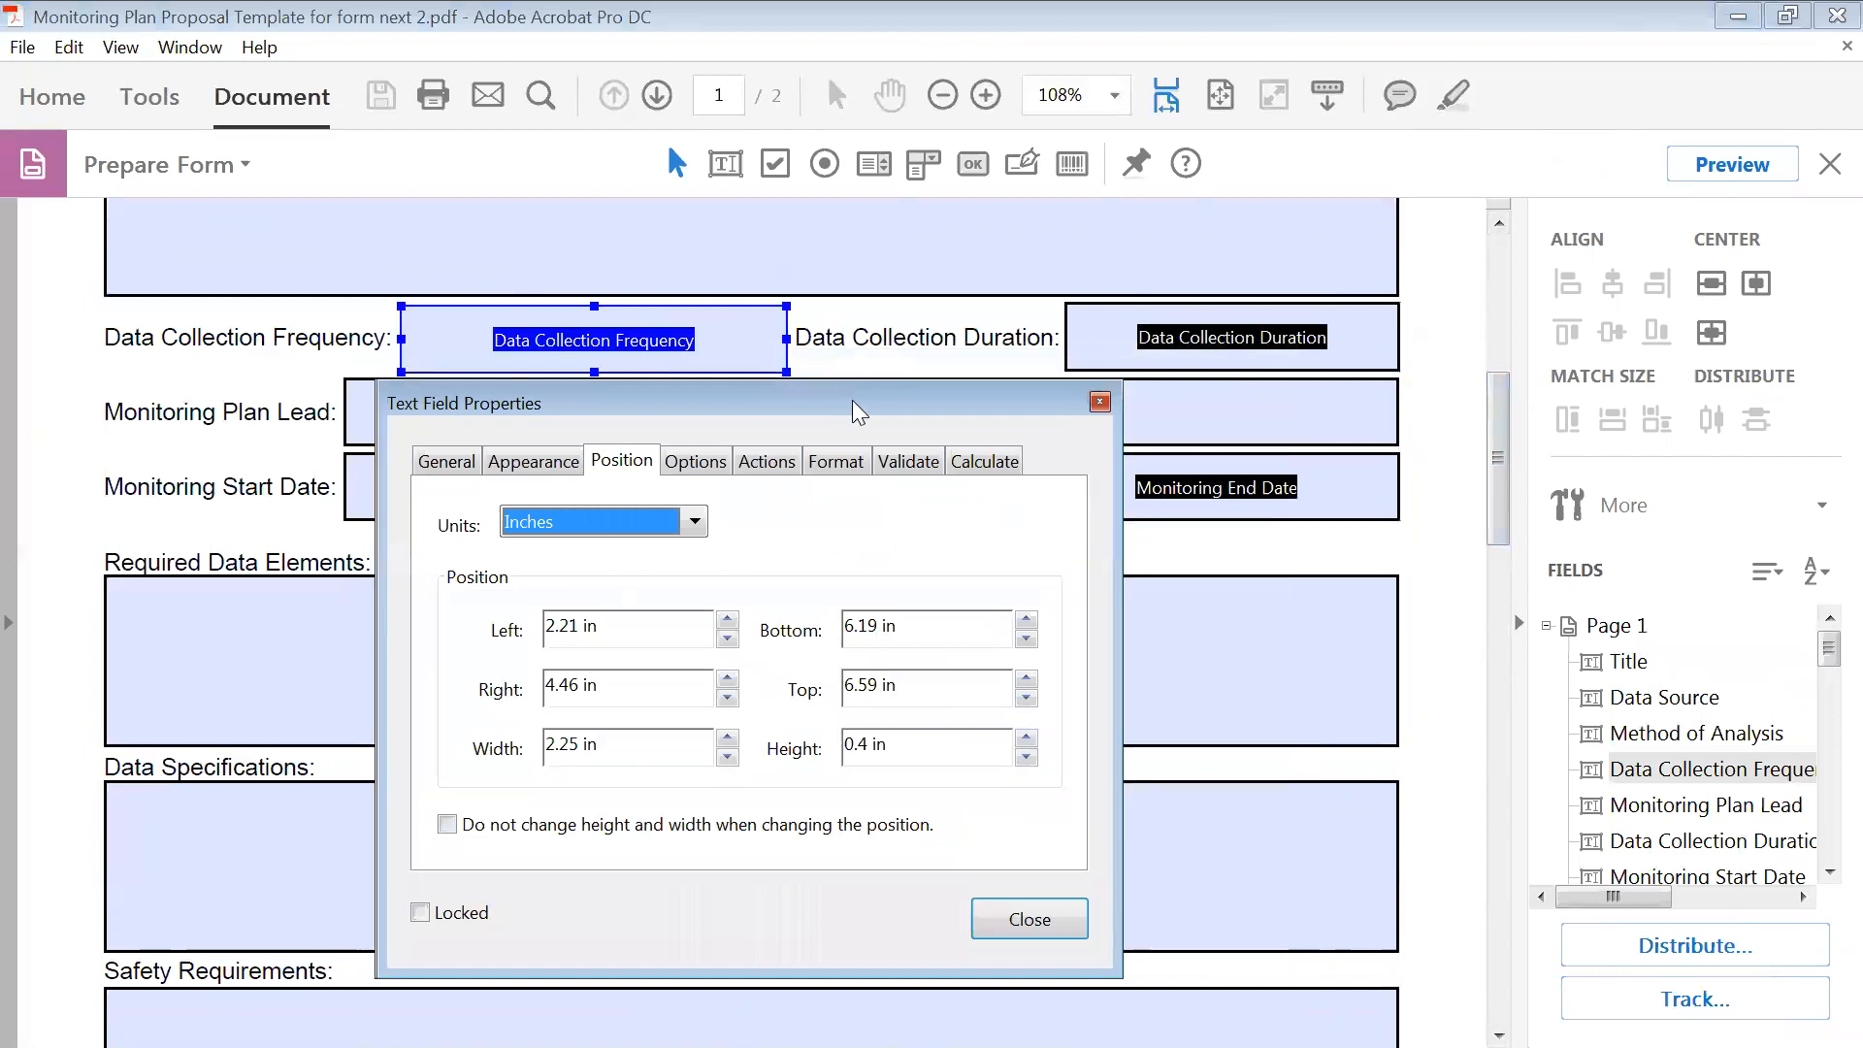
drag(852, 400, 1330, 202)
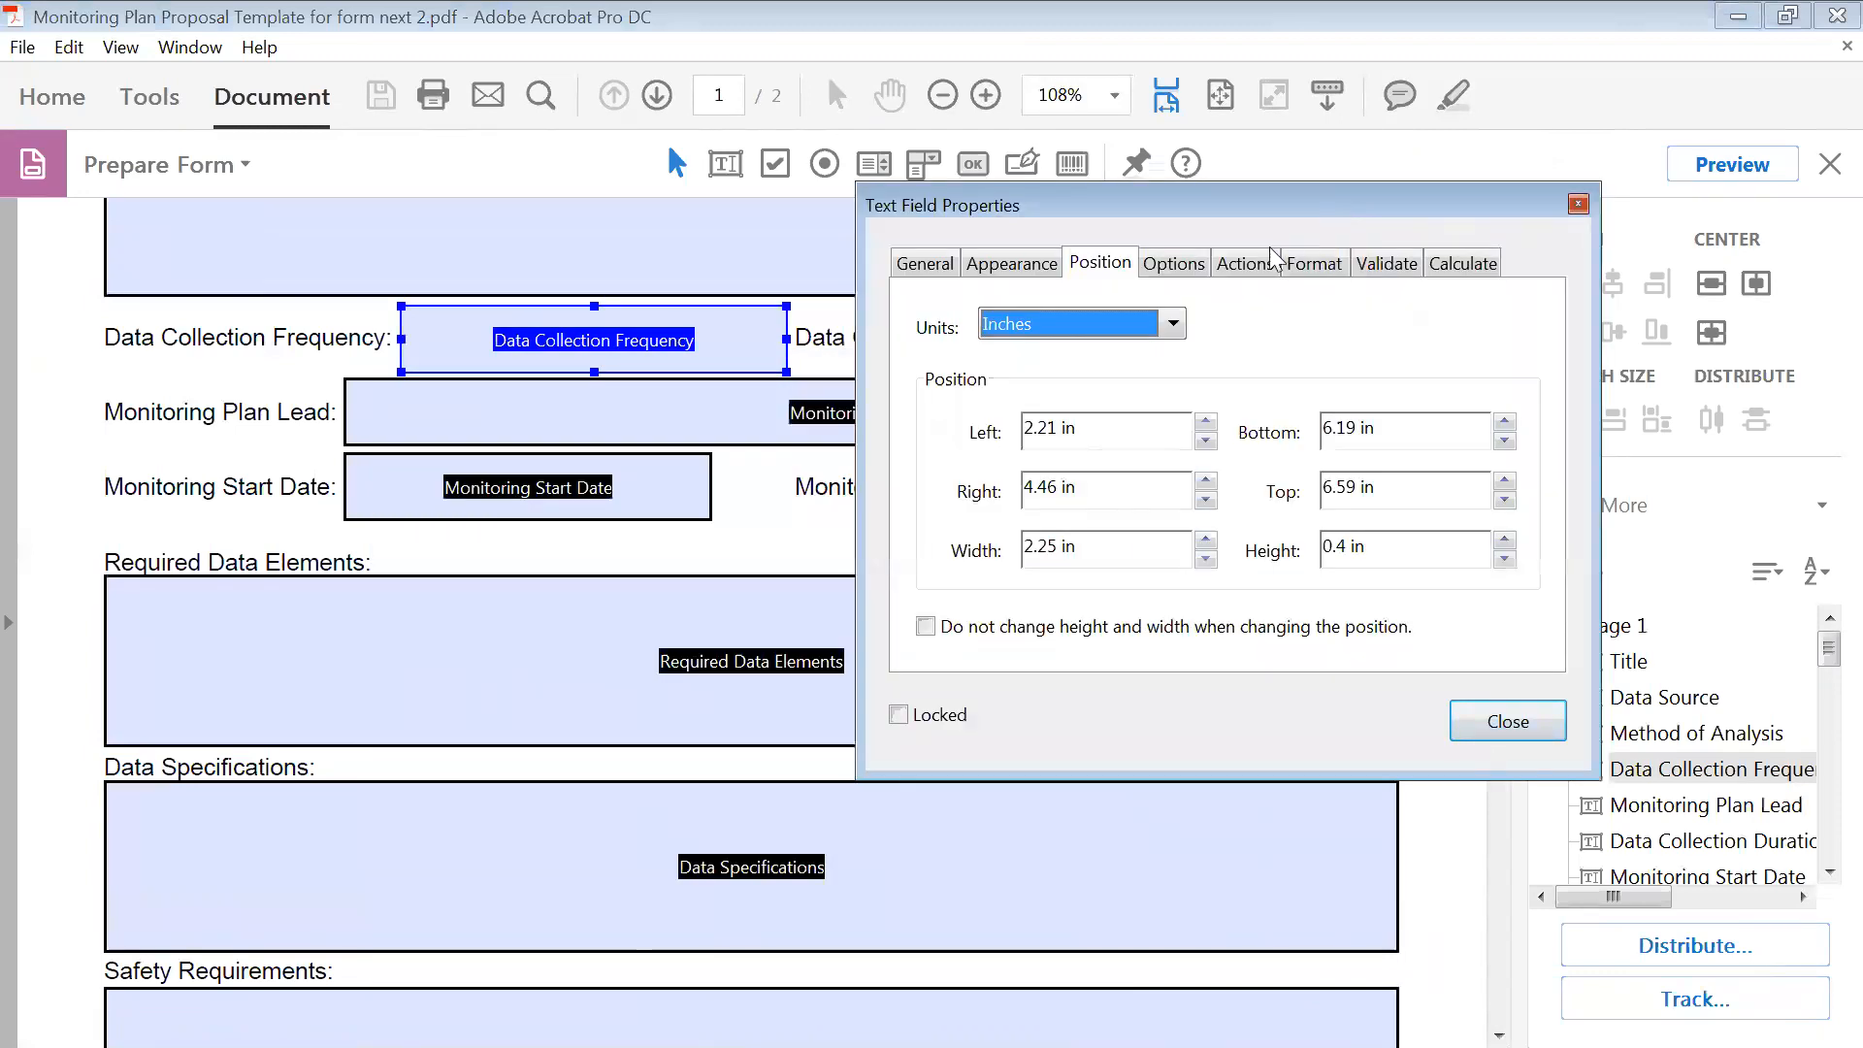
- Look through the Data Collection Frequency field's format and validation settings, and set its text alignment to Center
click(1175, 264)
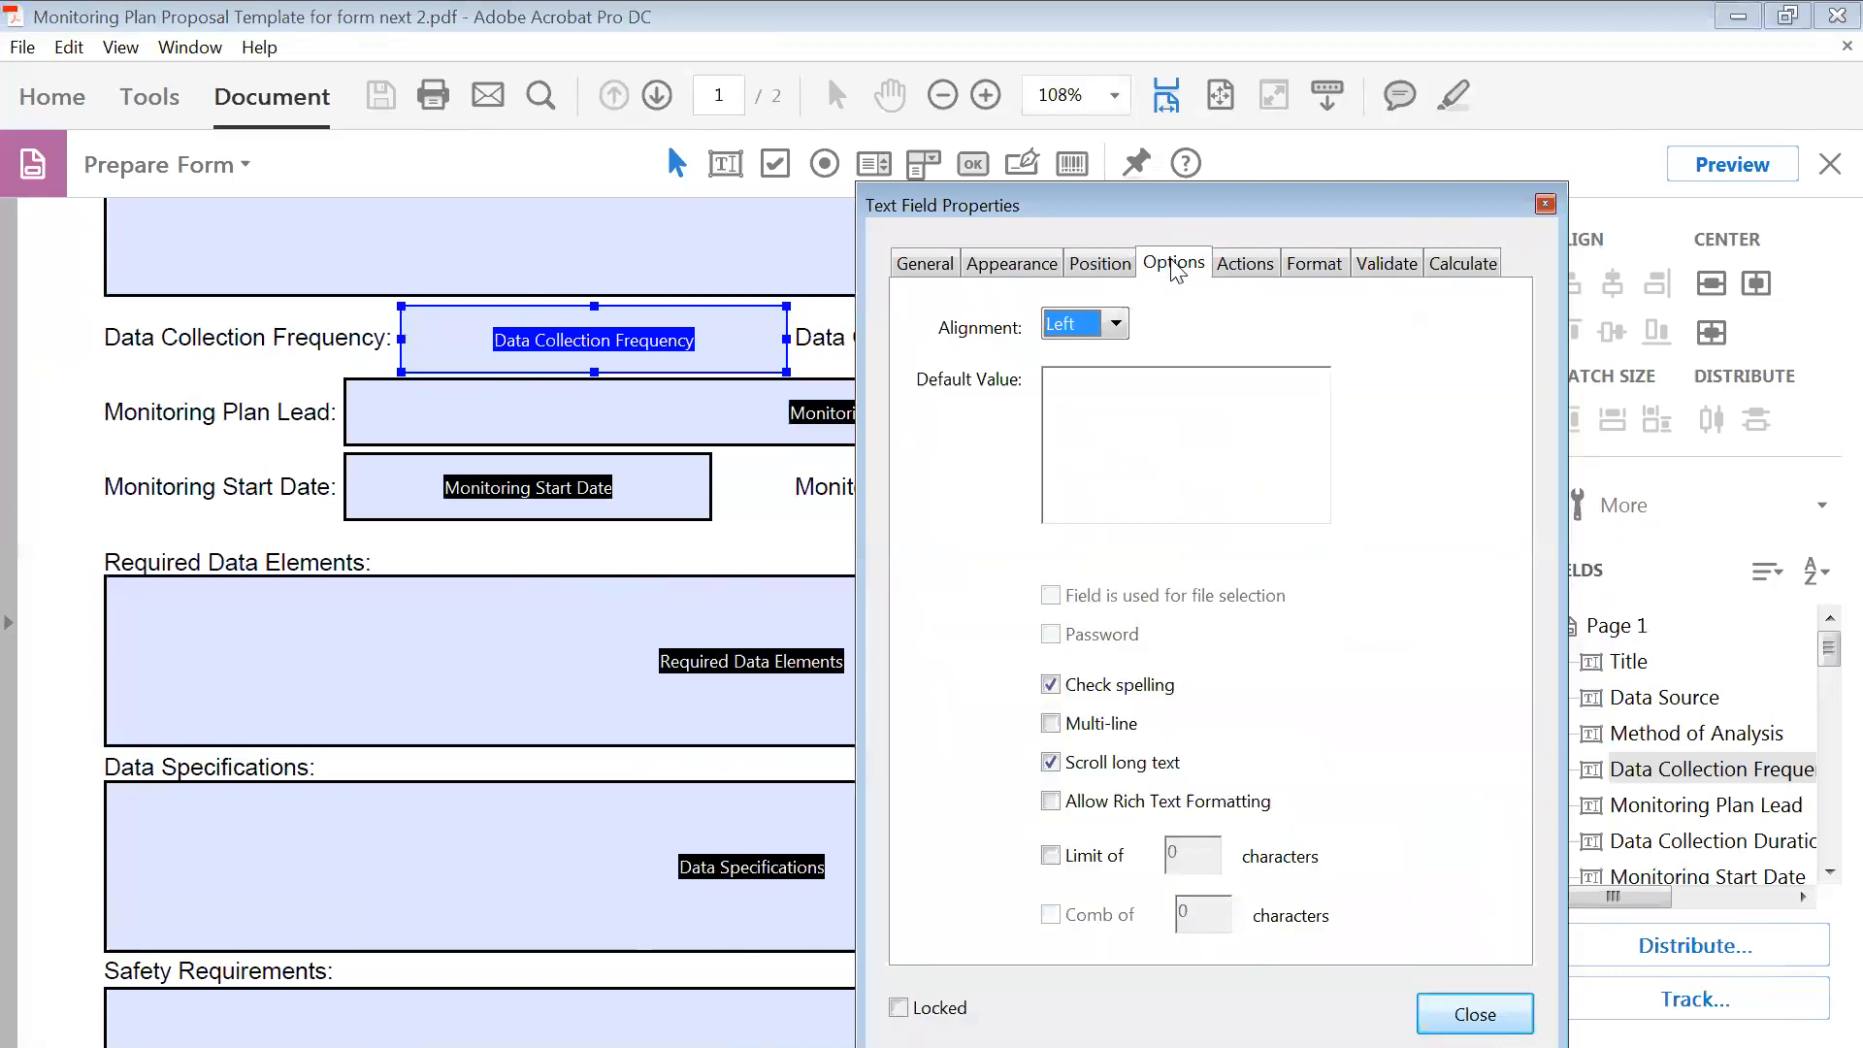
click(1259, 271)
click(1315, 263)
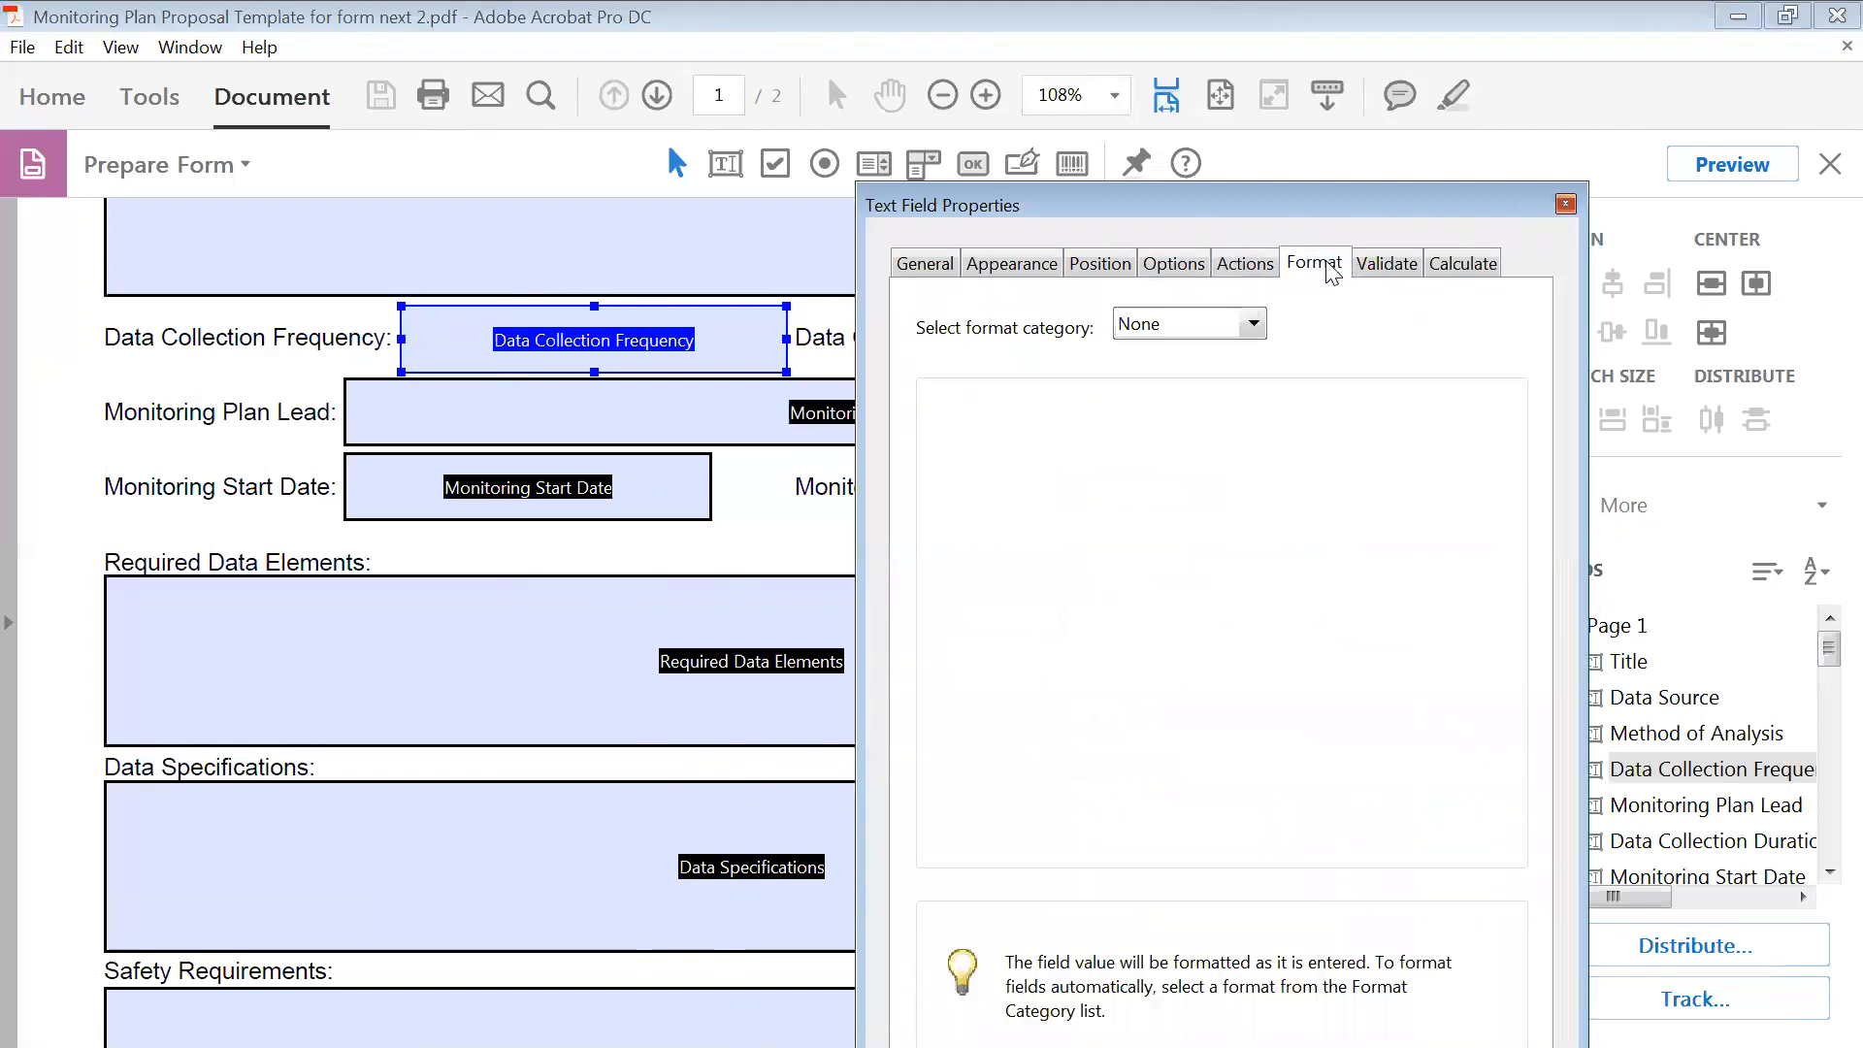
click(1390, 265)
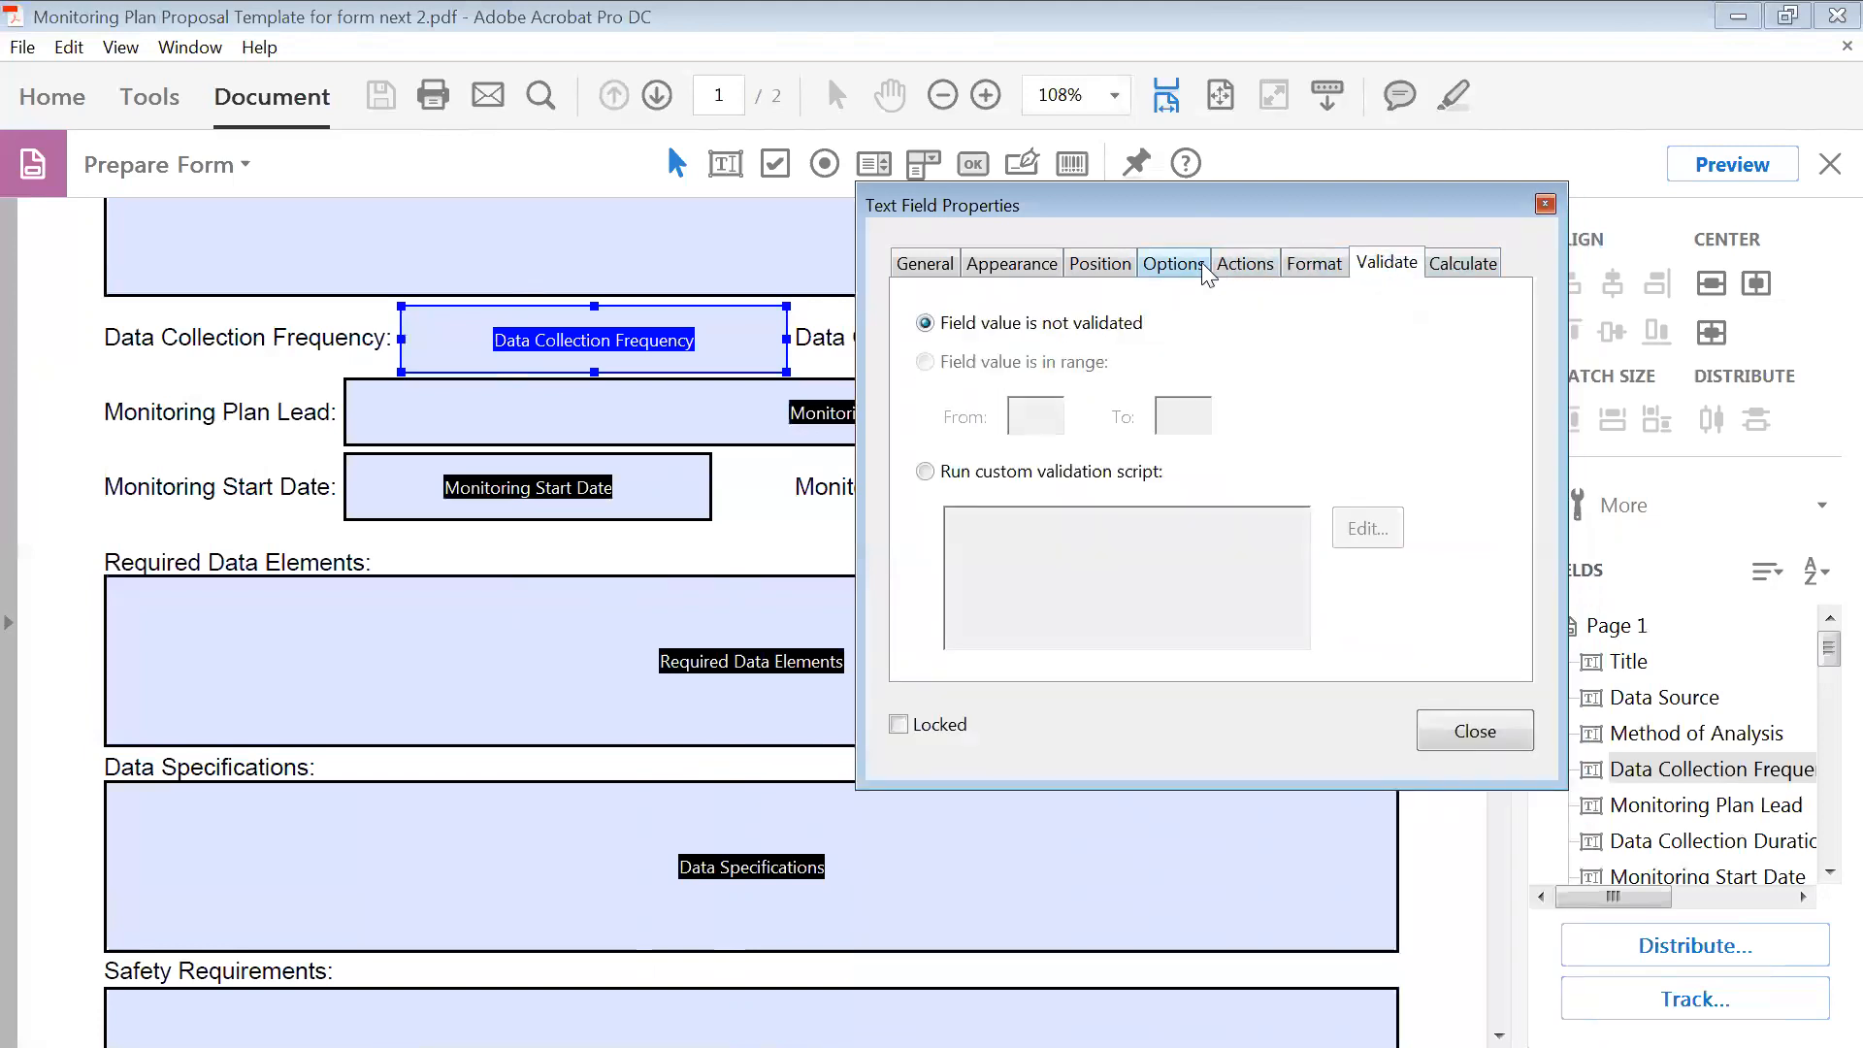
click(1176, 264)
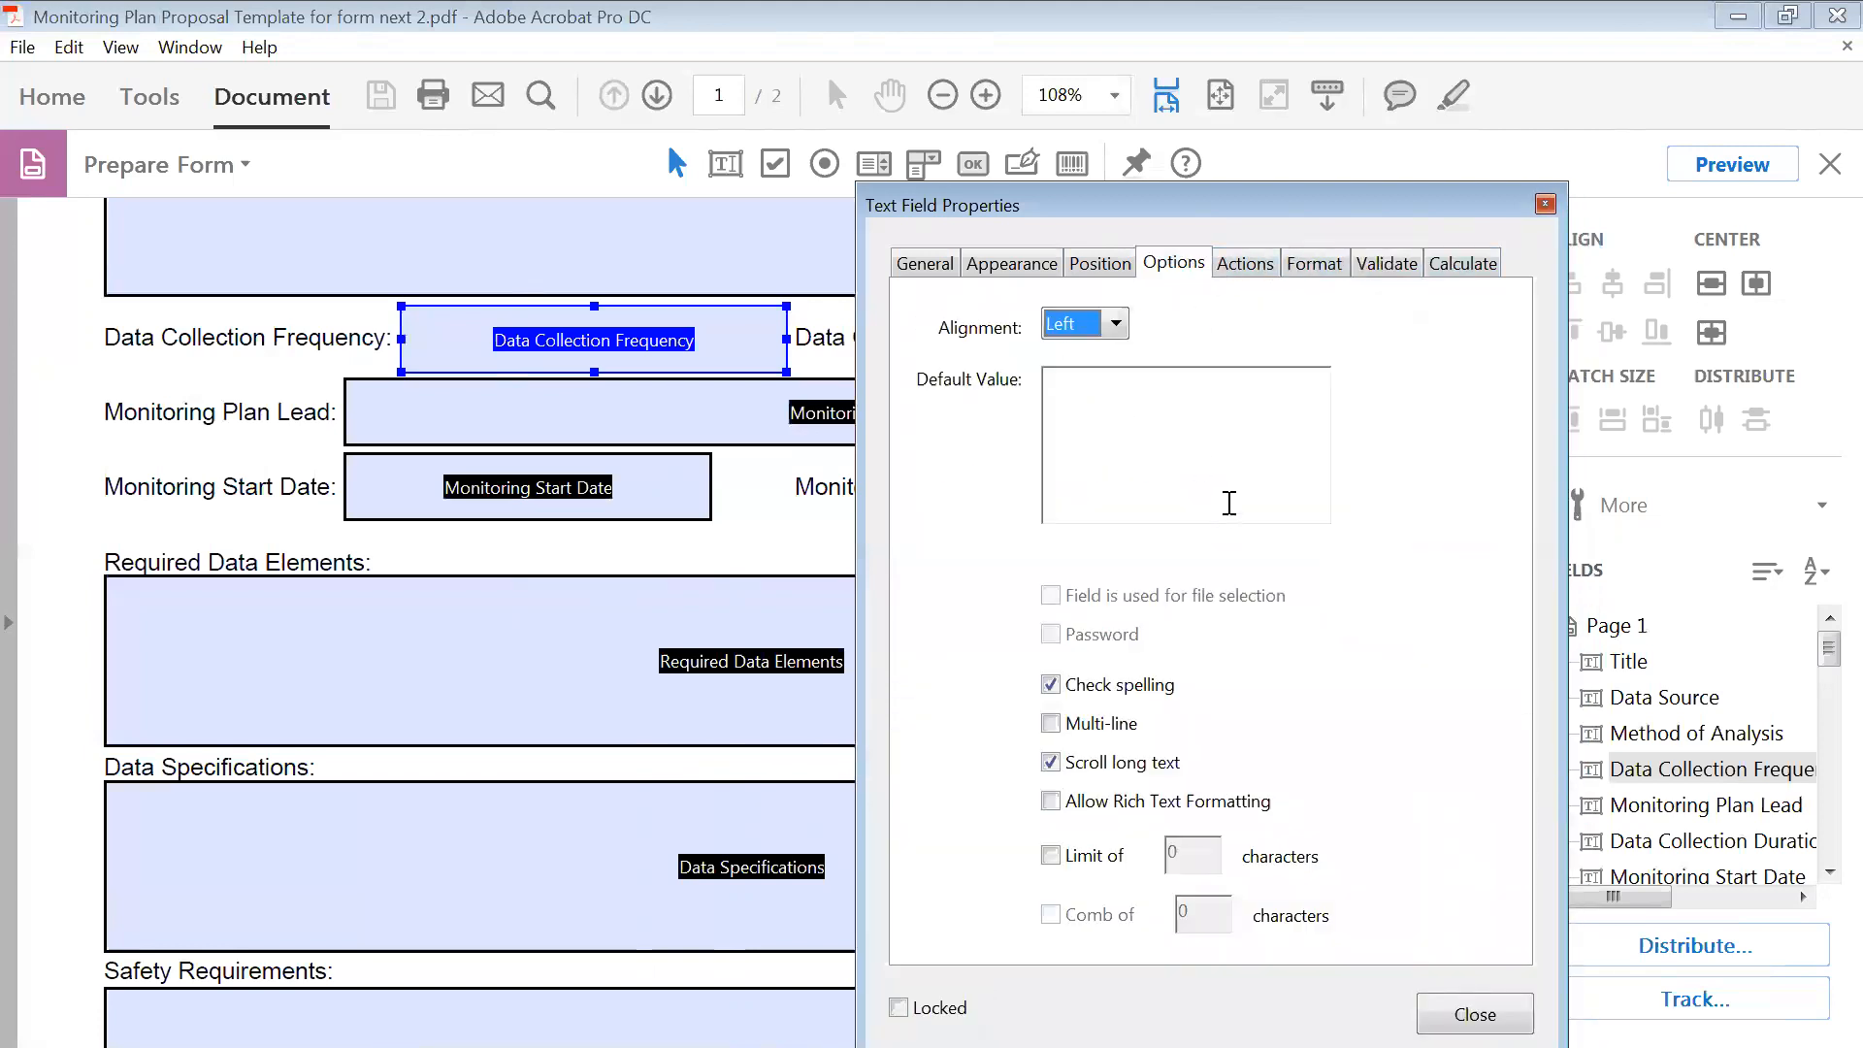
key(Down)
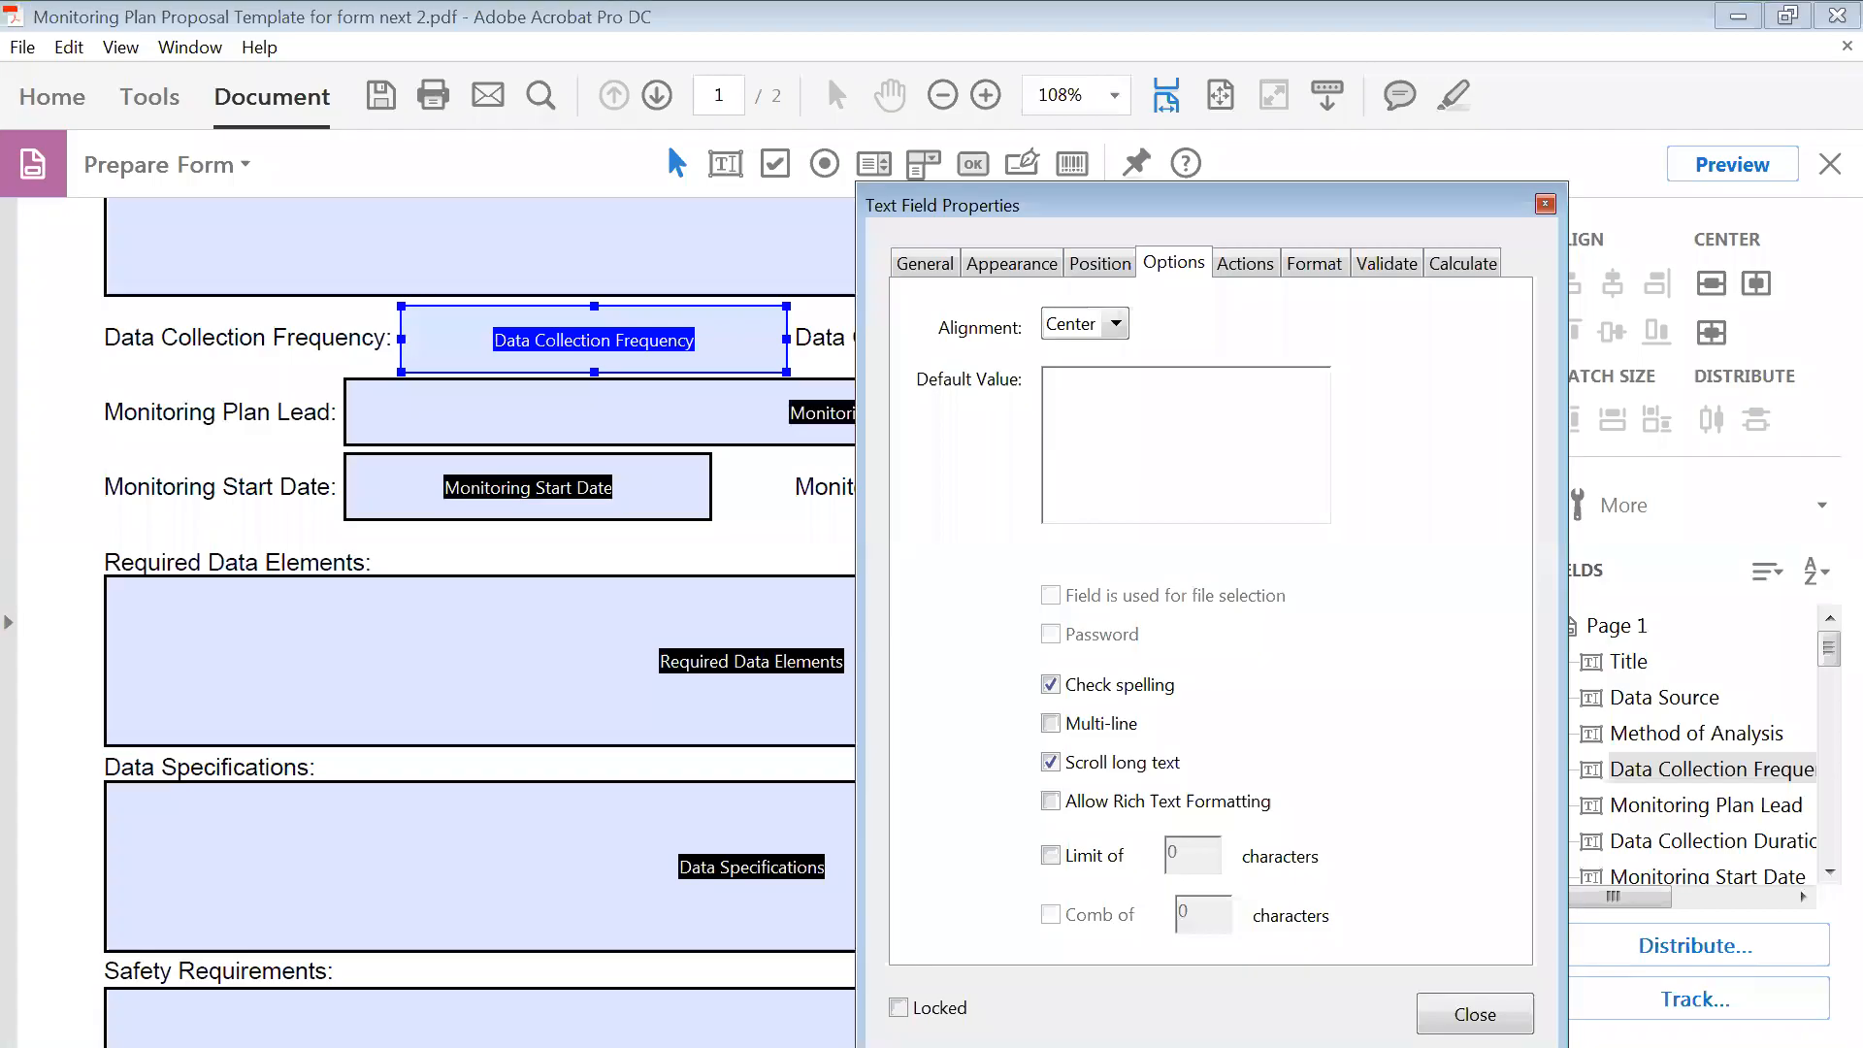
- Enter daily, weekly, monthly, quarterly and yearly on separate lines as the Data Collection Frequency field's default value
click(1086, 400)
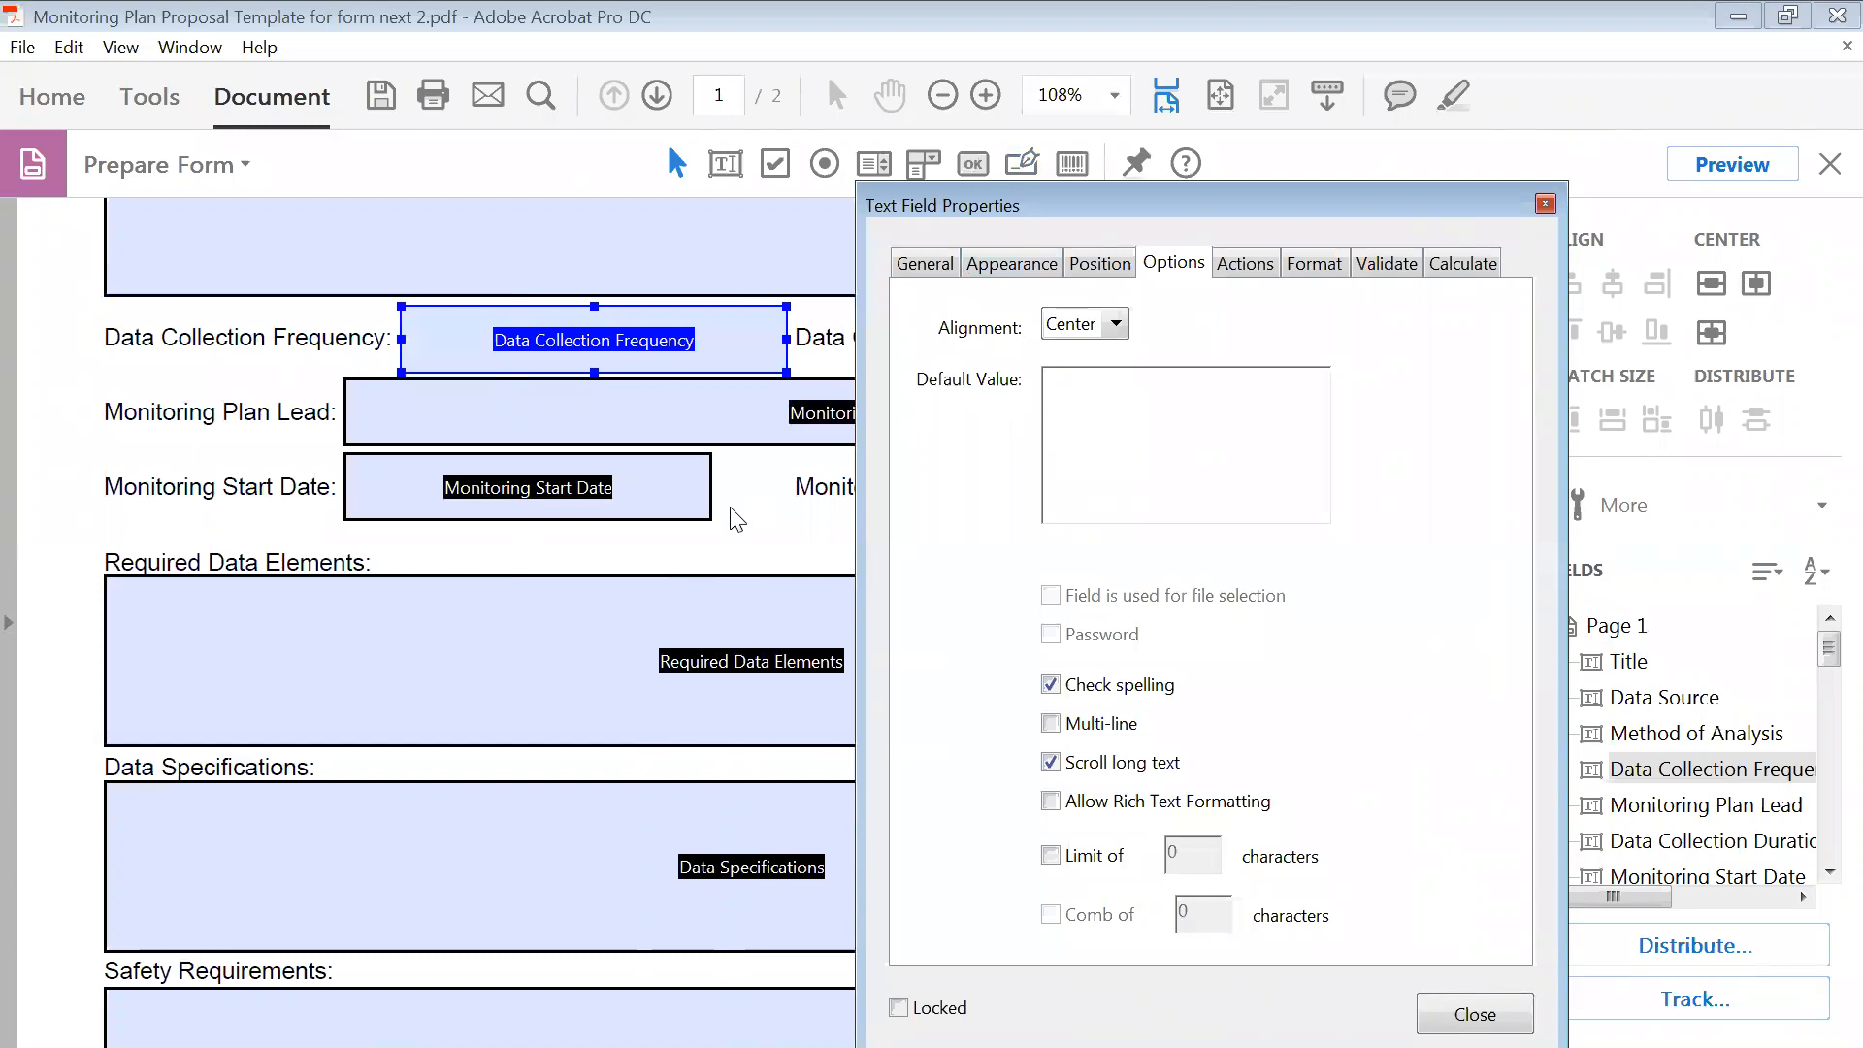
text(daily)
key(Return)
text(weekl)
text(monthly quart)
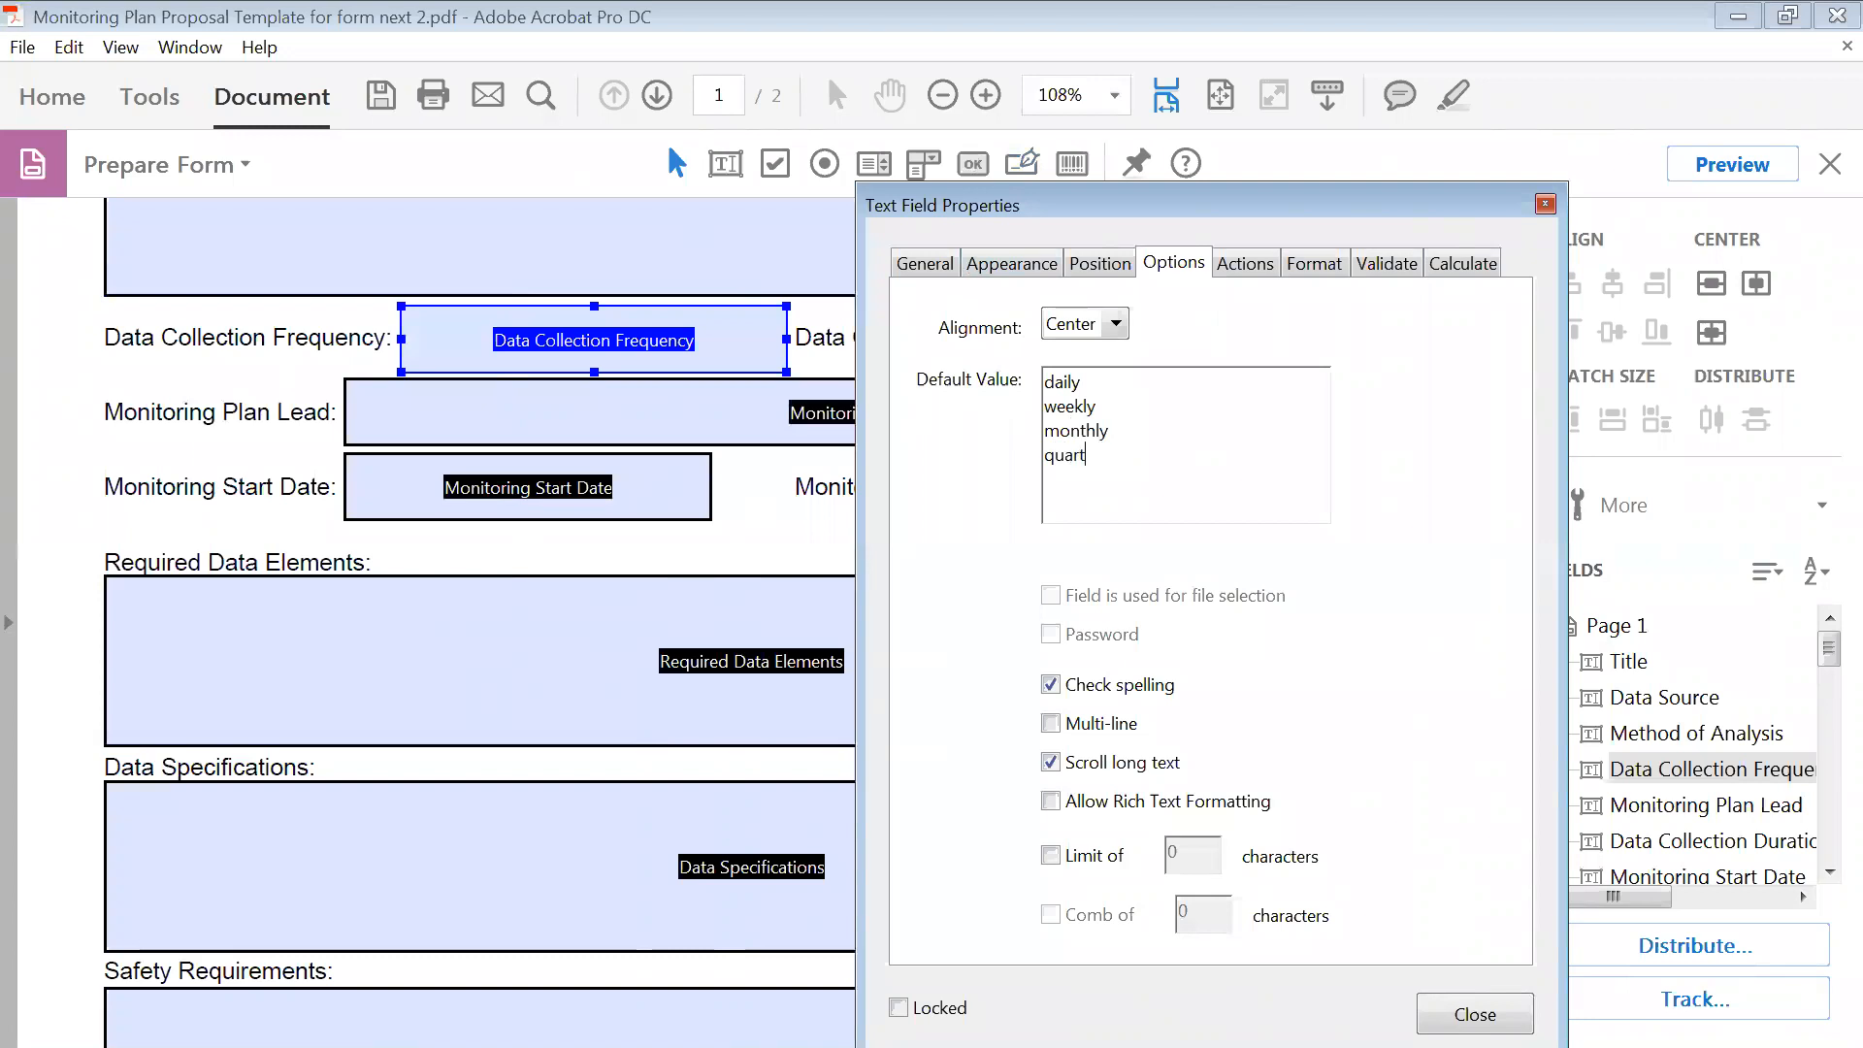
text(ely yearly)
click(1084, 456)
text(r)
key(Return)
key(BackSpace)
- Examine the Data Collection Frequency field's validation, format, actions, position, appearance and general settings, returning to its options
click(1402, 265)
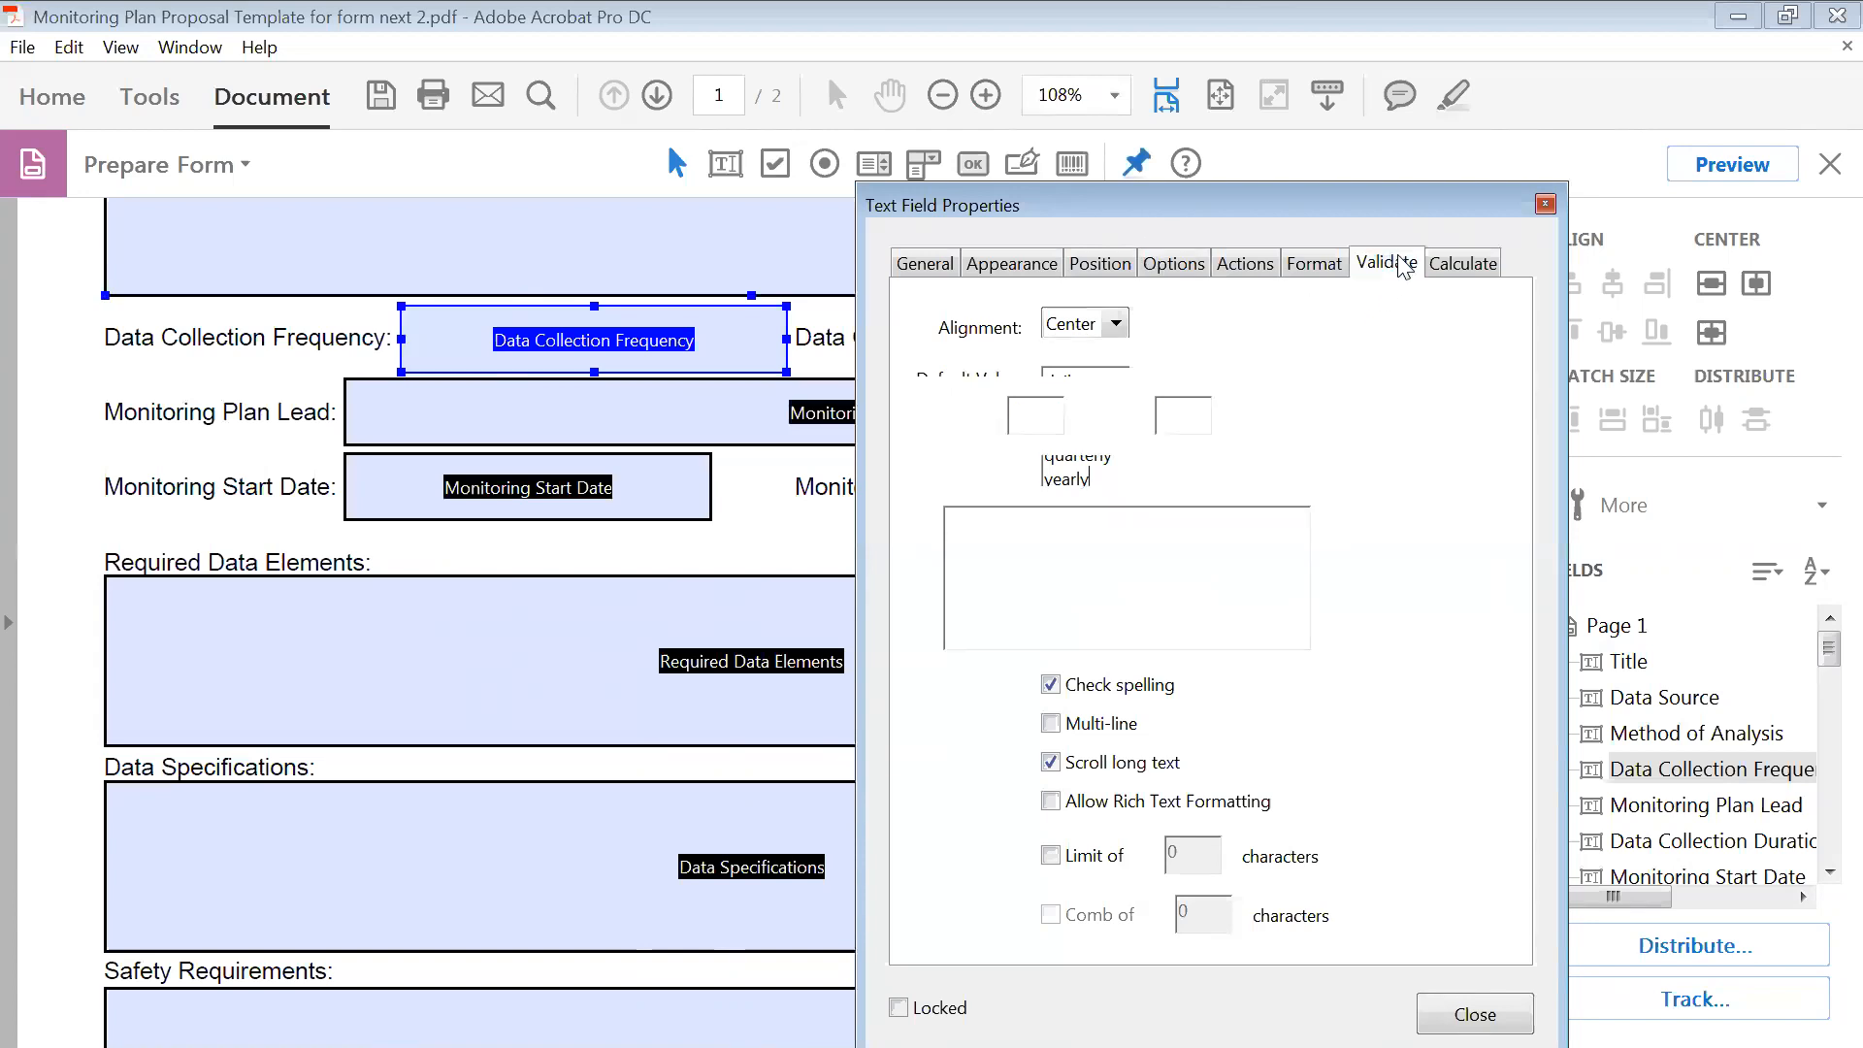
click(1314, 263)
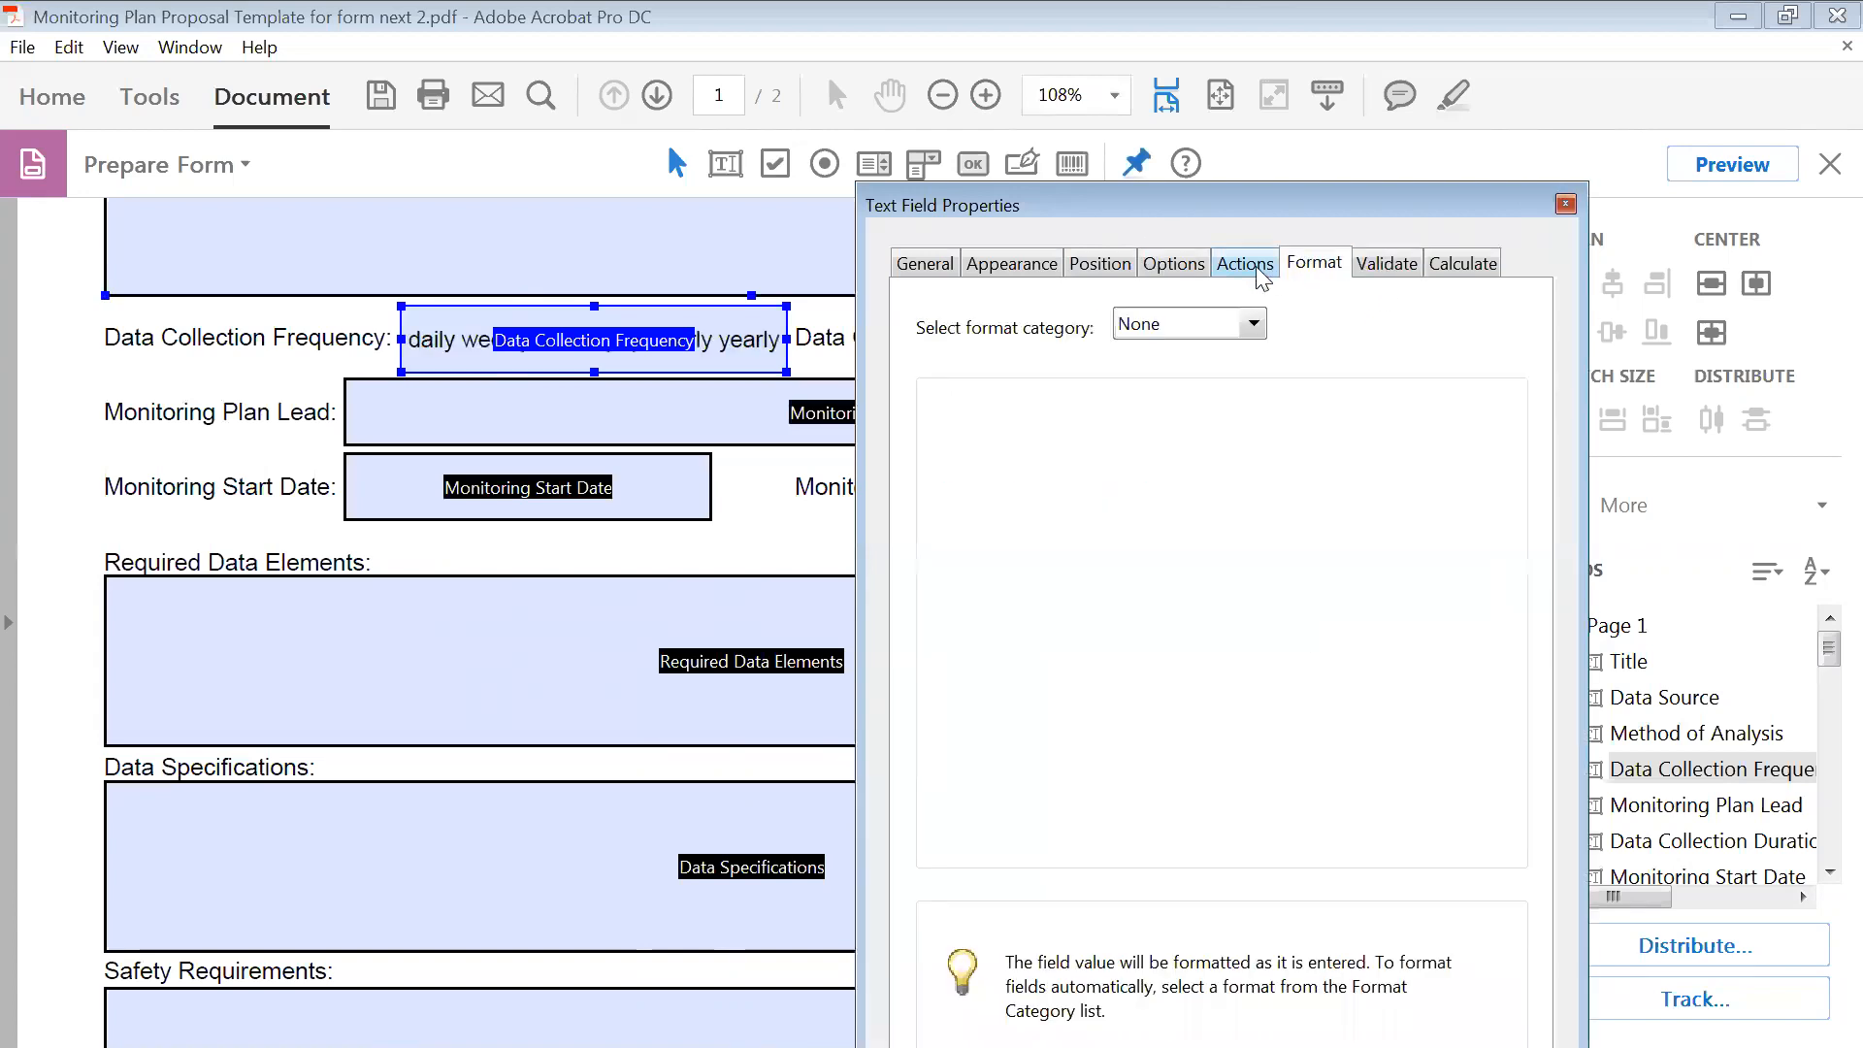
click(1257, 270)
click(1168, 266)
click(1119, 268)
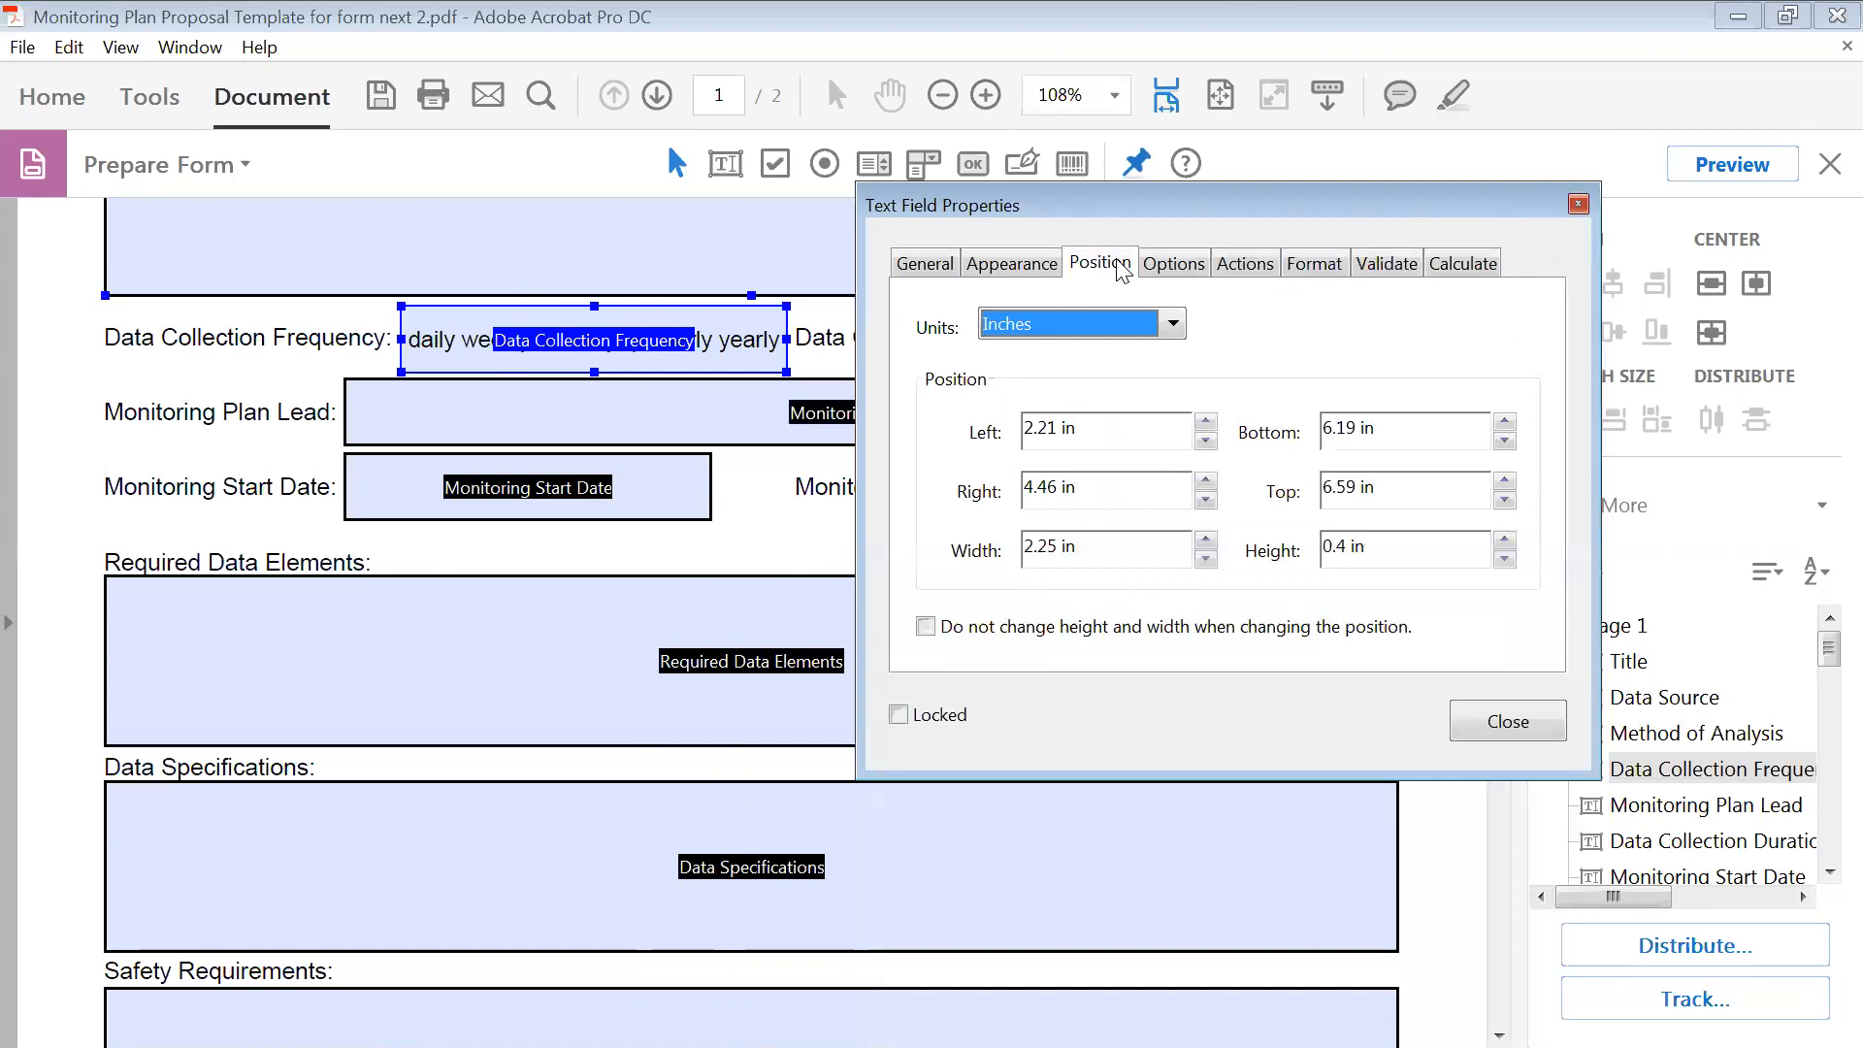
click(1037, 272)
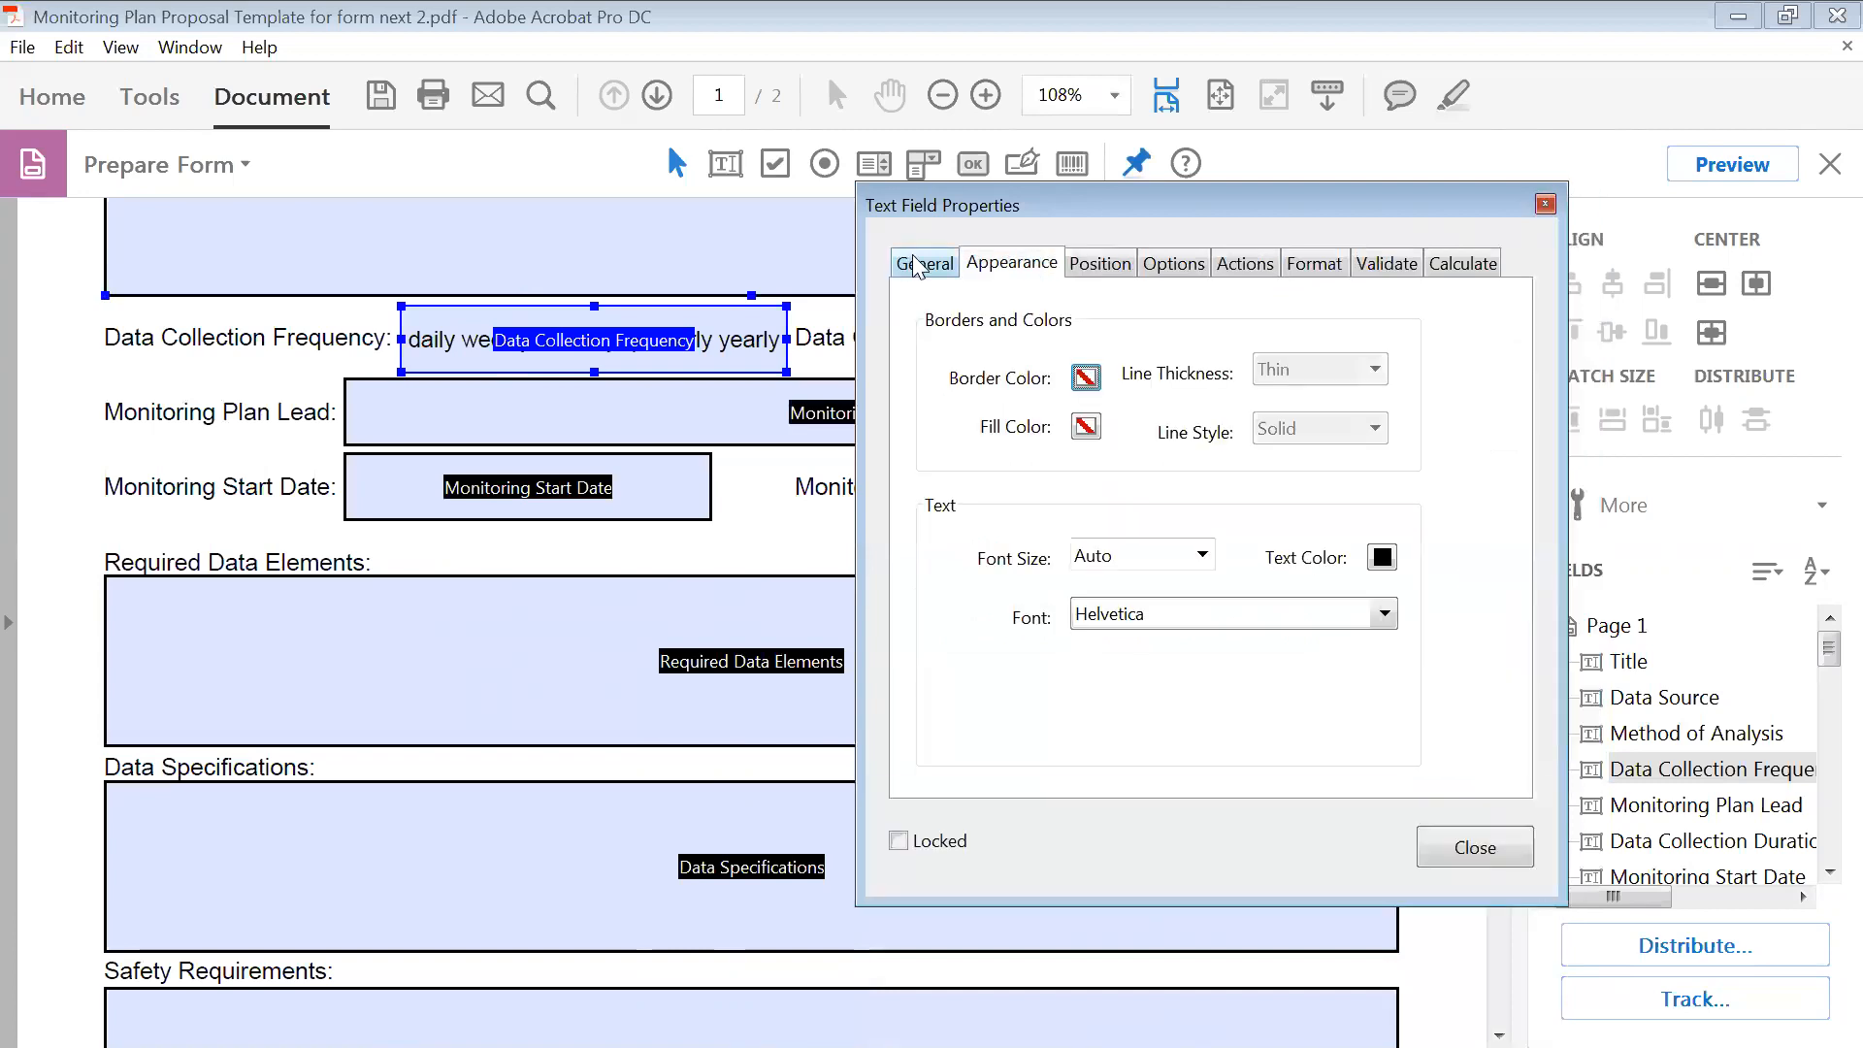
click(903, 262)
click(1190, 272)
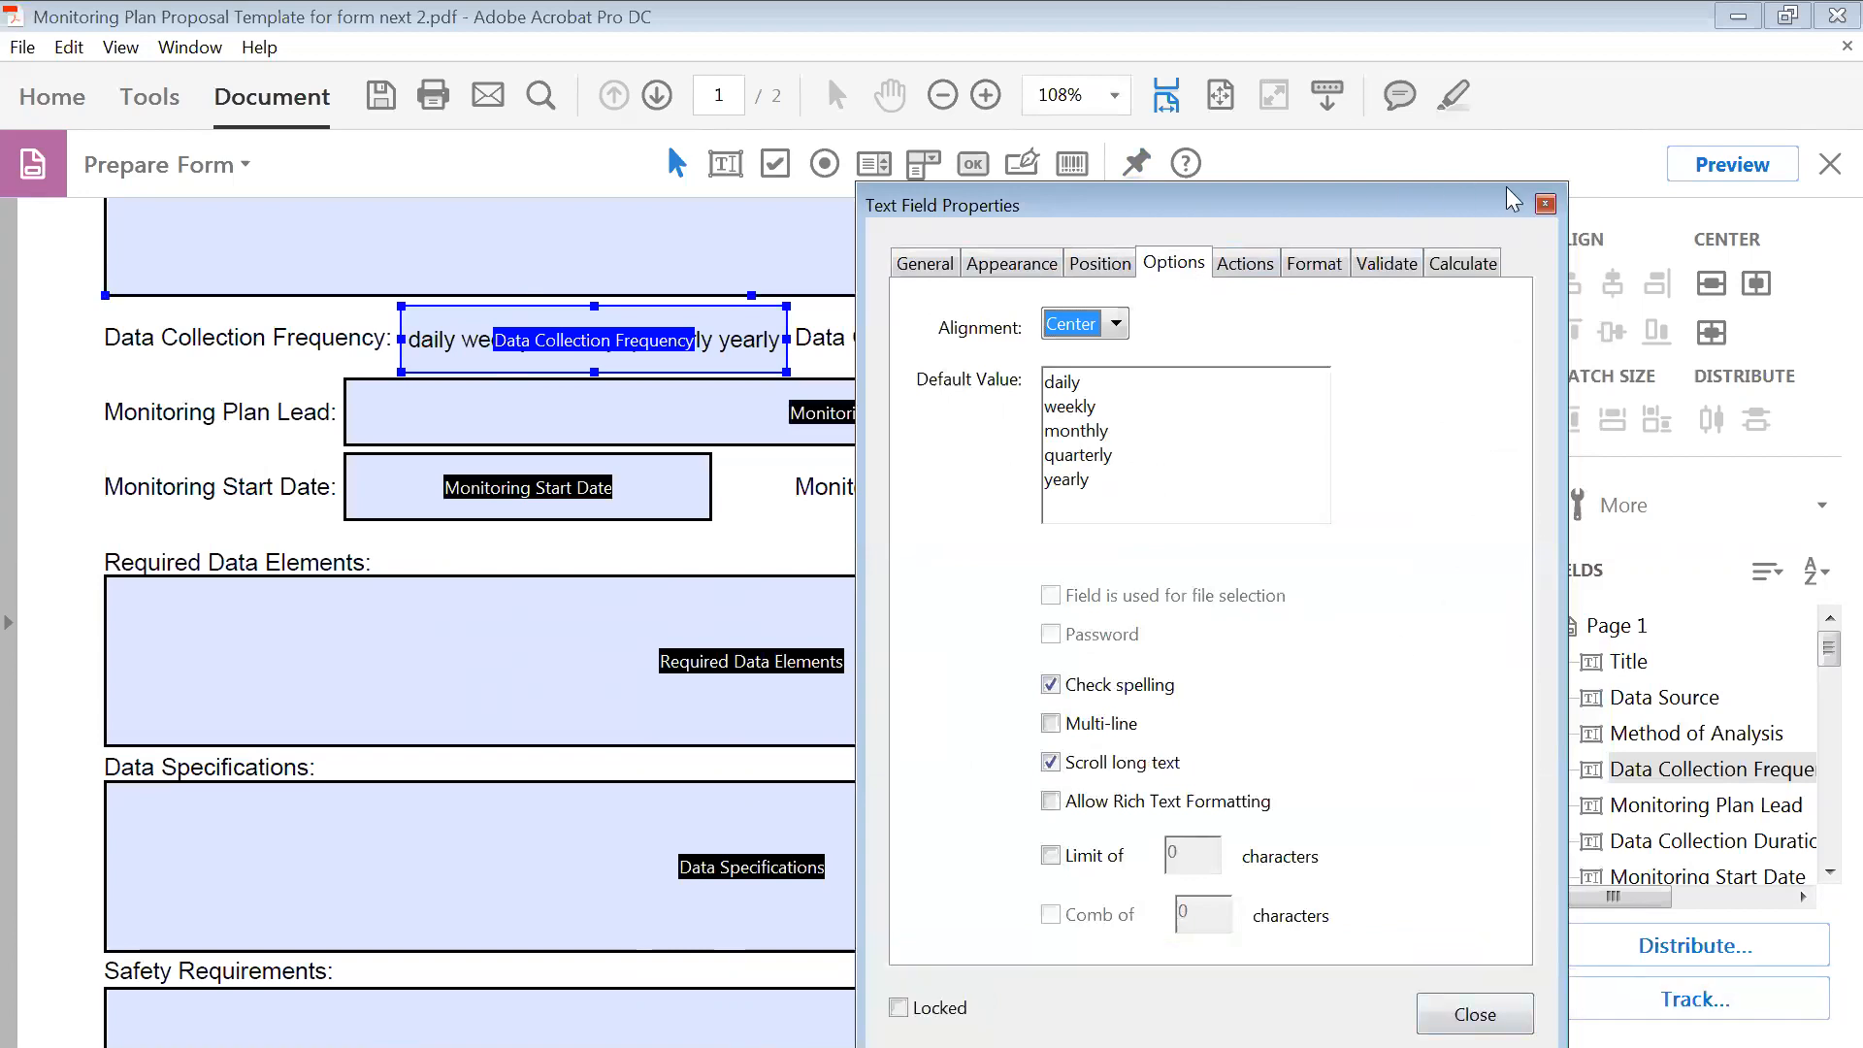
- Clear the Data Collection Frequency field's default value and close its properties
drag(1133, 483, 1019, 372)
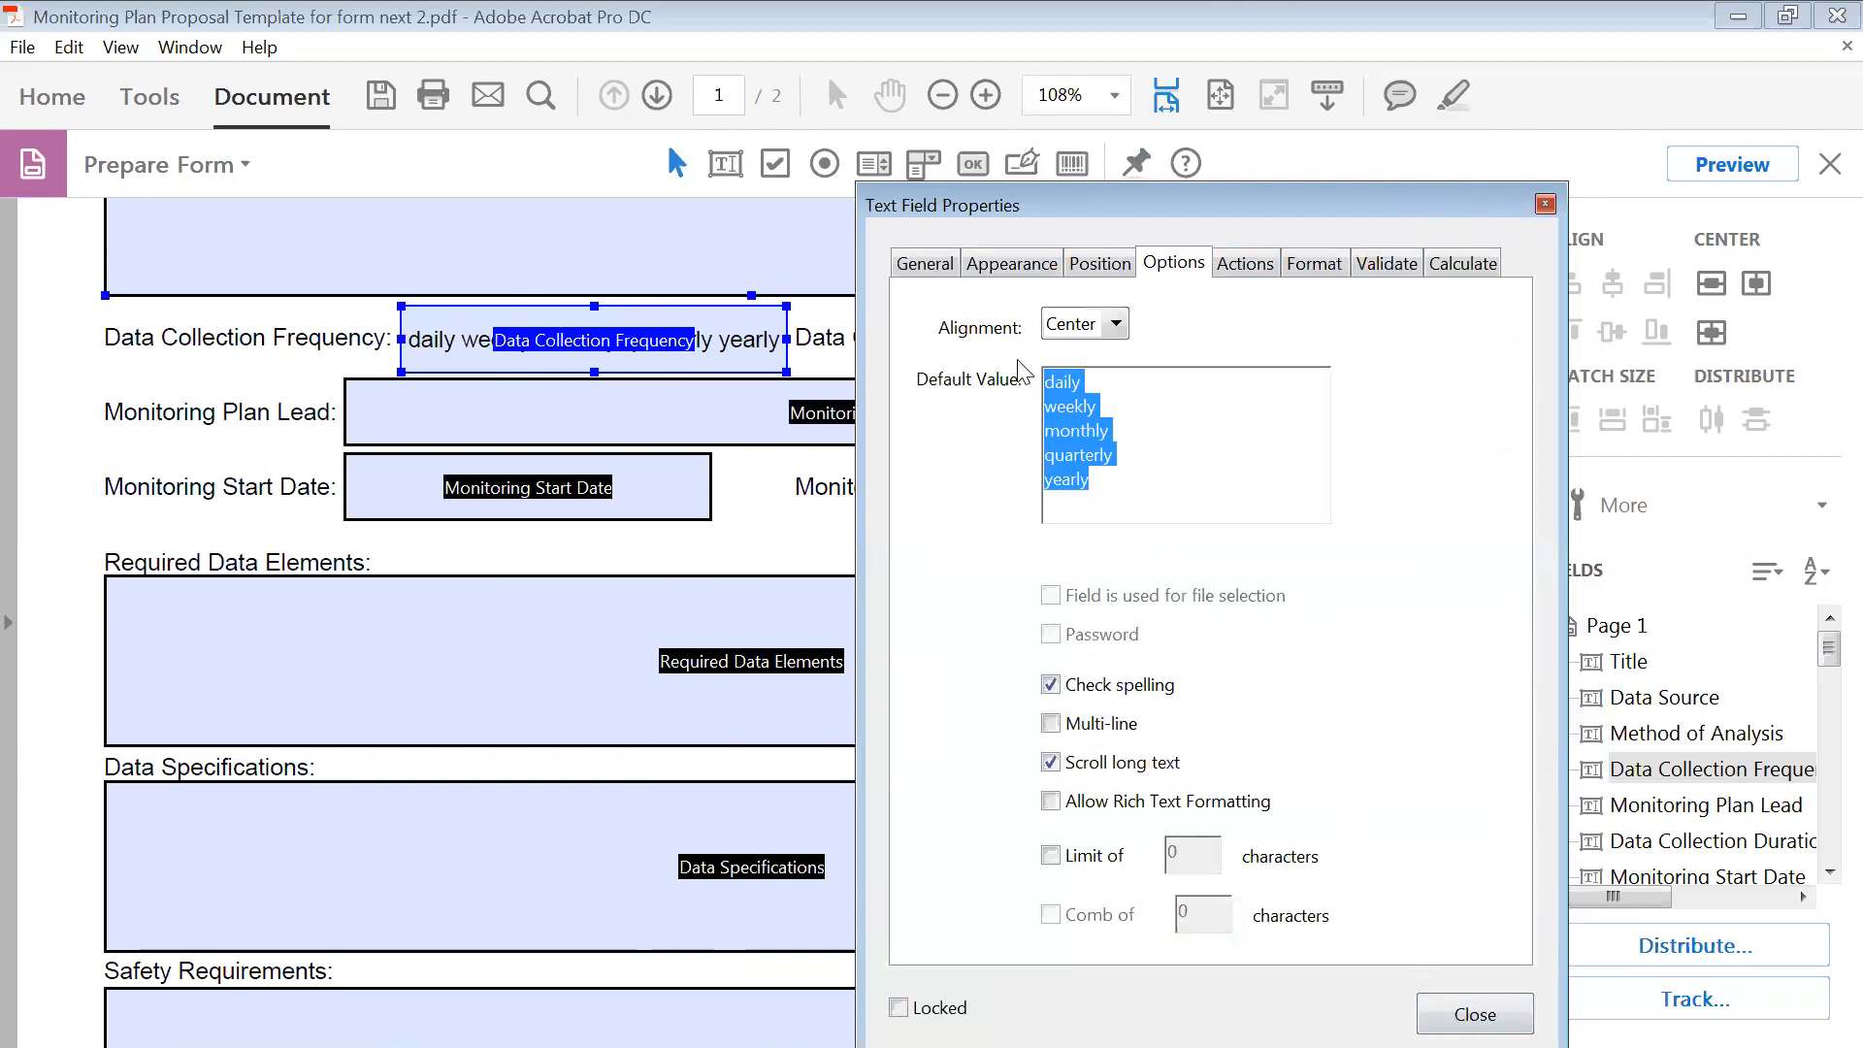
key(BackSpace)
key(Return)
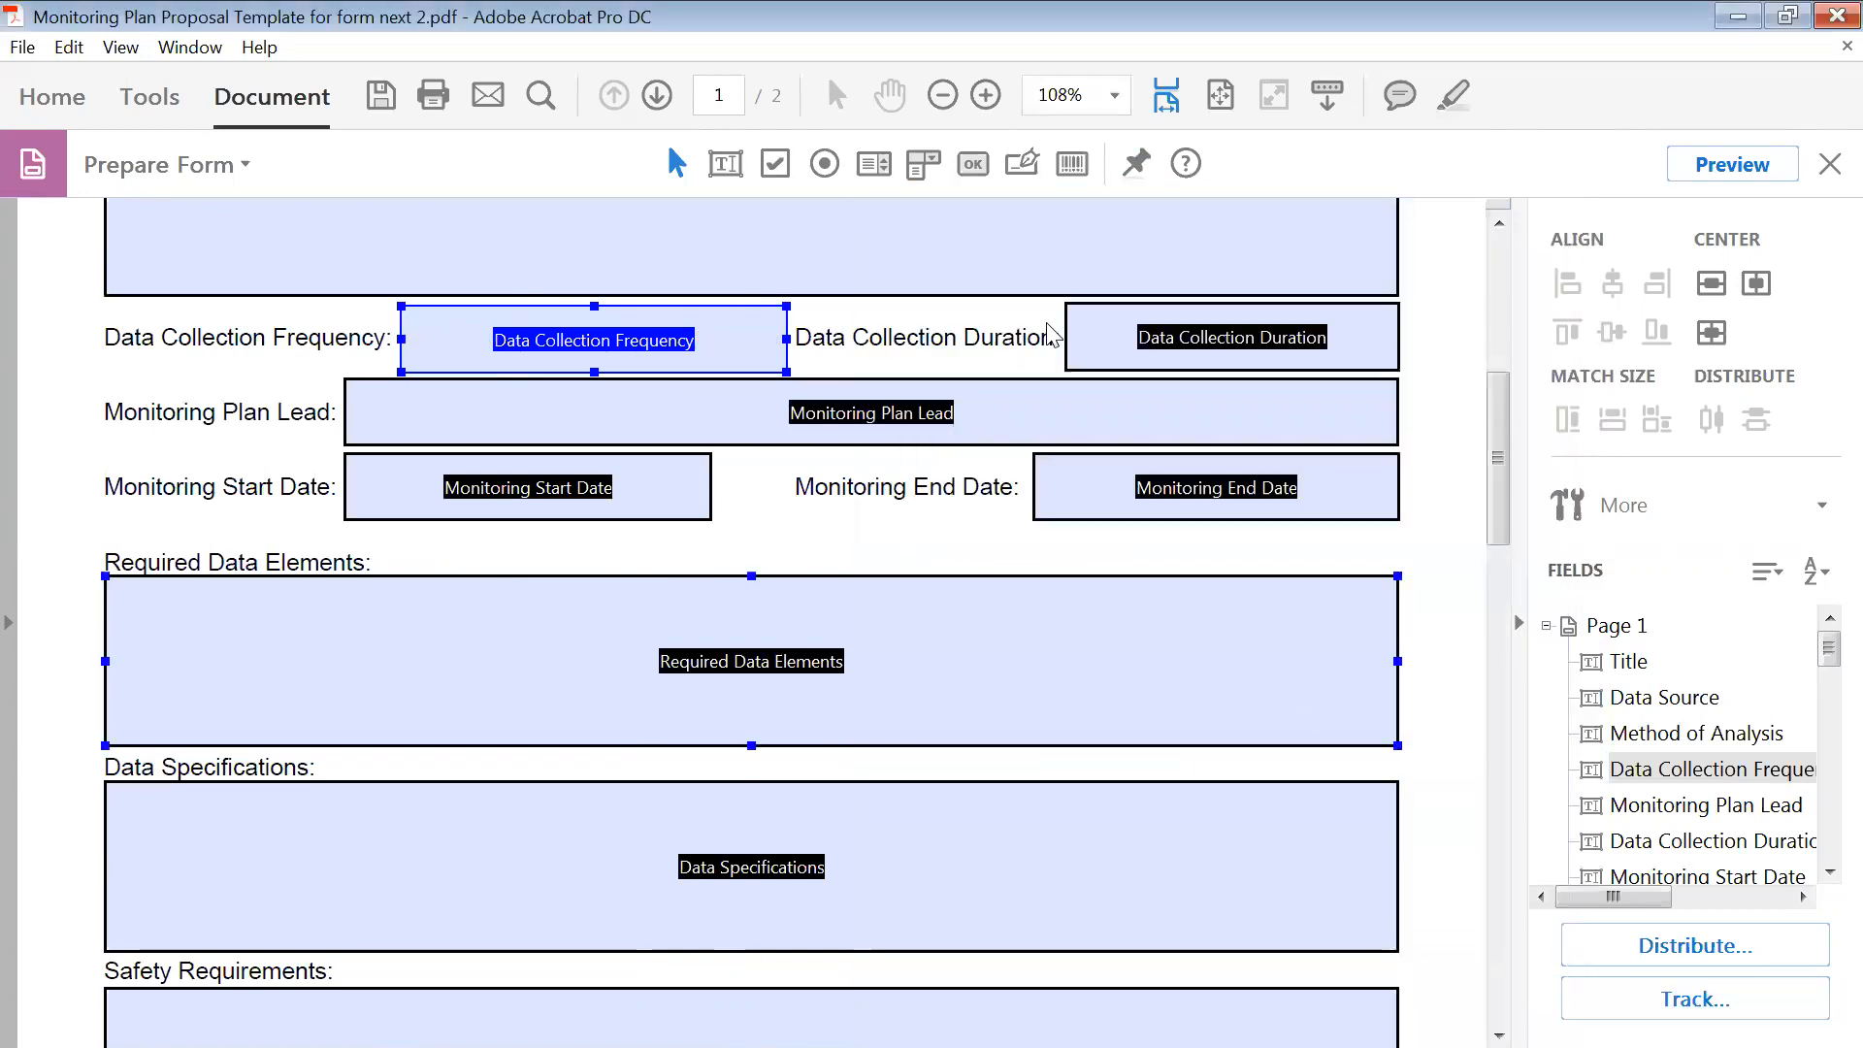
- Format the Monitoring Start Date field as a date in mm/dd/yyyy style and close its properties
click(712, 331)
click(663, 488)
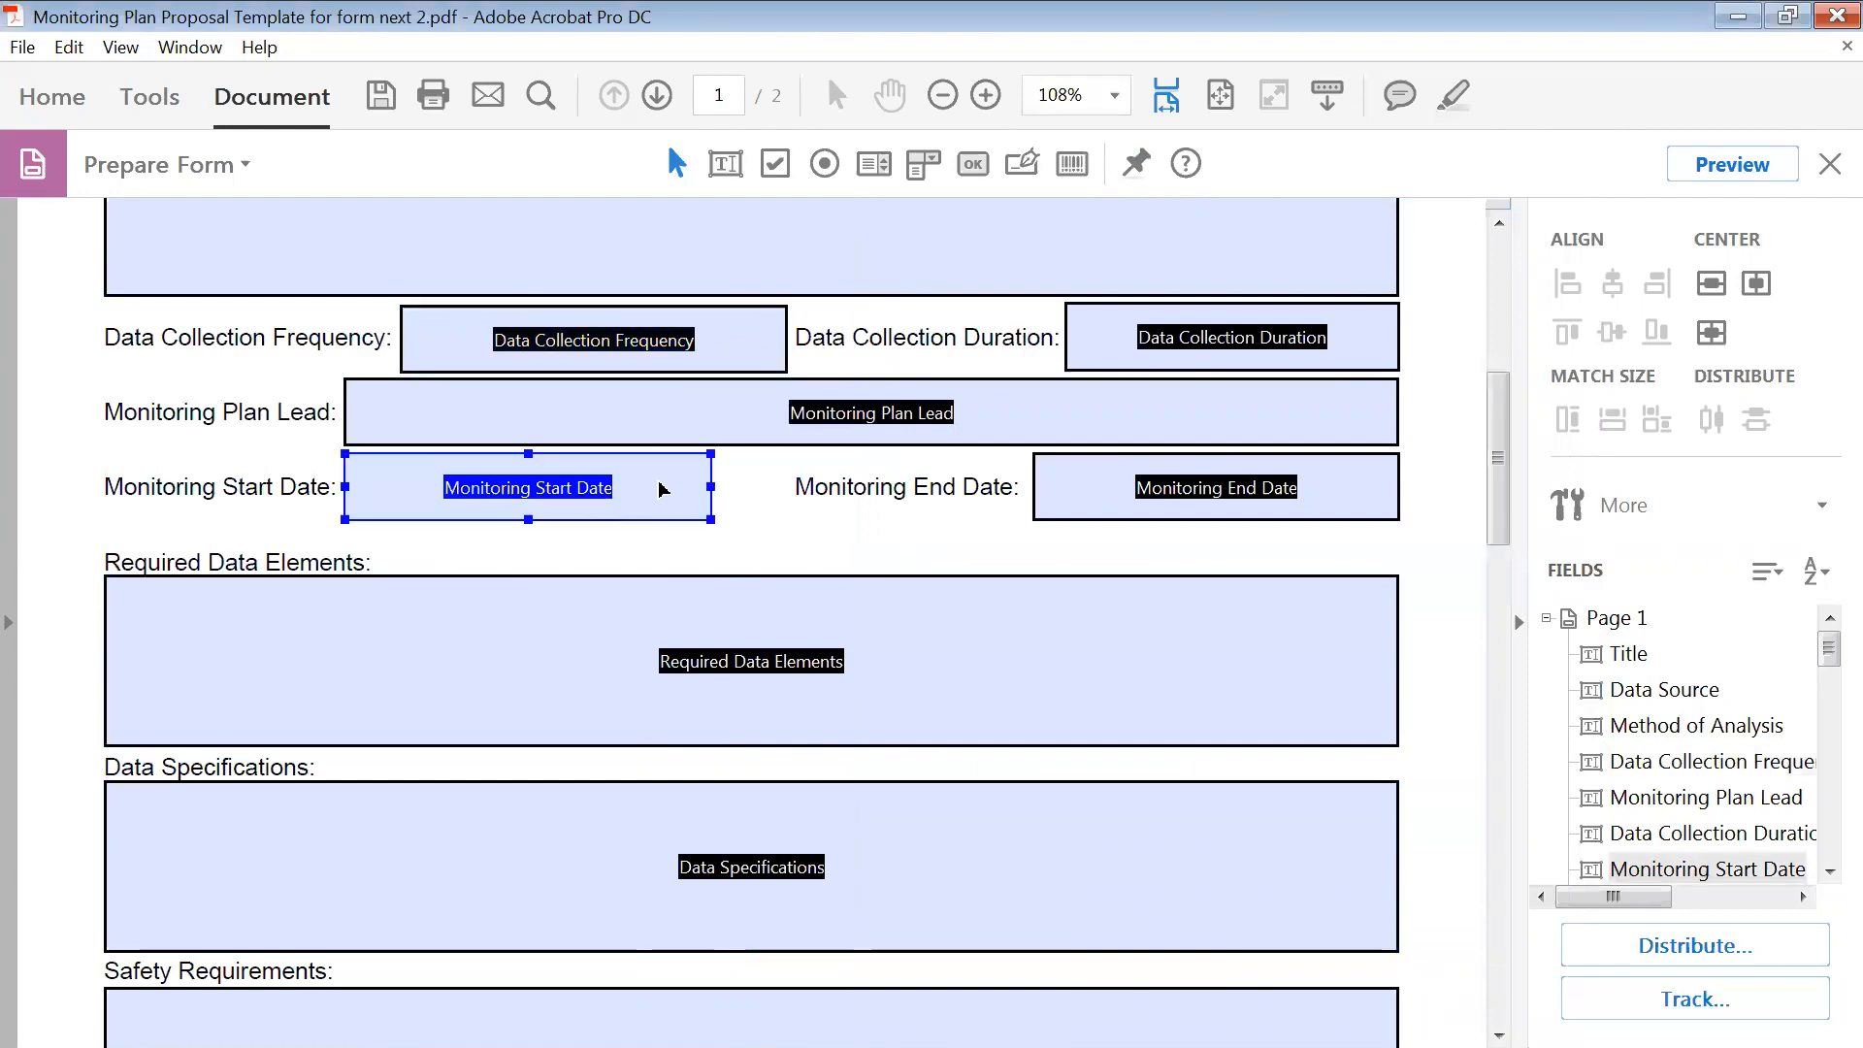
right_click(663, 488)
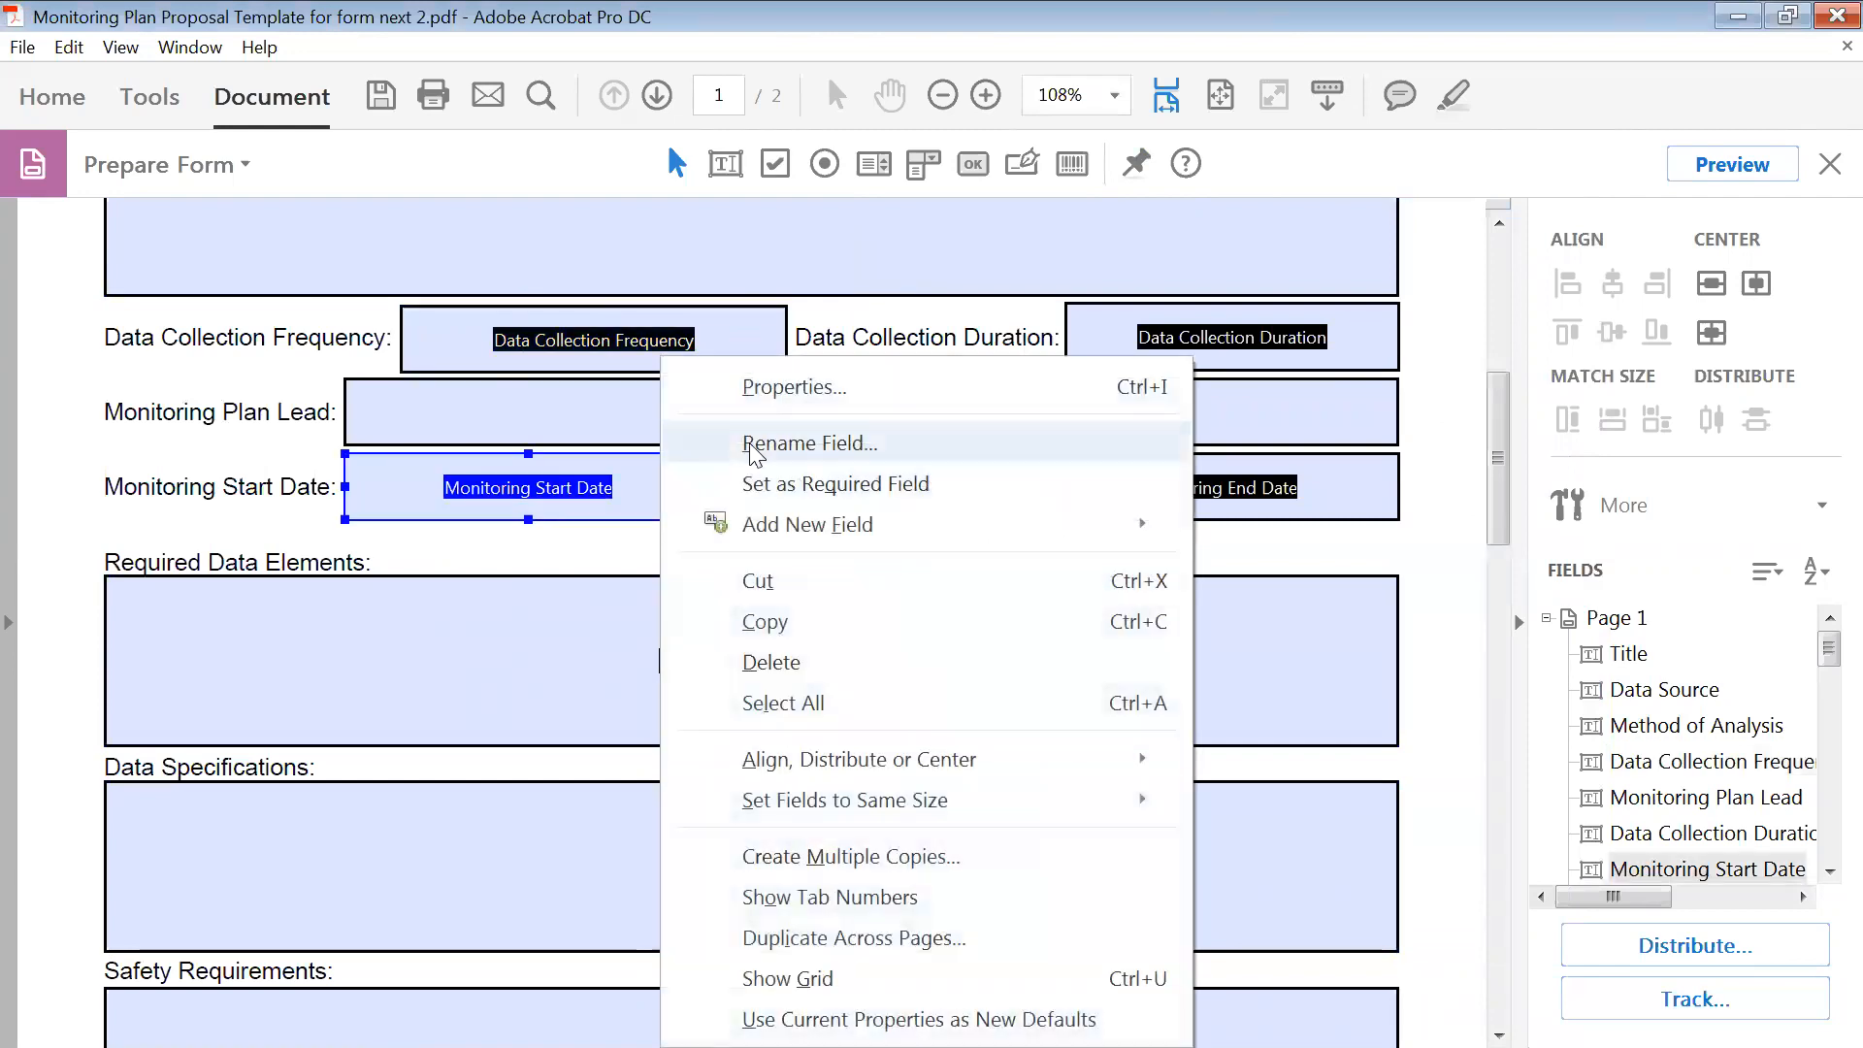
click(813, 384)
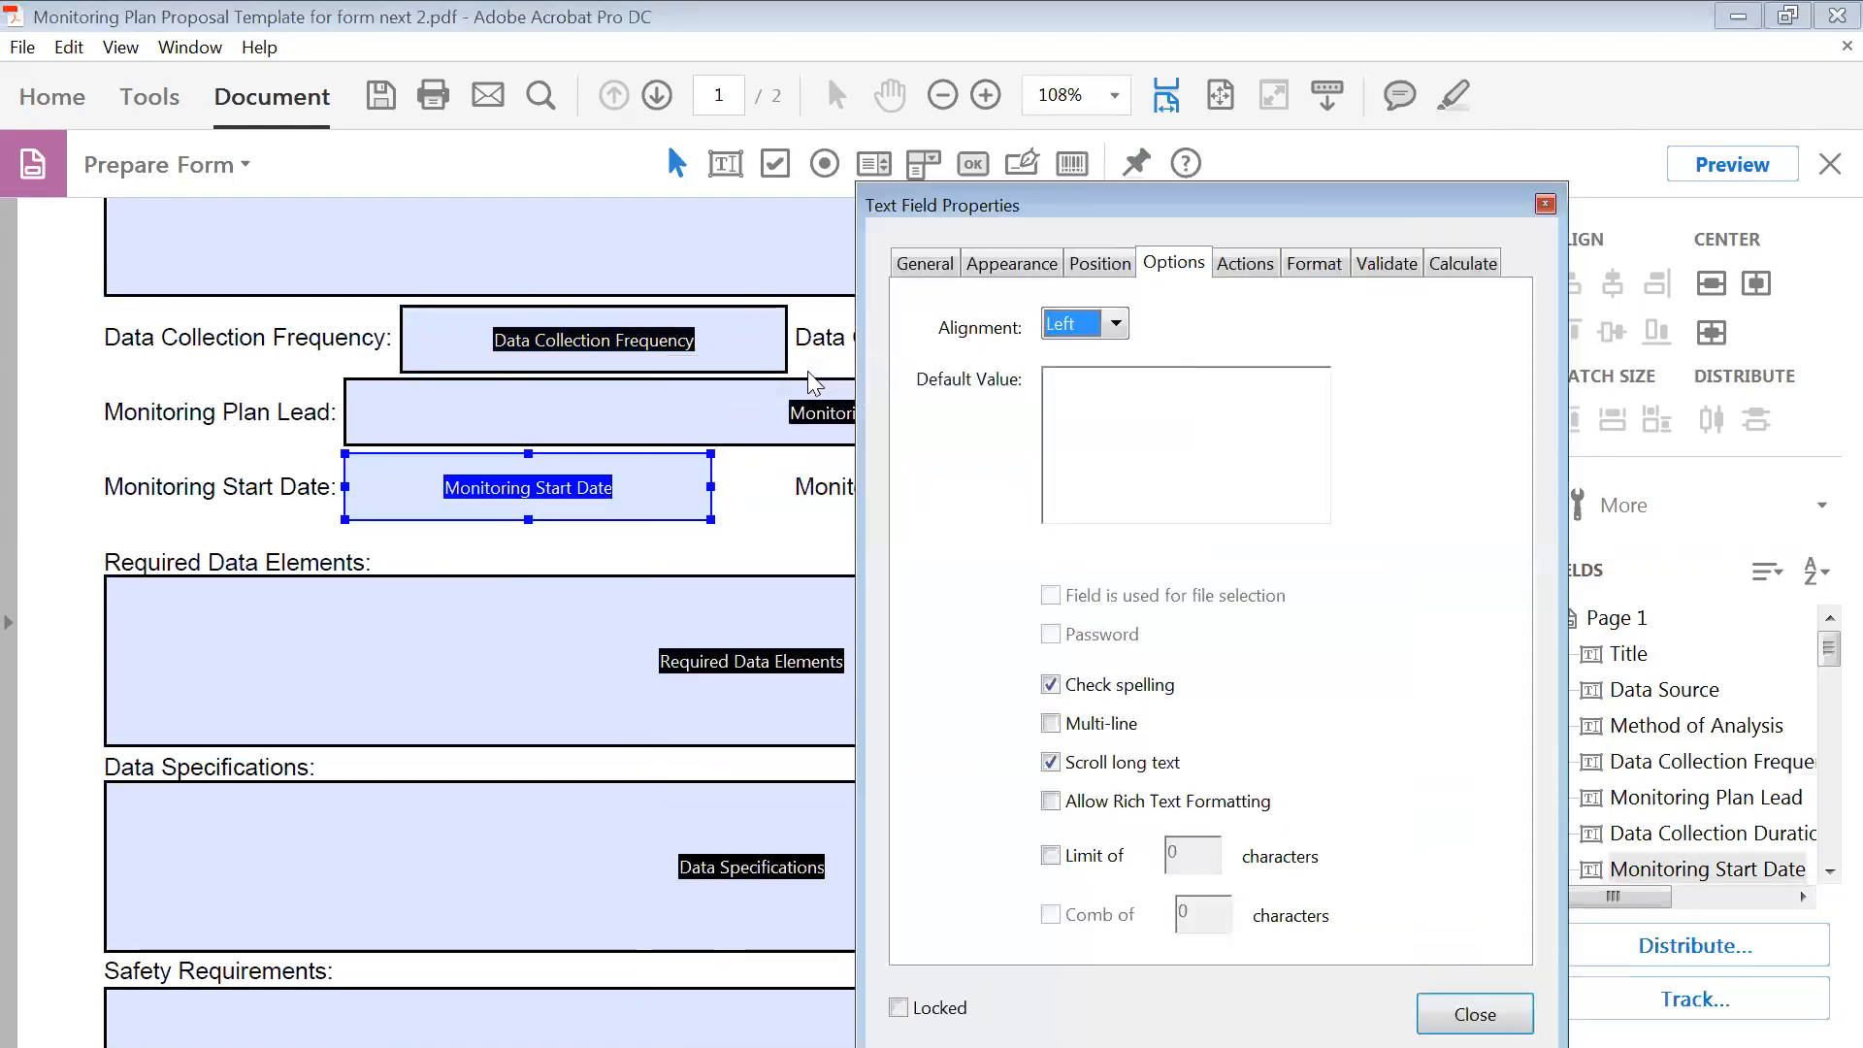
click(1320, 264)
click(1254, 325)
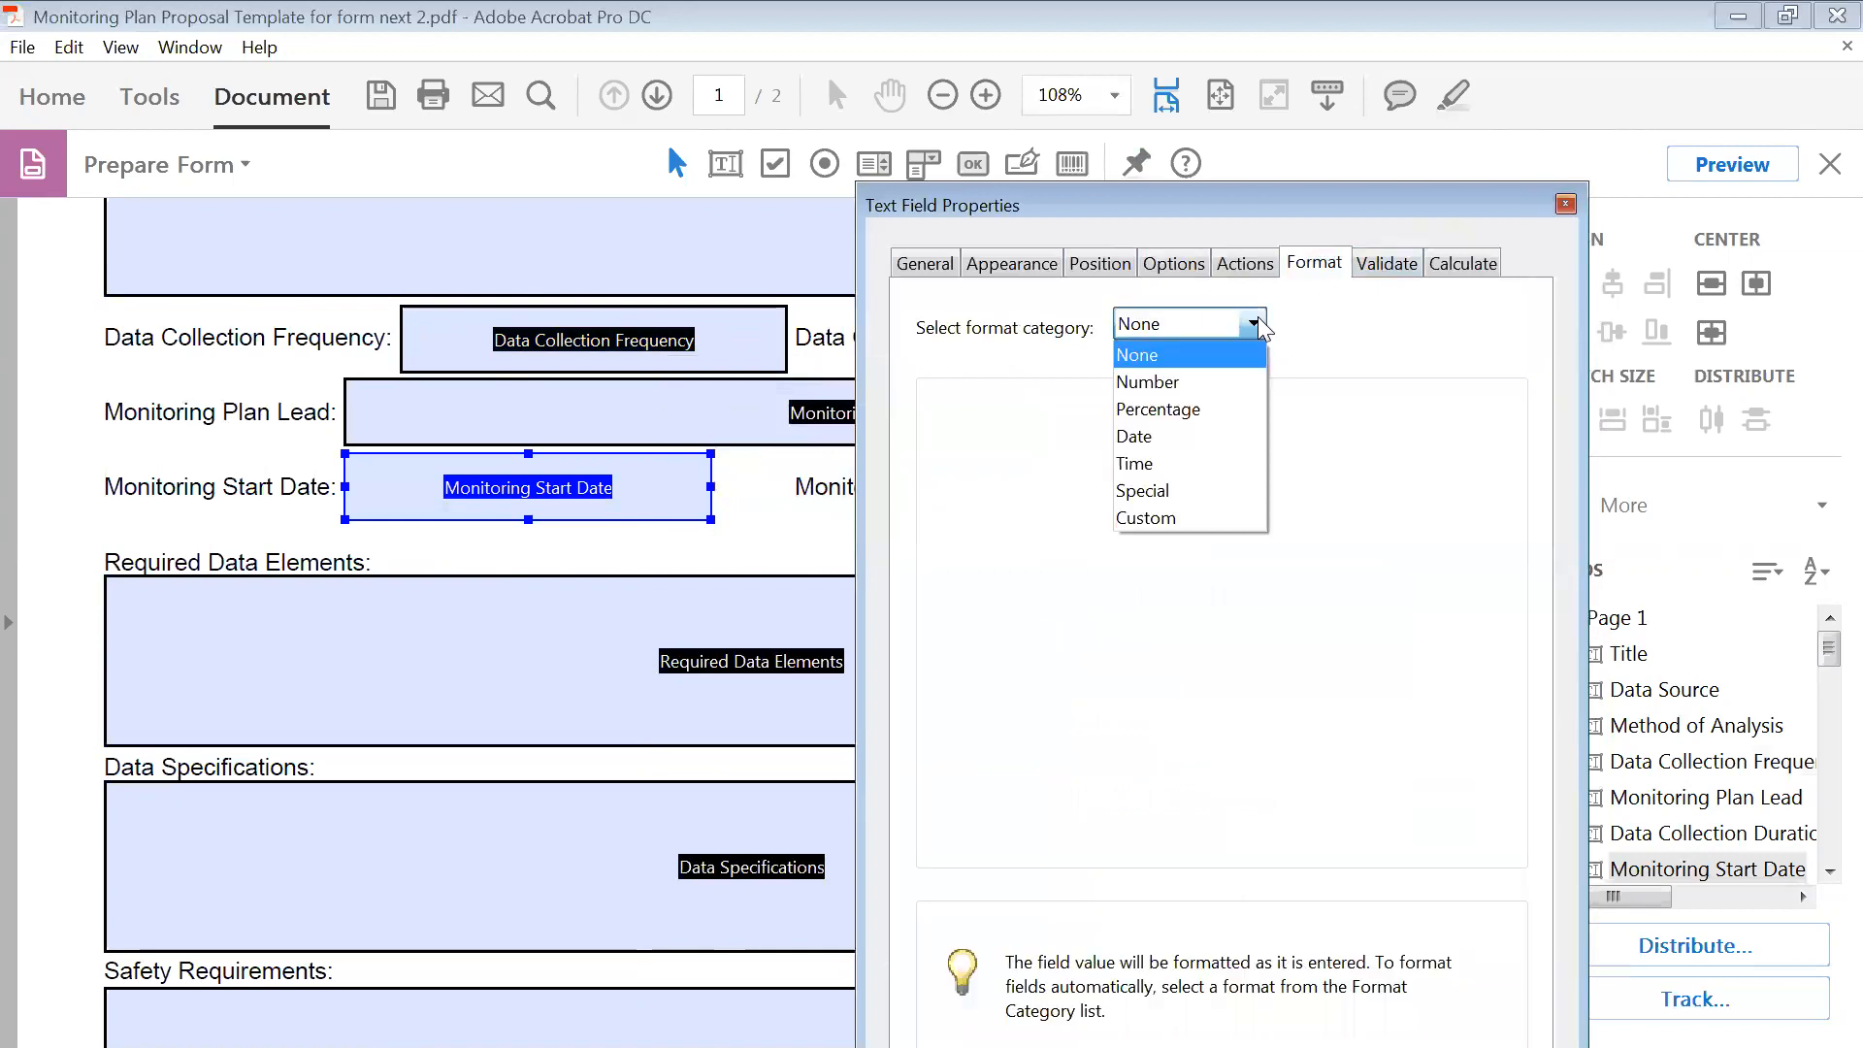
click(1193, 441)
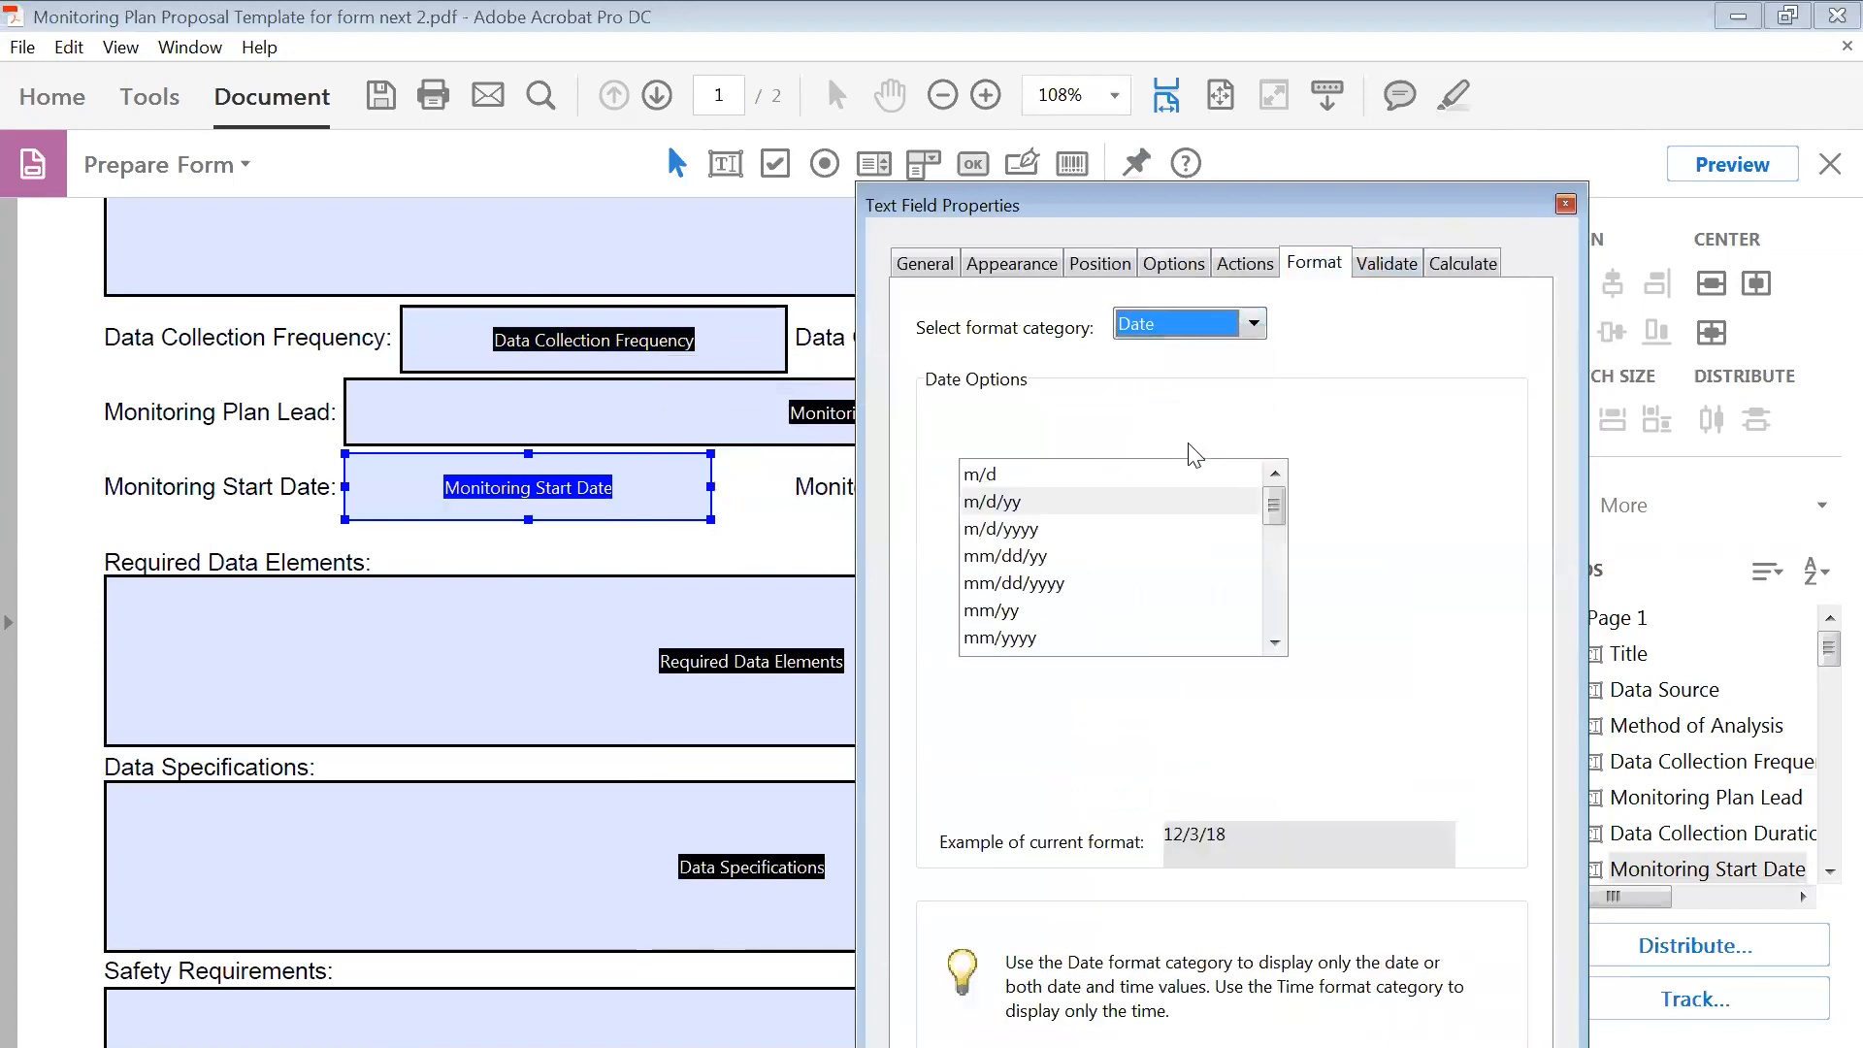
click(991, 585)
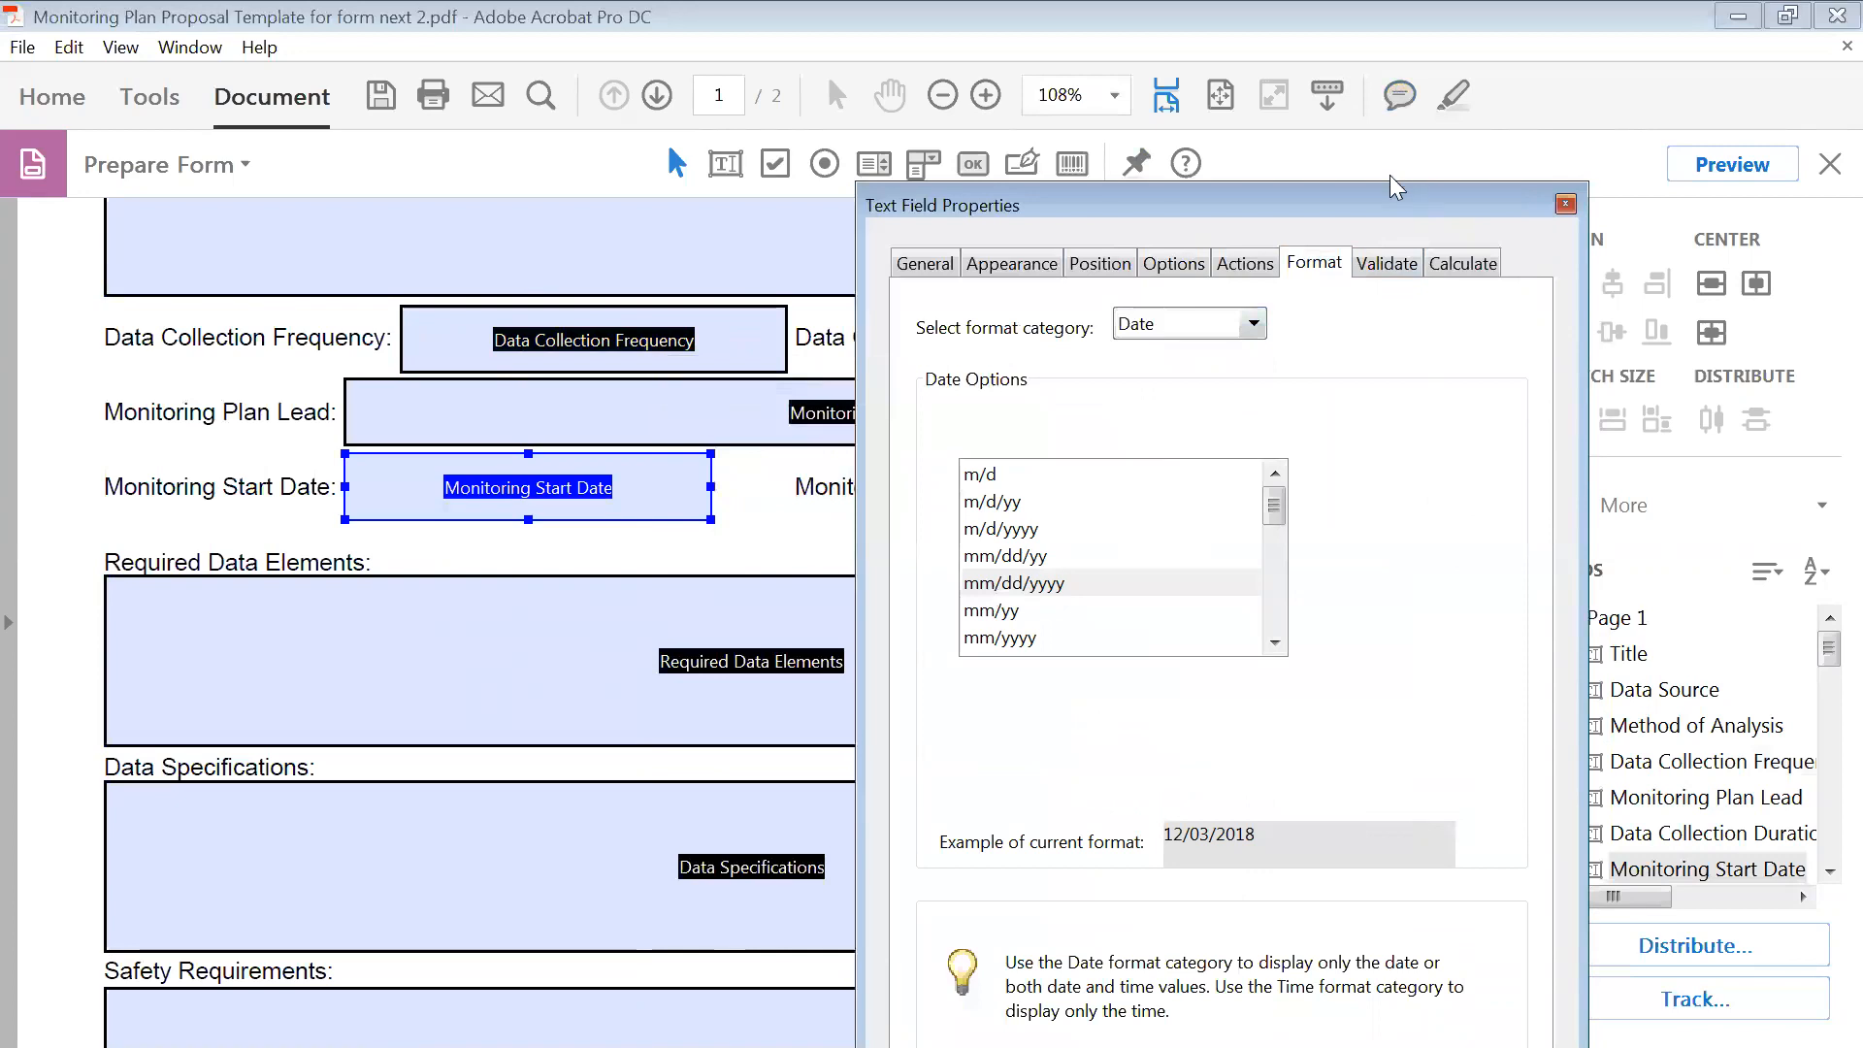
drag(1378, 199, 1352, 34)
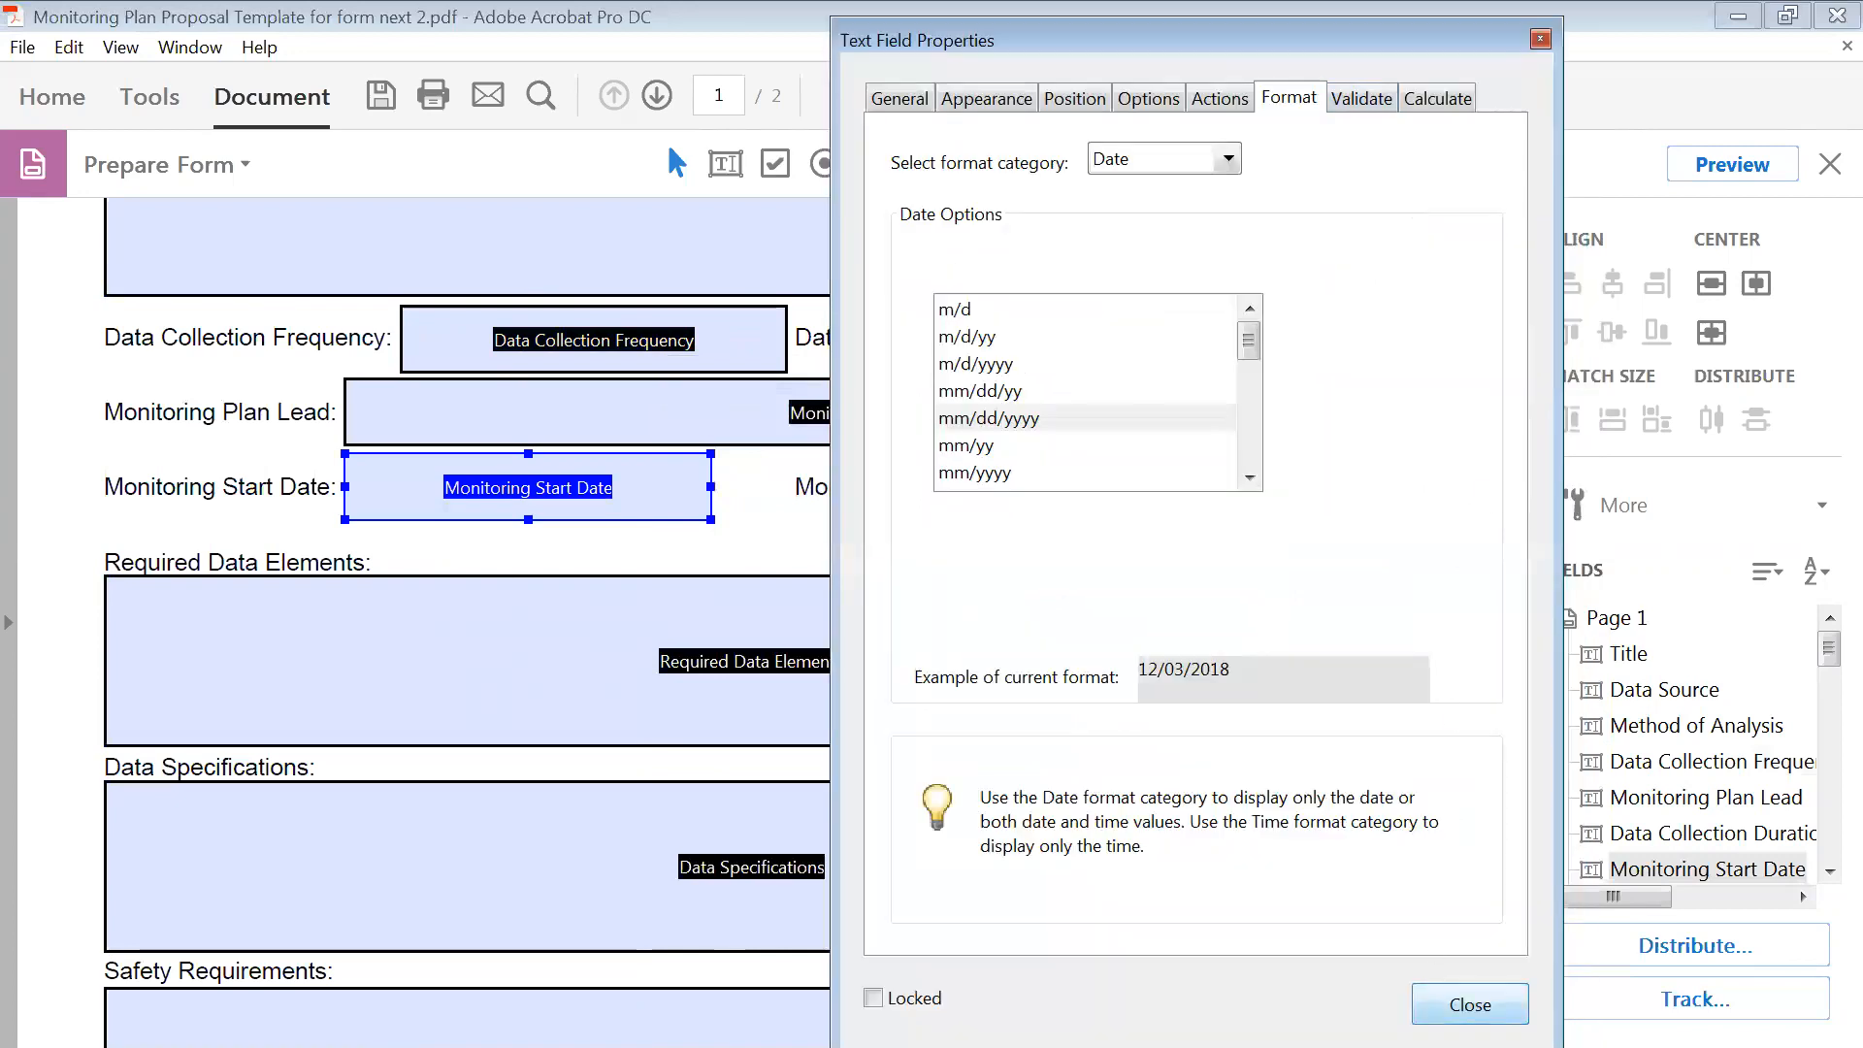
click(1470, 1005)
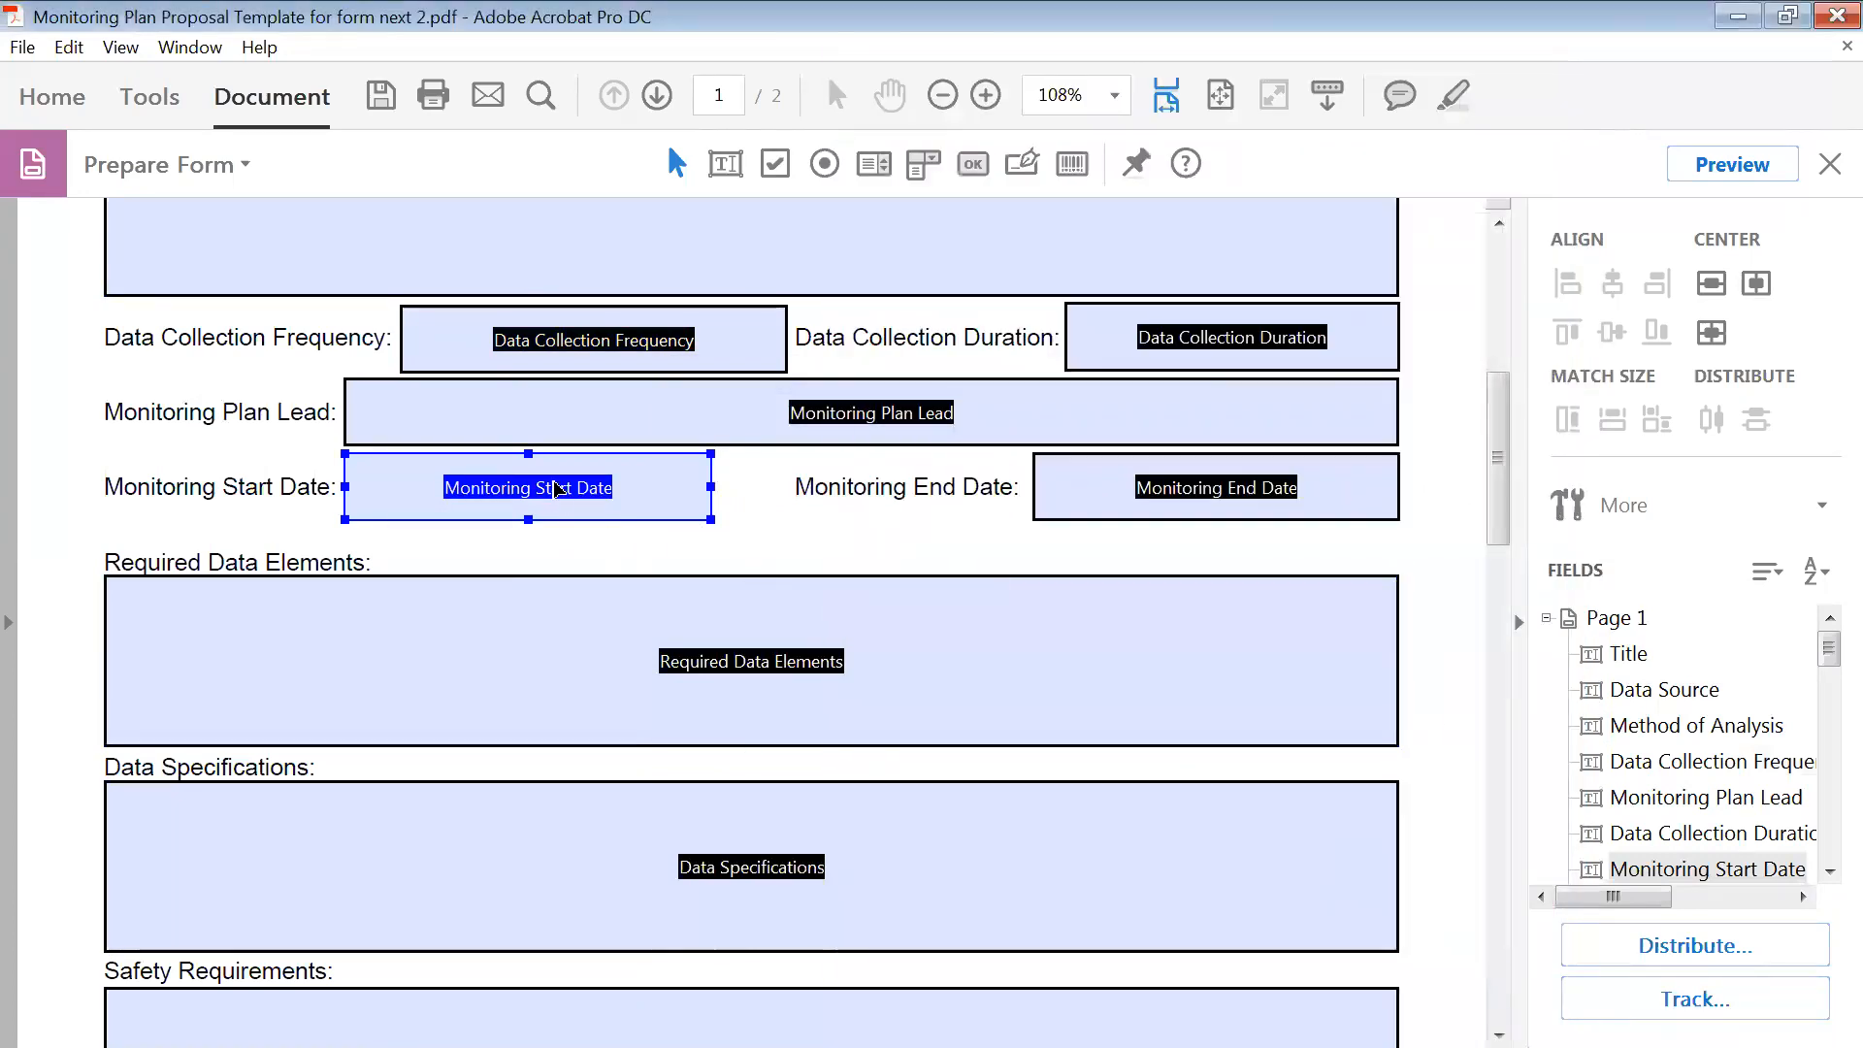
- Format the Monitoring End Date field as a date in mm/dd/yyyy style and close its properties
click(1195, 493)
right_click(1194, 497)
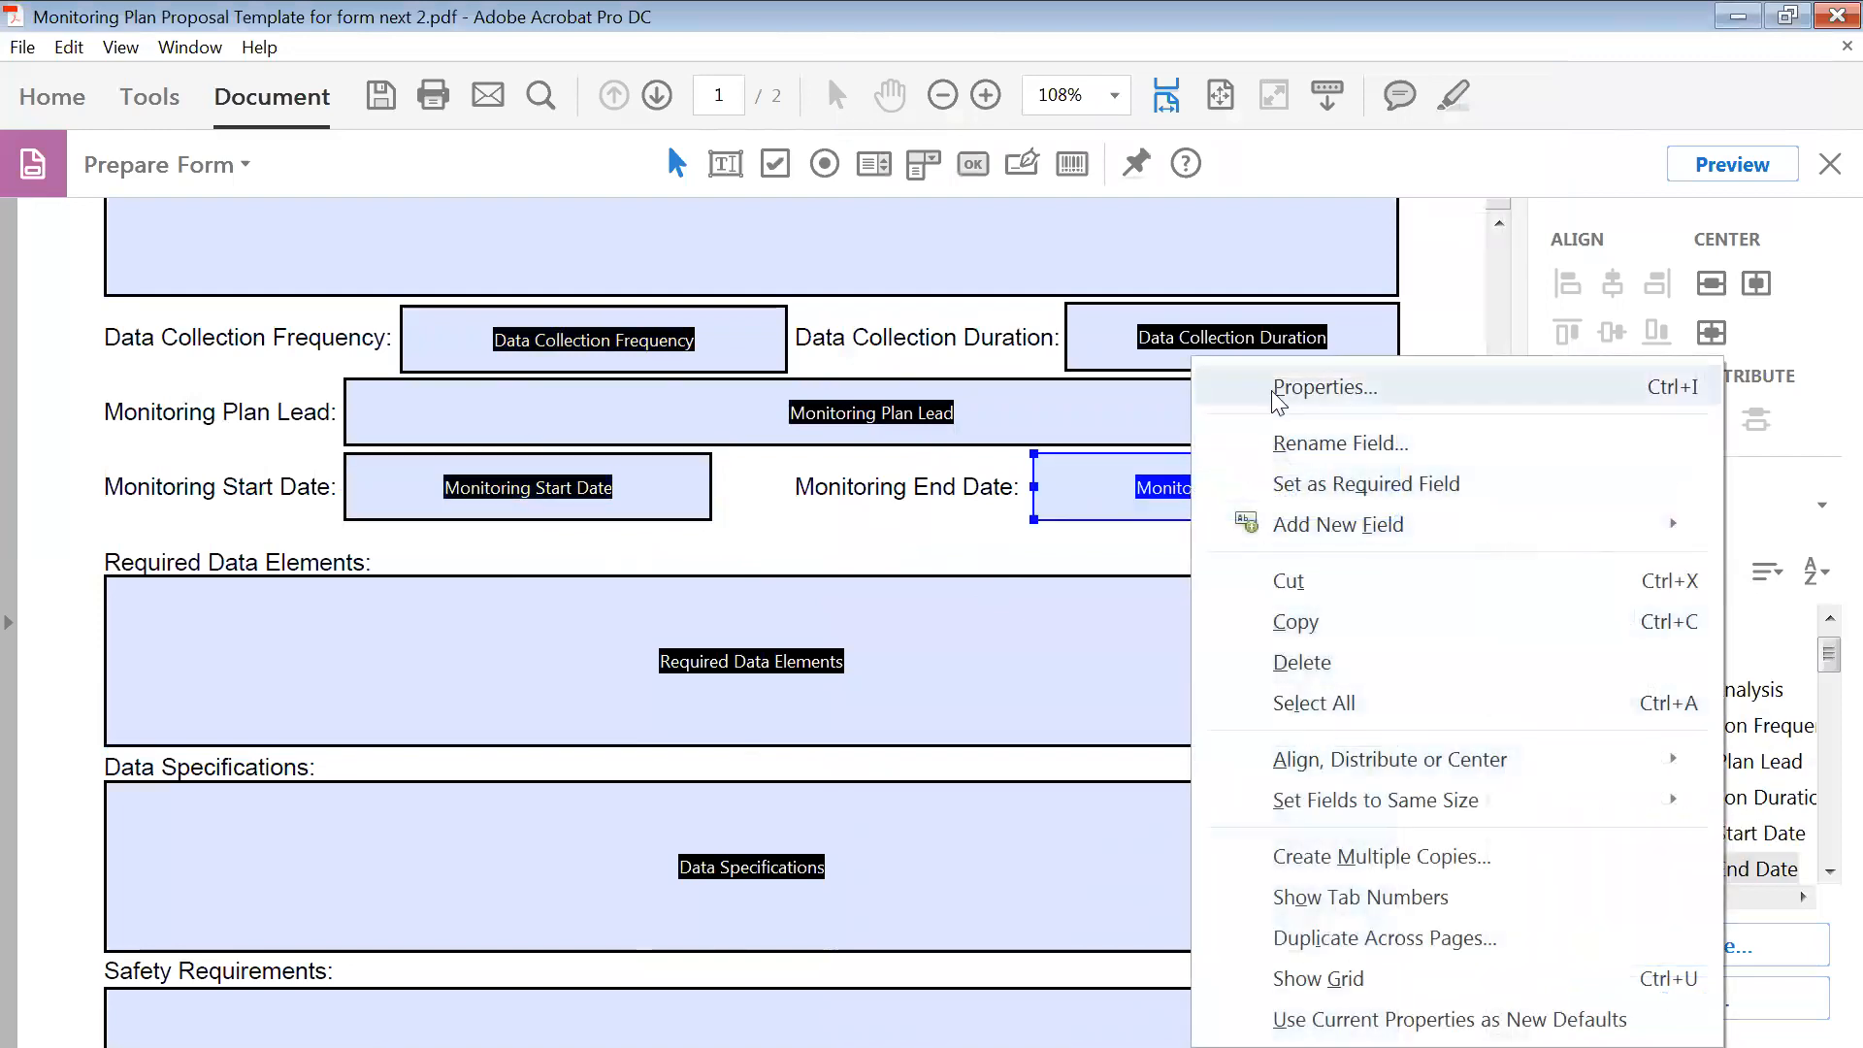
click(1324, 387)
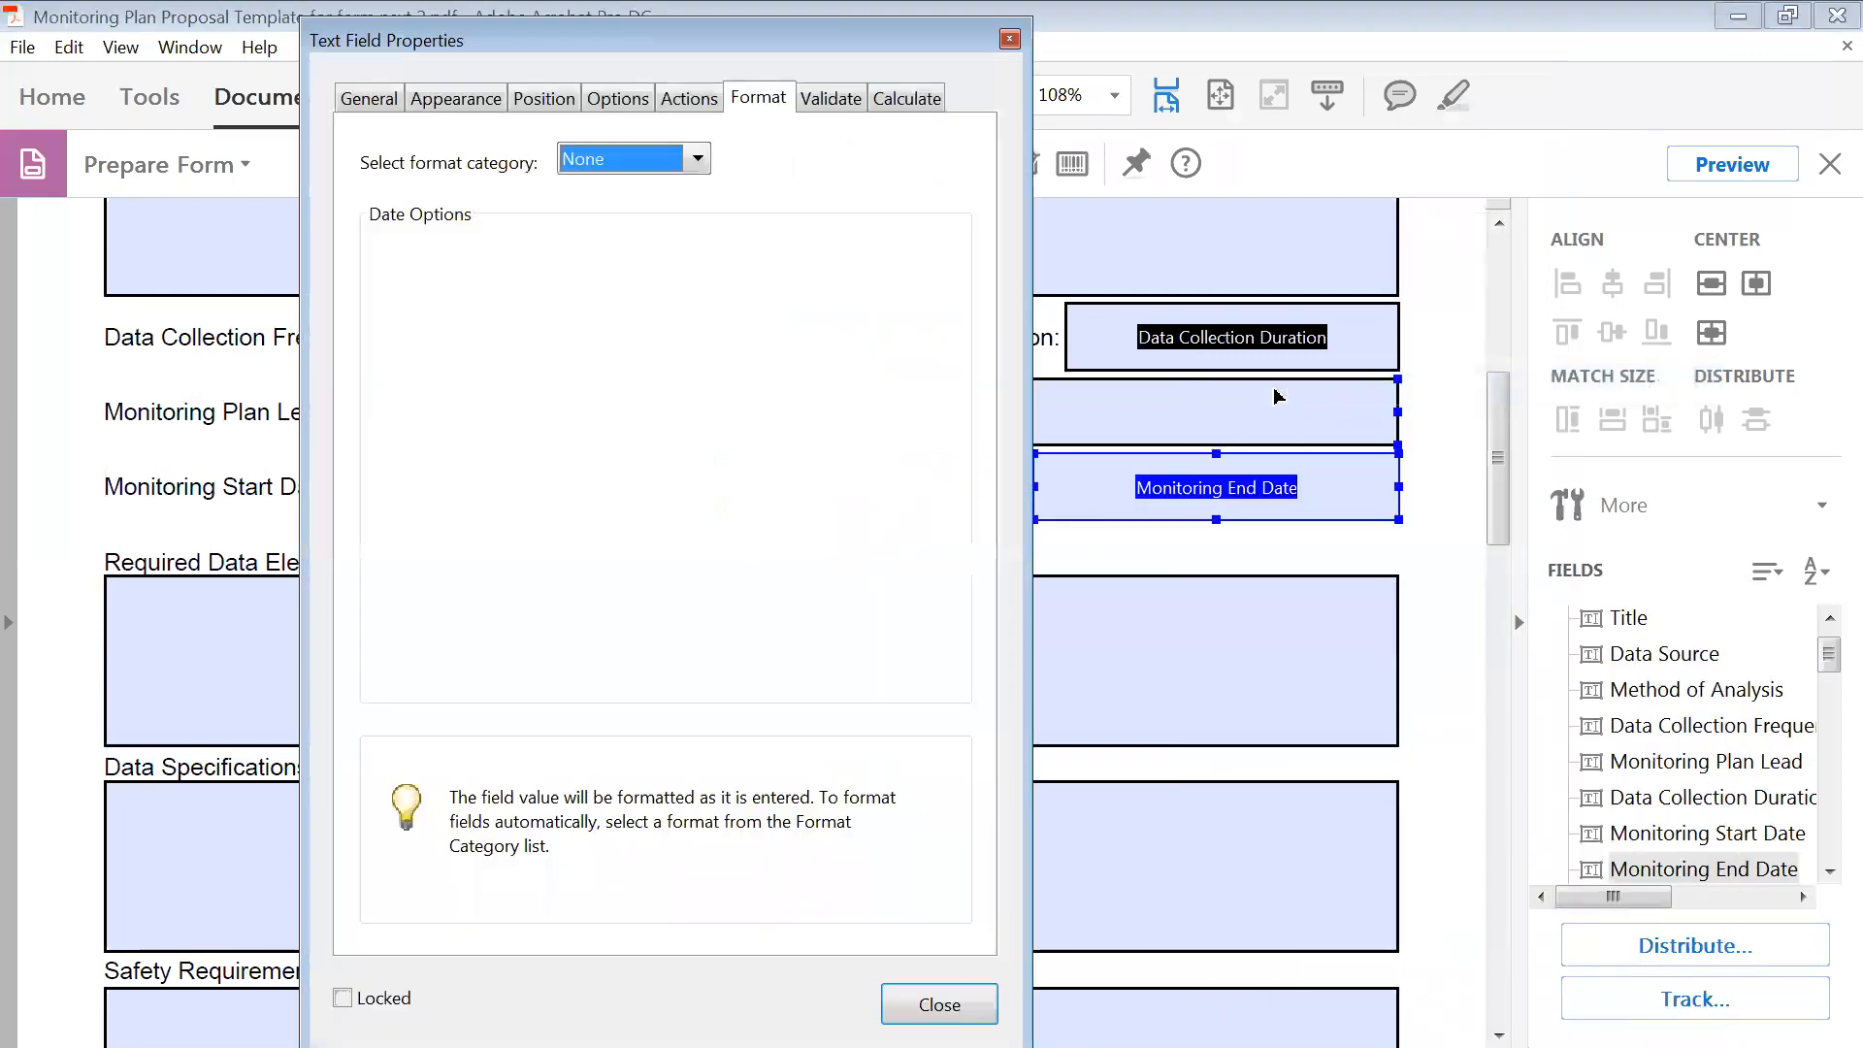
click(699, 160)
click(624, 277)
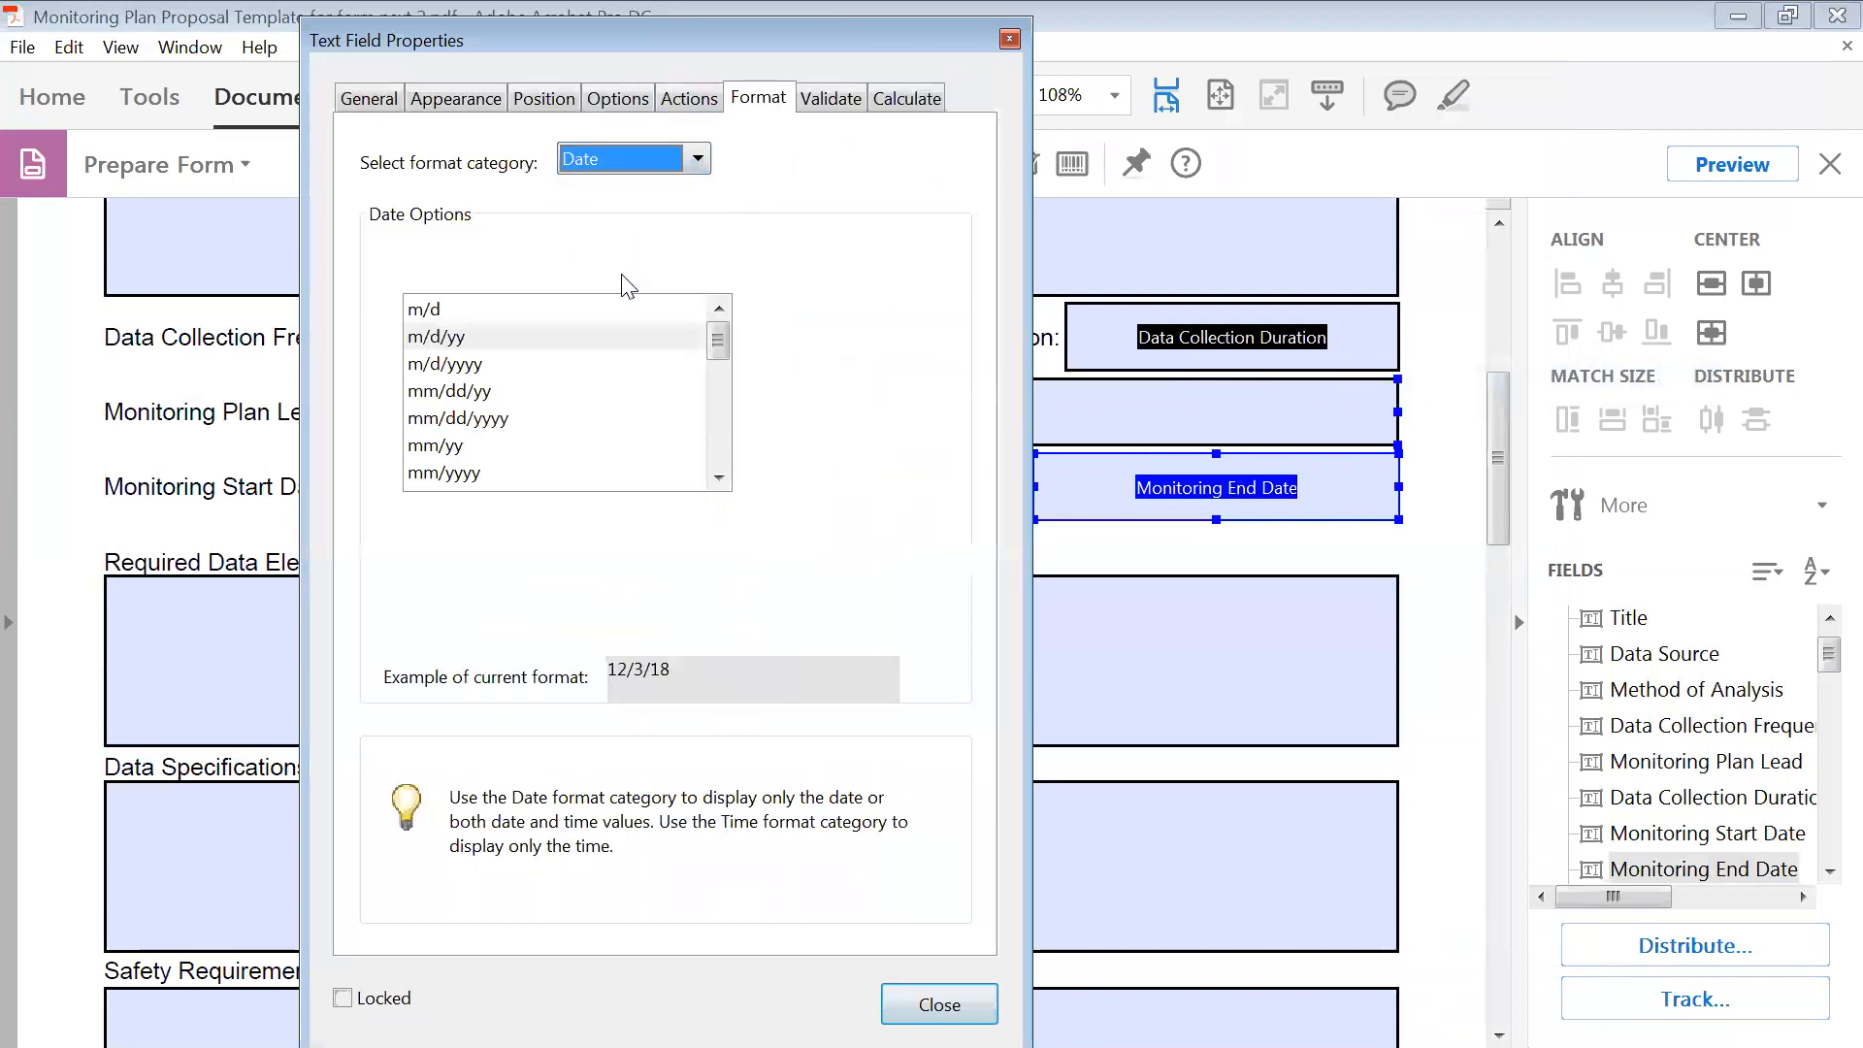
click(470, 419)
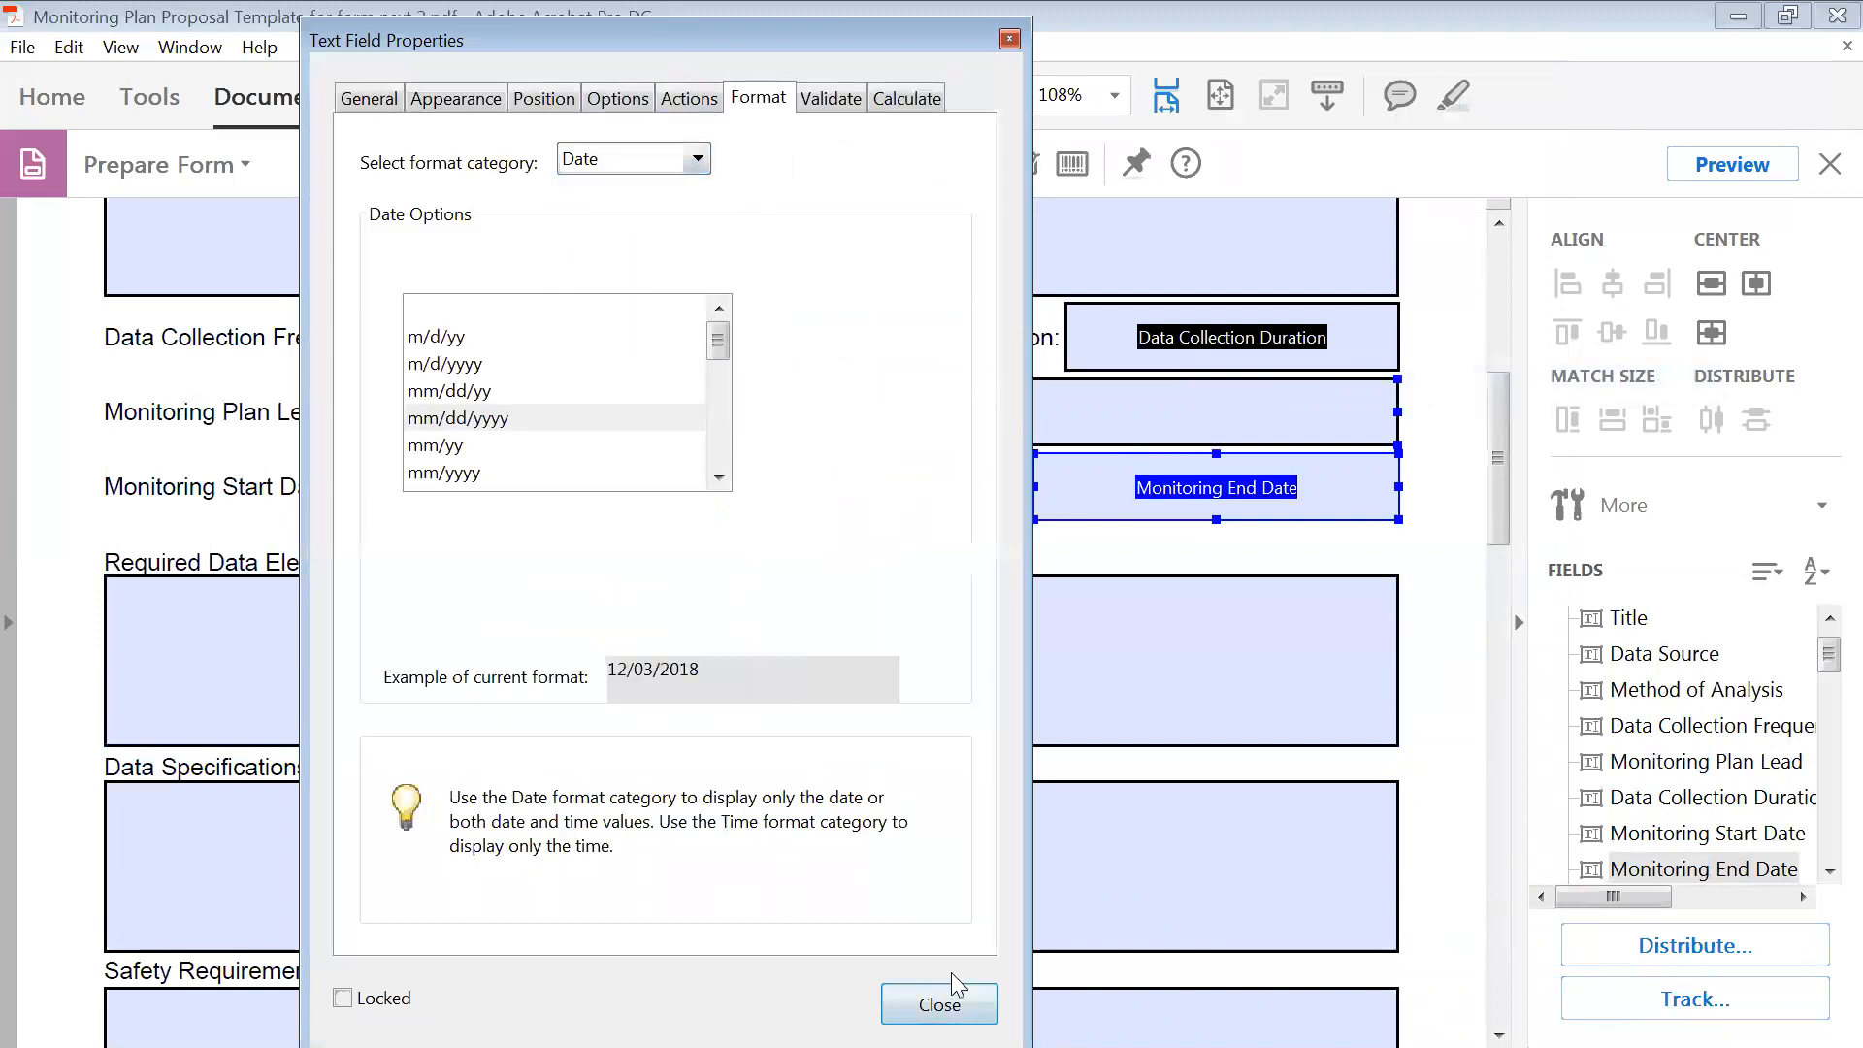
click(956, 999)
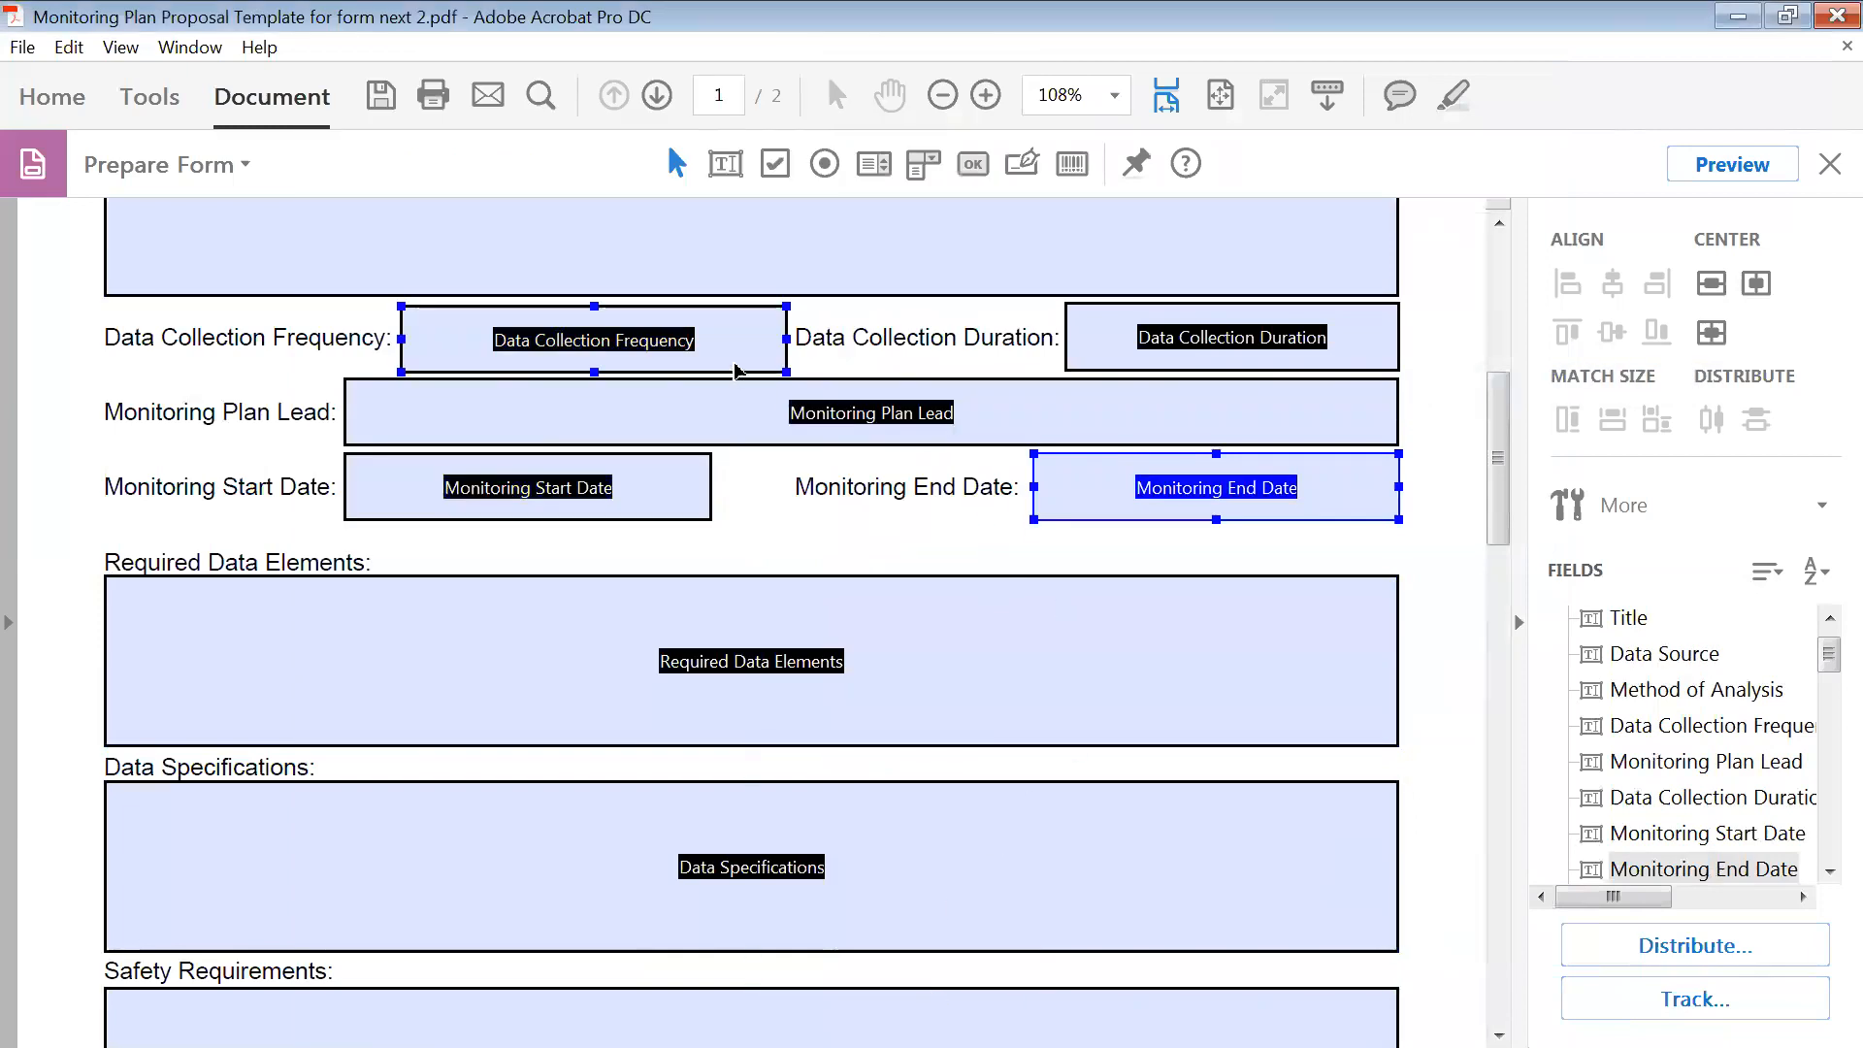
- Draw a dropdown field over the Data Collection Frequency text field, and shift it down slightly to expose the text field underneath
click(691, 331)
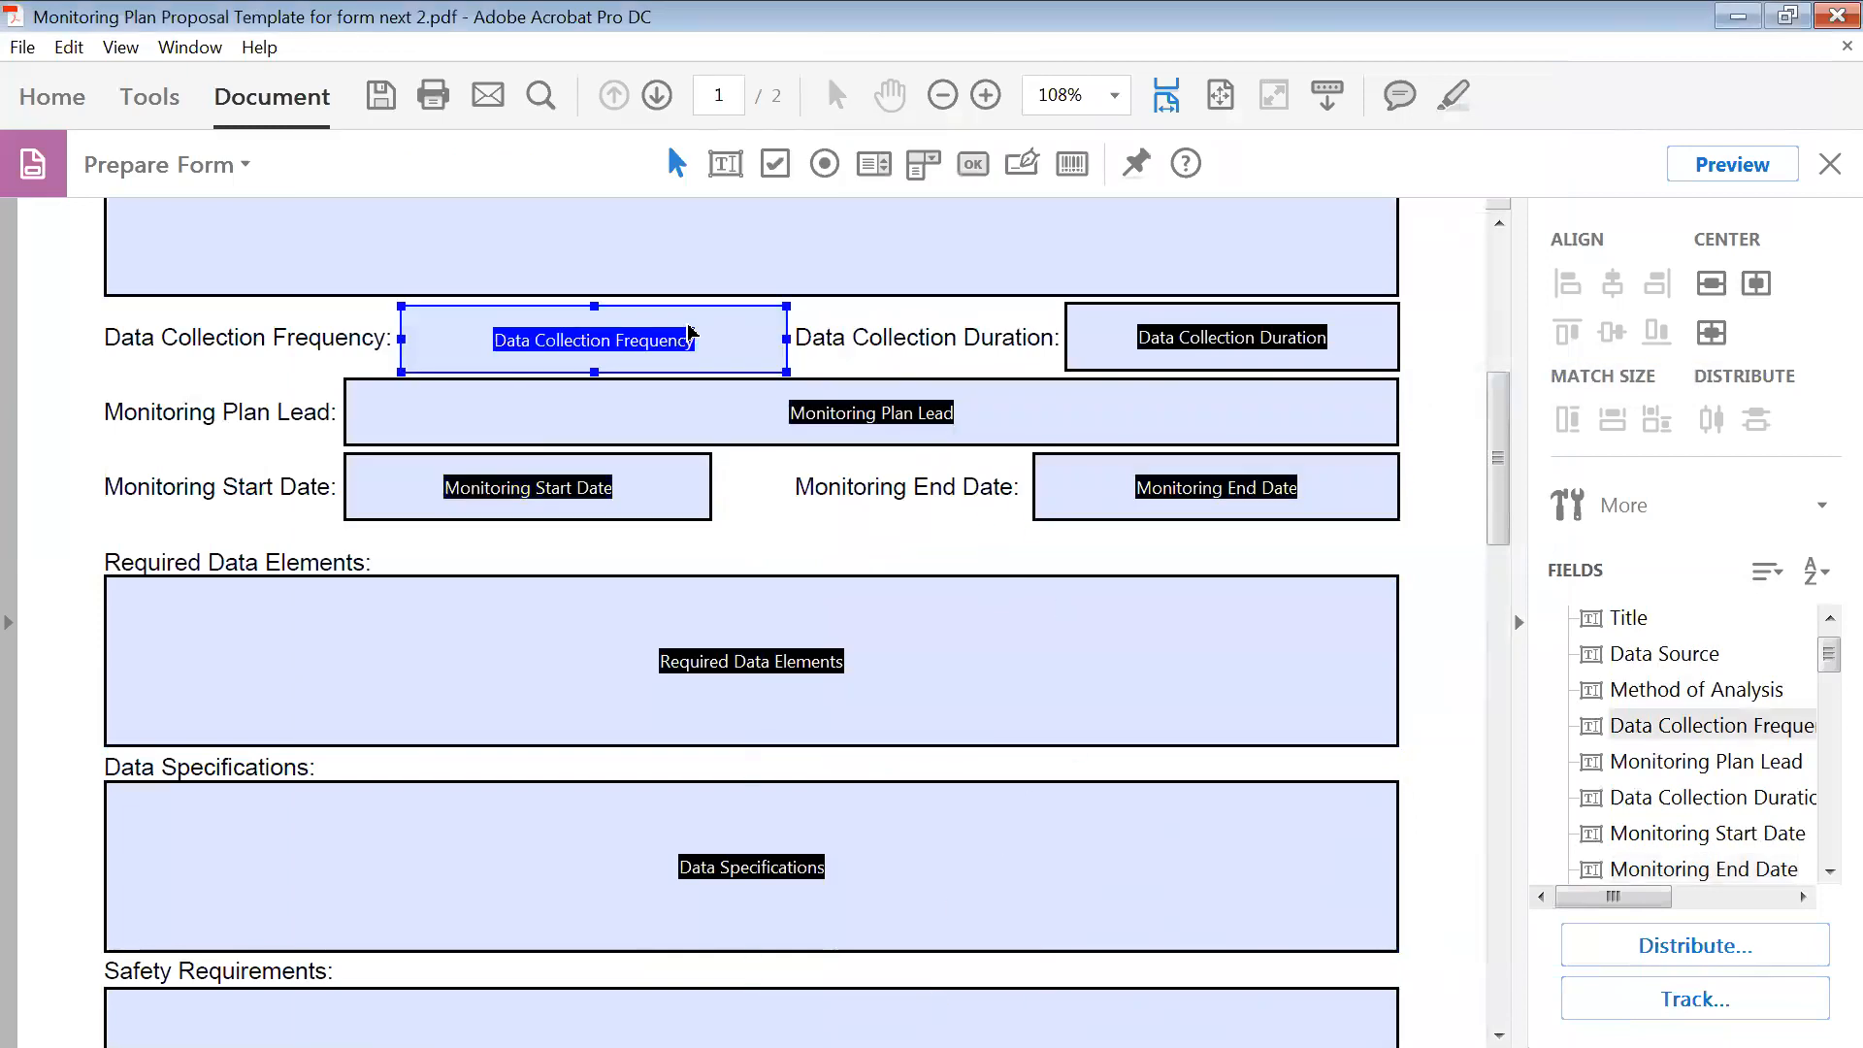
scroll(738, 341, up, 1)
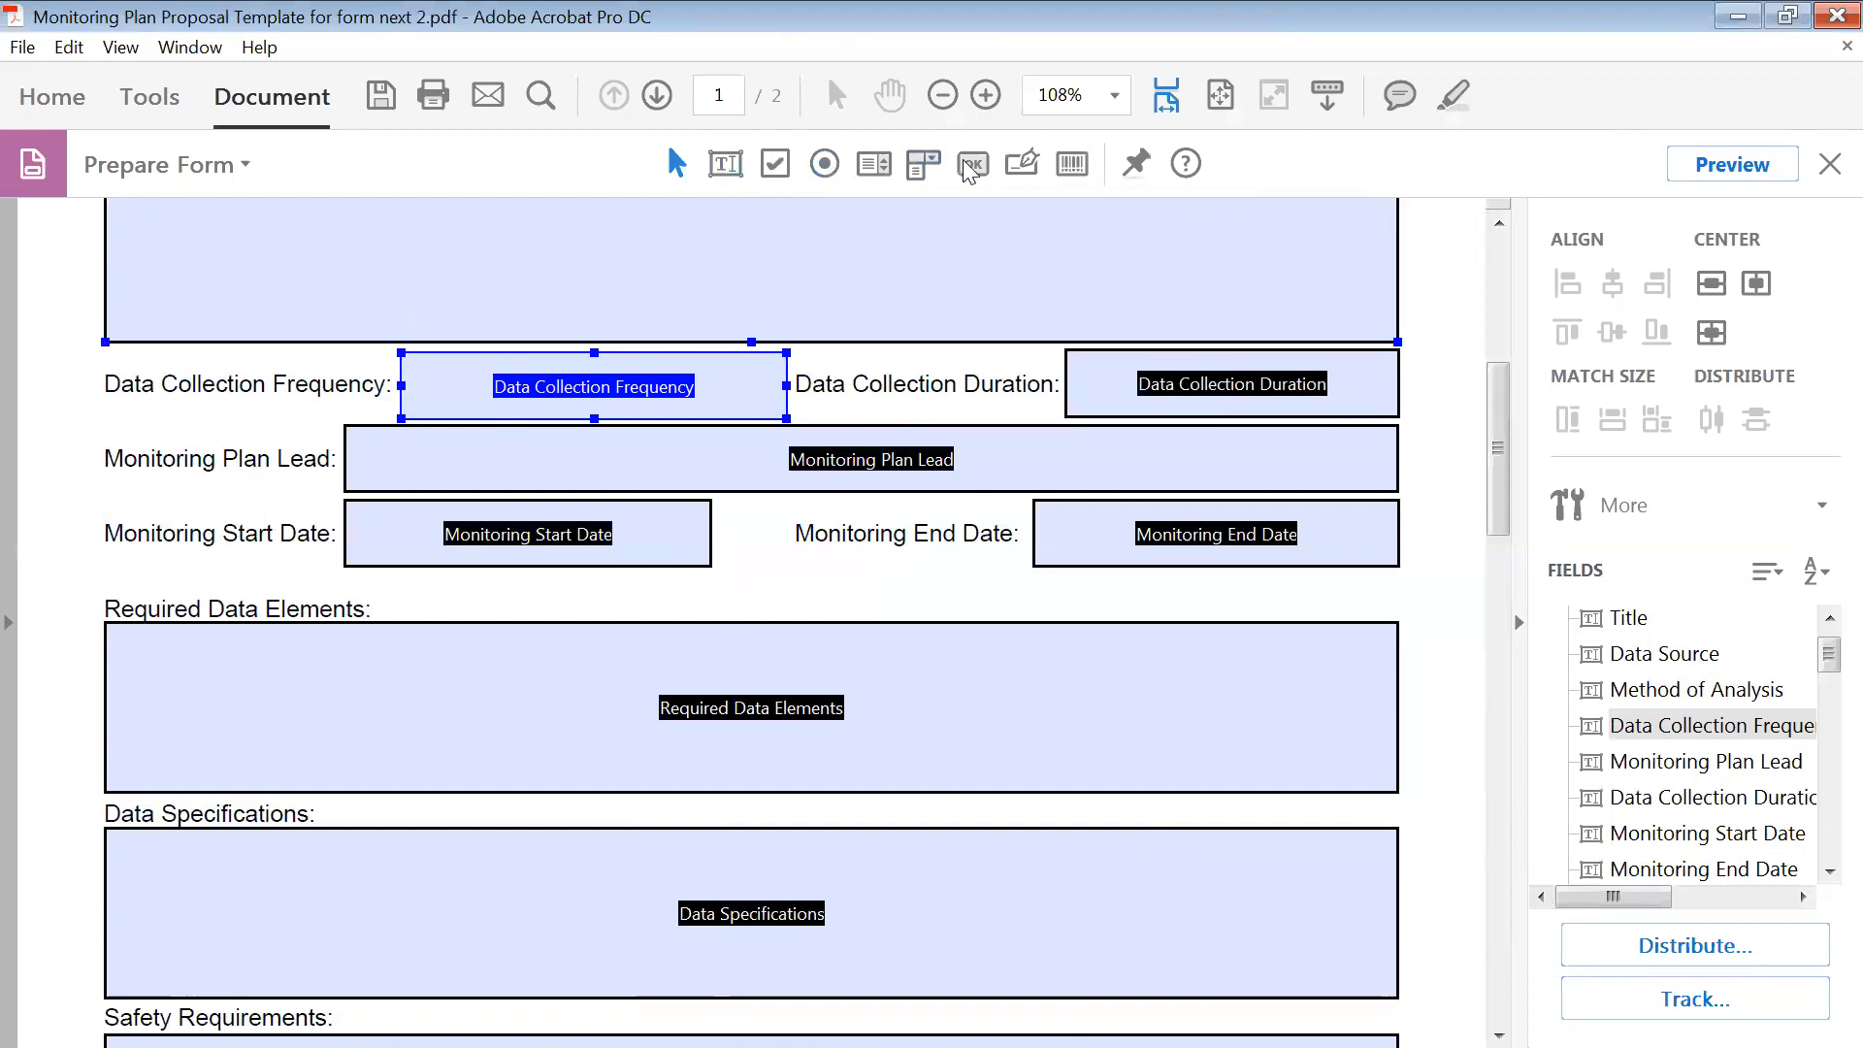
click(923, 163)
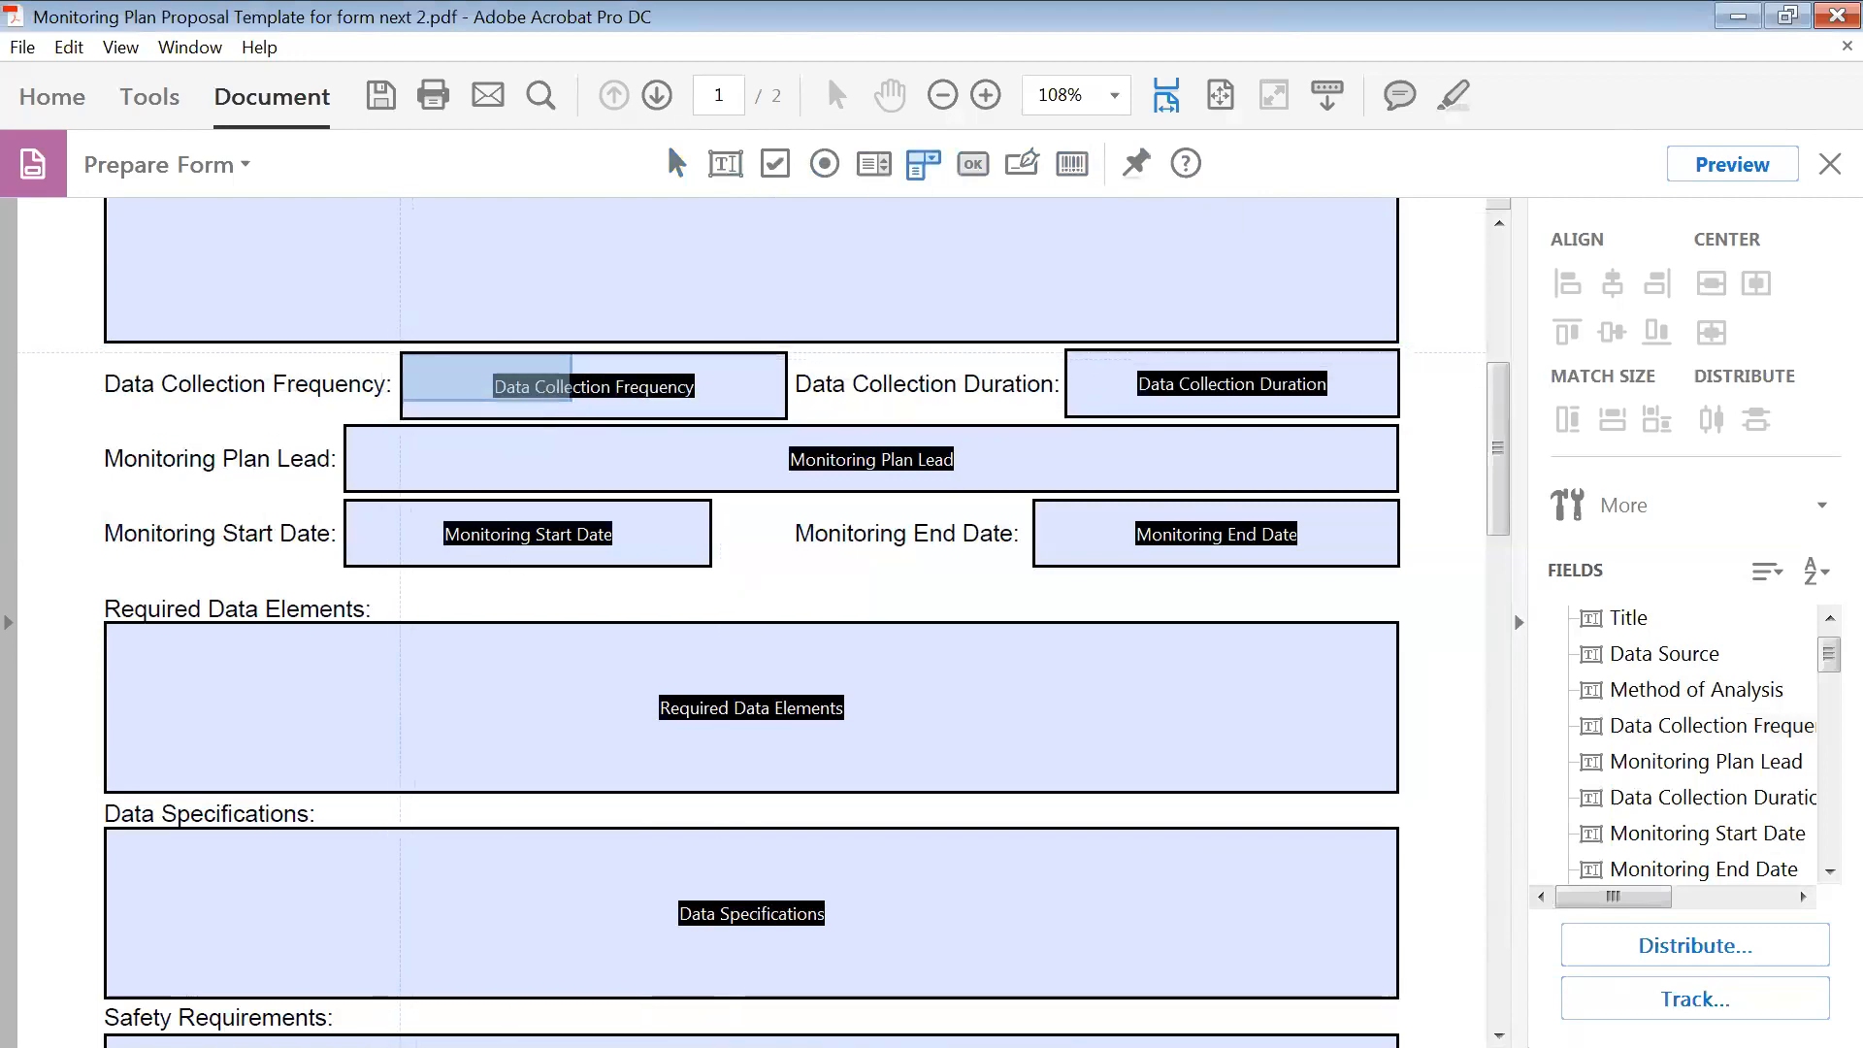
drag(401, 354, 786, 419)
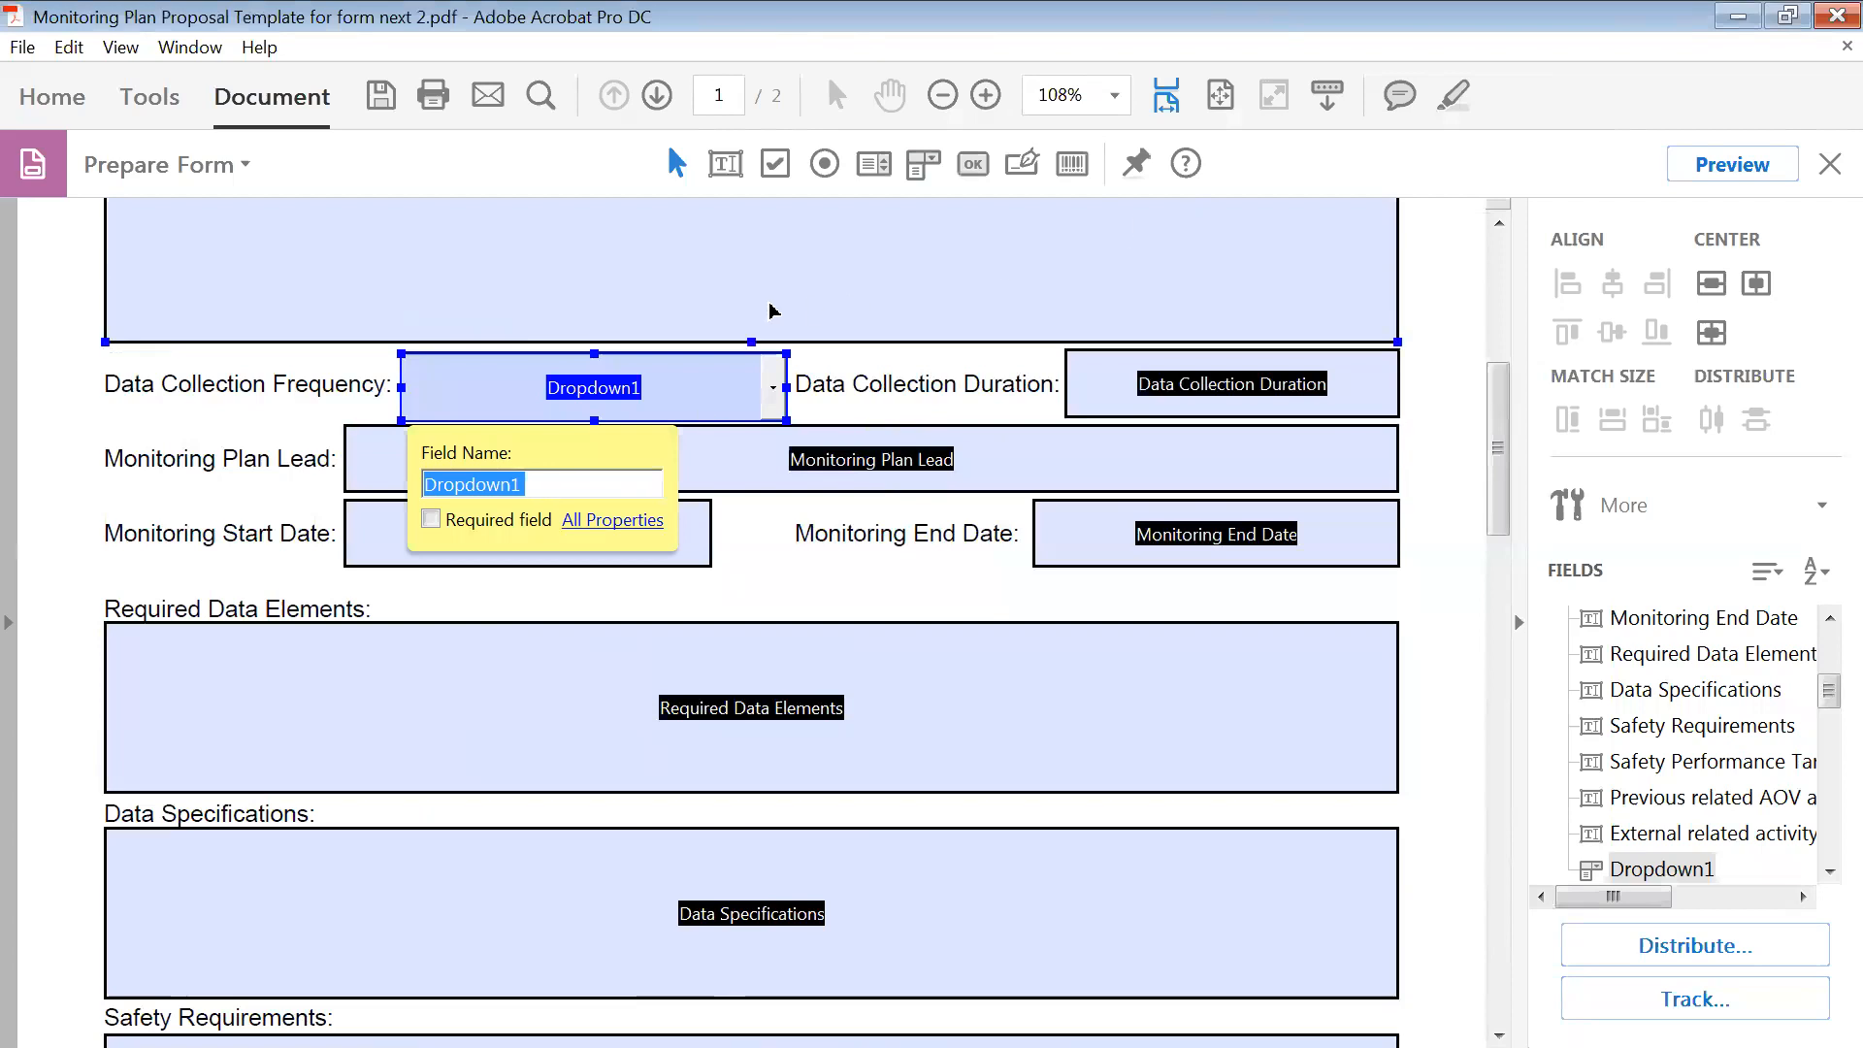
drag(712, 366, 714, 395)
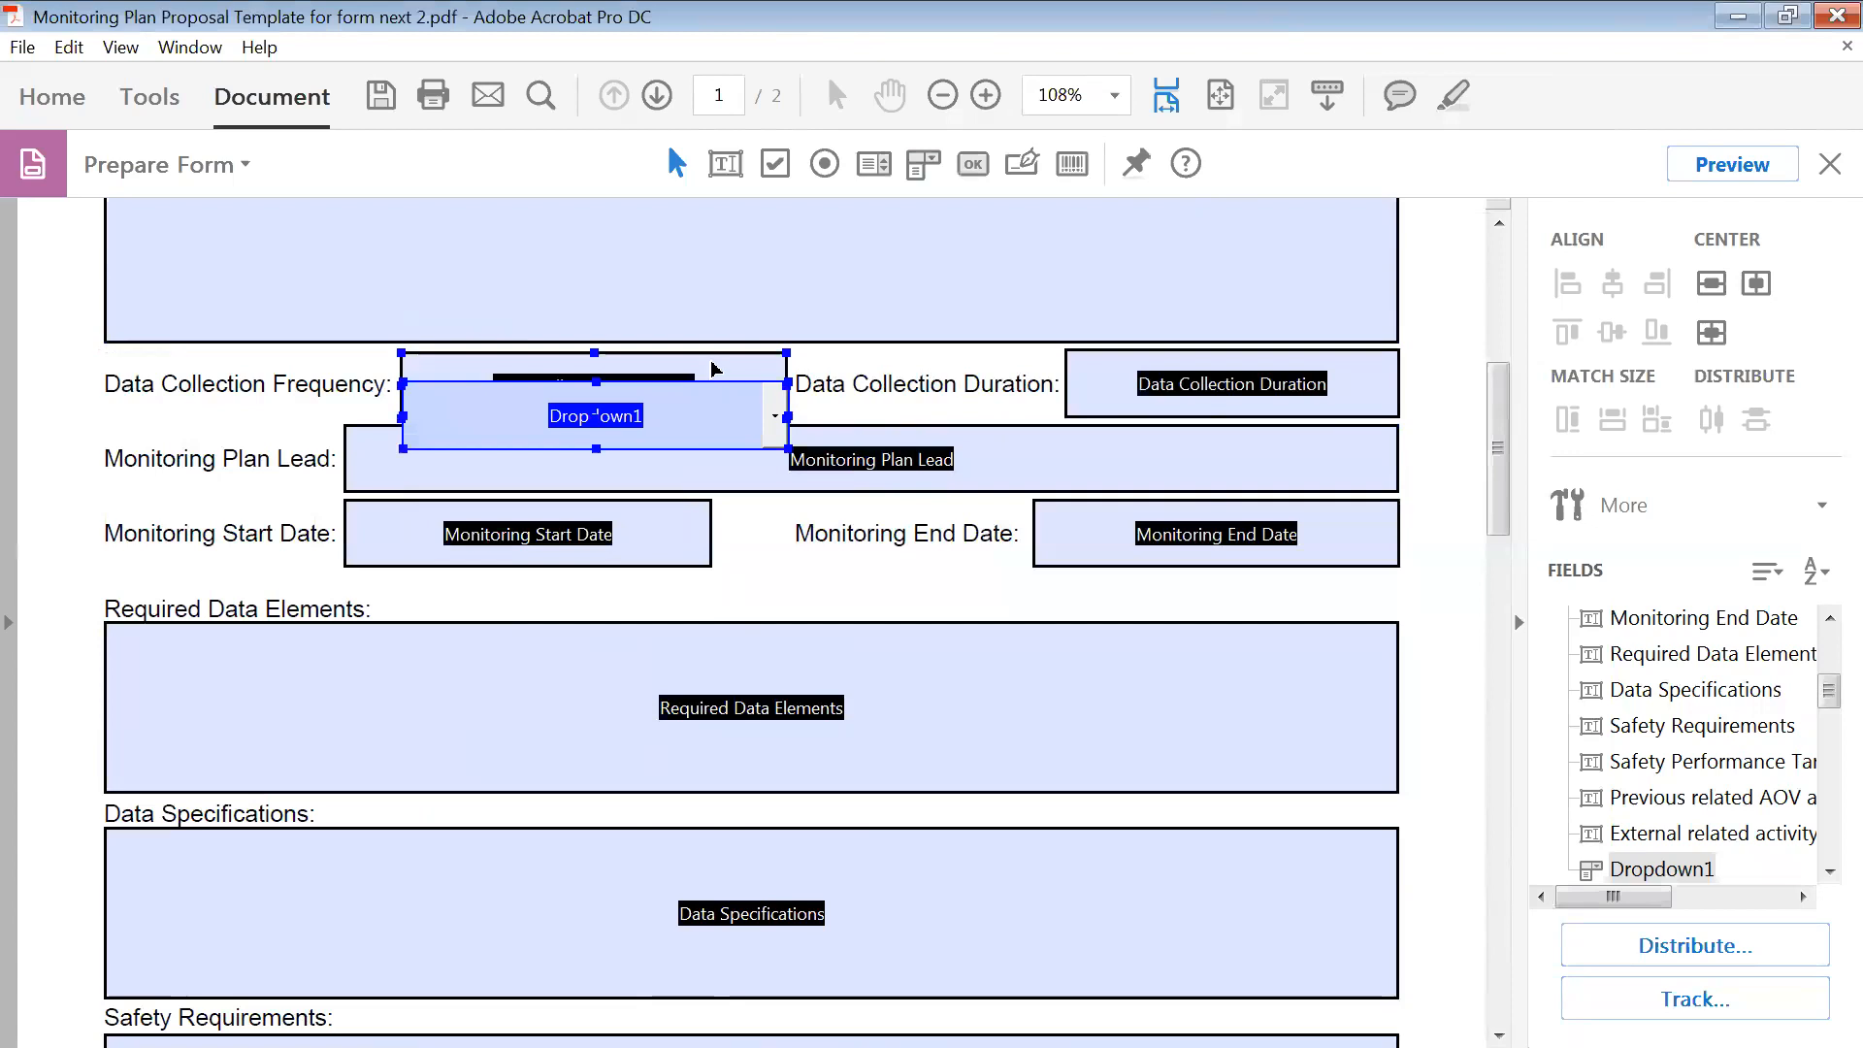
- Copy the name of the Data Collection Frequency text field, and delete that text field
click(713, 369)
right_click(713, 369)
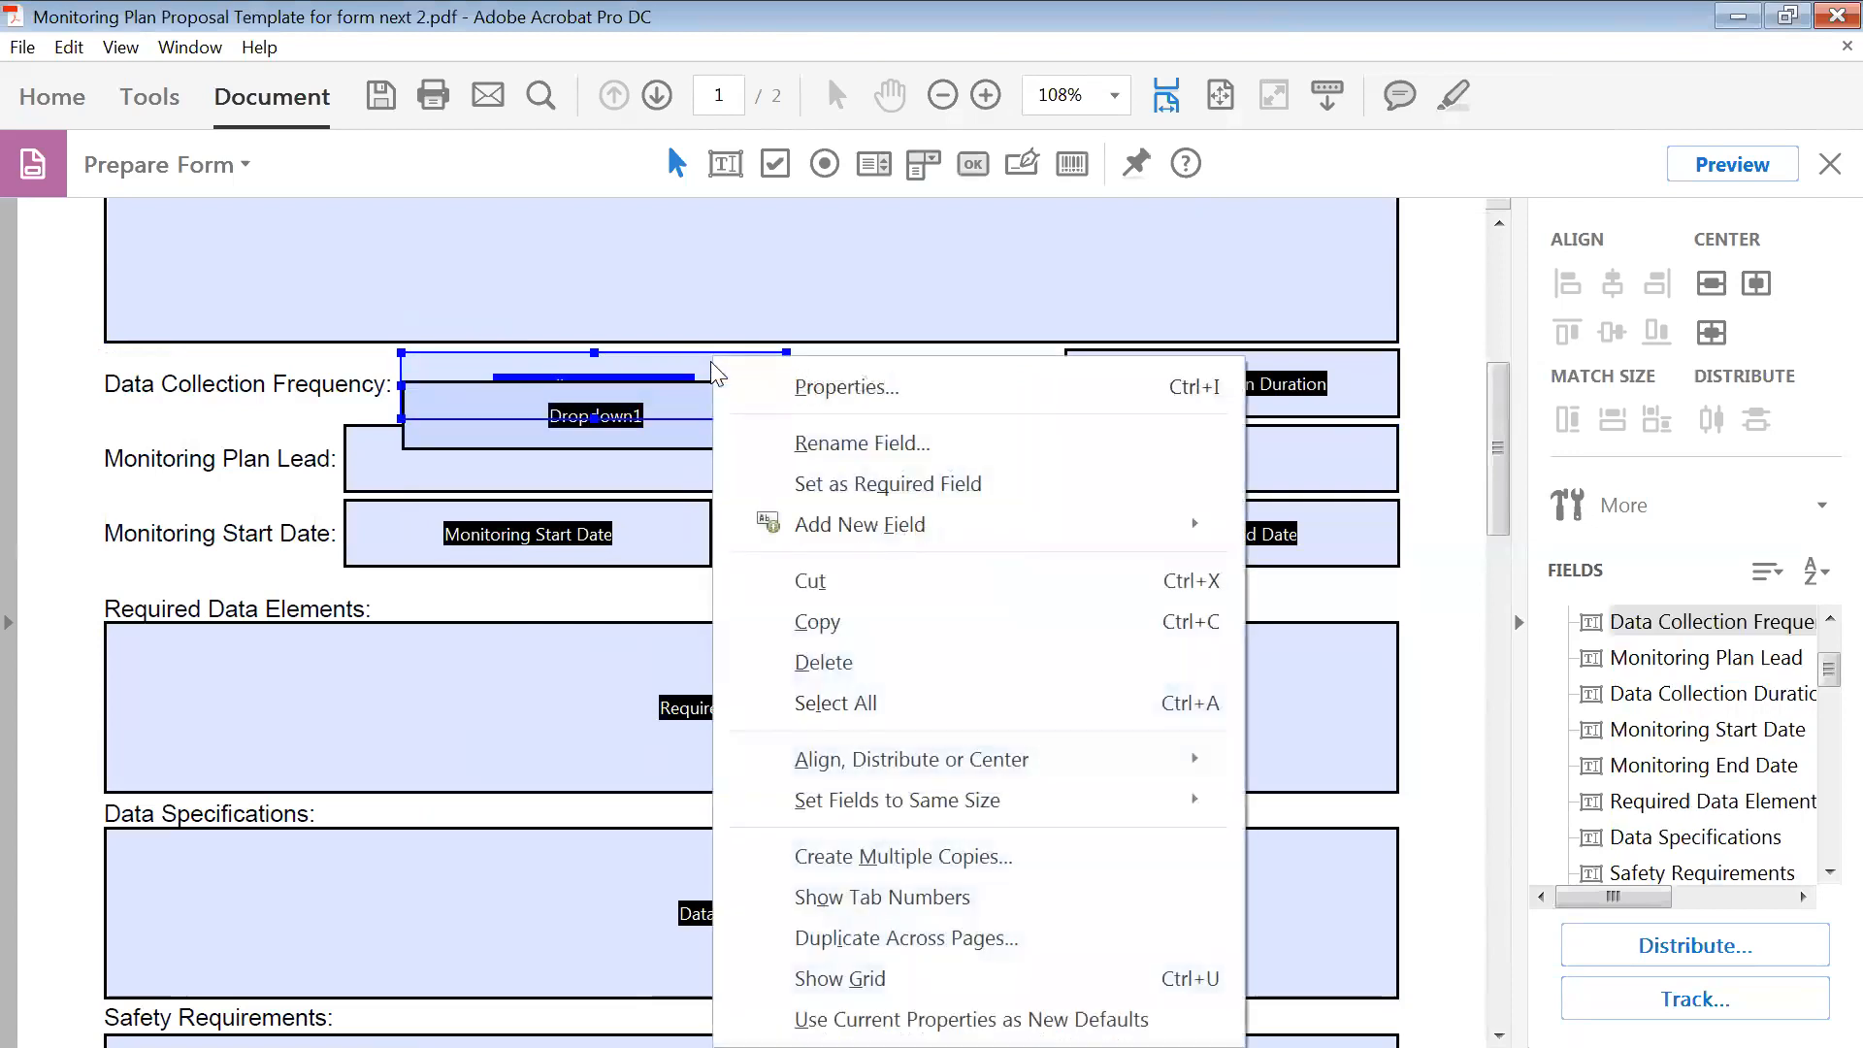
click(900, 390)
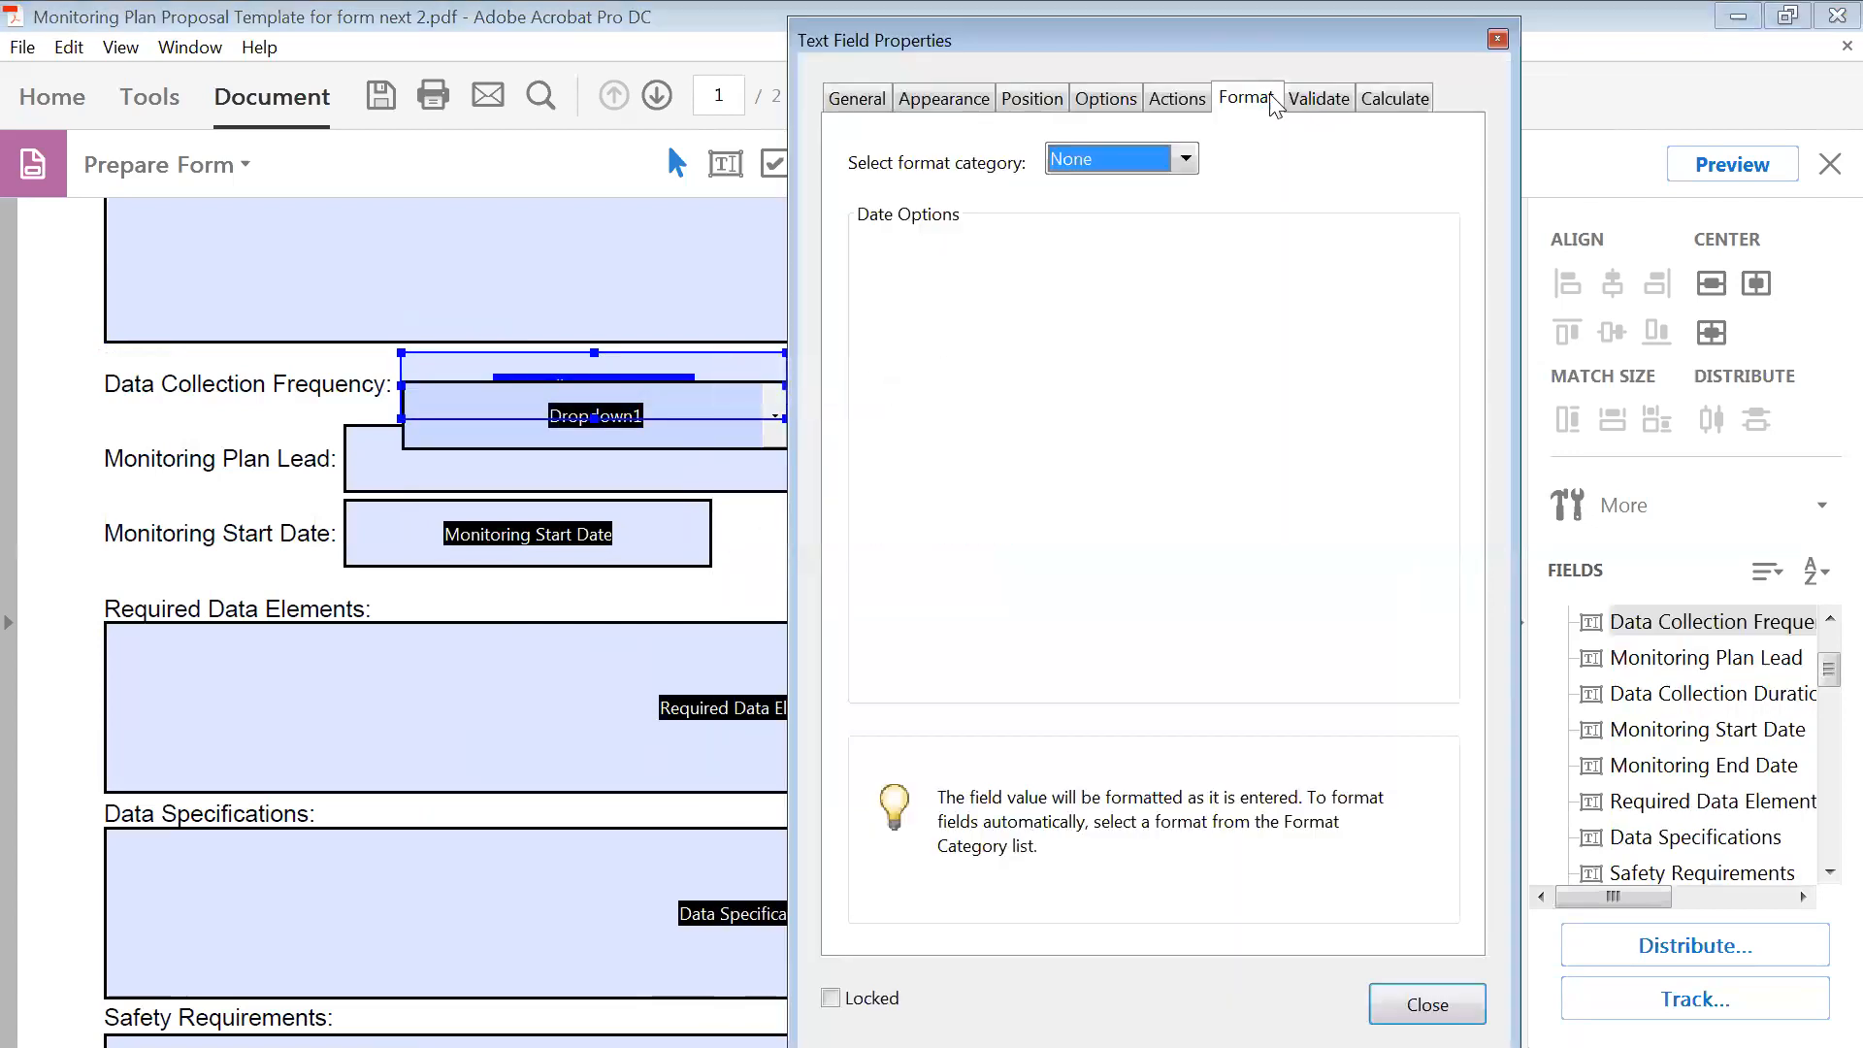
click(866, 98)
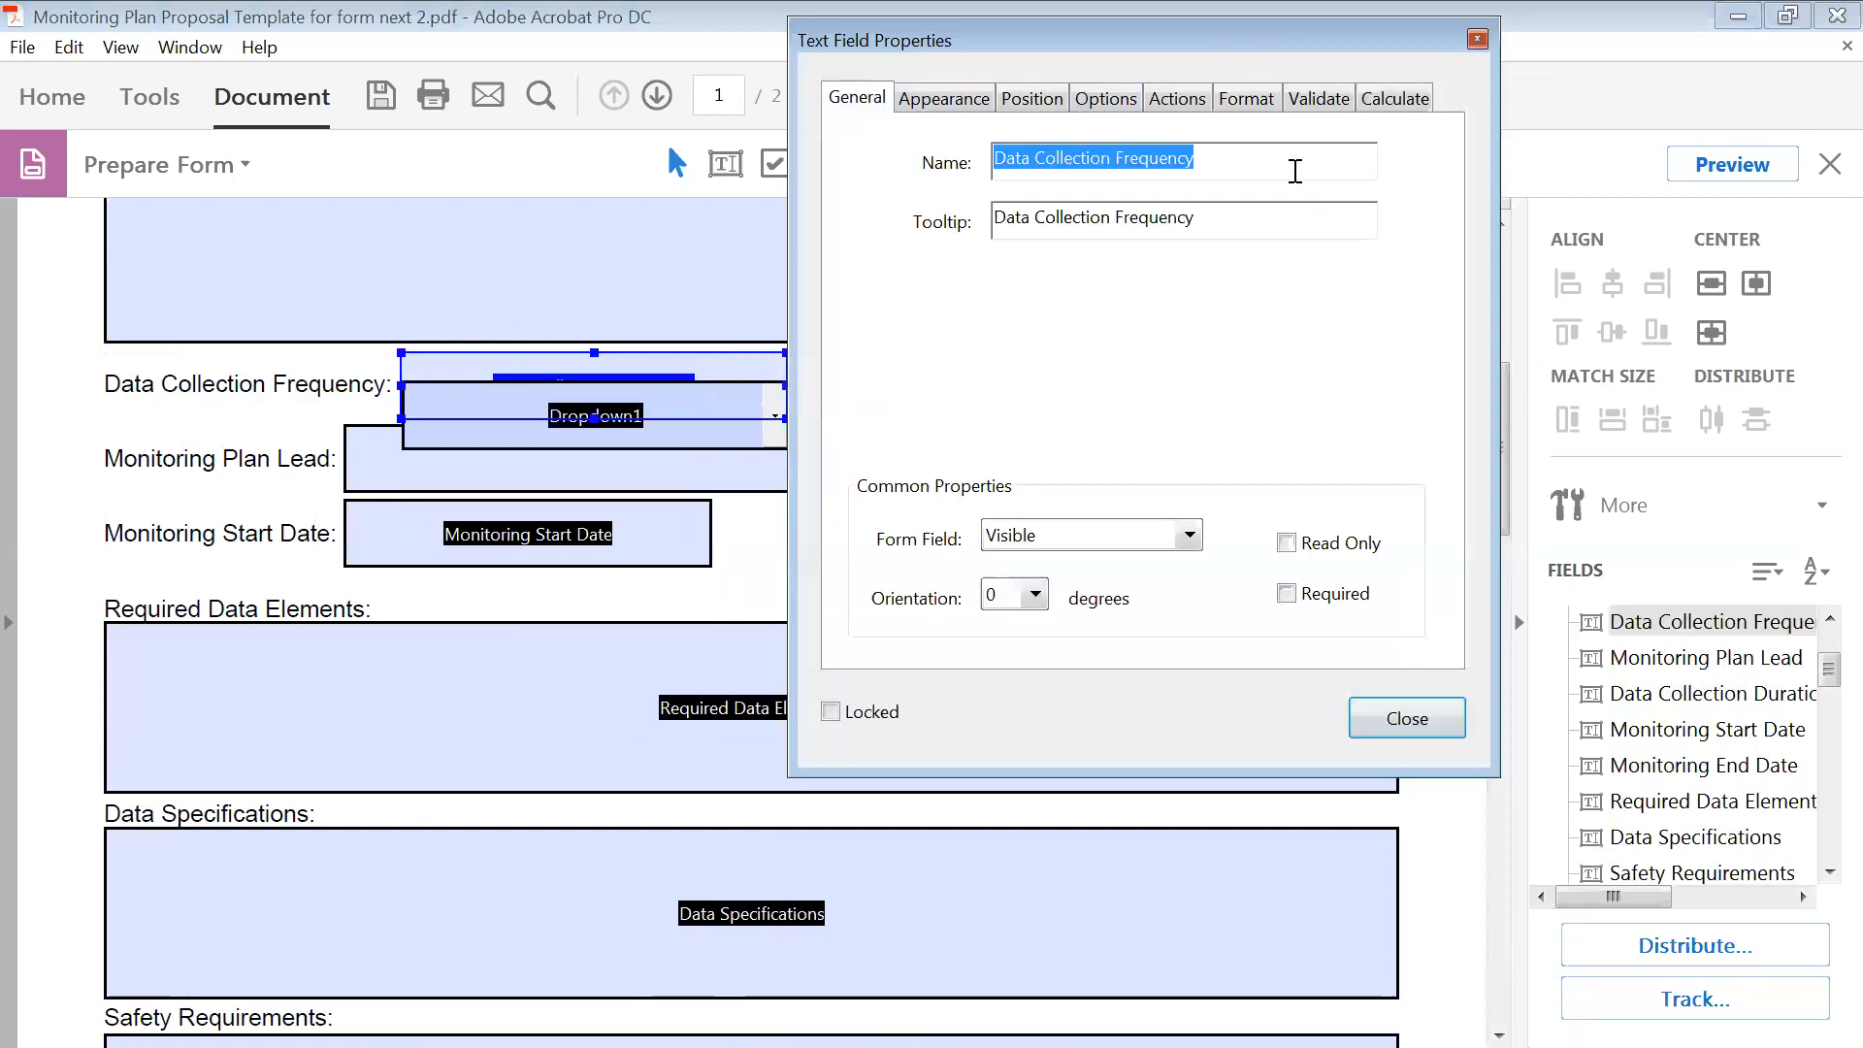
click(1413, 720)
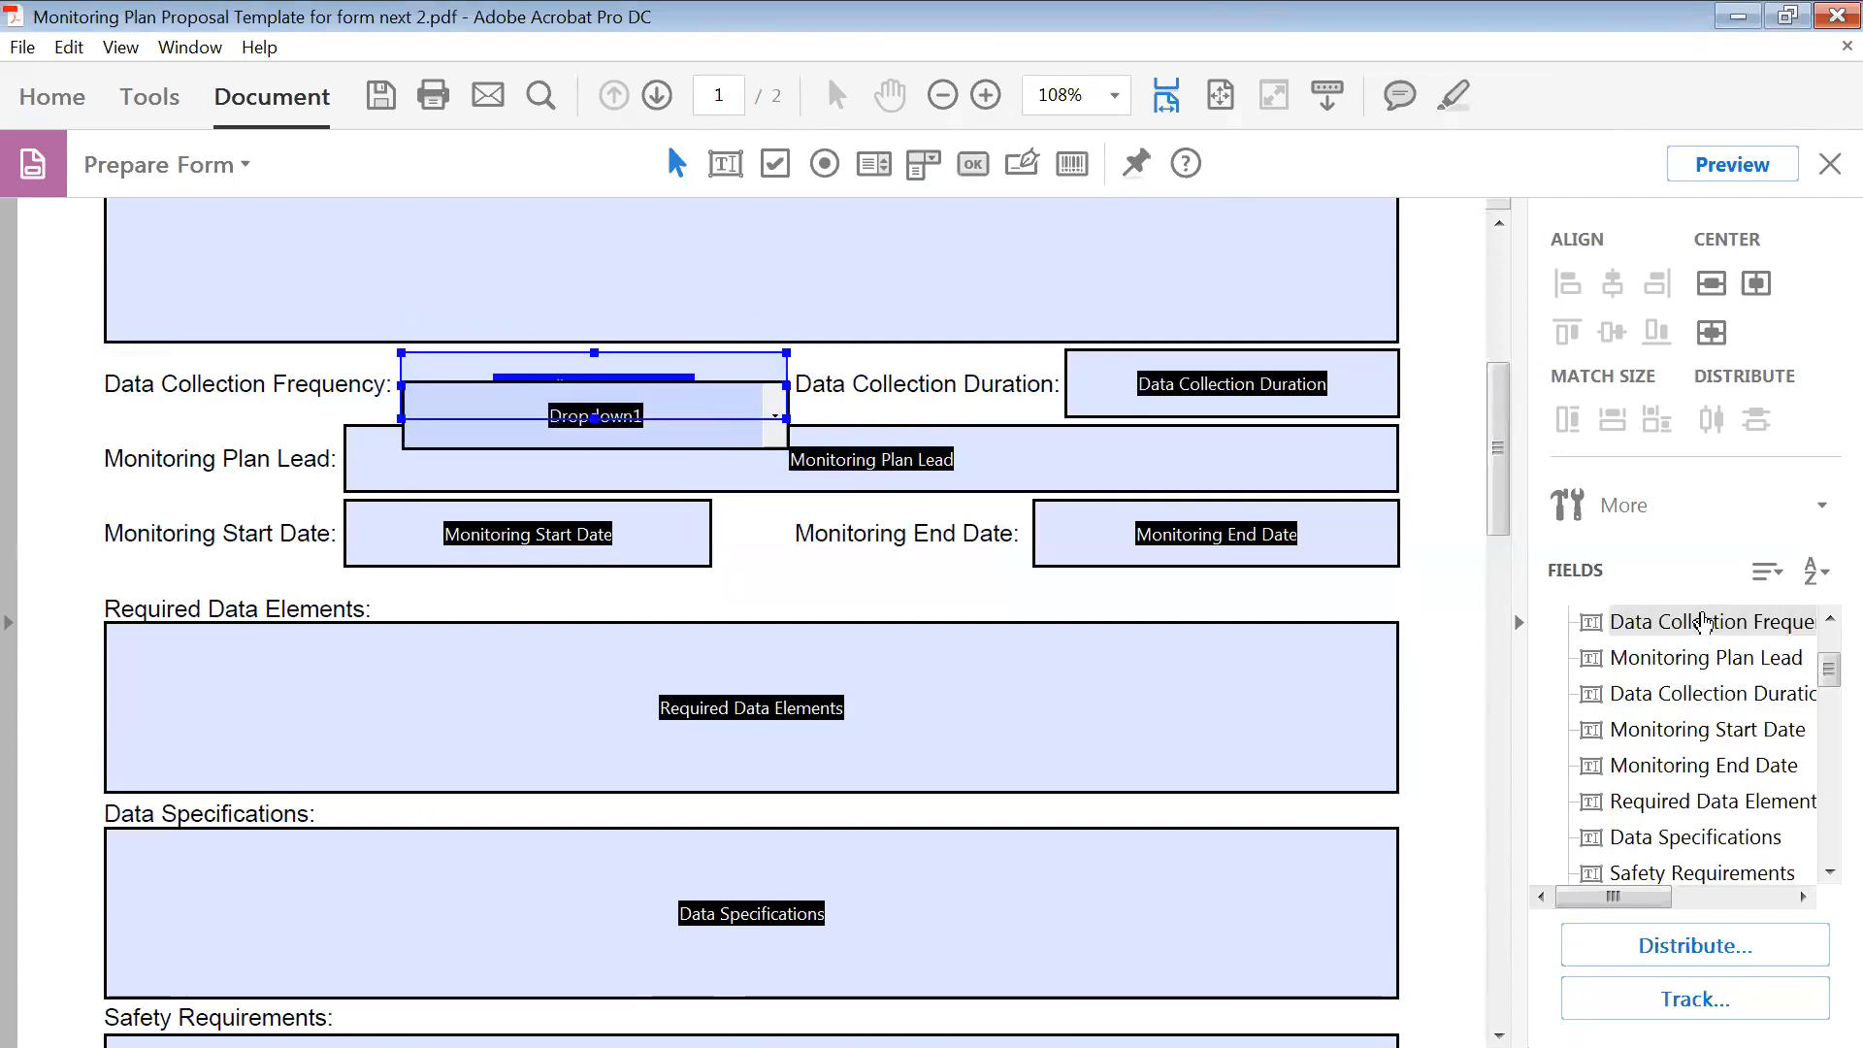
click(1704, 622)
key(ctrl+c)
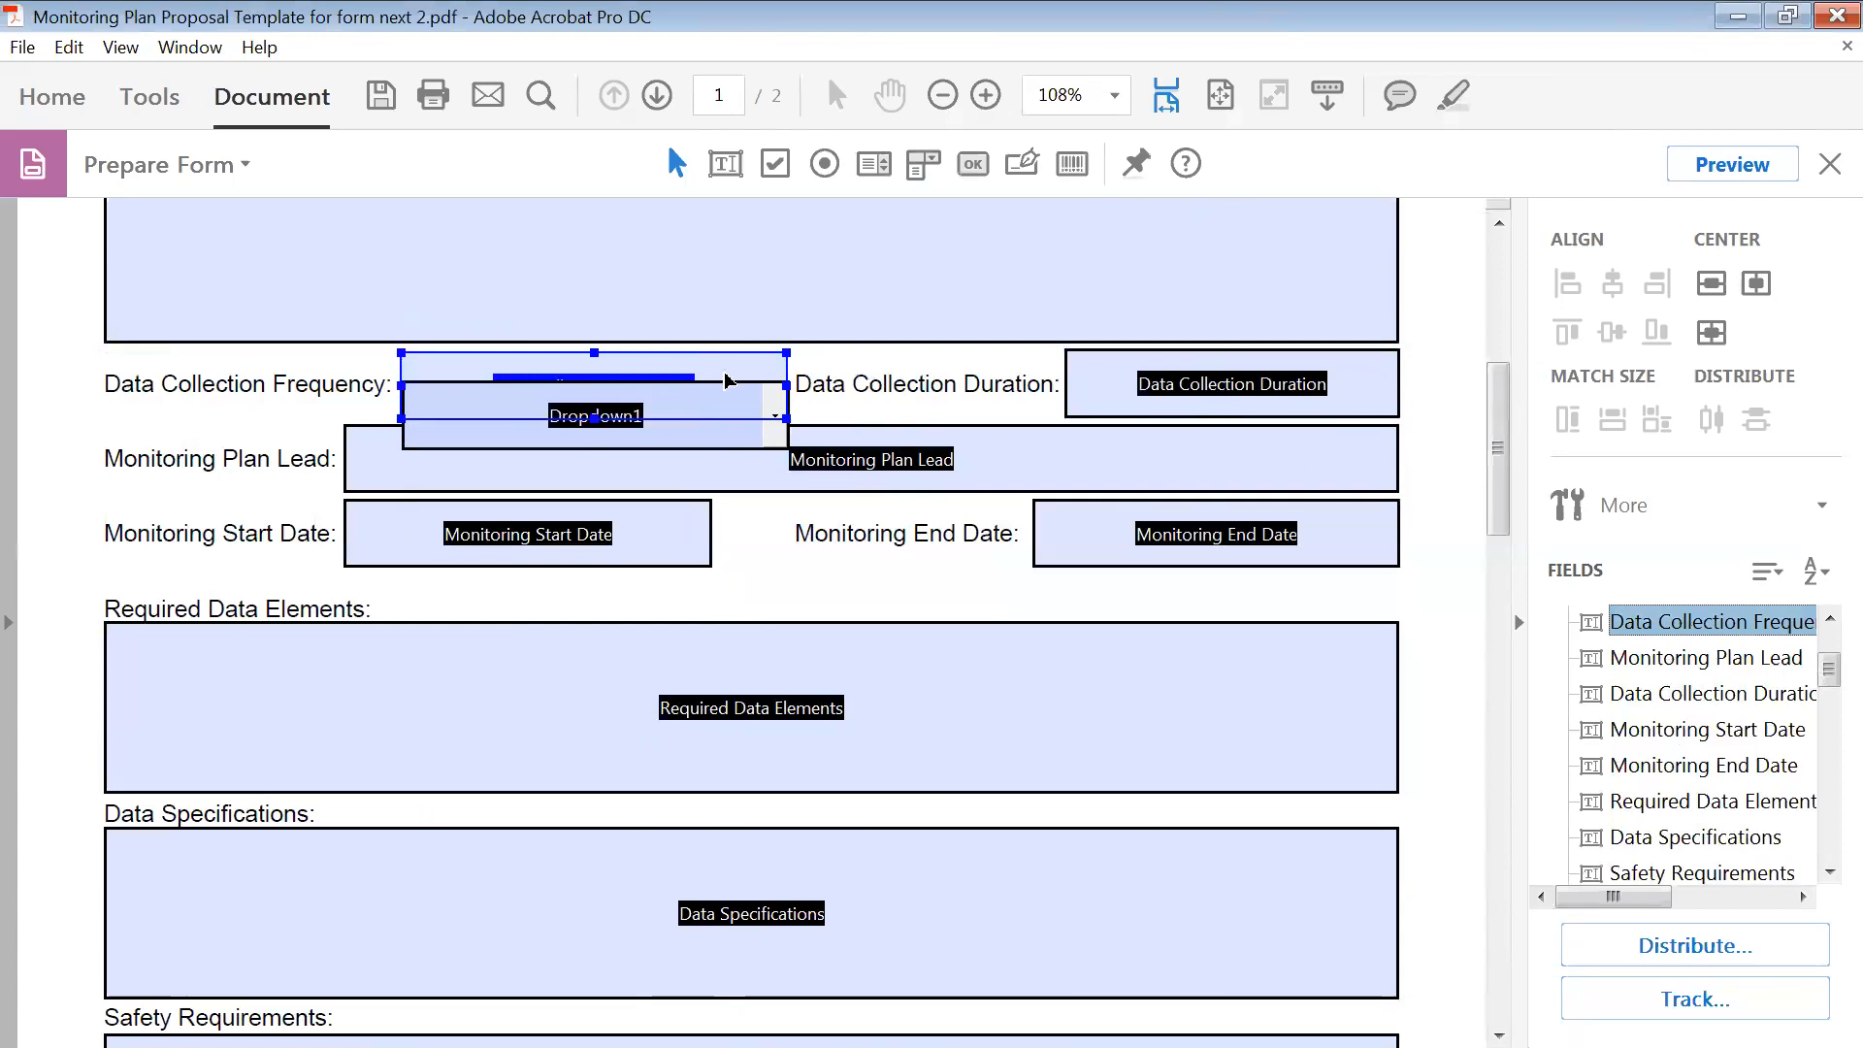
key(Delete)
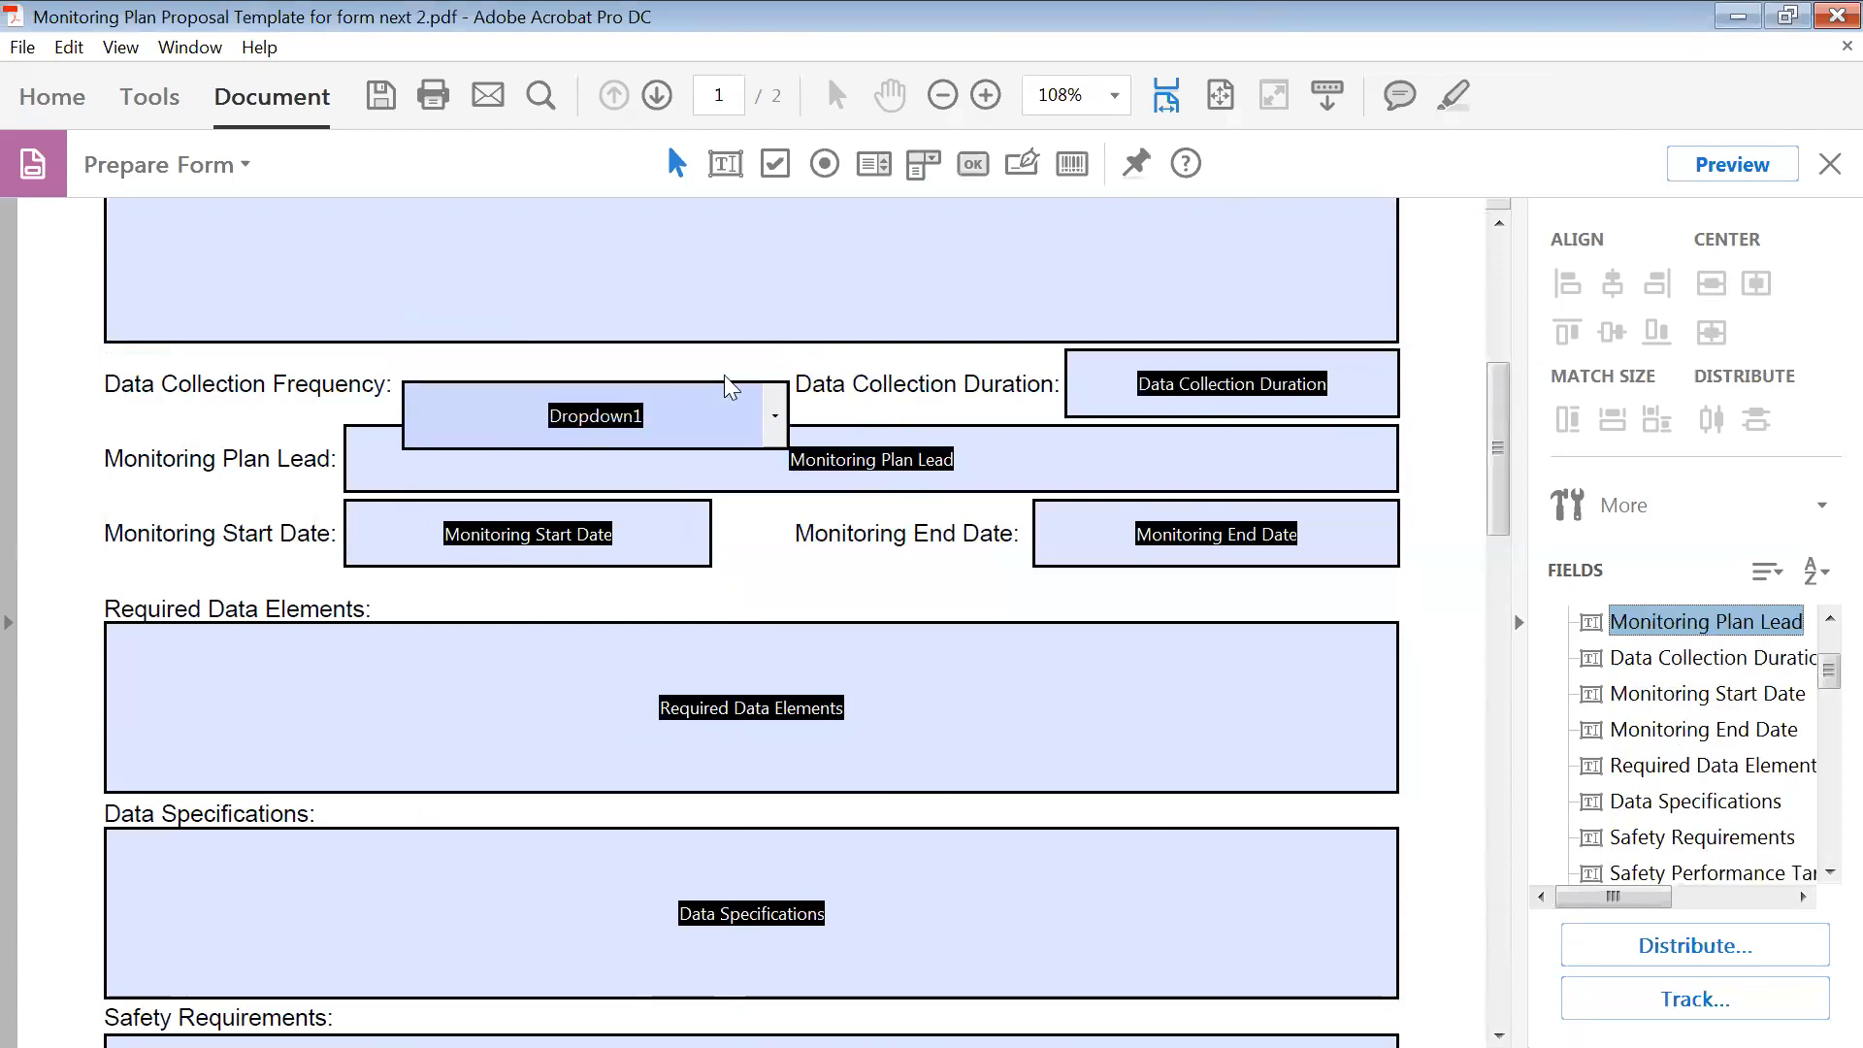
- Move the dropdown field up into the Data Collection Frequency row, level with the Data Collection Duration field
click(678, 388)
drag(682, 391, 676, 365)
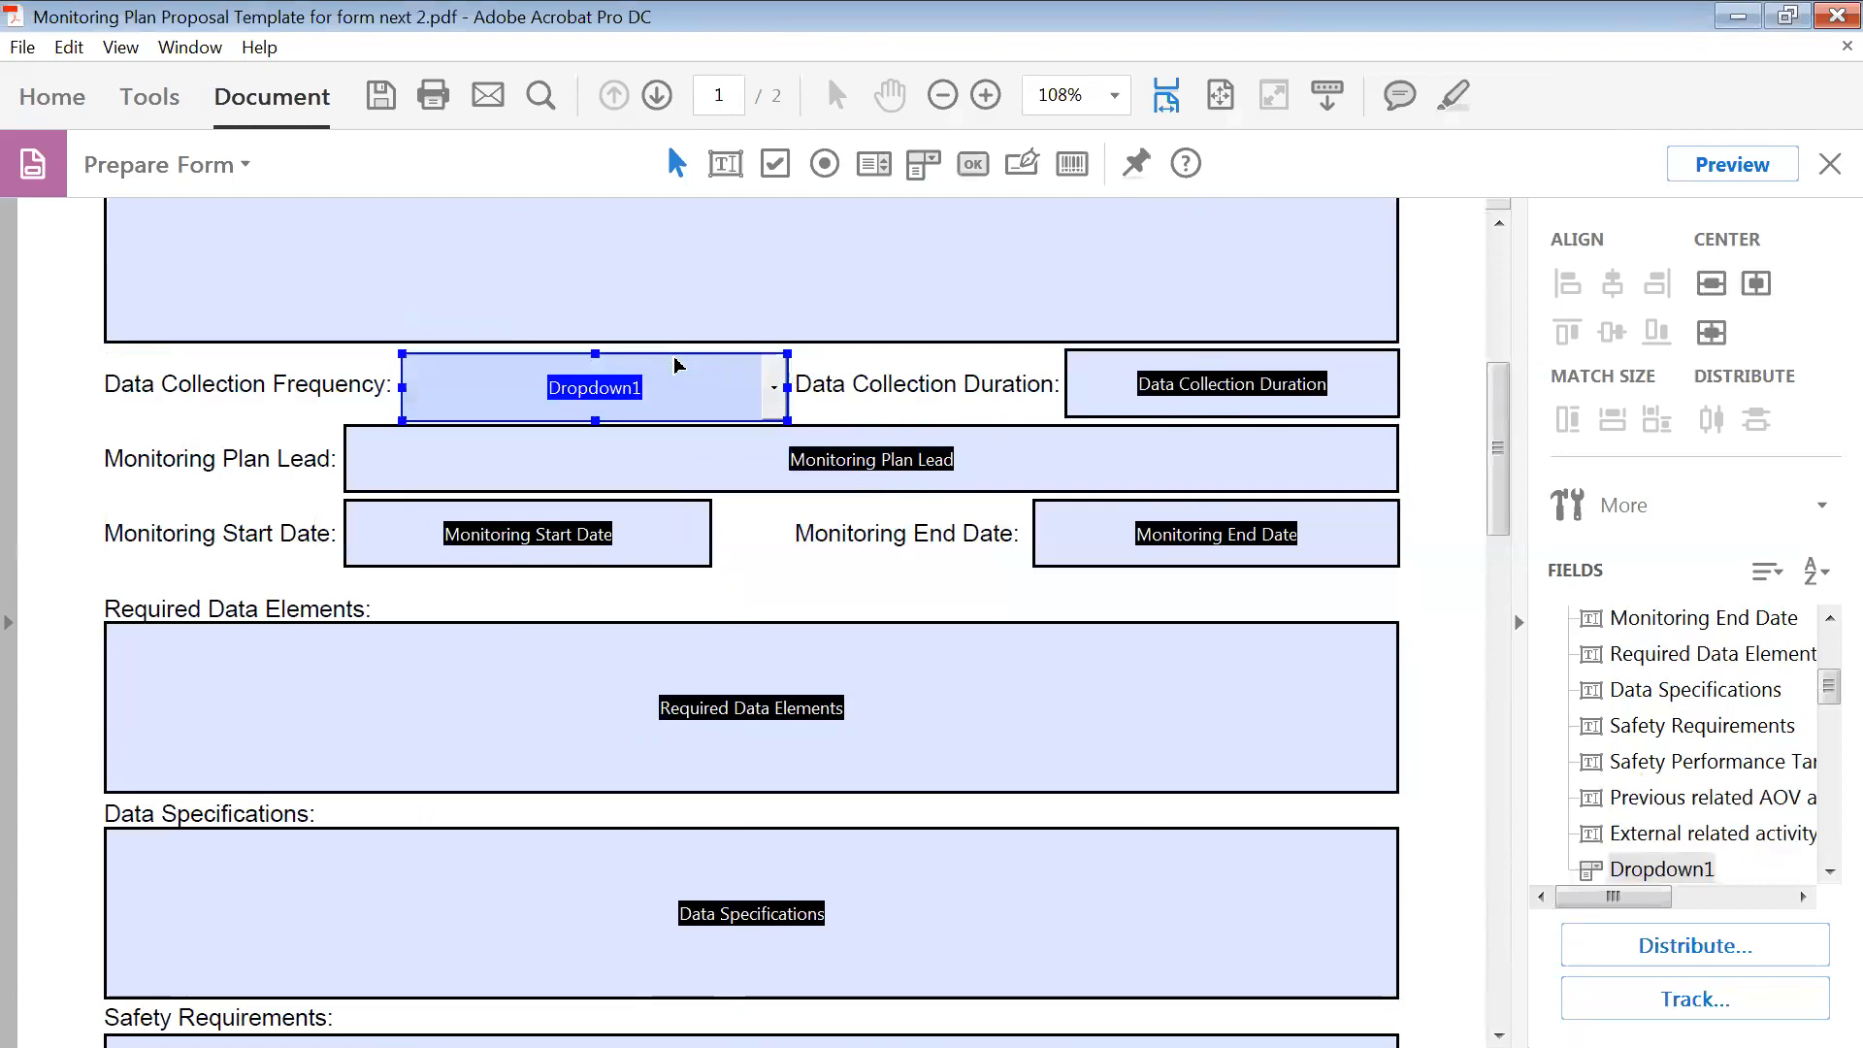
key(Up)
key(Up)
key(Up)
key(Up)
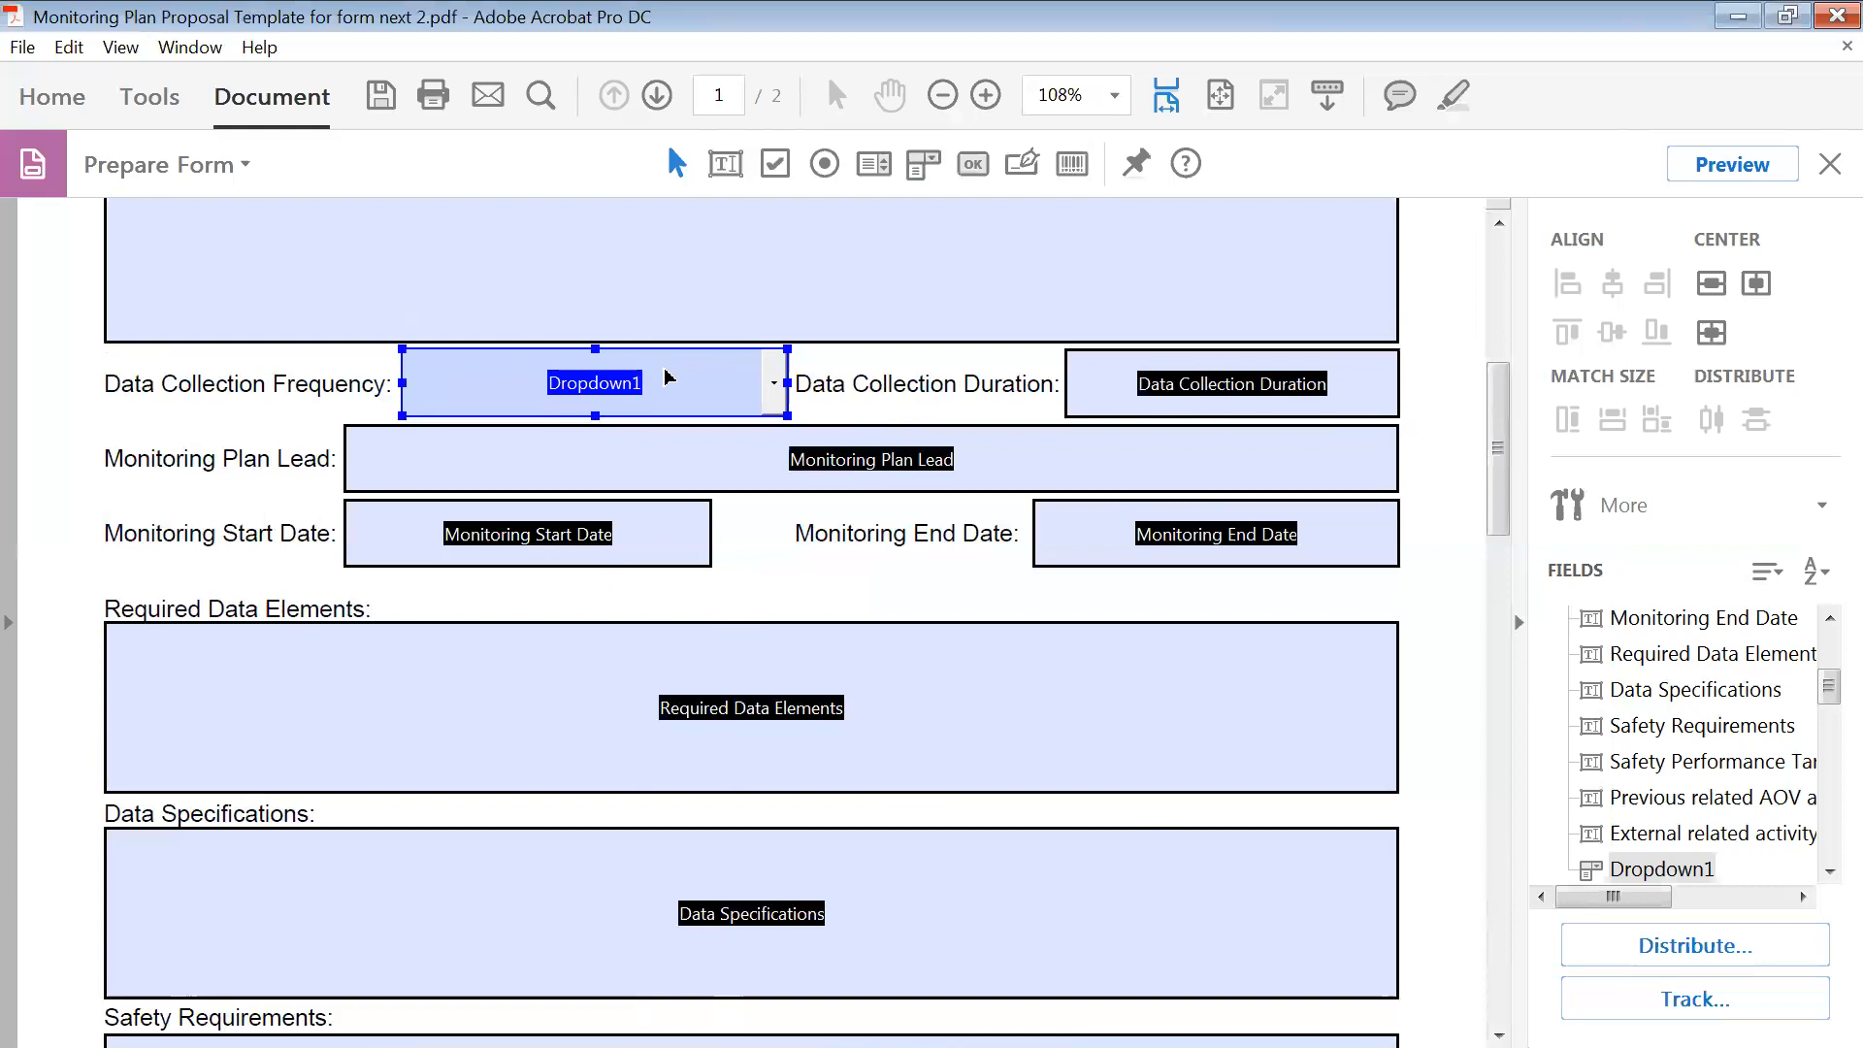
- Set both the dropdown field's name and its tooltip to Data Collection Frequency
right_click(666, 376)
click(798, 388)
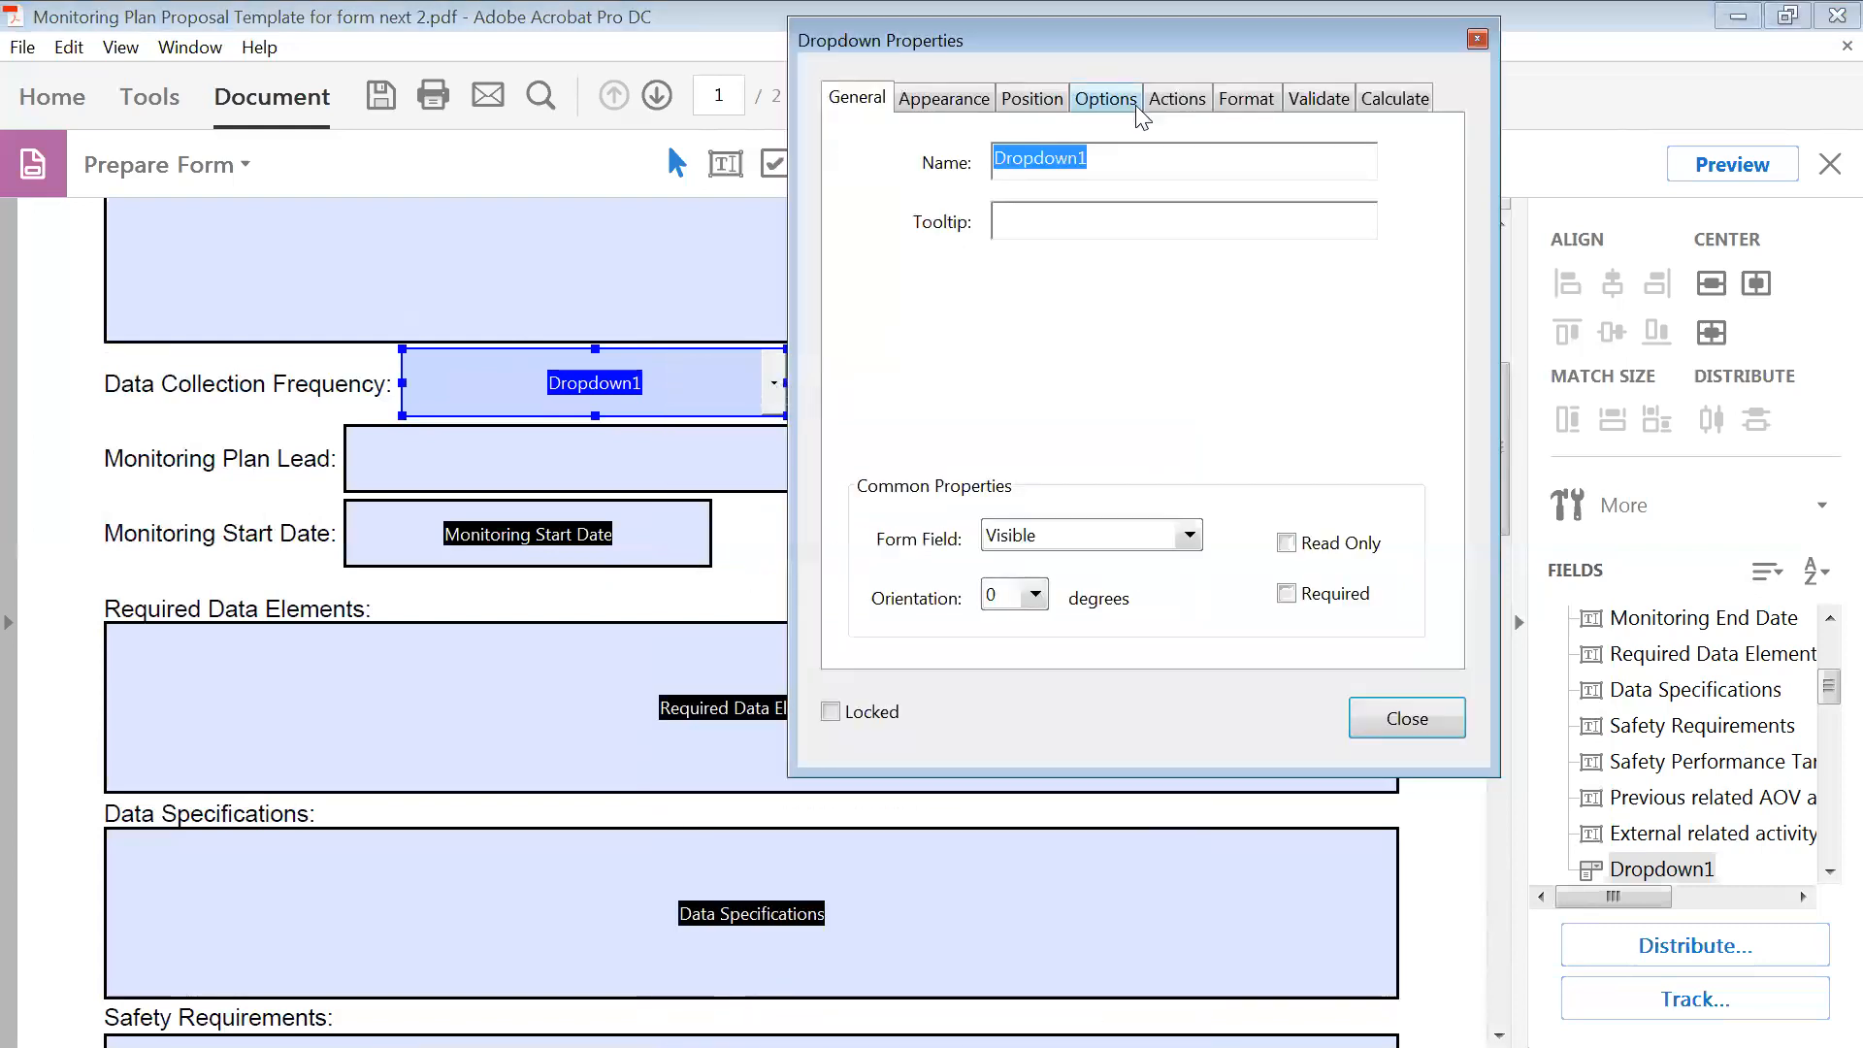
key(ctrl+v)
click(1139, 223)
key(ctrl+v)
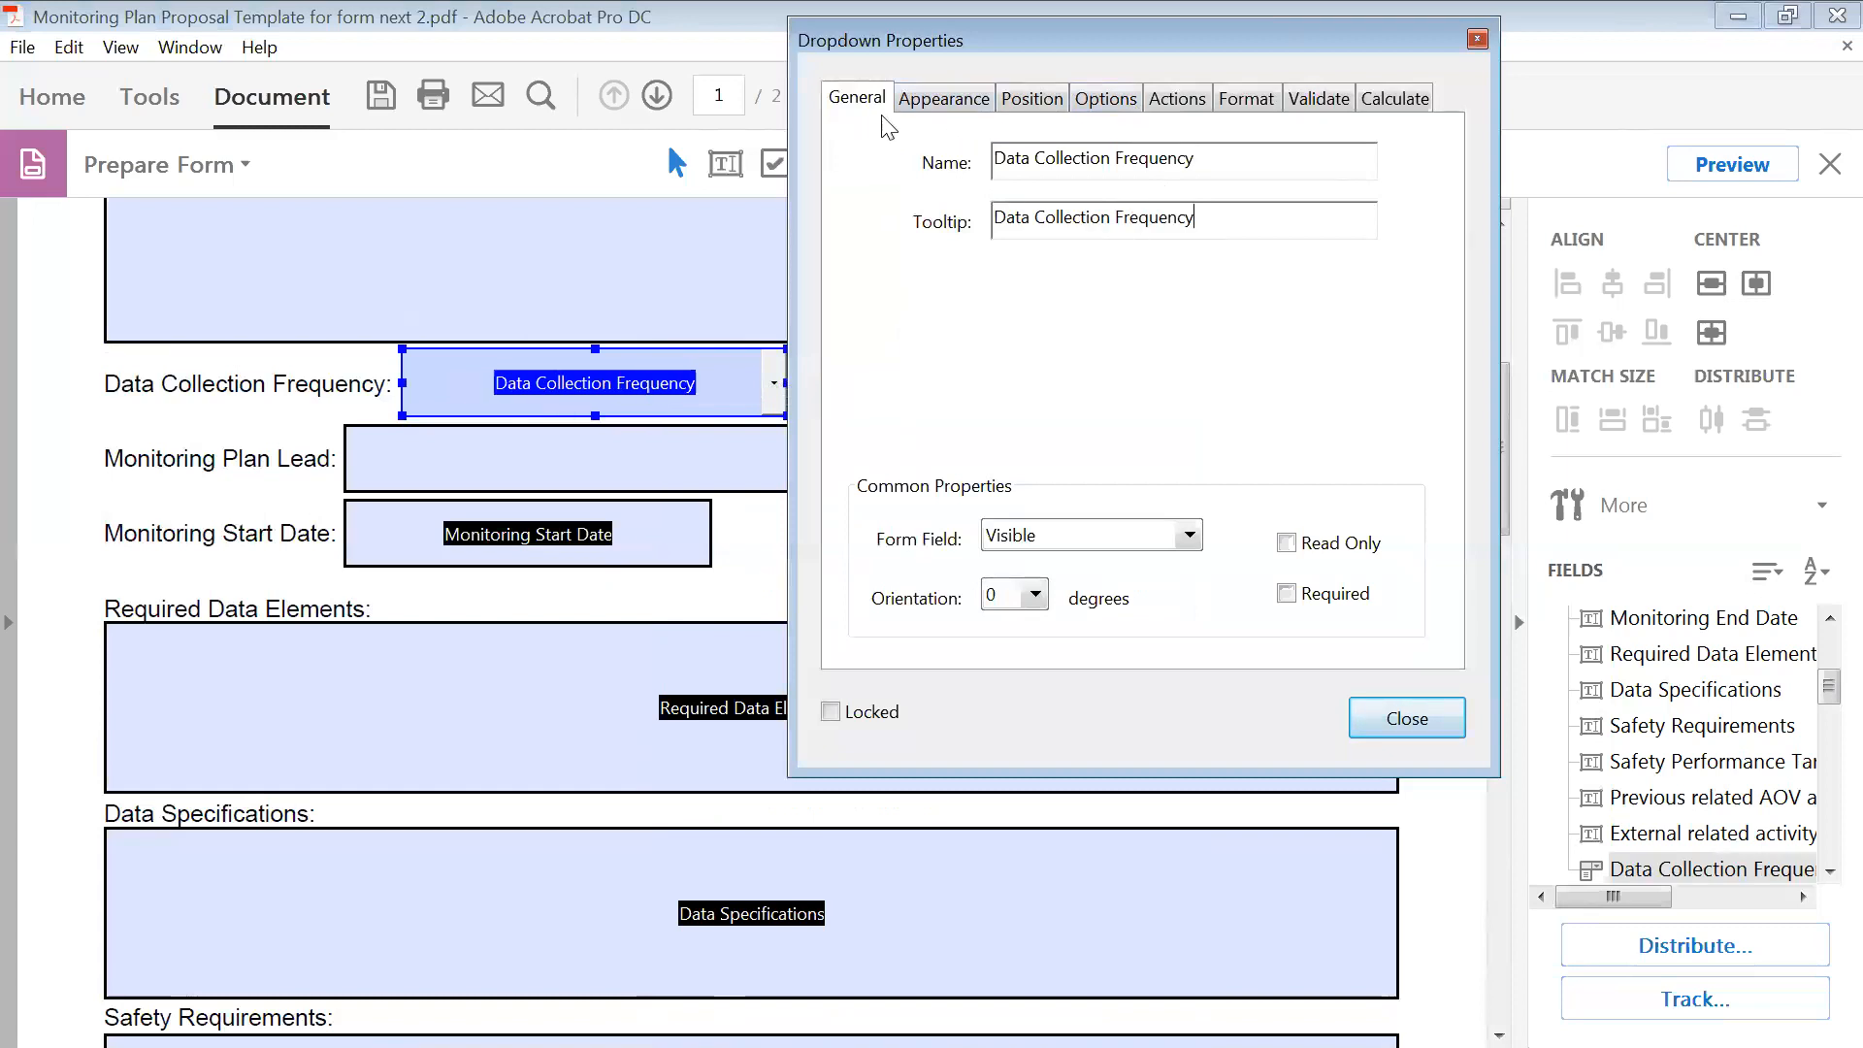
- Add the items daily, weekly and monthly to the option list of the Data Collection Frequency dropdown
click(1086, 99)
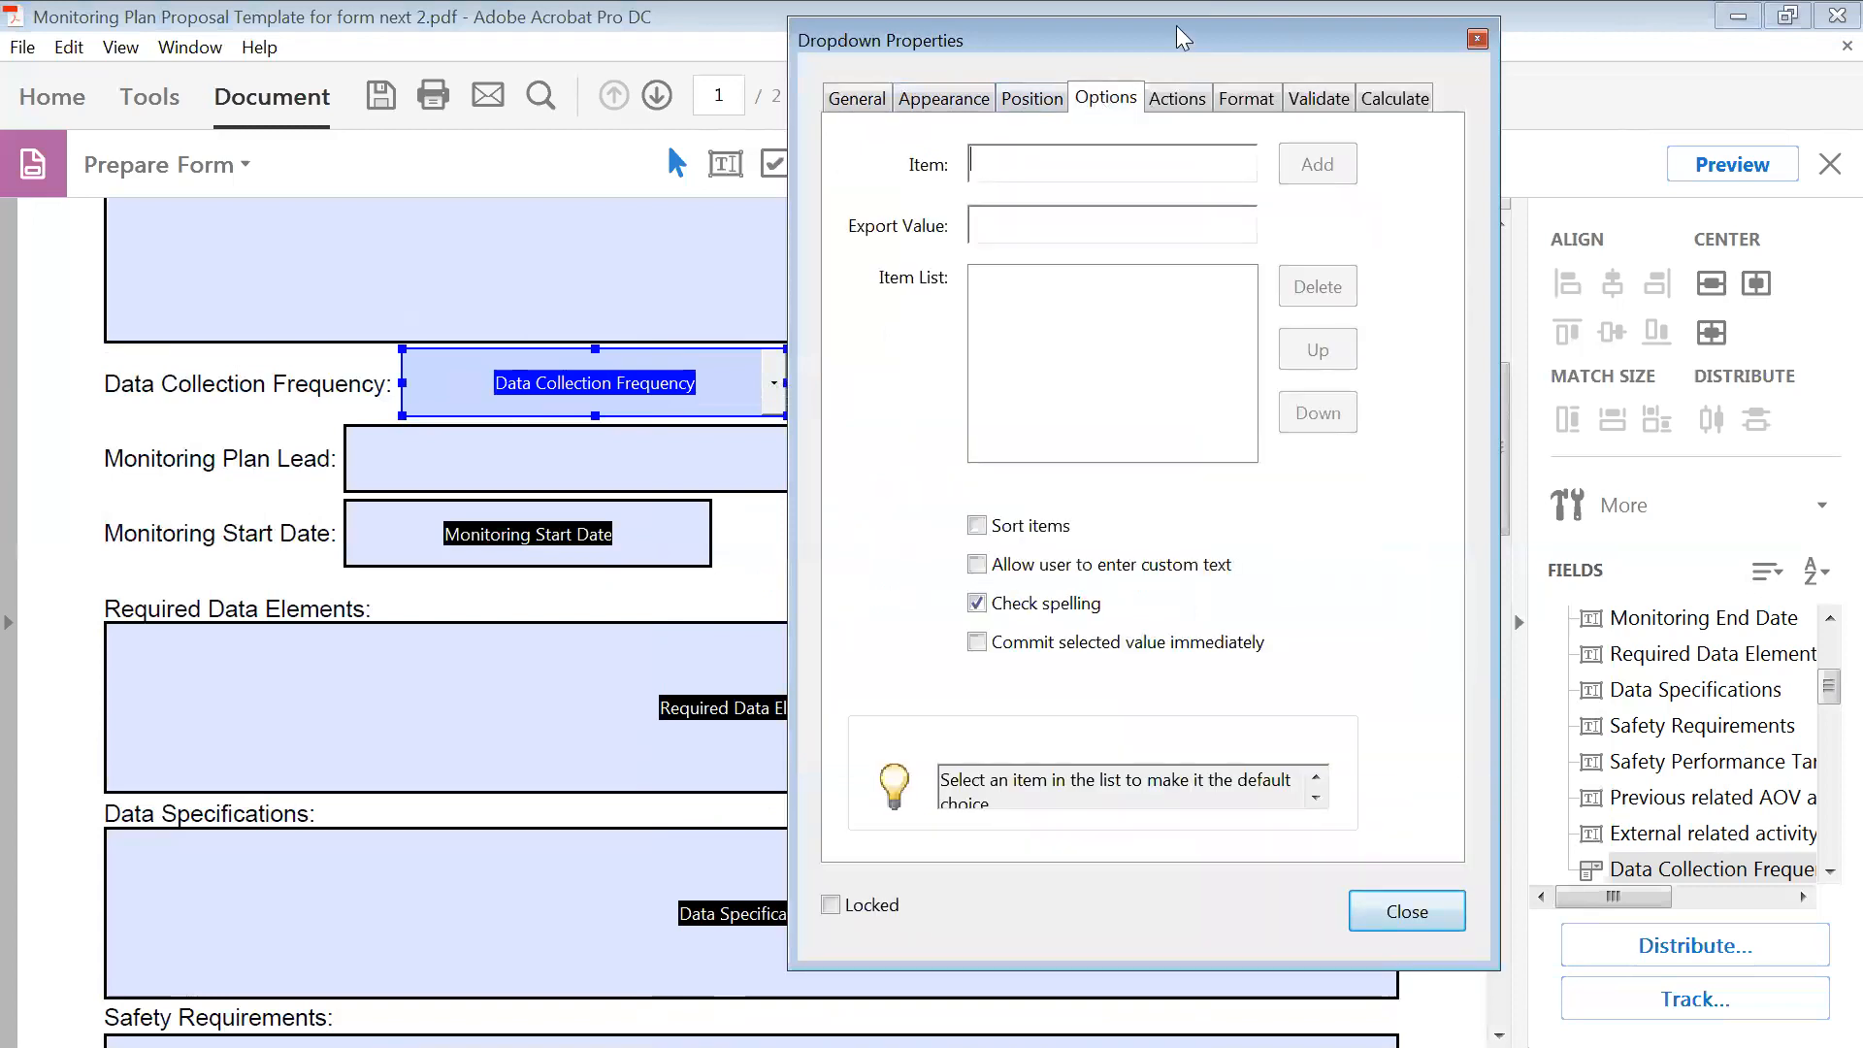
drag(1247, 63, 1319, 82)
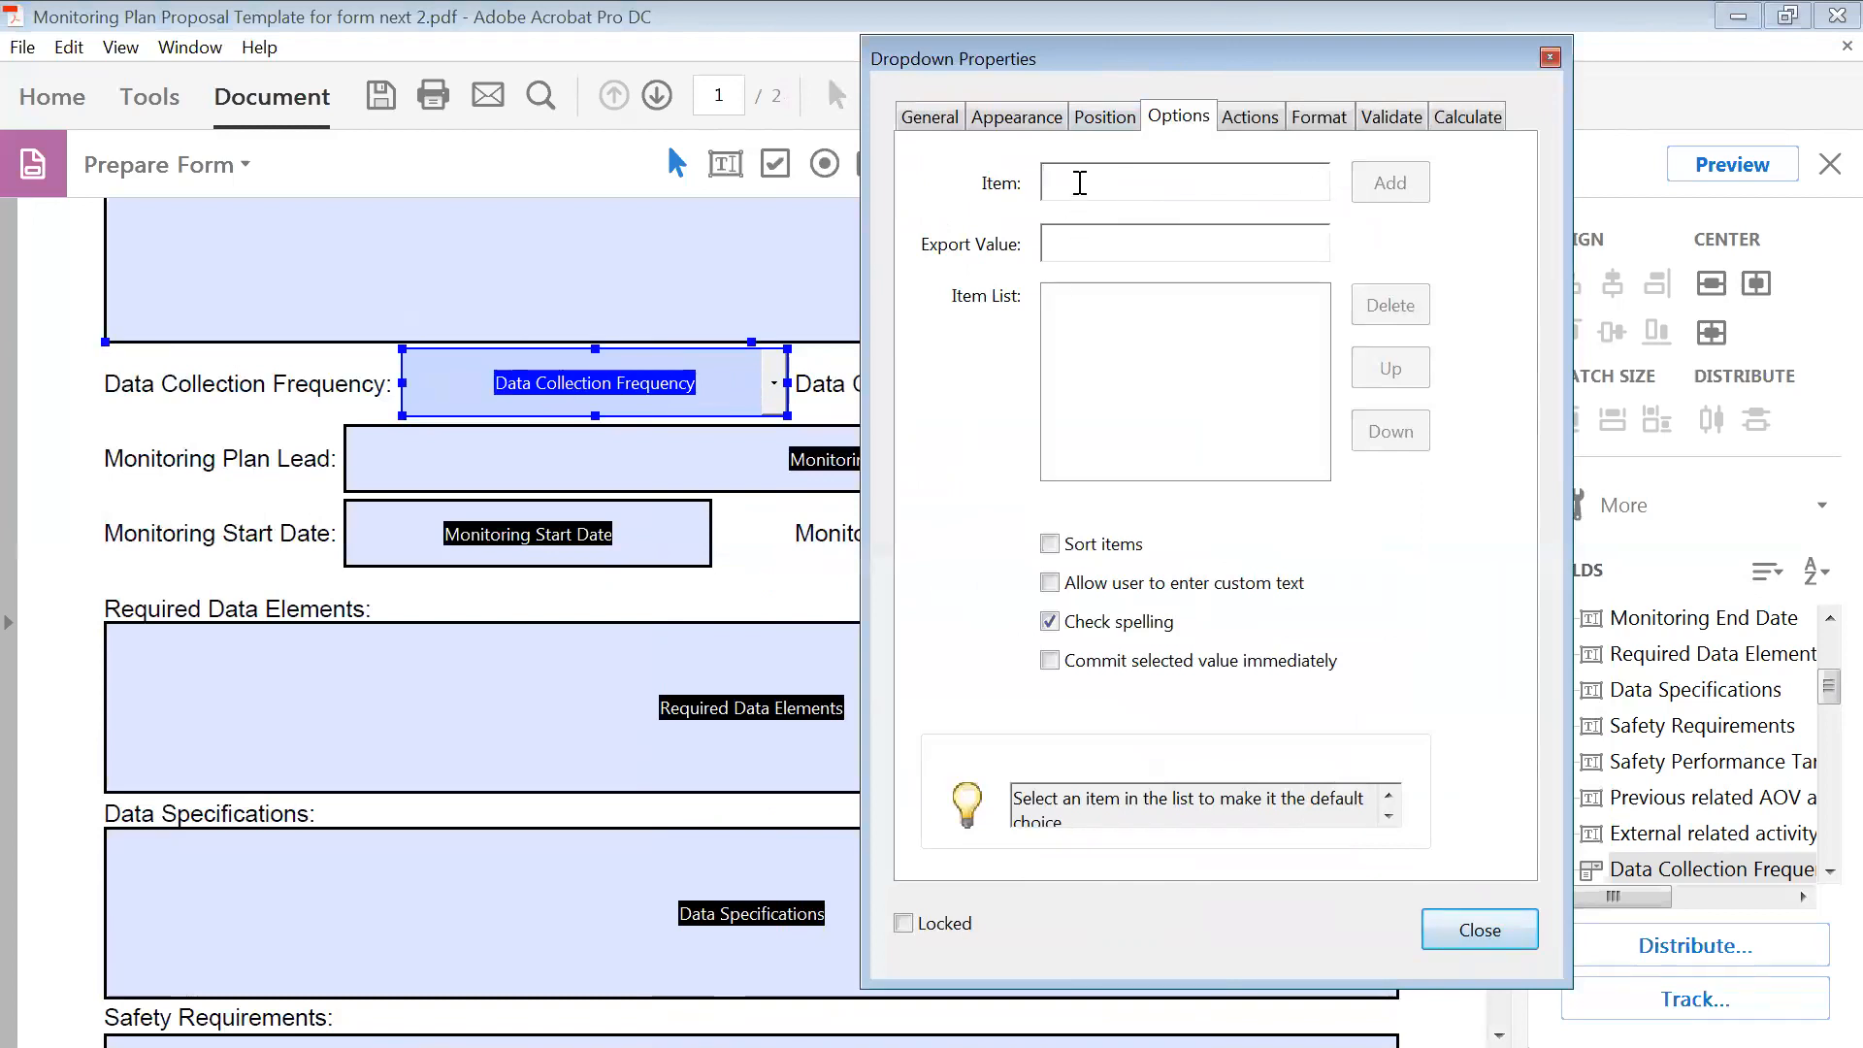
click(1101, 182)
text(daily)
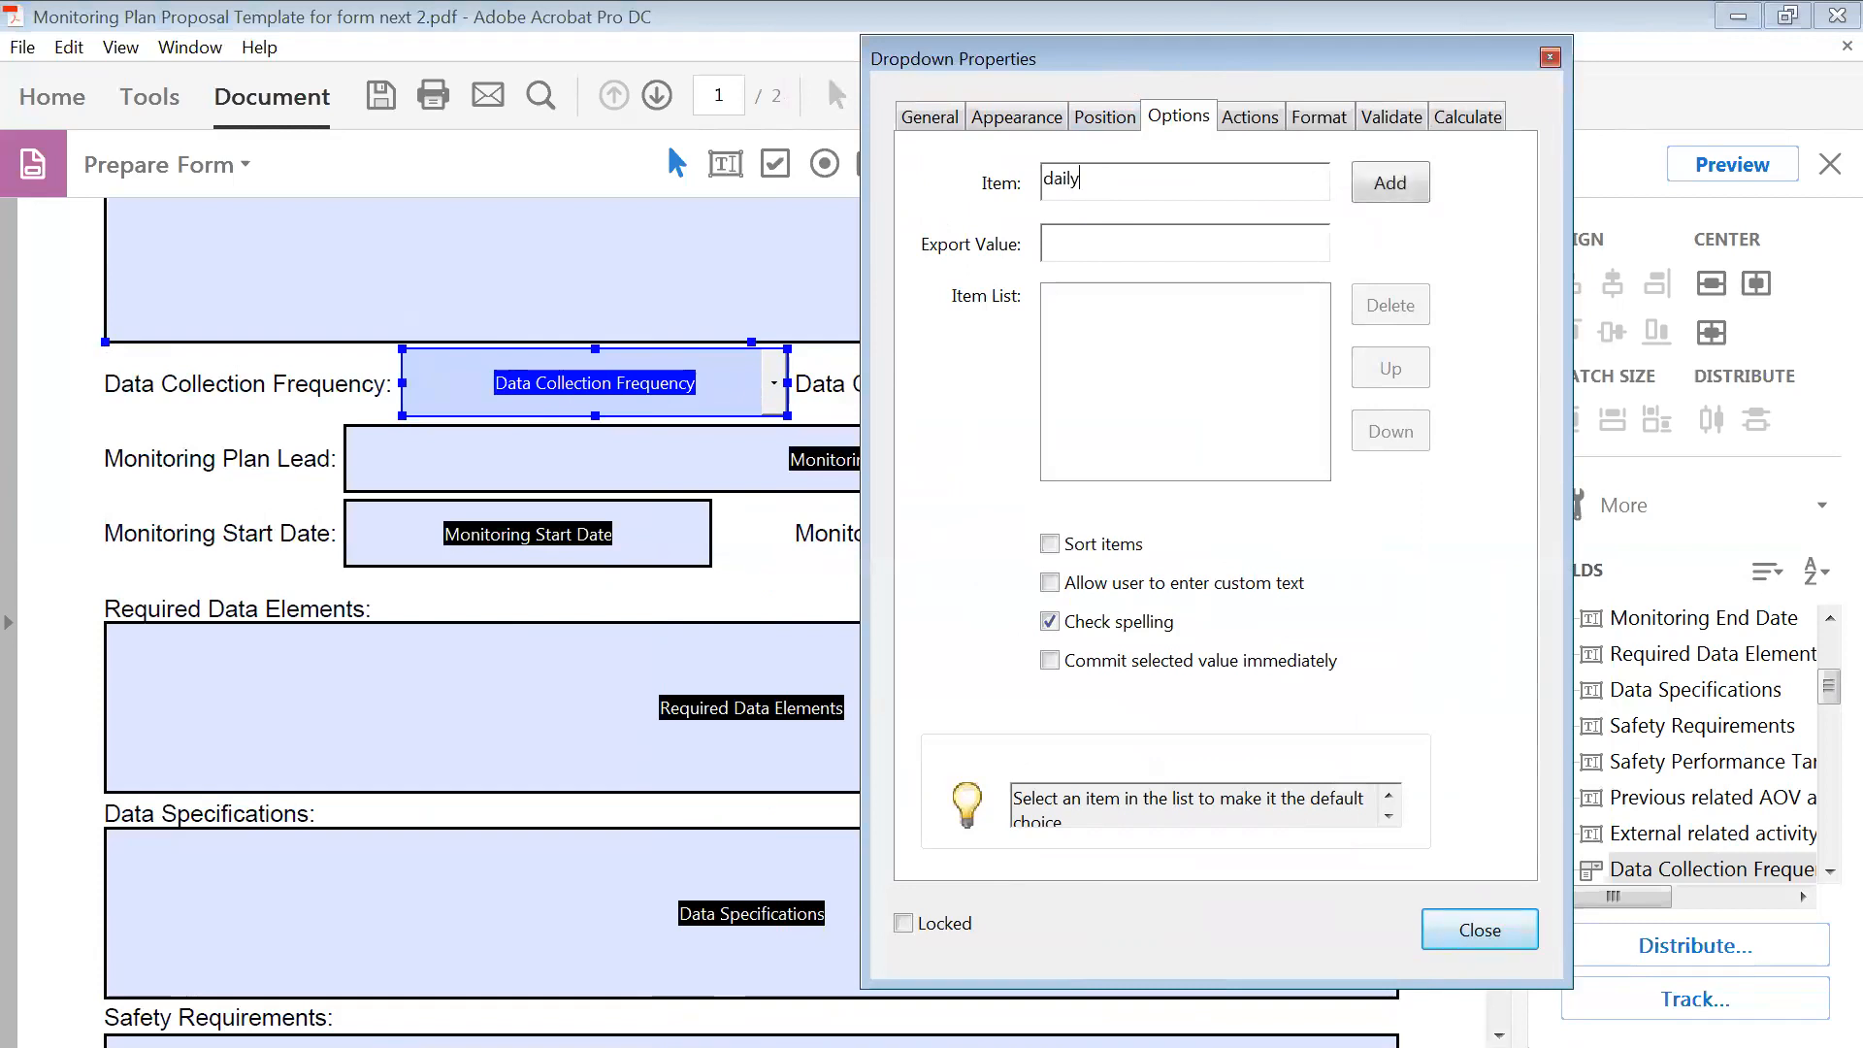
click(1397, 184)
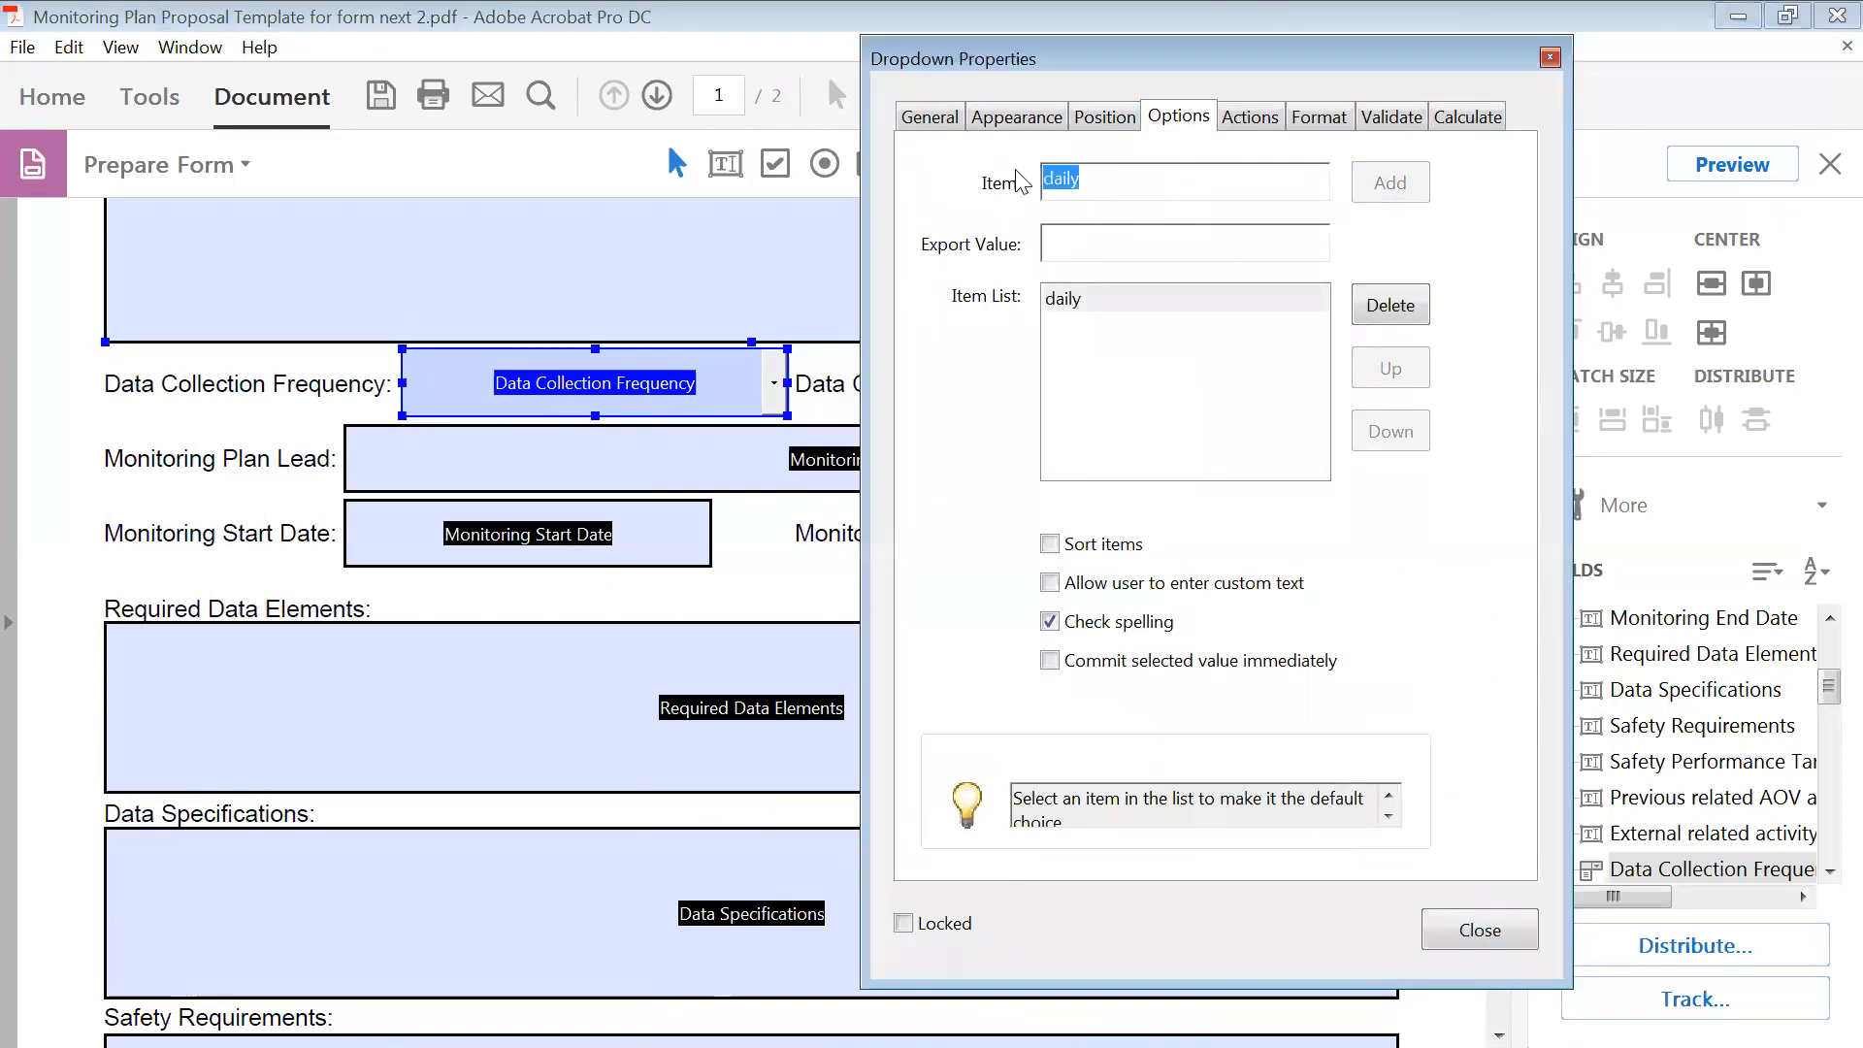
text(week)
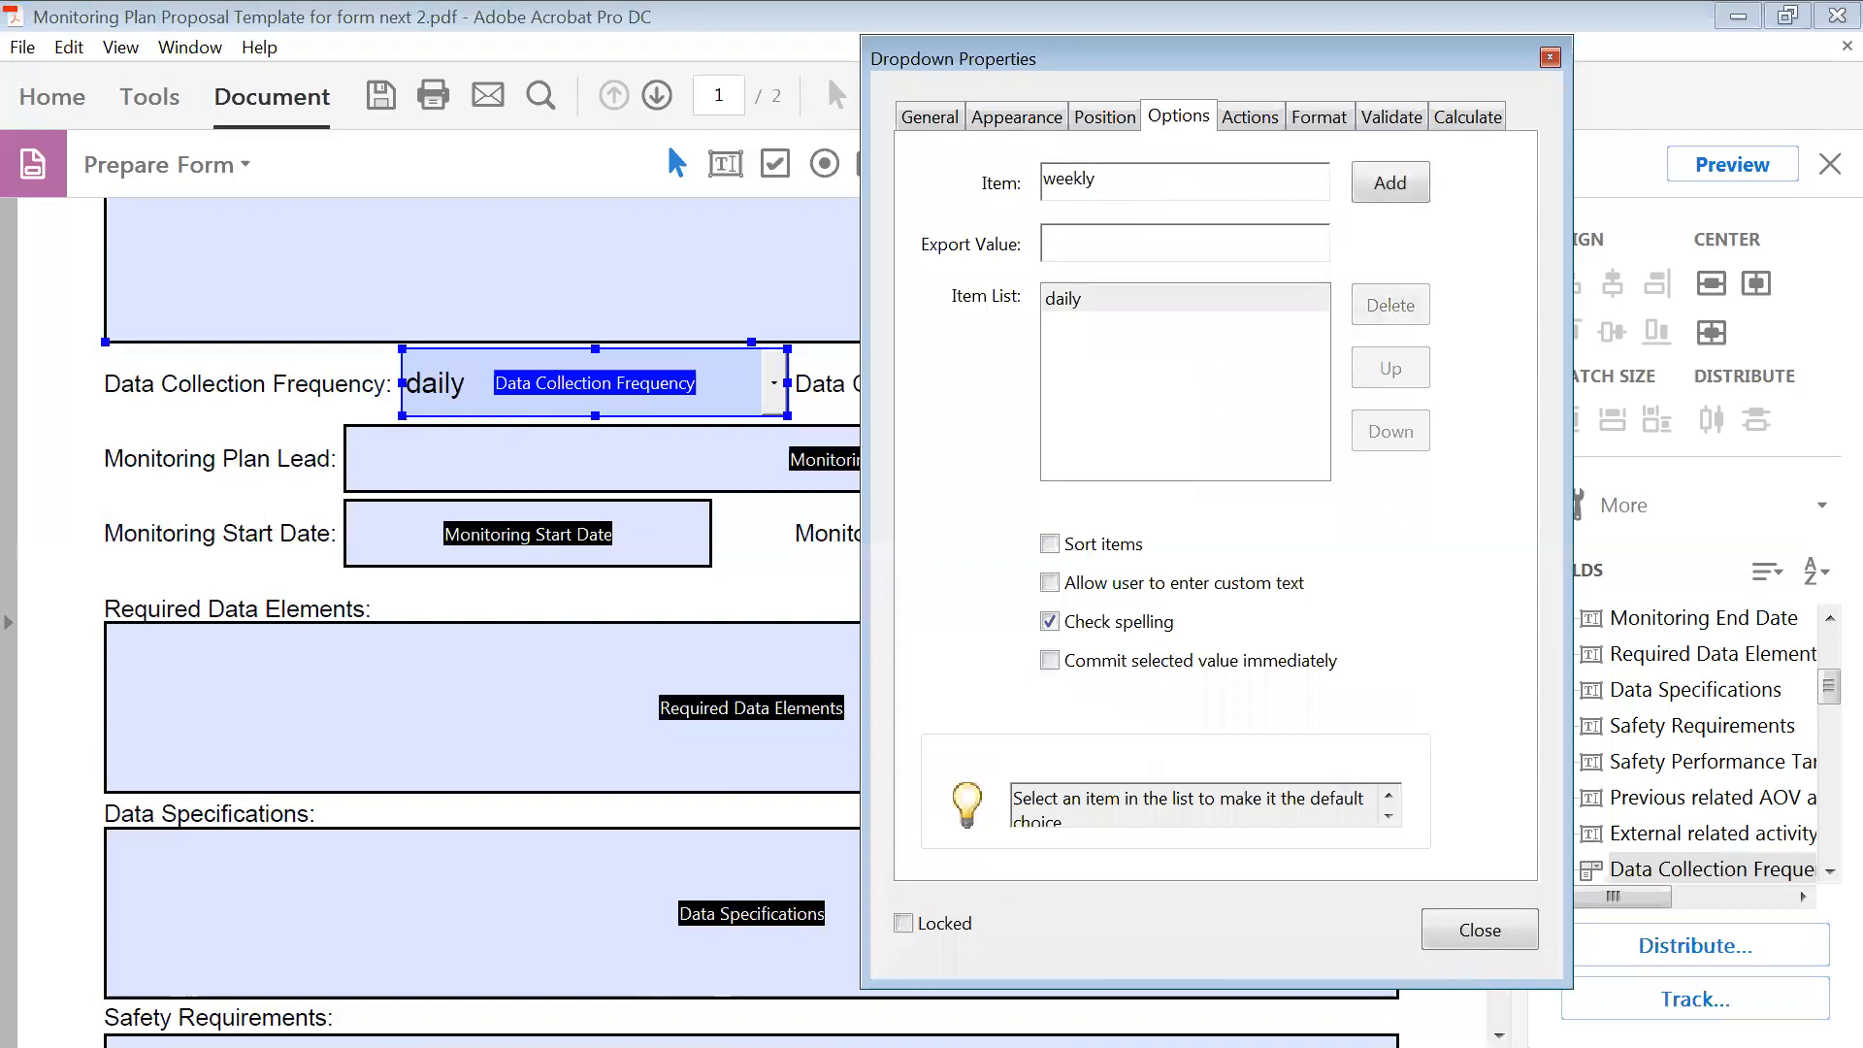
click(1390, 183)
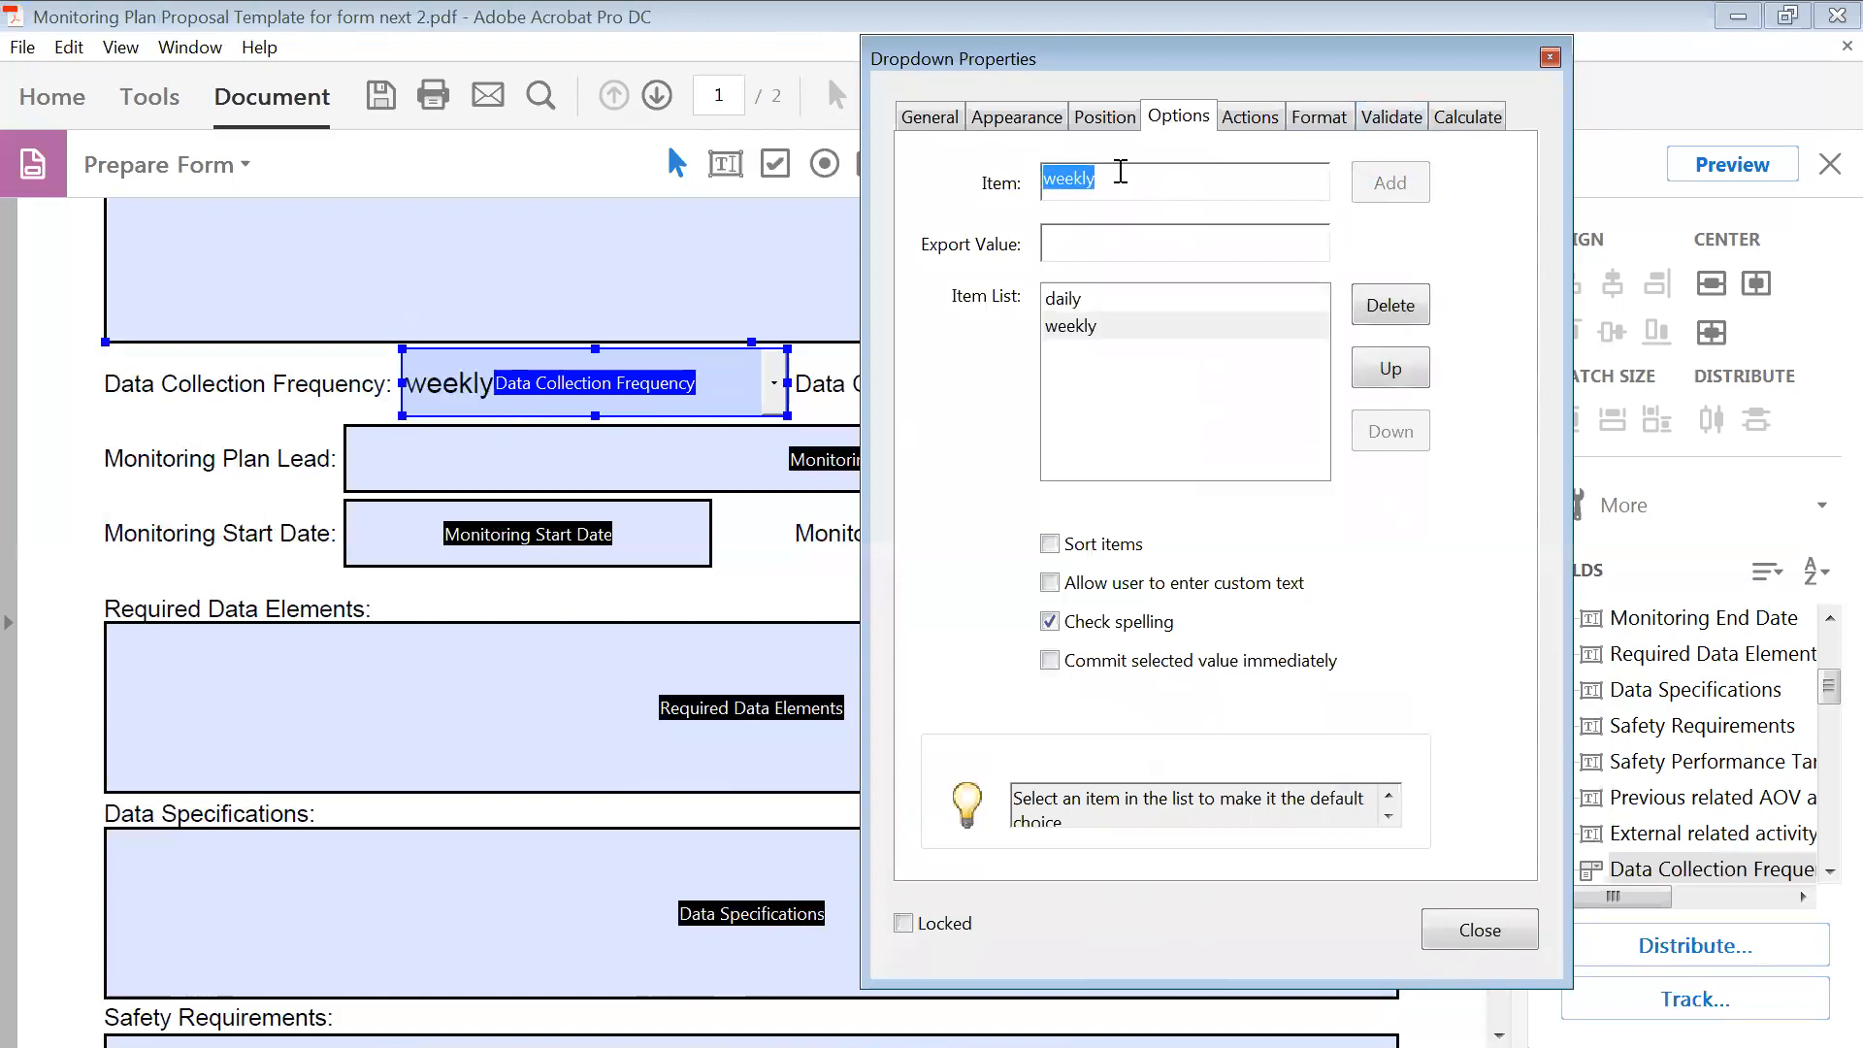
text(mon)
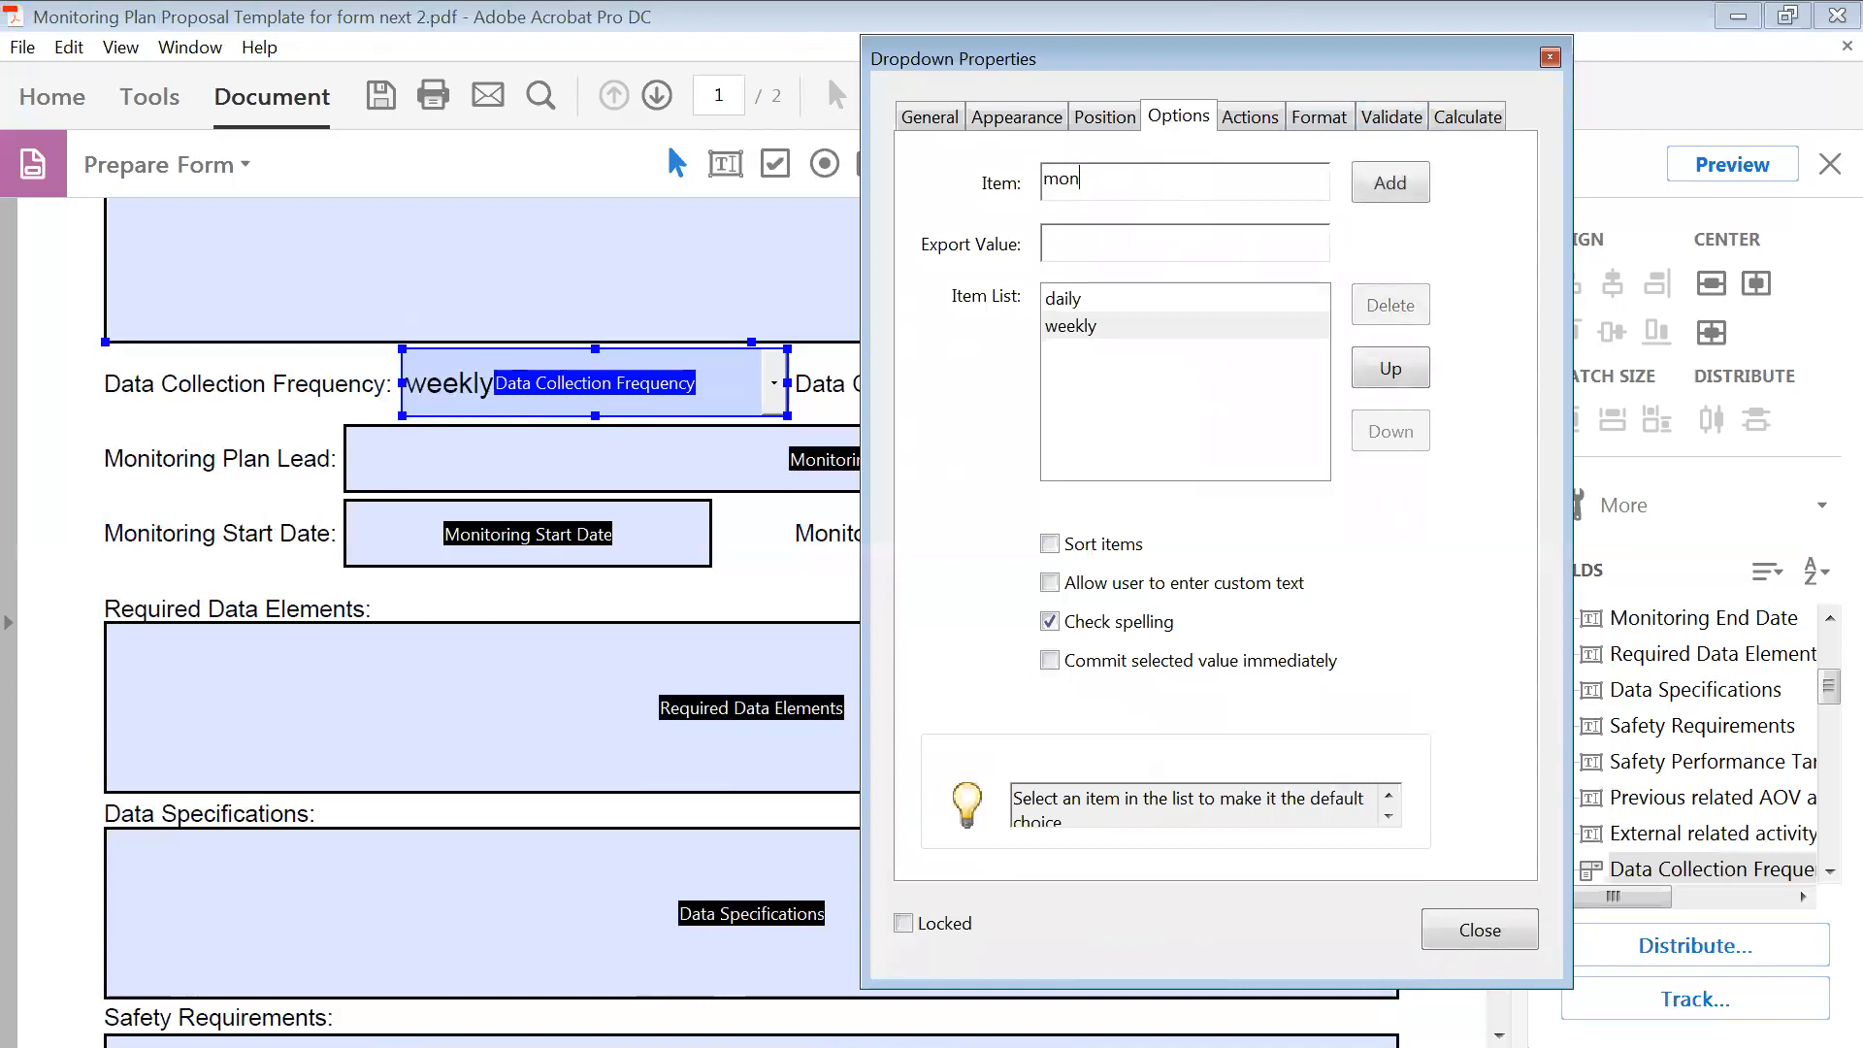
text(thly)
click(1414, 190)
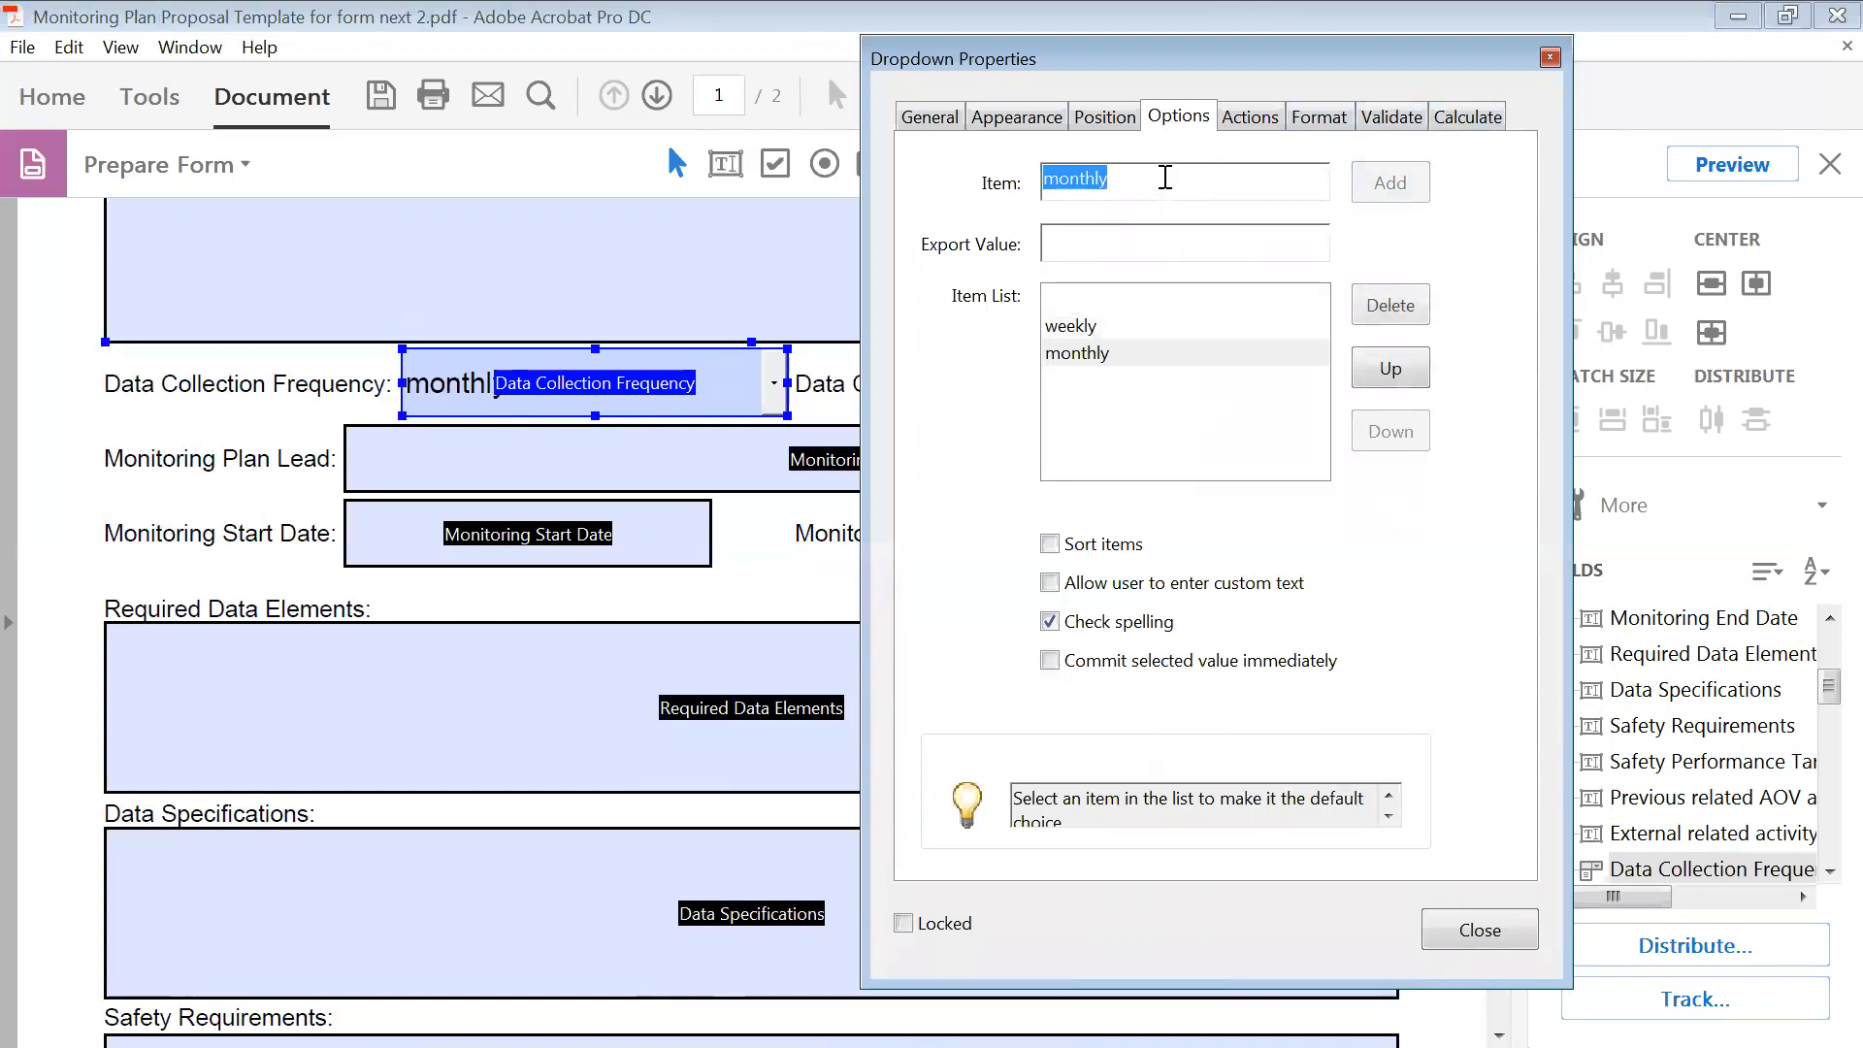
- Add the items quarterly, yearly and choose one to the dropdown's option list
text(q)
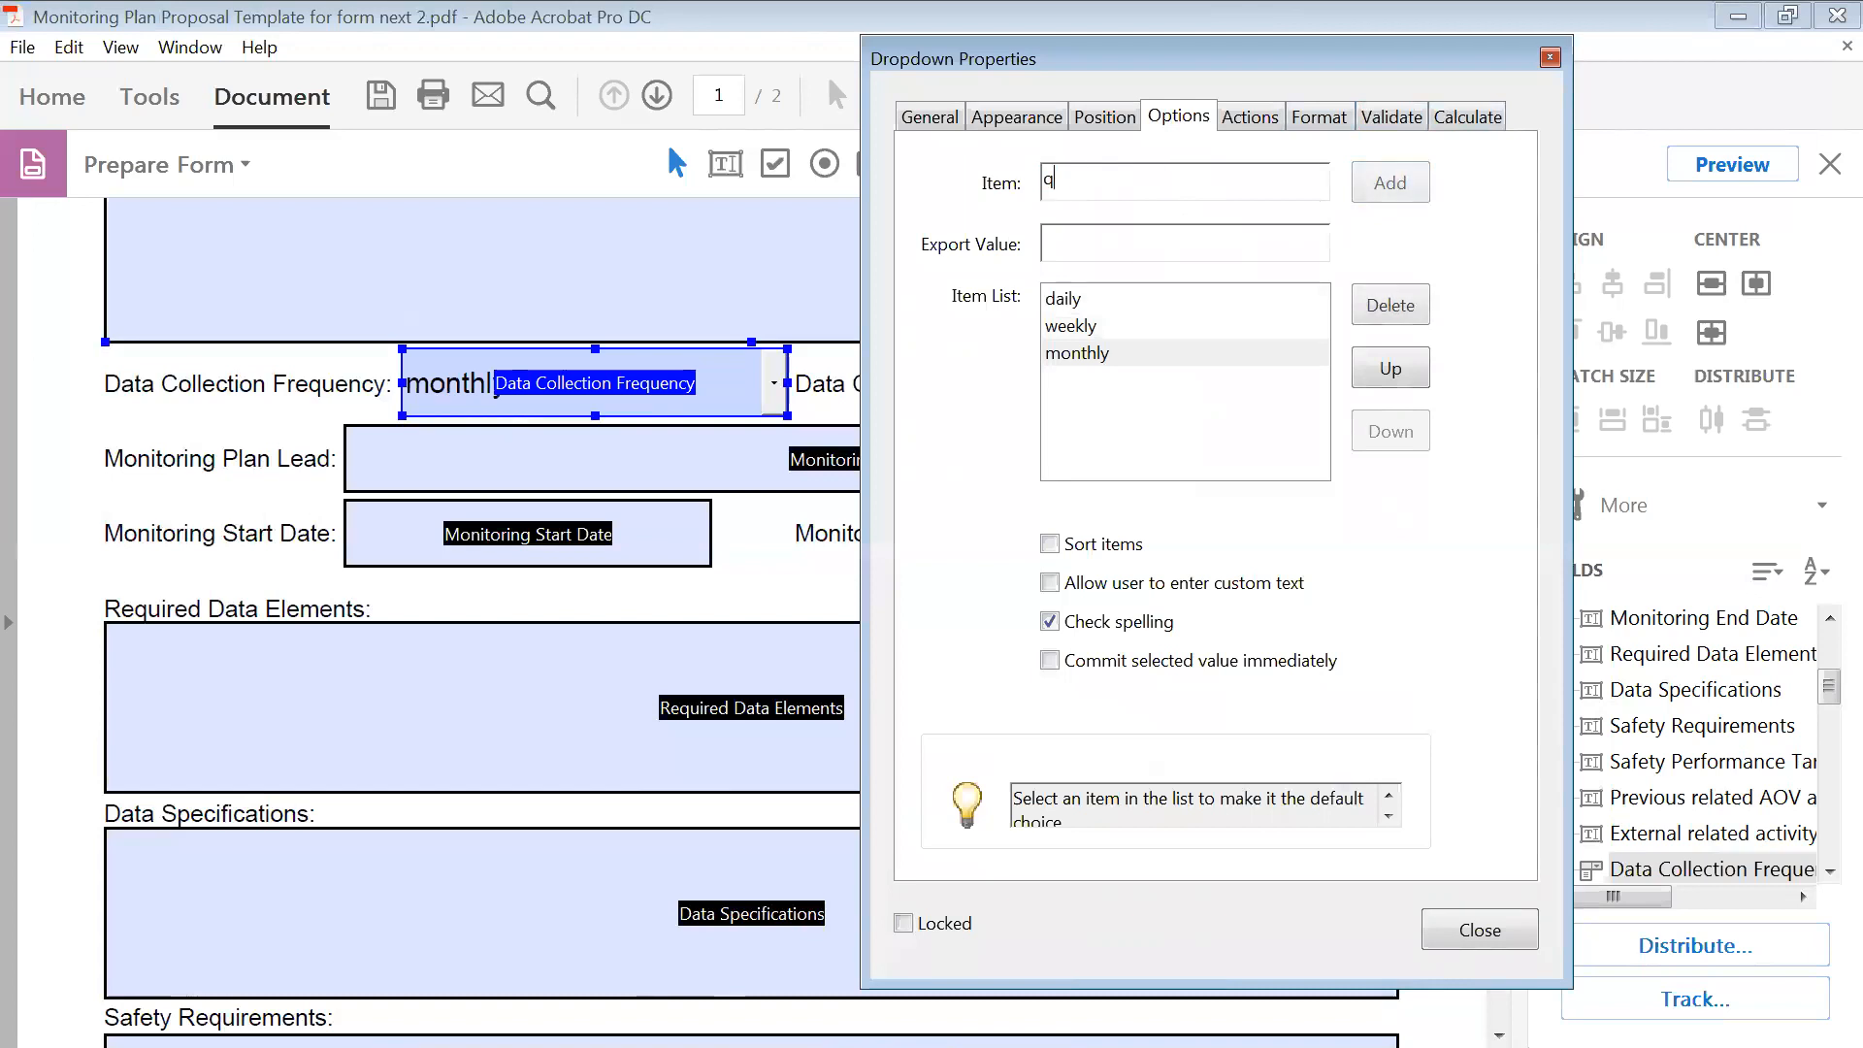
text(uartelrly)
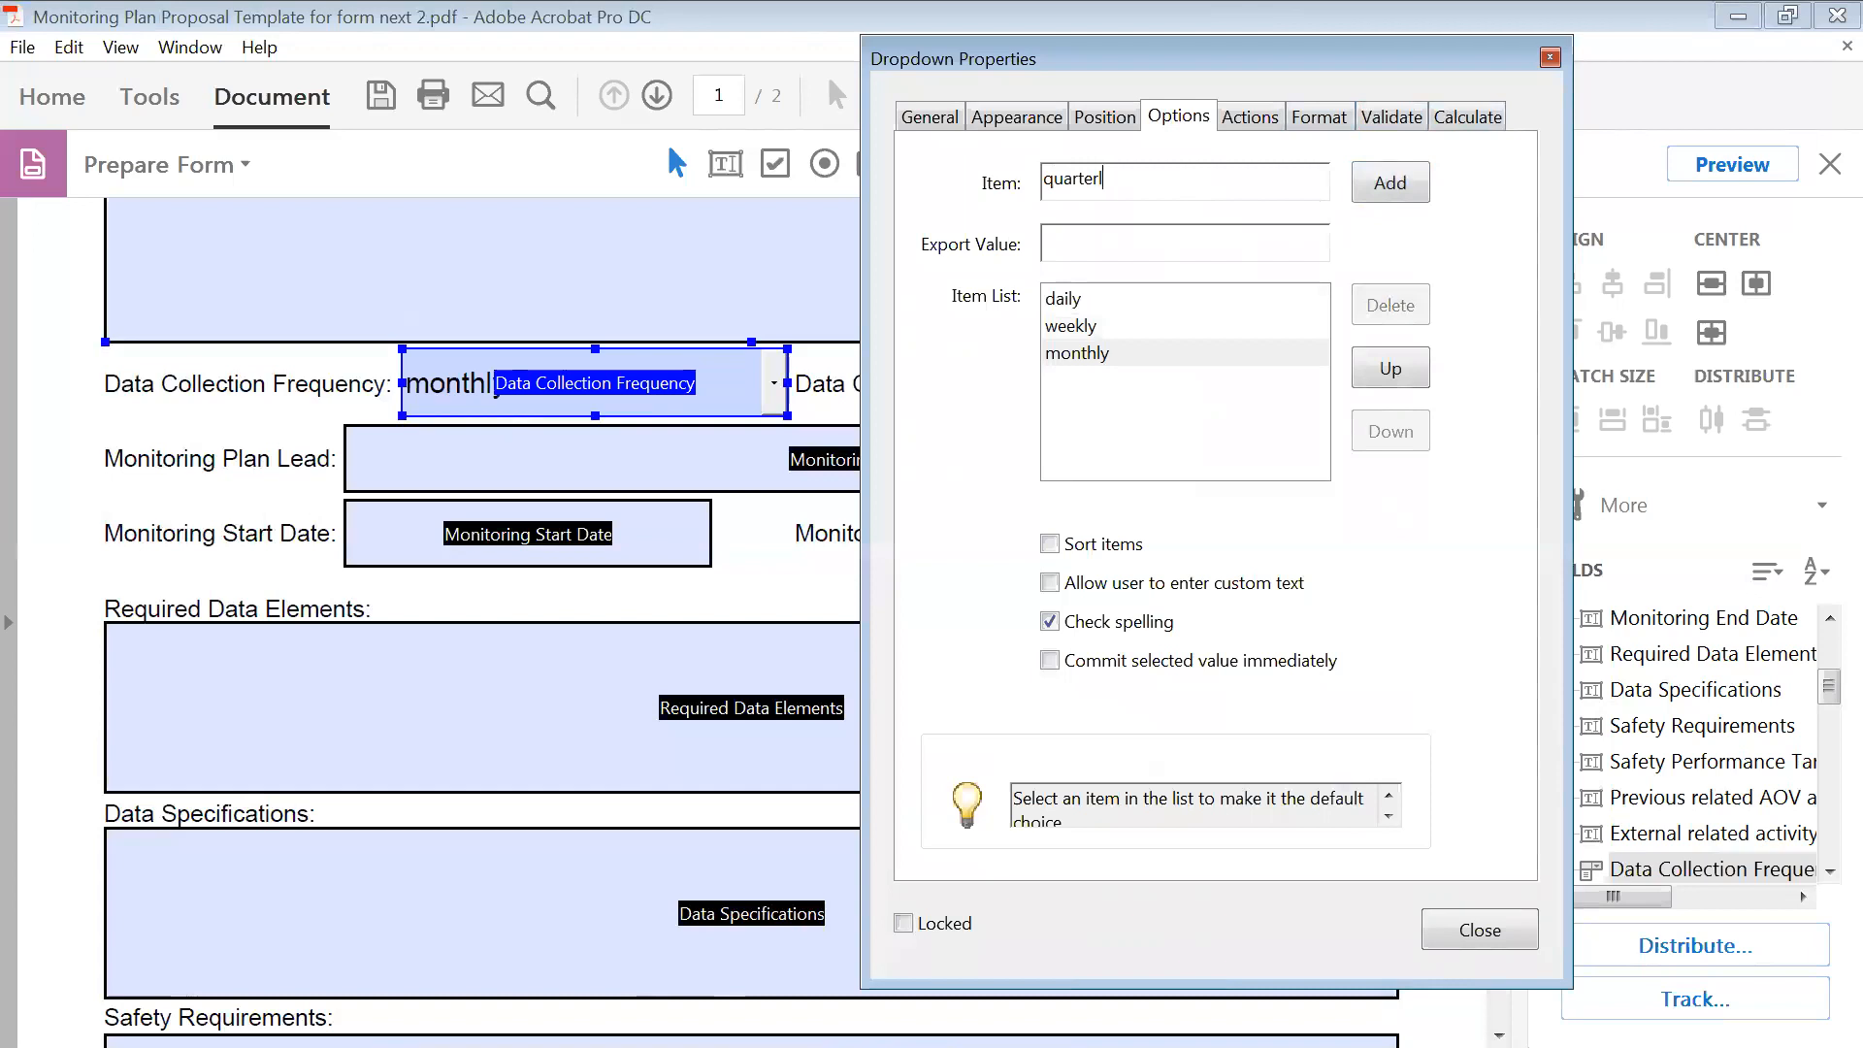
click(1402, 182)
text(yearl)
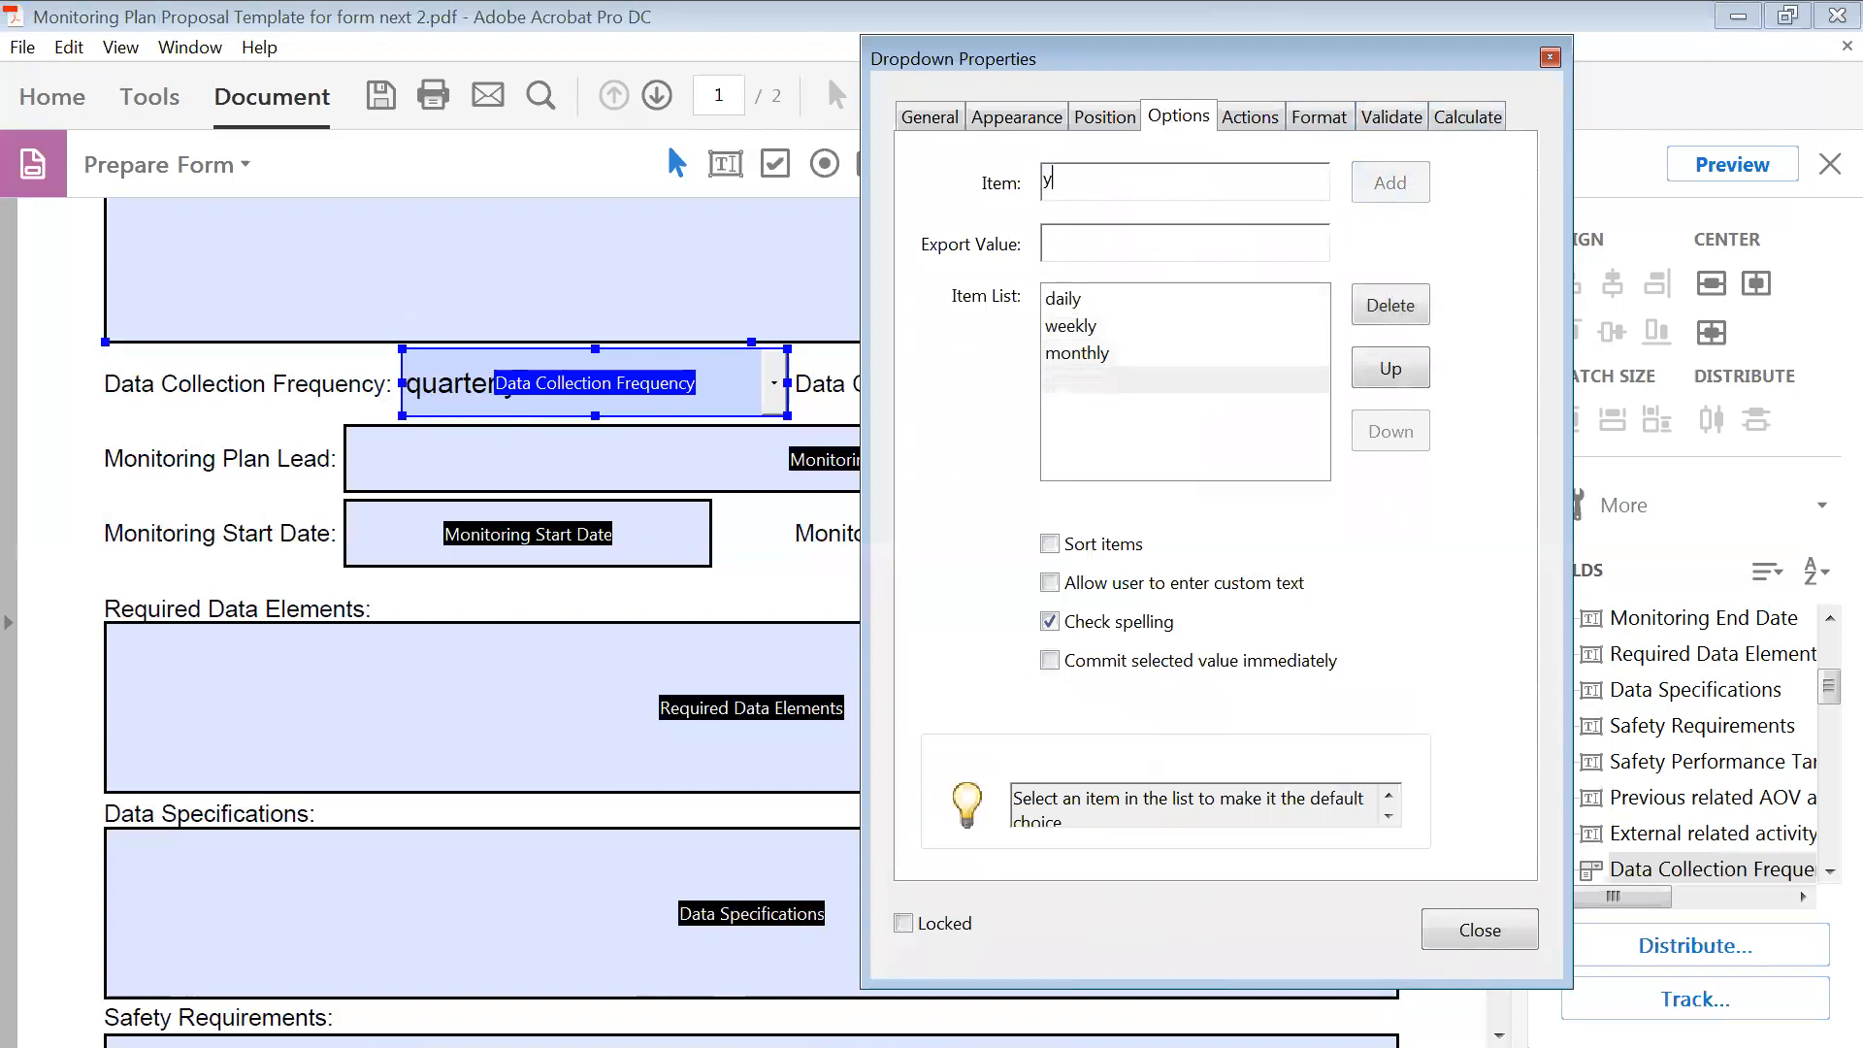
text(y)
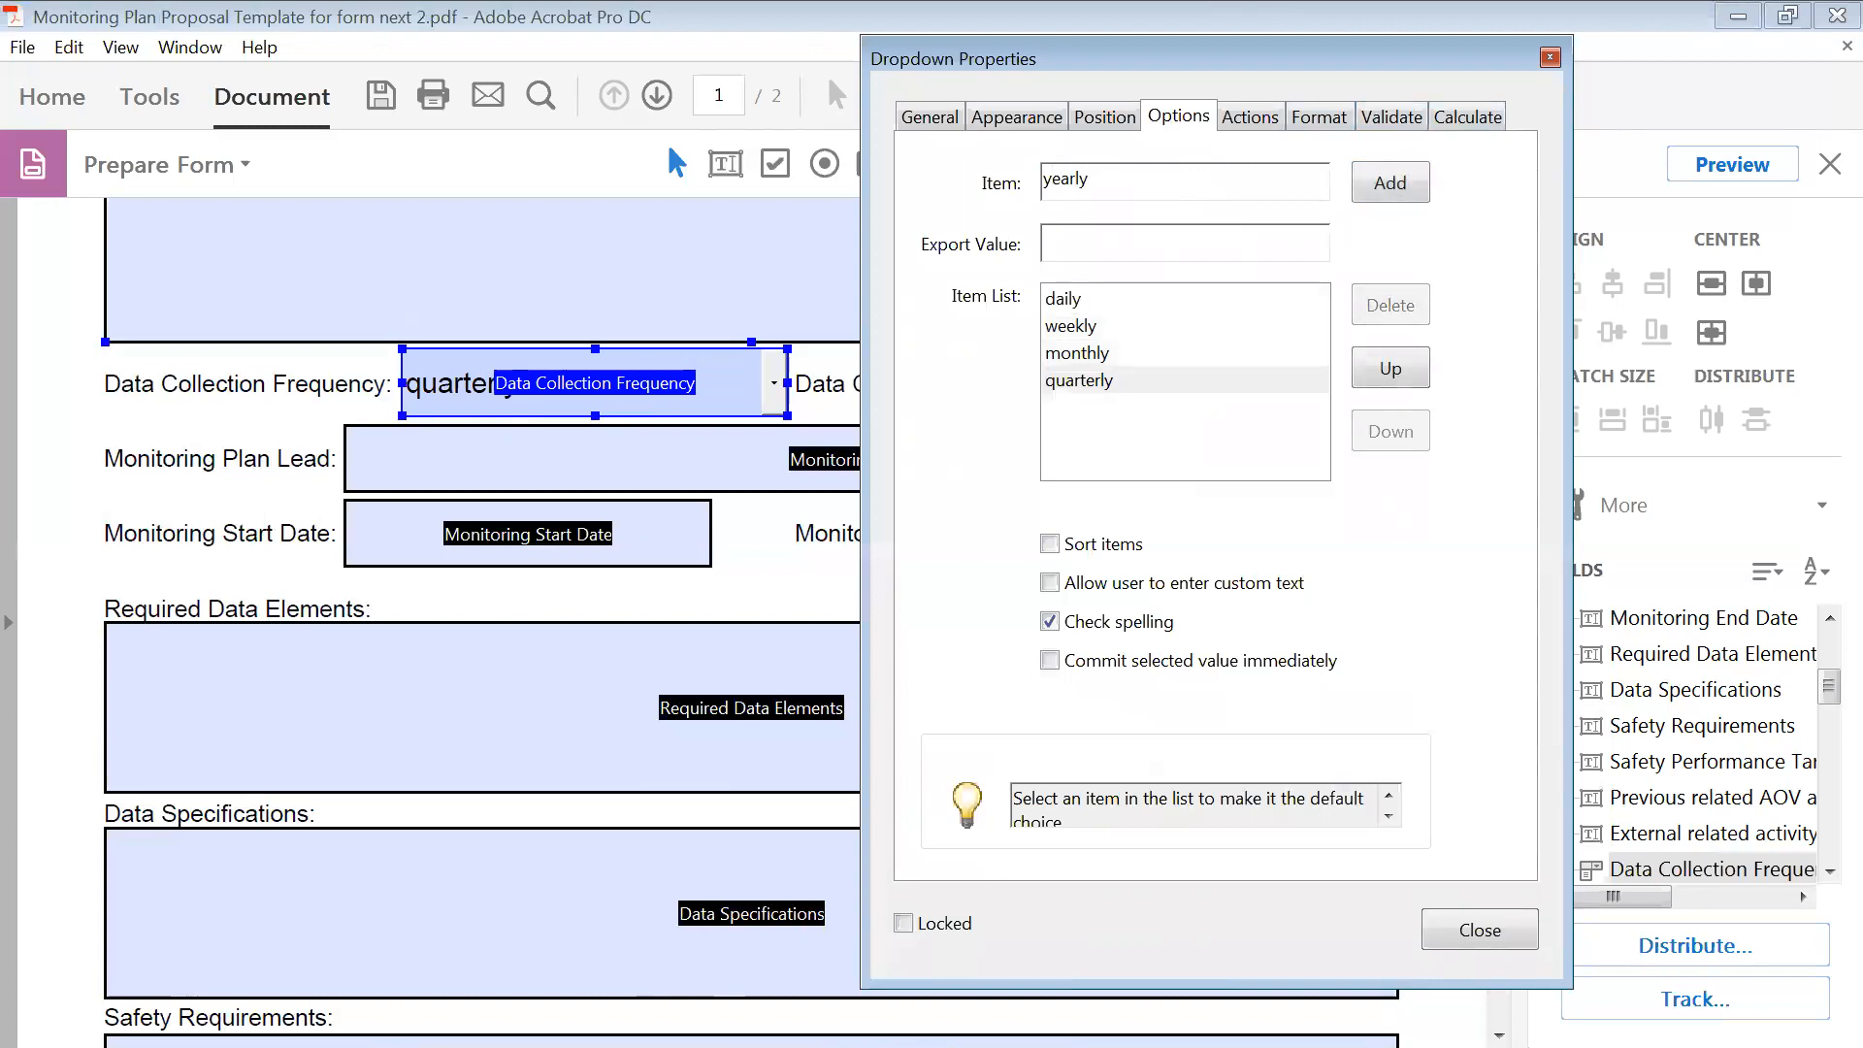
click(1393, 182)
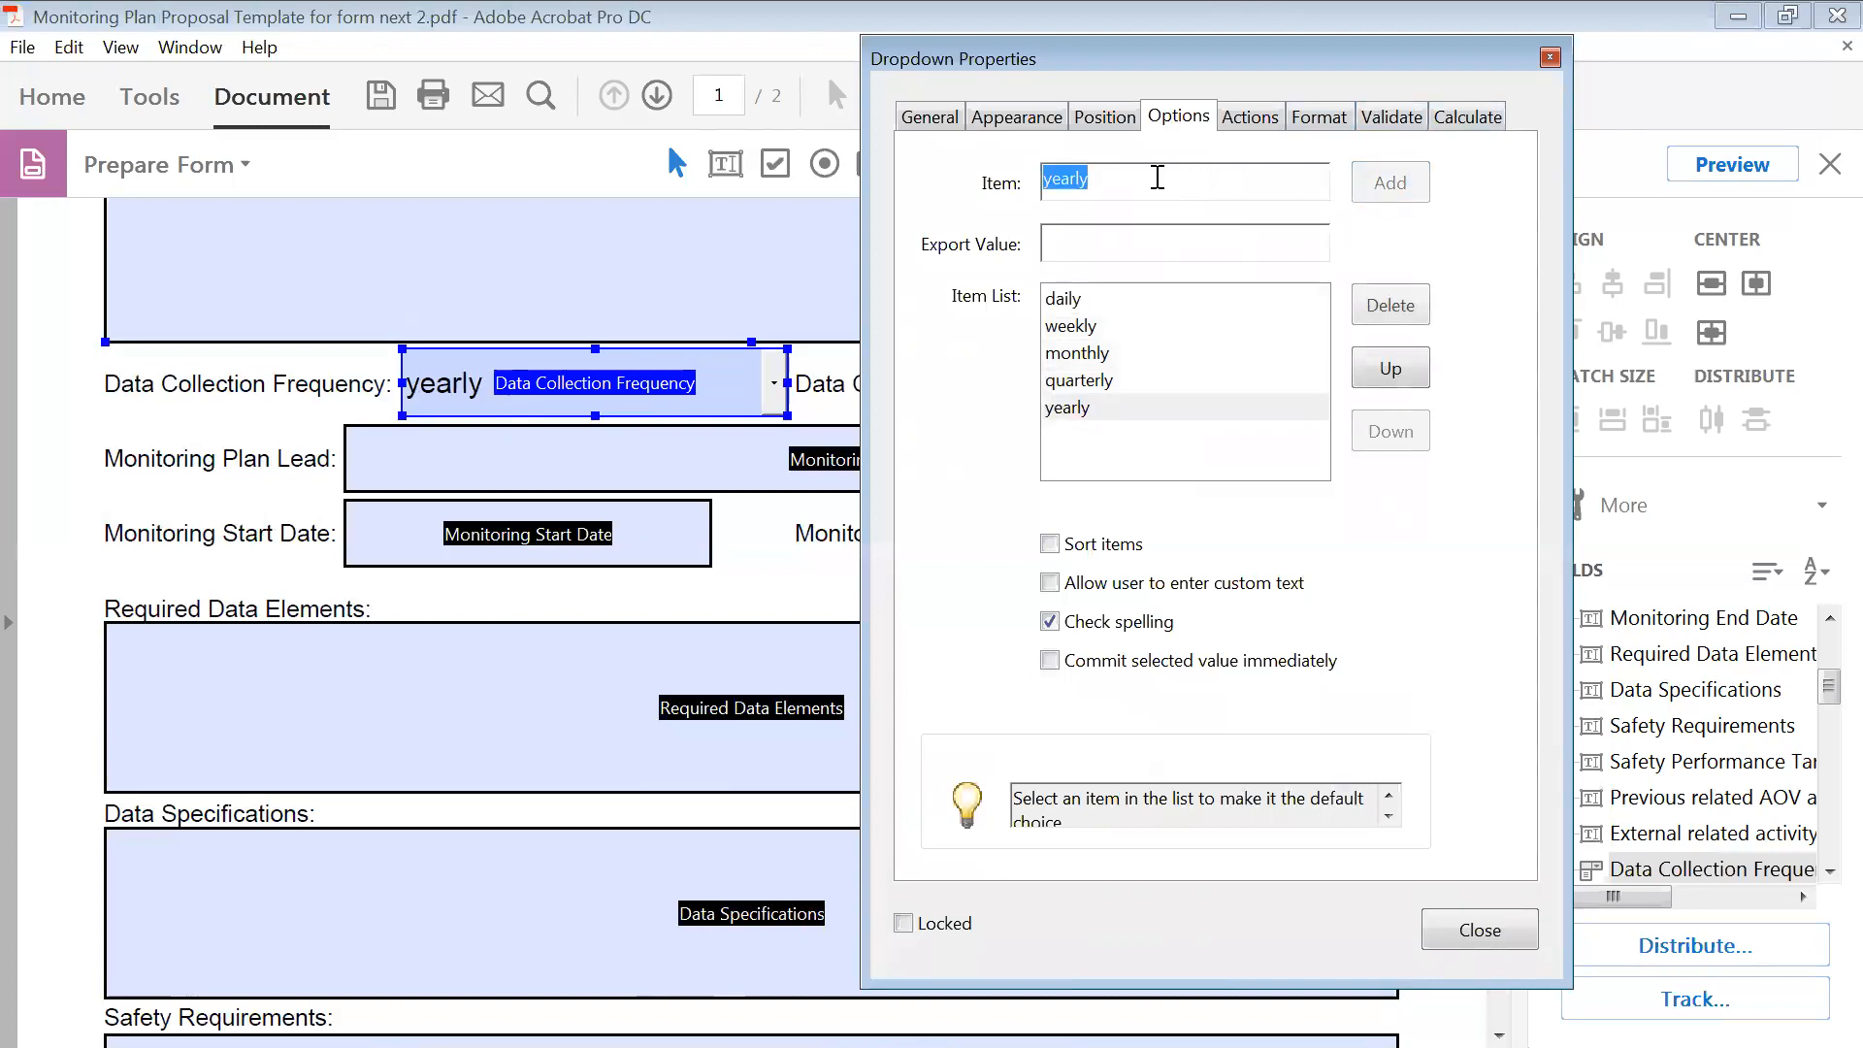
text(choo)
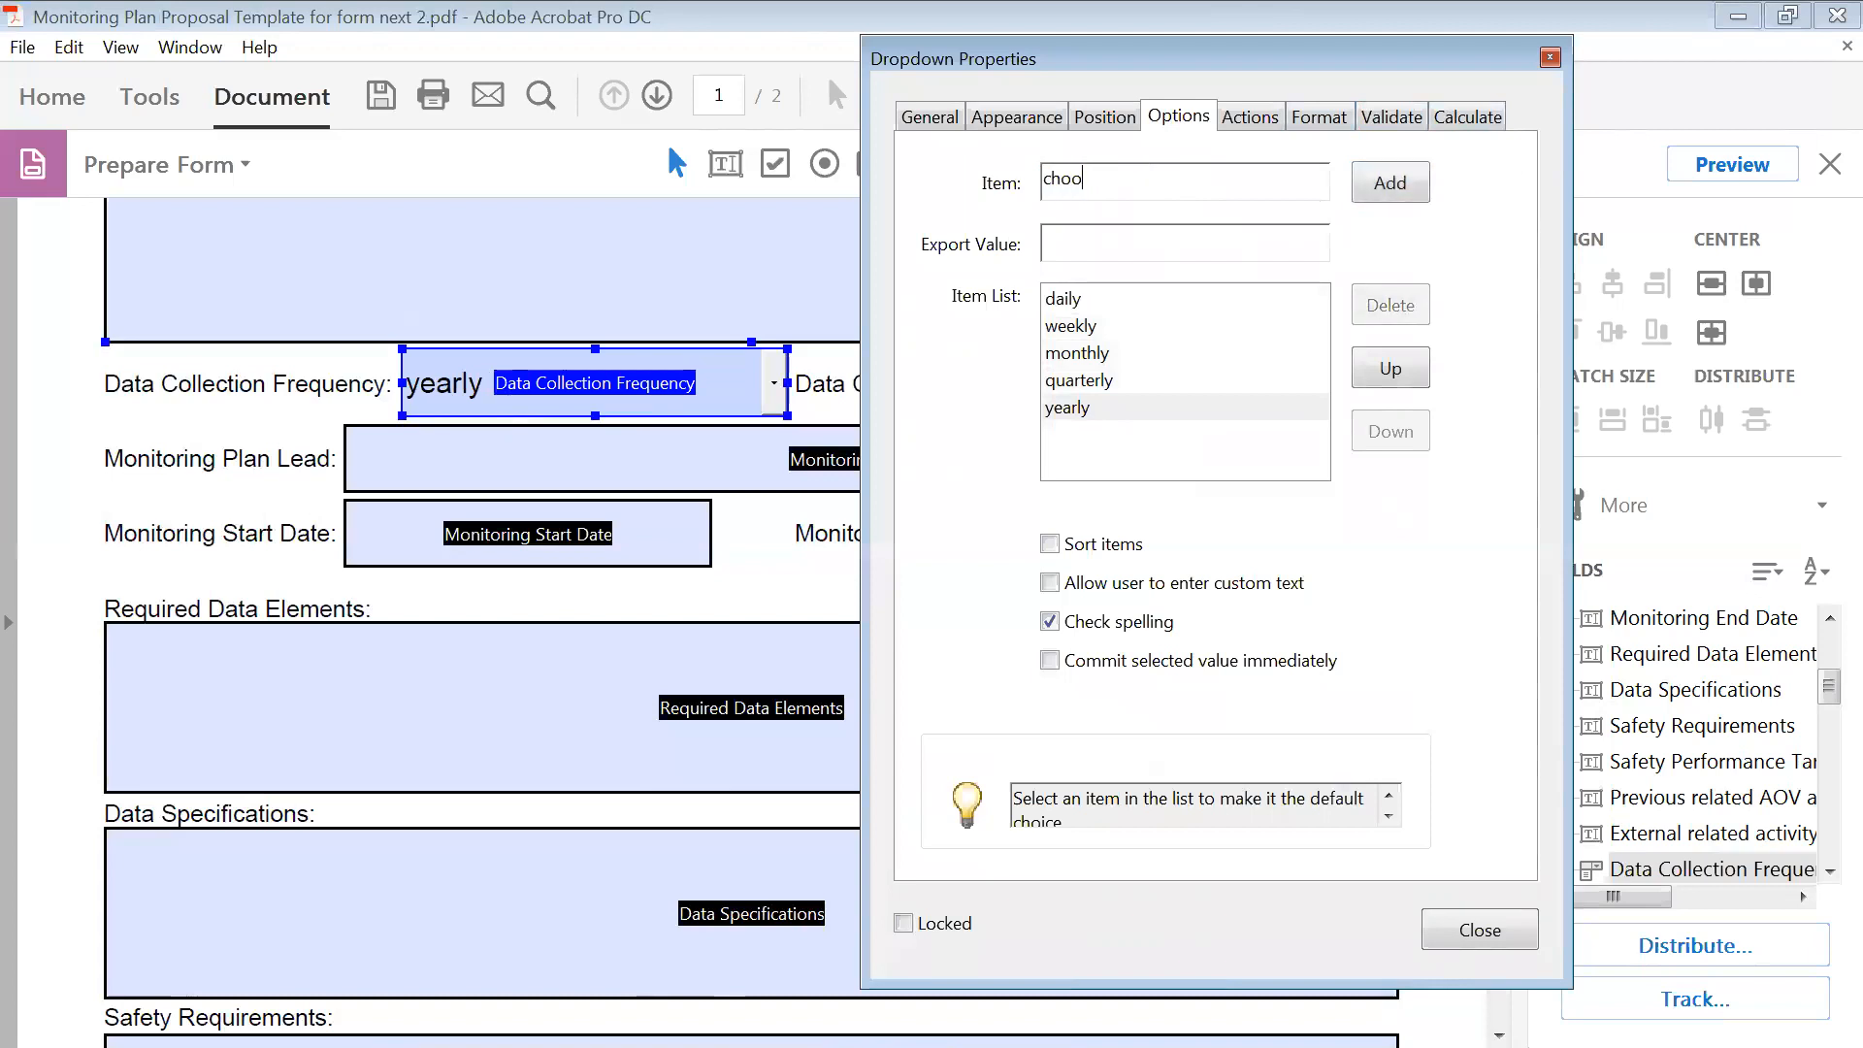
text(se one)
click(1422, 184)
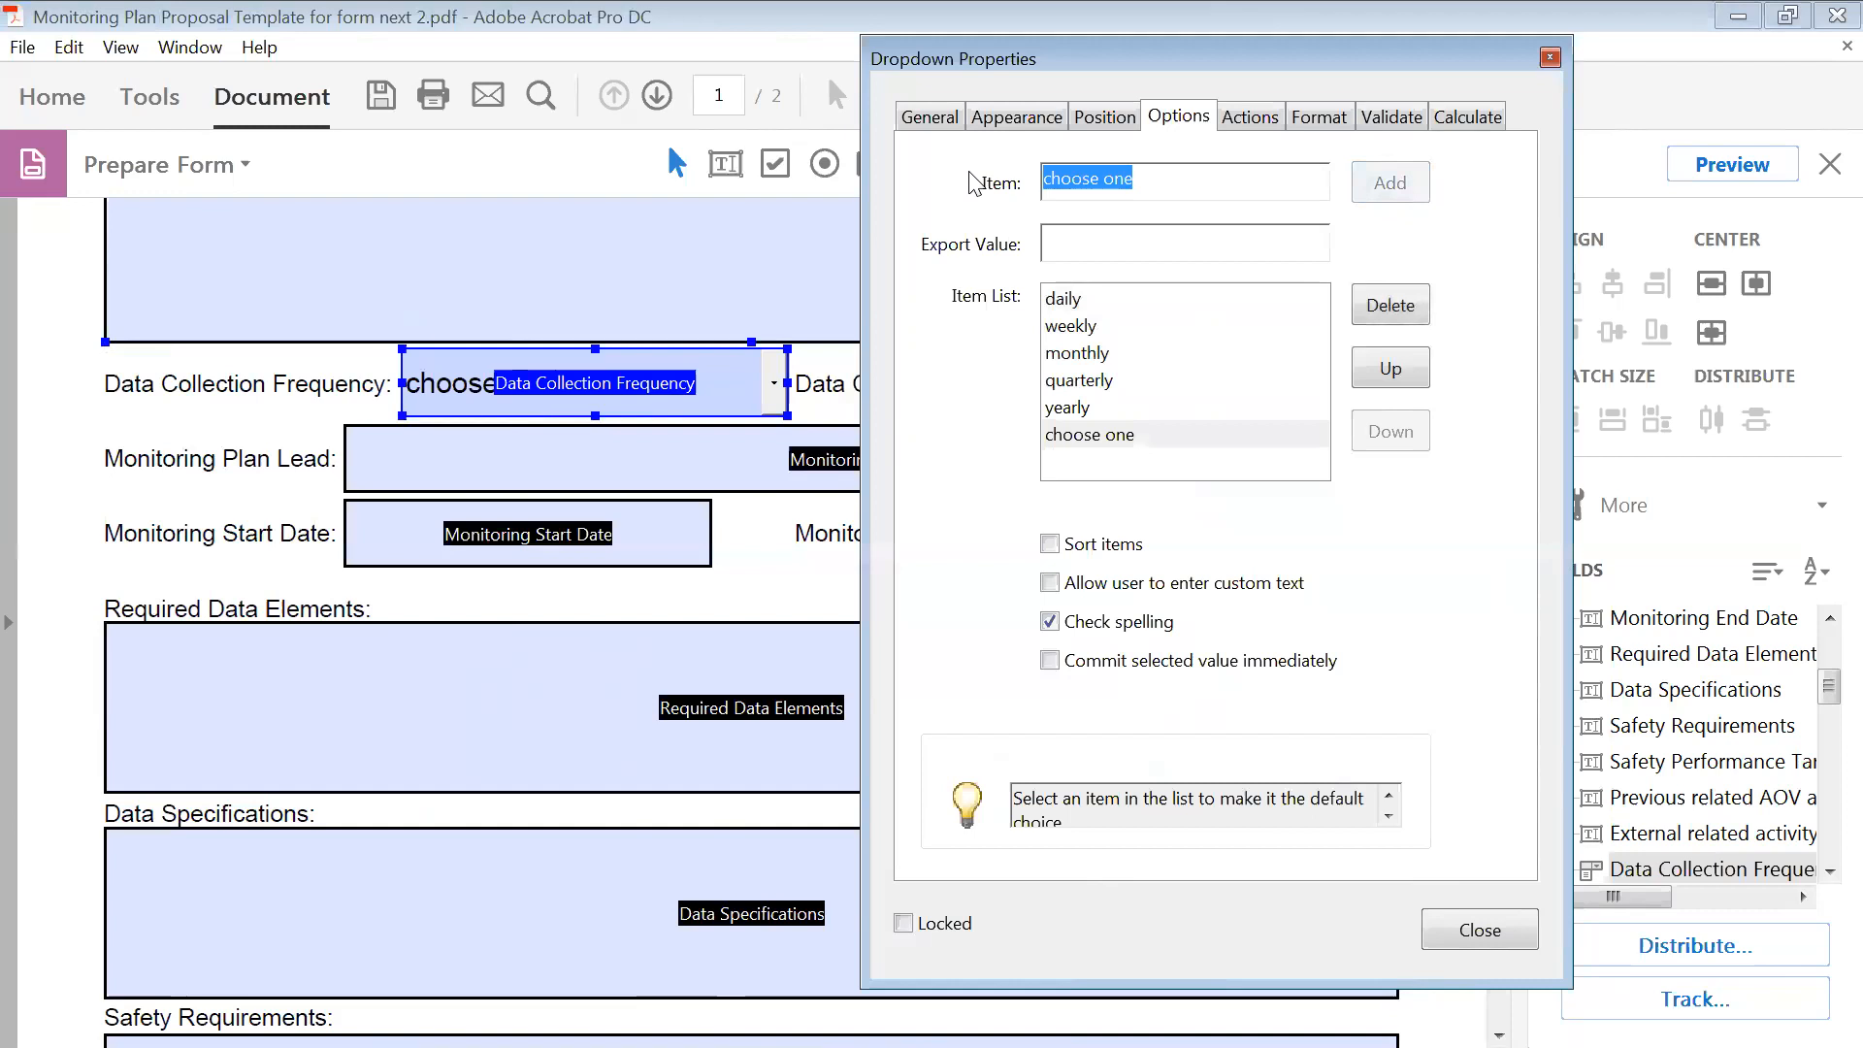
- Move the choose one item to the first place in the dropdown's item list
click(1102, 436)
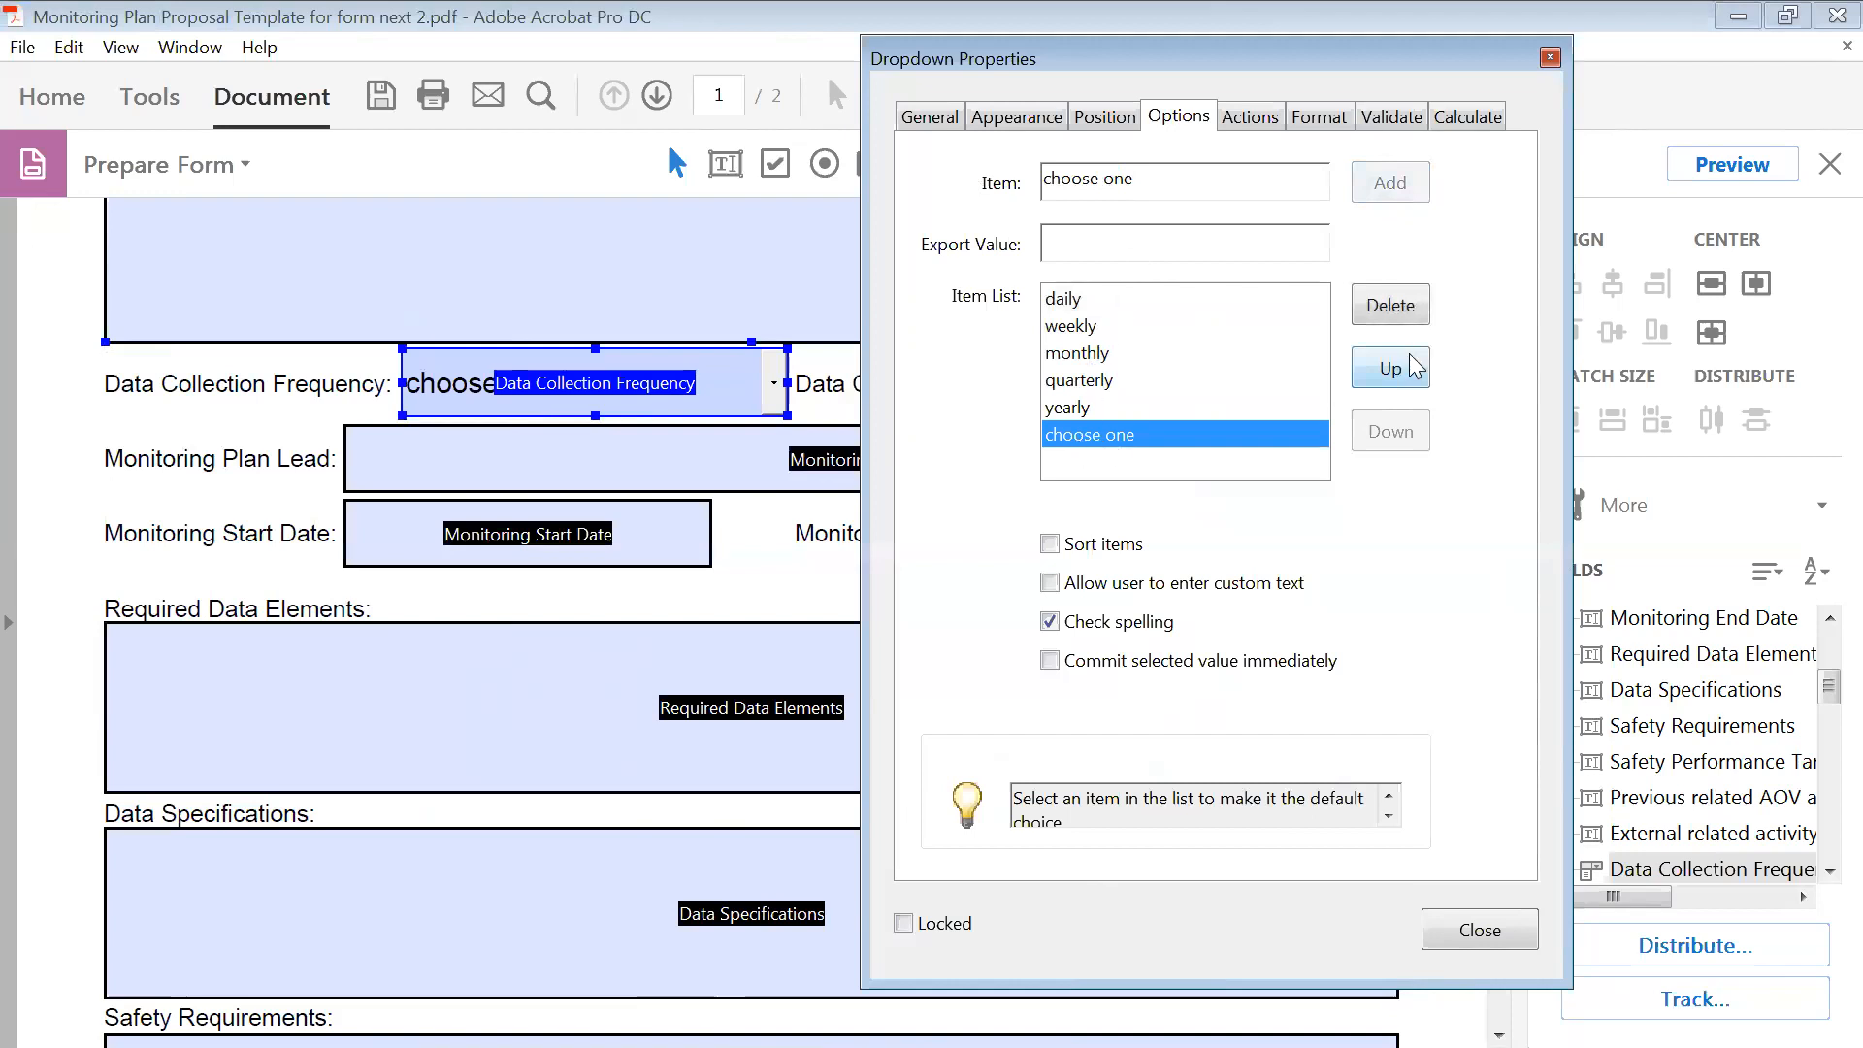
click(1392, 371)
click(1392, 371)
click(1392, 372)
click(1392, 371)
click(1392, 372)
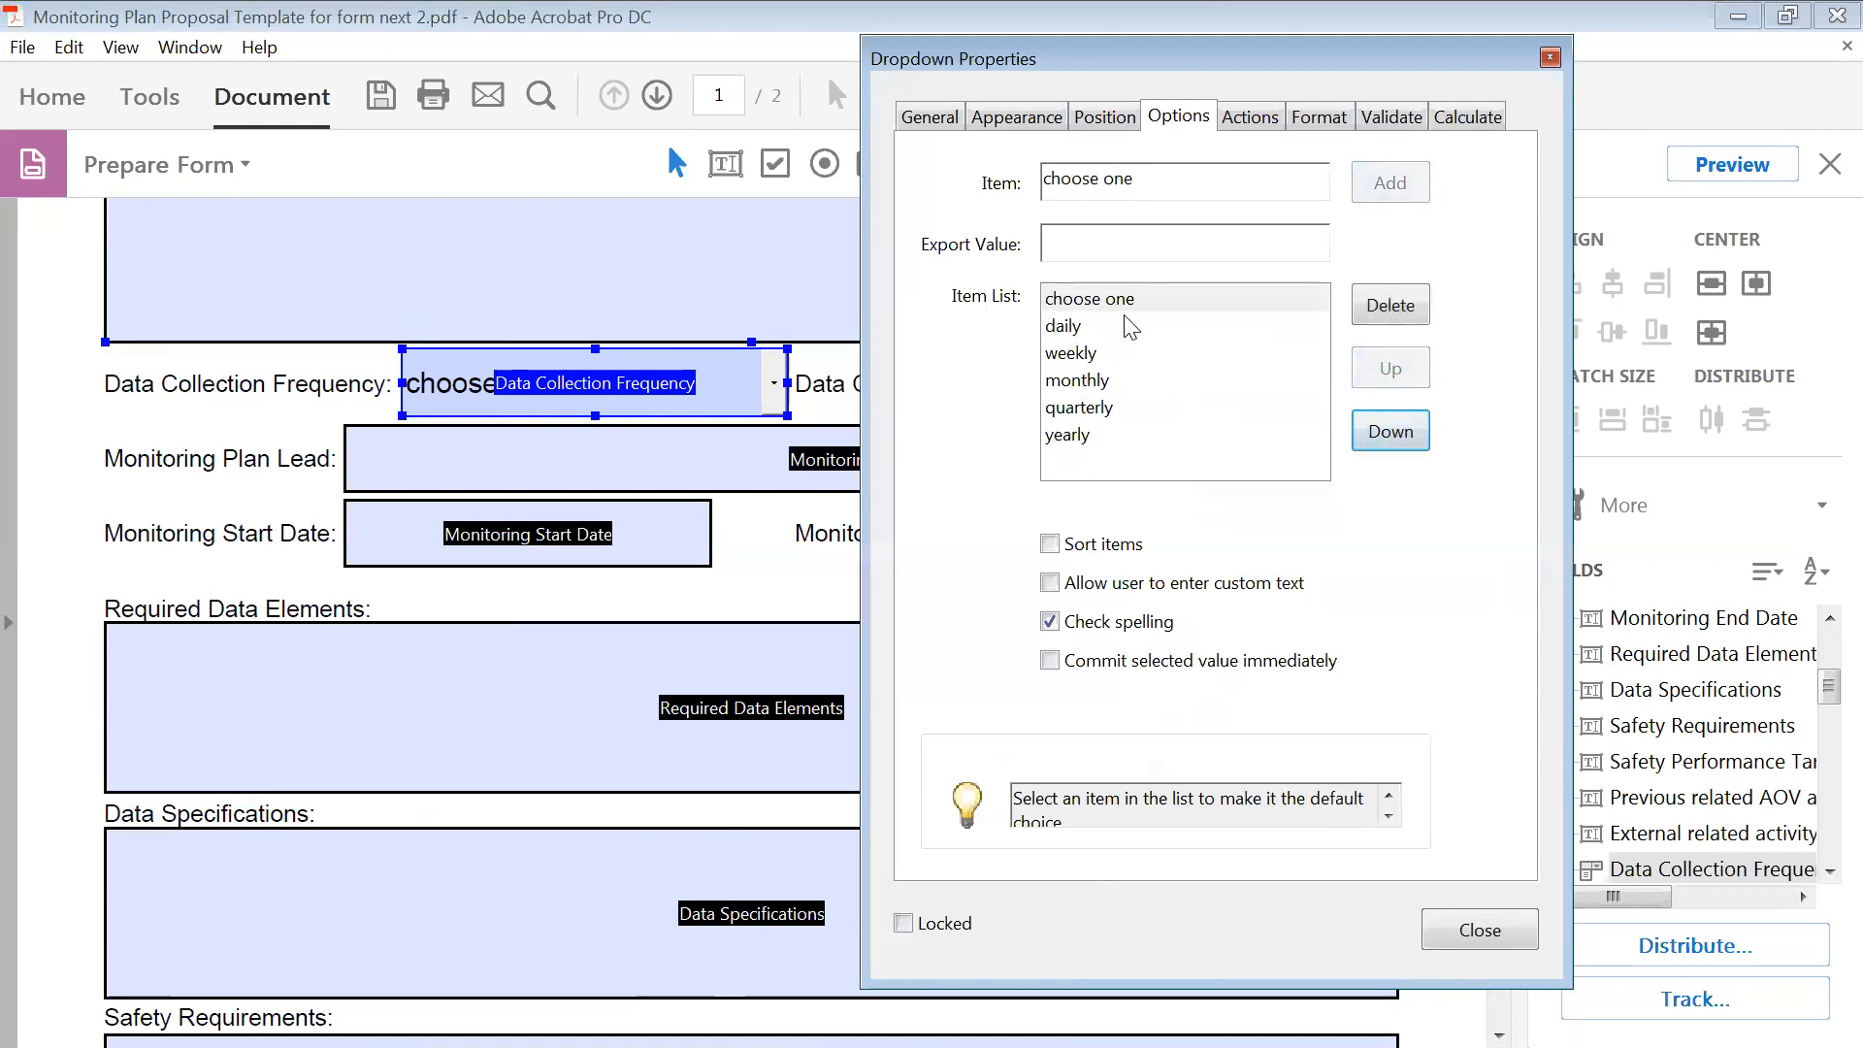
- Move yearly directly below choose one in the item list, and quarterly directly below yearly
click(1104, 436)
click(1390, 368)
click(1390, 368)
click(1391, 369)
click(1390, 369)
click(1140, 433)
click(1390, 369)
click(1391, 369)
click(1391, 369)
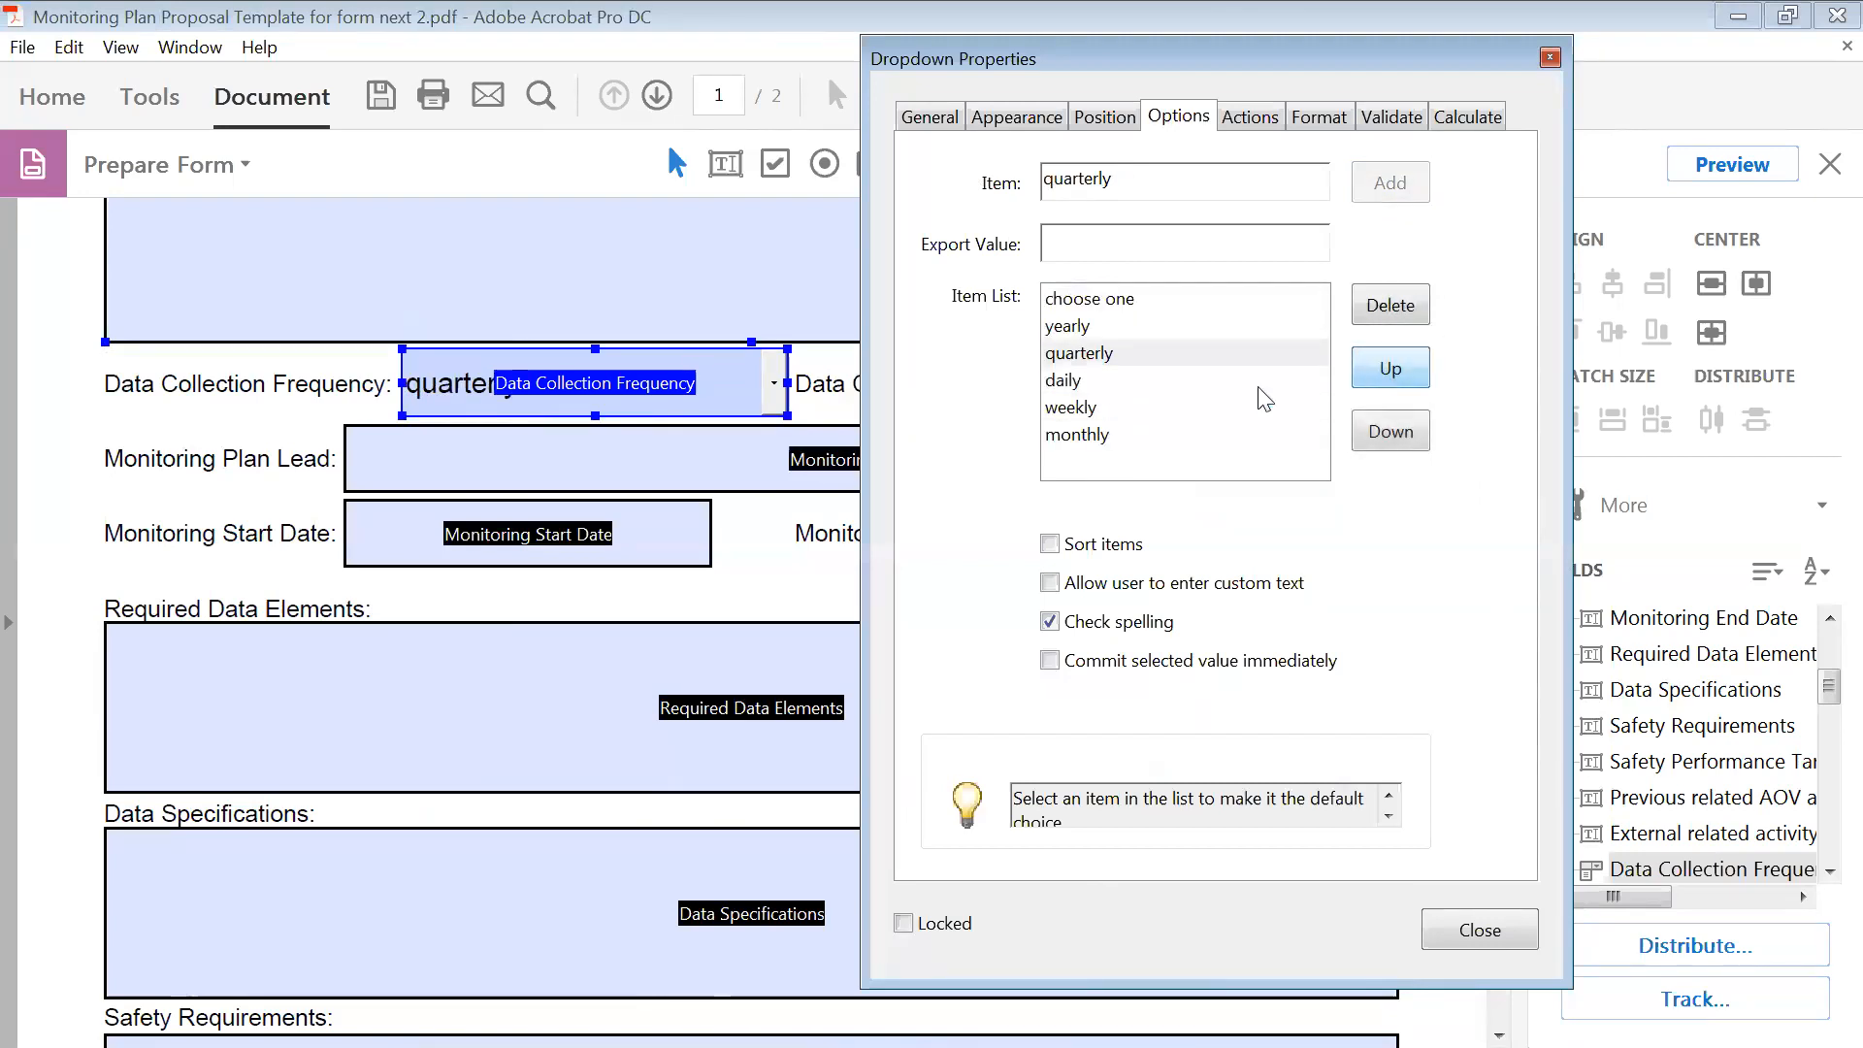
- Move monthly directly below quarterly and weekly directly below monthly, leaving weekly as the selected item
click(1077, 435)
click(1407, 376)
click(1407, 376)
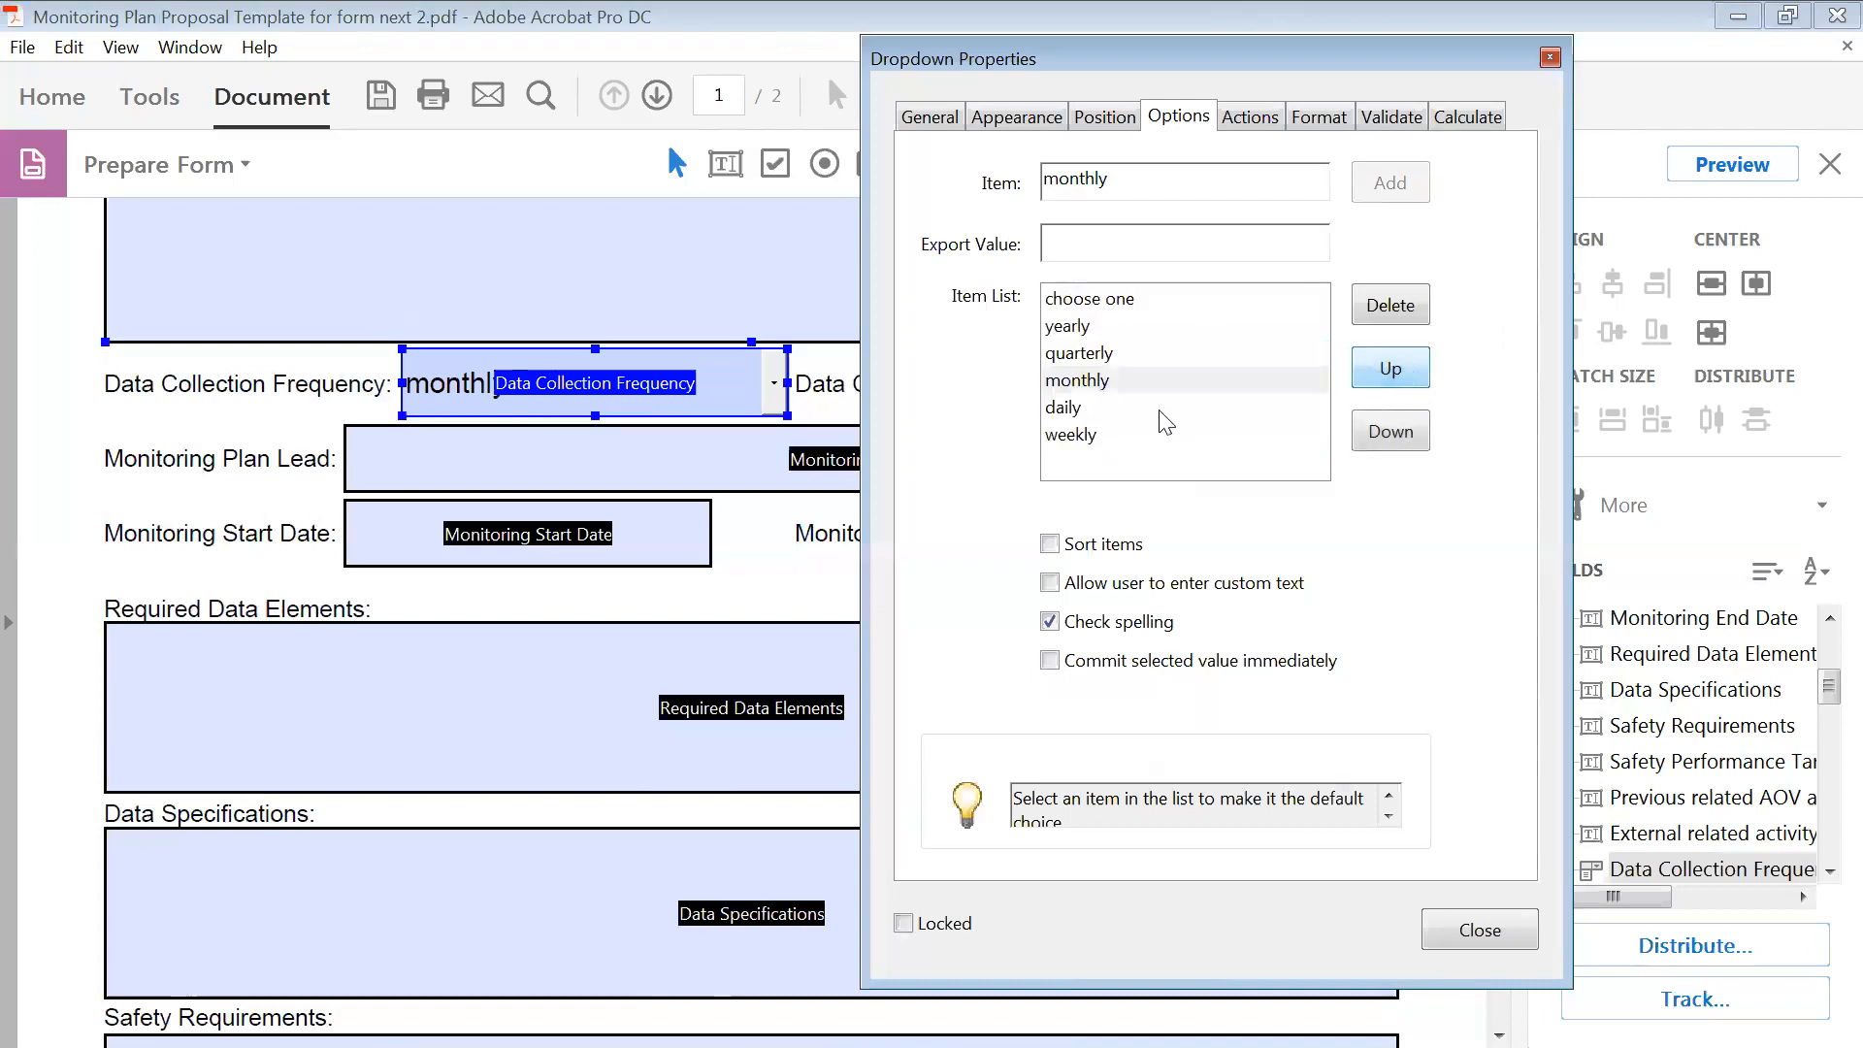
click(1070, 434)
click(1383, 370)
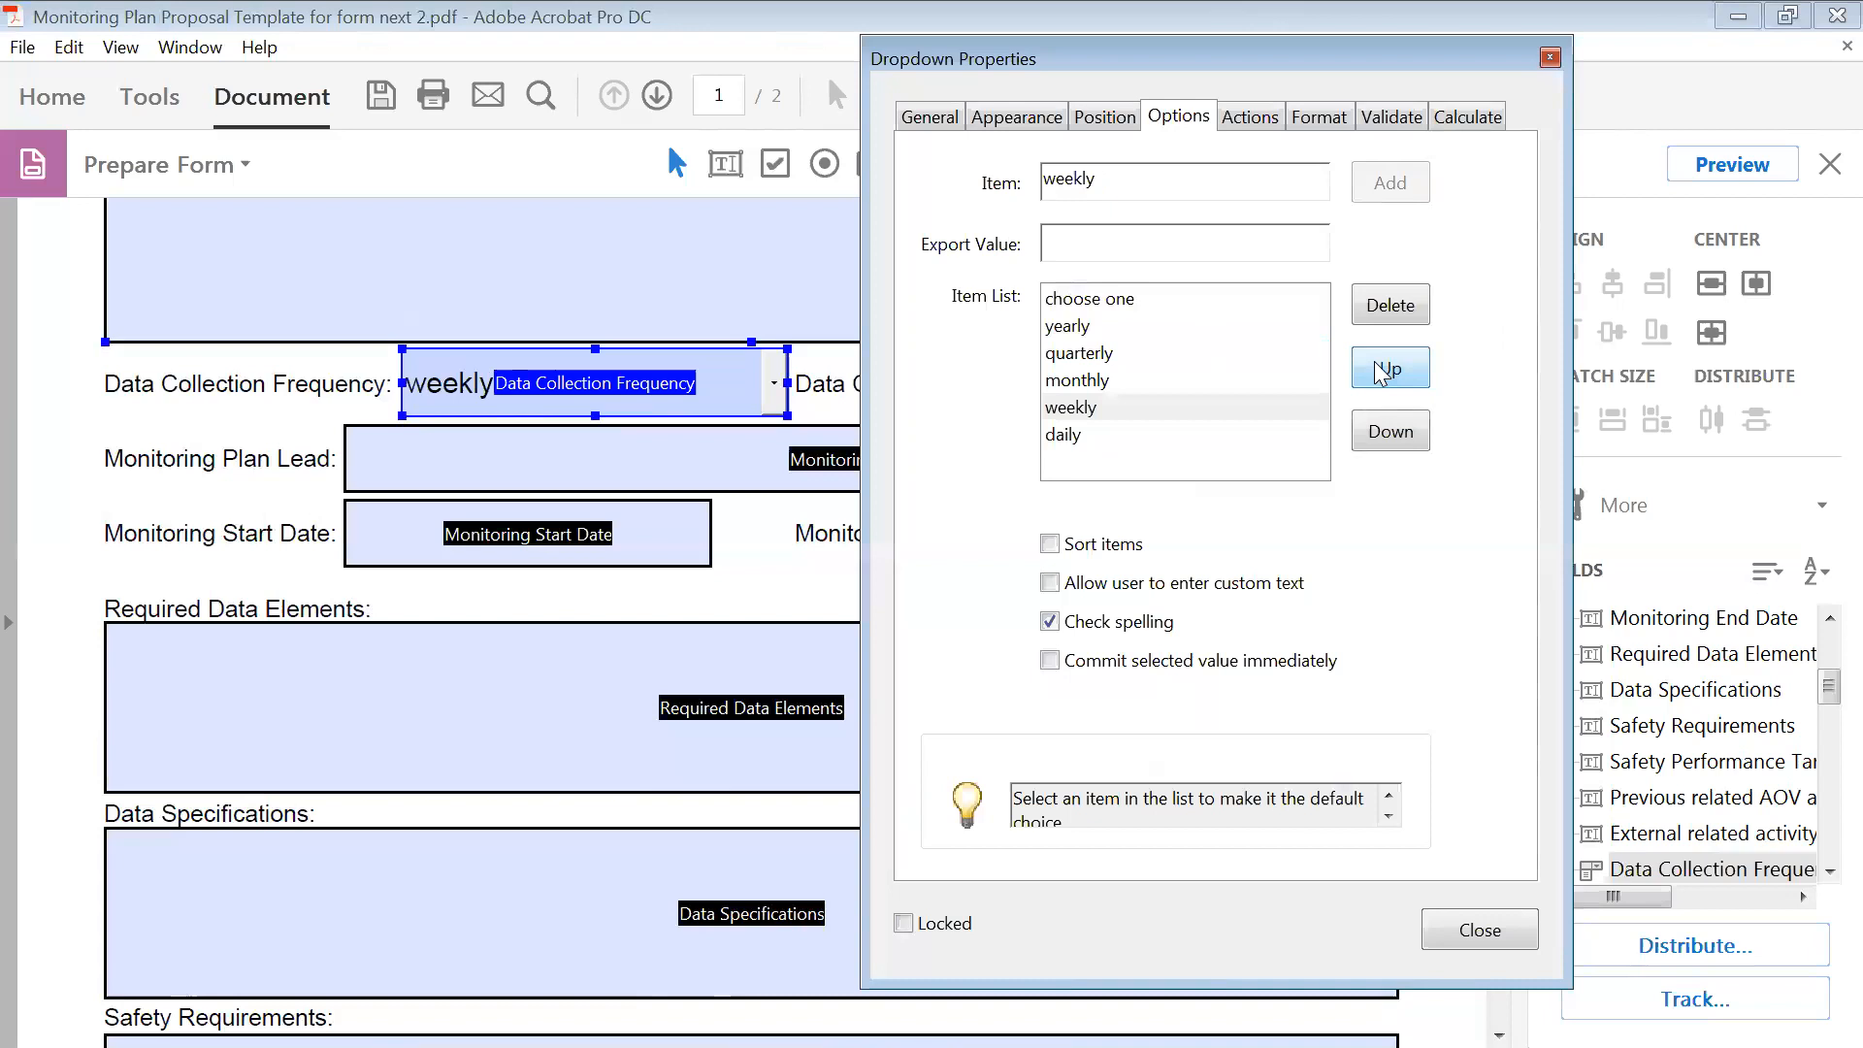
- Turn on item sorting and custom text entry for the Data Collection Frequency dropdown, and close its properties
click(1049, 544)
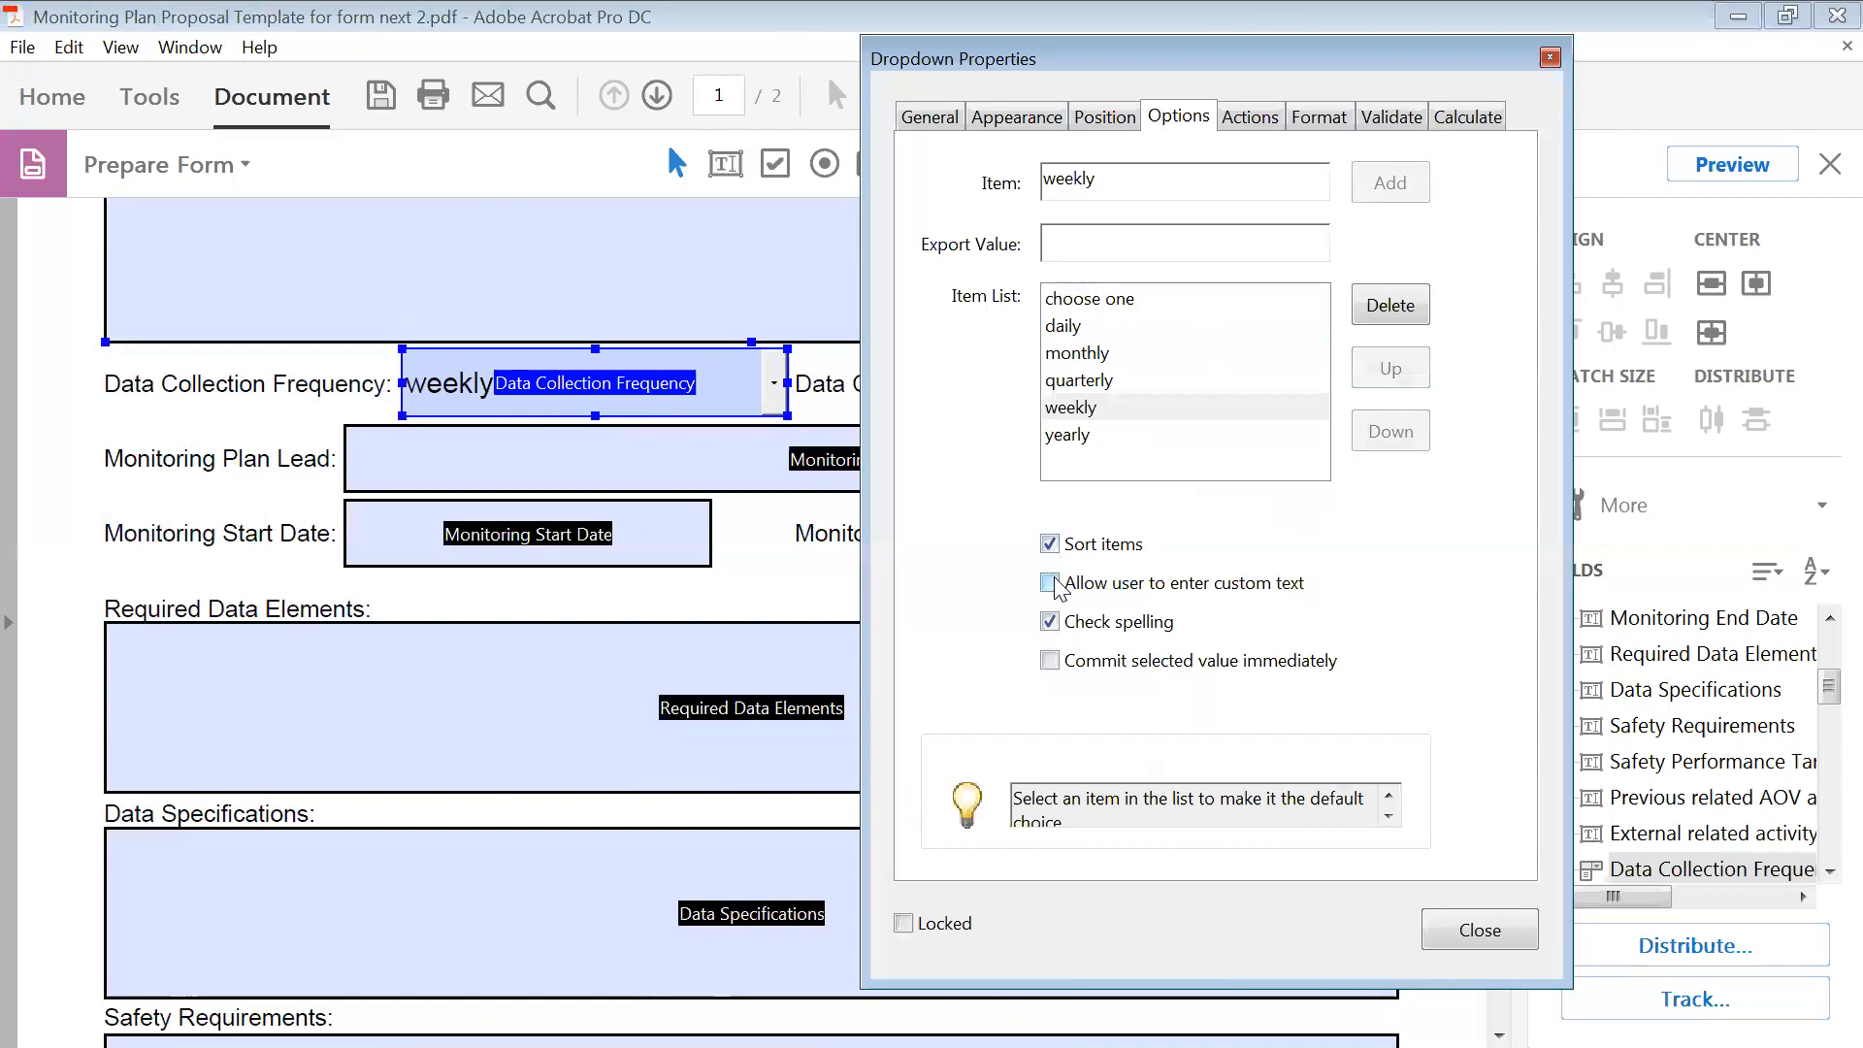
click(1050, 583)
click(1478, 932)
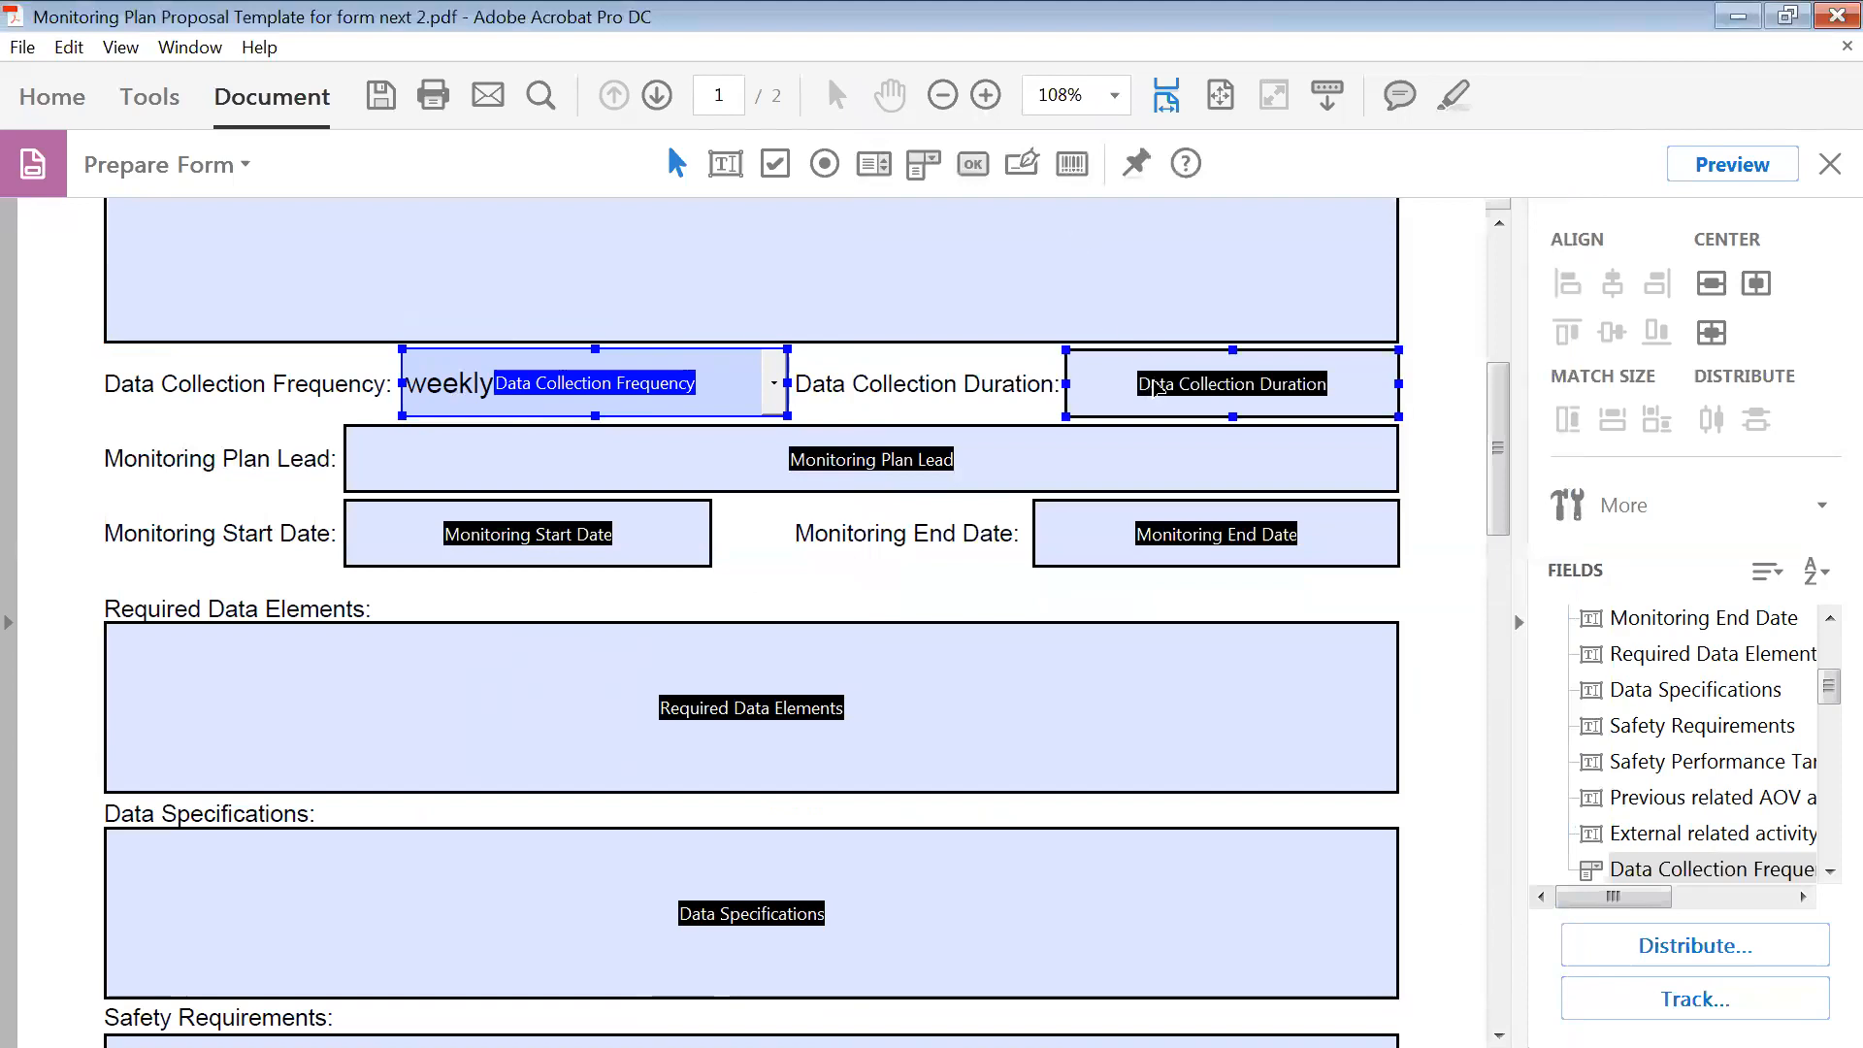
- Copy the name of the Data Collection Duration text field, and delete that text field
click(1155, 386)
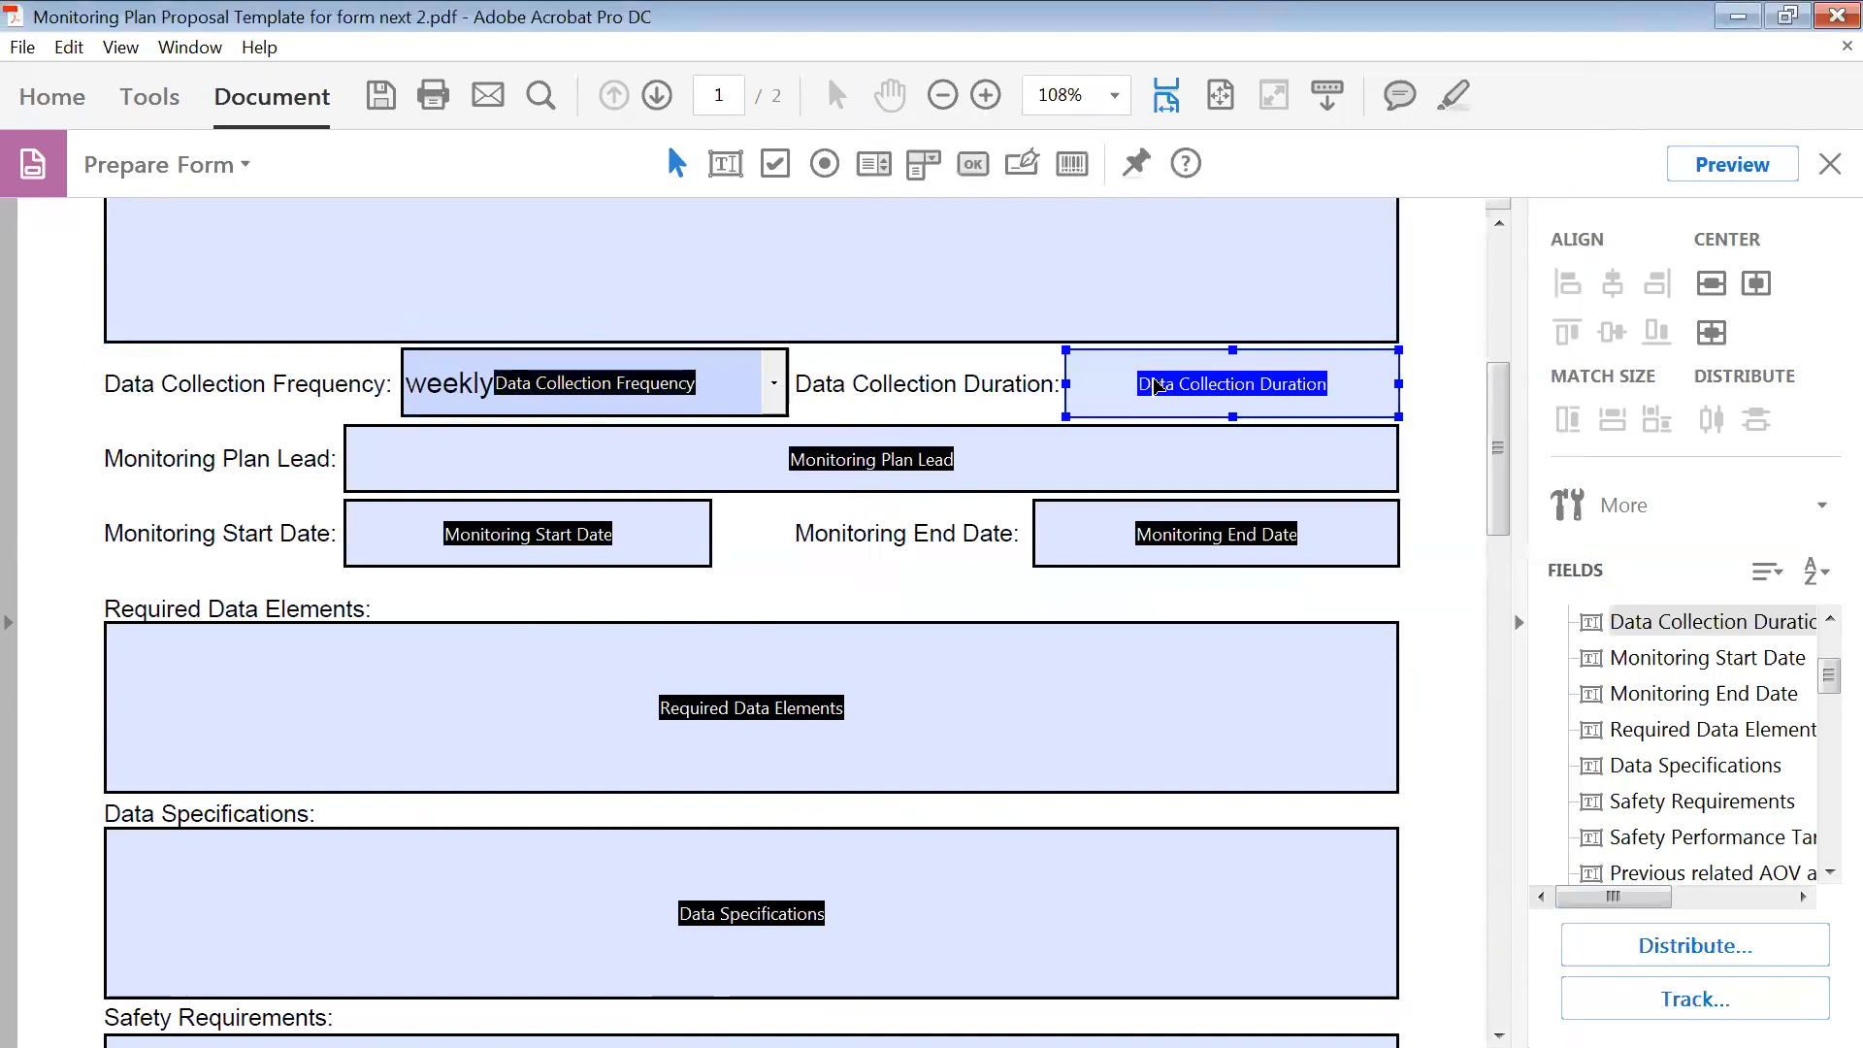
right_click(1157, 387)
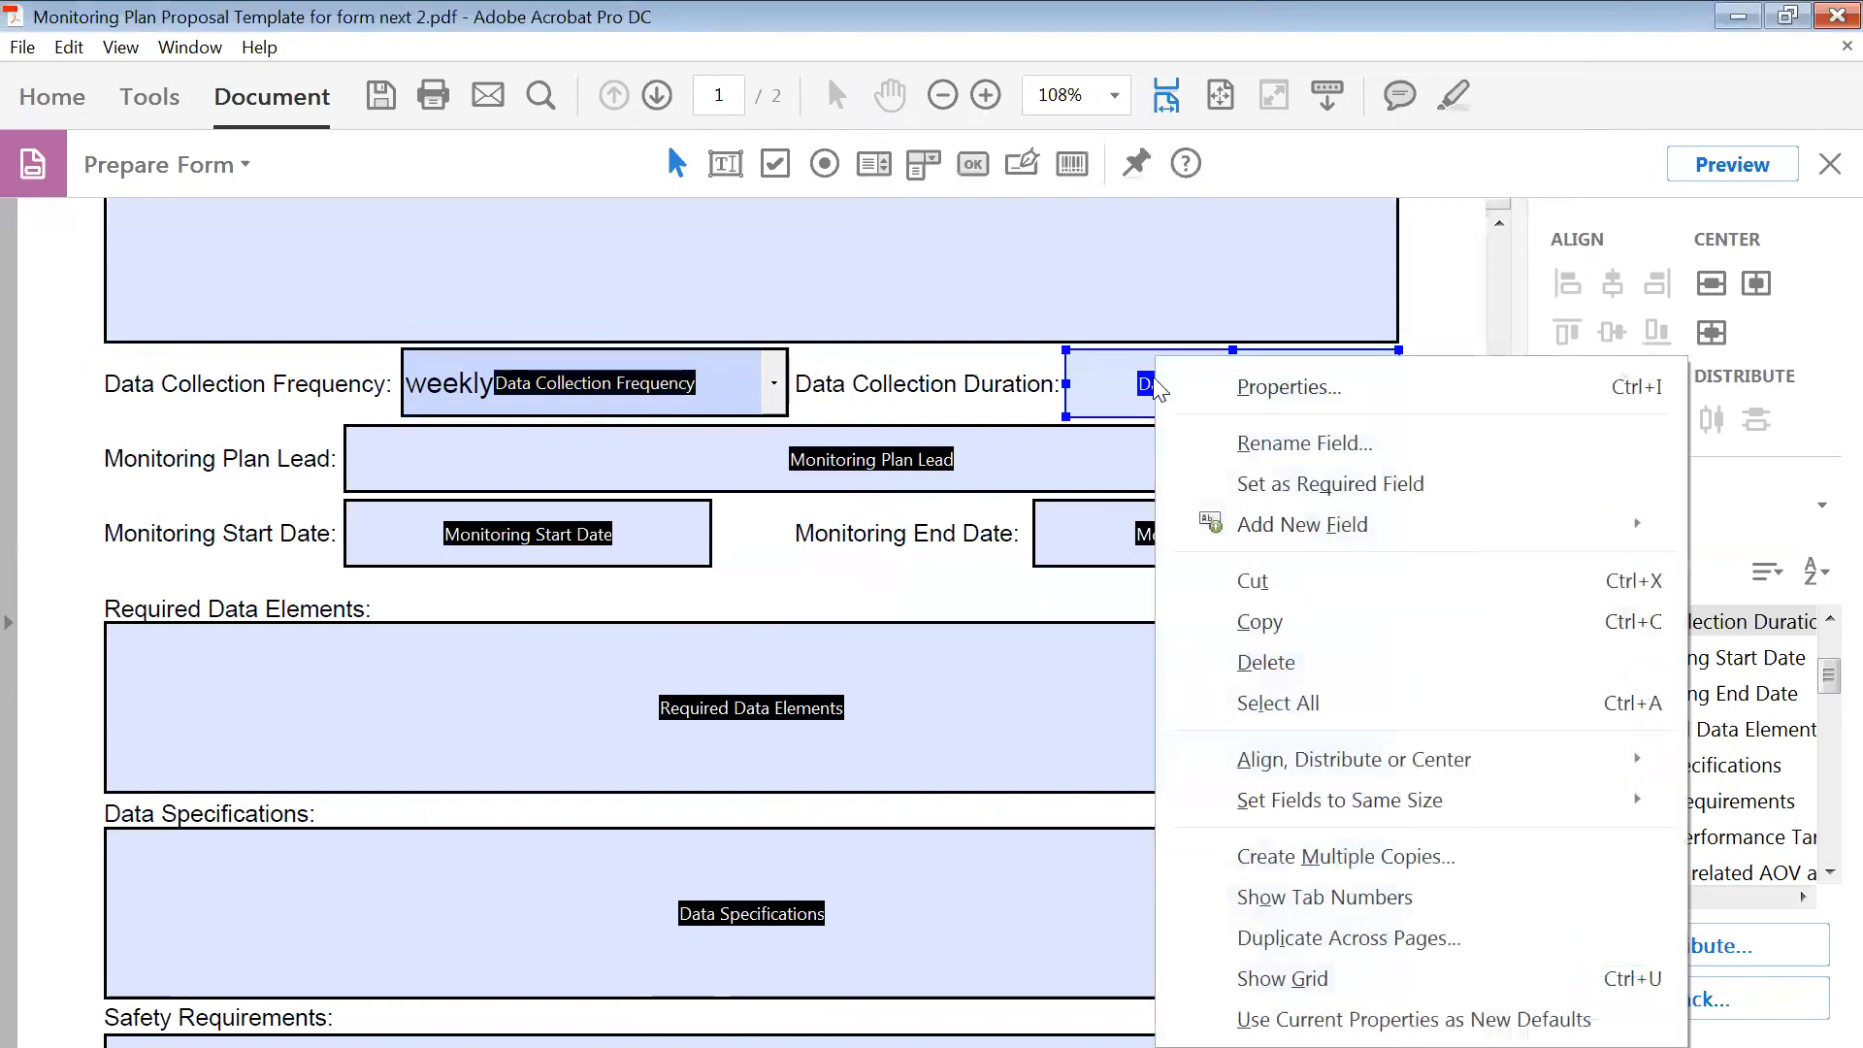
click(1221, 388)
key(ctrl+c)
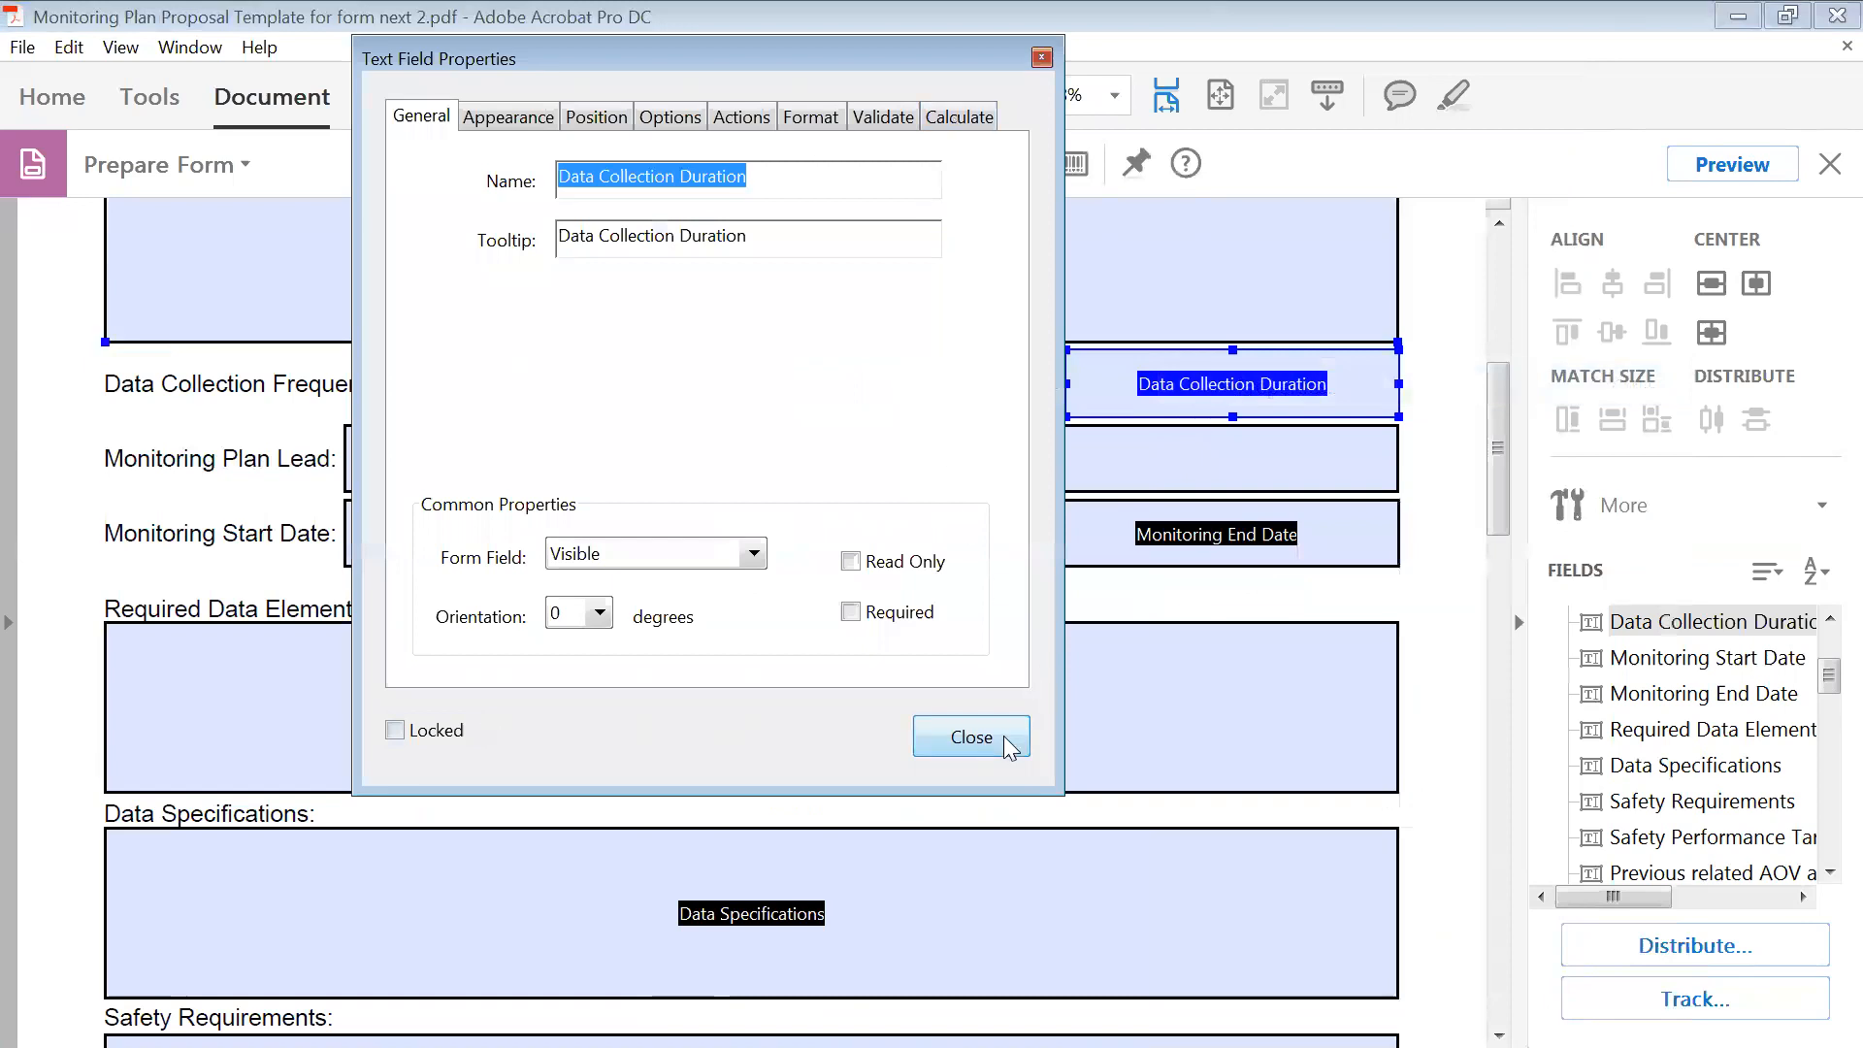
click(971, 737)
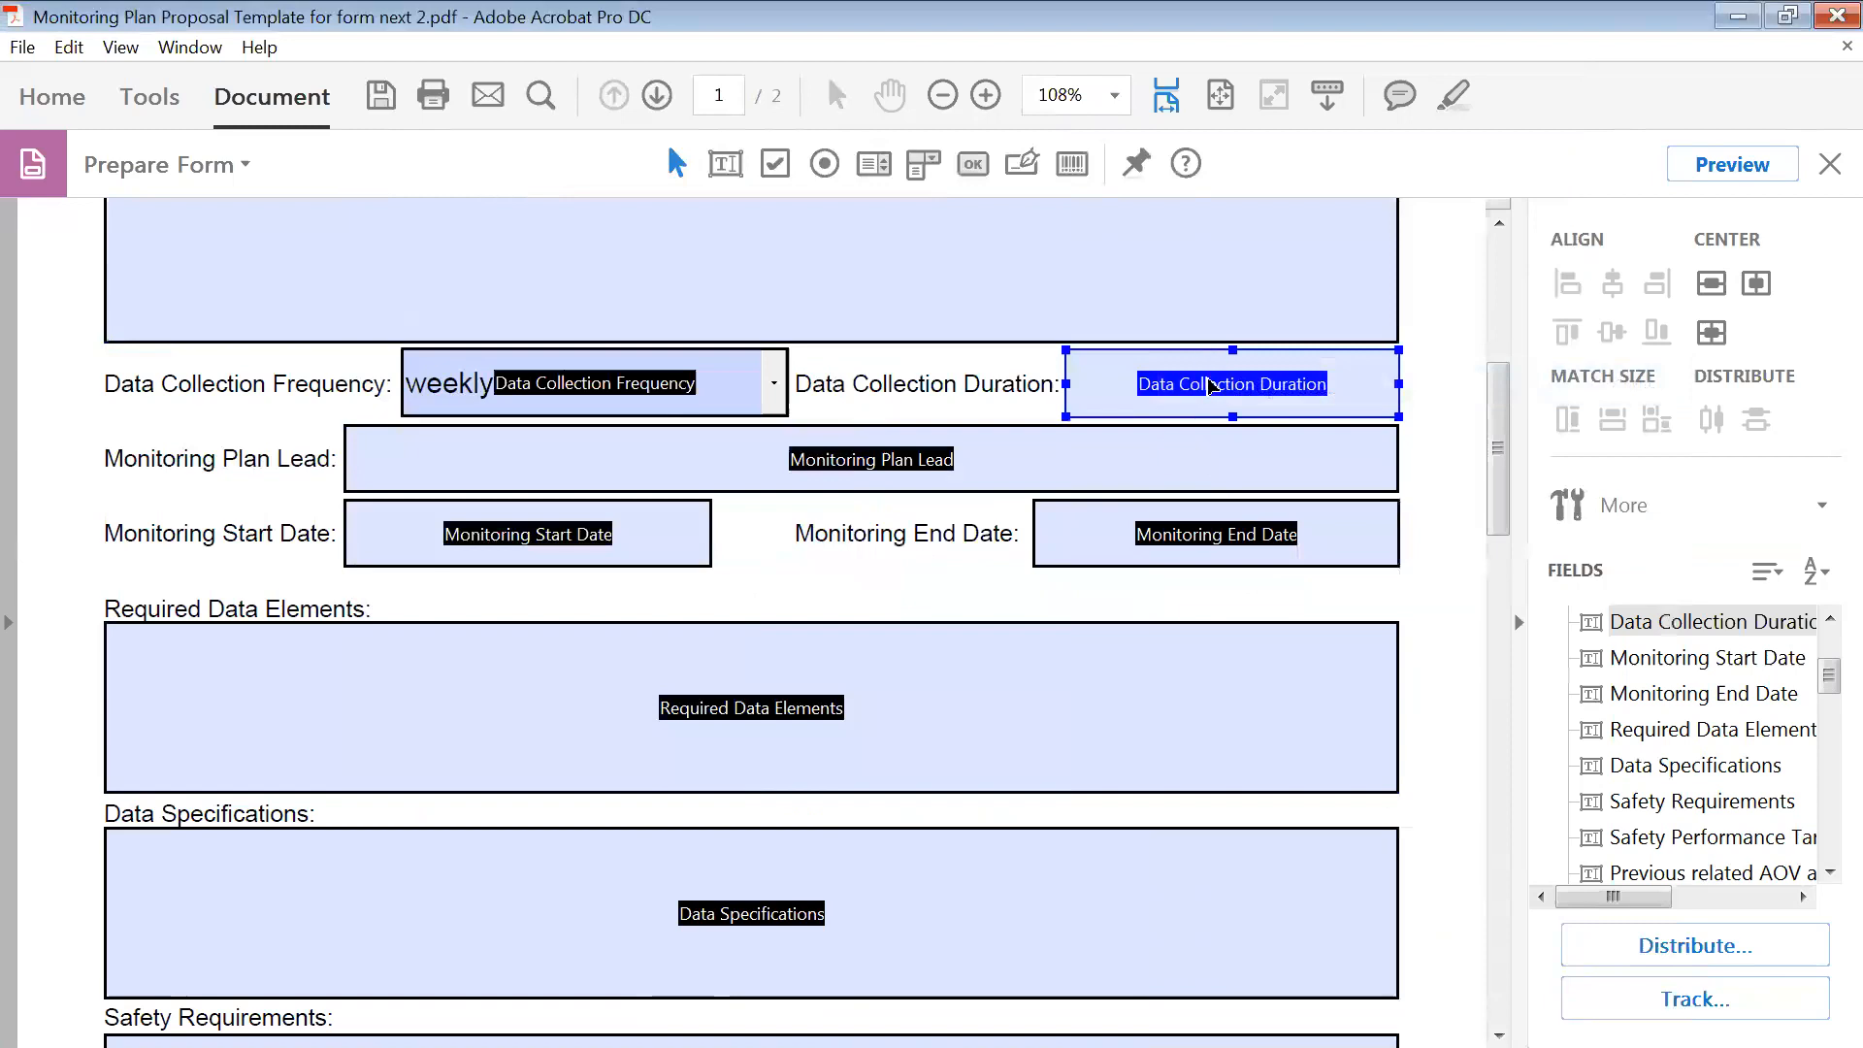
key(Delete)
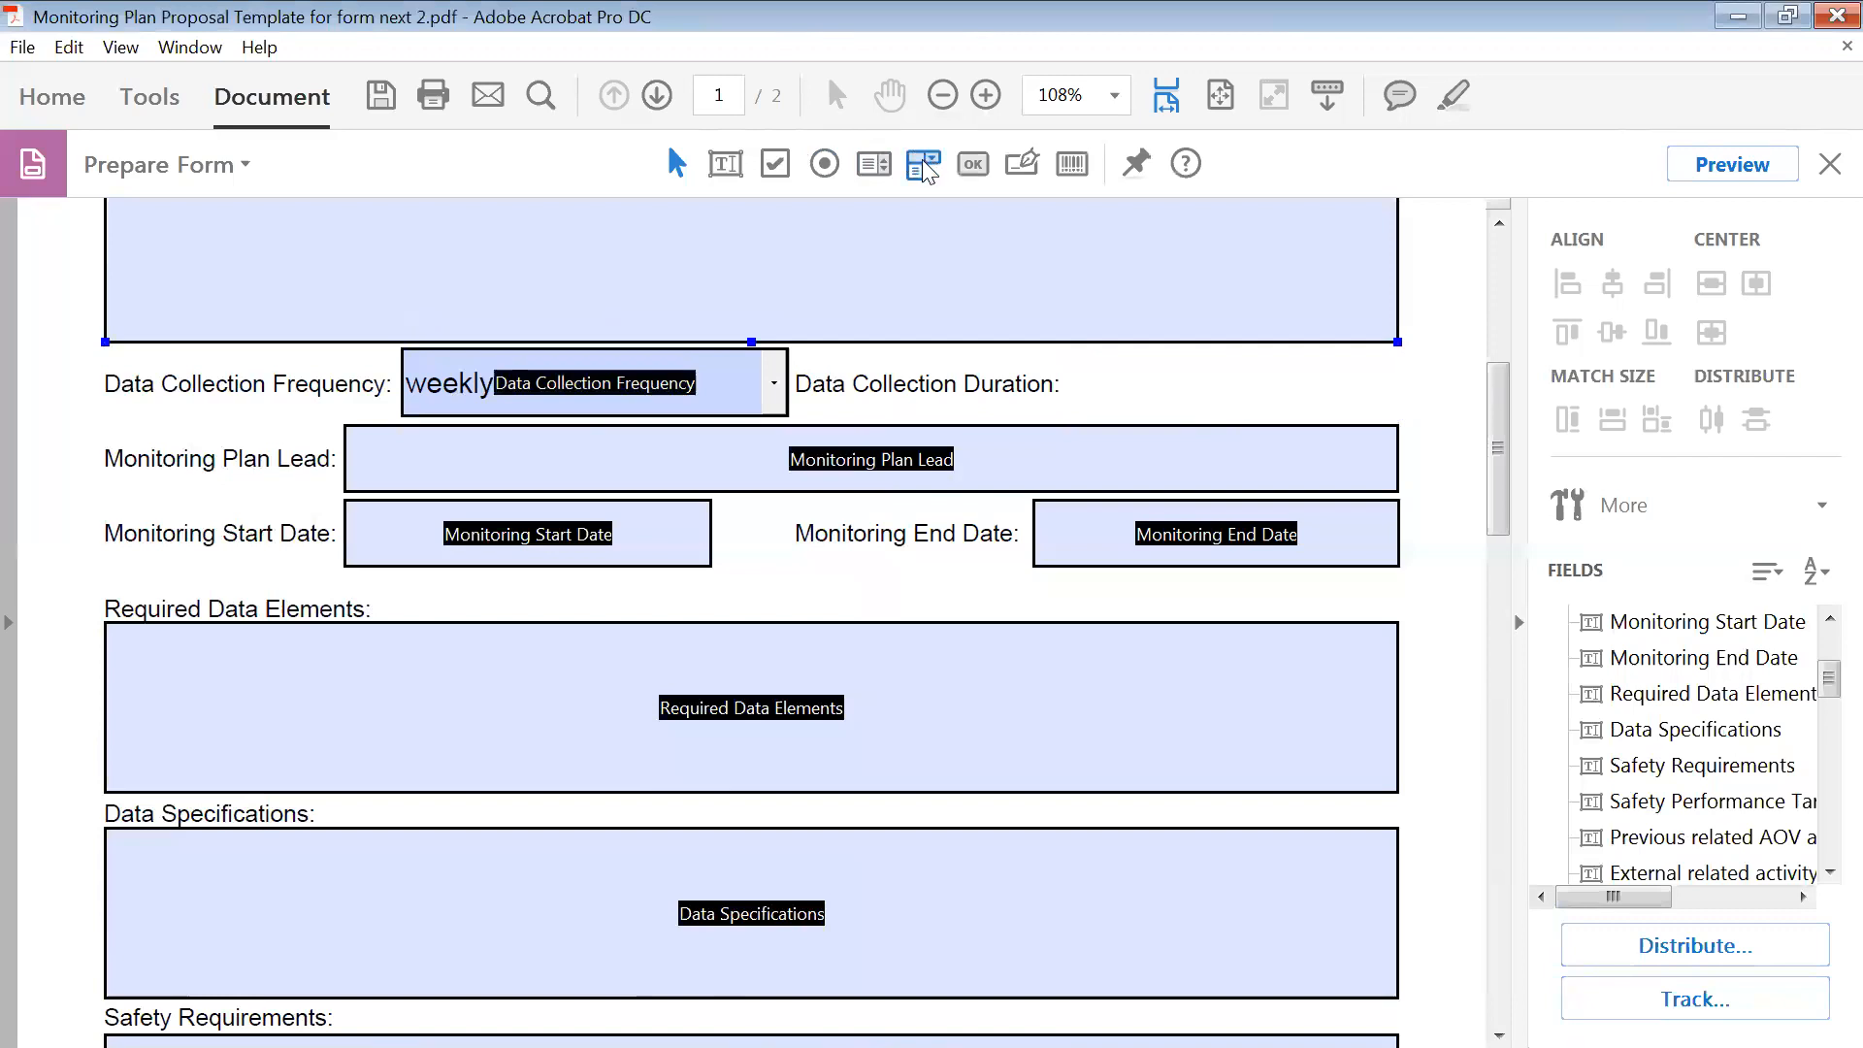
- Draw a dropdown field beside the Data Collection Duration label, and set both its name and its tooltip to Data Collection Duration
click(924, 167)
drag(1064, 345, 1398, 420)
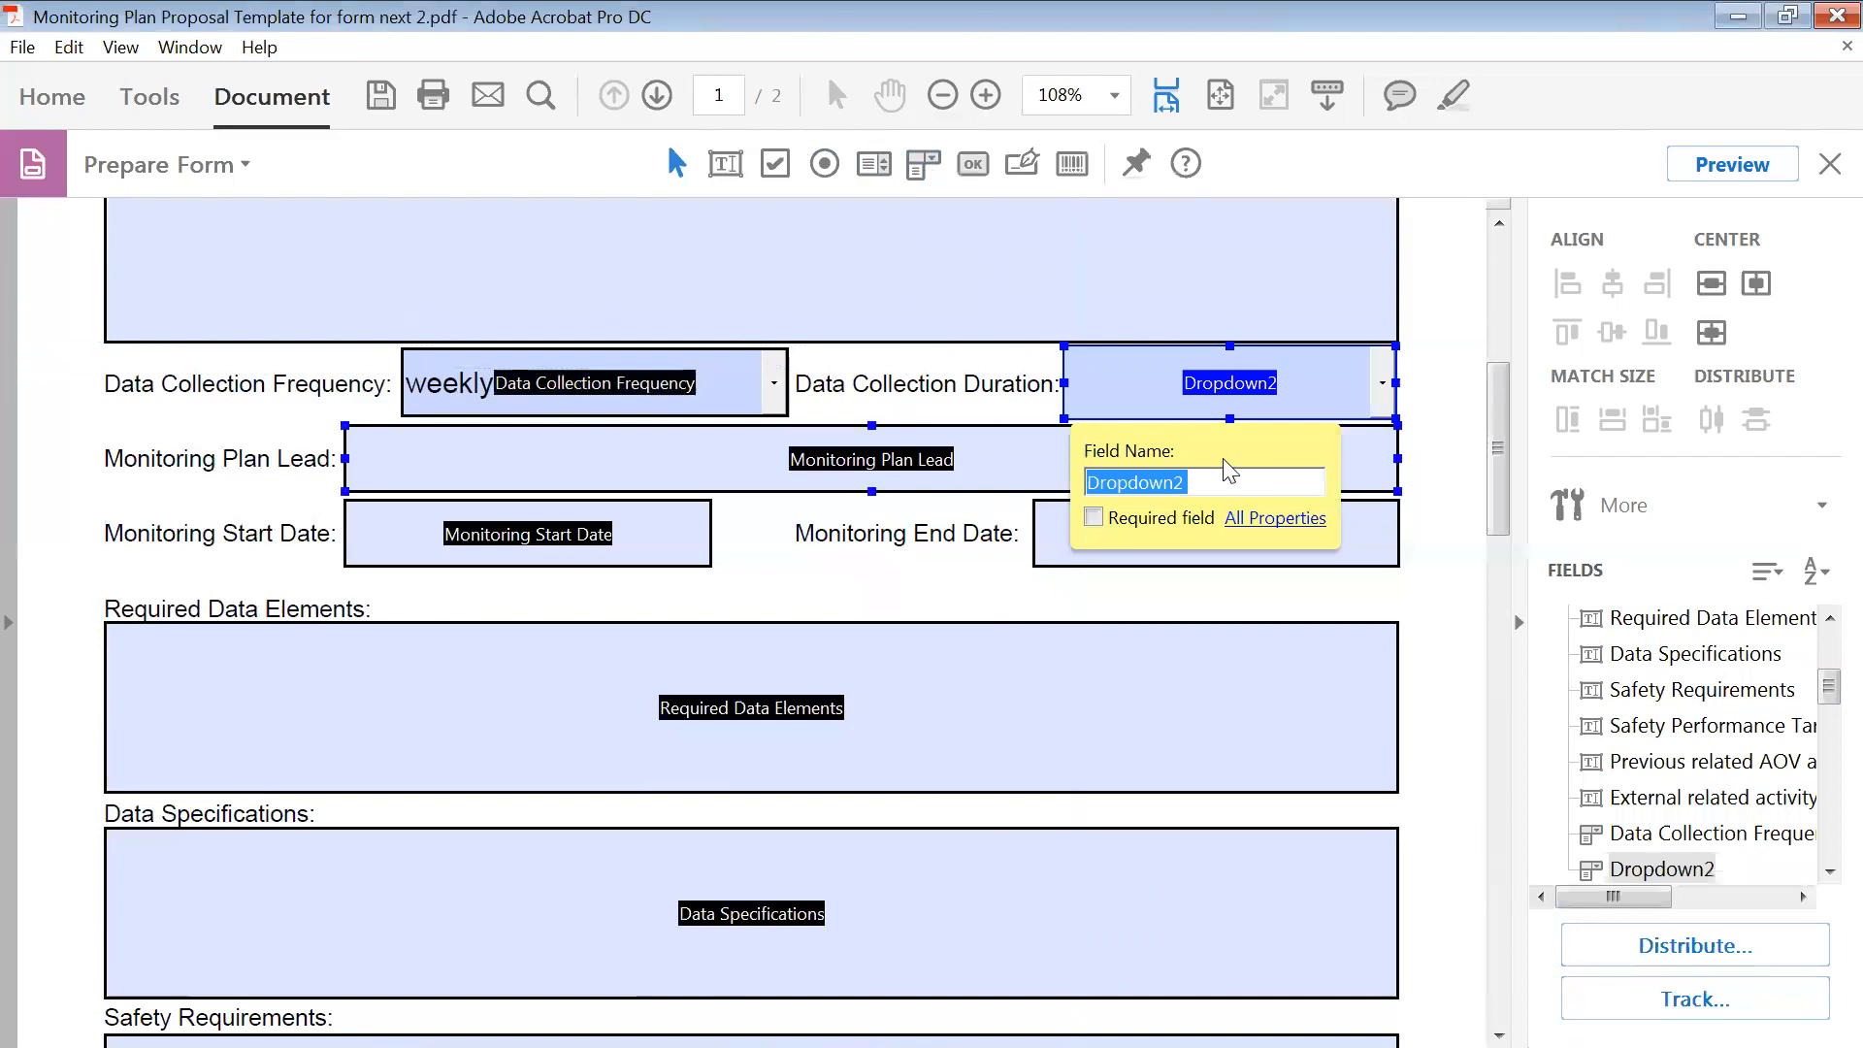
key(ctrl+v)
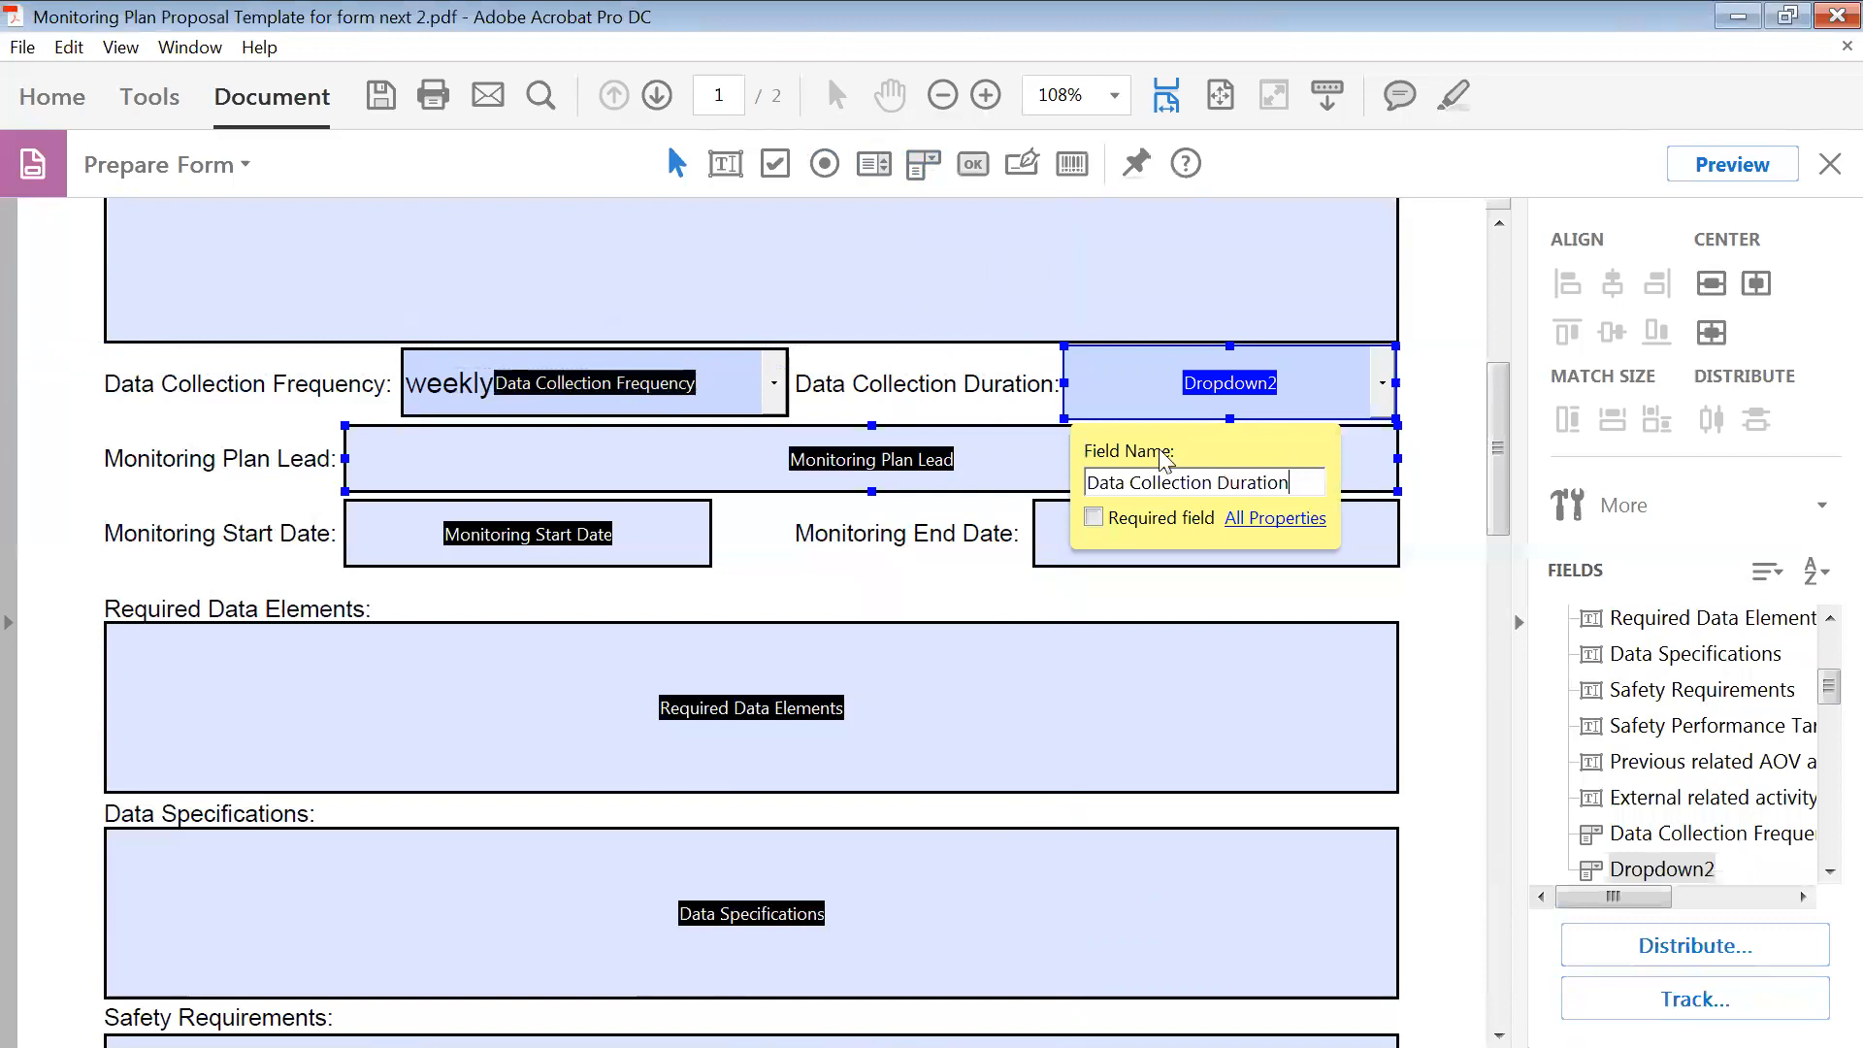
click(1266, 520)
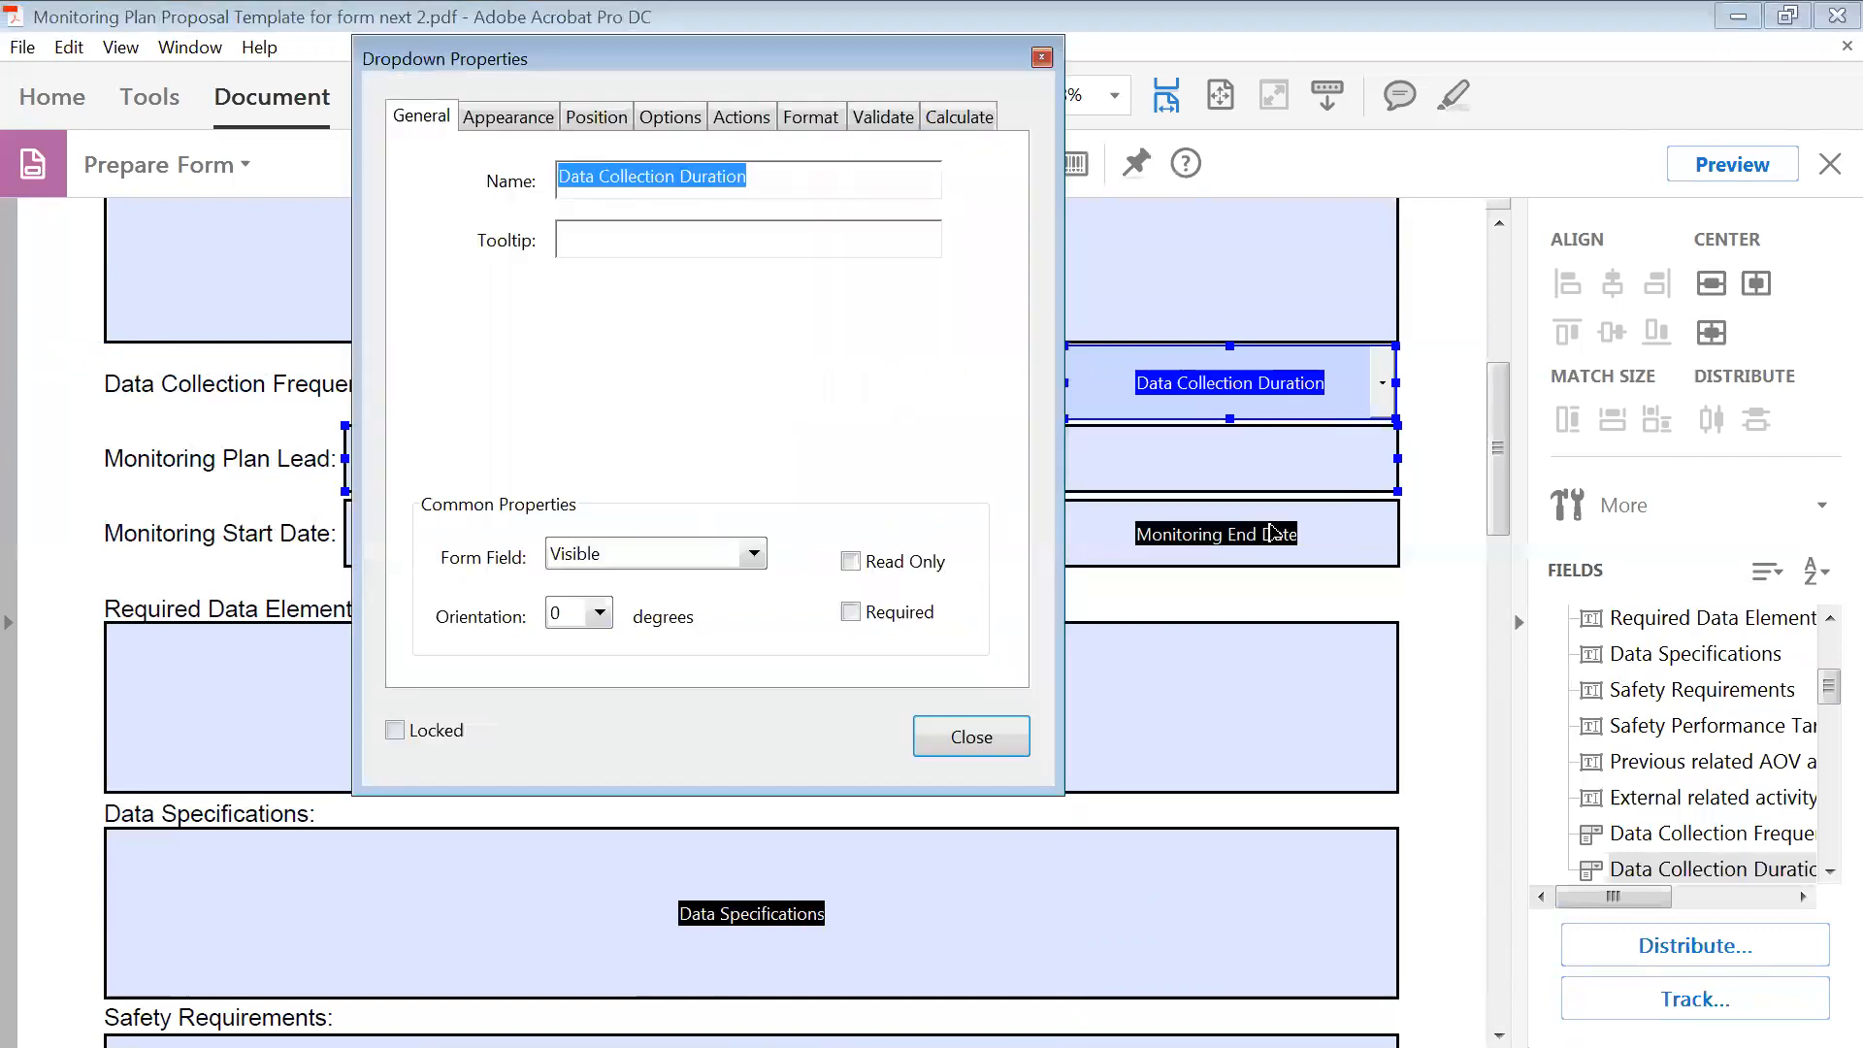
click(705, 237)
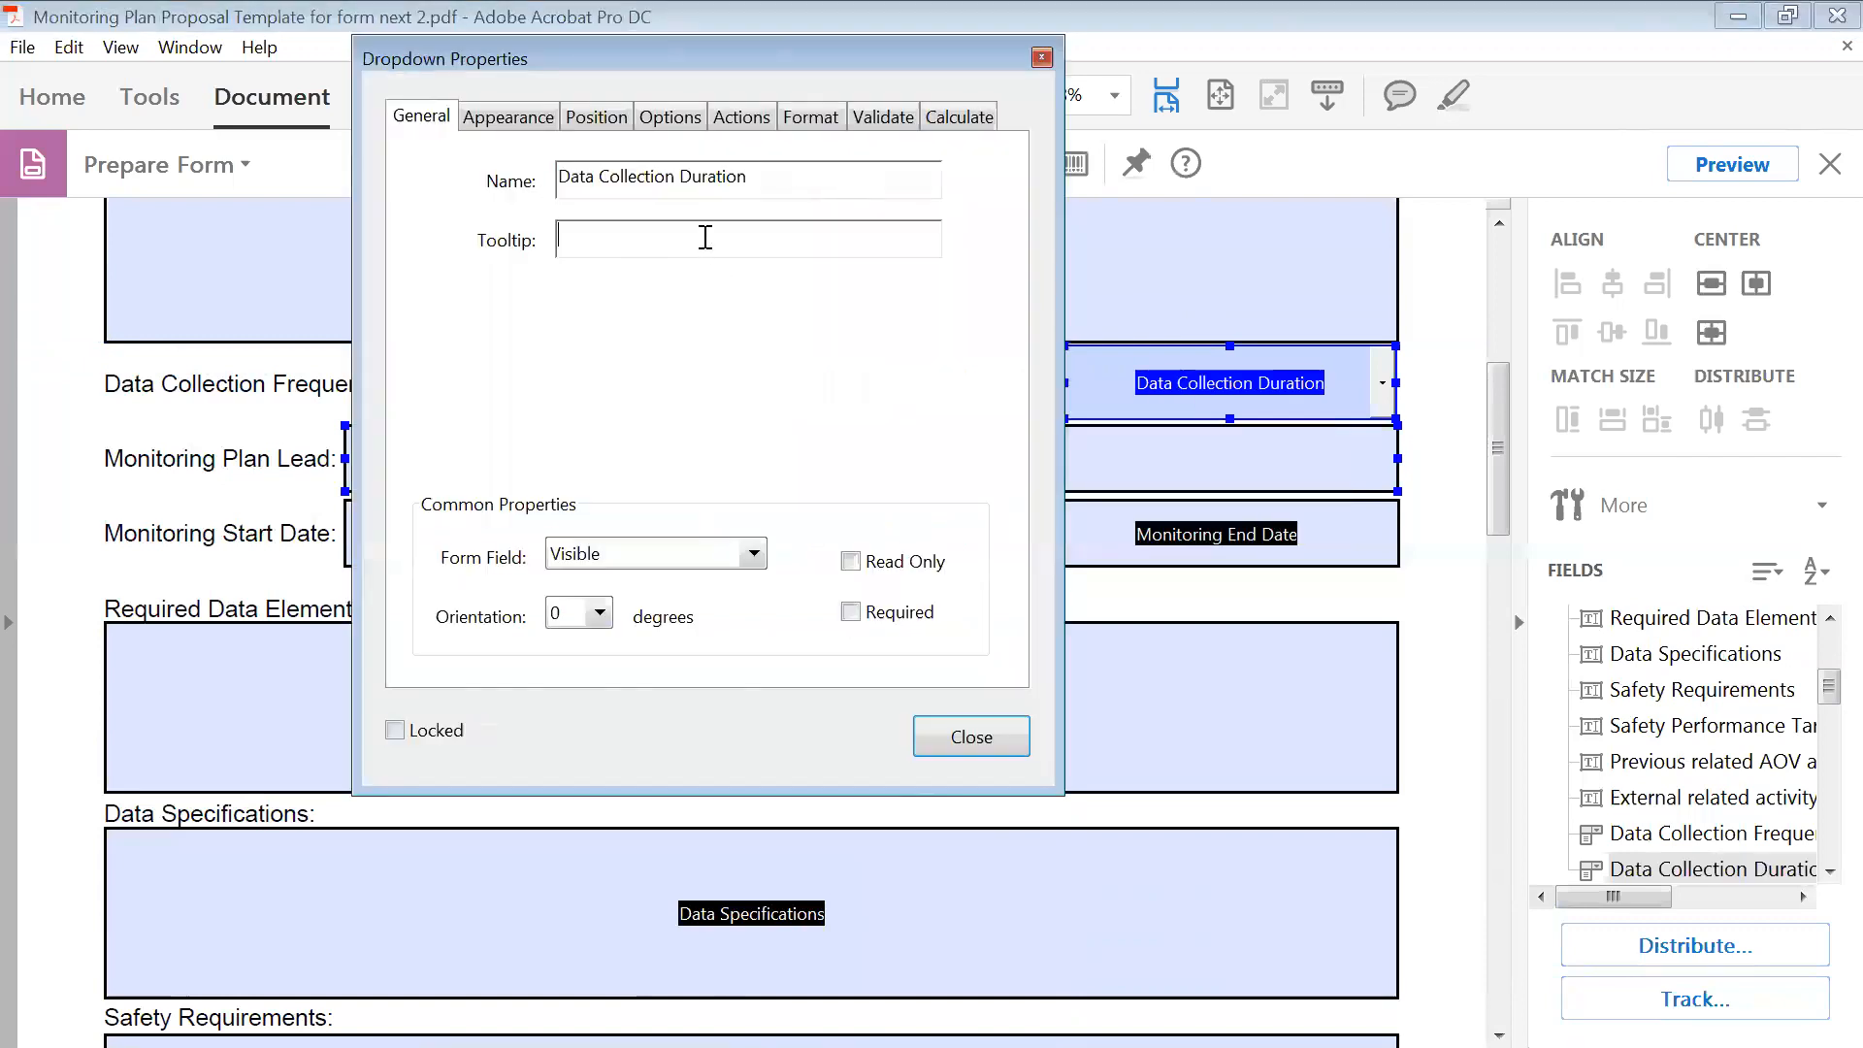
key(ctrl+v)
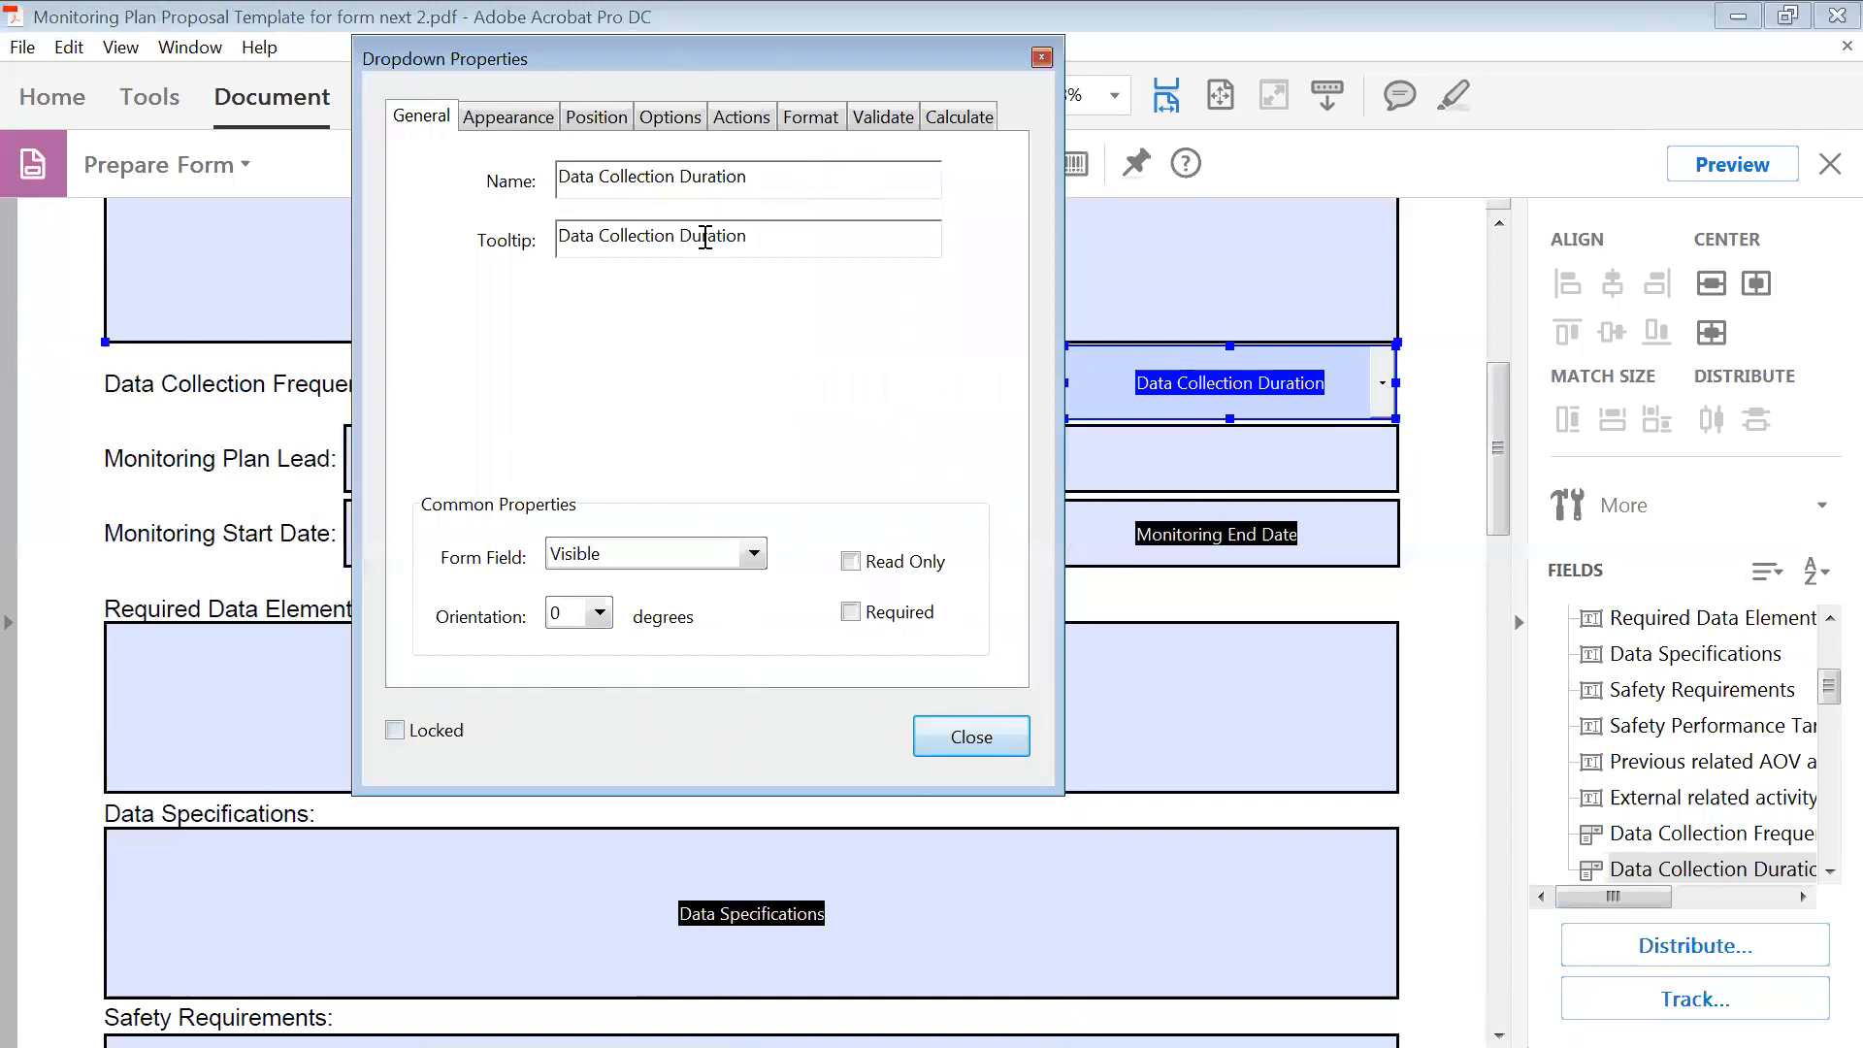
- Set the Data Collection Duration dropdown's right position to 8 in and its height to 0.38 in
click(514, 121)
click(596, 118)
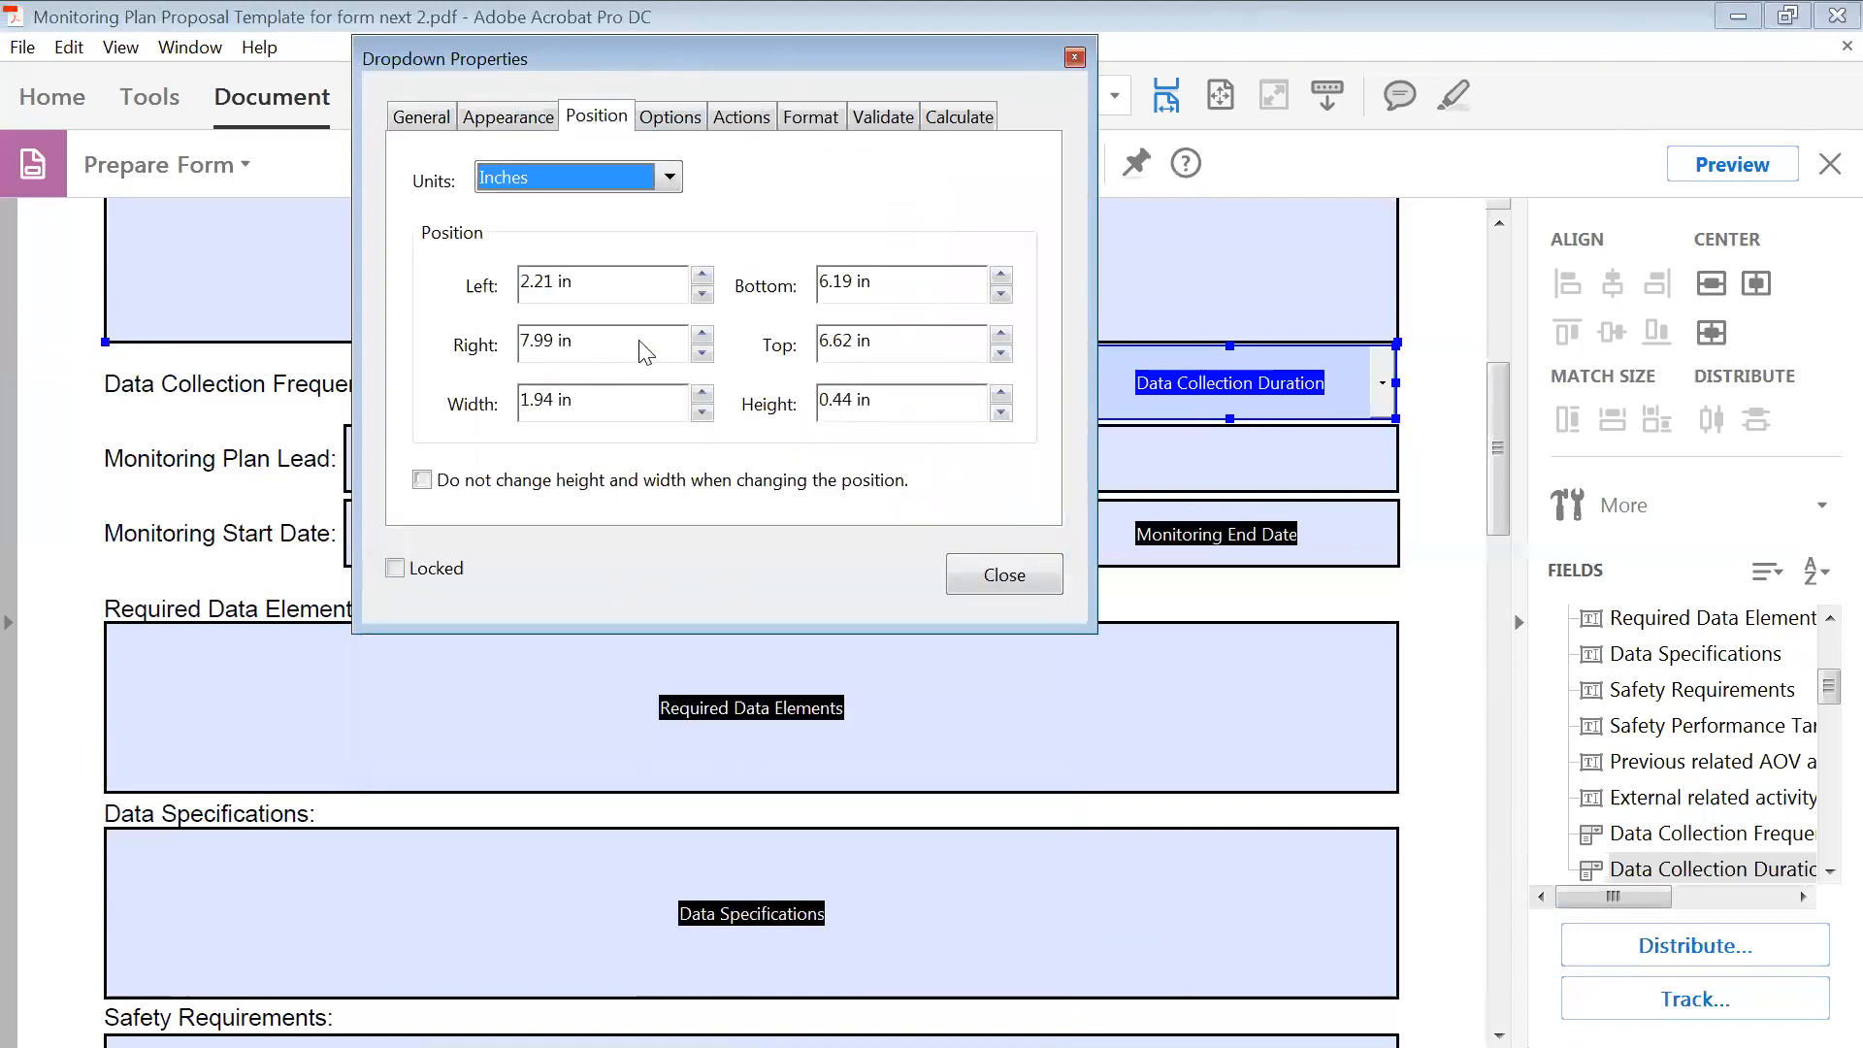
click(702, 336)
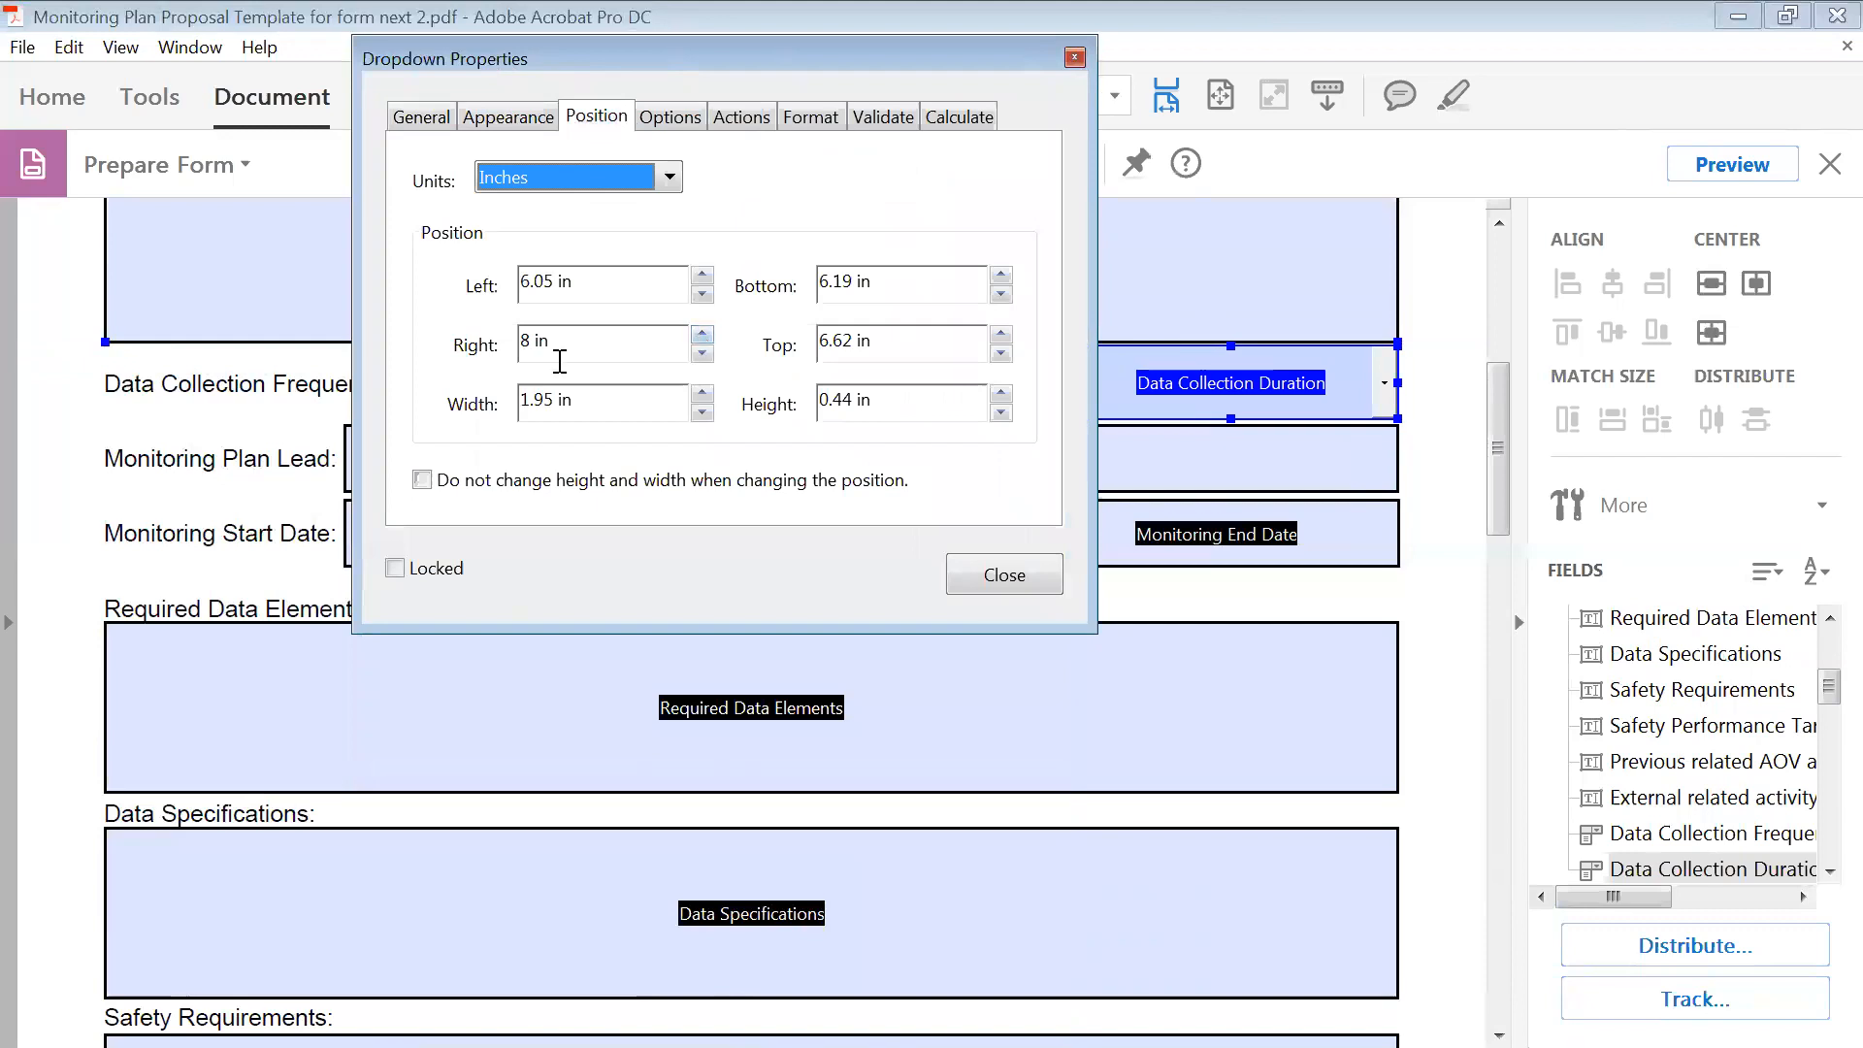
click(1001, 412)
click(1001, 393)
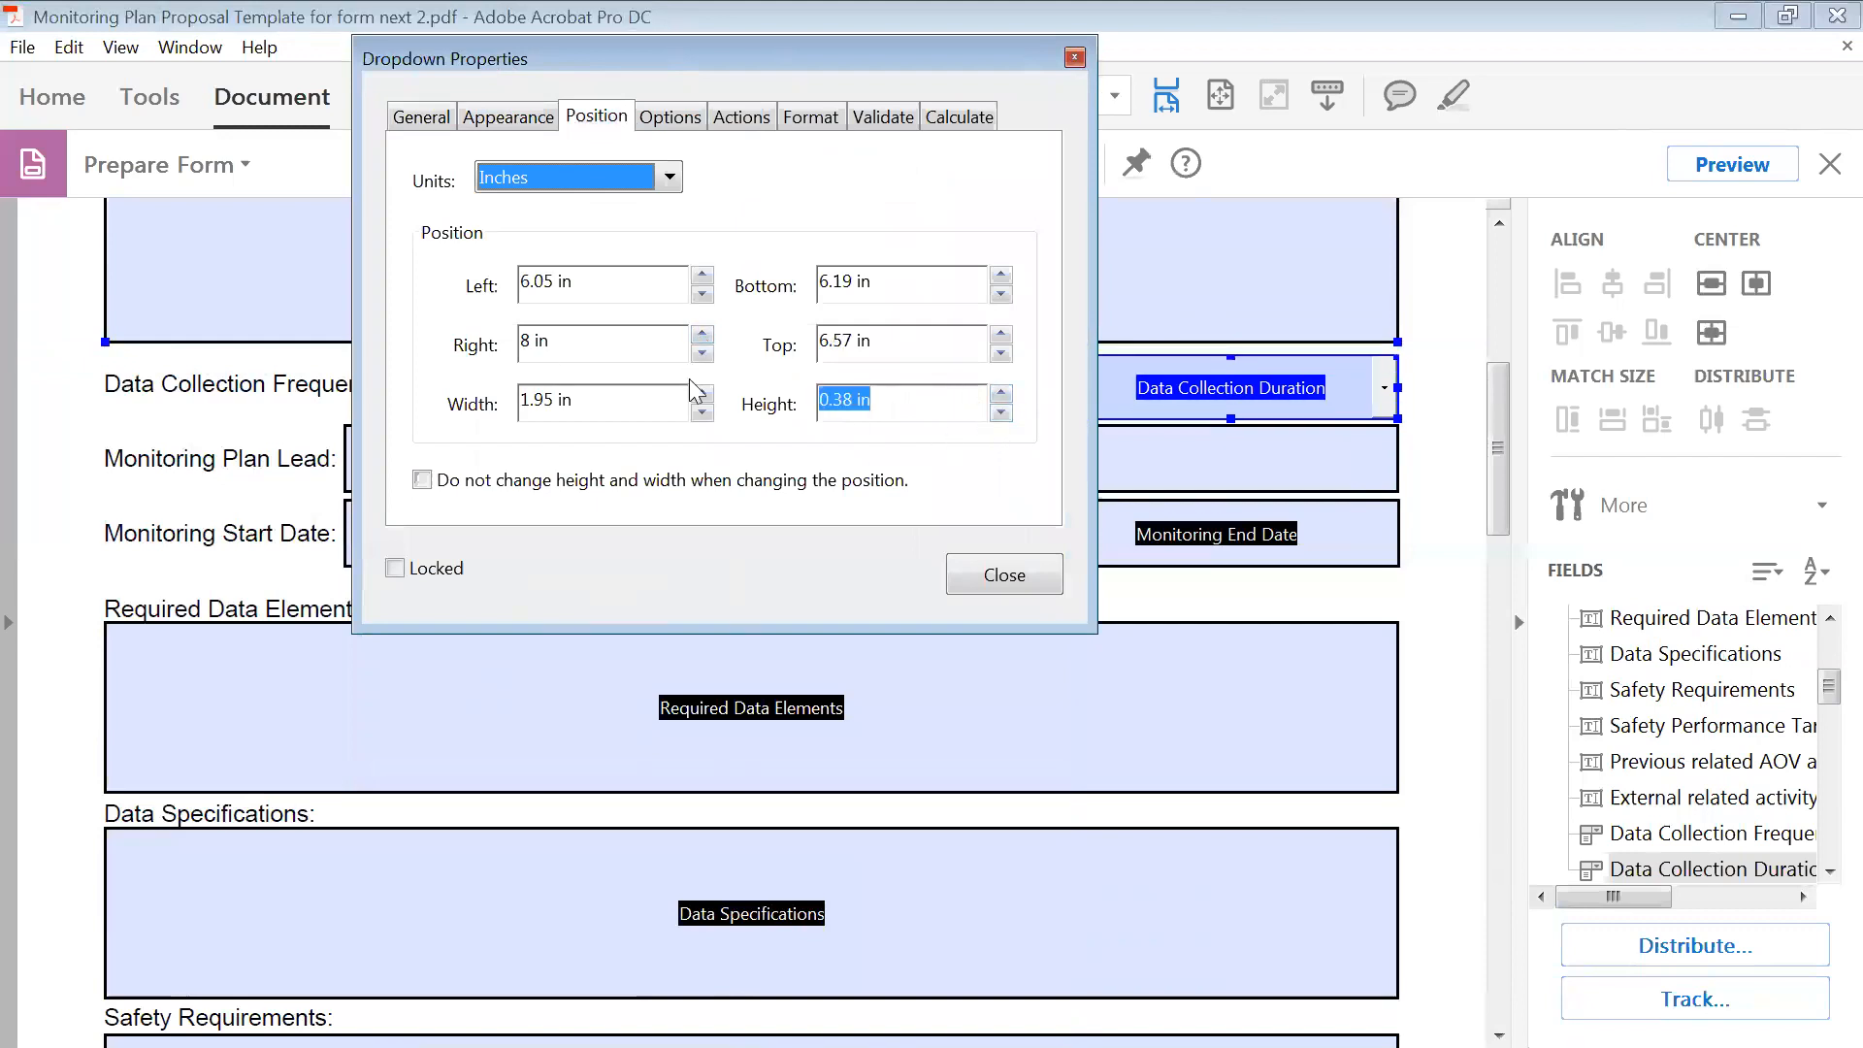
- Set the Data Collection Duration dropdown's height to 0.4 in, and add the items monthly, quarterly and annually to its list
text(.4)
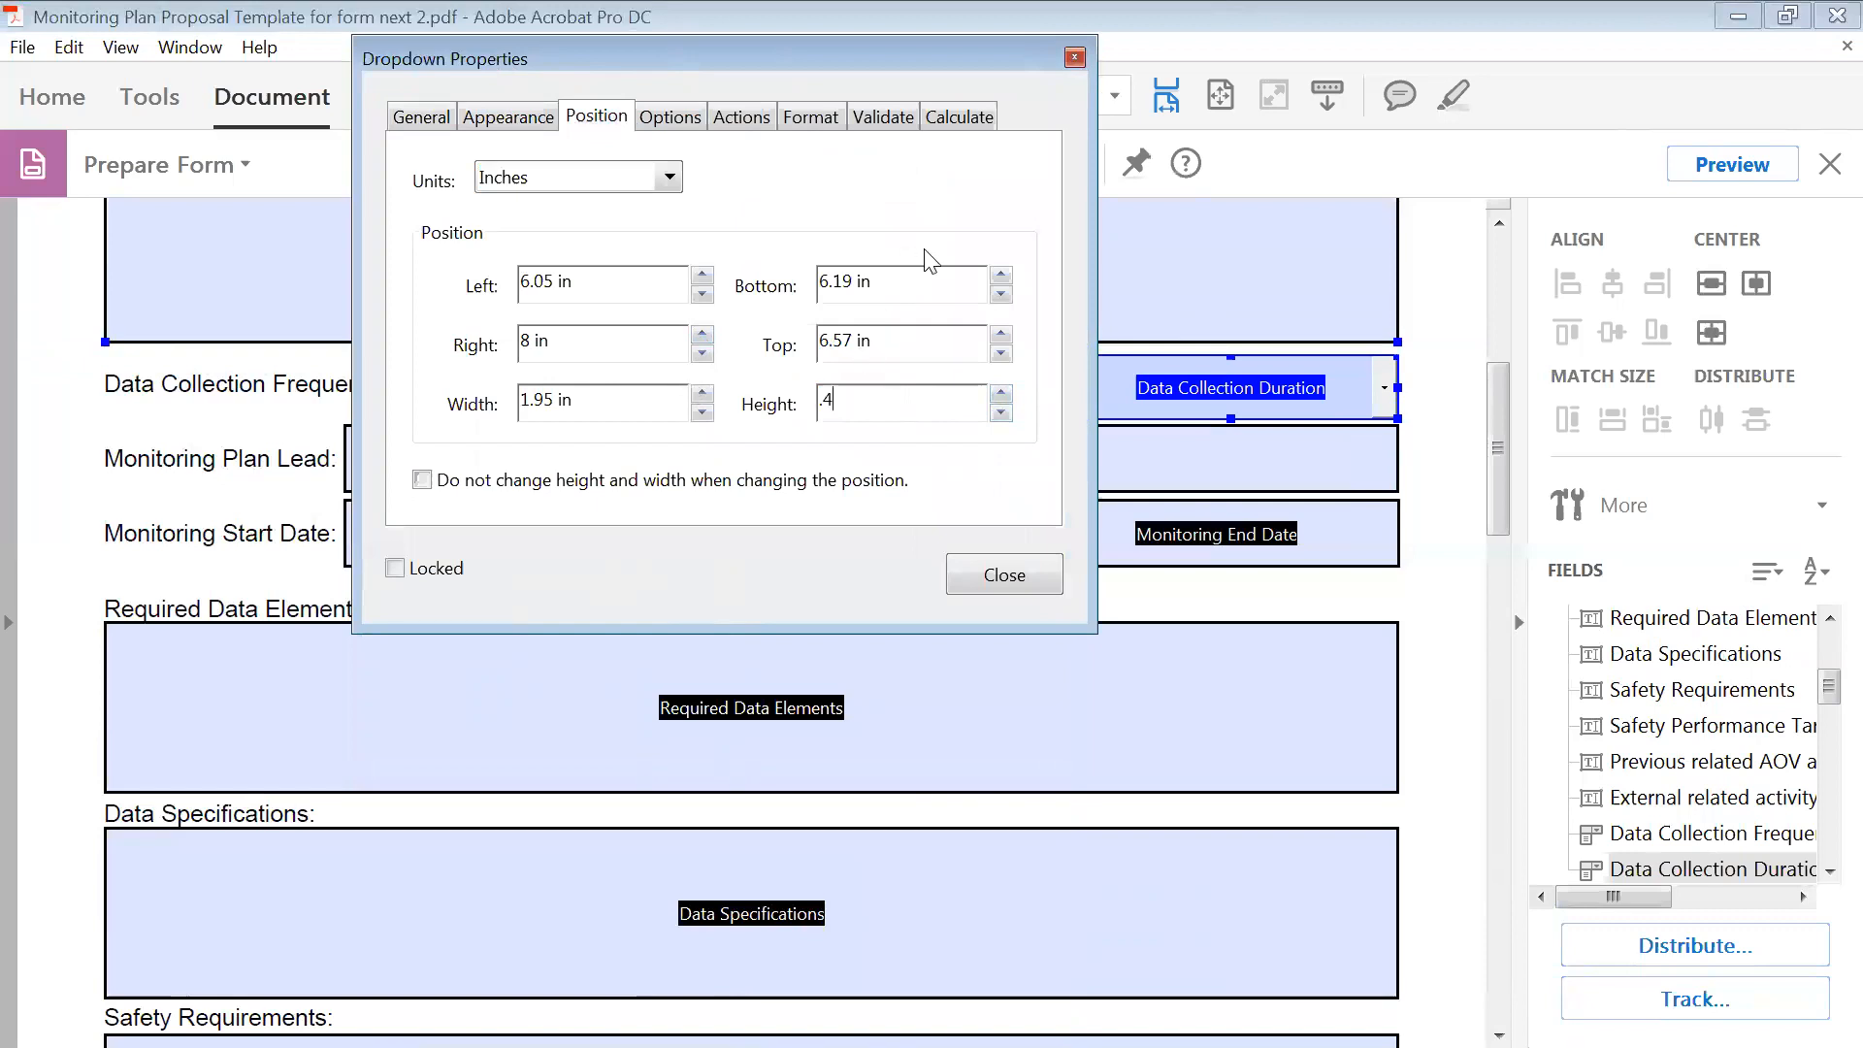
key(Tab)
click(686, 119)
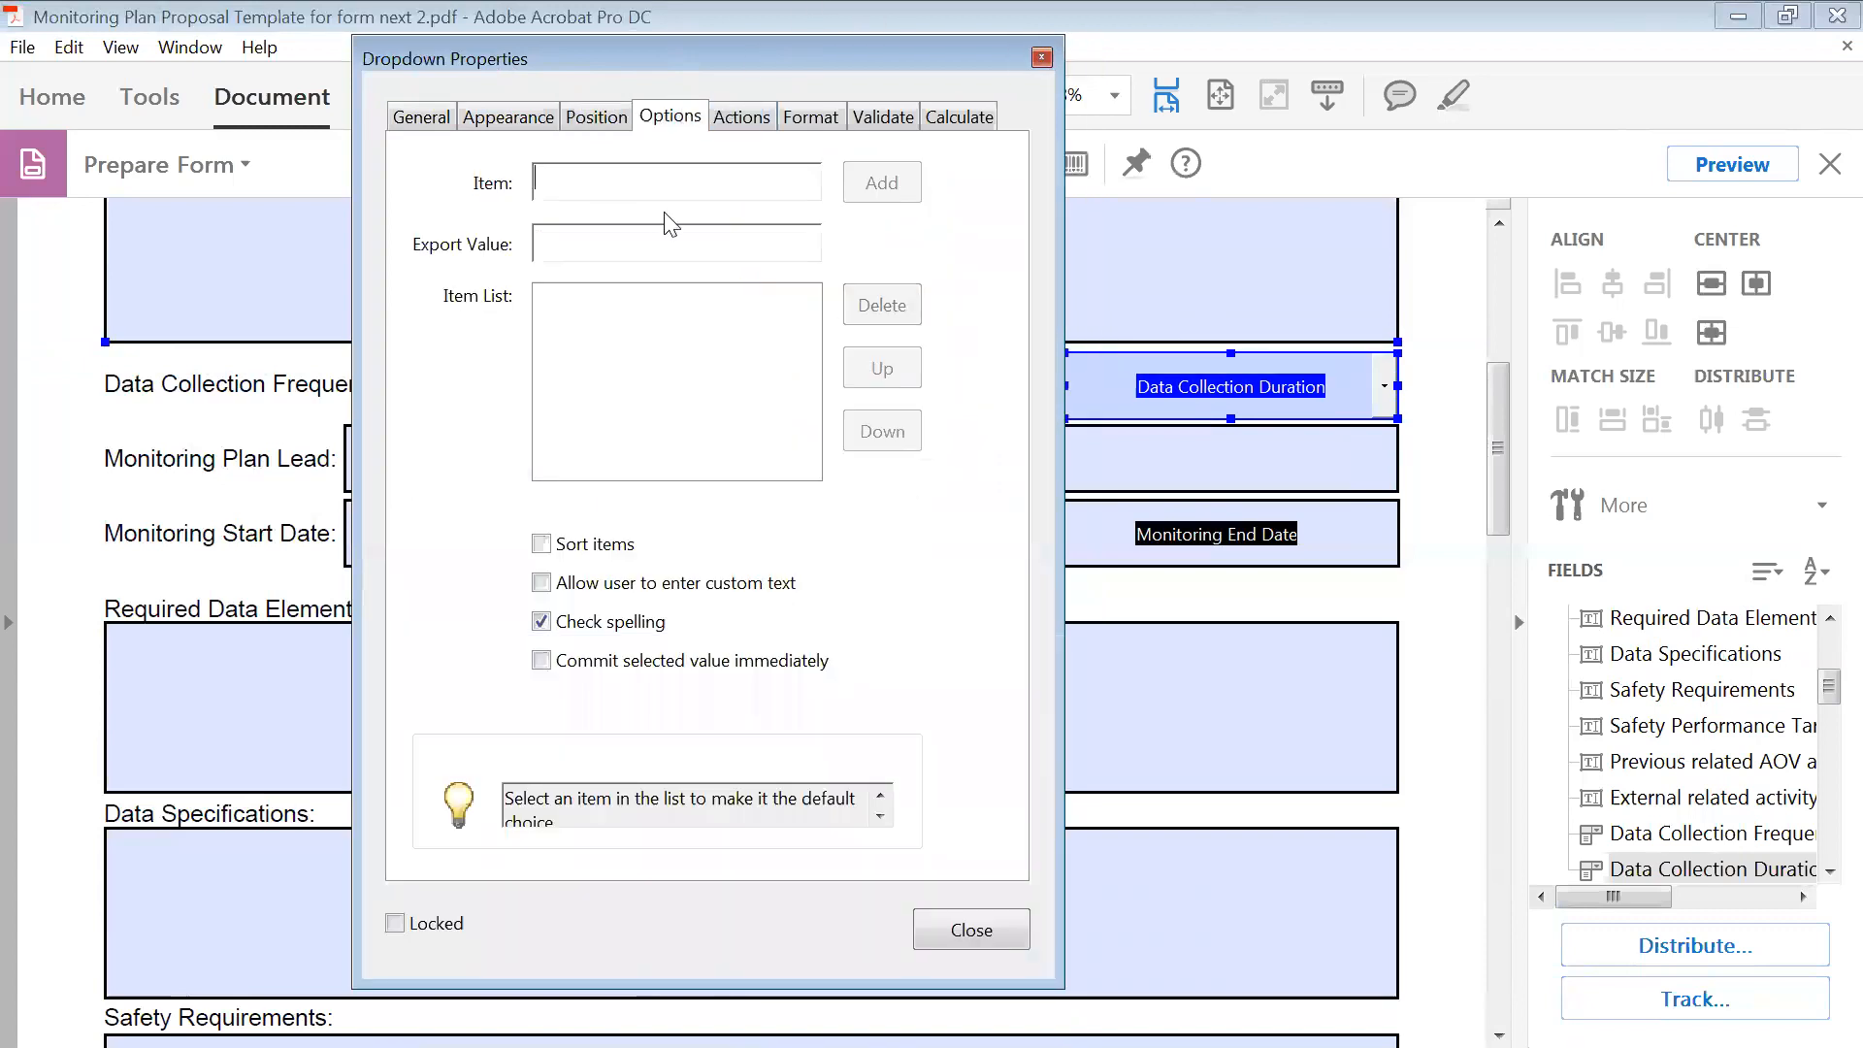
click(679, 175)
text(monthly)
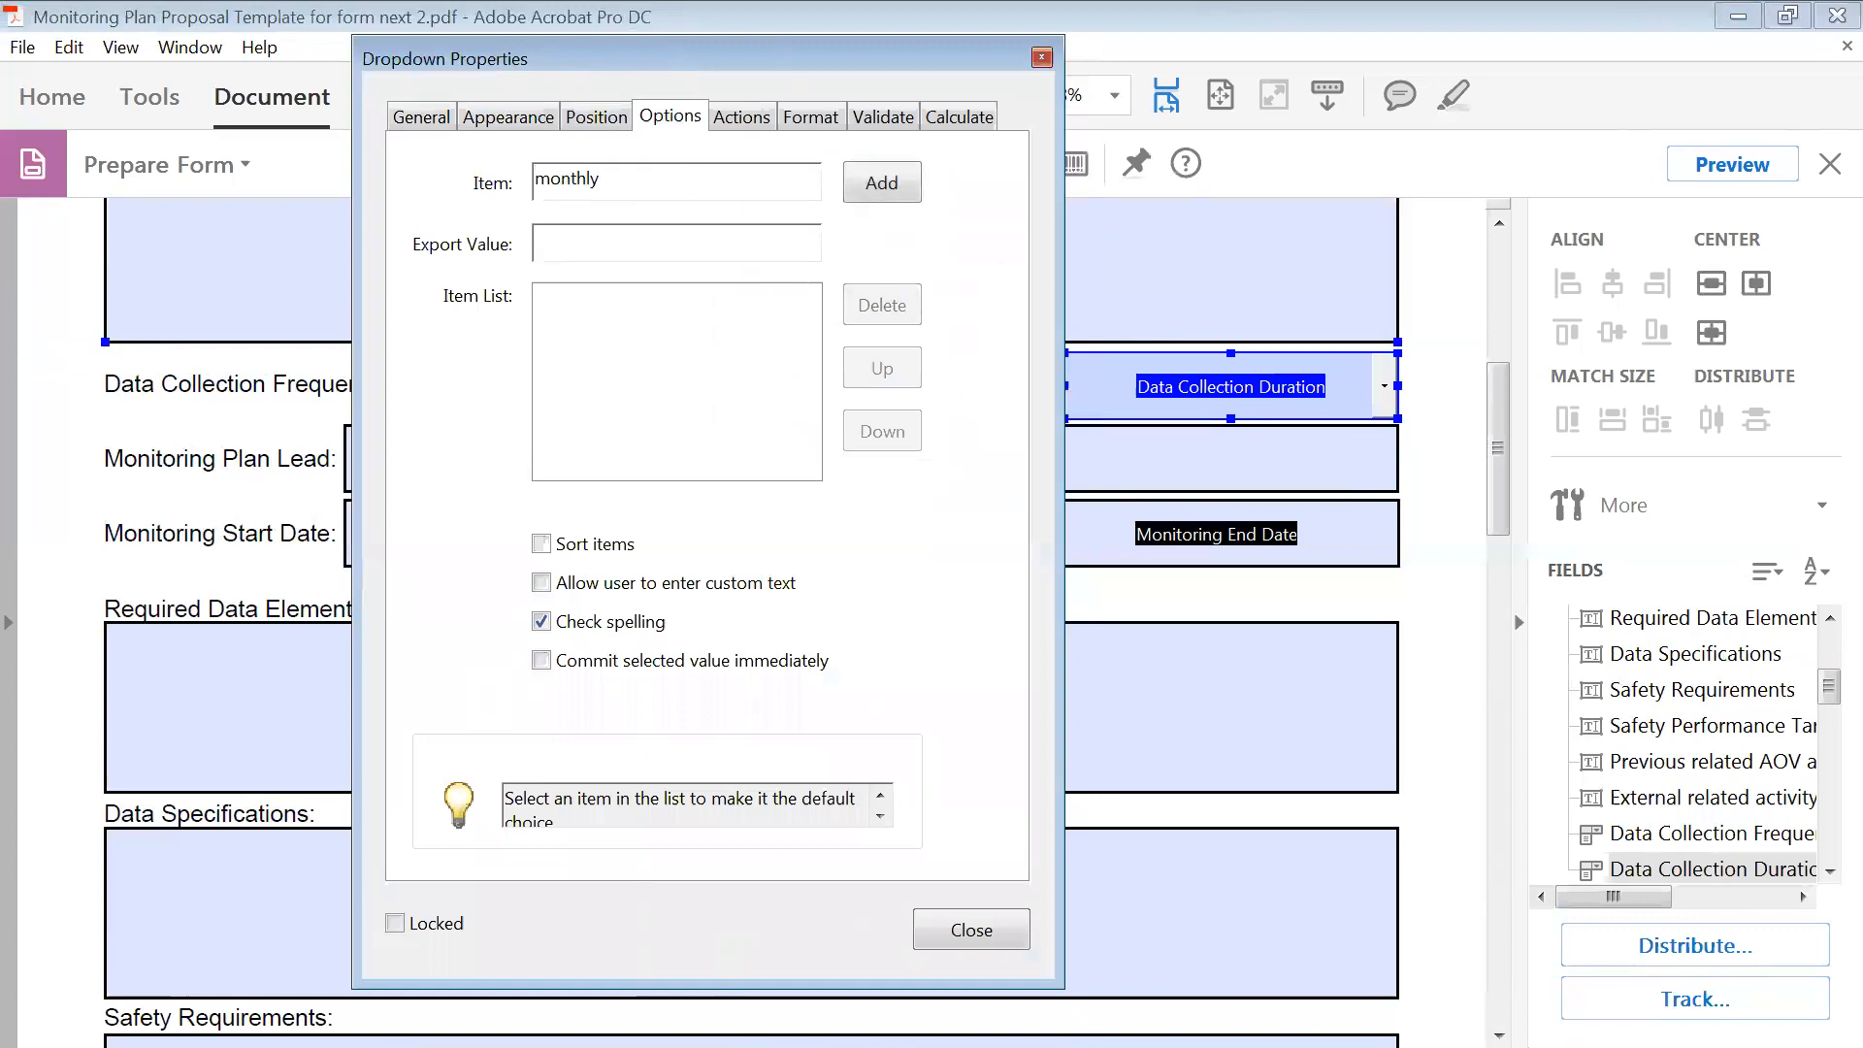
click(893, 183)
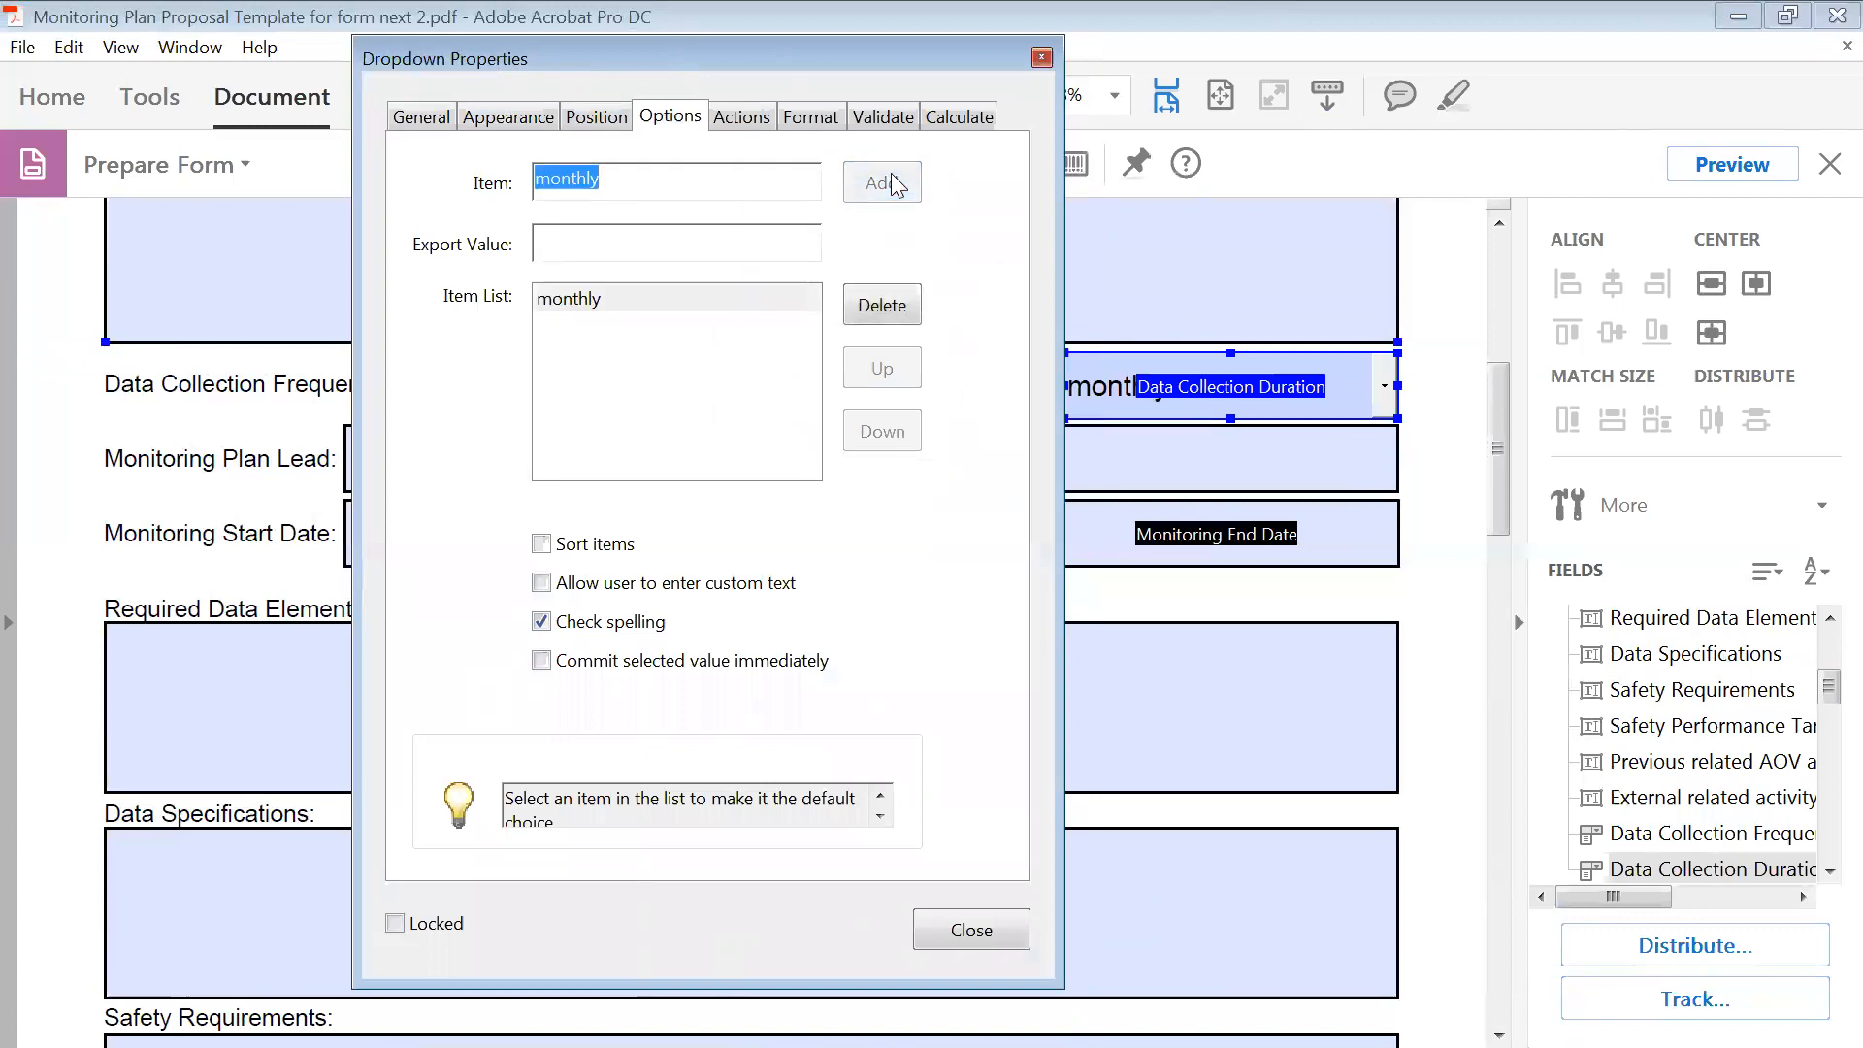
text(qua)
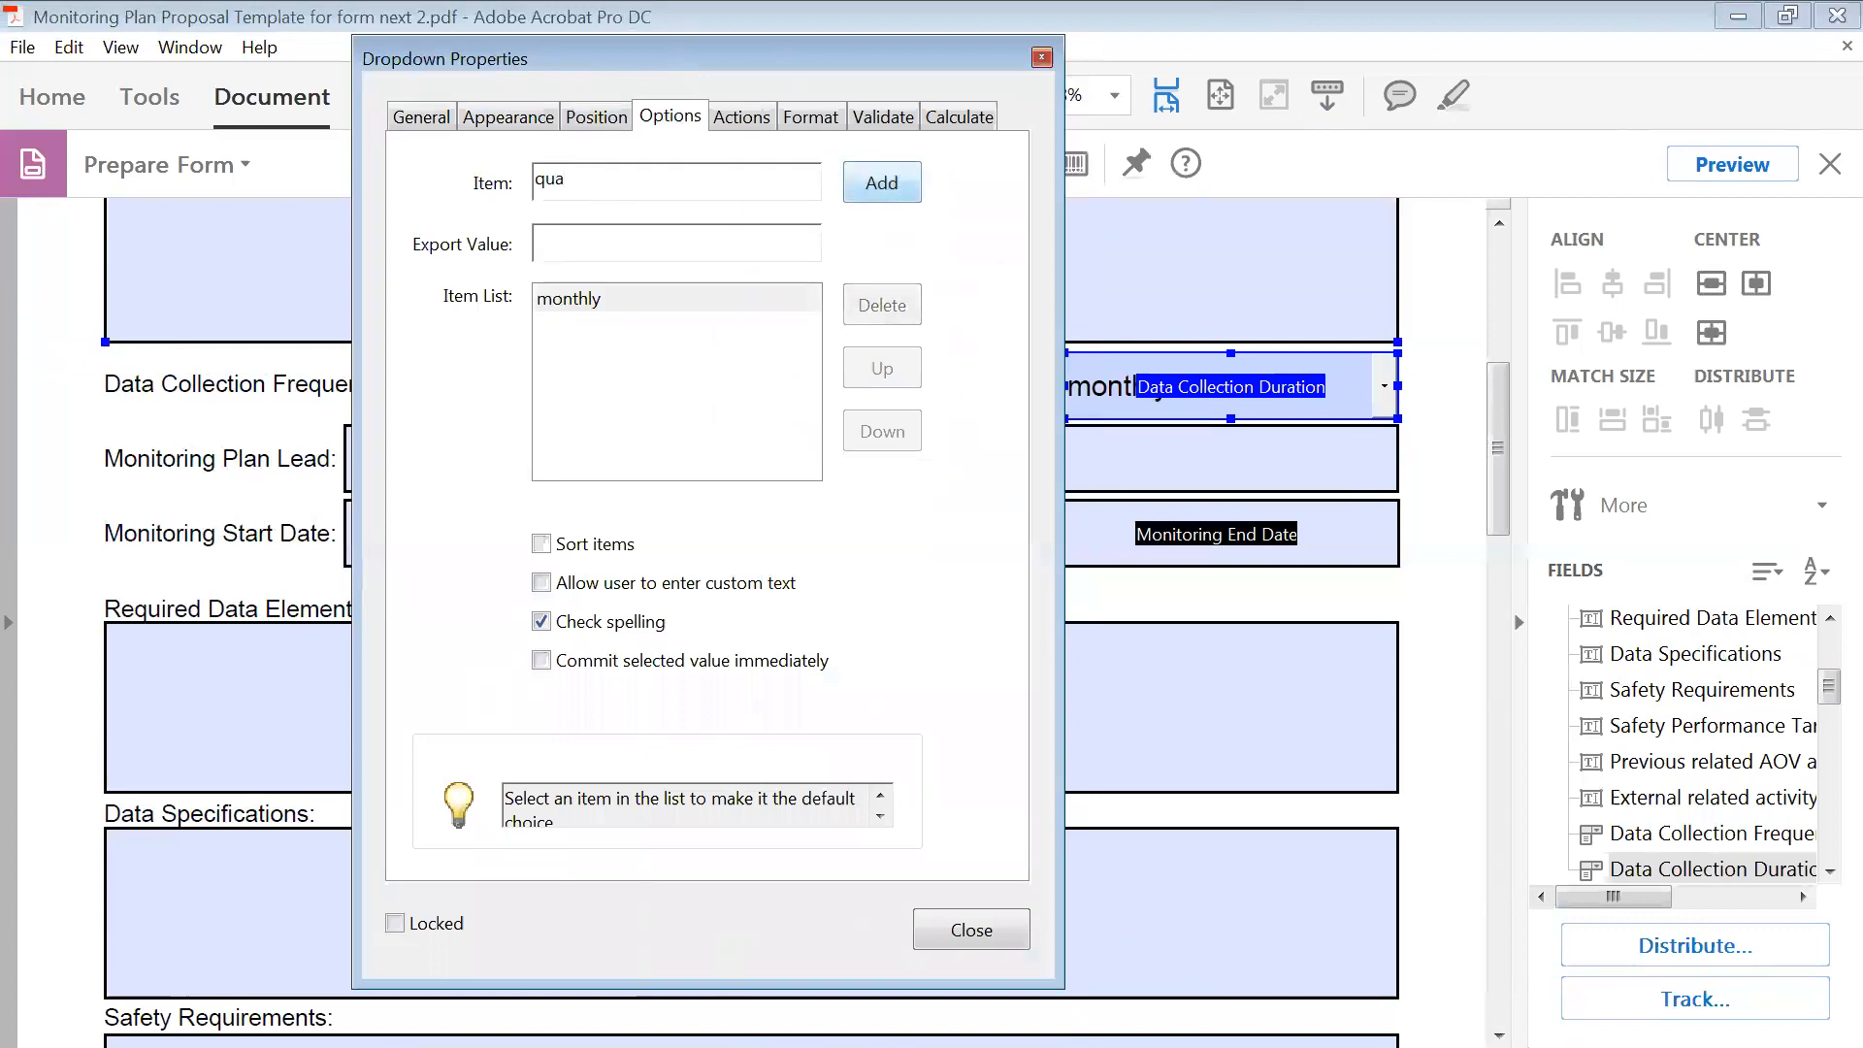
text(rterly)
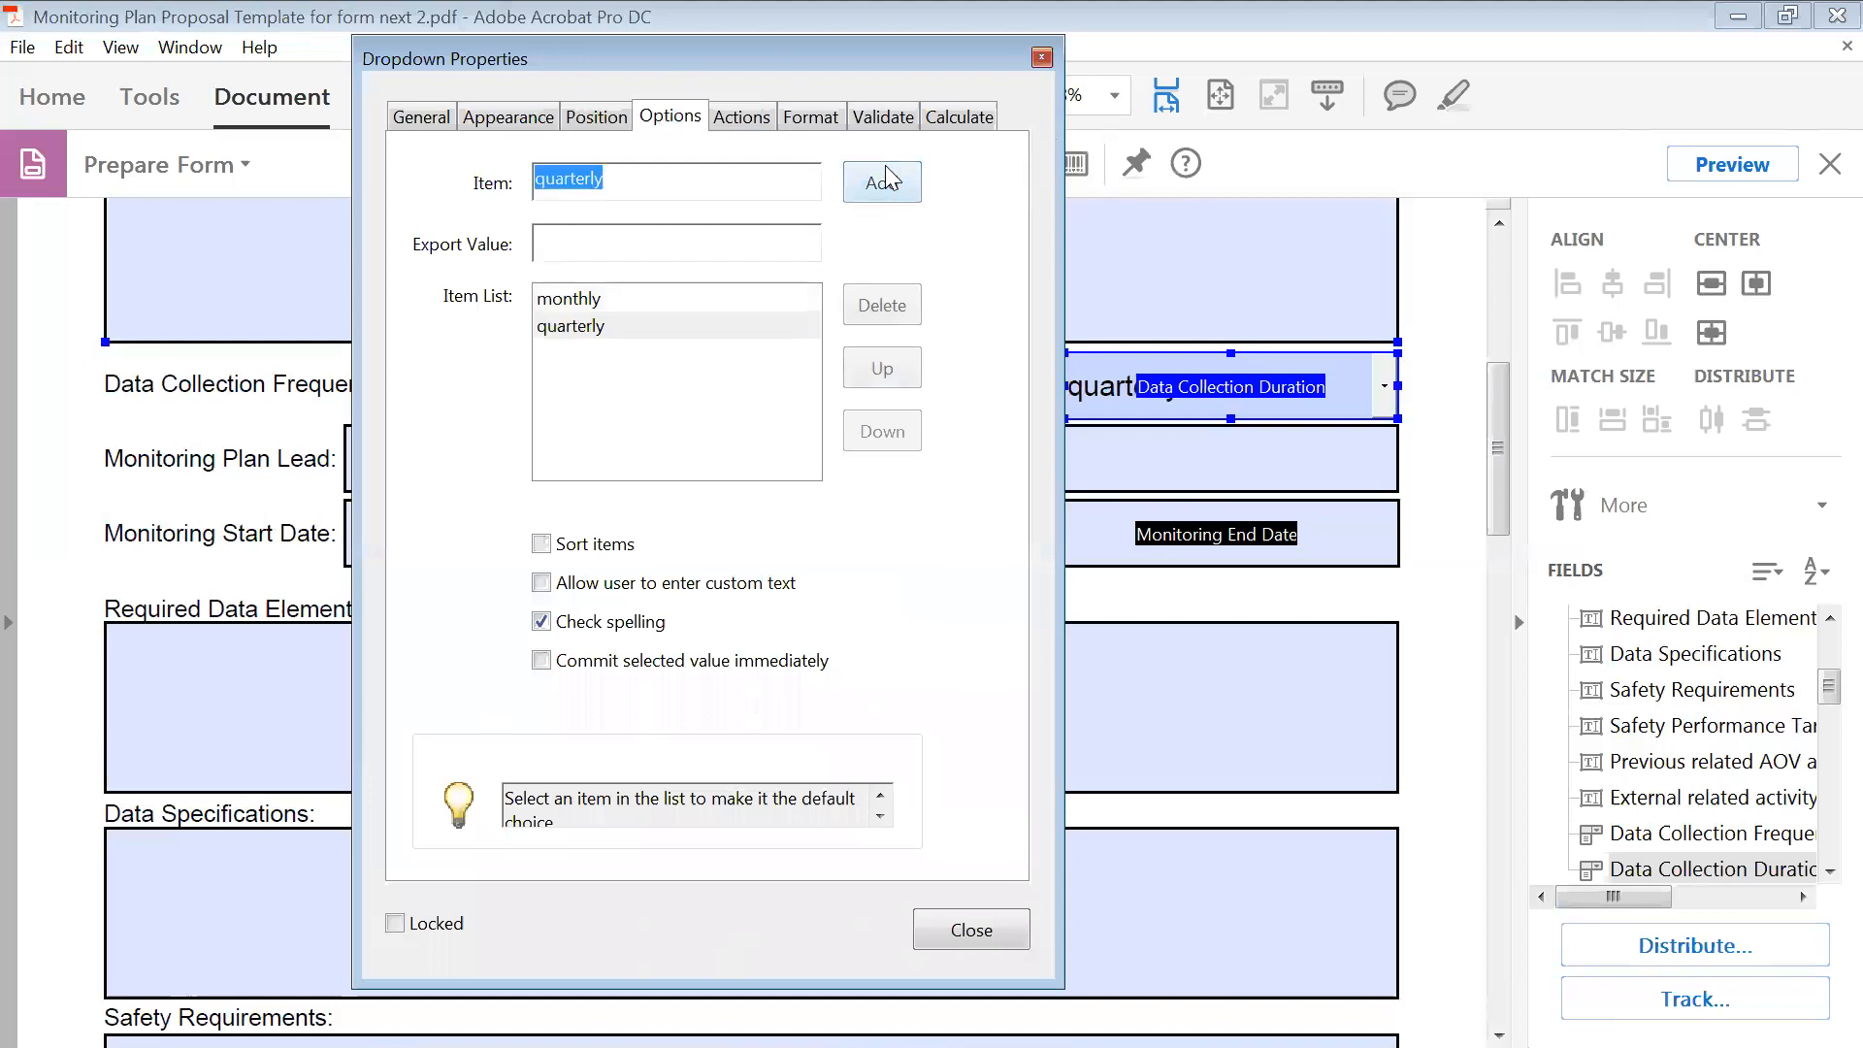
click(886, 181)
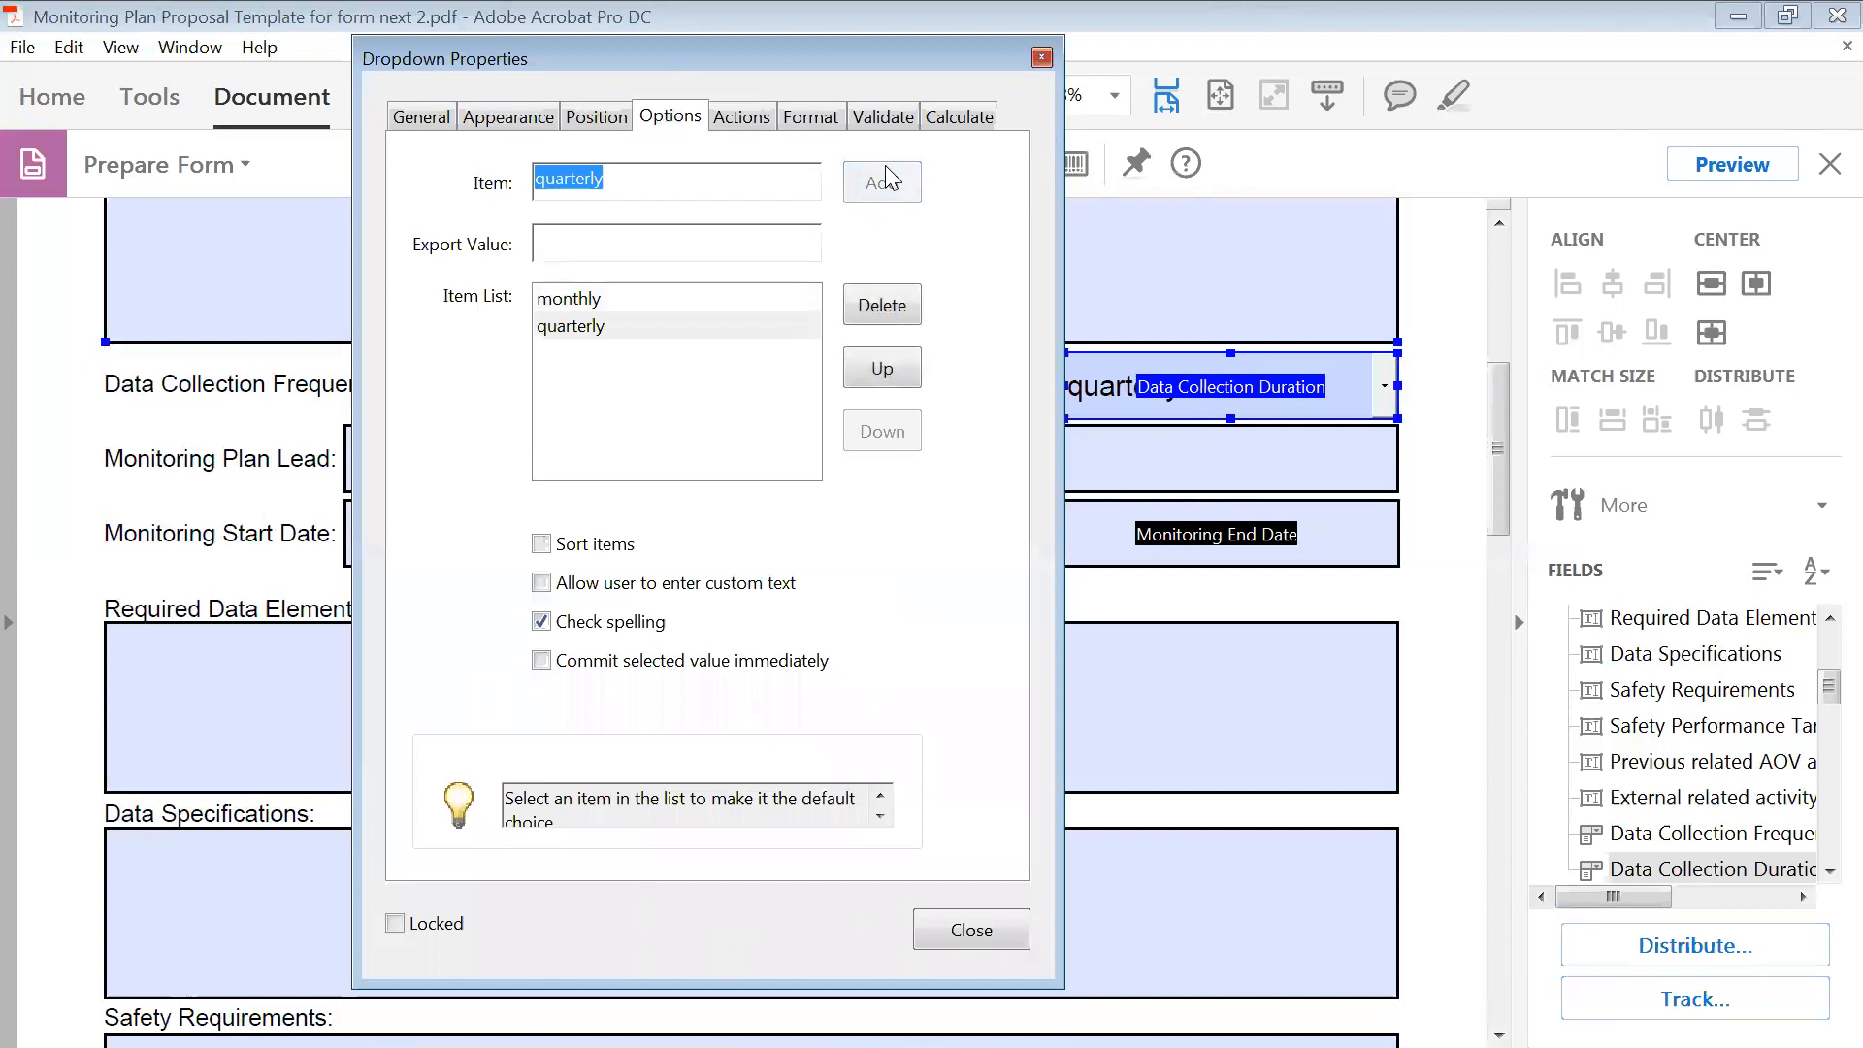
text(ann)
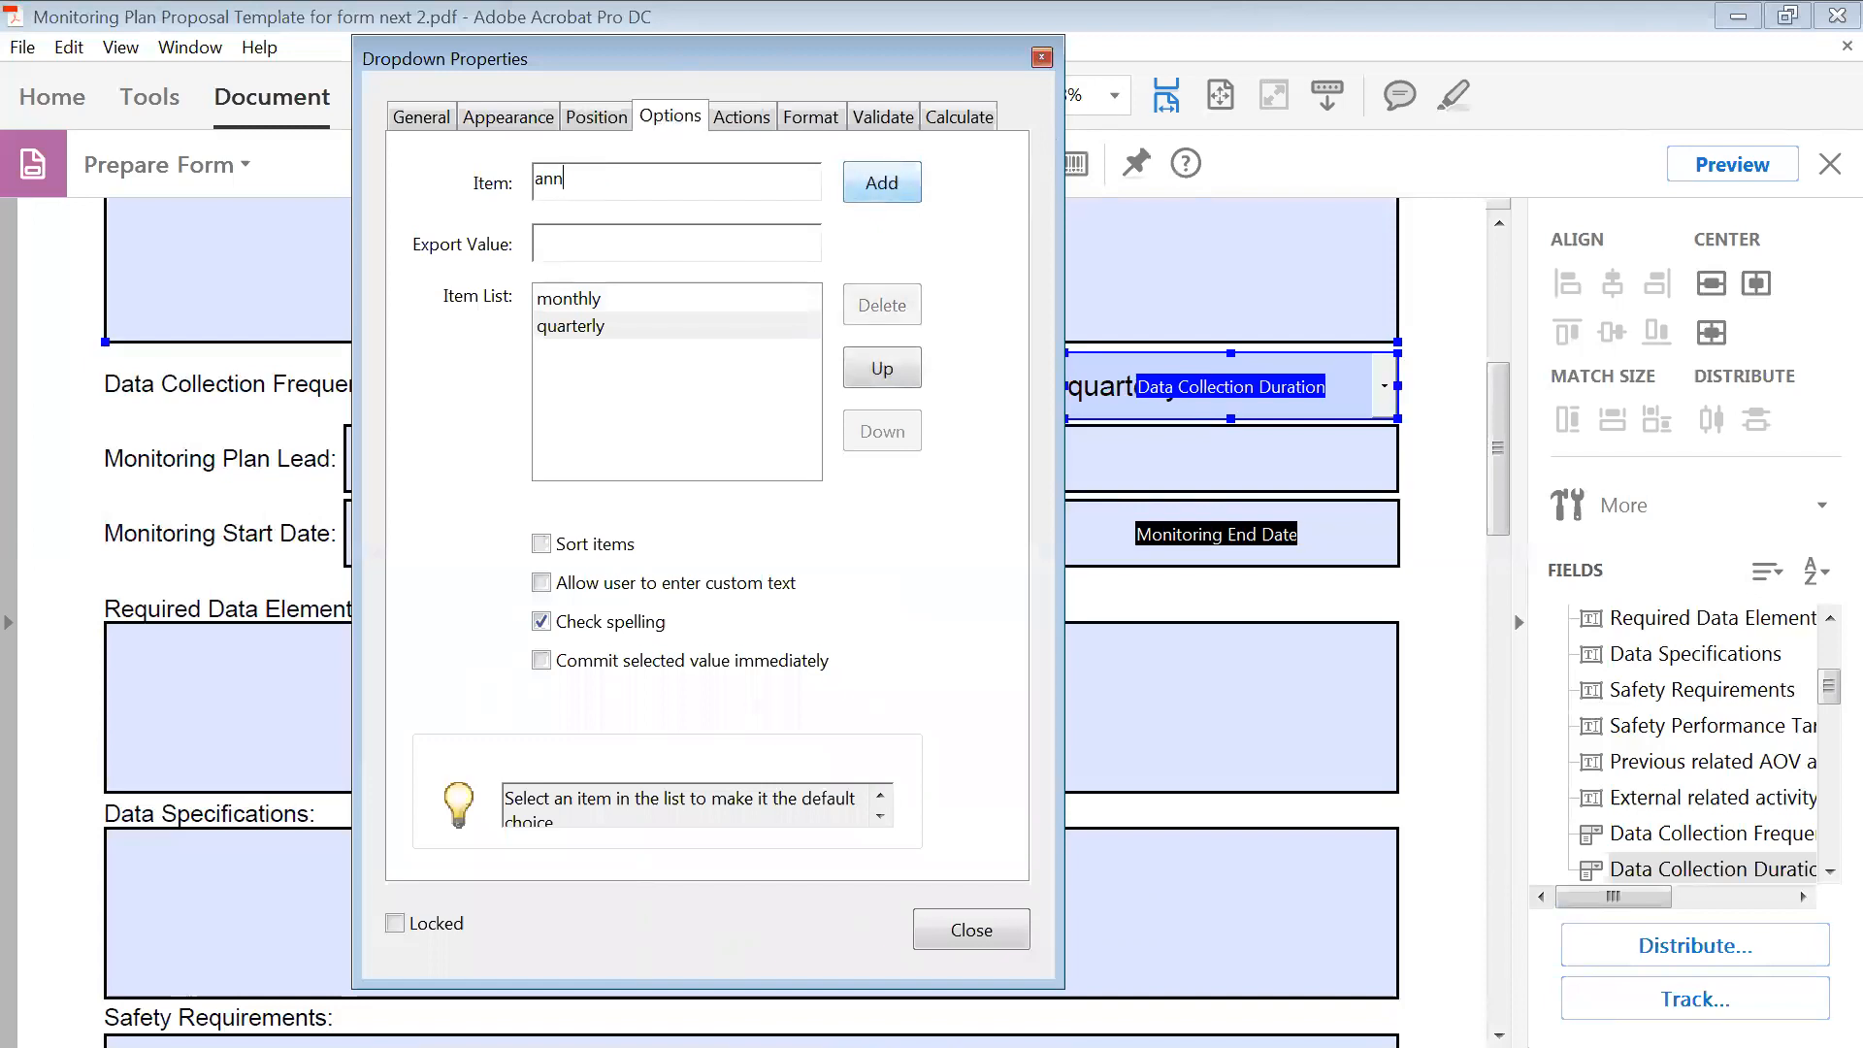
text(ually)
click(871, 186)
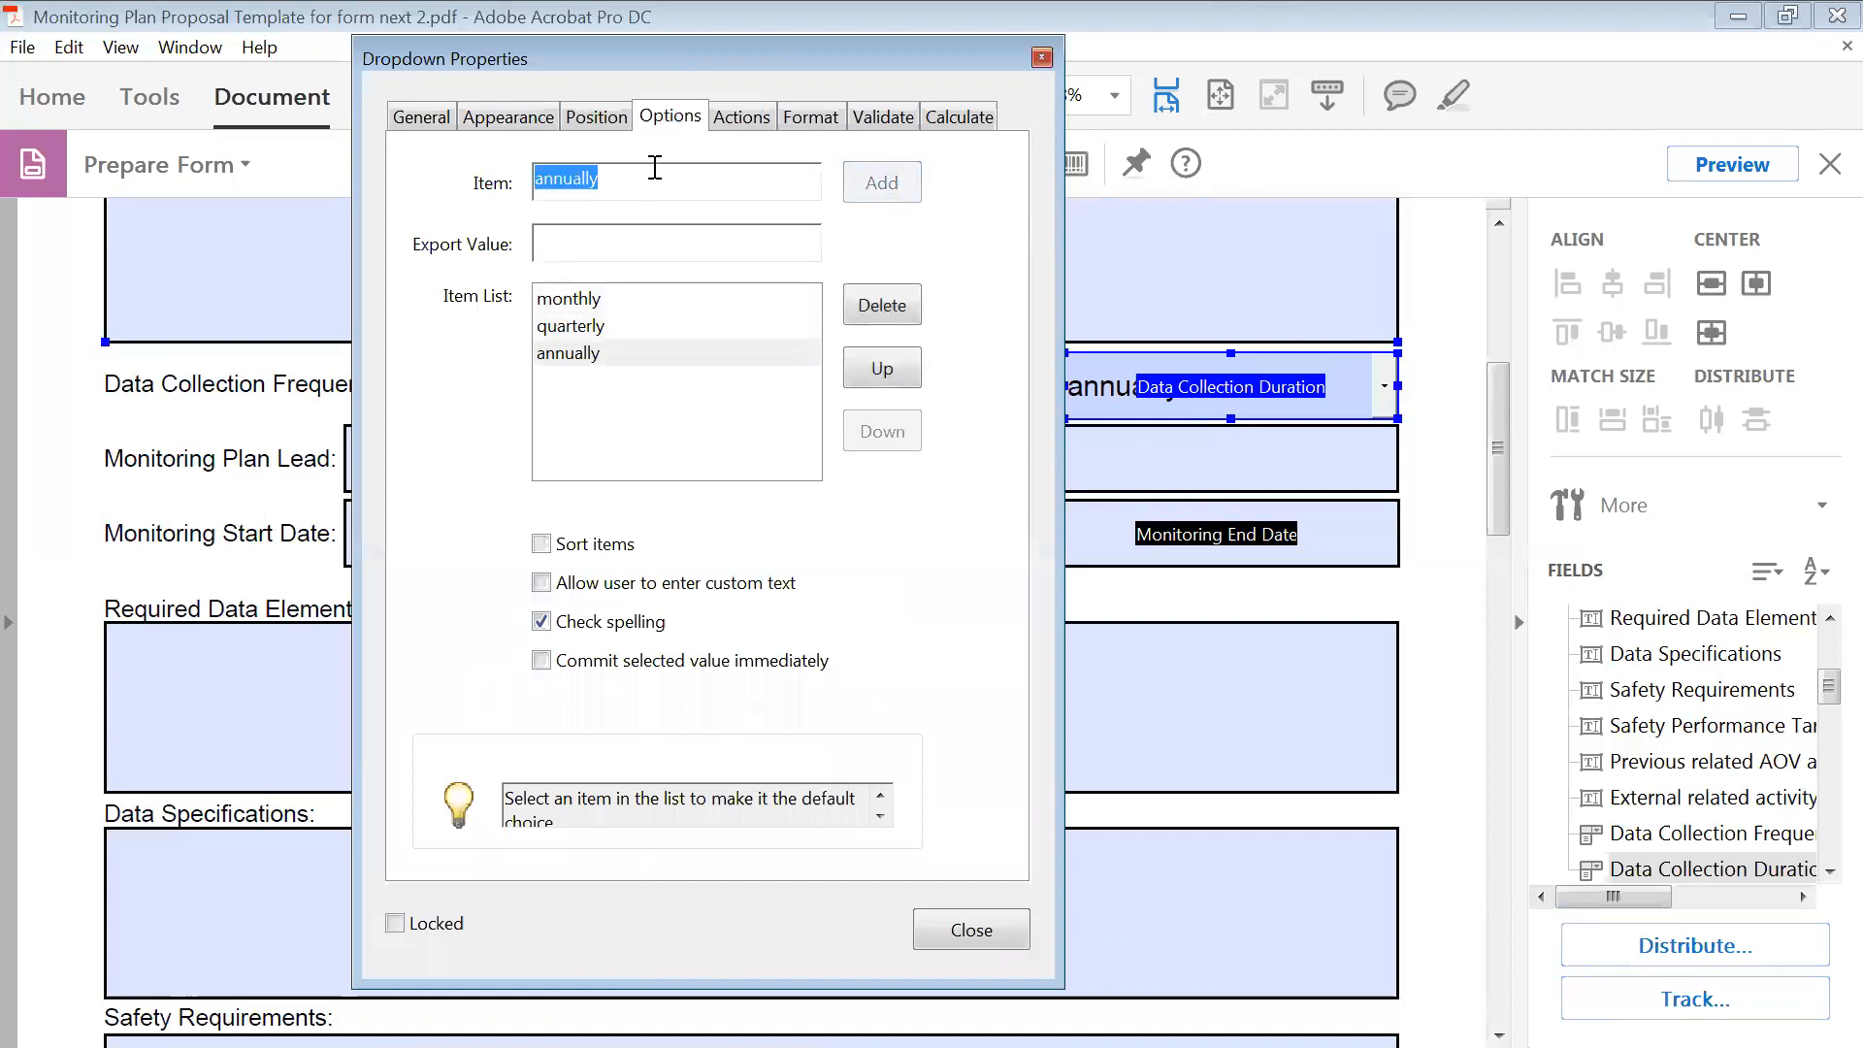
- Add a choose one item to the Data Collection Duration dropdown and move it to the top of the item list as the default
text(choose one)
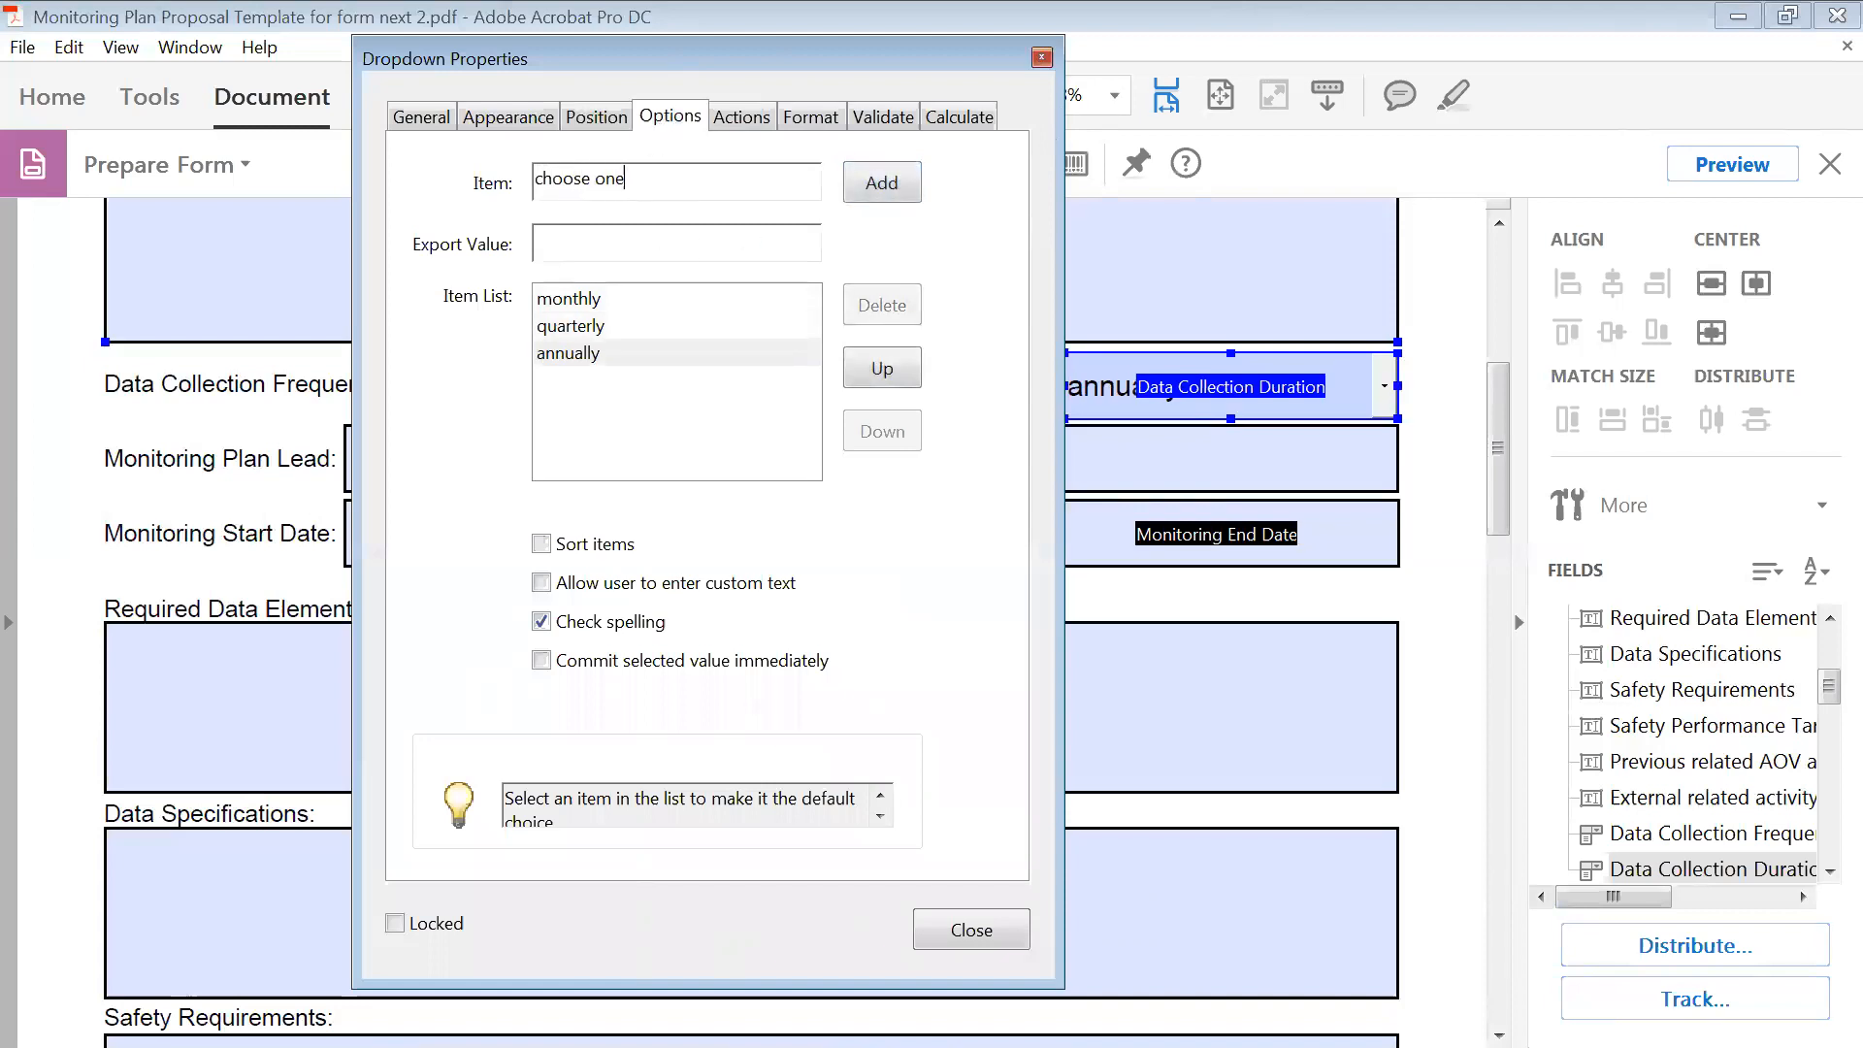
click(878, 183)
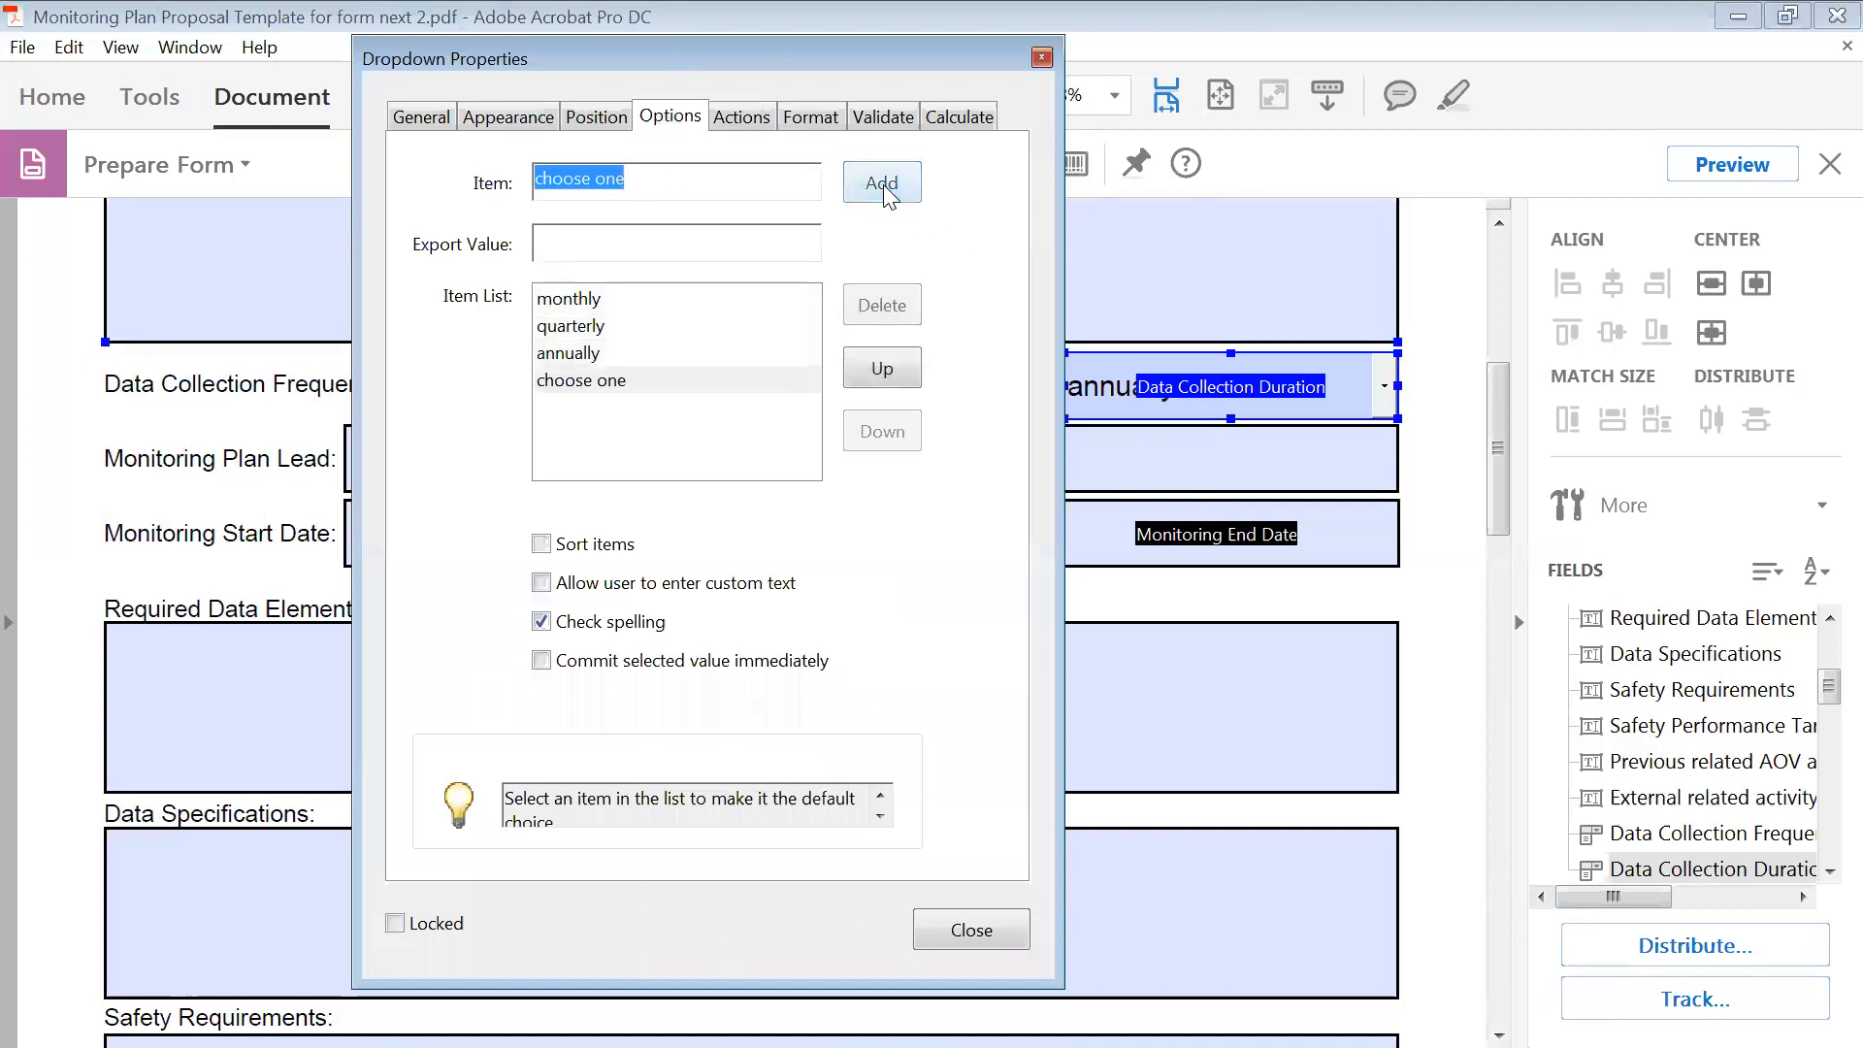
click(623, 382)
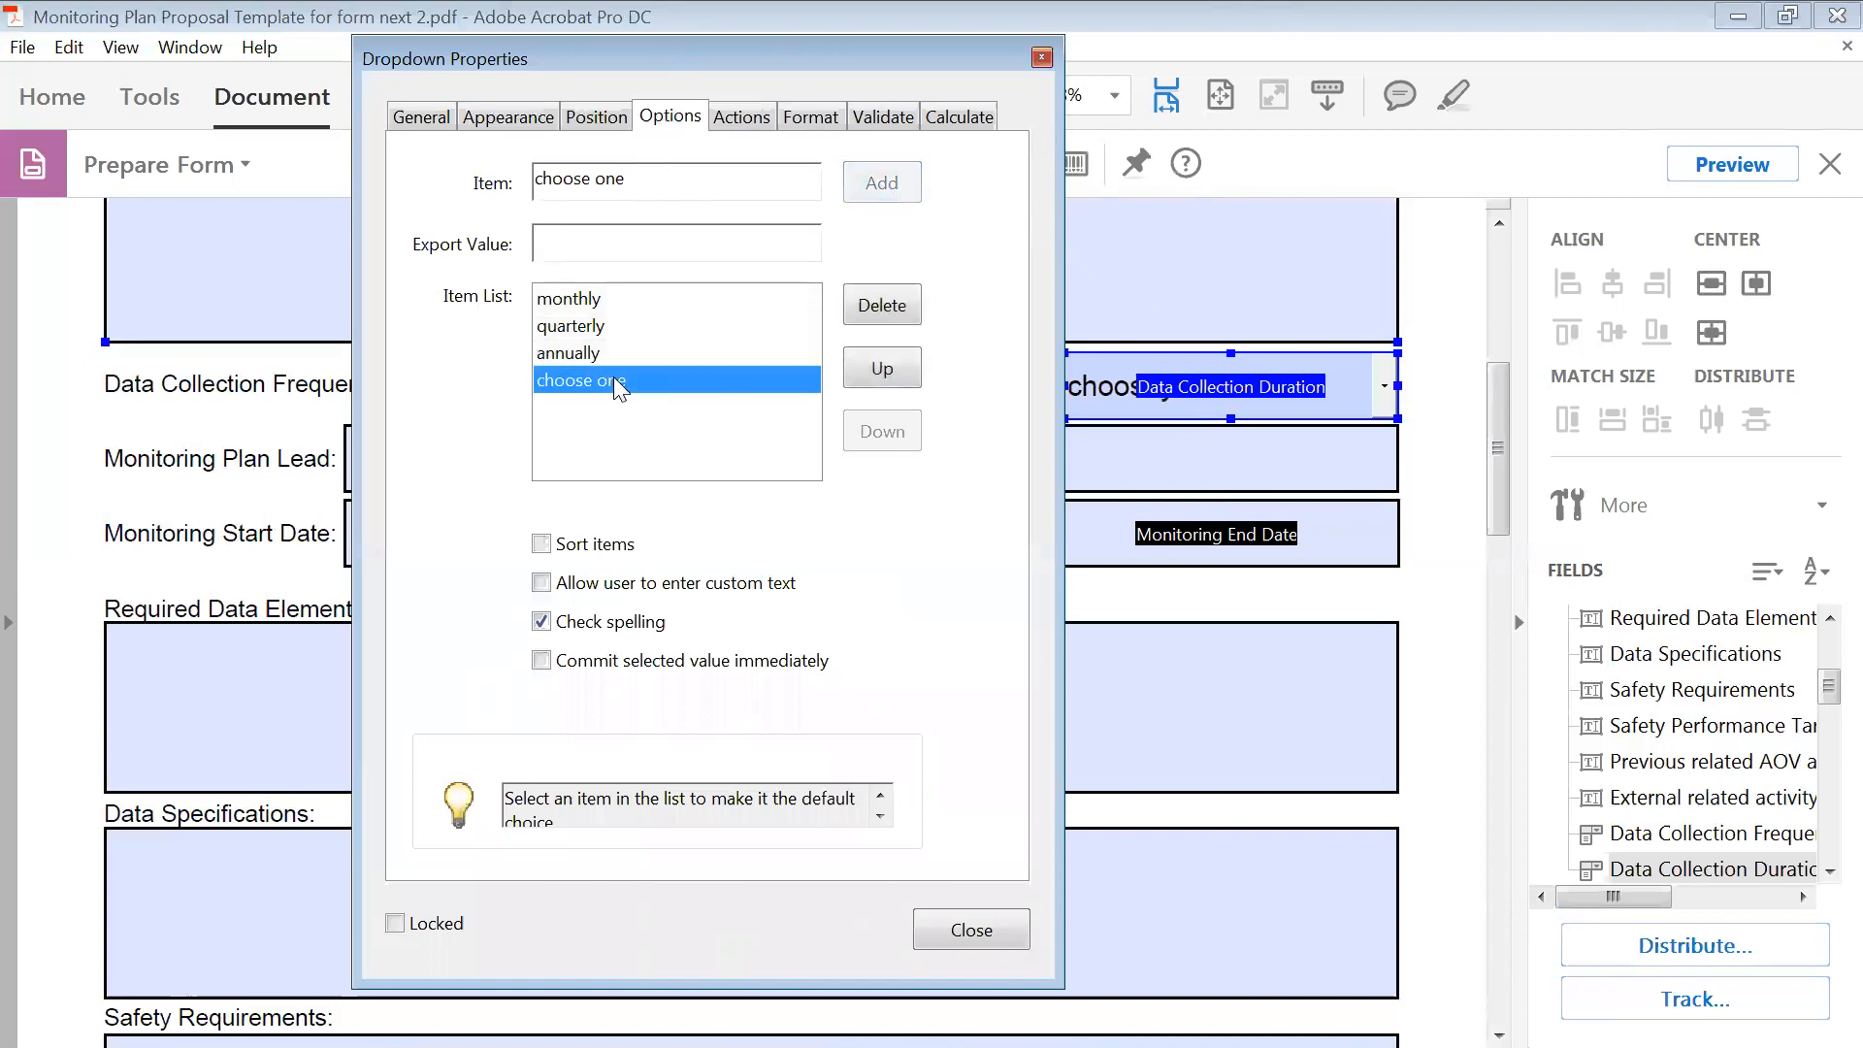
click(888, 370)
click(888, 370)
click(888, 369)
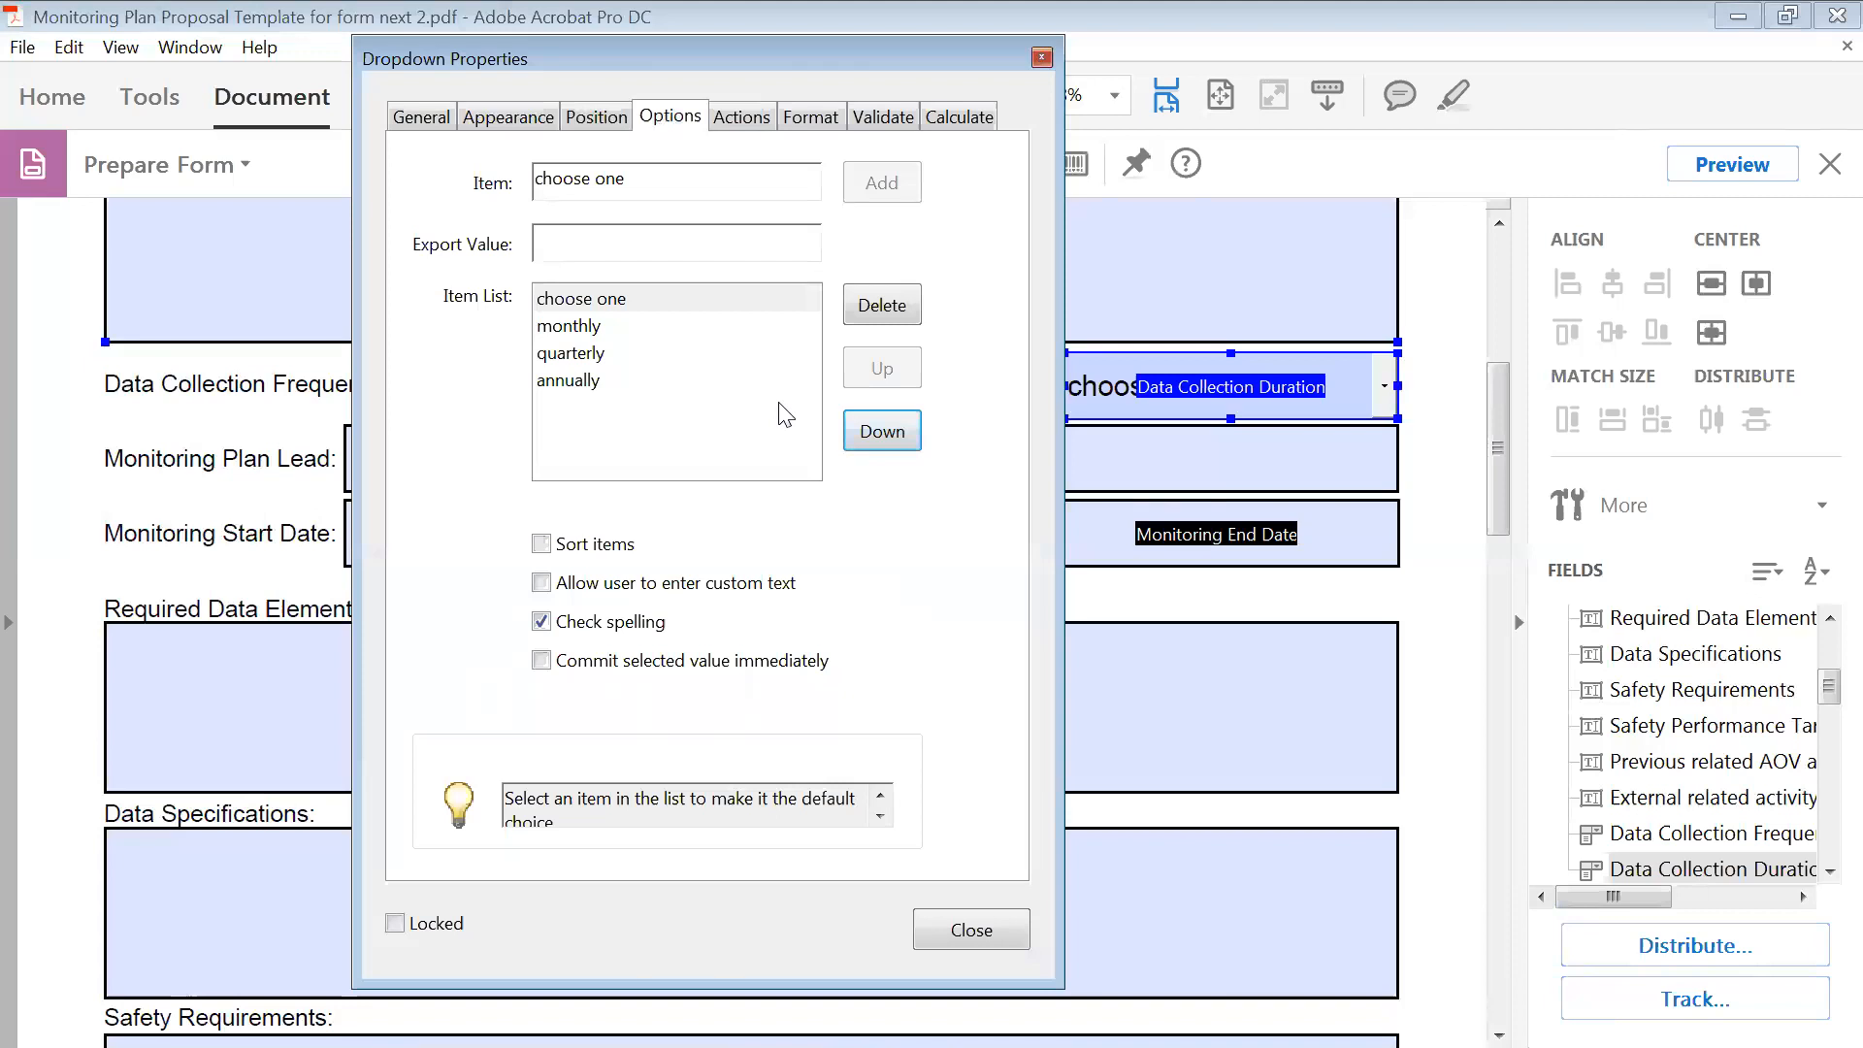
- Allow custom text entry in the Data Collection Duration dropdown and close its properties
click(541, 583)
drag(714, 61, 802, 40)
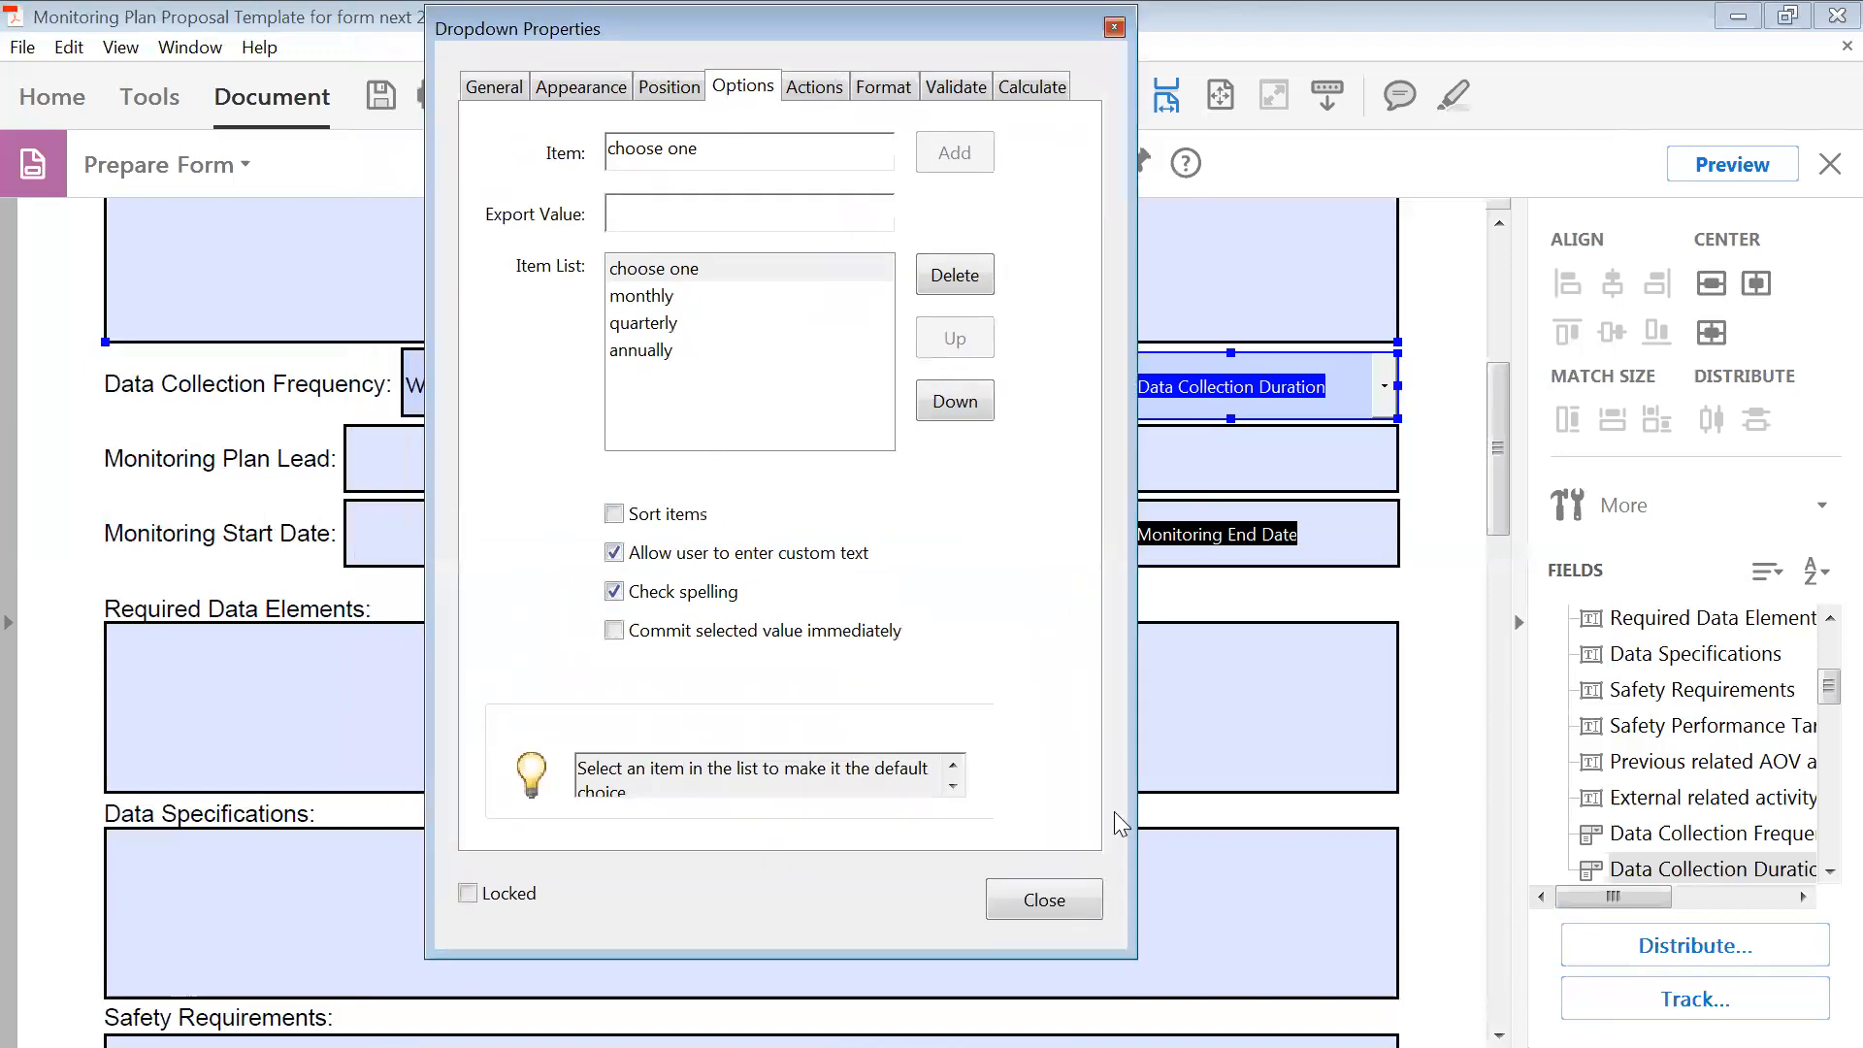
click(1042, 902)
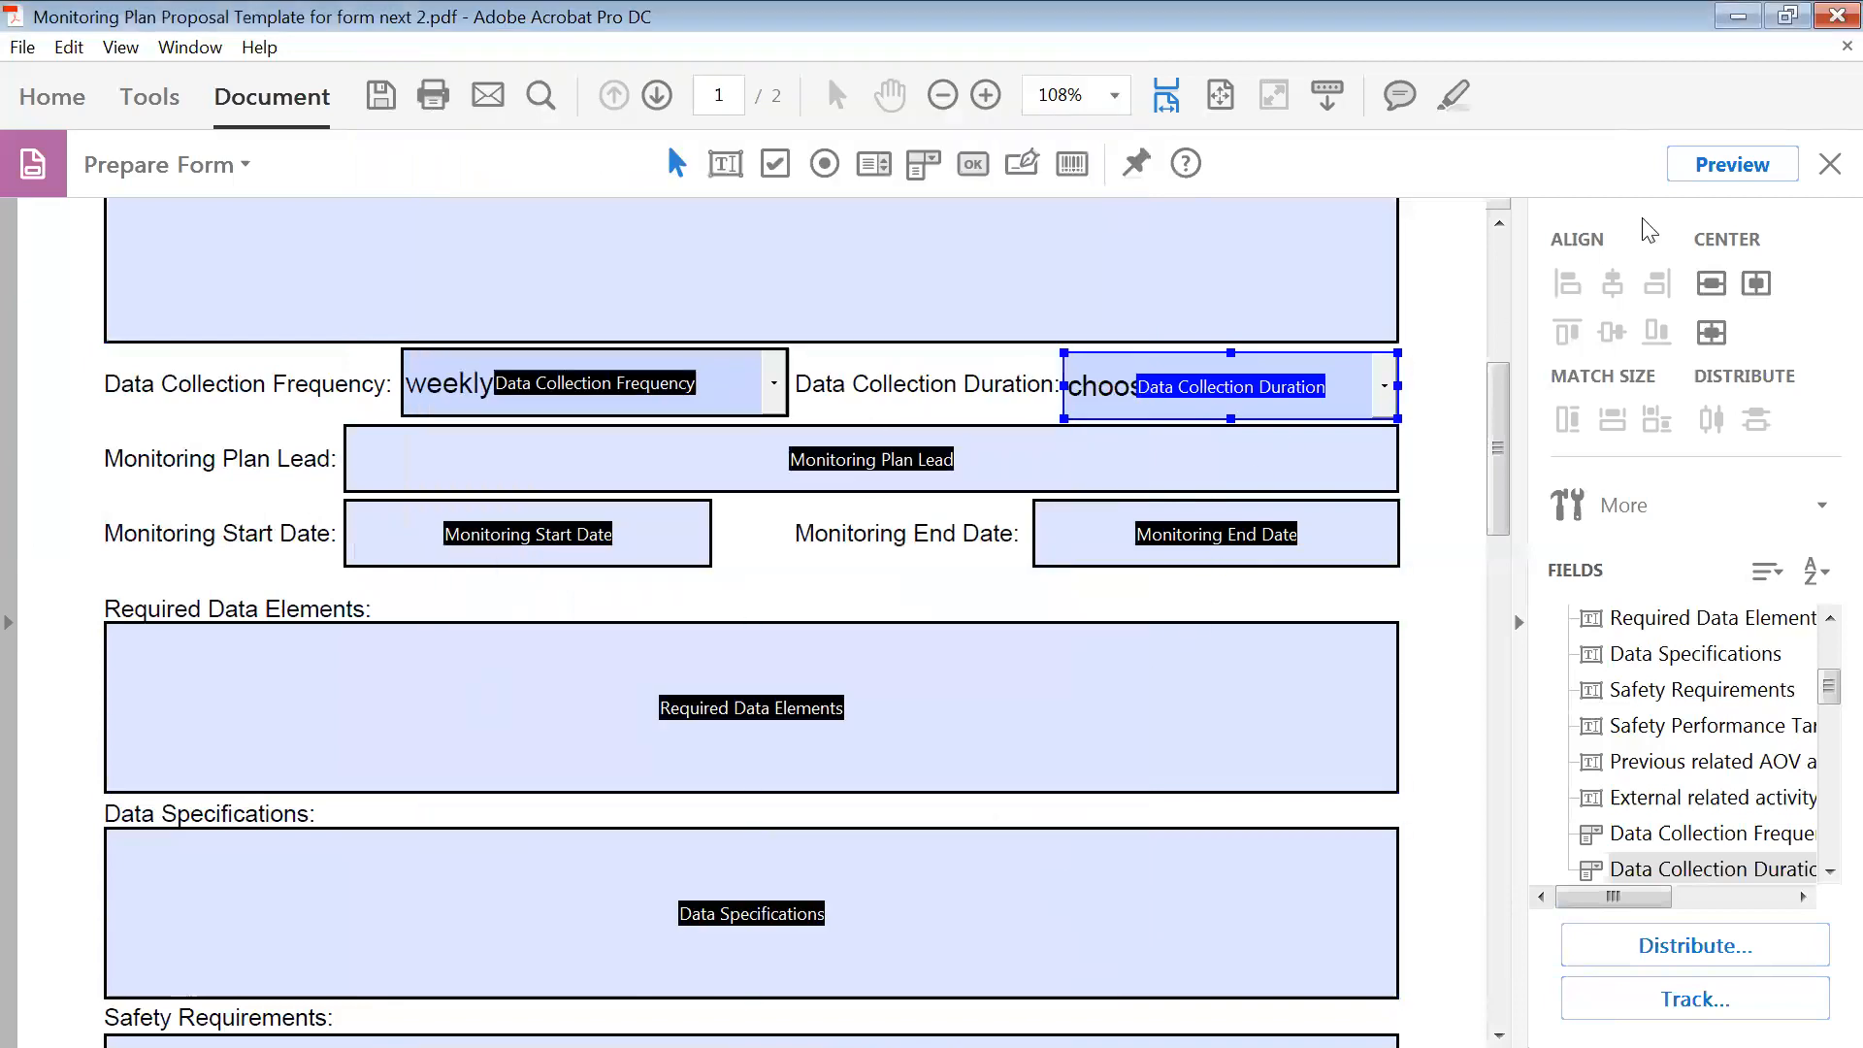
- Preview the form and check the choices offered by the Data Collection Duration and Data Collection Frequency dropdowns
click(1733, 166)
click(1330, 463)
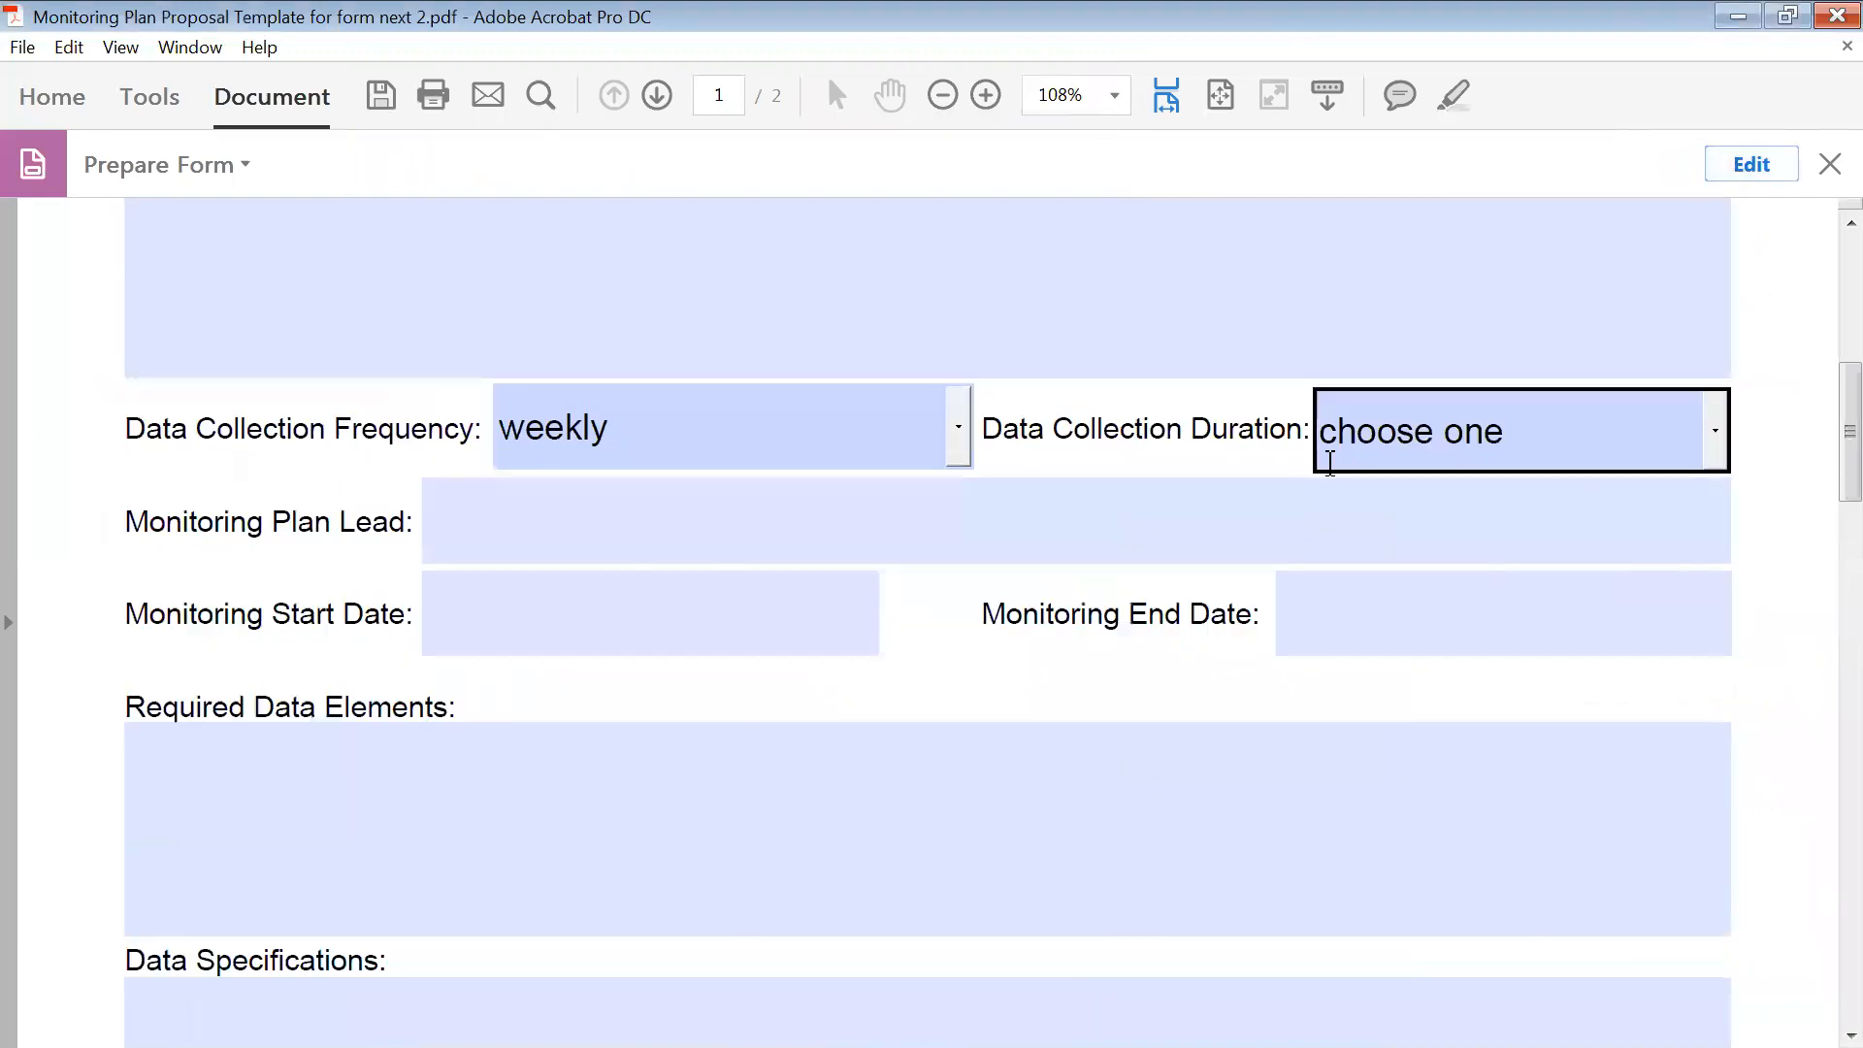
click(1715, 437)
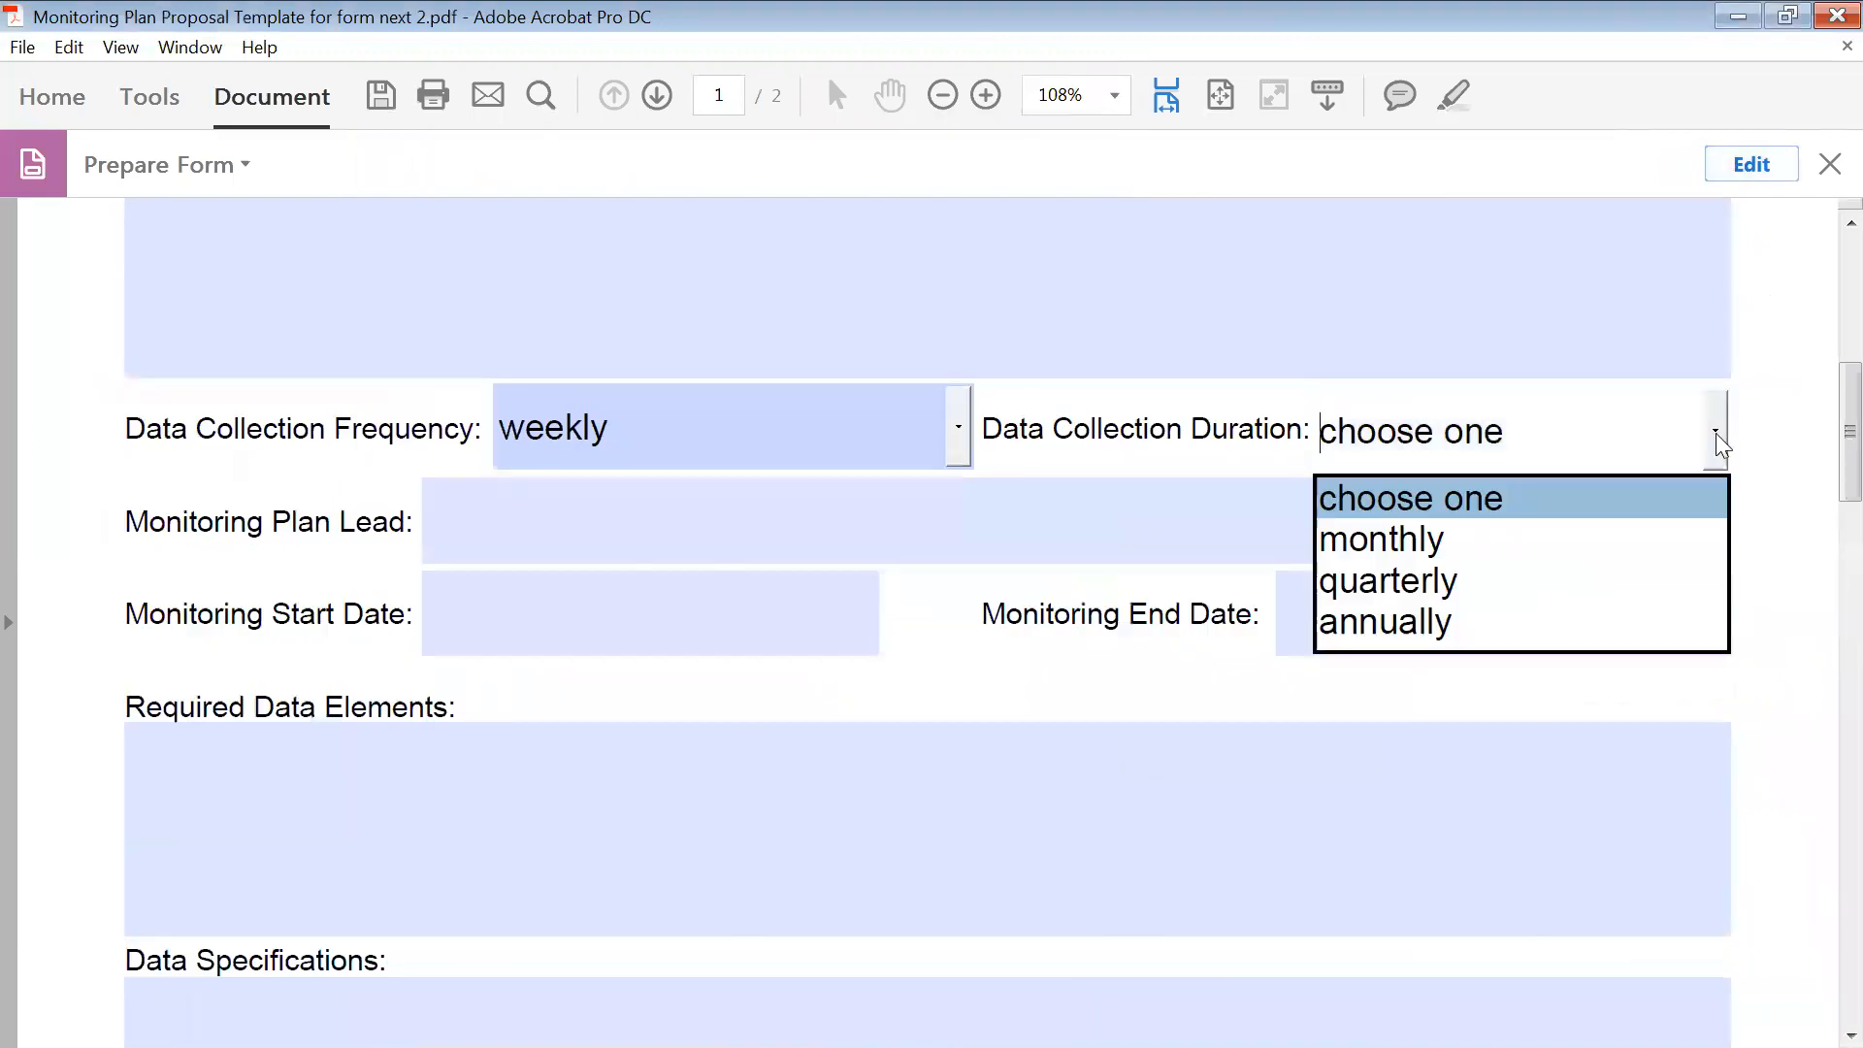
click(952, 433)
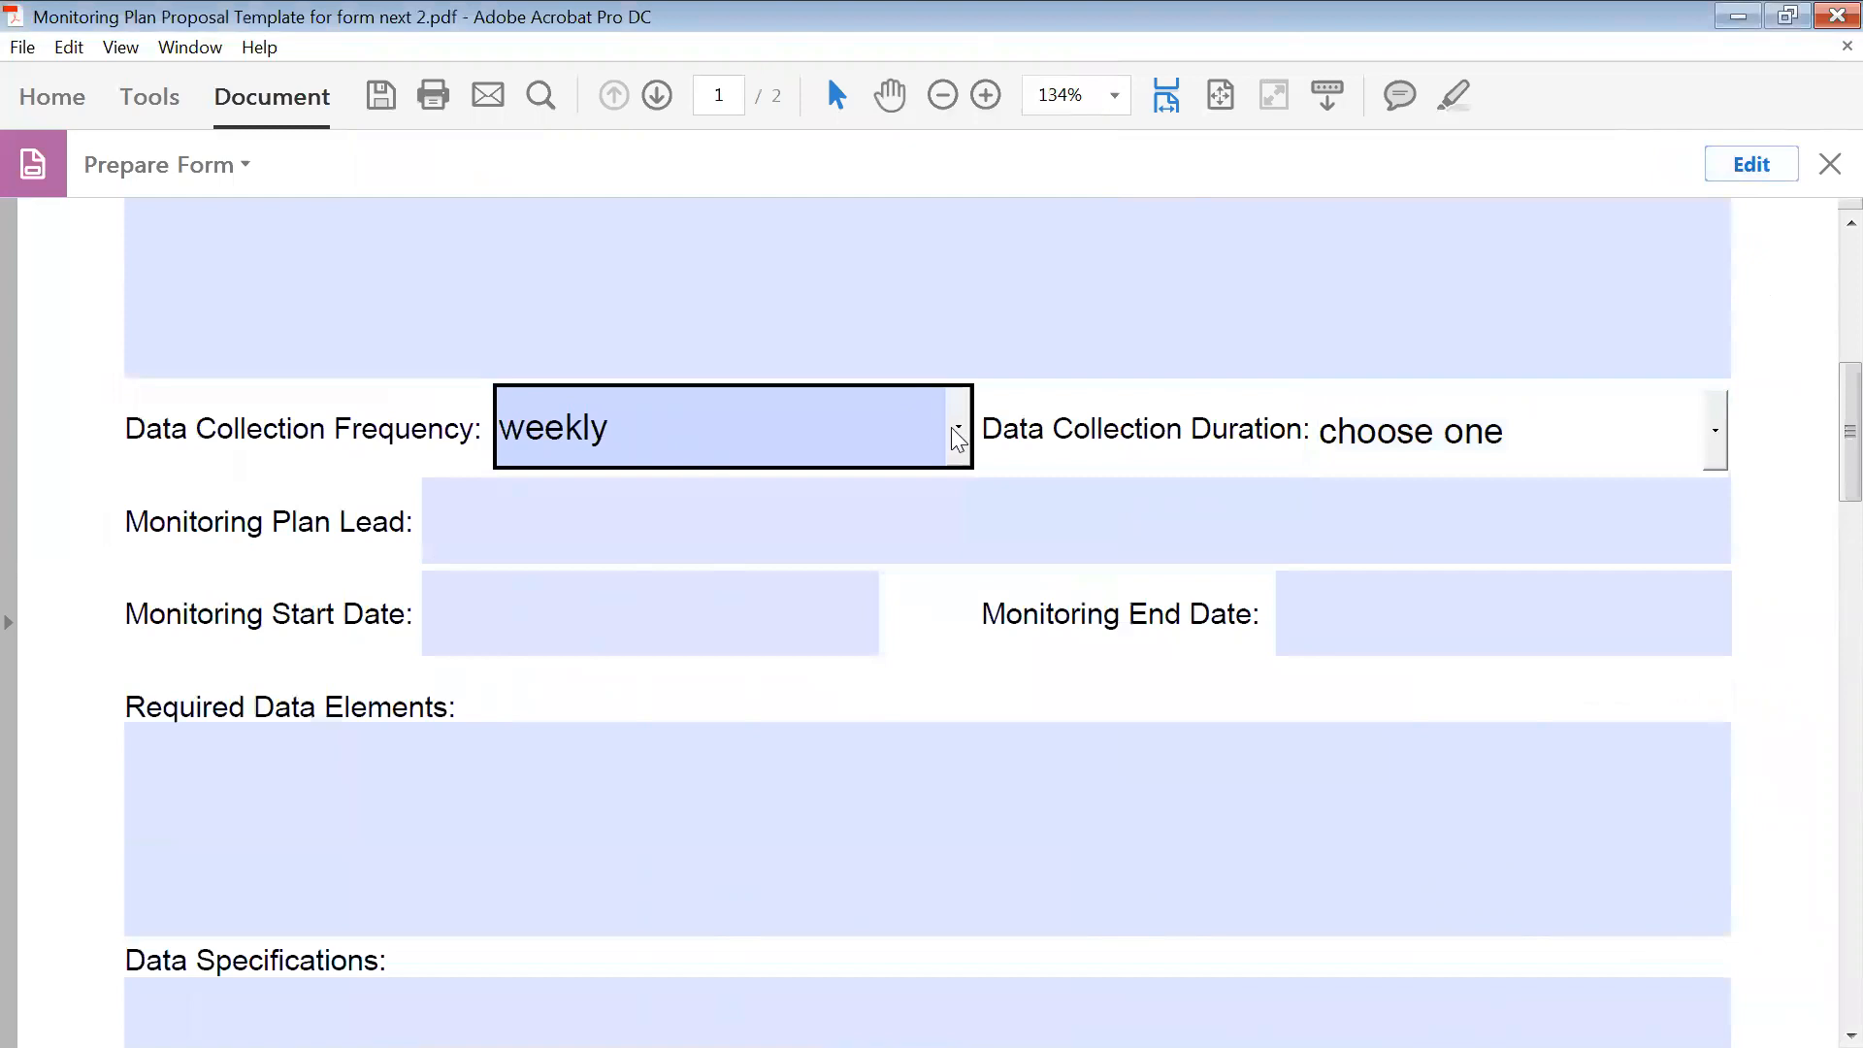
click(959, 434)
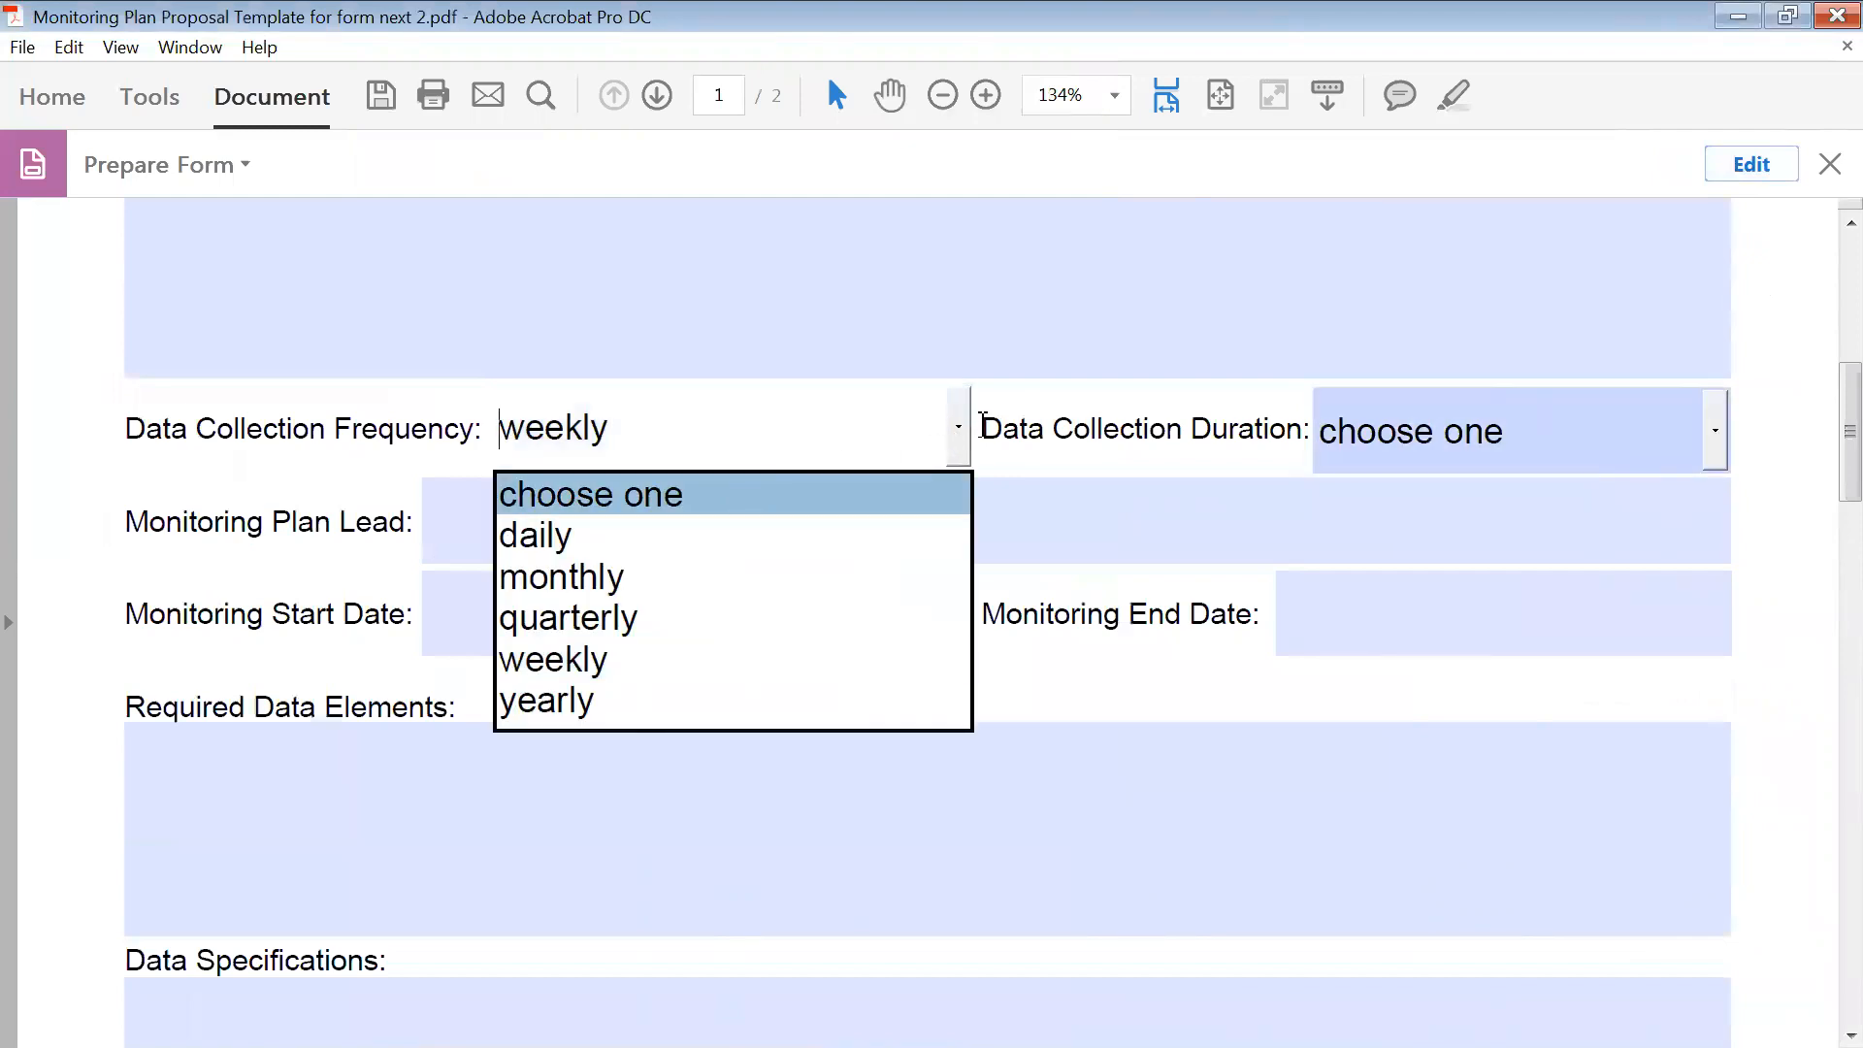
click(966, 423)
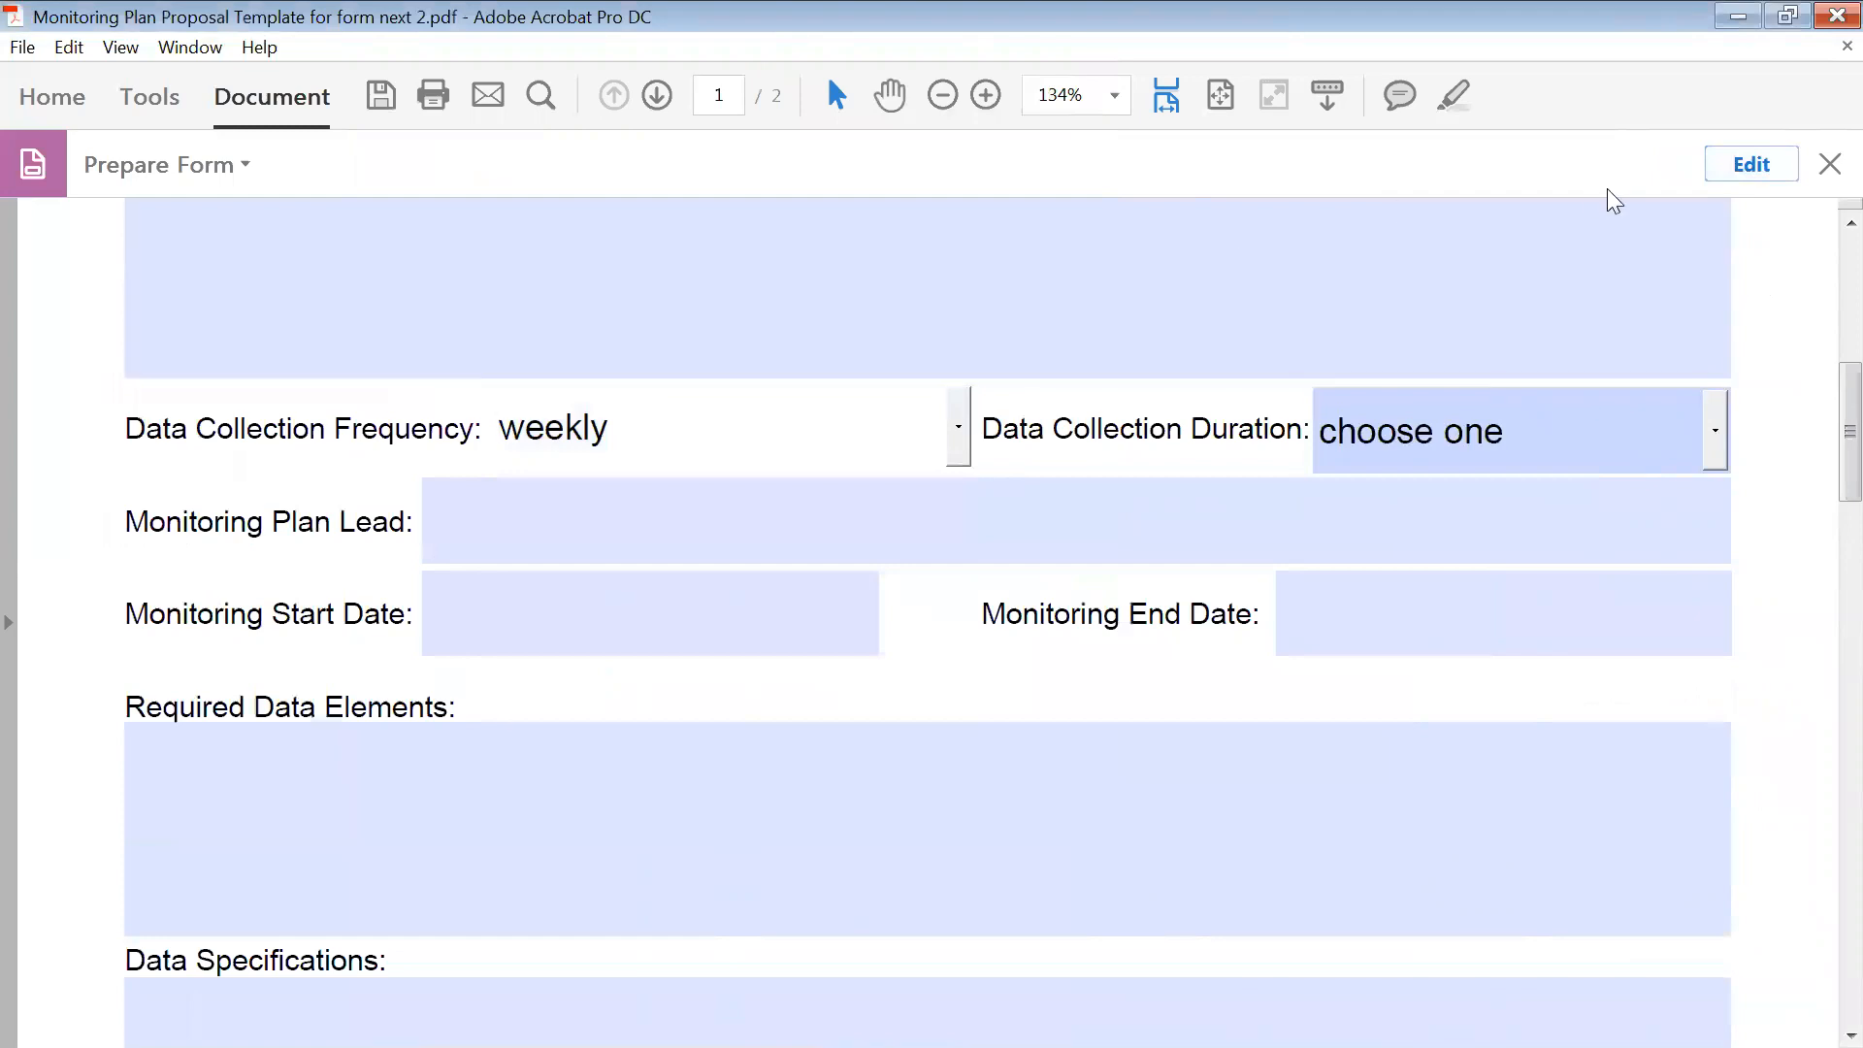
- Return to form editing and replace the yearly item of the Data Collection Frequency dropdown with annually
click(1756, 167)
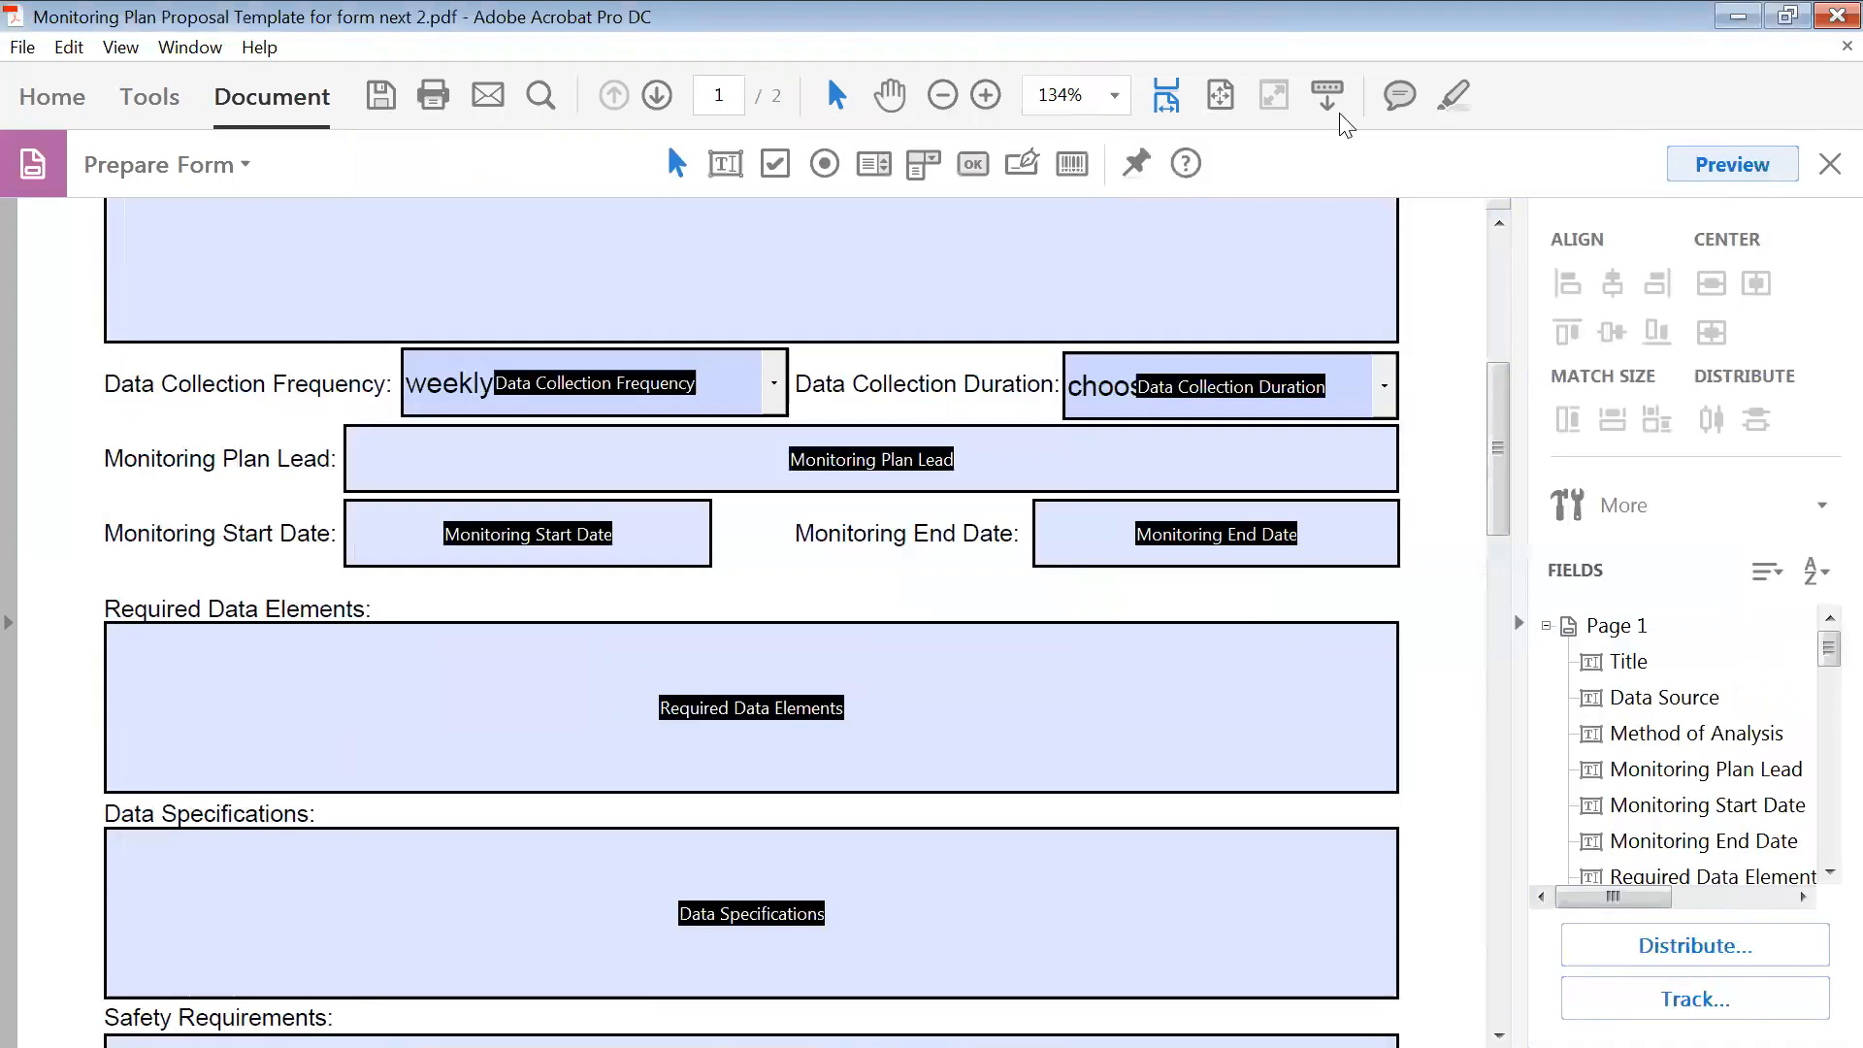
click(698, 386)
right_click(699, 386)
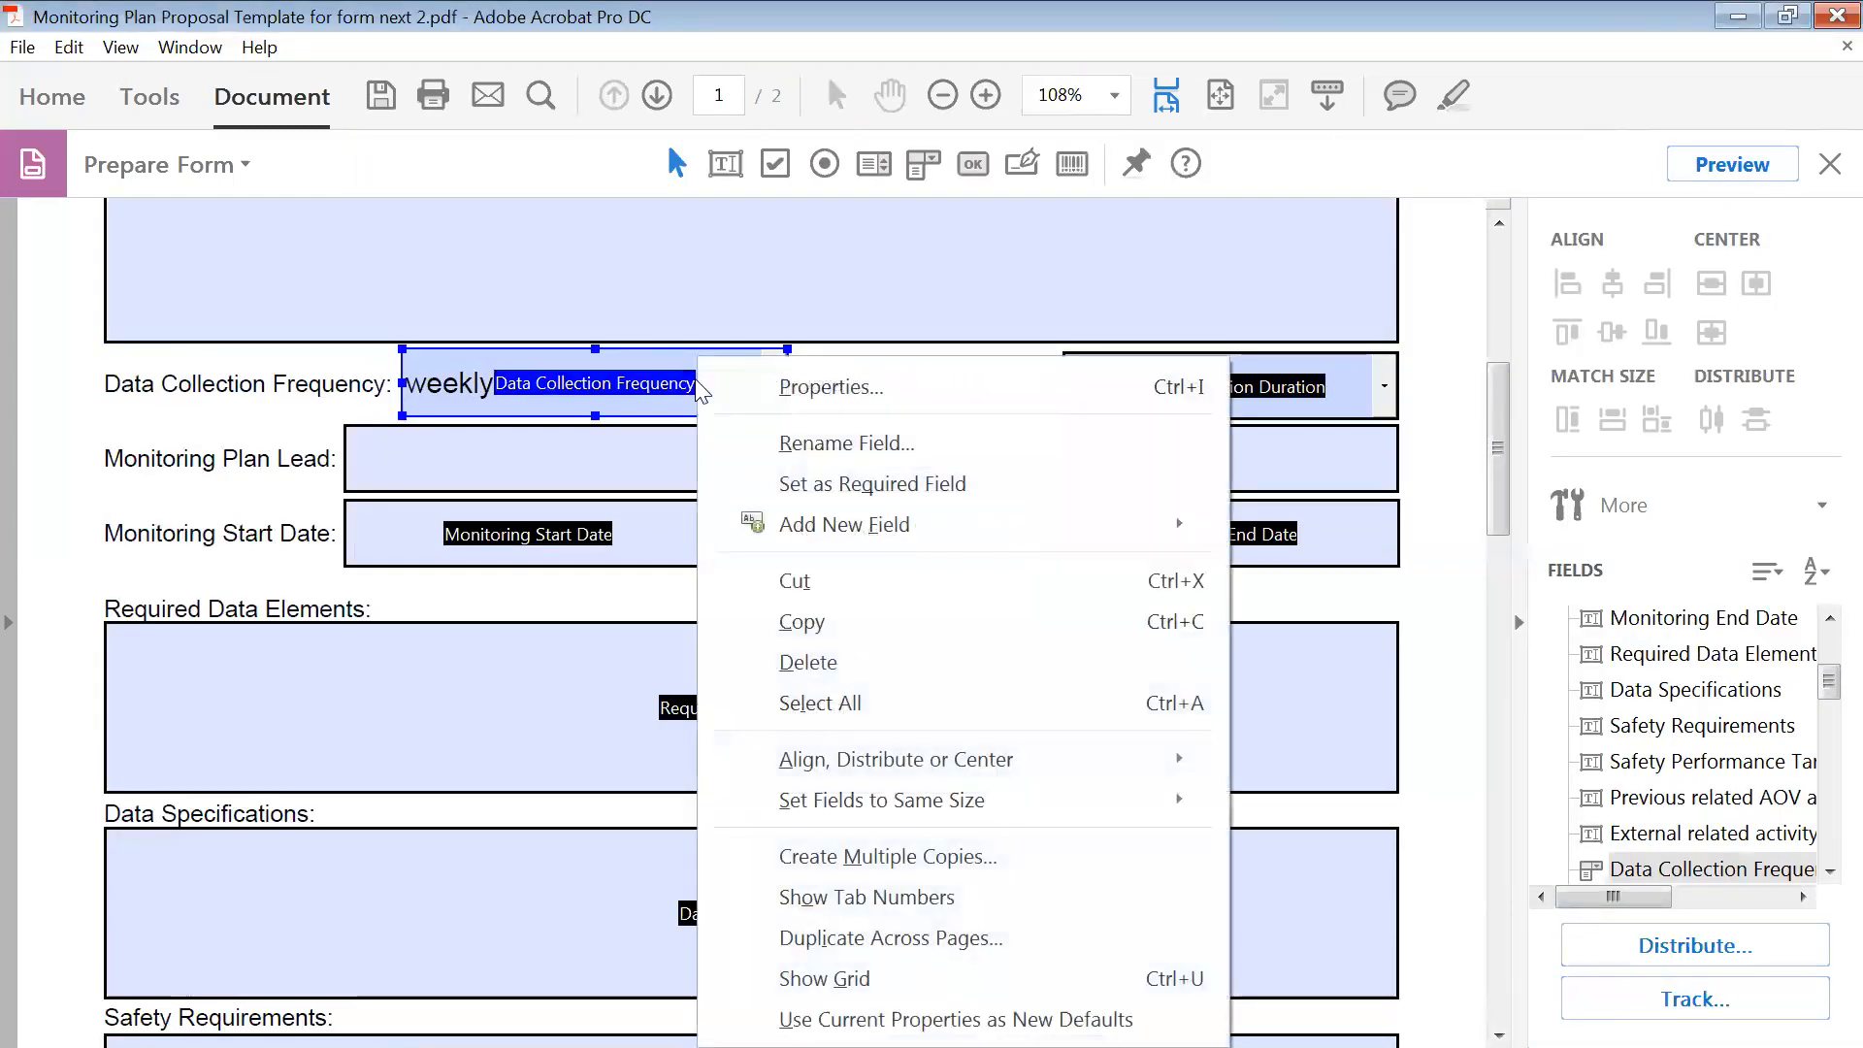
click(796, 388)
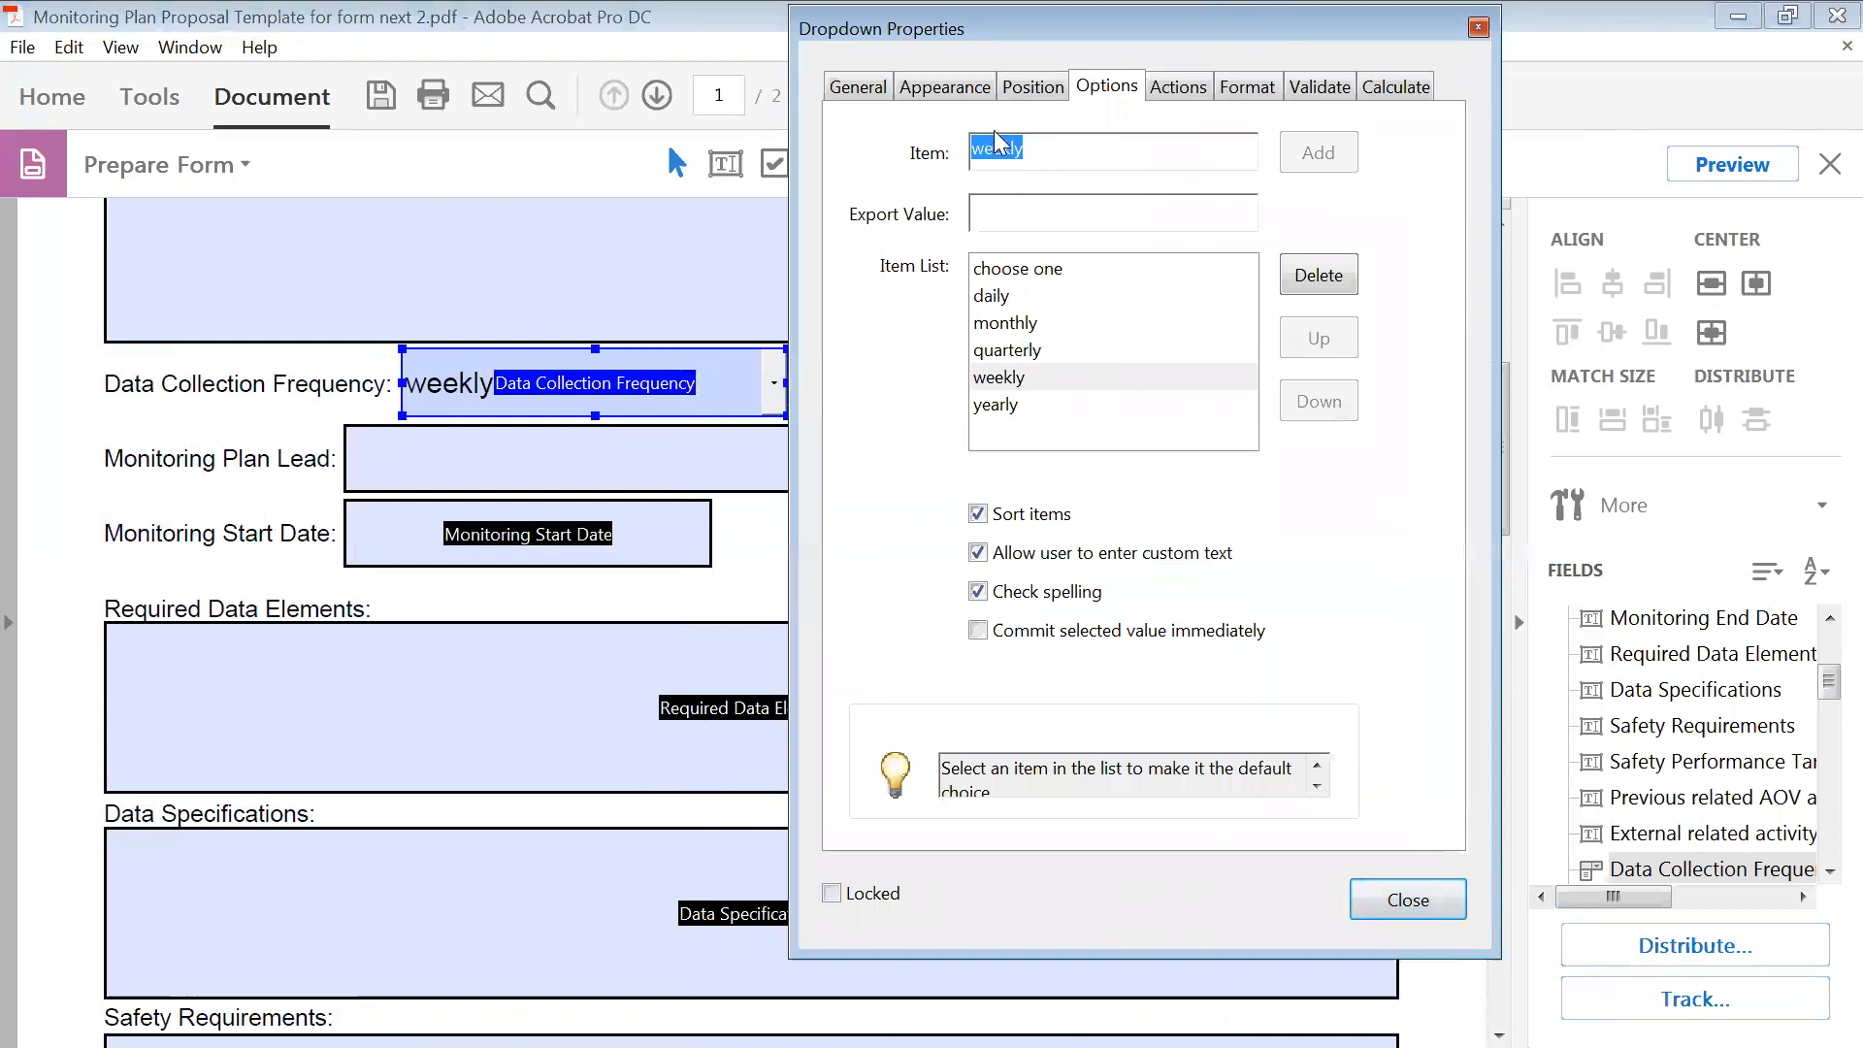
click(1017, 274)
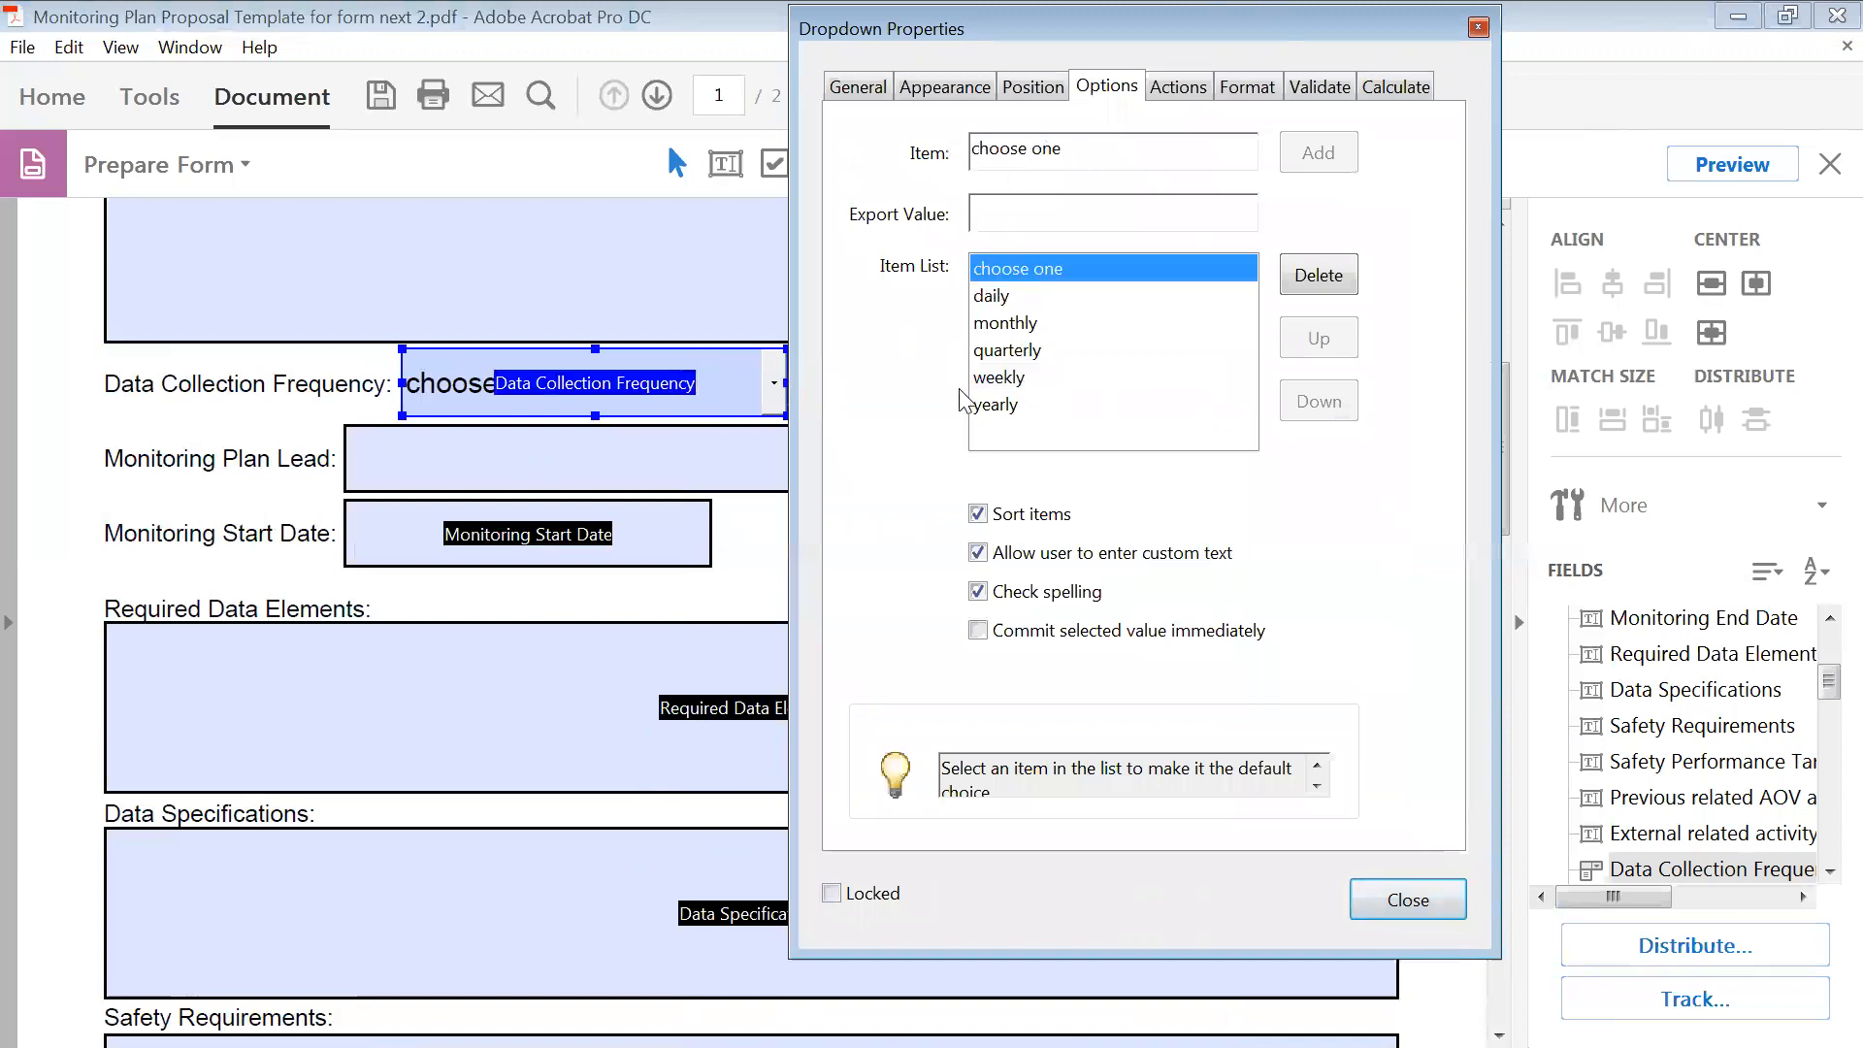
click(1009, 411)
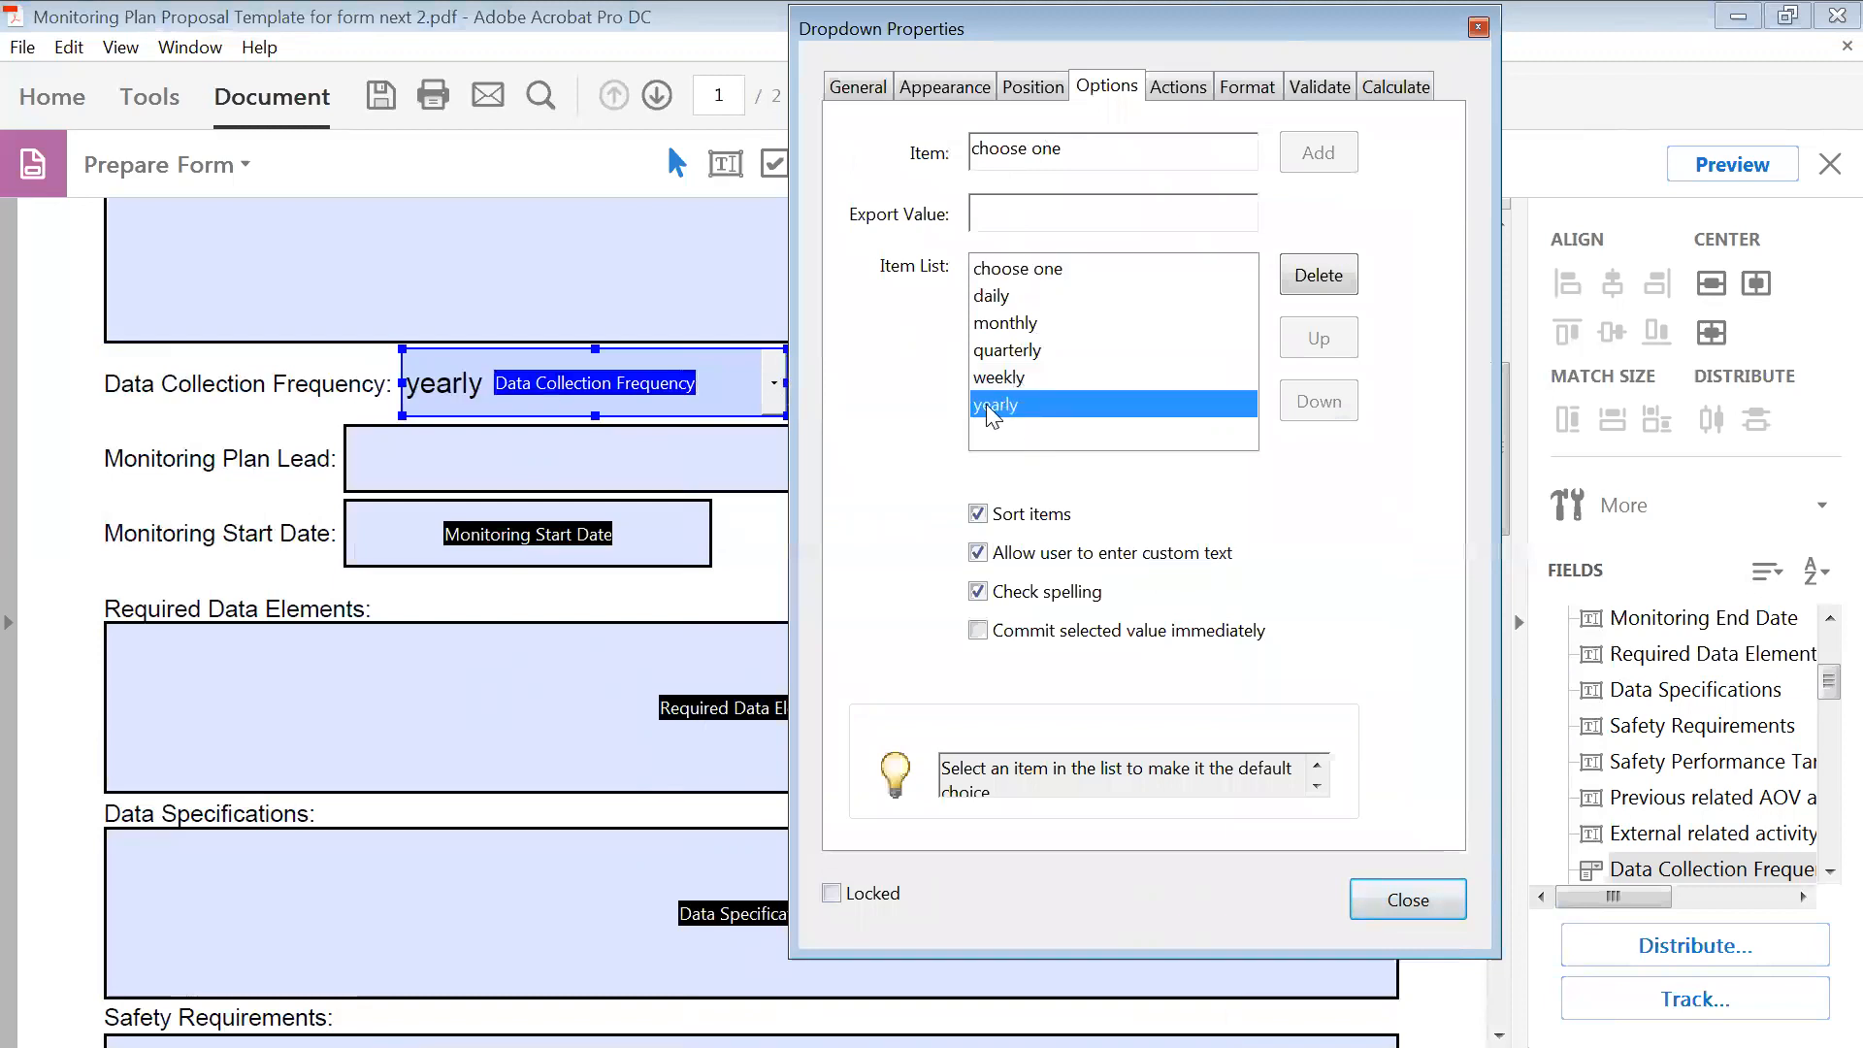
click(1336, 278)
drag(1110, 155, 939, 141)
text(annu)
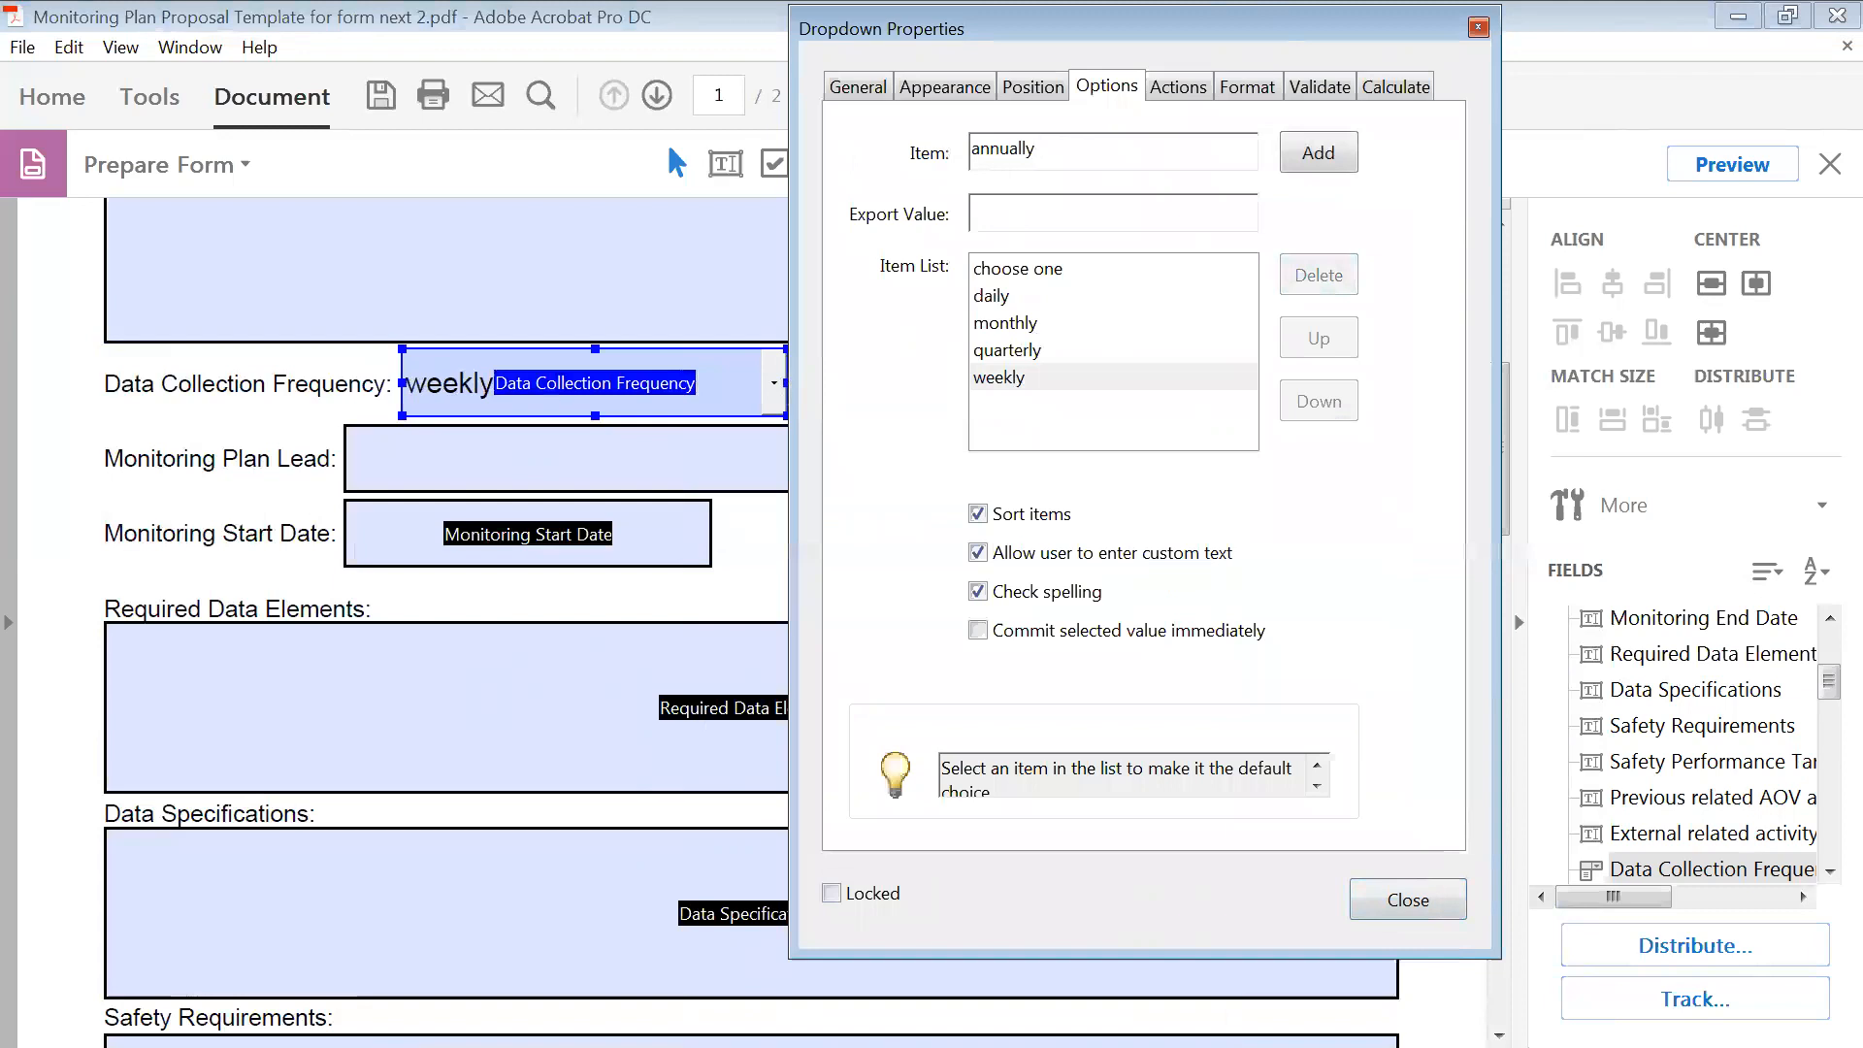
text(ally)
click(1318, 152)
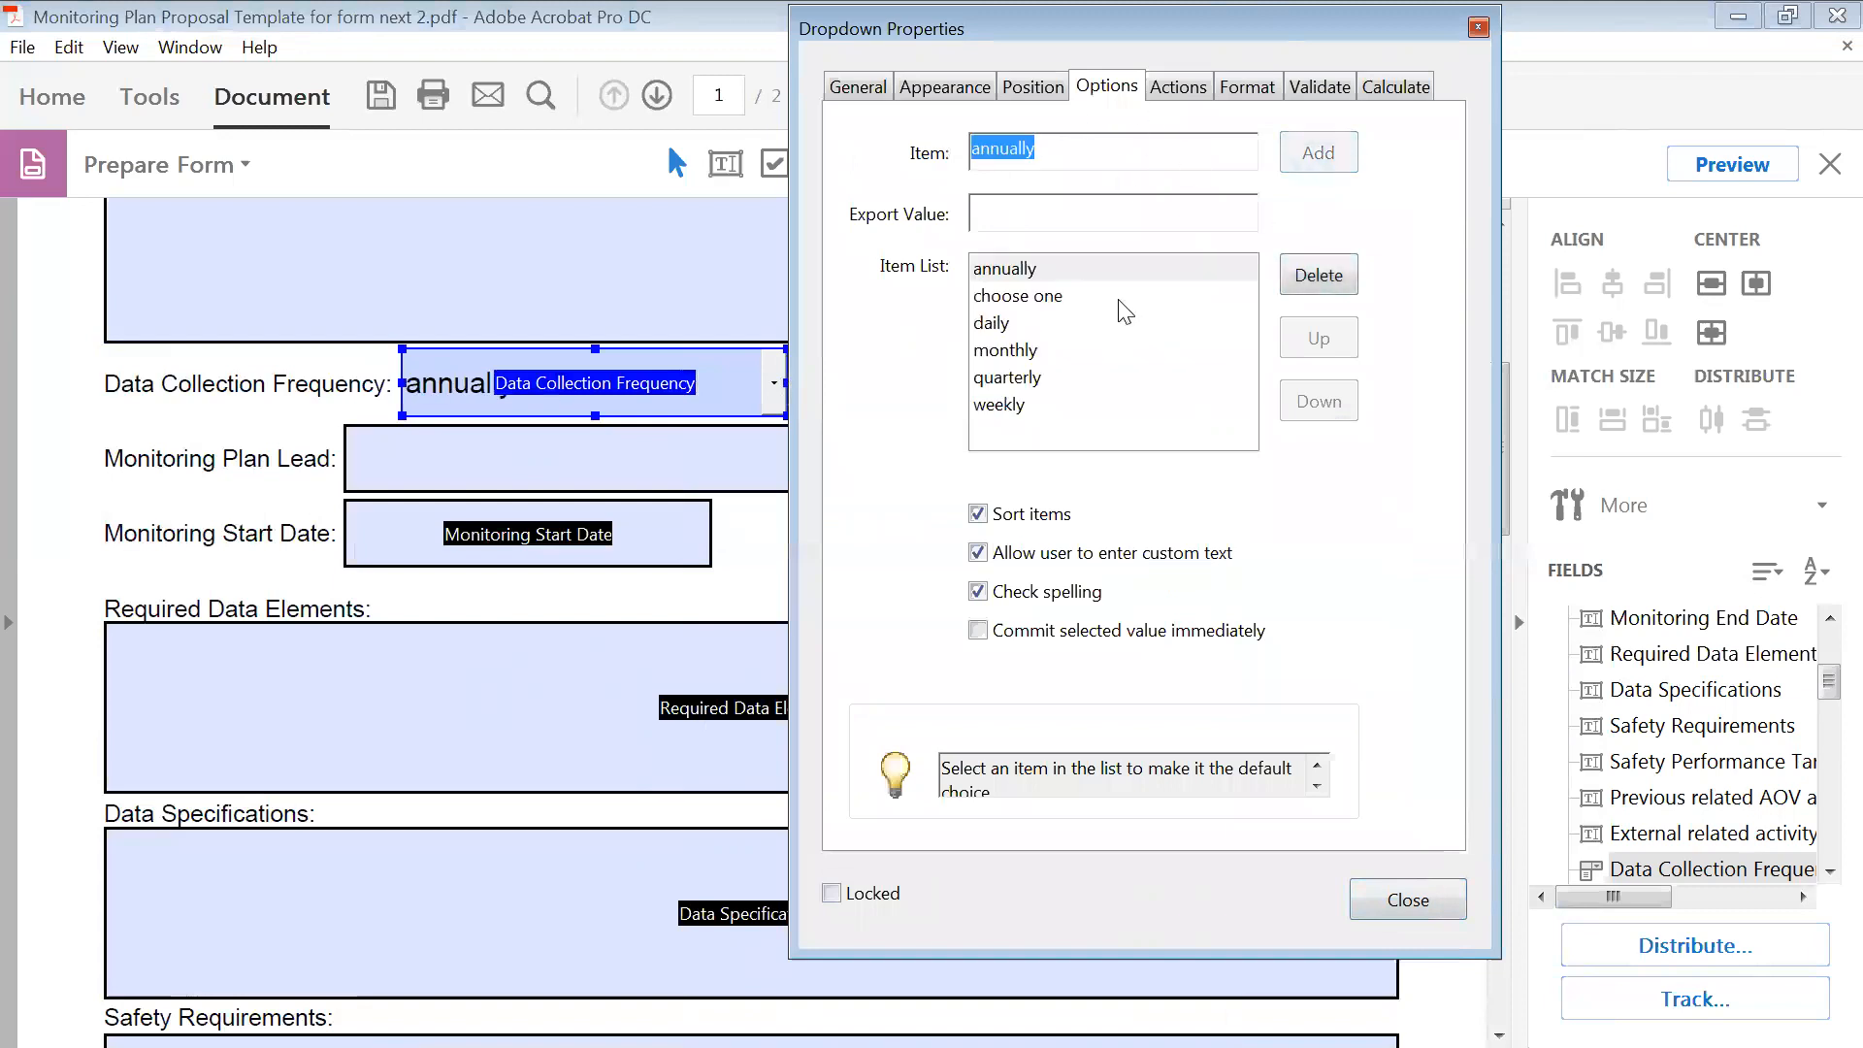
- Turn off item sorting for the Data Collection Frequency dropdown and move annually to the end of its item list
click(1040, 271)
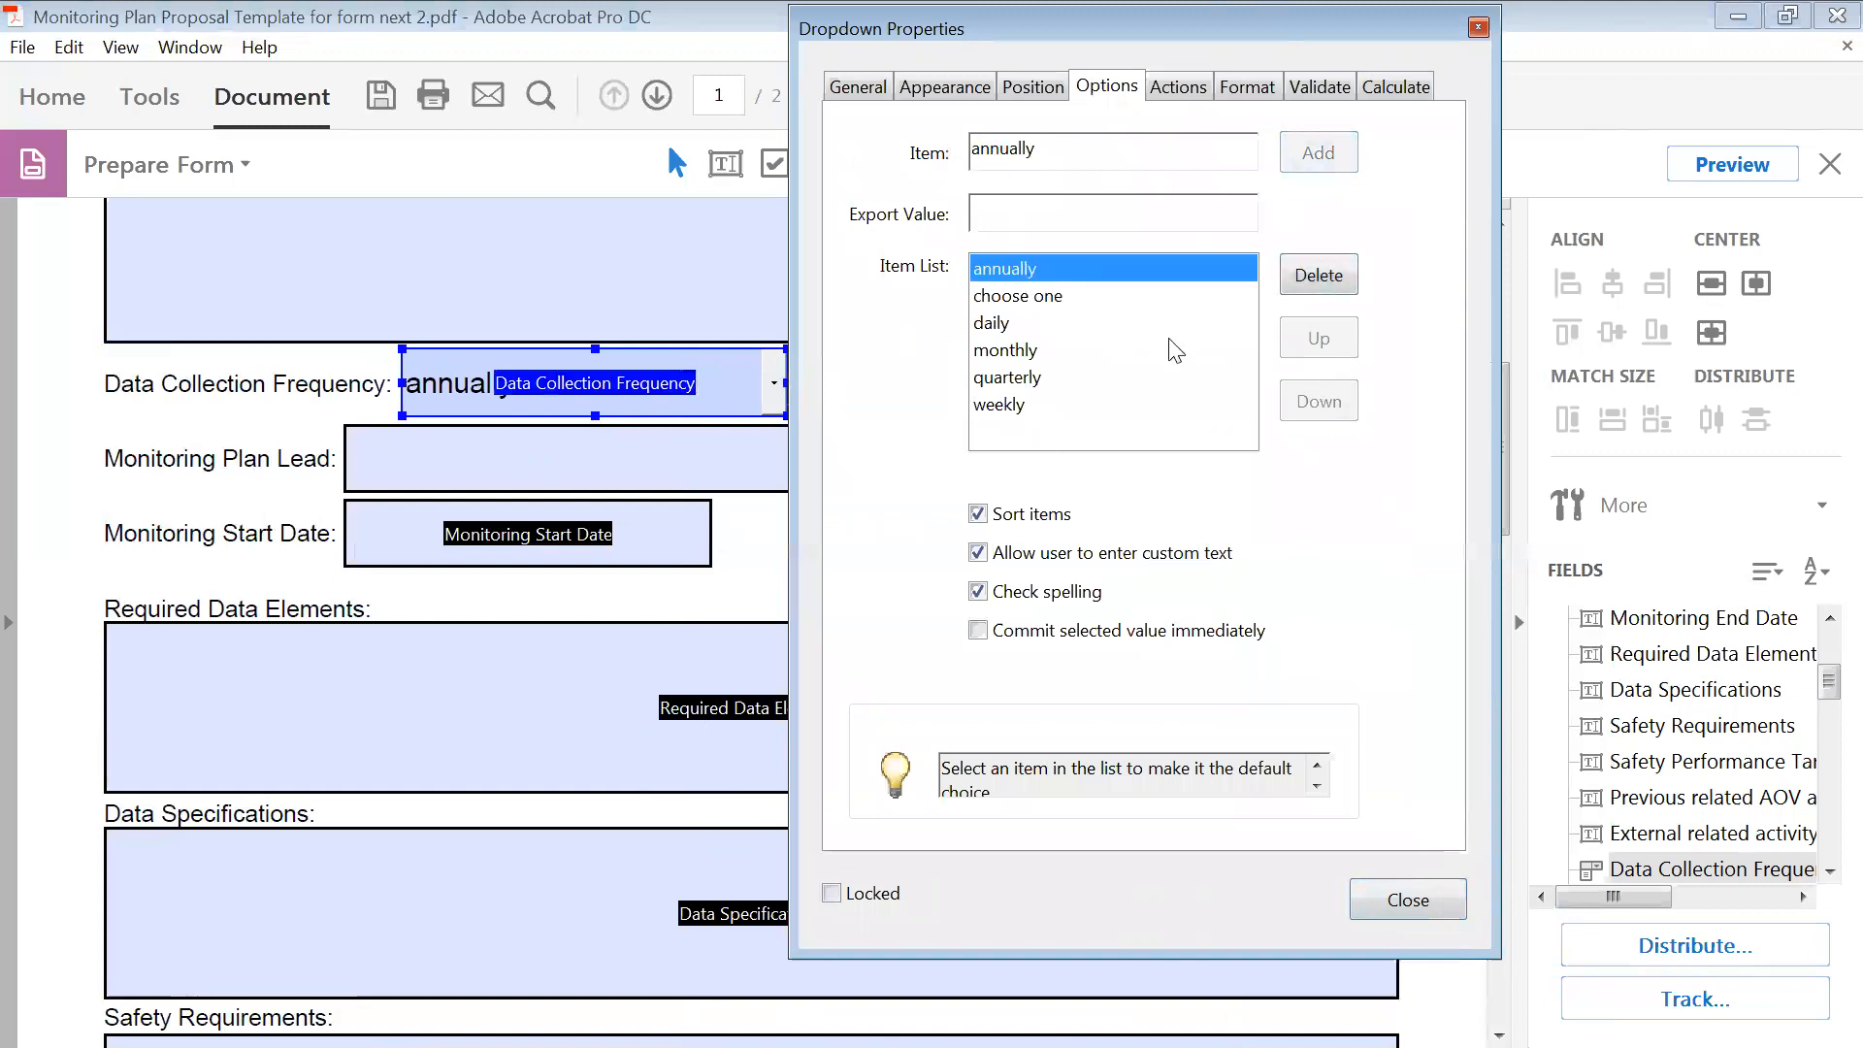
click(1020, 297)
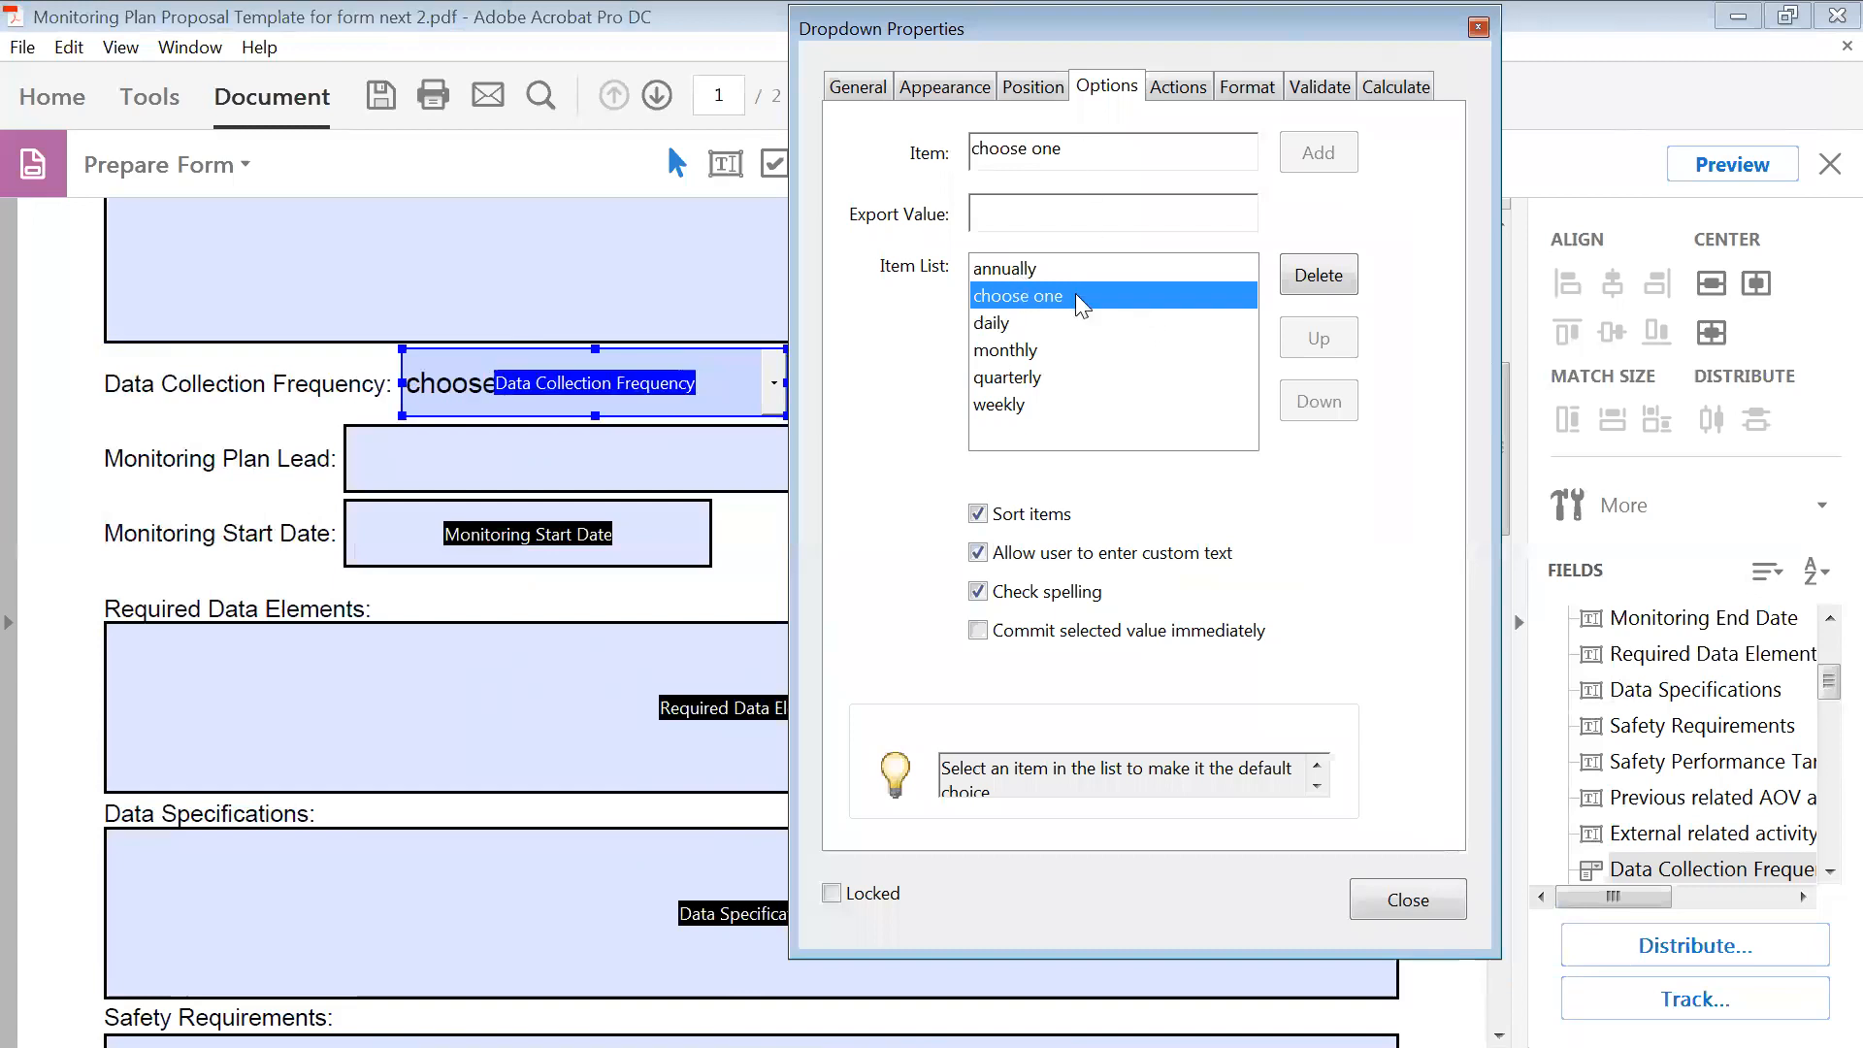
click(980, 514)
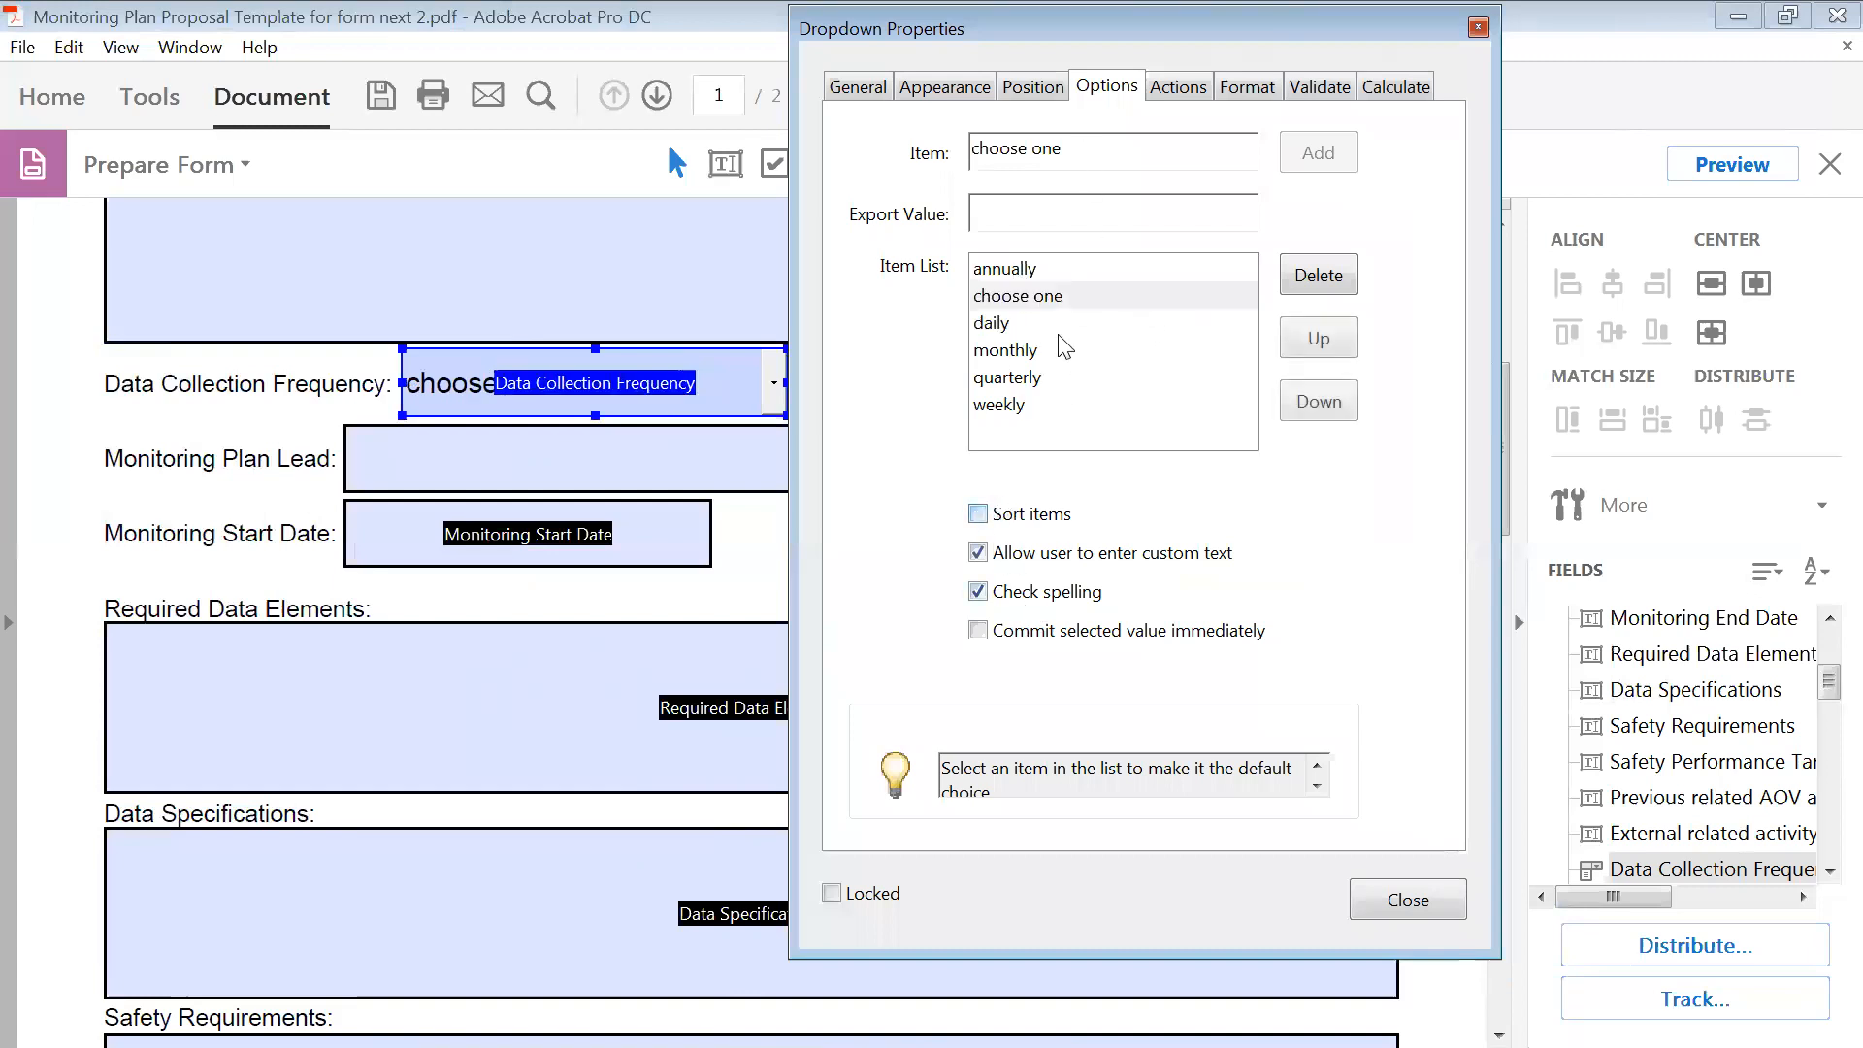
click(1030, 269)
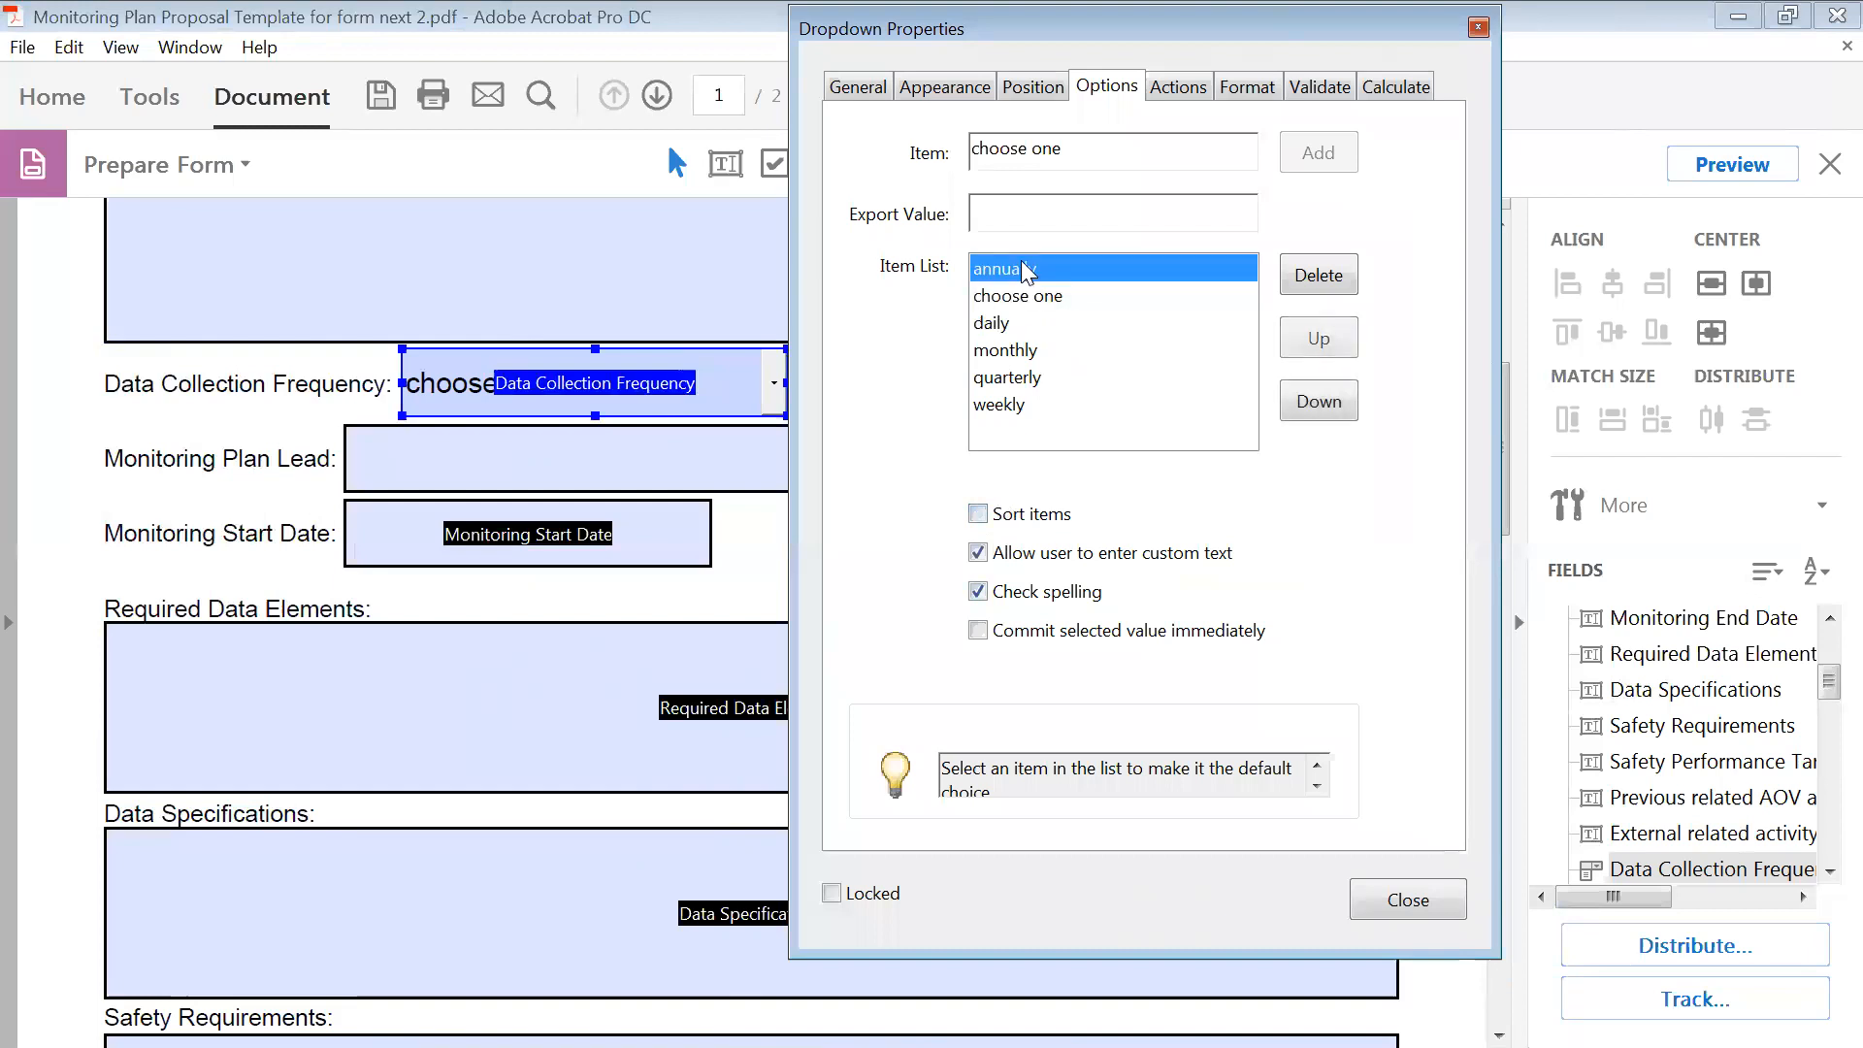
click(1322, 402)
click(1322, 402)
click(1322, 403)
click(1321, 403)
click(1321, 403)
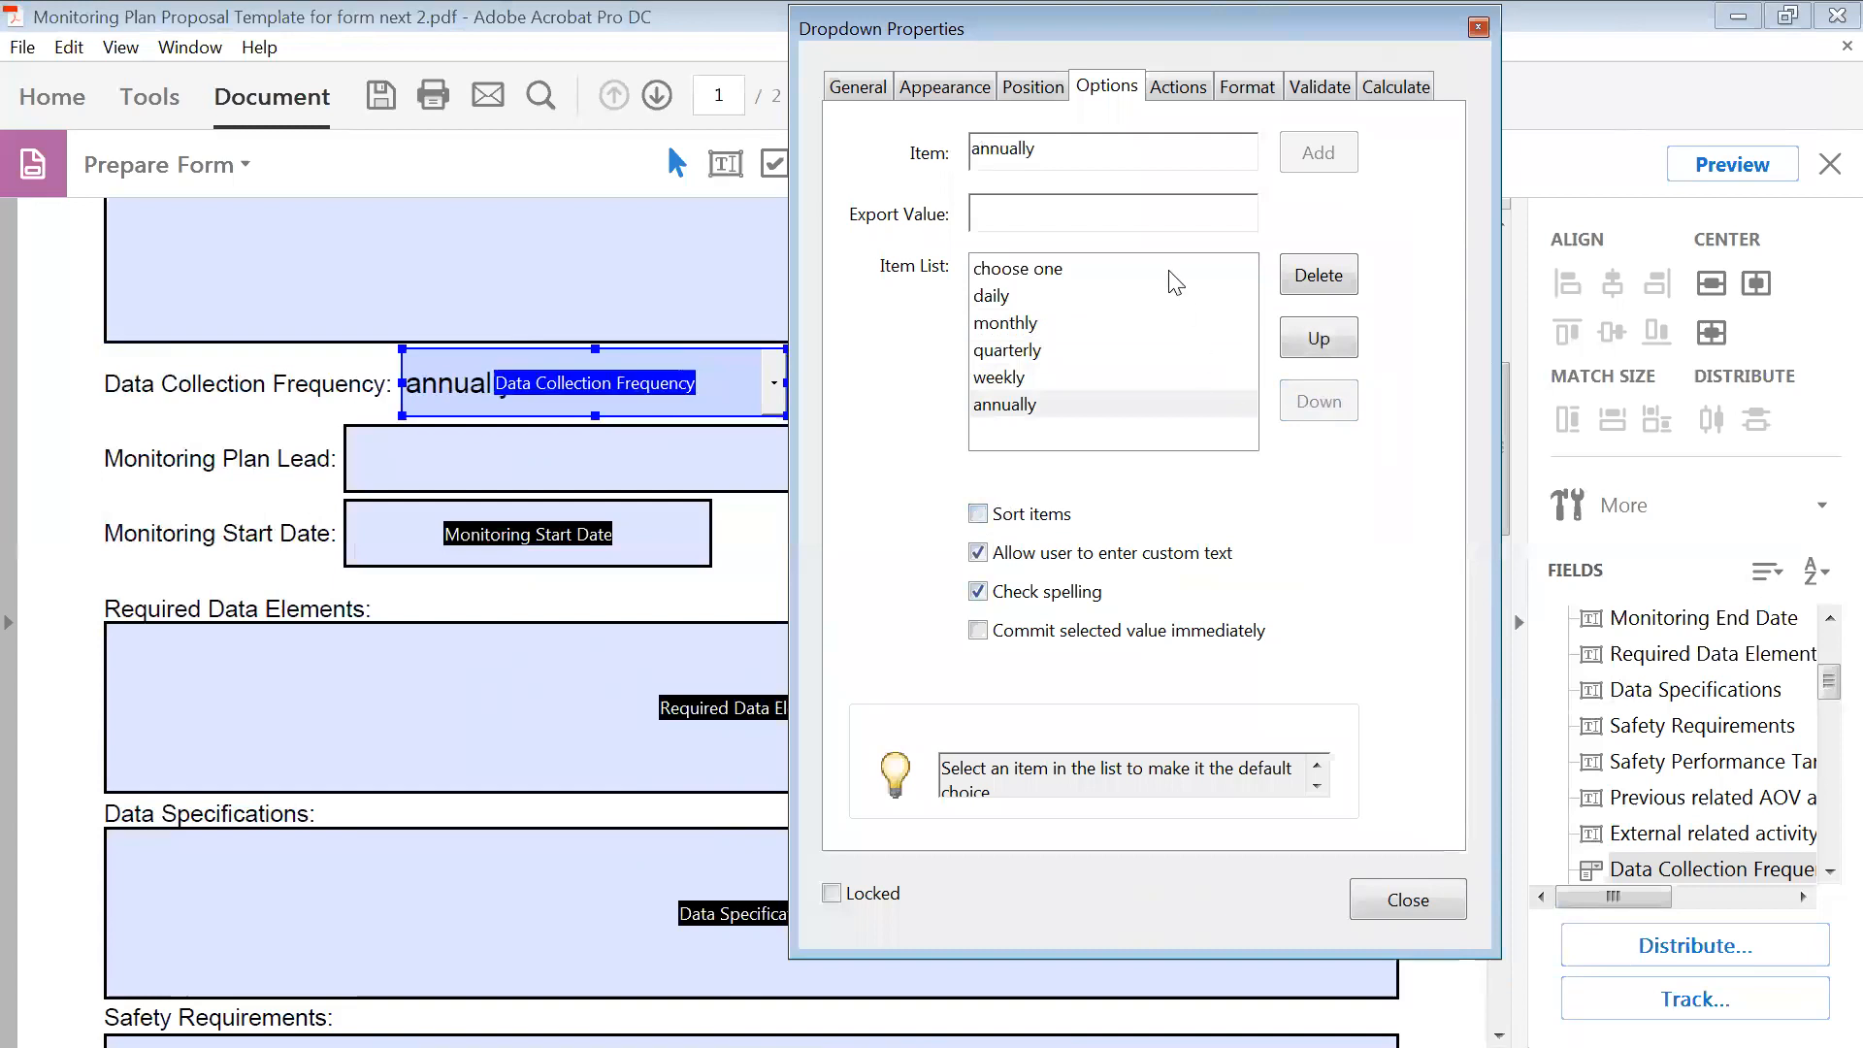
- Make choose one the default of the Data Collection Frequency dropdown, and check its choices in the form preview
click(1045, 277)
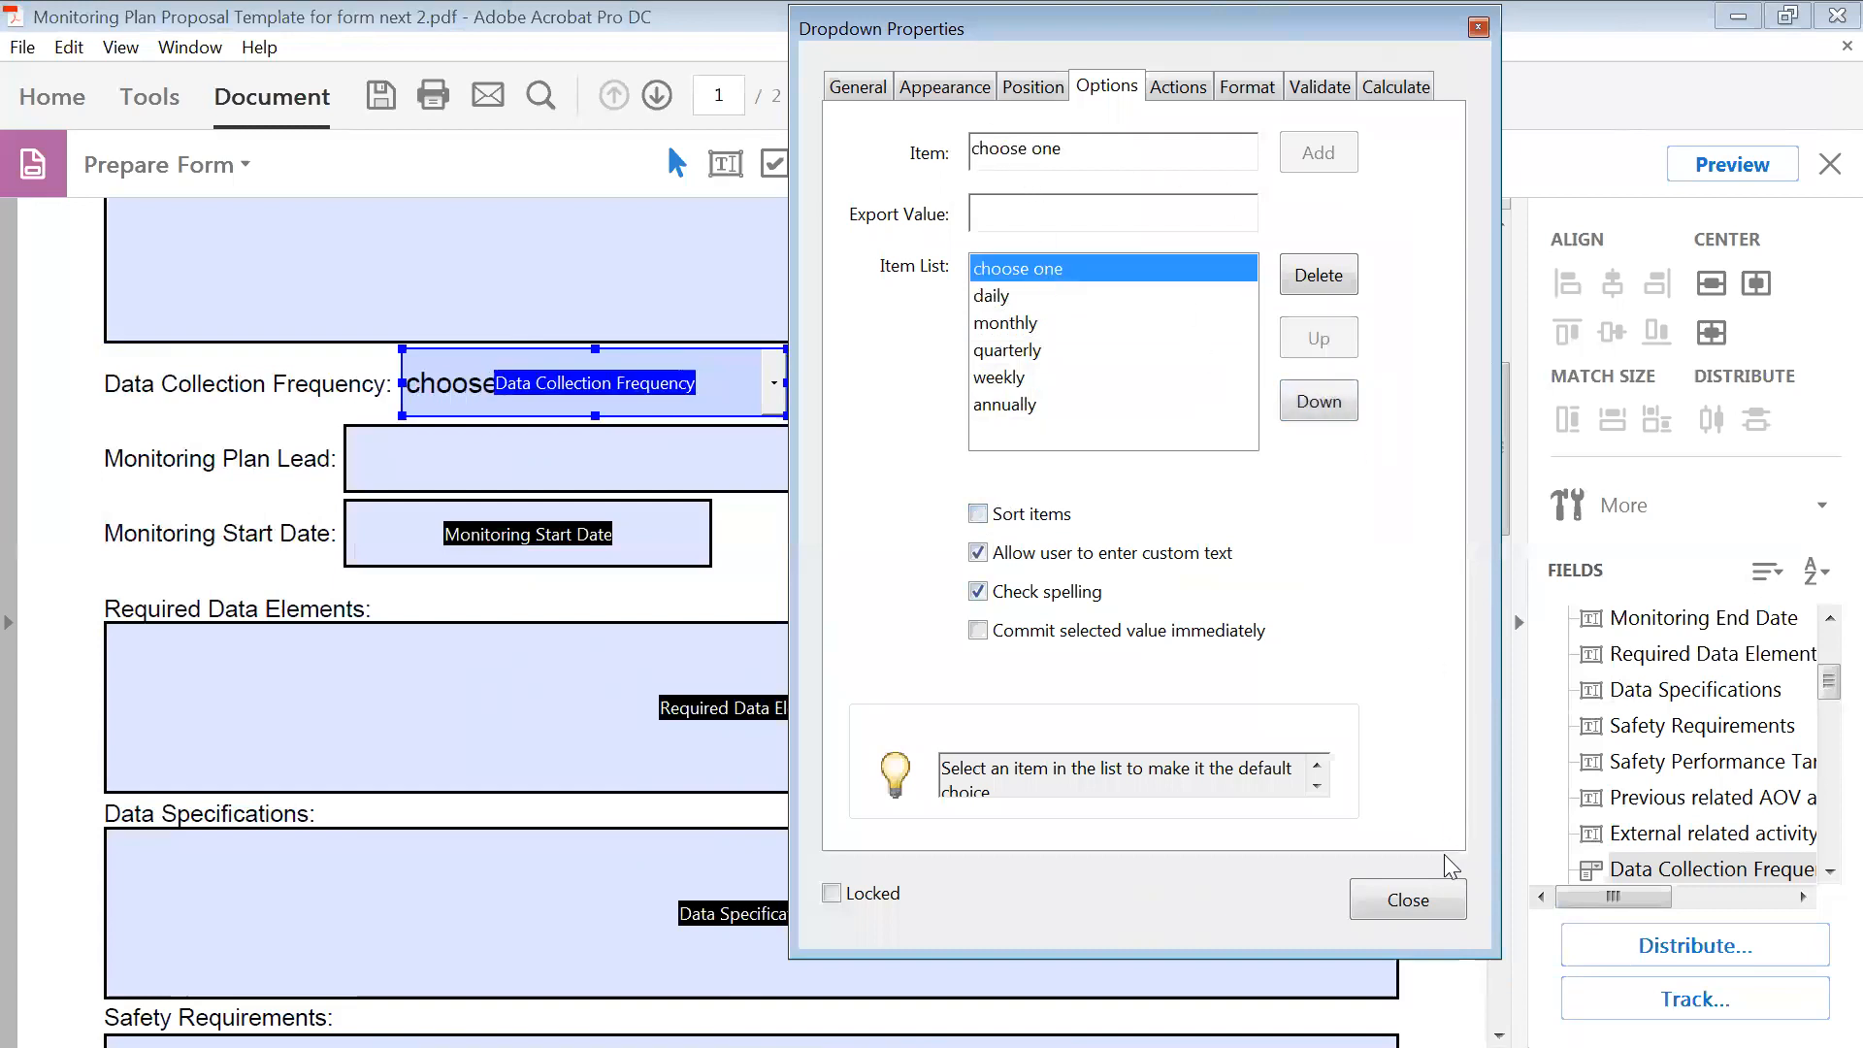
click(1424, 889)
click(1758, 170)
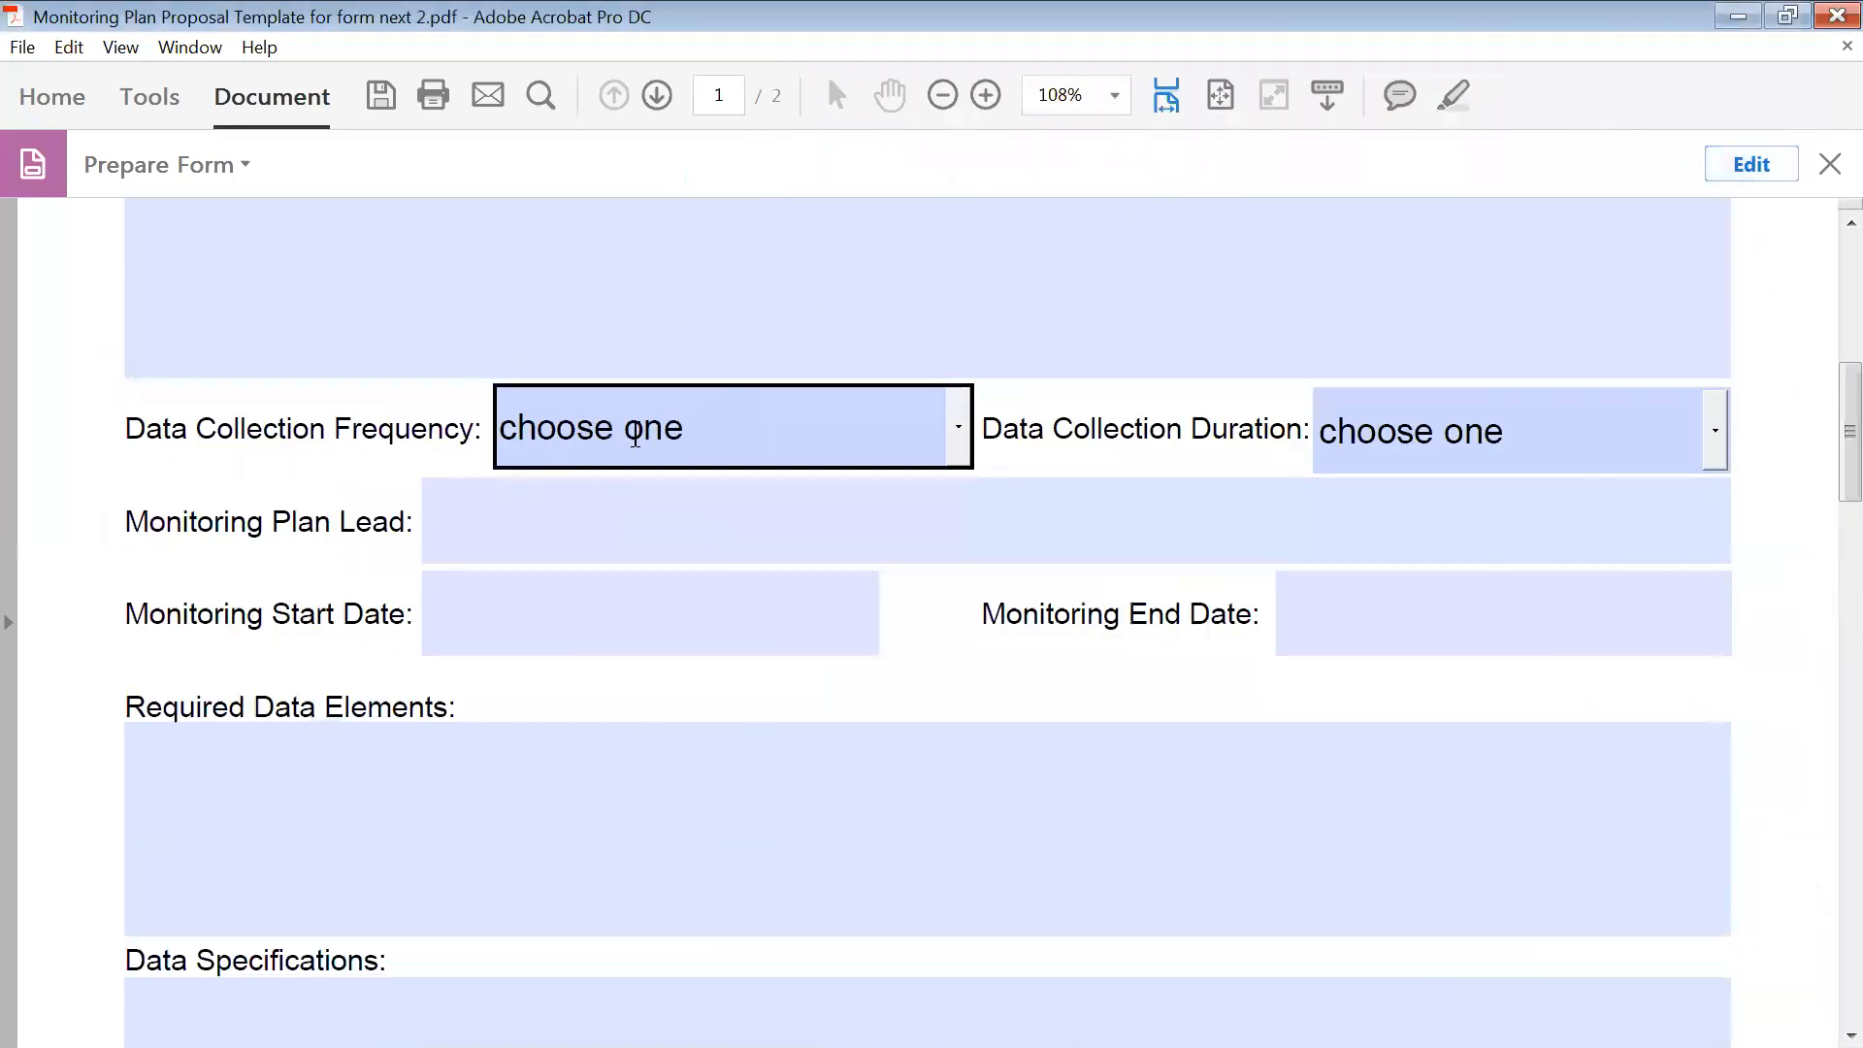
click(958, 432)
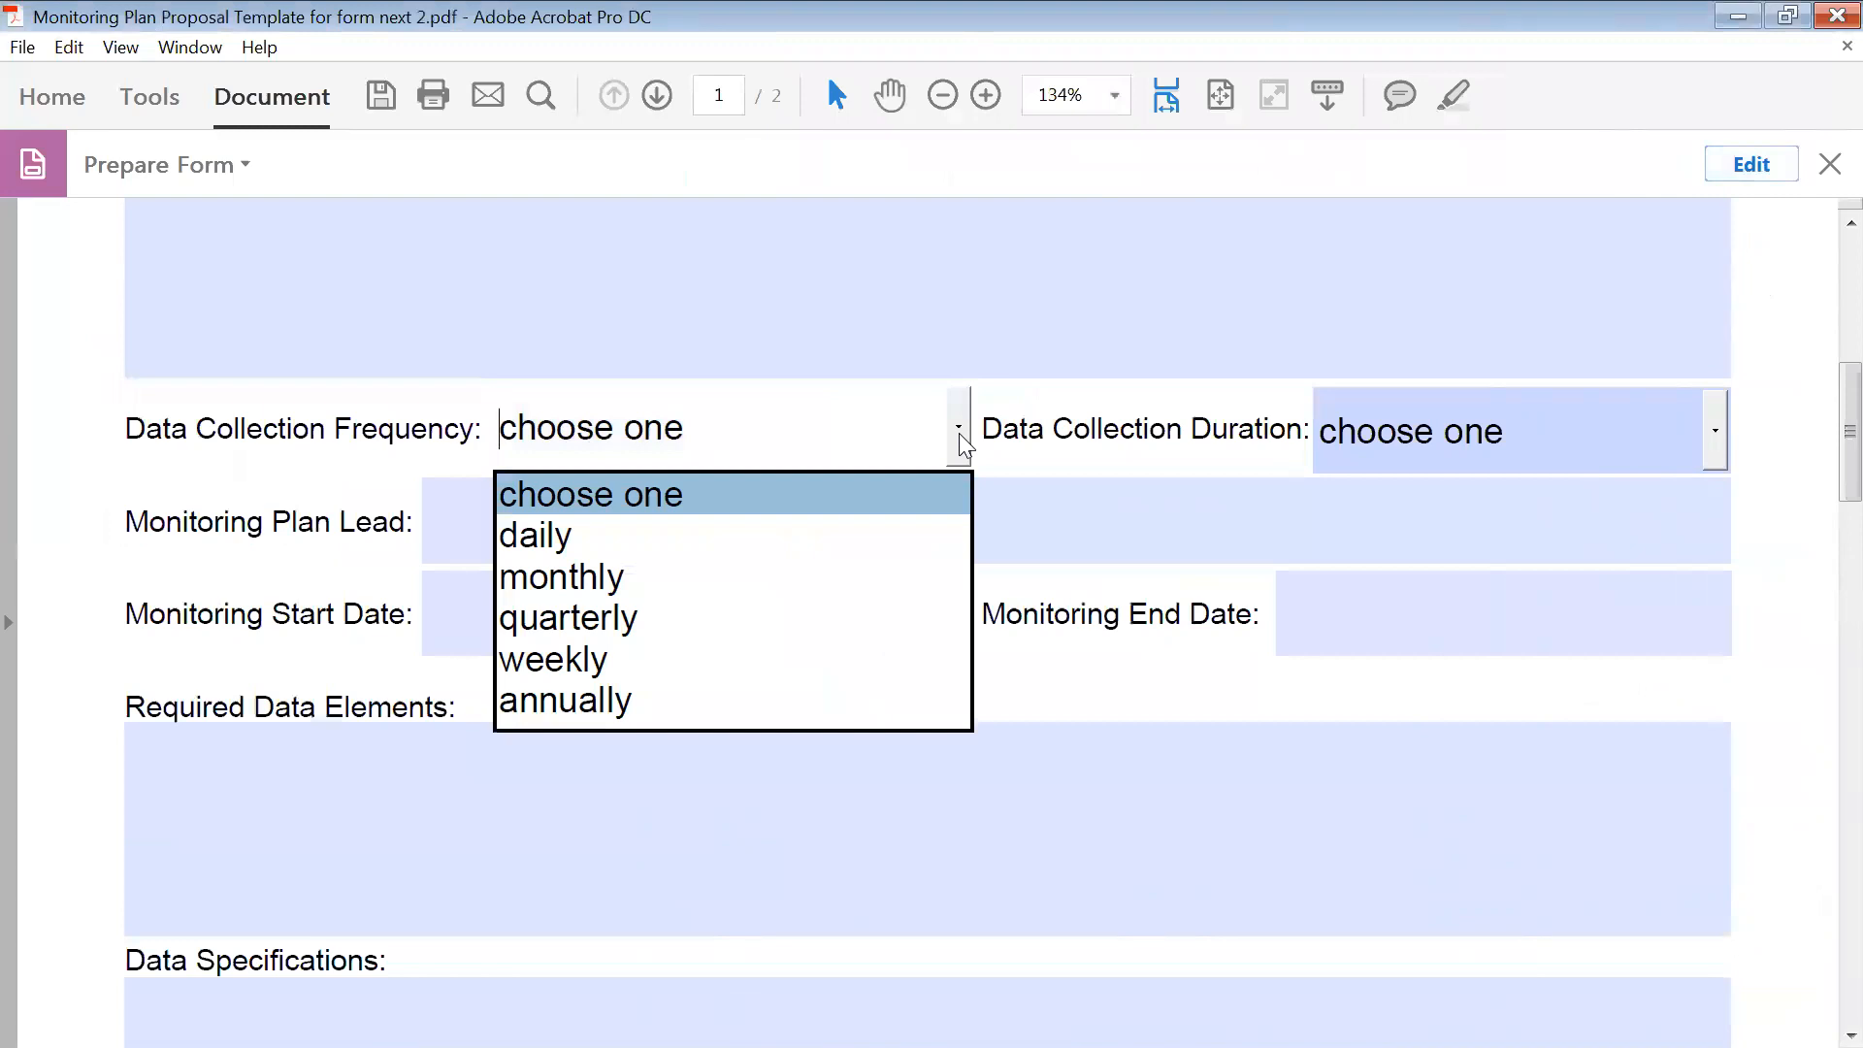
- Return to form editing and check the date format set for the Monitoring Start Date field
click(1774, 169)
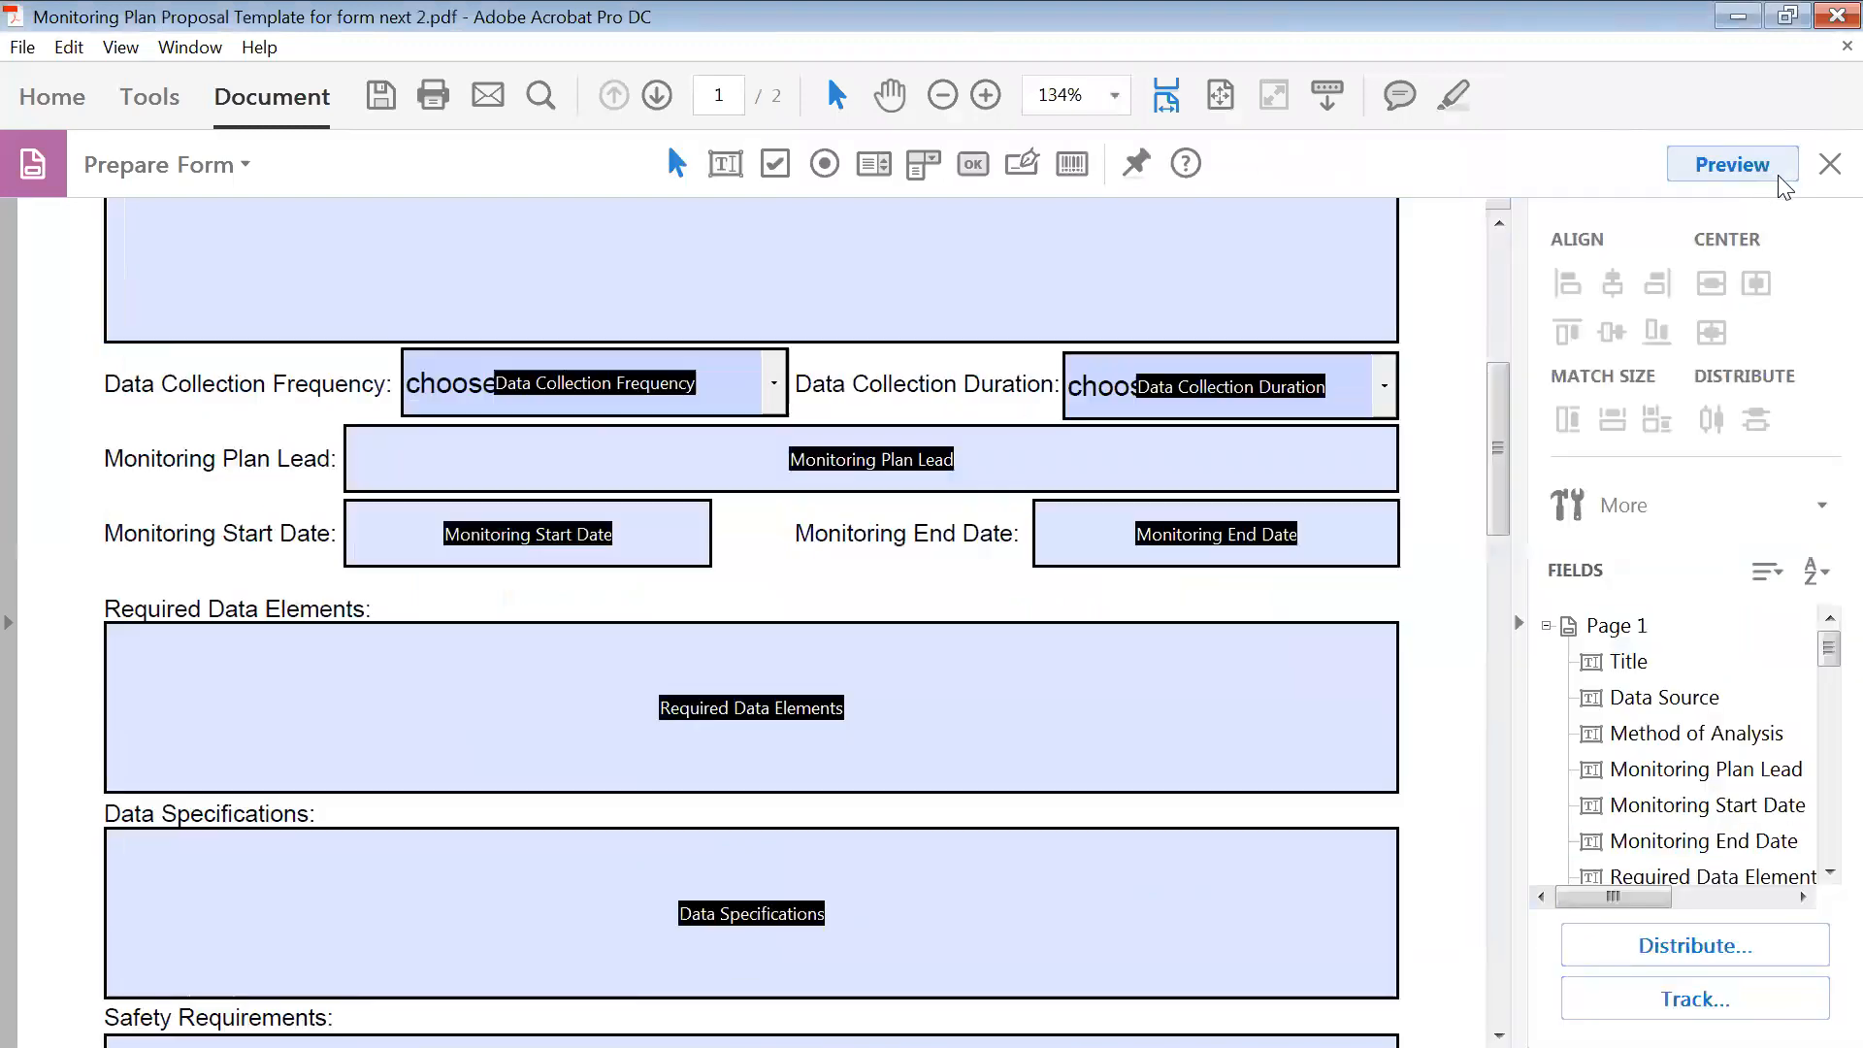
click(510, 519)
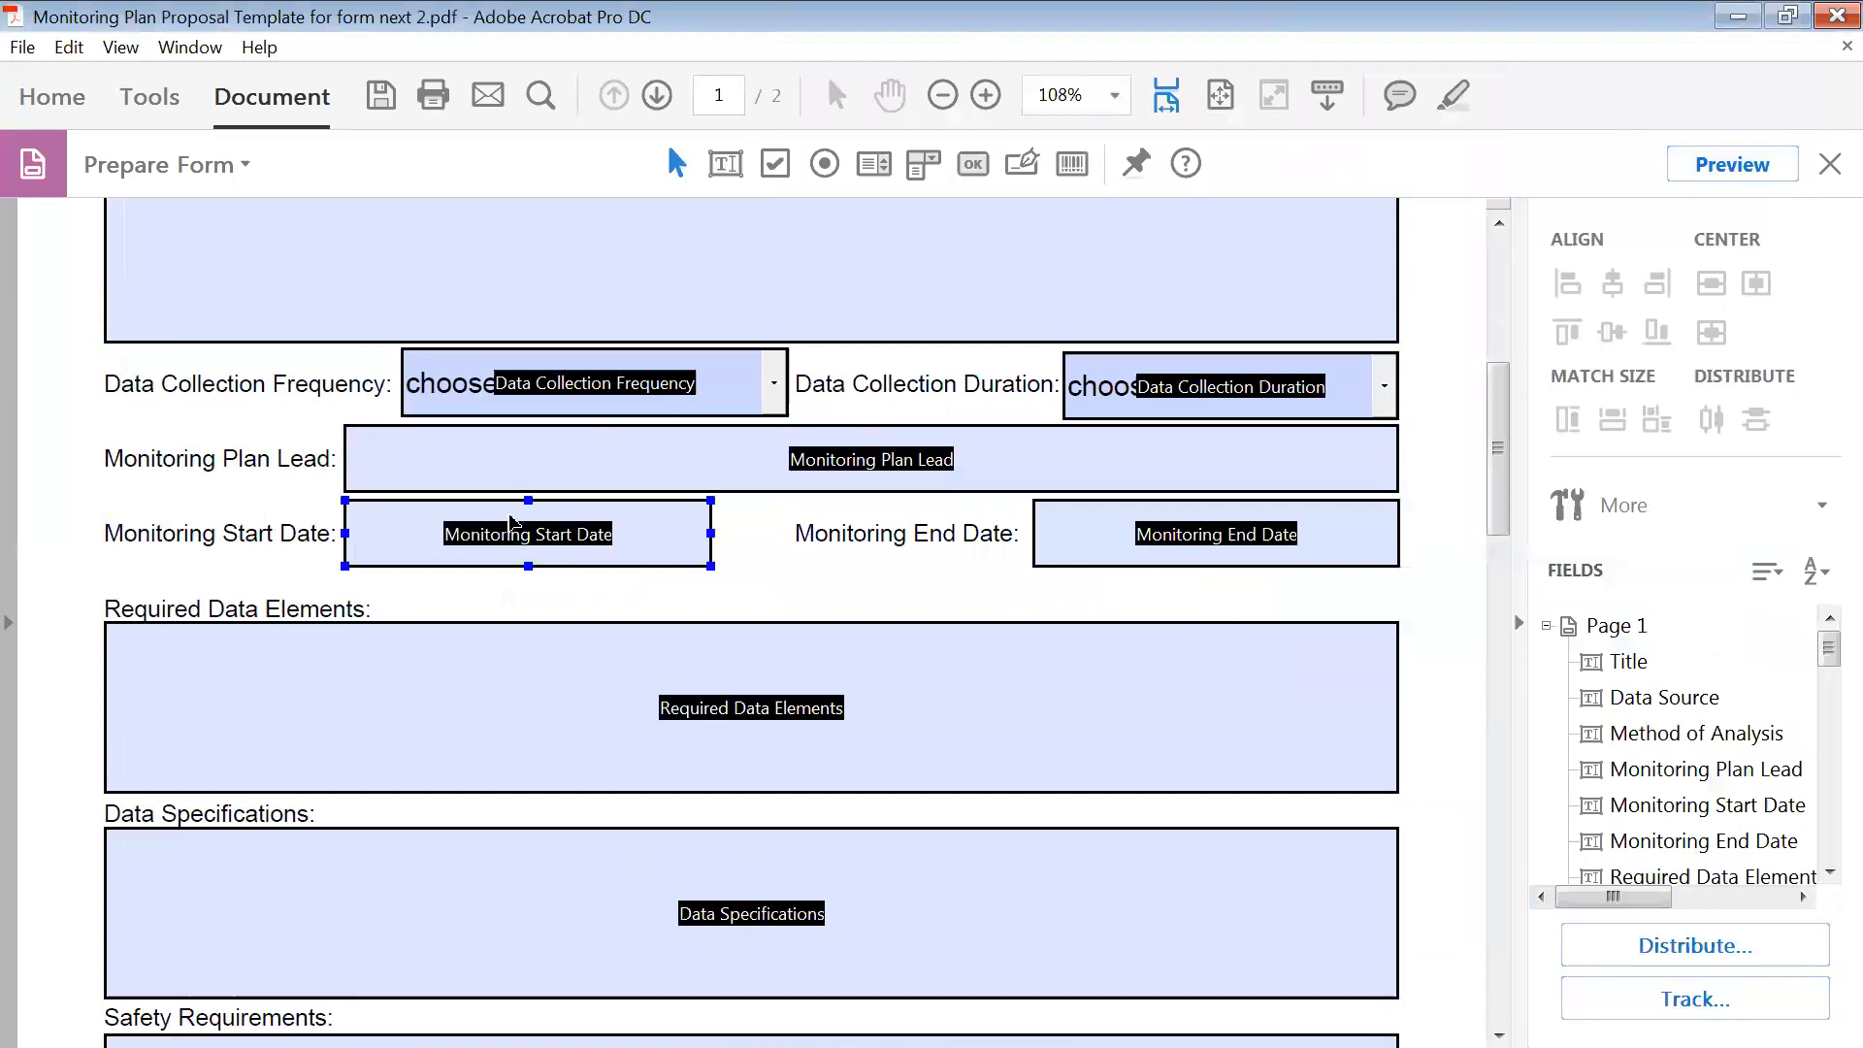
click(664, 534)
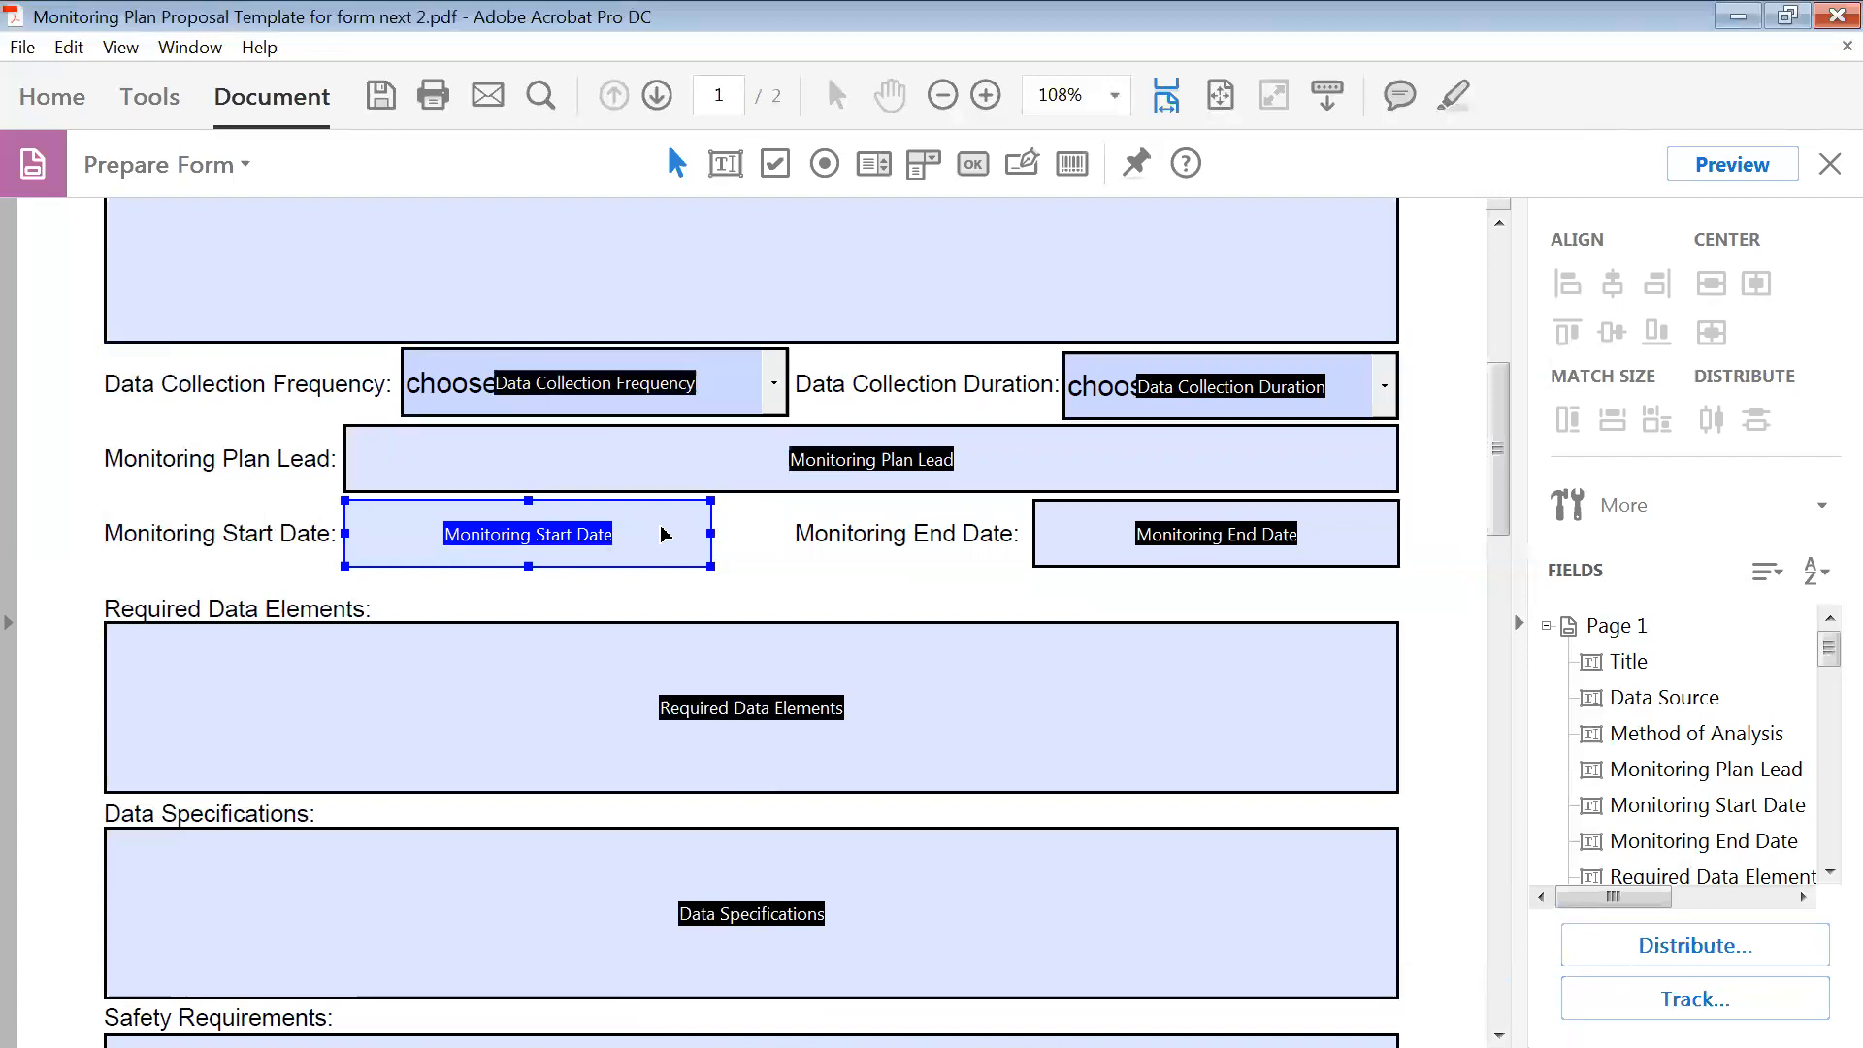
right_click(662, 533)
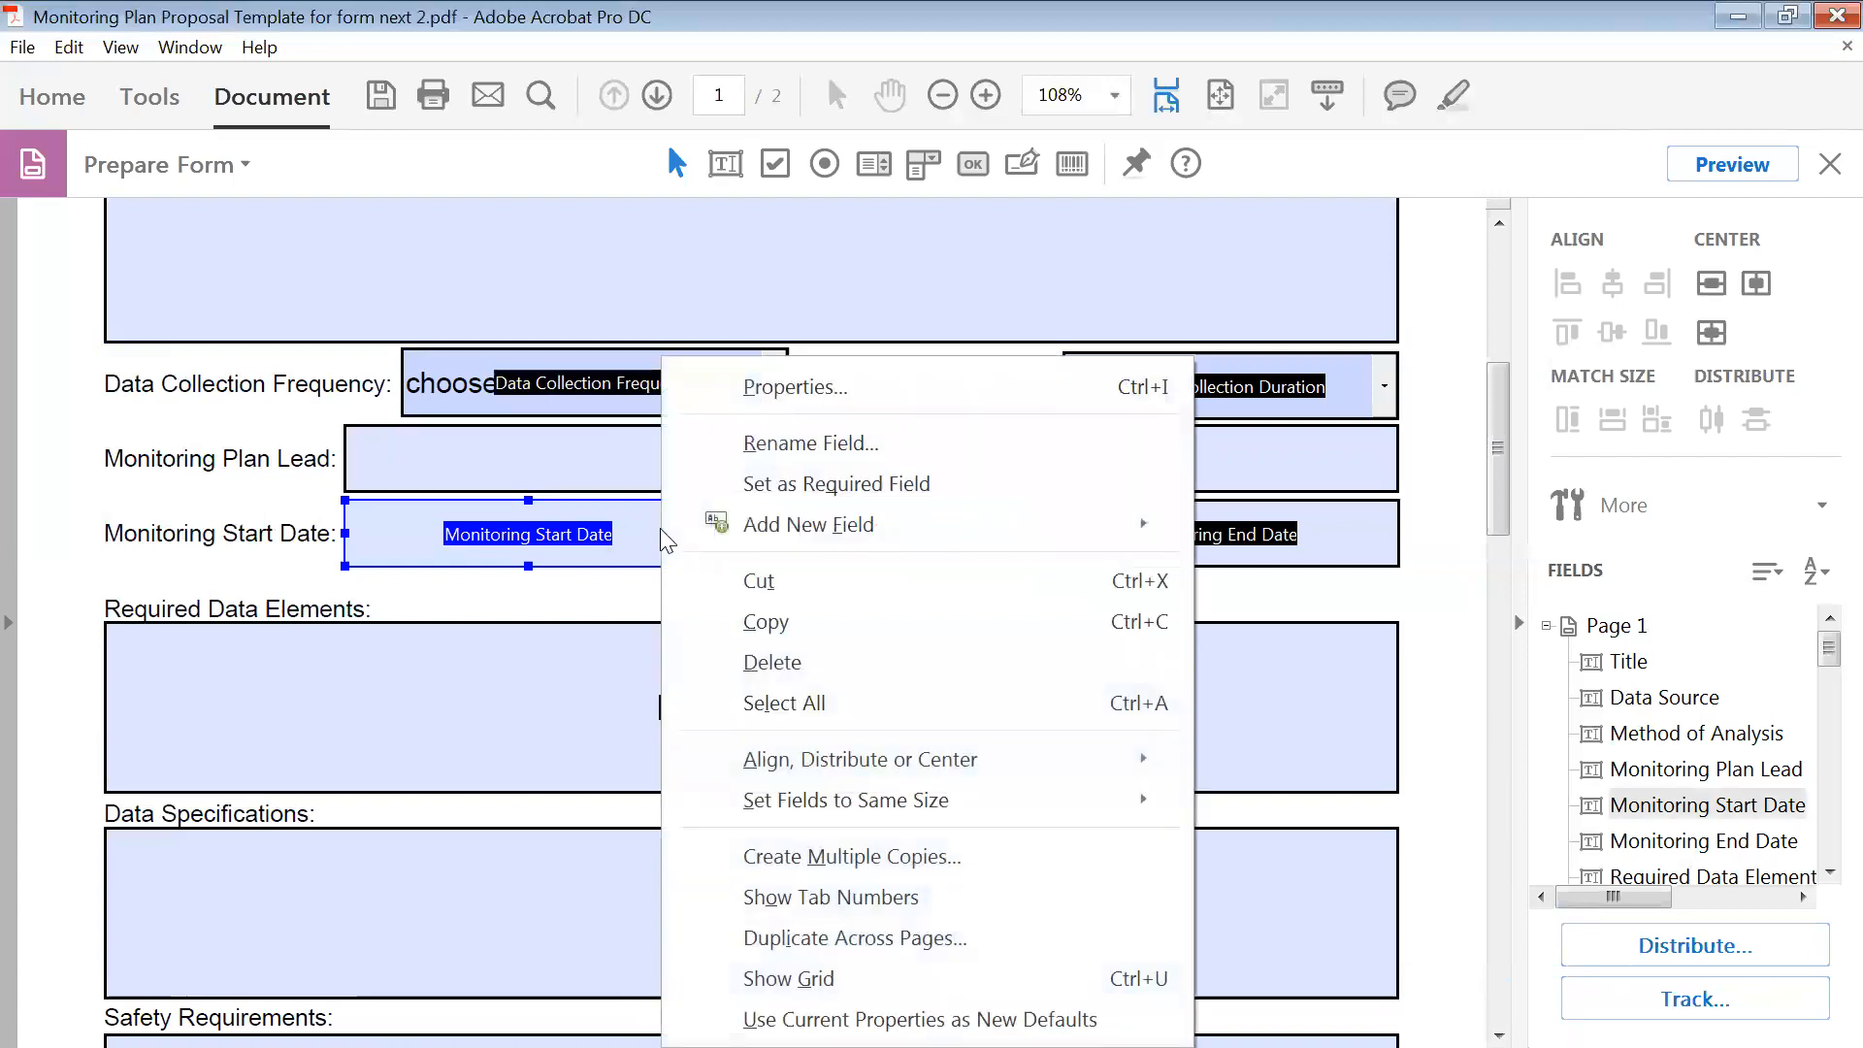
click(752, 386)
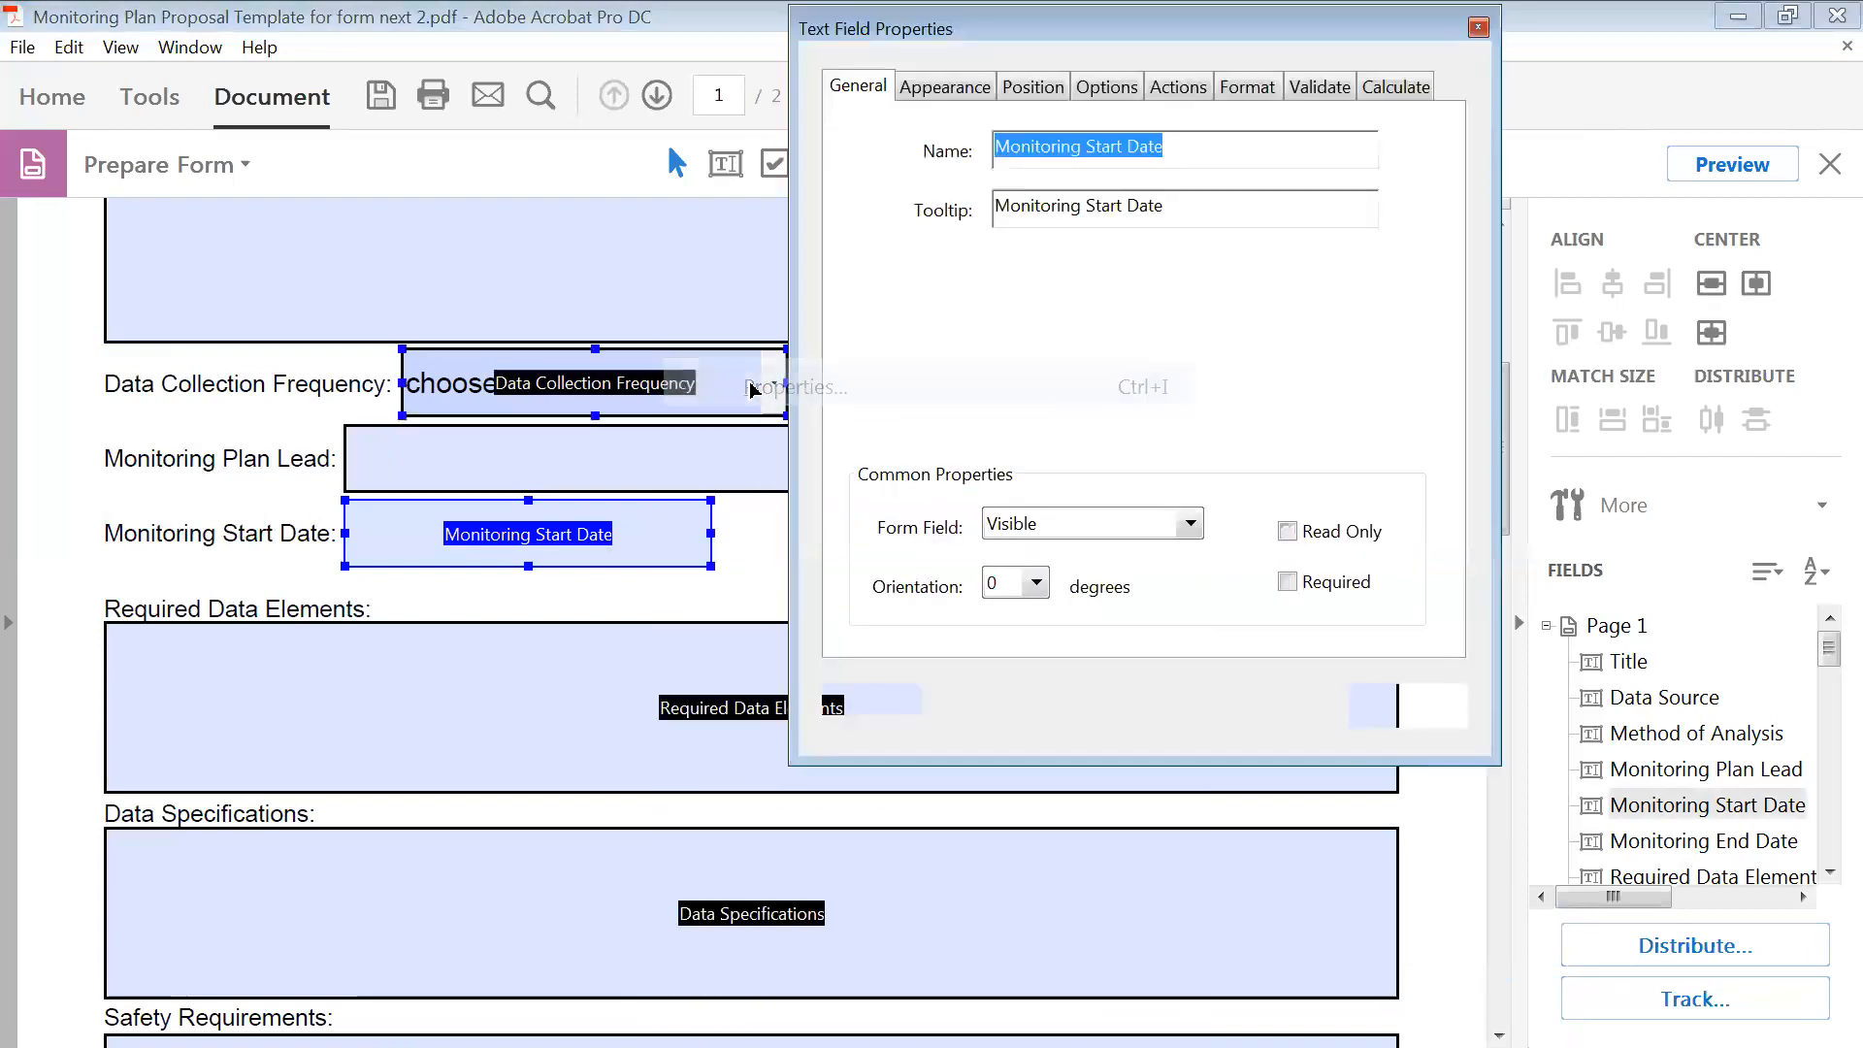
click(1249, 88)
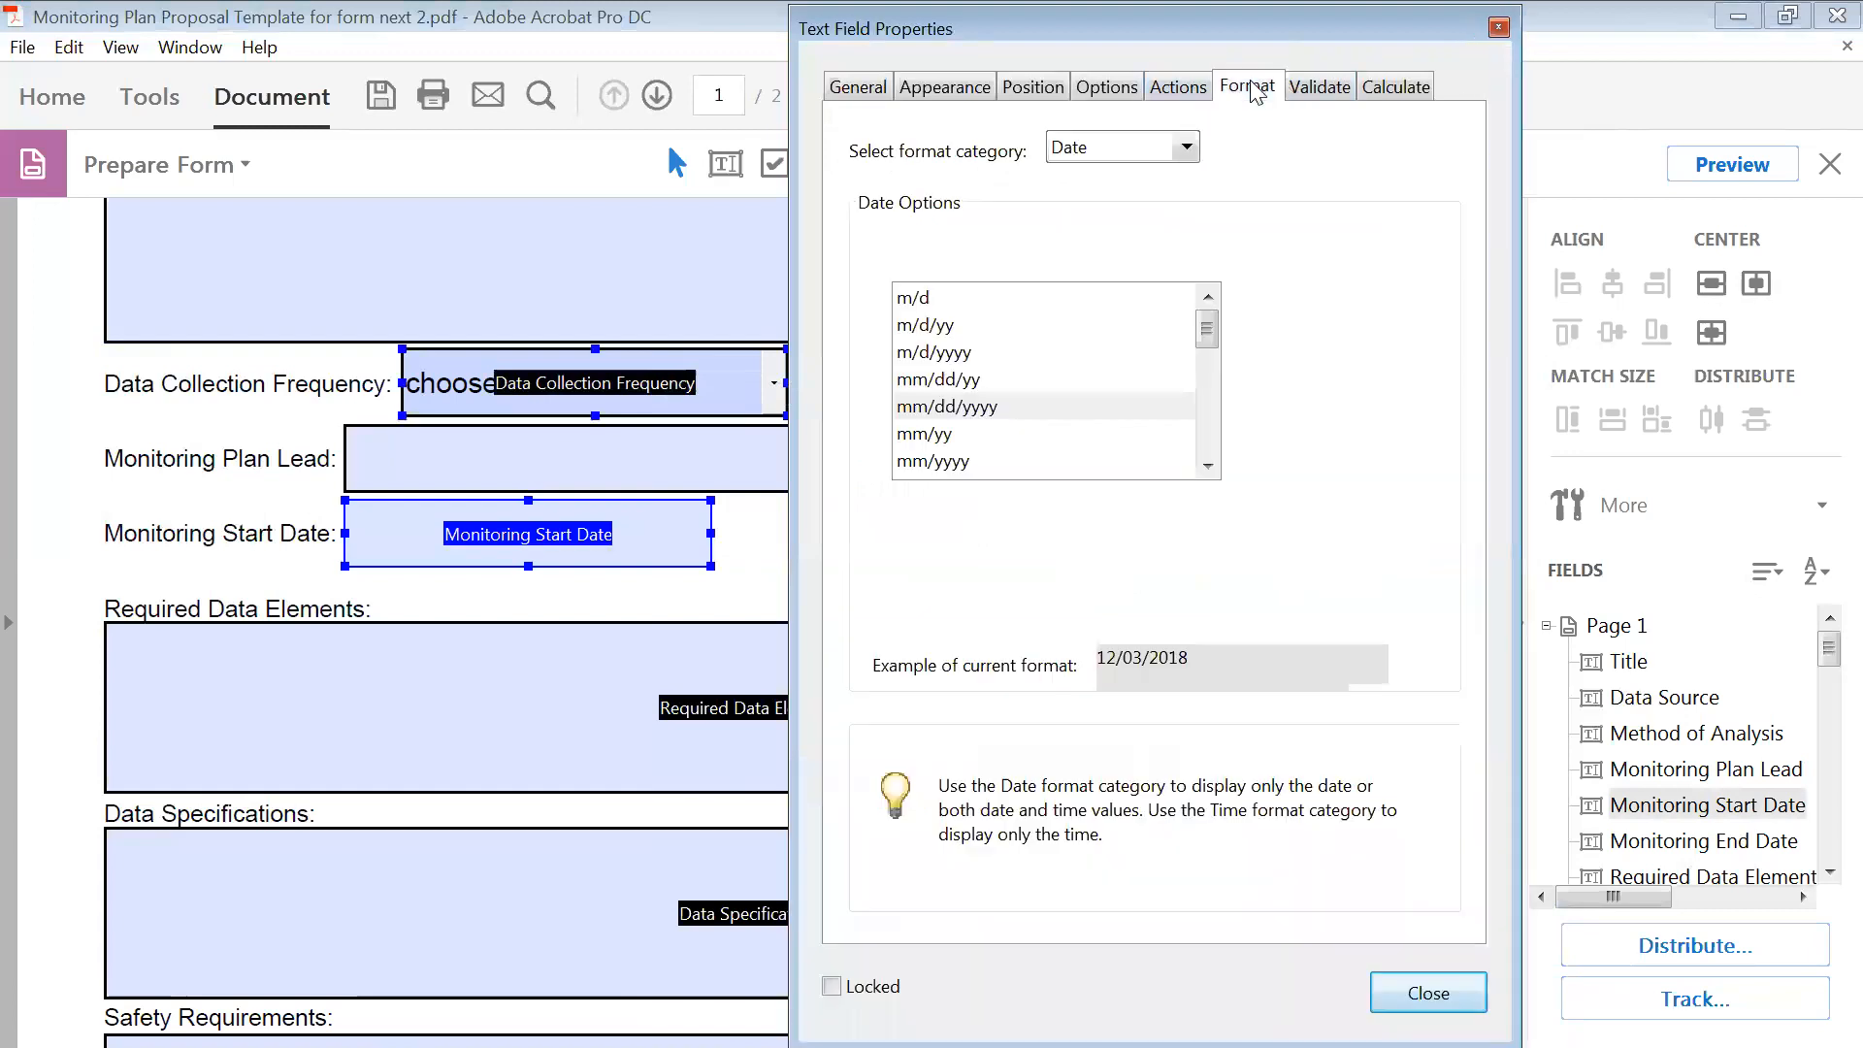
click(1406, 990)
- Review the form fields from Required Data Elements through Relevance to AOV Goals/Mission on the second page
scroll(971, 582, down, 2)
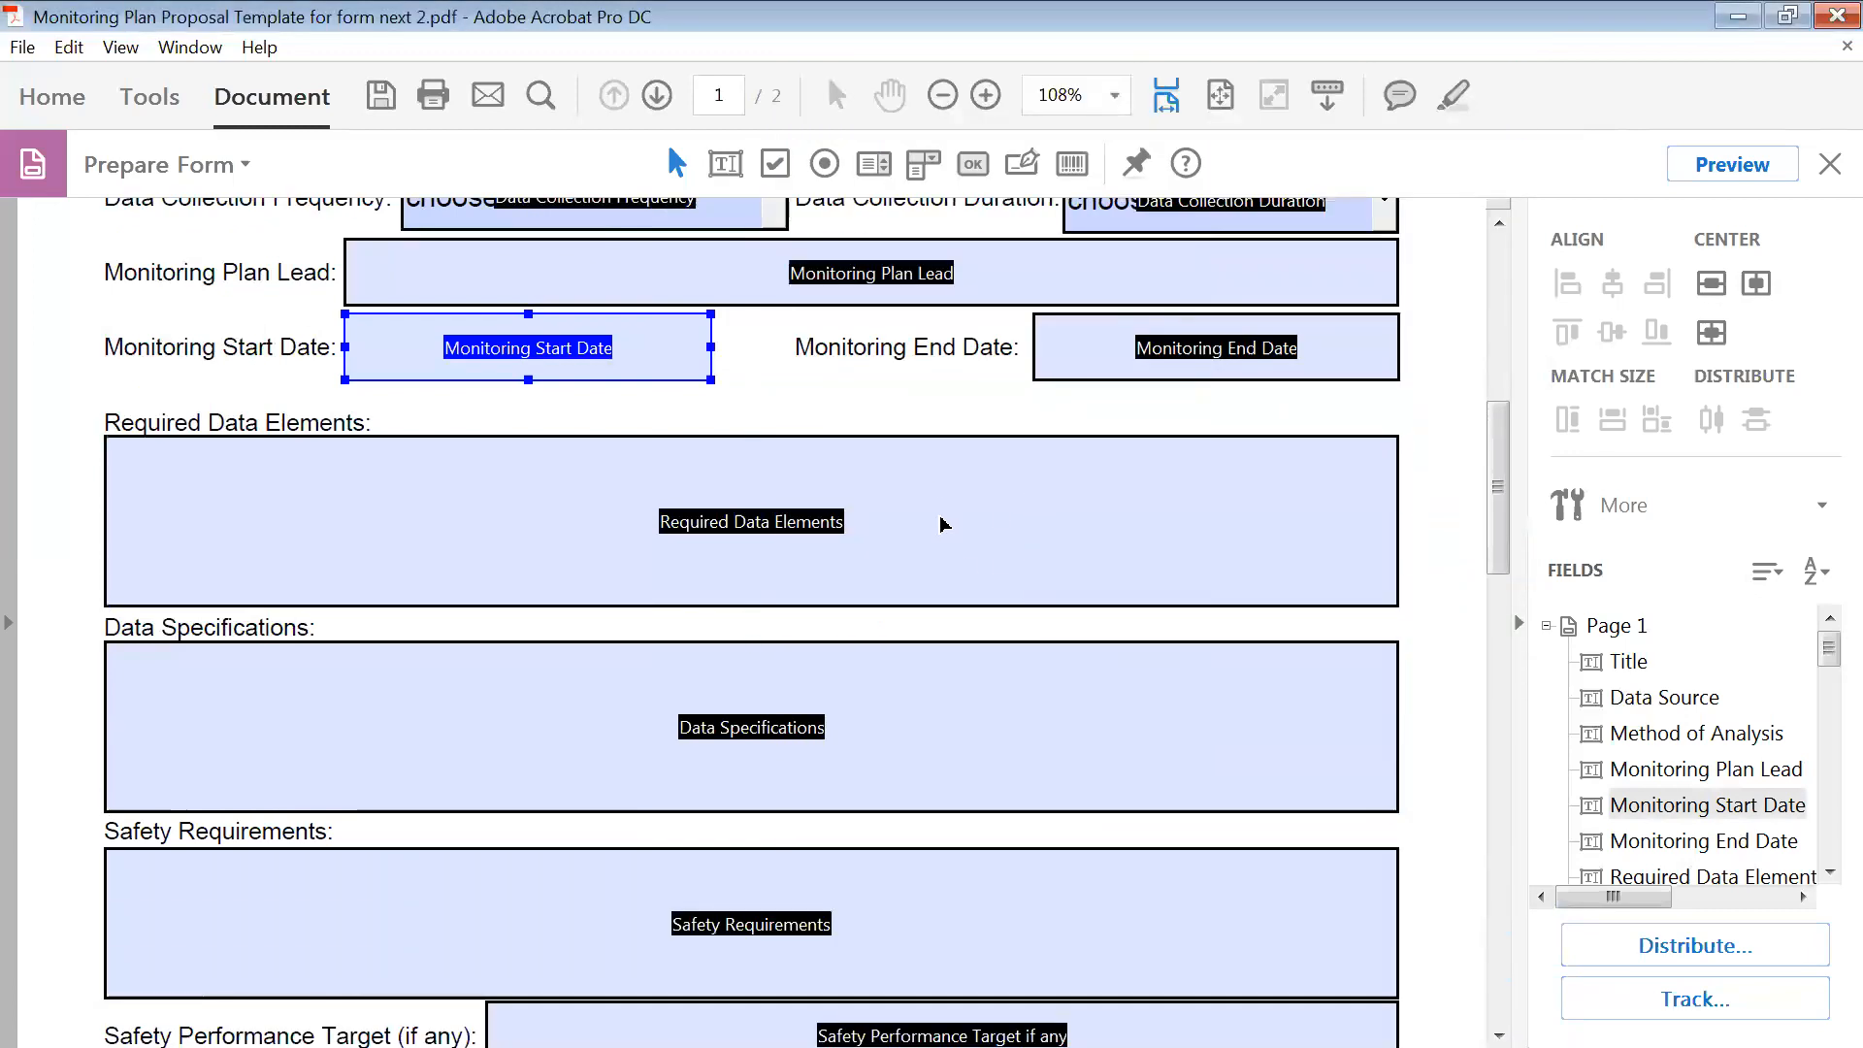
scroll(934, 707, down, 5)
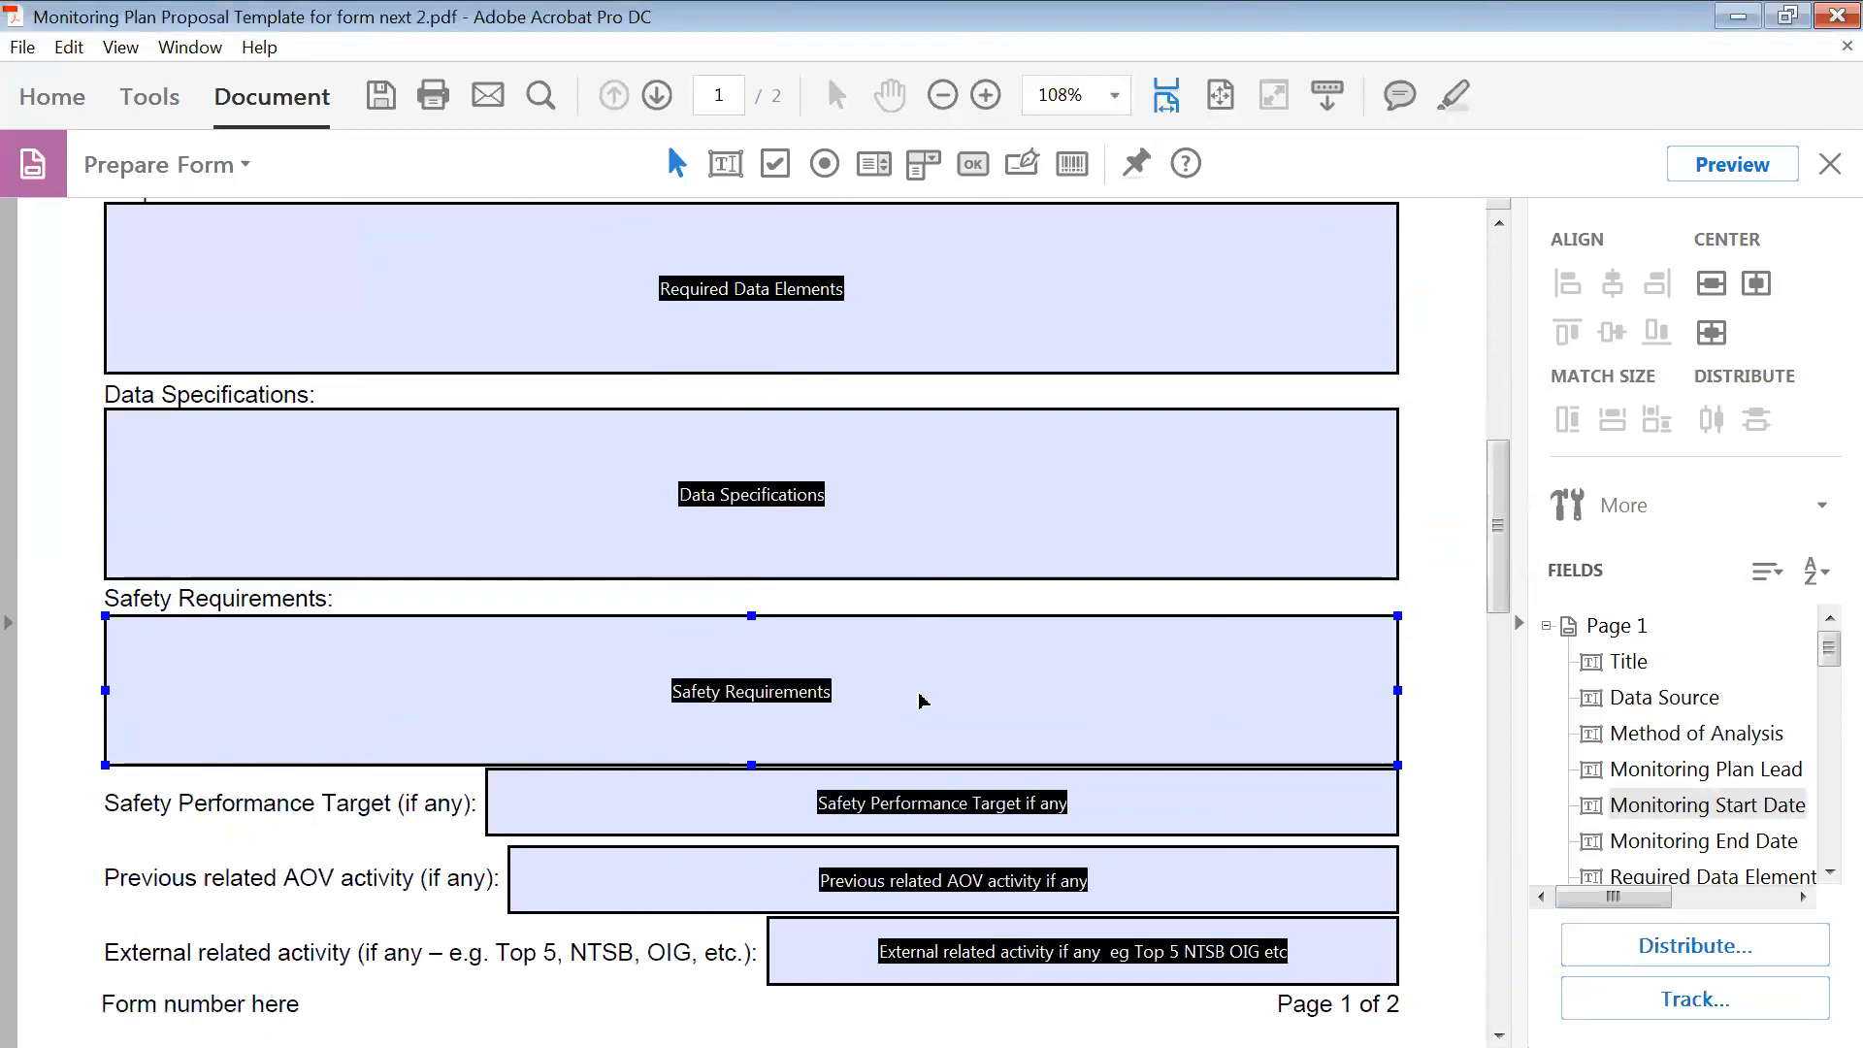
scroll(511, 695, down, 3)
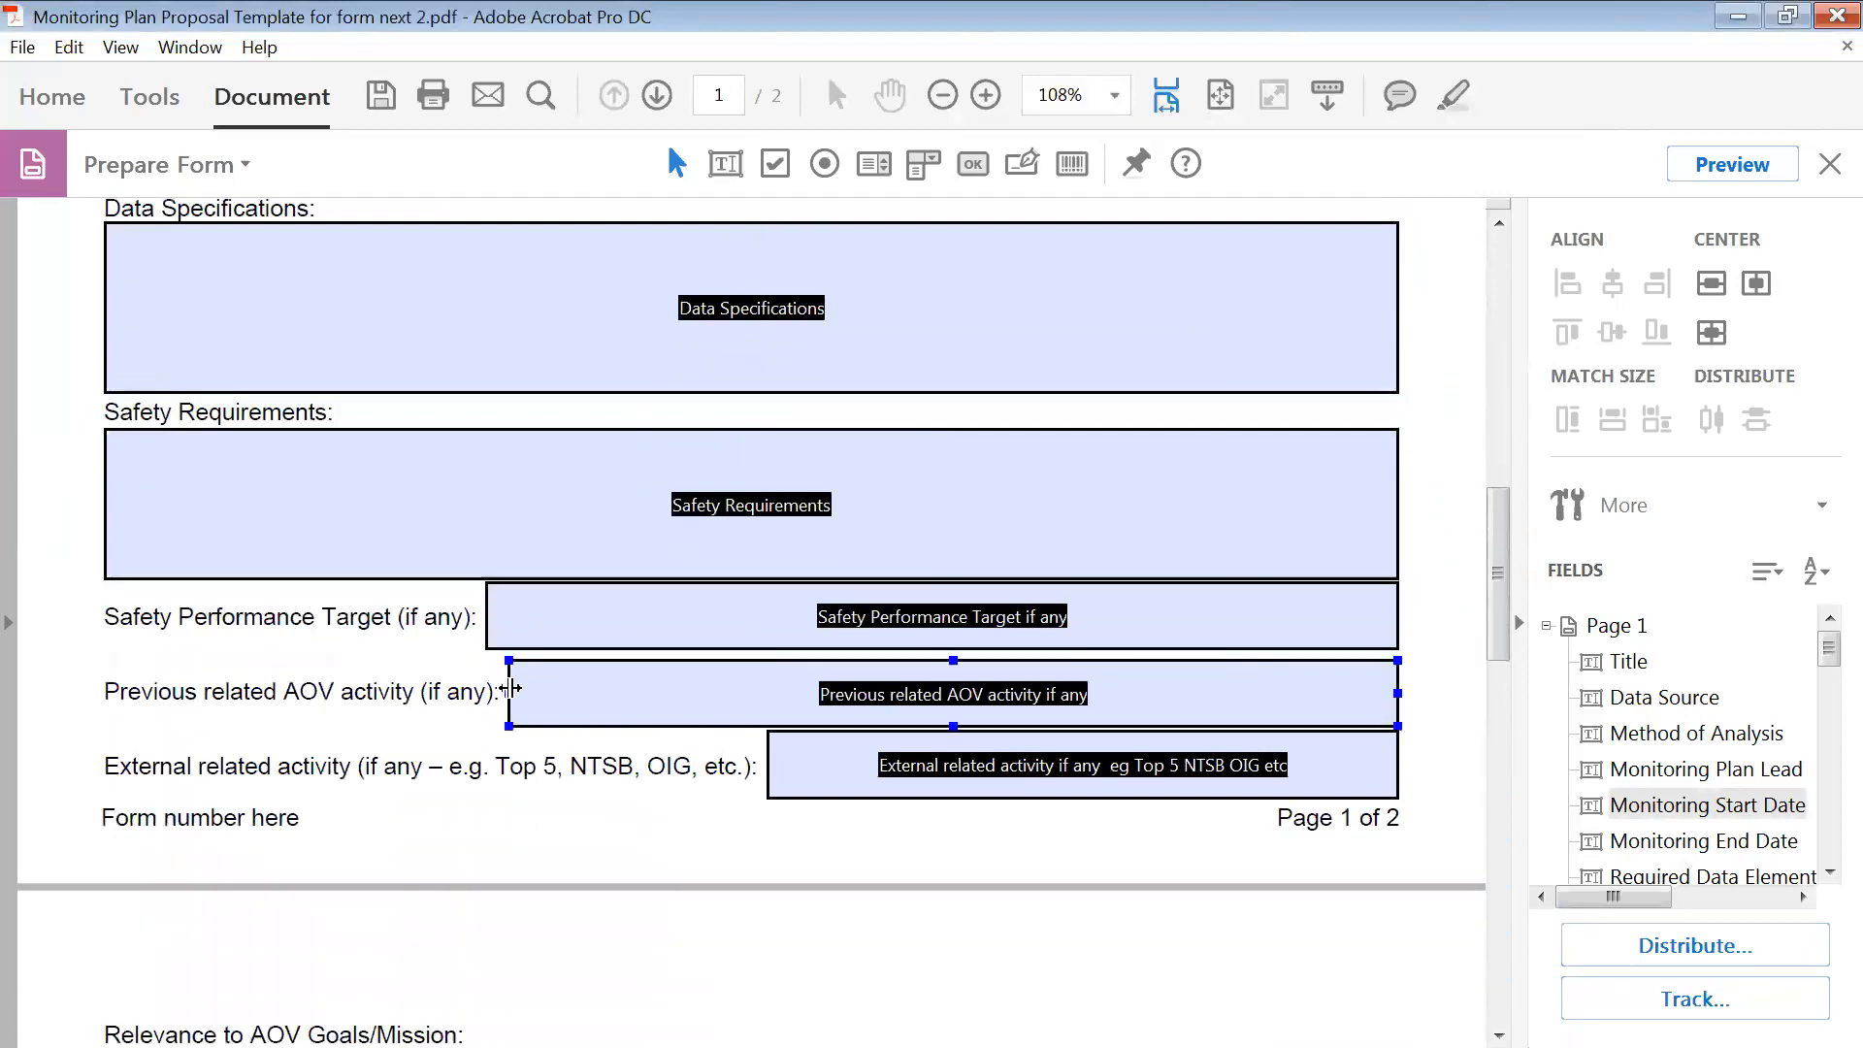
scroll(511, 686, down, 5)
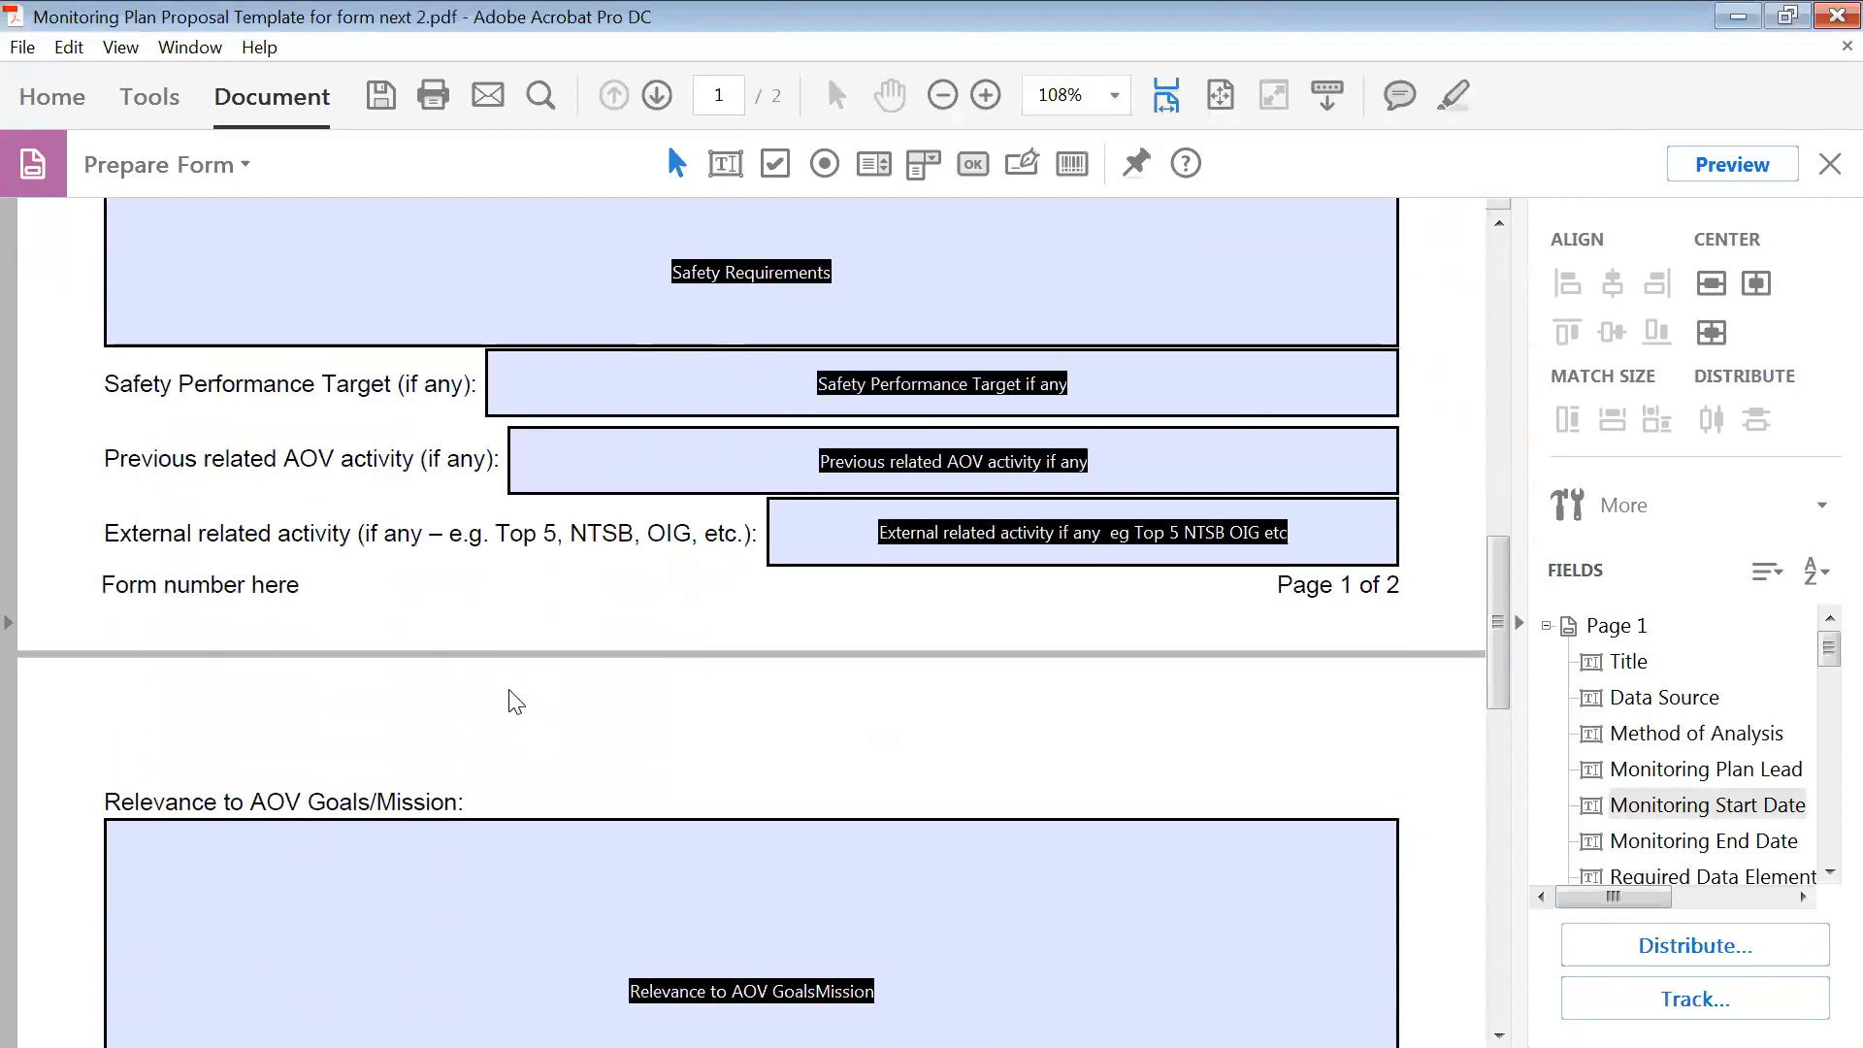
scroll(519, 655, down, 5)
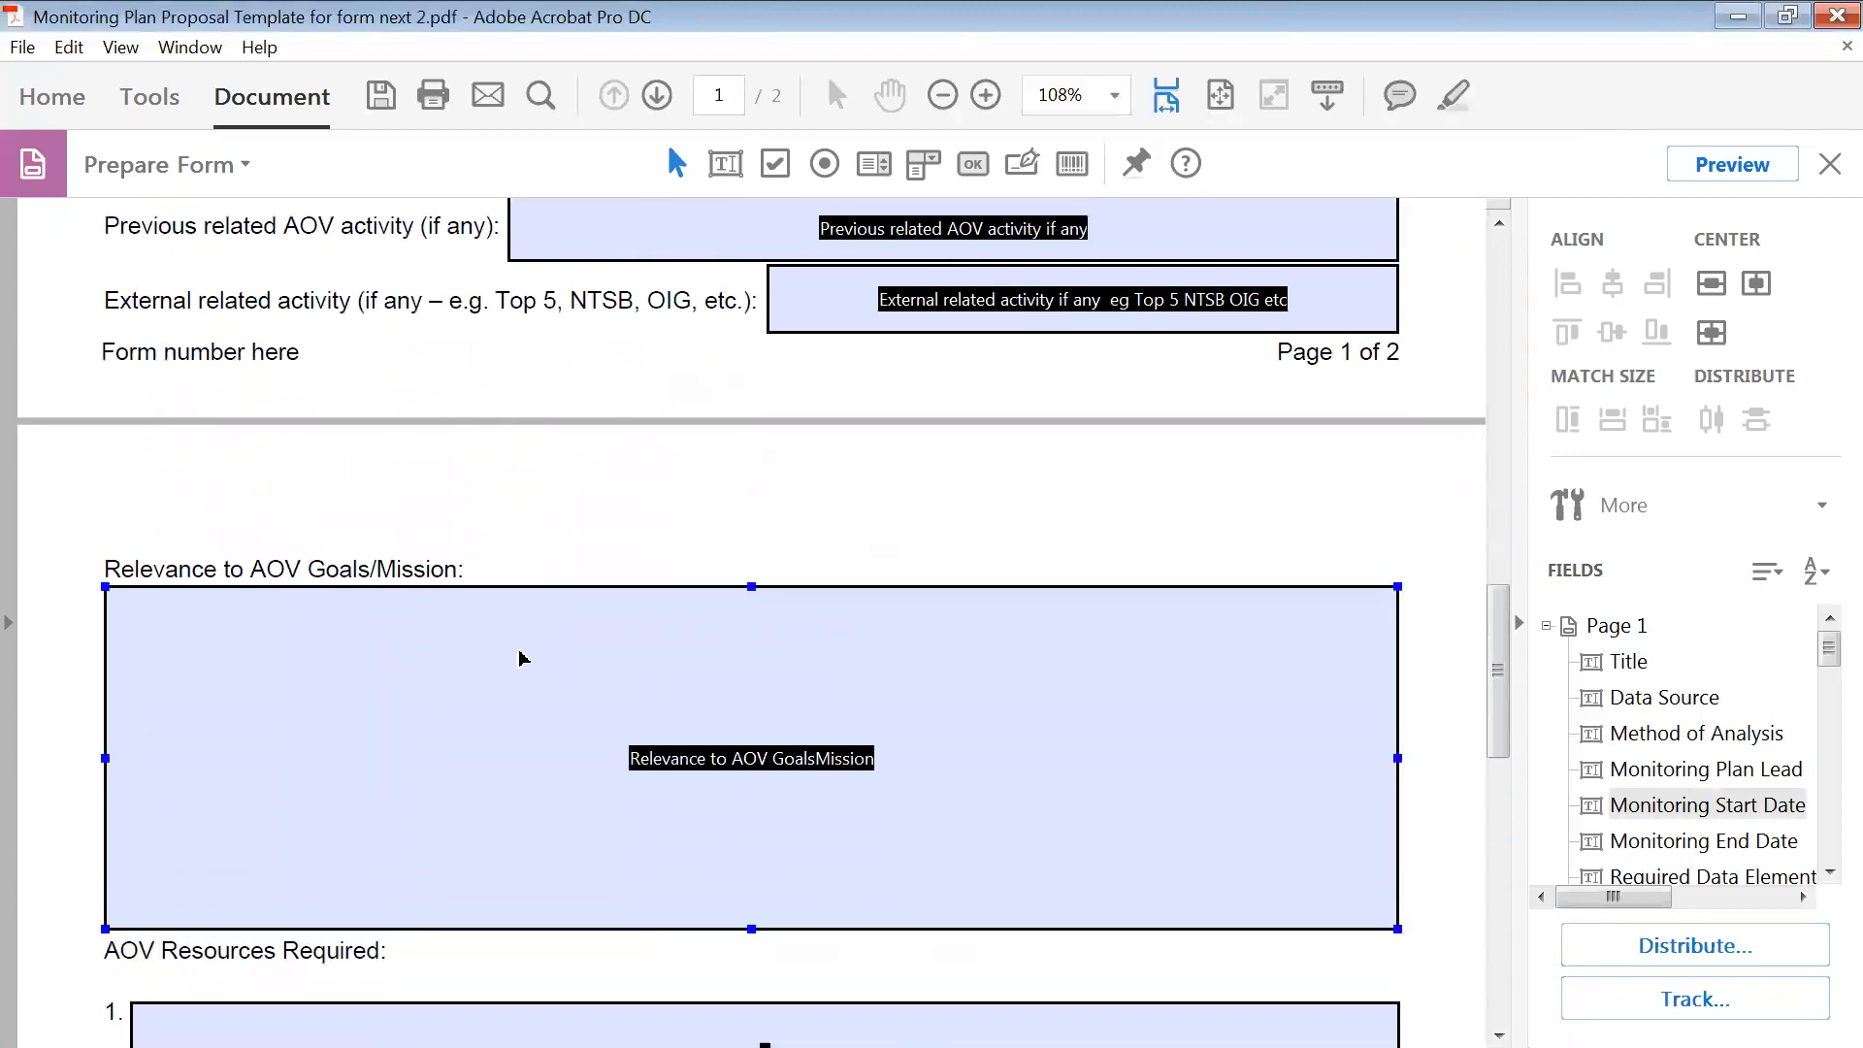
- Format the "First Update due to Project Manager" text field on page 2 as a Date using mm/dd/yyyy
scroll(519, 658, down, 12)
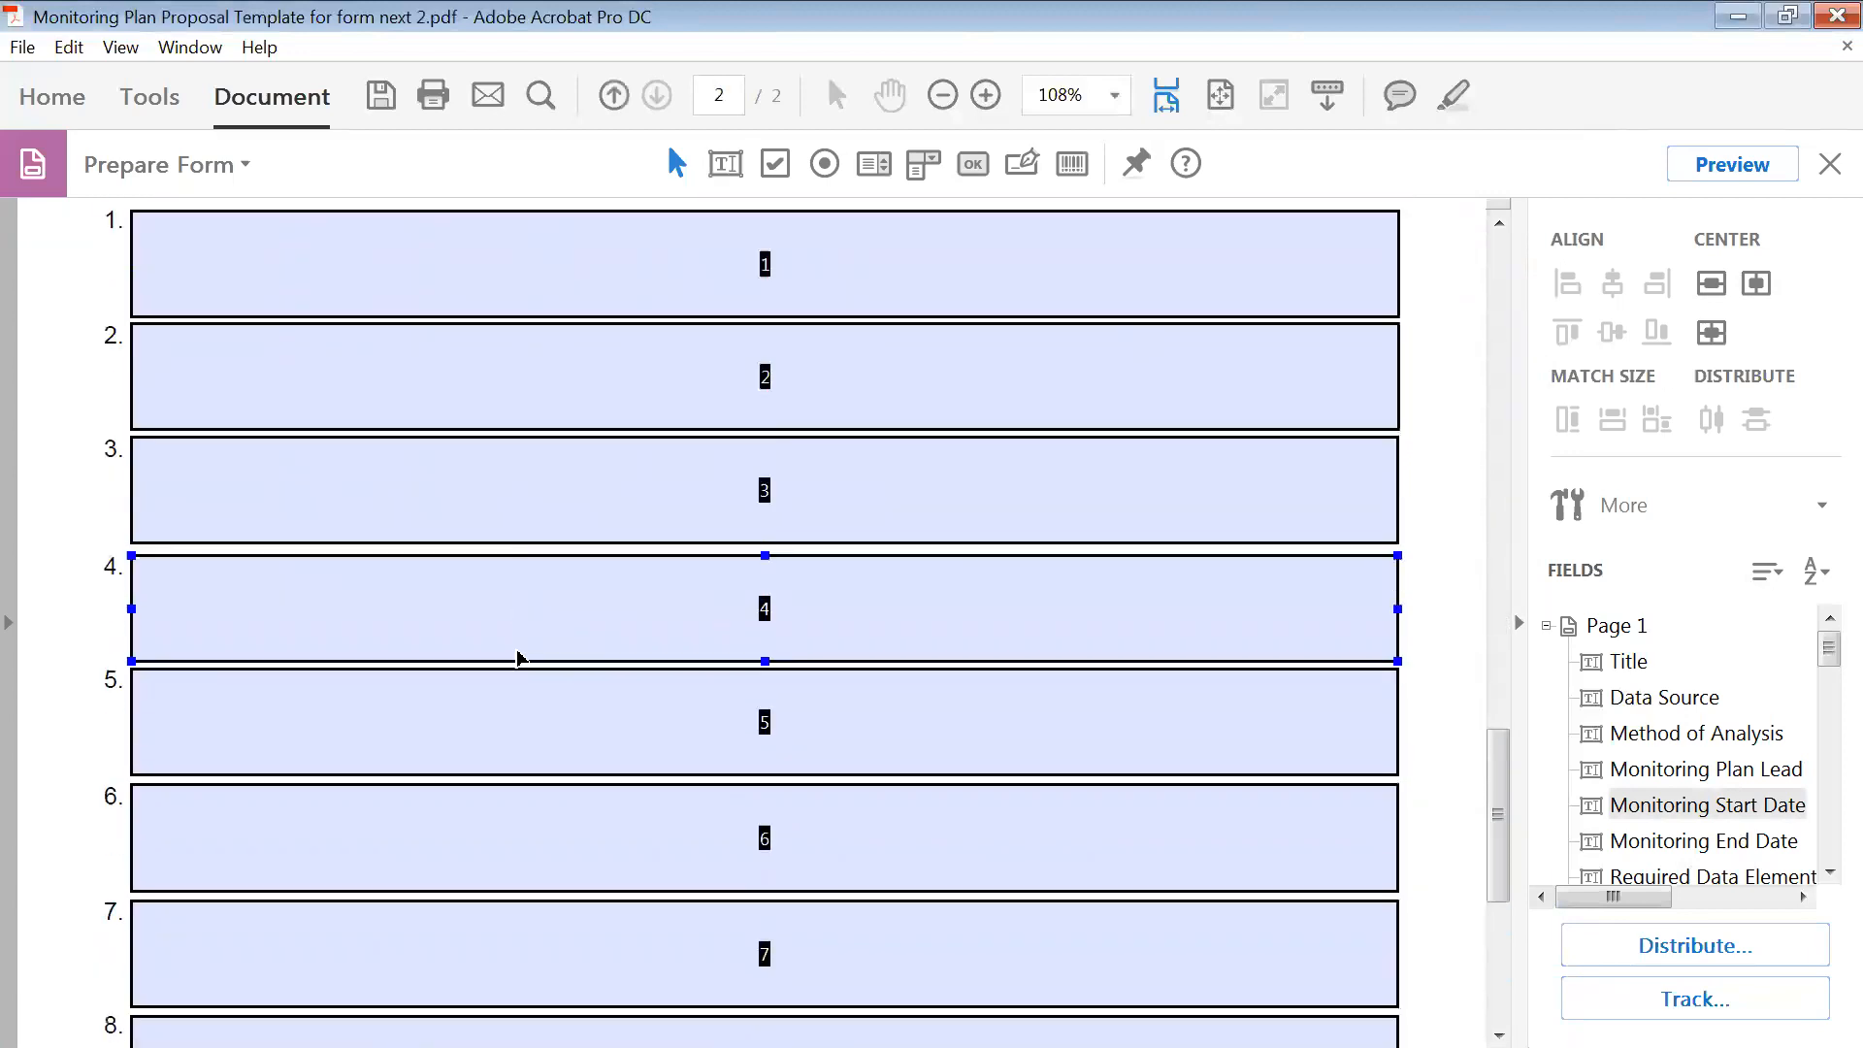
scroll(519, 655, down, 5)
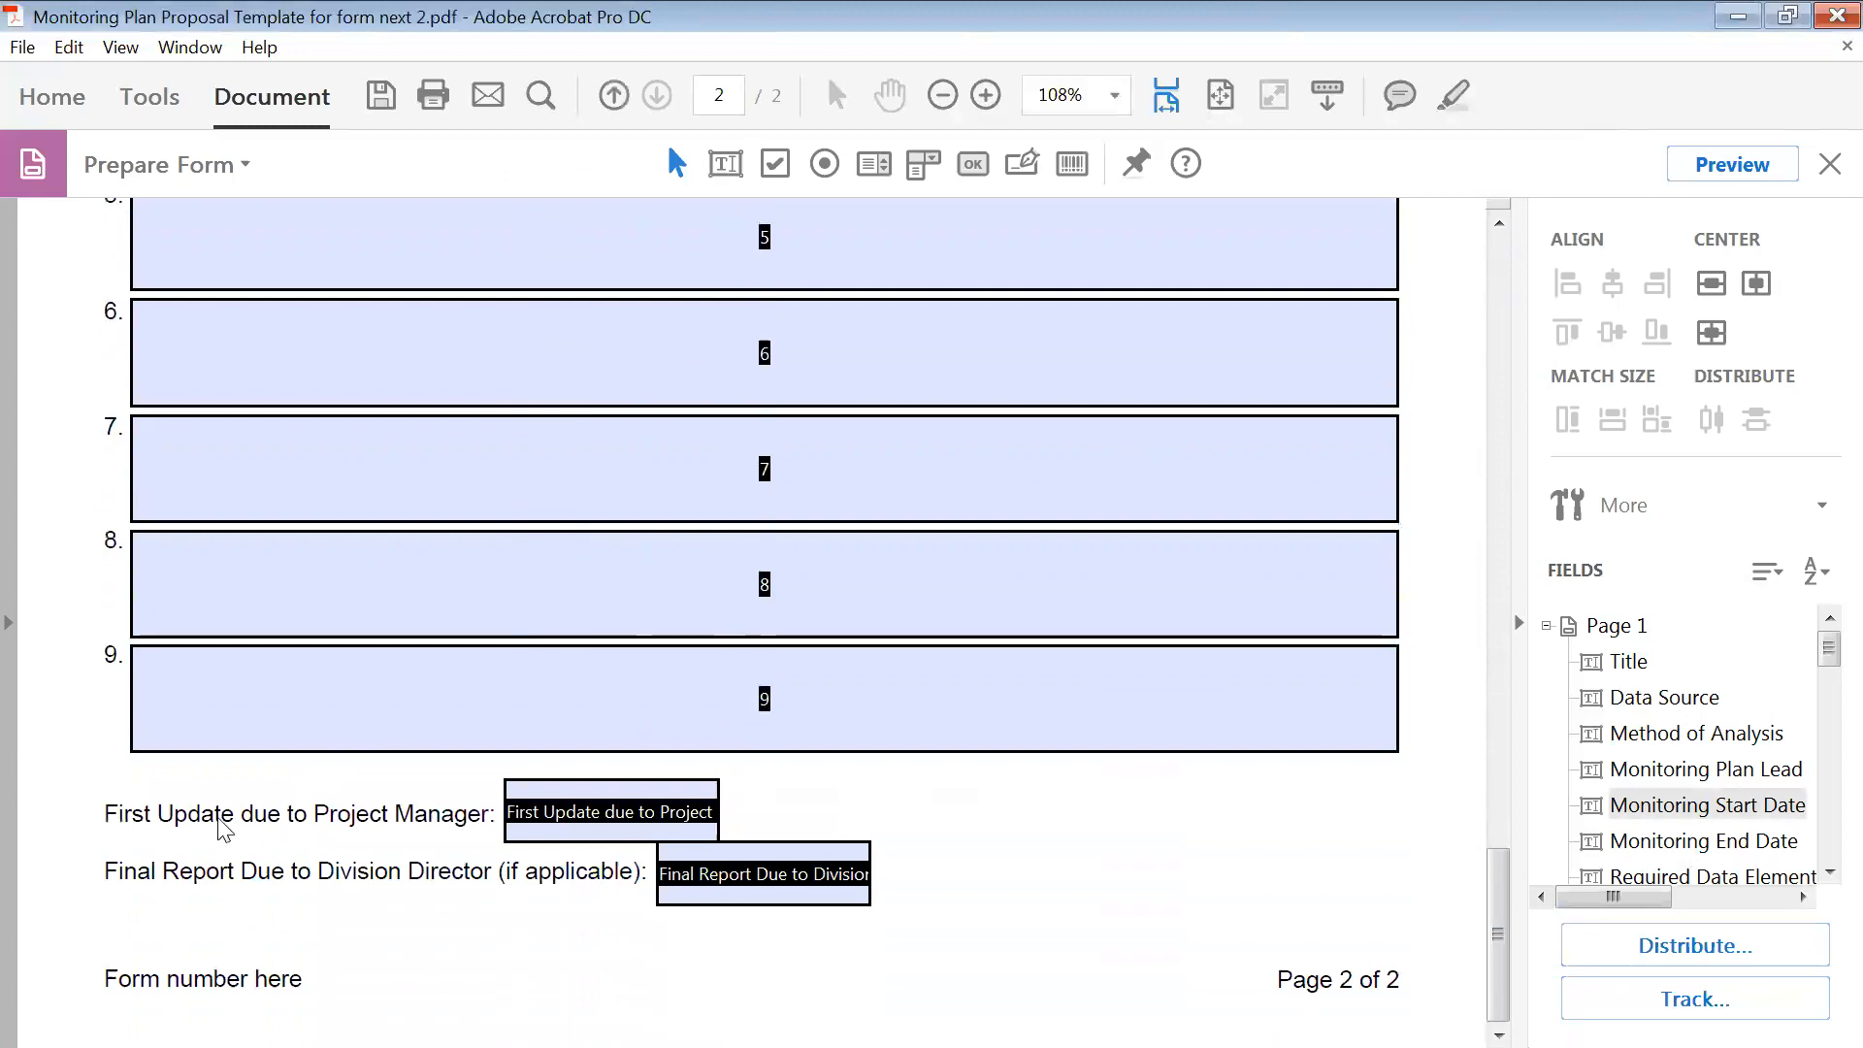
click(573, 813)
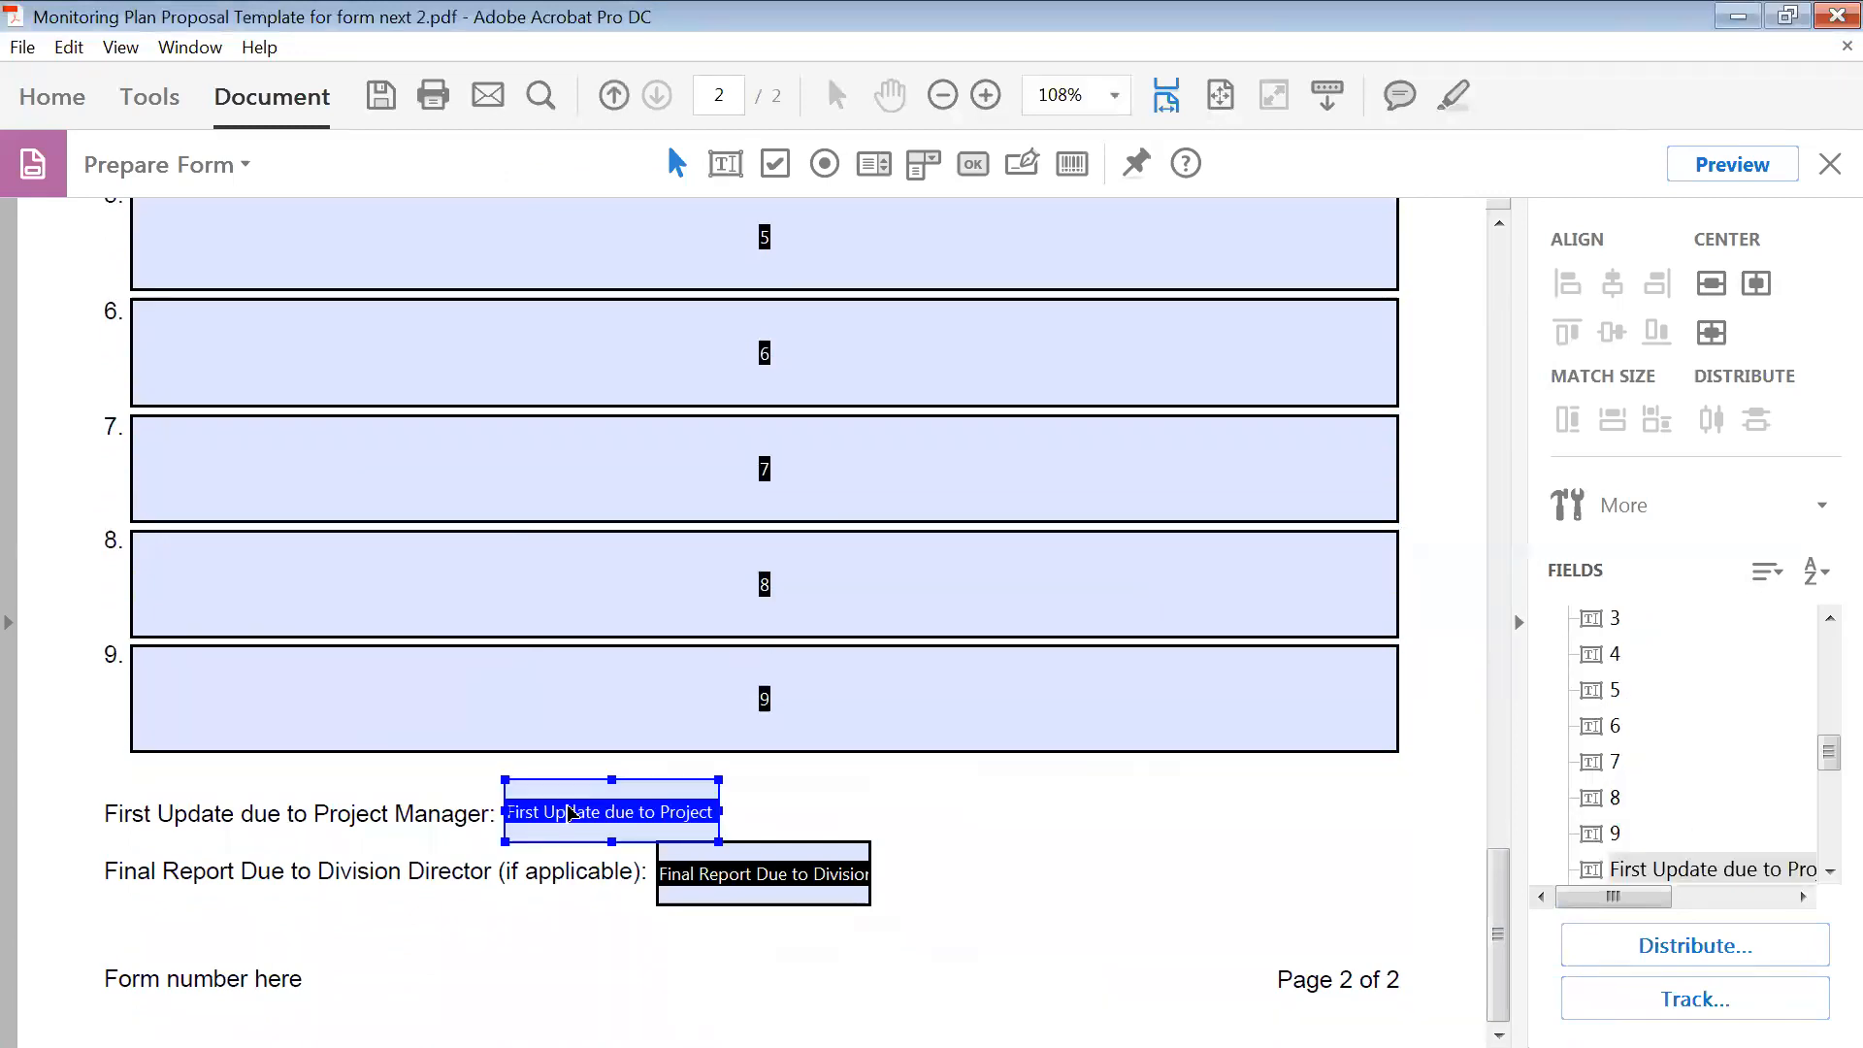
right_click(573, 813)
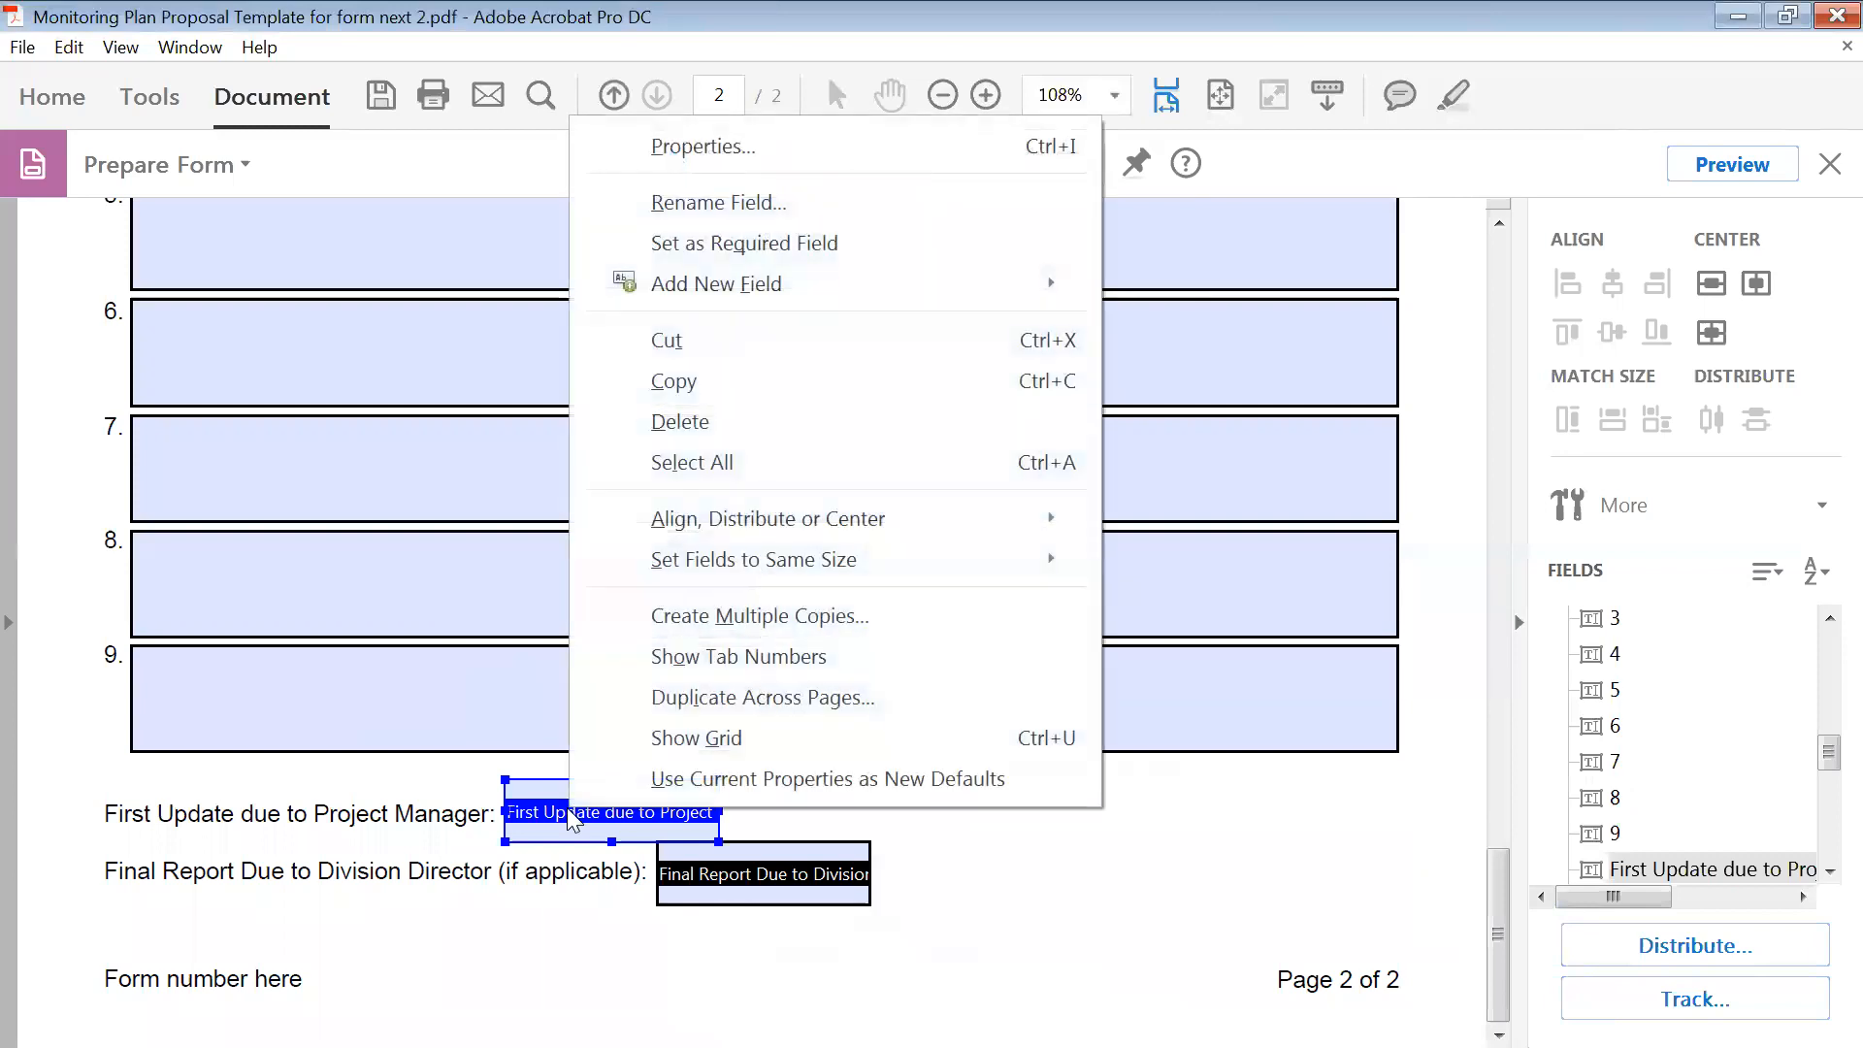
click(750, 145)
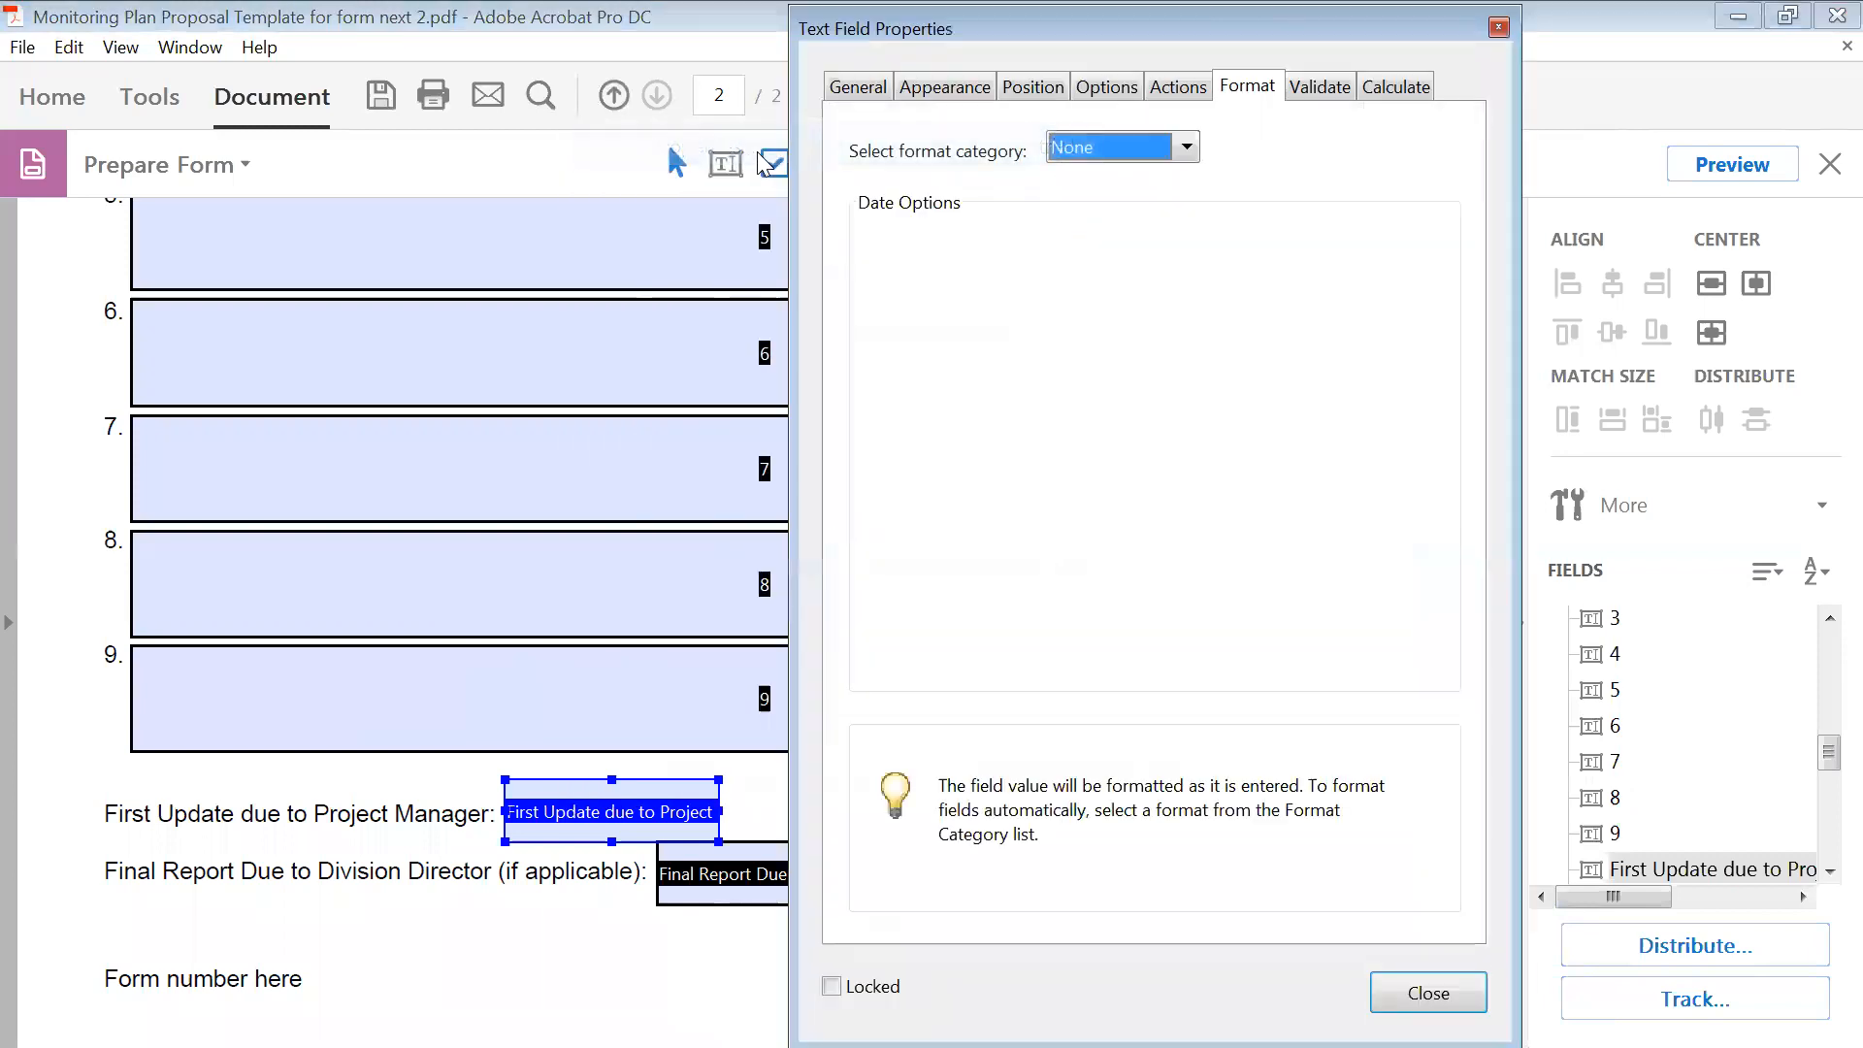
click(1187, 150)
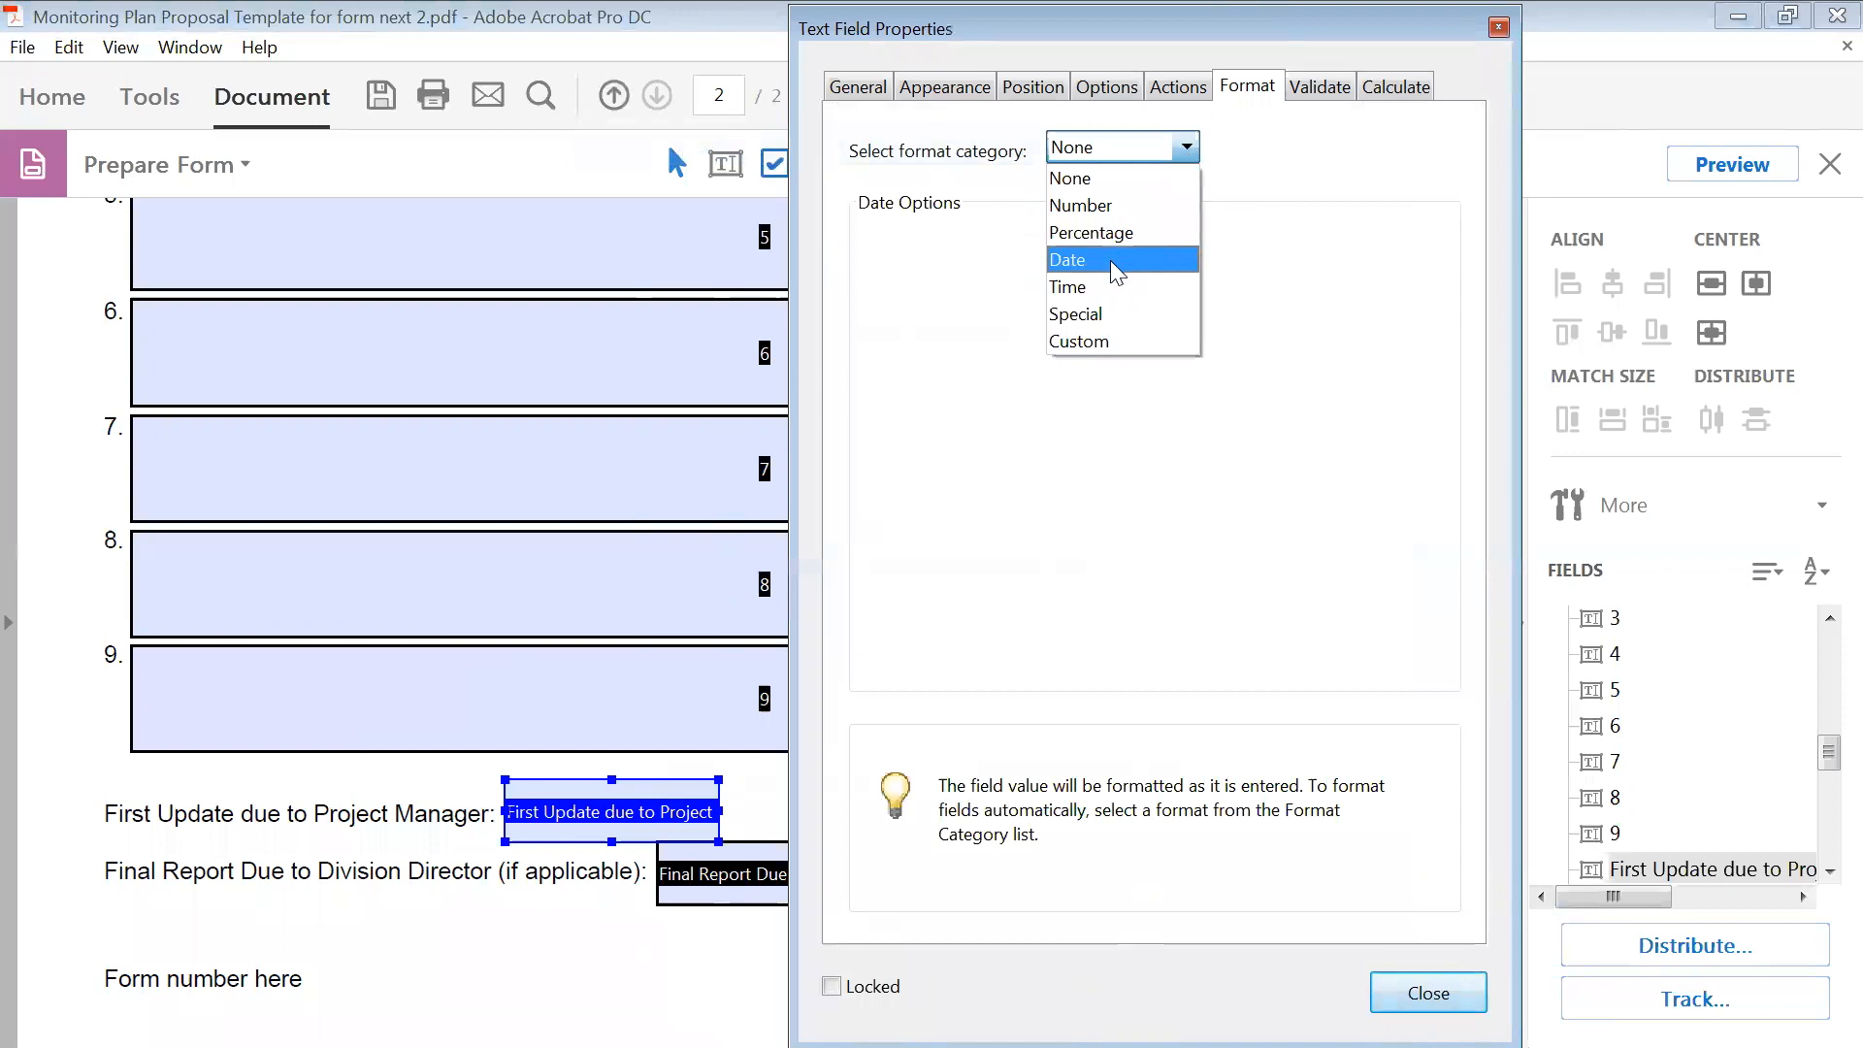
click(1115, 262)
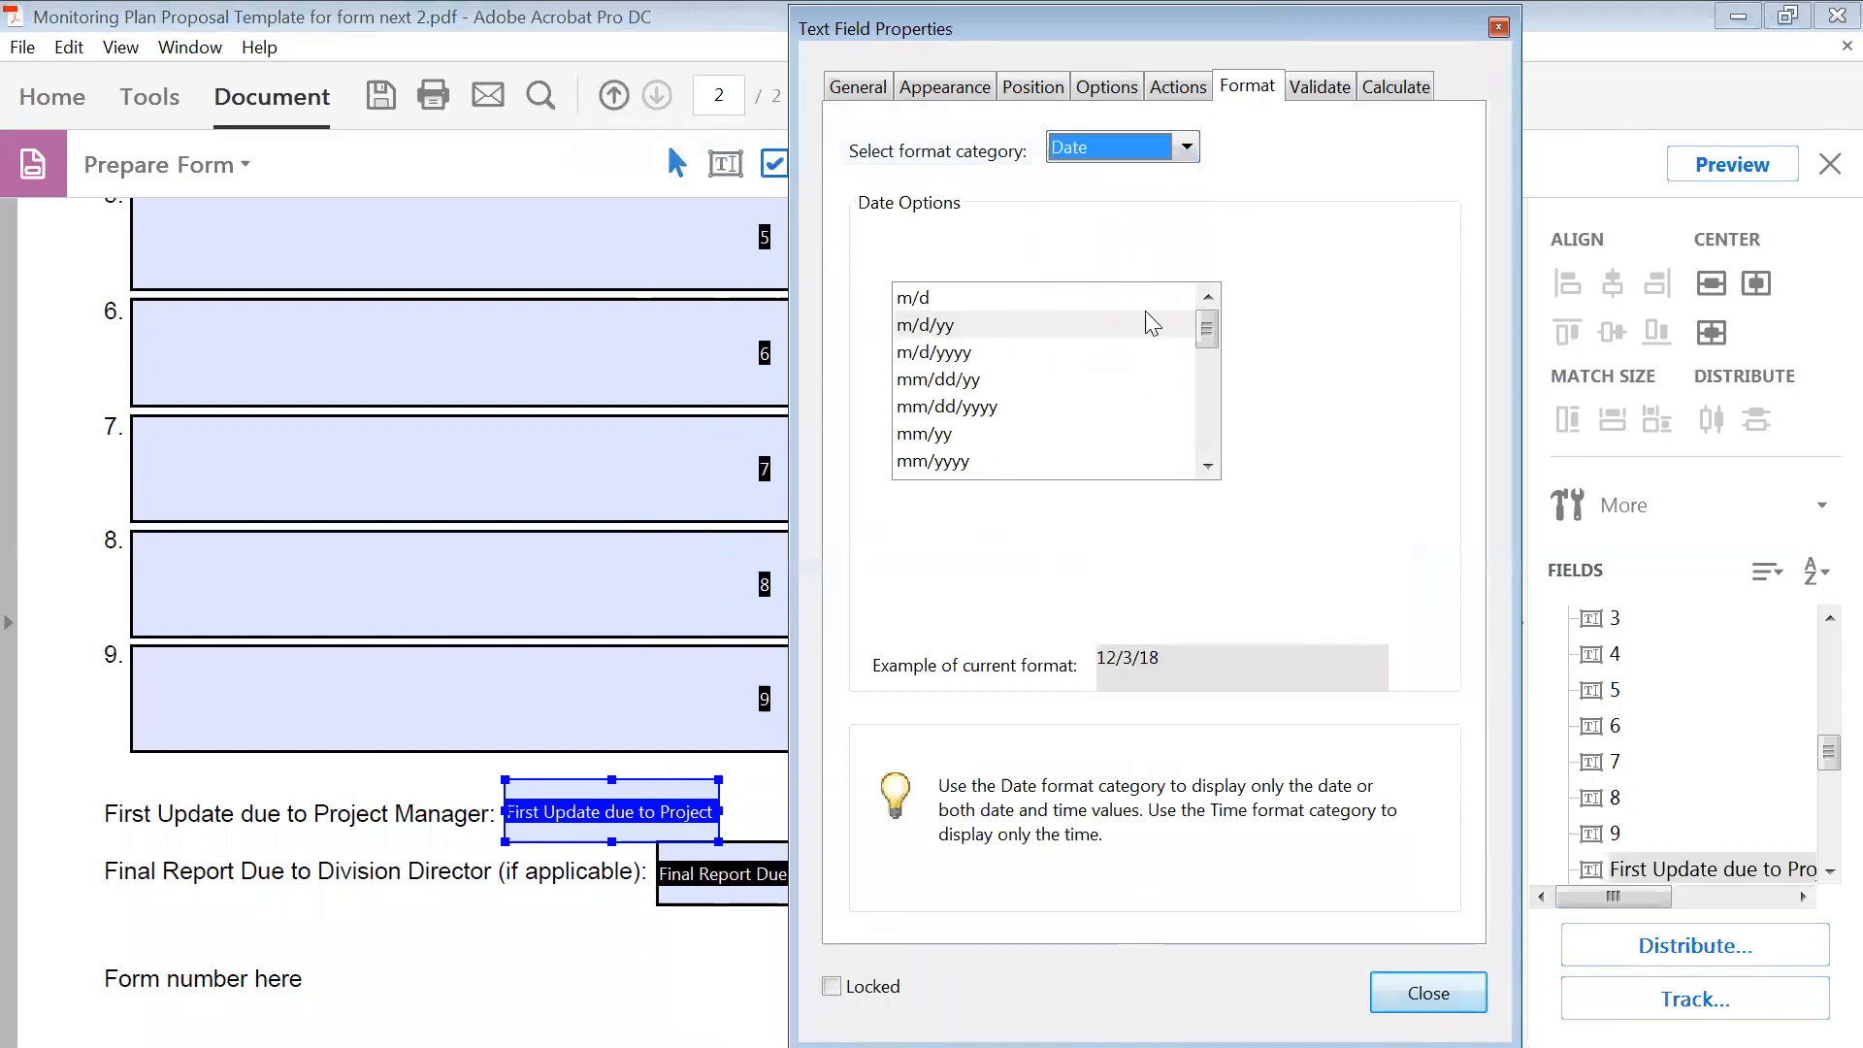
click(1208, 466)
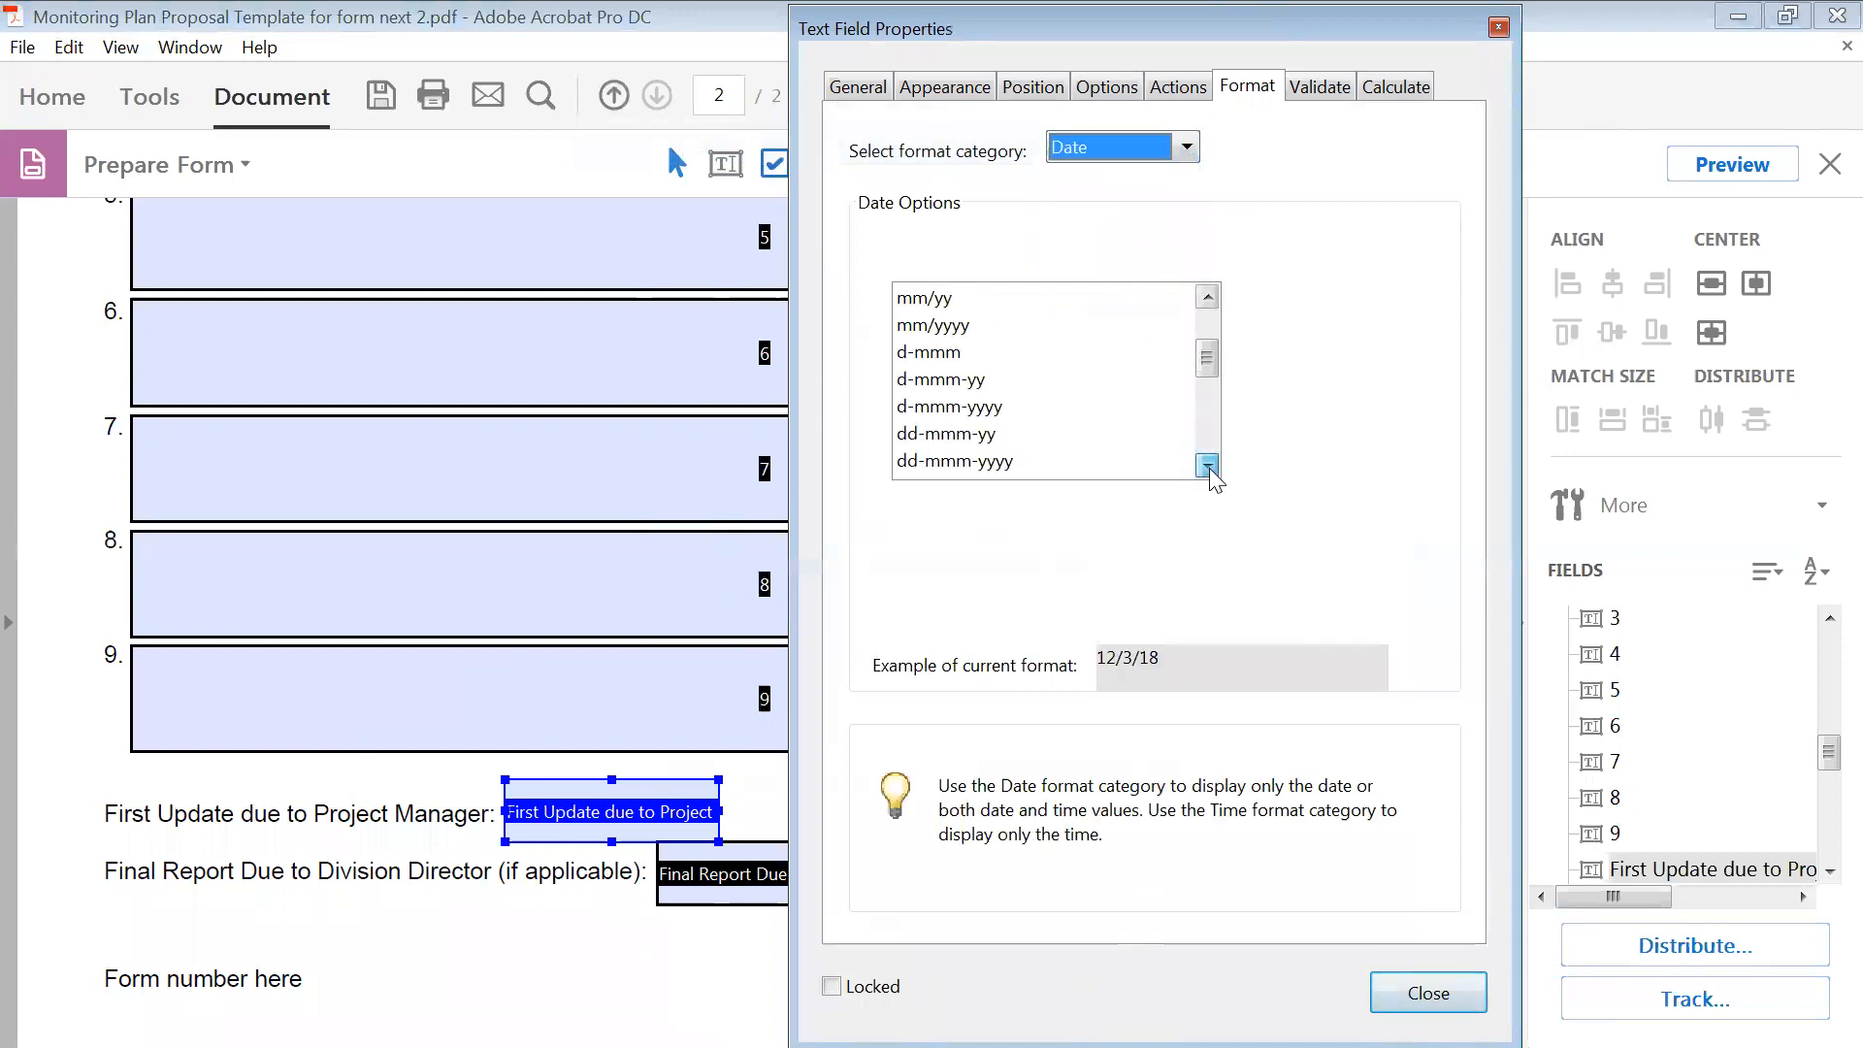
click(1209, 468)
drag(1209, 372, 1206, 328)
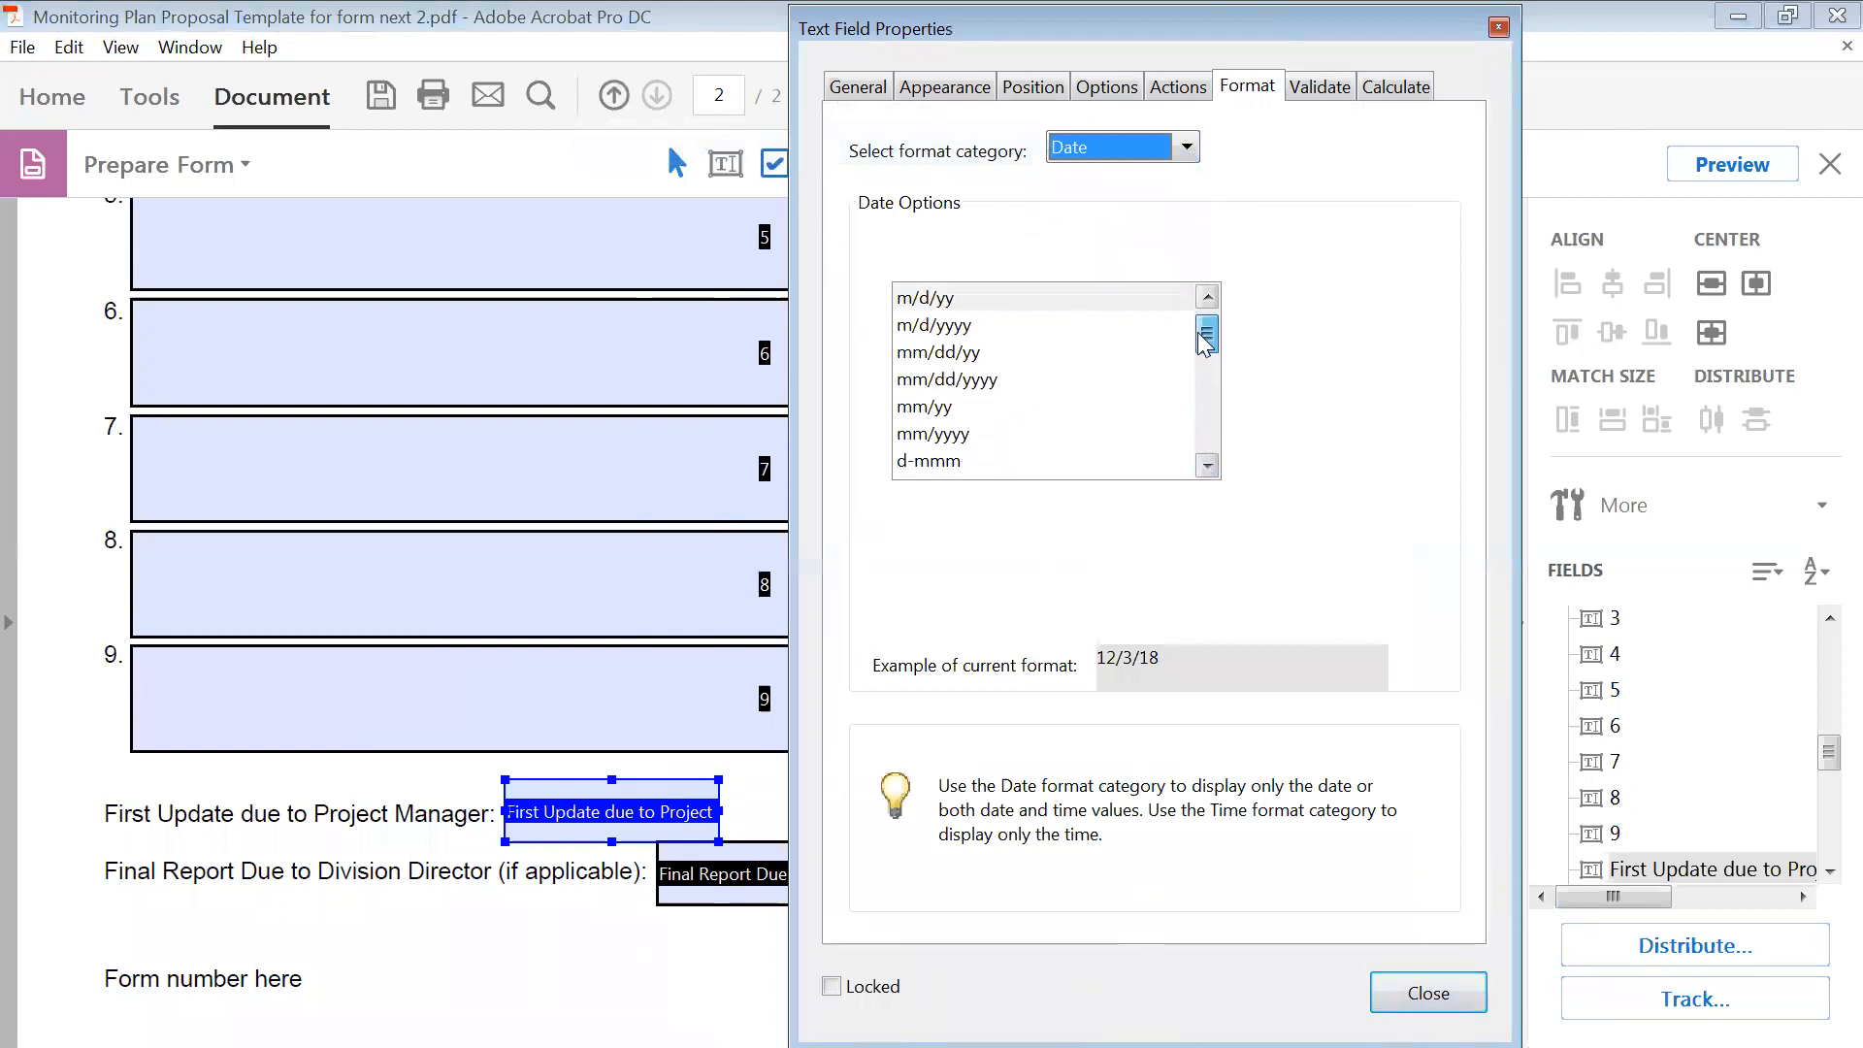
click(936, 382)
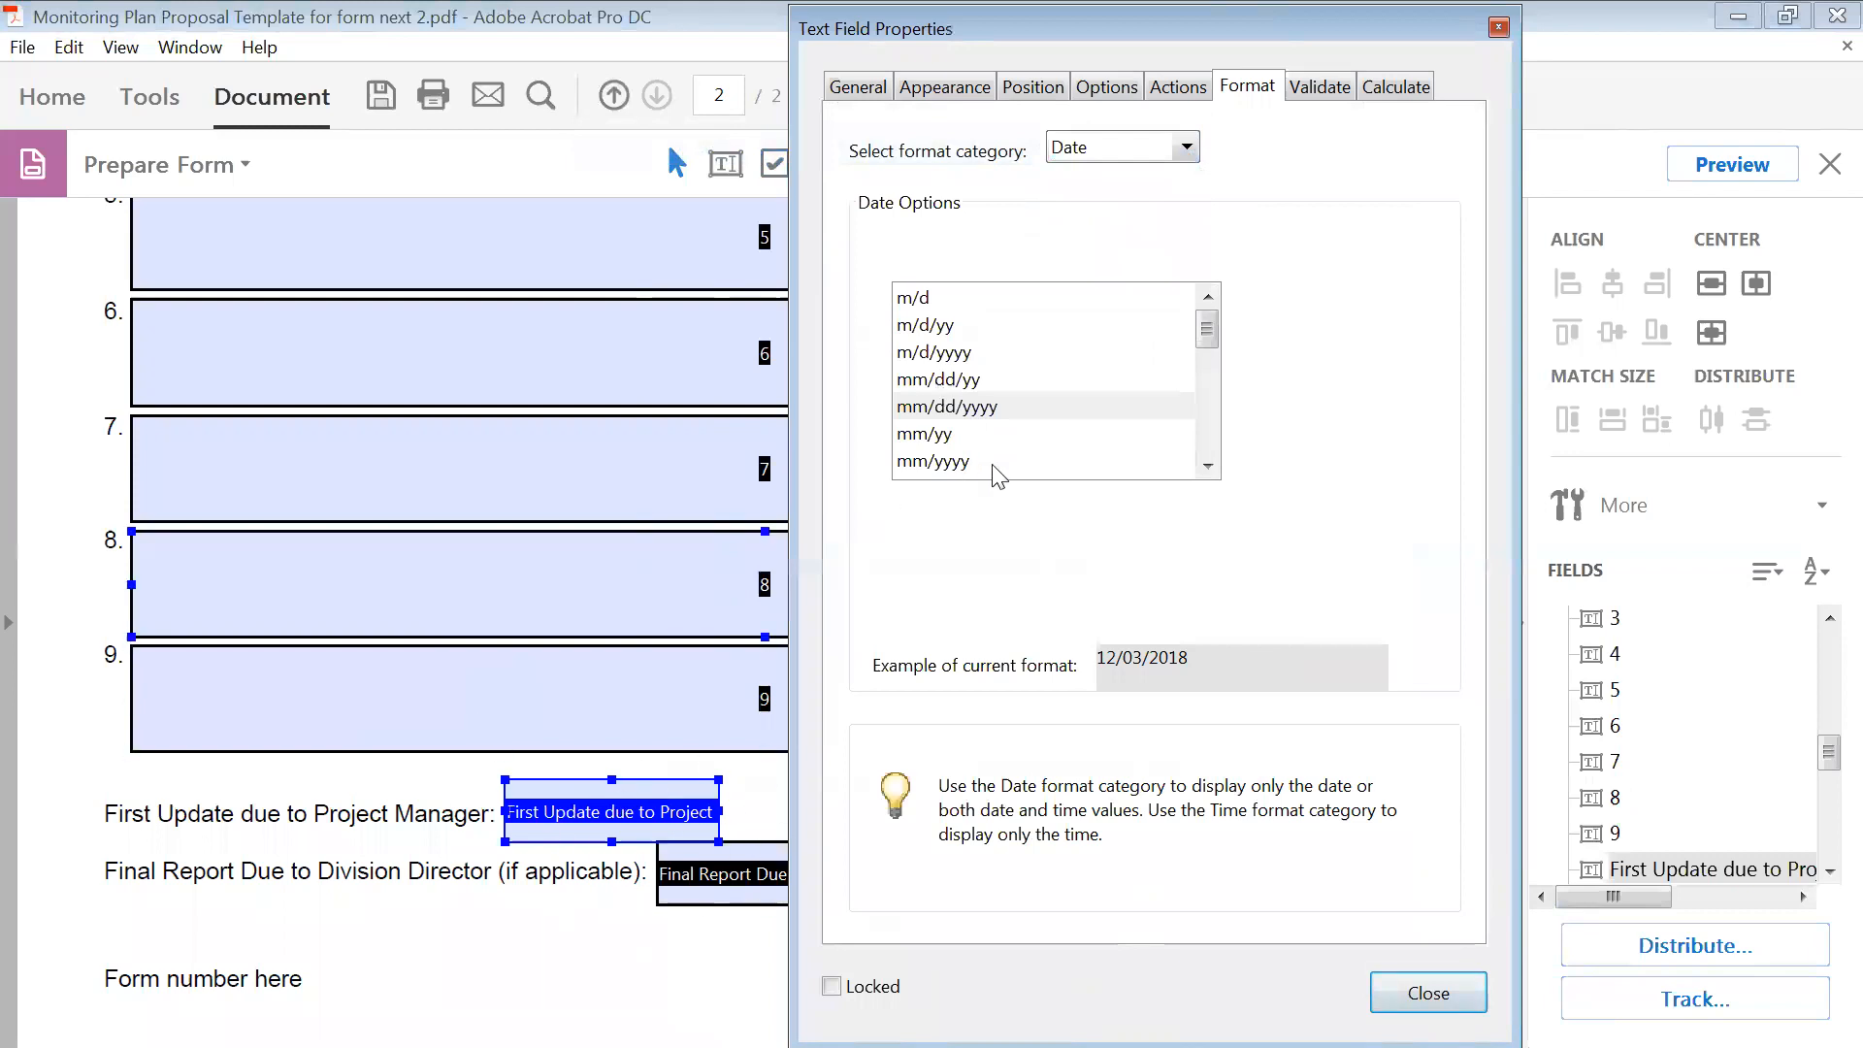
click(1428, 996)
- Copy the name of the "Final Report Due to Division Director" text field and delete that field
click(782, 889)
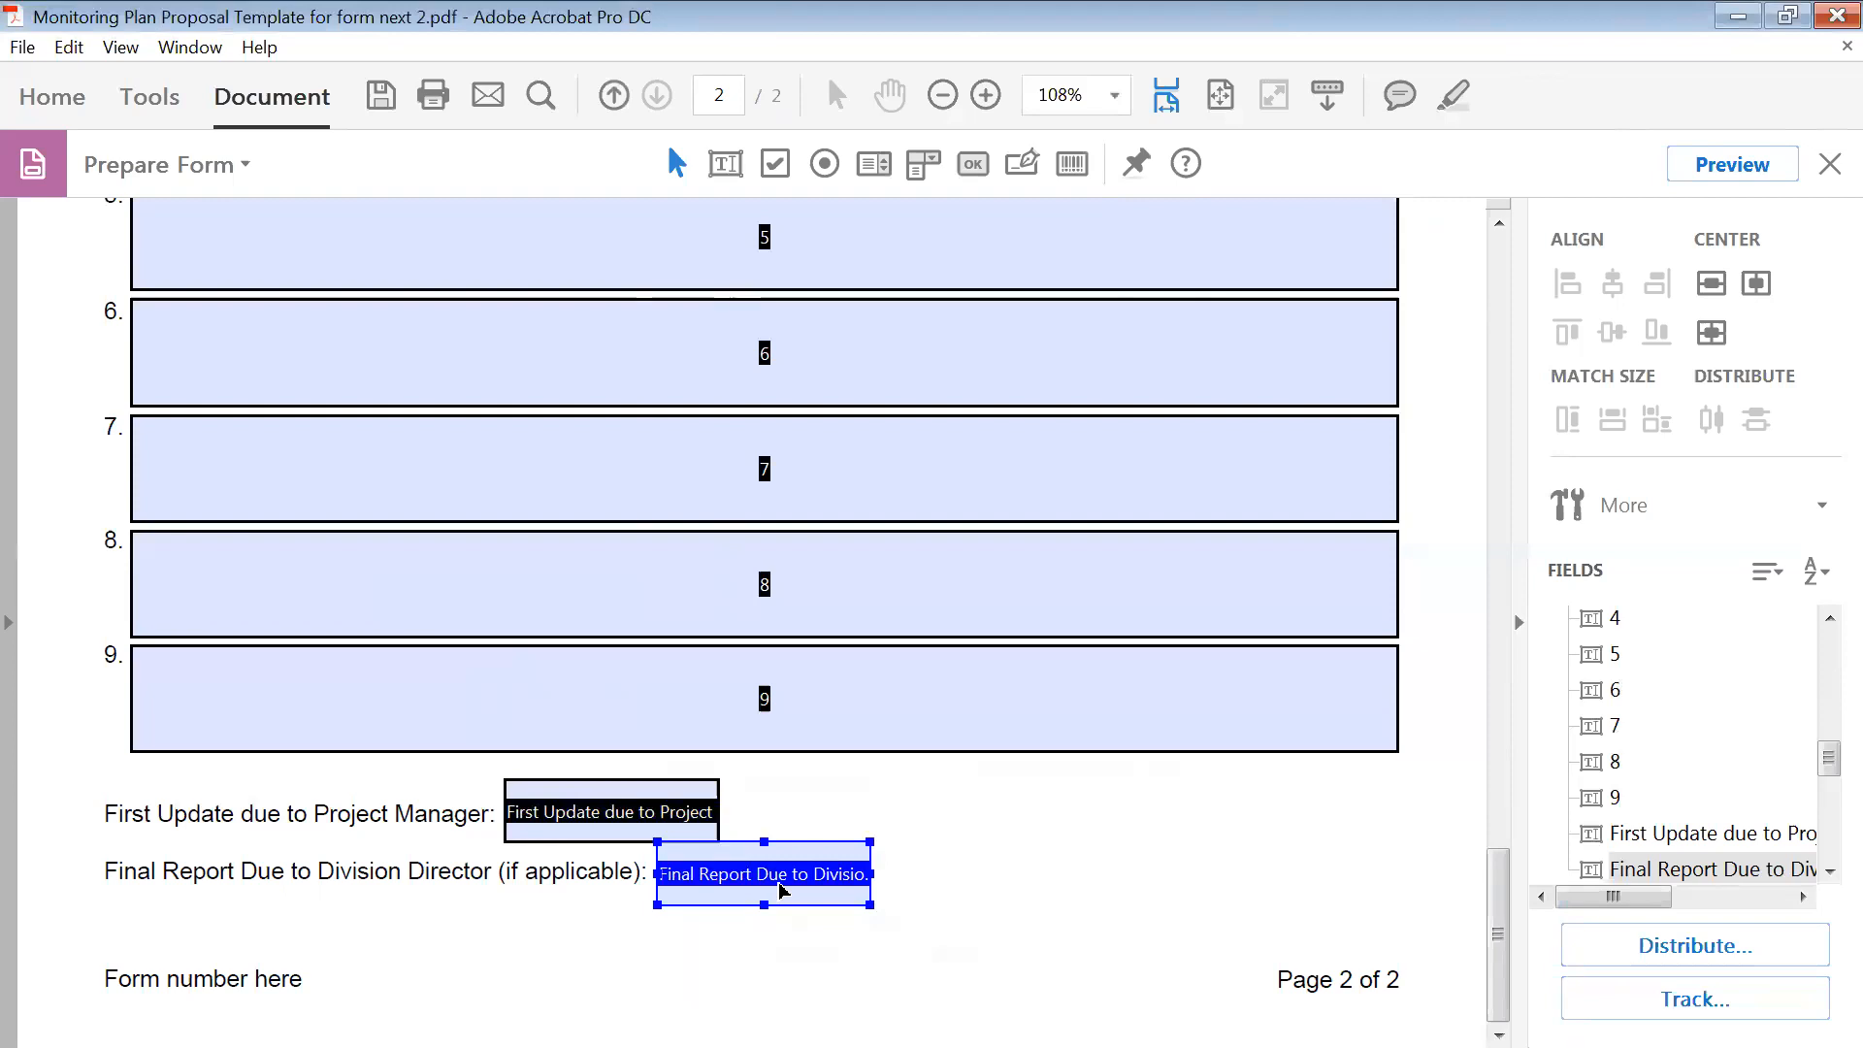
right_click(782, 890)
click(1001, 216)
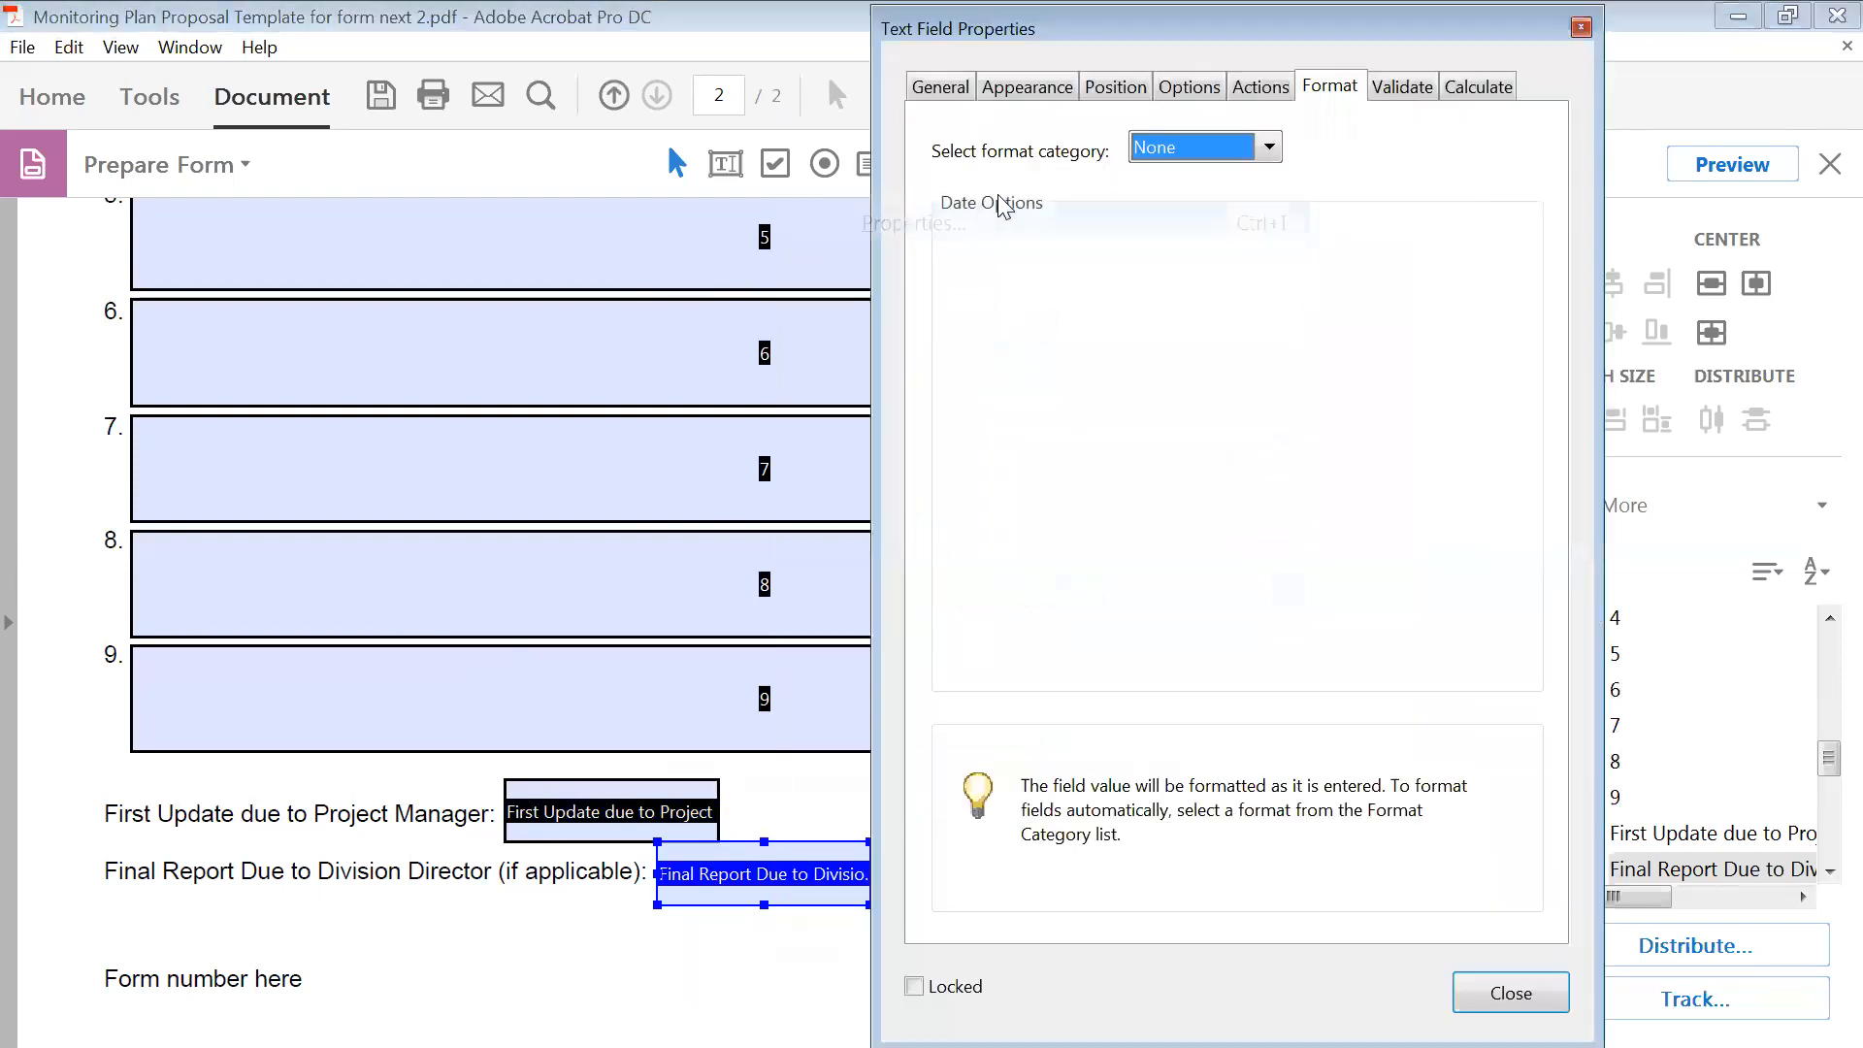
click(939, 92)
key(ctrl+c)
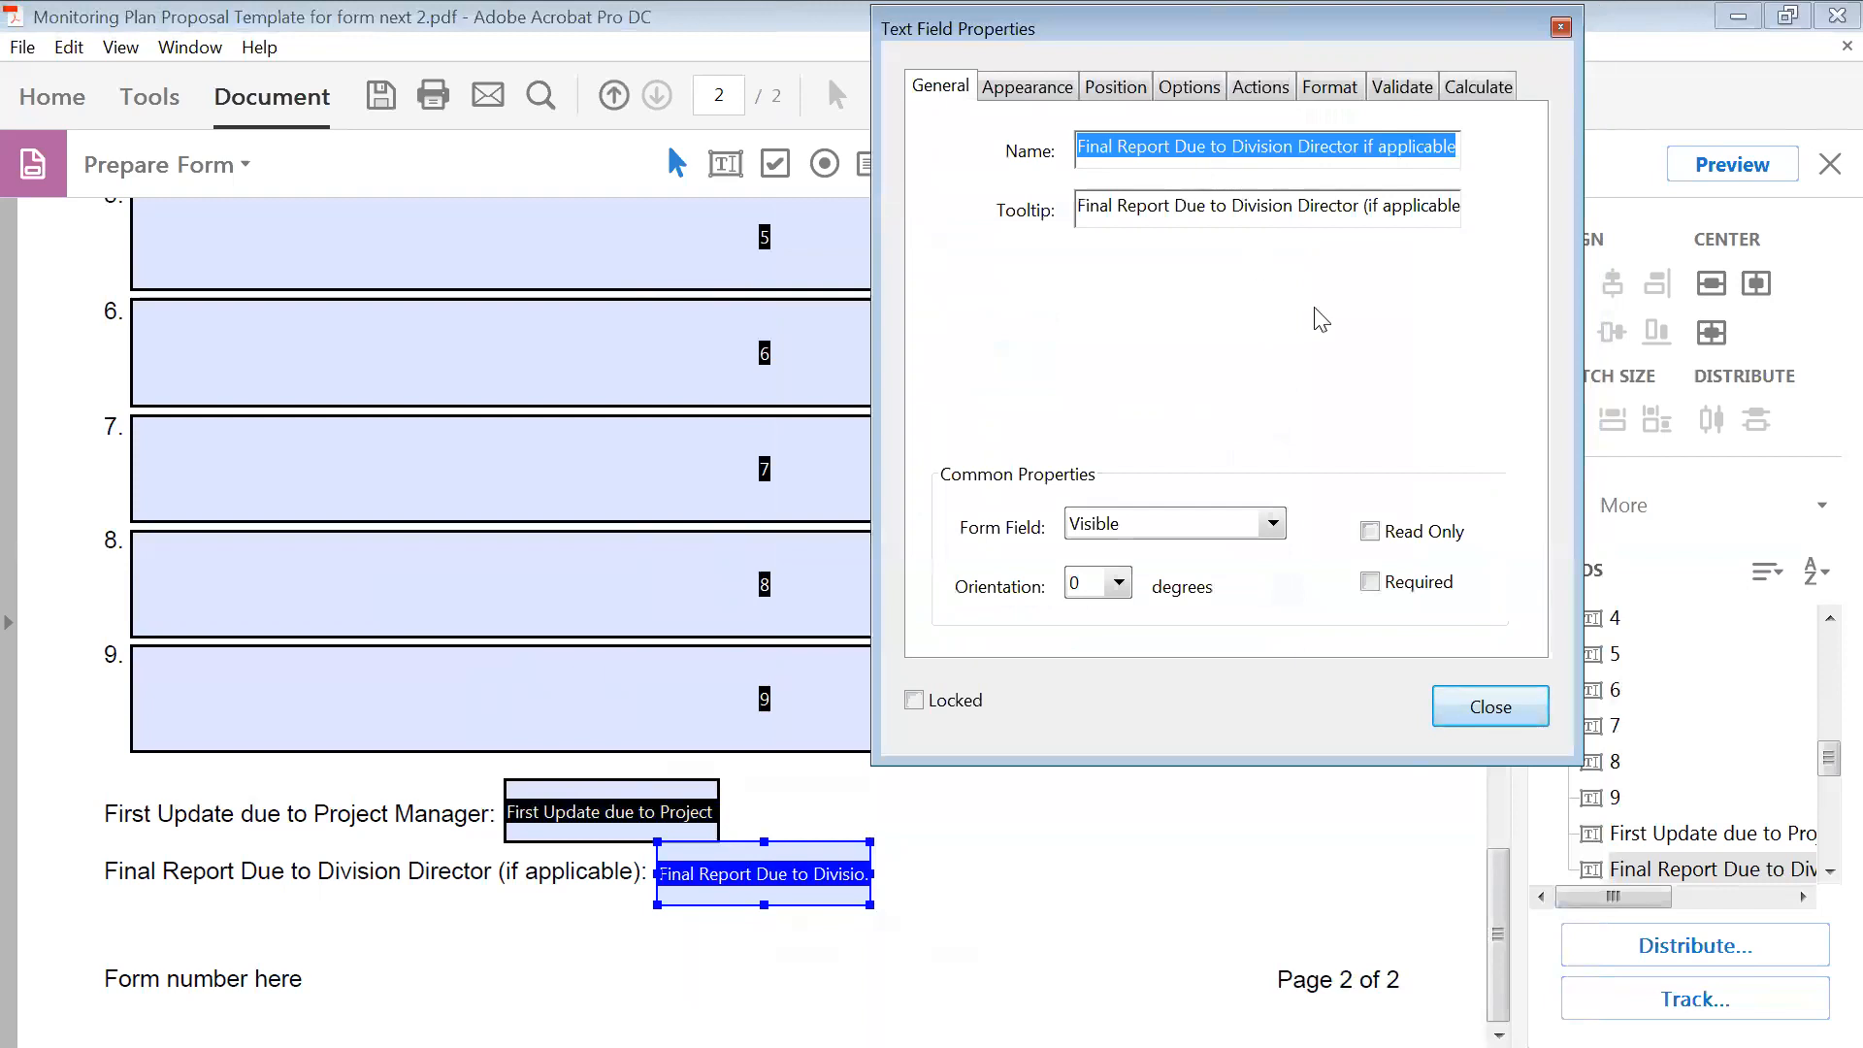
click(1504, 713)
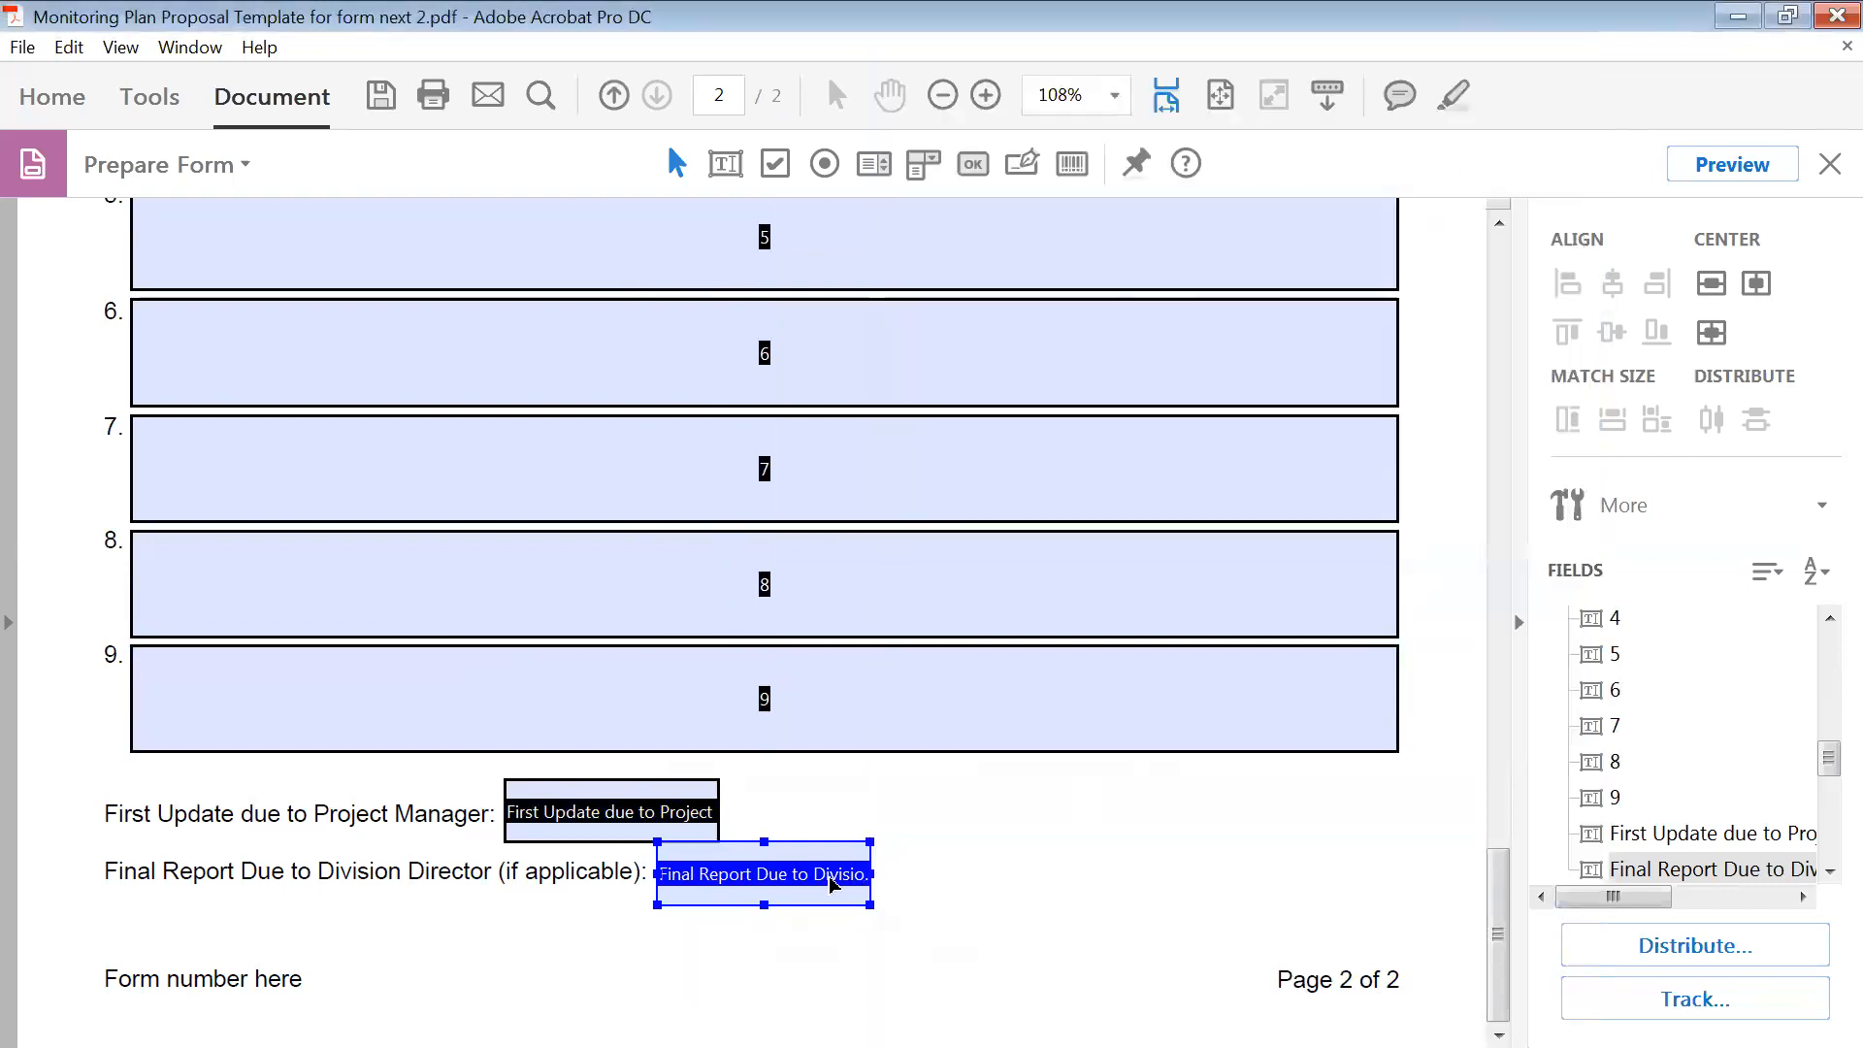
key(Delete)
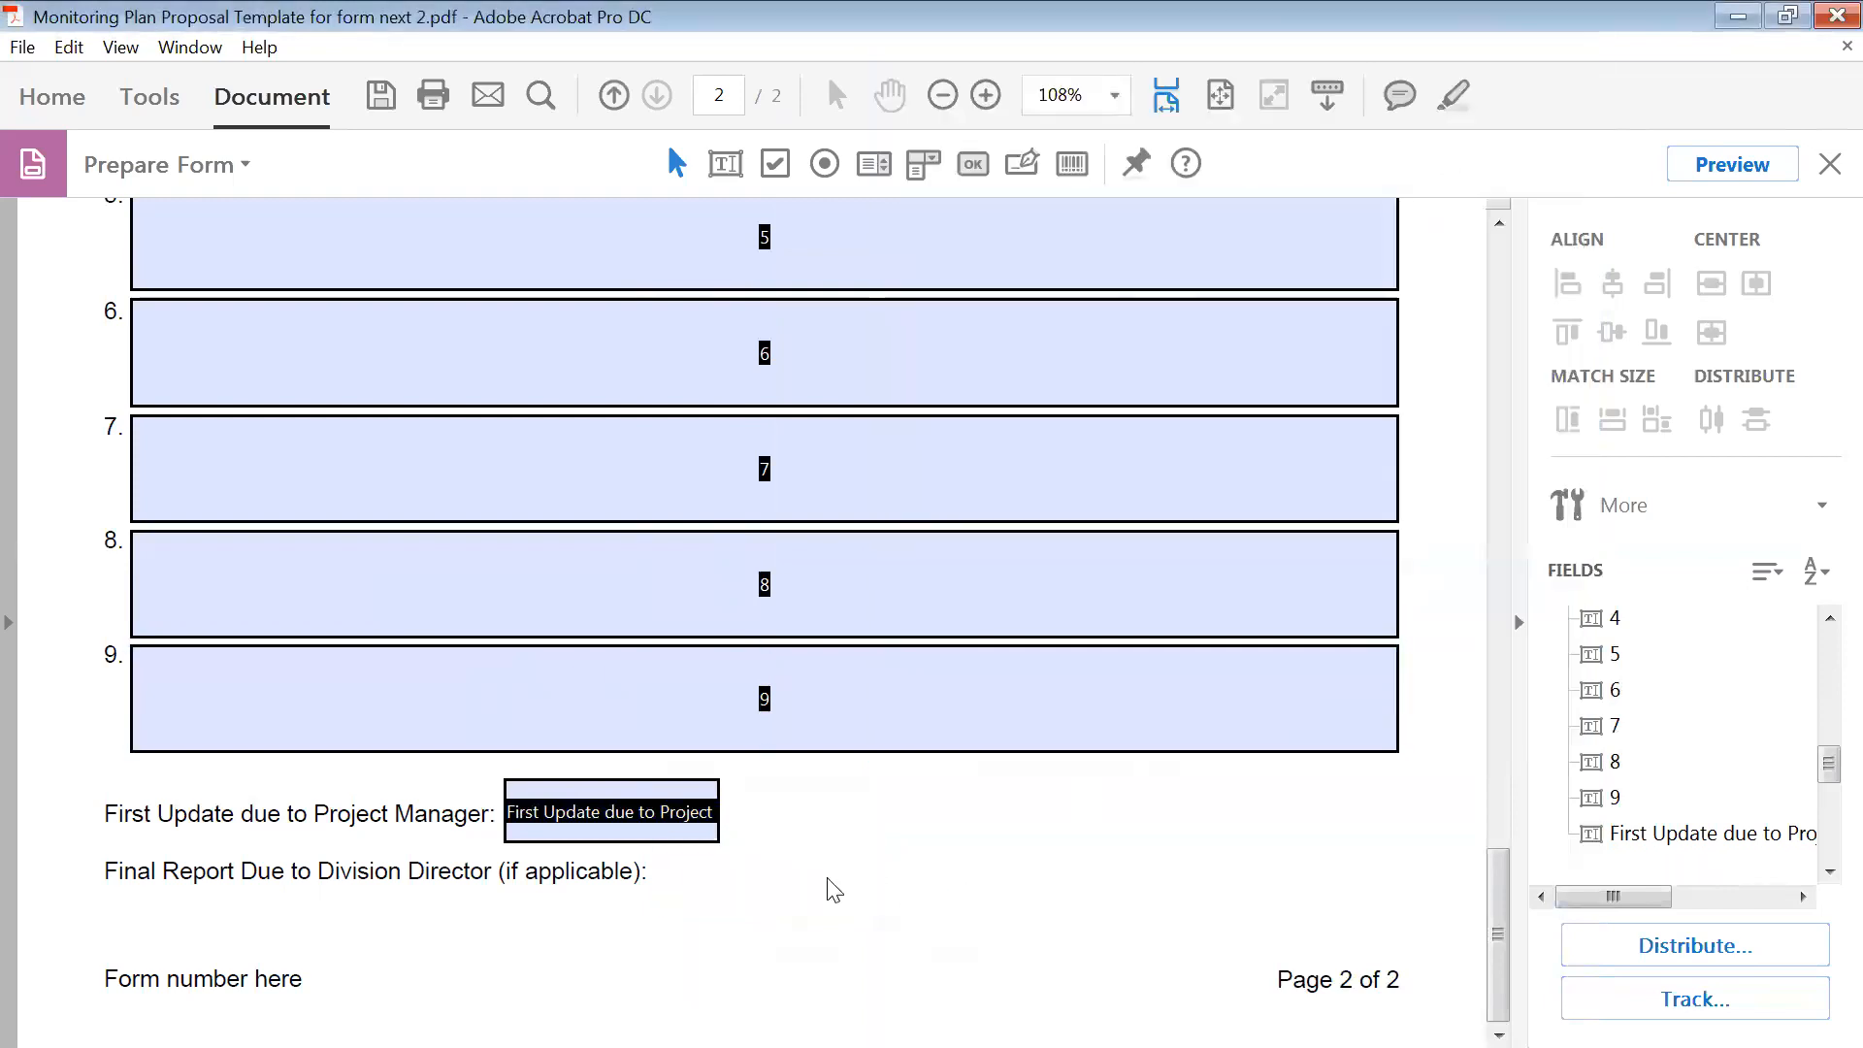
- Draw a dropdown field after the Final Report label, using "Final Report Due to Division Director if applicable" as its name and tooltip
click(924, 165)
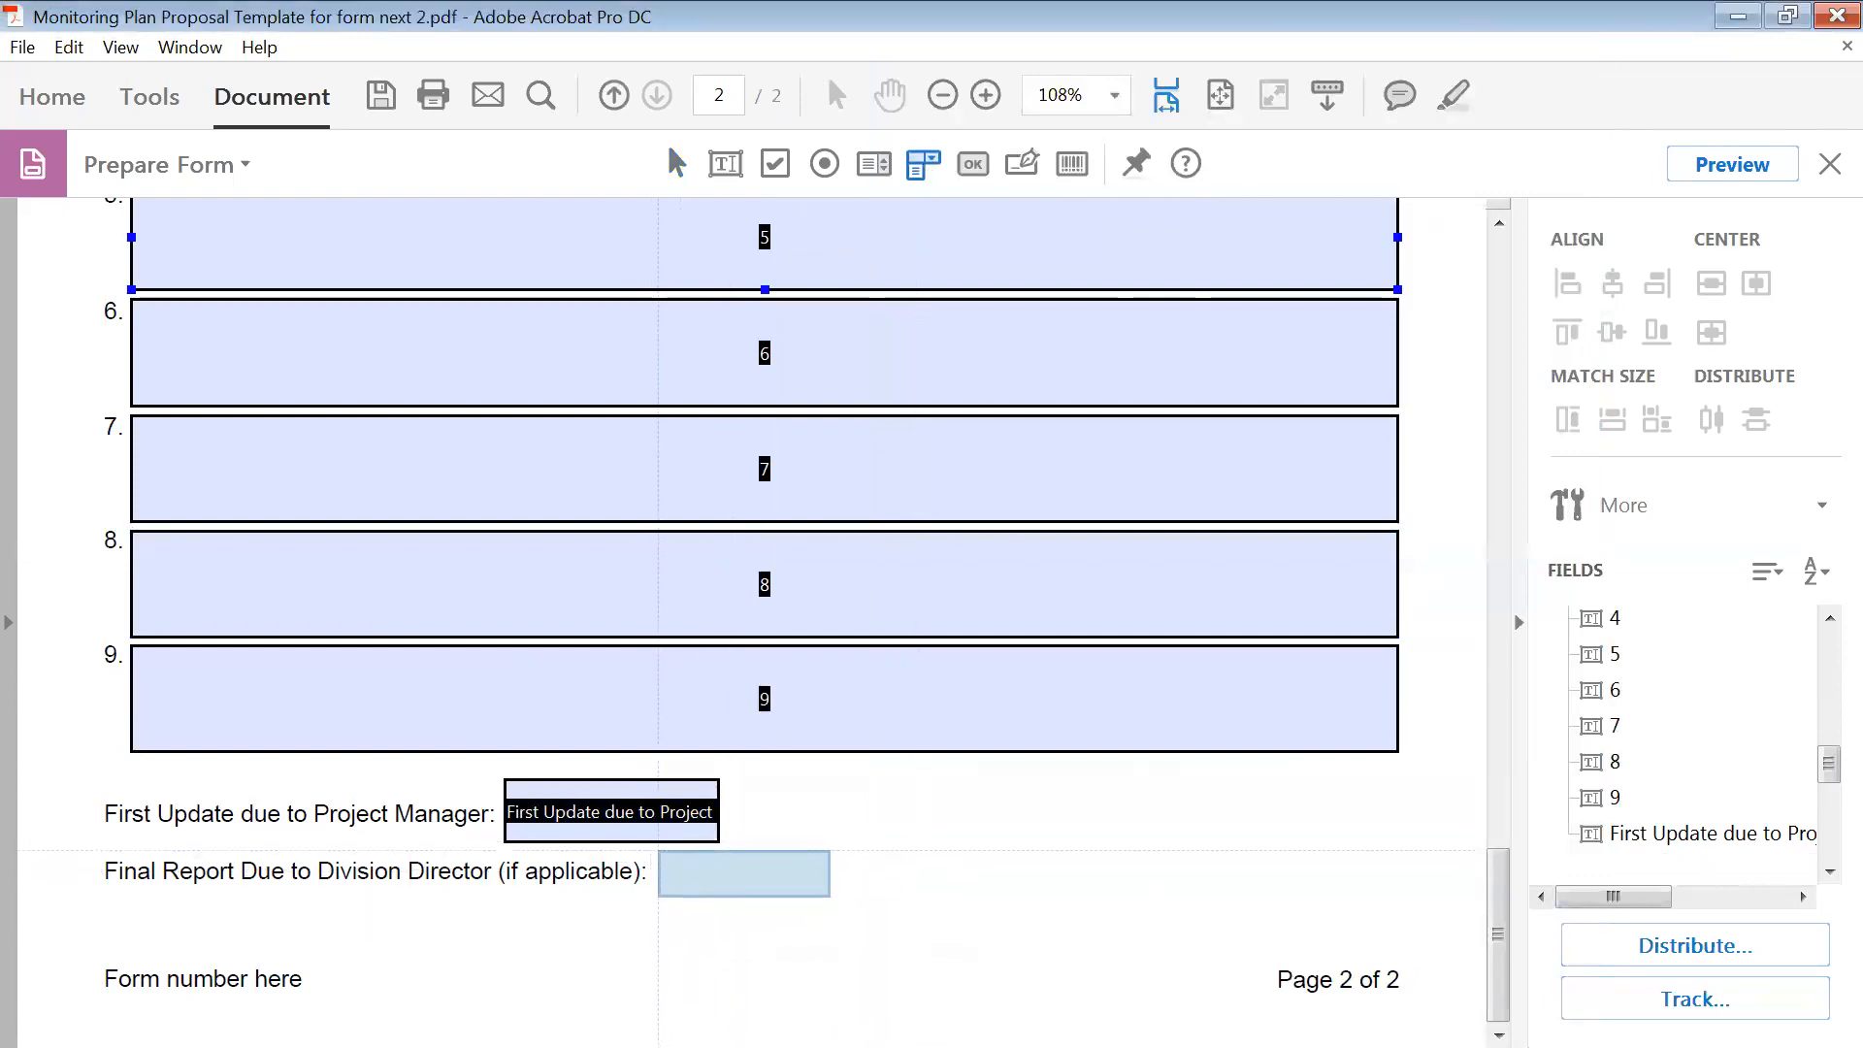
drag(658, 850, 1071, 902)
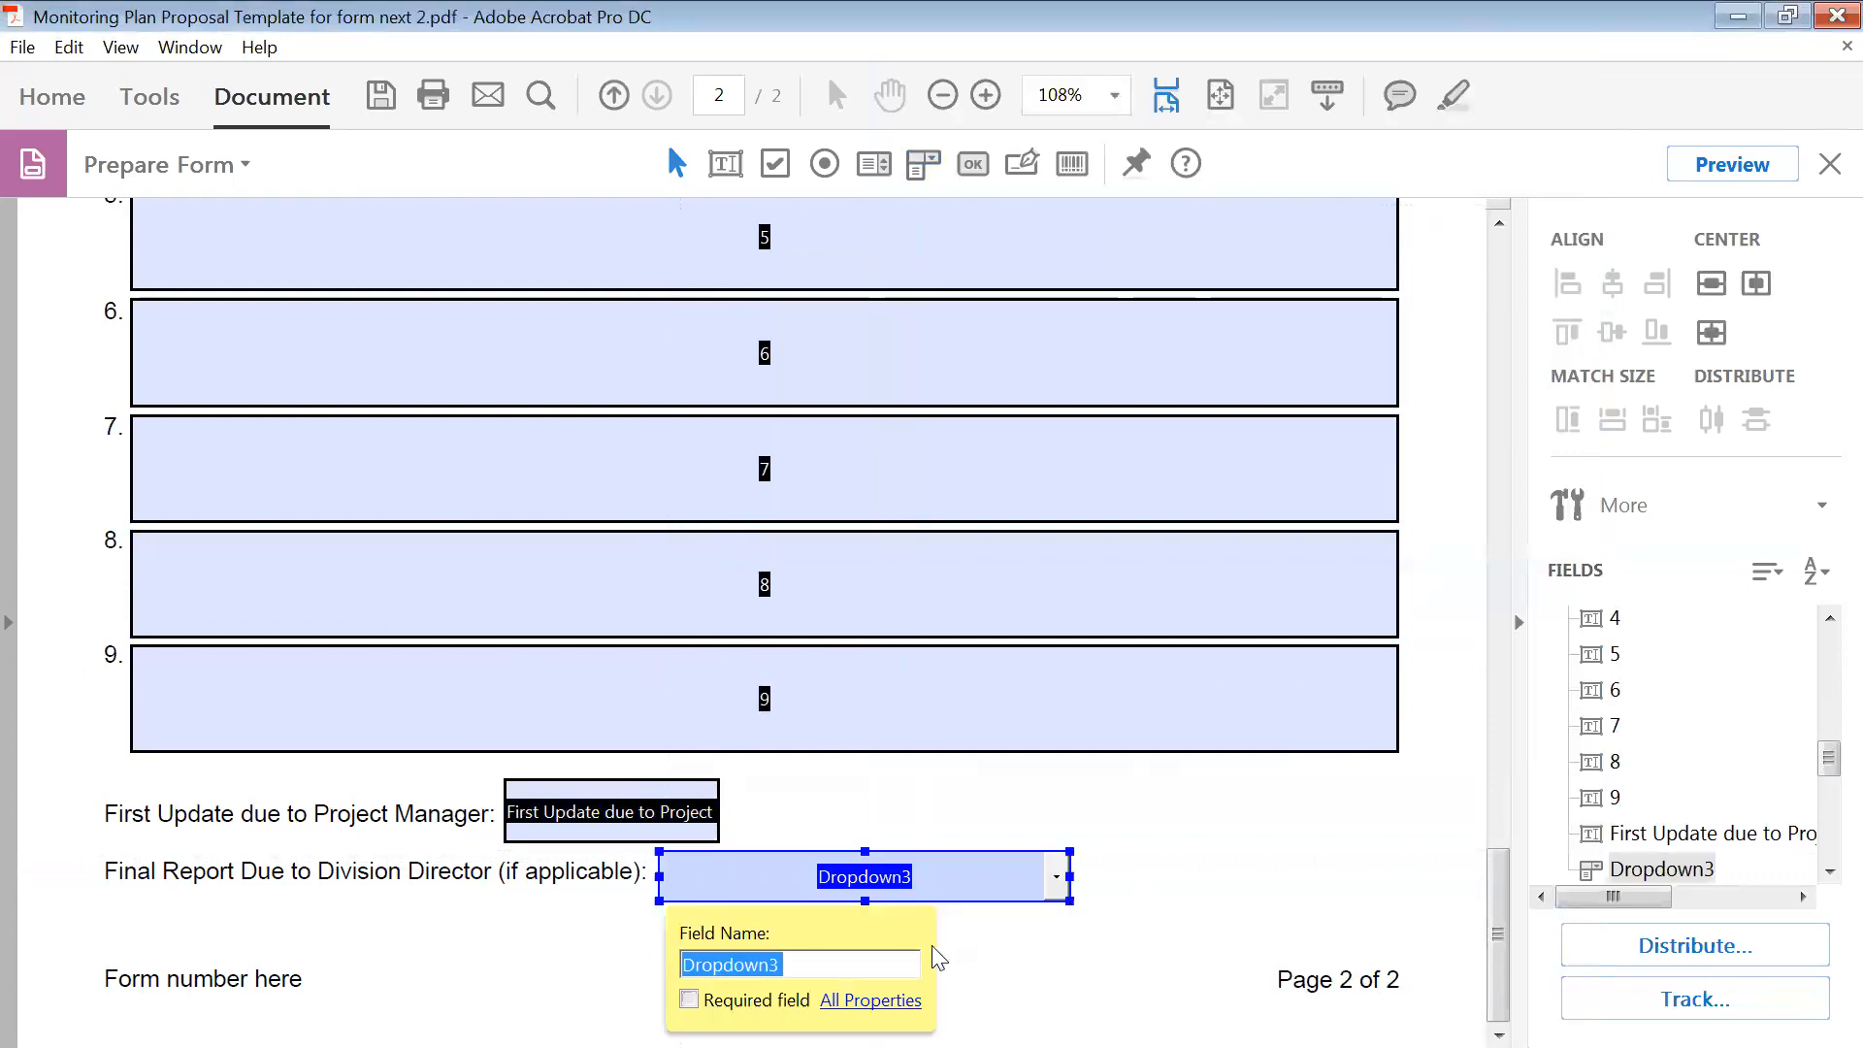
text(Division Director if applicable)
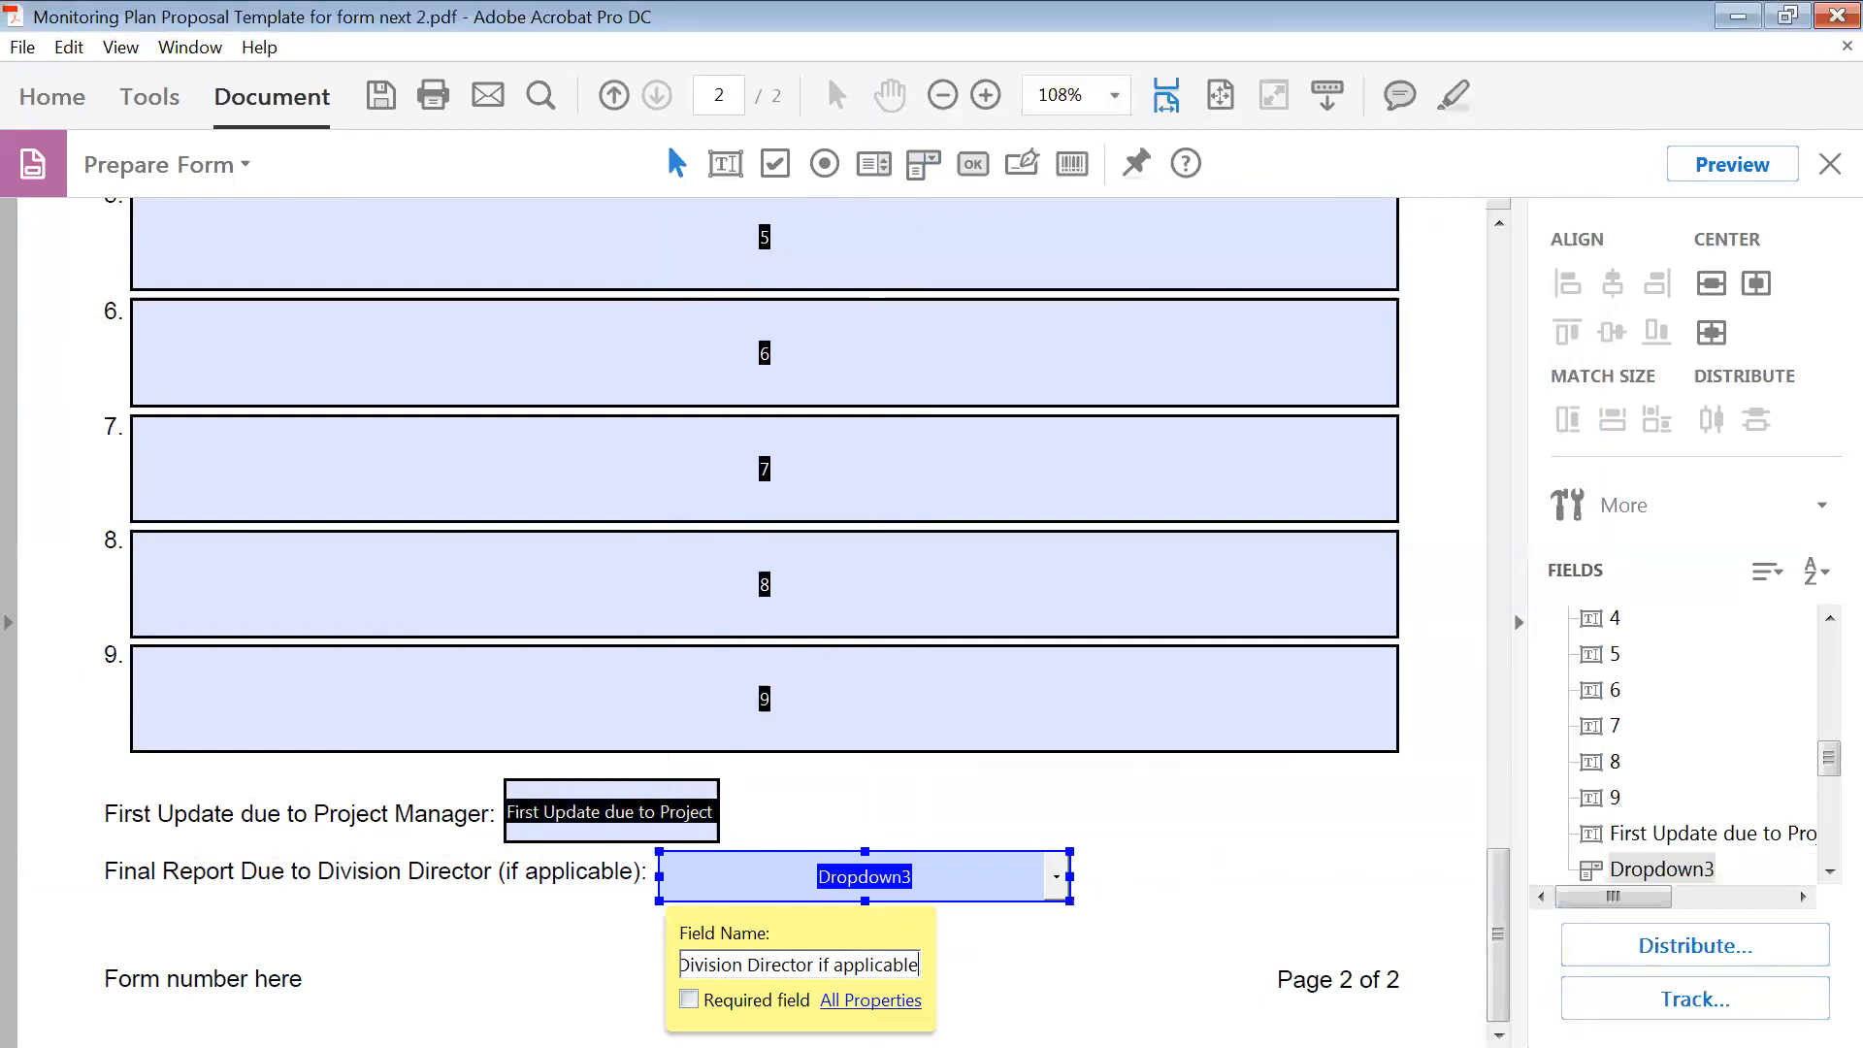
key(Return)
click(1183, 206)
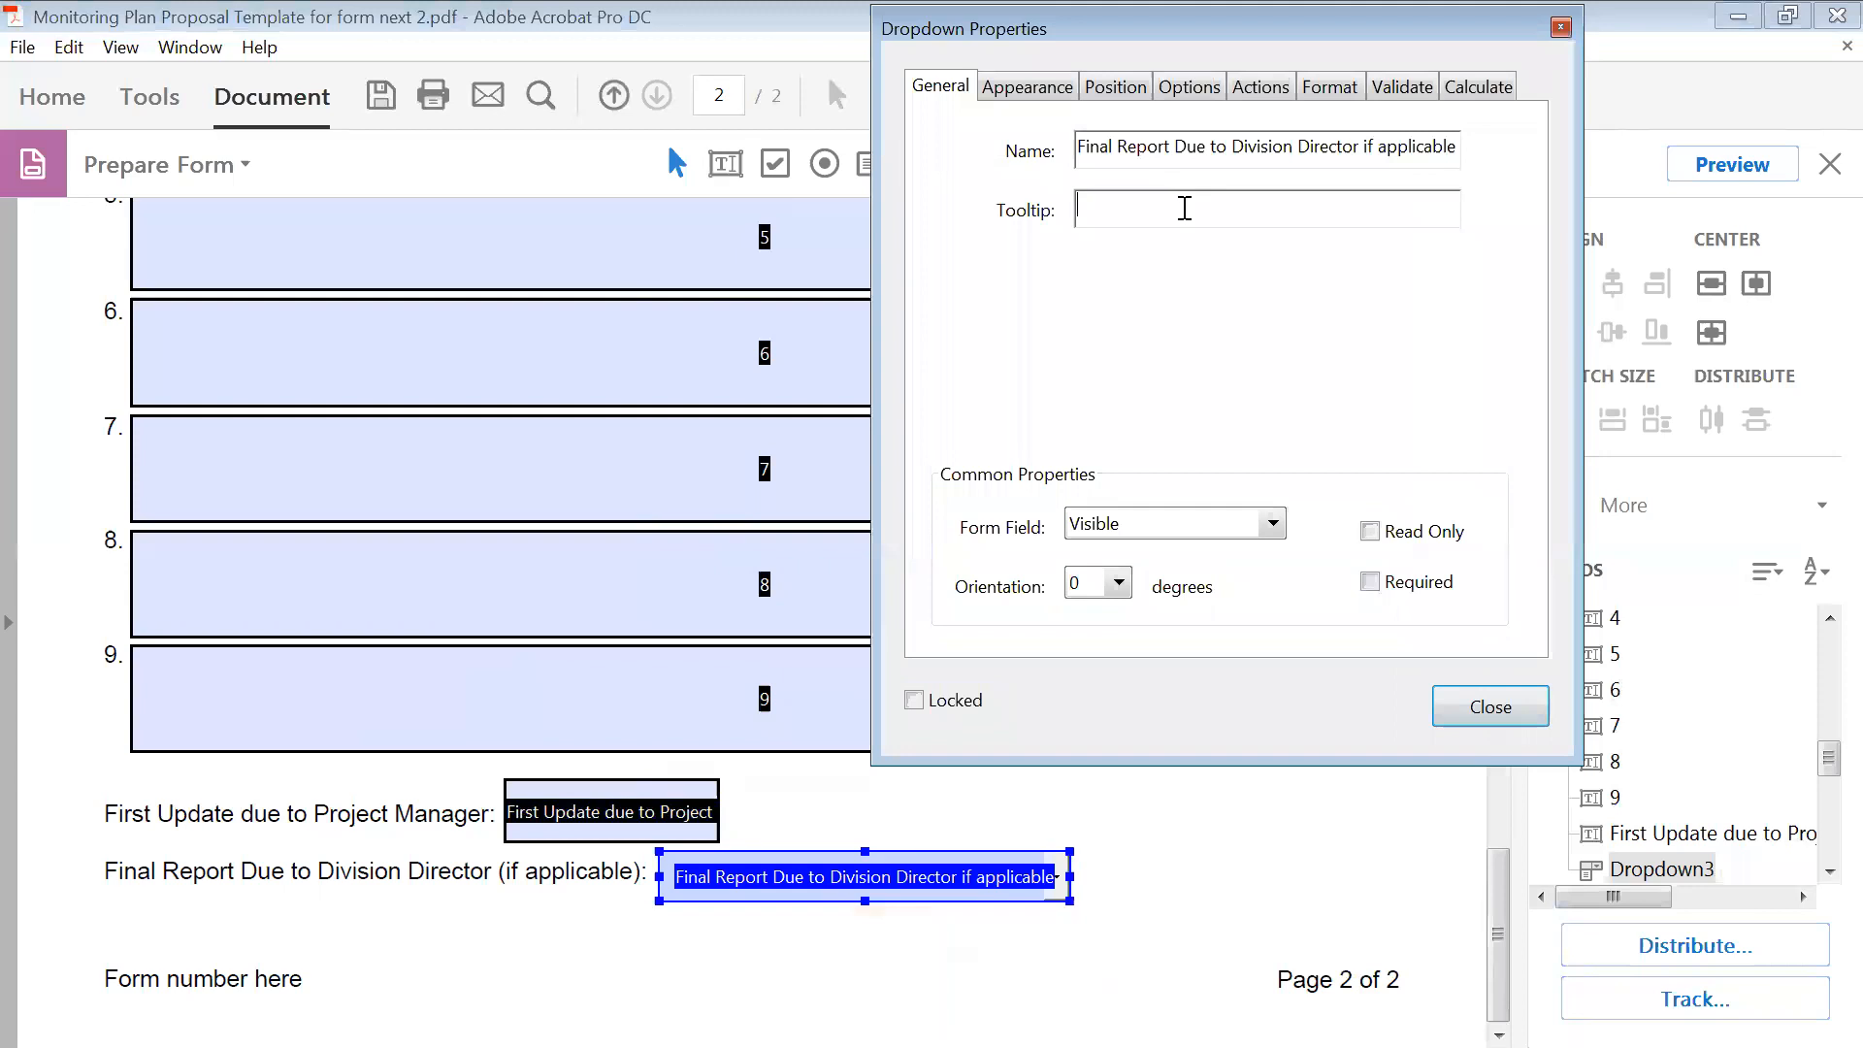
key(ctrl+v)
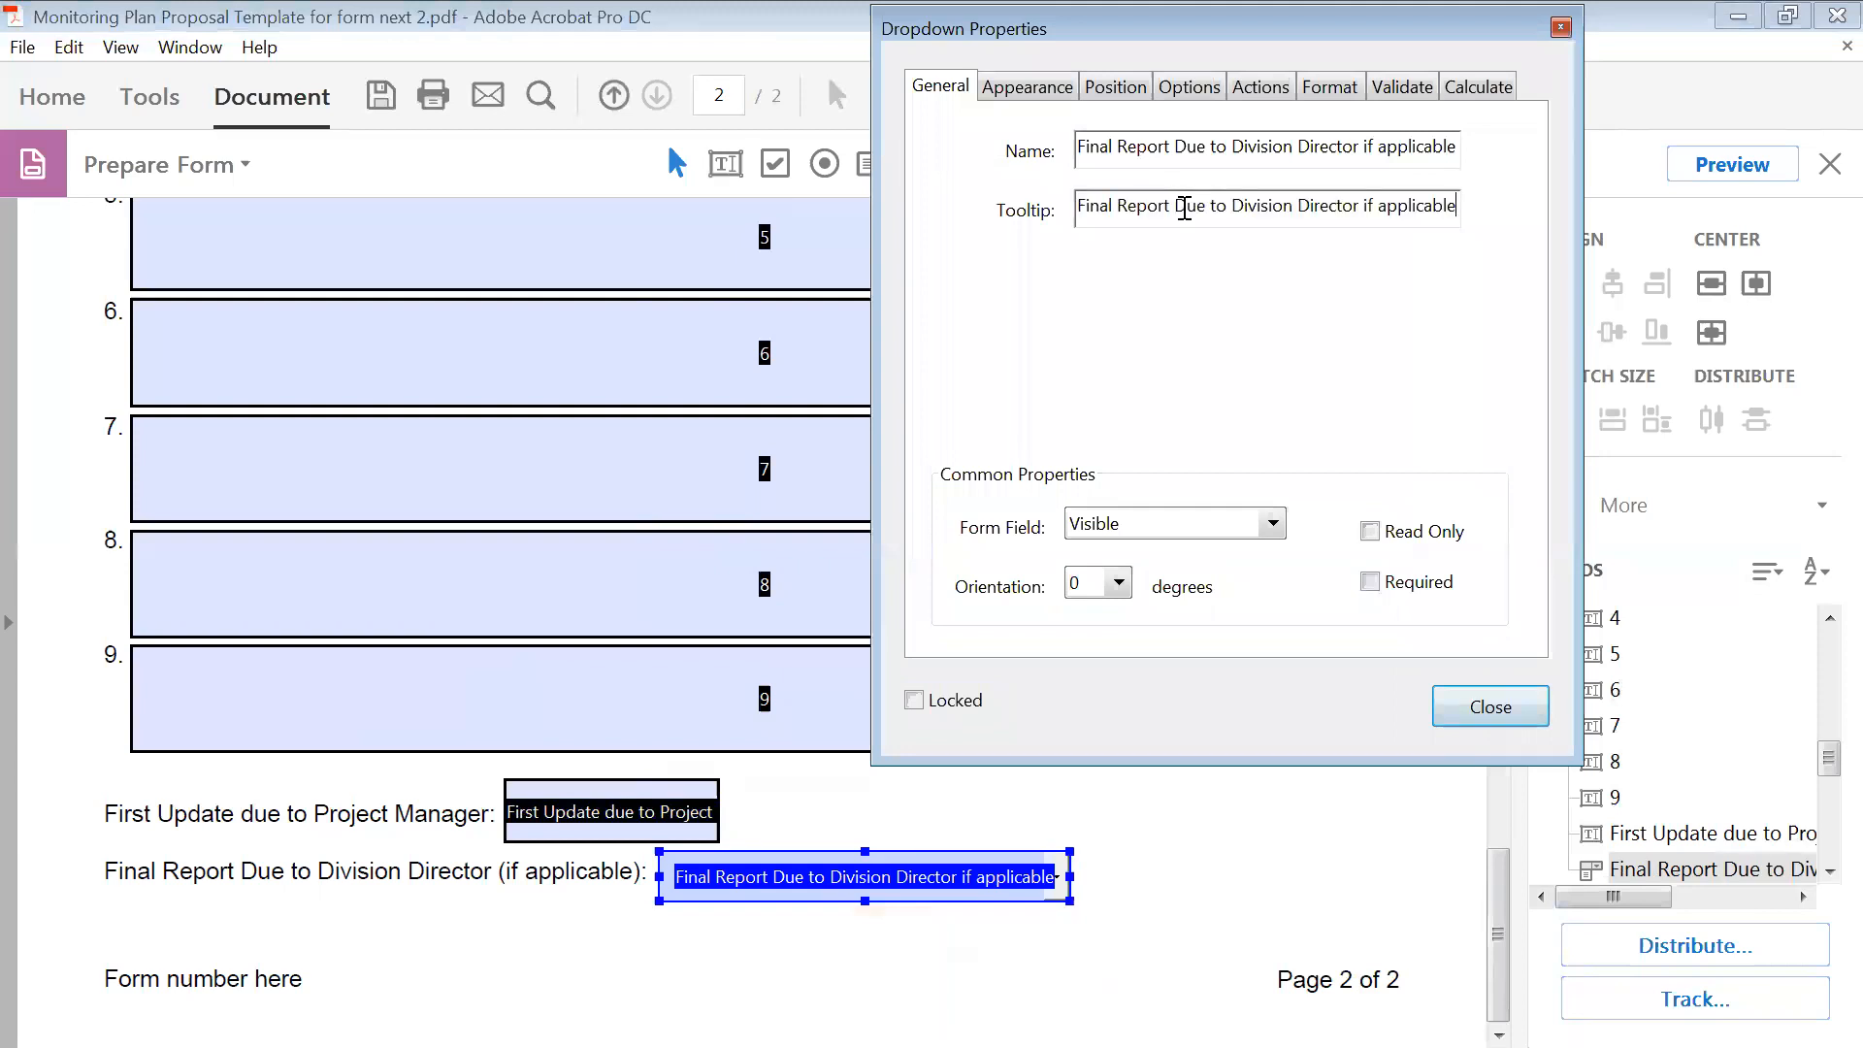
- Add the items Yes, No and N/A to the Final Report dropdown's item list
click(1206, 87)
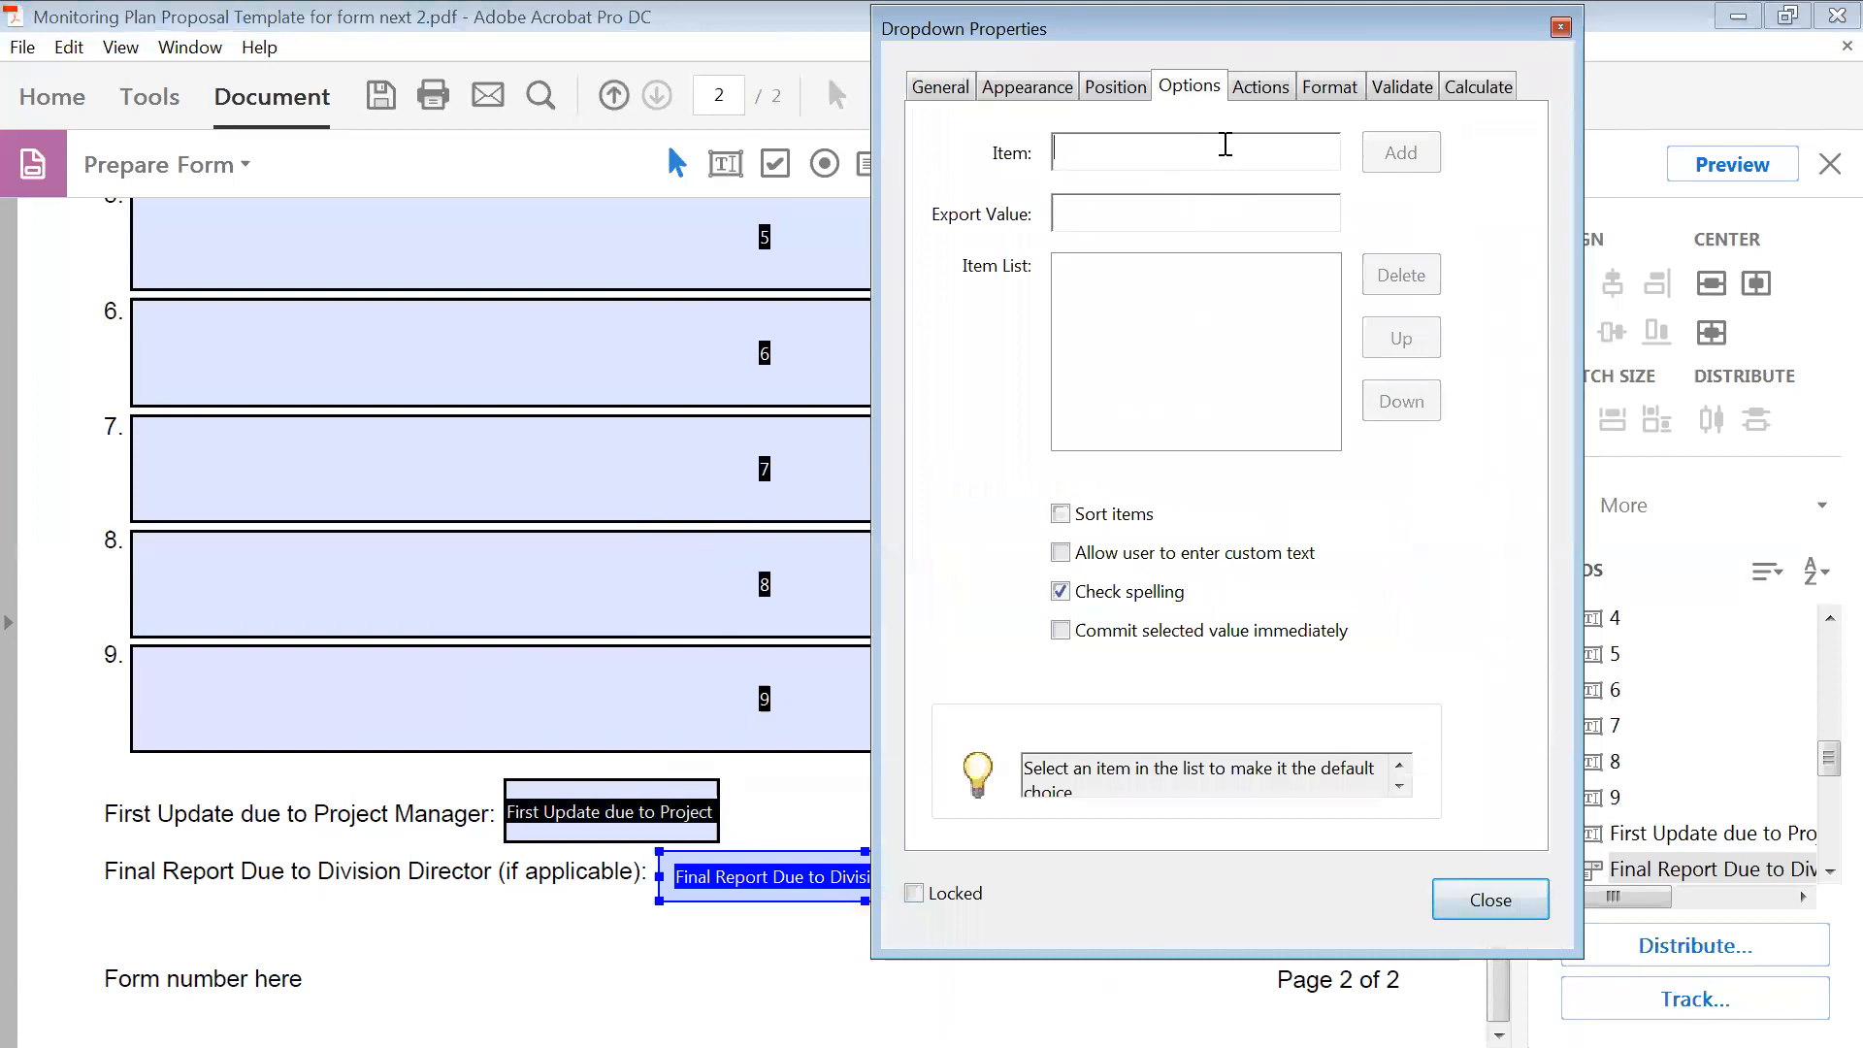
click(1225, 144)
text(Yes)
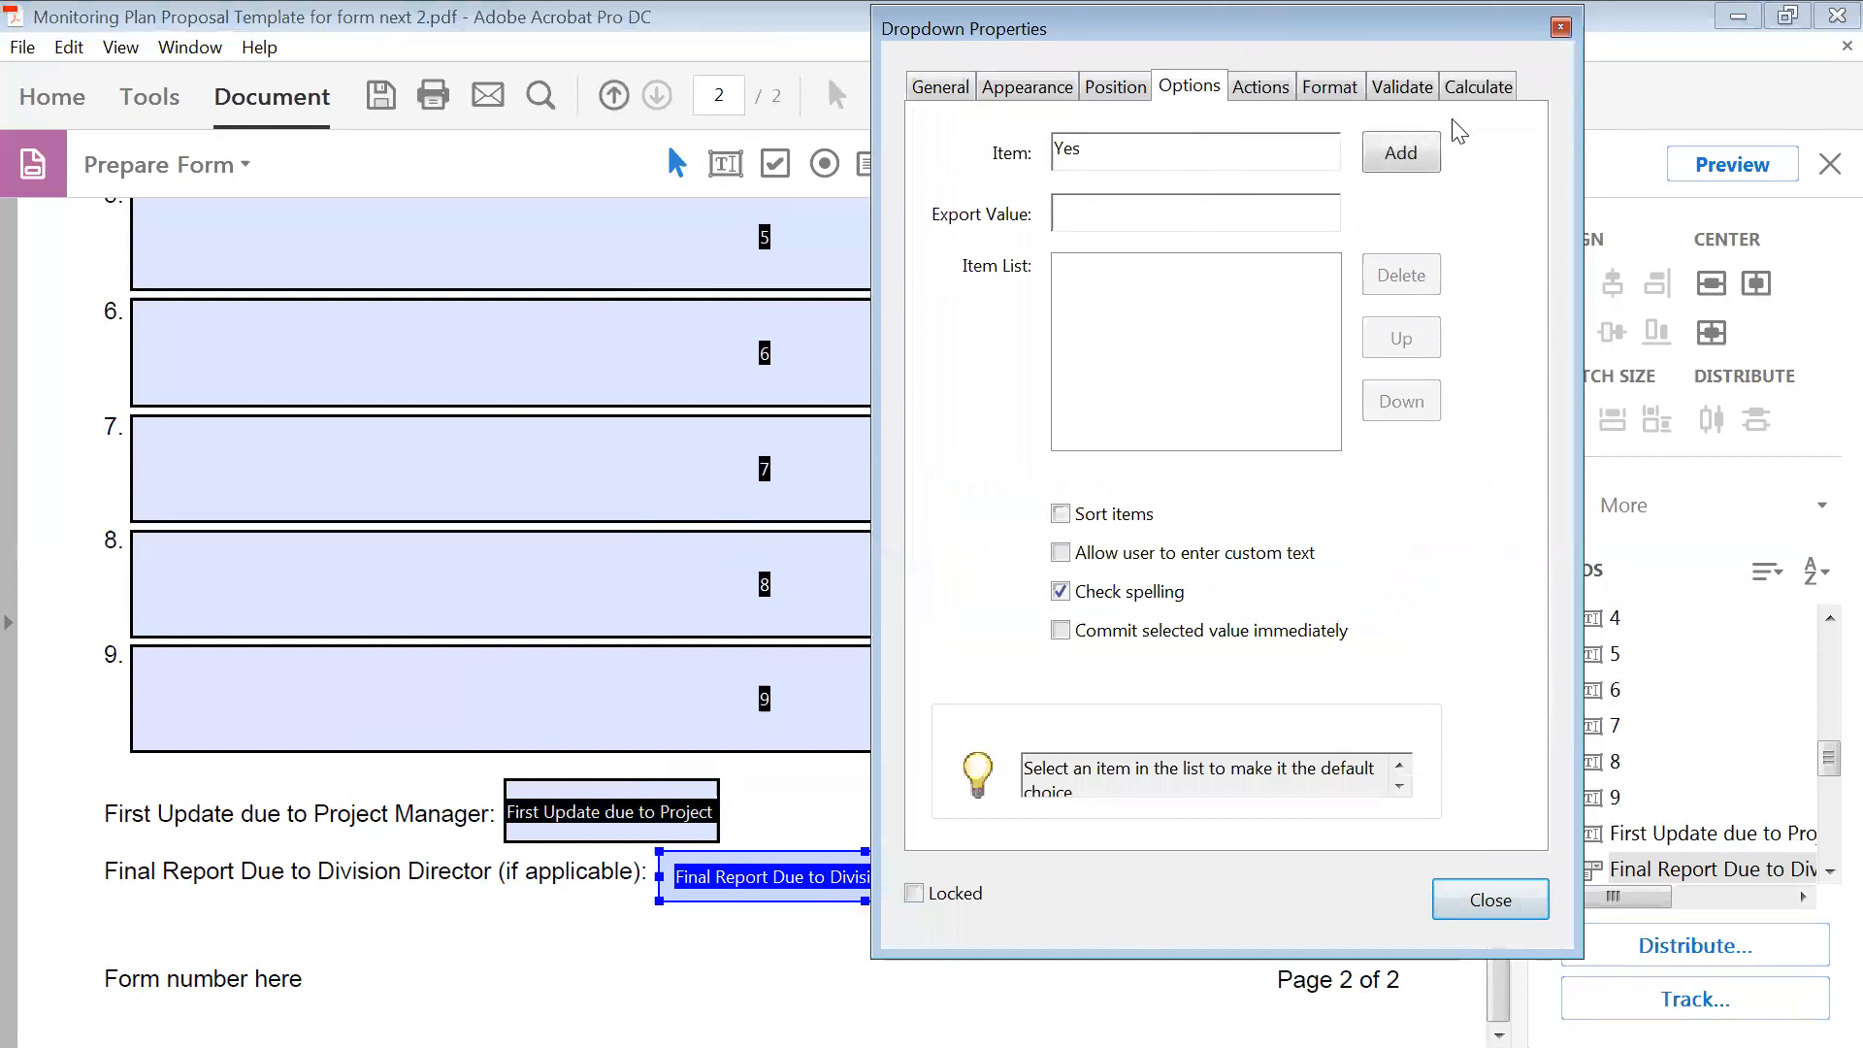
click(1406, 158)
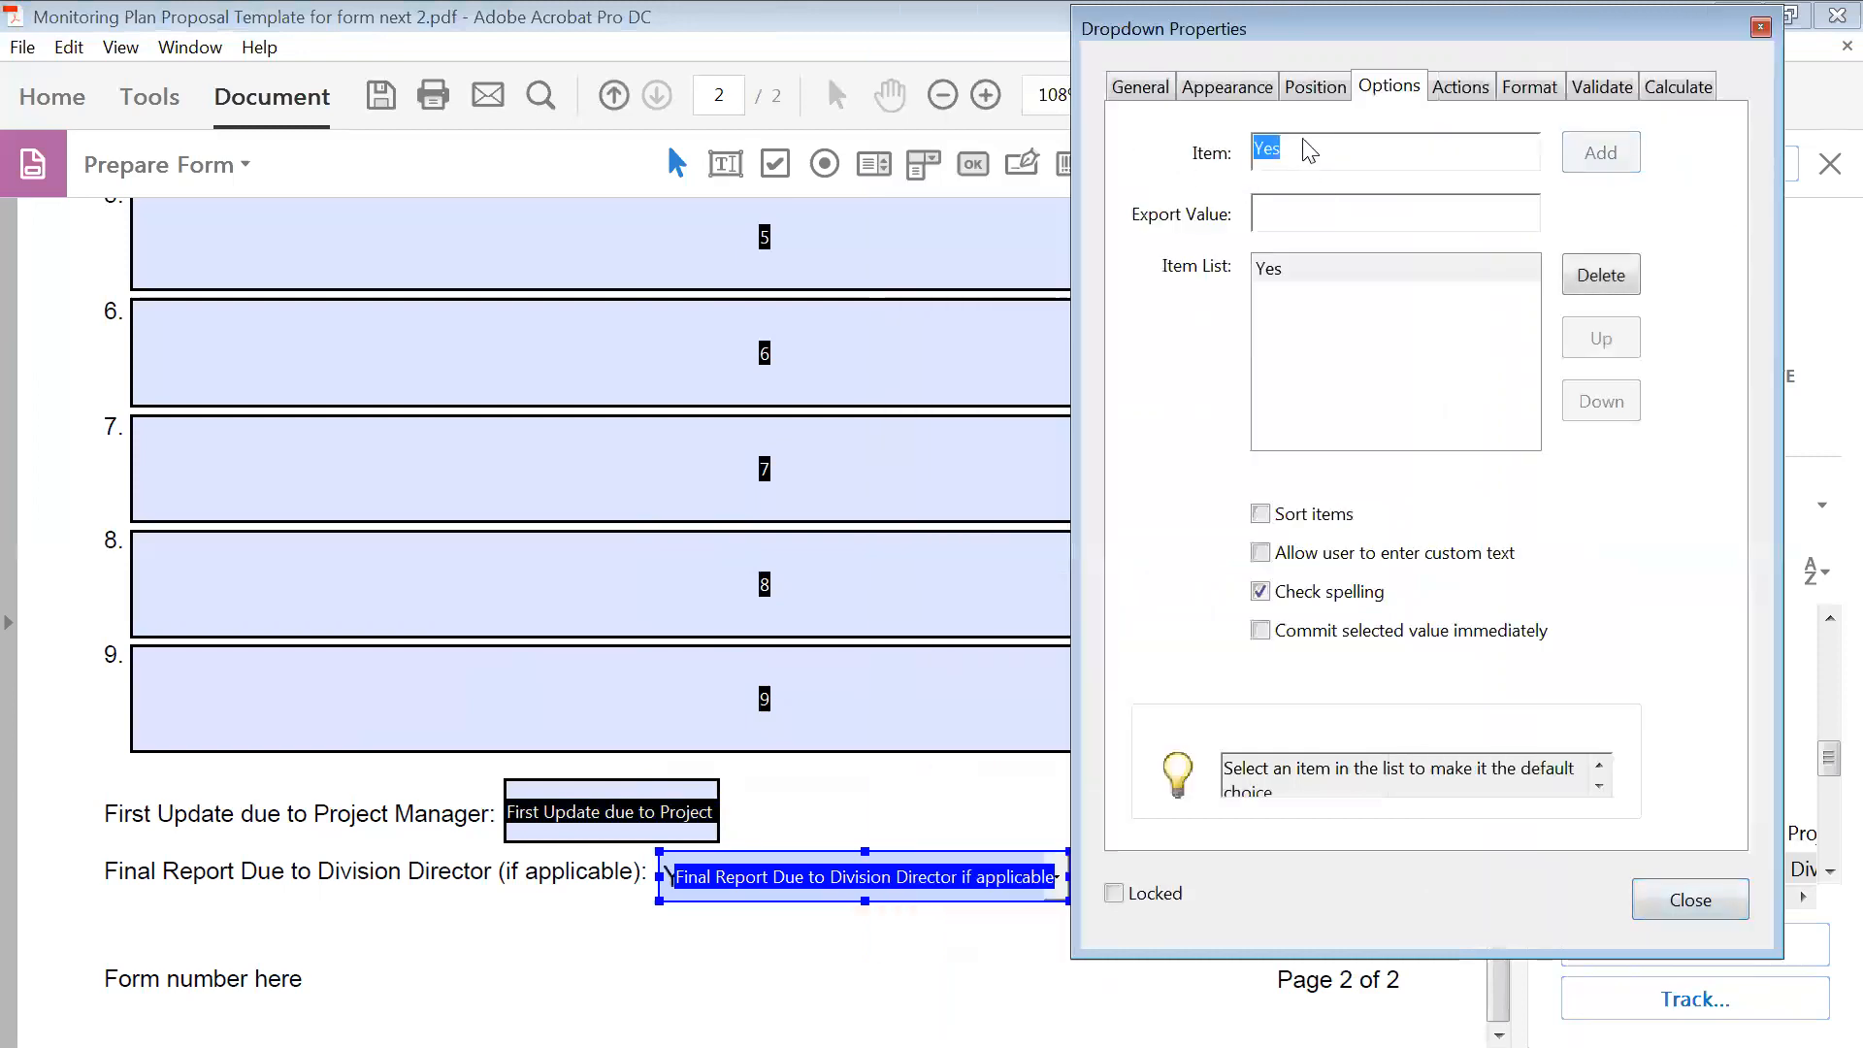
text(No)
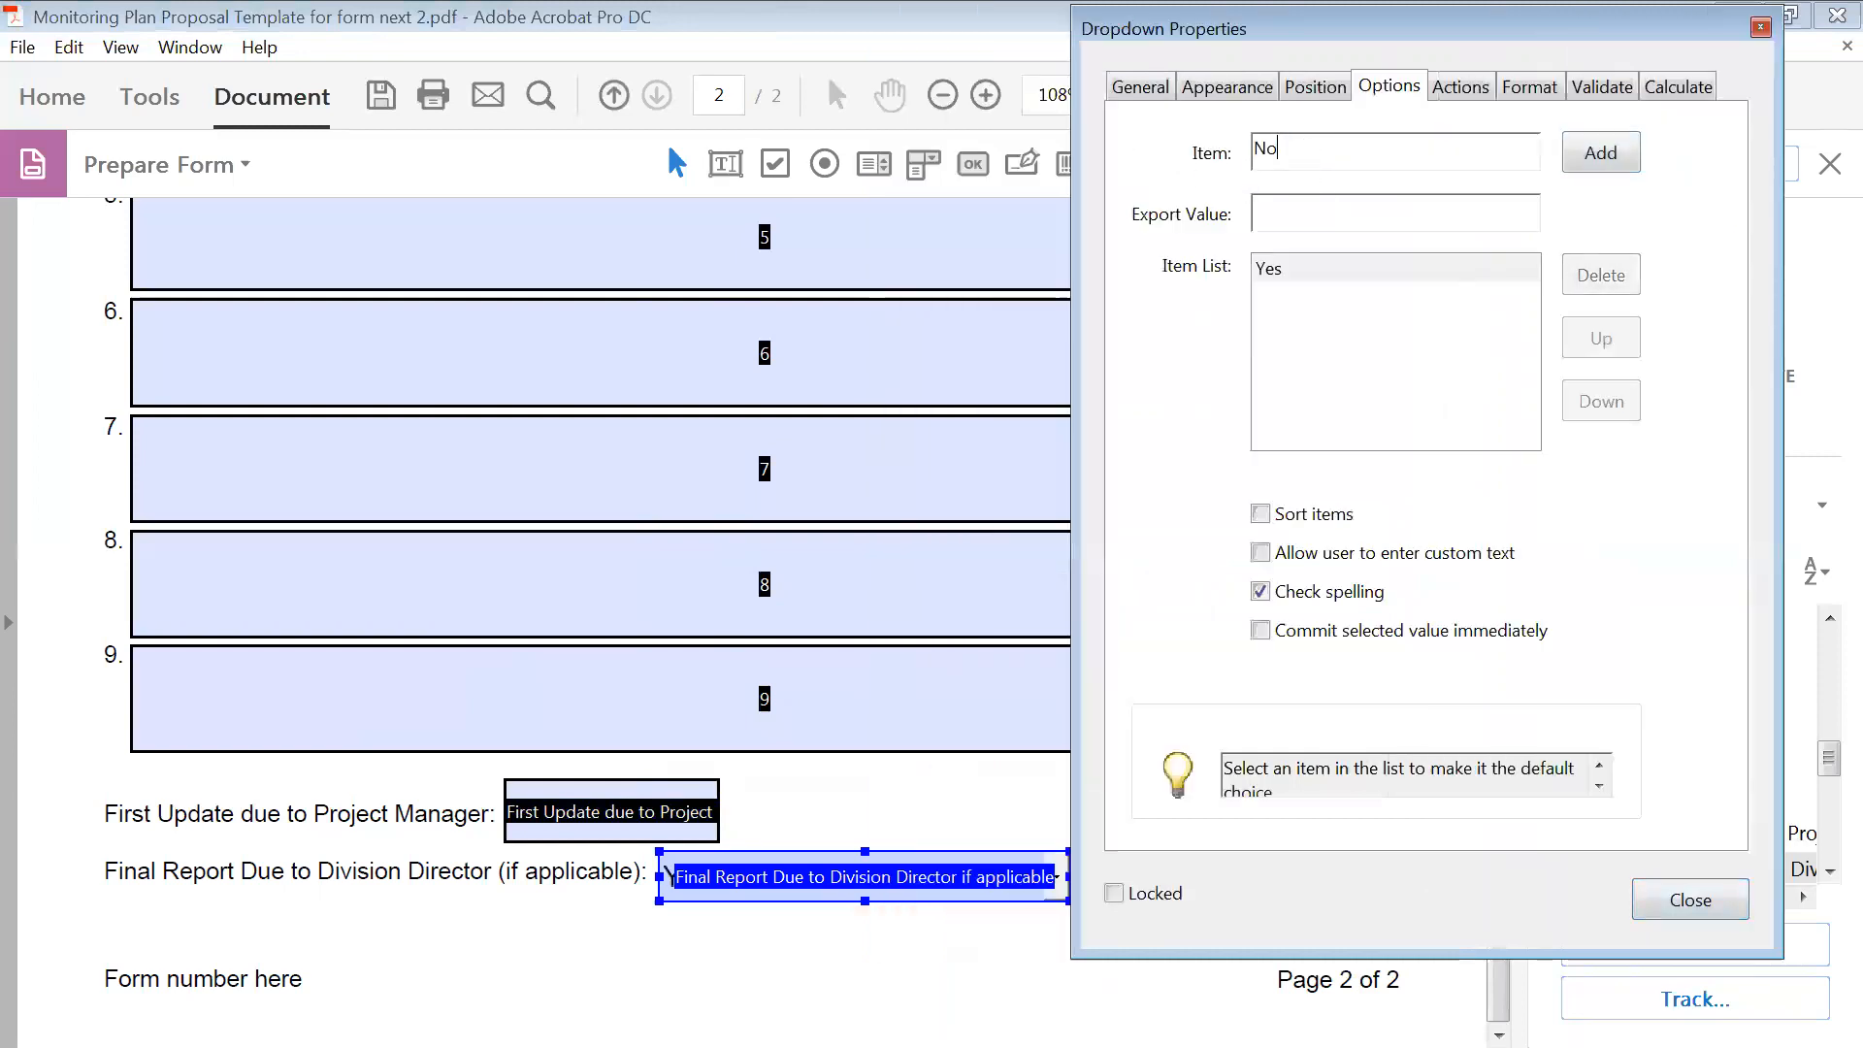
click(1591, 153)
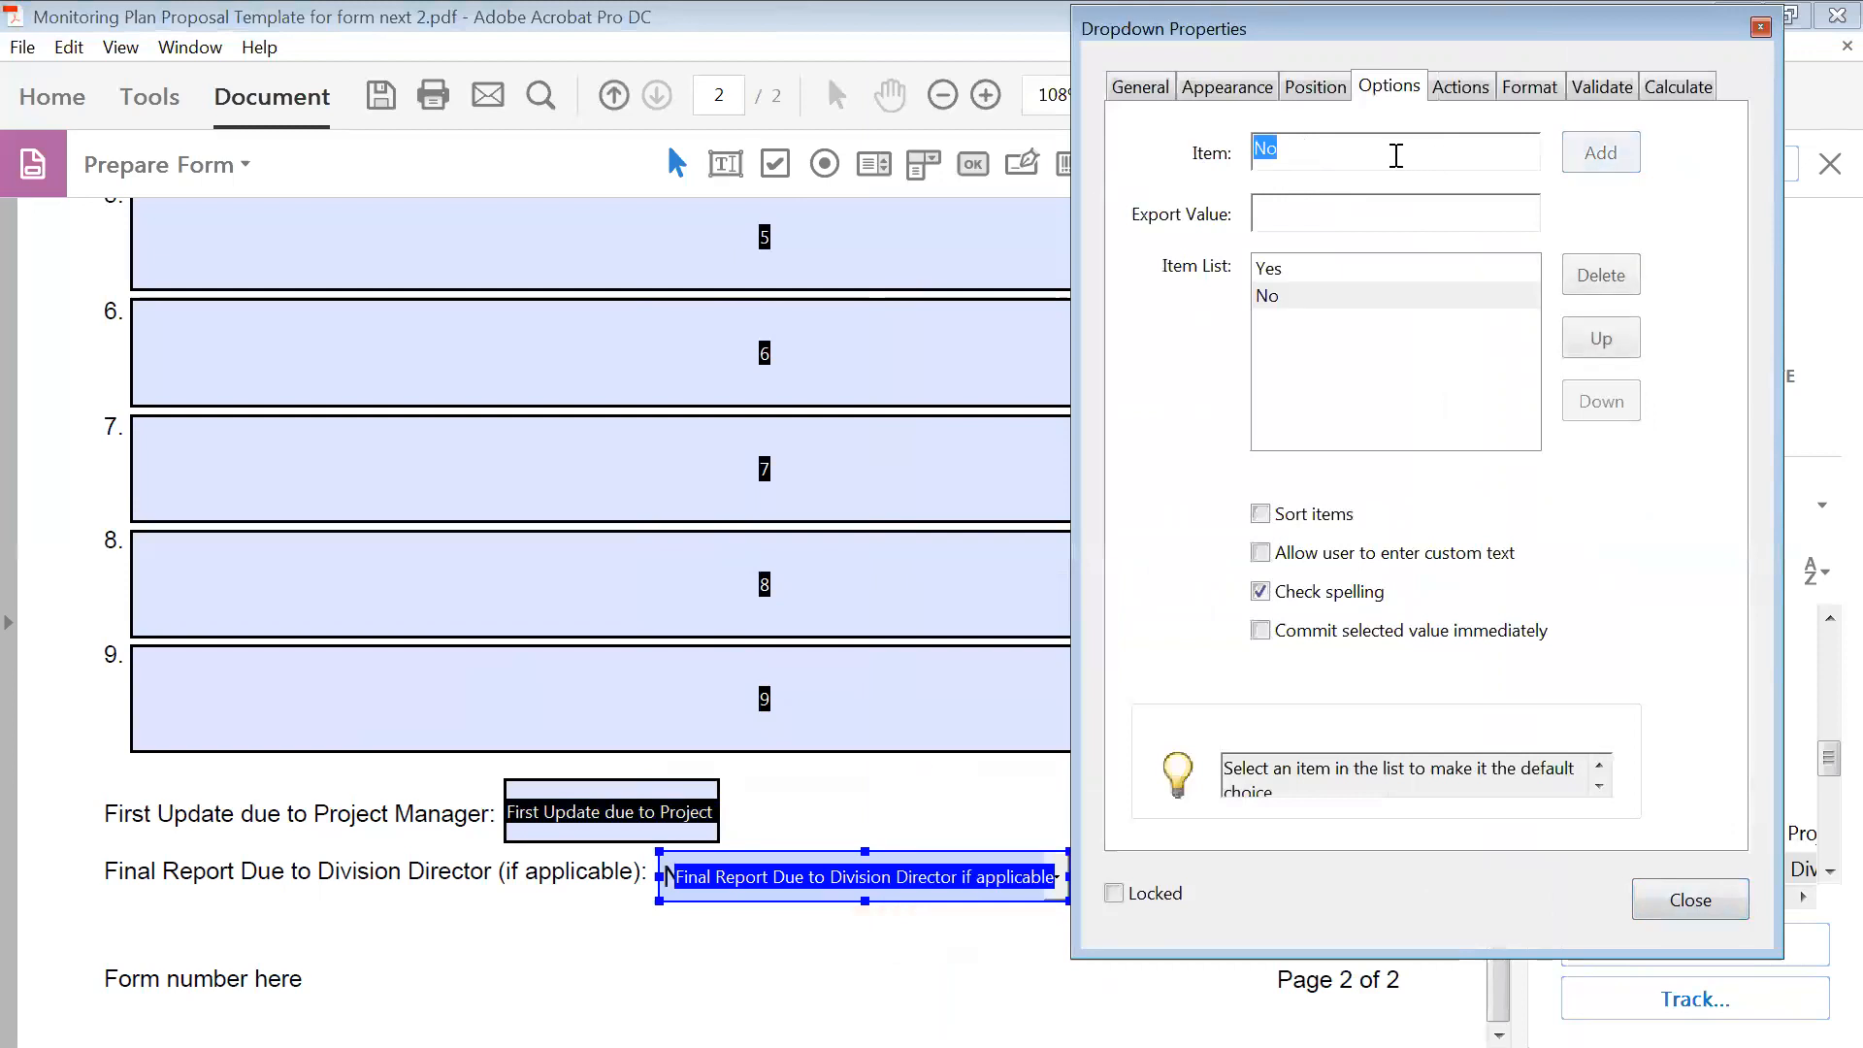
text(N)
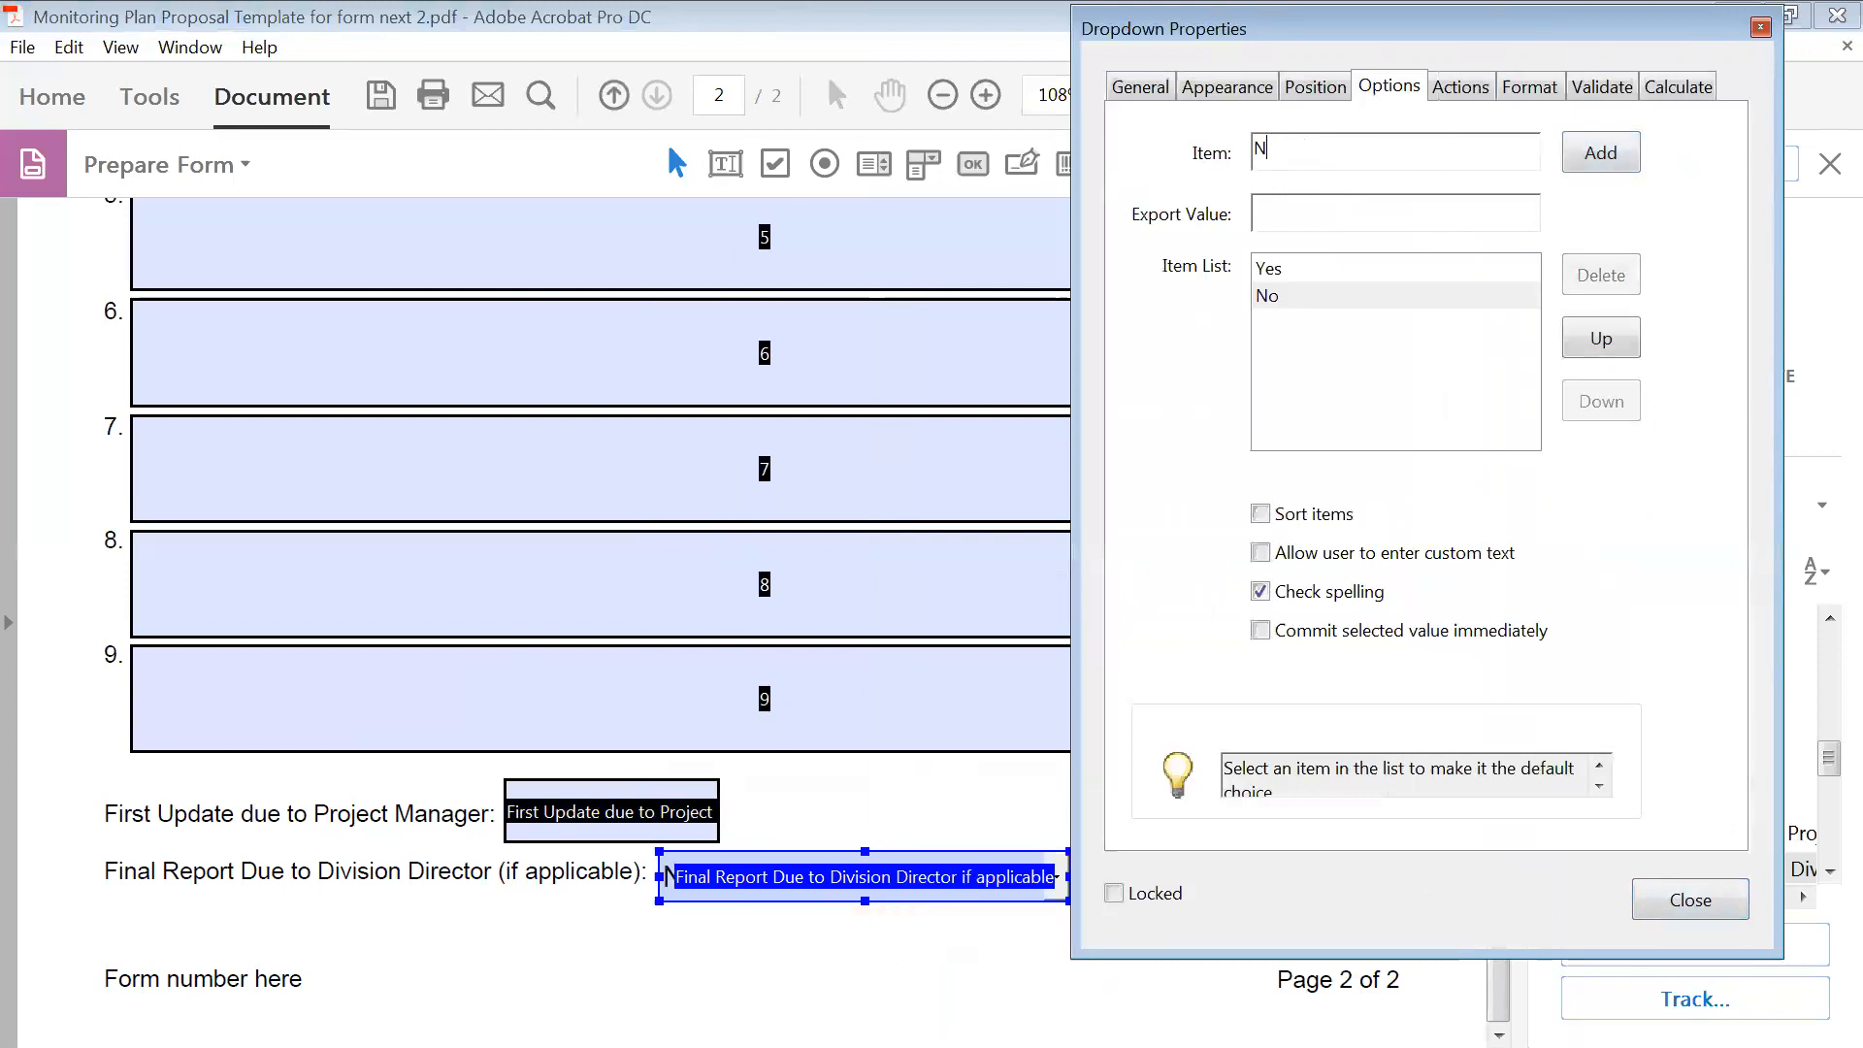
text(/A)
click(1601, 153)
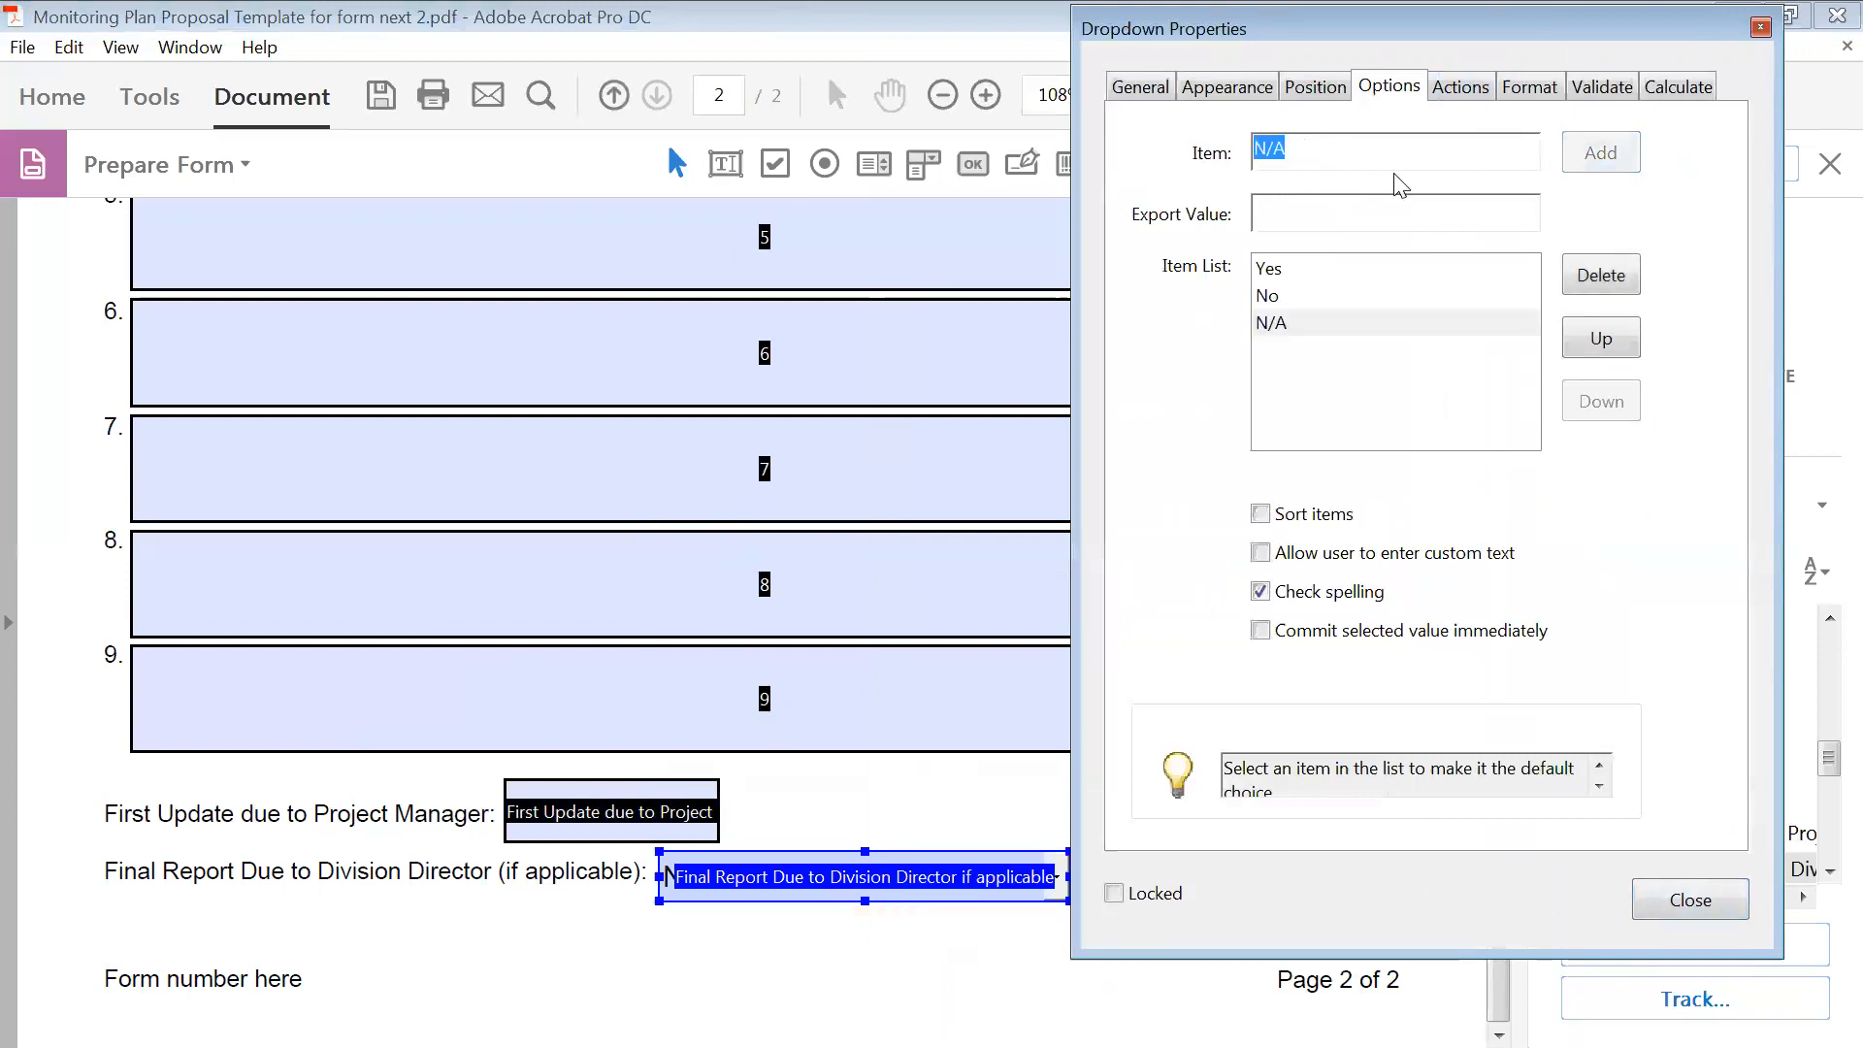
- Add a "choose one" item at the top of the dropdown's item list and allow custom text entry
text(choose one)
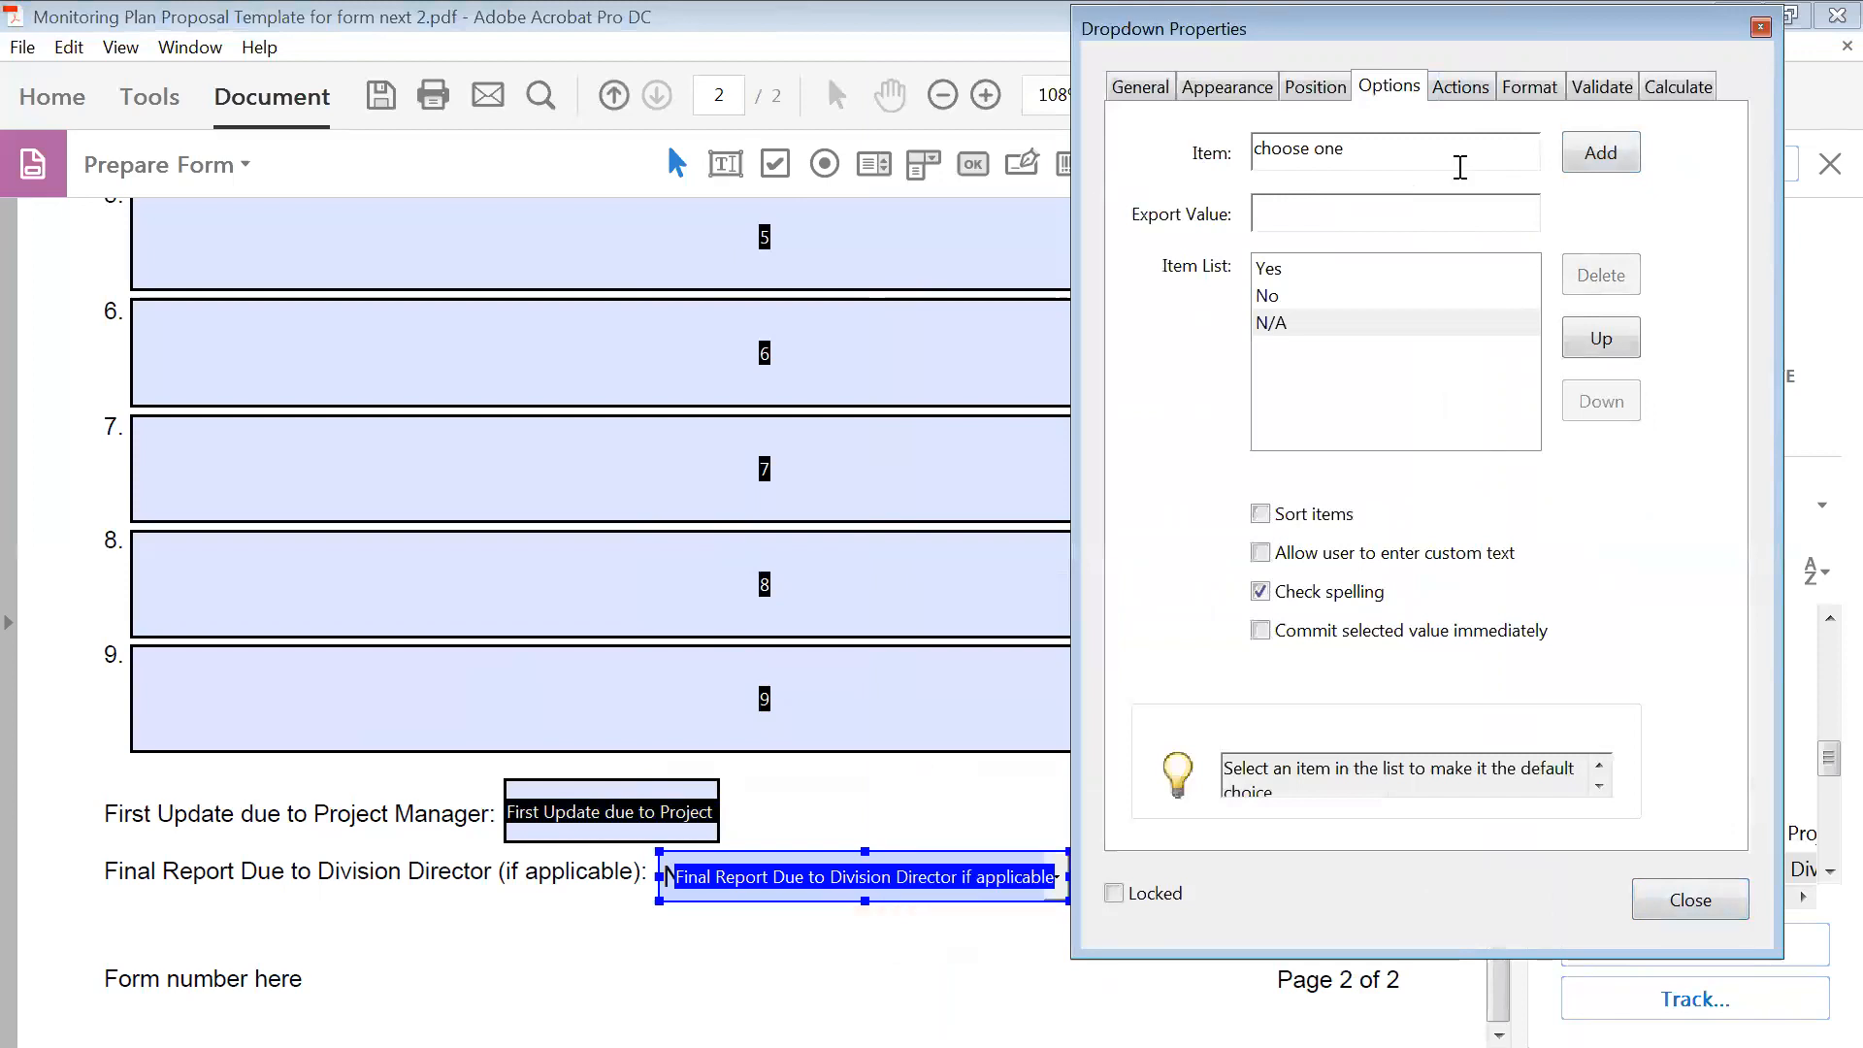
click(1577, 161)
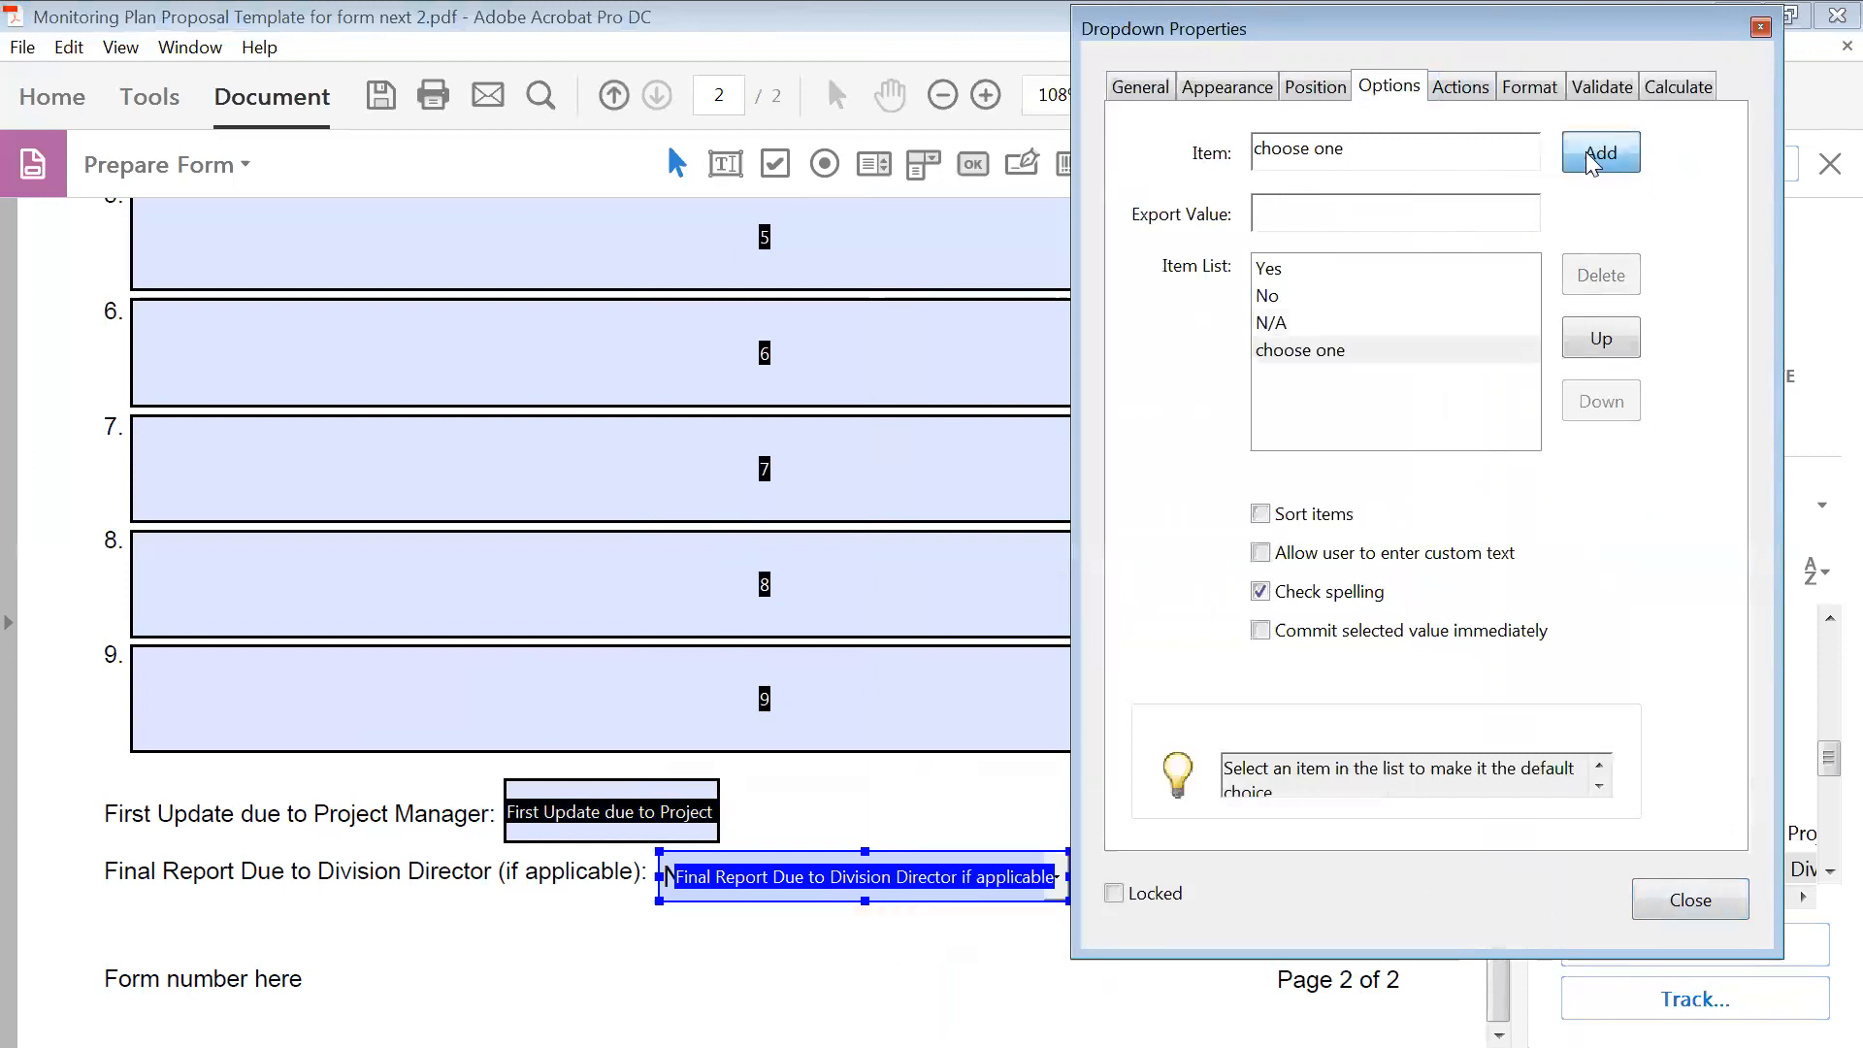
click(1301, 352)
click(1611, 351)
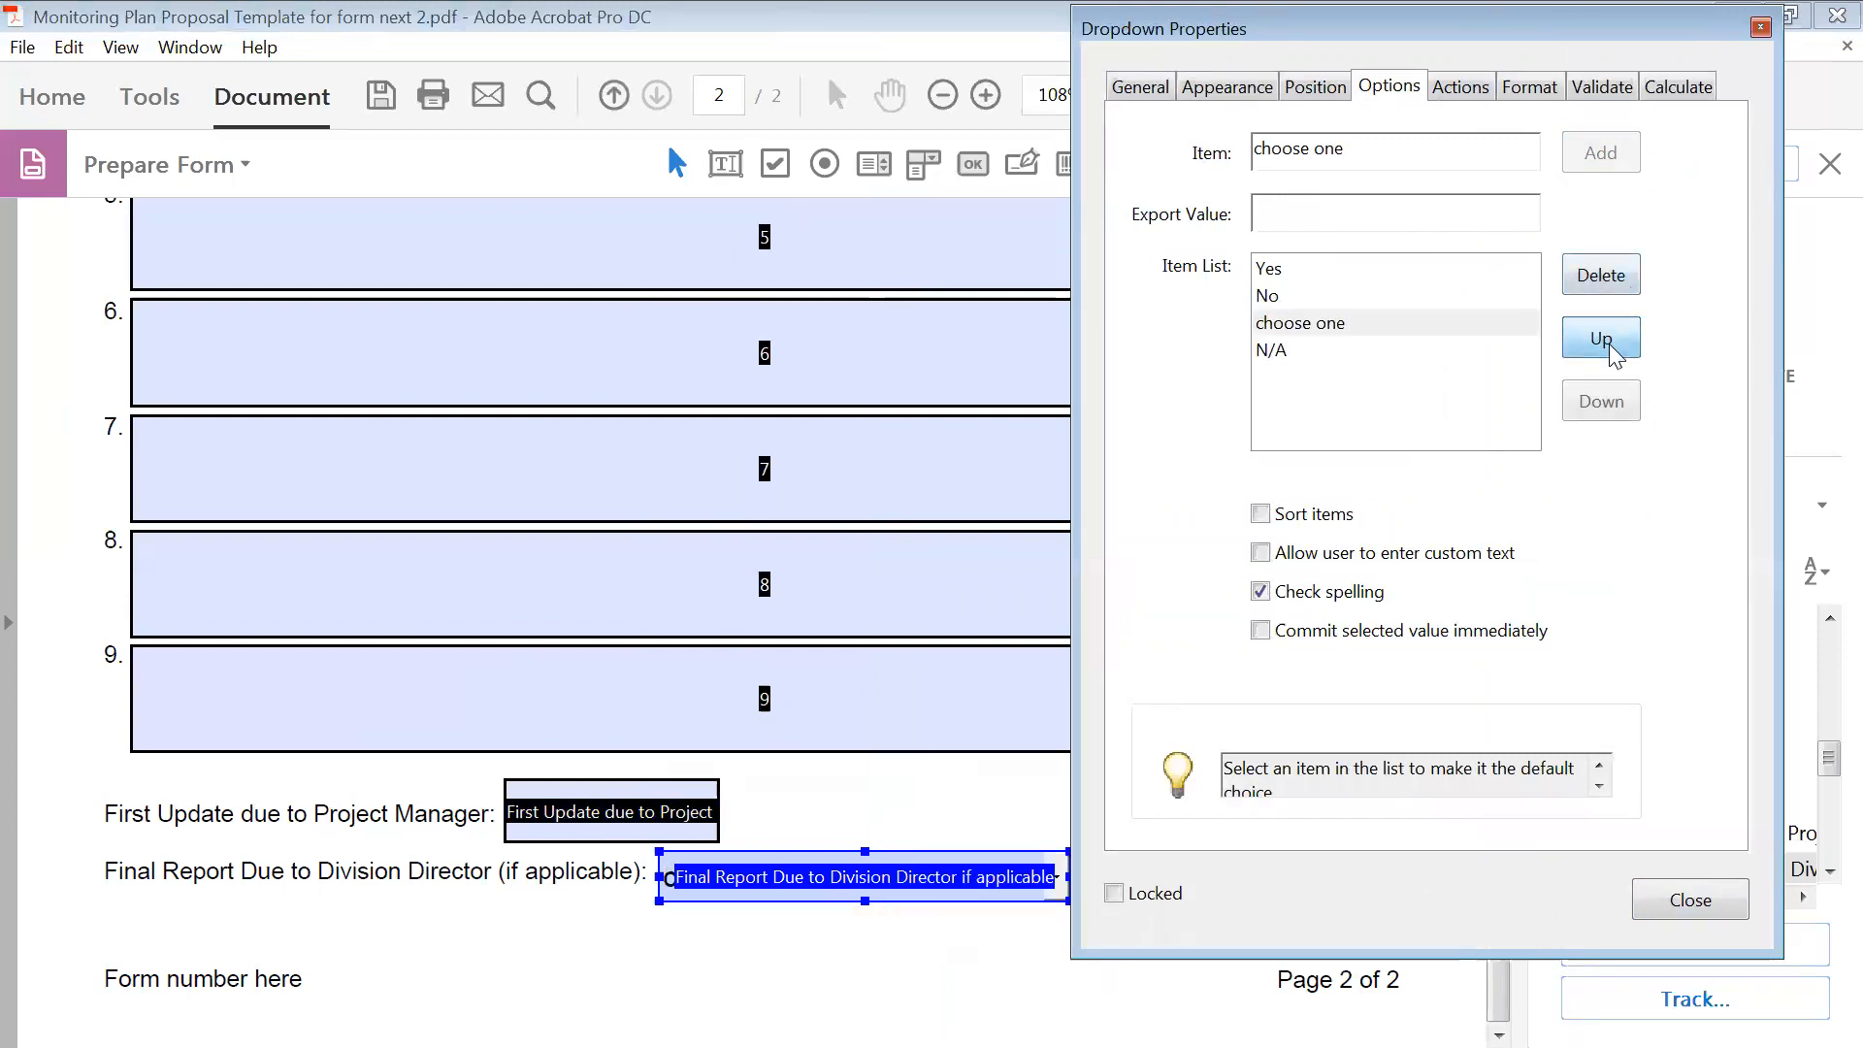
click(1601, 340)
click(1601, 339)
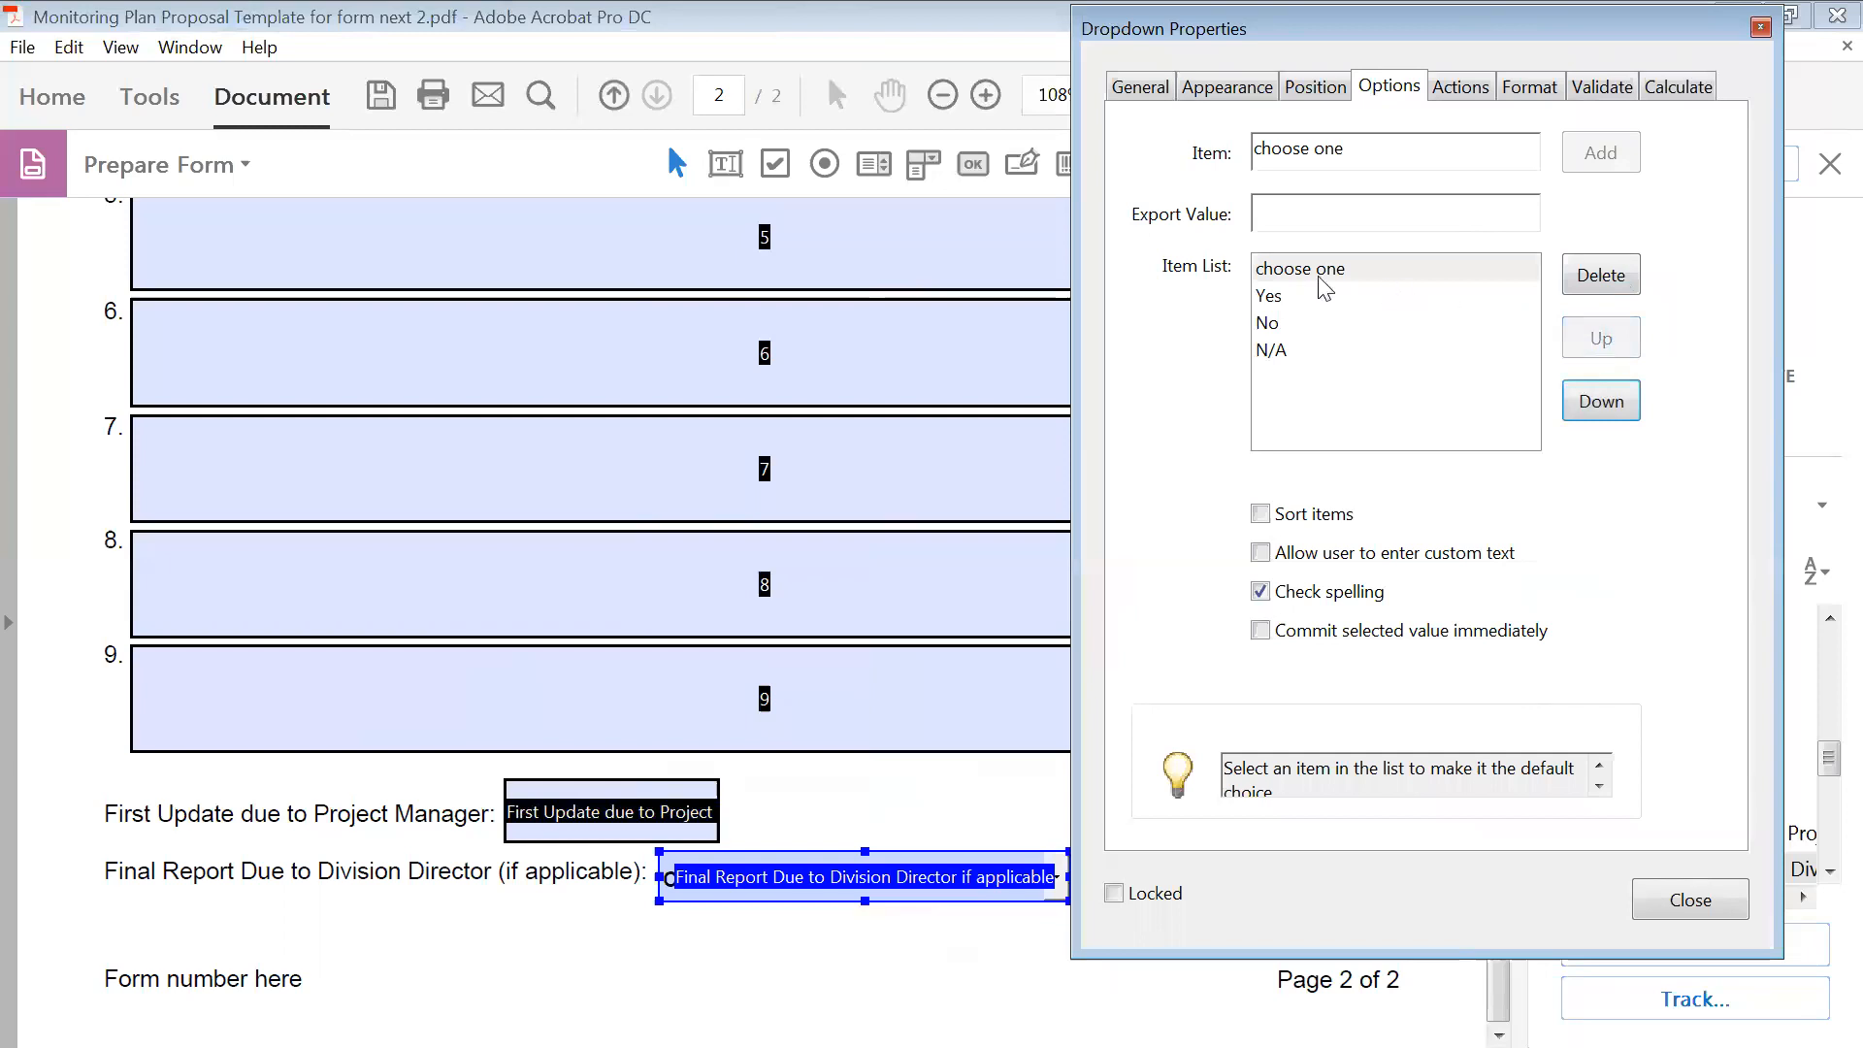
click(1261, 553)
click(1705, 903)
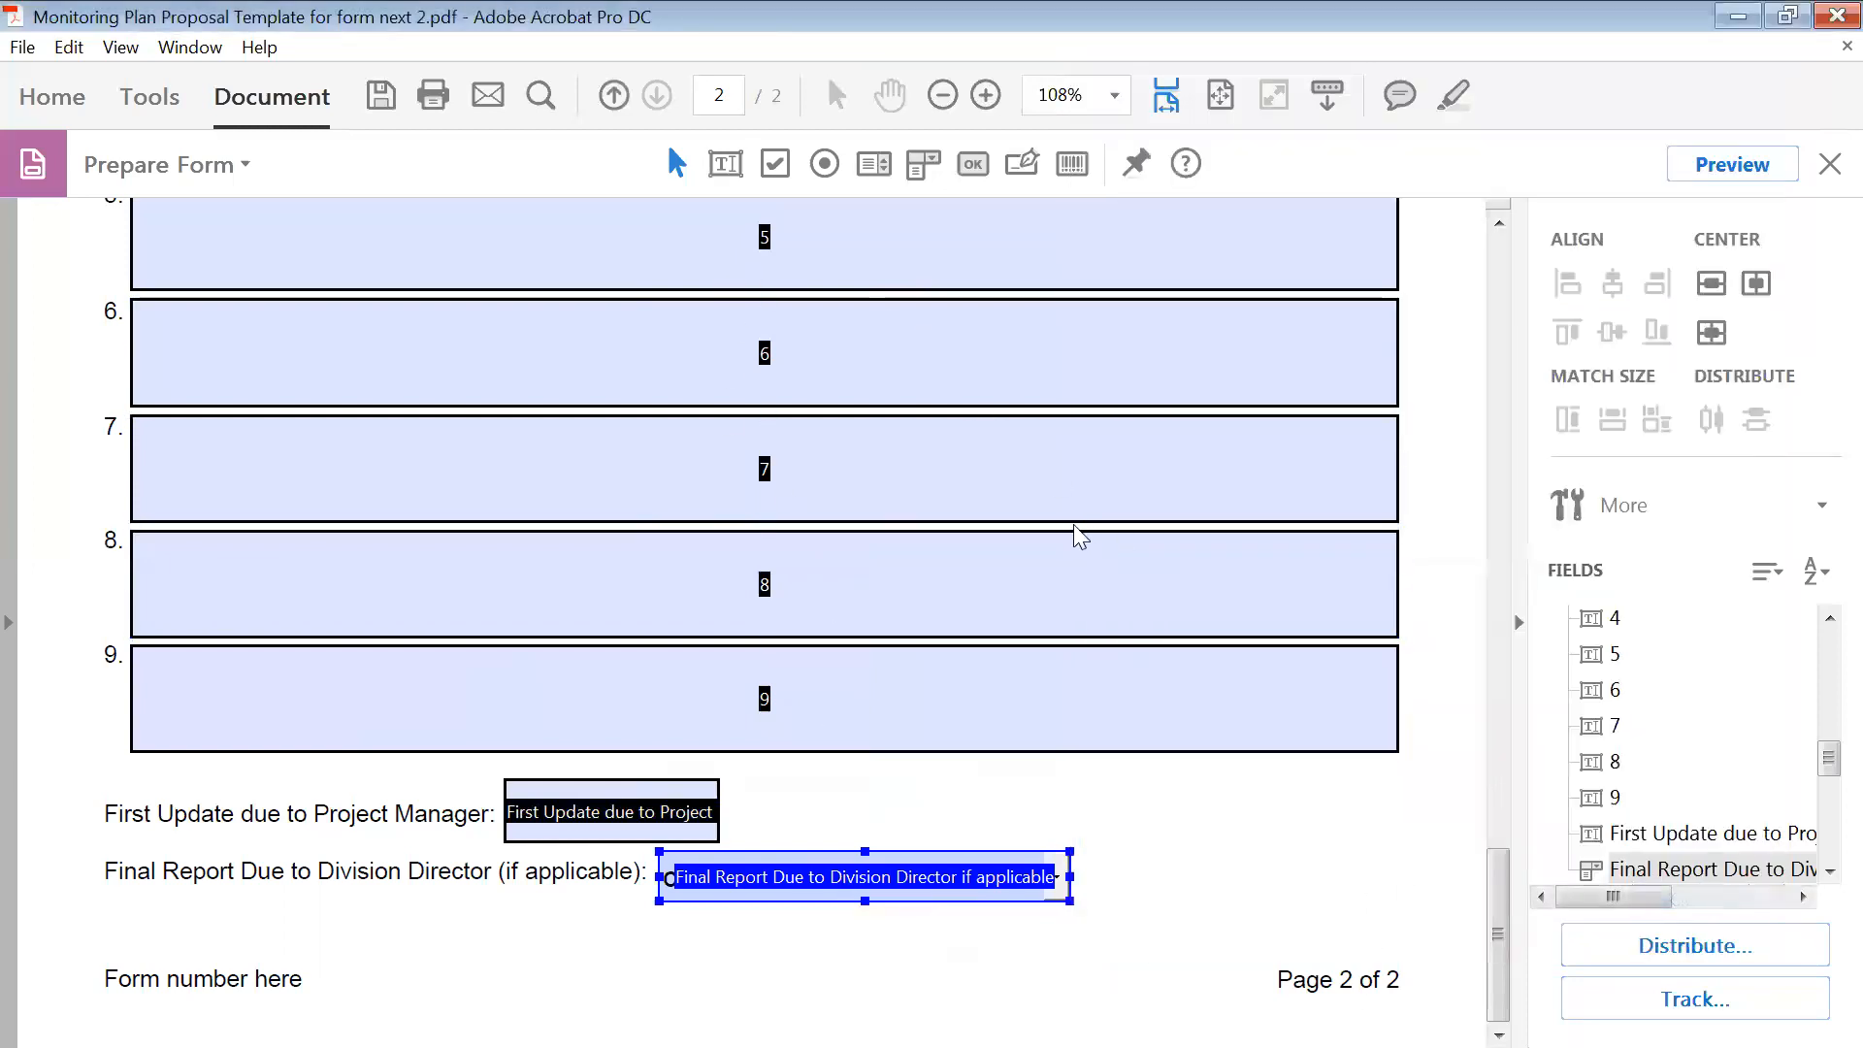
- Switch the form from editing to preview to examine the finished fields
scroll(1075, 531, up, 6)
scroll(1075, 531, up, 10)
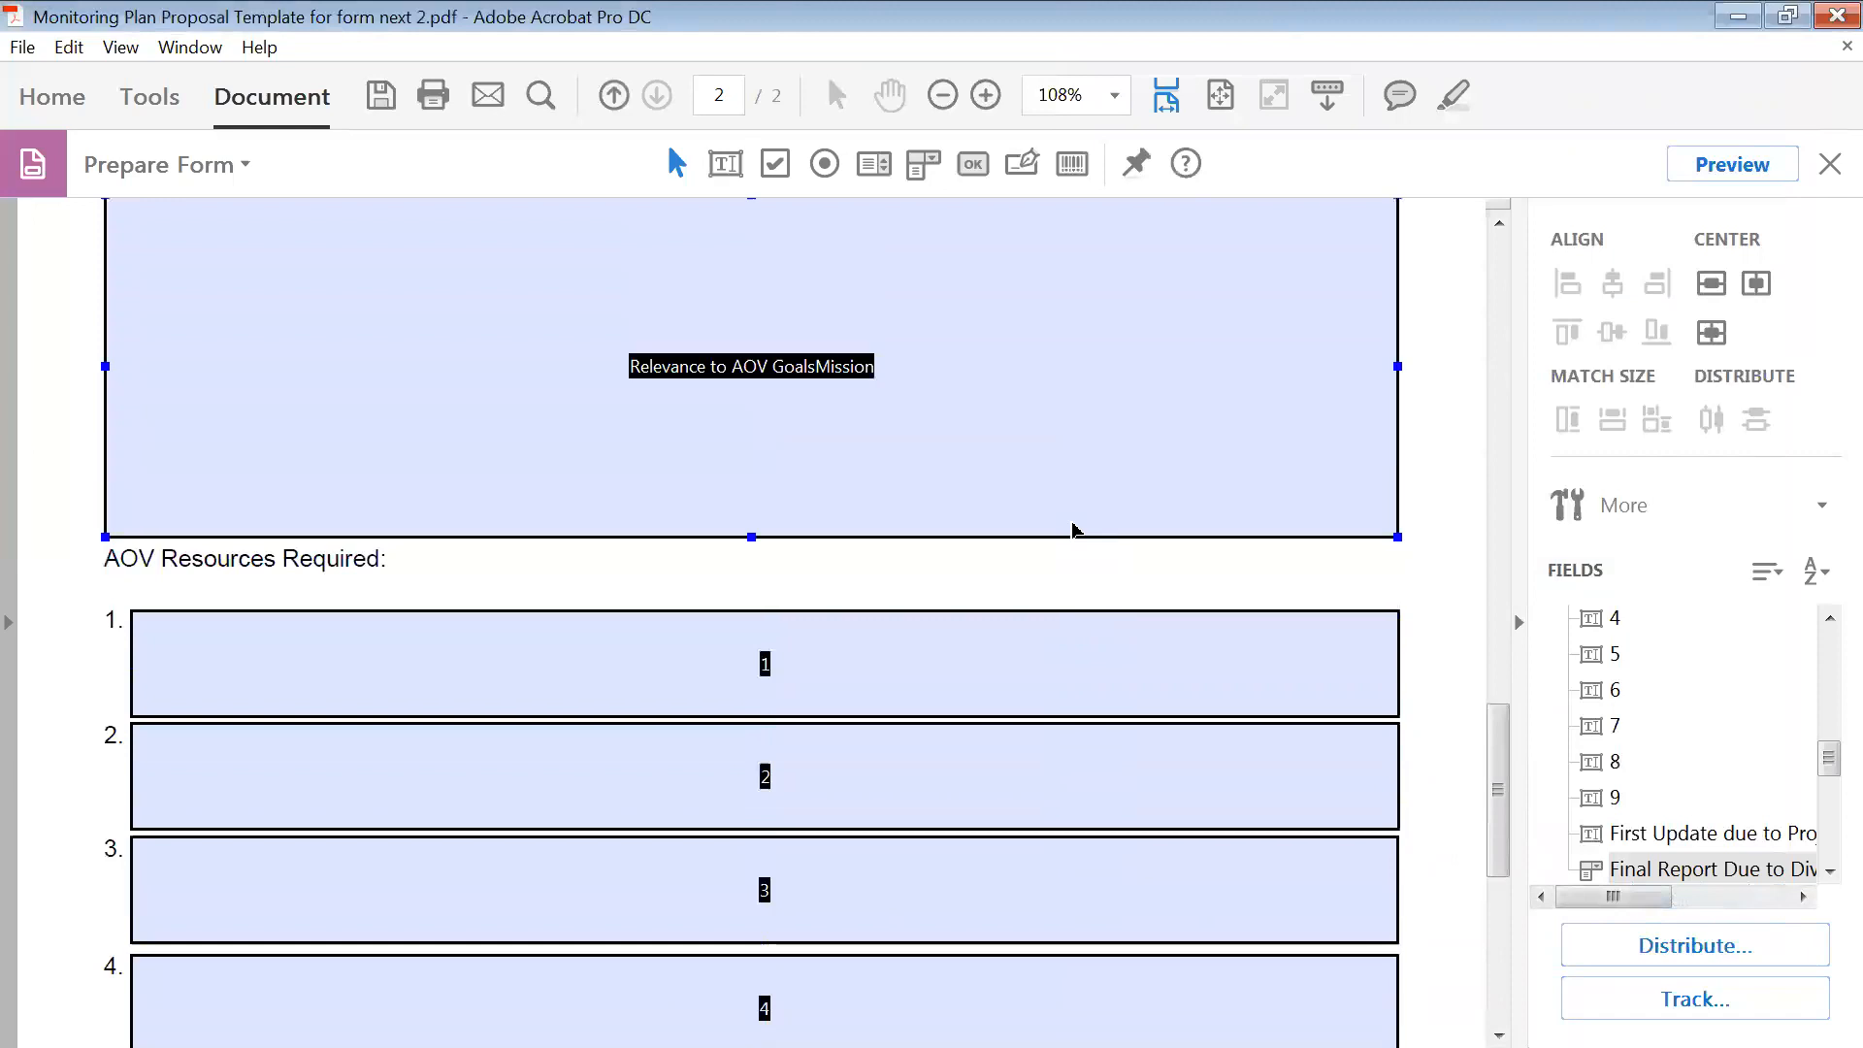
scroll(1072, 529, up, 9)
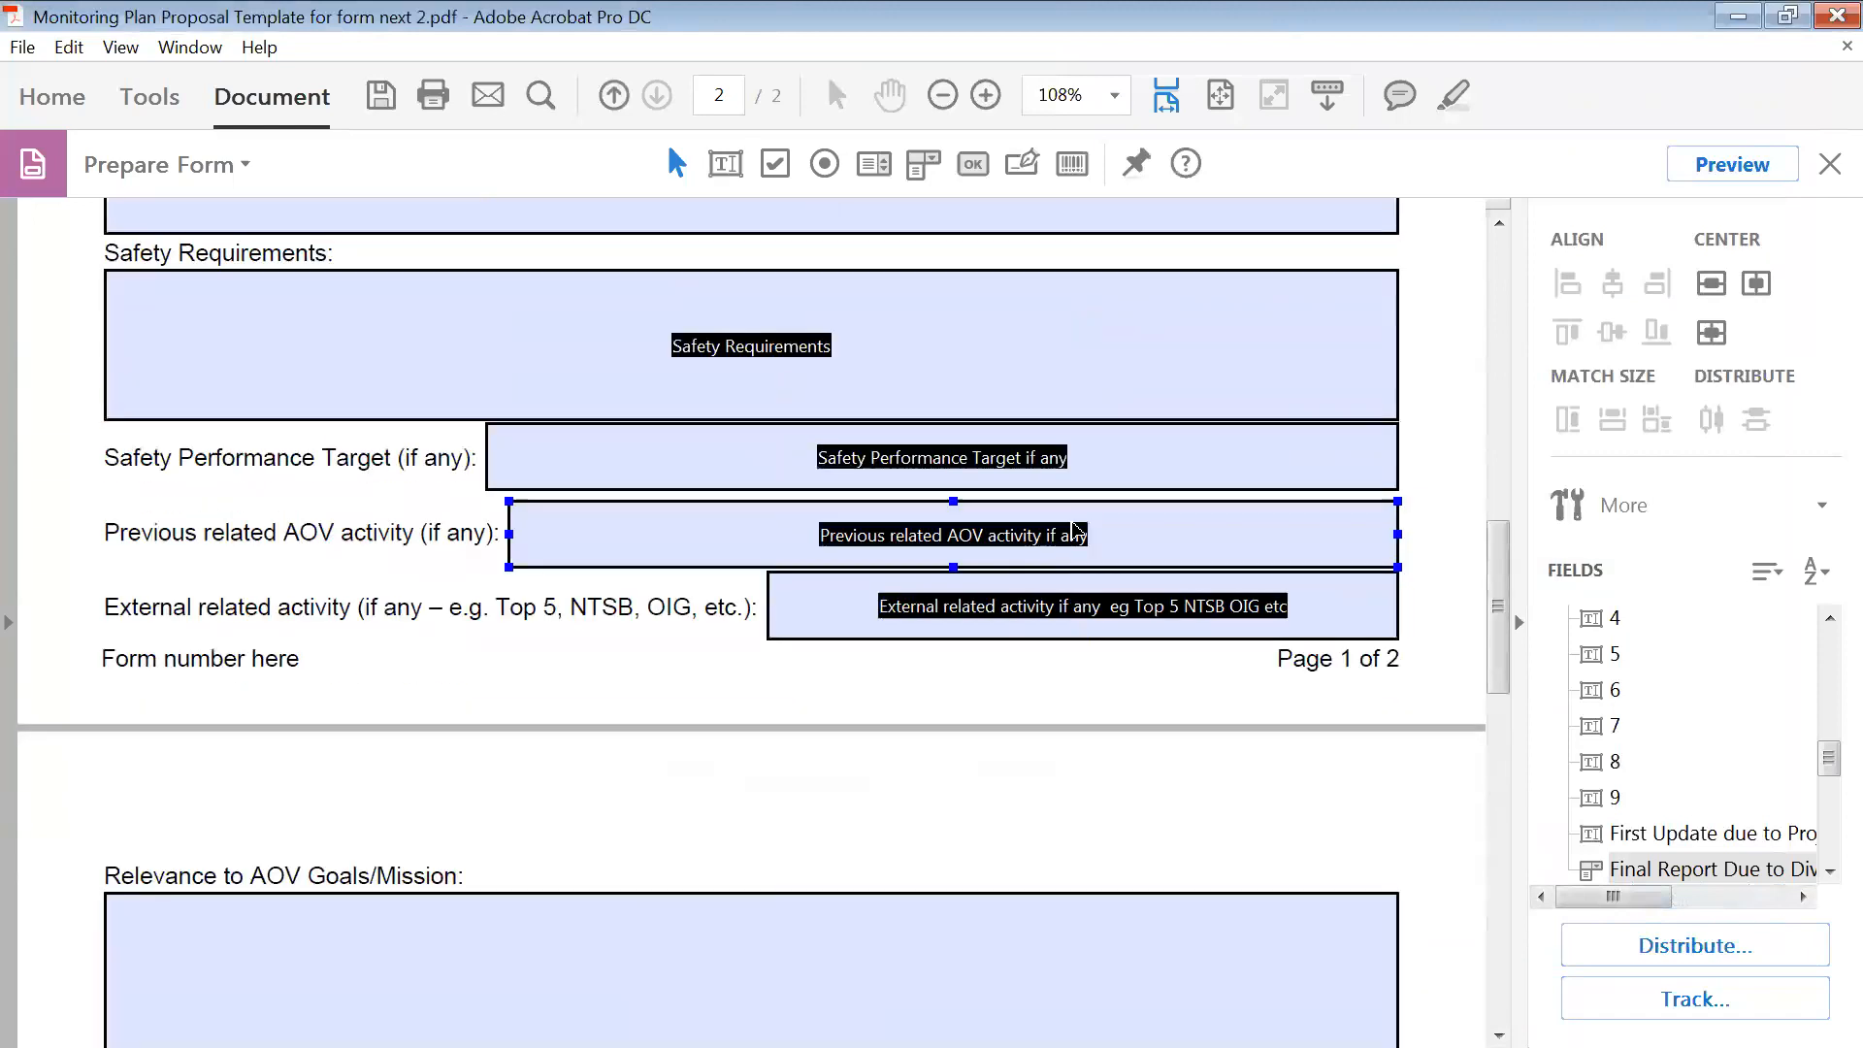
click(1735, 167)
scroll(686, 512, down, 3)
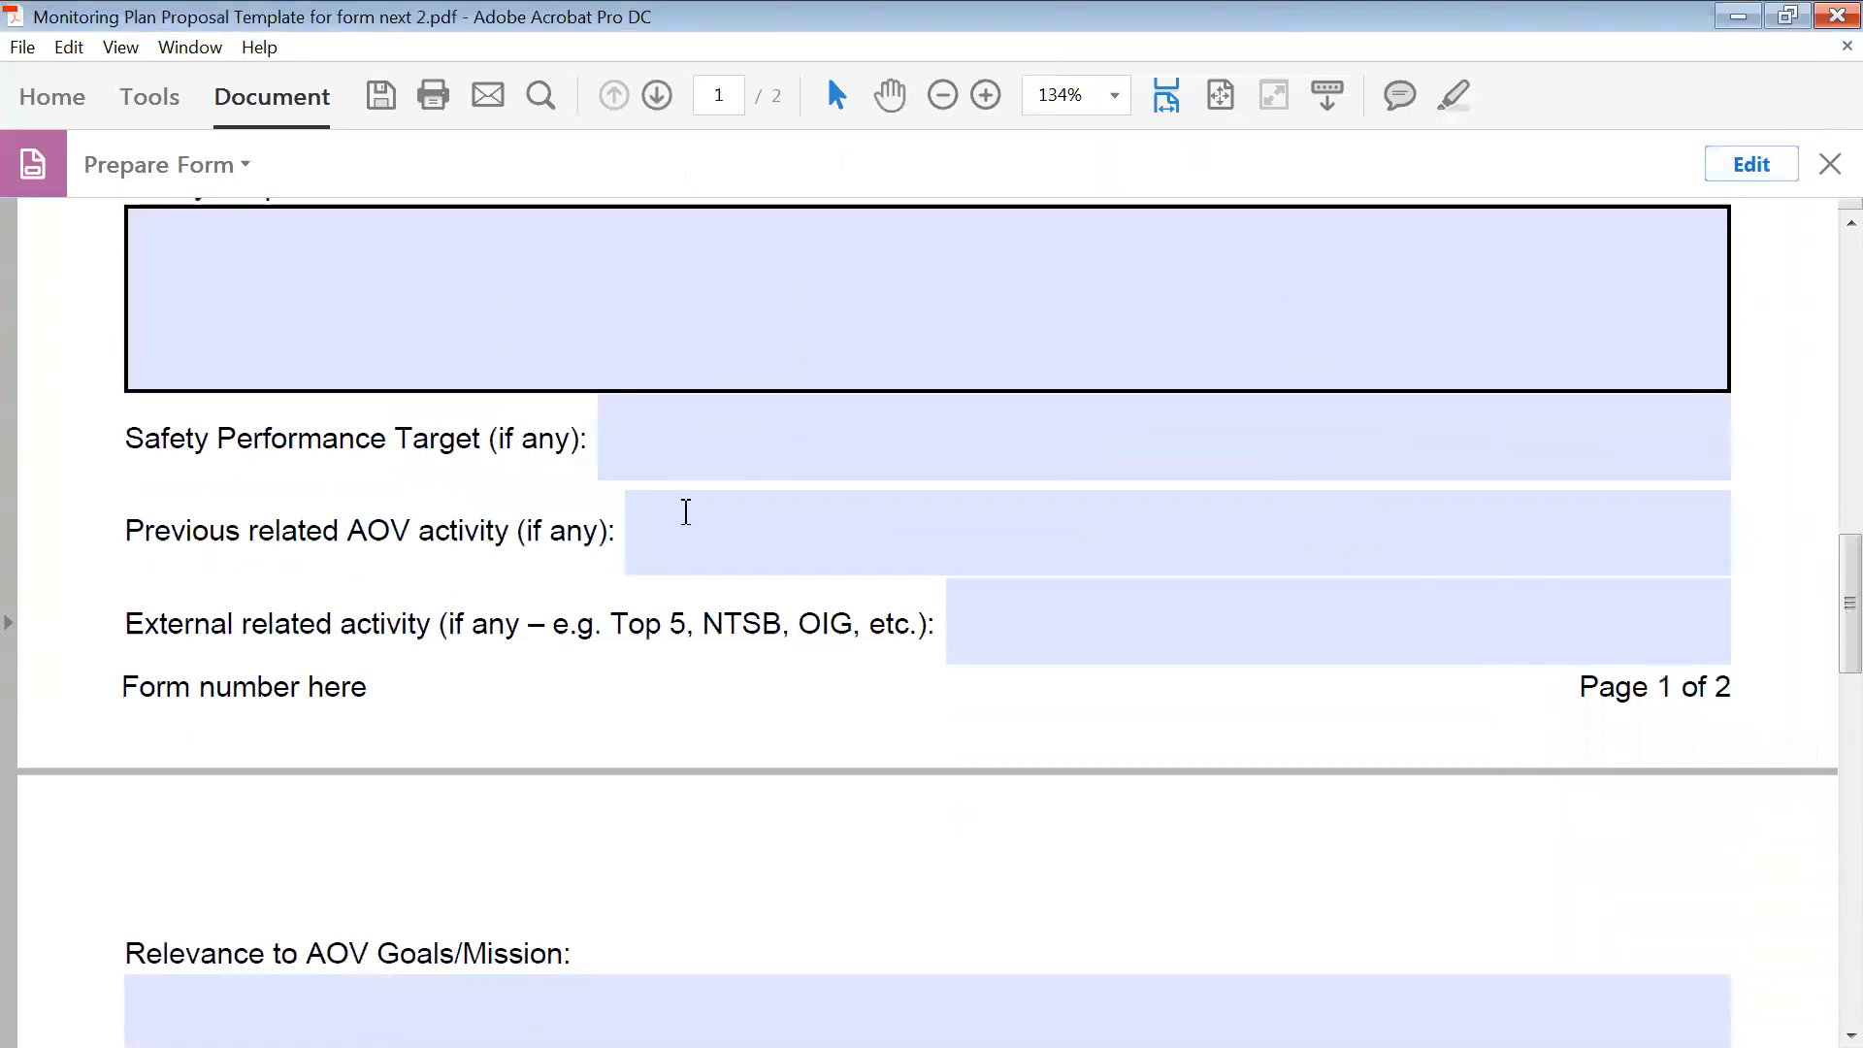
- Display the form preview at 100% zoom, after trying whole-page and page-width views
scroll(686, 511, up, 15)
scroll(686, 511, up, 5)
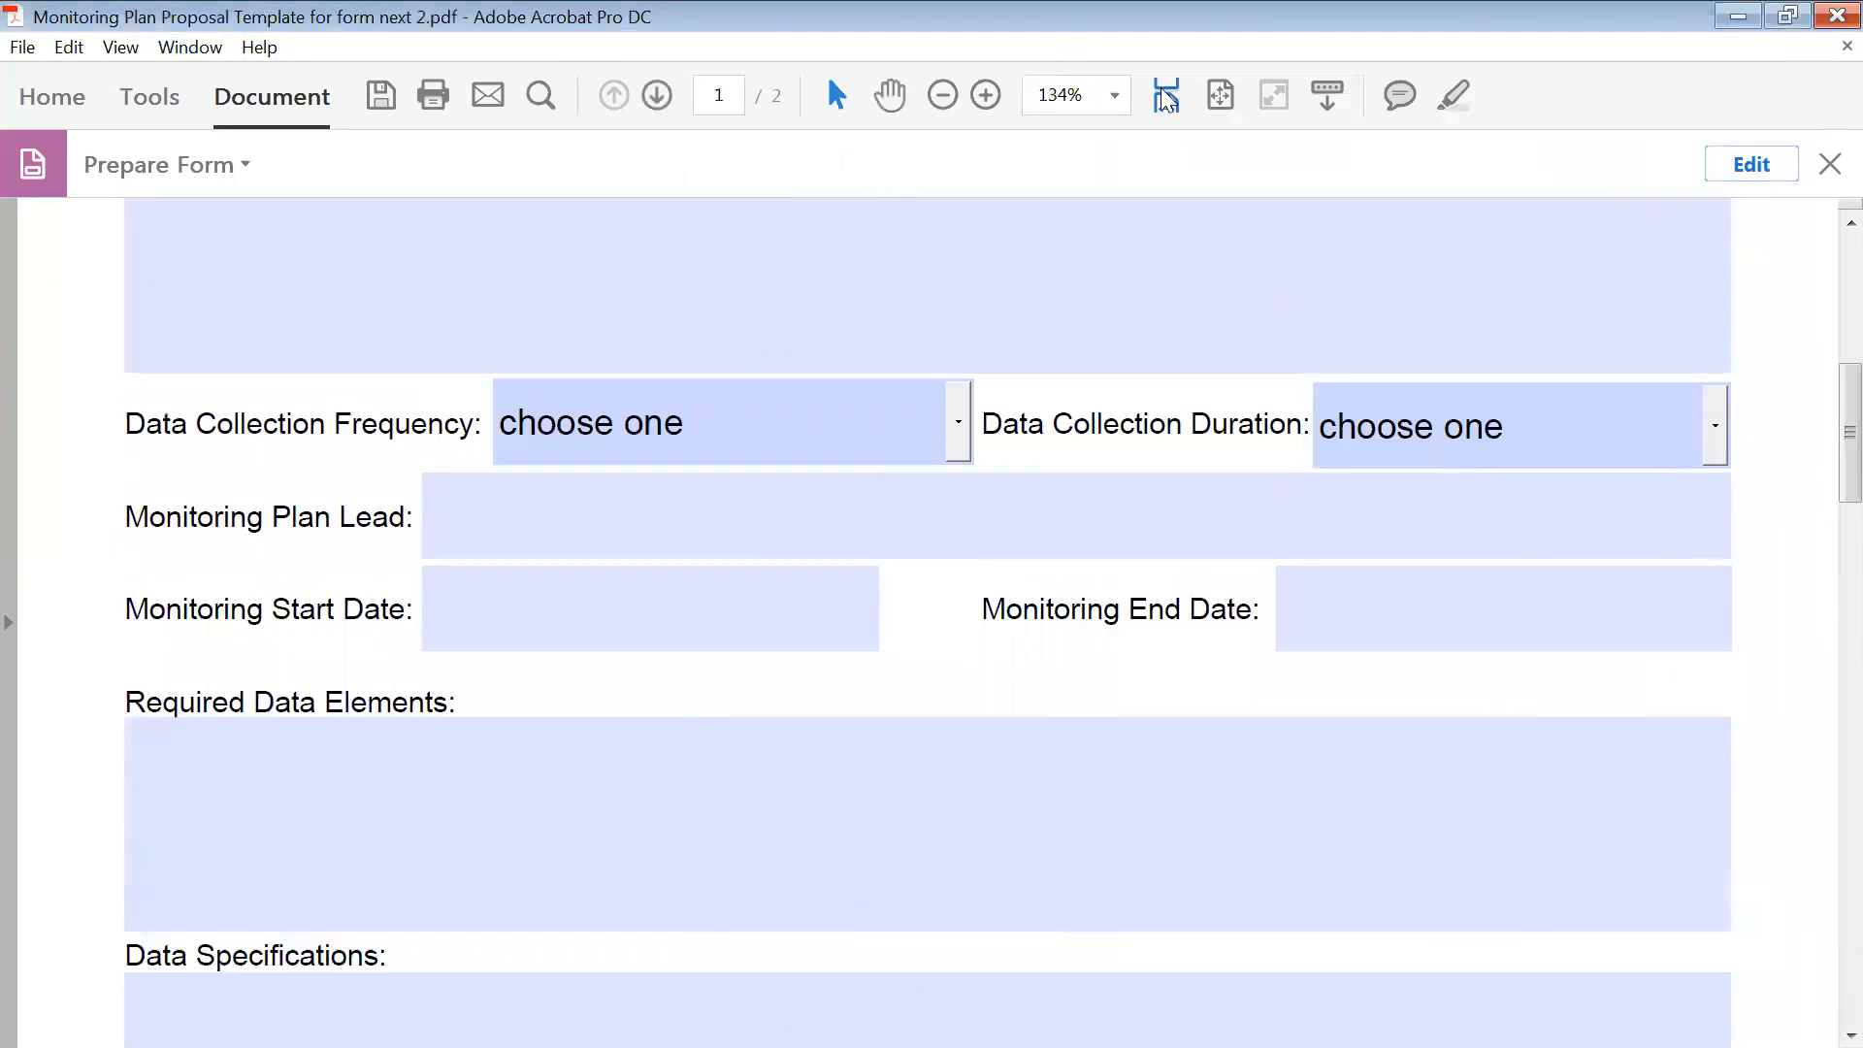
click(1206, 96)
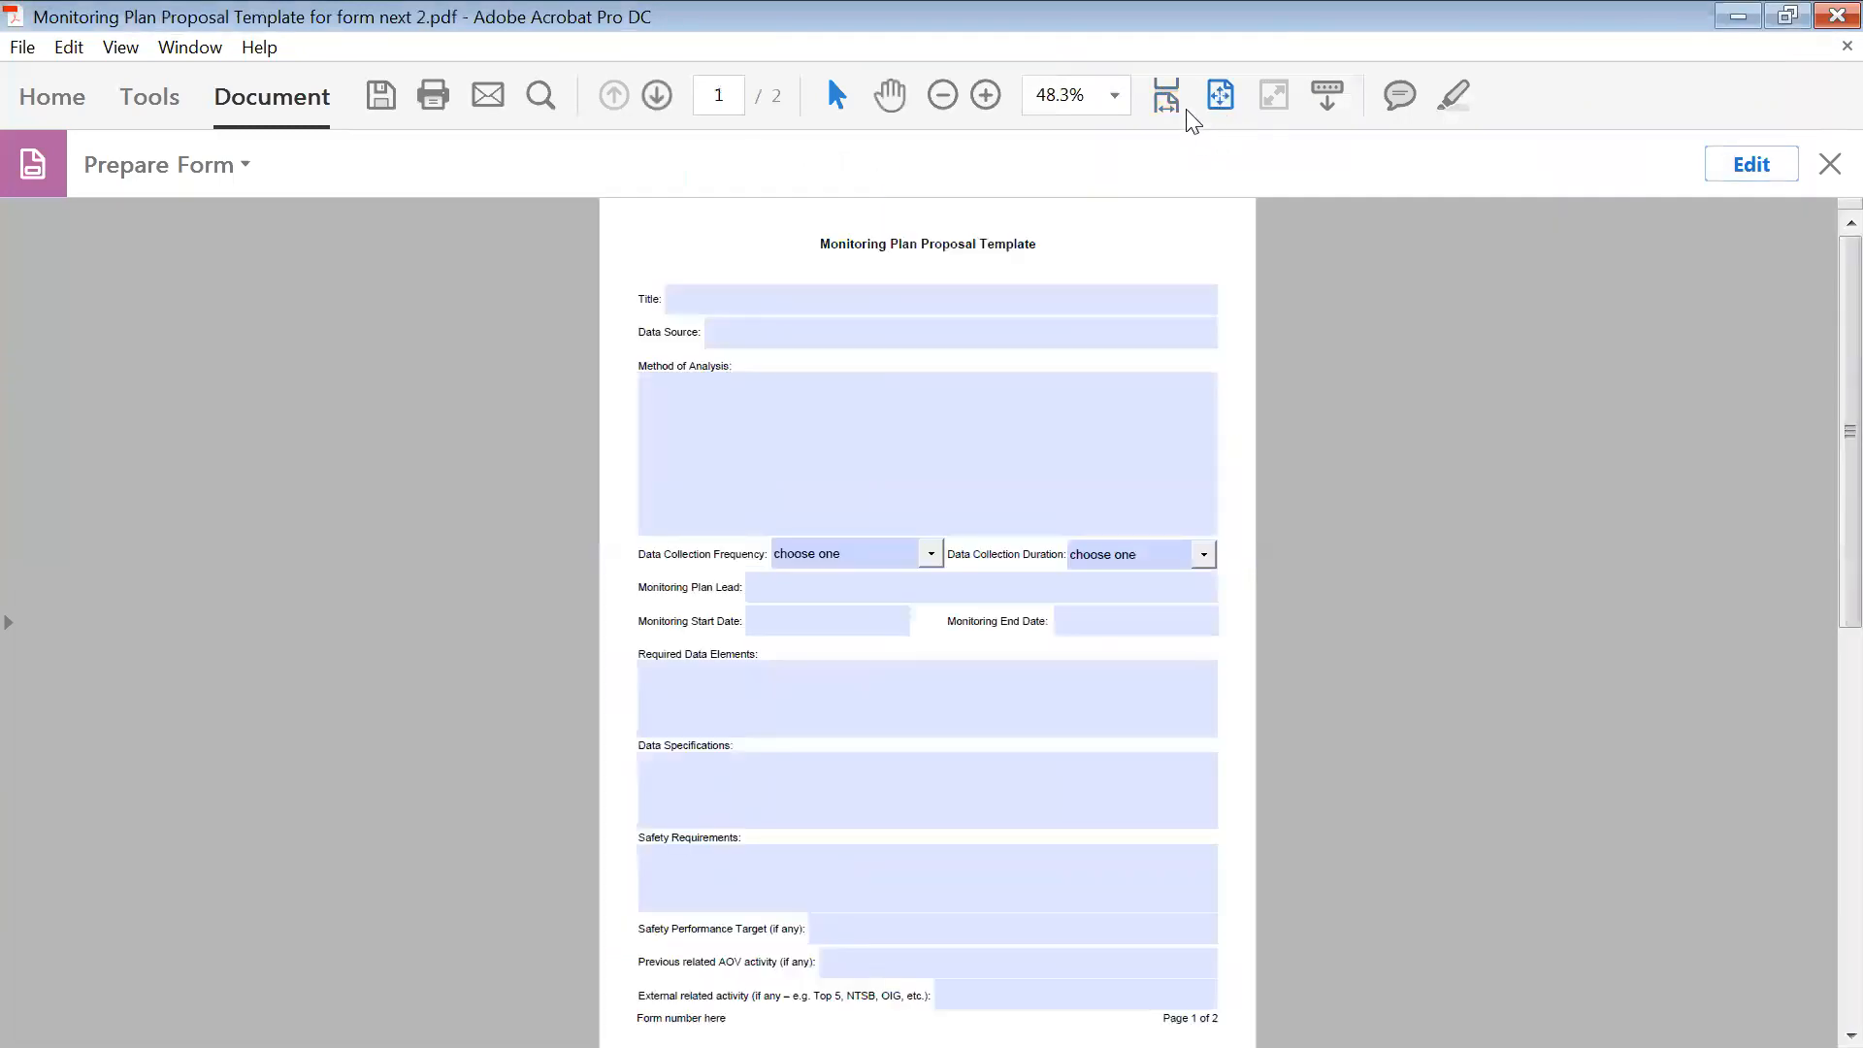
click(1170, 99)
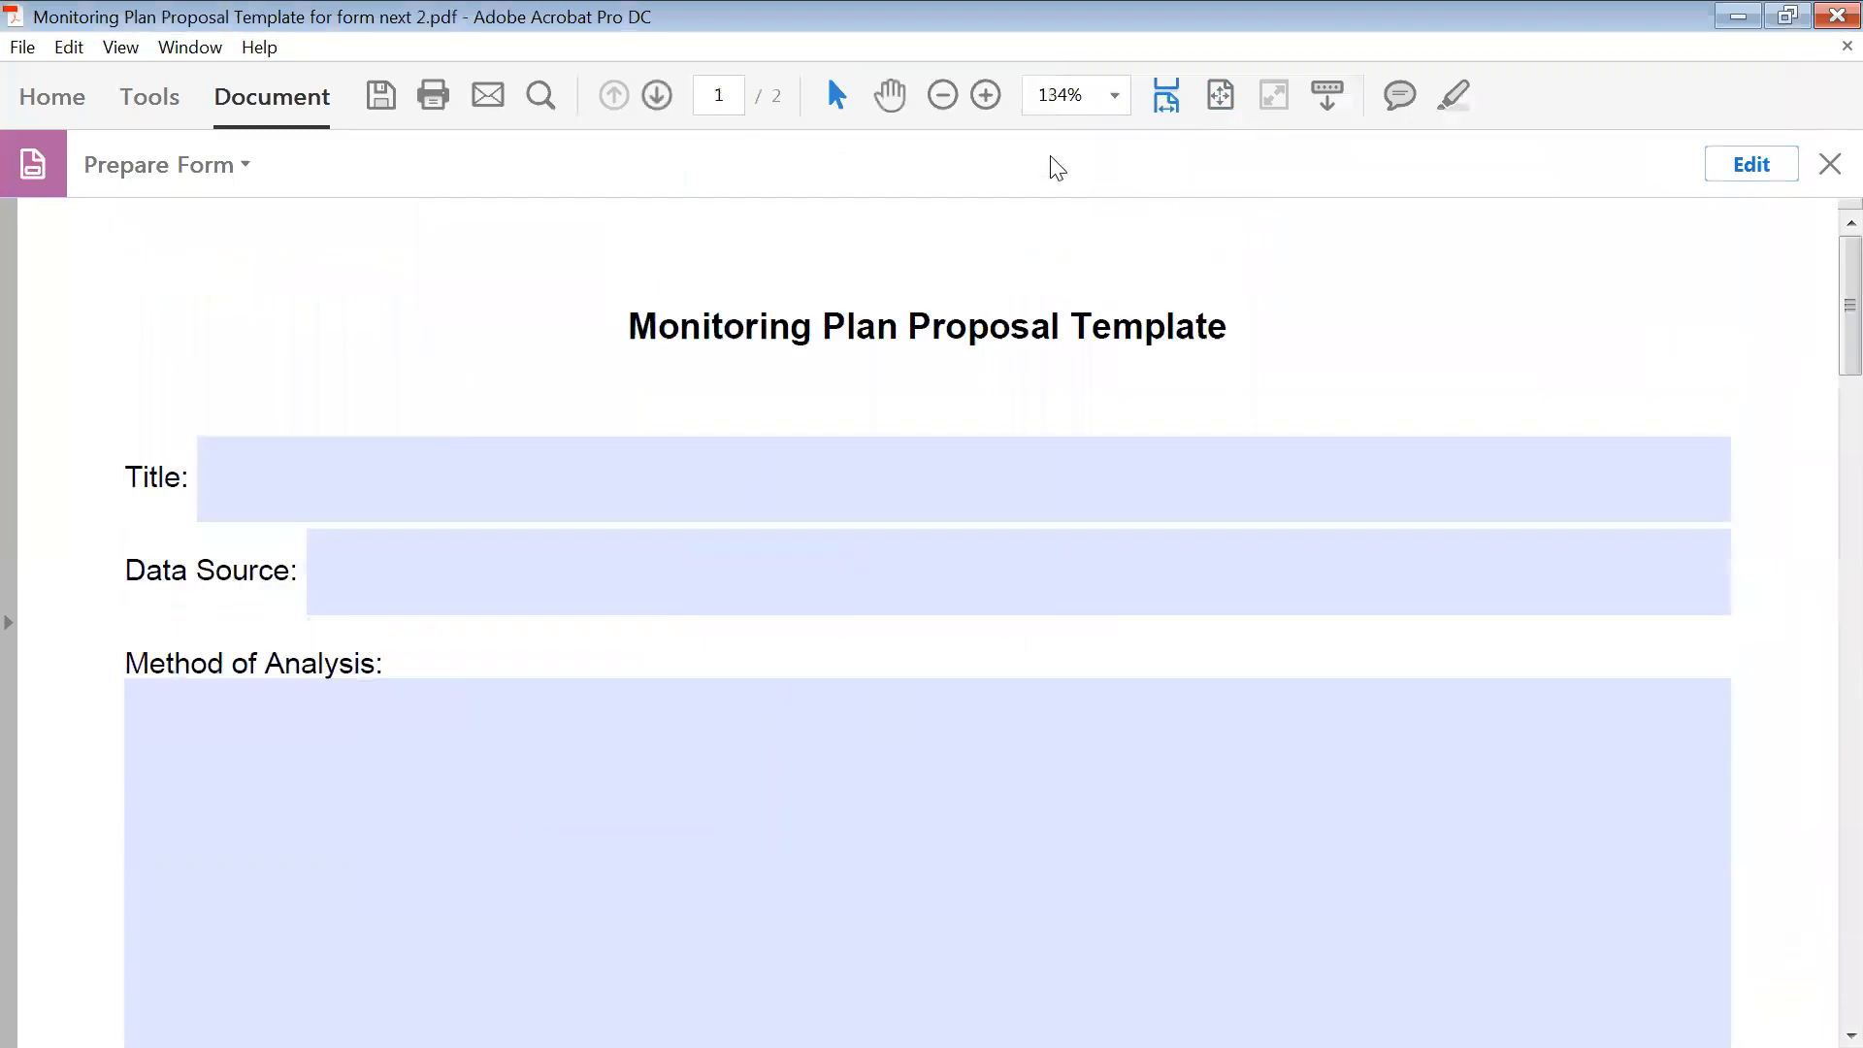
click(1115, 95)
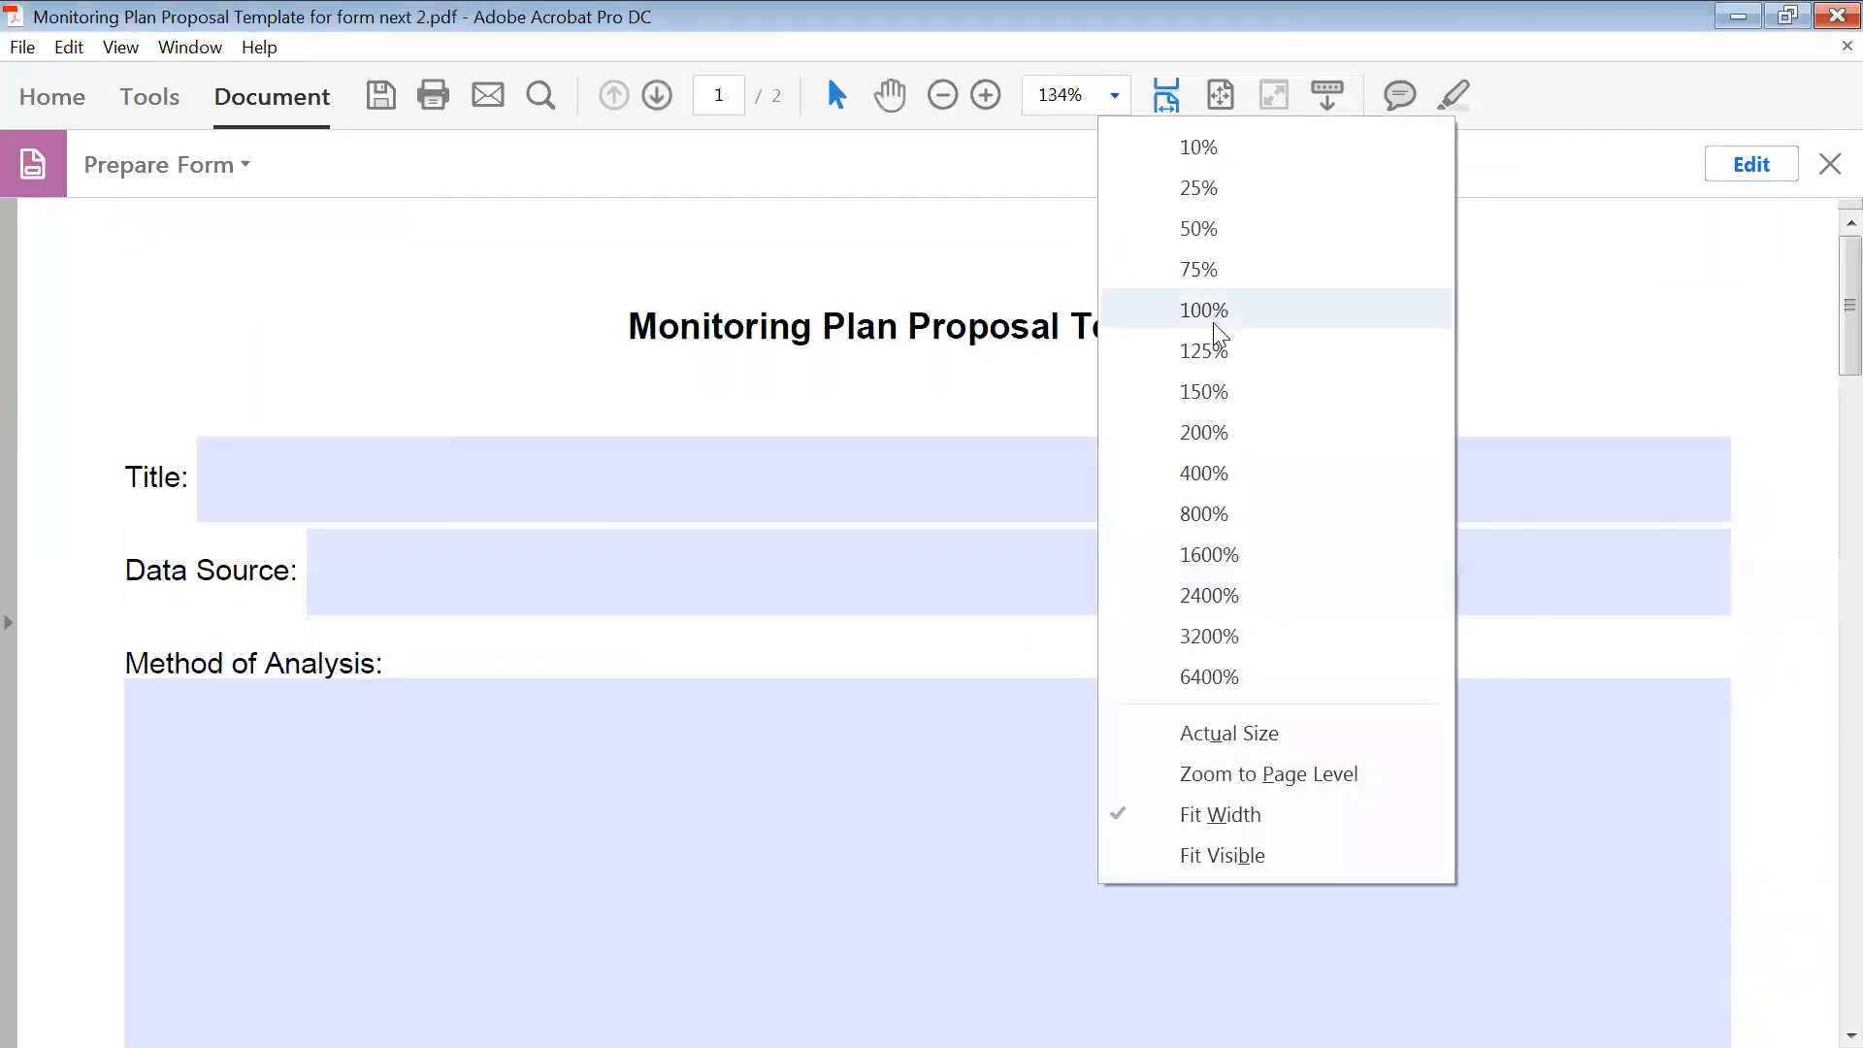
click(1213, 316)
scroll(1239, 449, down, 6)
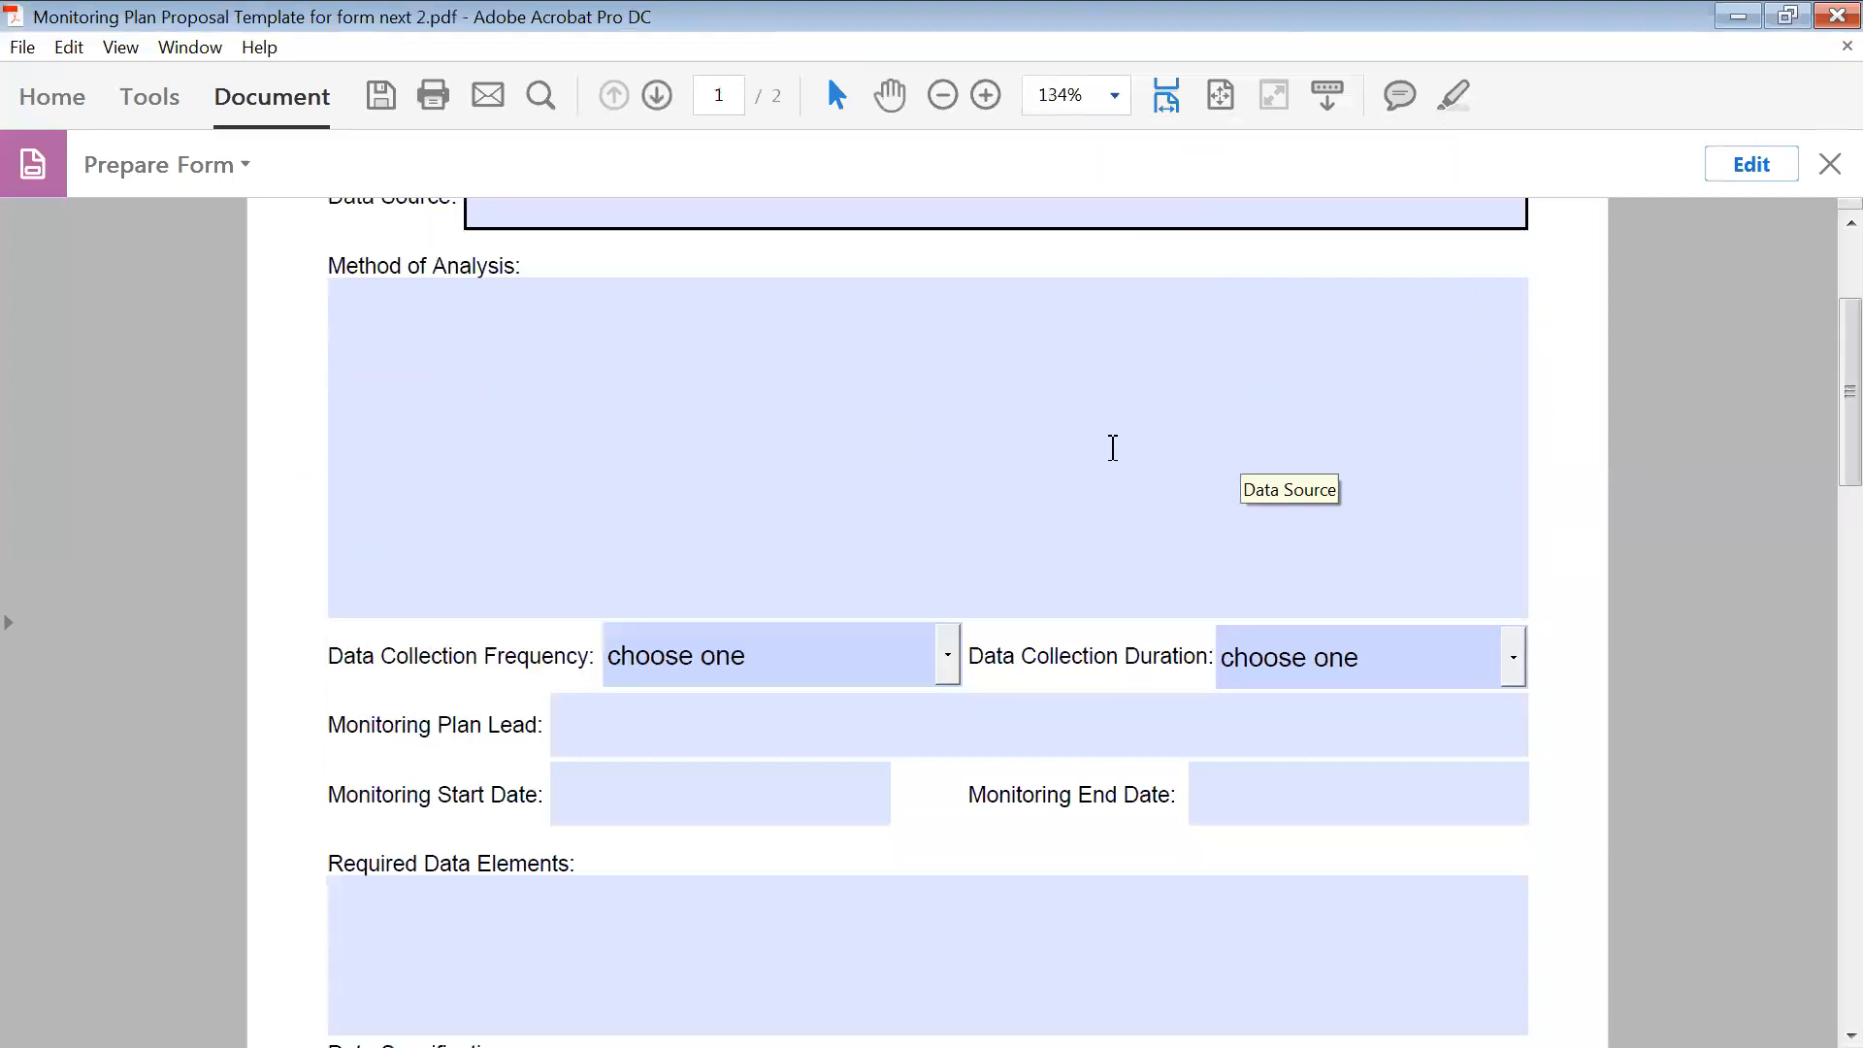
- Check the Monitoring Start Date field's calendar picker and try the Monitoring End Date field in the preview
click(752, 755)
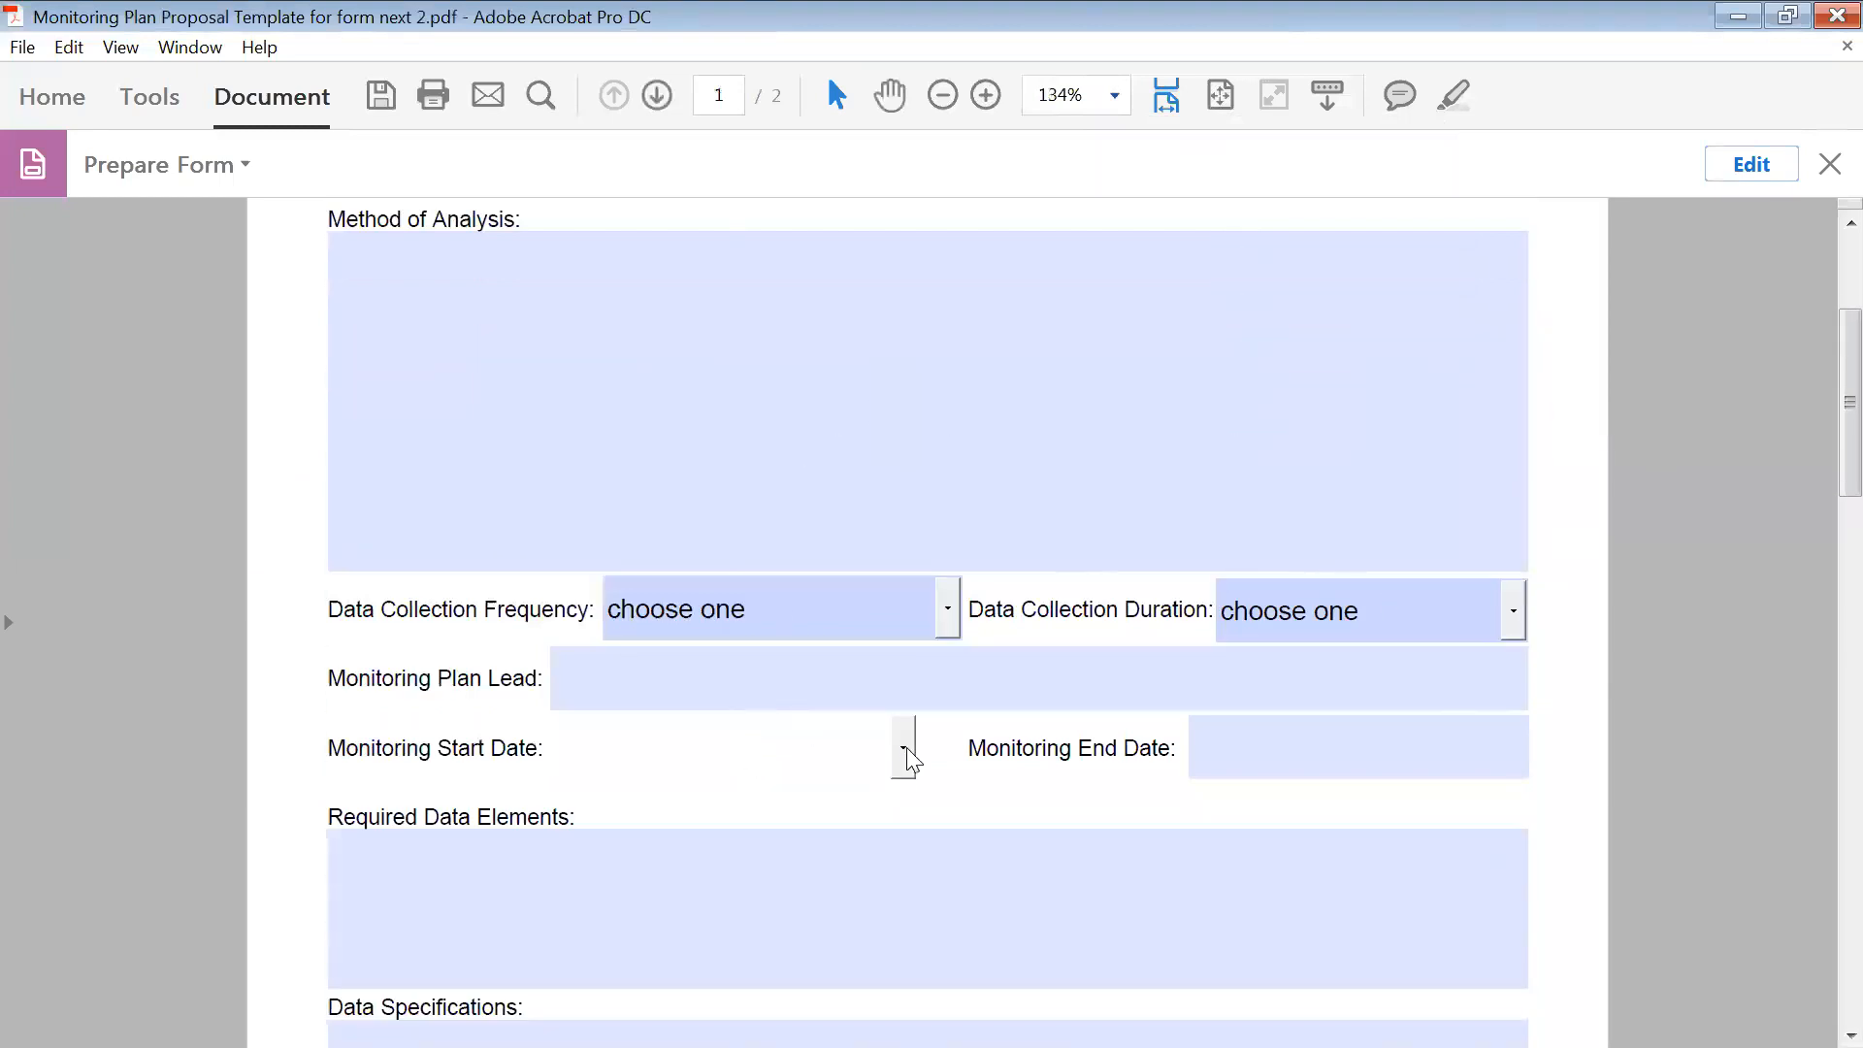
click(905, 754)
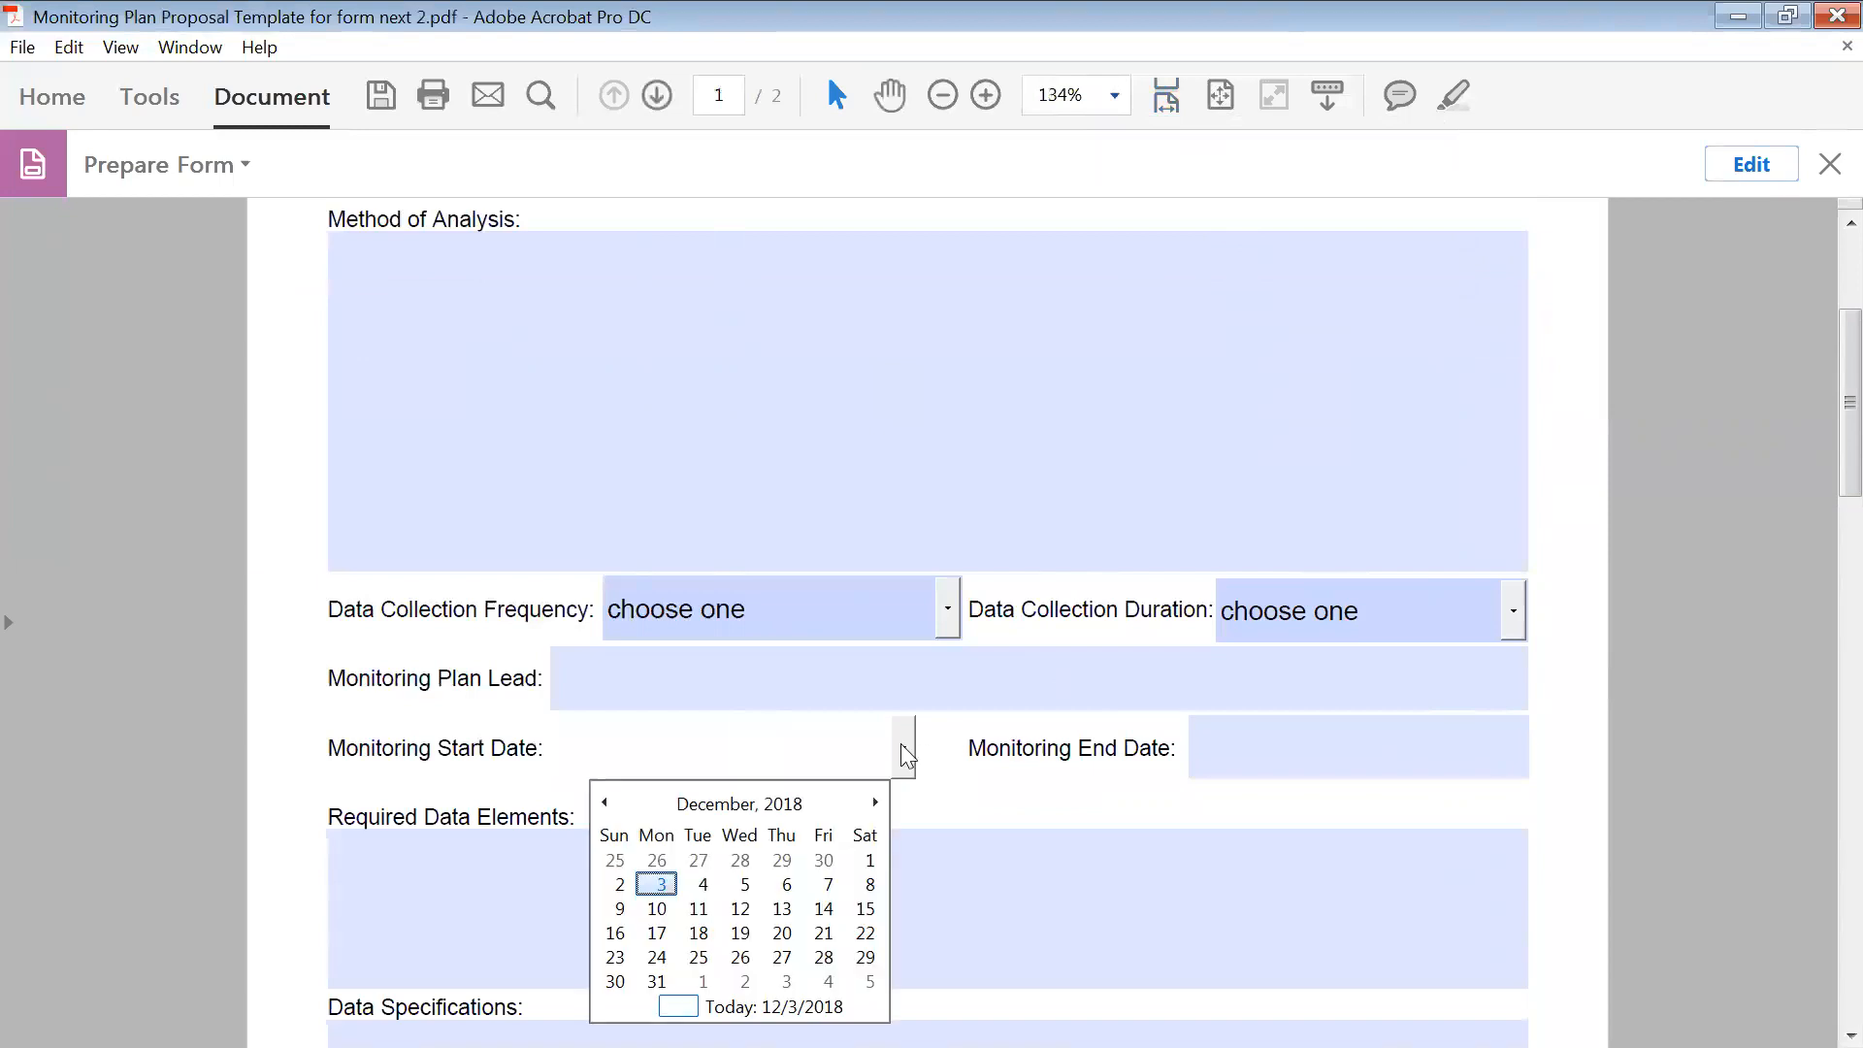
click(905, 754)
click(1436, 757)
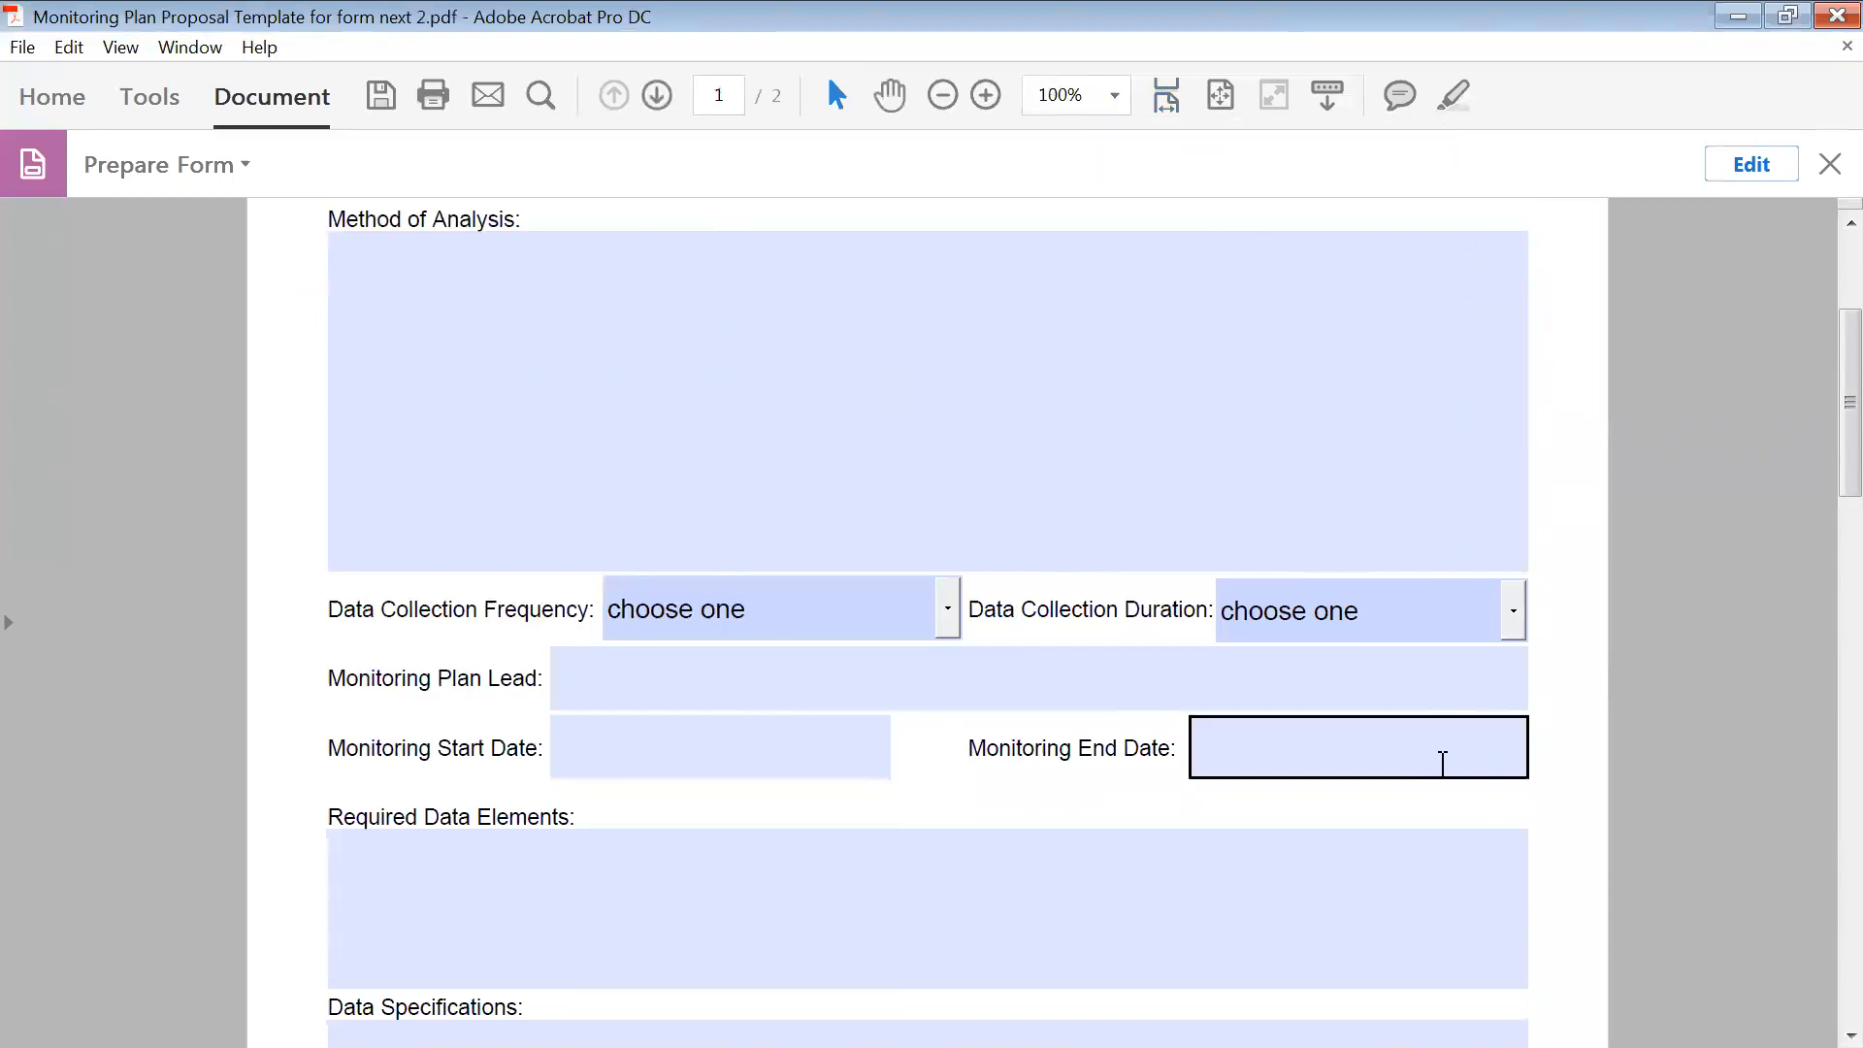
click(1541, 752)
click(1543, 757)
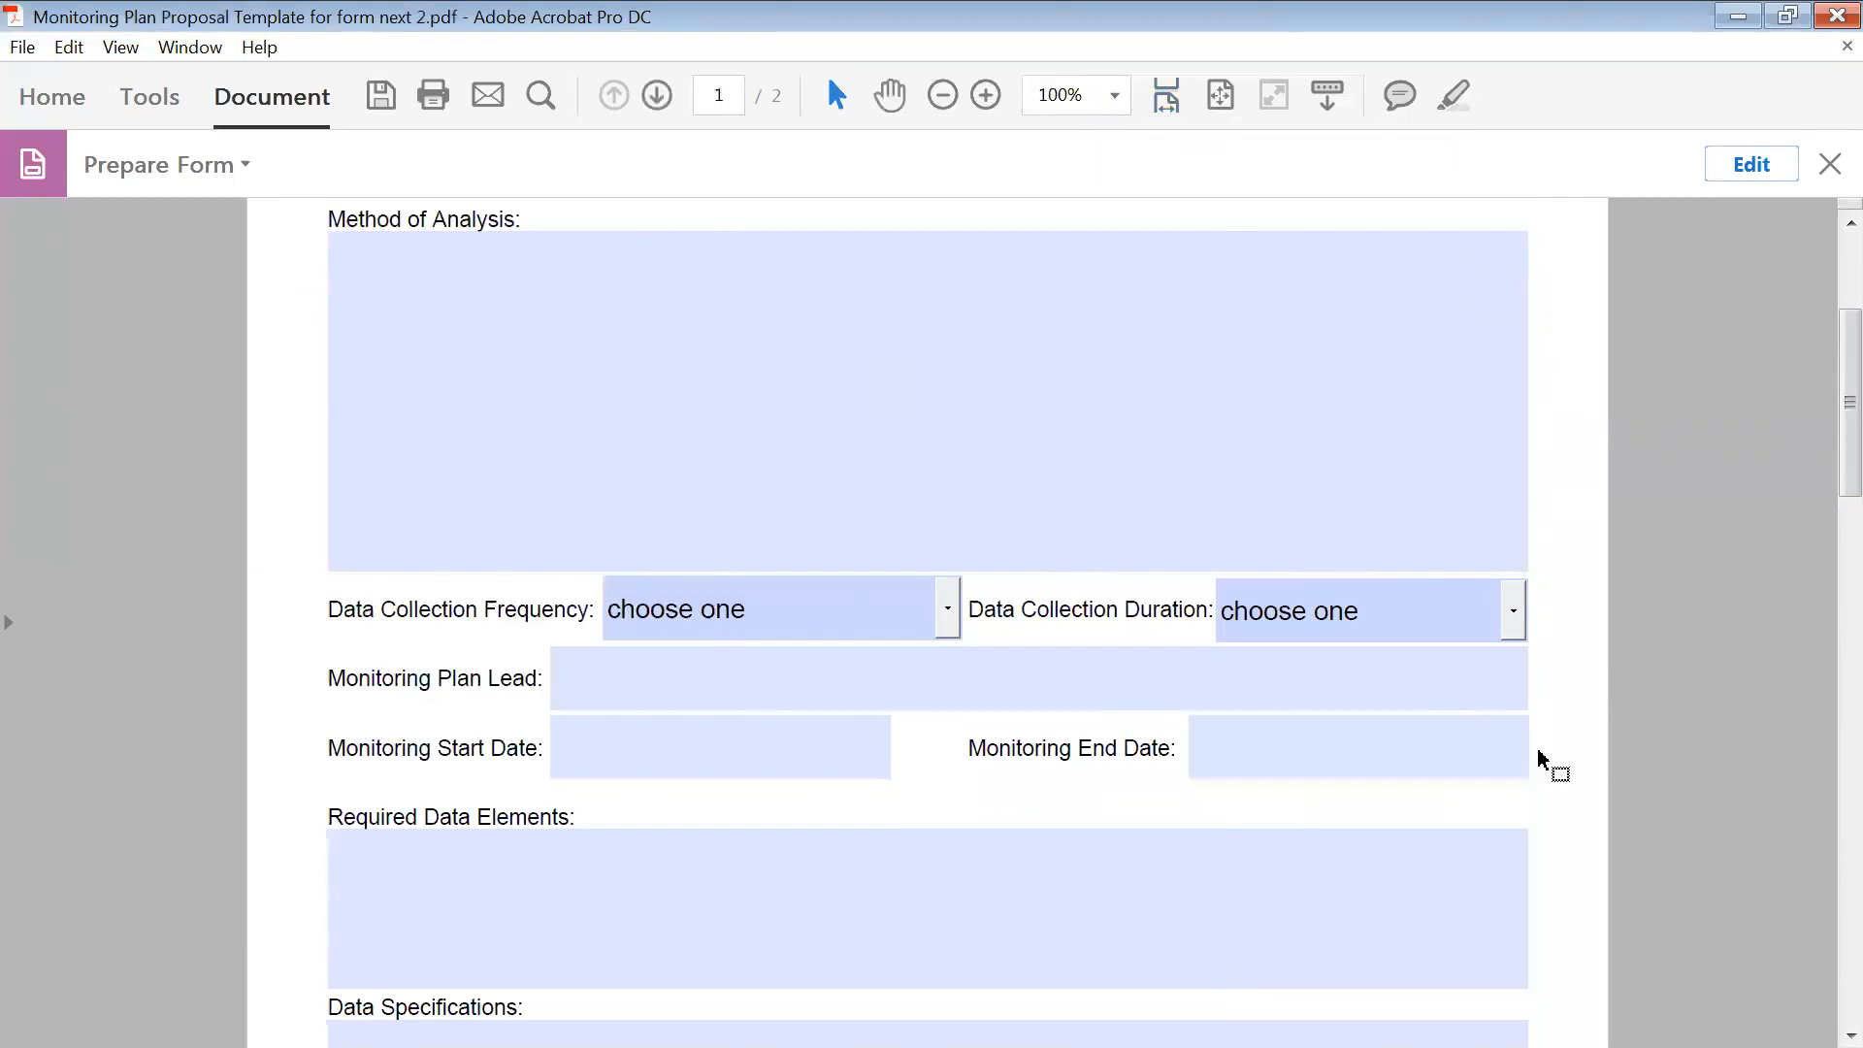
- Review the remaining fields on both pages of the preview and return the form to editing
scroll(1111, 737, down, 10)
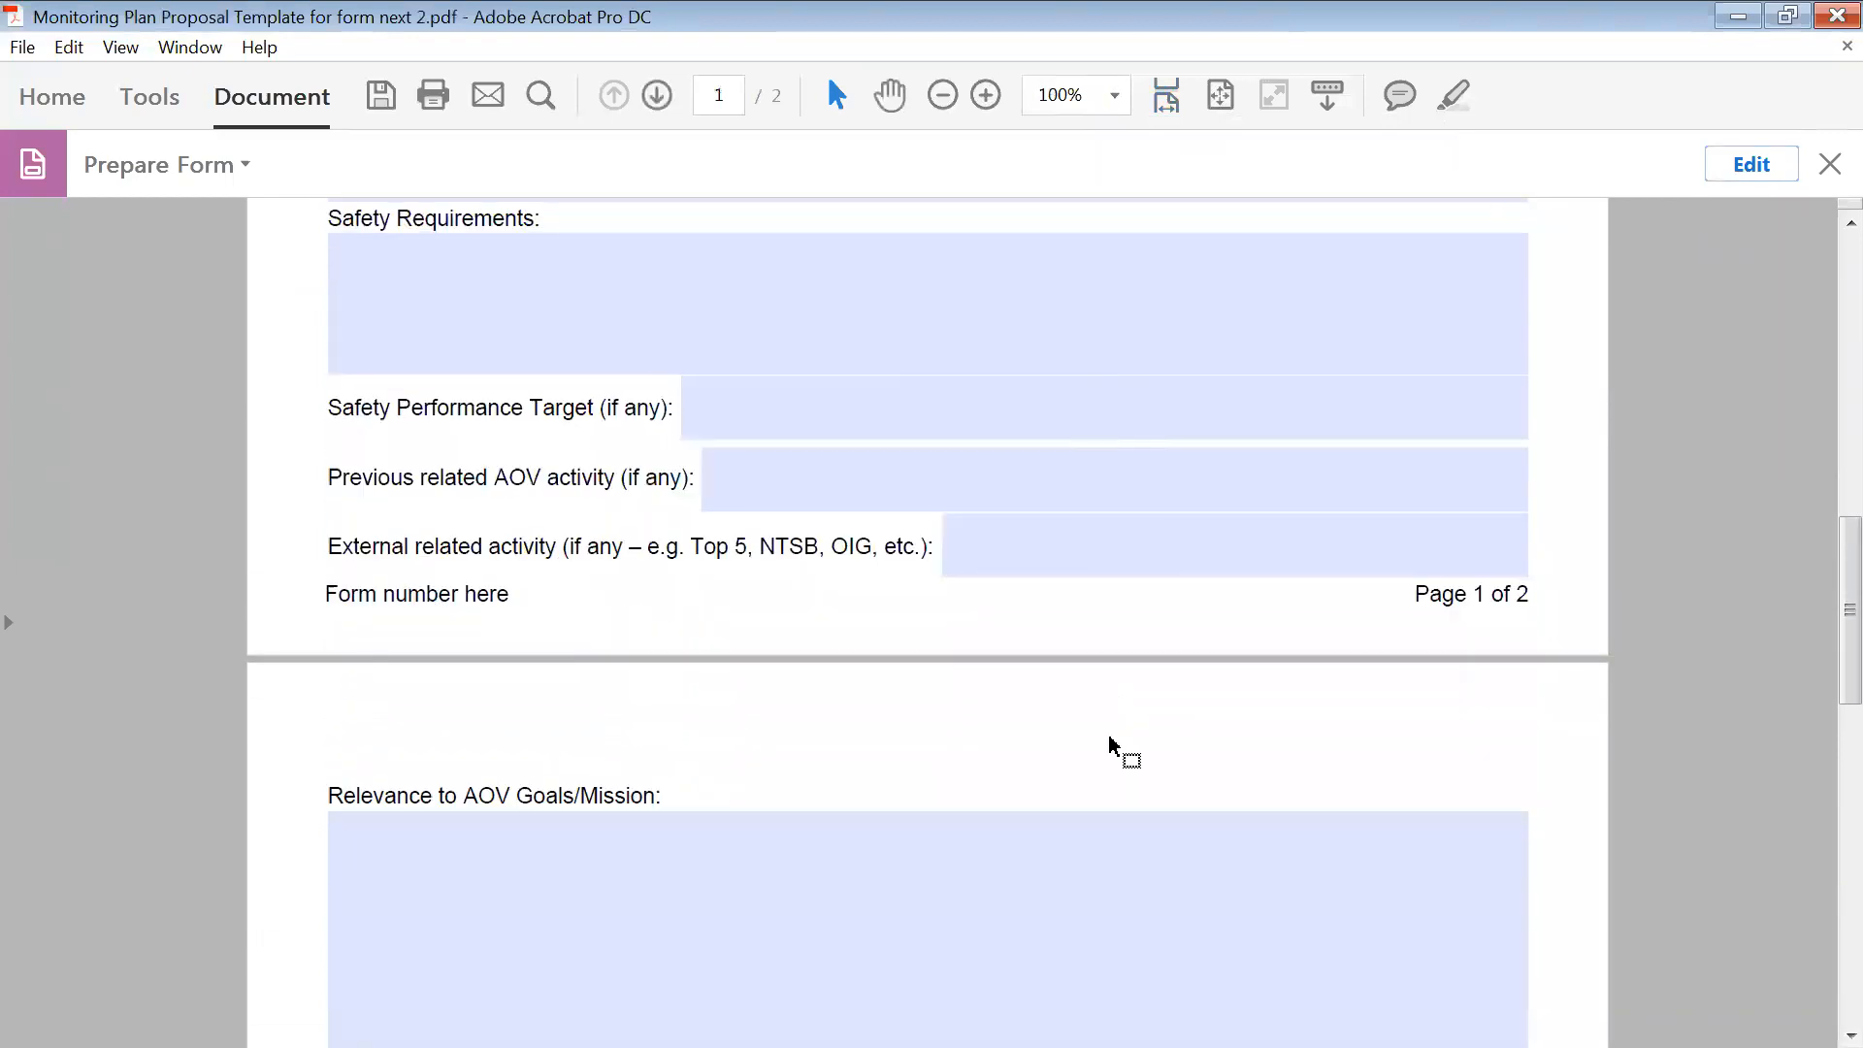
scroll(1110, 737, down, 12)
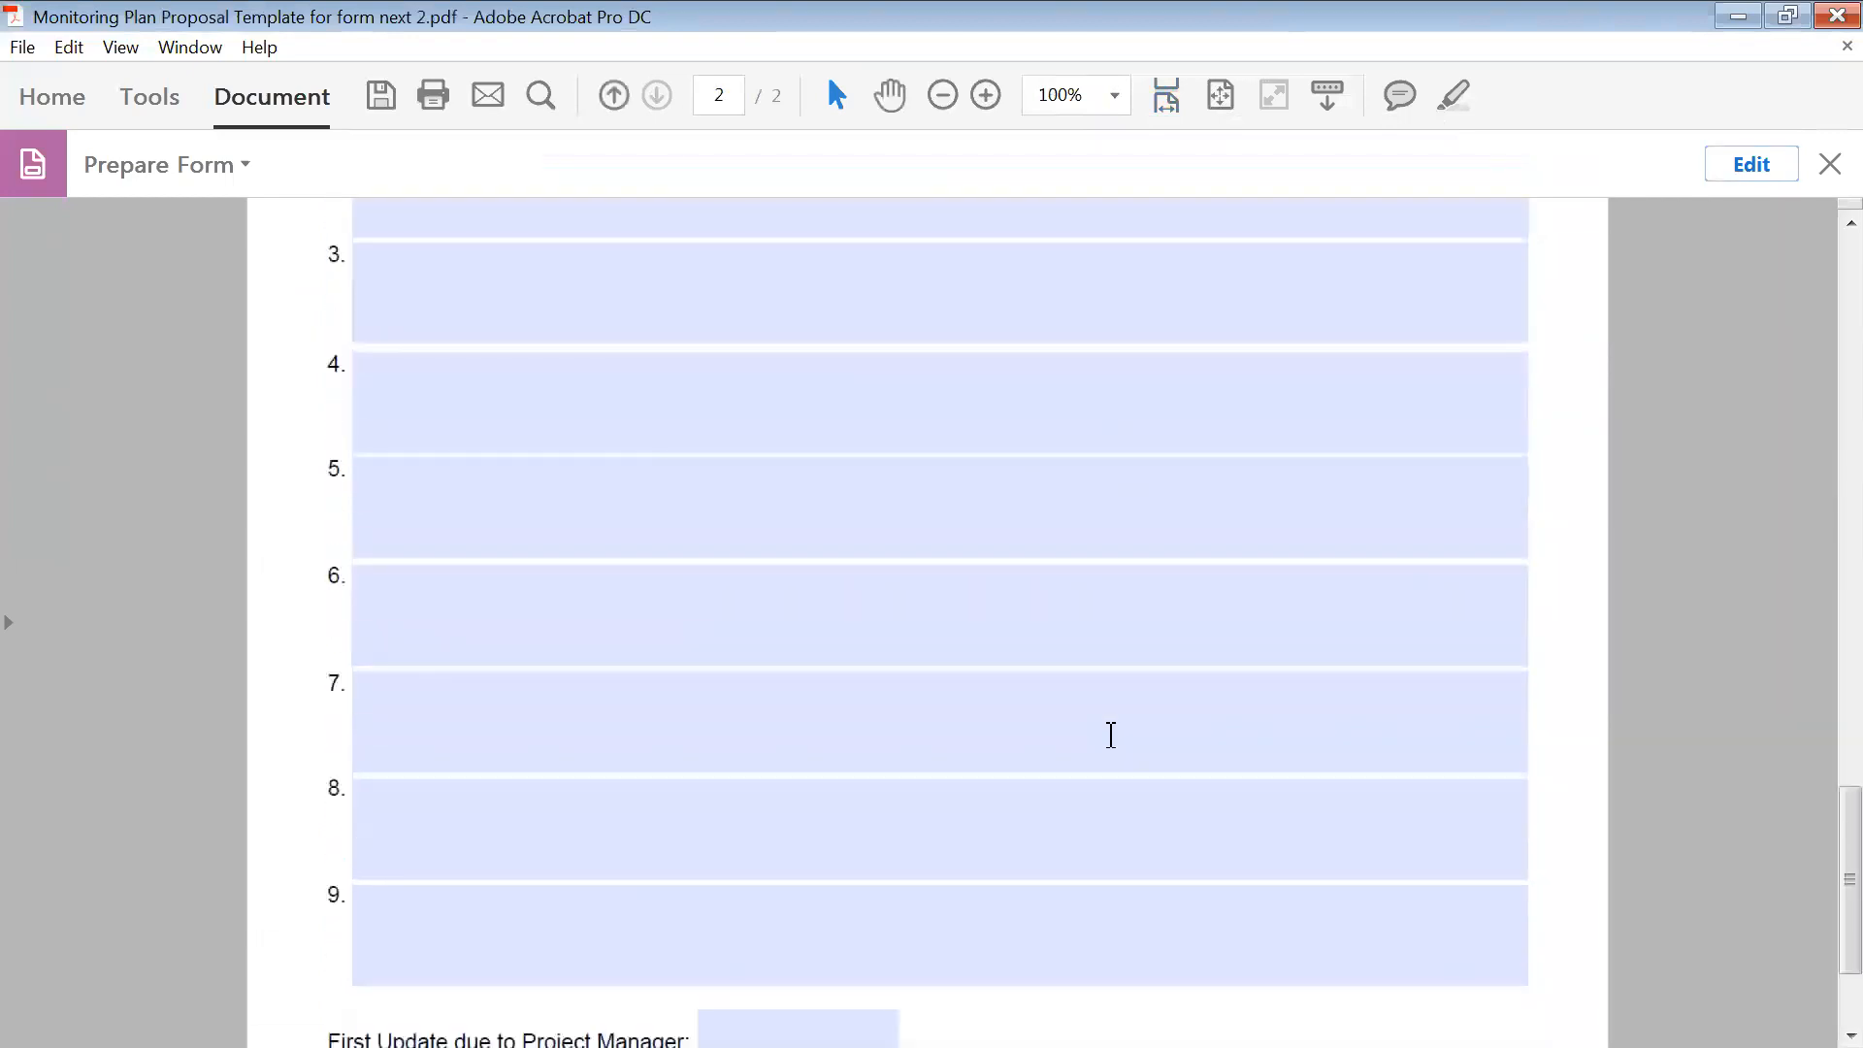
scroll(1111, 734, down, 2)
scroll(1109, 738, up, 13)
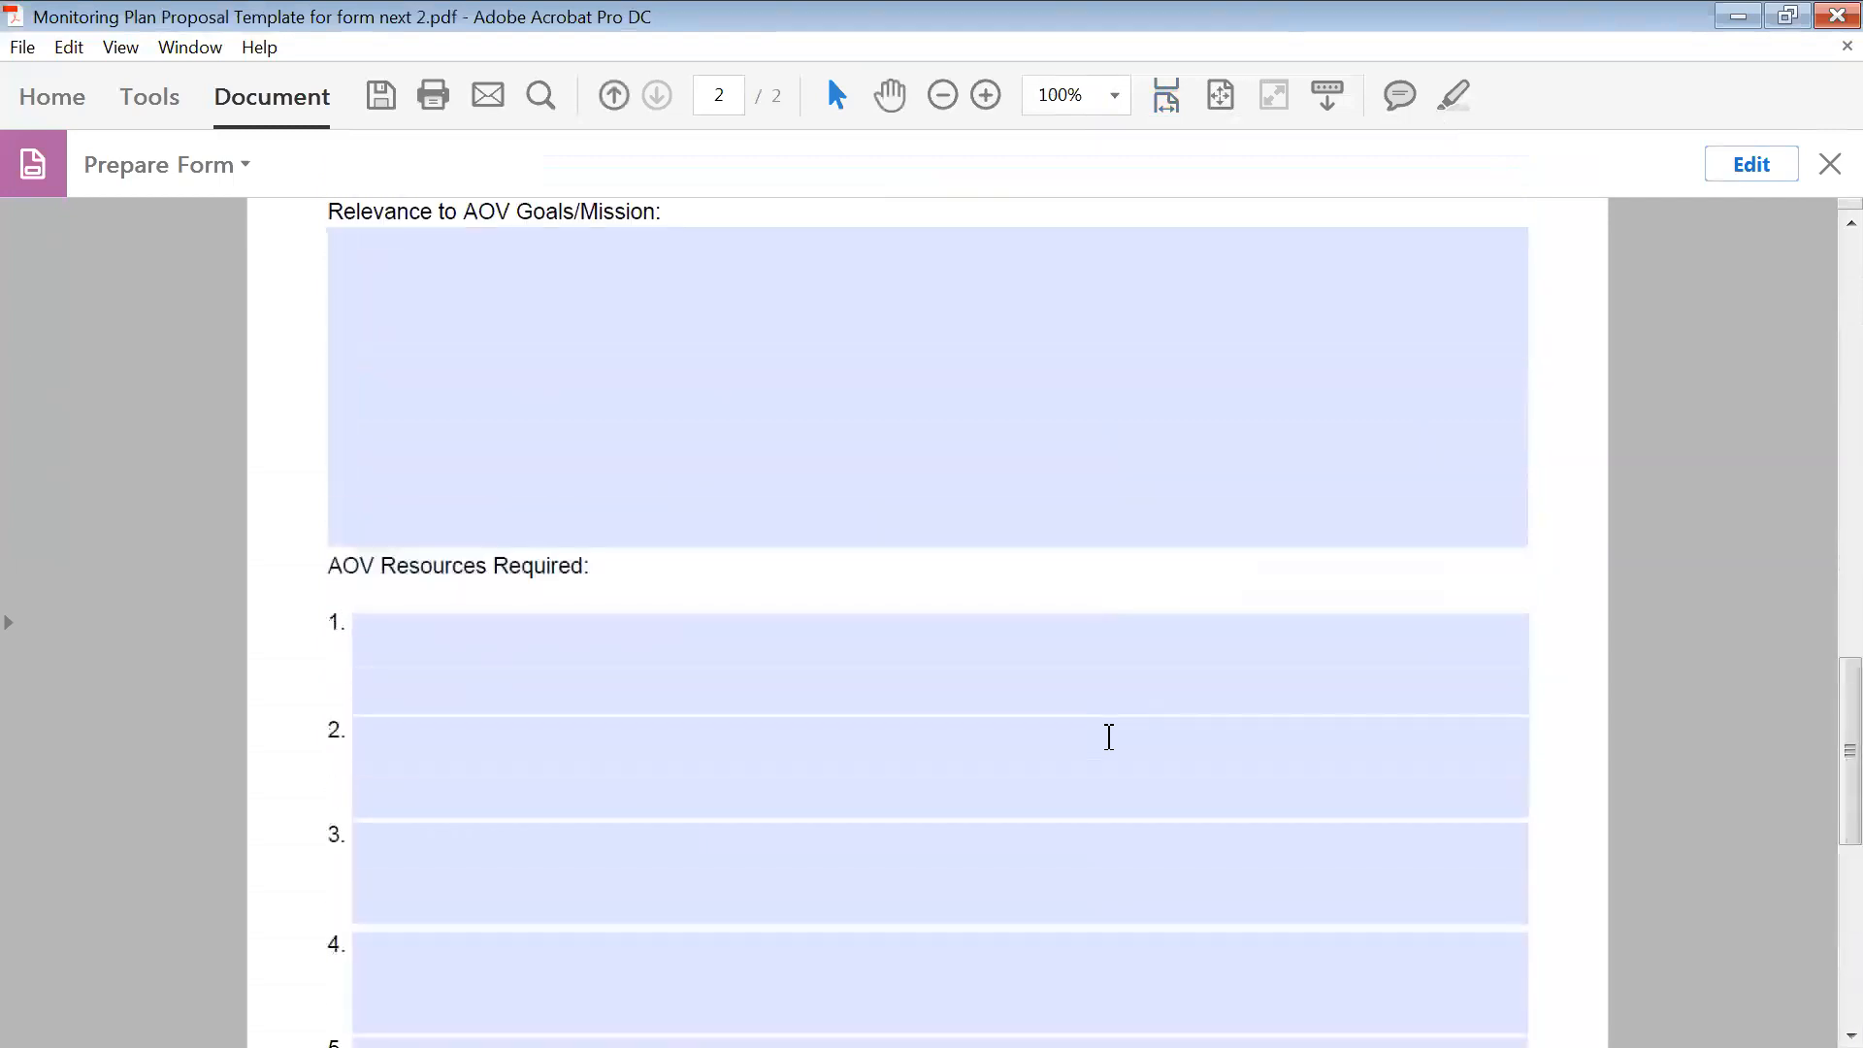
scroll(1109, 737, up, 4)
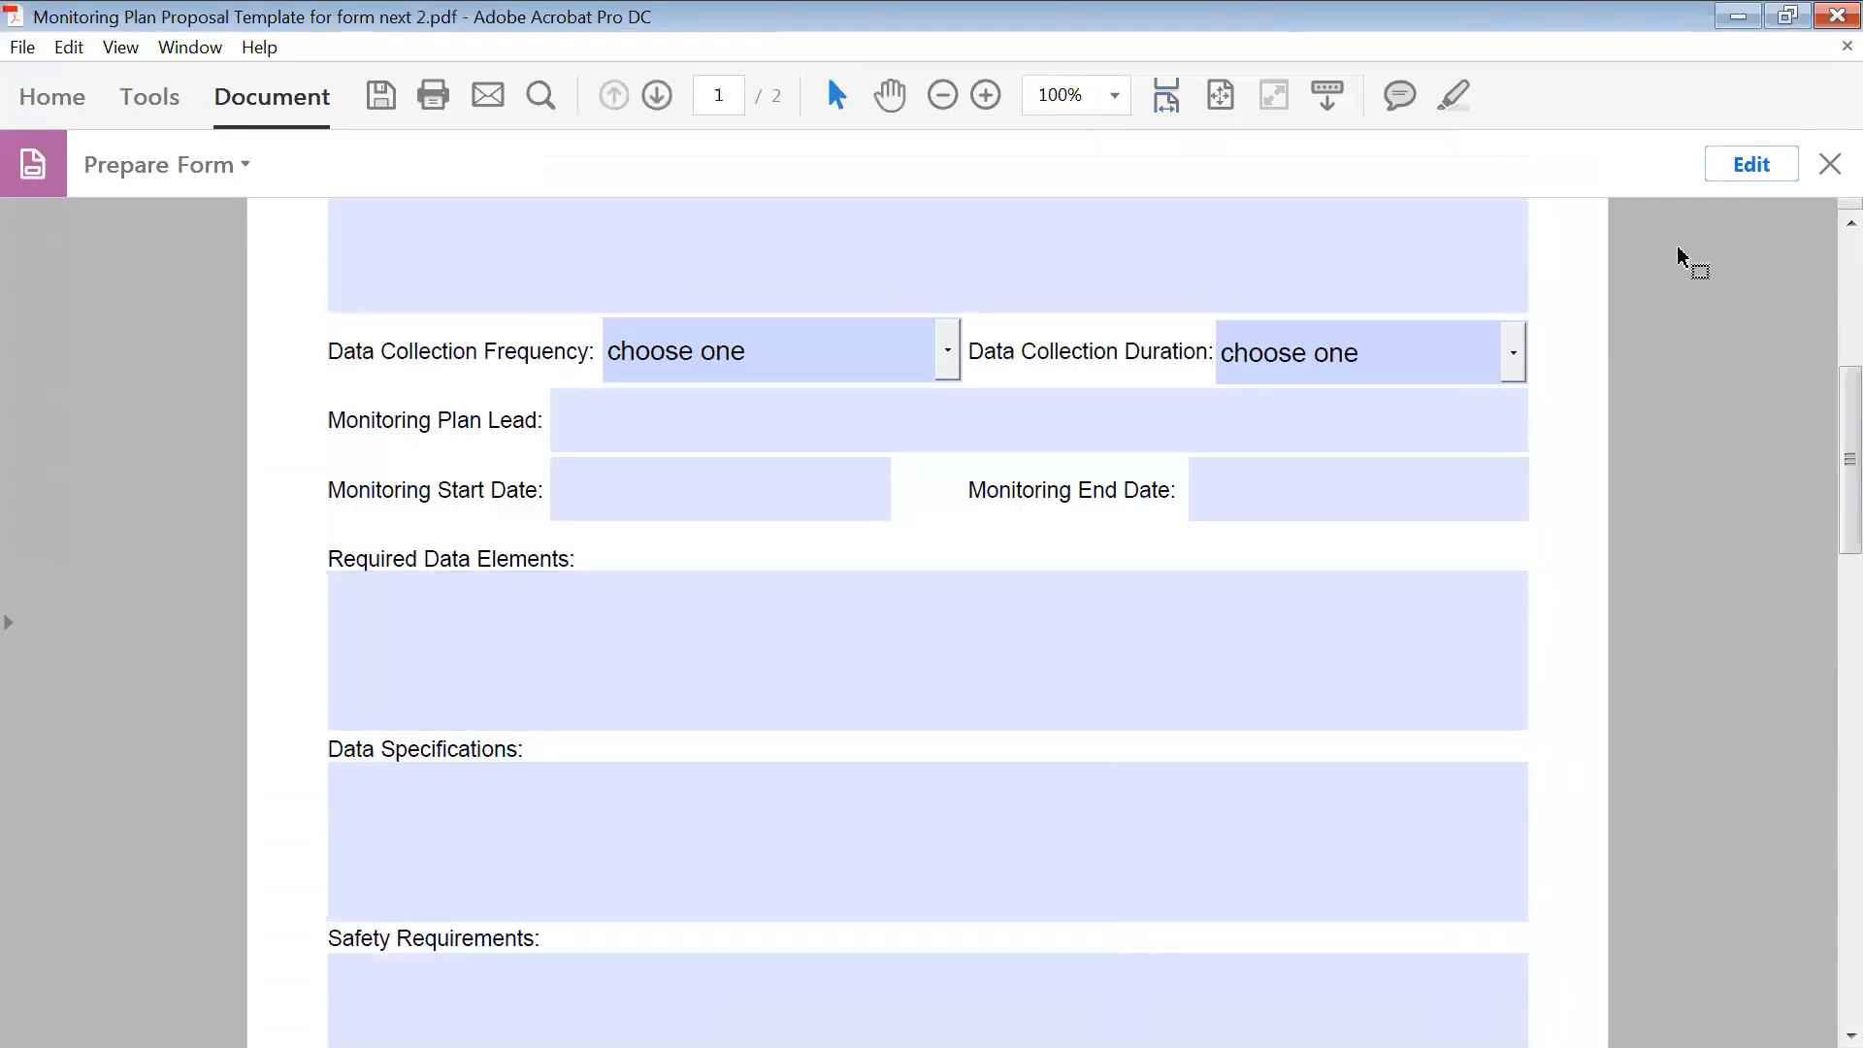
click(1768, 173)
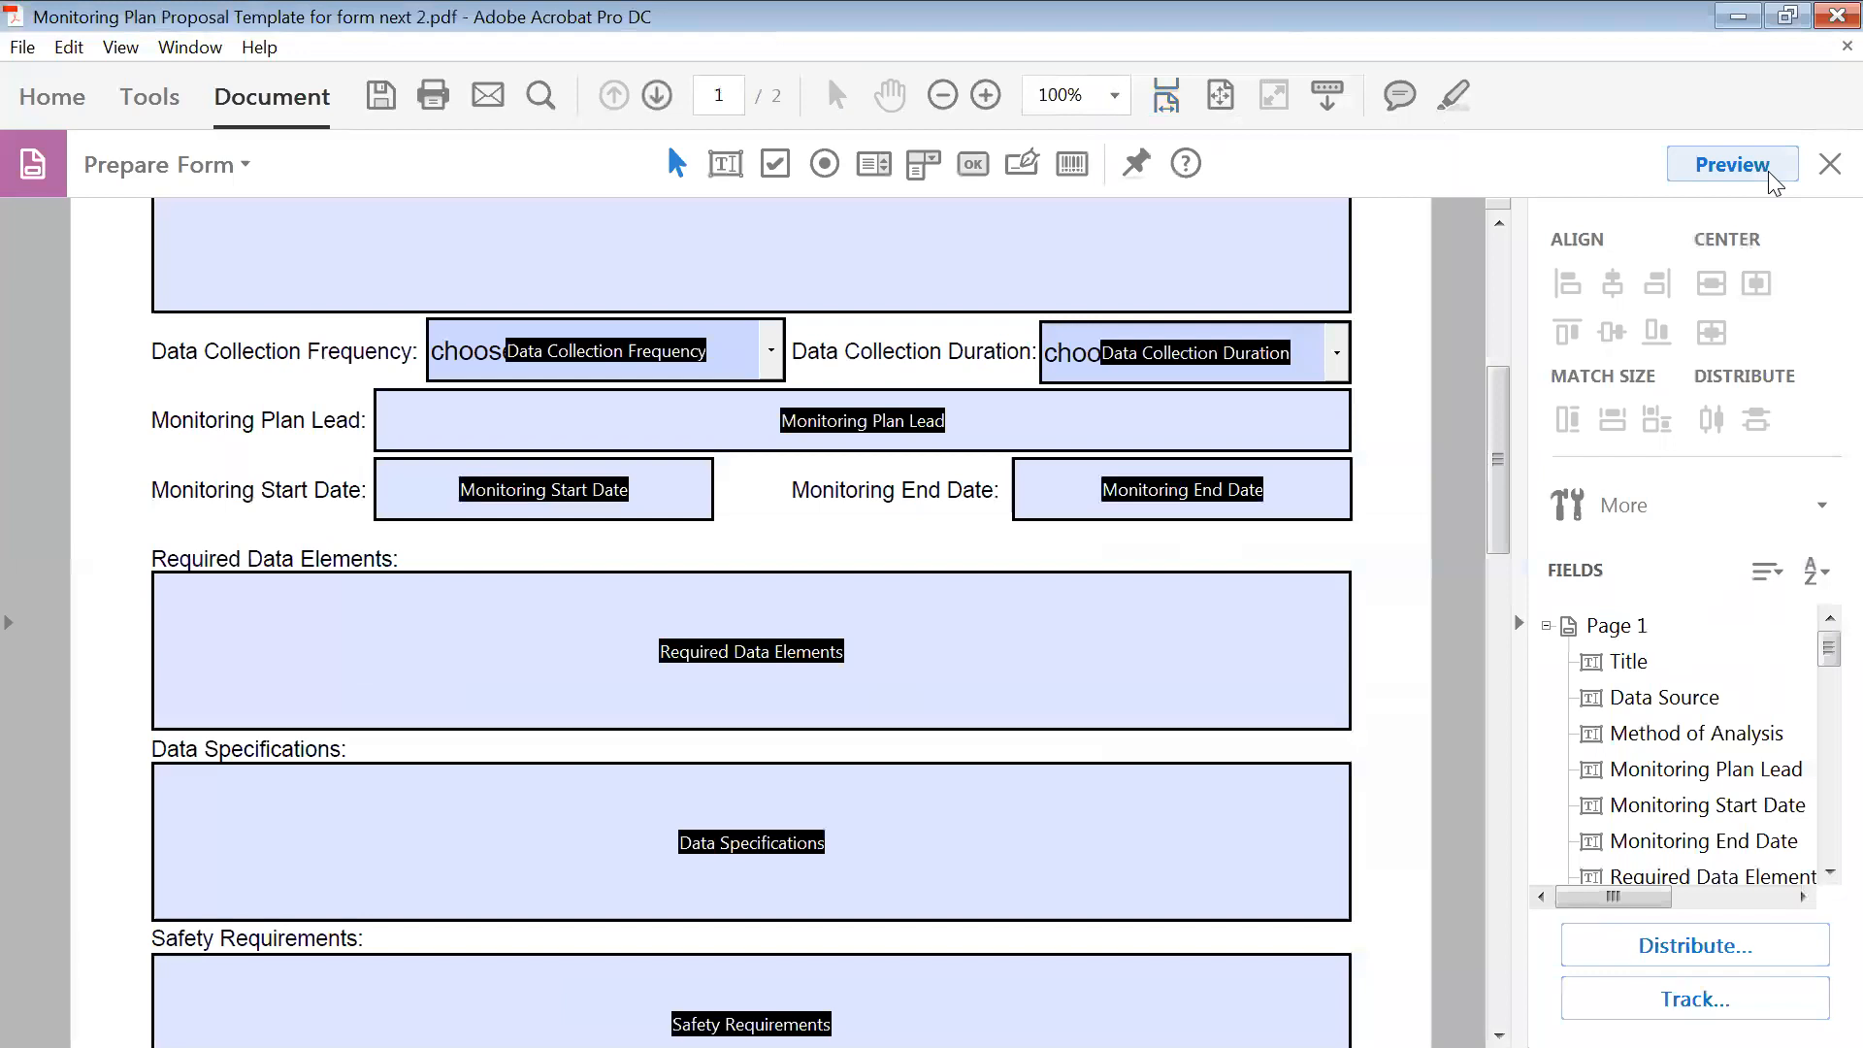
drag(1499, 496, 1465, 310)
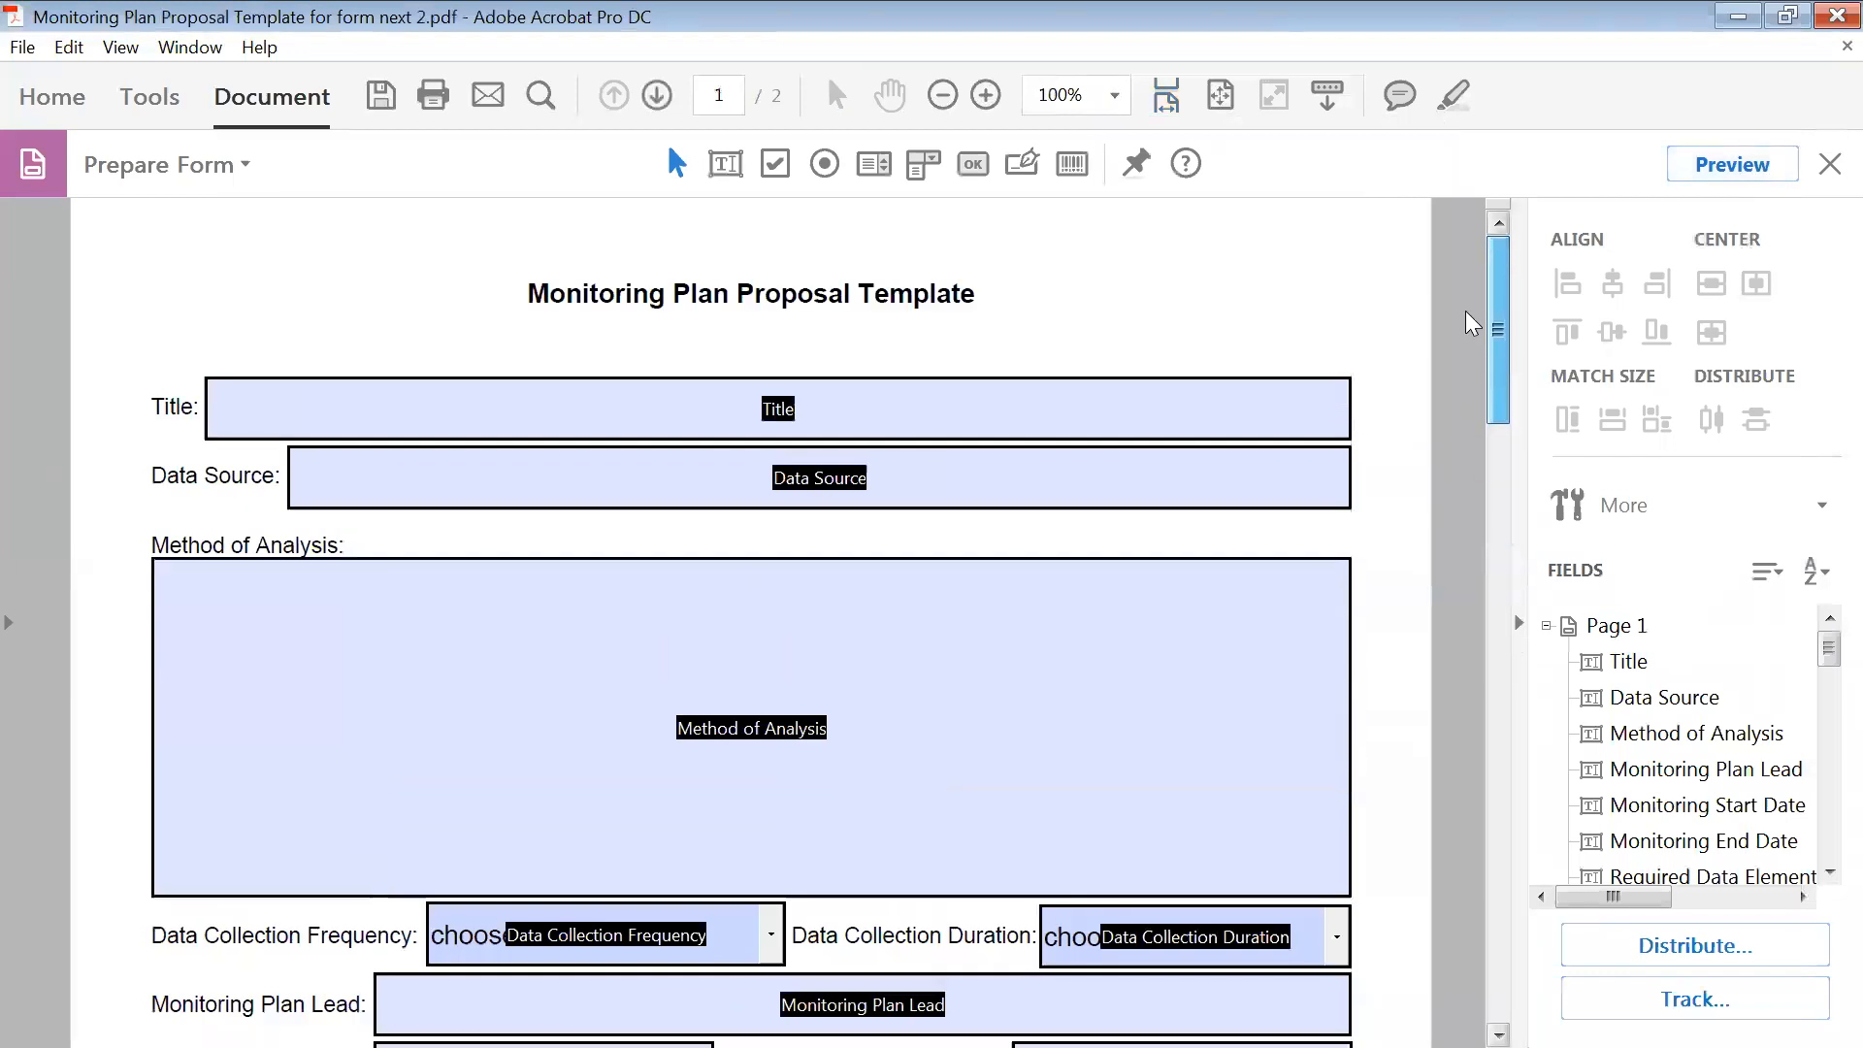
- Check the page 1 field order by selecting the fields in sequence from Title to Monitoring Plan Lead
click(223, 407)
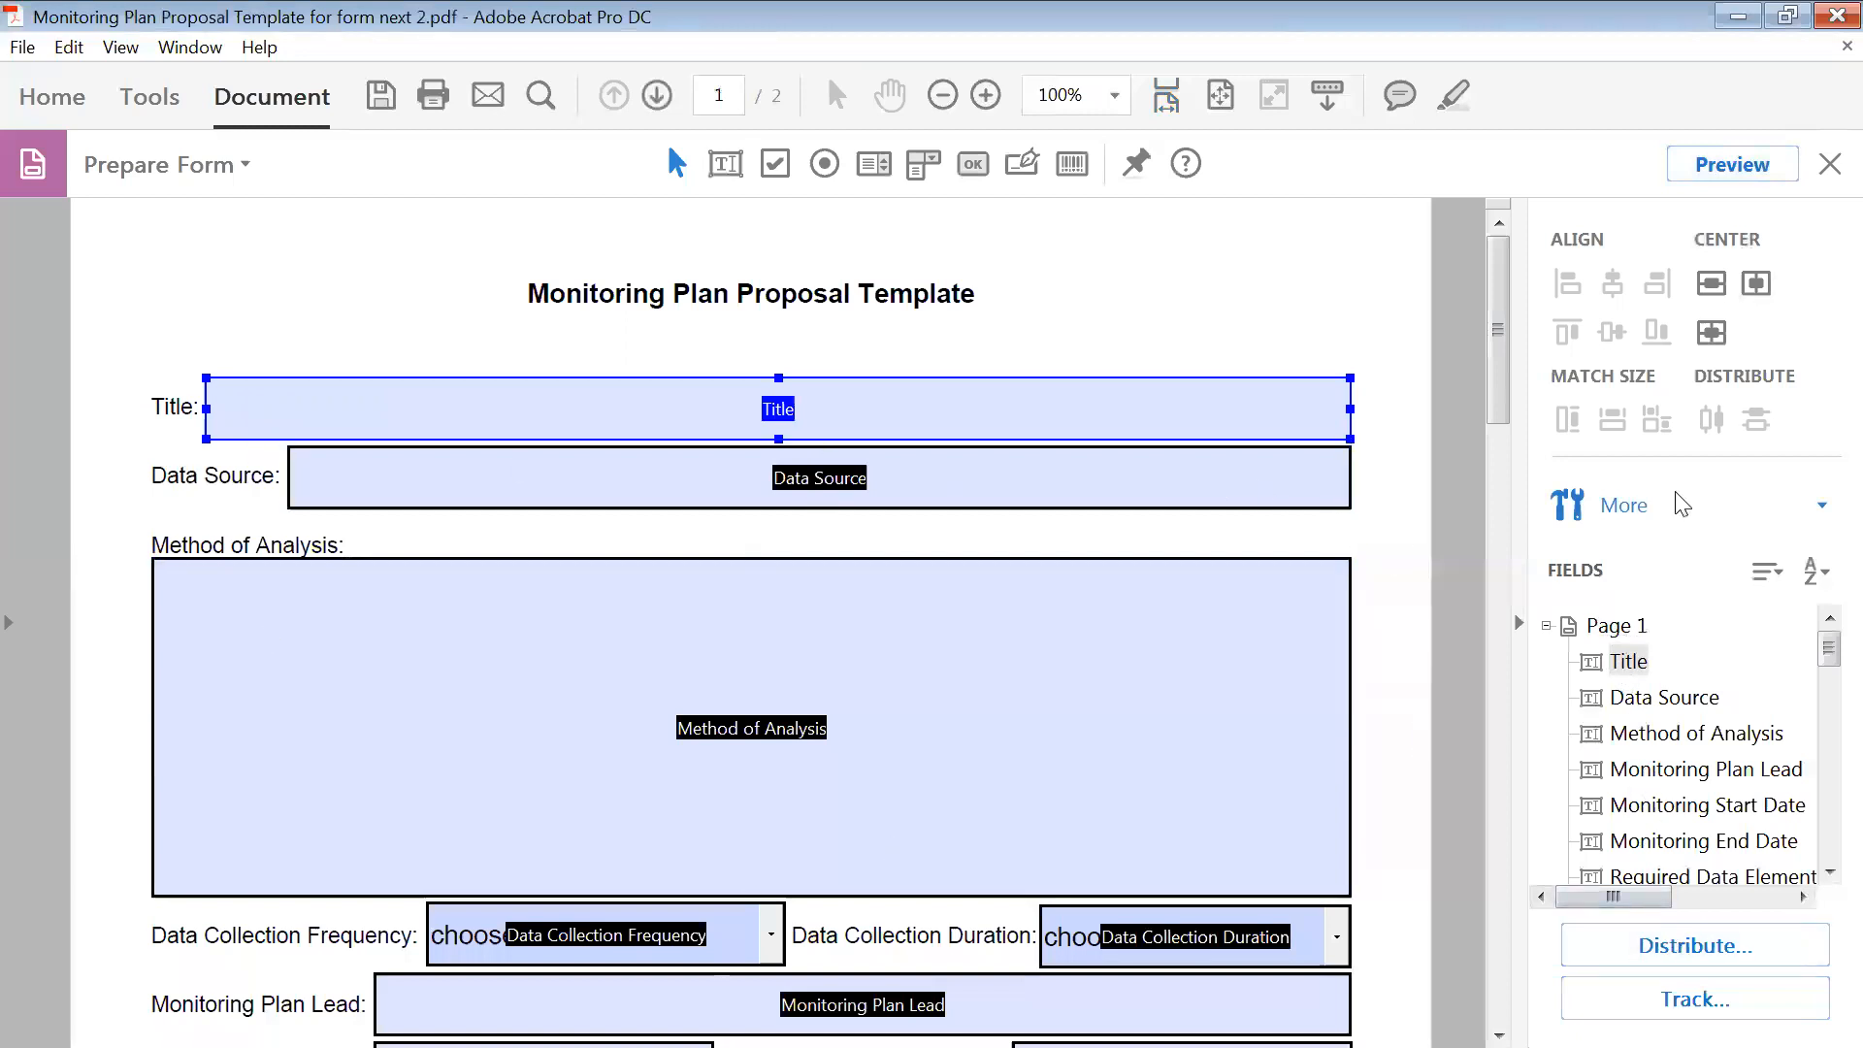
click(1629, 665)
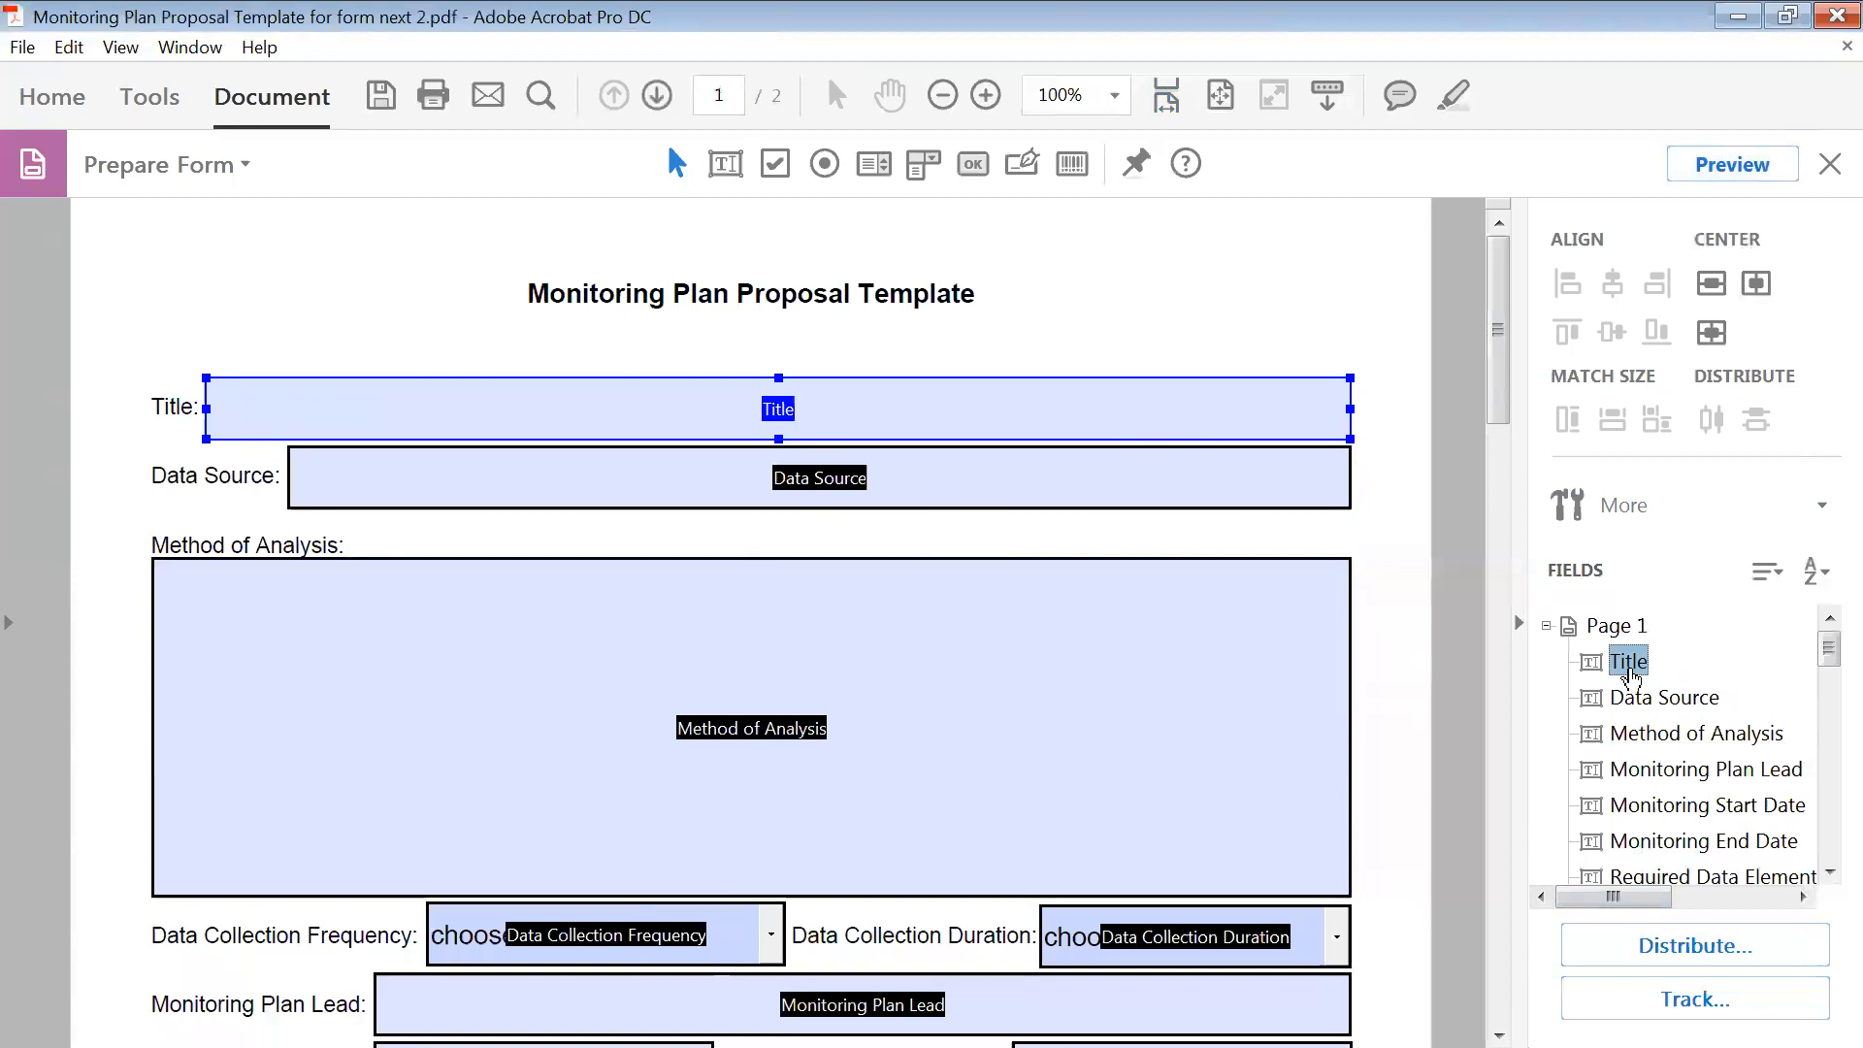
click(1211, 463)
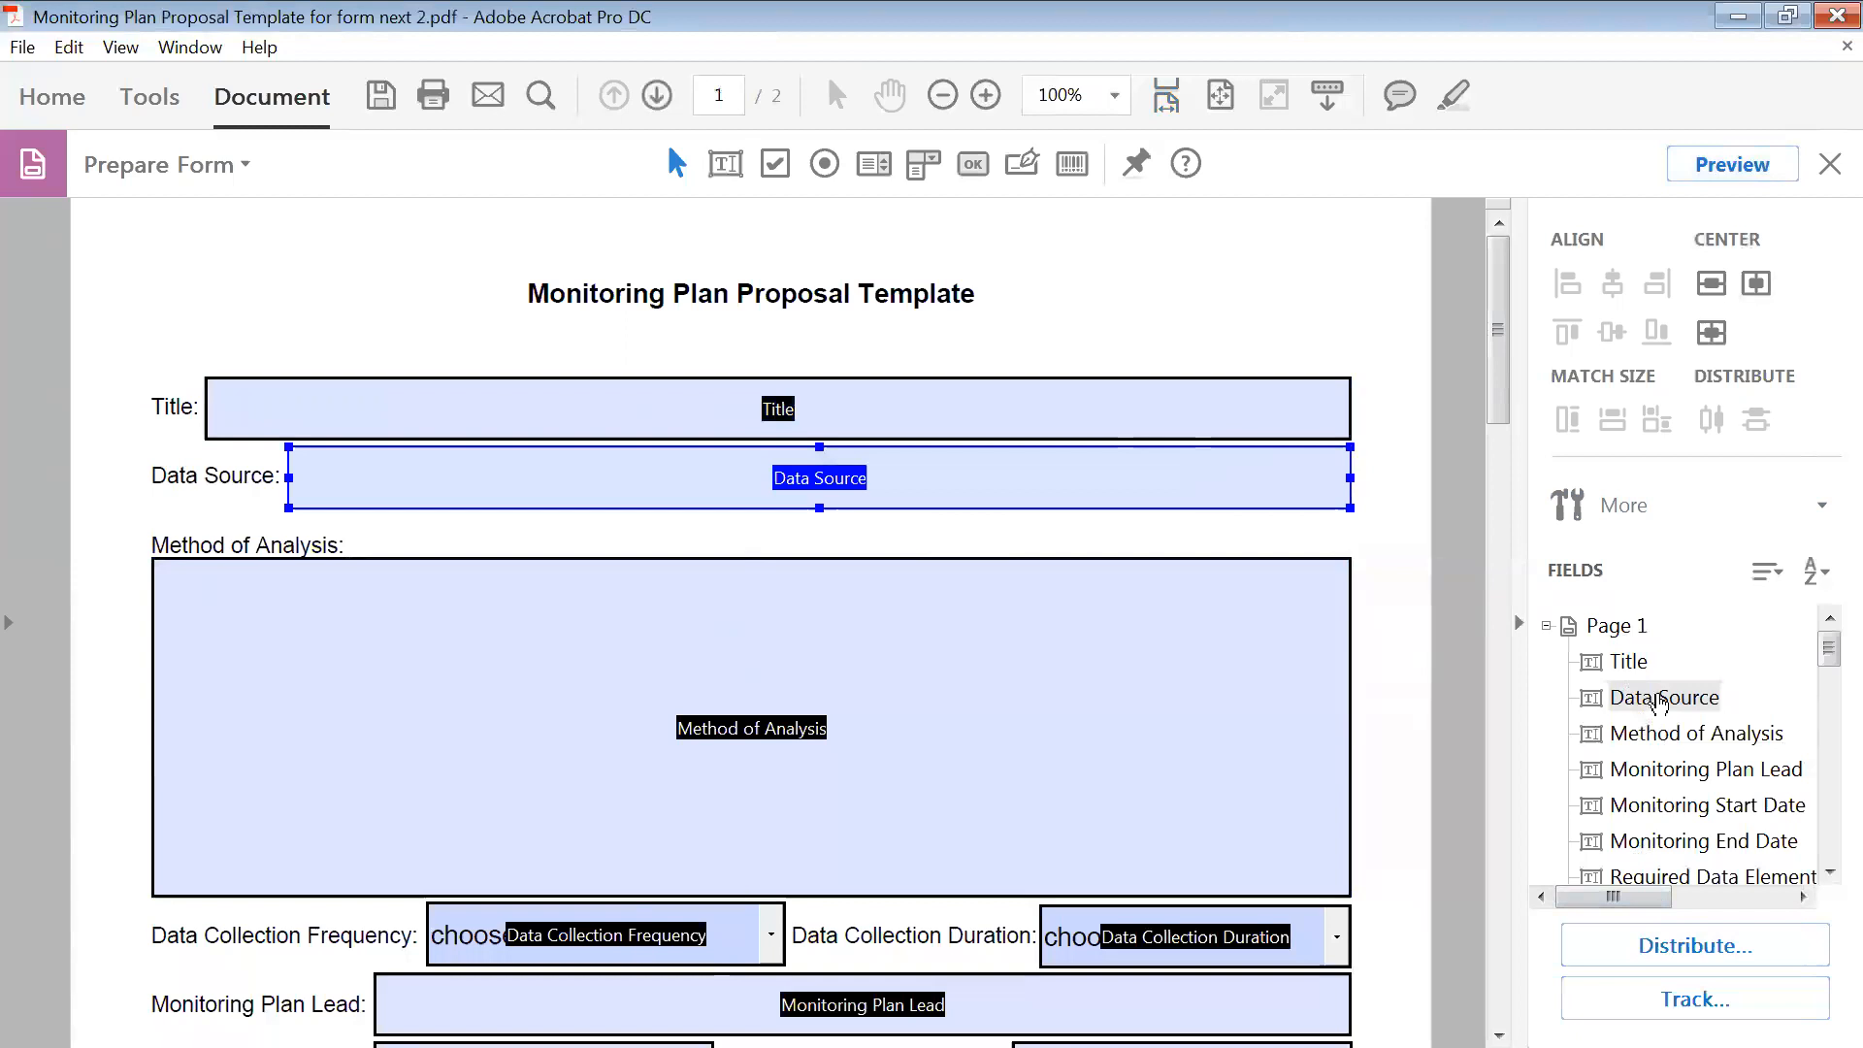
click(1657, 702)
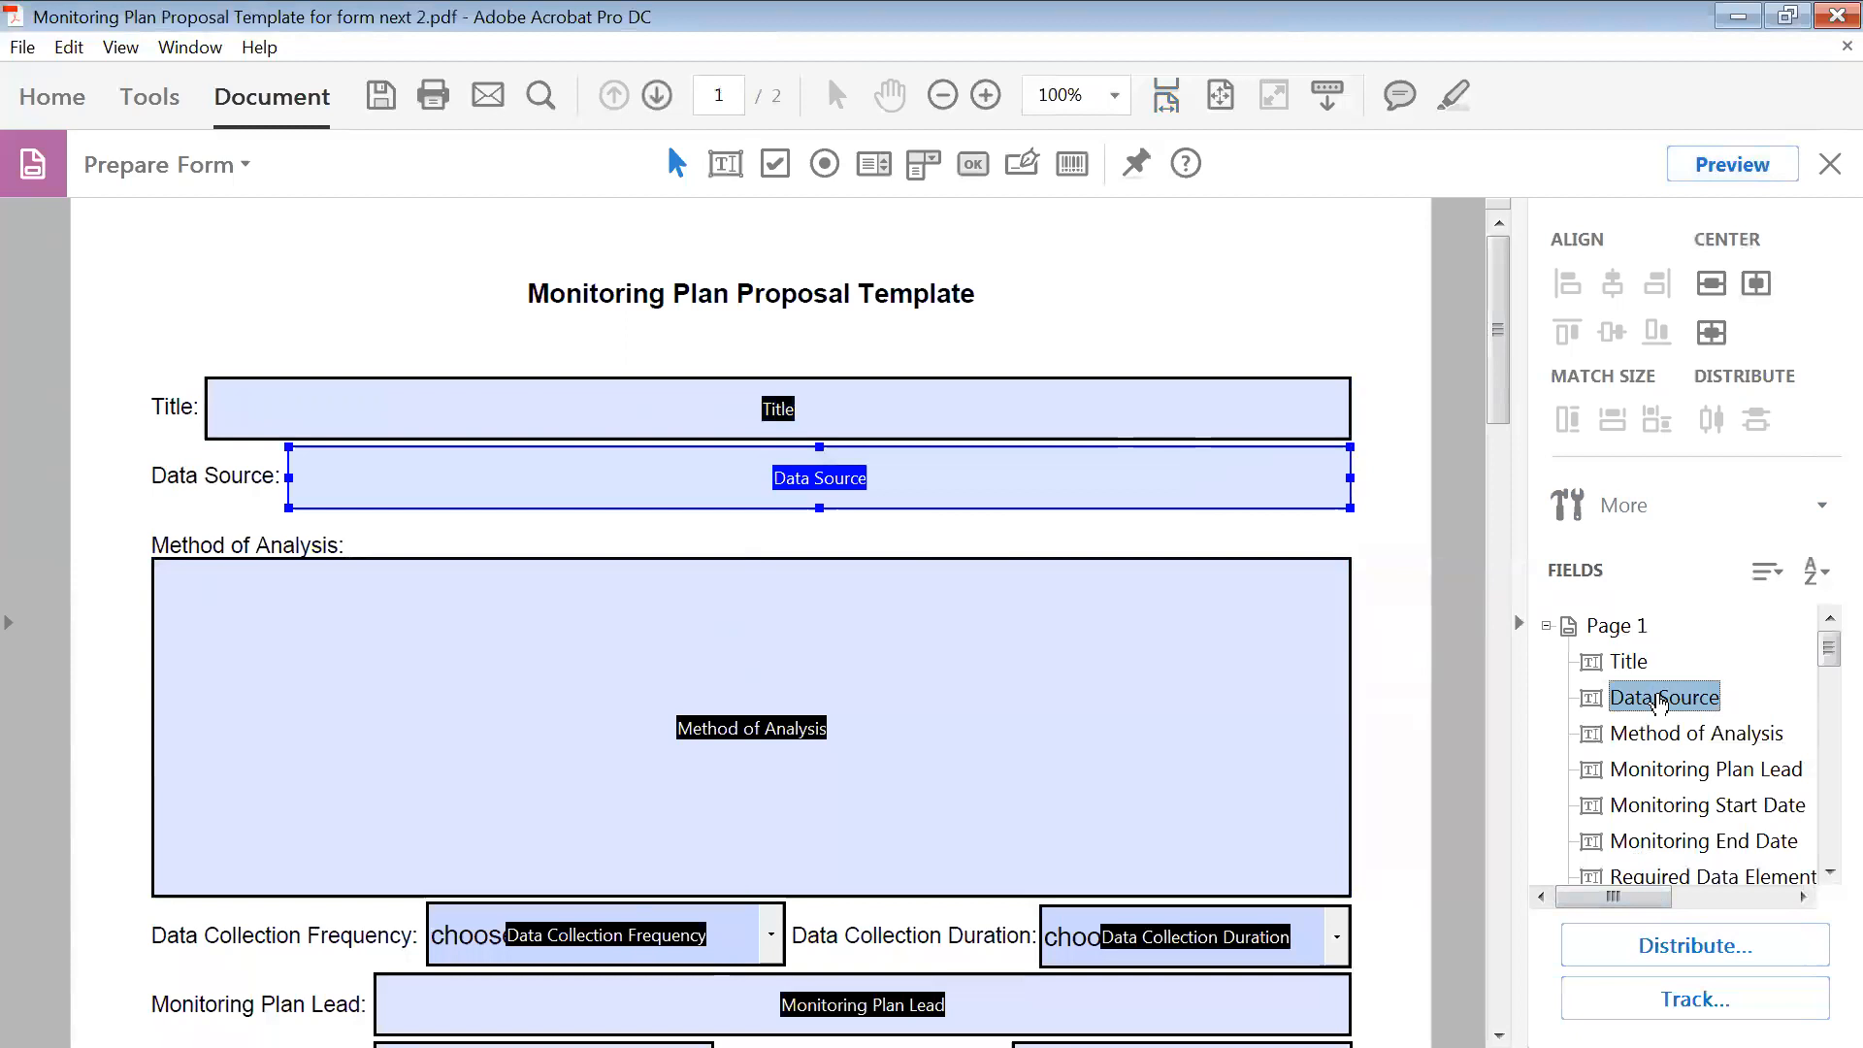
key(Down)
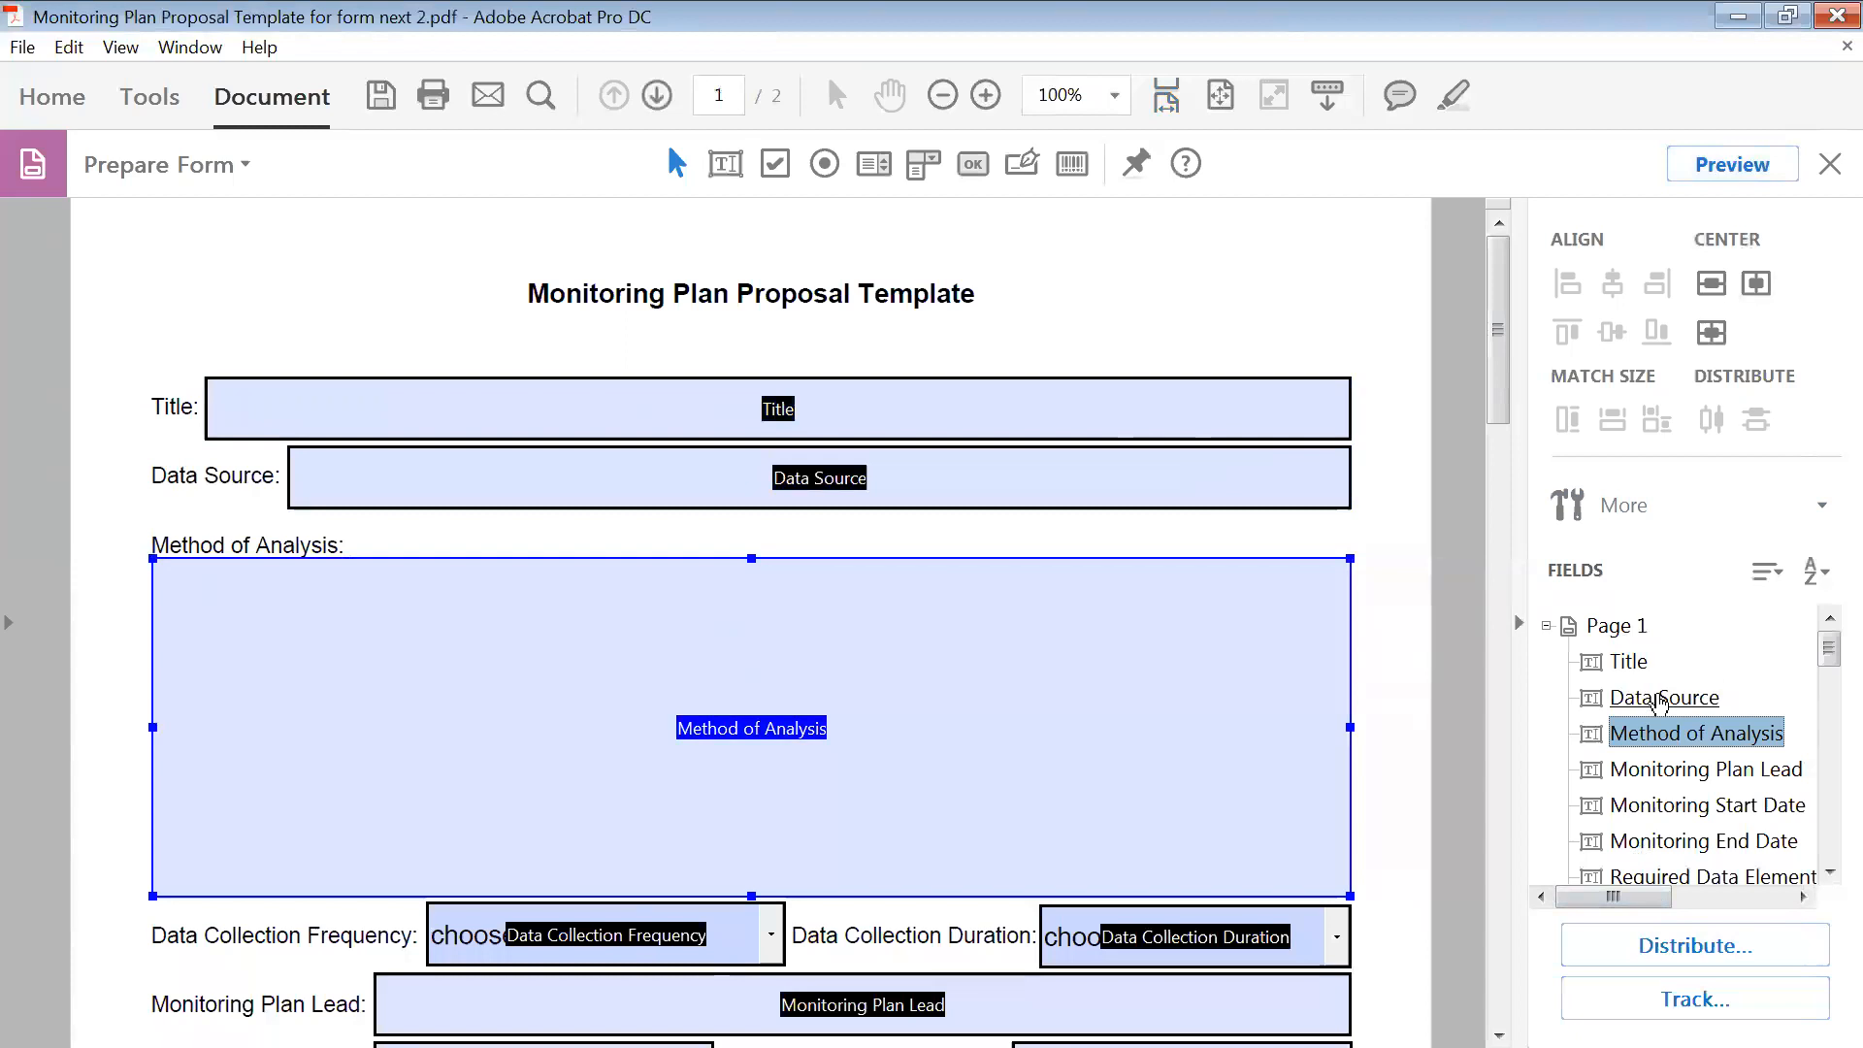
key(Down)
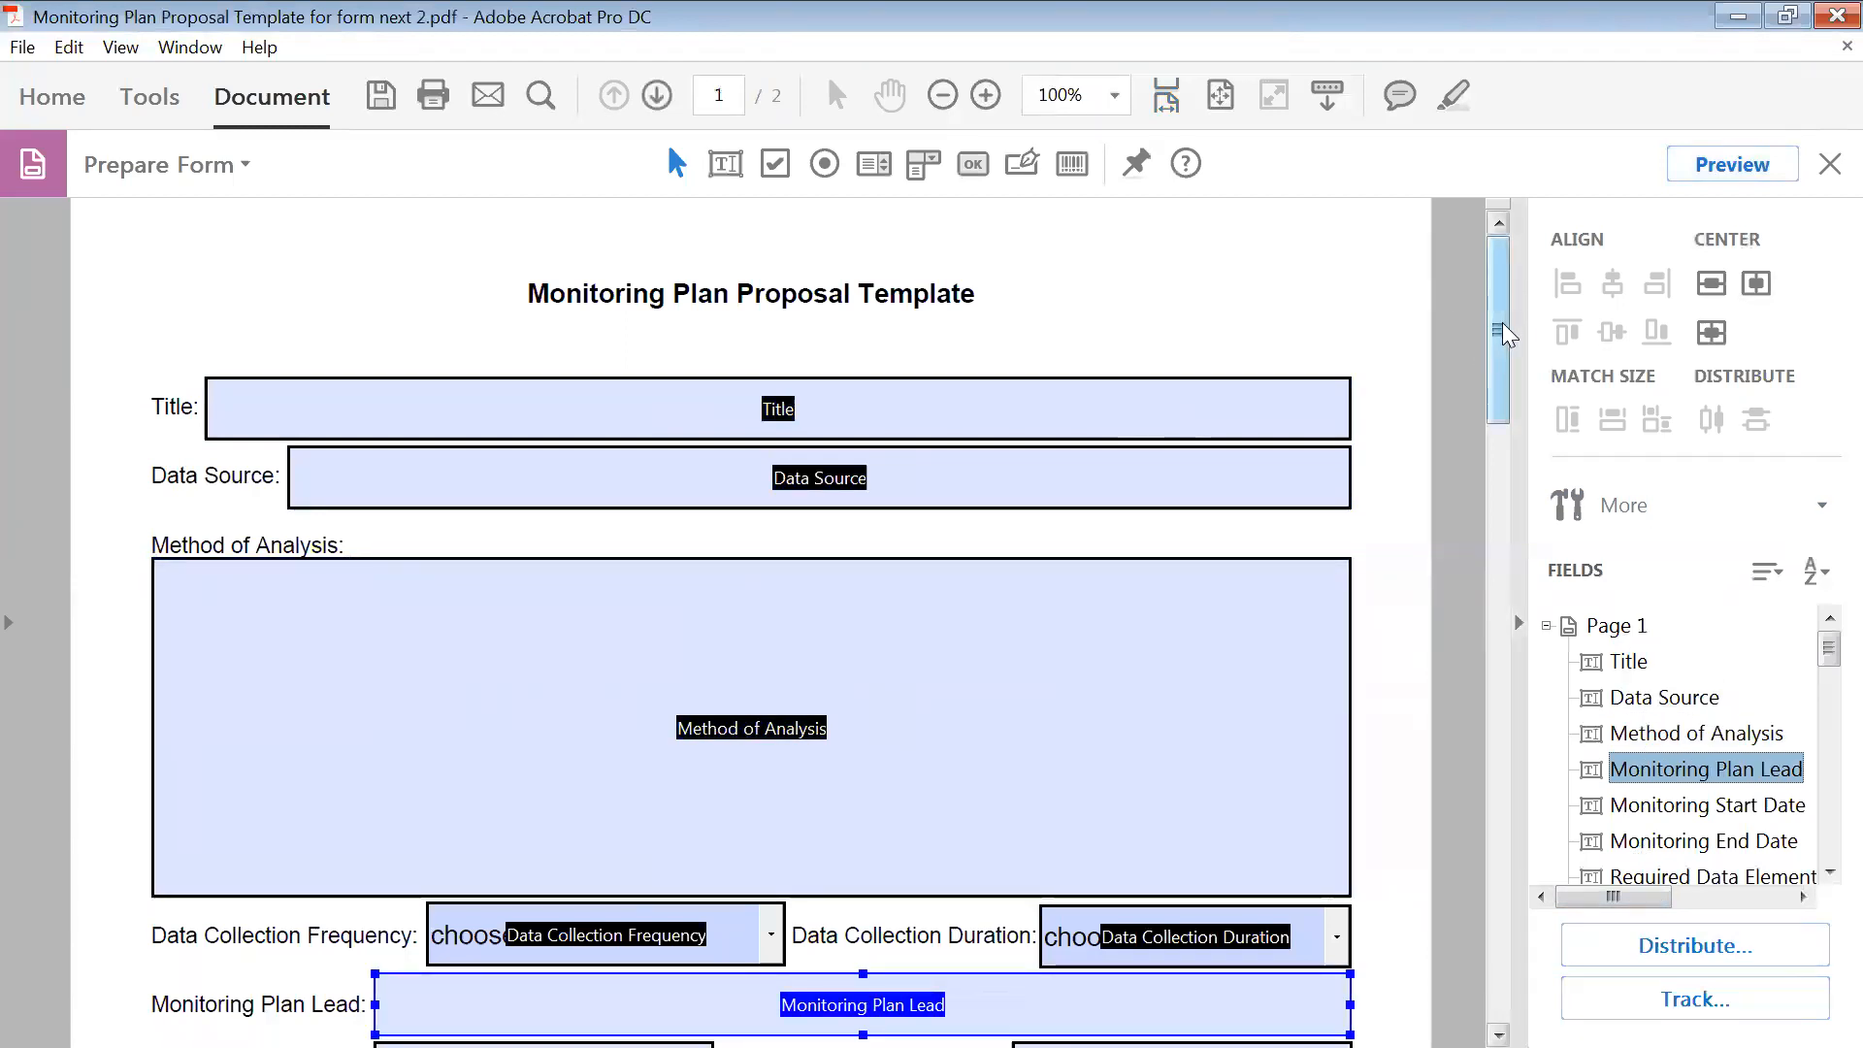
- Try to move the Data Collection Frequency and Data Collection Duration fields directly after Method of Analysis in the field order
drag(1502, 324, 1494, 413)
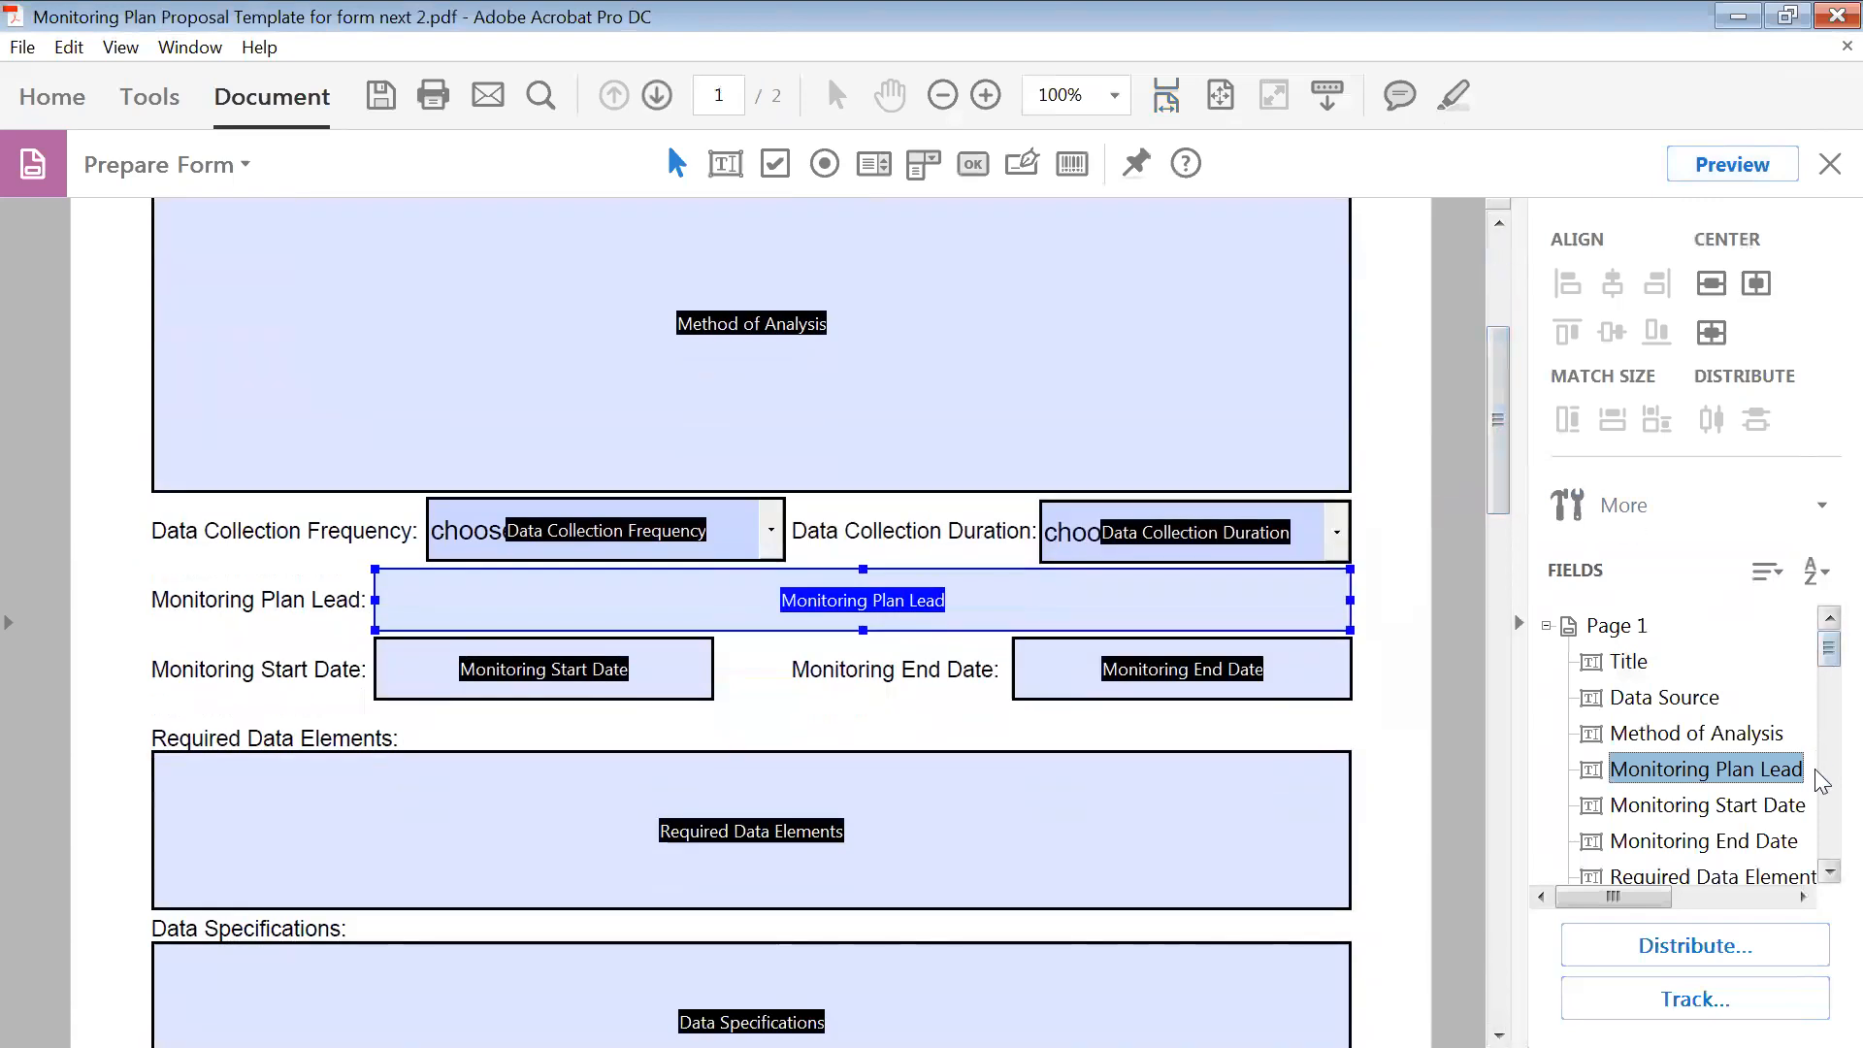
click(1826, 874)
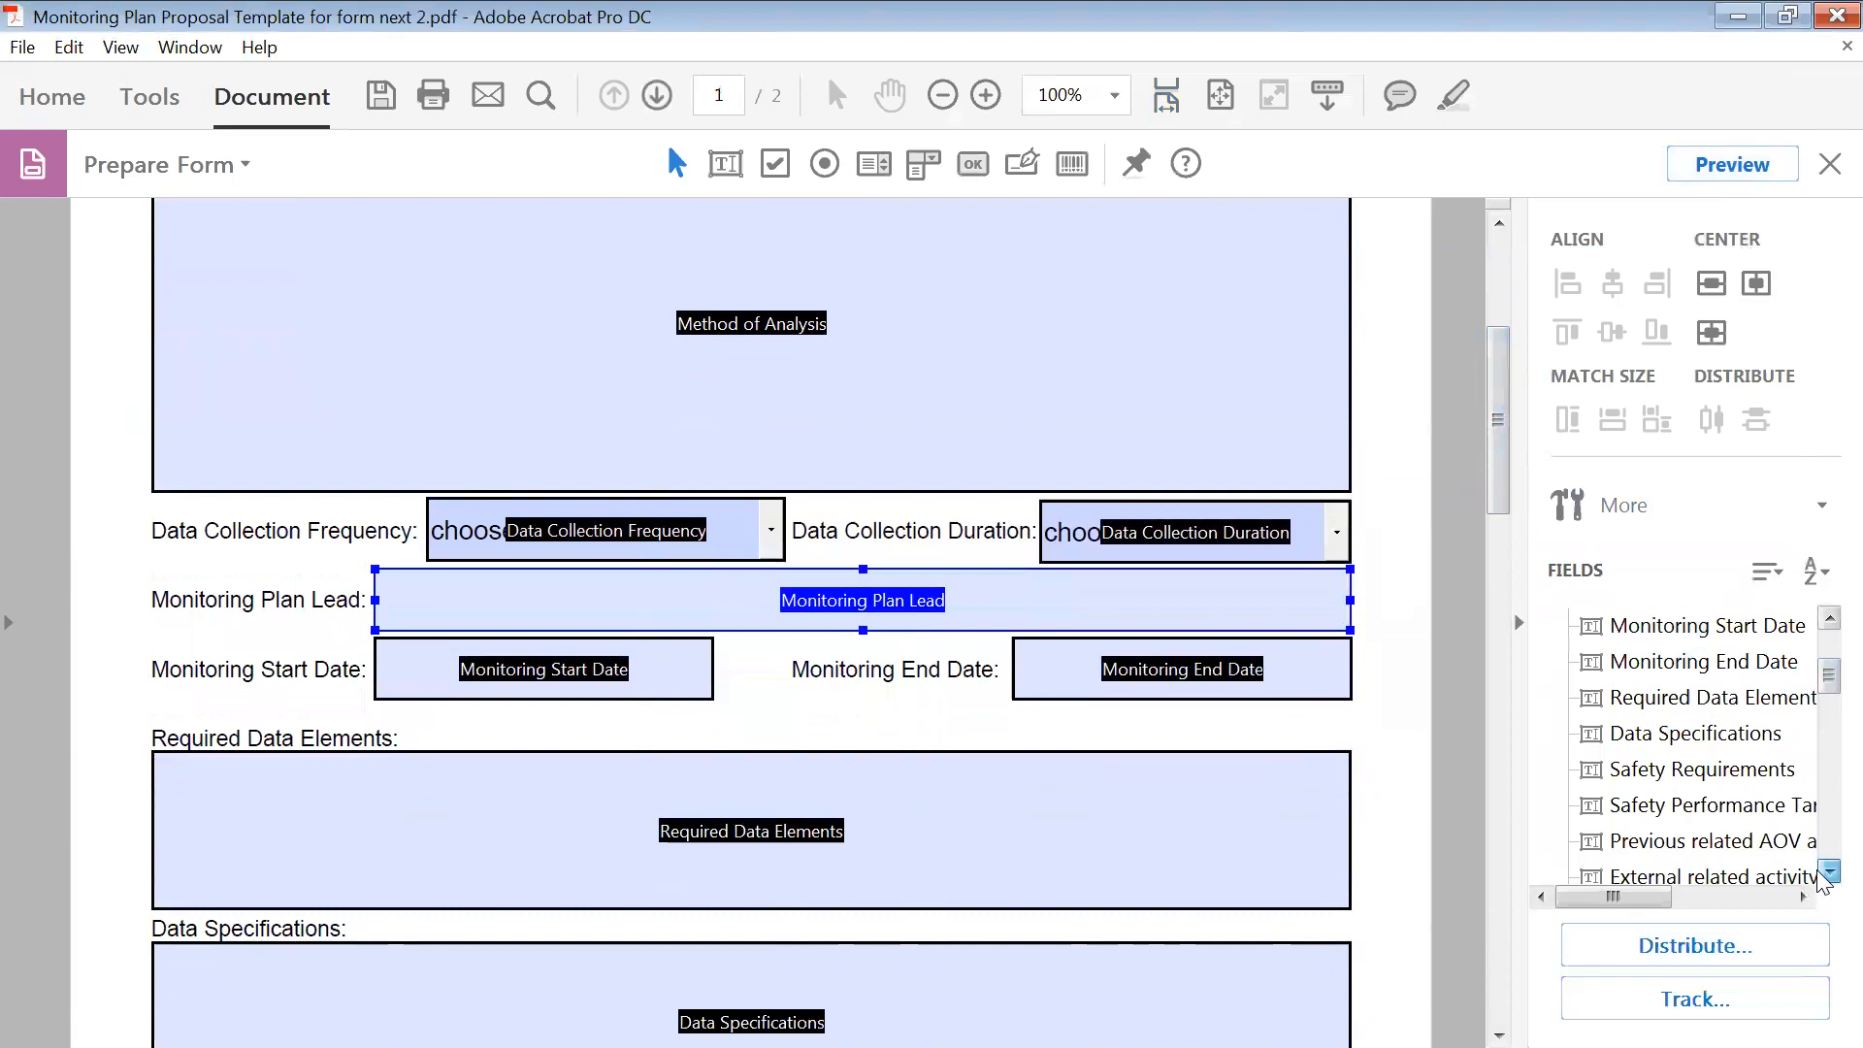
click(1826, 874)
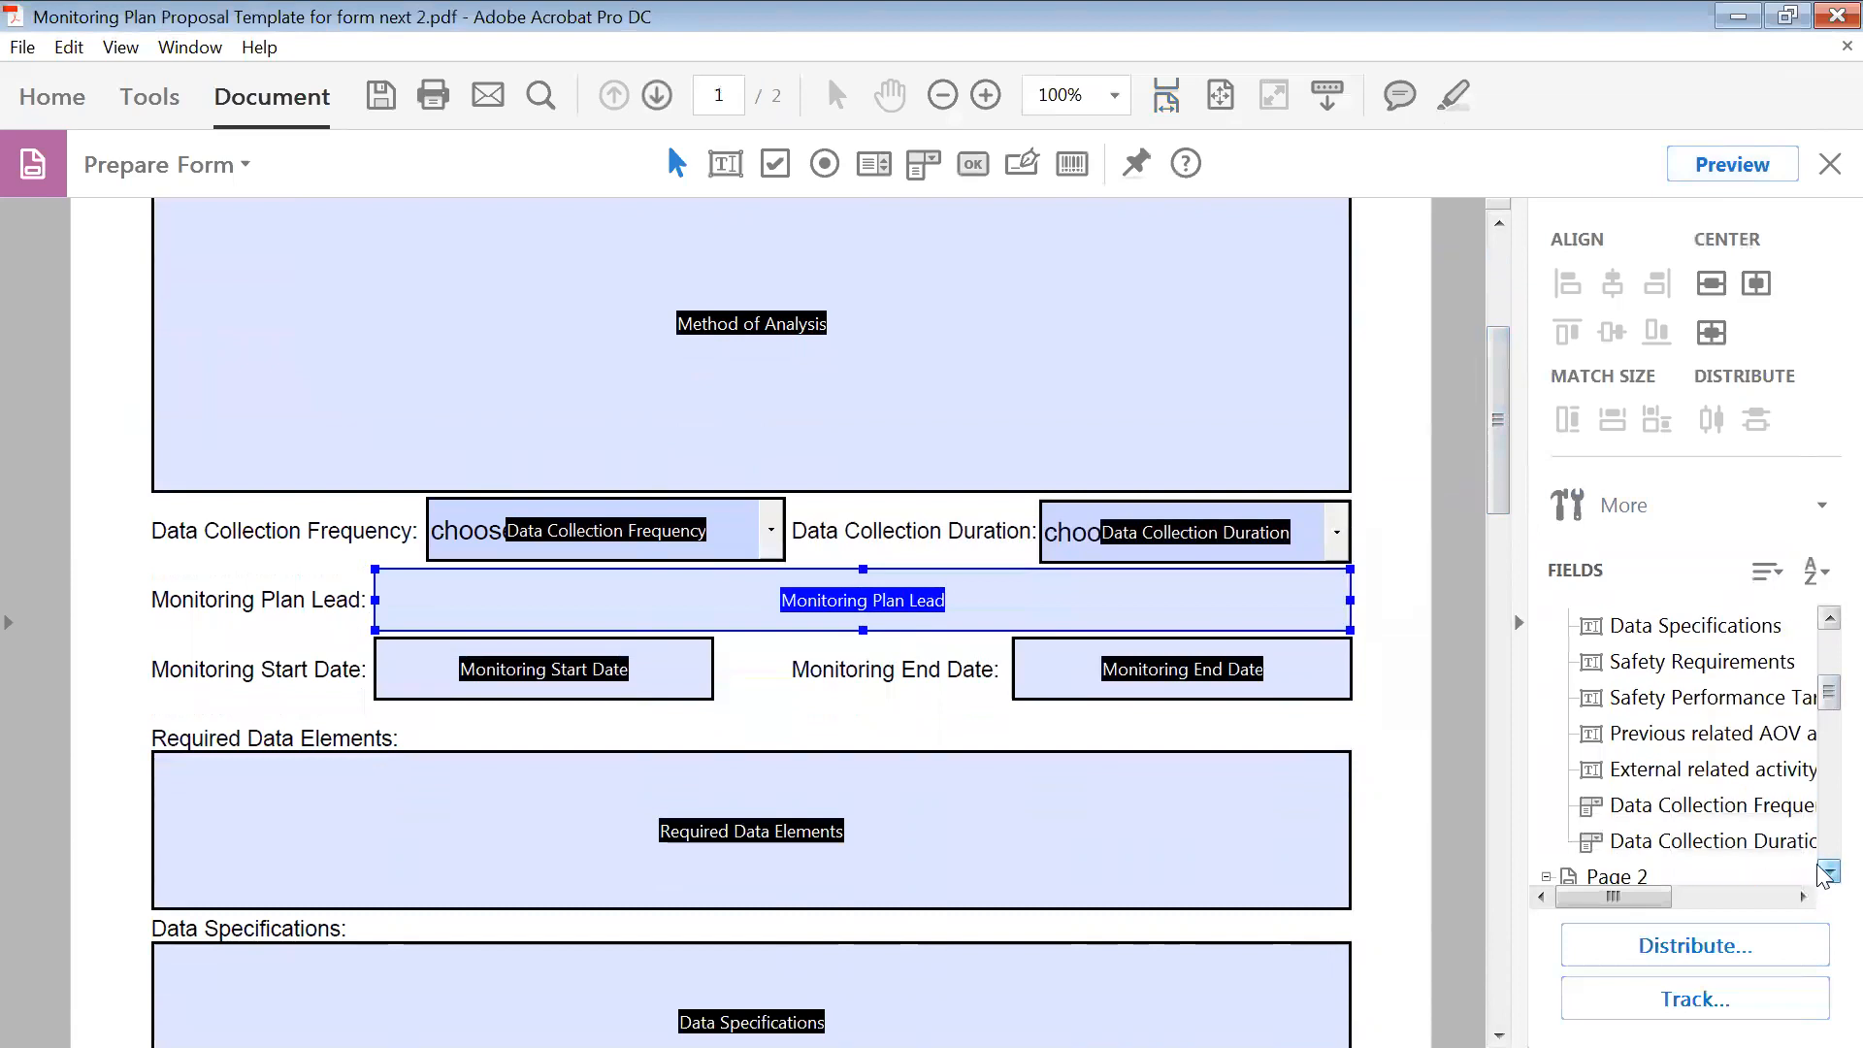
click(1640, 813)
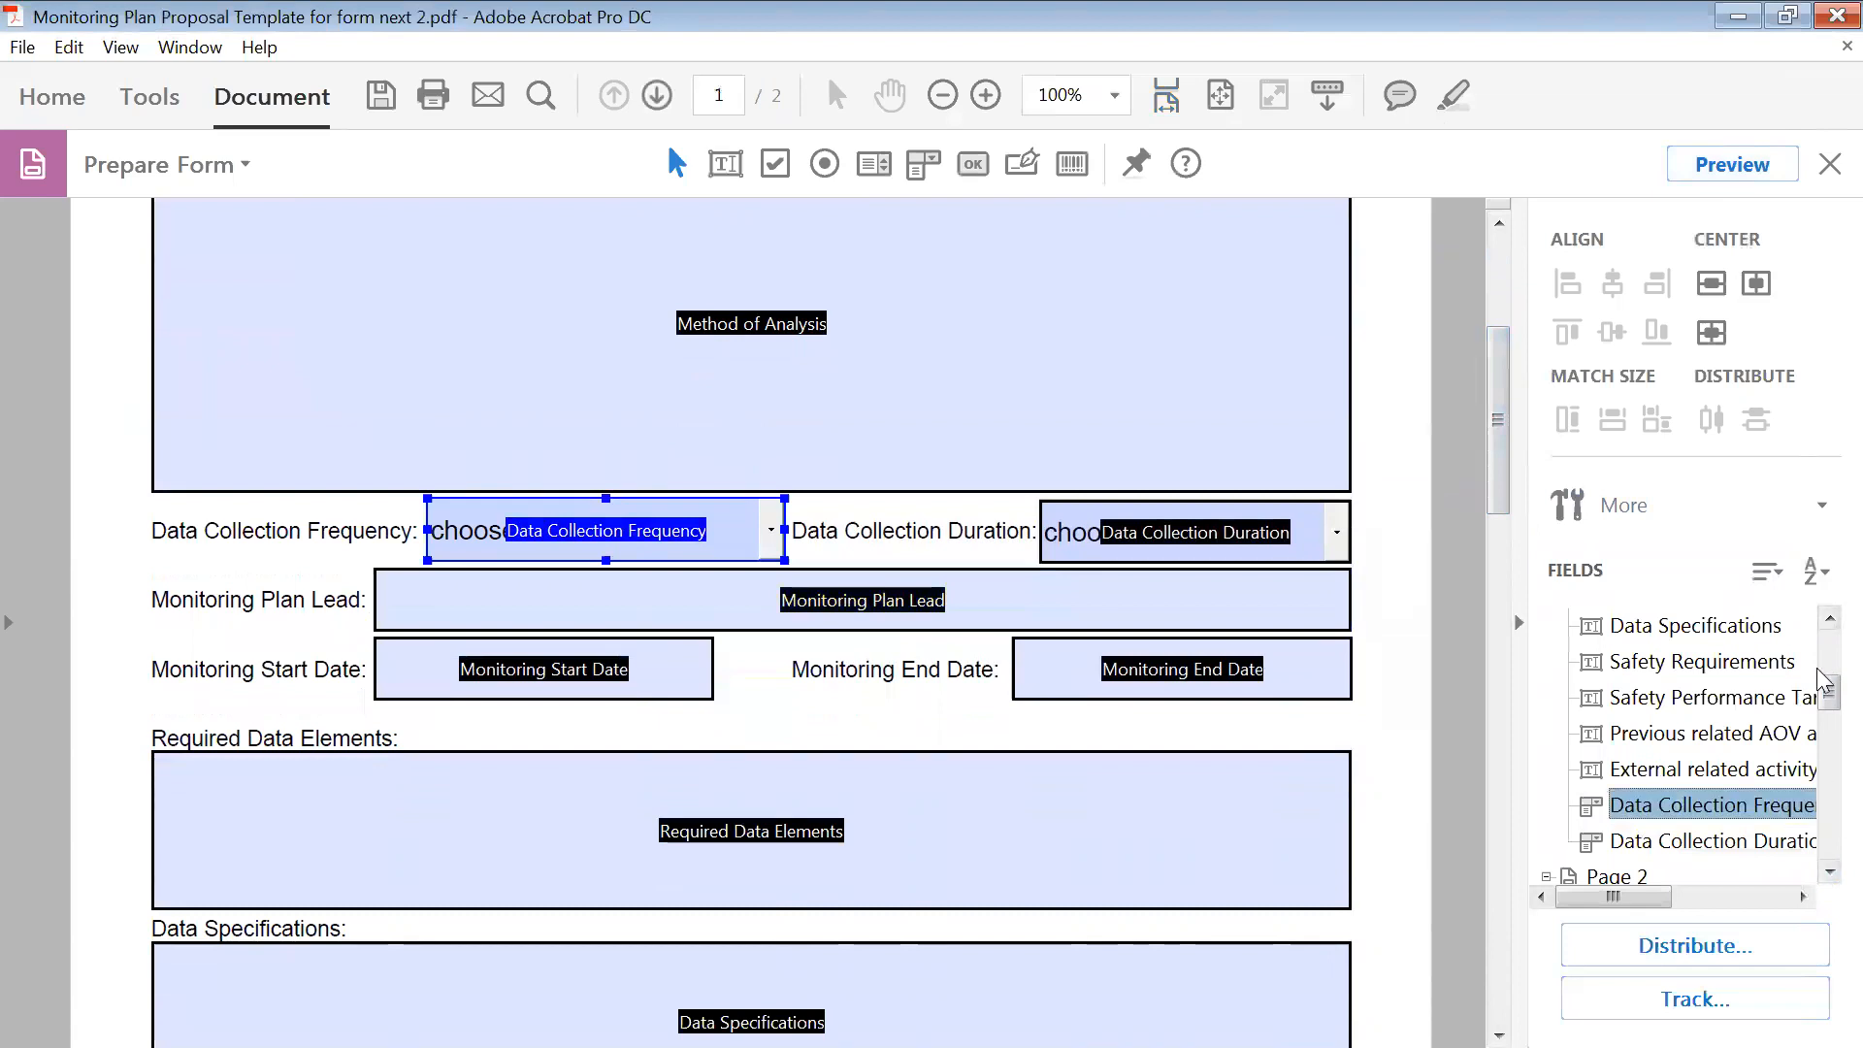
shift+click(1736, 845)
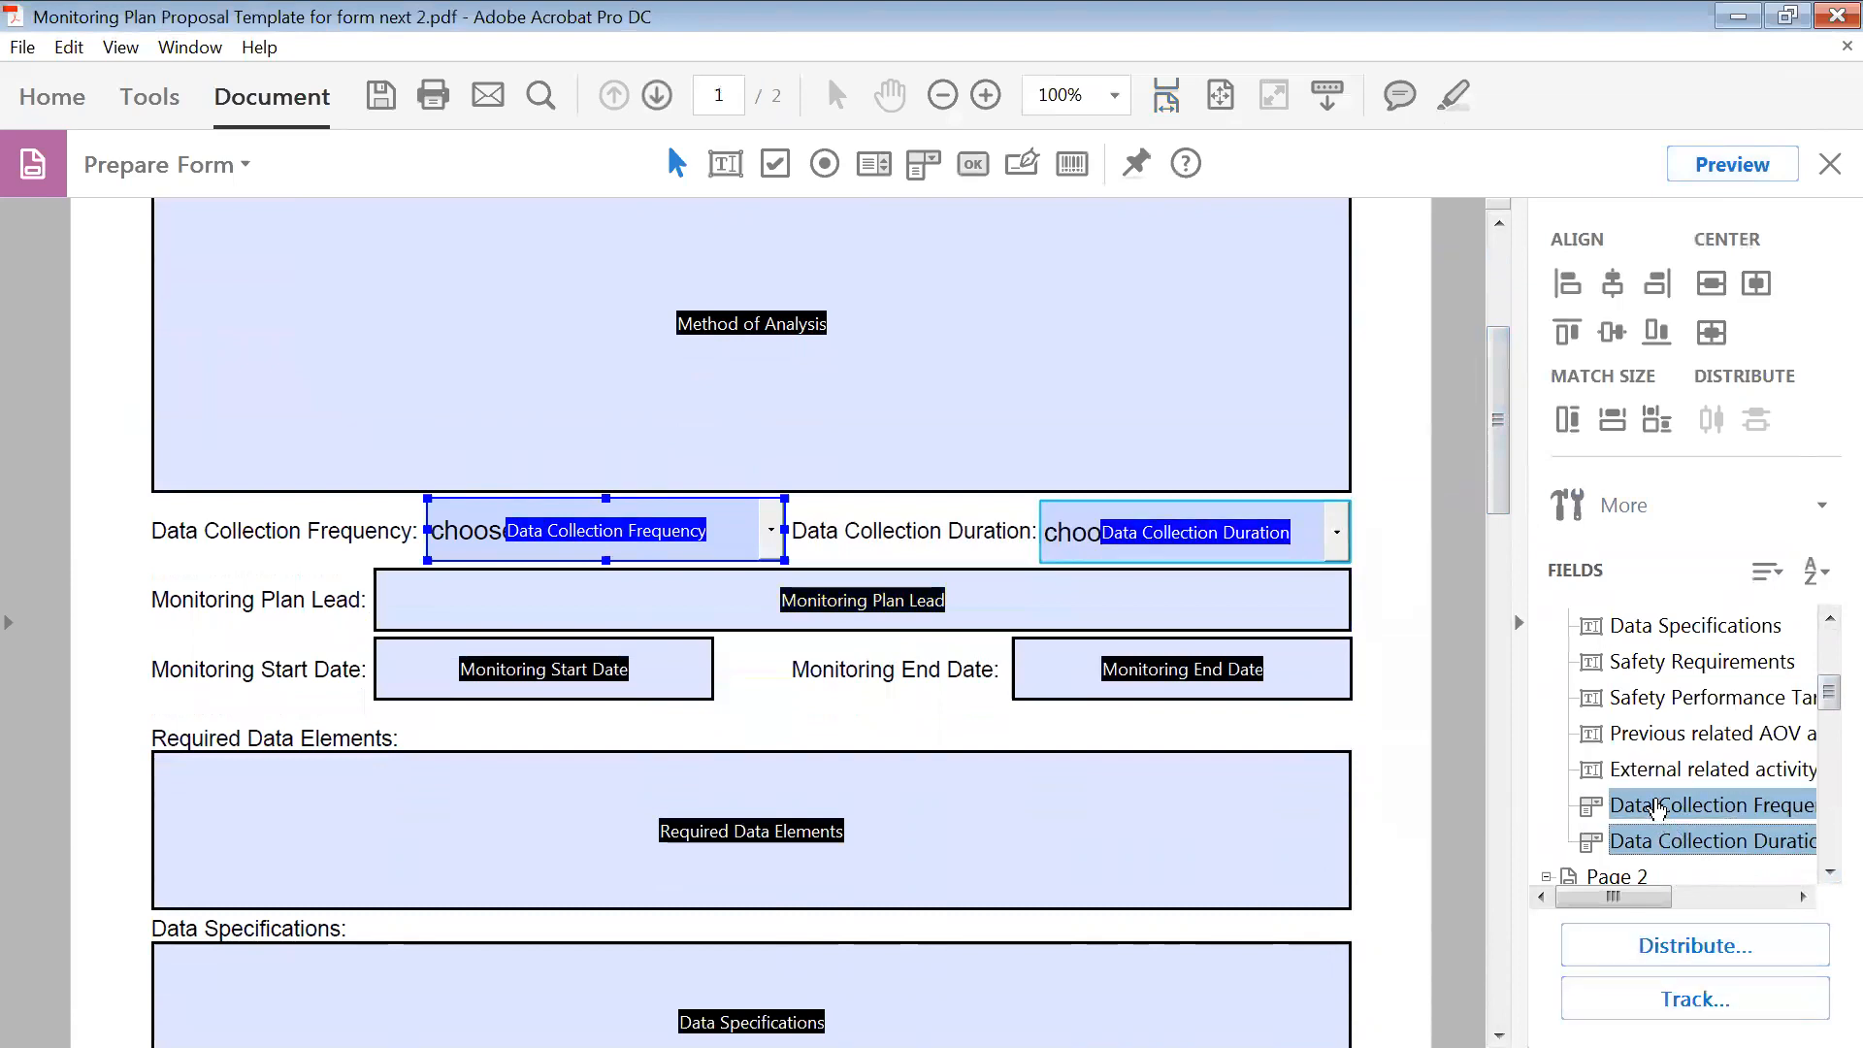
drag(1656, 807, 1677, 751)
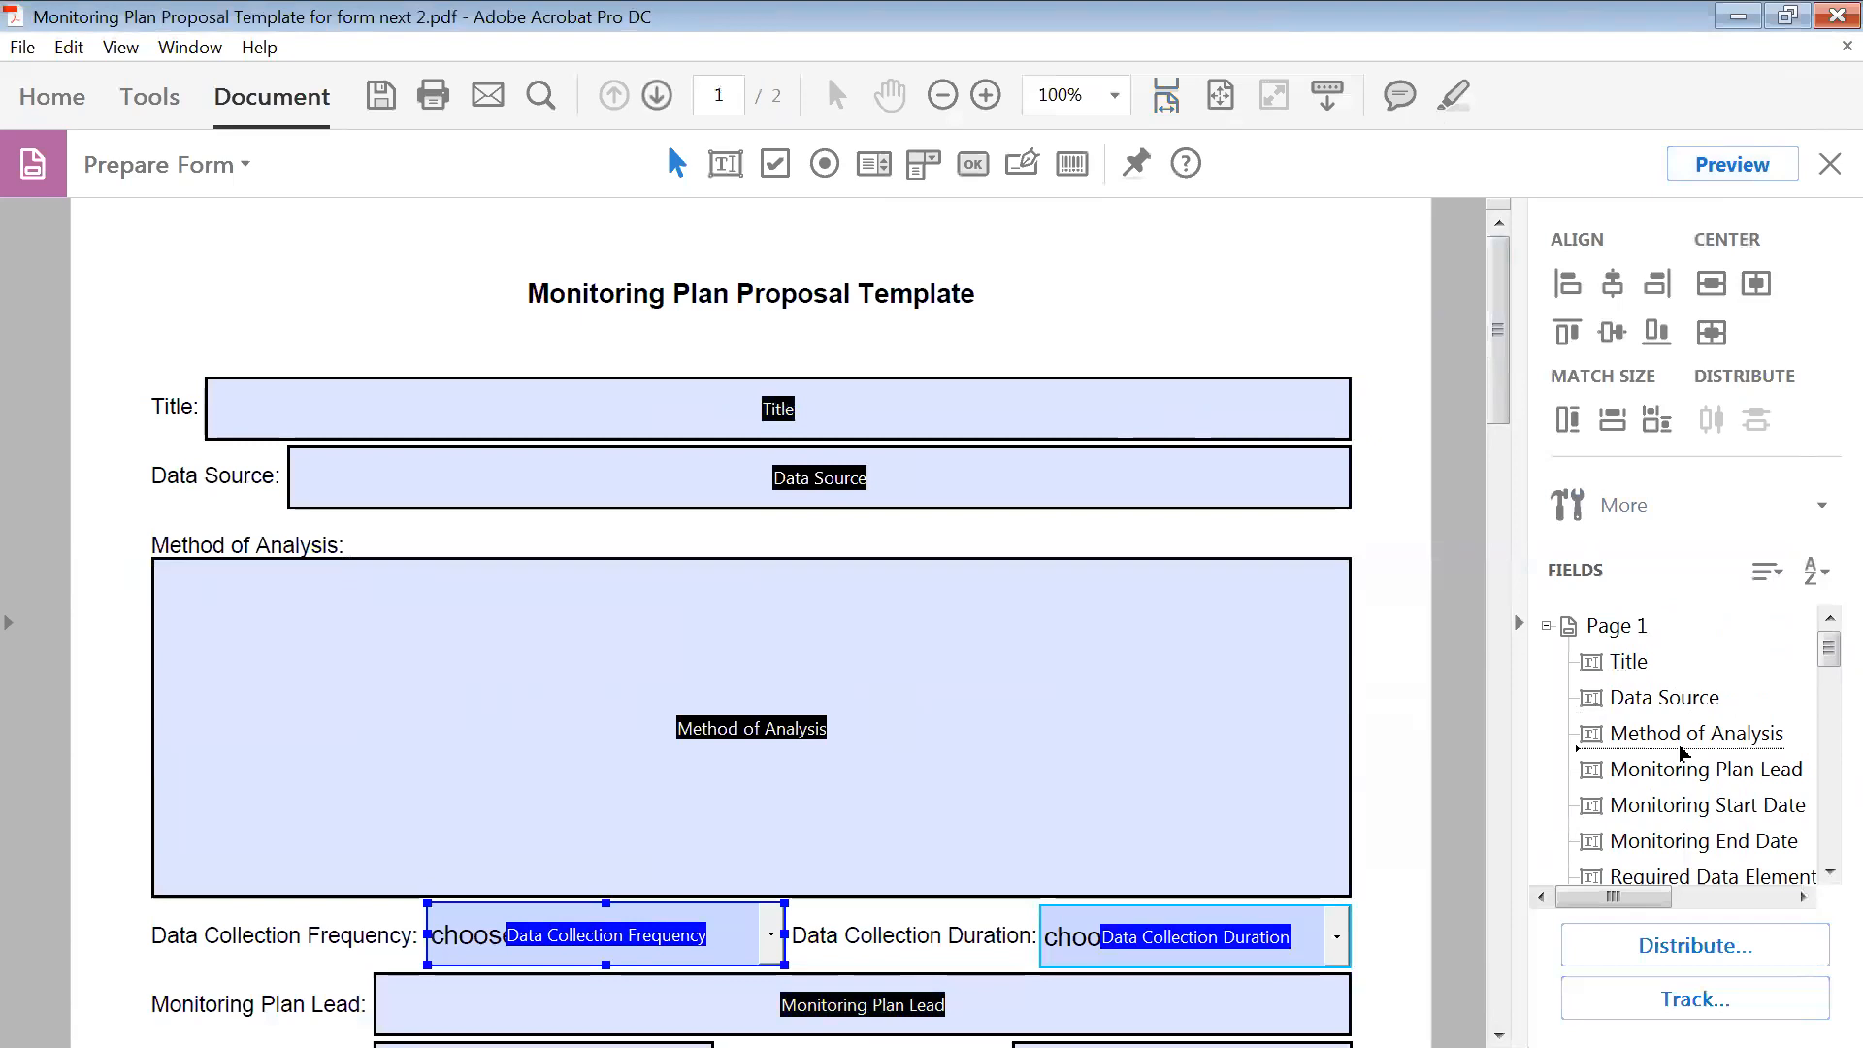
drag(1686, 750, 1684, 749)
click(1684, 747)
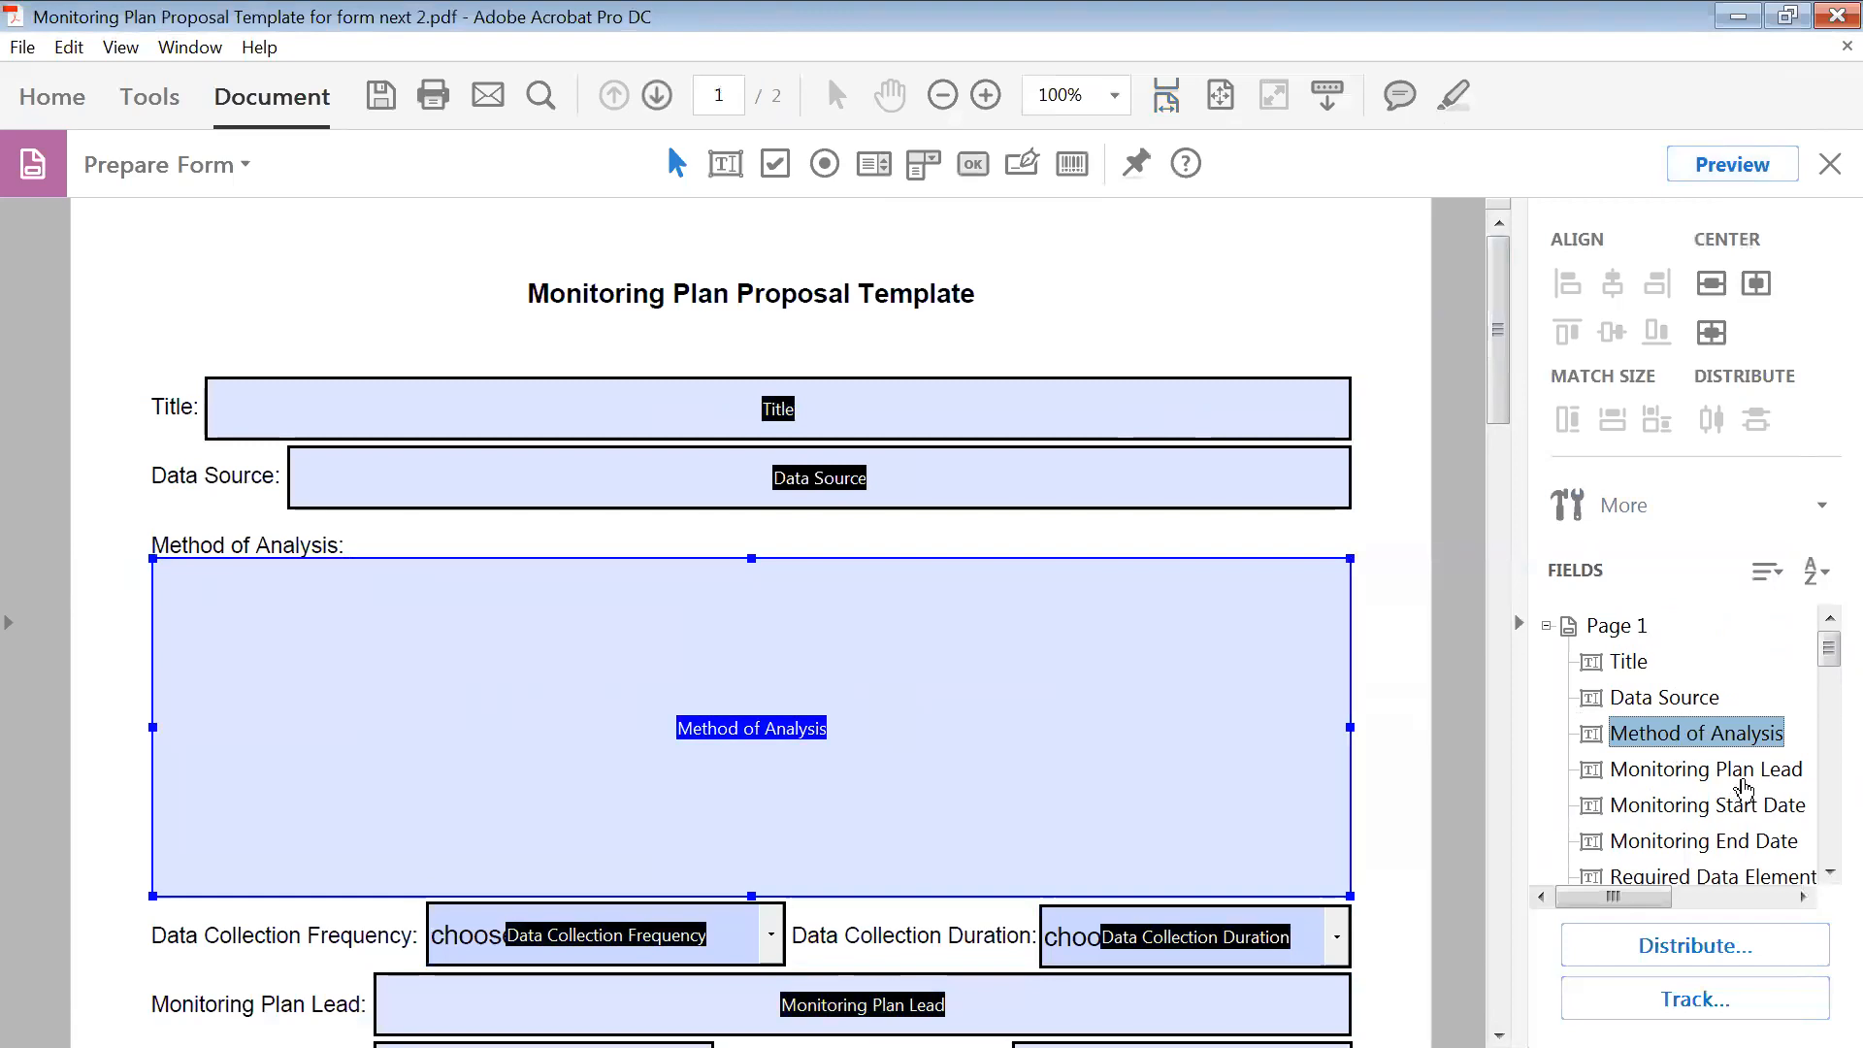
- Move Data Collection Frequency and Data Collection Duration together between Method of Analysis and Monitoring Plan Lead in the field order
scroll(1732, 766, down, 5)
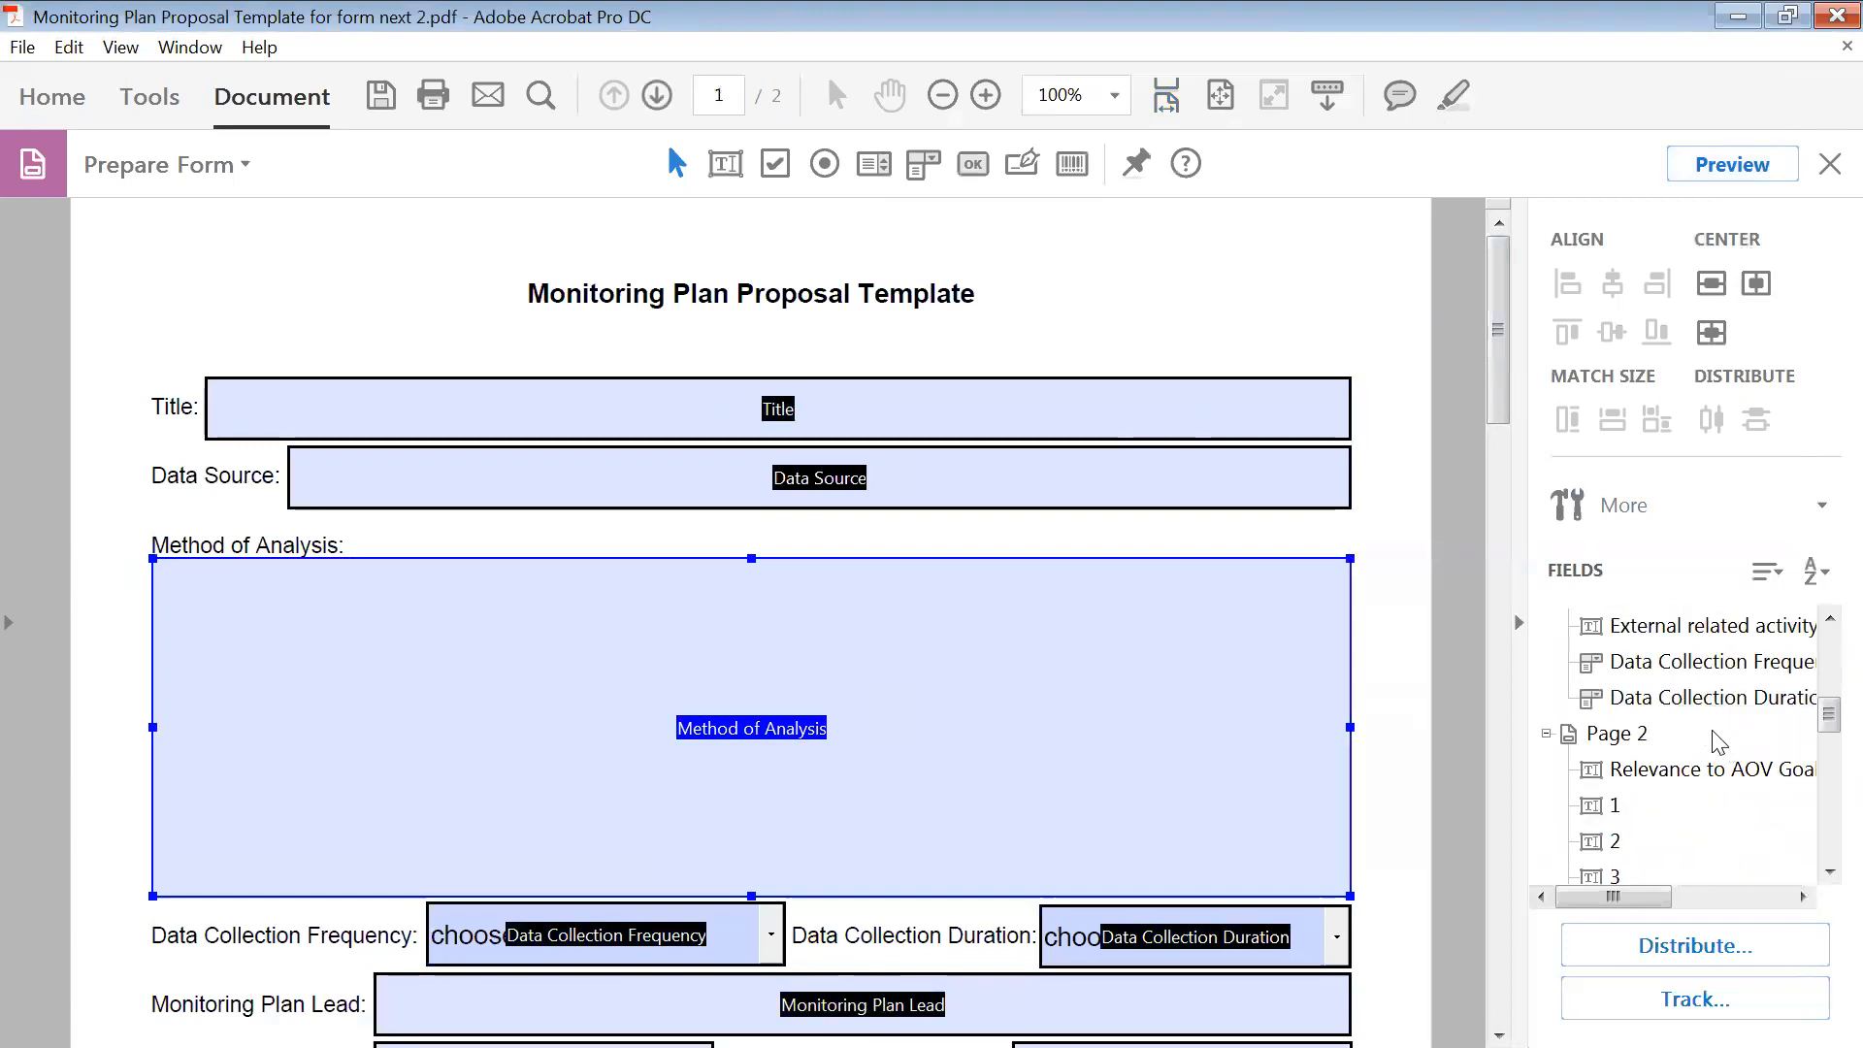
click(1693, 664)
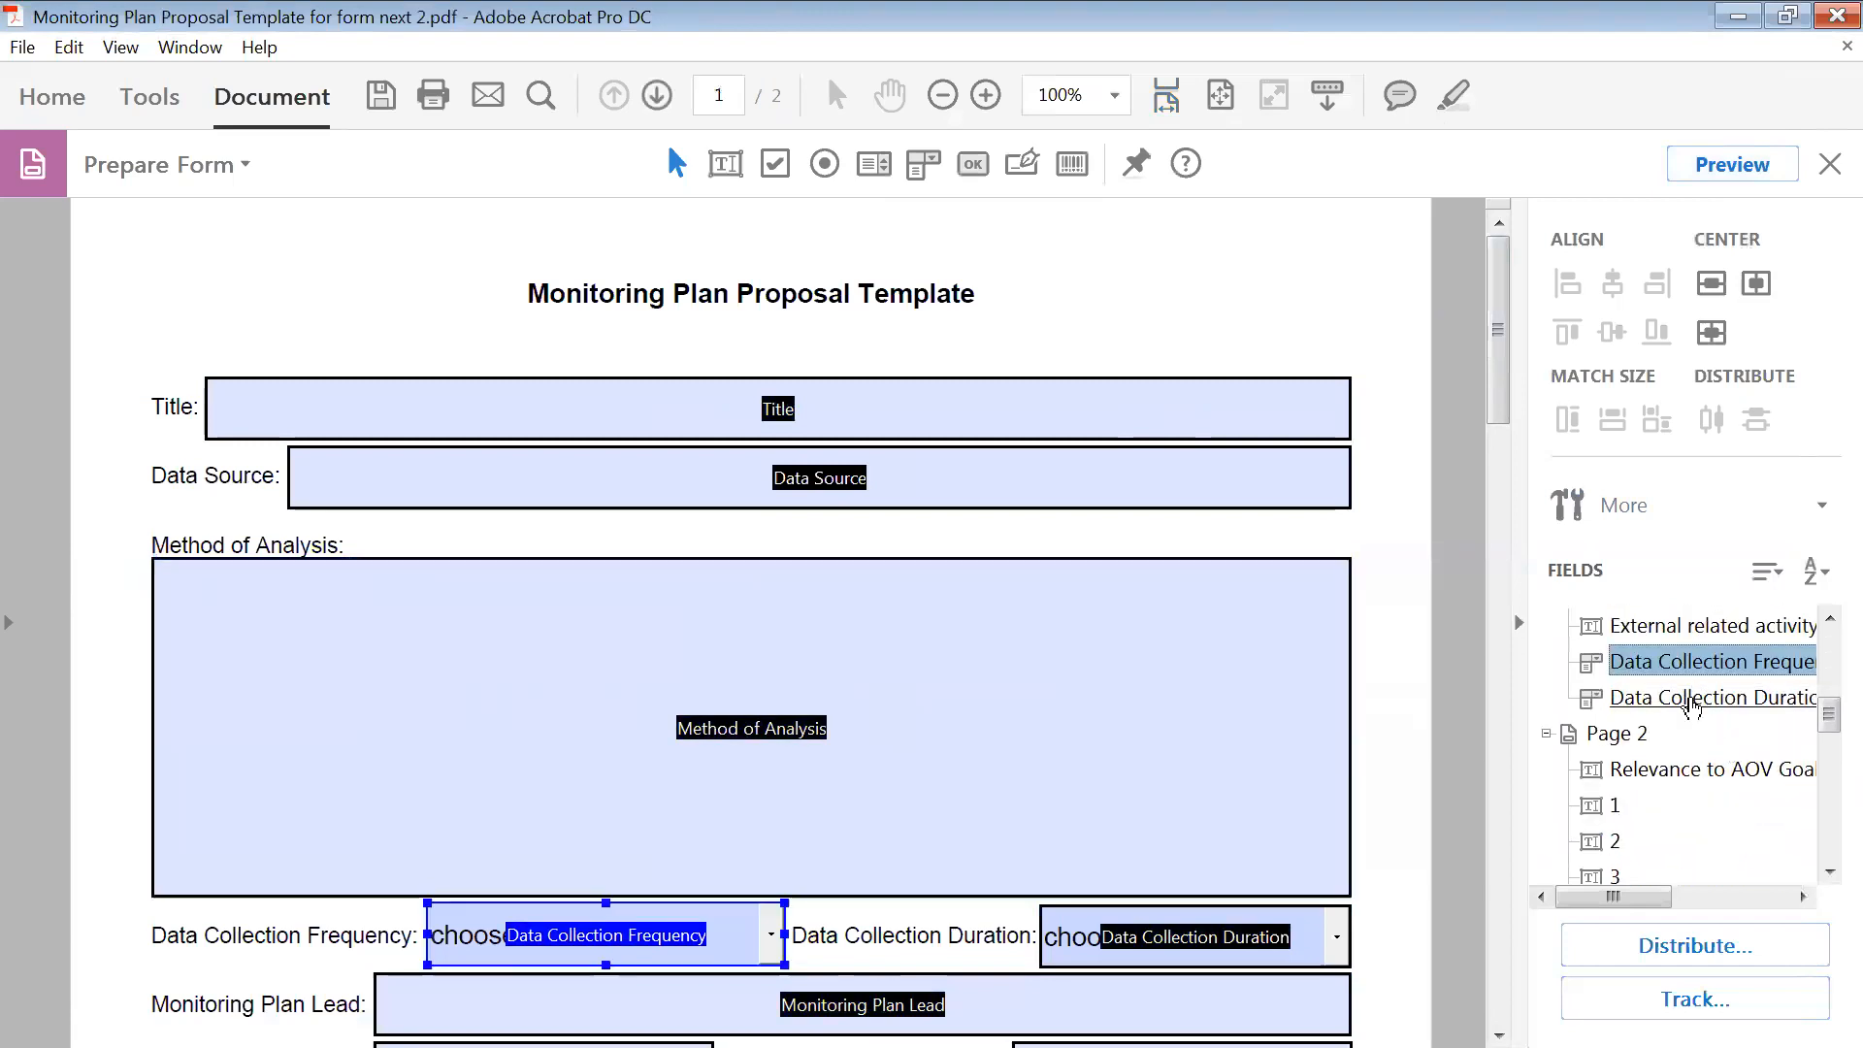
ctrl+click(1691, 700)
drag(1691, 696, 1616, 762)
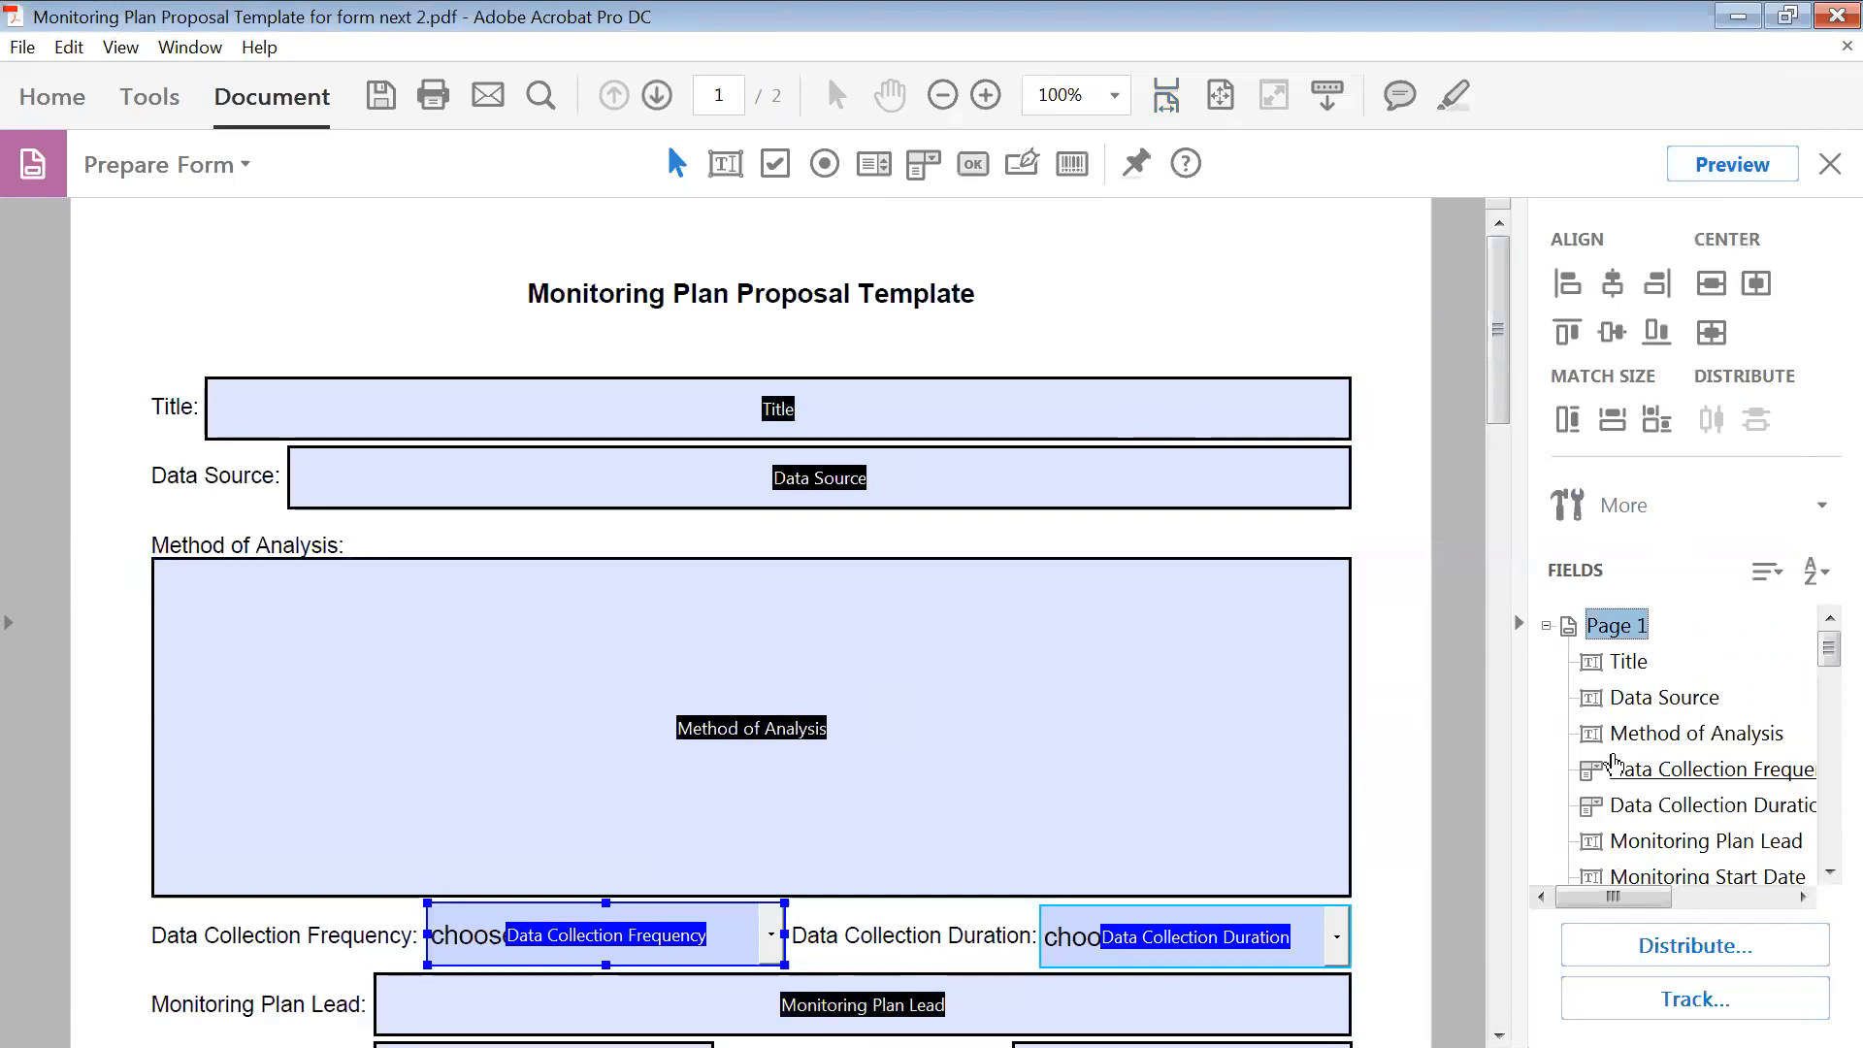
click(1637, 645)
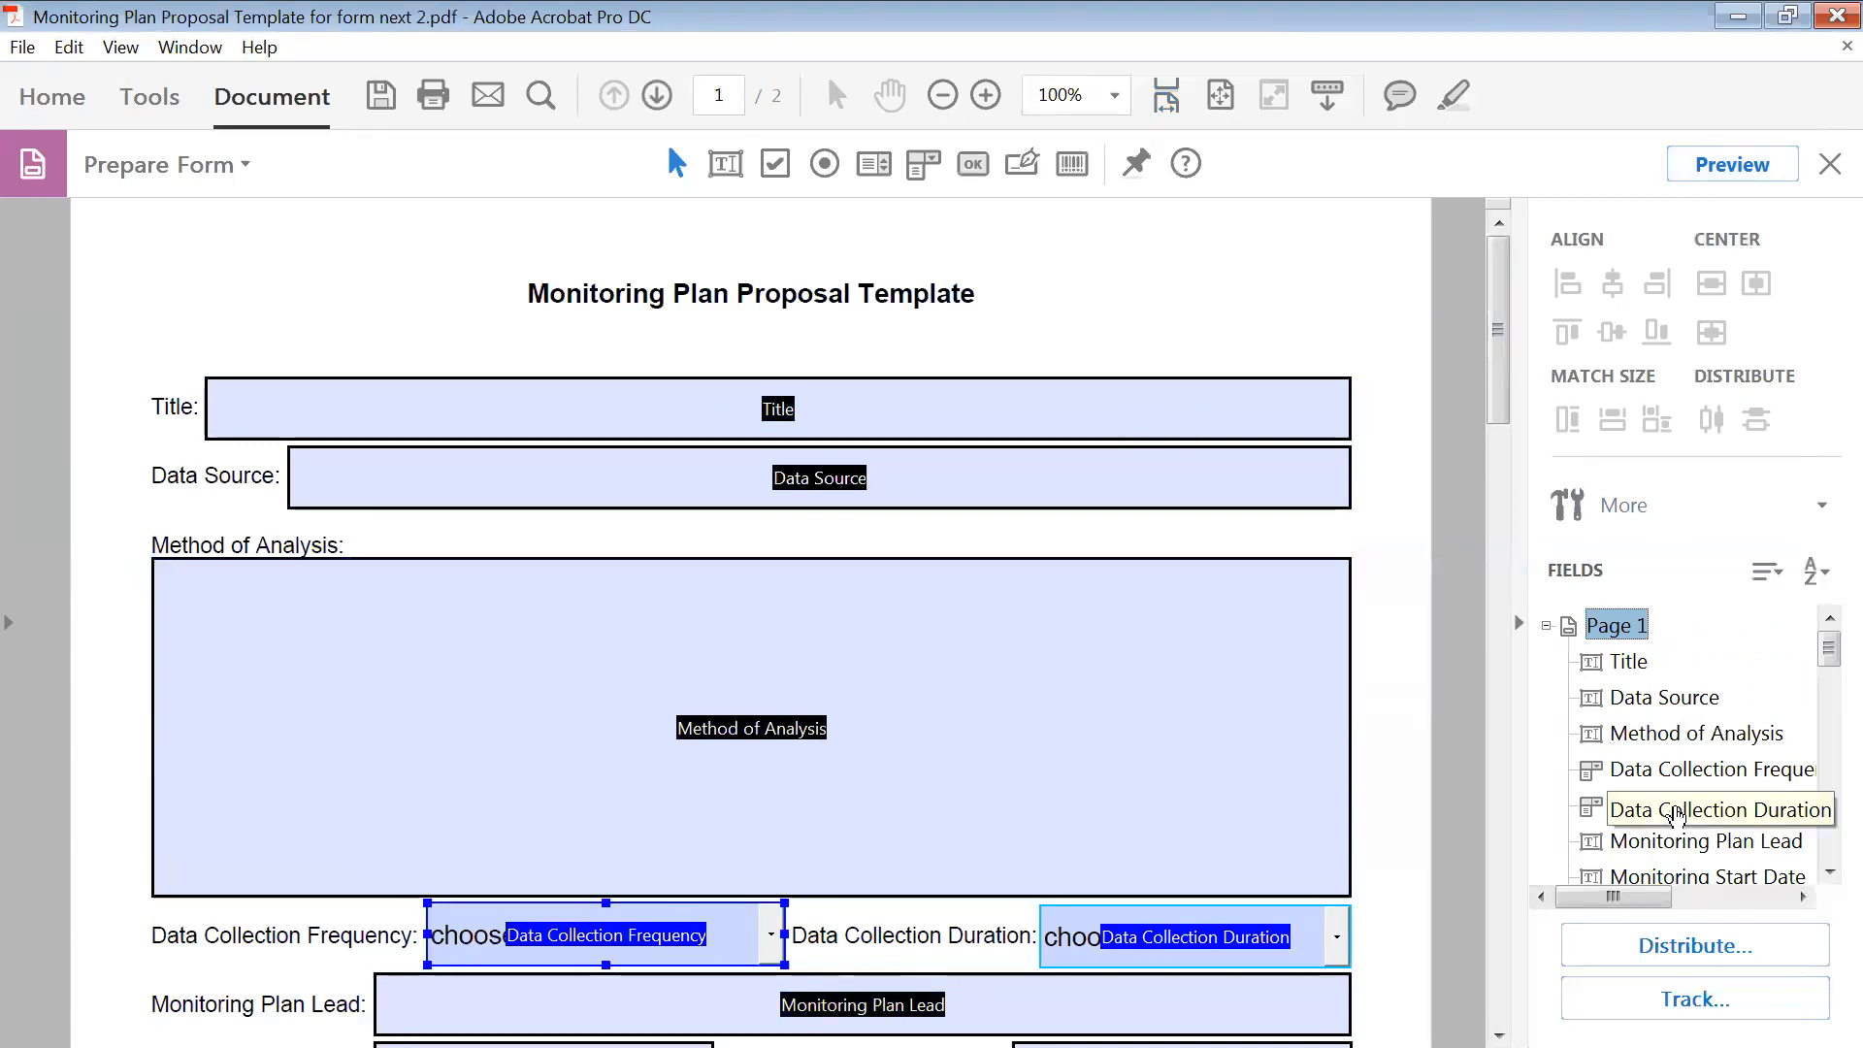
- Check the rearranged page 1 field order by selecting the fields in sequence from Title to Monitoring Plan Lead
click(1622, 663)
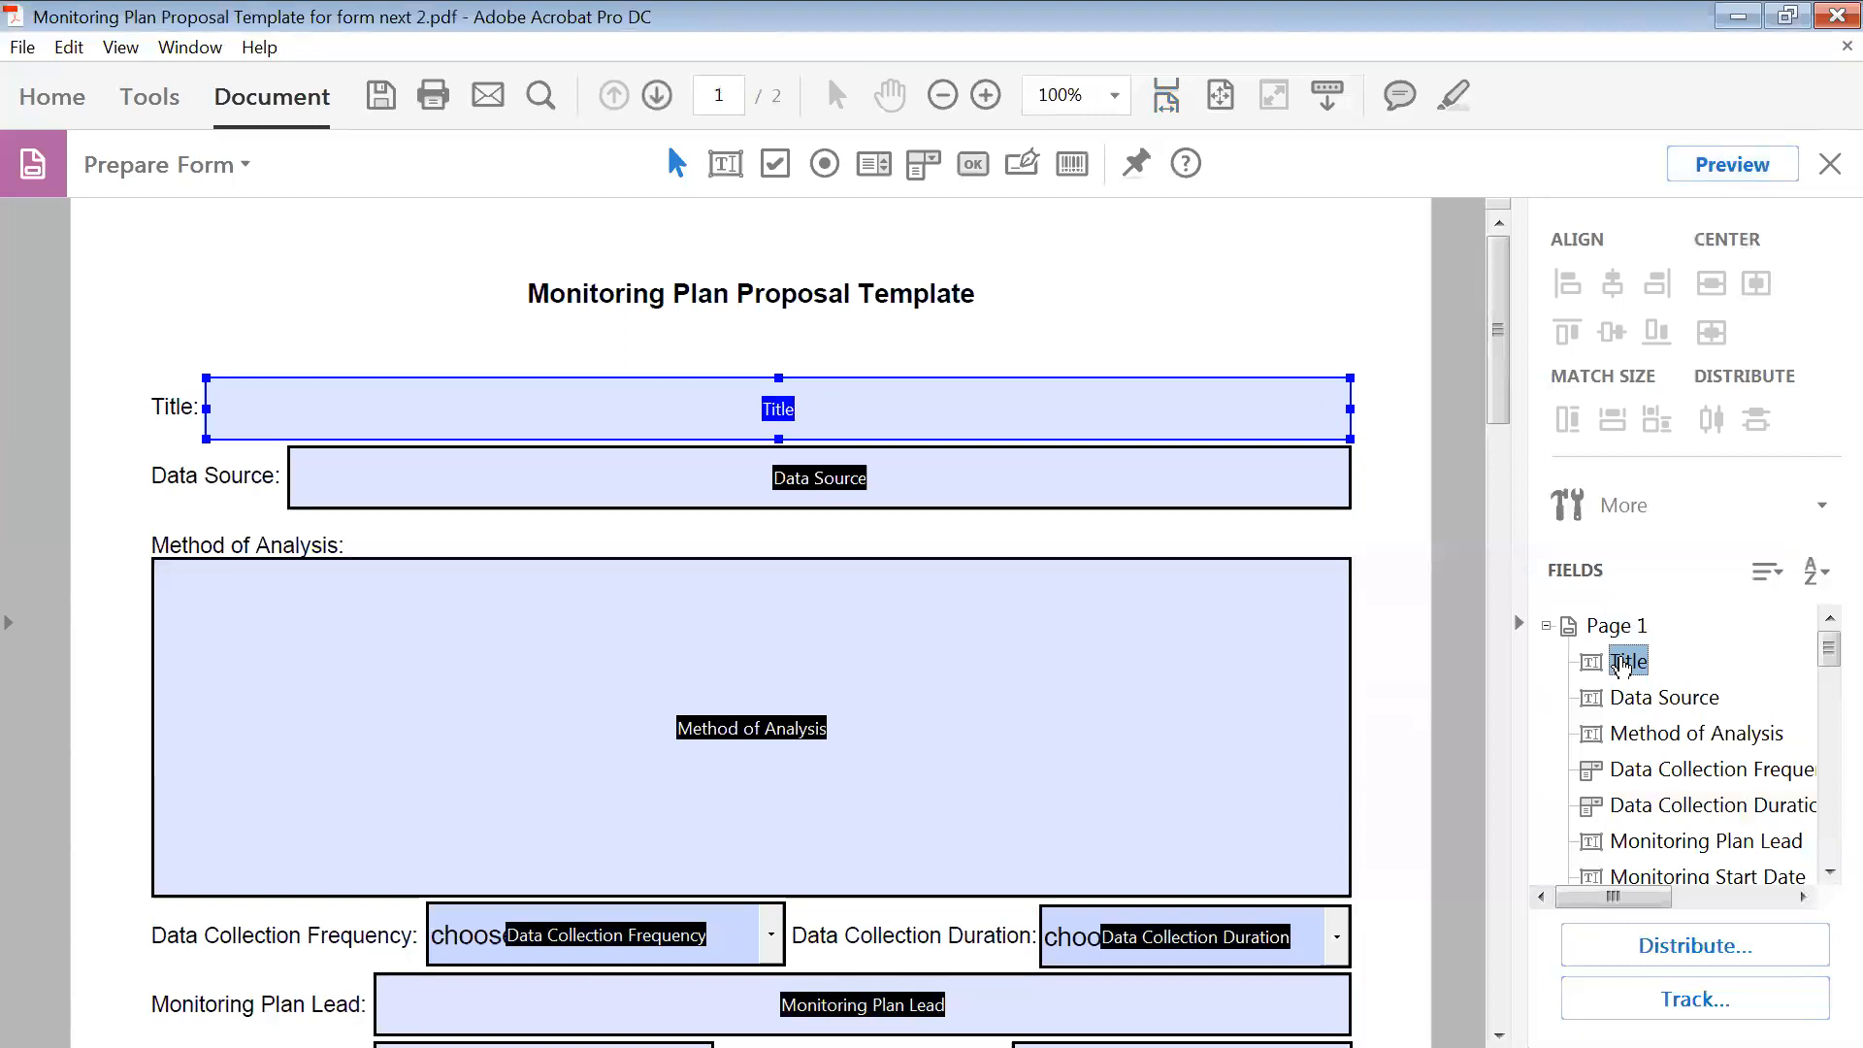
key(Down)
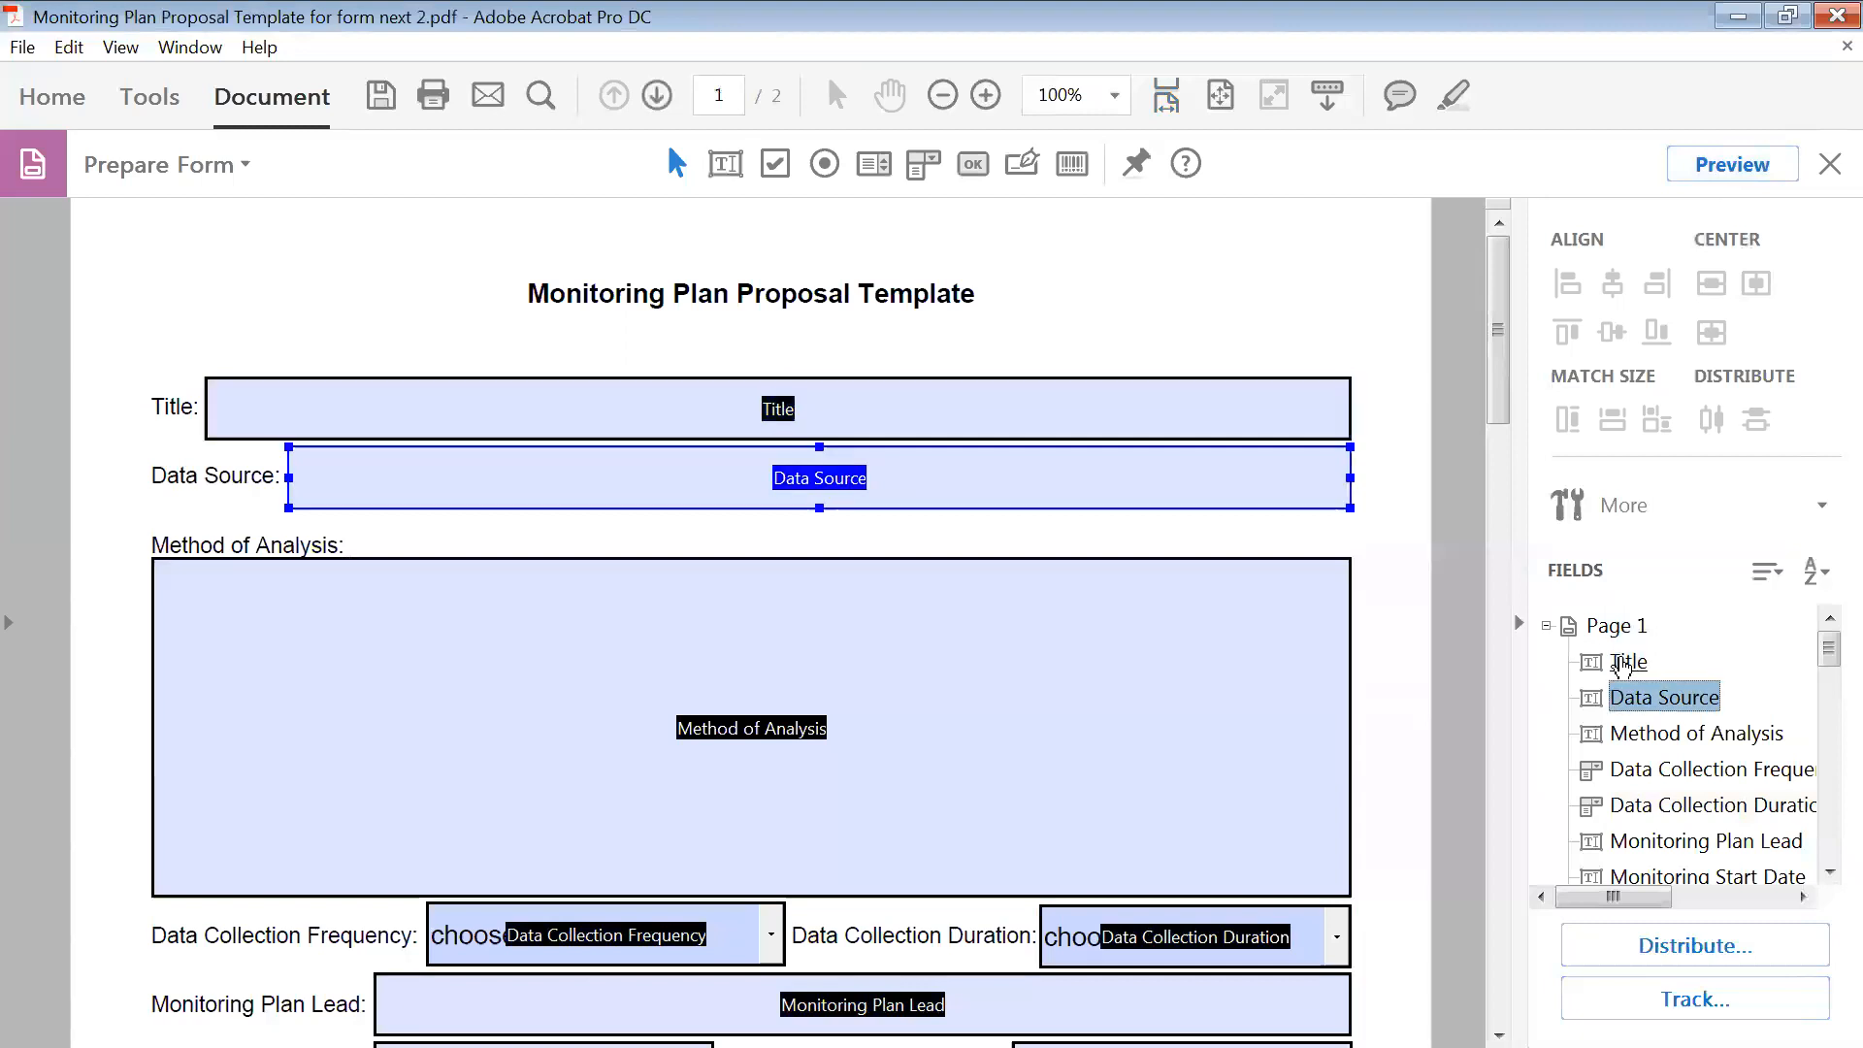
key(Down)
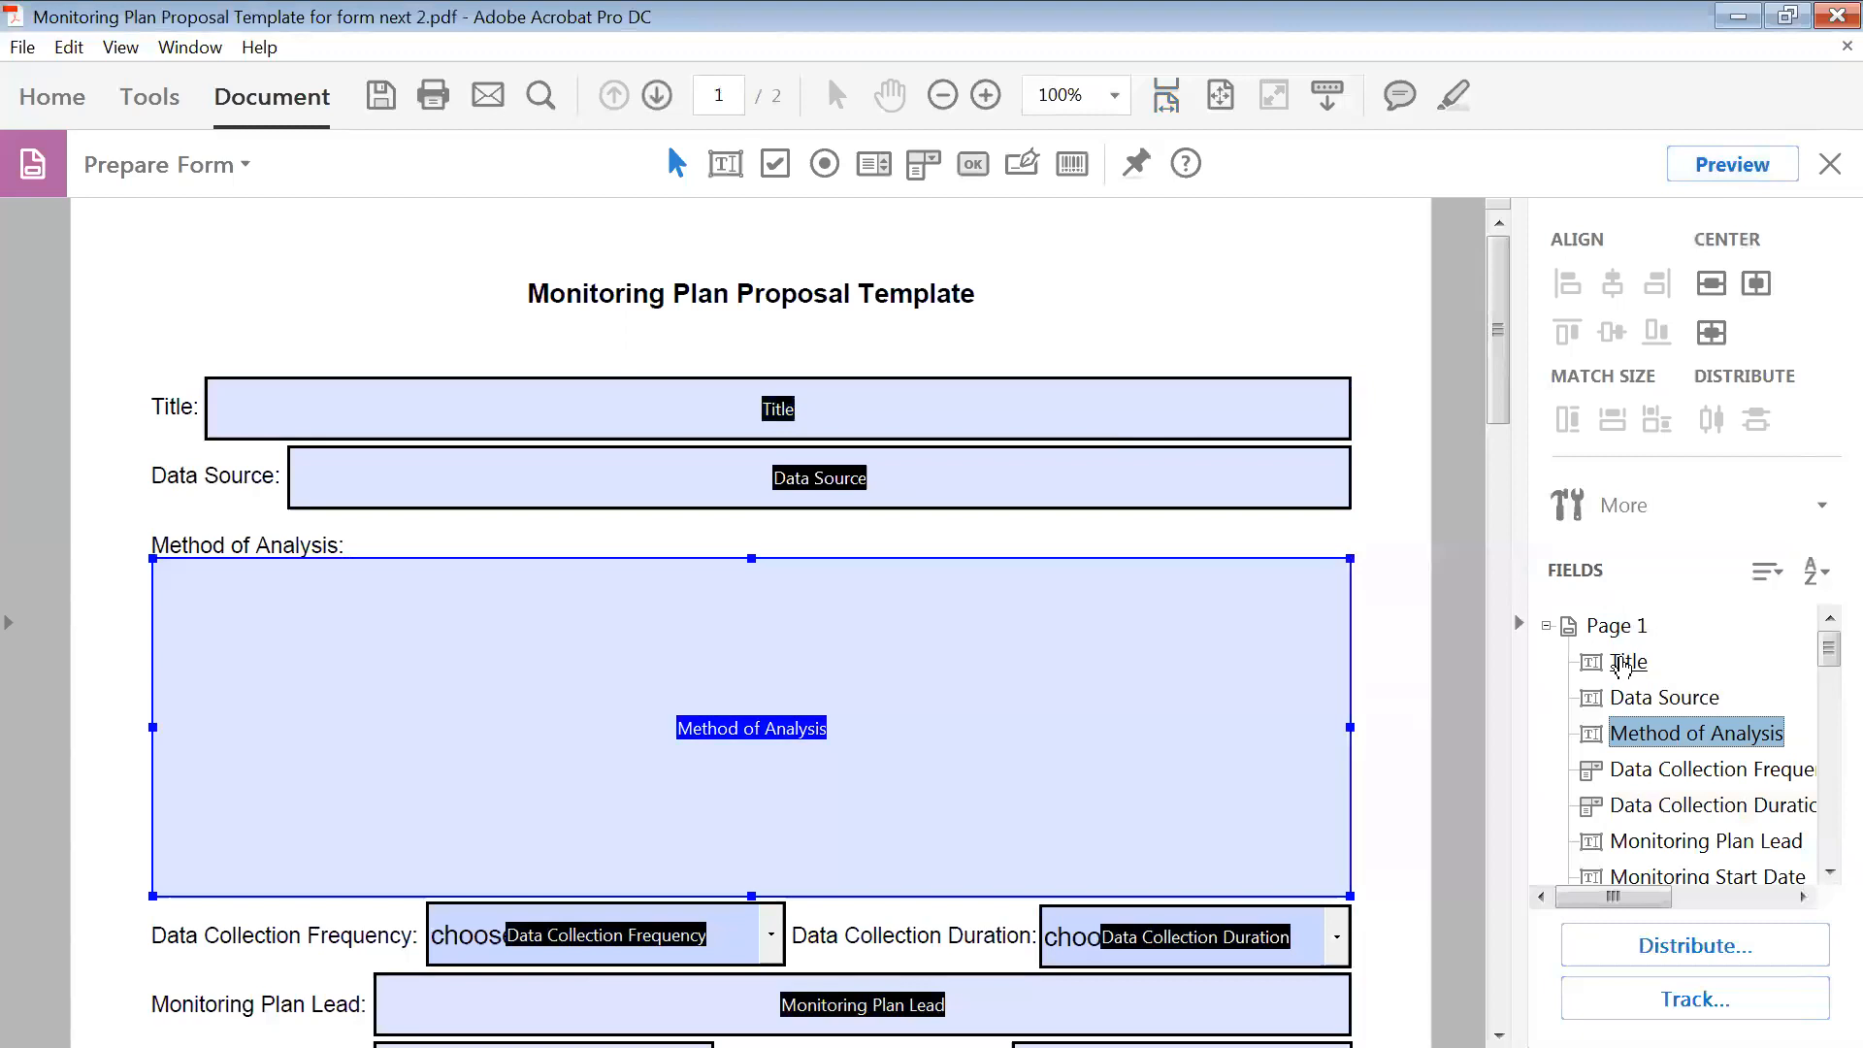
key(Down)
key(Down)
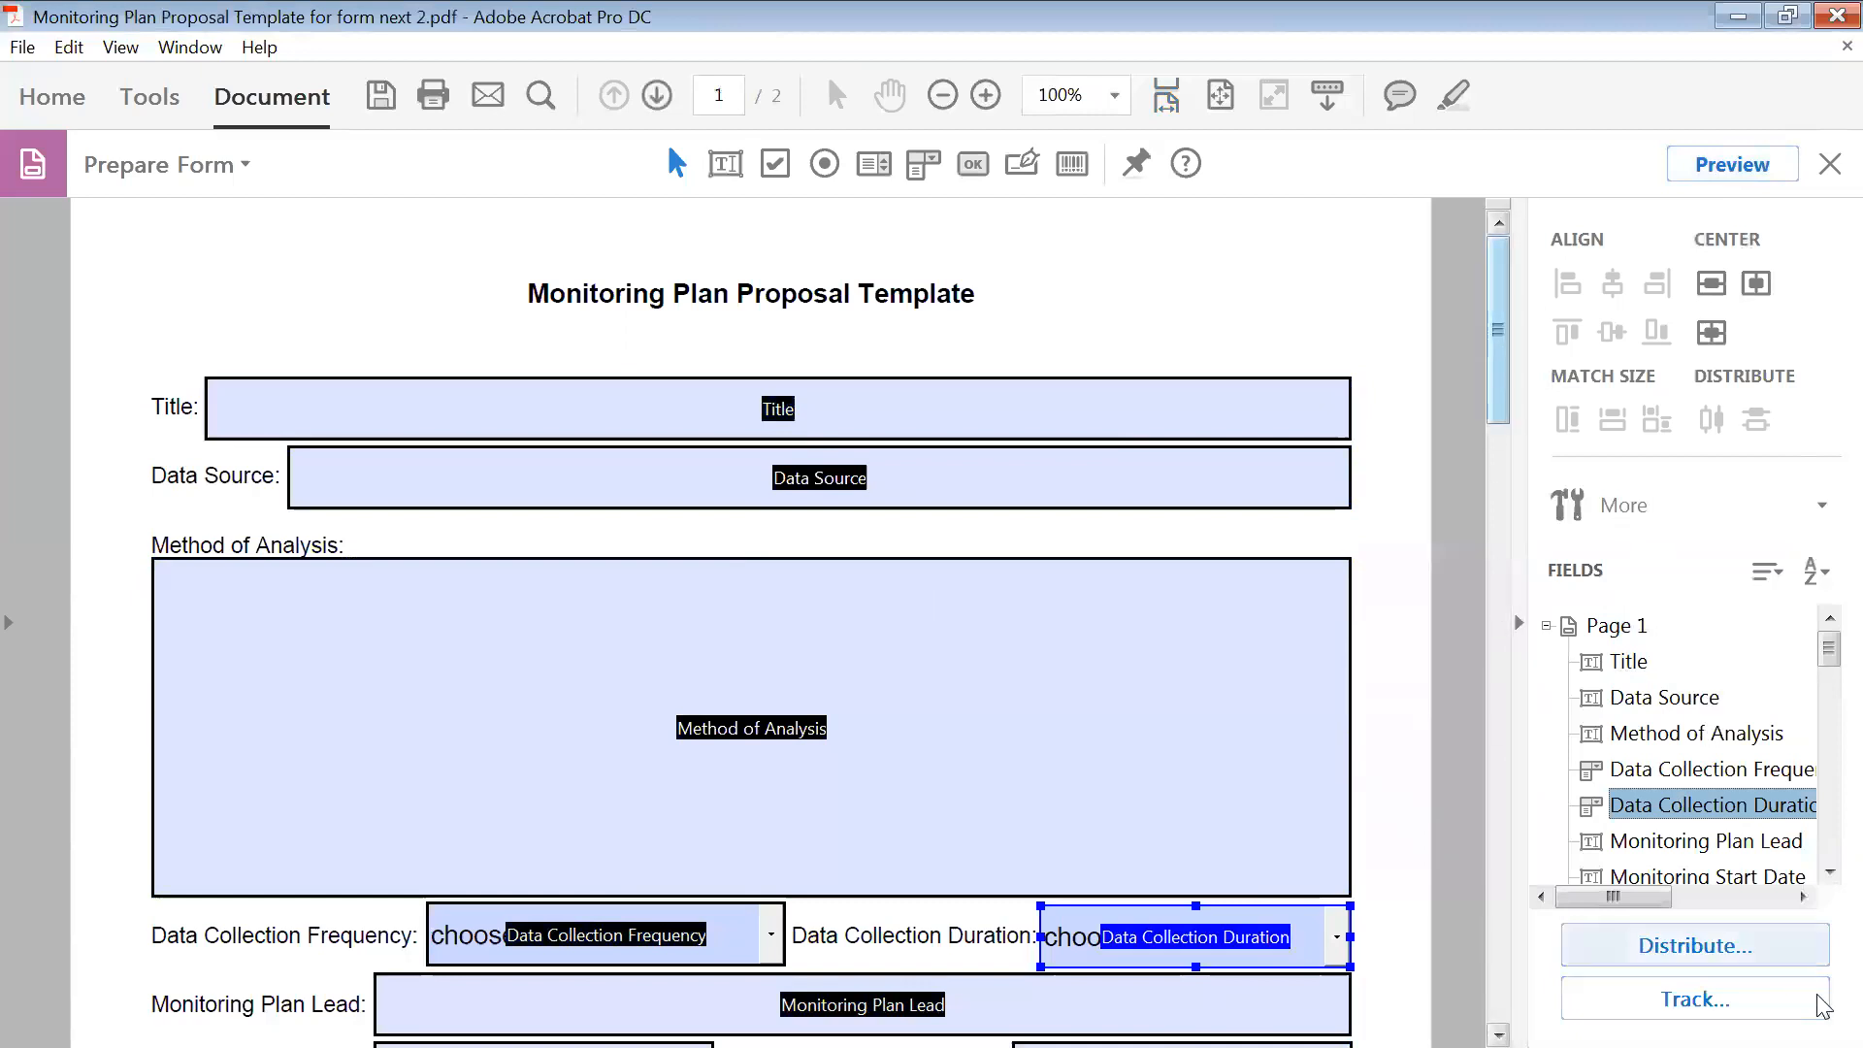
click(1667, 805)
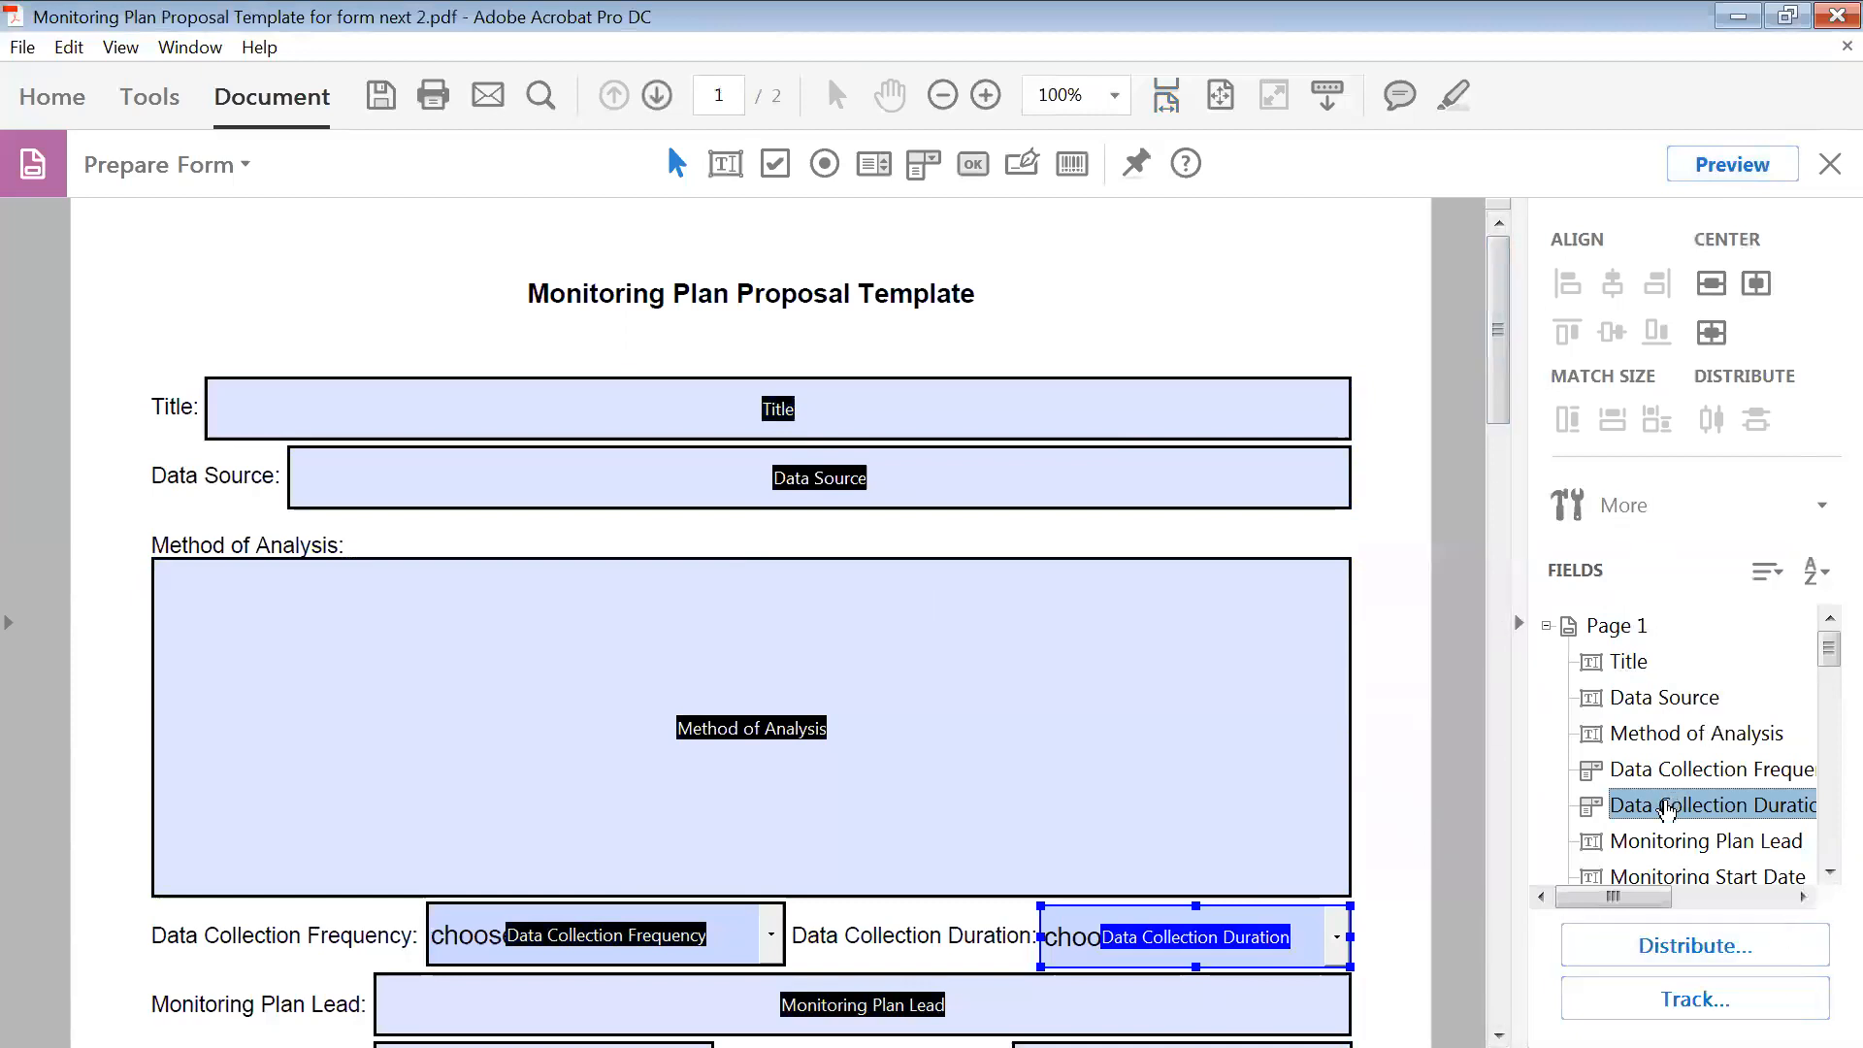
click(1588, 811)
click(1630, 840)
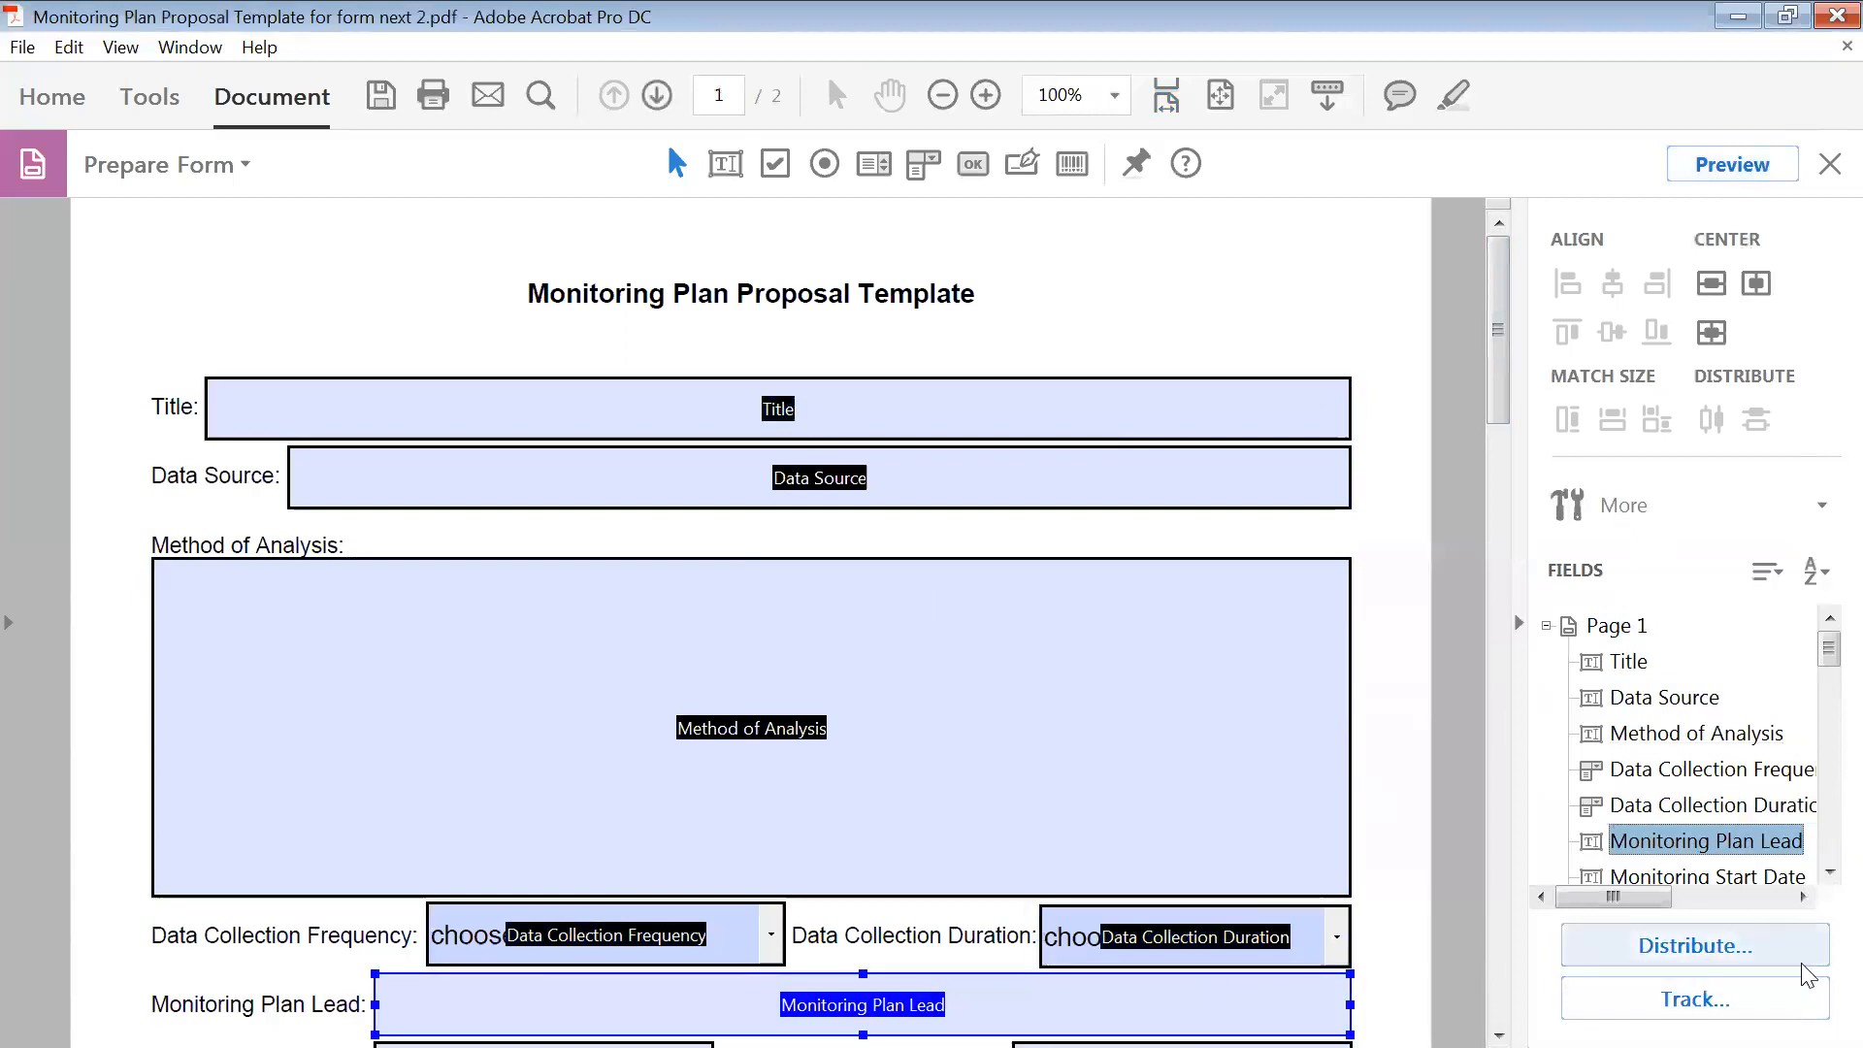
- Check the rest of the page 1 field order, from Monitoring Start Date through External related activity
key(Down)
key(Down)
key(Down)
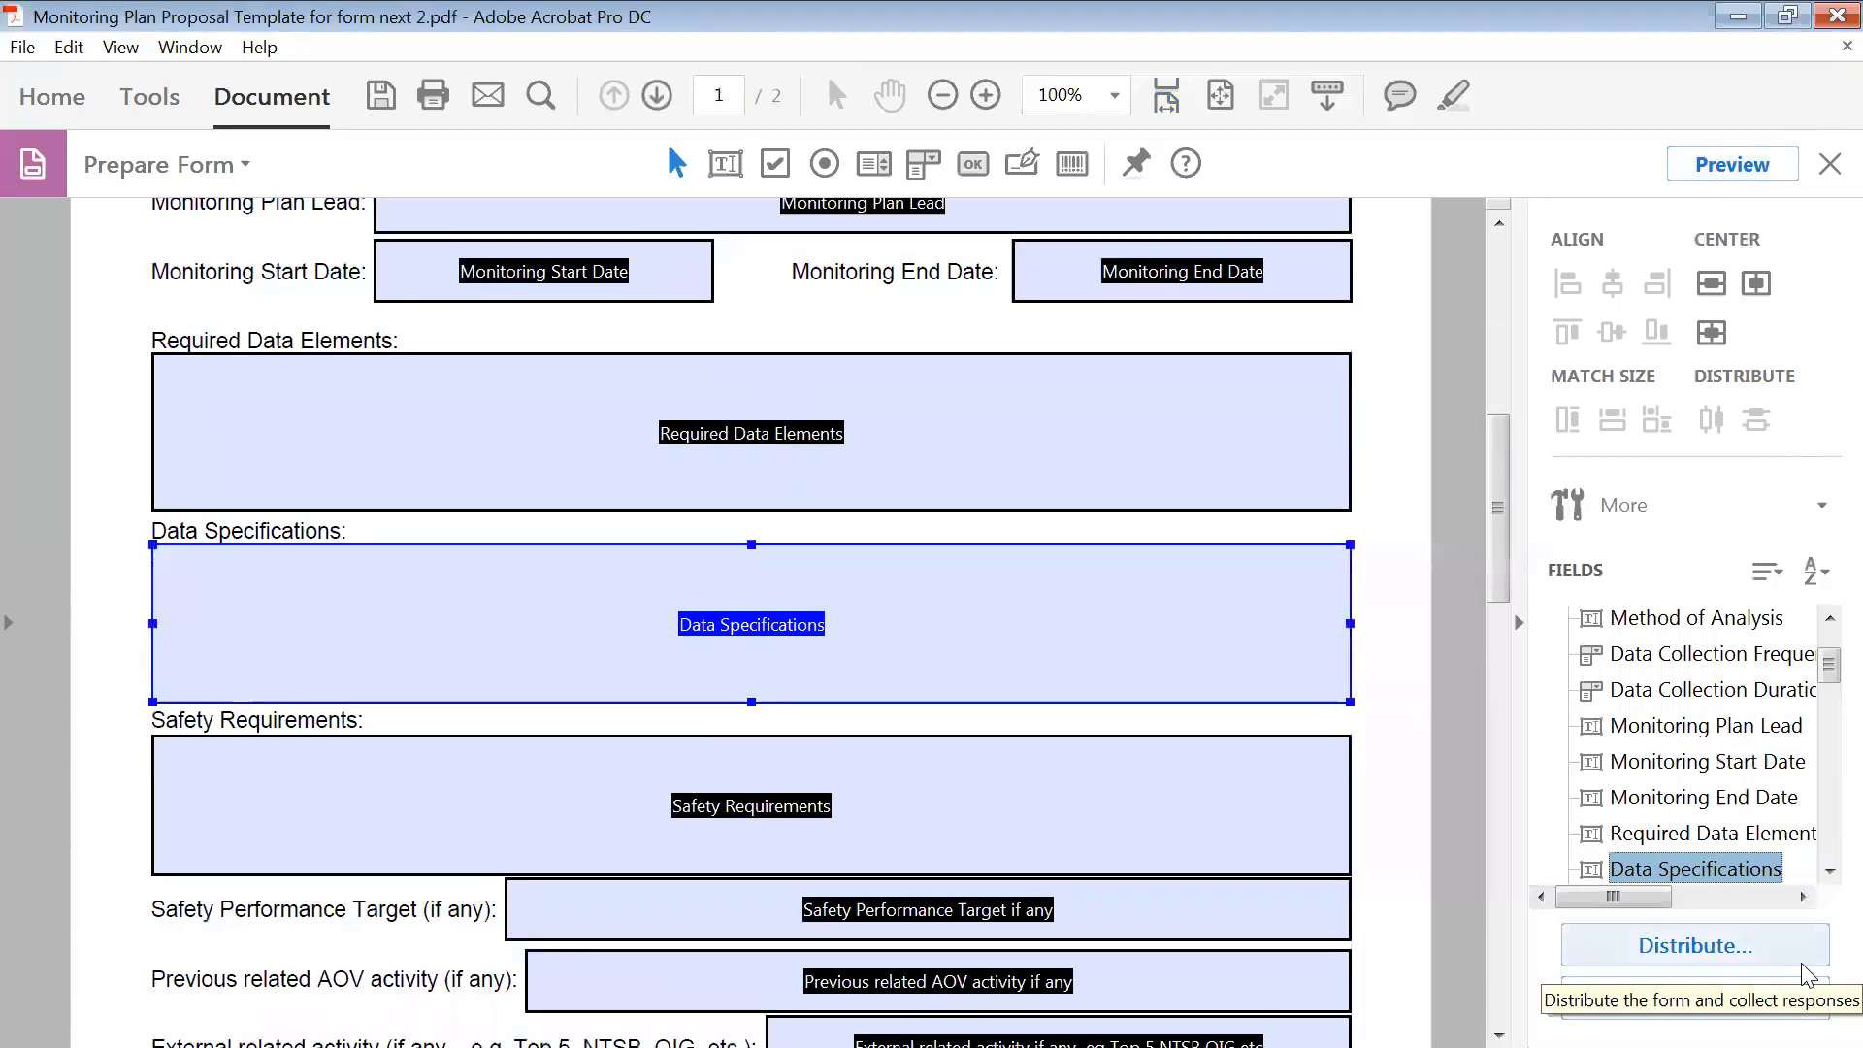
key(Tab)
key(Tab)
key(Tab)
key(Tab)
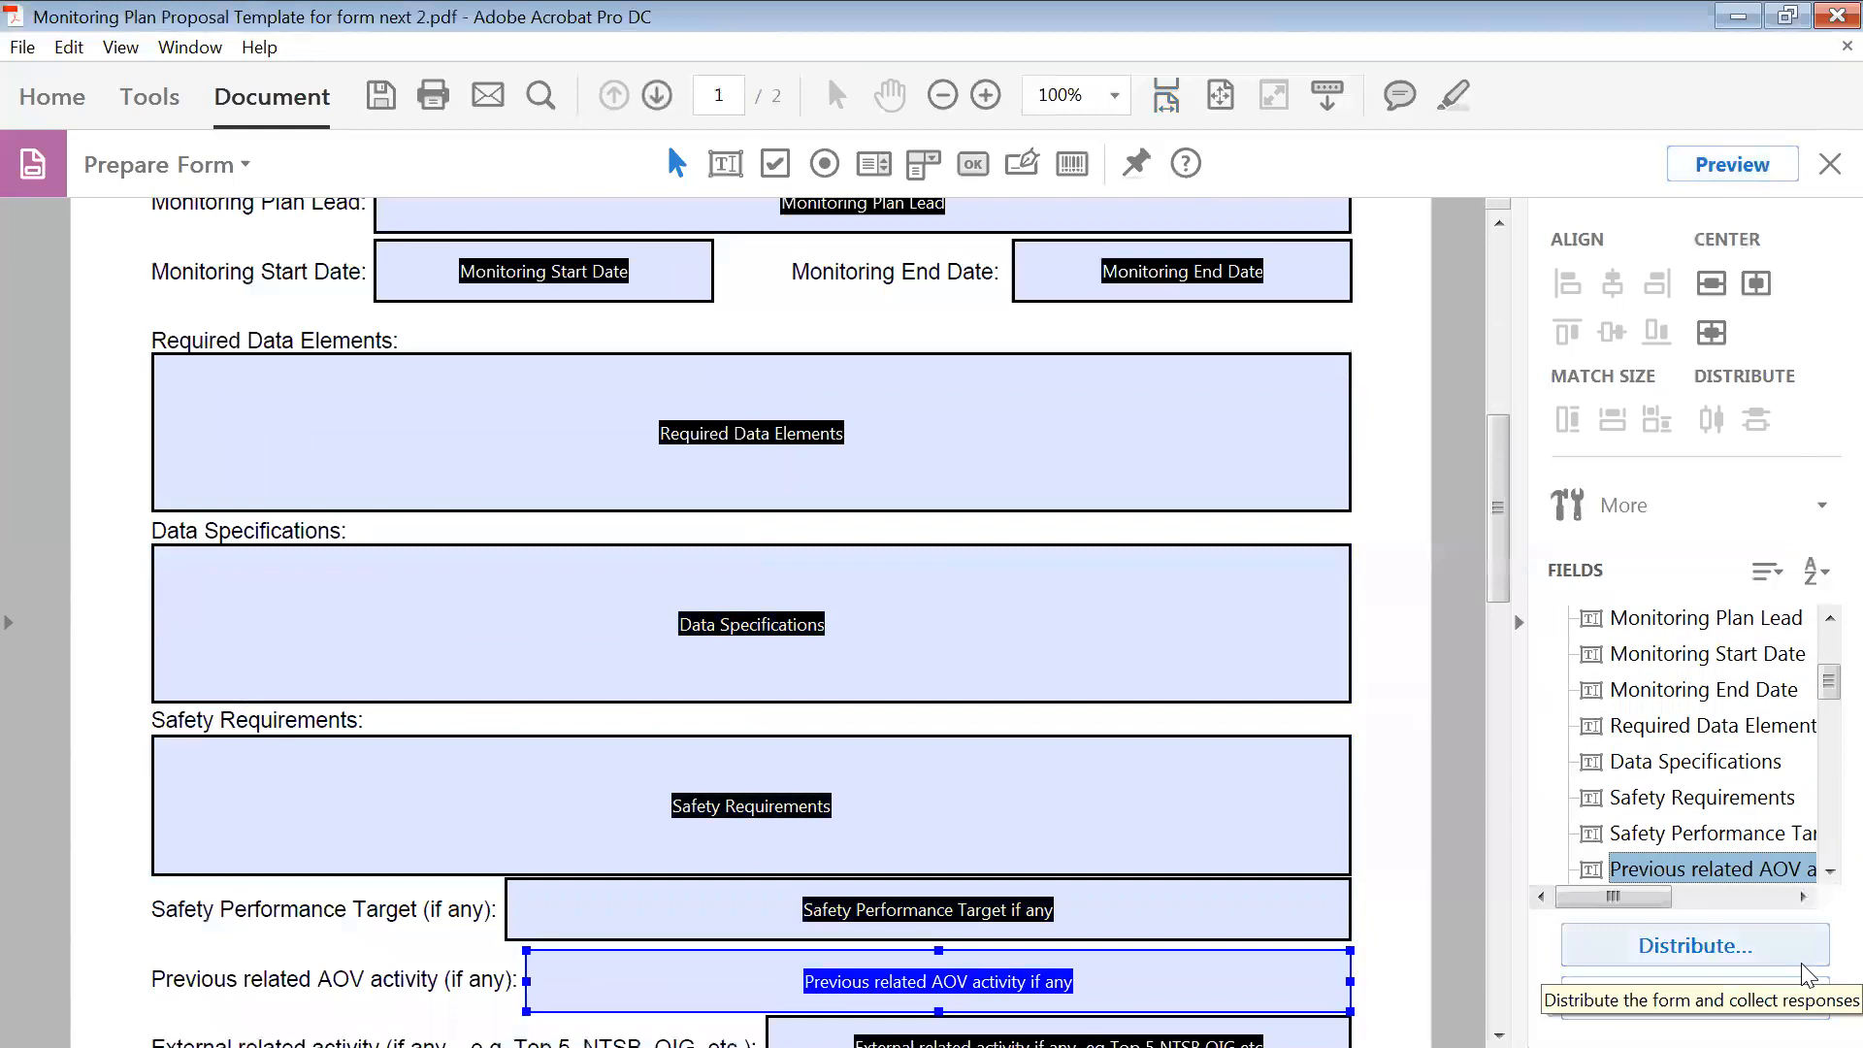
key(Tab)
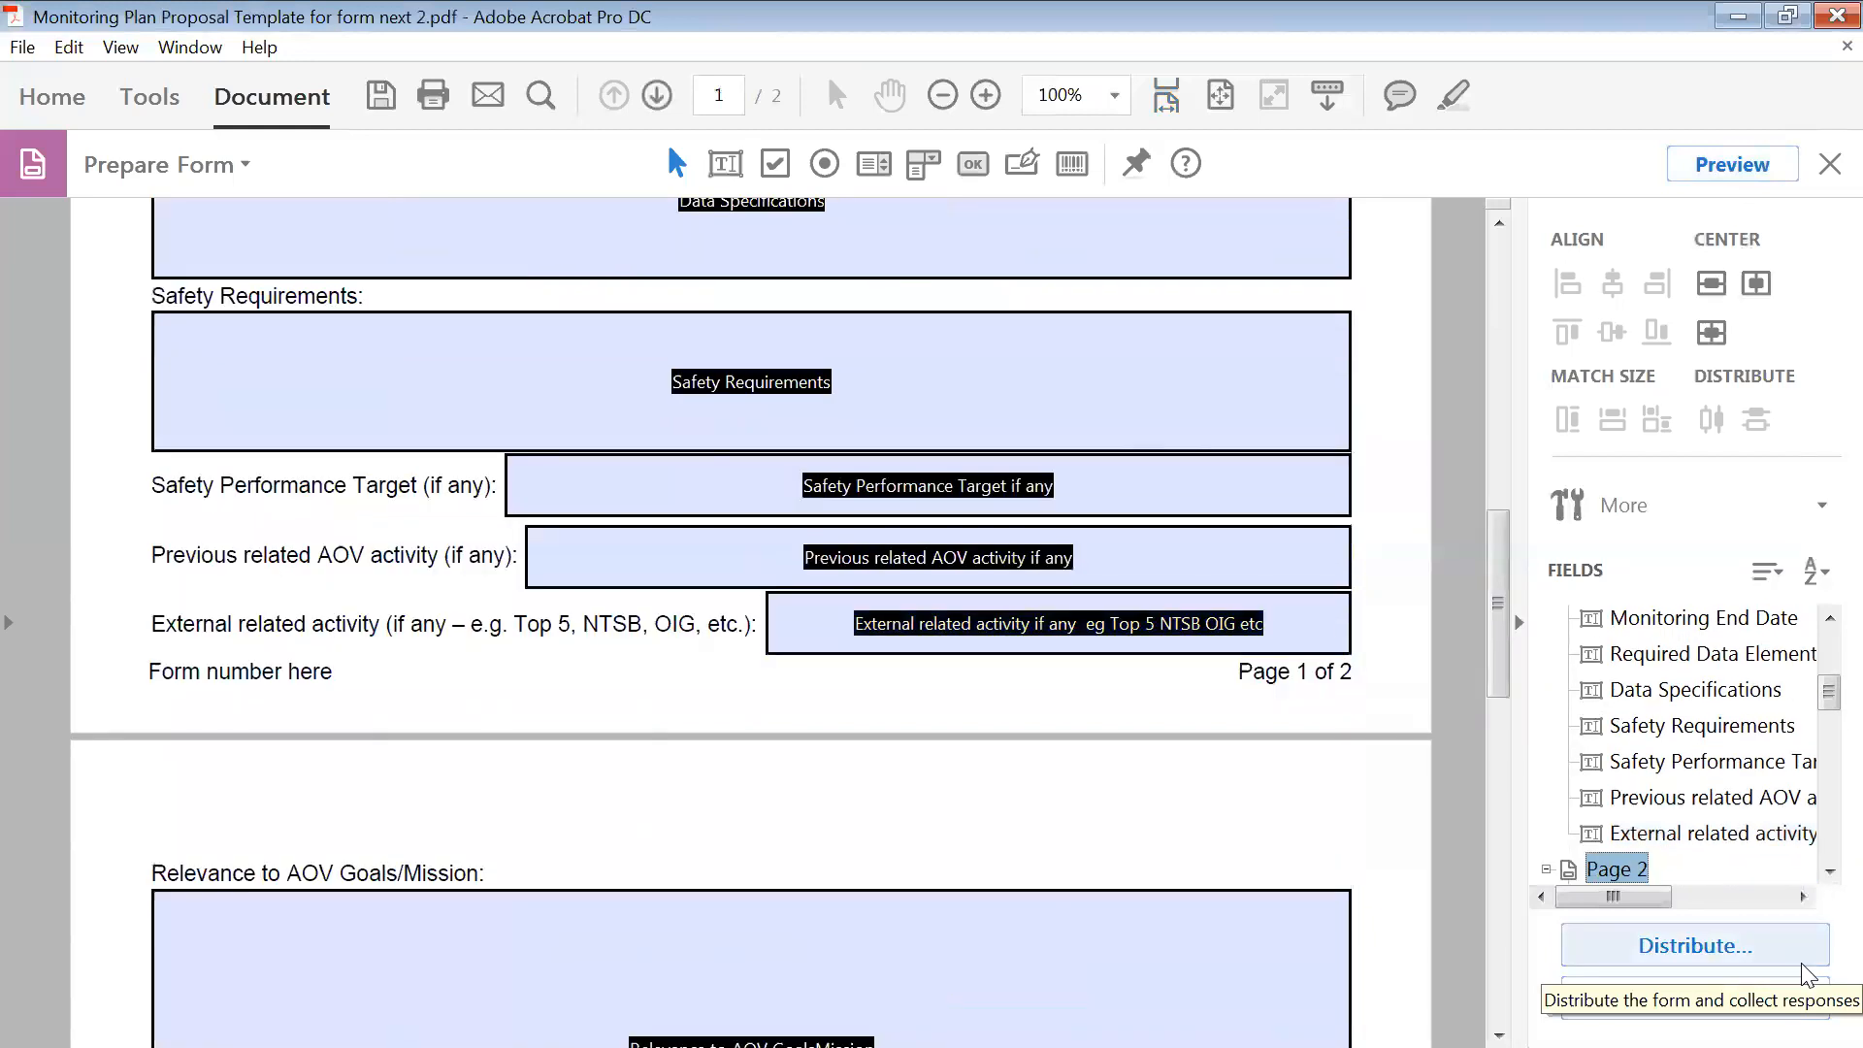
- Check the page 2 field order from Relevance to AOV Goals/Mission through fields 1 to 9 and the two due-date fields
key(Tab)
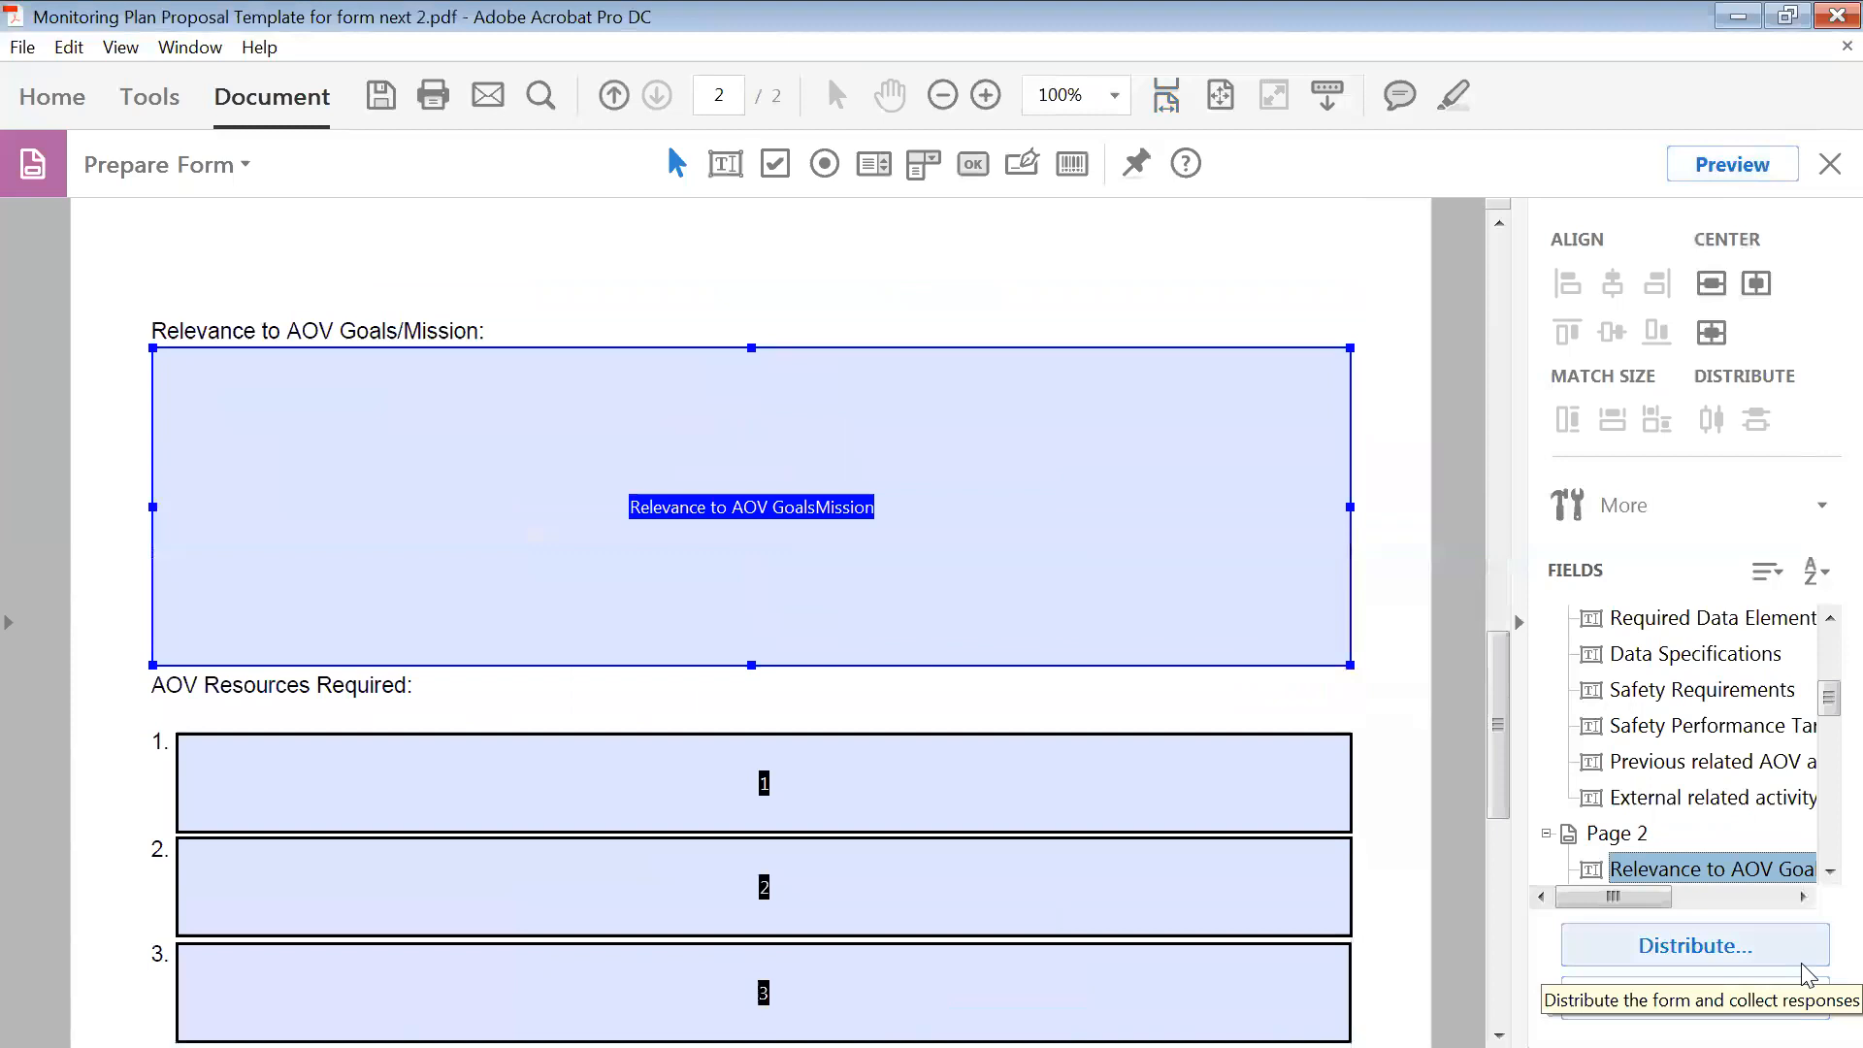
key(Tab)
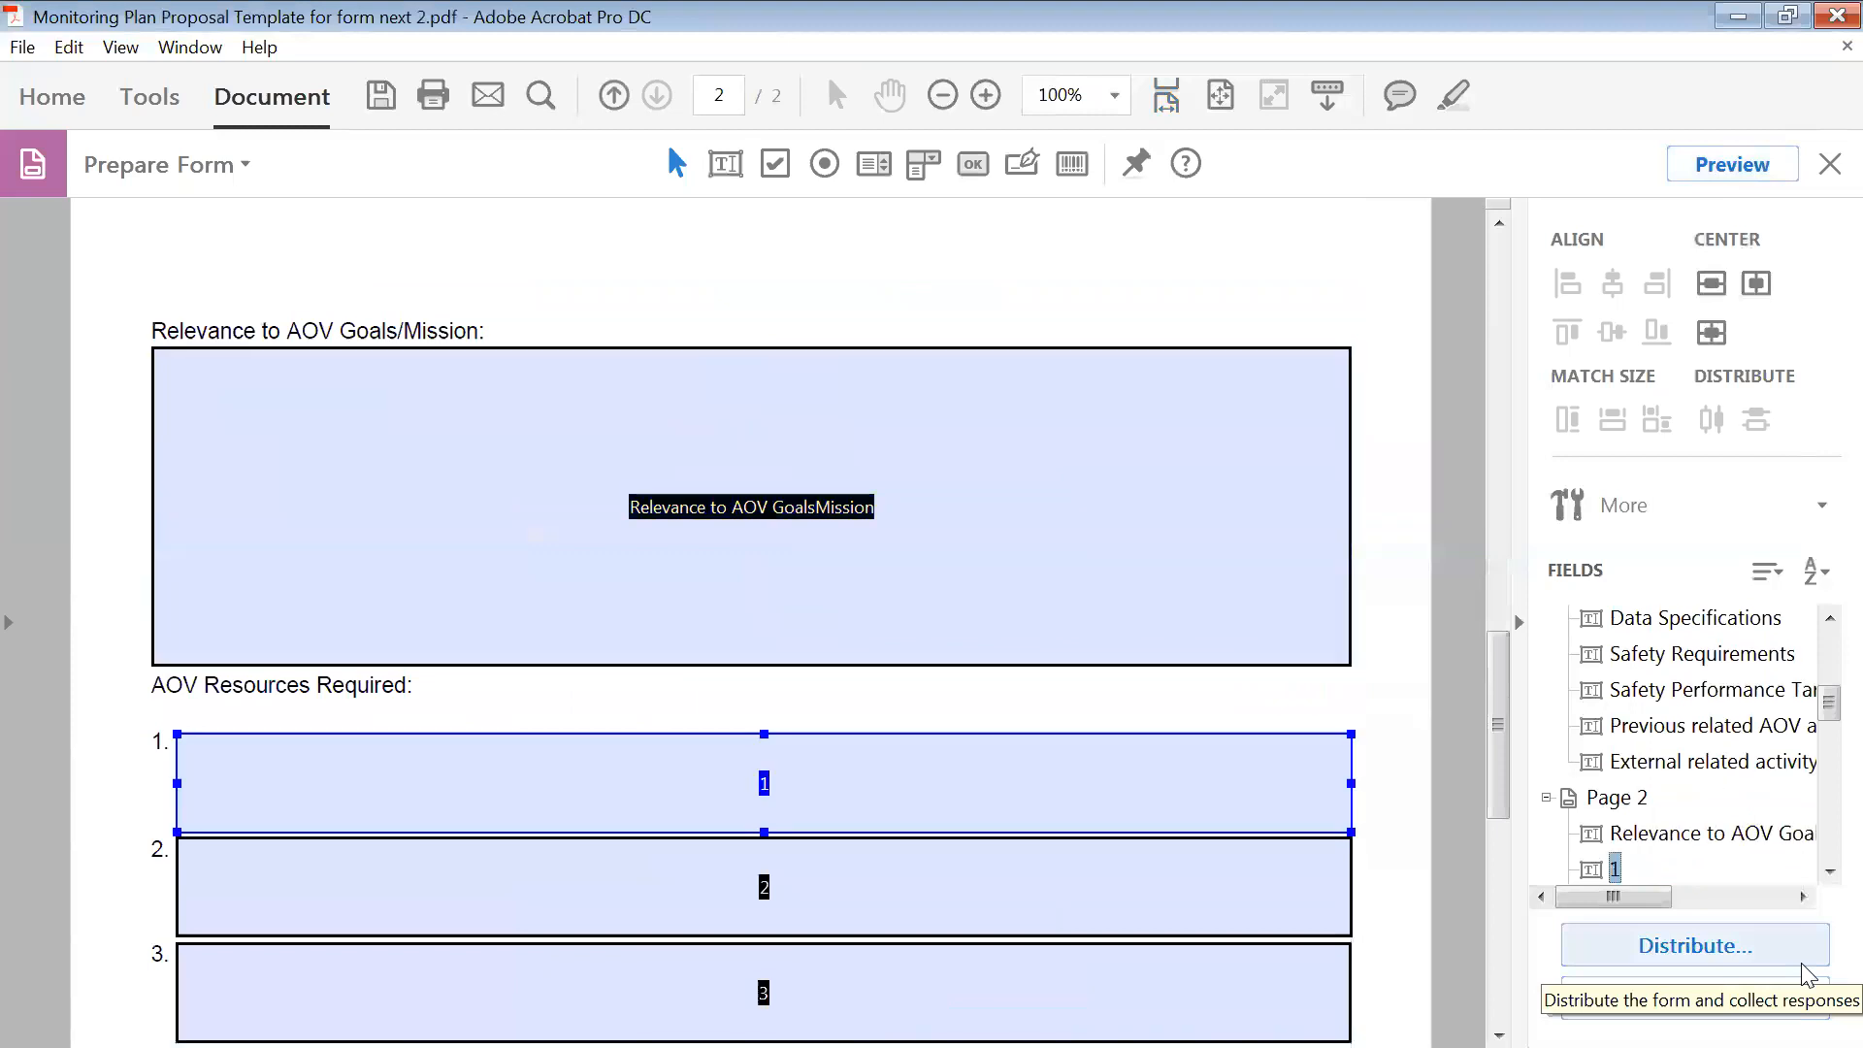
key(Tab)
key(Tab)
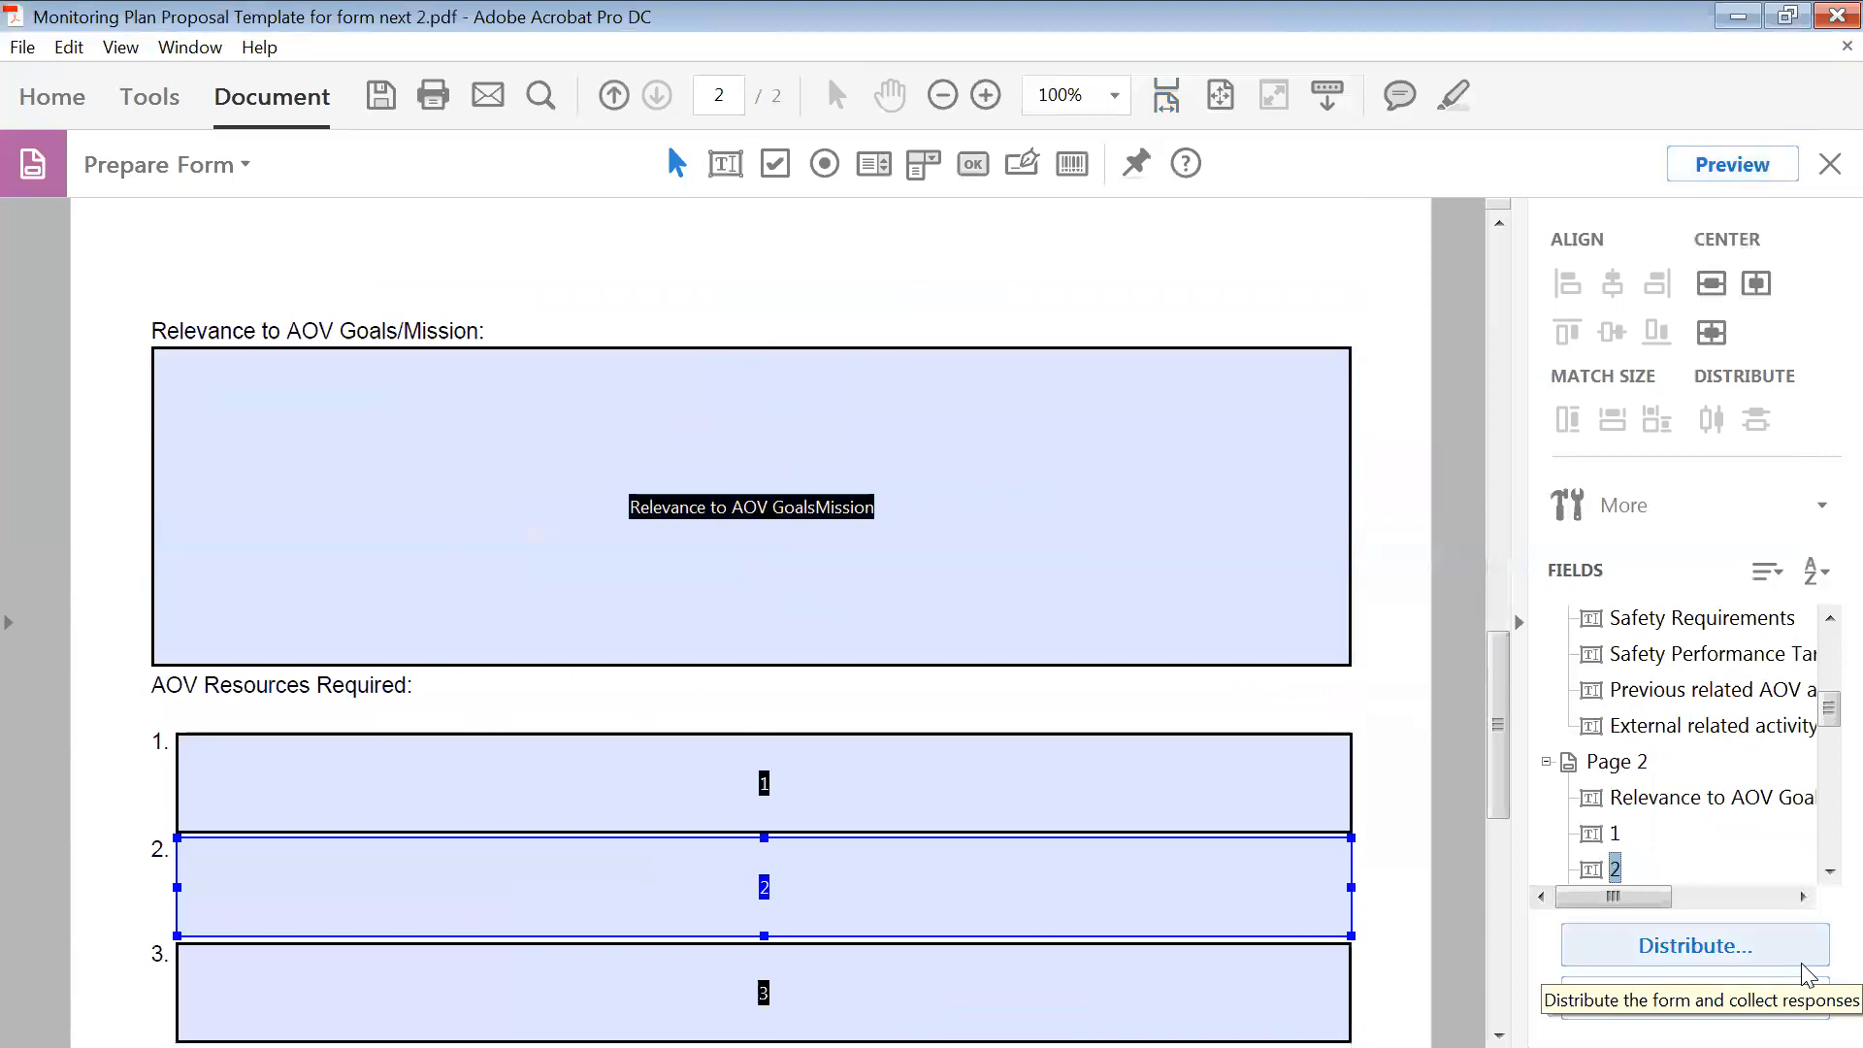
key(Tab)
key(Tab)
key(Tab)
key(Tab)
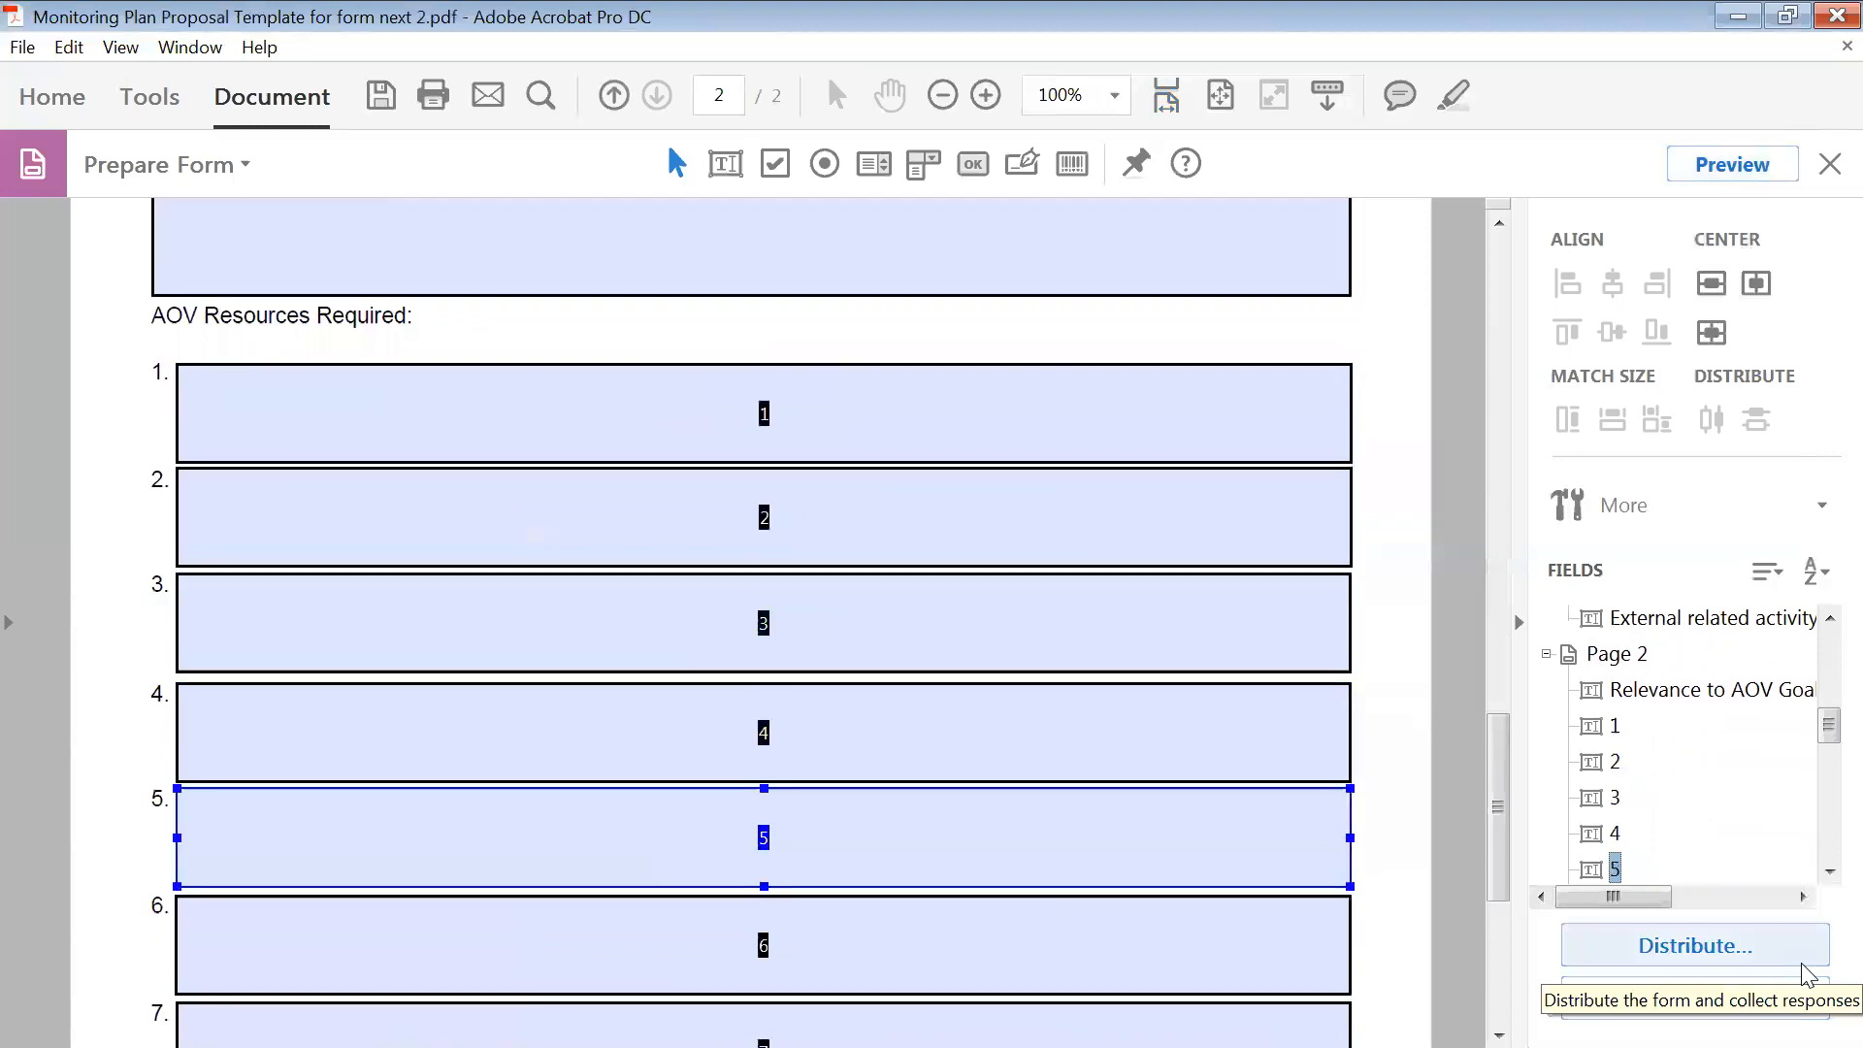
key(Tab)
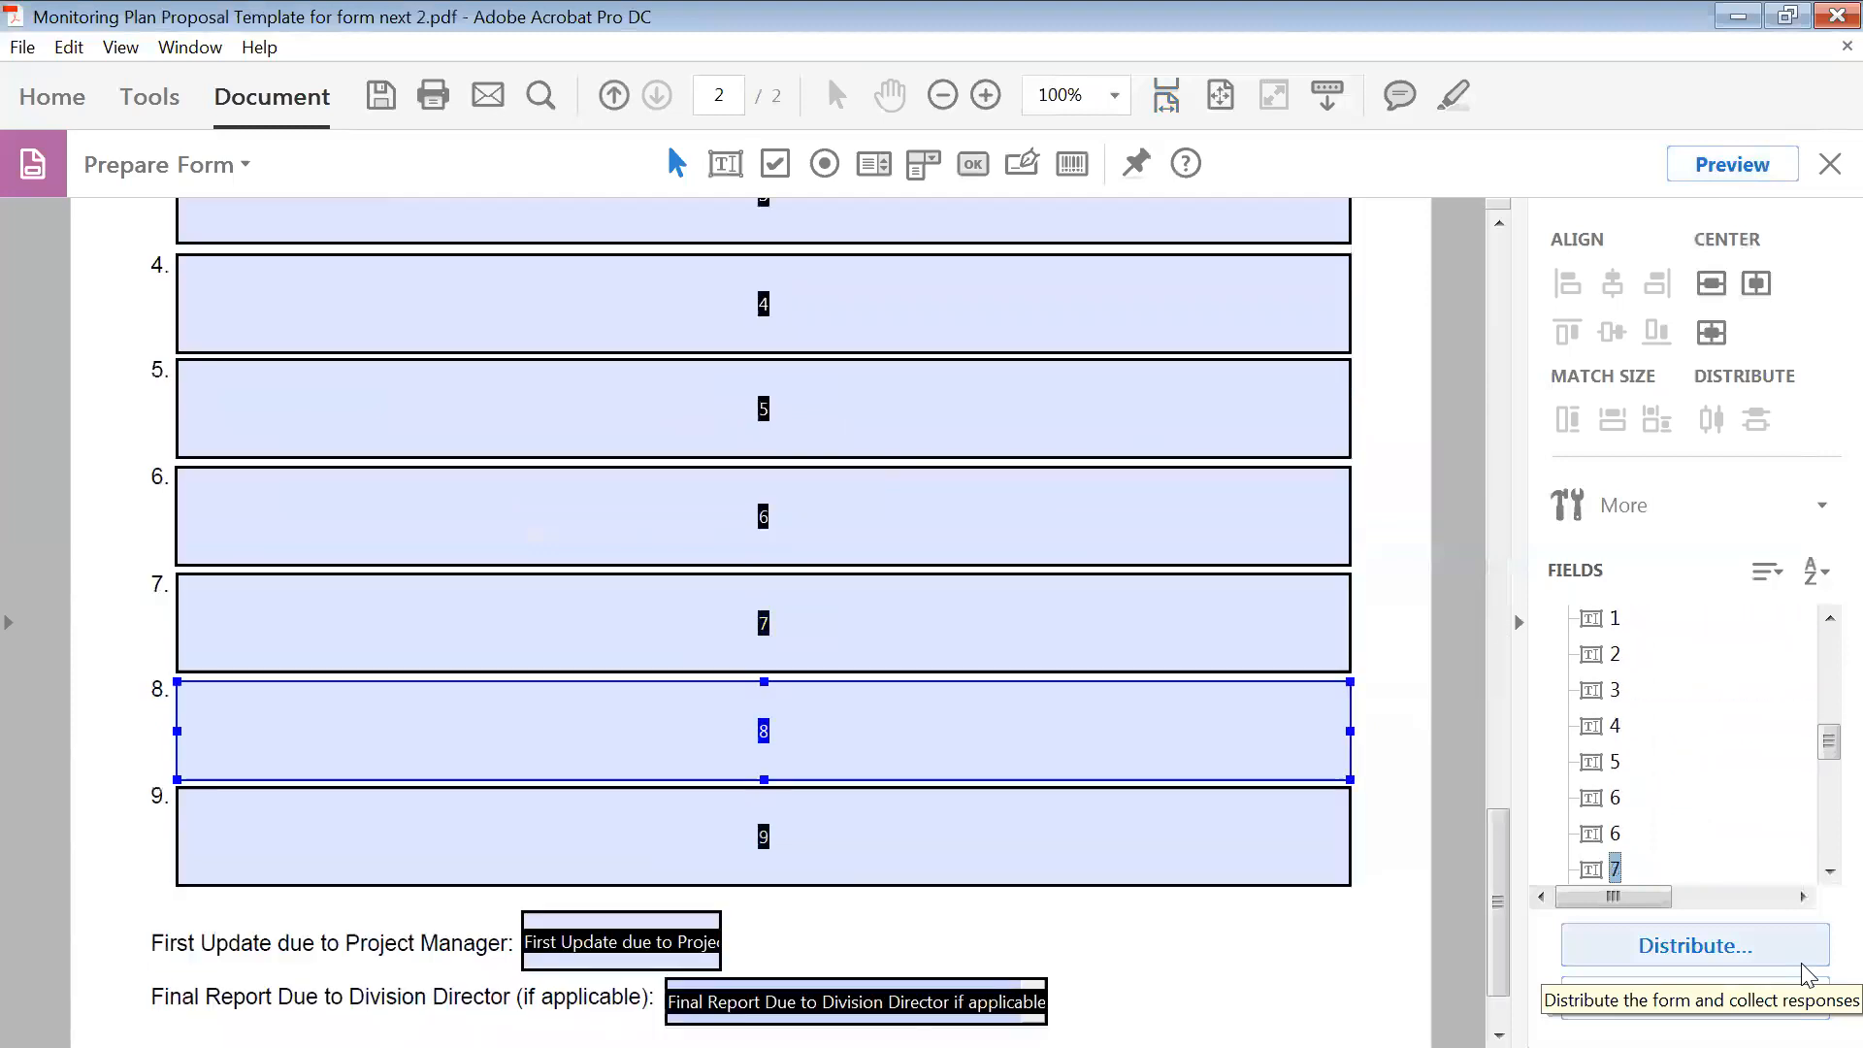
key(Tab)
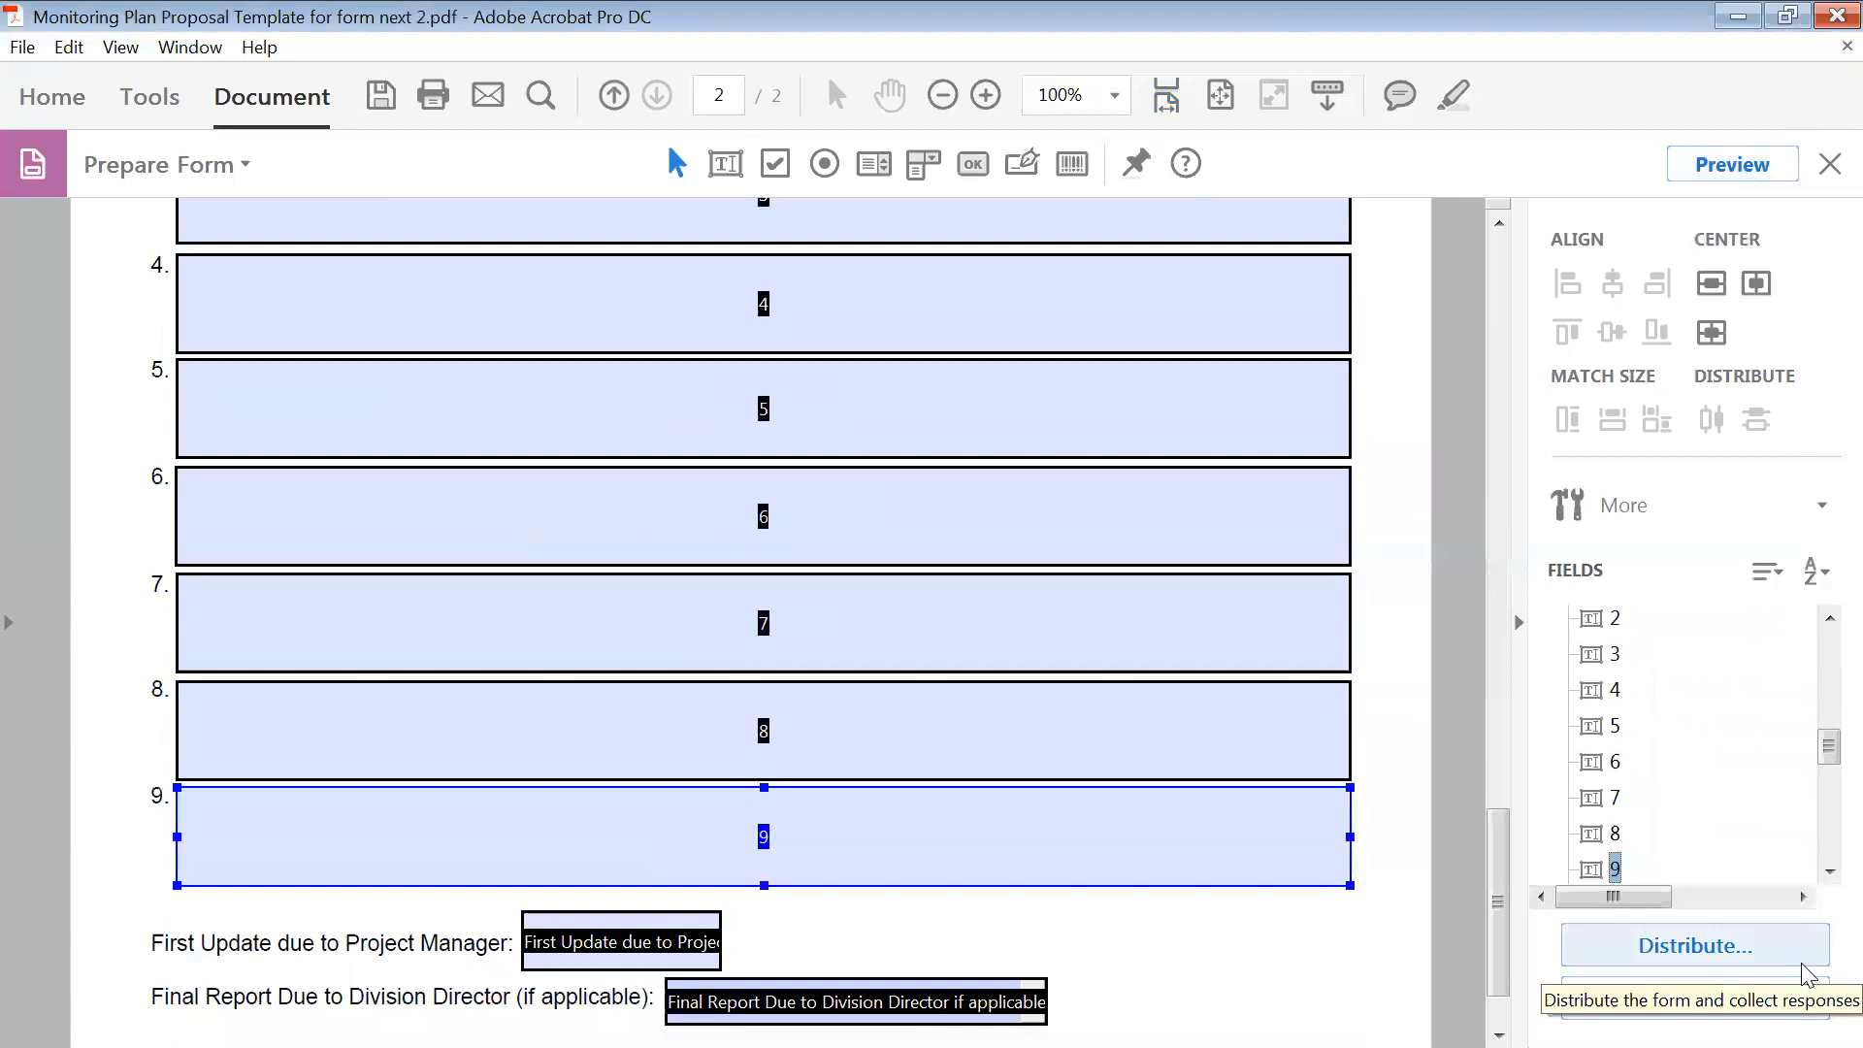
key(shift+Tab)
key(shift+Tab)
key(Tab)
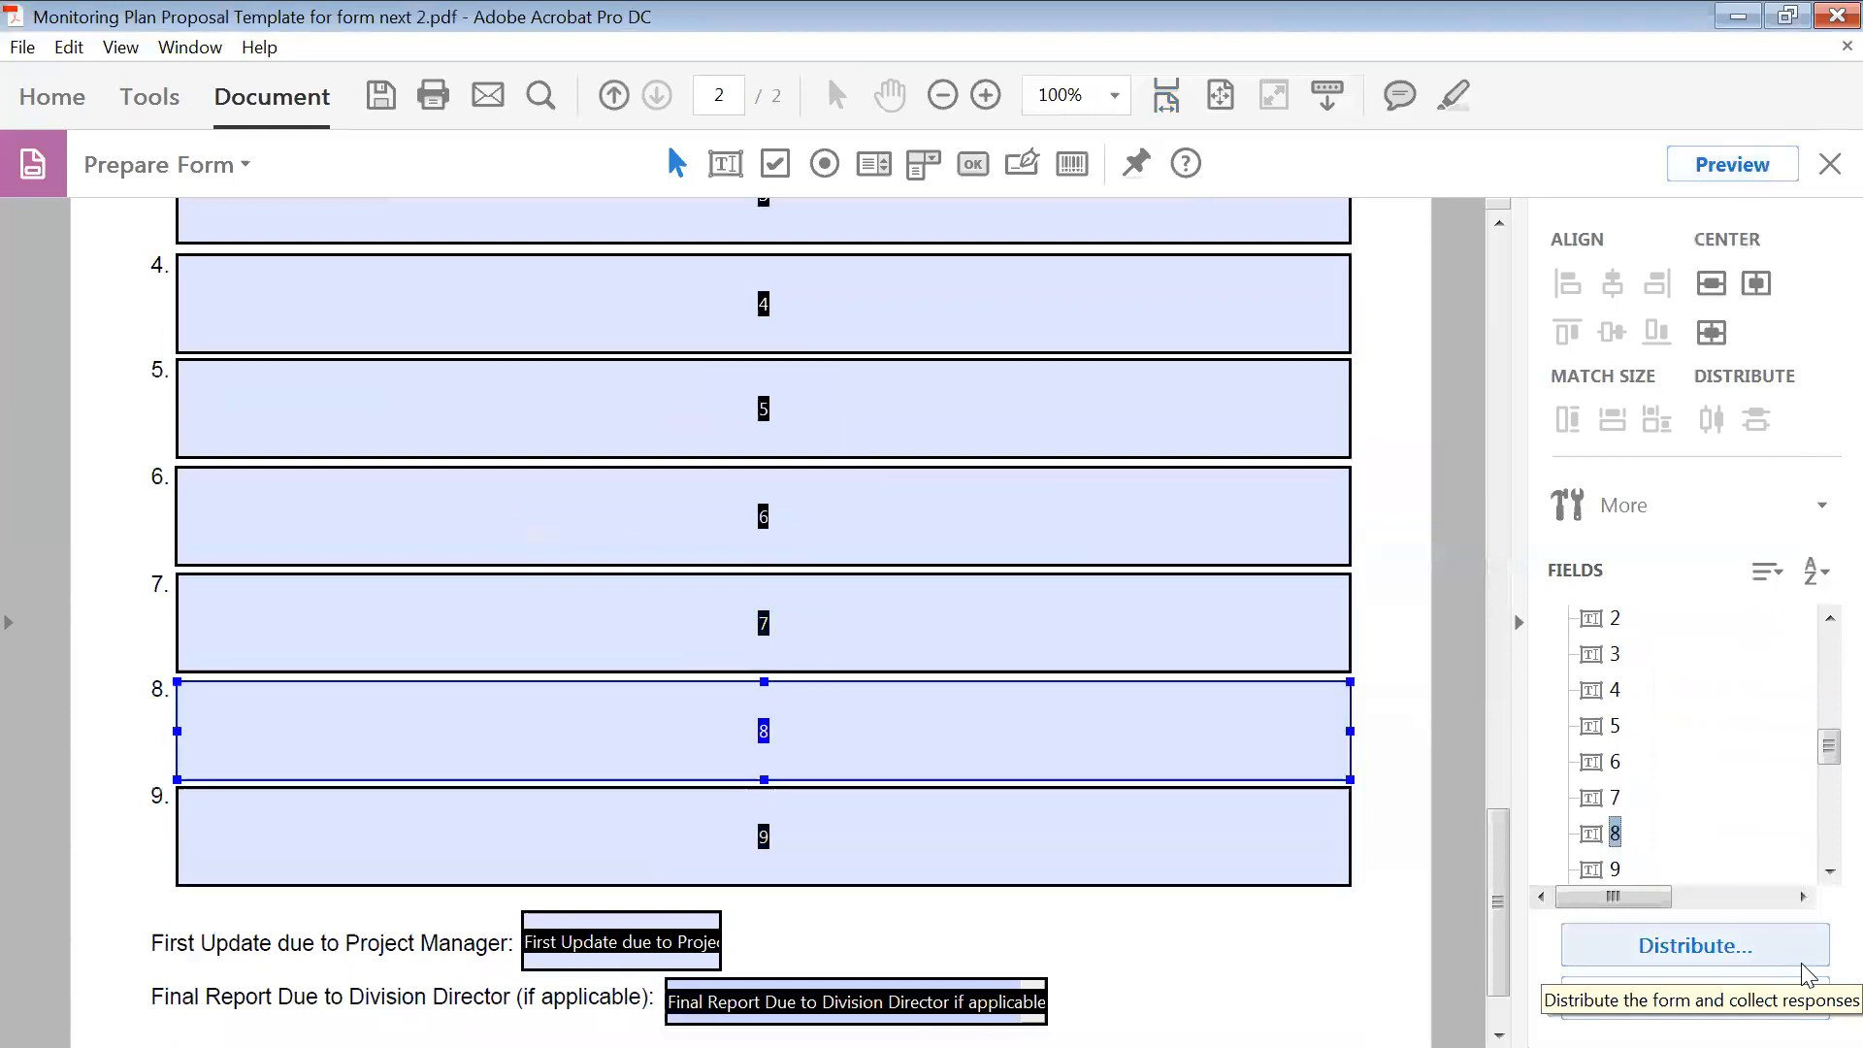
key(Tab)
key(Tab)
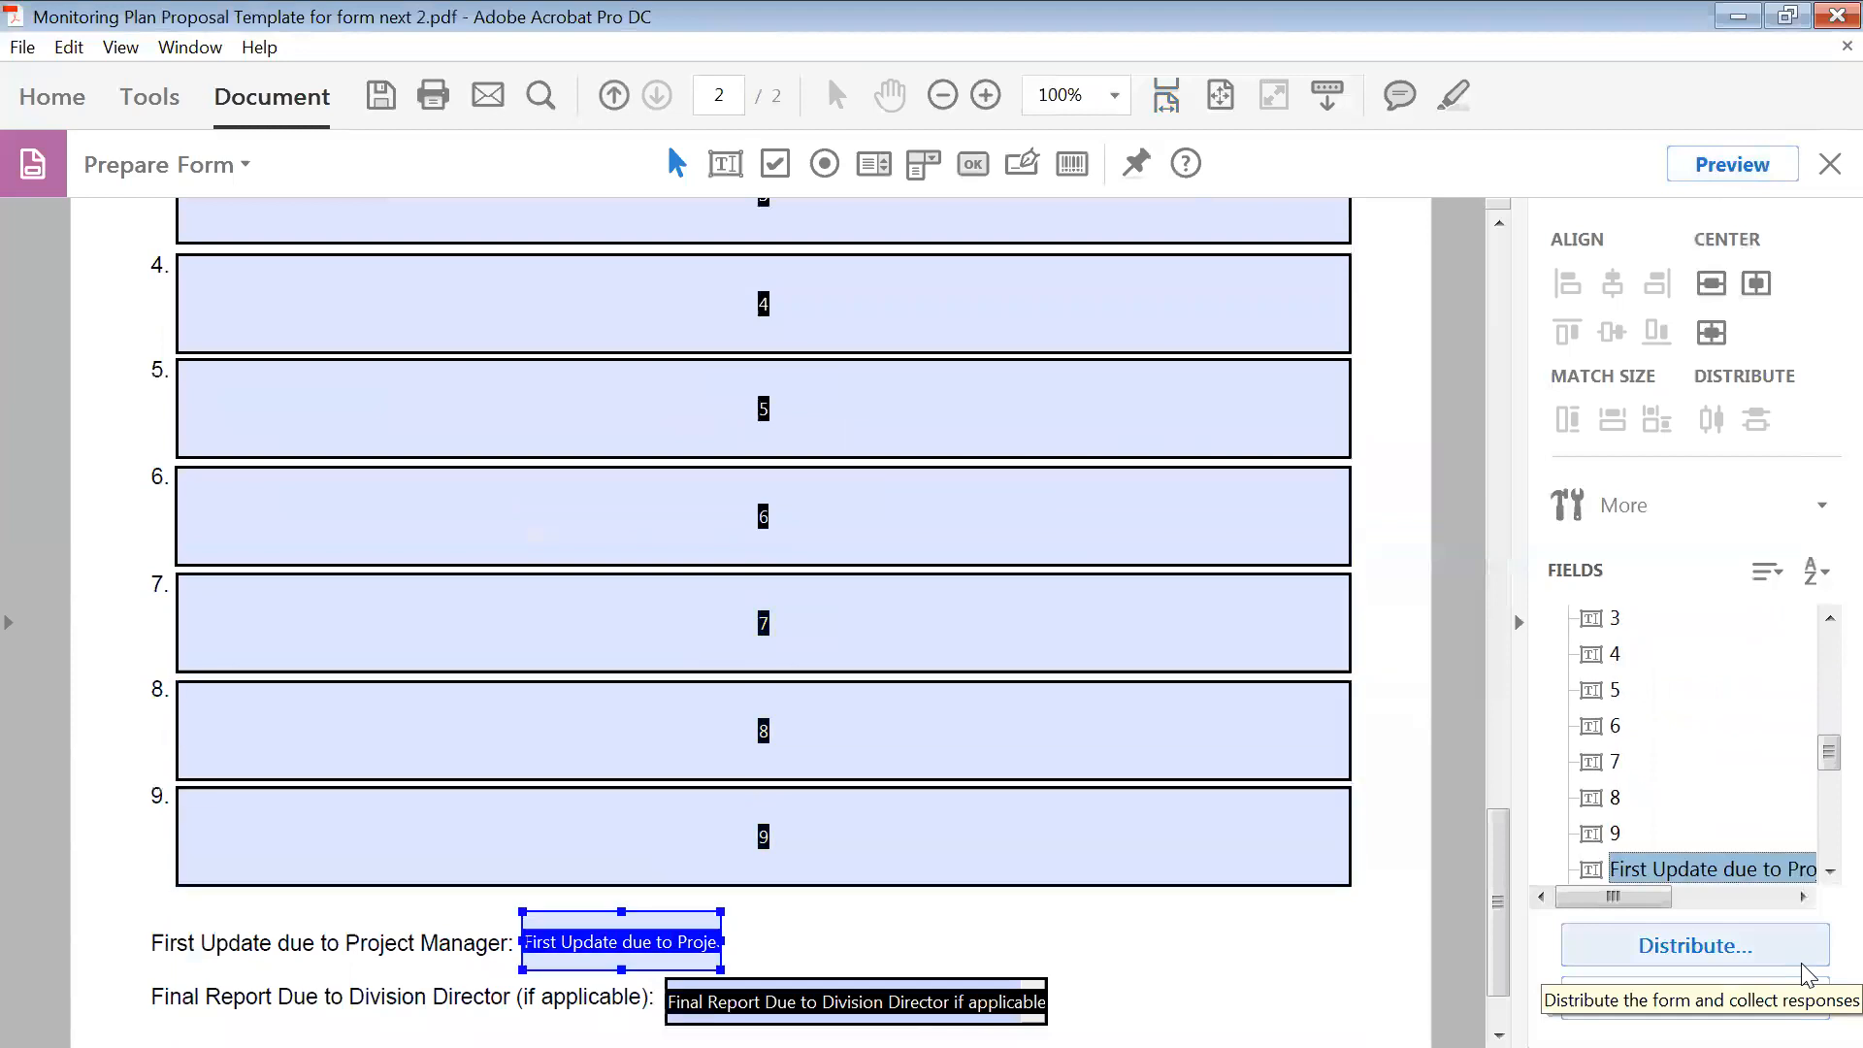
key(Tab)
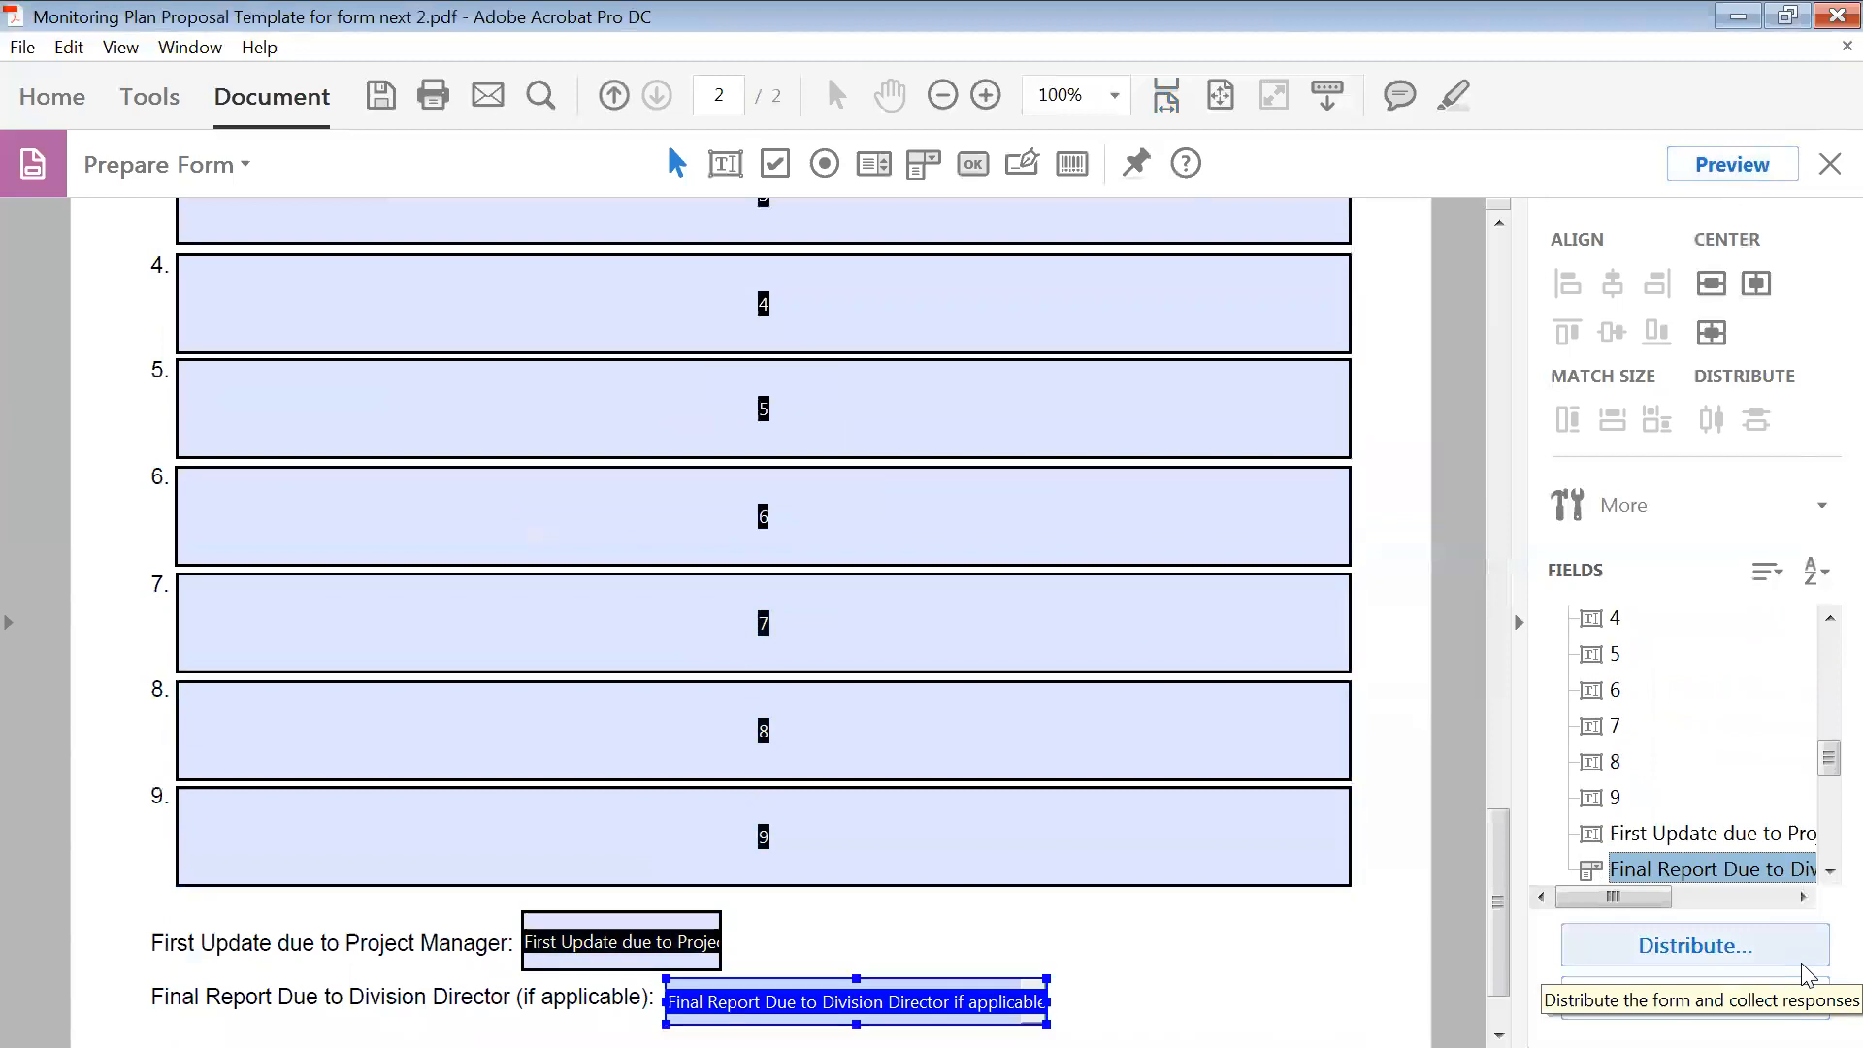
click(1827, 872)
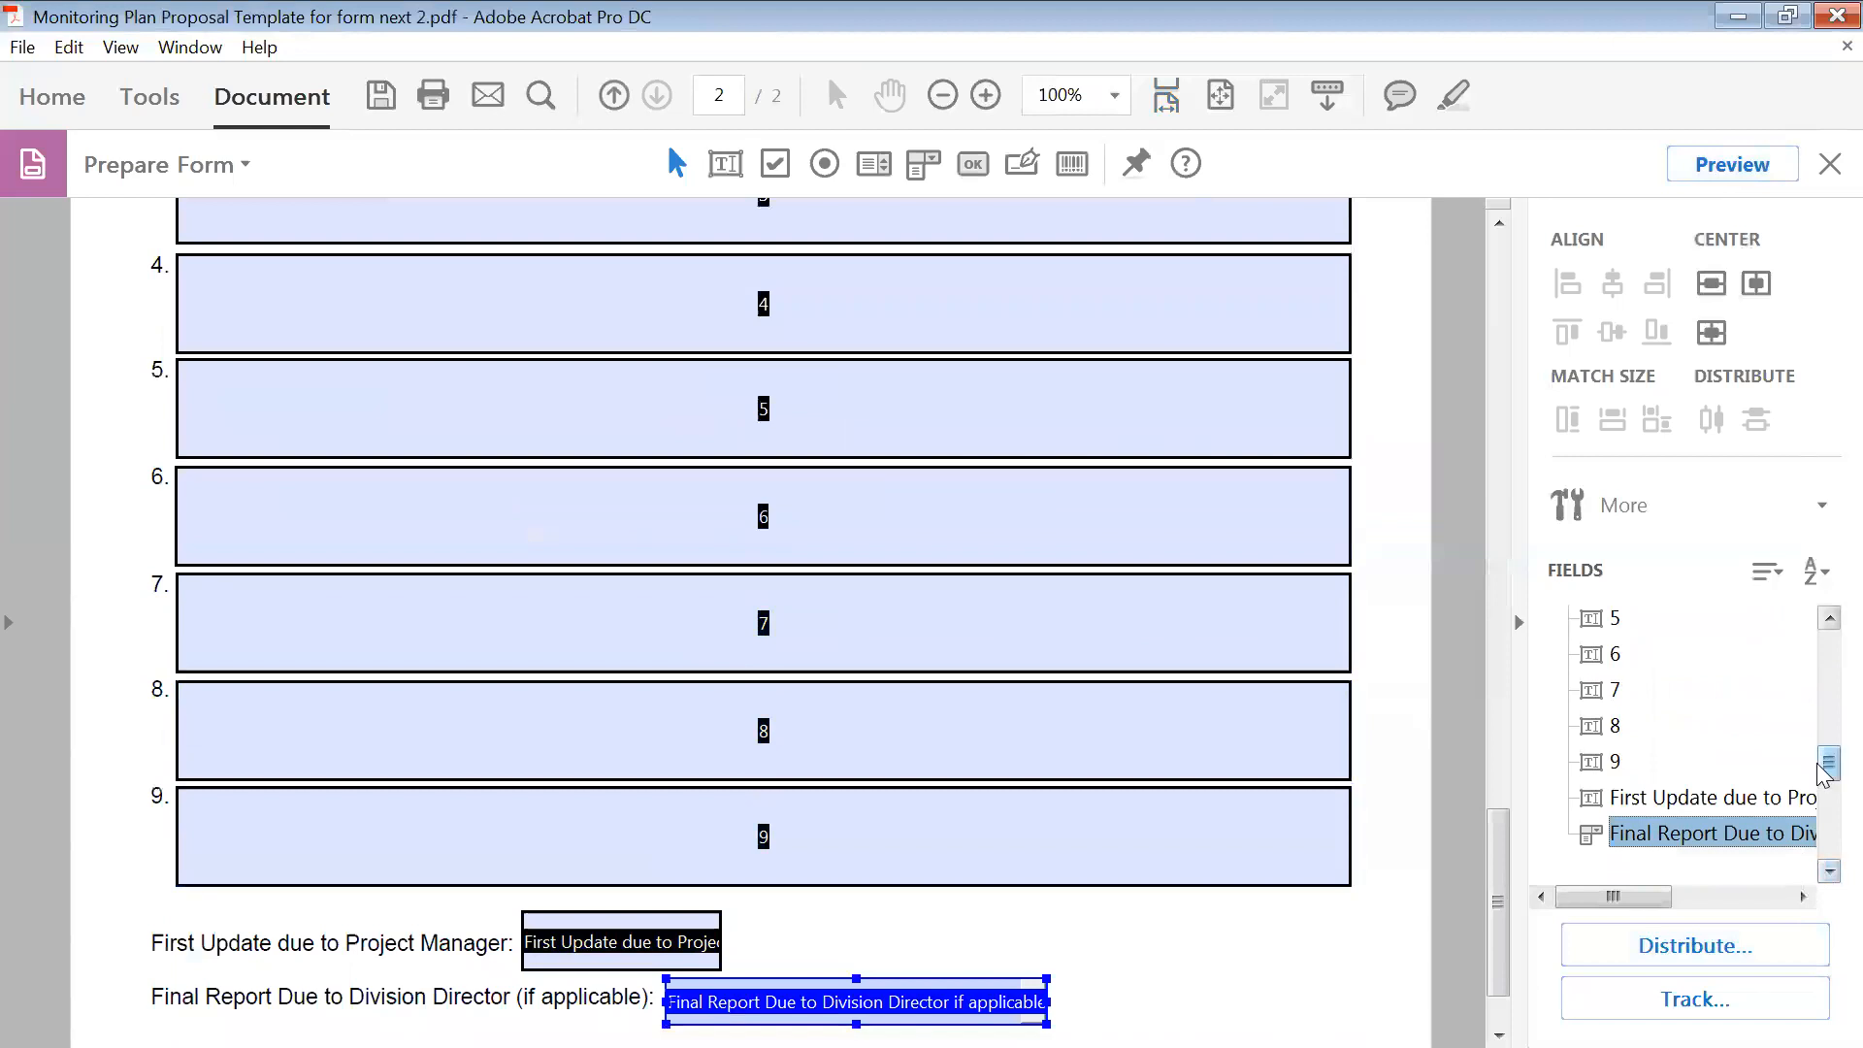
- Set the tooltip of field 1 under AOV Resources Required on page 2 to "AOV Resources Required"
drag(1824, 769, 1824, 731)
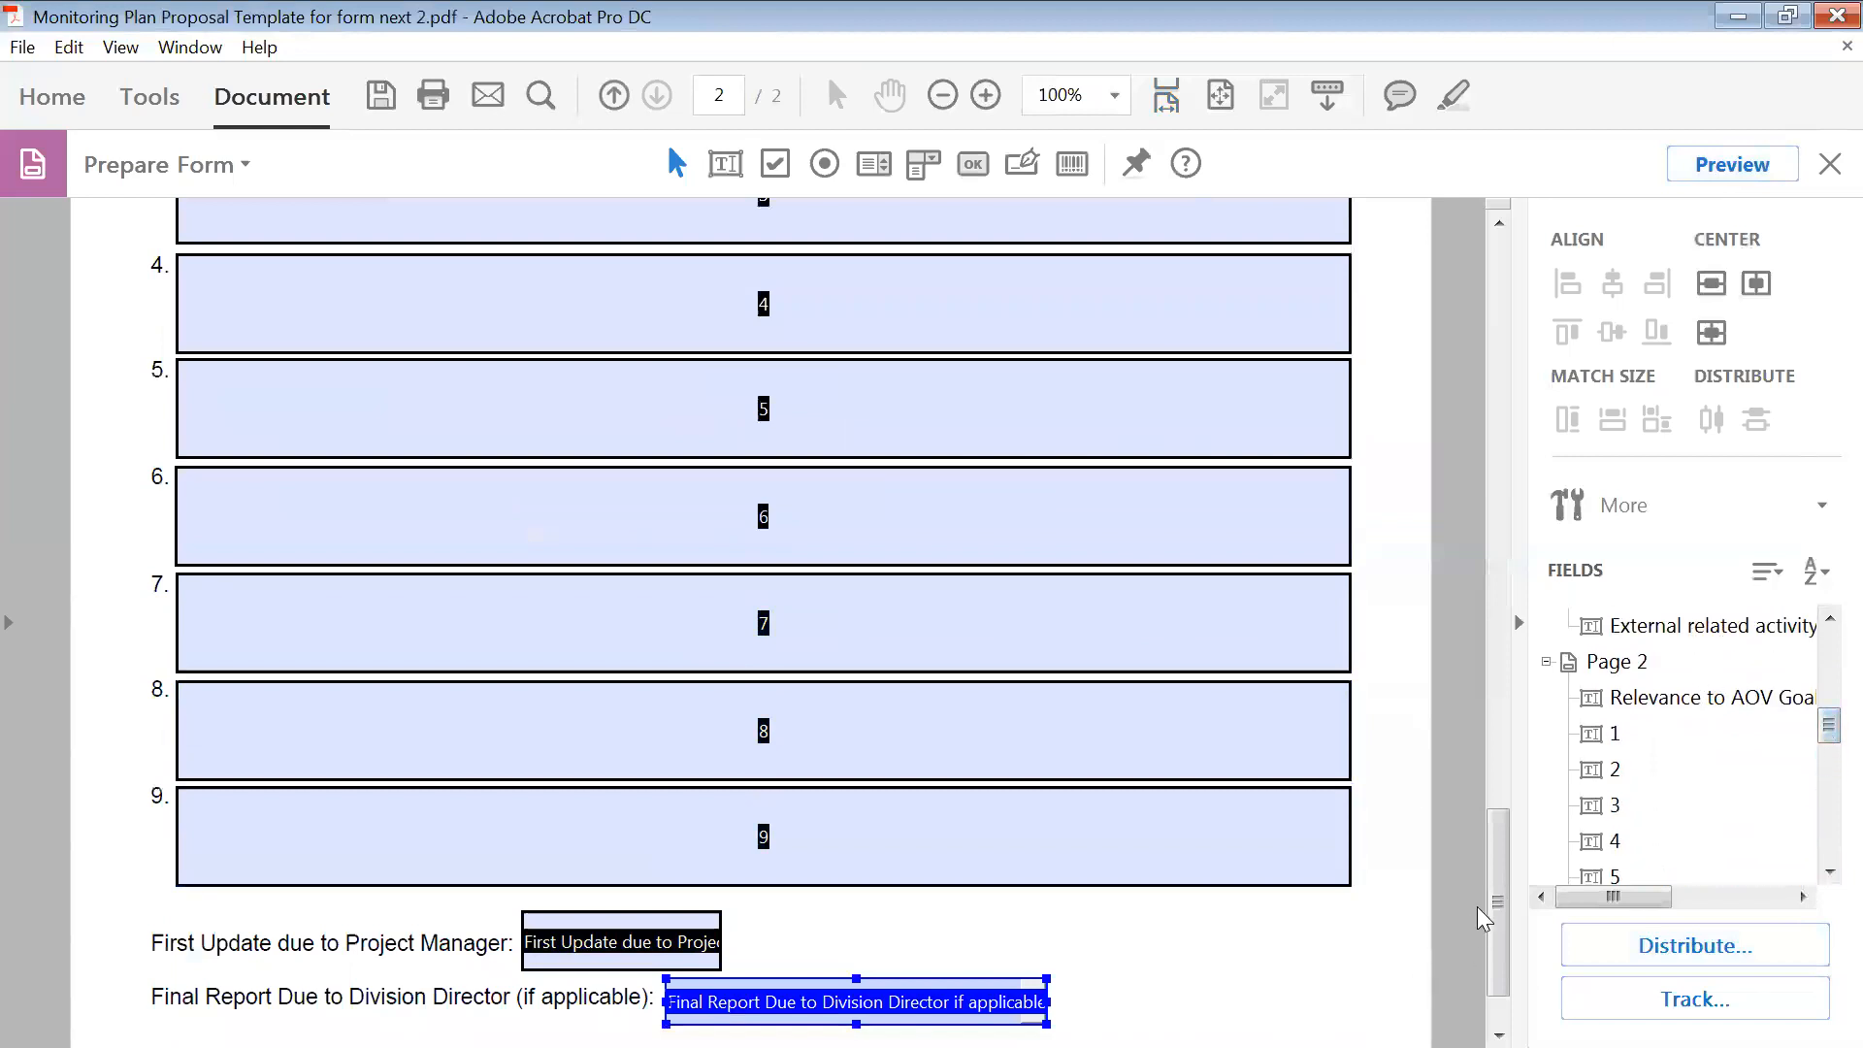
drag(1502, 907, 1527, 797)
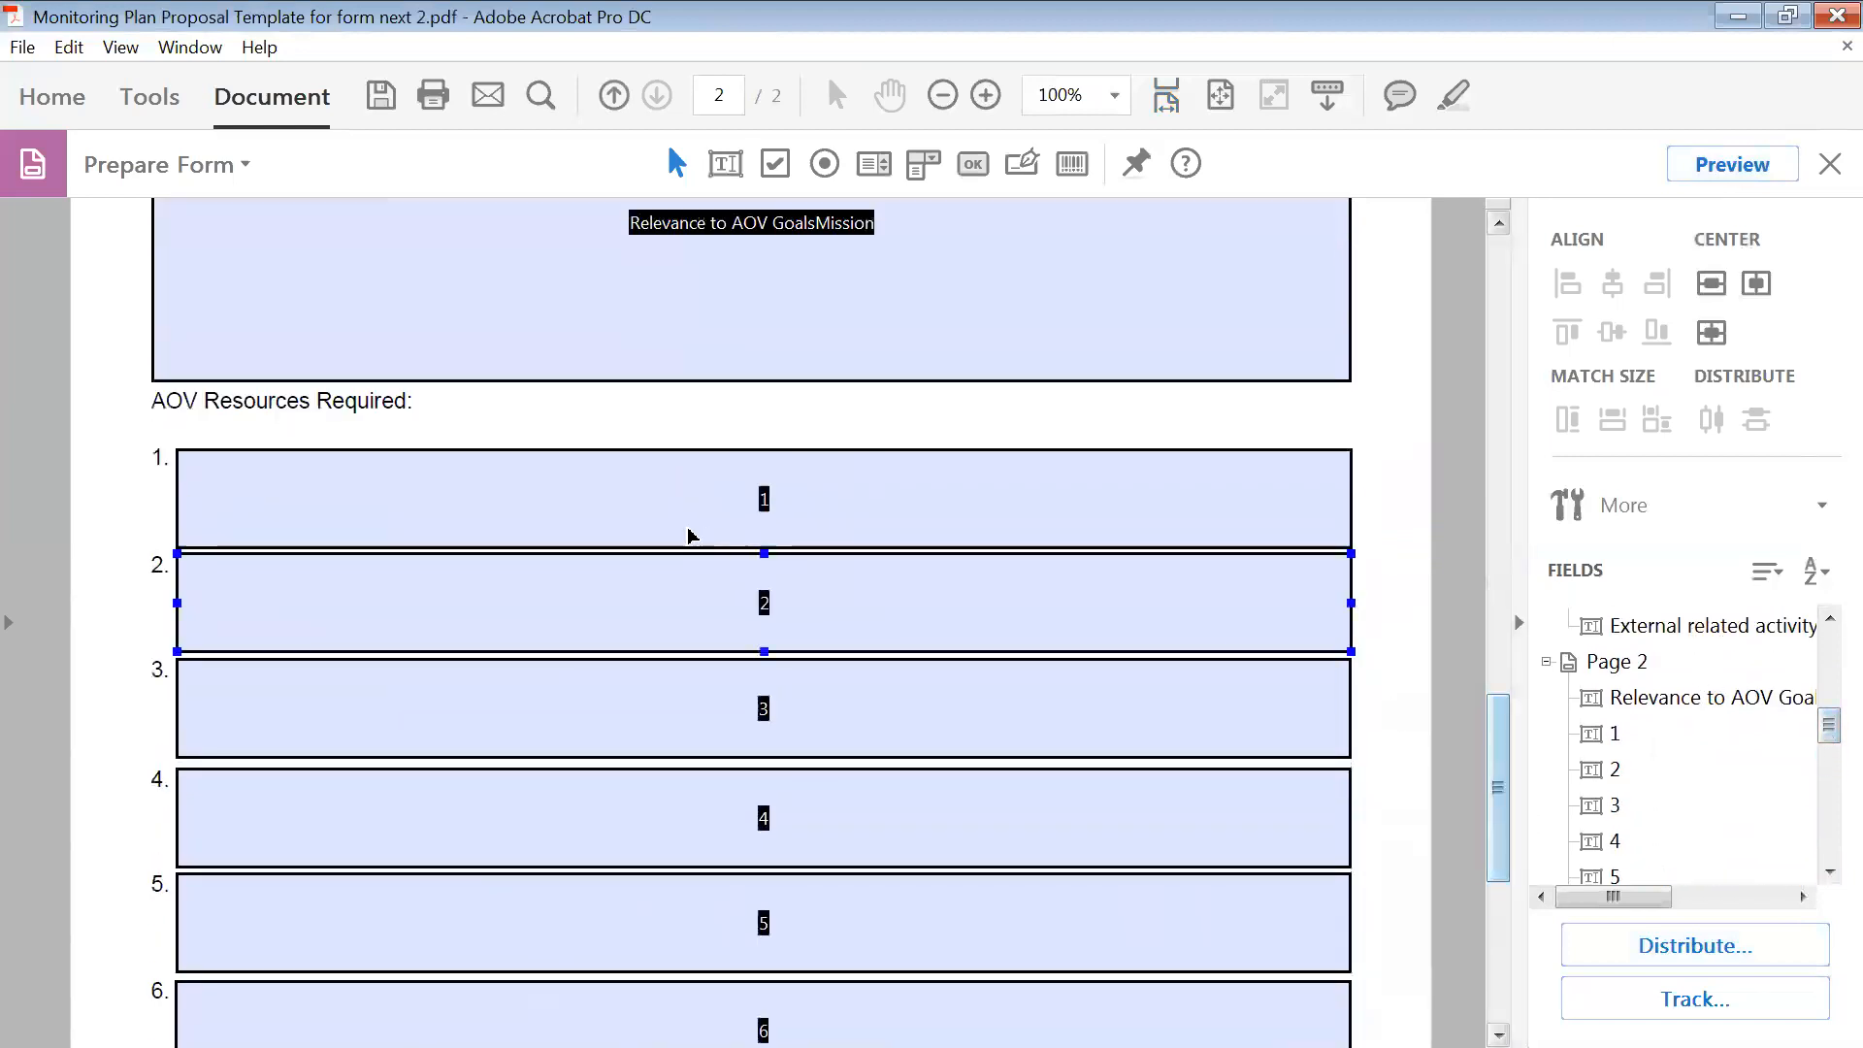
right_click(771, 499)
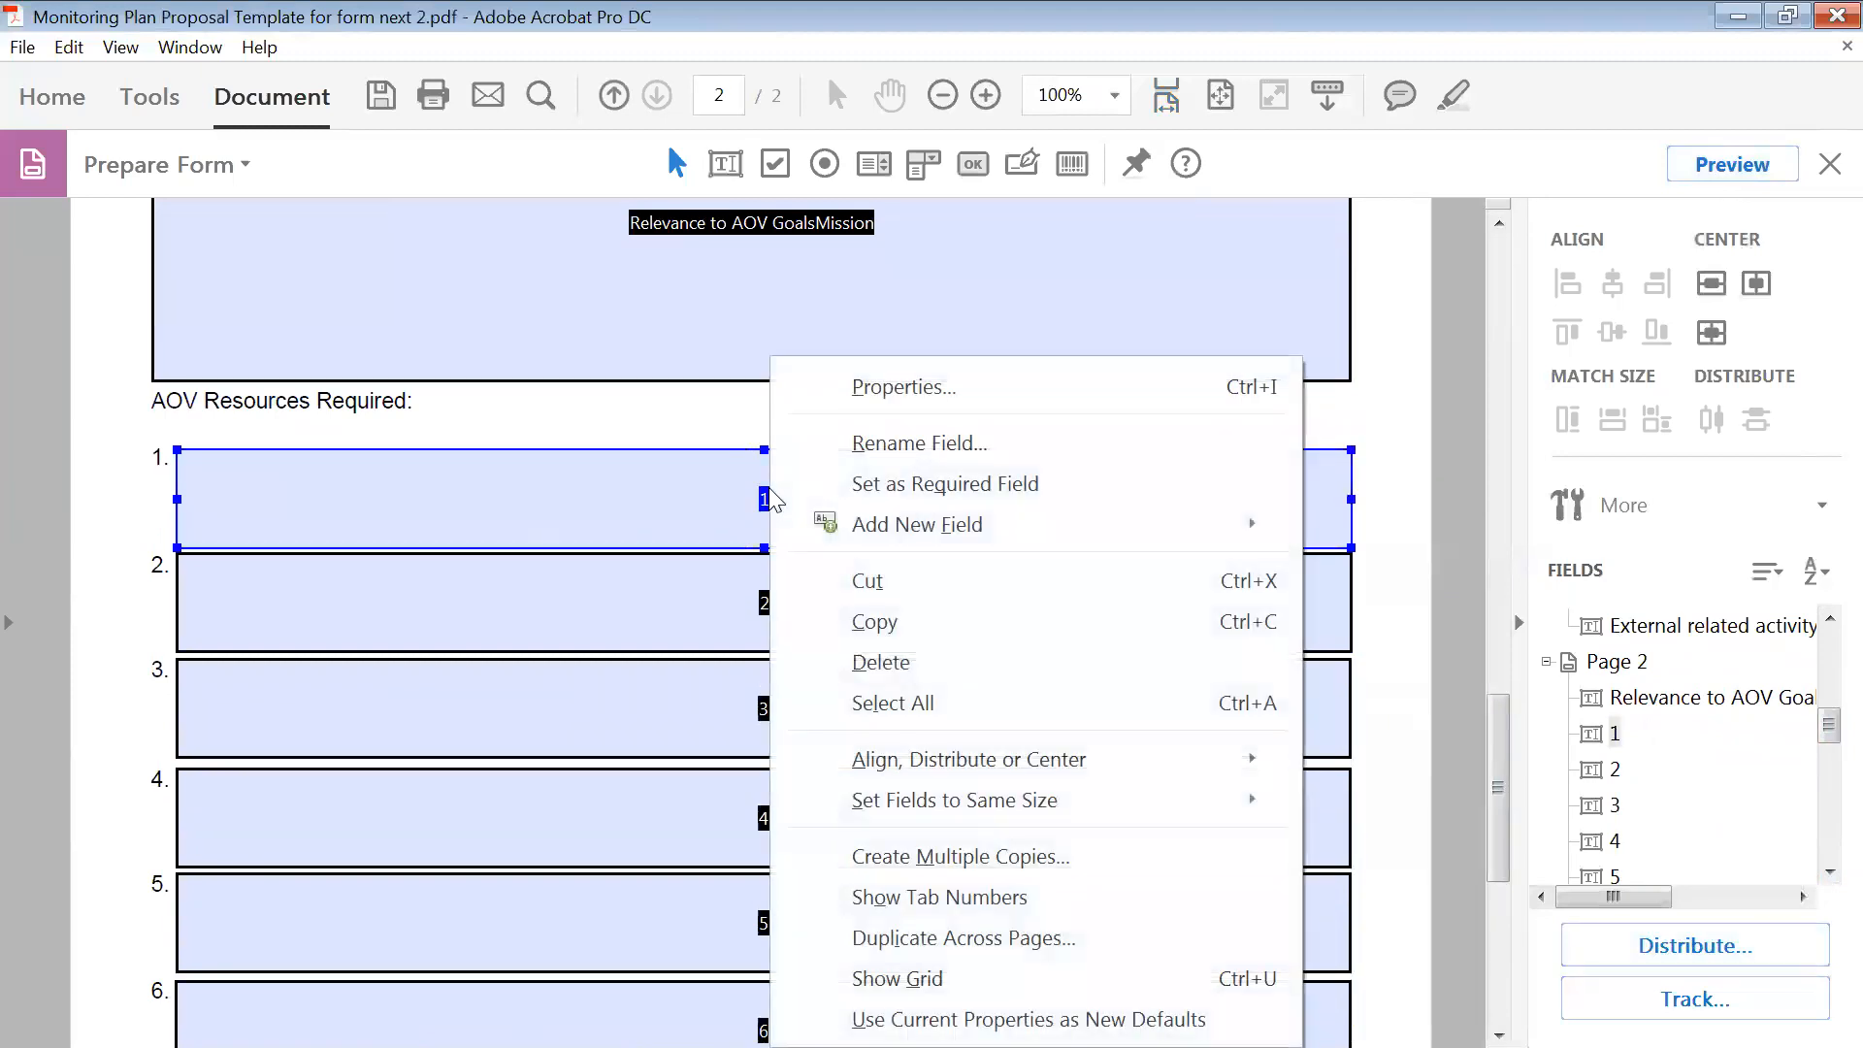
click(902, 387)
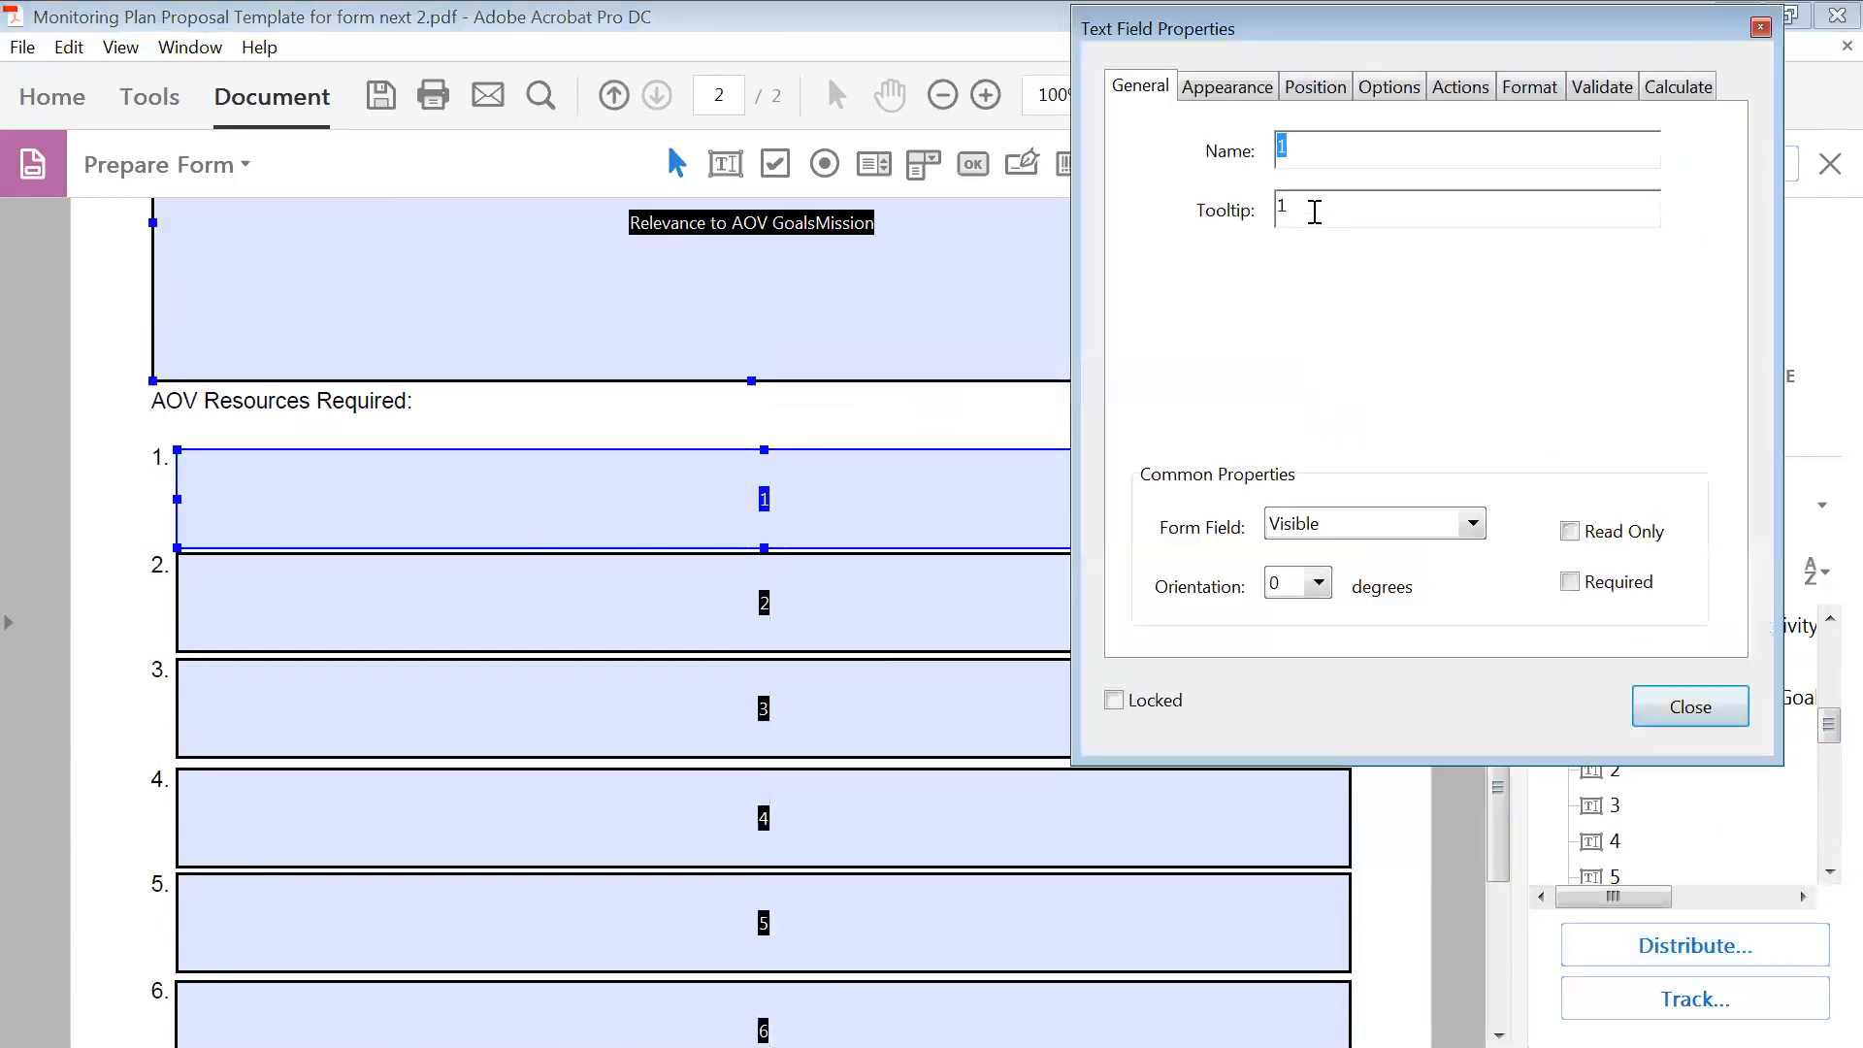
double_click(1302, 206)
text(AO)
key(BackSpace)
key(BackSpace)
key(BackSpace)
key(BackSpace)
key(BackSpace)
key(BackSpace)
key(BackSpace)
key(BackSpace)
key(BackSpace)
text(quired)
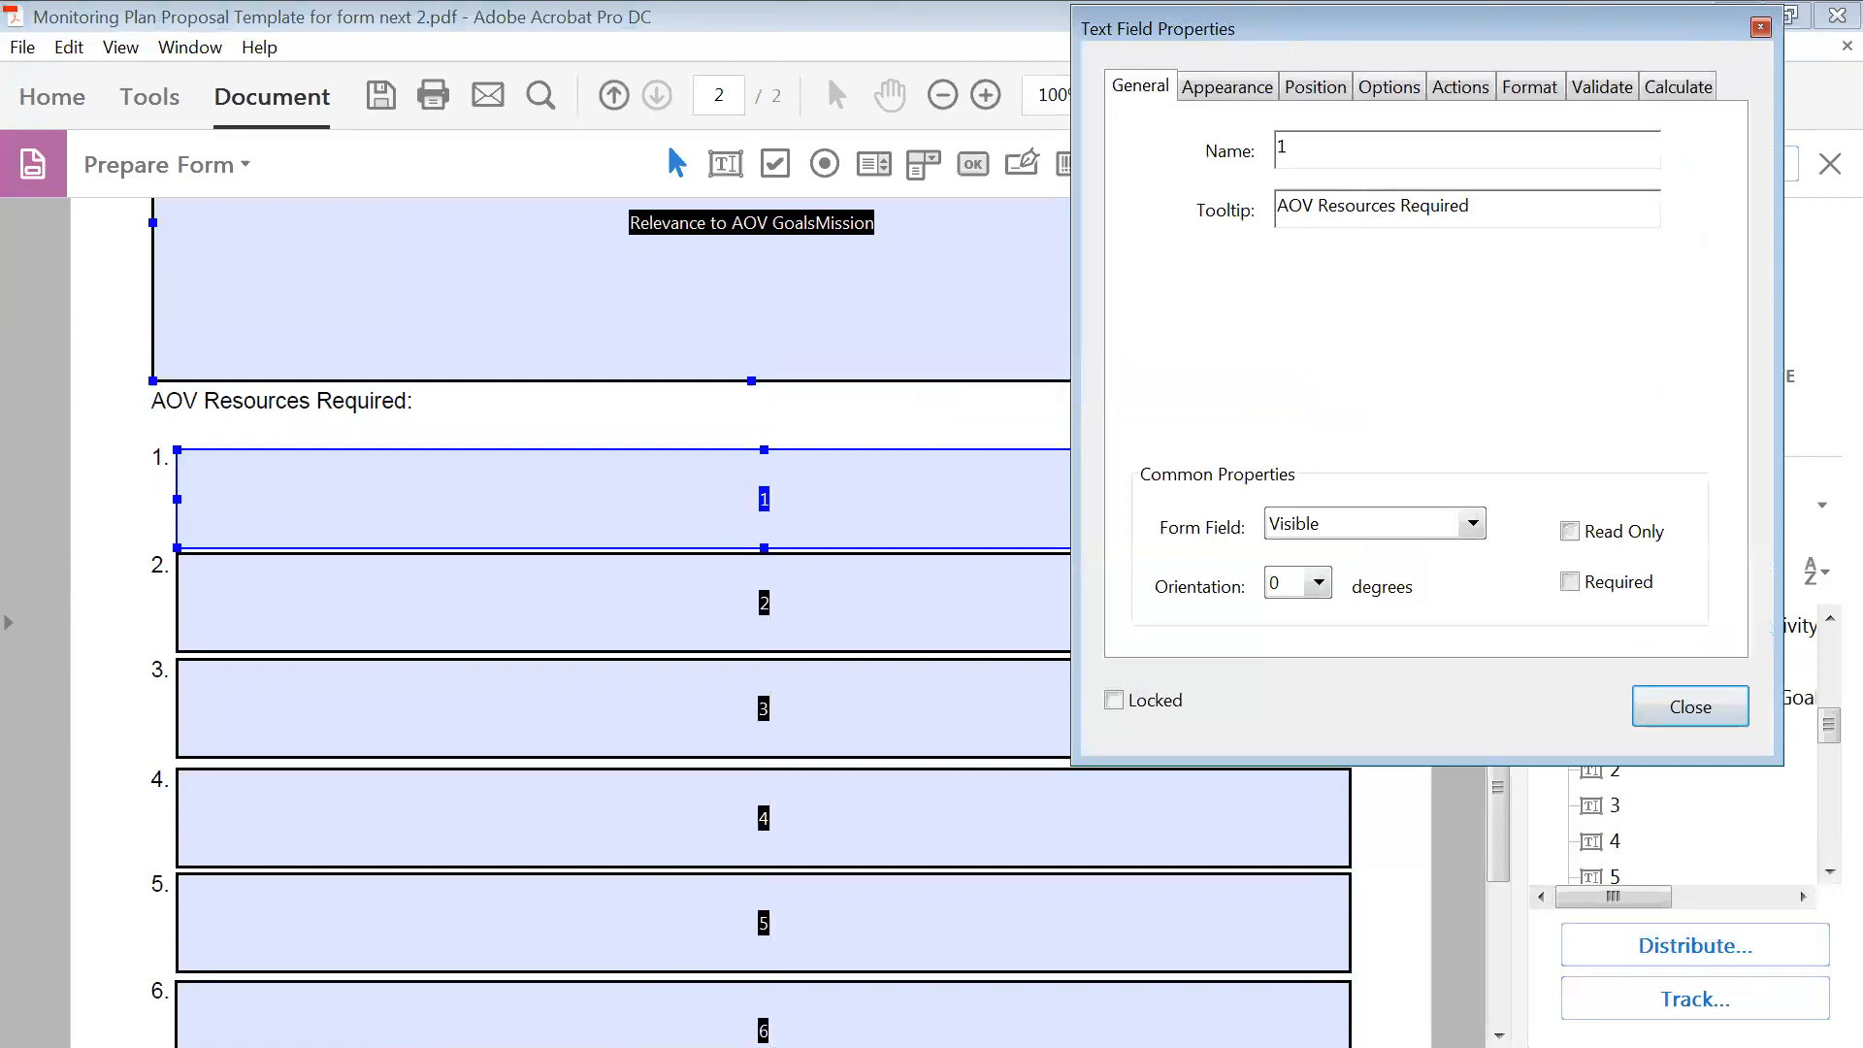
- Copy field 1's tooltip text and replace field 2's tooltip with "AOV Resources Required"
drag(1505, 200, 1279, 198)
key(ctrl+c)
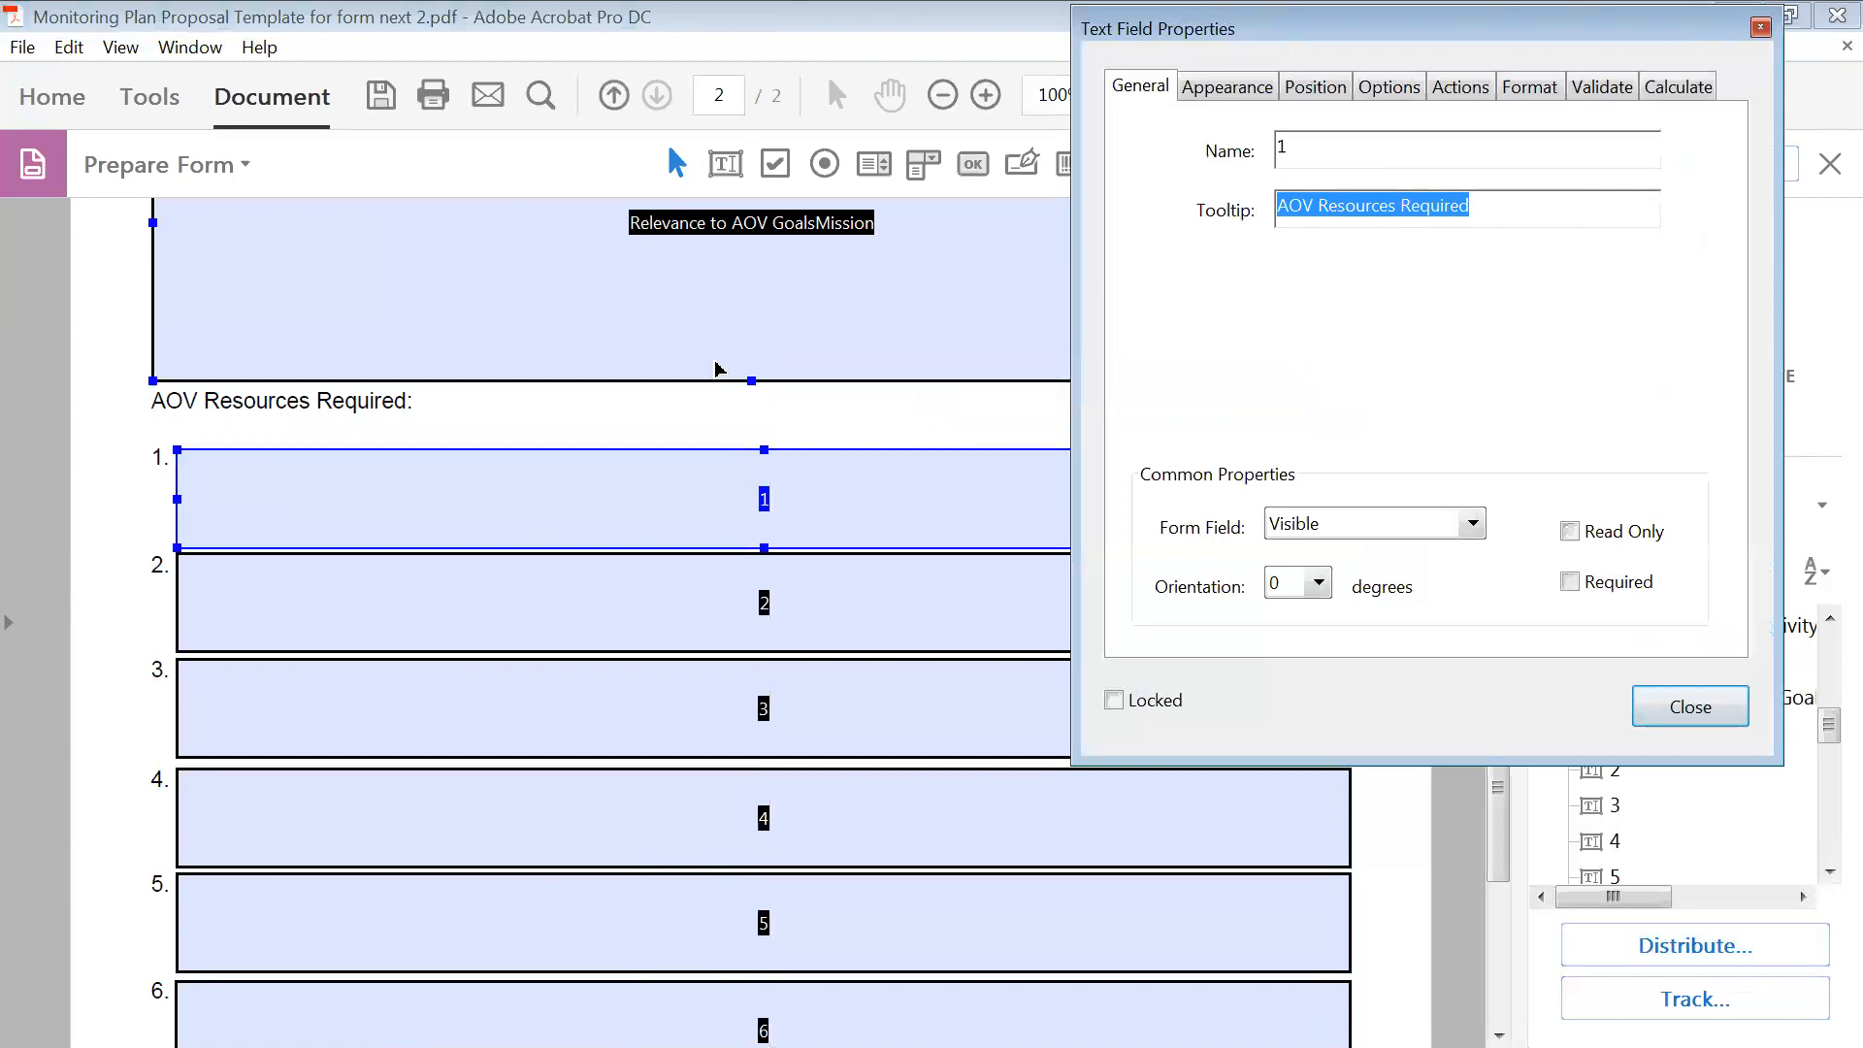
click(873, 632)
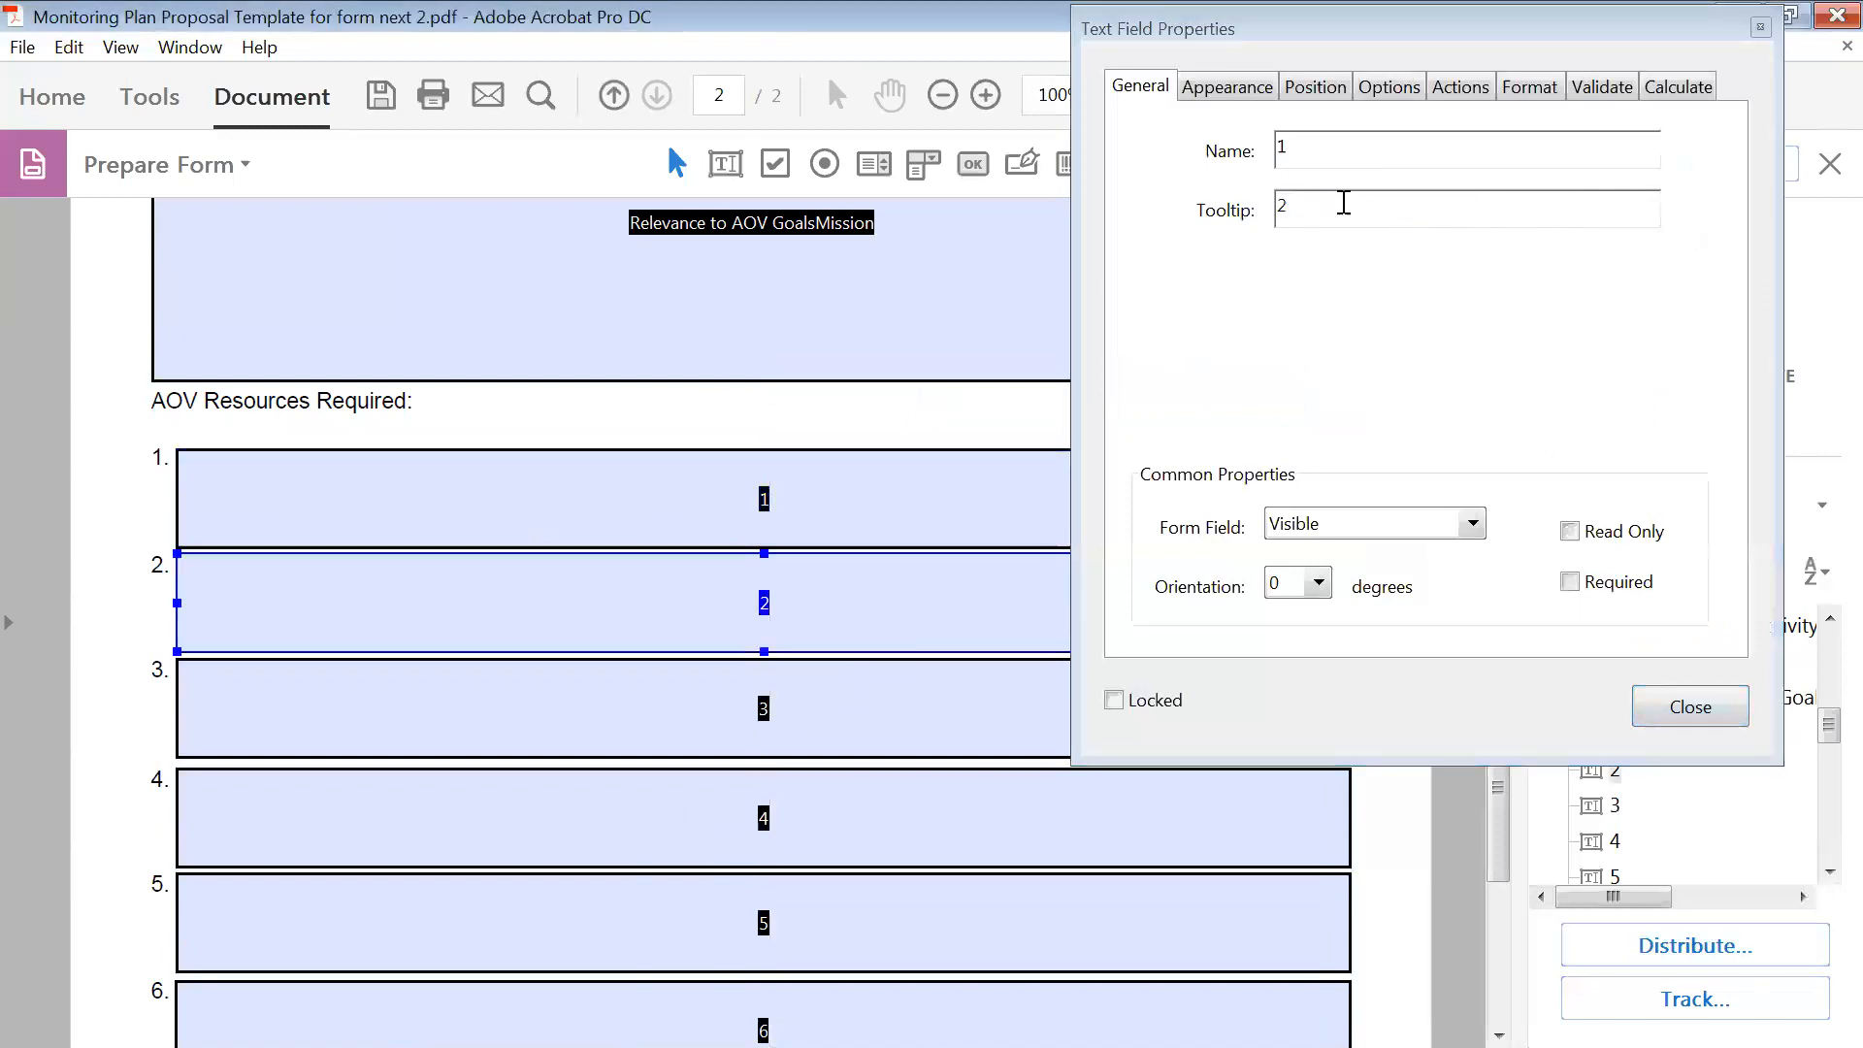
drag(1343, 201, 1266, 202)
key(ctrl+v)
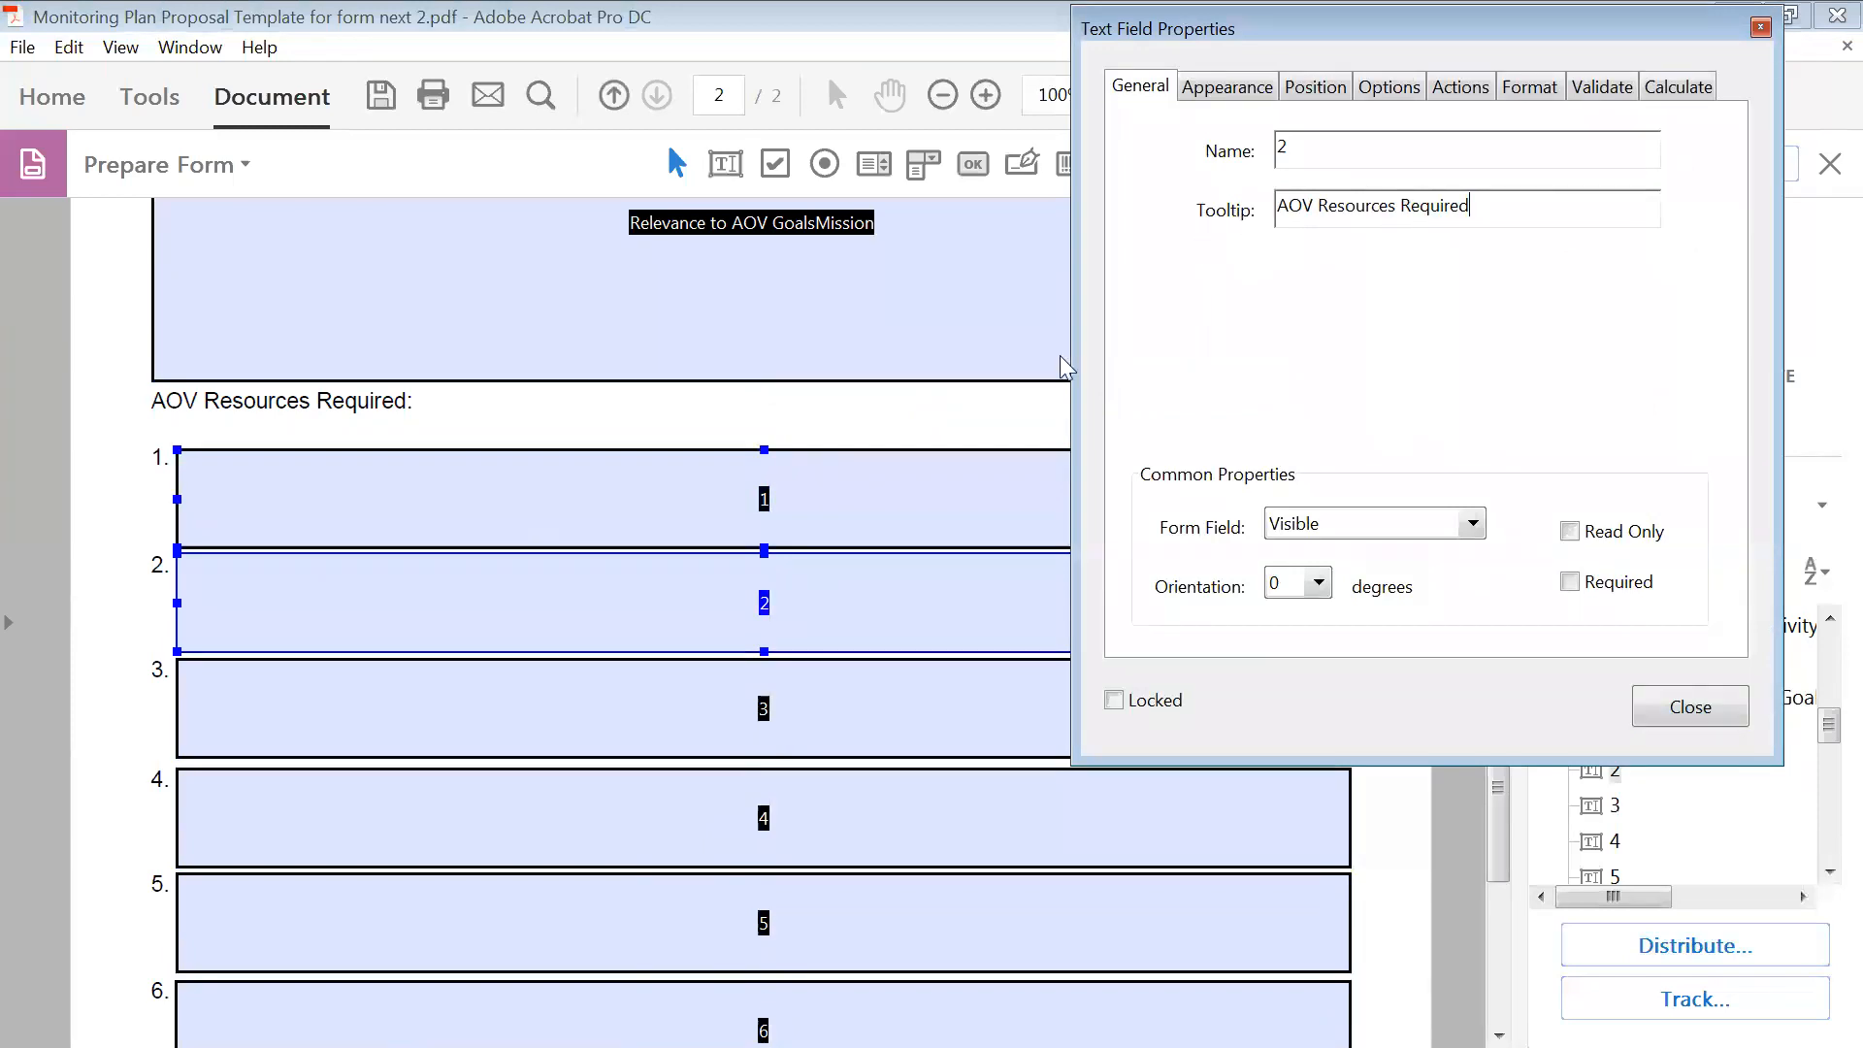
- Replace the tooltips of fields 3 and 4 with the copied text "AOV Resources Required"
click(877, 699)
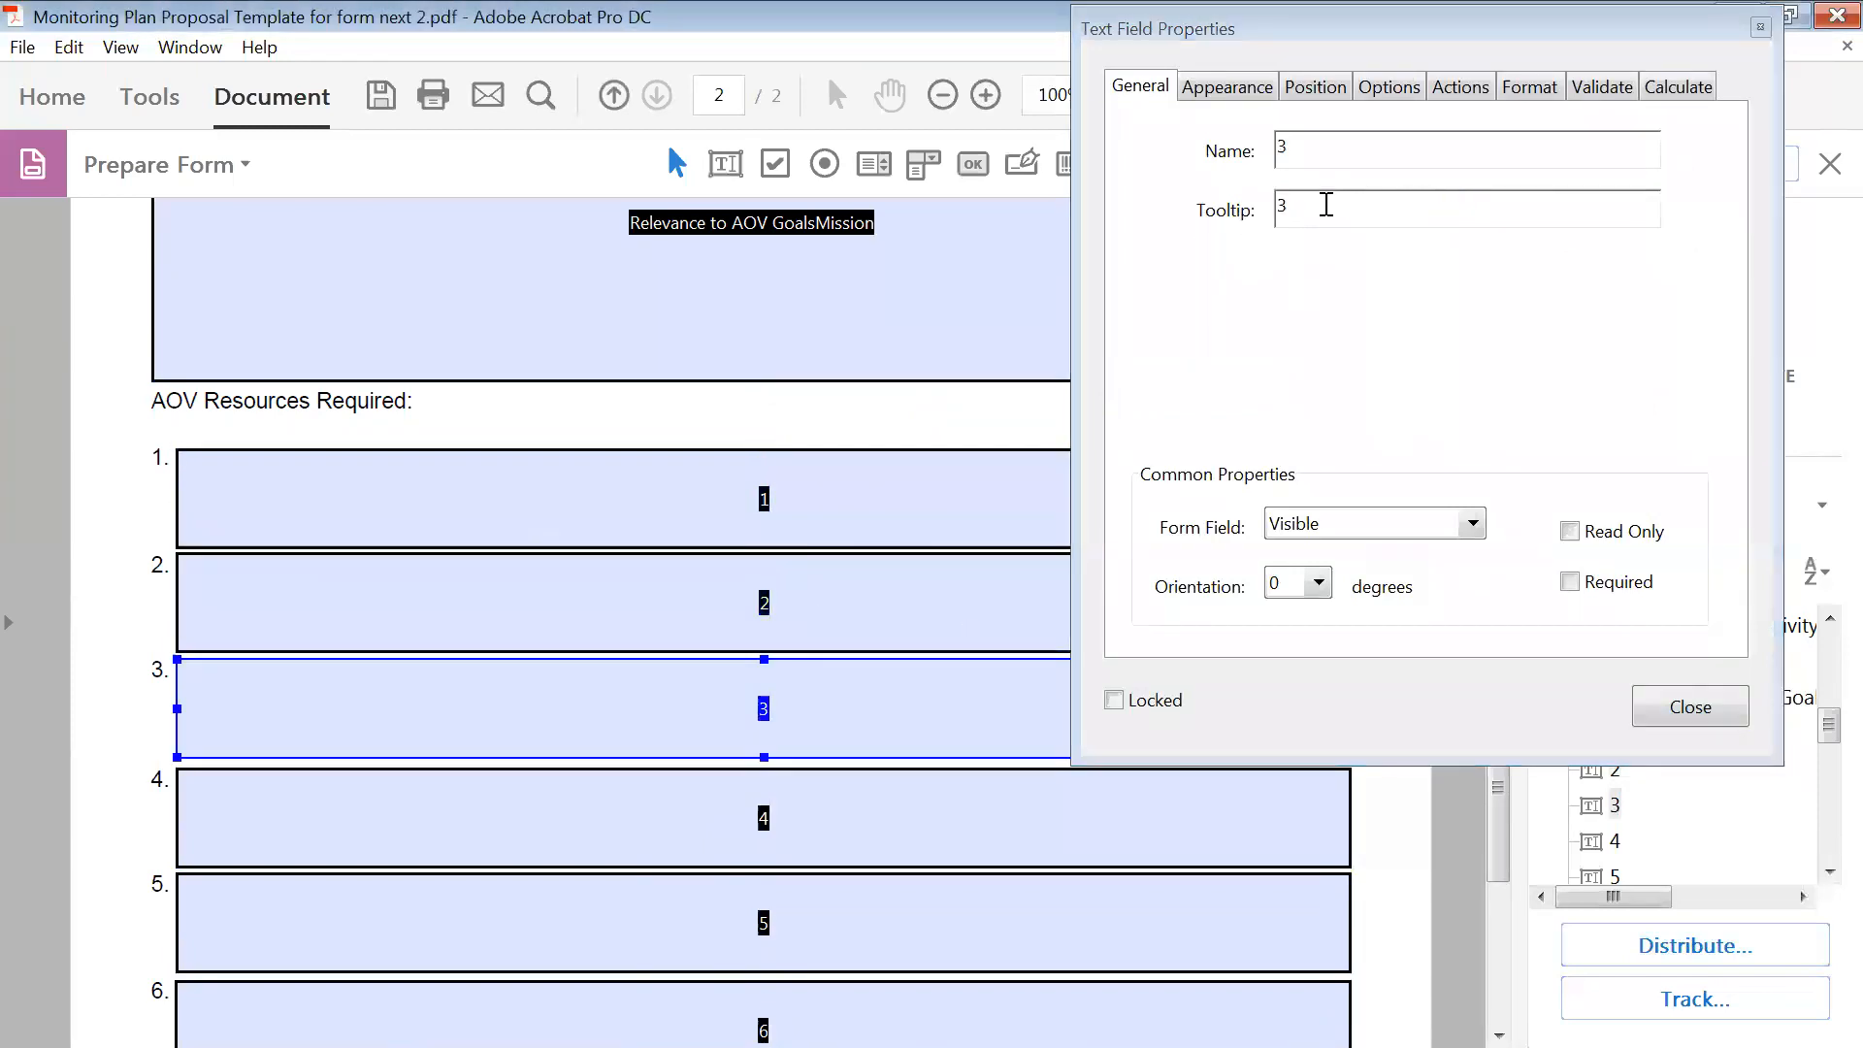
drag(1322, 200, 1259, 223)
key(ctrl+v)
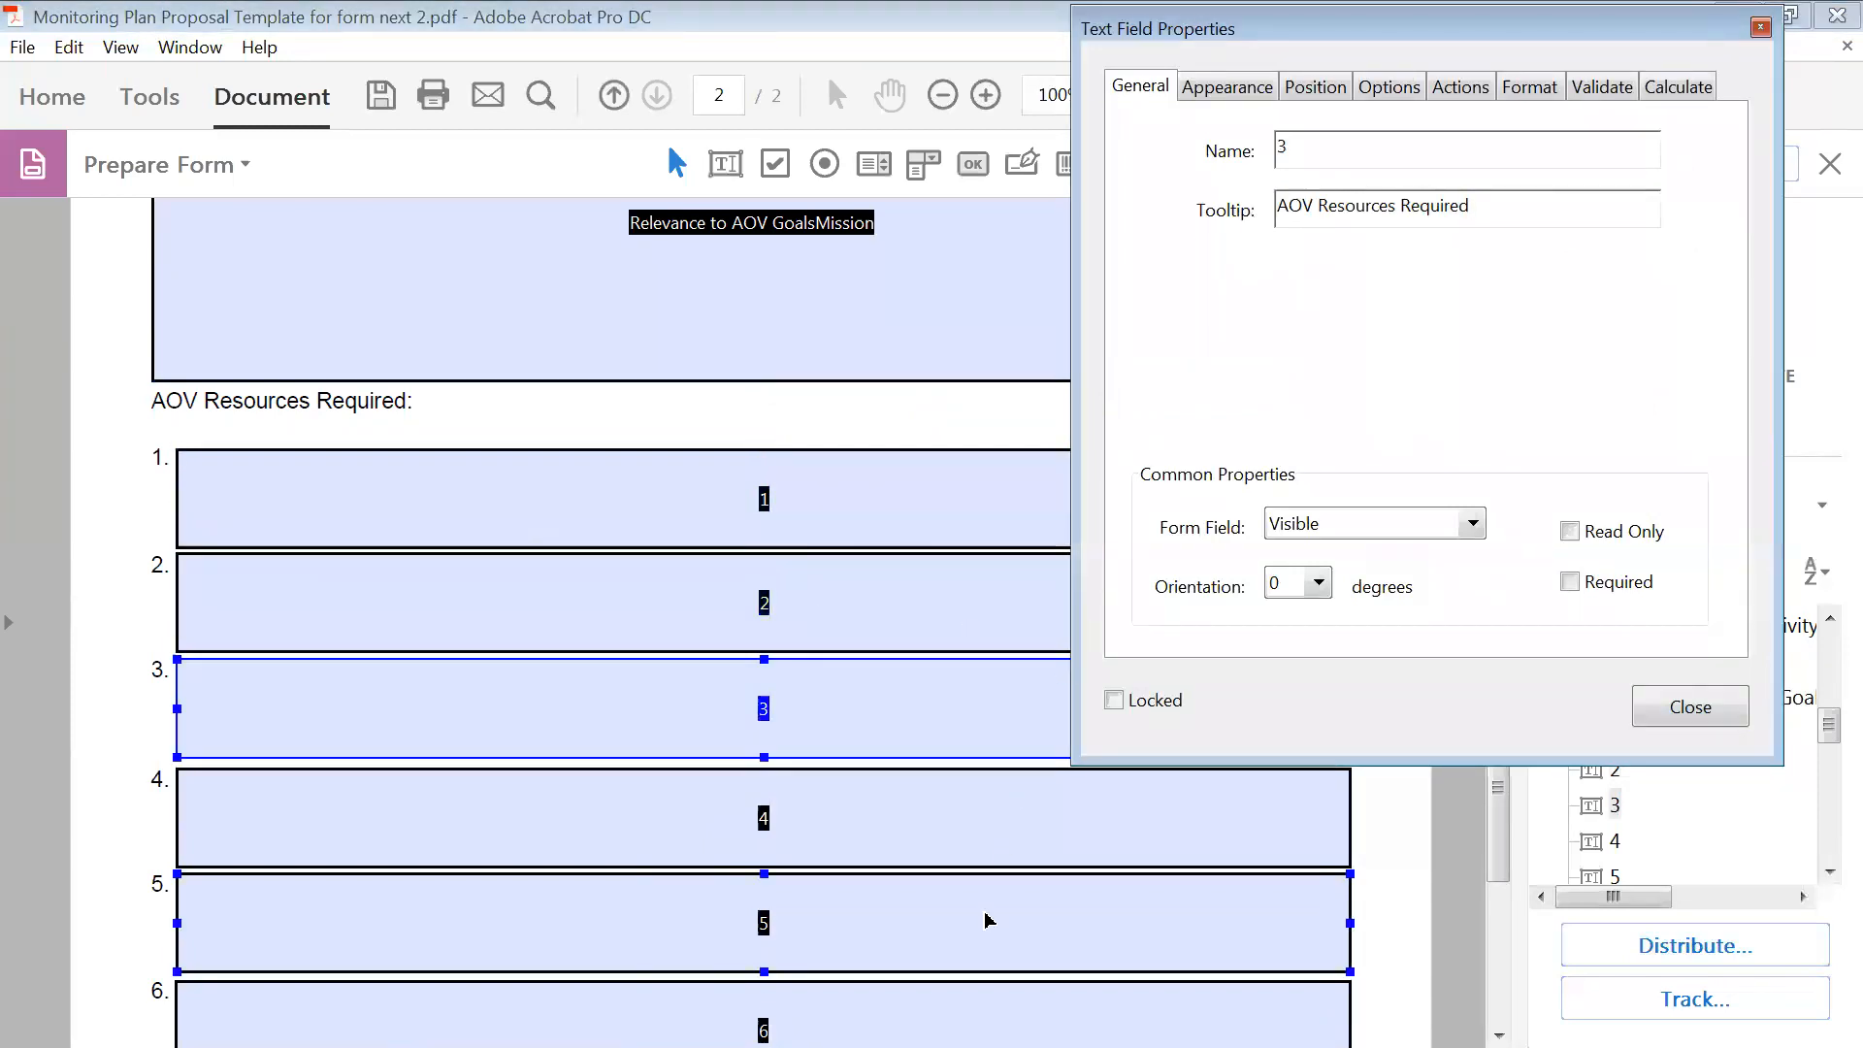
click(977, 846)
drag(1435, 214, 1196, 206)
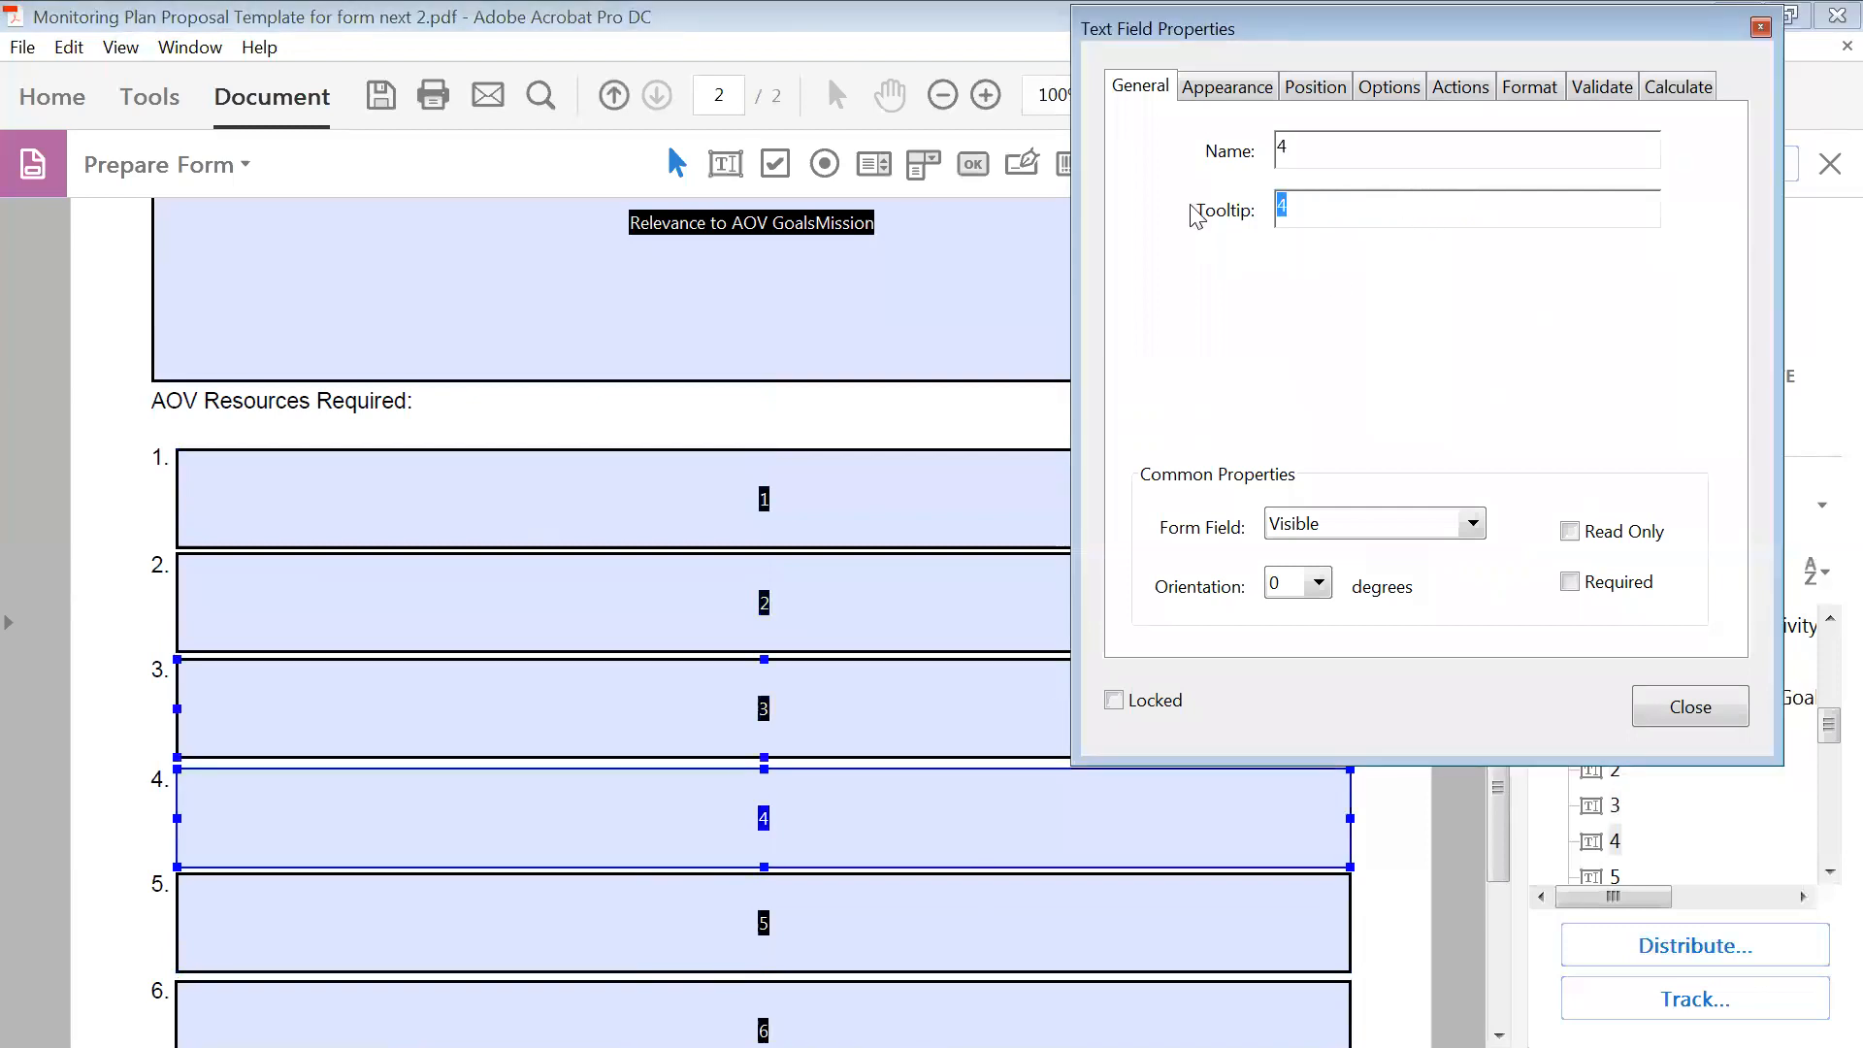
key(ctrl+v)
click(1055, 536)
- Replace the tooltips of fields 5 and 6 with the copied text "AOV Resources Required"
click(1148, 903)
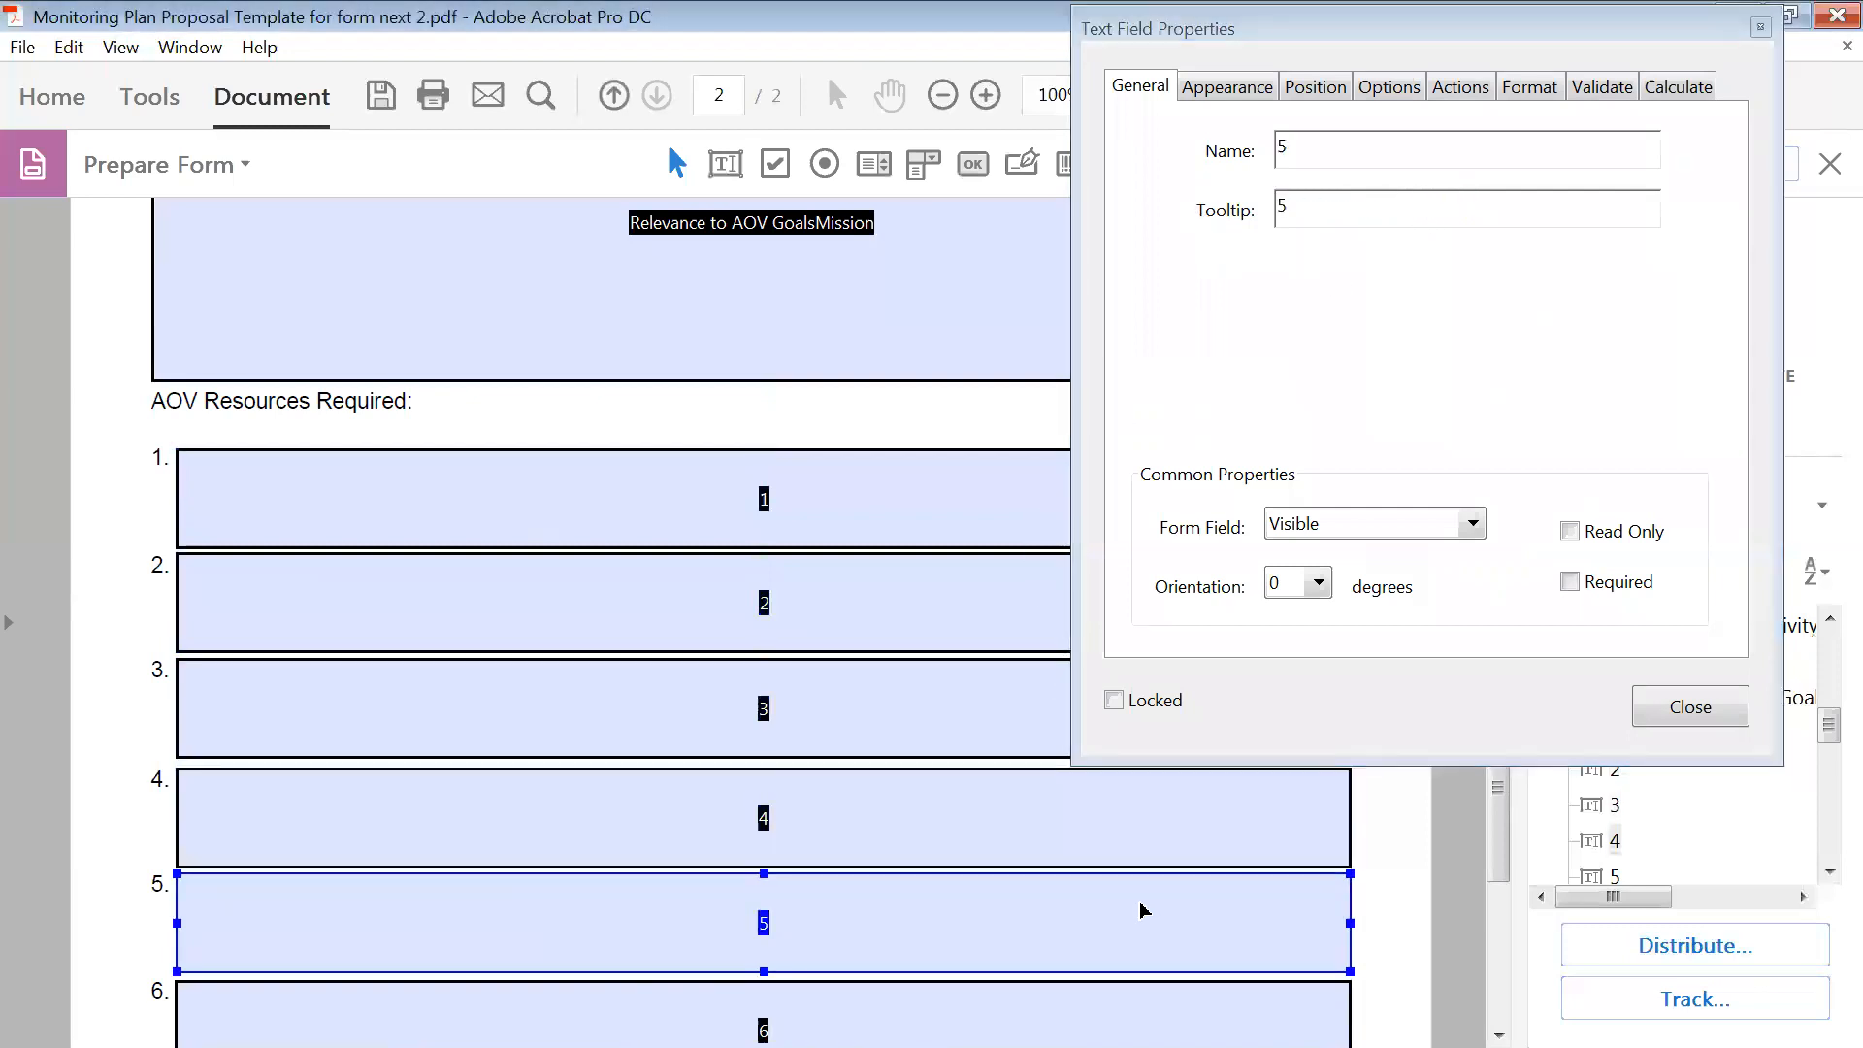
drag(1330, 204, 1227, 215)
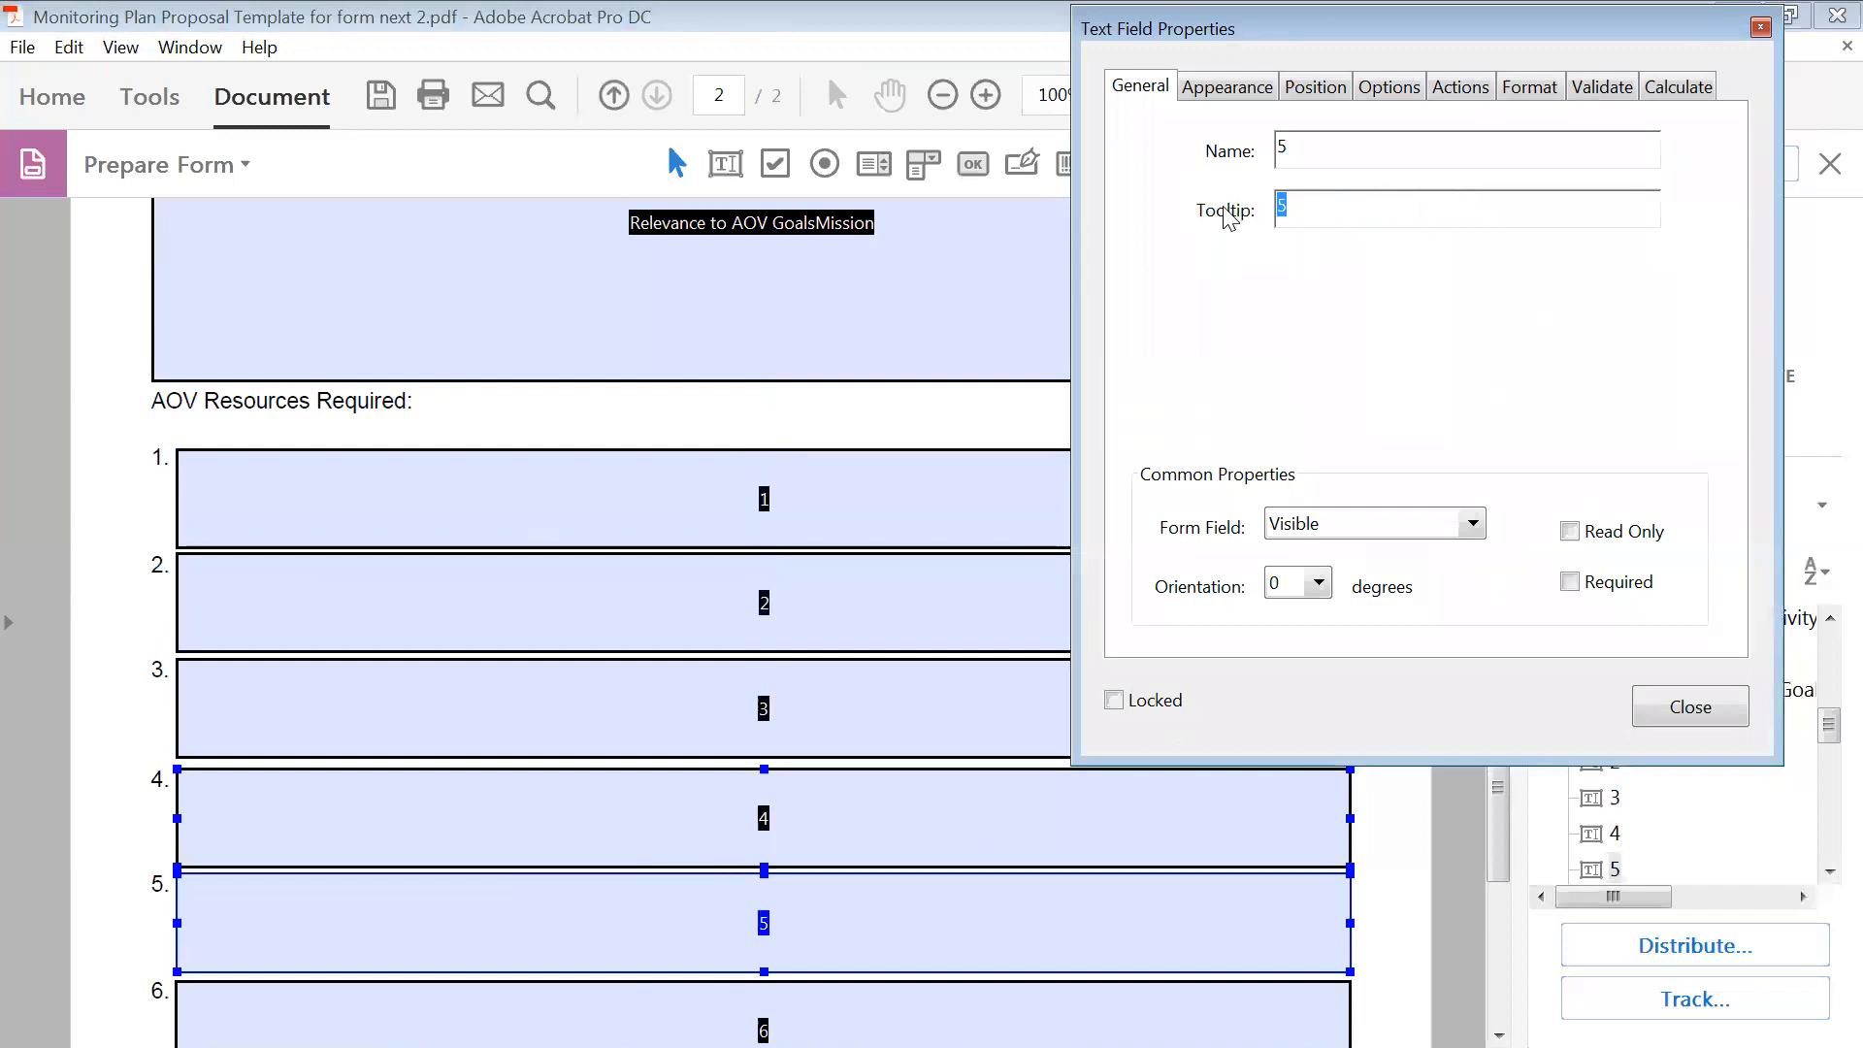
key(ctrl+v)
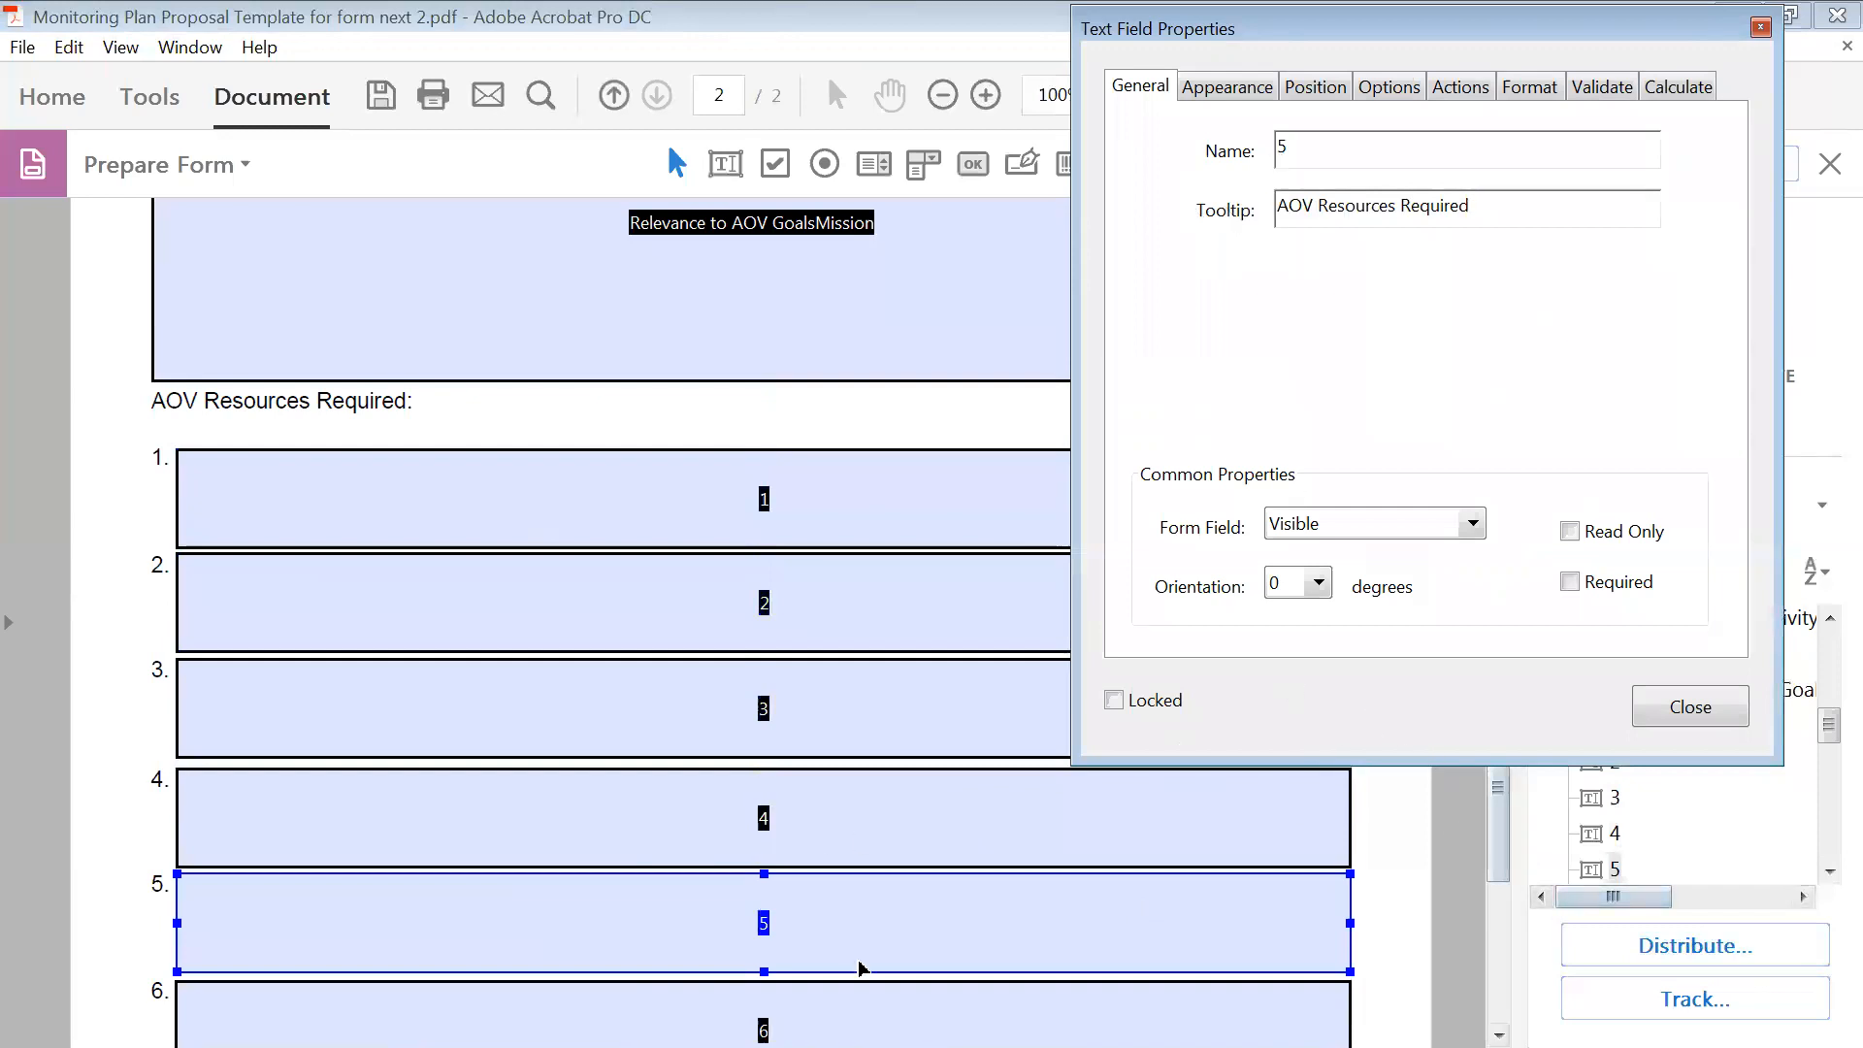
click(859, 994)
drag(1318, 208, 1231, 218)
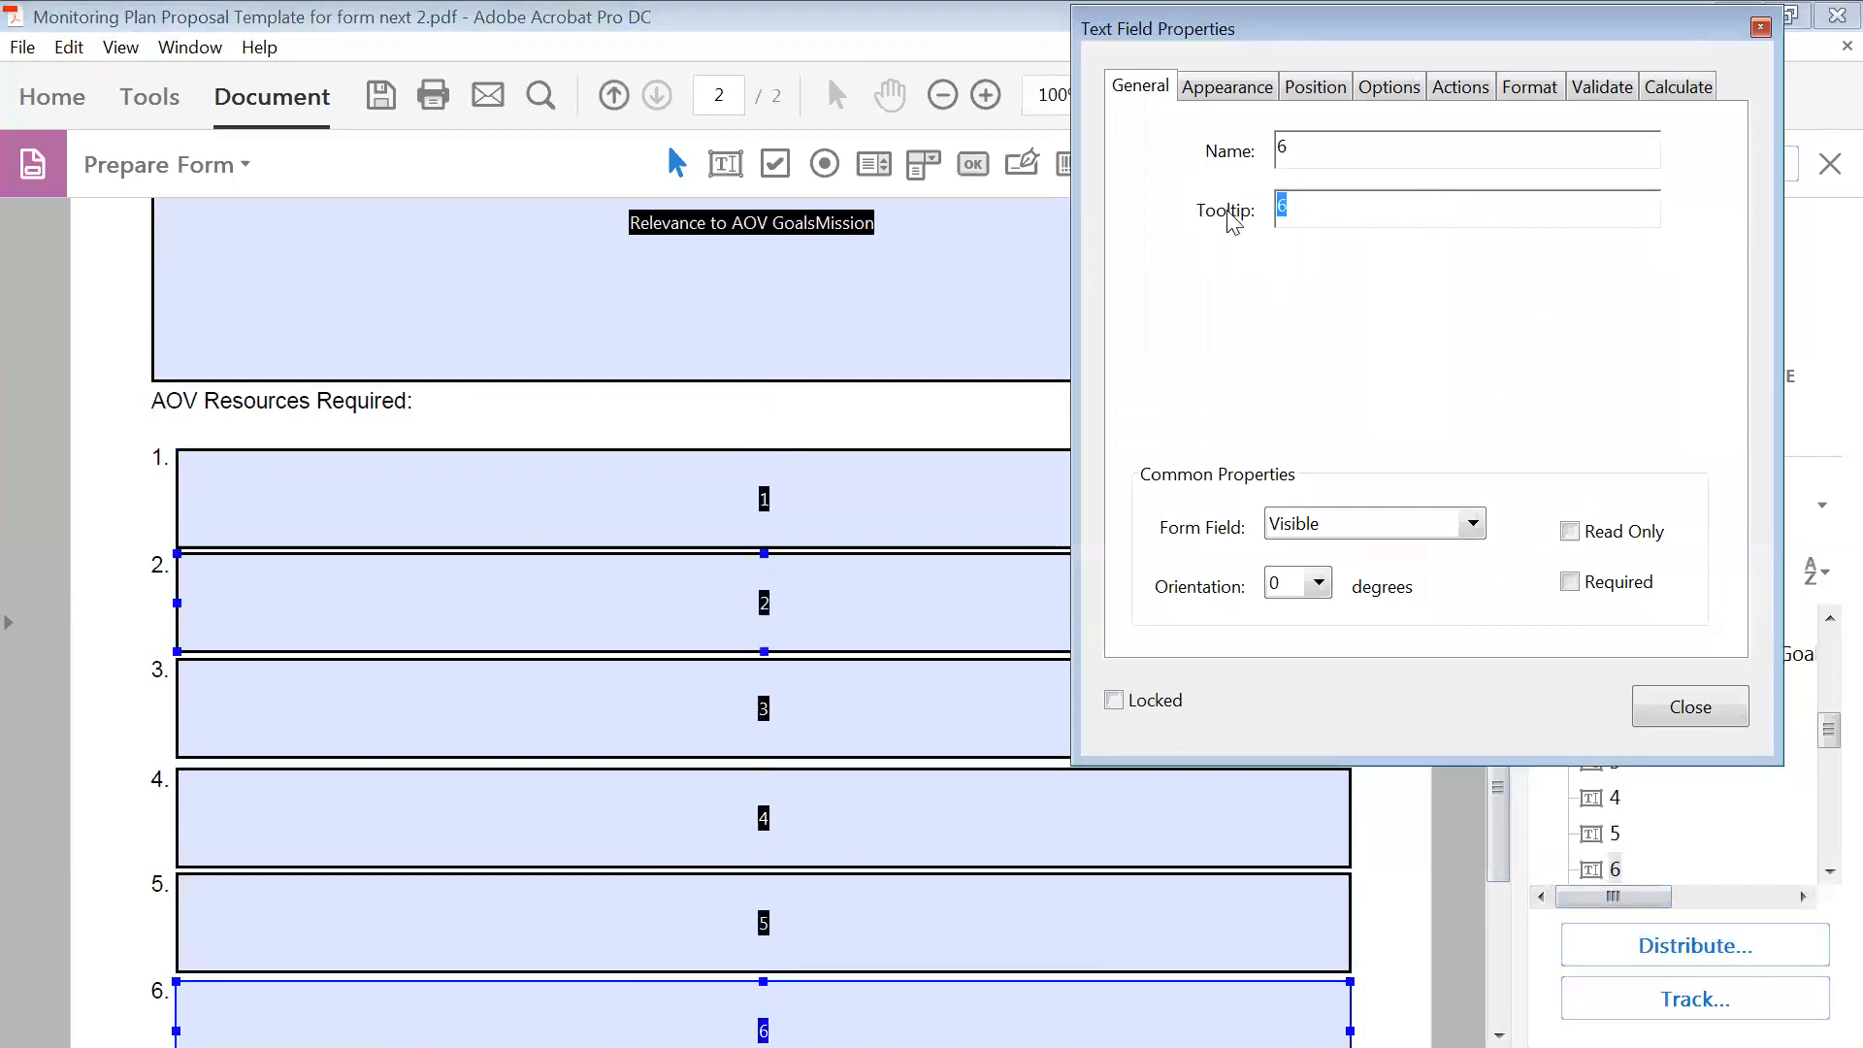
key(ctrl+v)
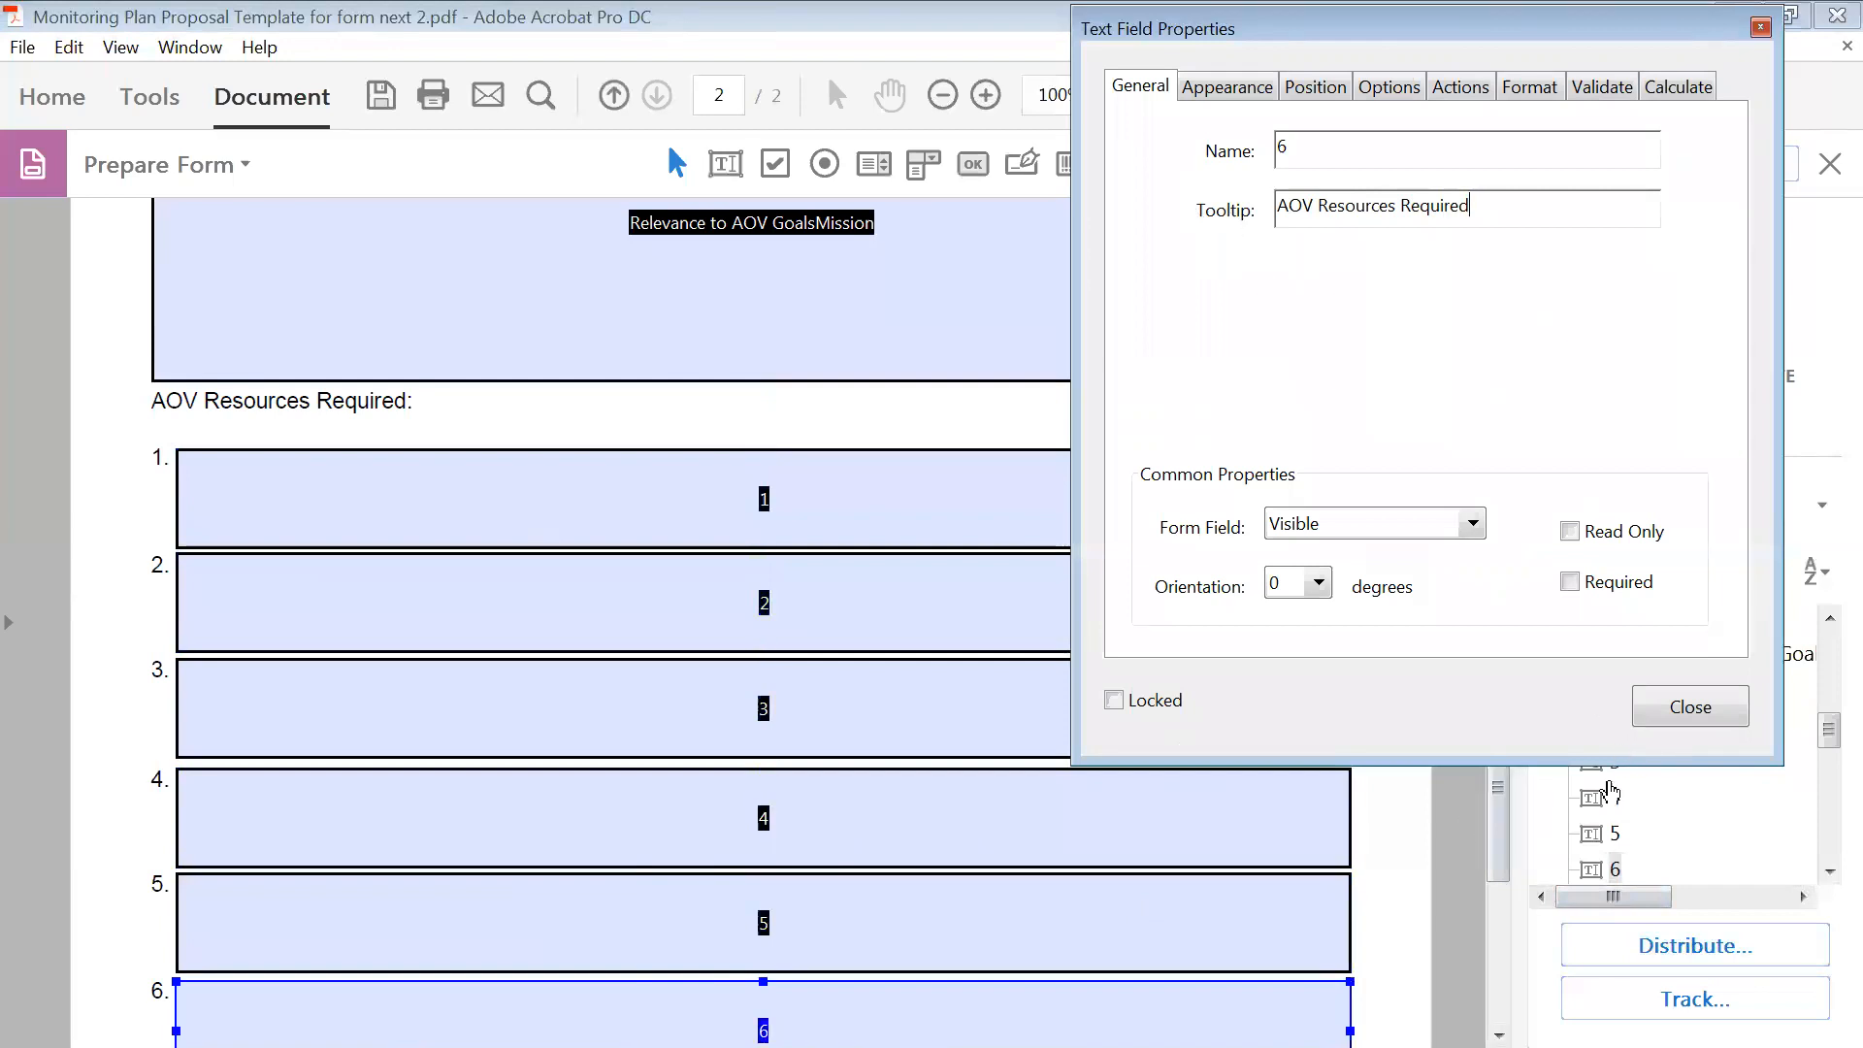
- Replace the tooltips of fields 6 and 7 with the copied text "AOV Resources Required"
drag(1497, 853, 1493, 949)
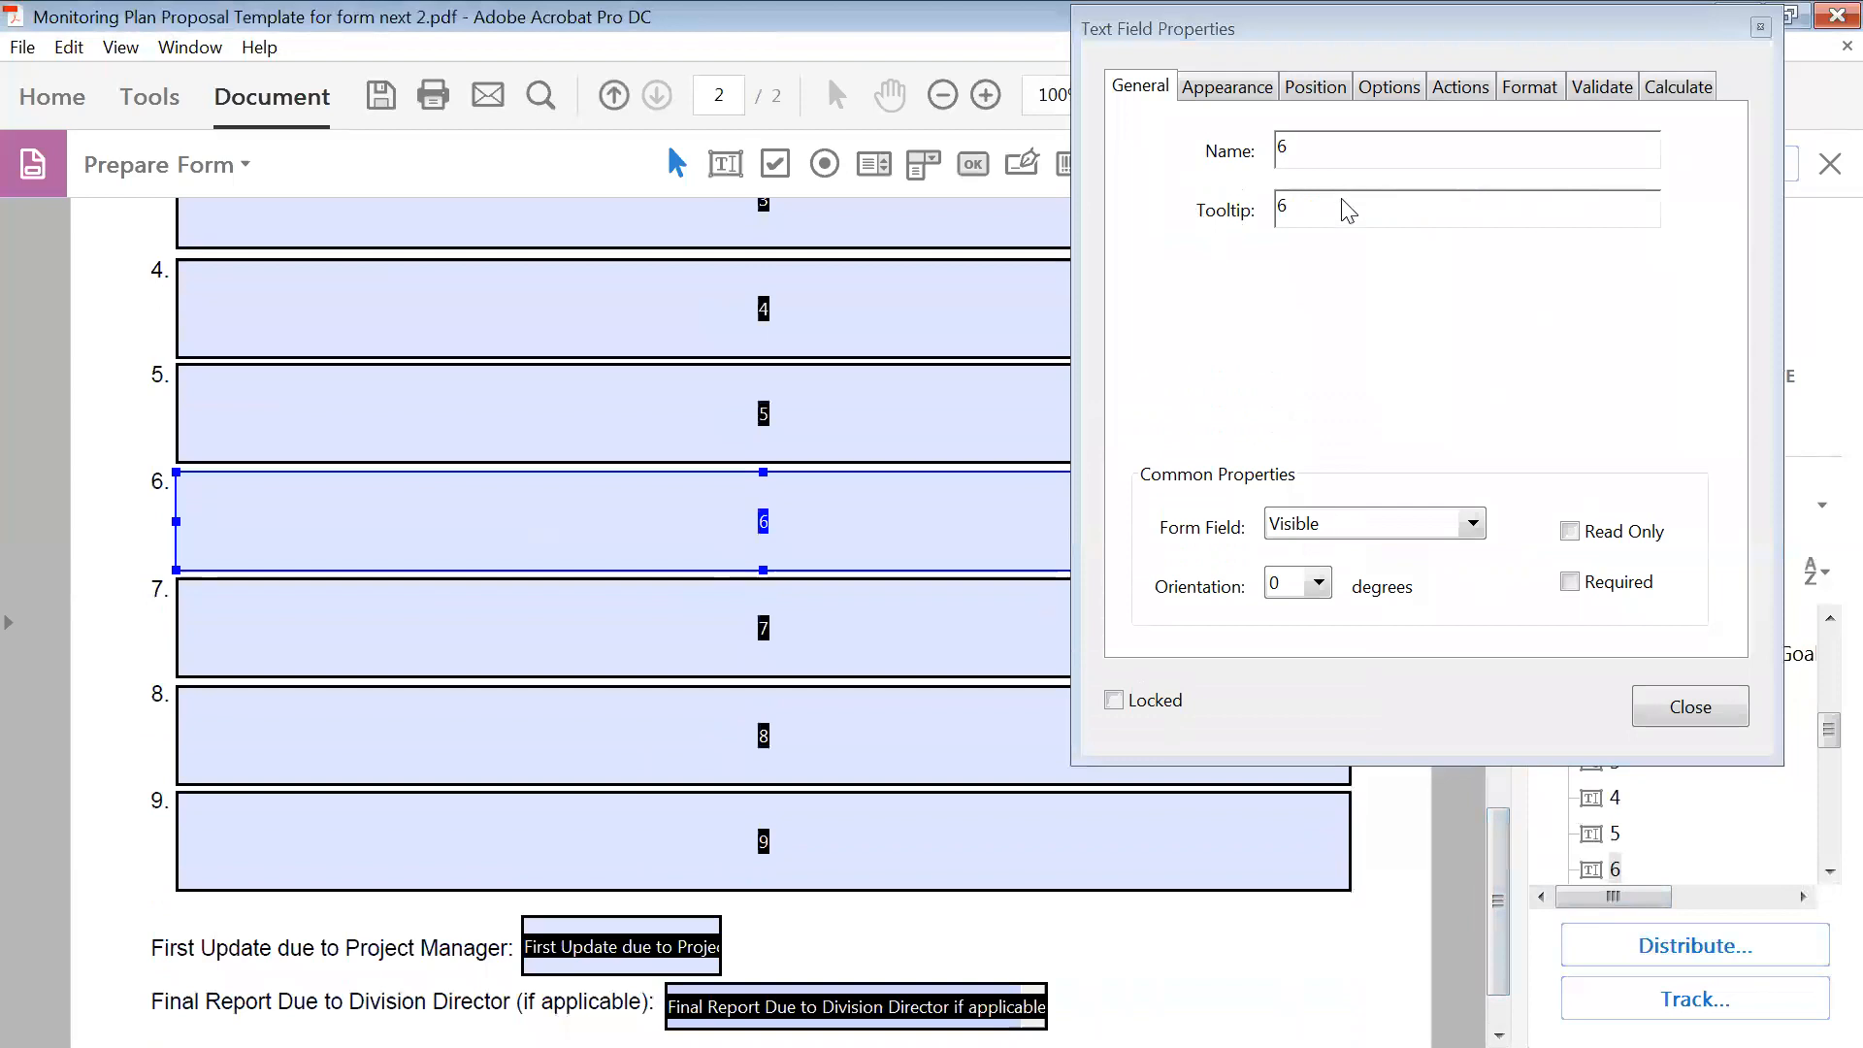
drag(1339, 215, 1255, 215)
key(ctrl+v)
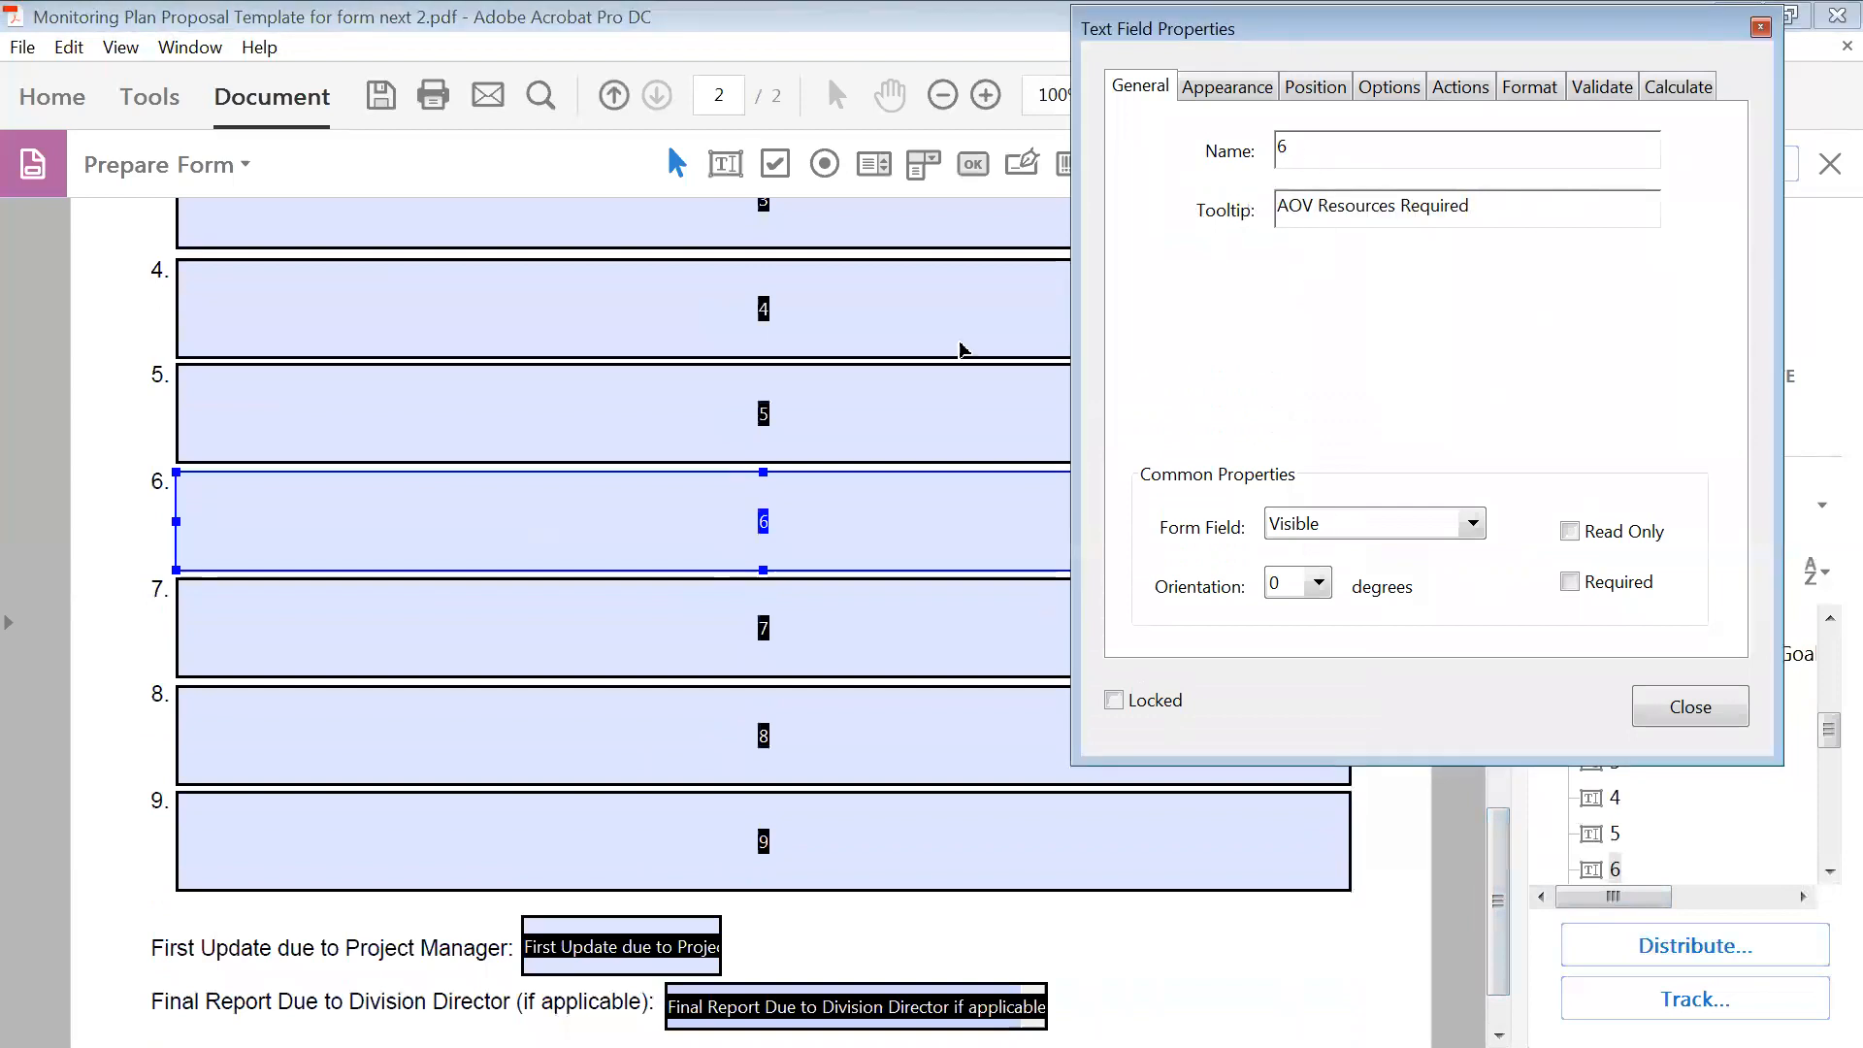
click(843, 646)
drag(1325, 214, 1217, 205)
key(ctrl+v)
- Replace the tooltips of fields 8 and 9 with the copied text "AOV Resources Required" and close the field properties
click(910, 723)
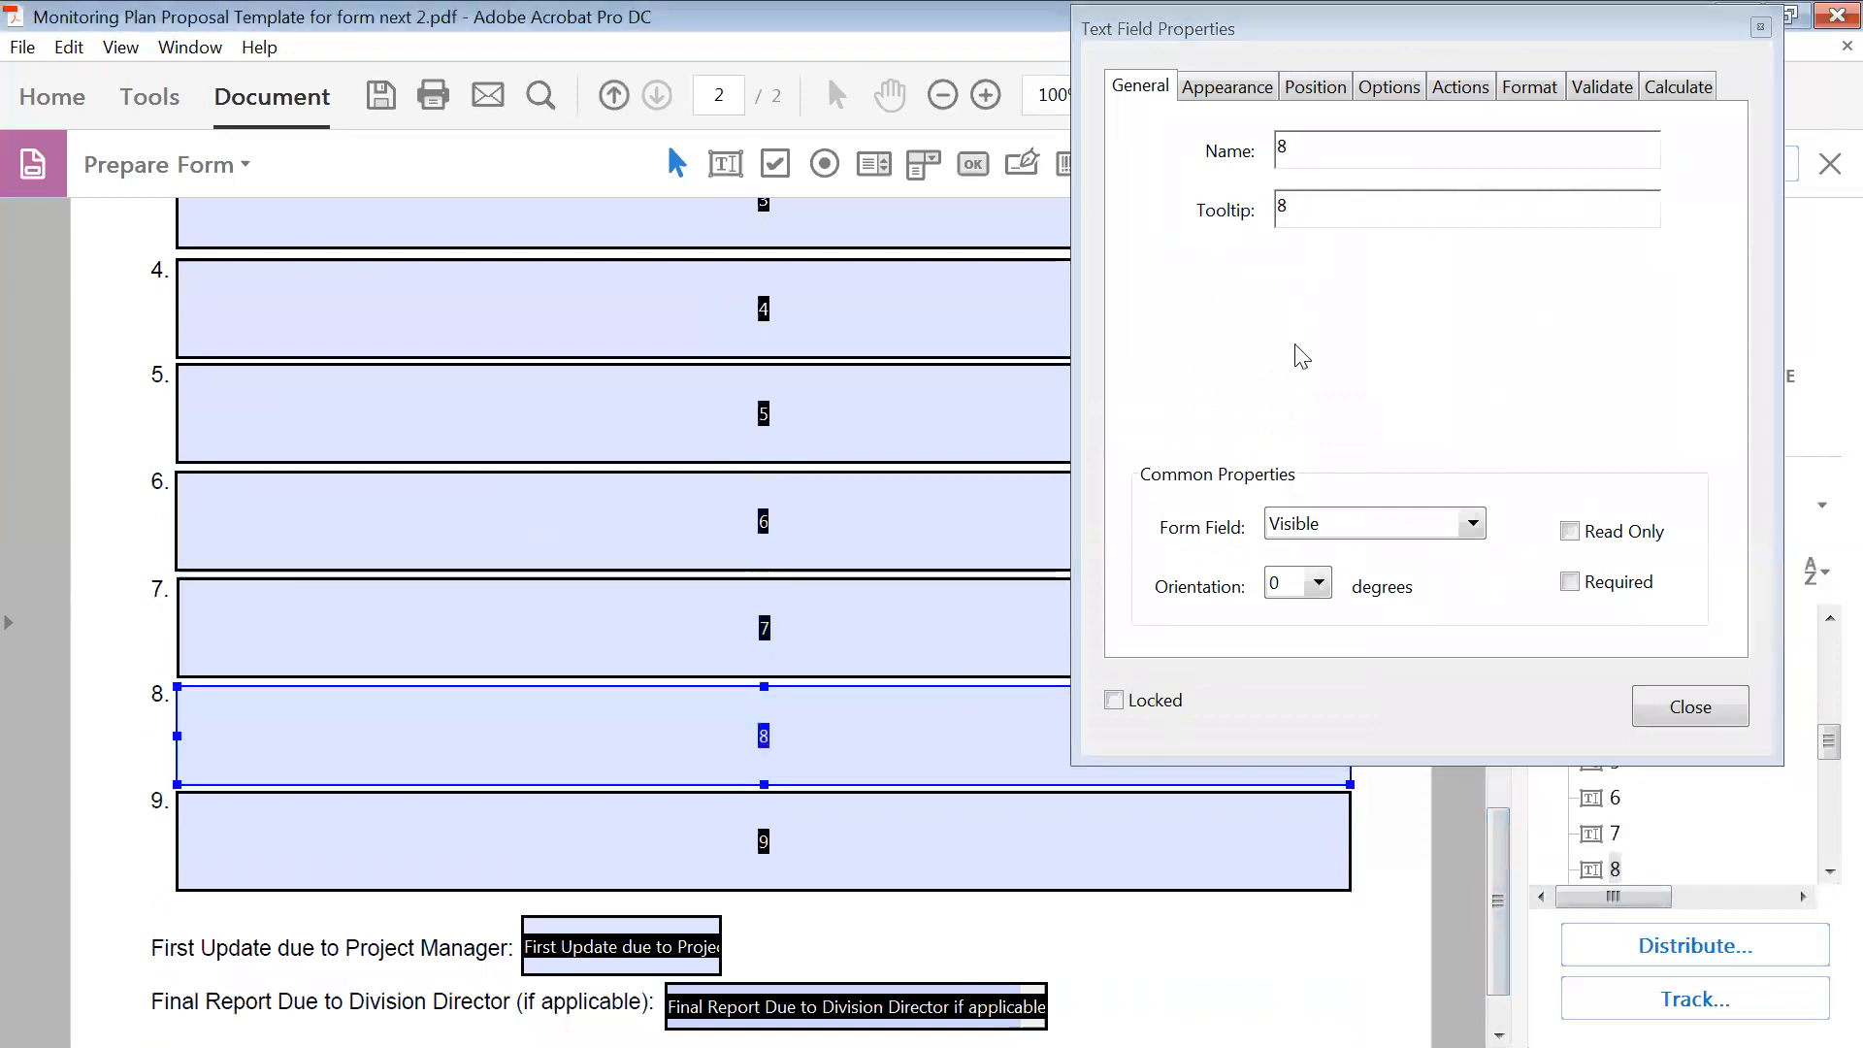
drag(1335, 210, 1235, 210)
key(ctrl+v)
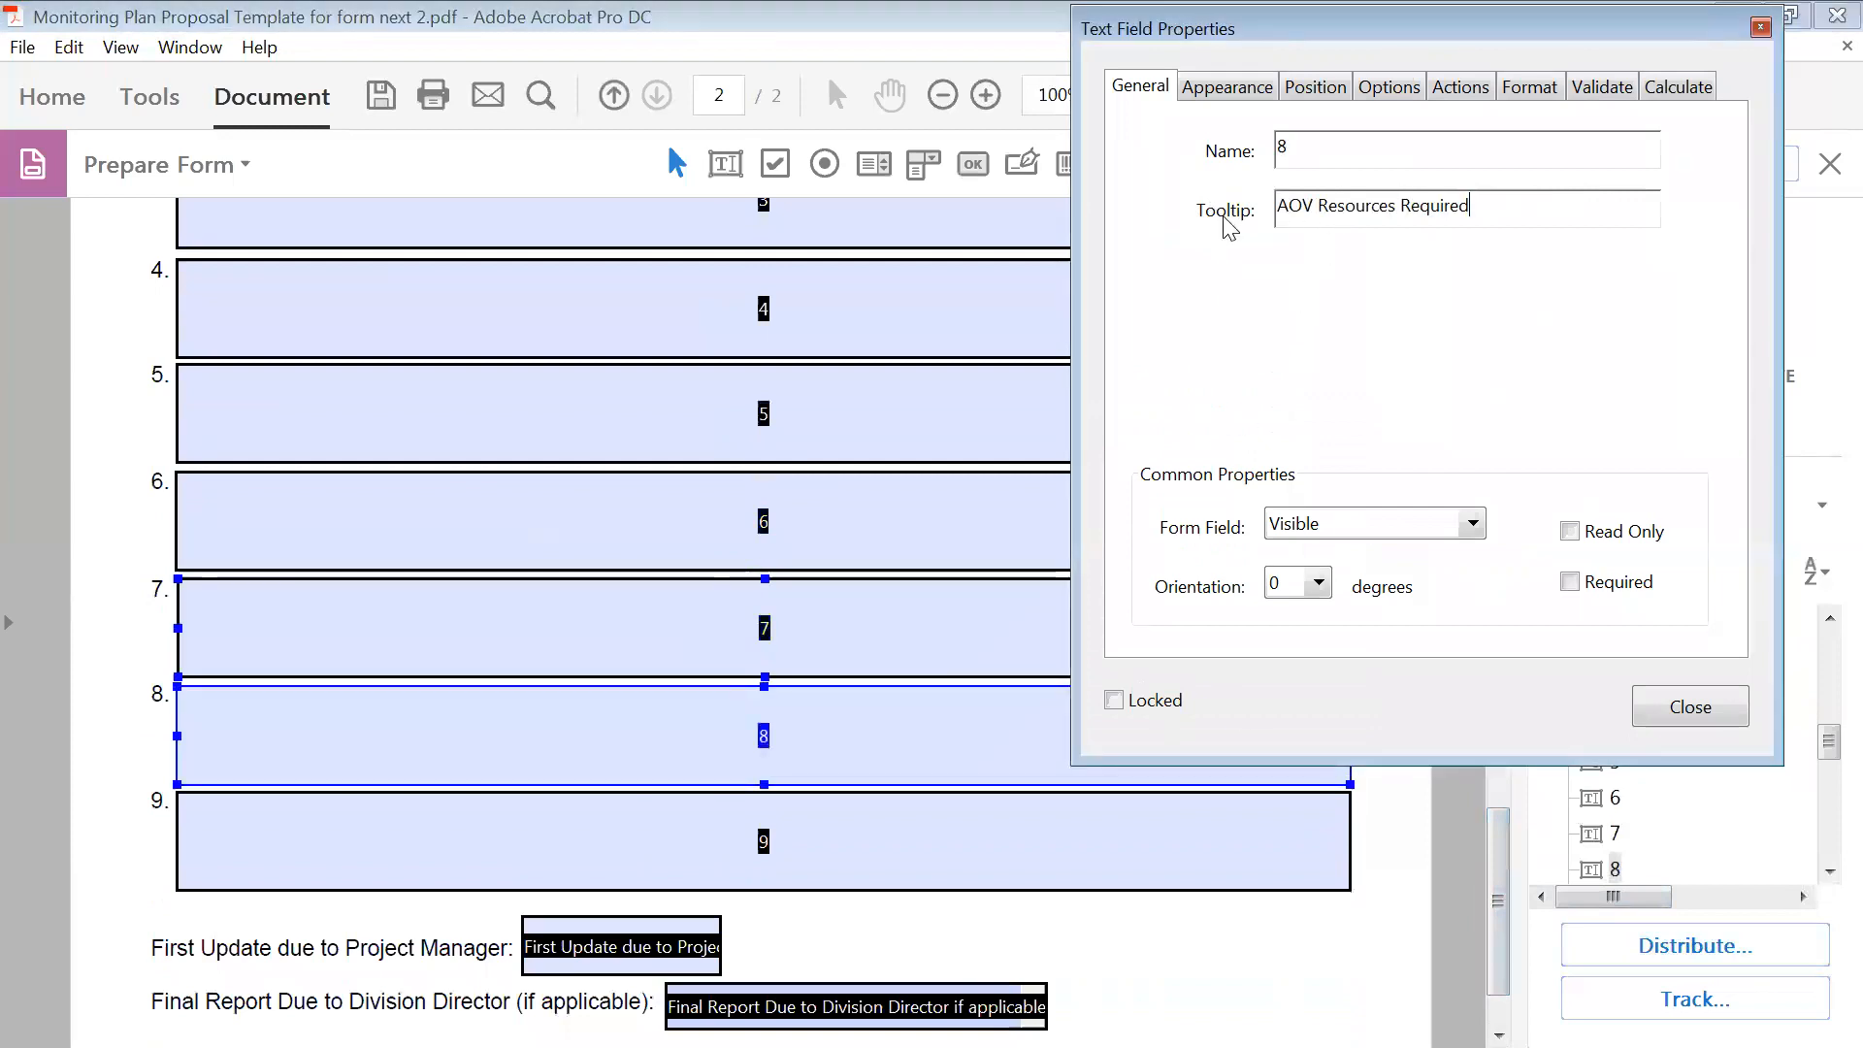
click(867, 848)
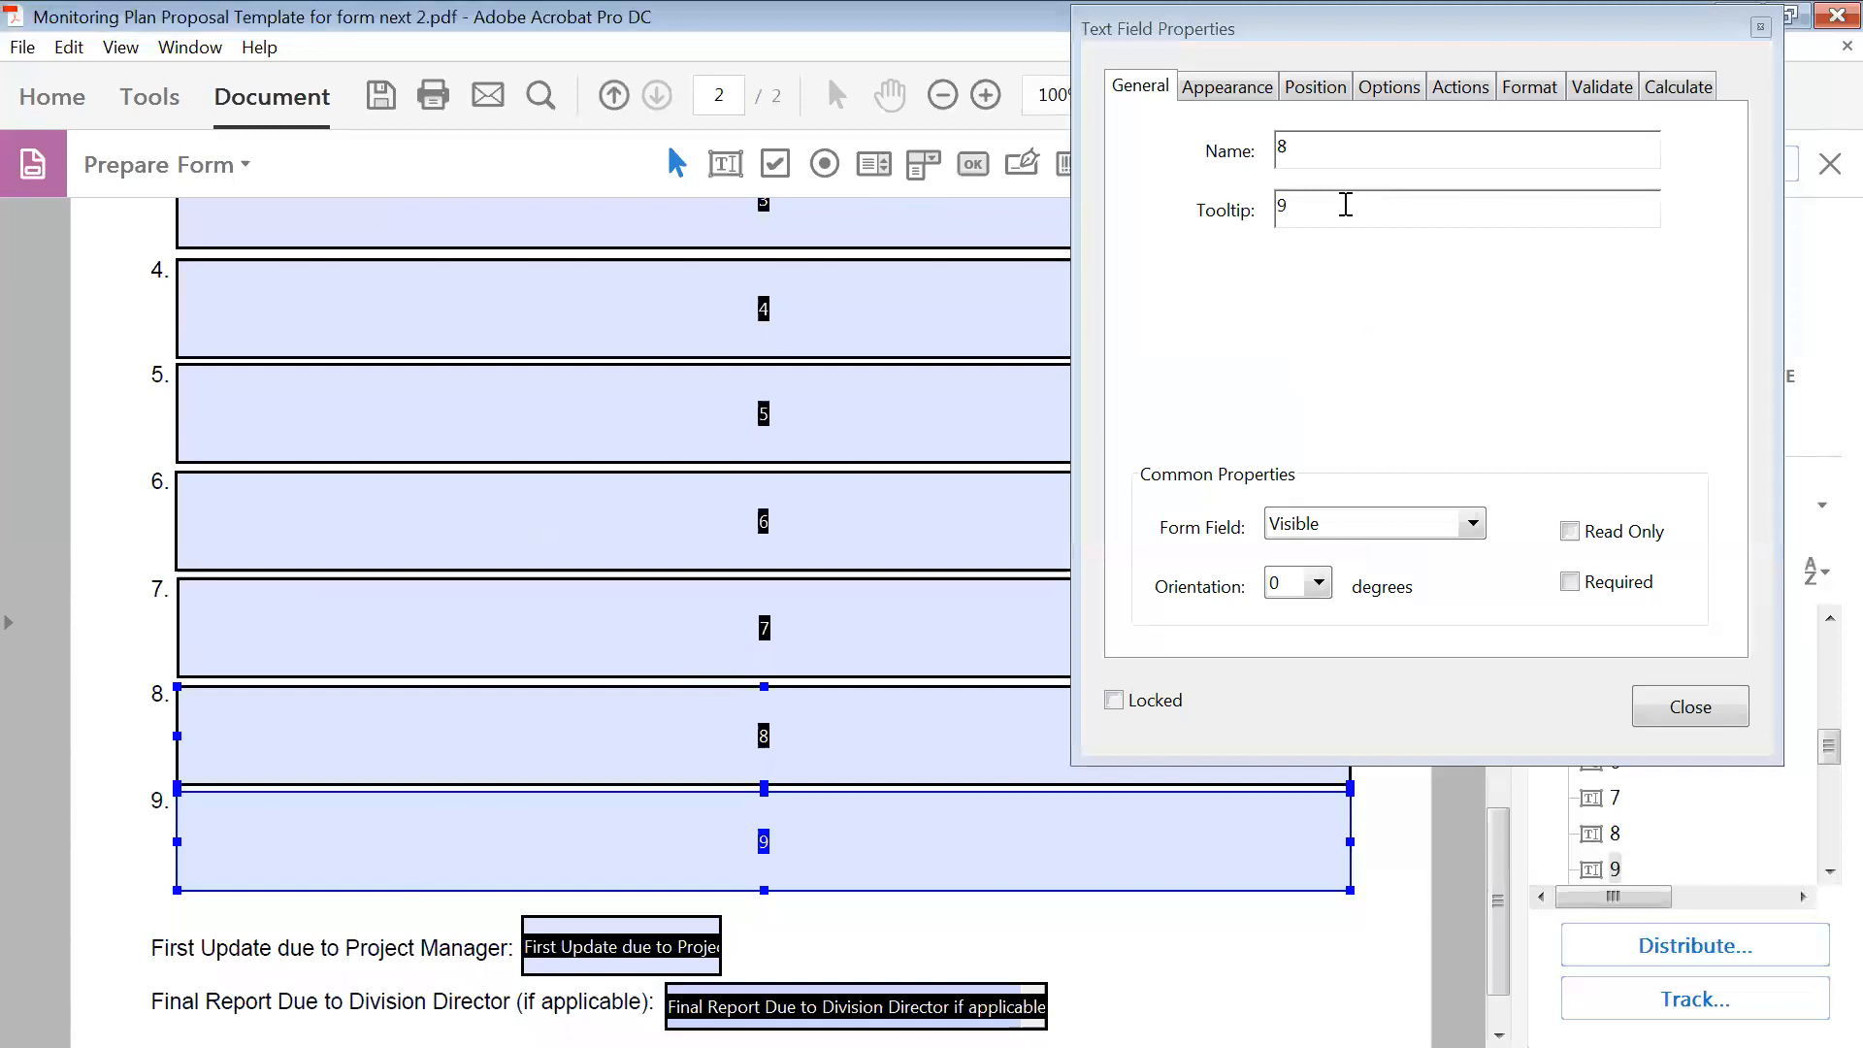
drag(1343, 206, 1199, 208)
key(ctrl+v)
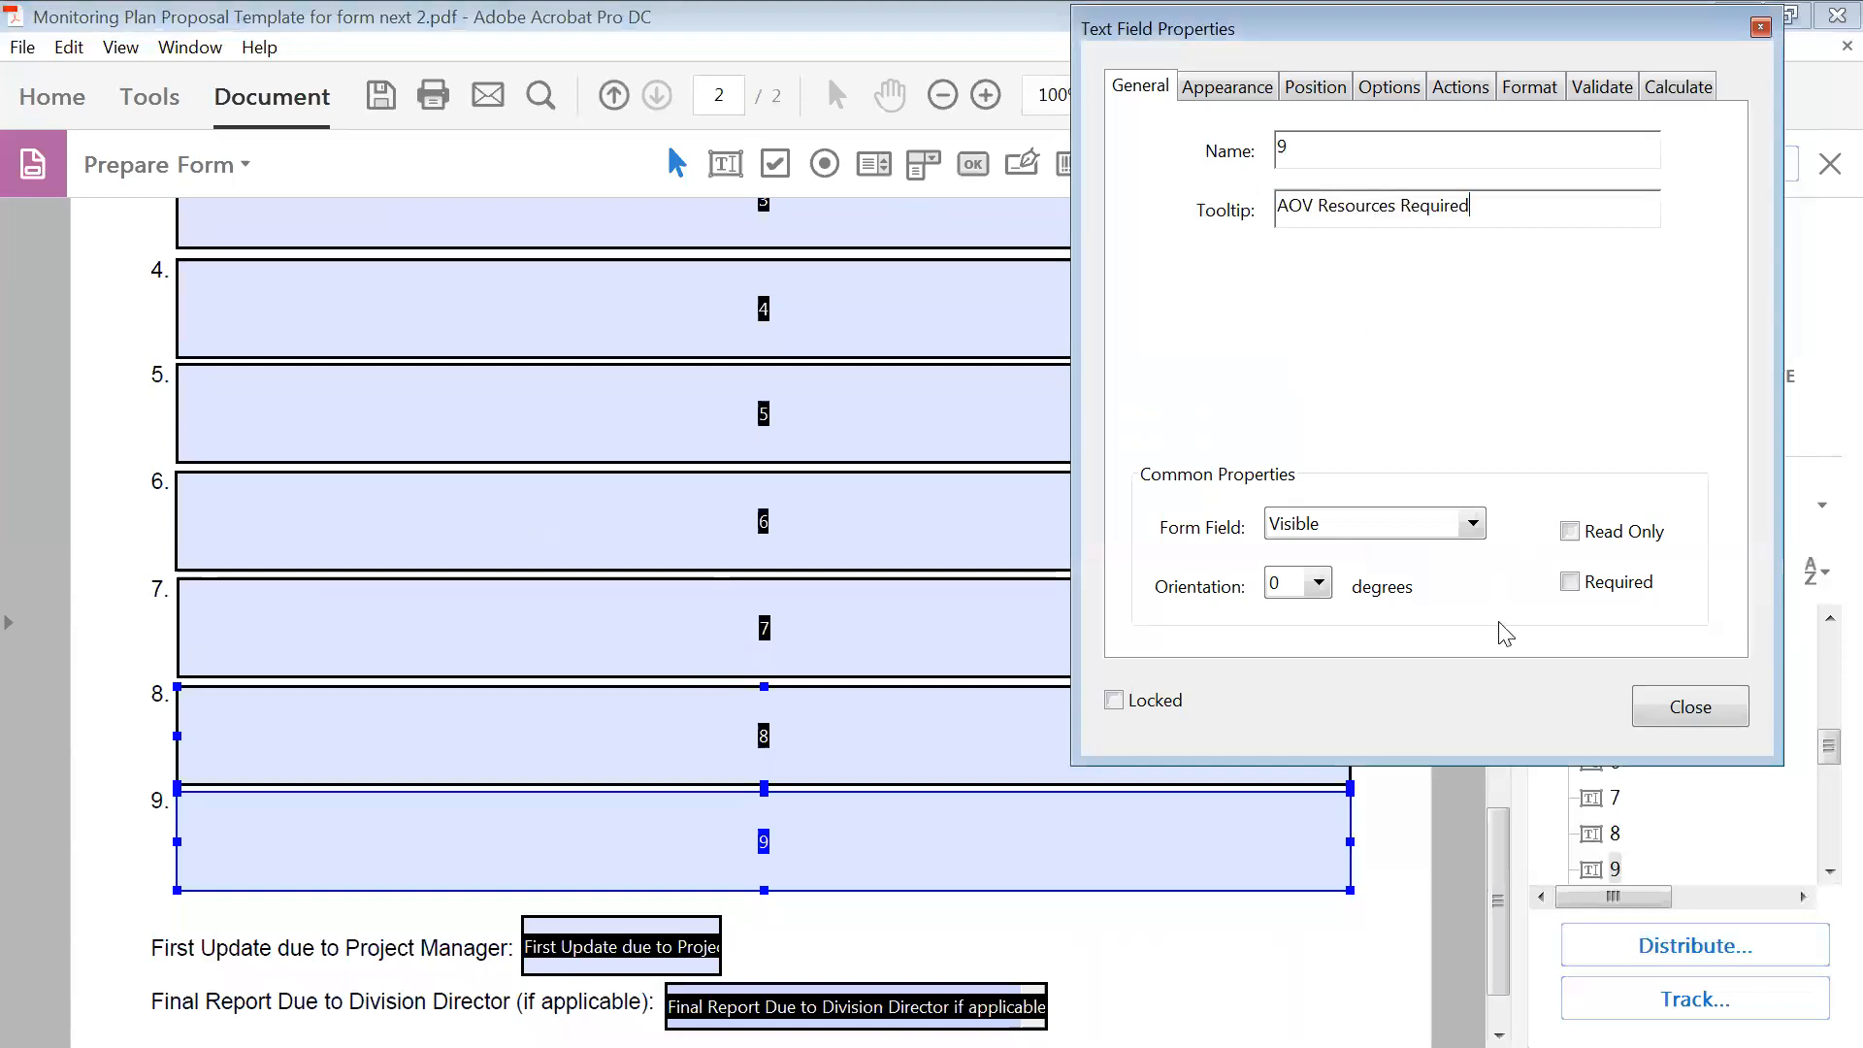
click(1327, 970)
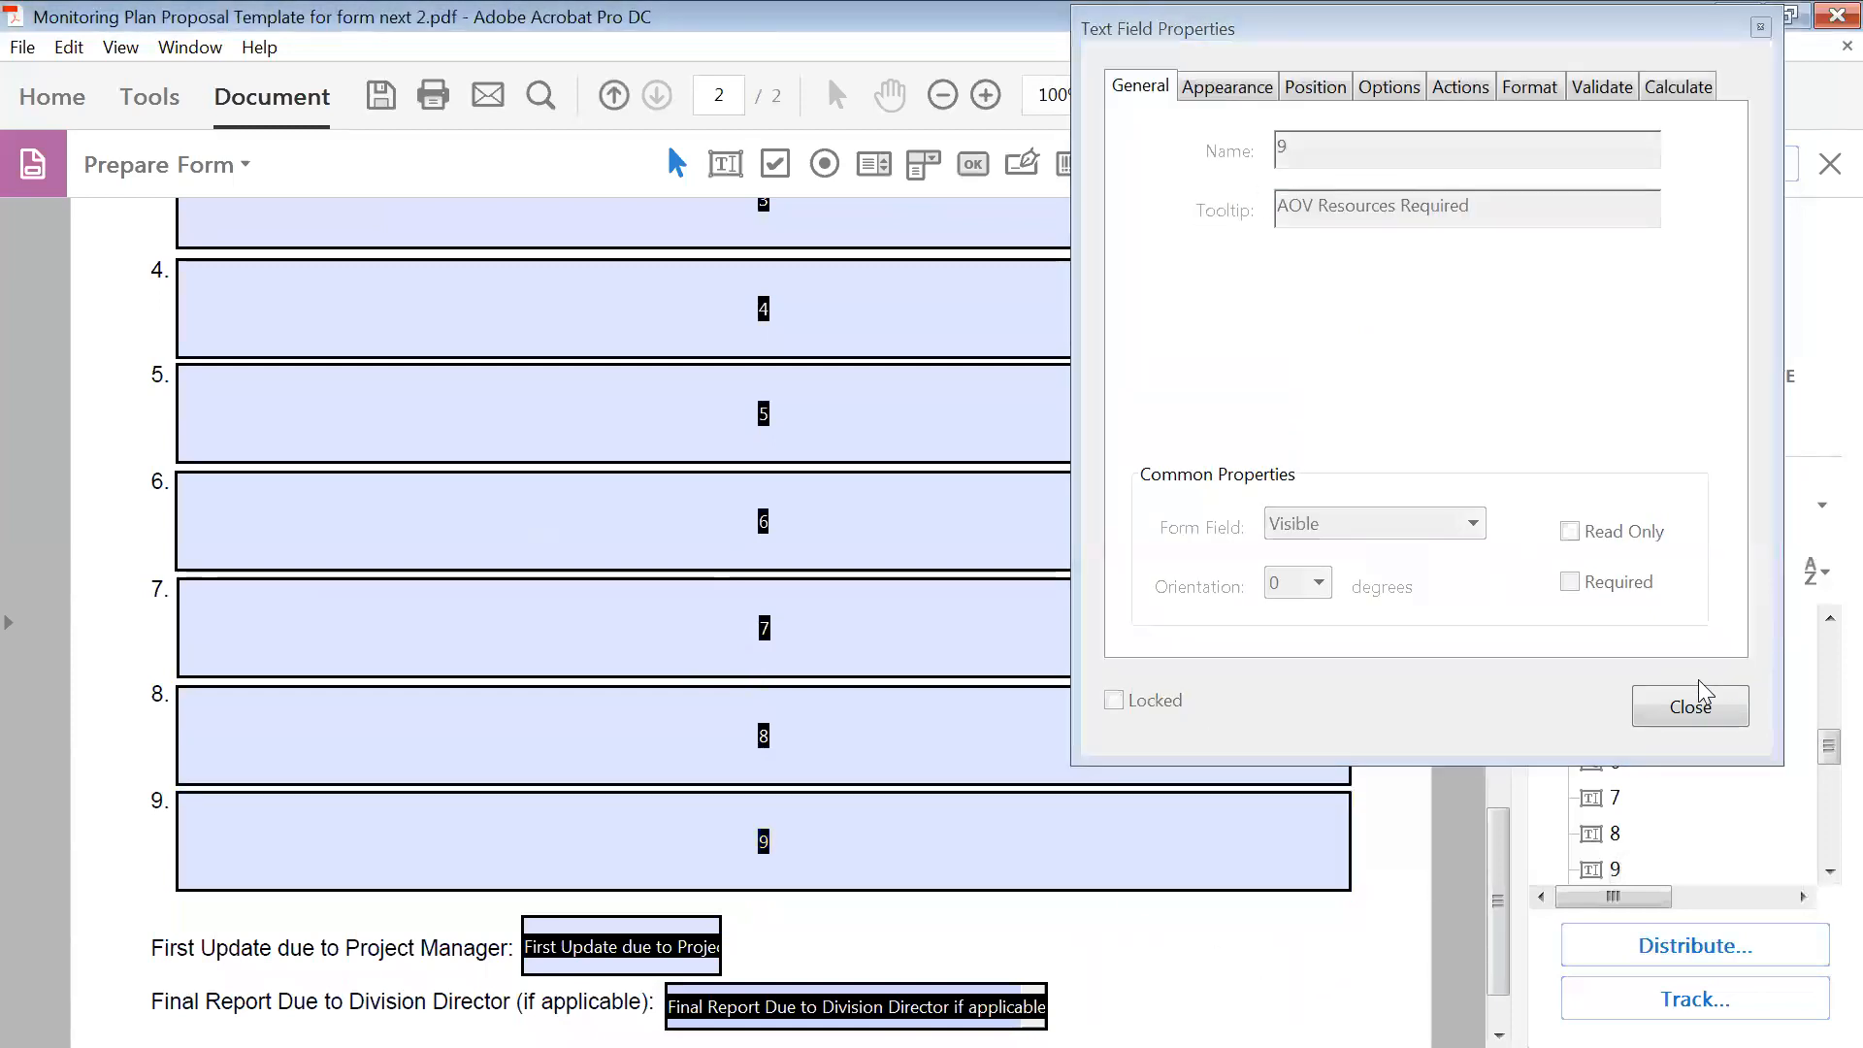
click(1698, 709)
- Preview the form and check the numbered resource fields' tooltips and the First Update due to Project Manager date field on page 2
click(1714, 171)
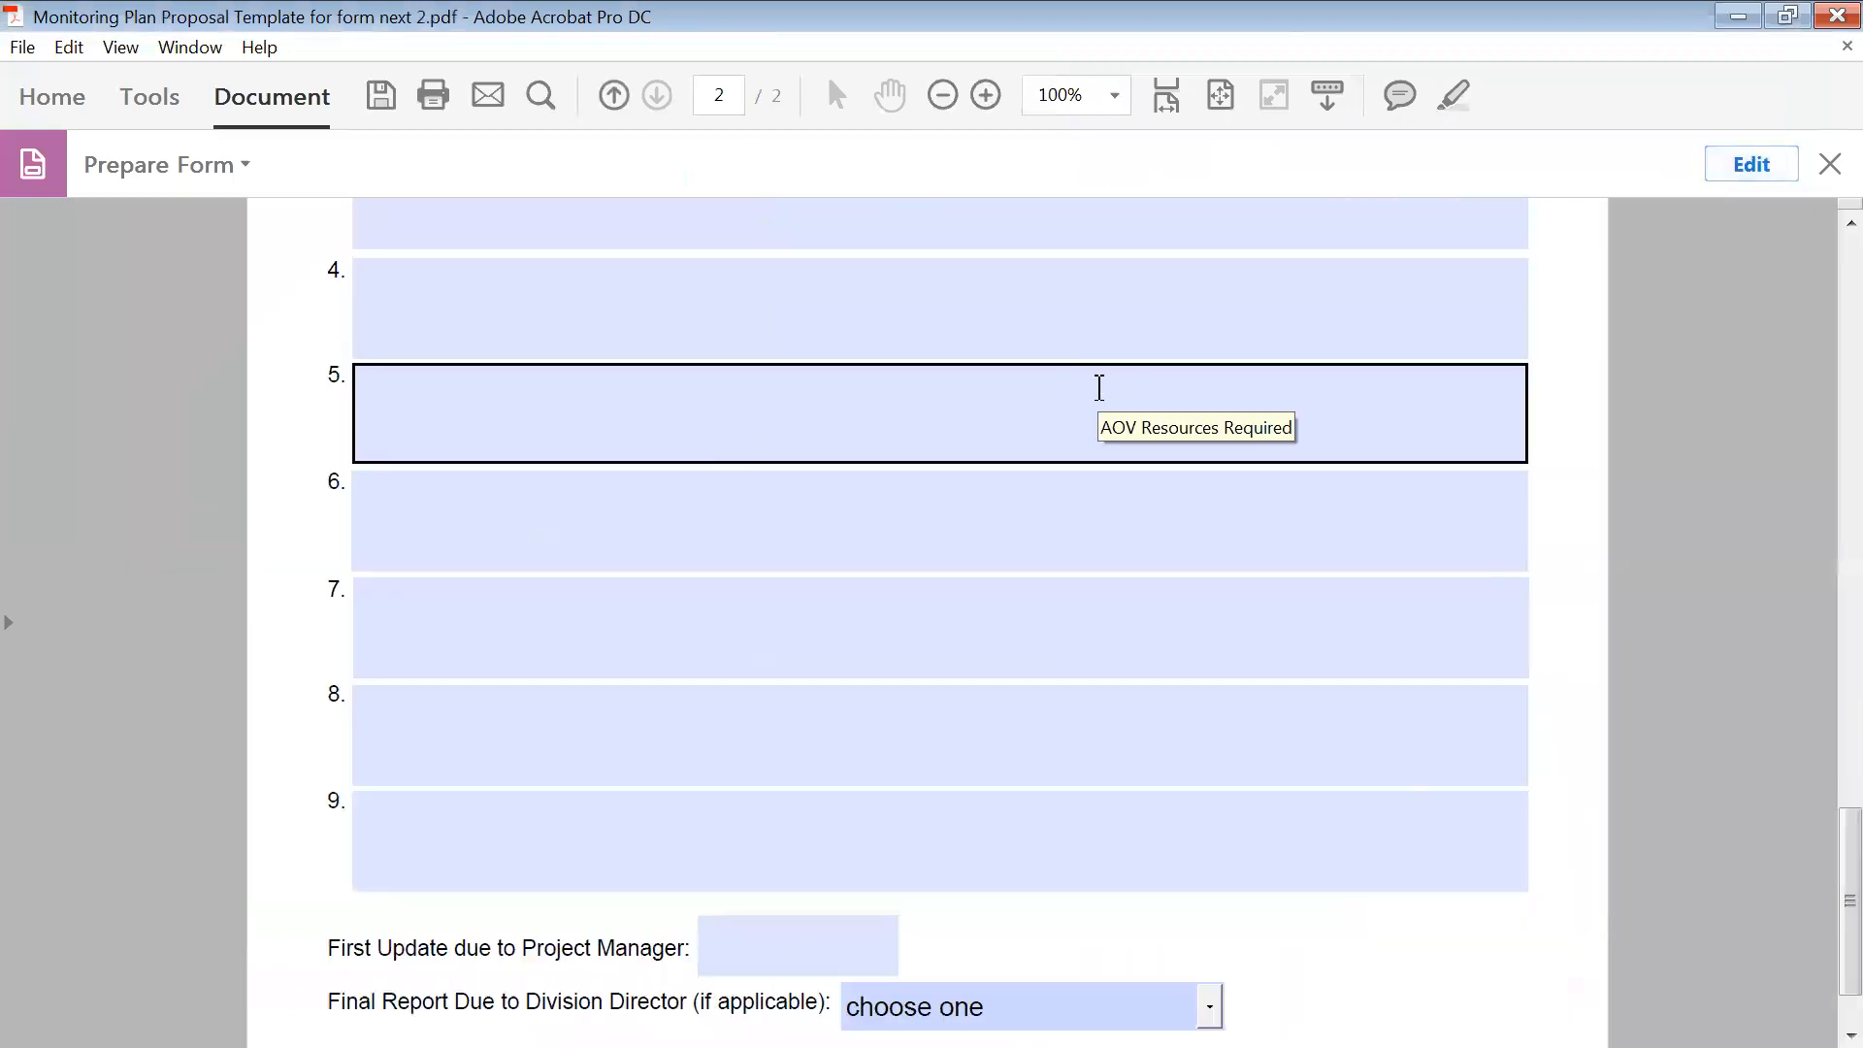
scroll(1099, 387, up, 1)
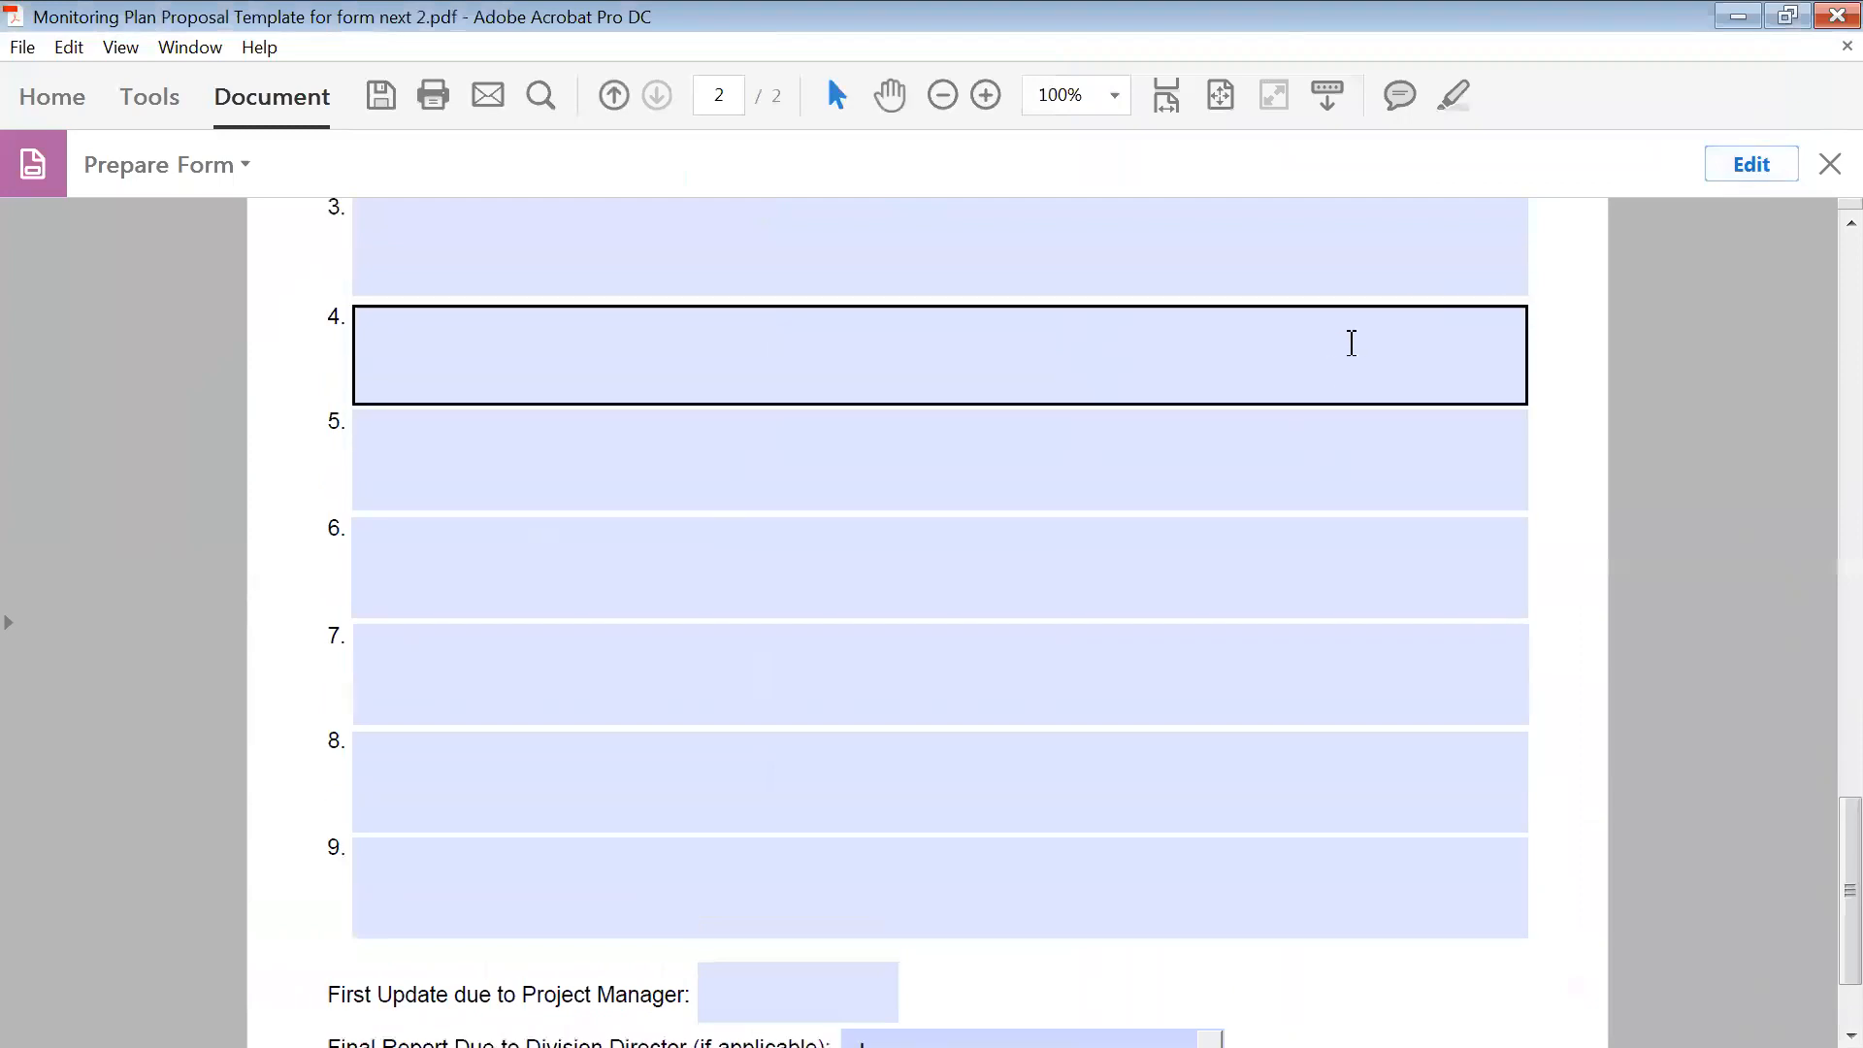
scroll(1441, 582, down, 3)
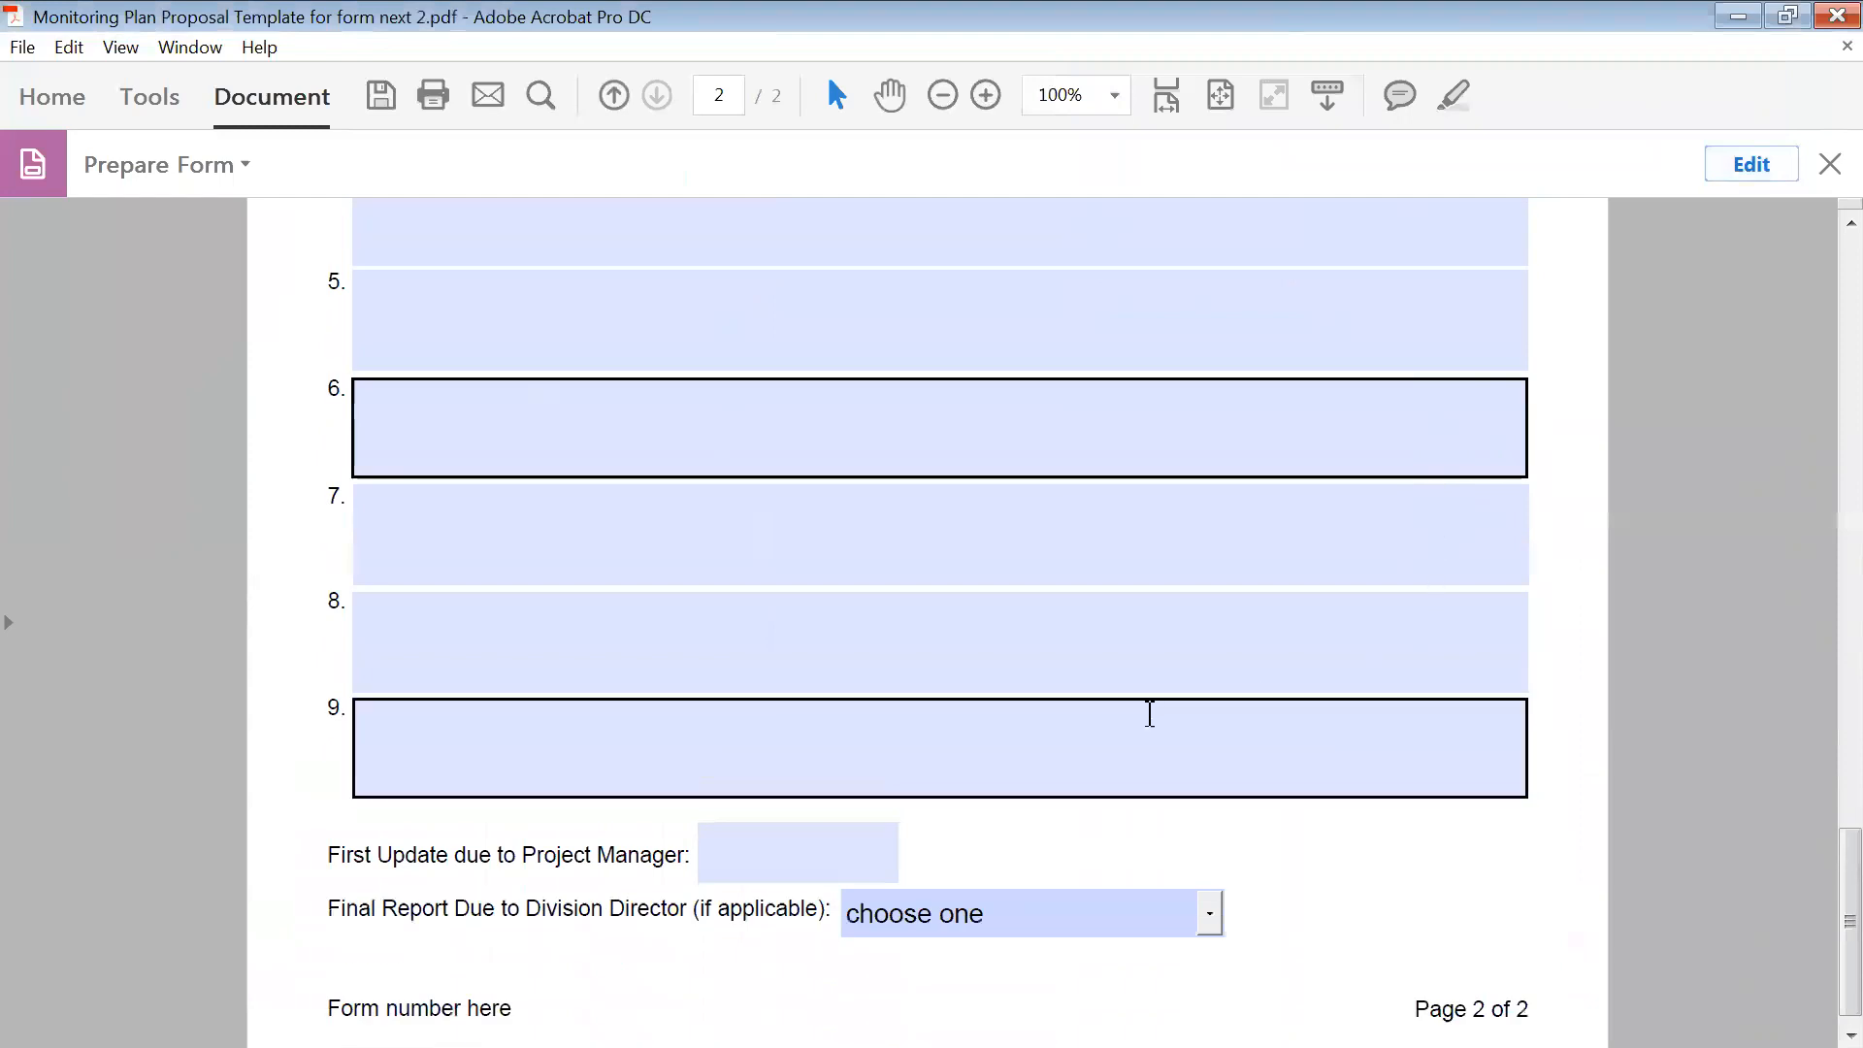
click(773, 856)
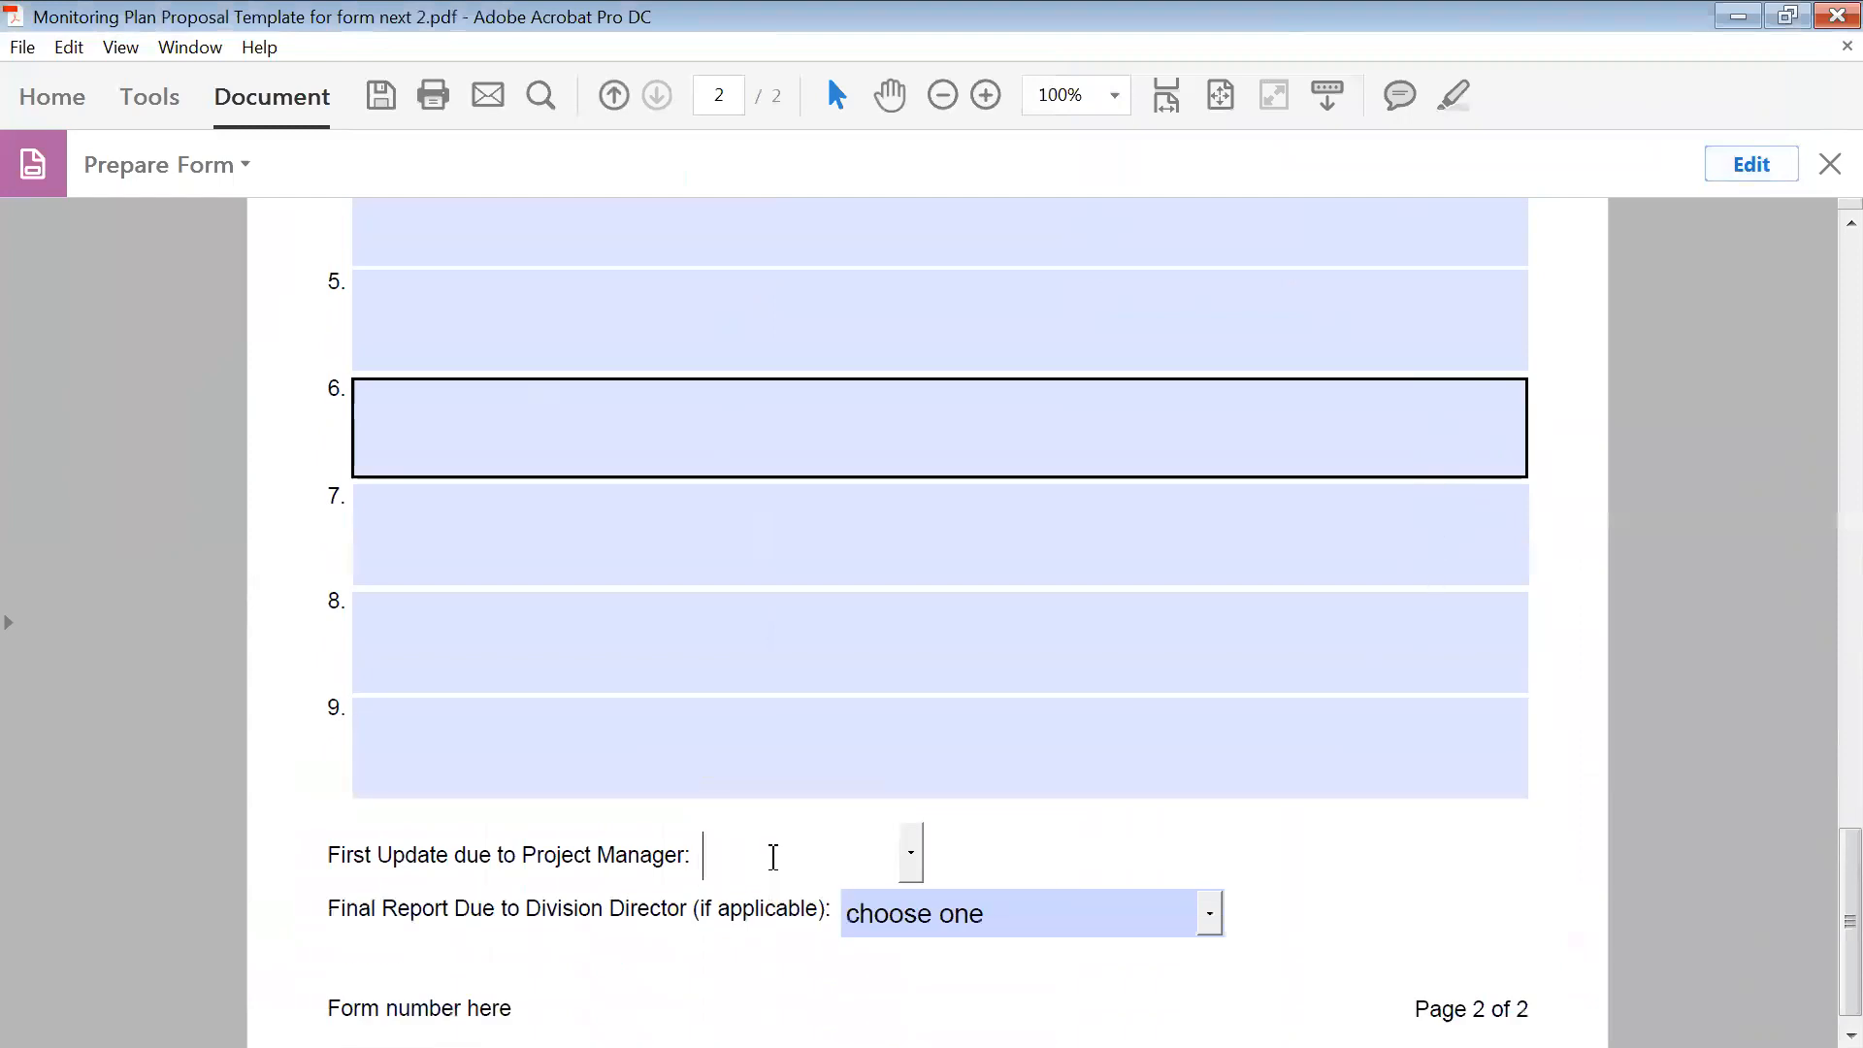
click(1360, 912)
scroll(1360, 912, down, 1)
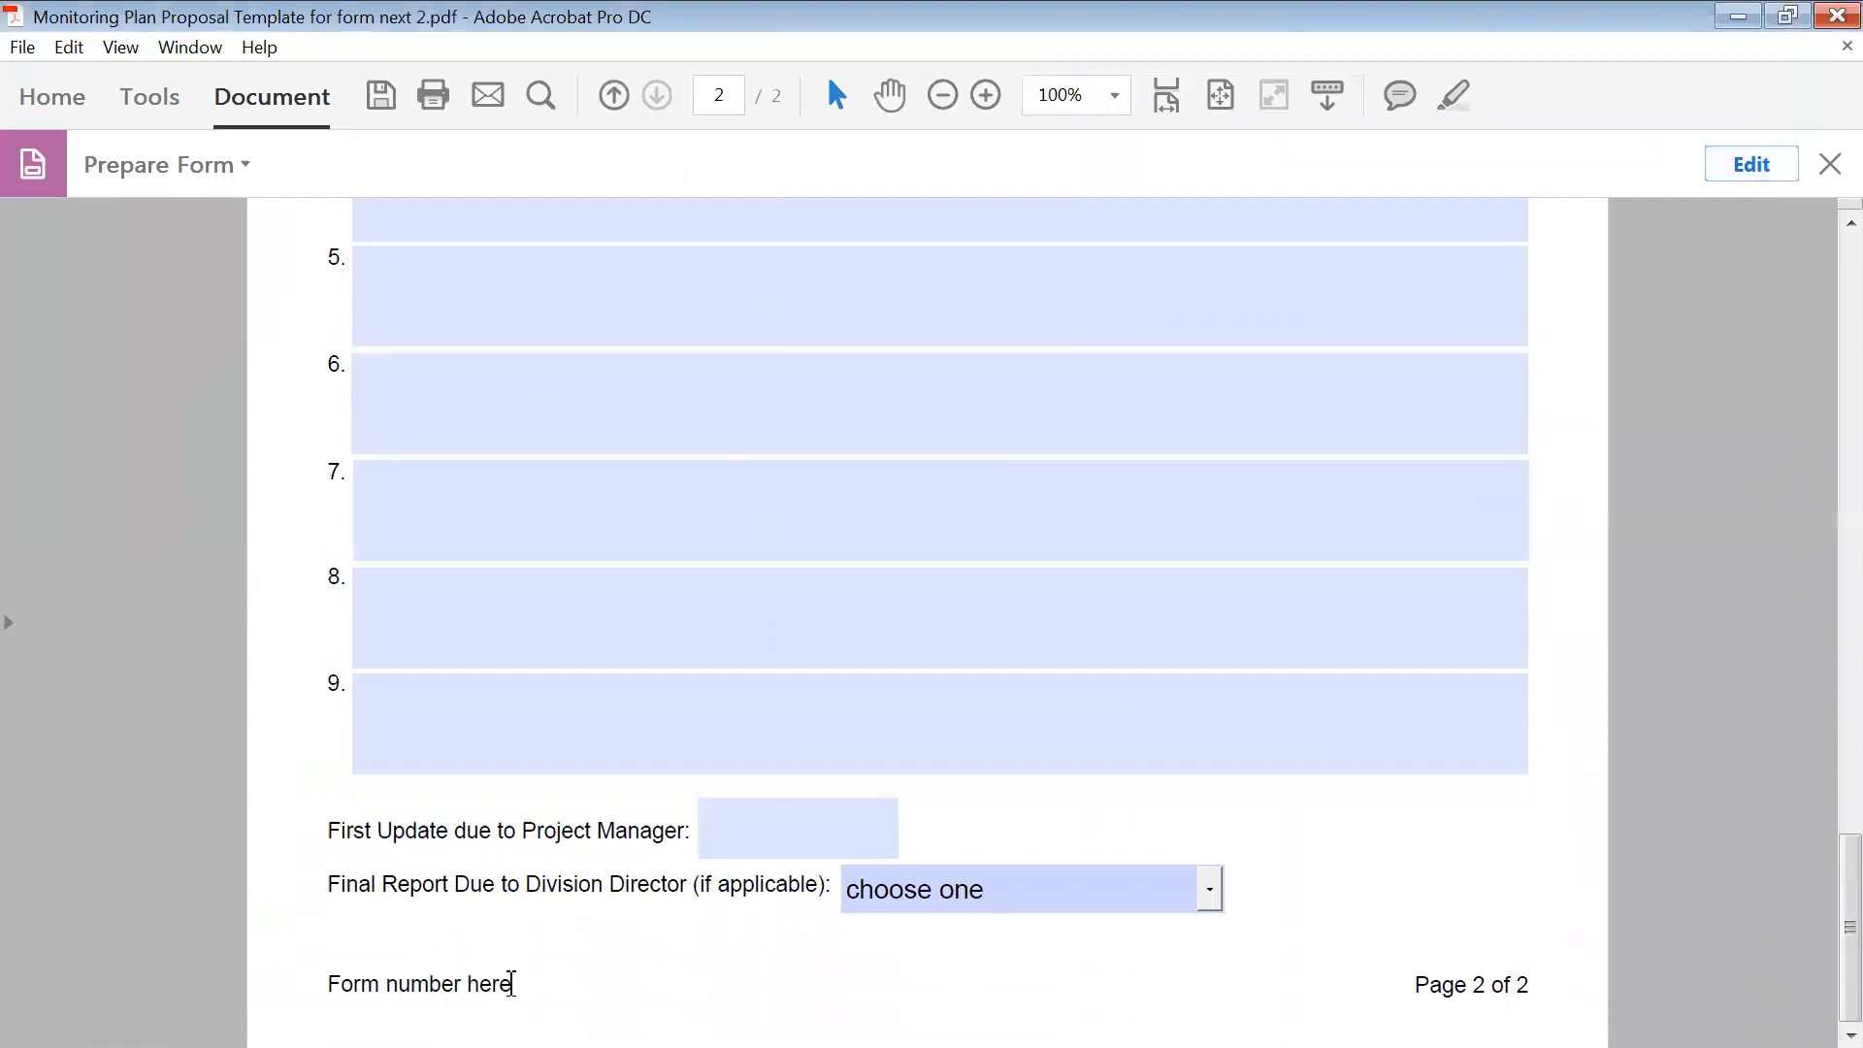
- Use Edit PDF to delete and retype the word "here" in page 2's footer text "Form number here", and close the editing tool
drag(511, 983, 331, 967)
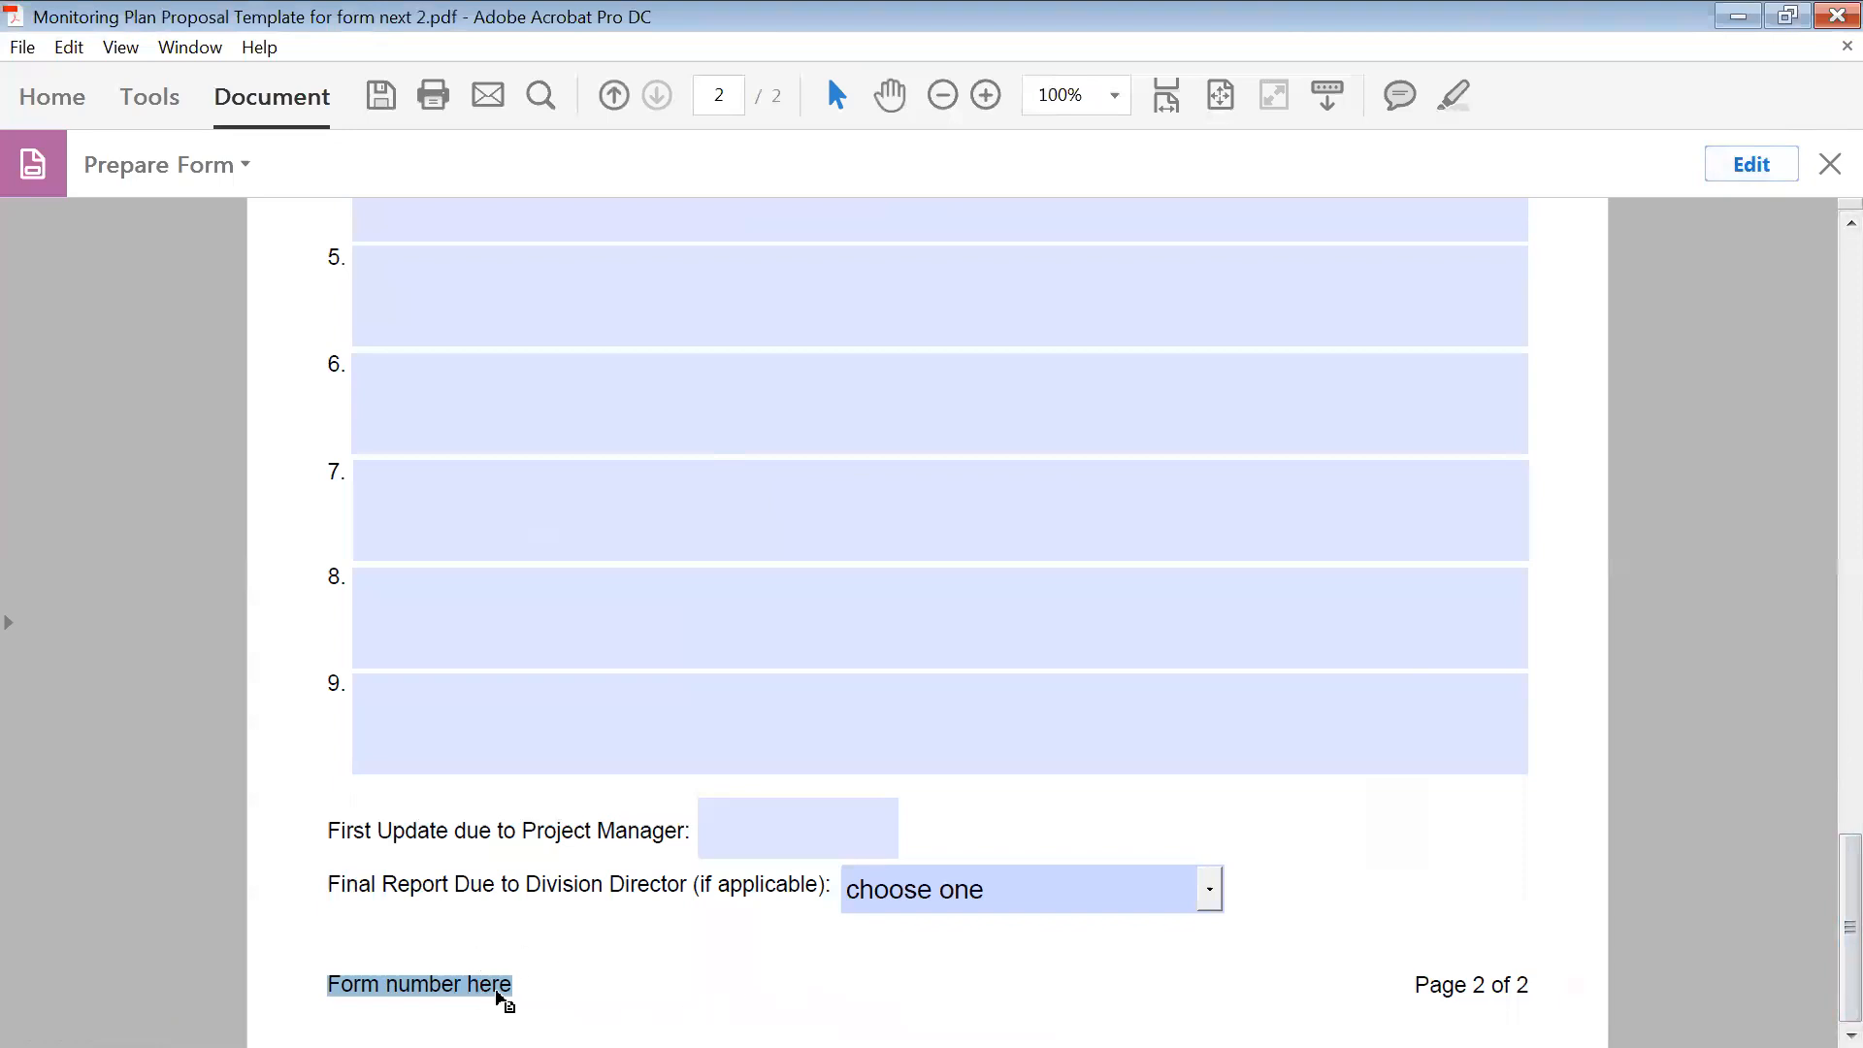
click(1828, 165)
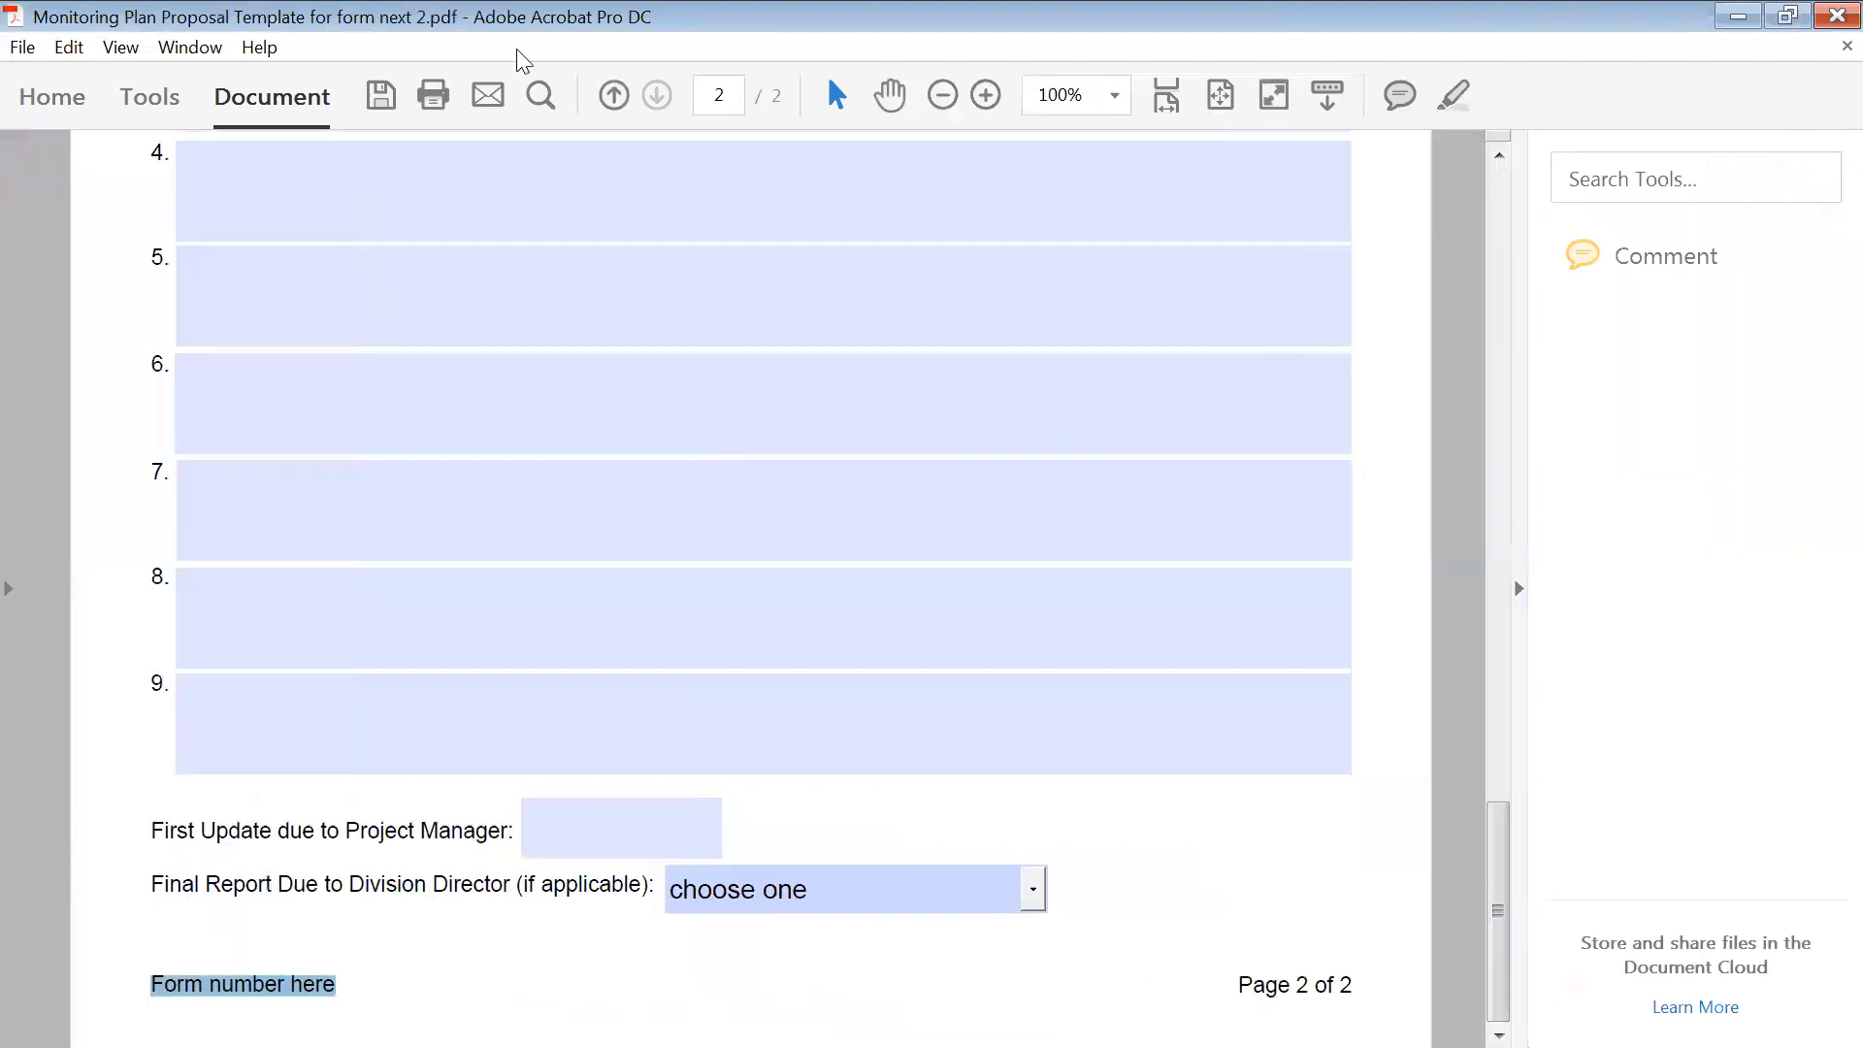
click(146, 97)
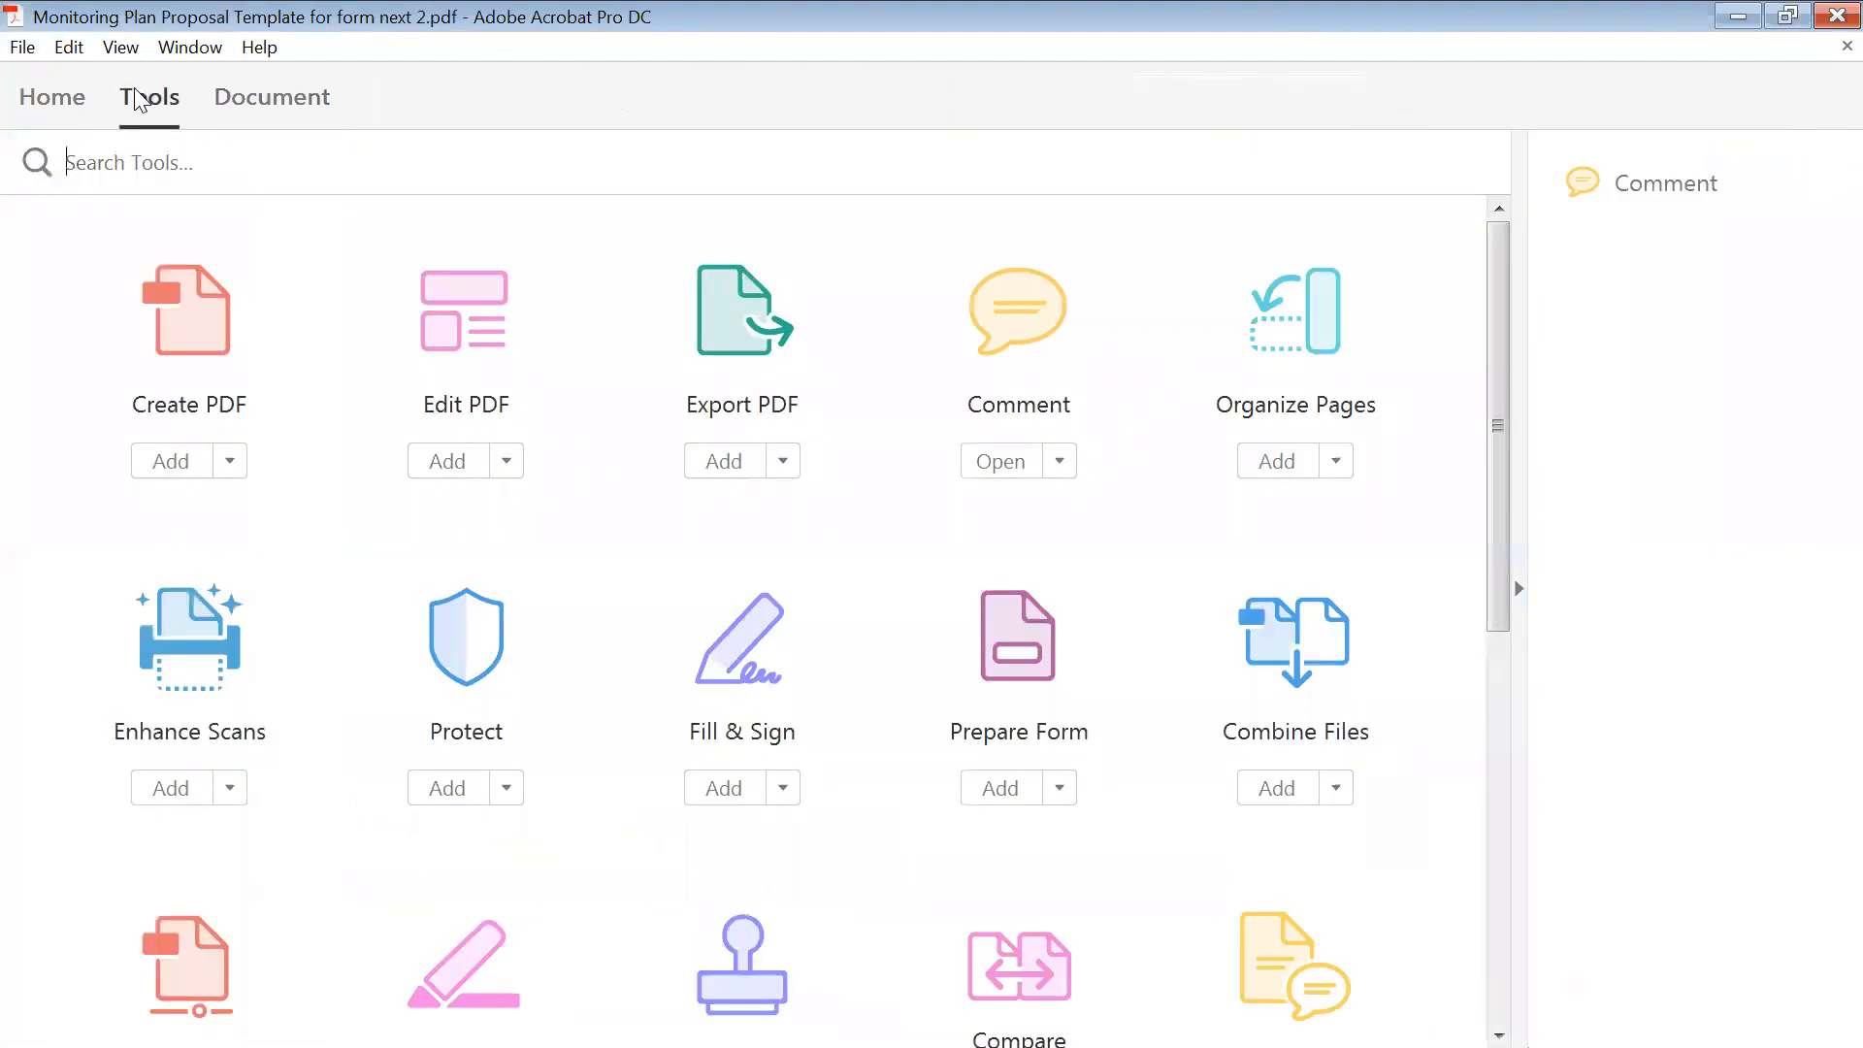
click(450, 335)
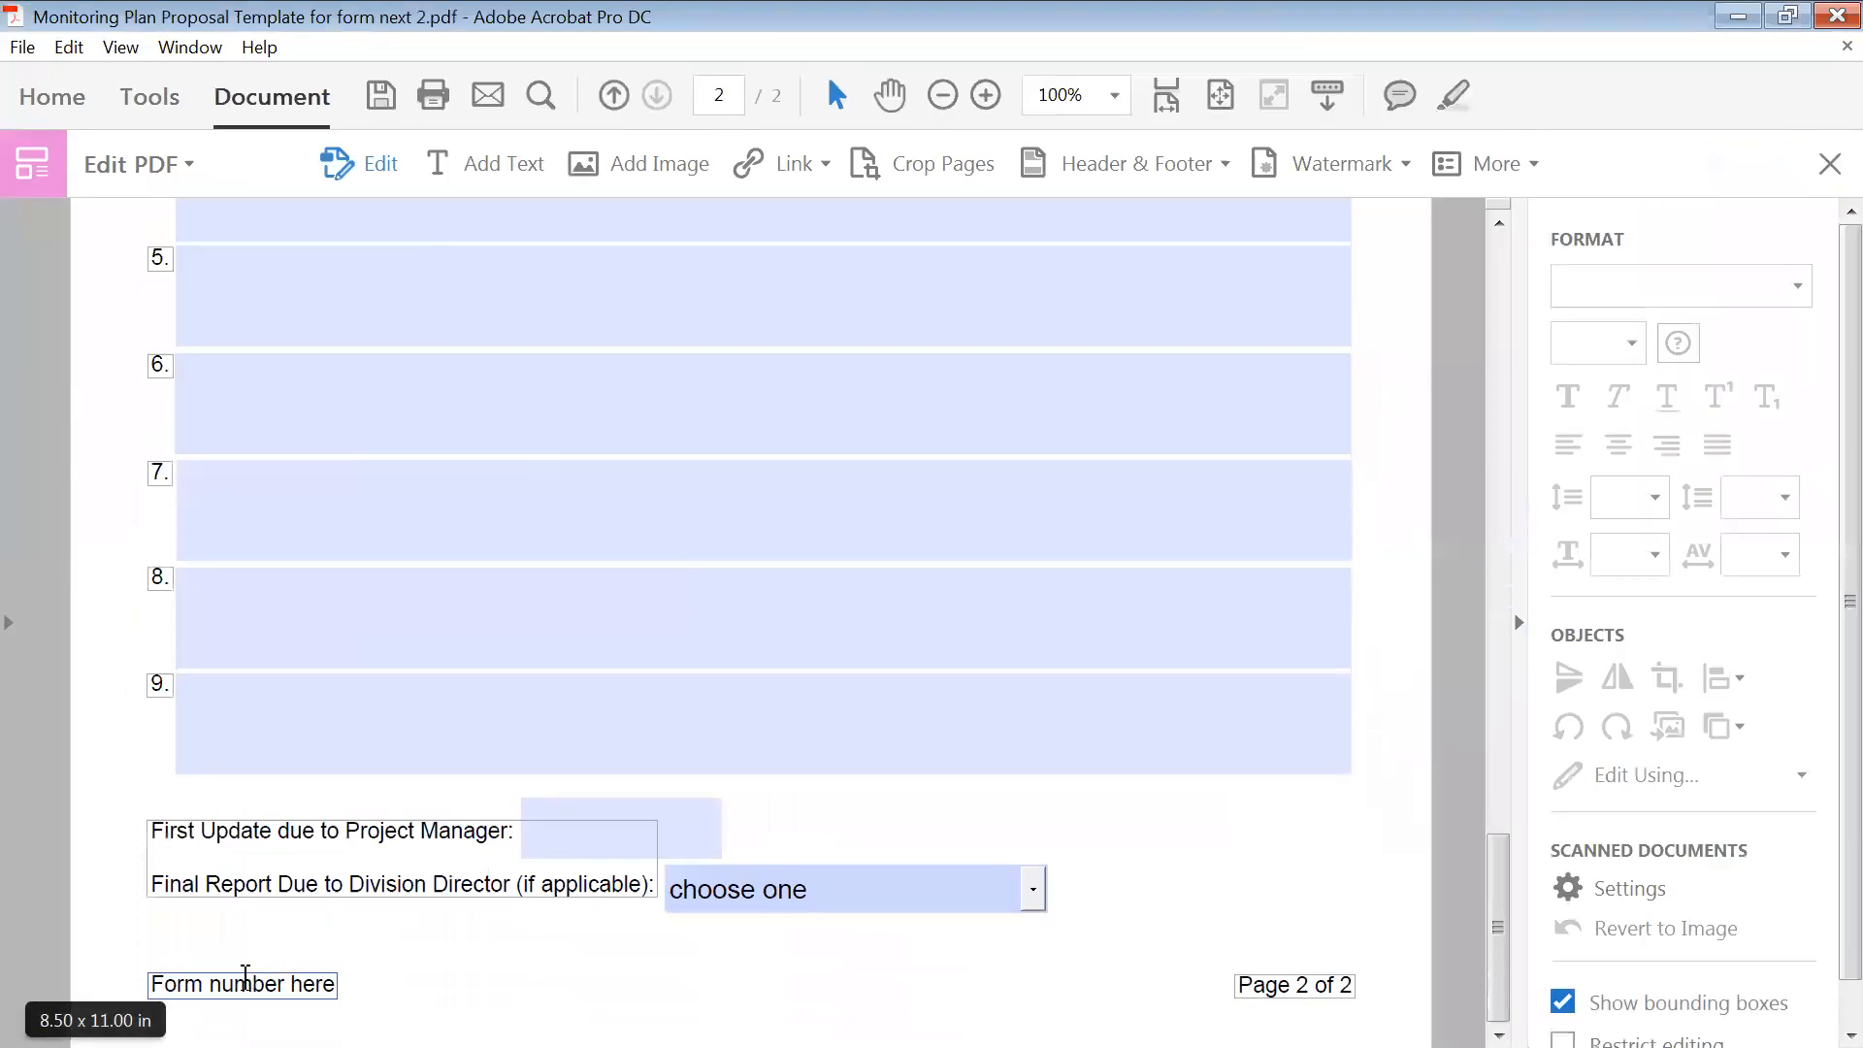
click(245, 977)
drag(290, 983, 334, 991)
text(er )
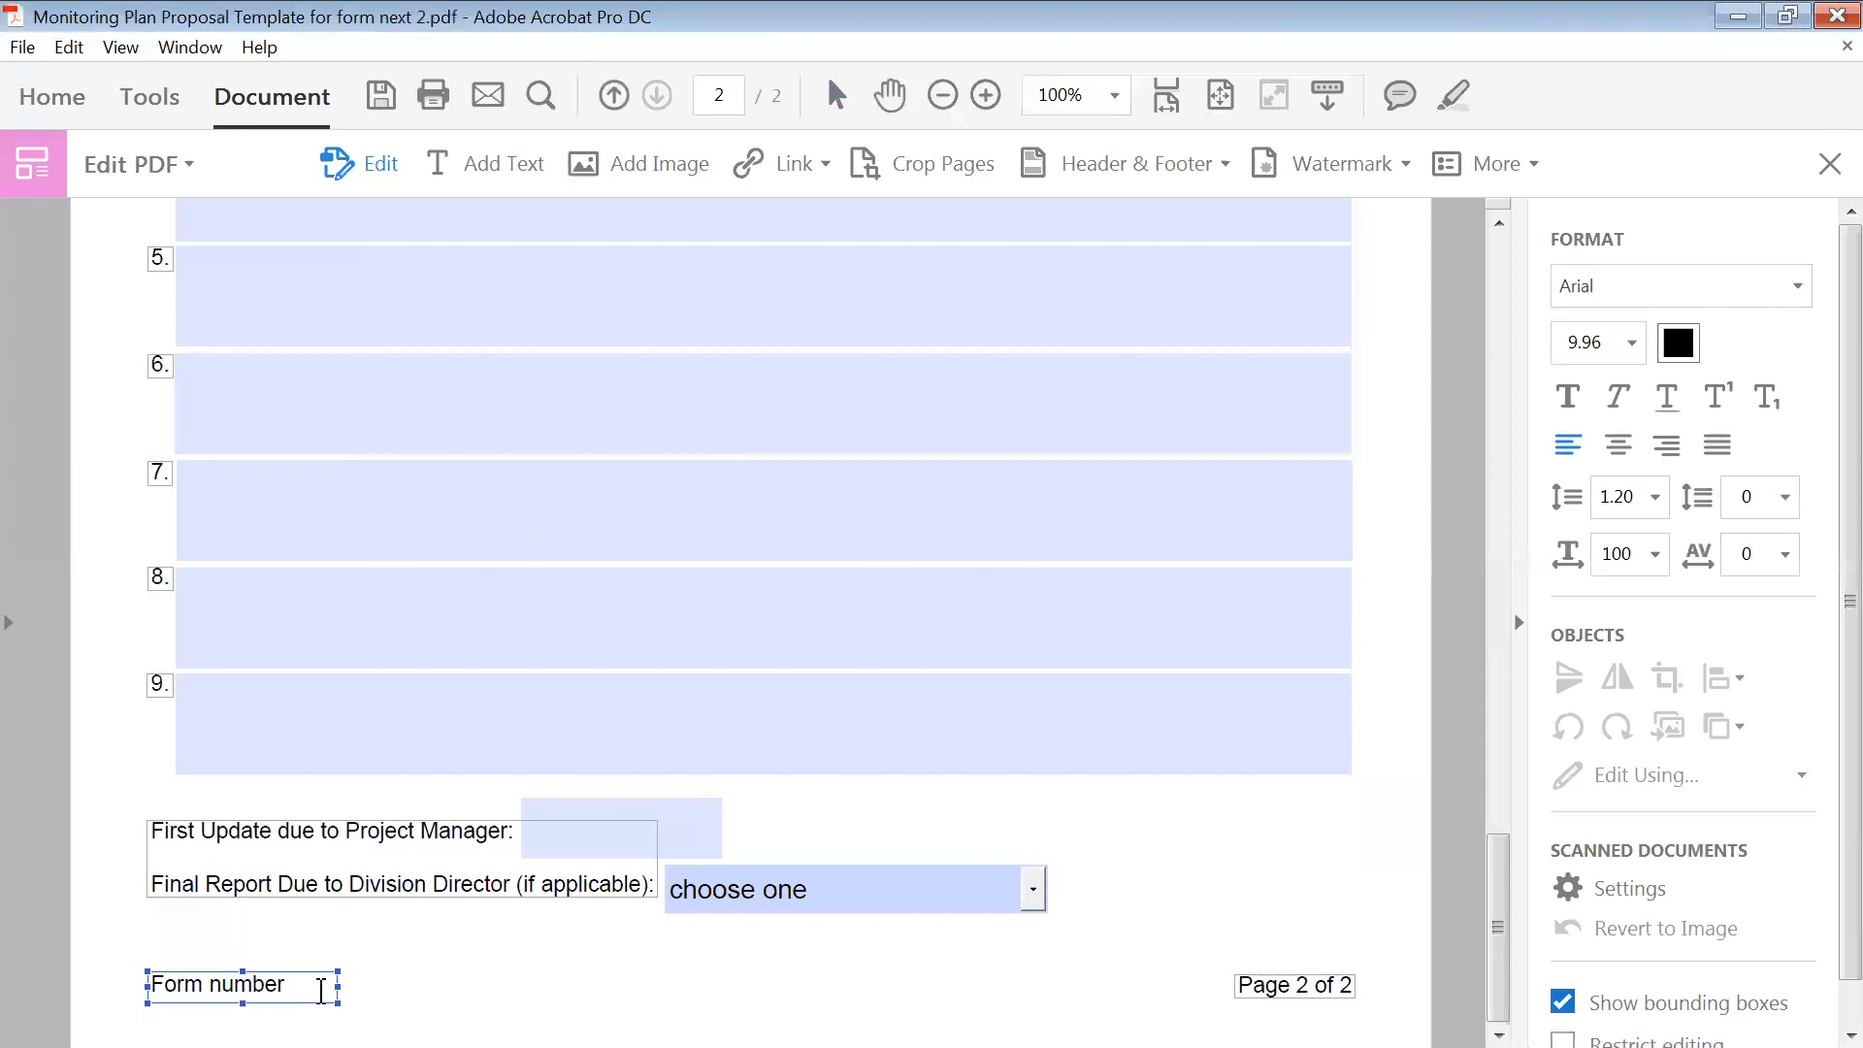
text(here)
click(1828, 164)
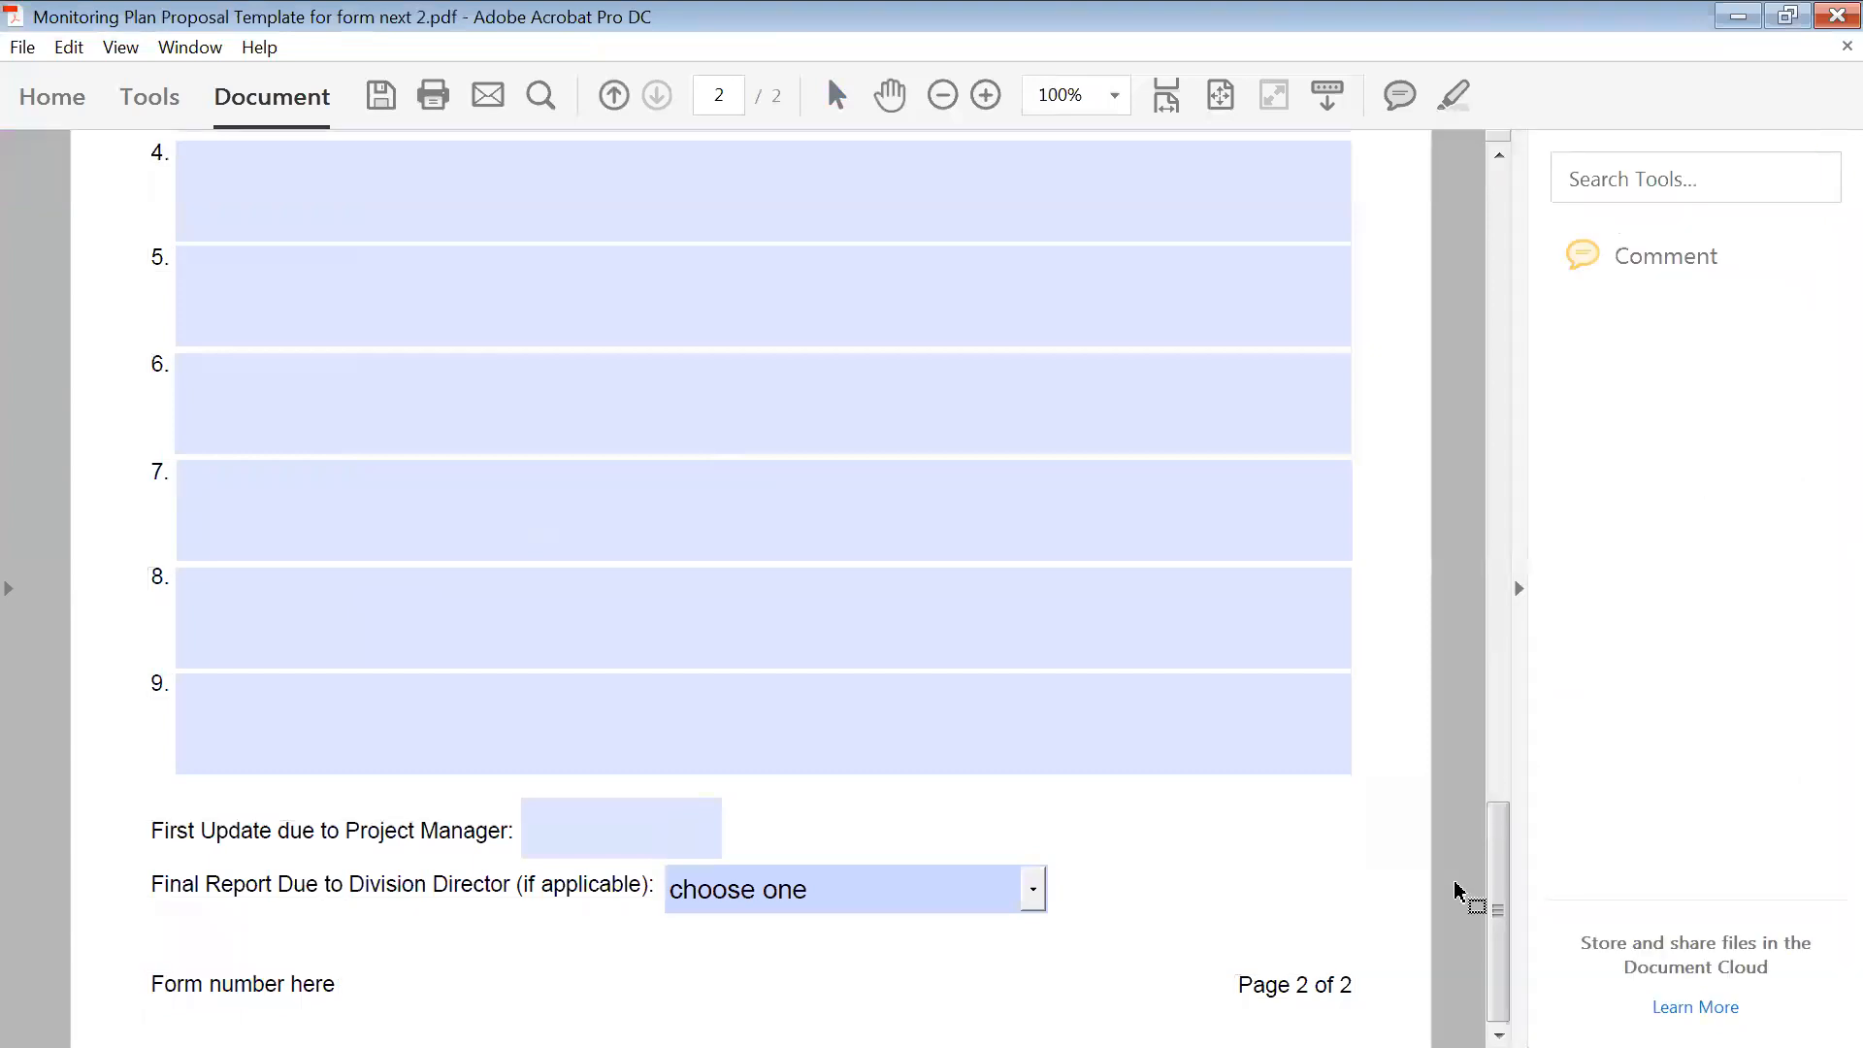
- Add the Accessibility tool to the tool shortcuts and open it with page 1 of the form displayed
drag(1499, 847, 1555, 133)
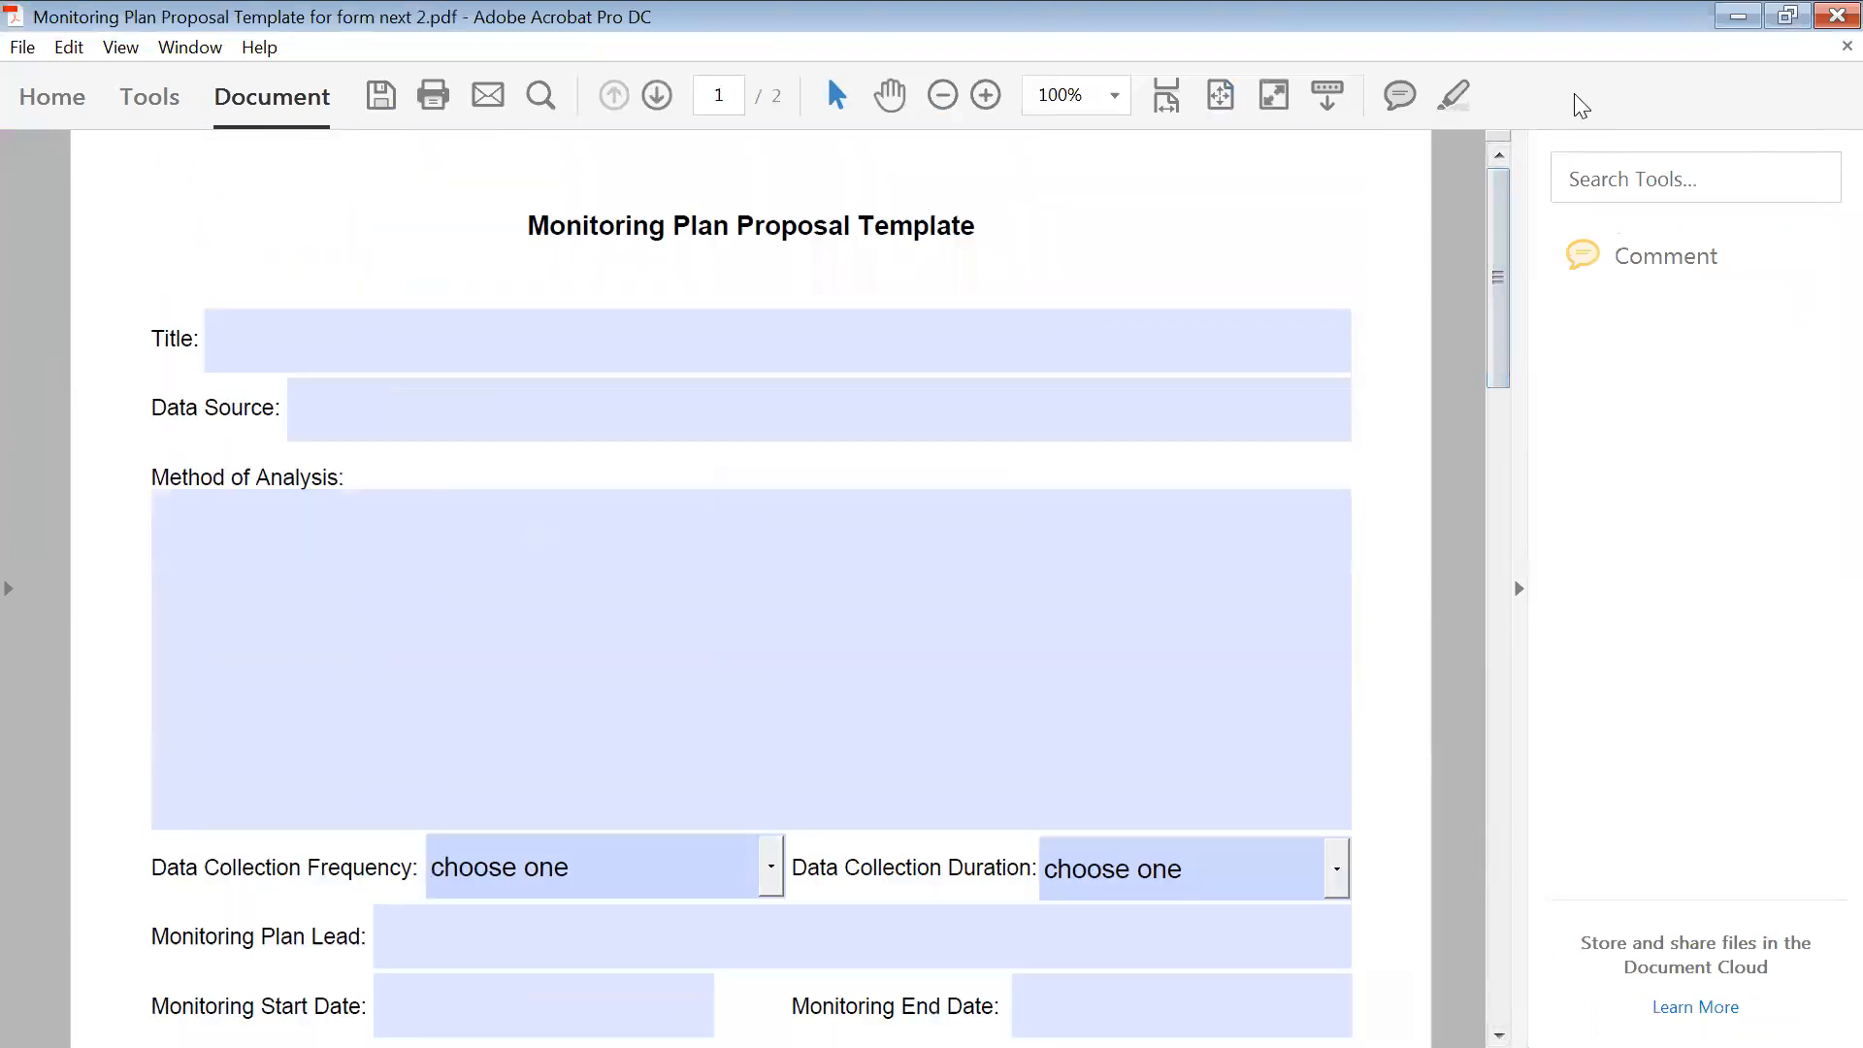
click(146, 104)
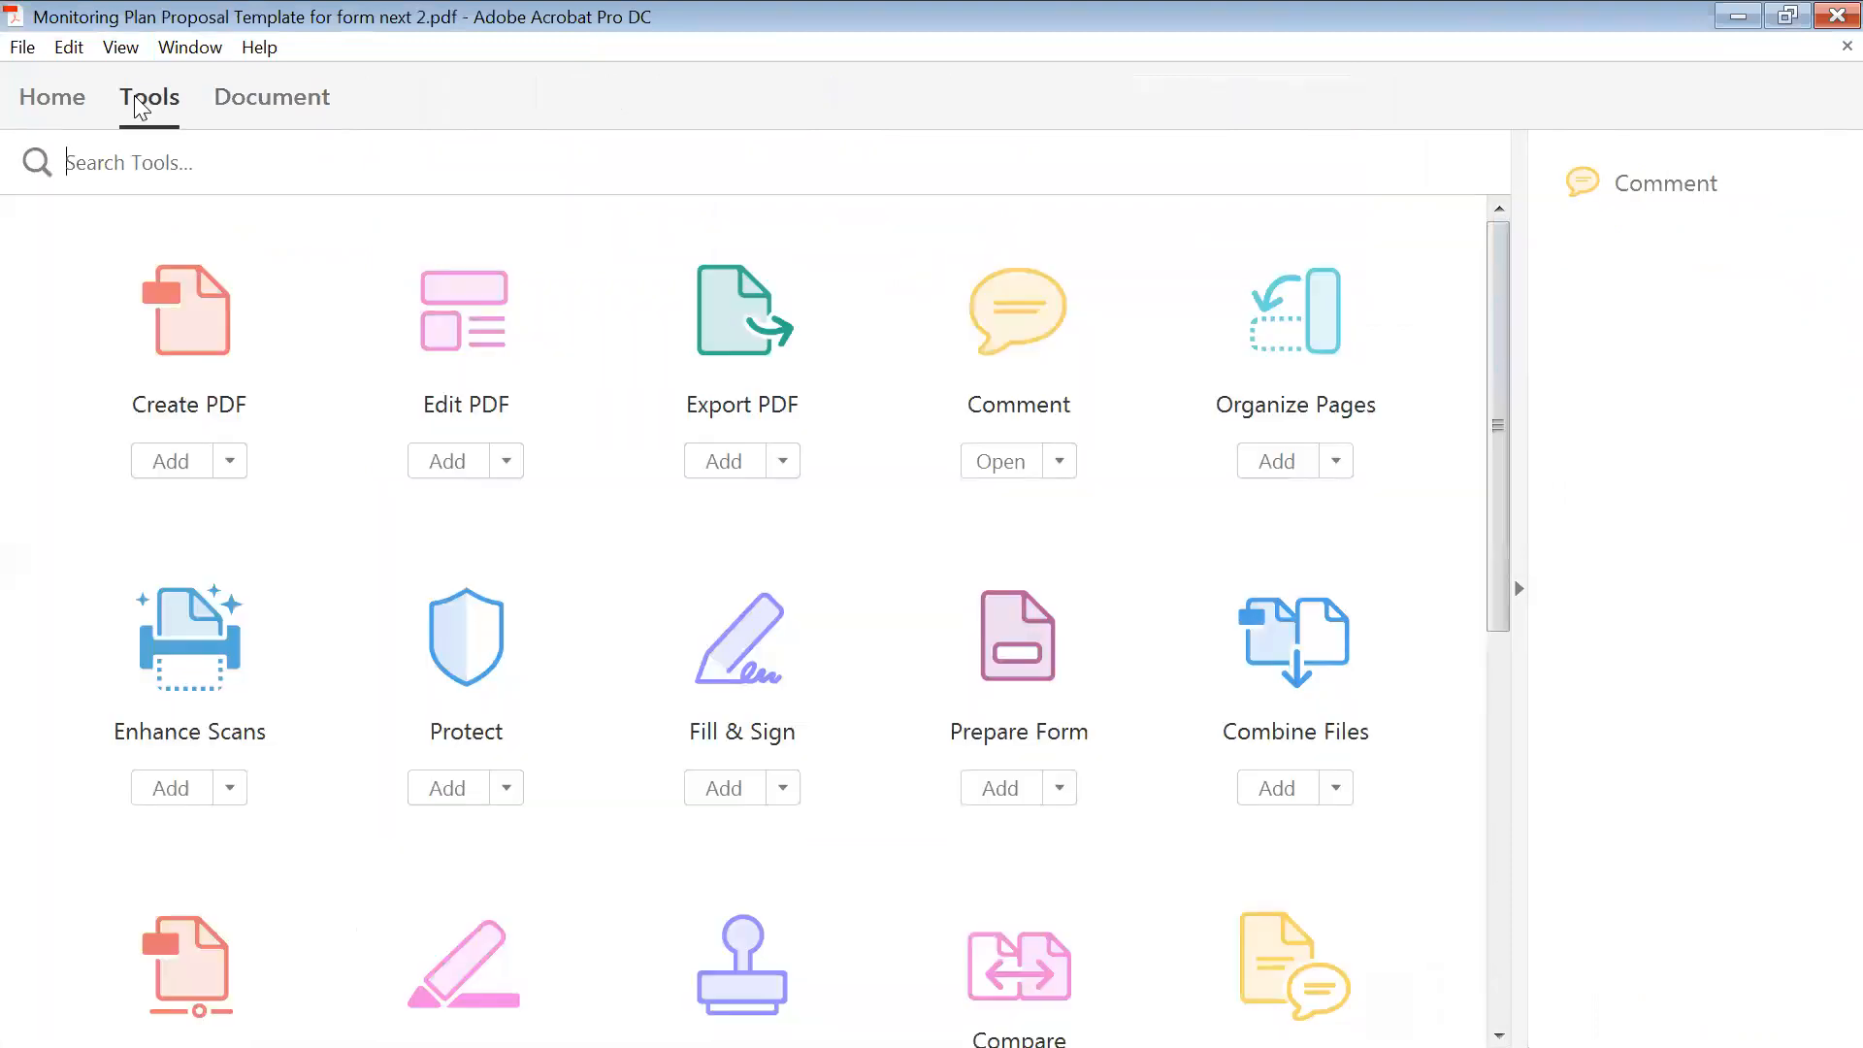
drag(1503, 394, 180, 846)
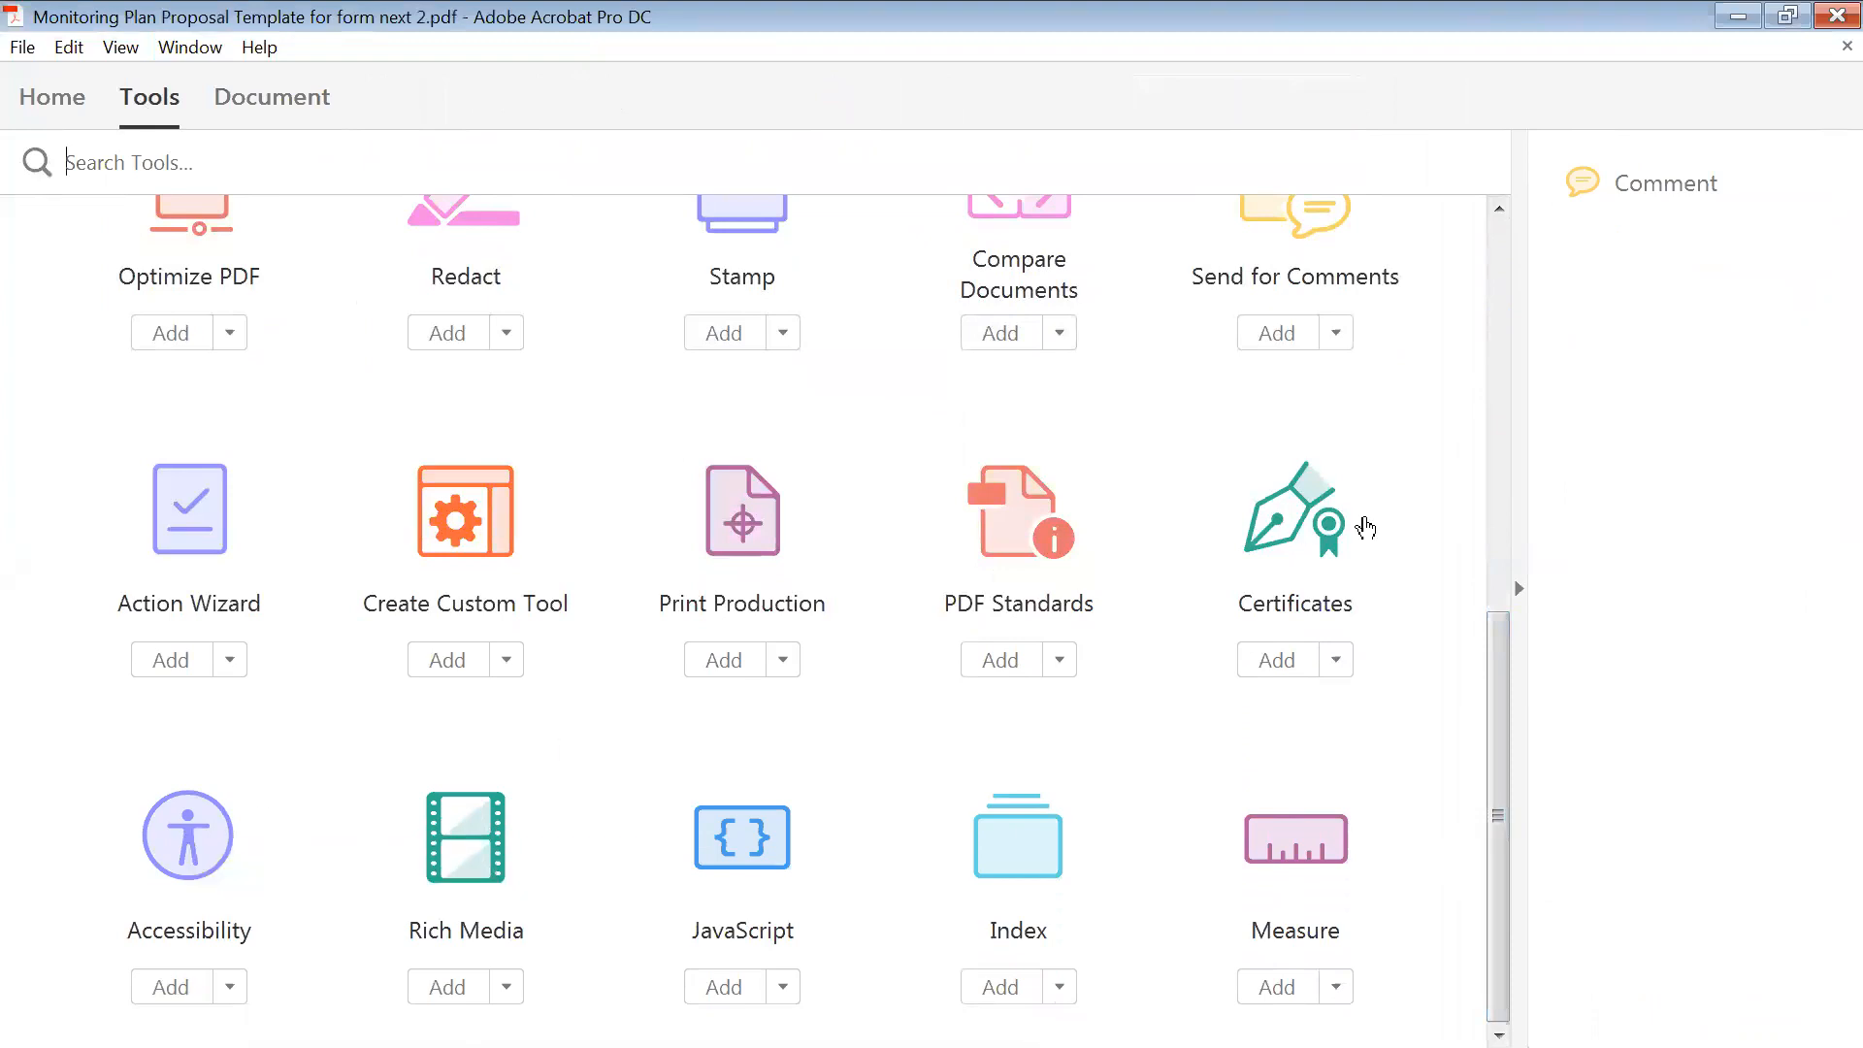
click(171, 988)
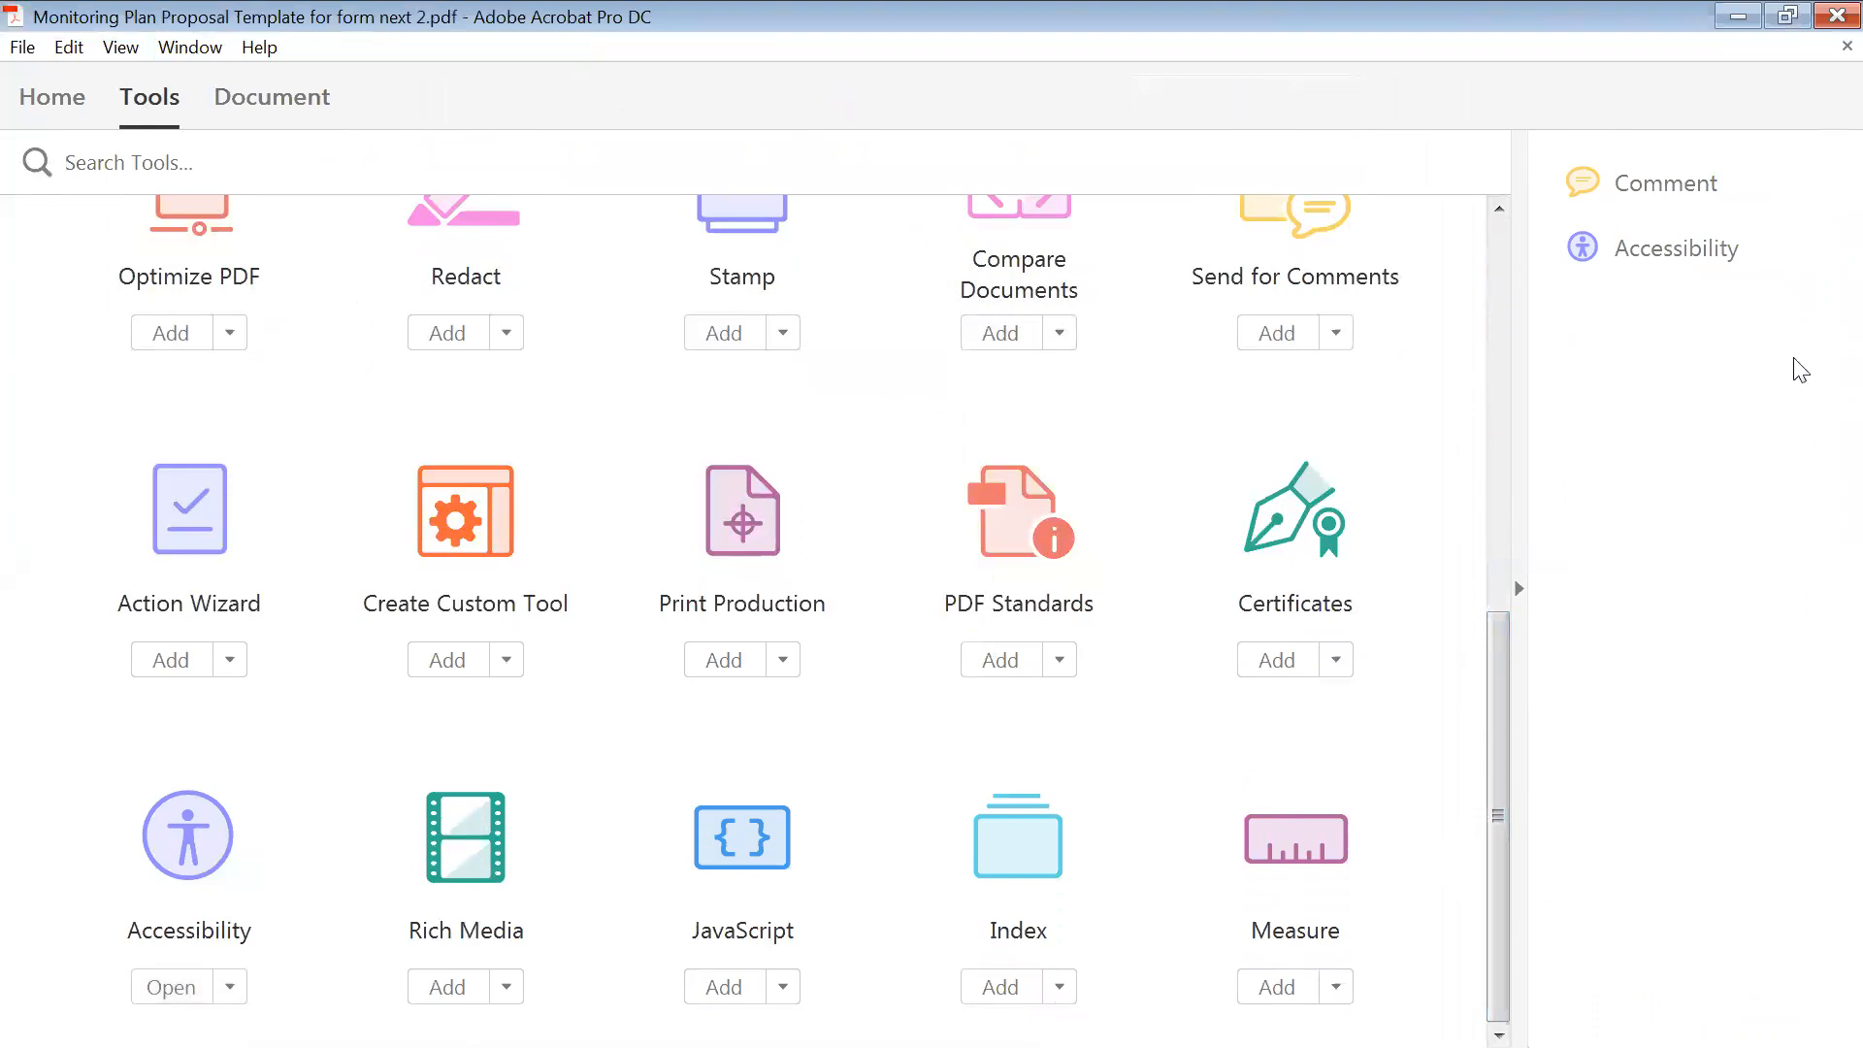
mouse_move(1700, 251)
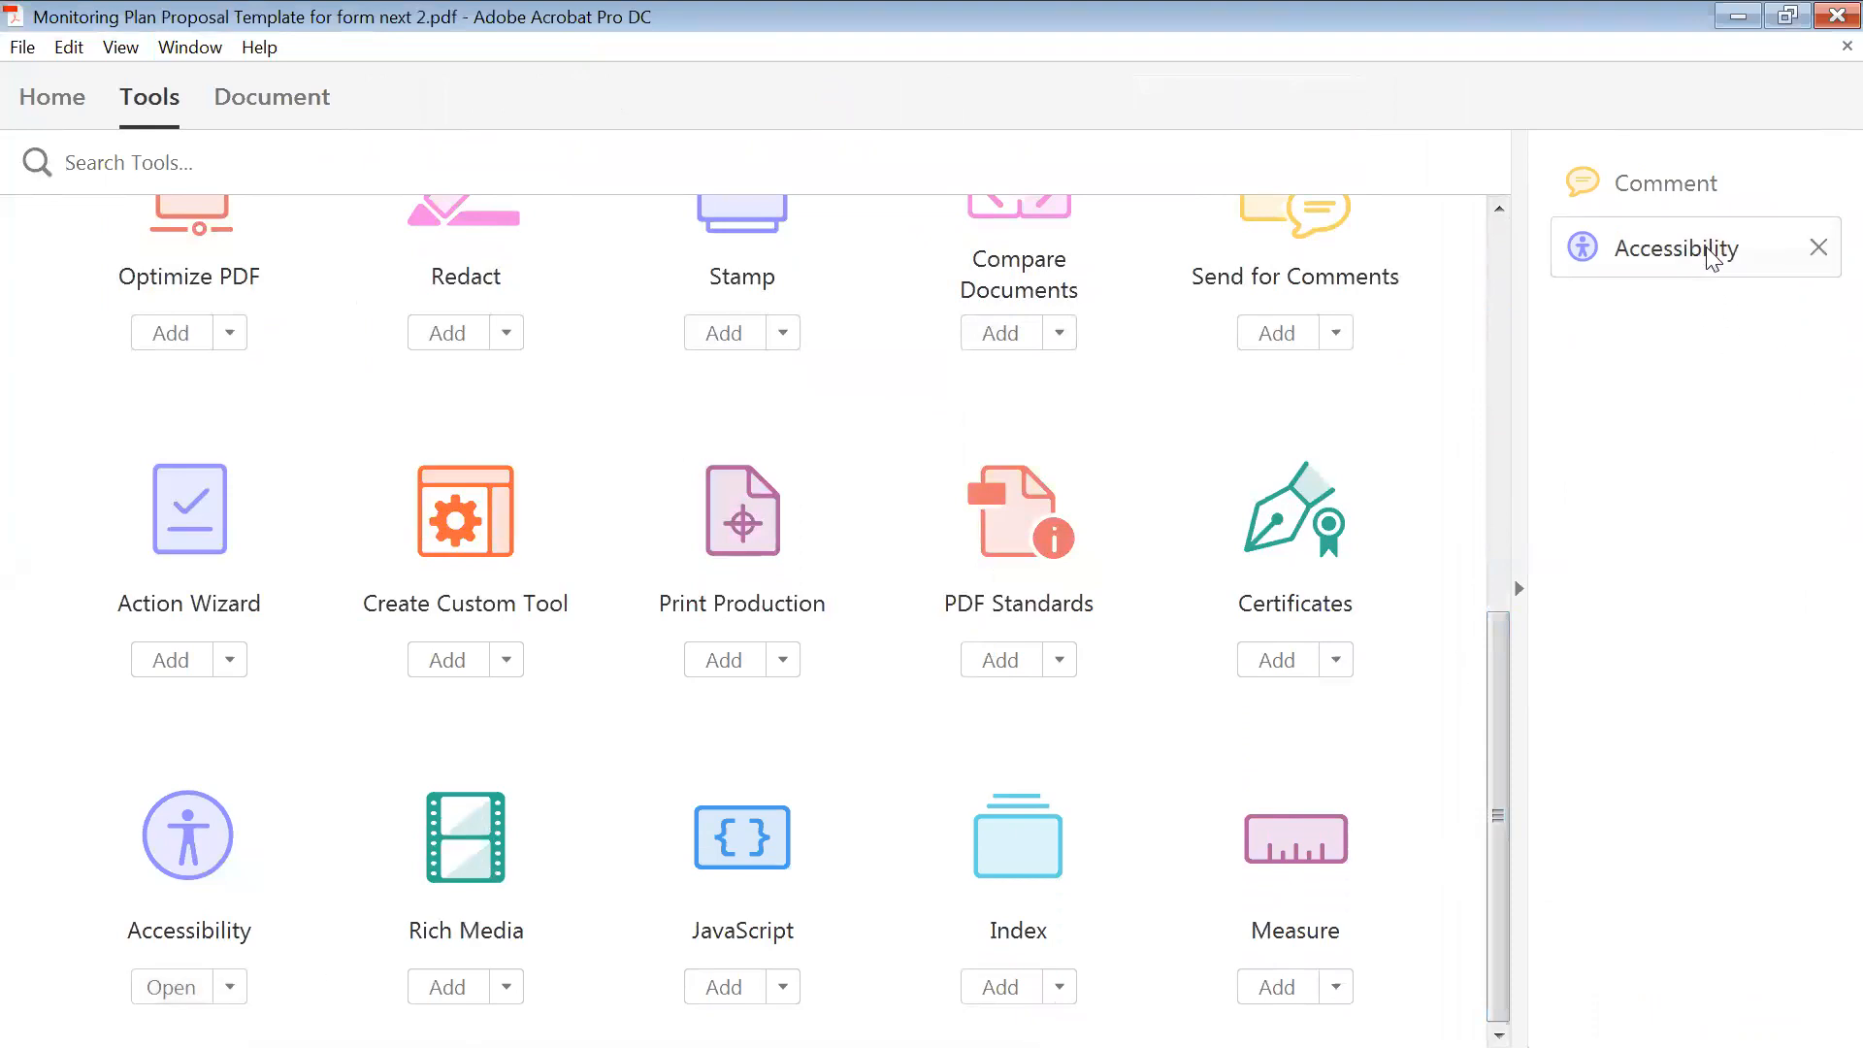
mouse_move(1708, 194)
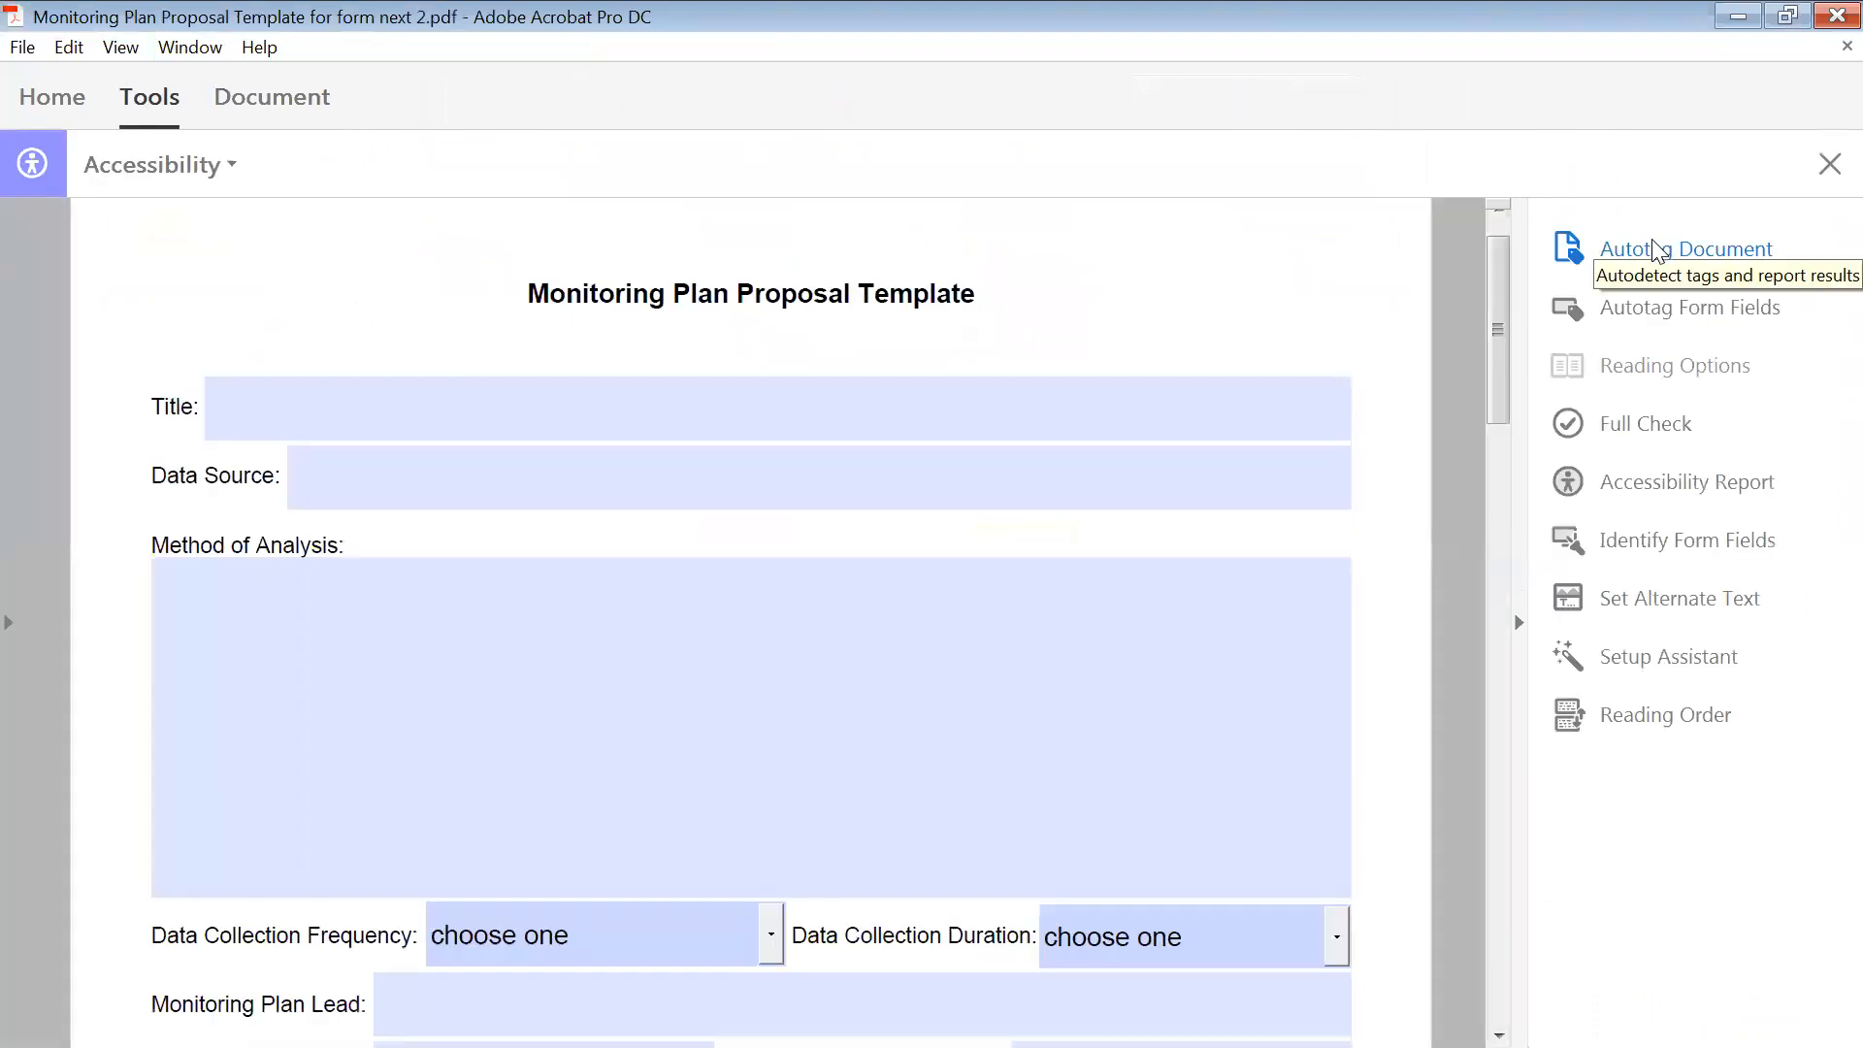
click(1659, 250)
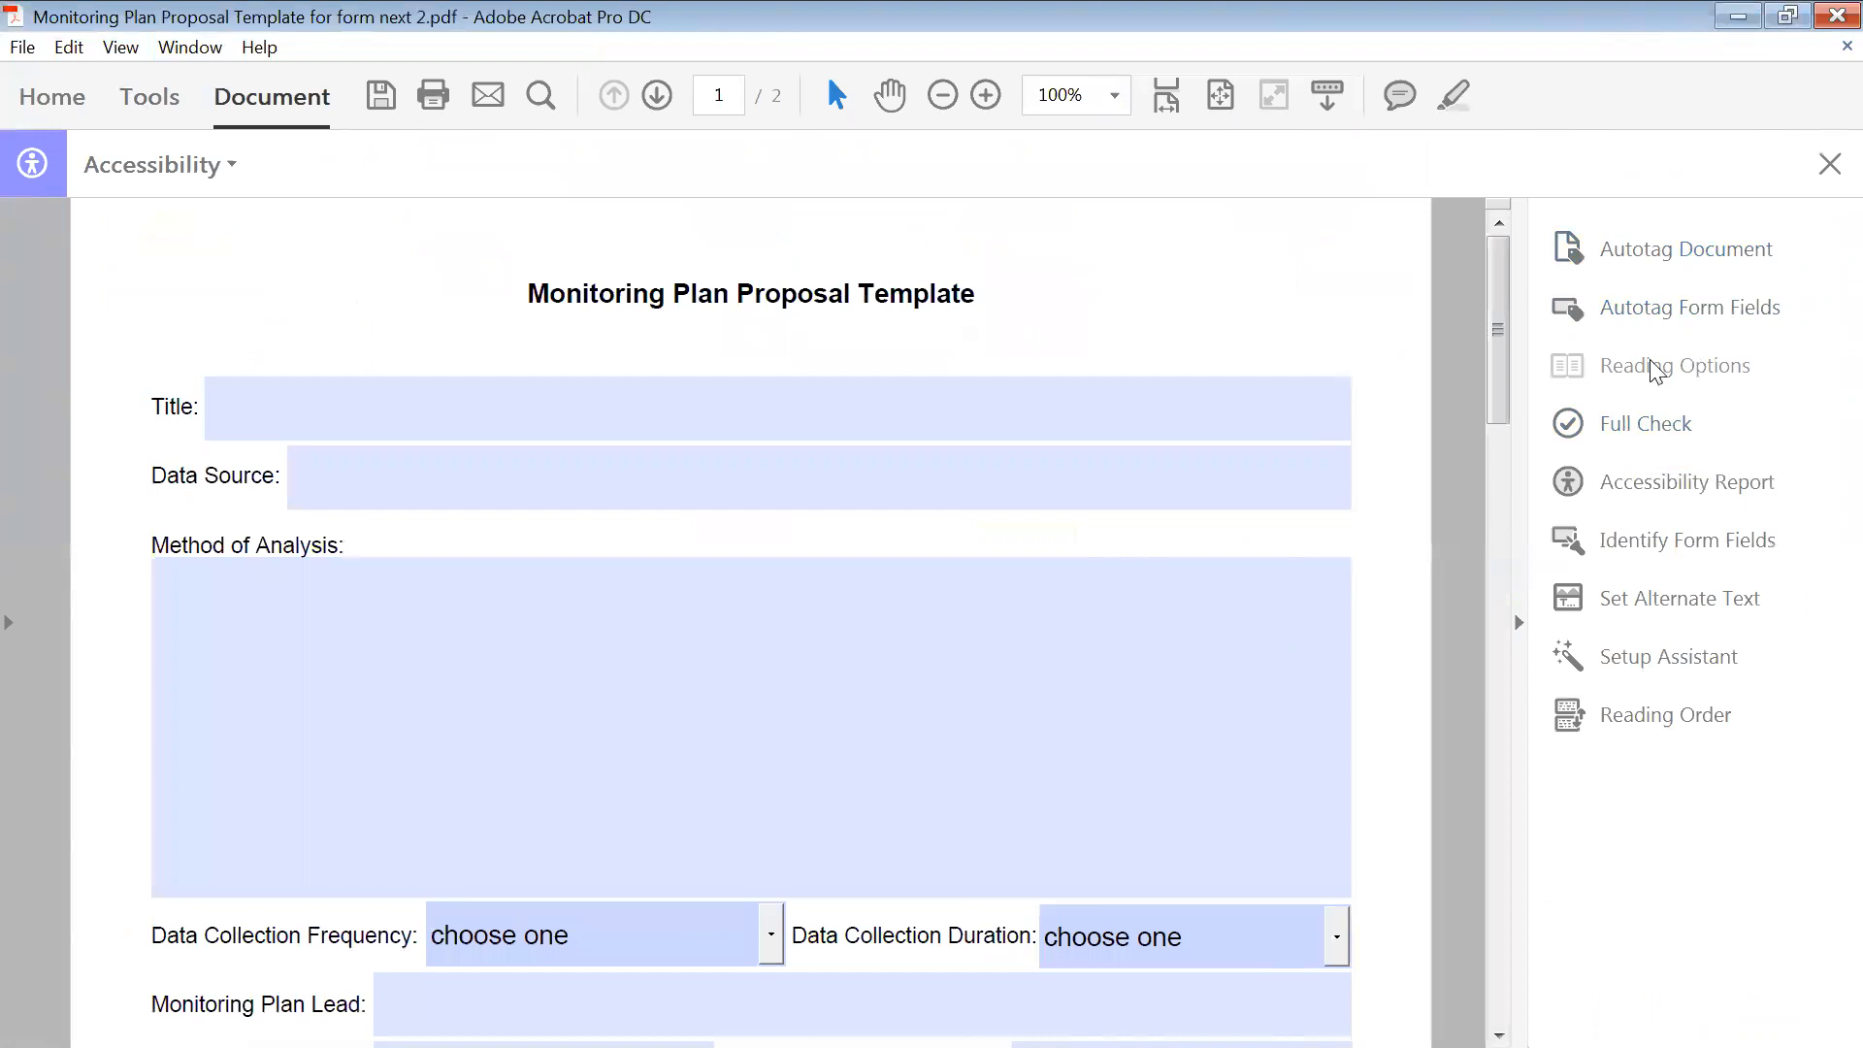
- In the document properties, copy the title text and set the subject to "Monitoring Plan Proposal"
click(19, 50)
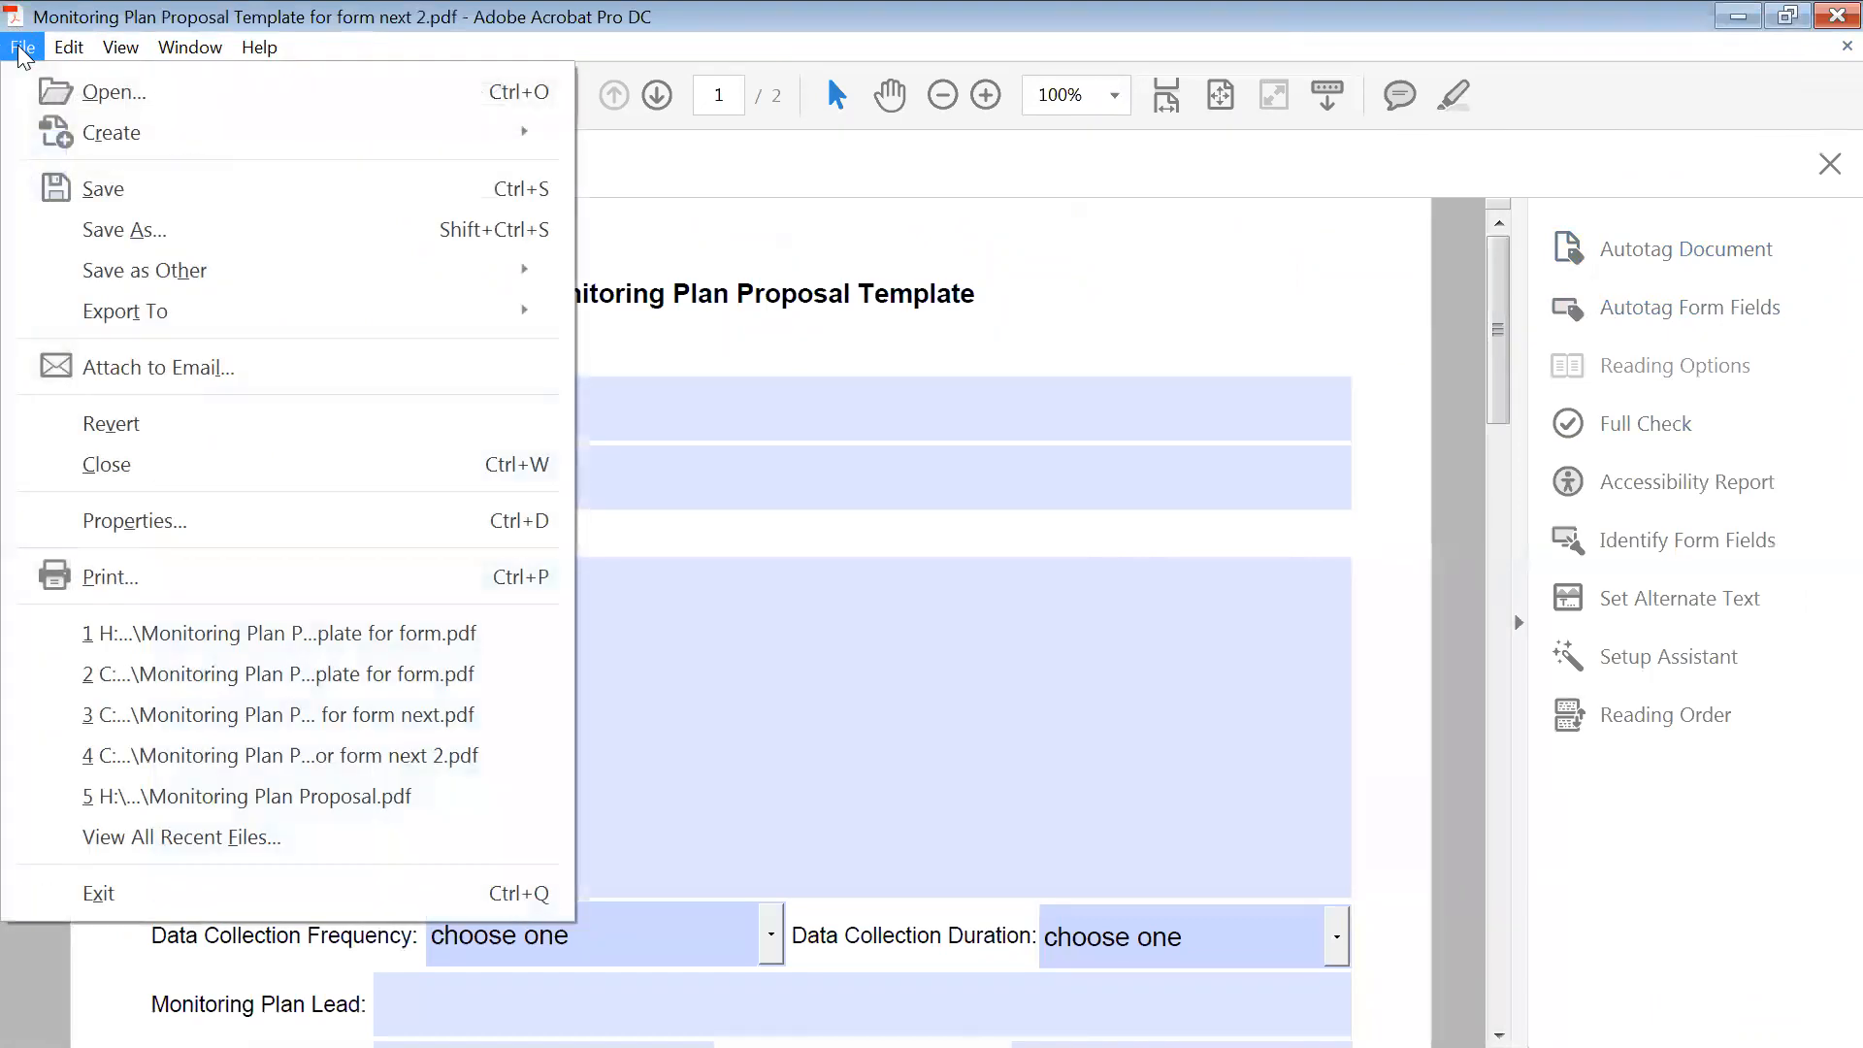
click(123, 524)
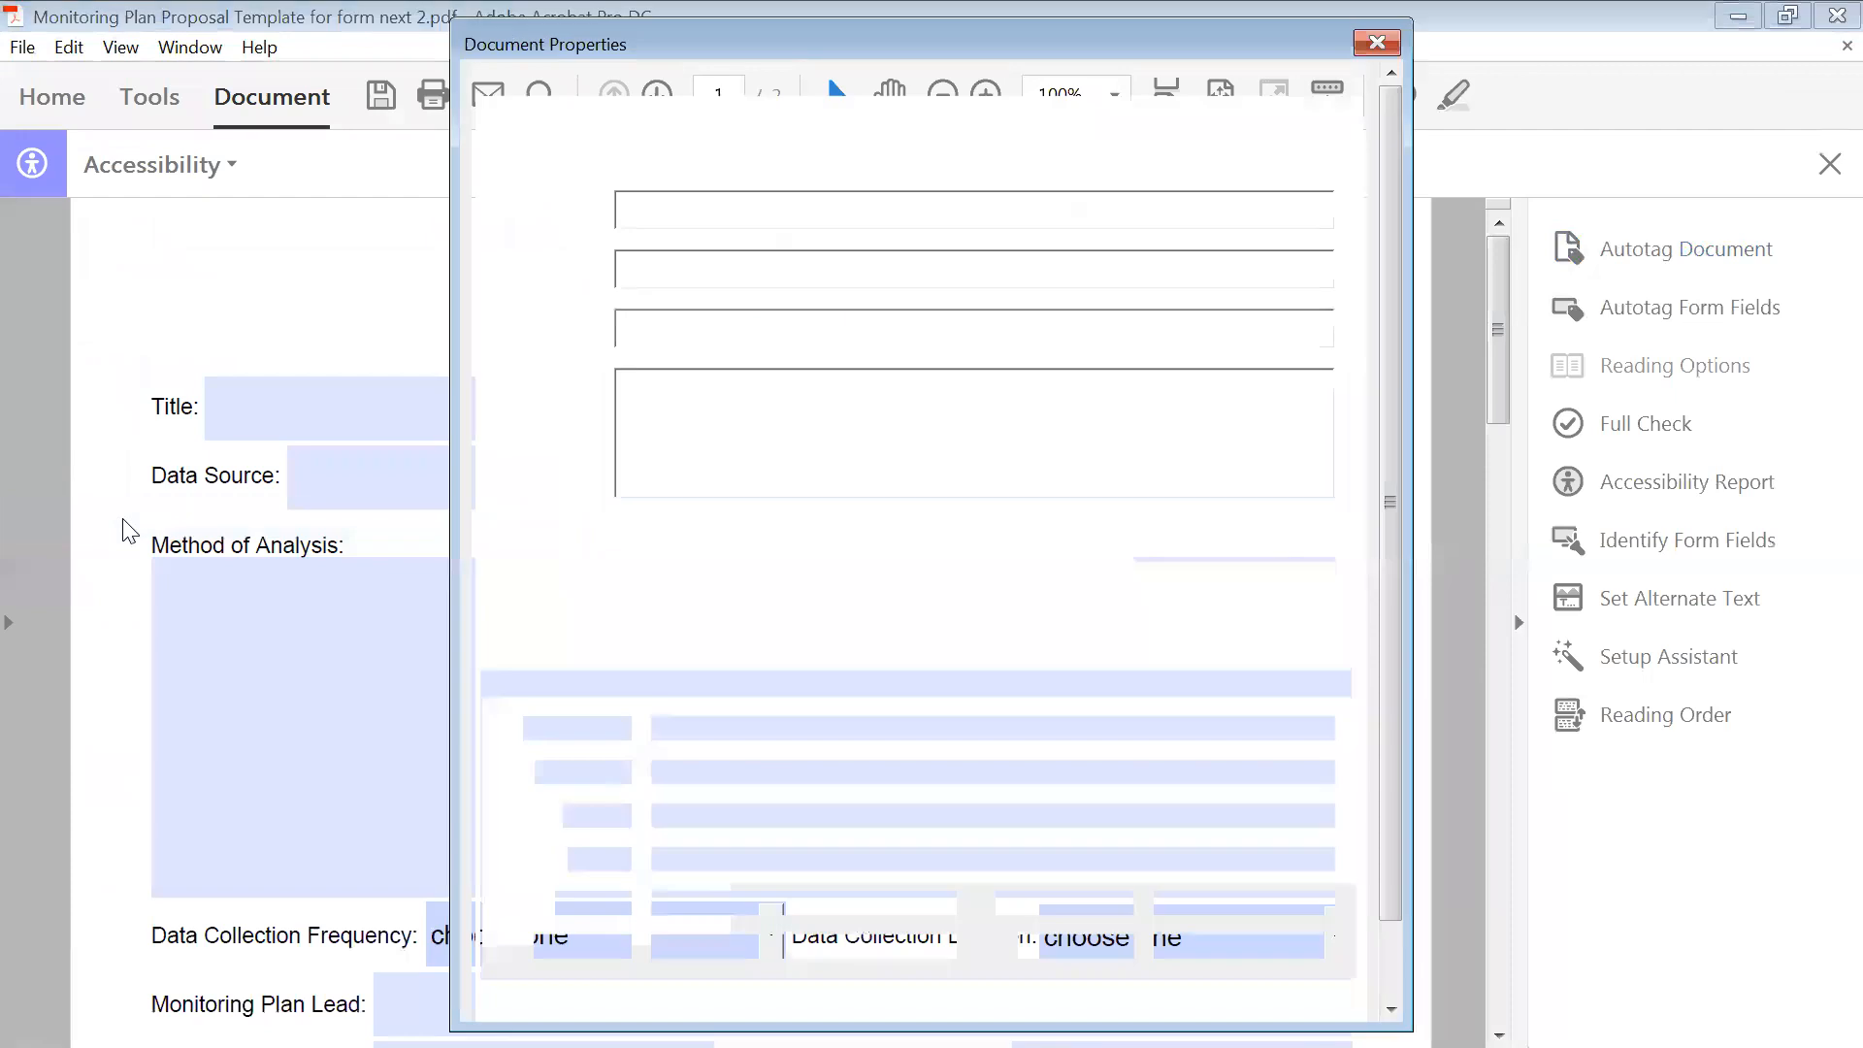
click(845, 195)
drag(841, 200, 478, 216)
key(ctrl+c)
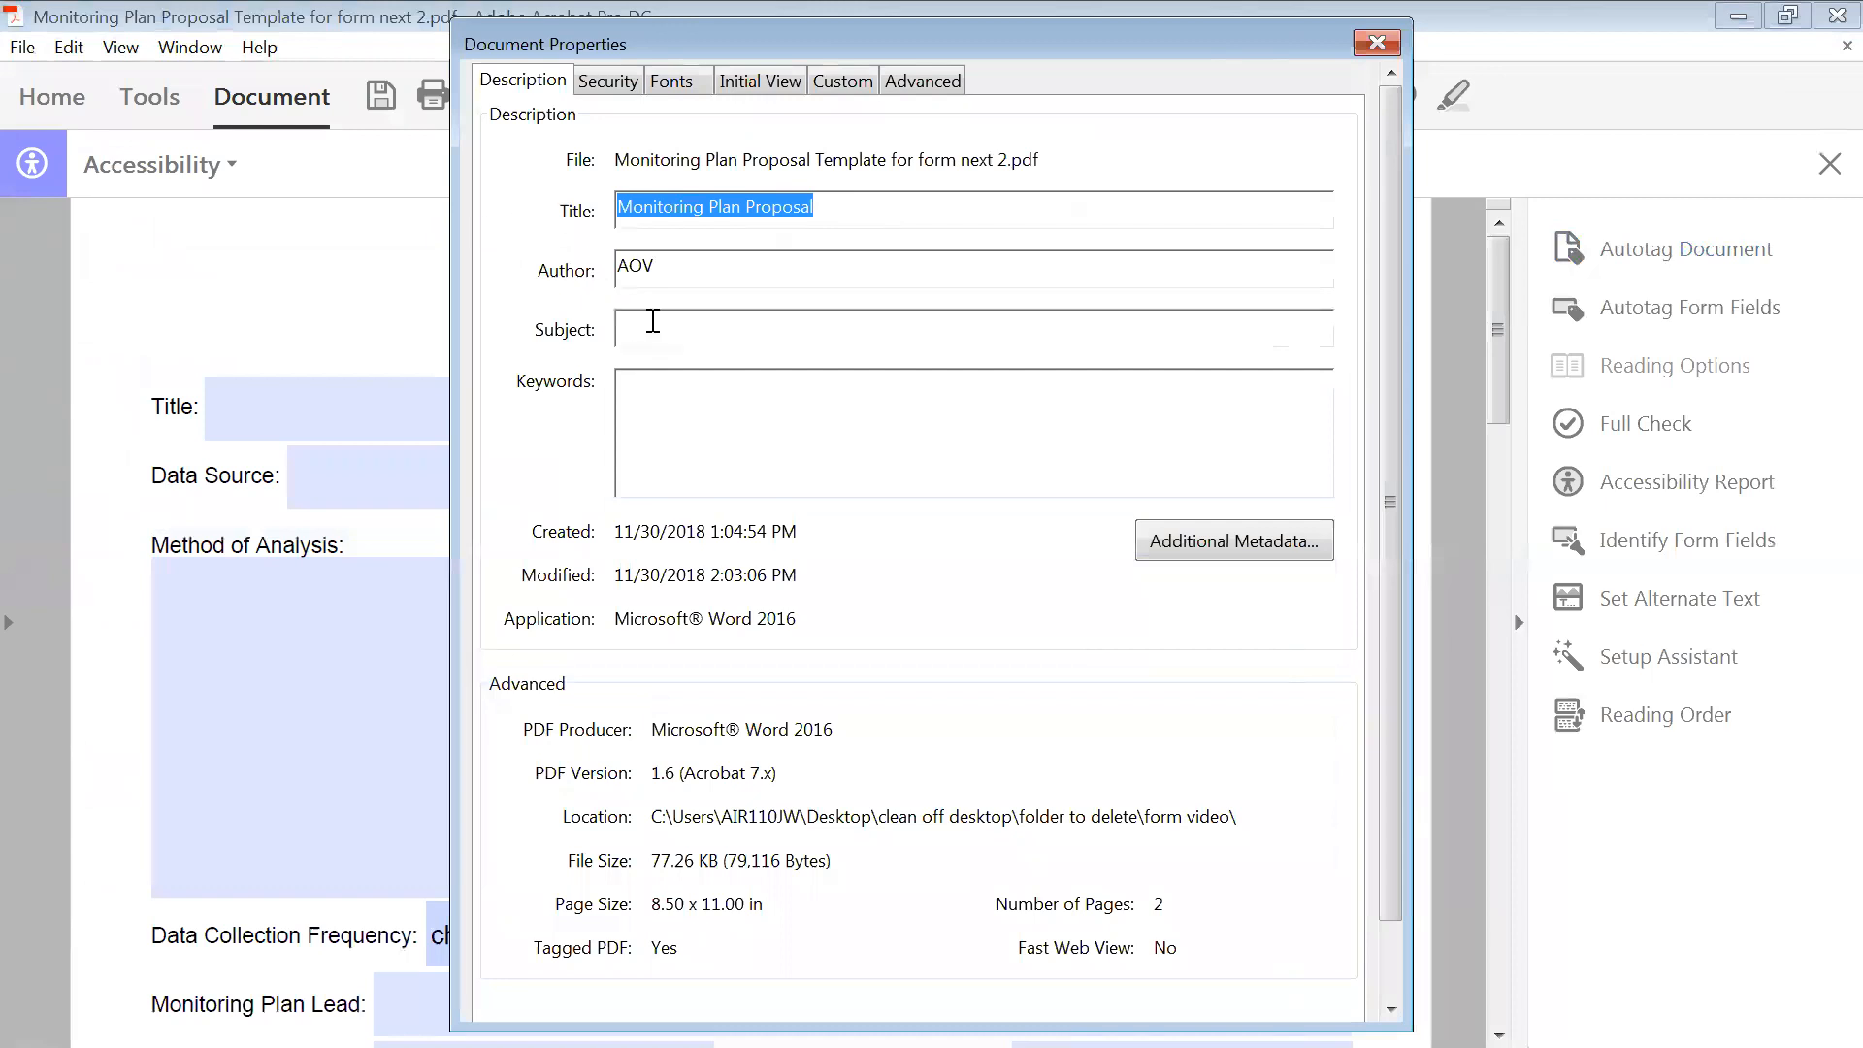
click(655, 317)
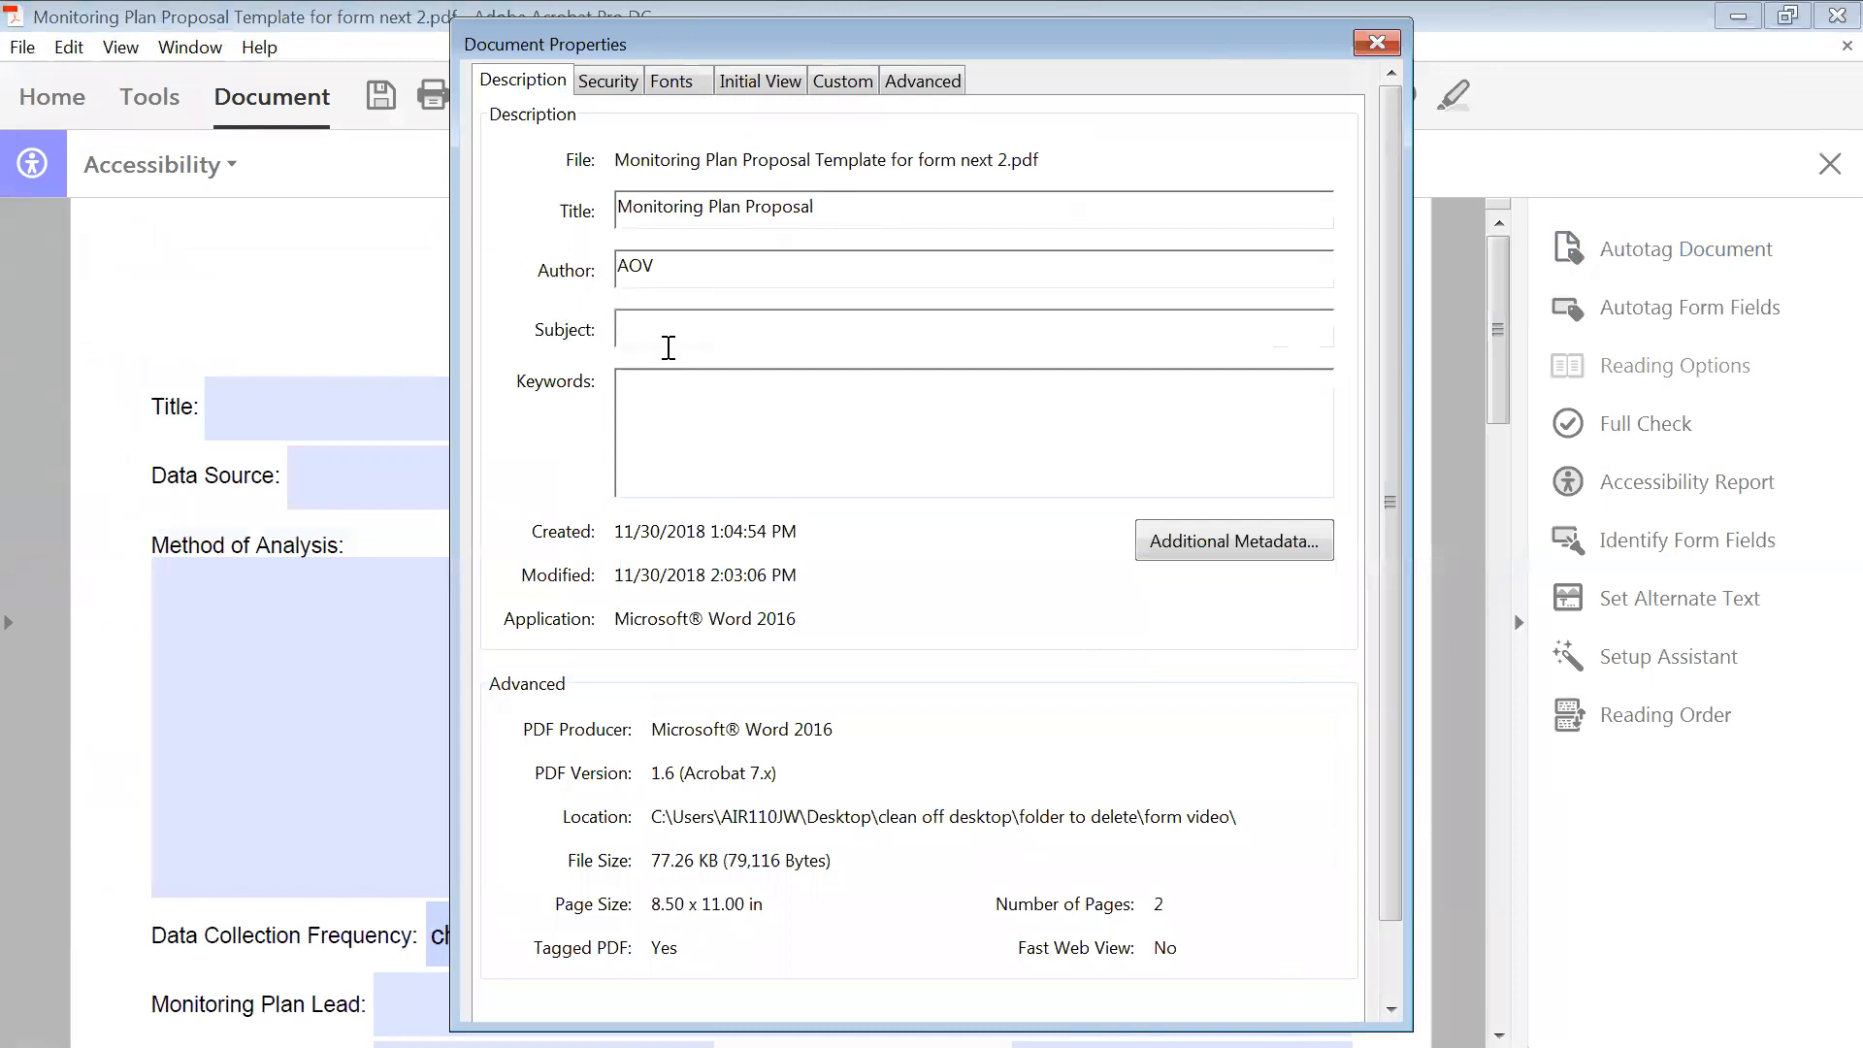
key(ctrl+v)
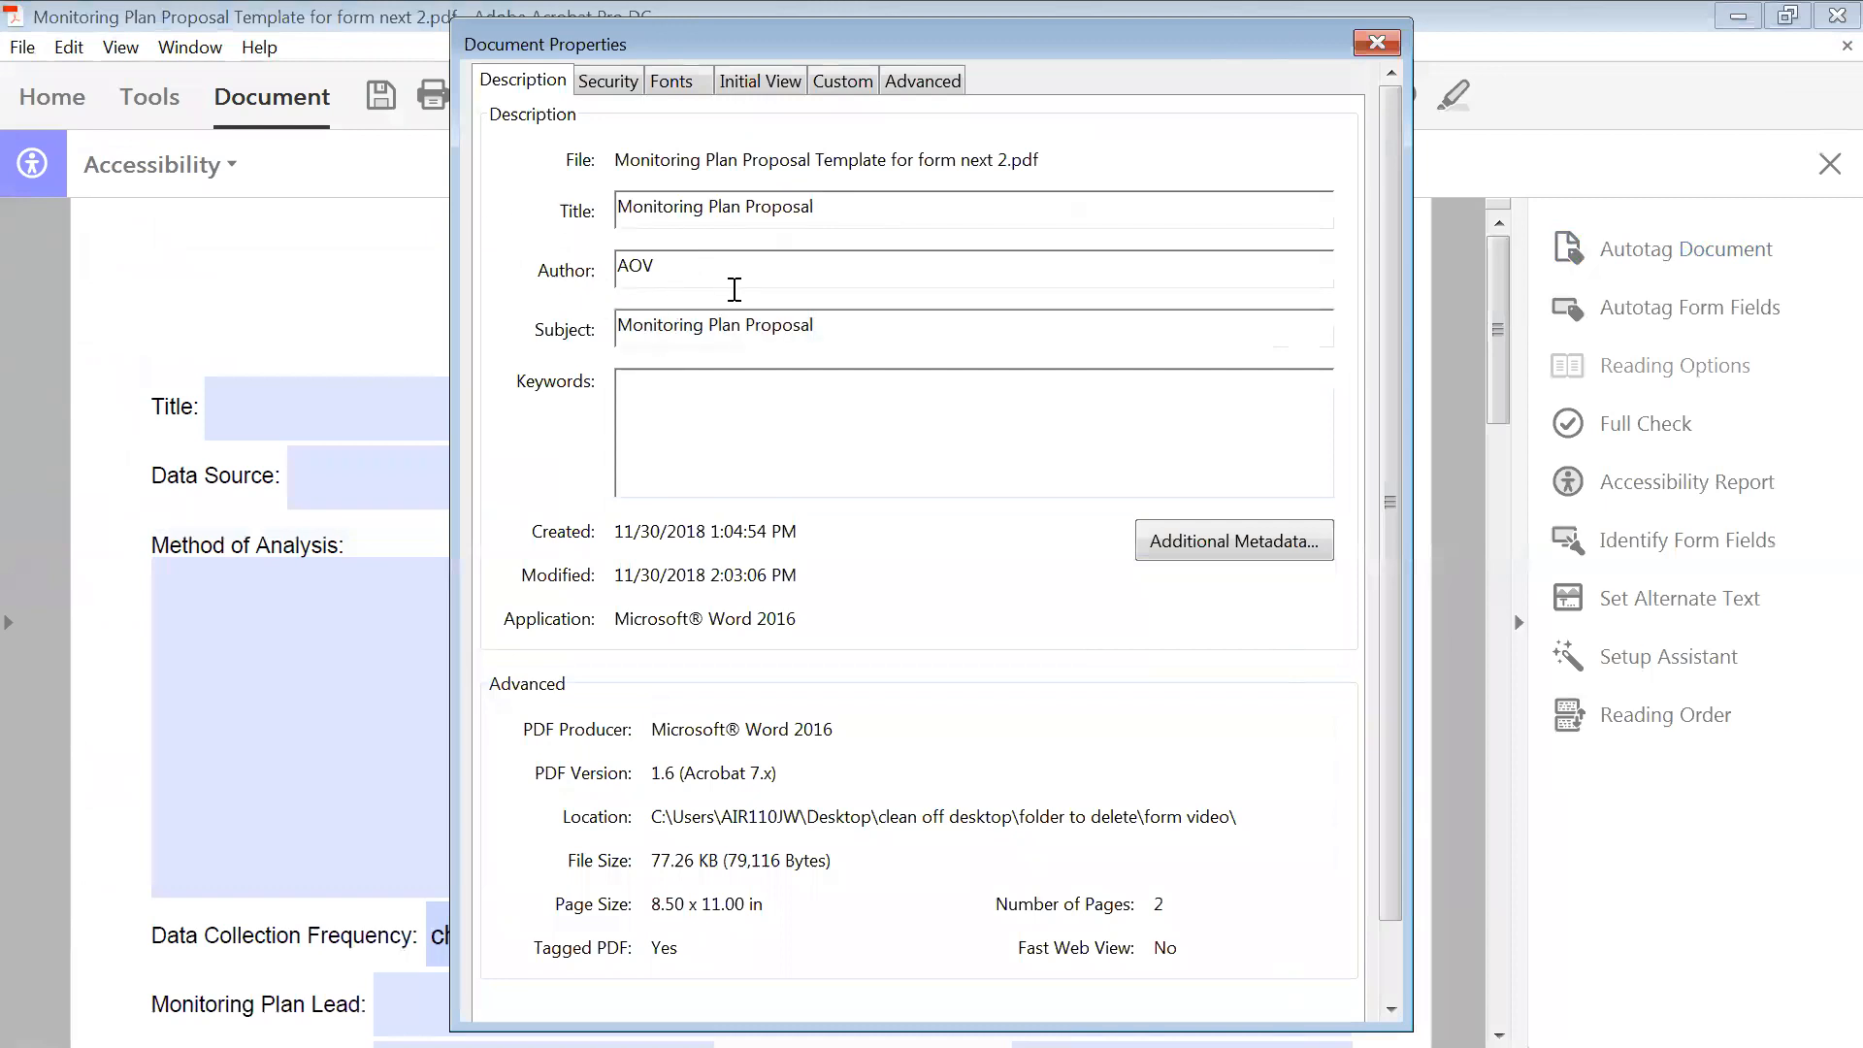
click(862, 326)
- Review the advanced document properties, including the reading language, and apply the document properties
click(921, 83)
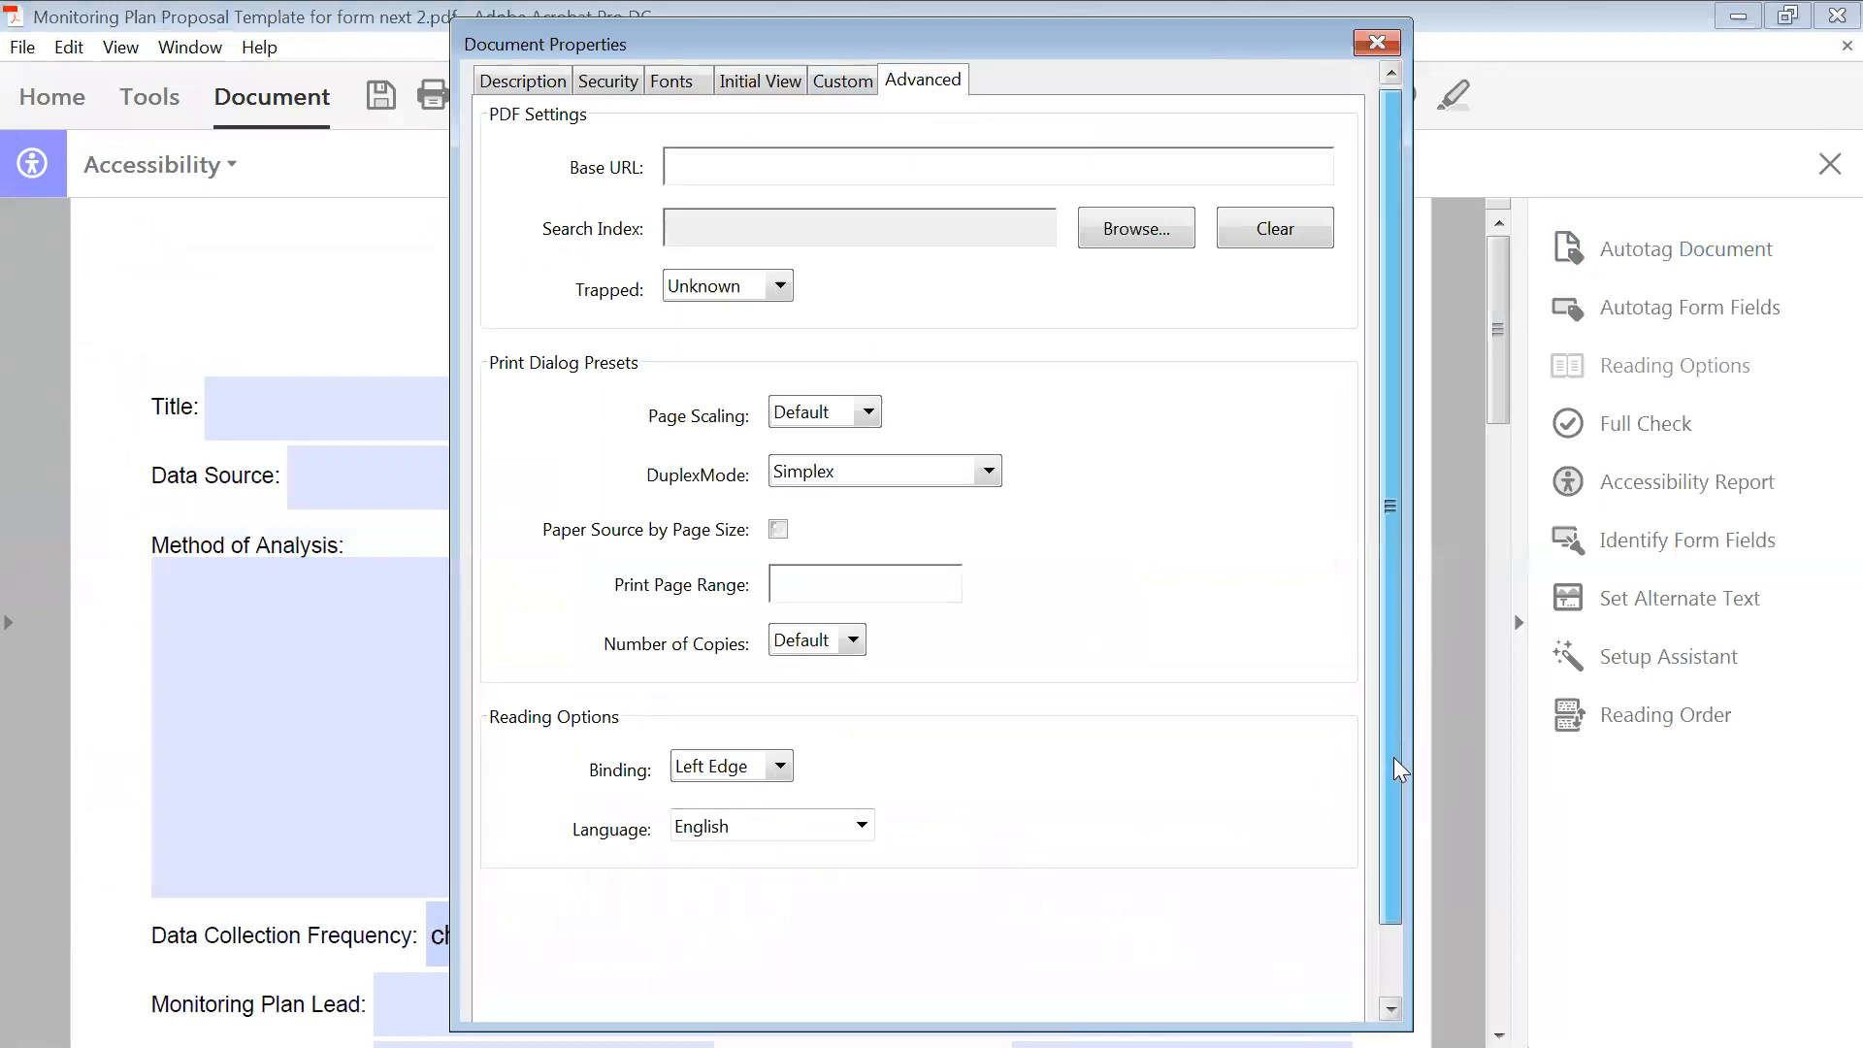
scroll(1400, 770, down, 2)
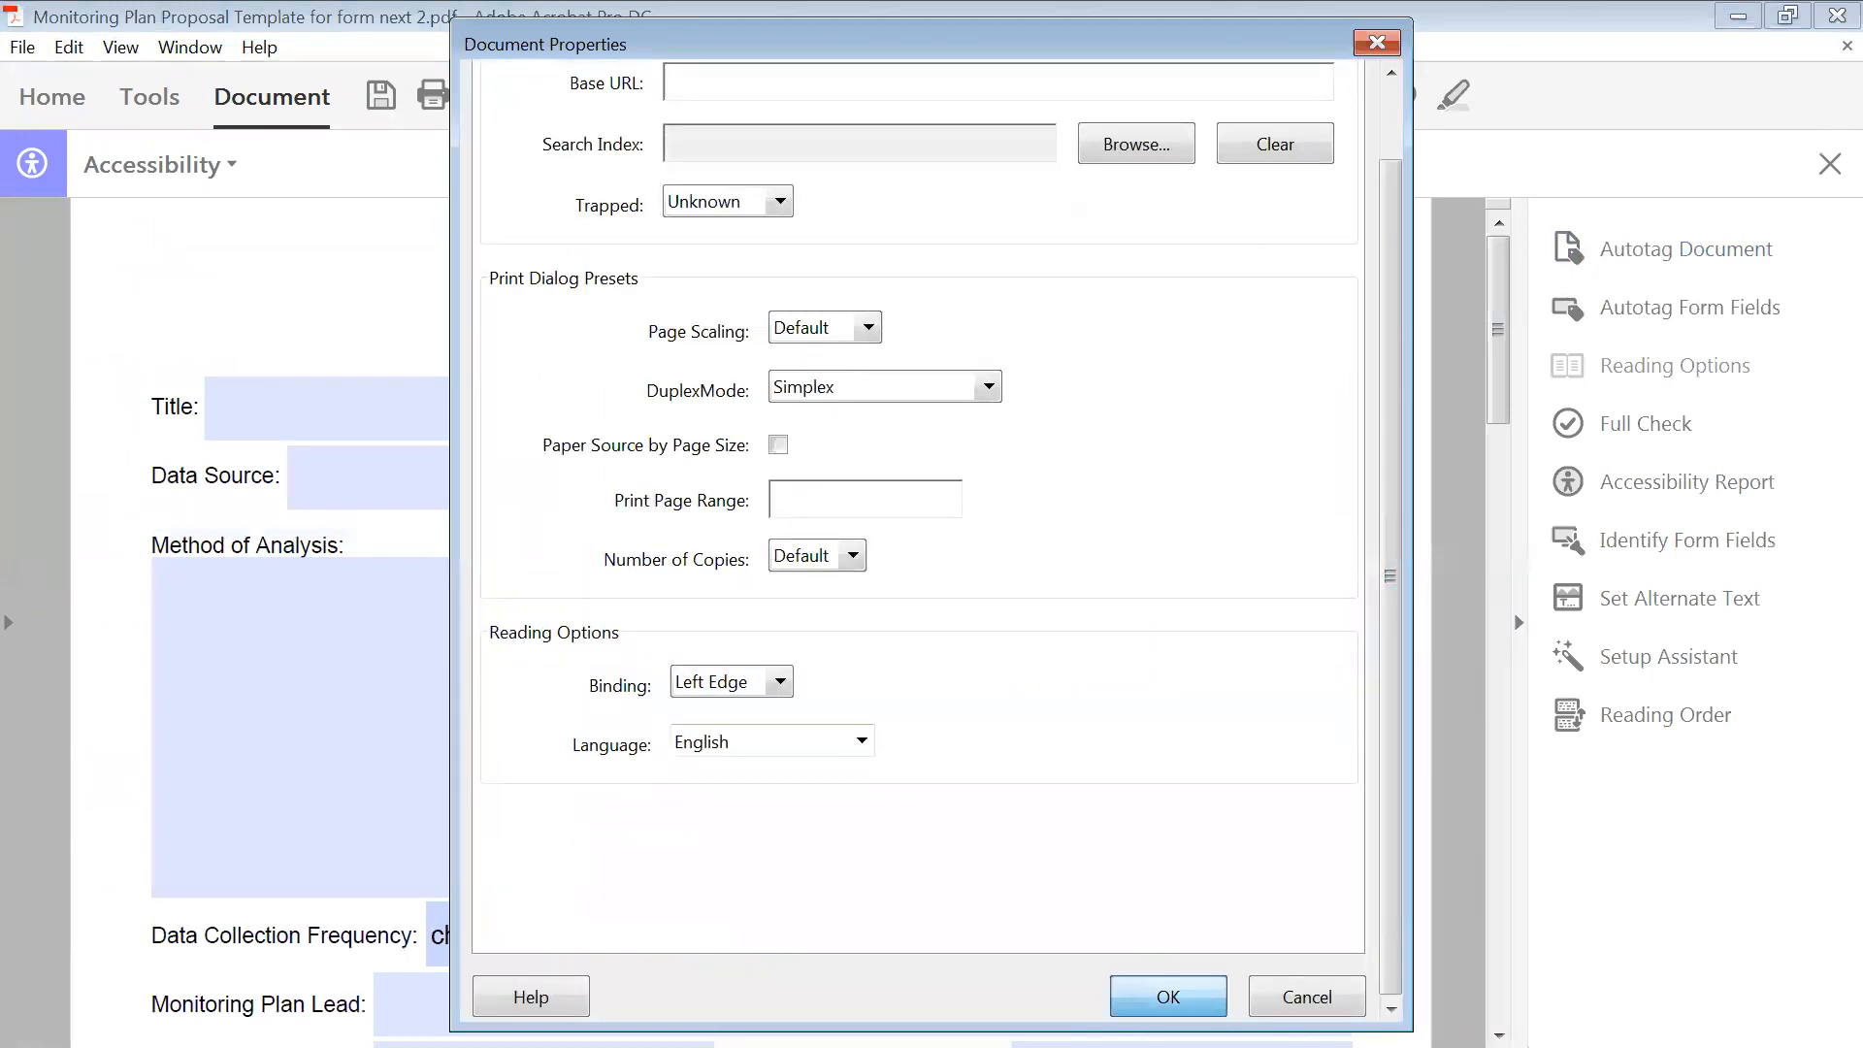
click(1168, 997)
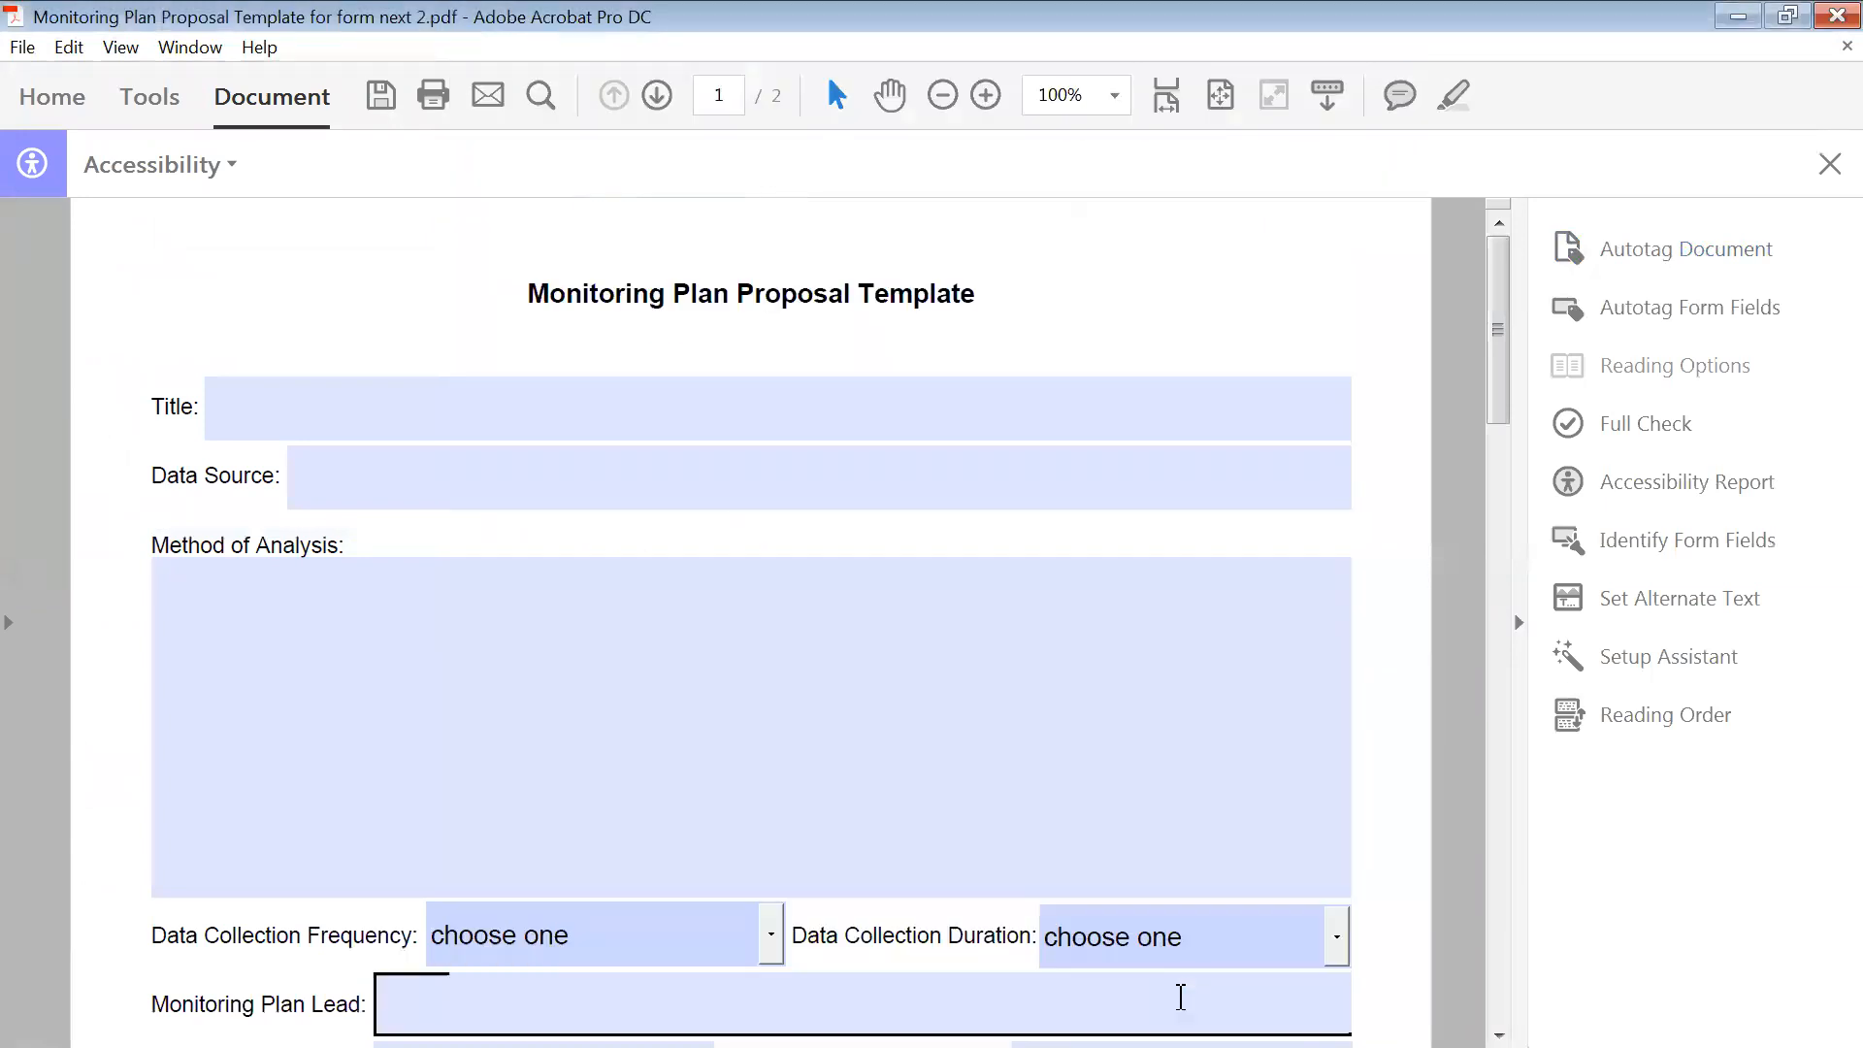
- Run a full accessibility check on all pages in the document with the default checking options
click(1619, 433)
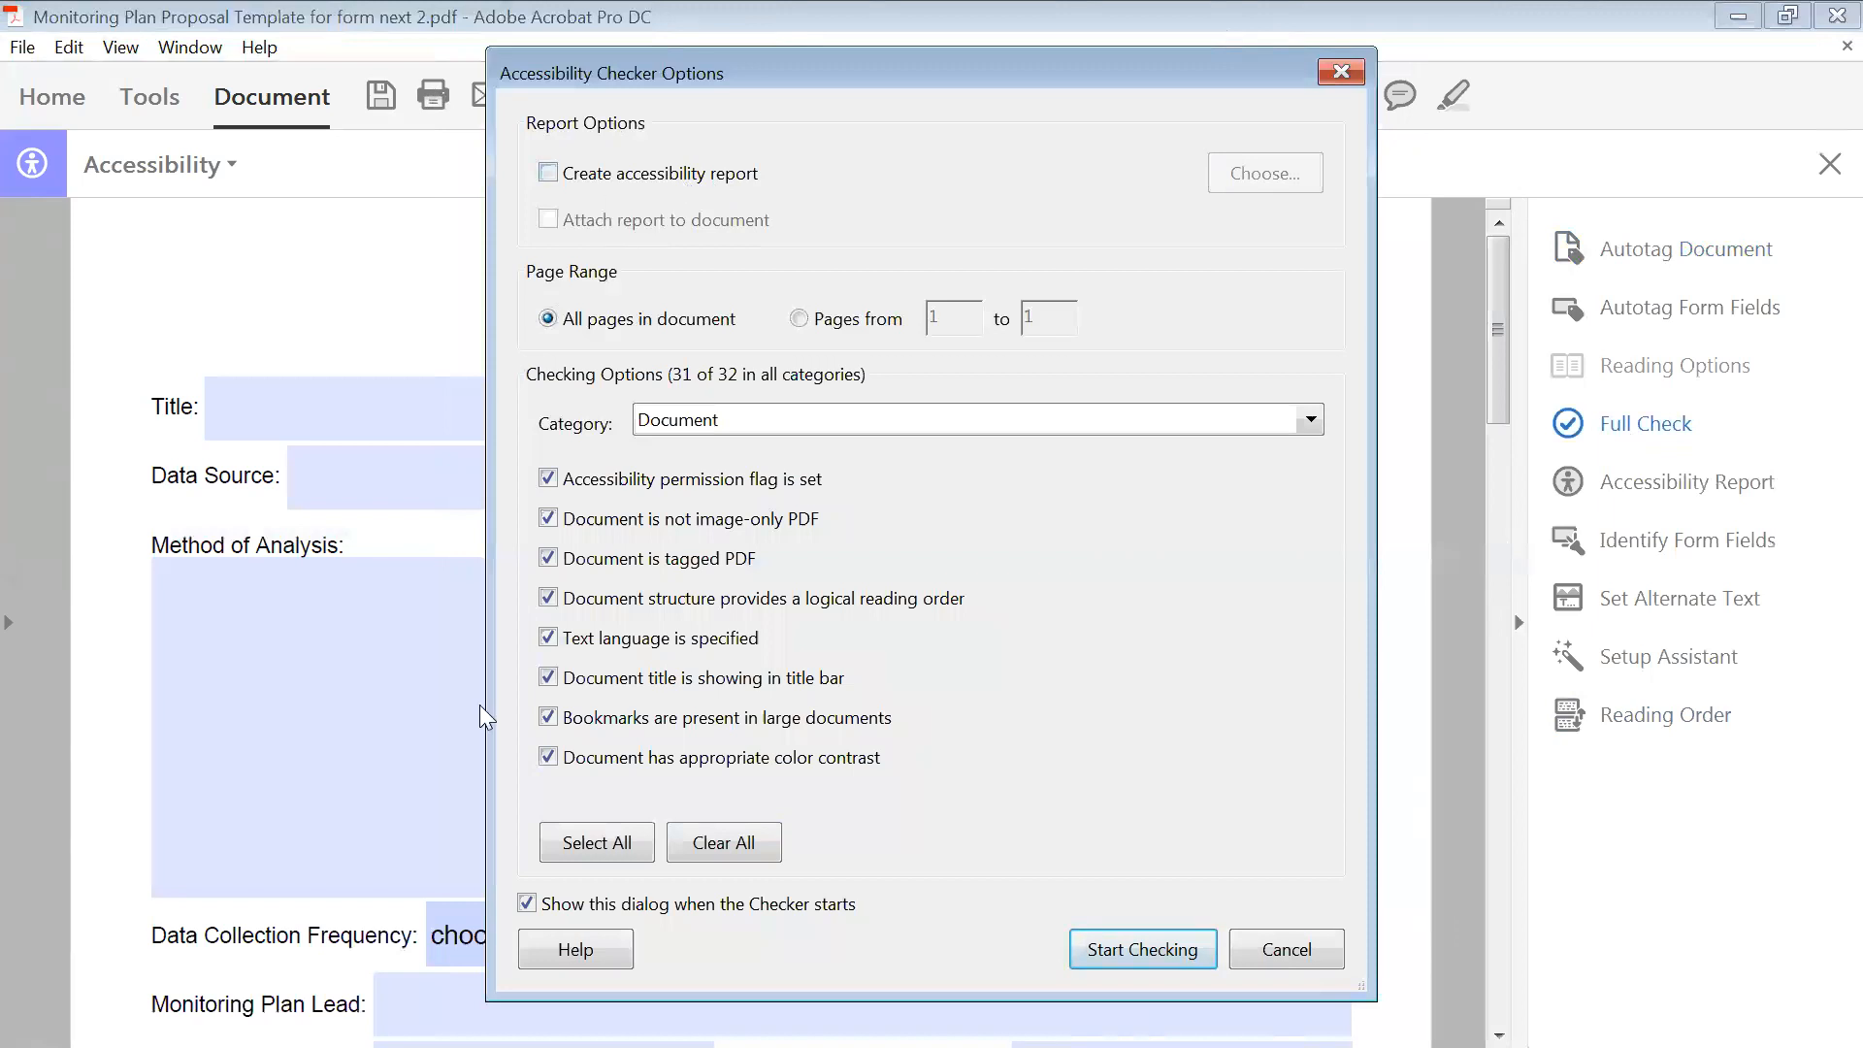
click(1143, 951)
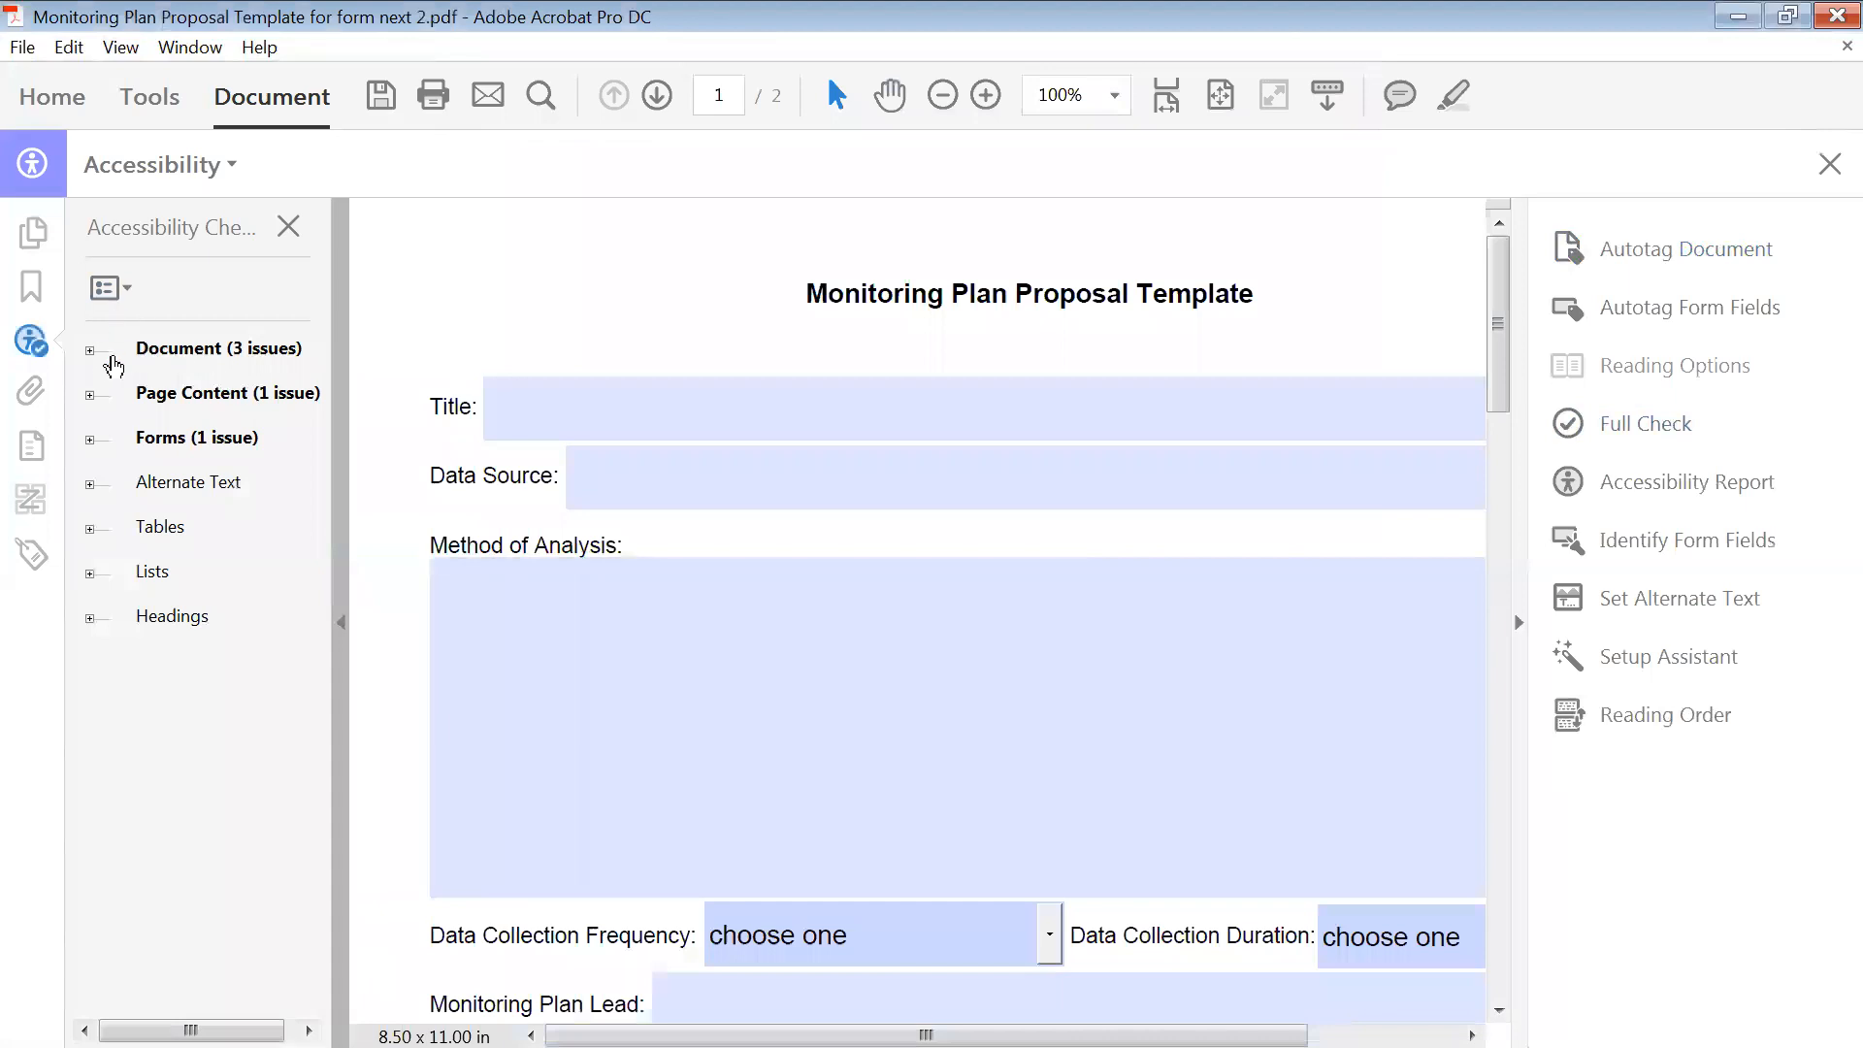
- Examine the accessibility checker's issues under Document, Page Content and Forms, including the fields listed under Tagged form fields
click(89, 350)
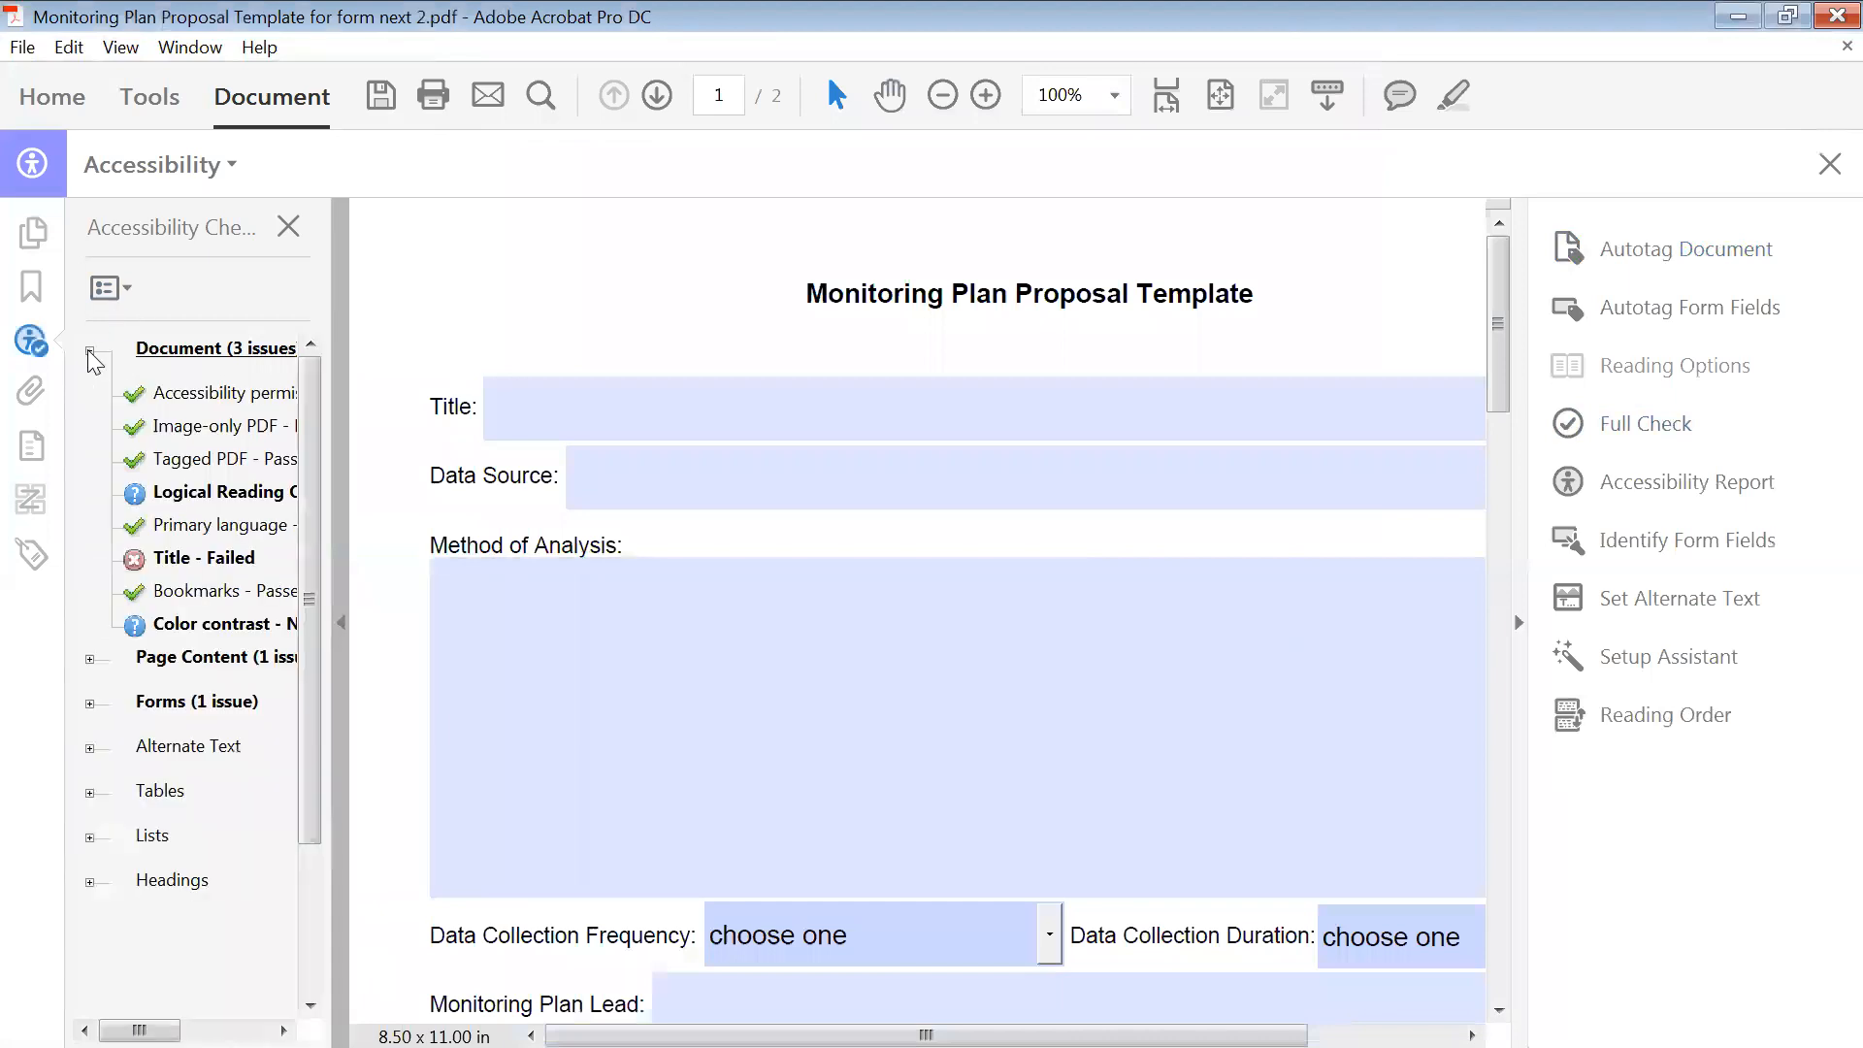
click(89, 351)
click(89, 395)
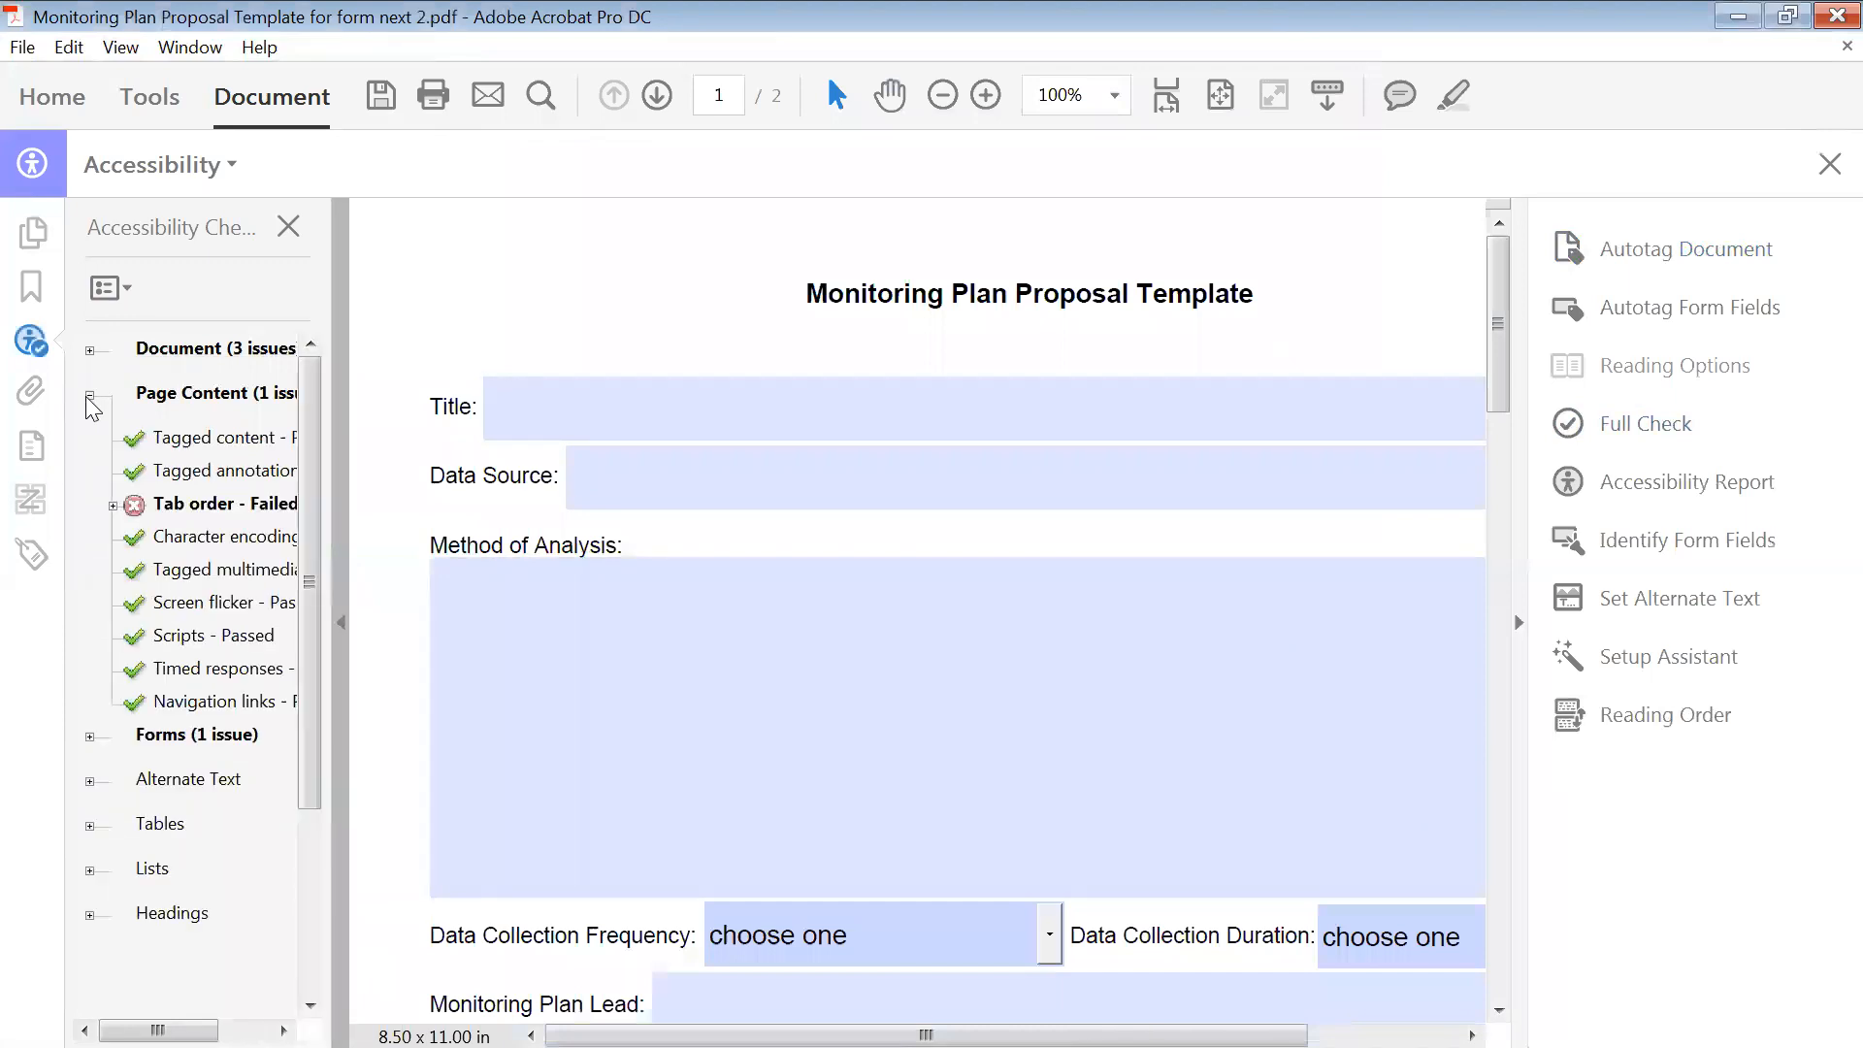
click(89, 395)
click(89, 440)
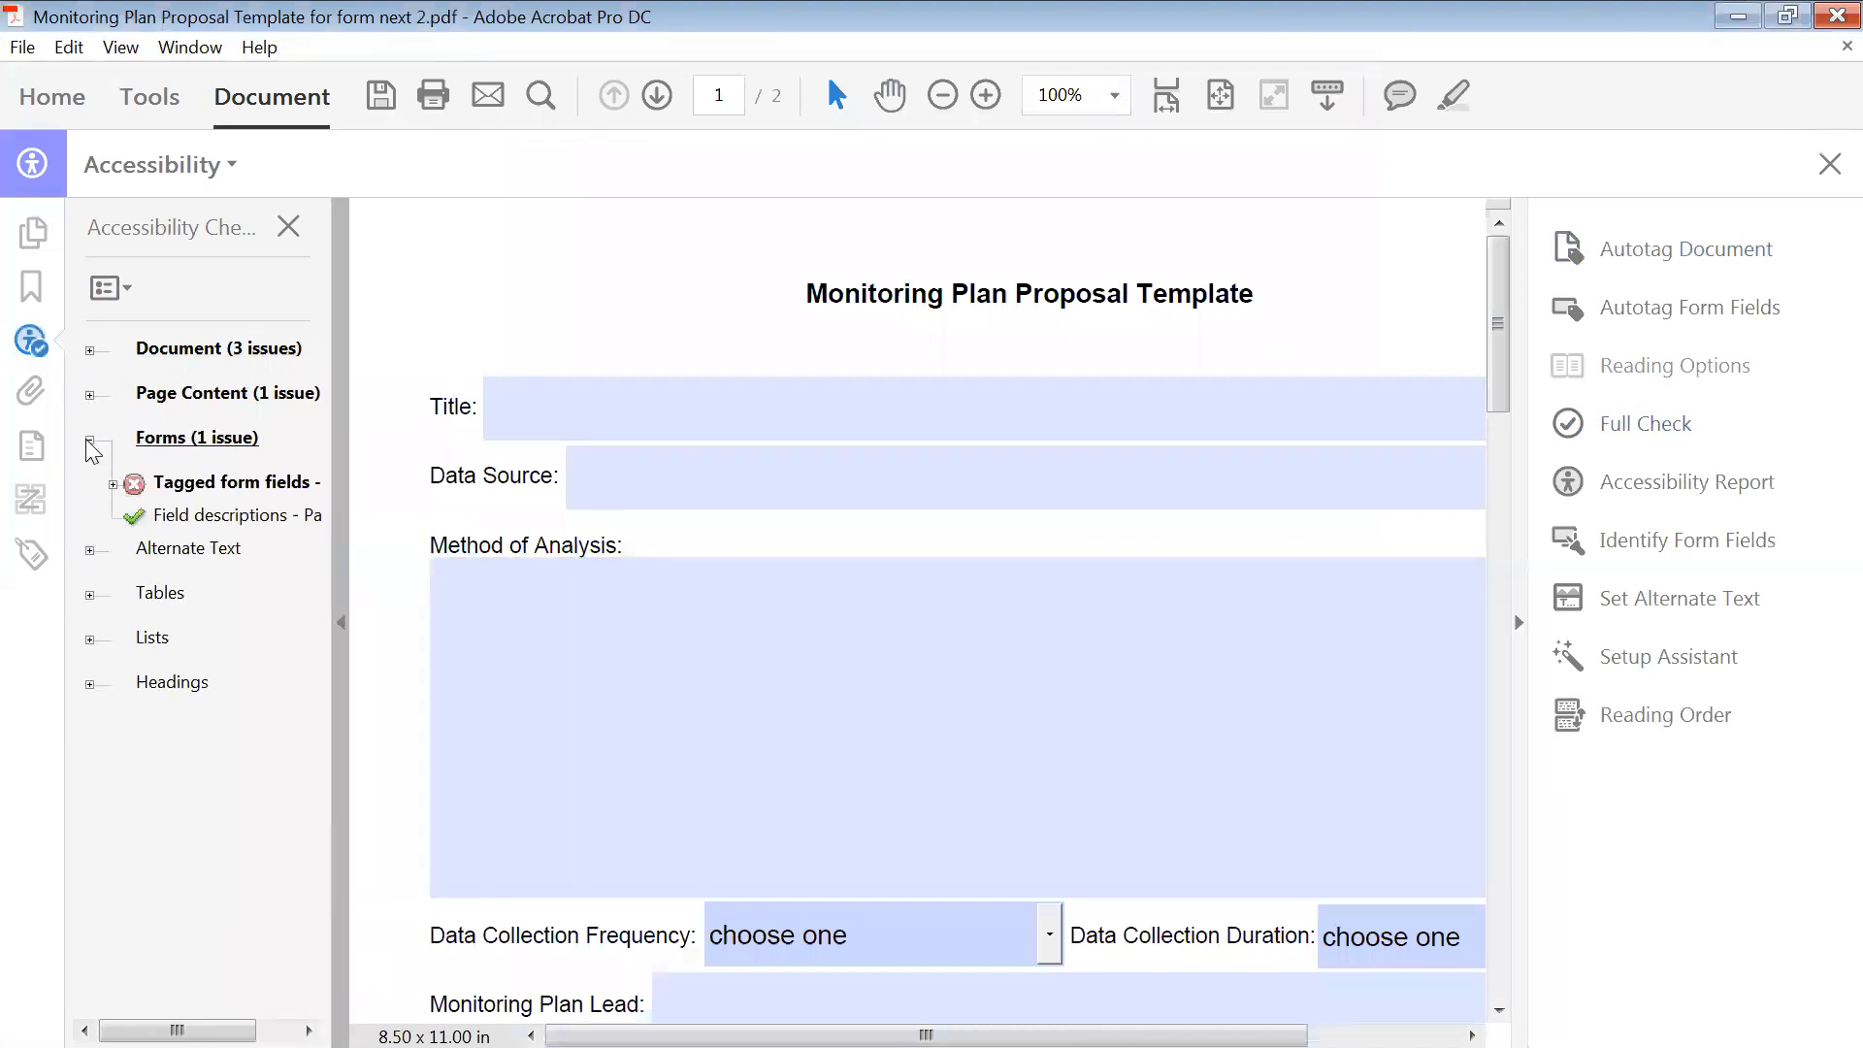
click(113, 484)
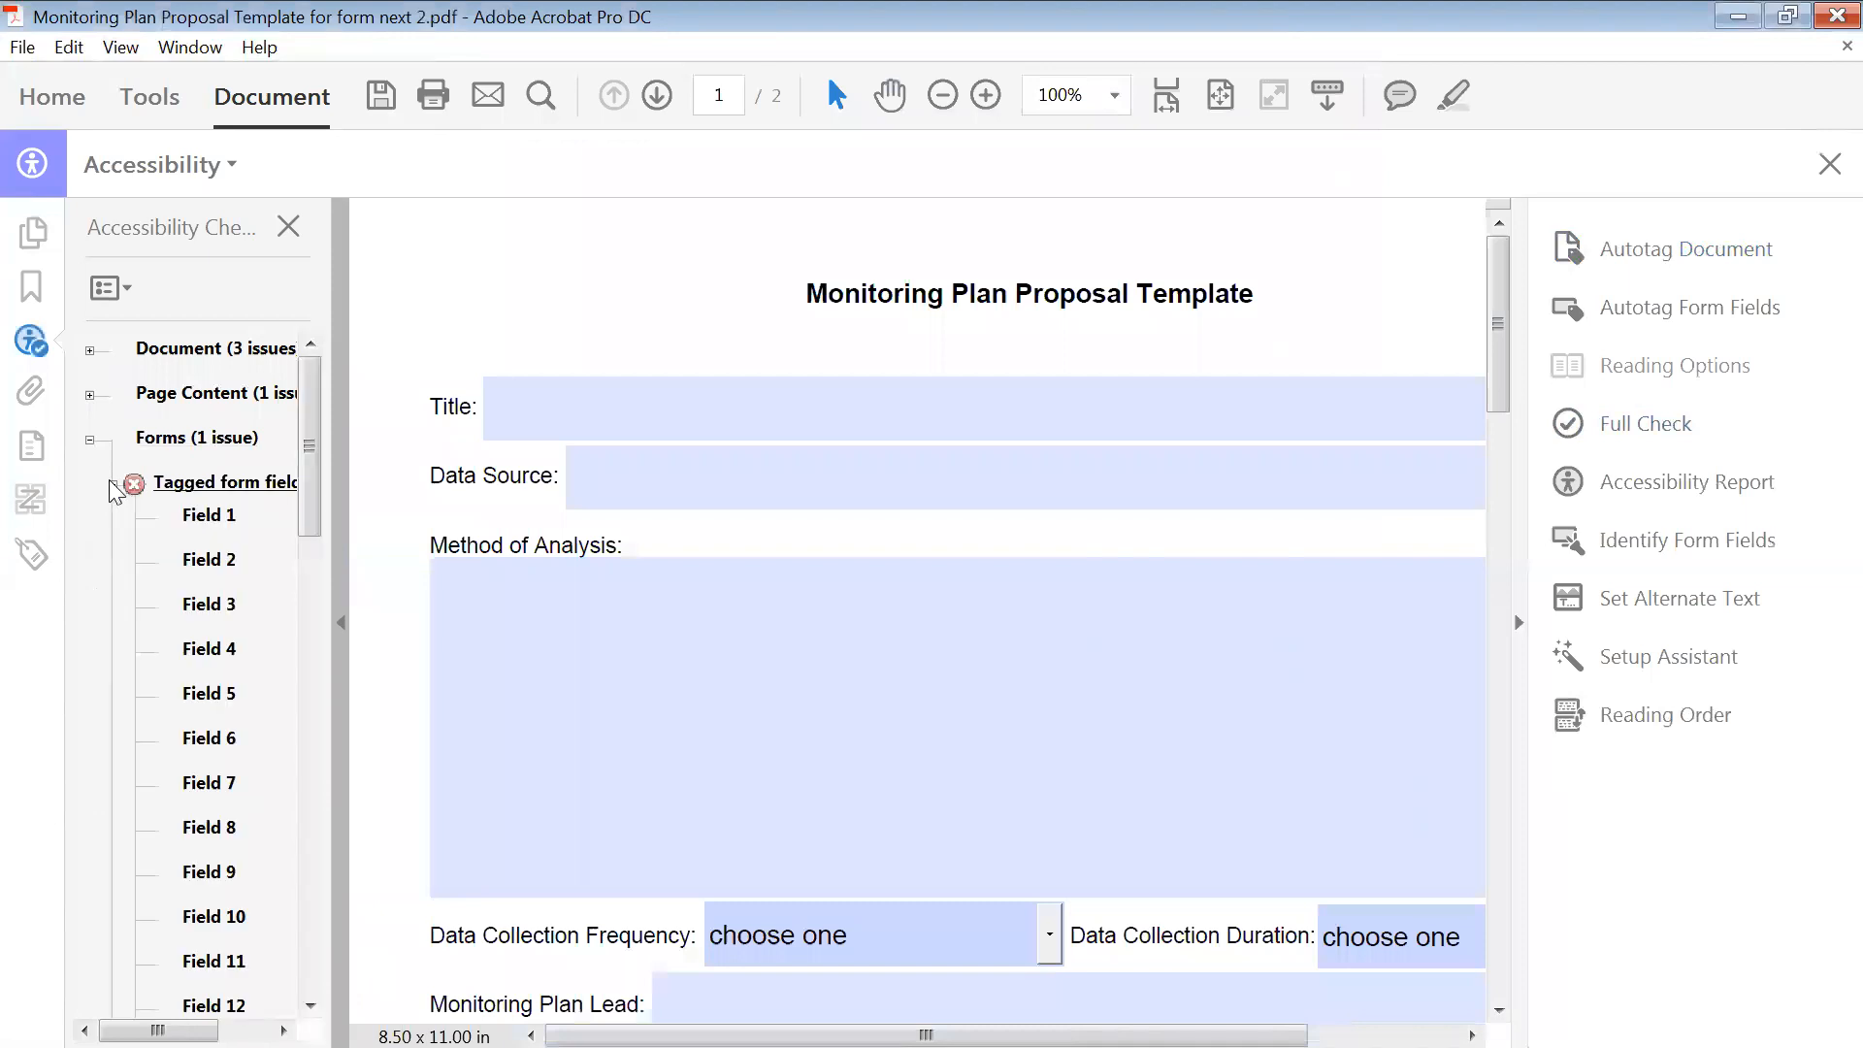
click(112, 483)
click(89, 439)
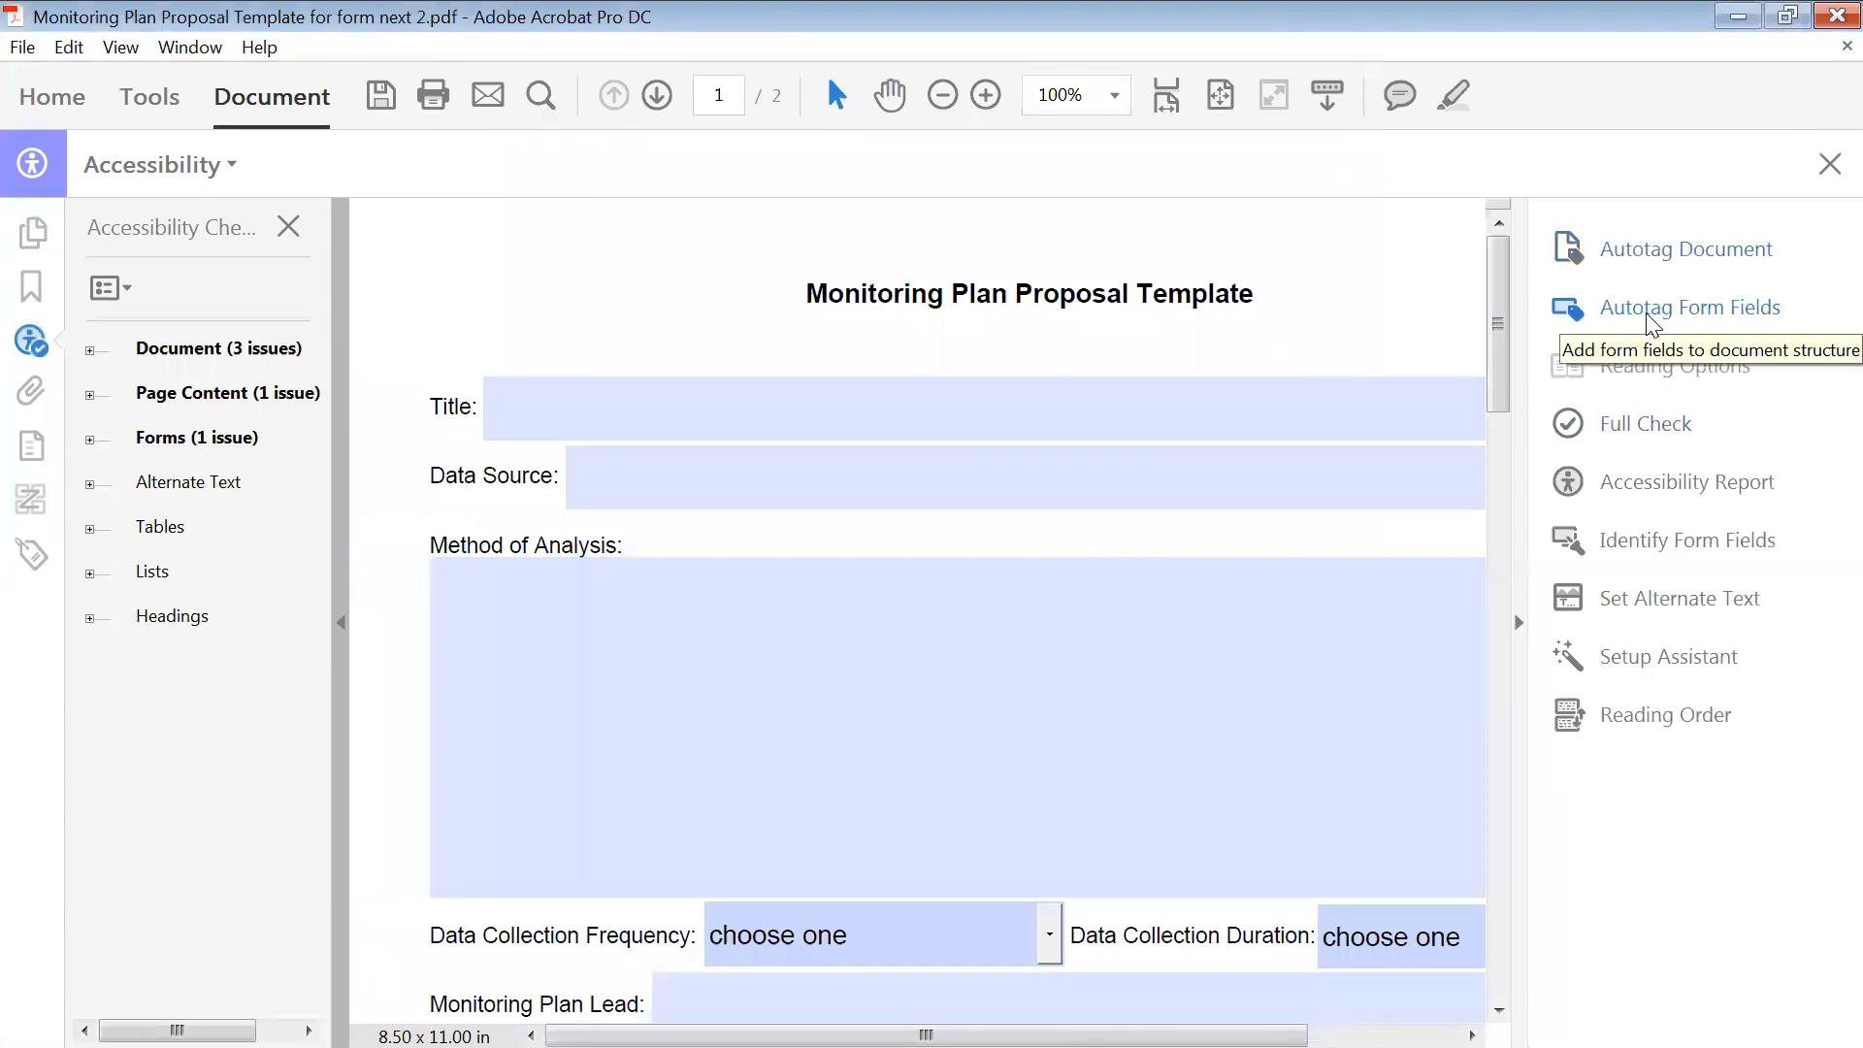
- Autotag the document's form fields and rerun the accessibility check from the Forms category
click(1649, 323)
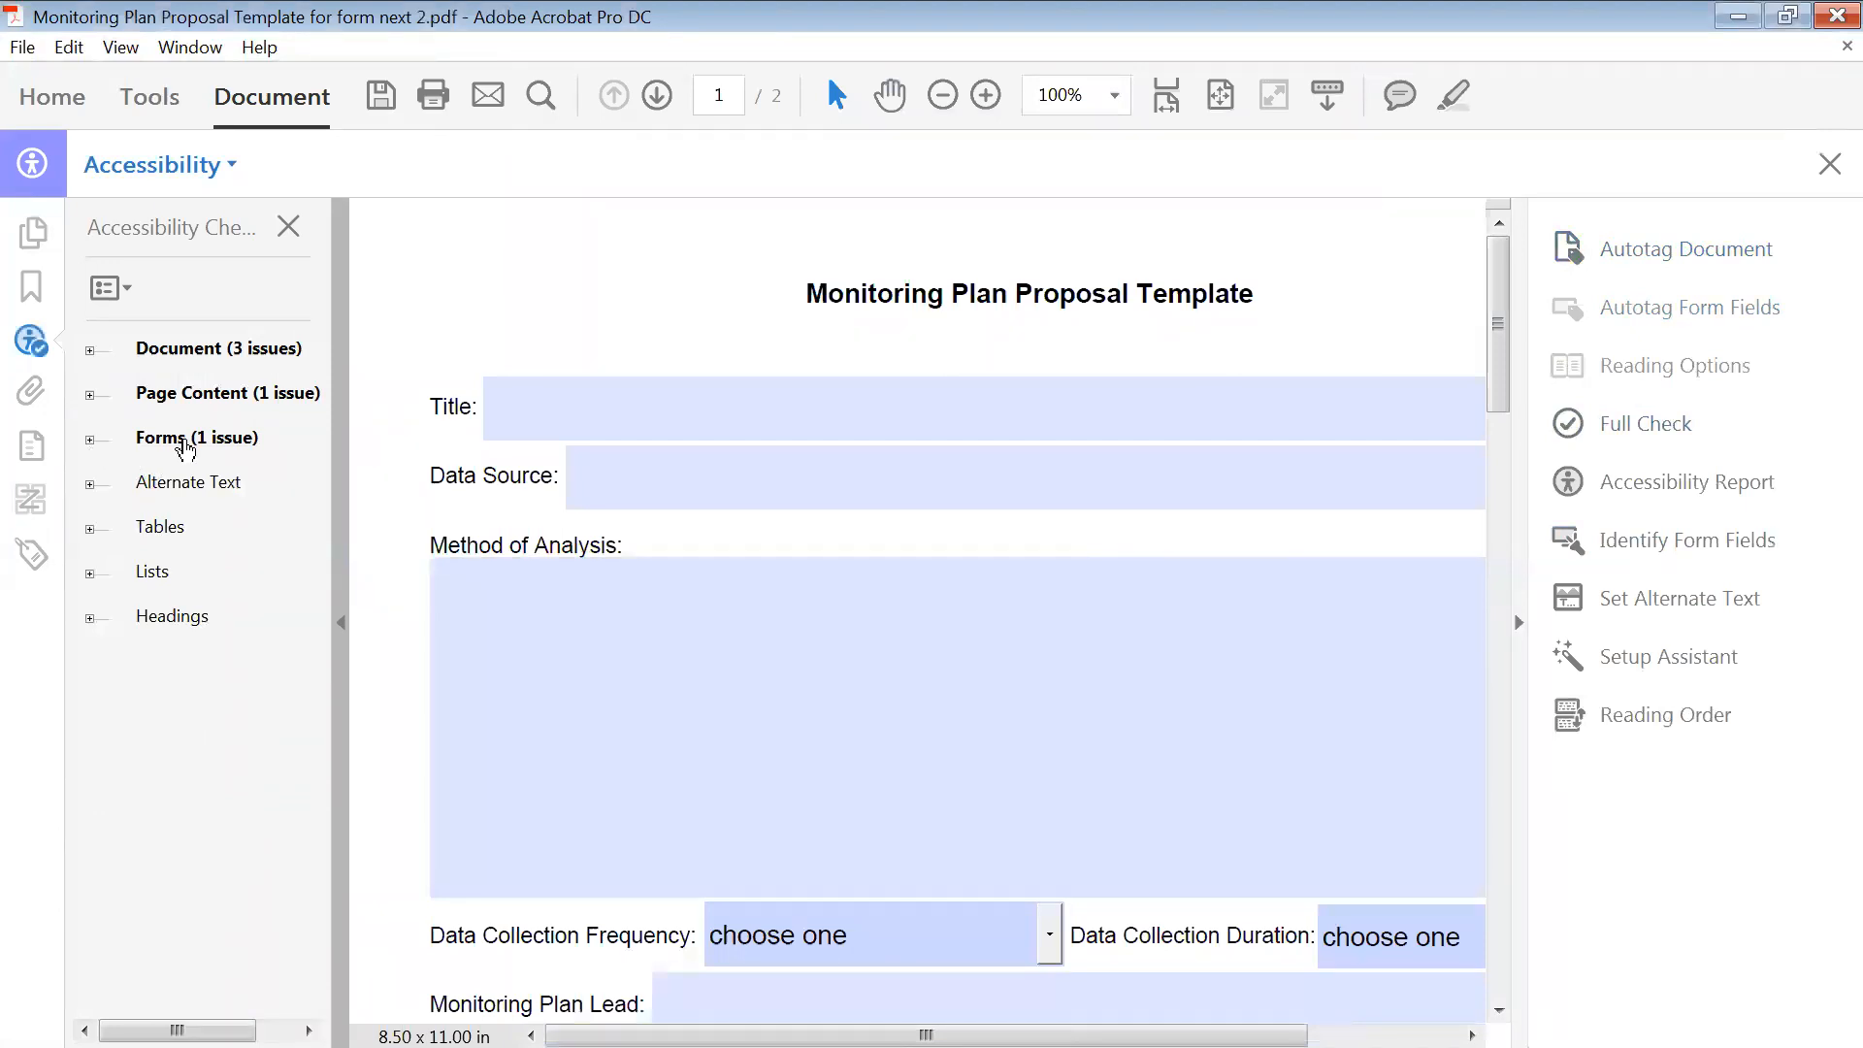
right_click(186, 438)
click(254, 517)
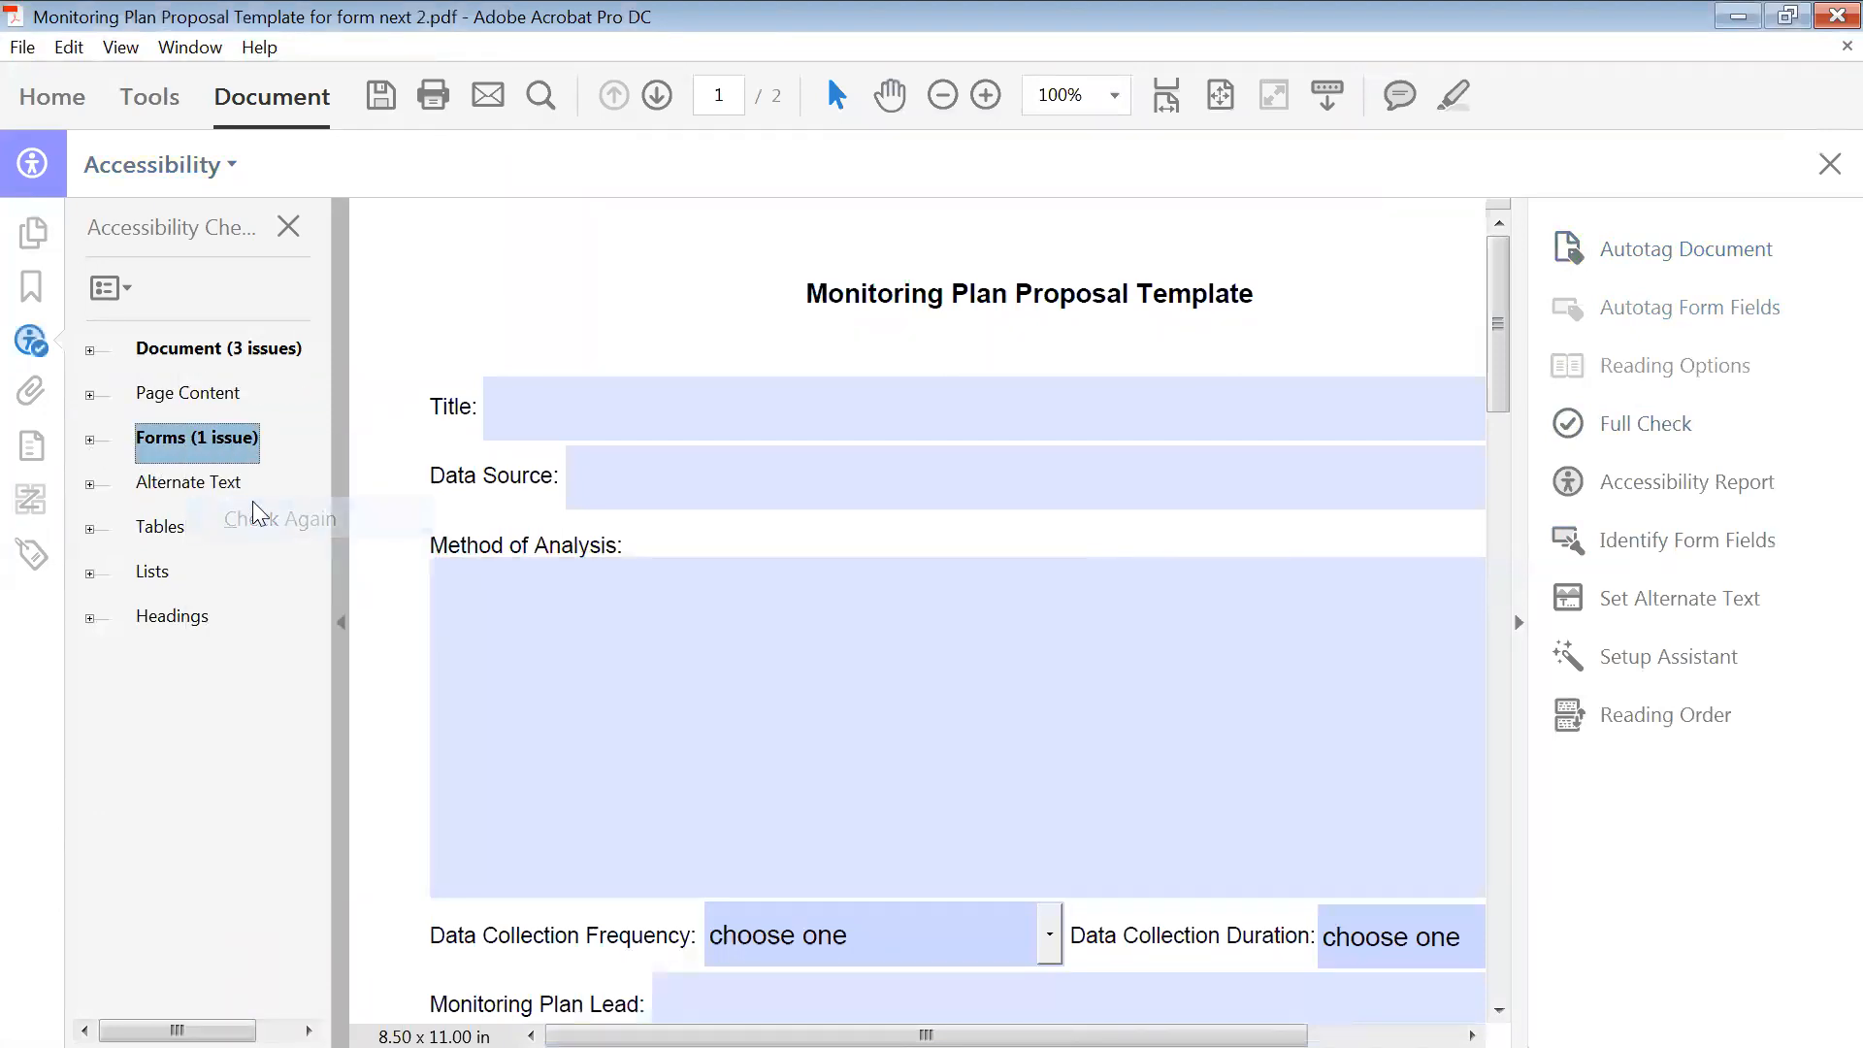
- Inspect the failed Tagged form fields rule in the Forms results and locate Field 1 on the page
click(89, 441)
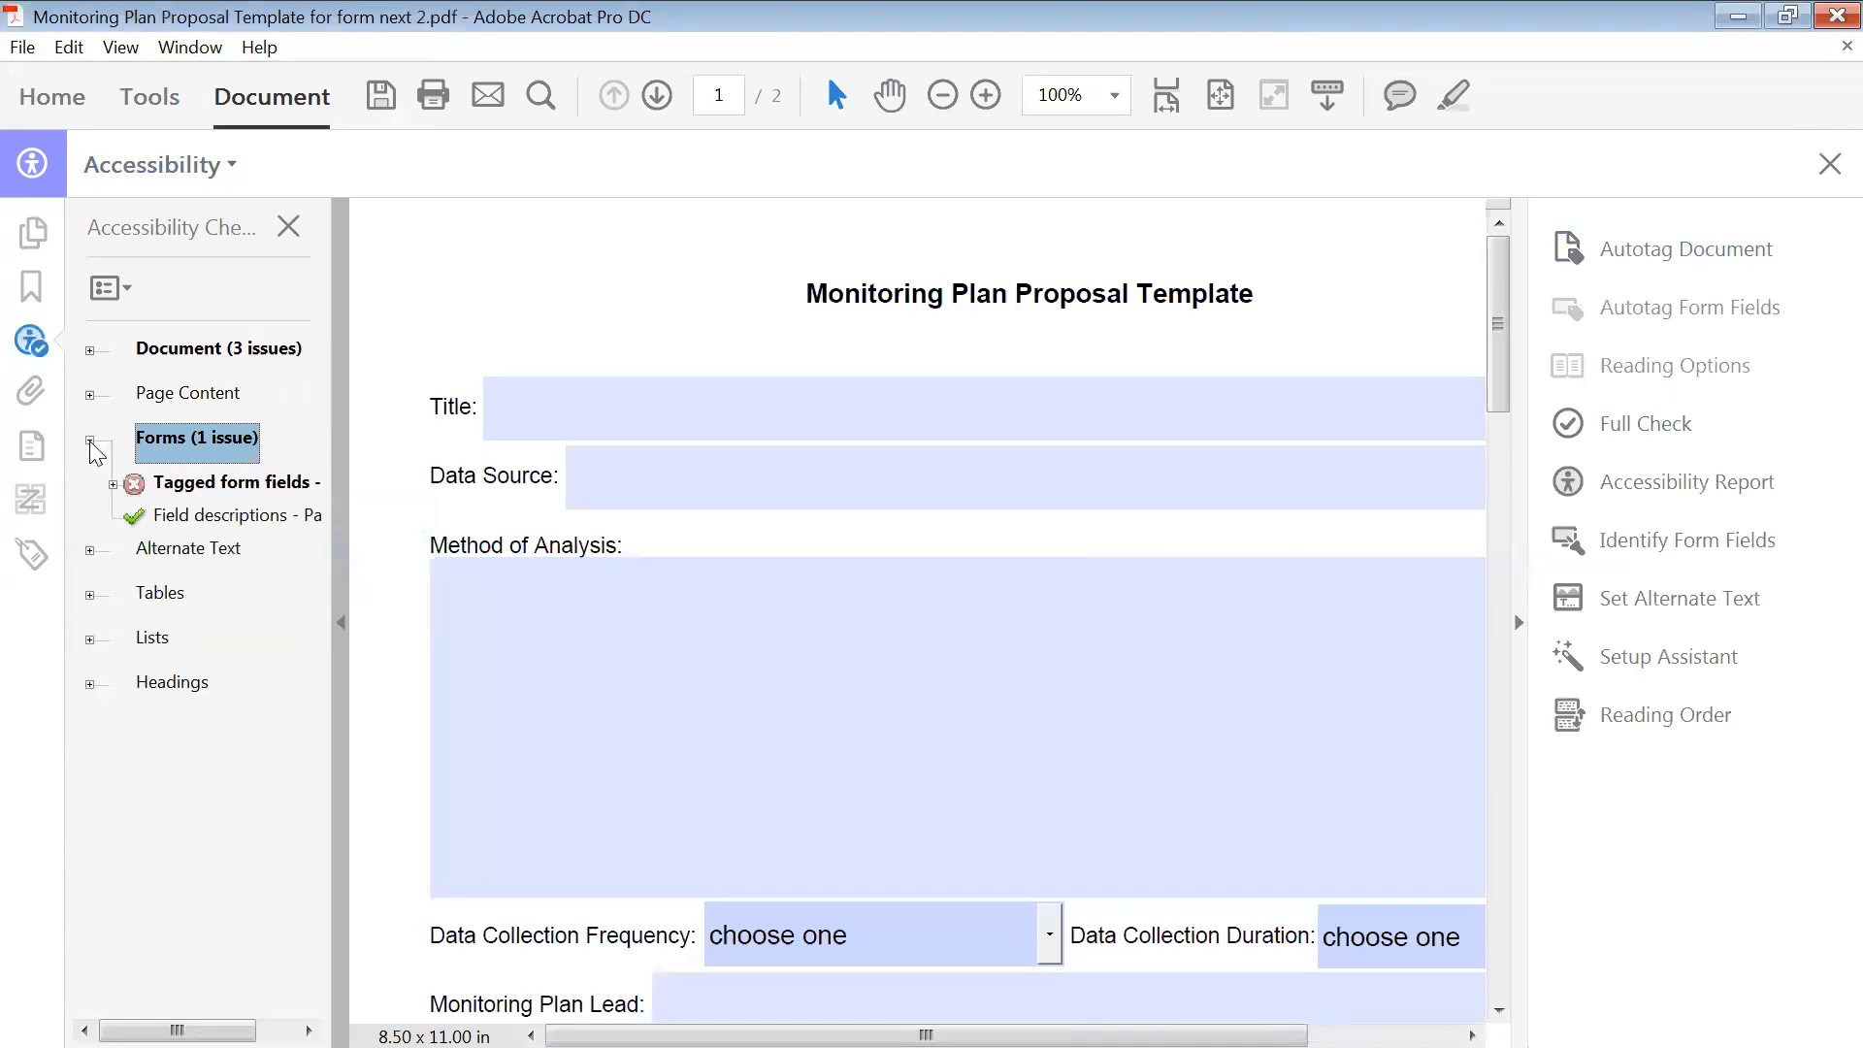
click(113, 485)
mouse_move(310, 456)
mouse_down()
mouse_move(291, 790)
mouse_move(317, 464)
mouse_up()
click(209, 483)
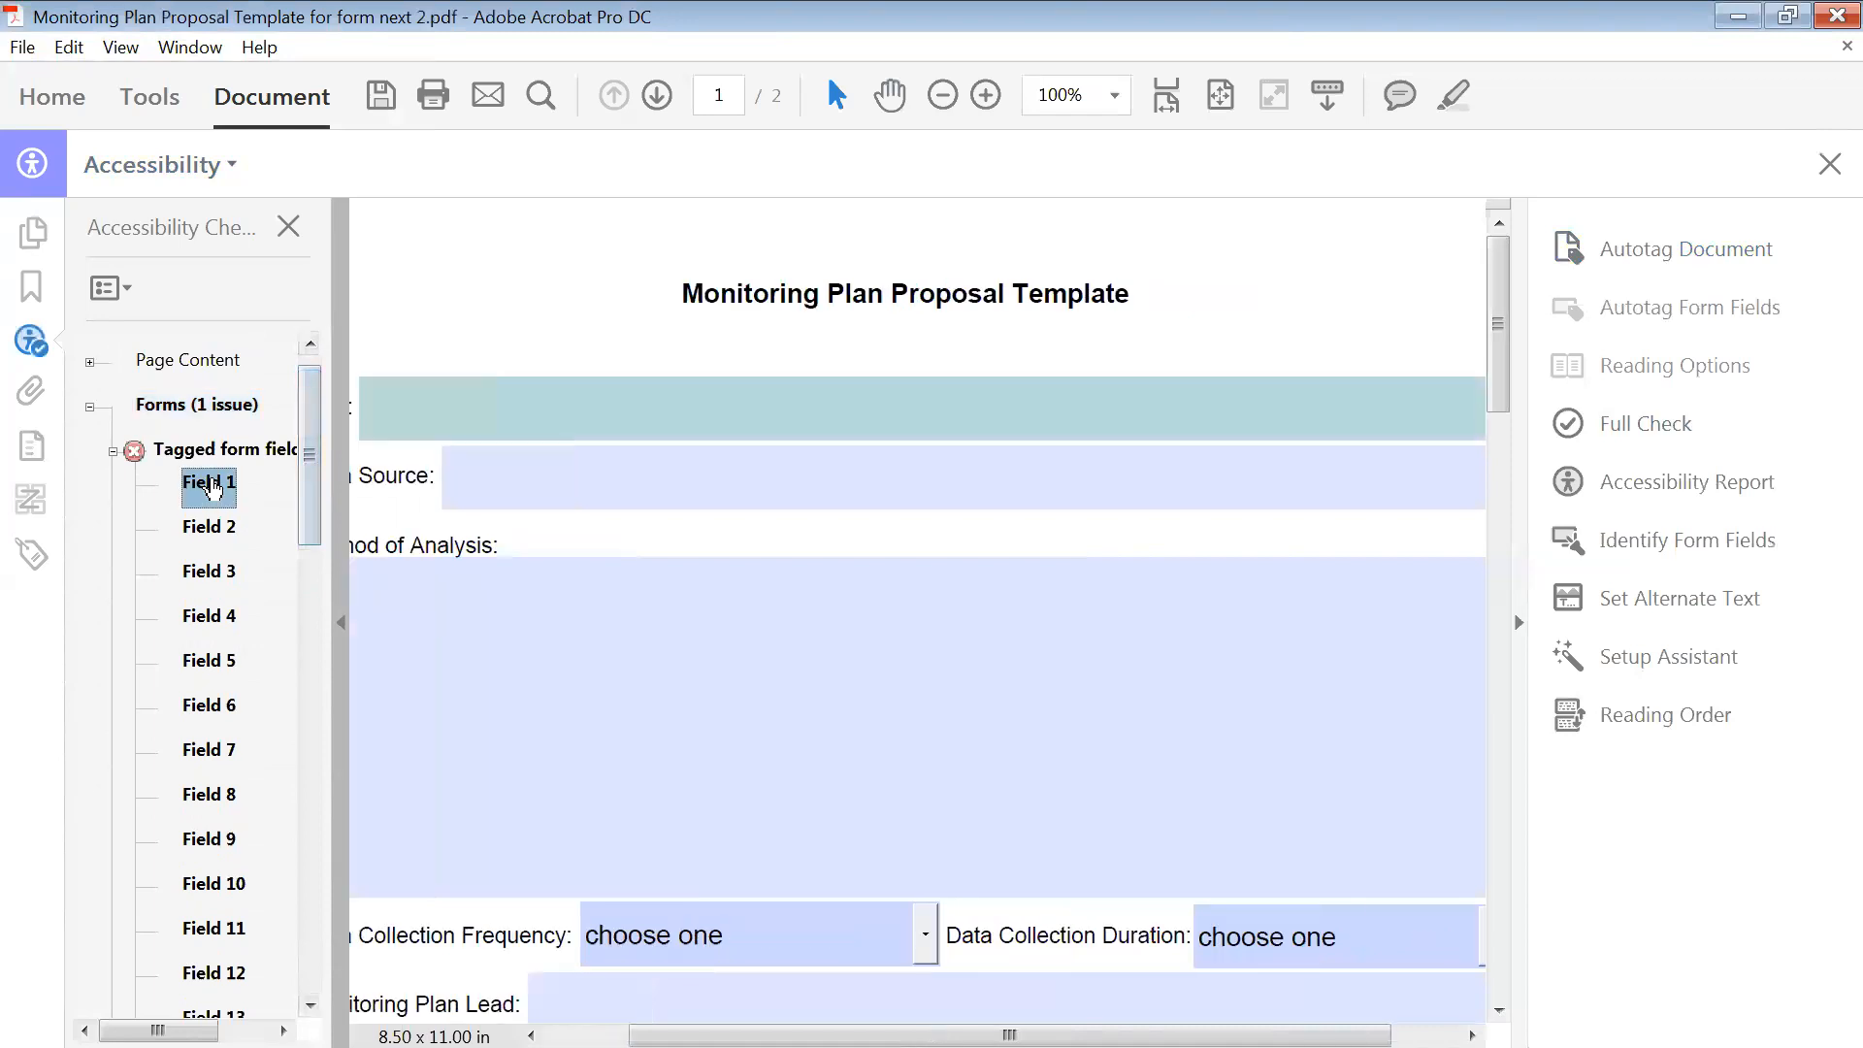
click(113, 451)
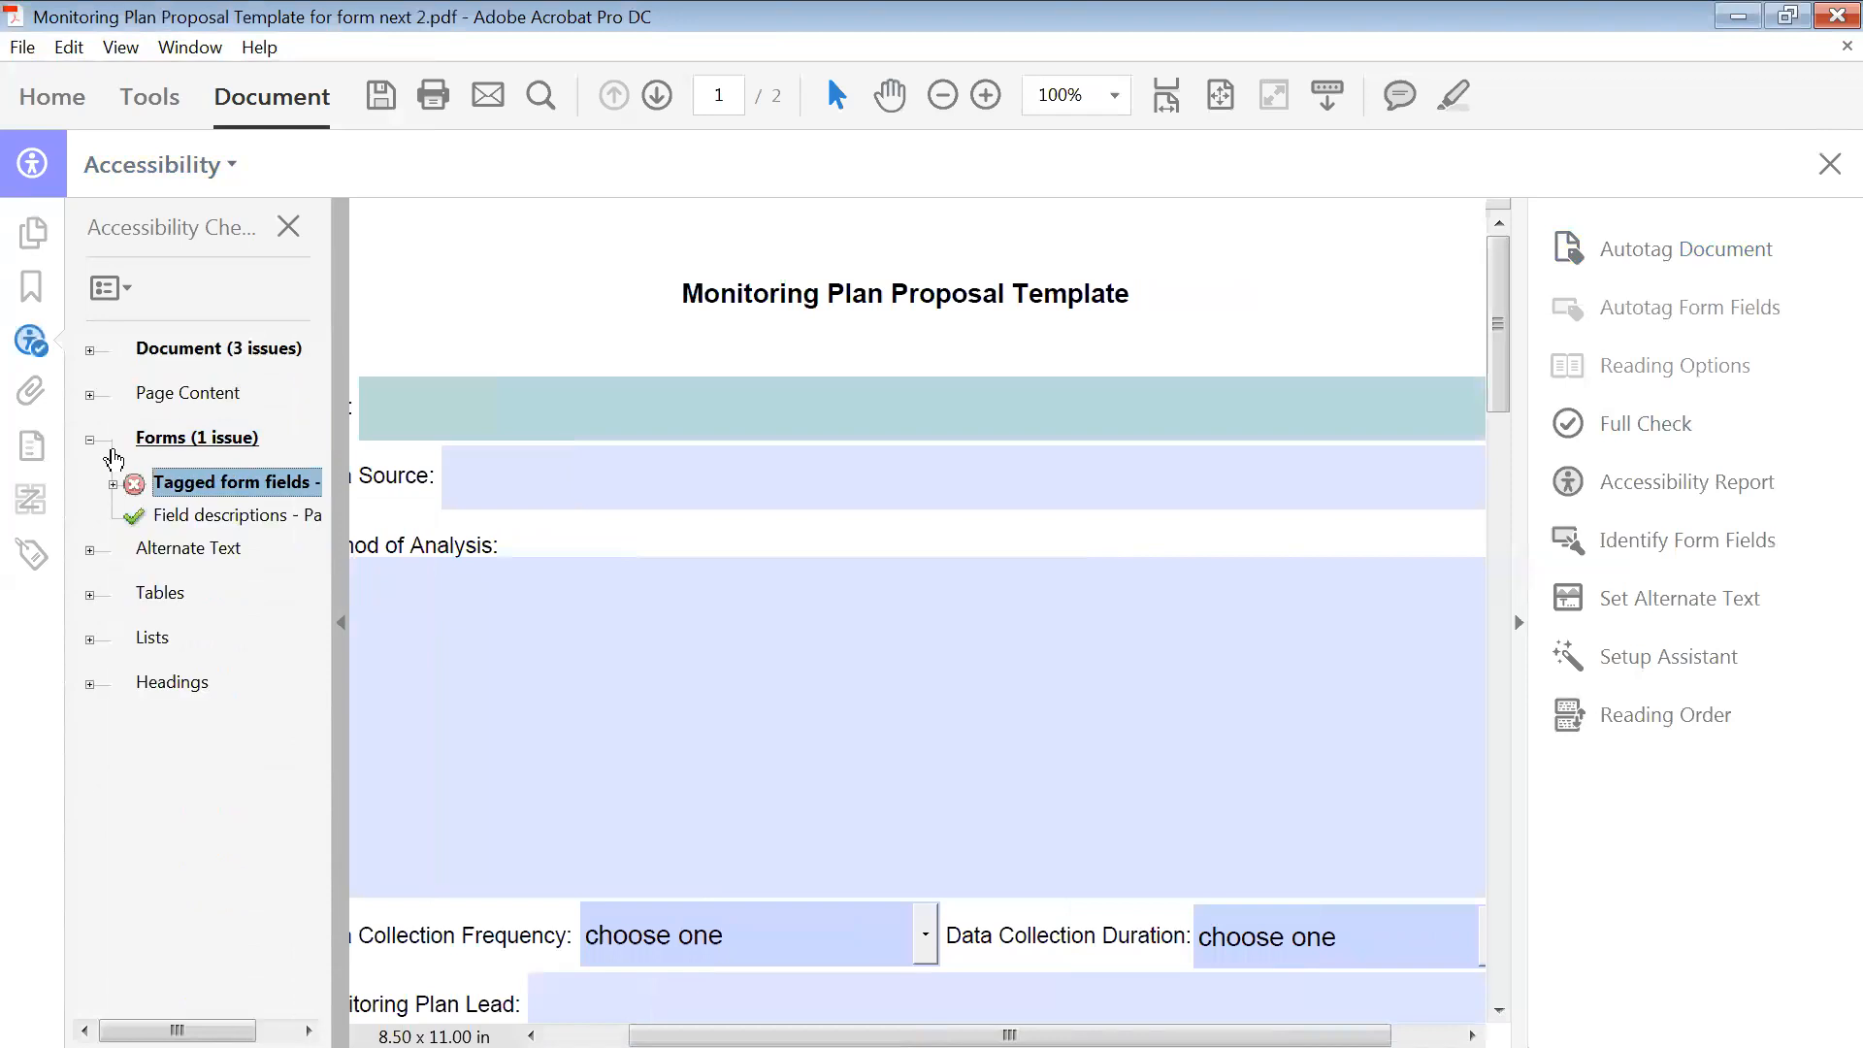
click(90, 440)
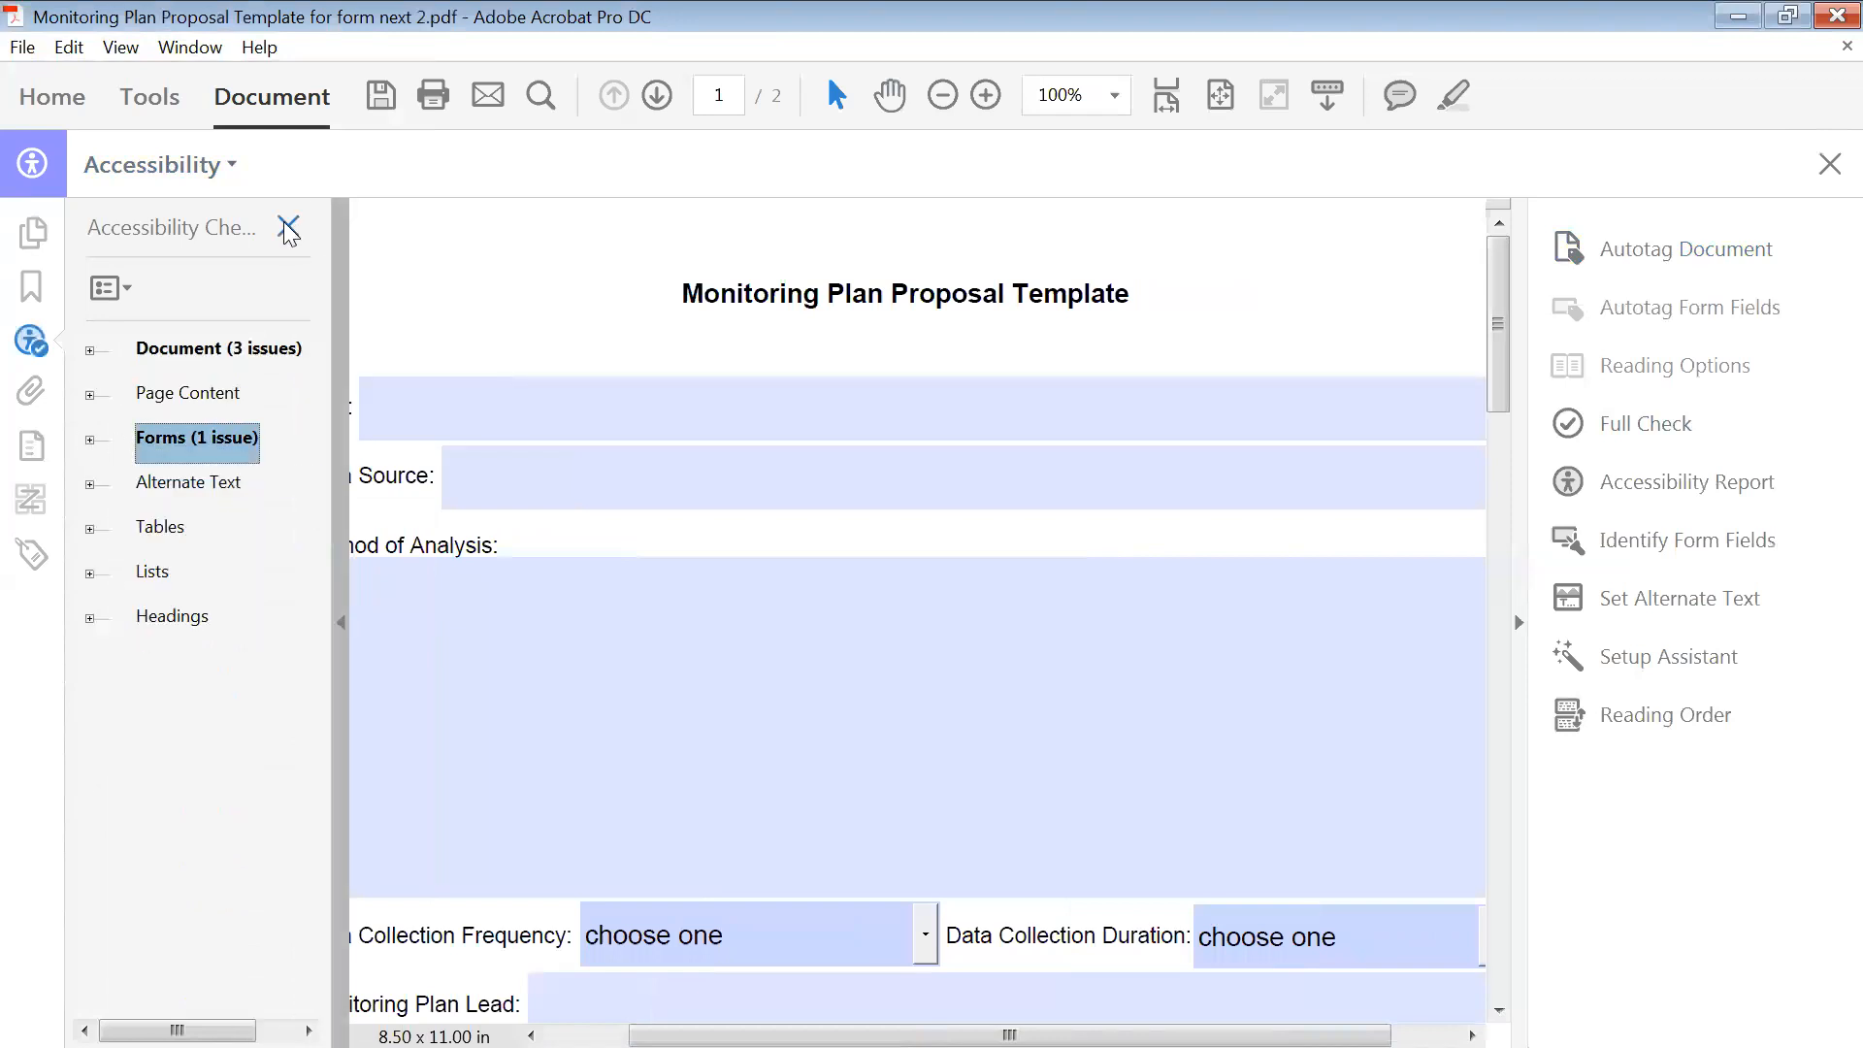
- Start Touch Up Reading Order beside the form, with the accessibility checker results hidden and the page zoomed to 75%
click(1646, 718)
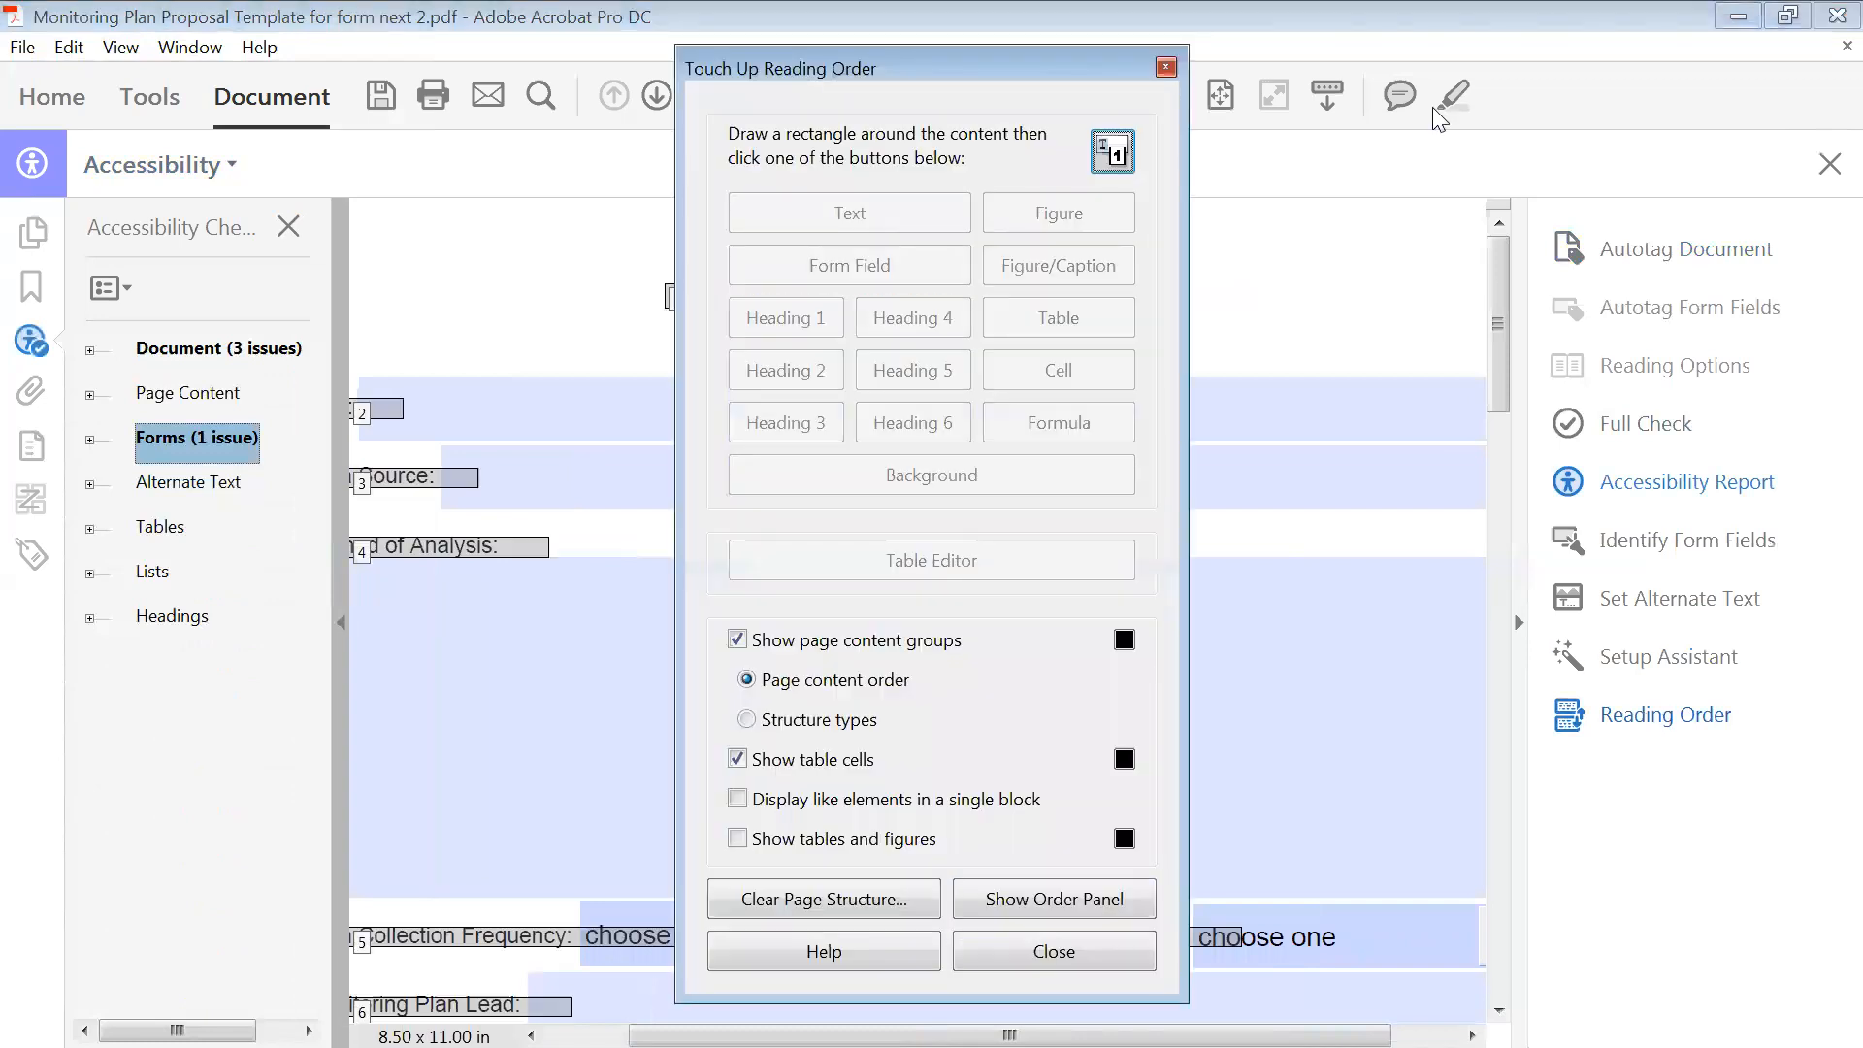
drag(998, 74, 1655, 45)
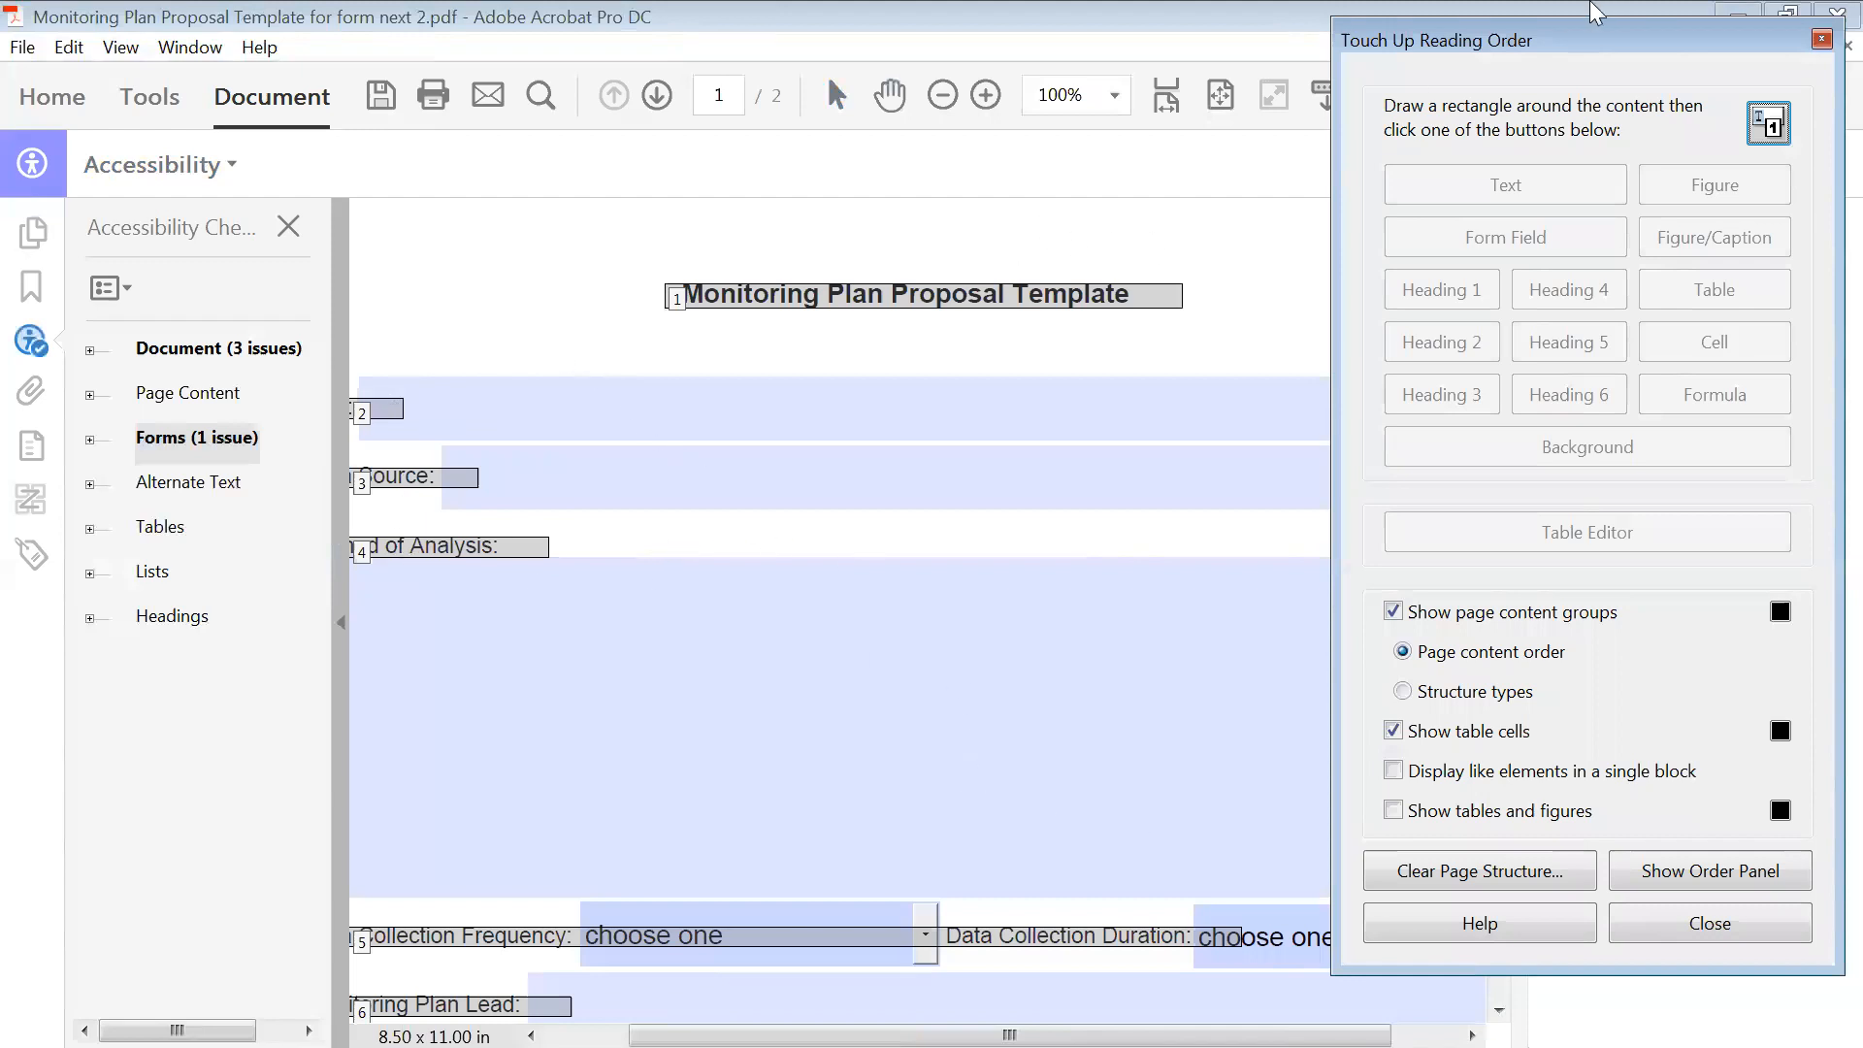
click(341, 622)
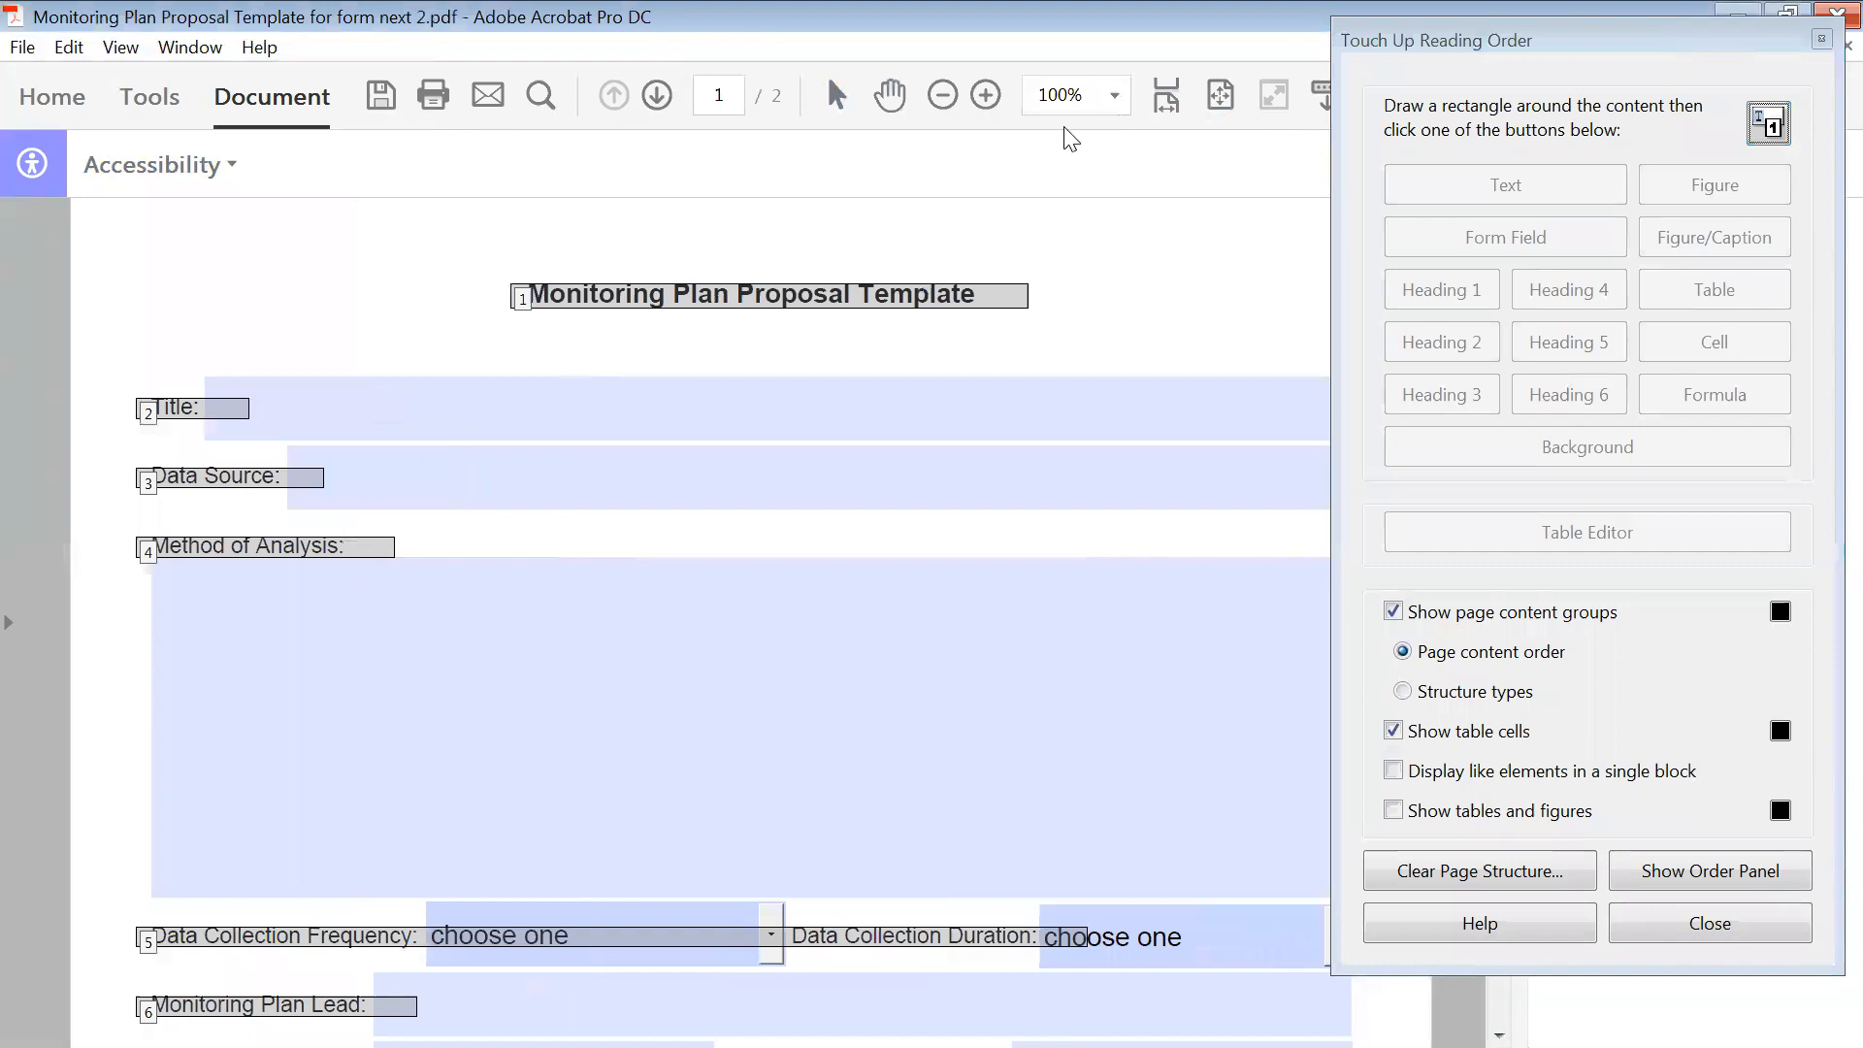
click(1115, 96)
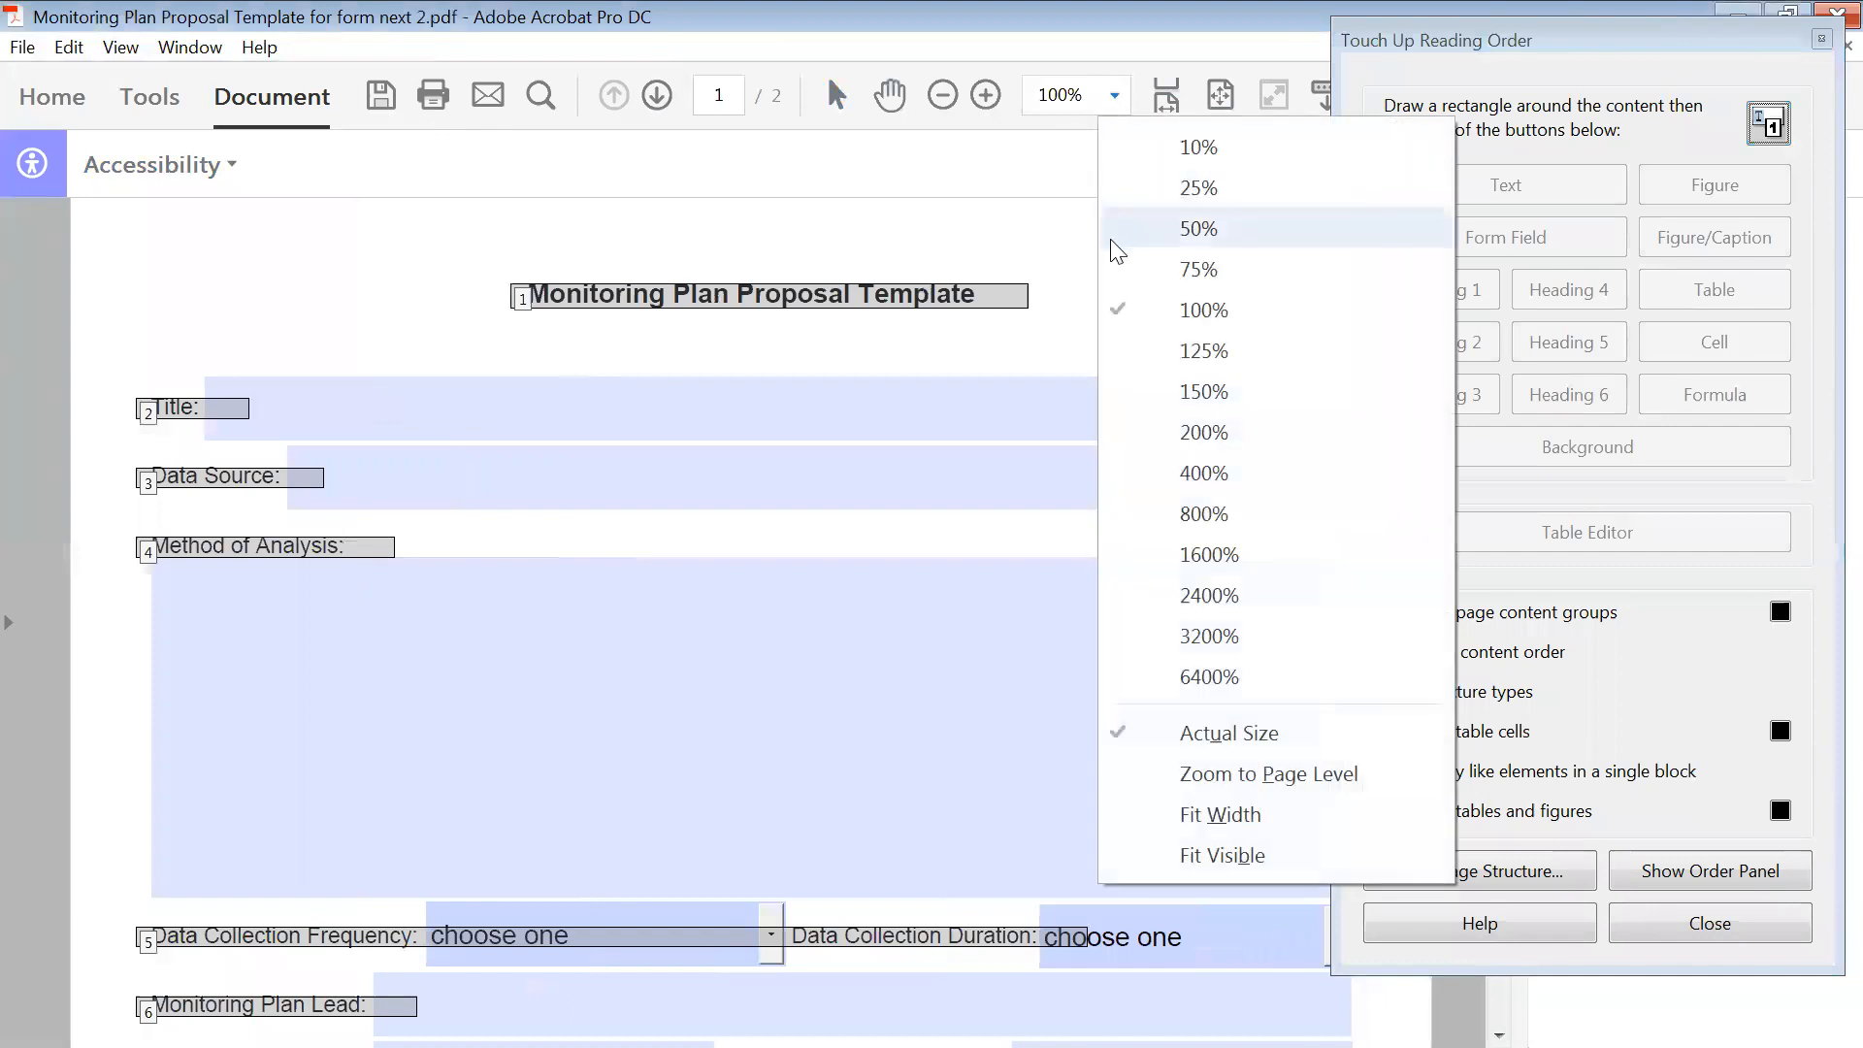
click(1115, 270)
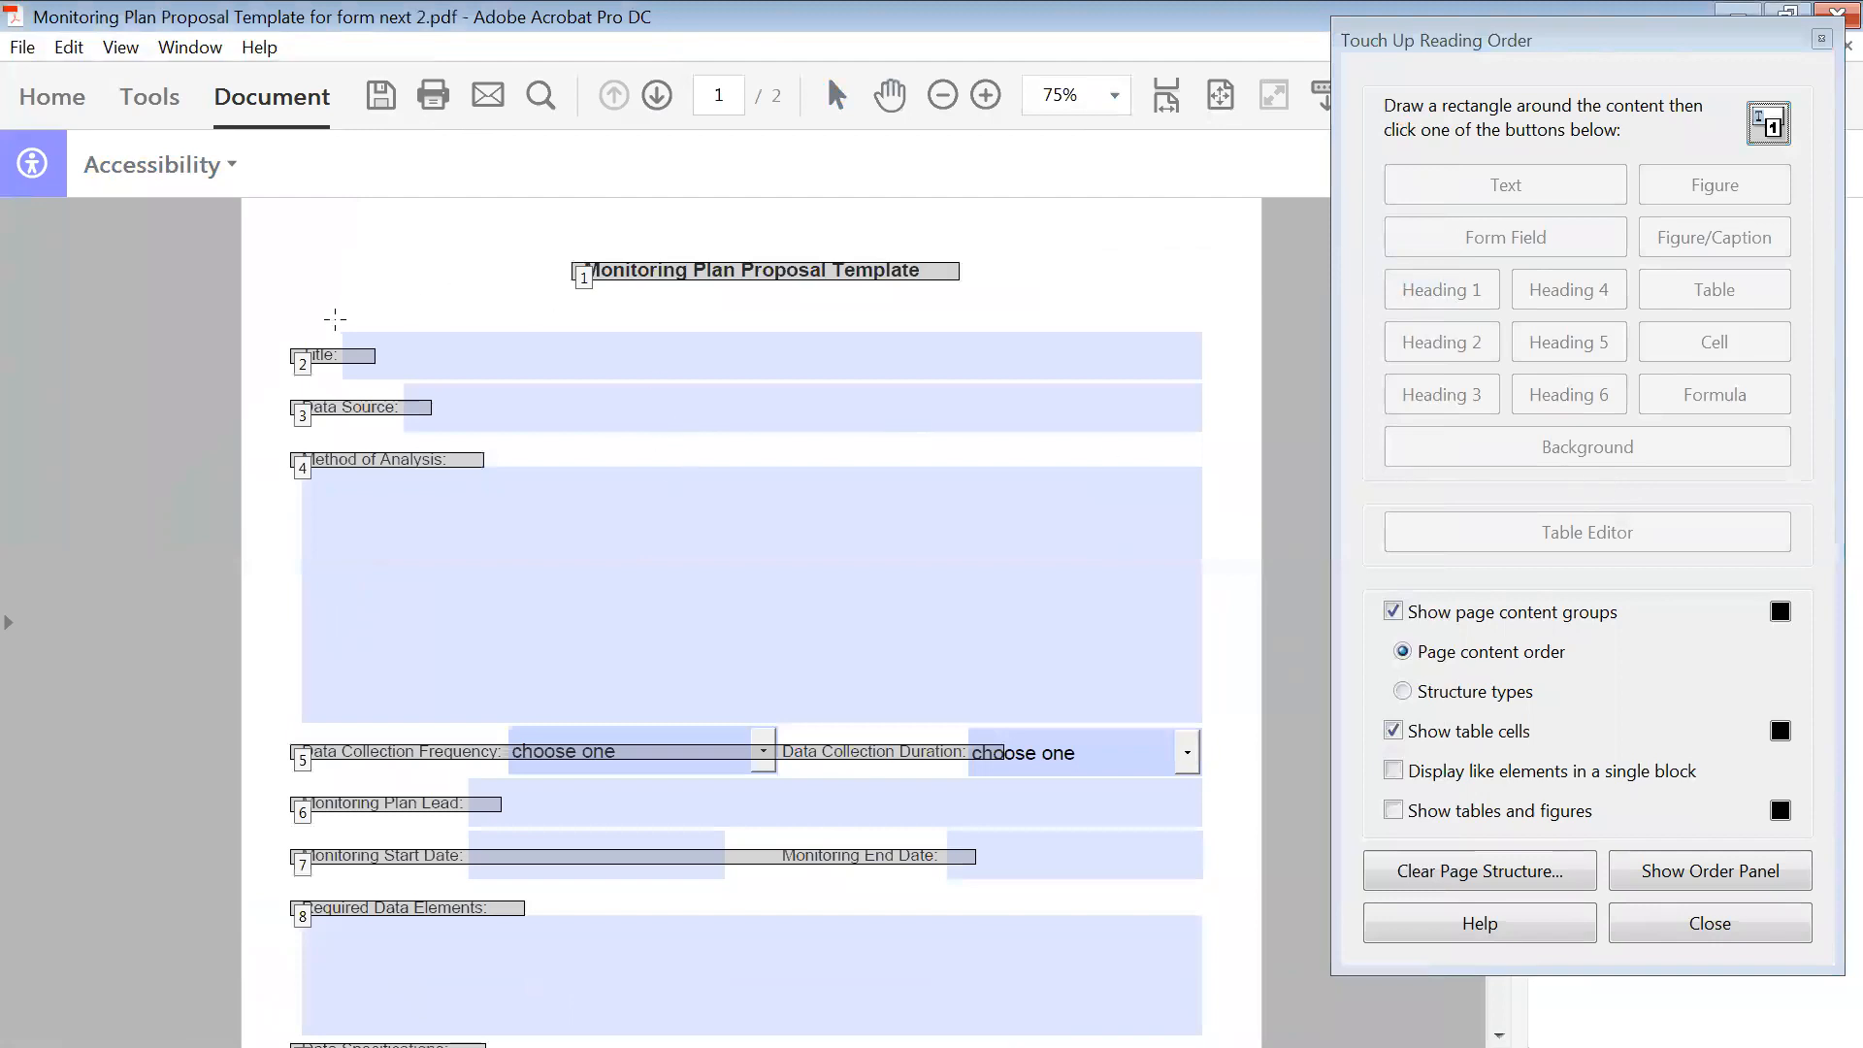
- Tag the Title and Data Source boxes on page 1 as form fields in the reading order
drag(1193, 357, 1218, 385)
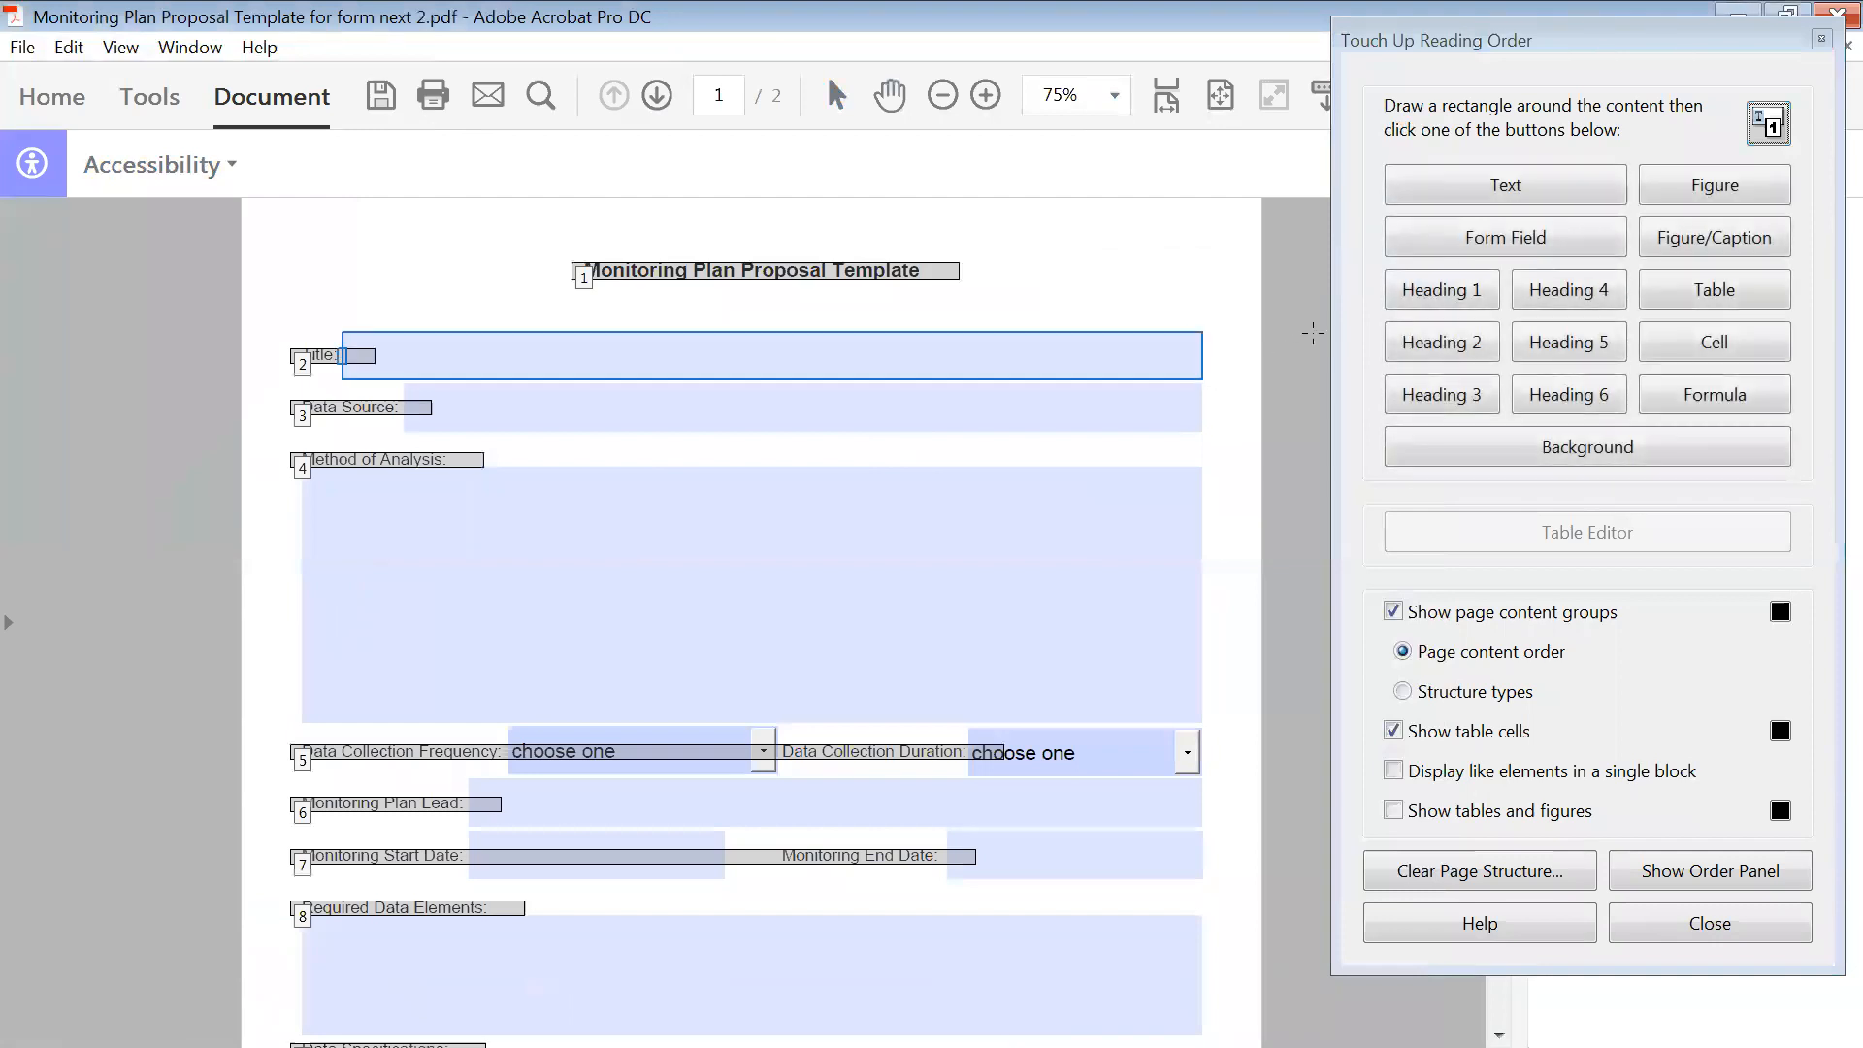
click(1491, 239)
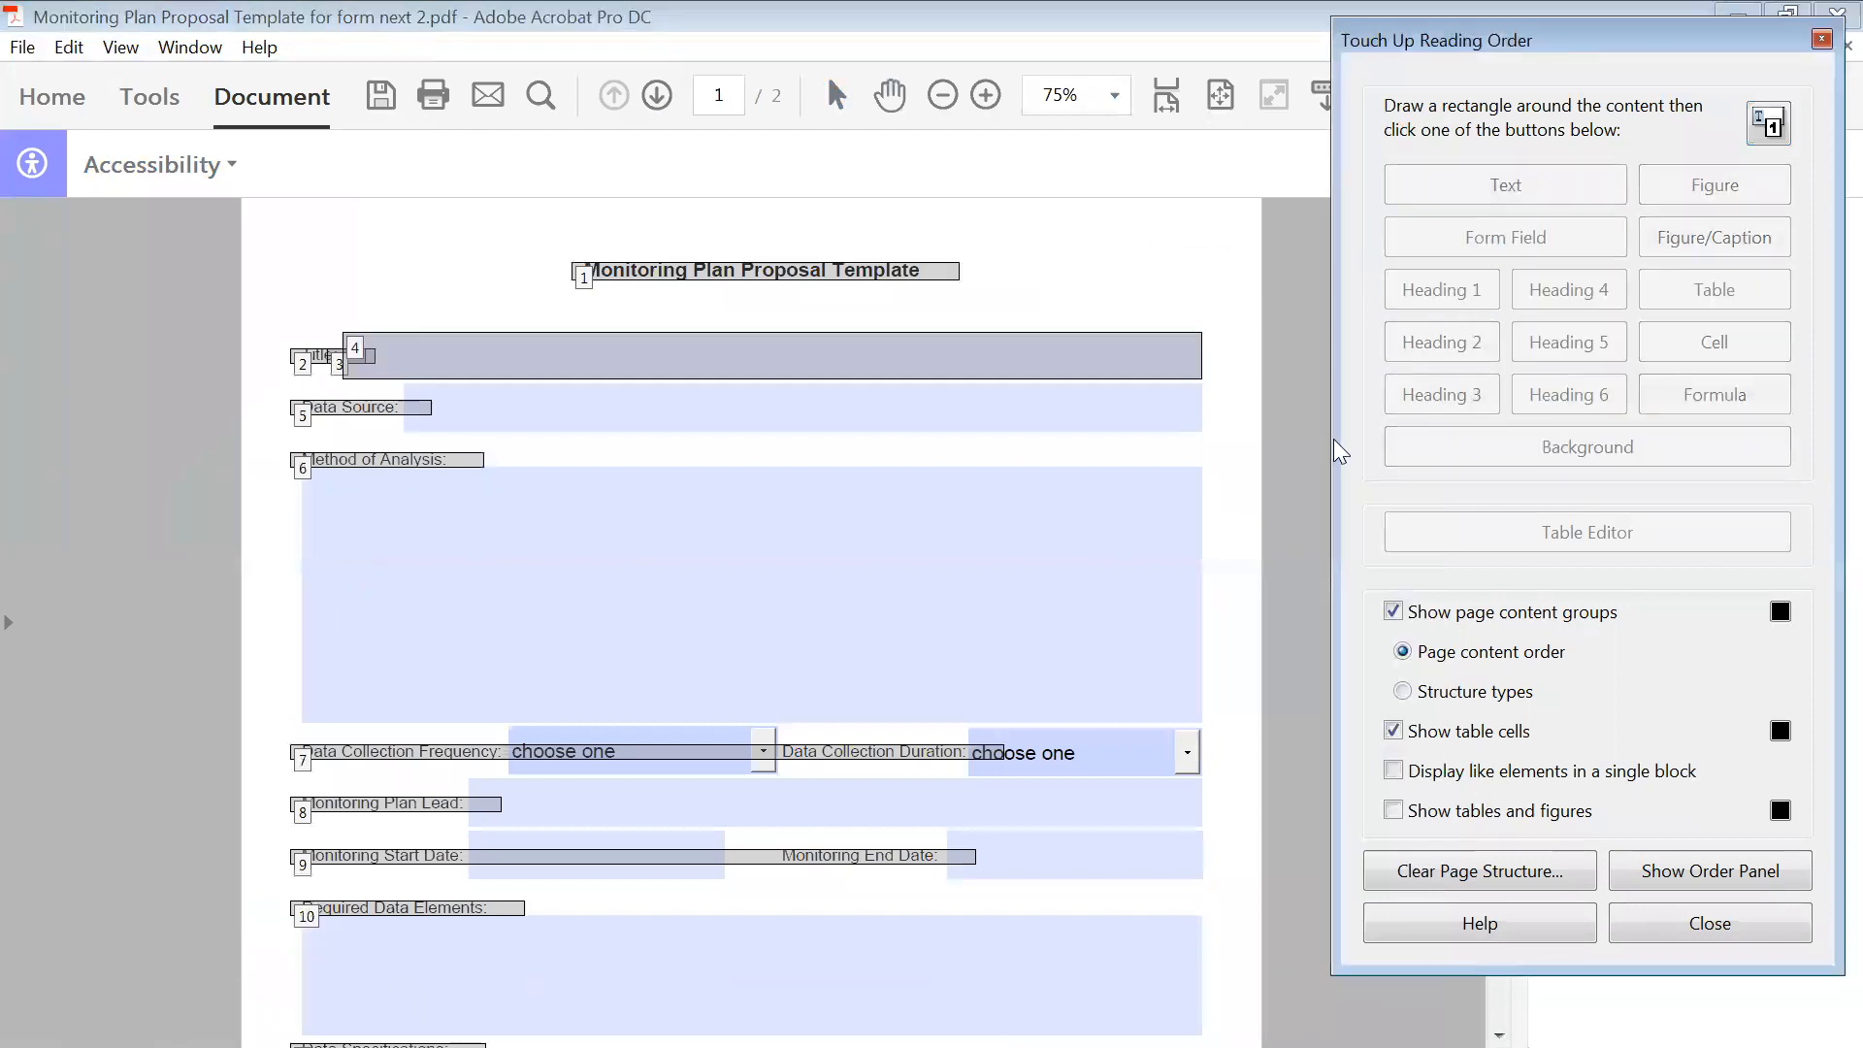
drag(1228, 436, 381, 366)
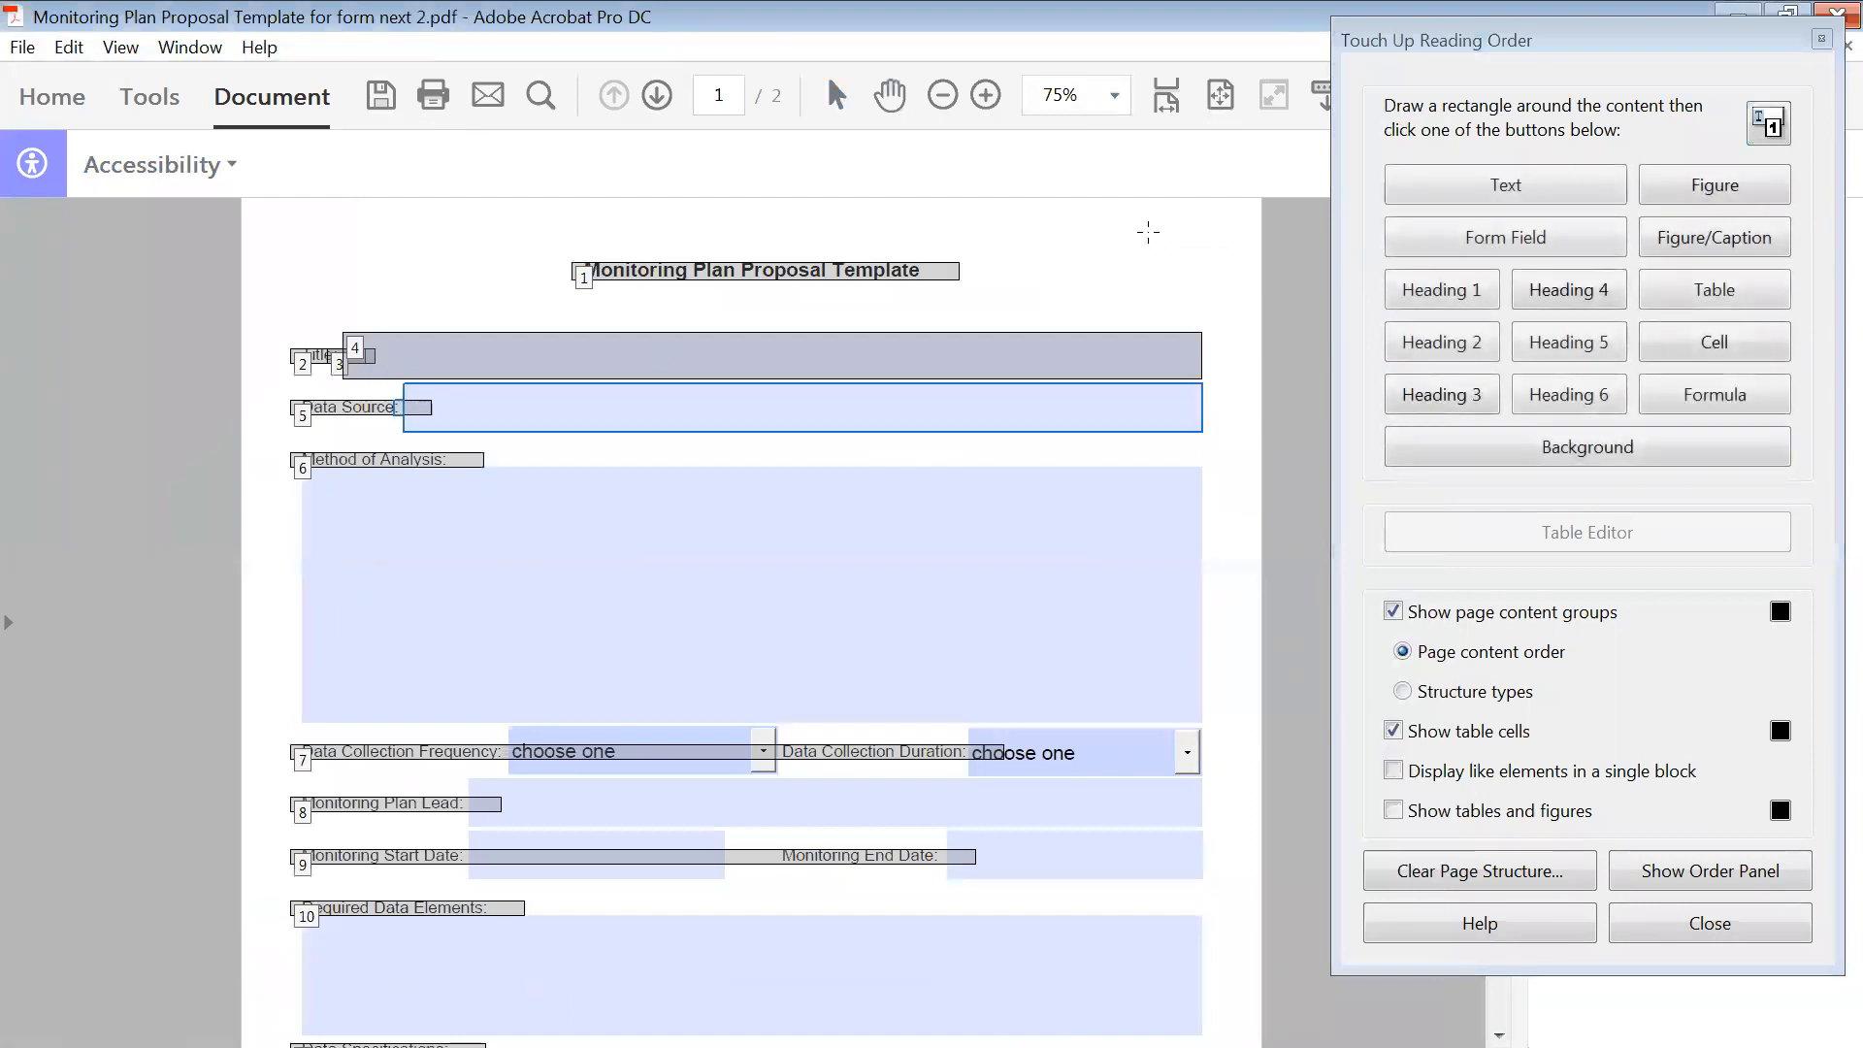
click(1511, 239)
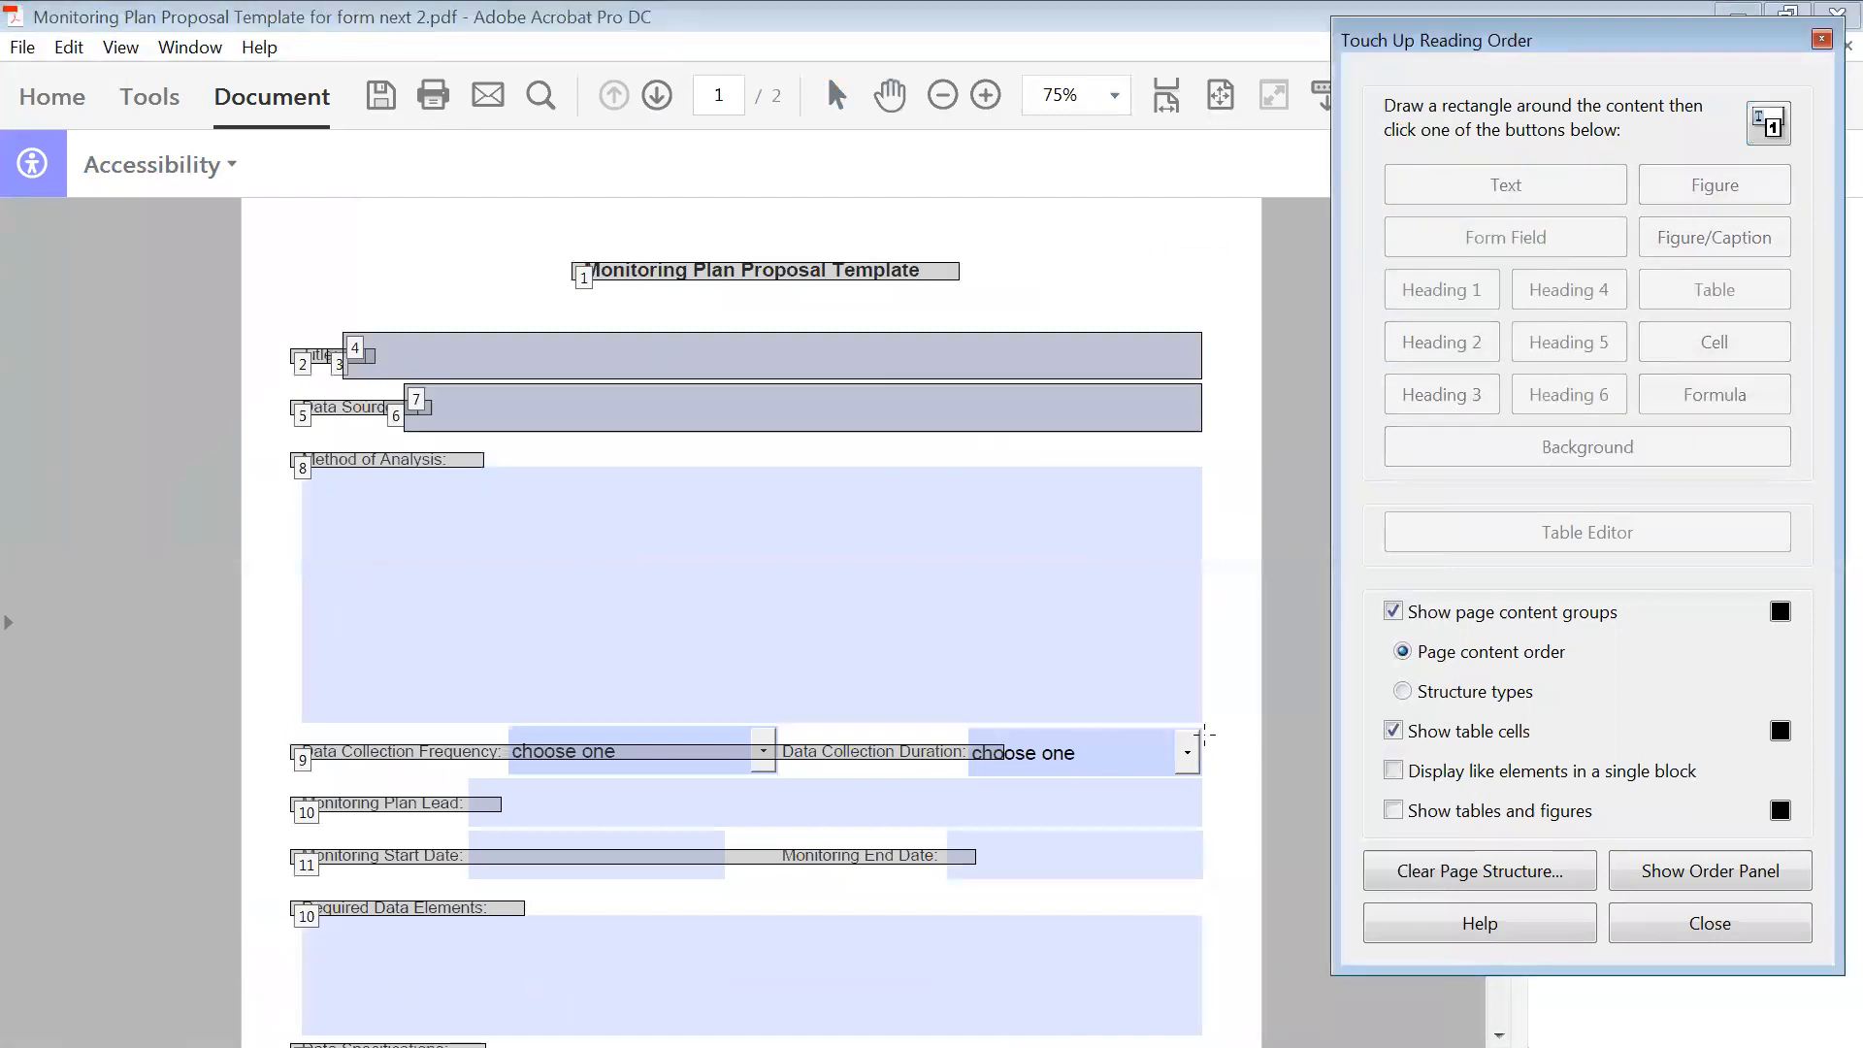
- Tag the large Method of Analysis box as a form field
drag(1213, 722, 302, 457)
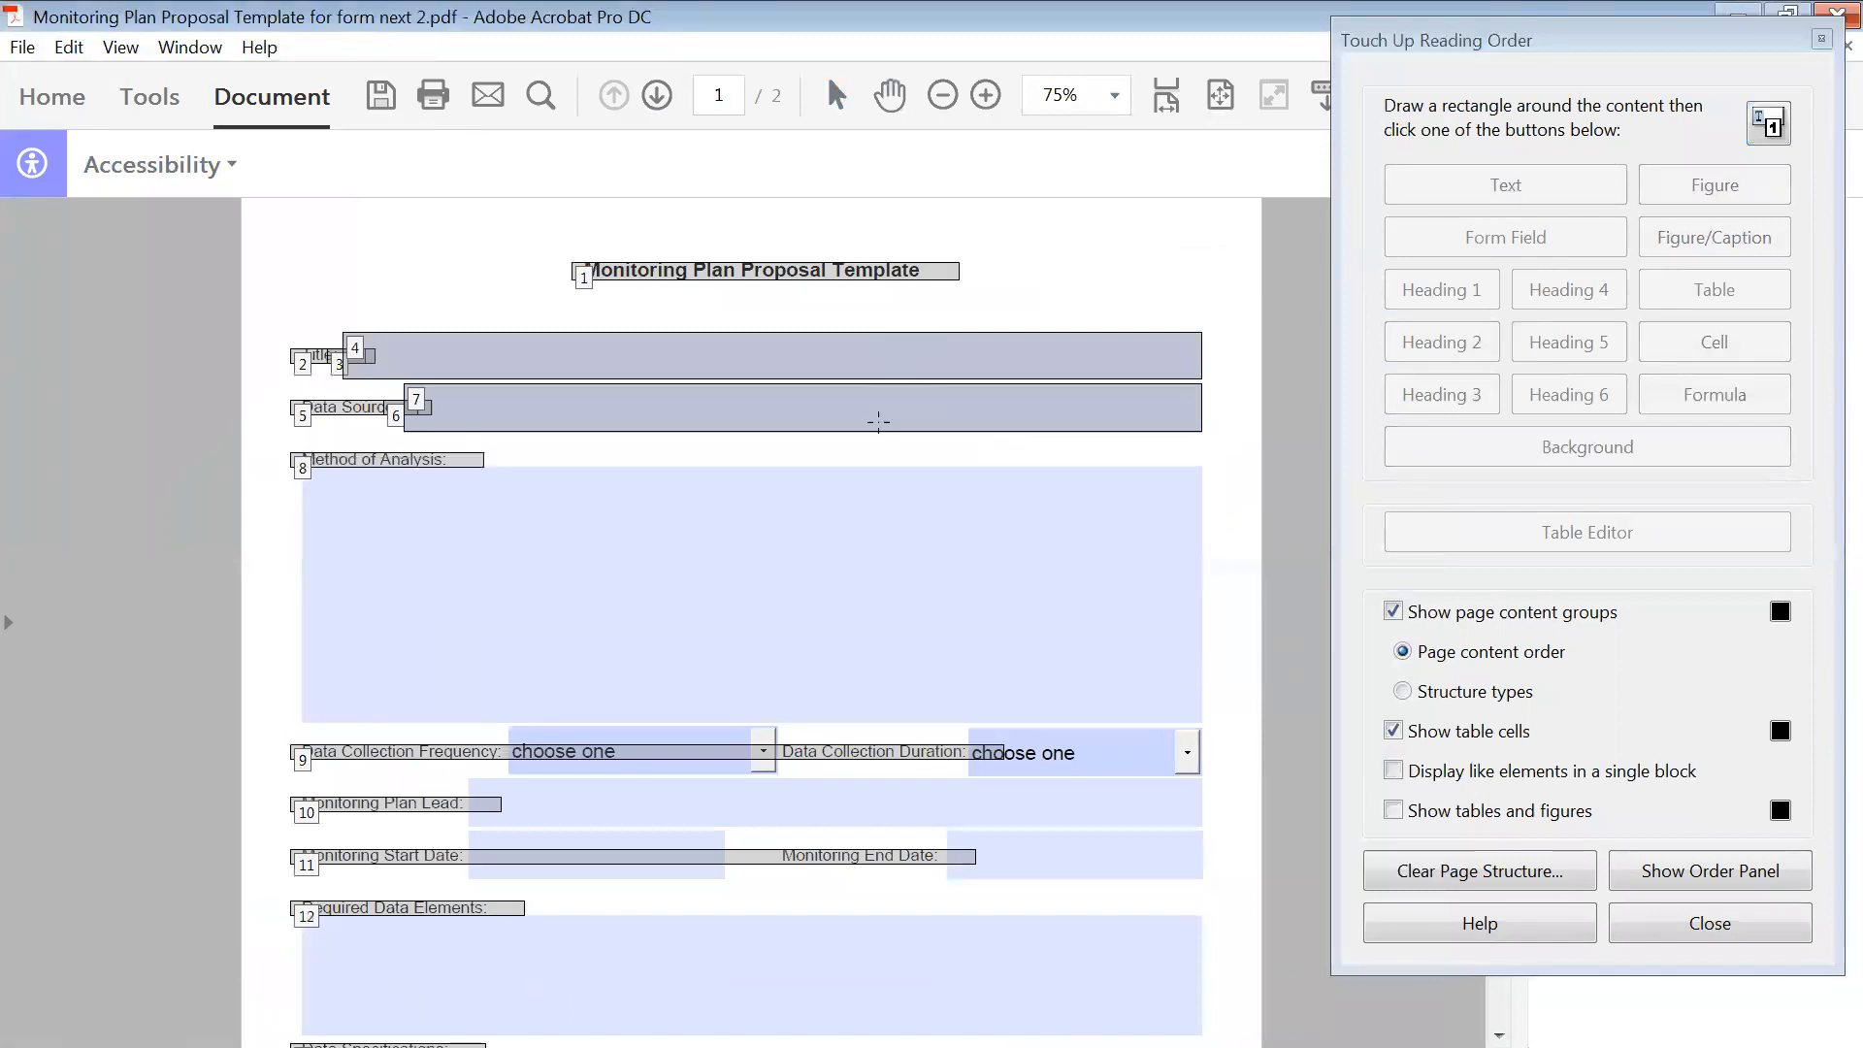
drag(1223, 736, 289, 461)
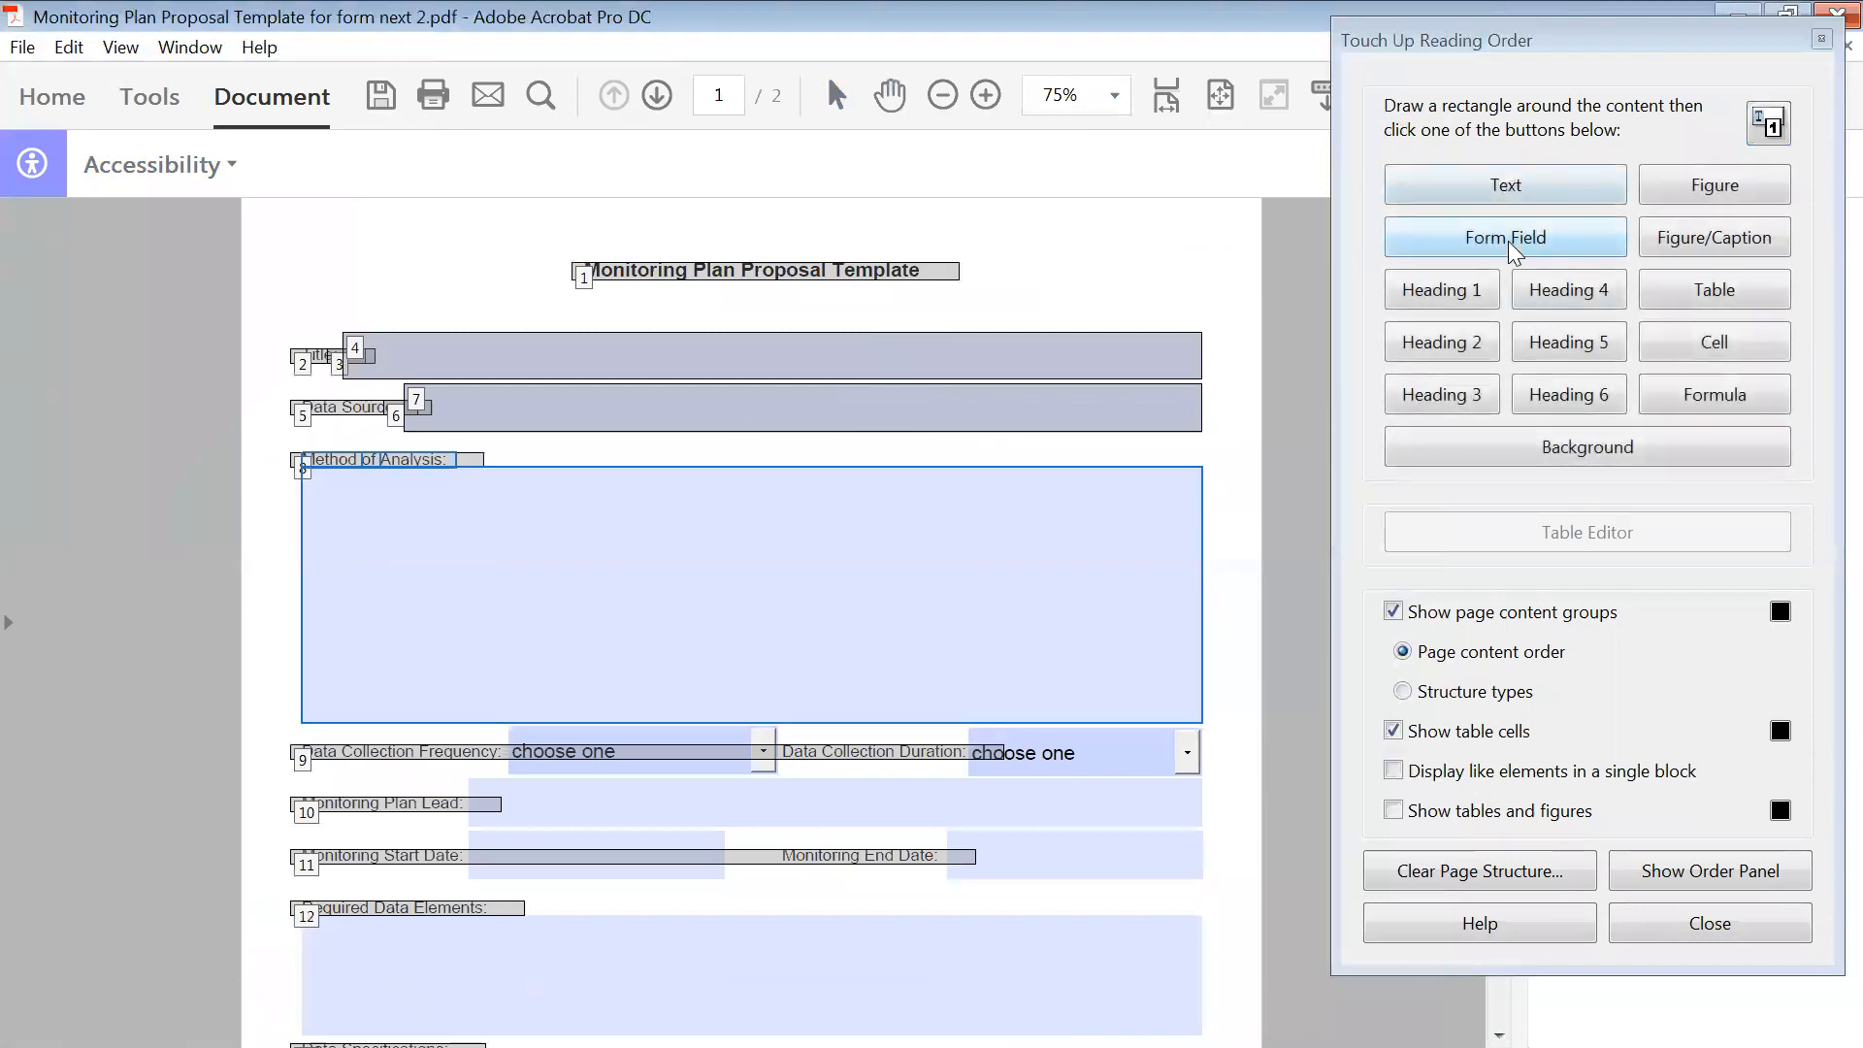
click(1510, 249)
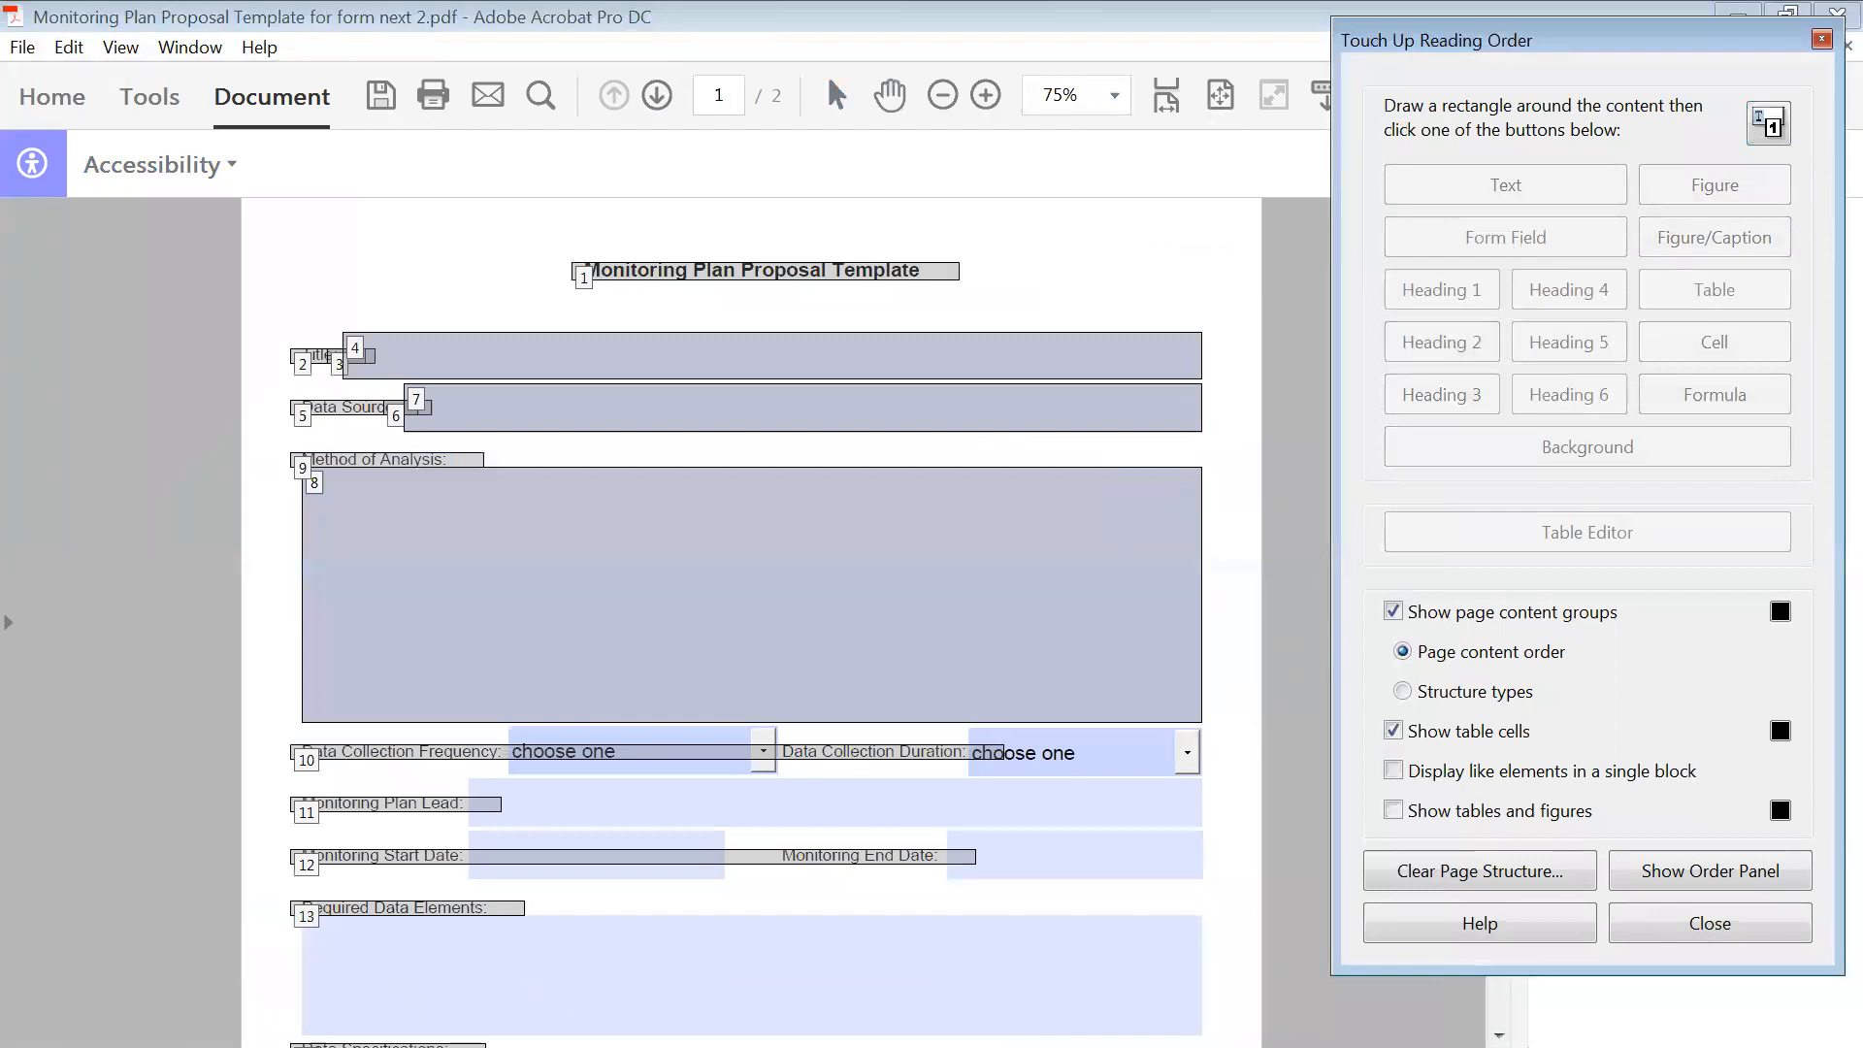
- Tag the Data Collection Frequency and Data Collection Duration dropdowns as form fields
click(1499, 1034)
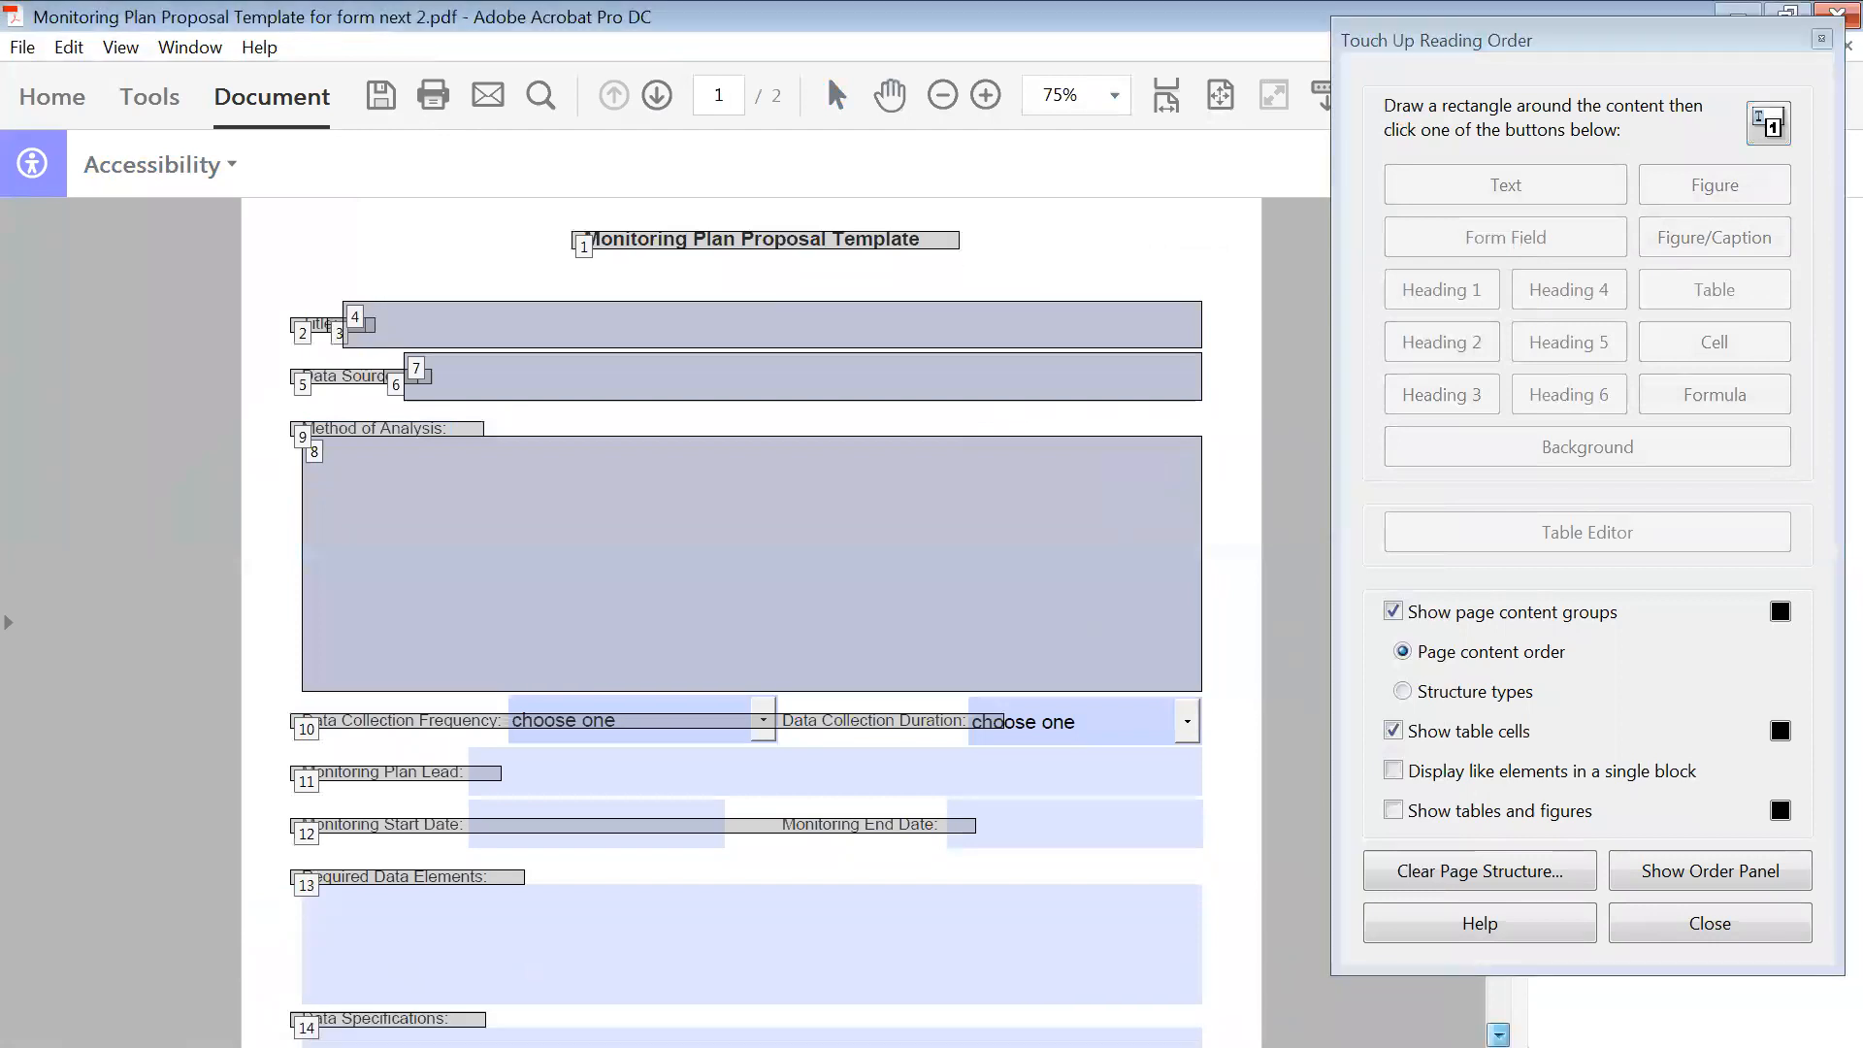
click(1499, 1034)
drag(492, 347, 778, 405)
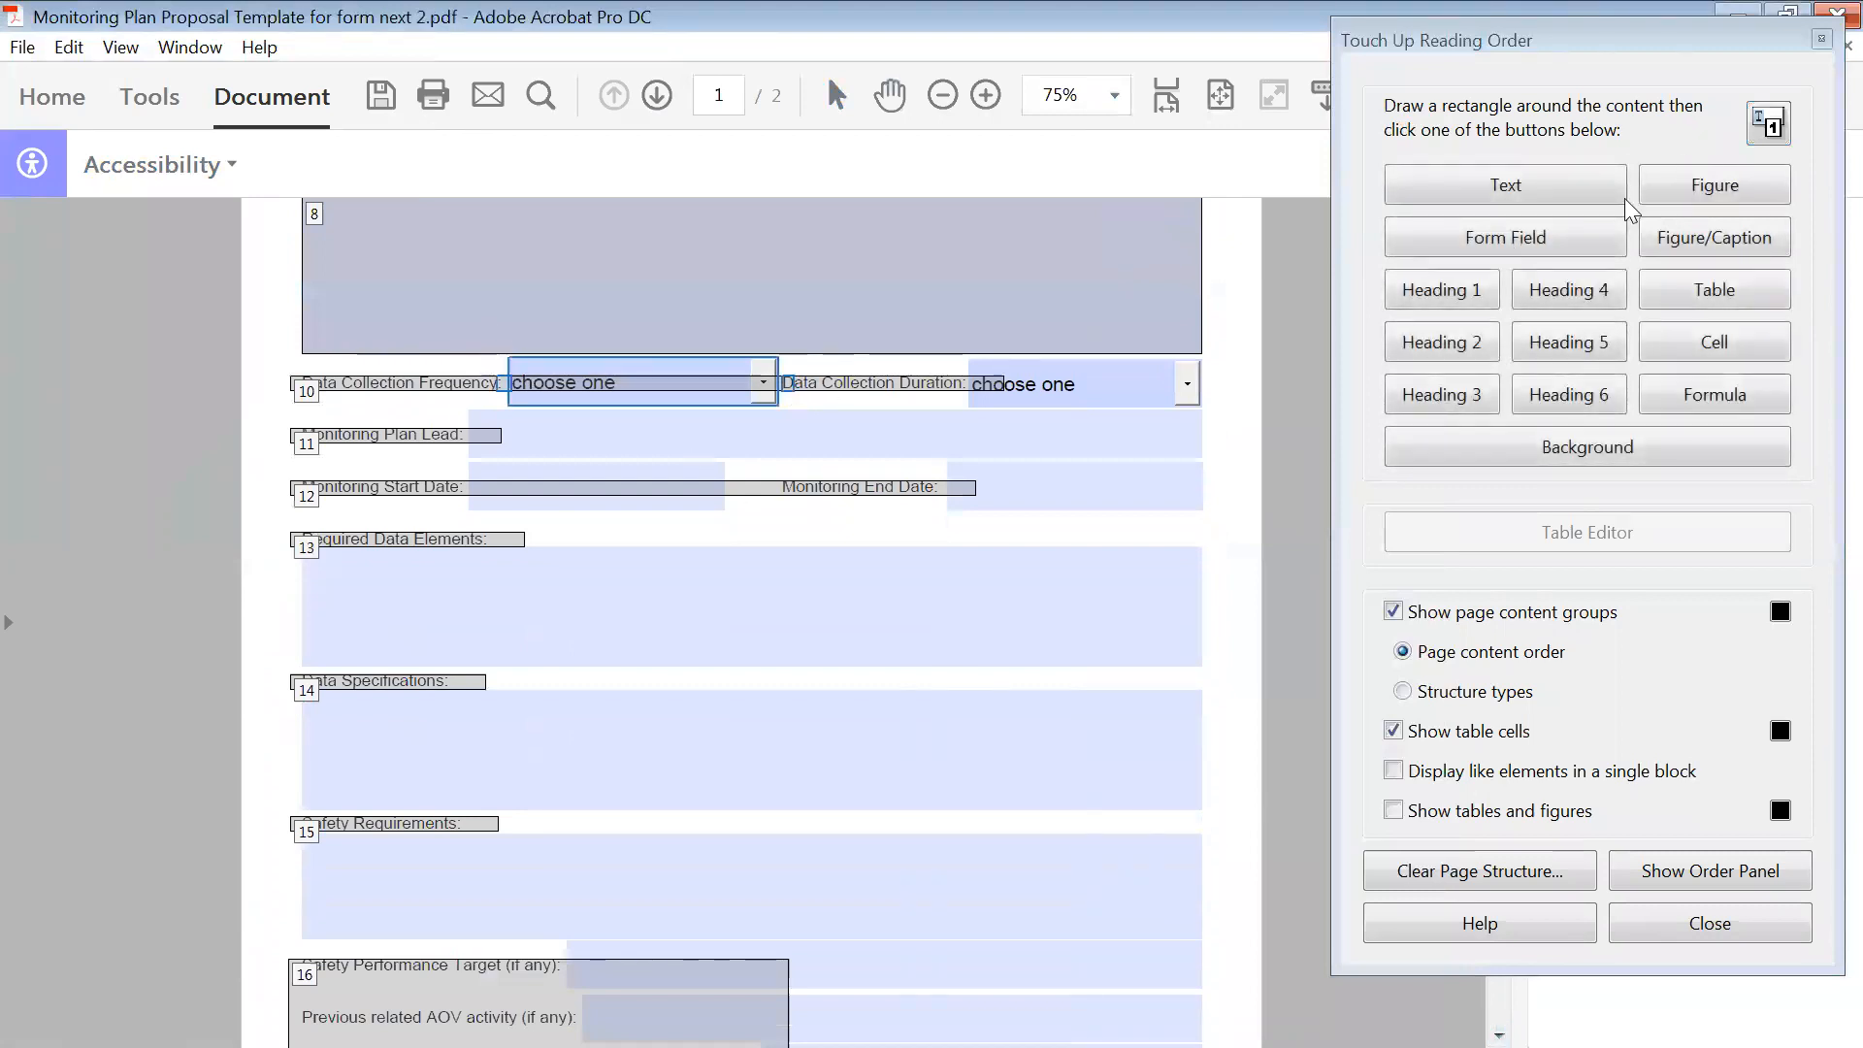
click(1562, 243)
drag(962, 351, 1214, 409)
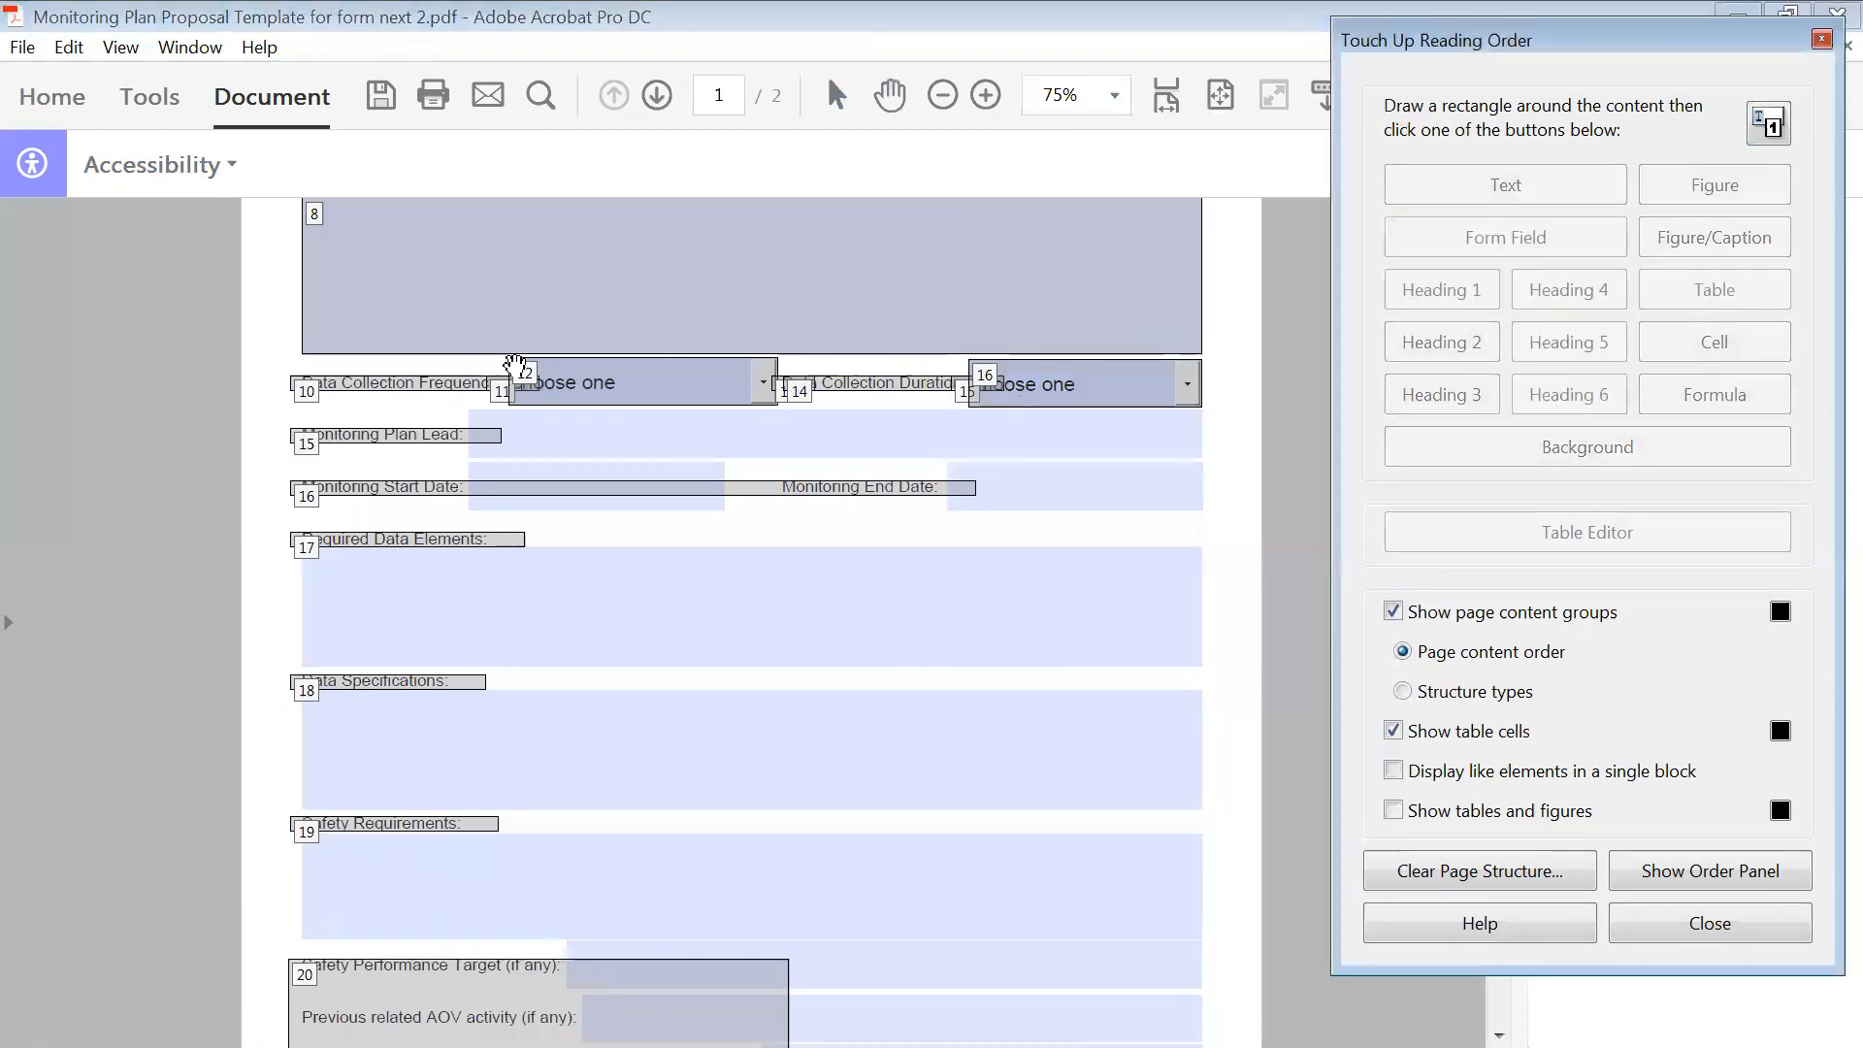
- Tag the Monitoring Plan Lead, Monitoring Start Date and Monitoring End Date boxes as form fields
drag(449, 391, 1204, 456)
click(1471, 252)
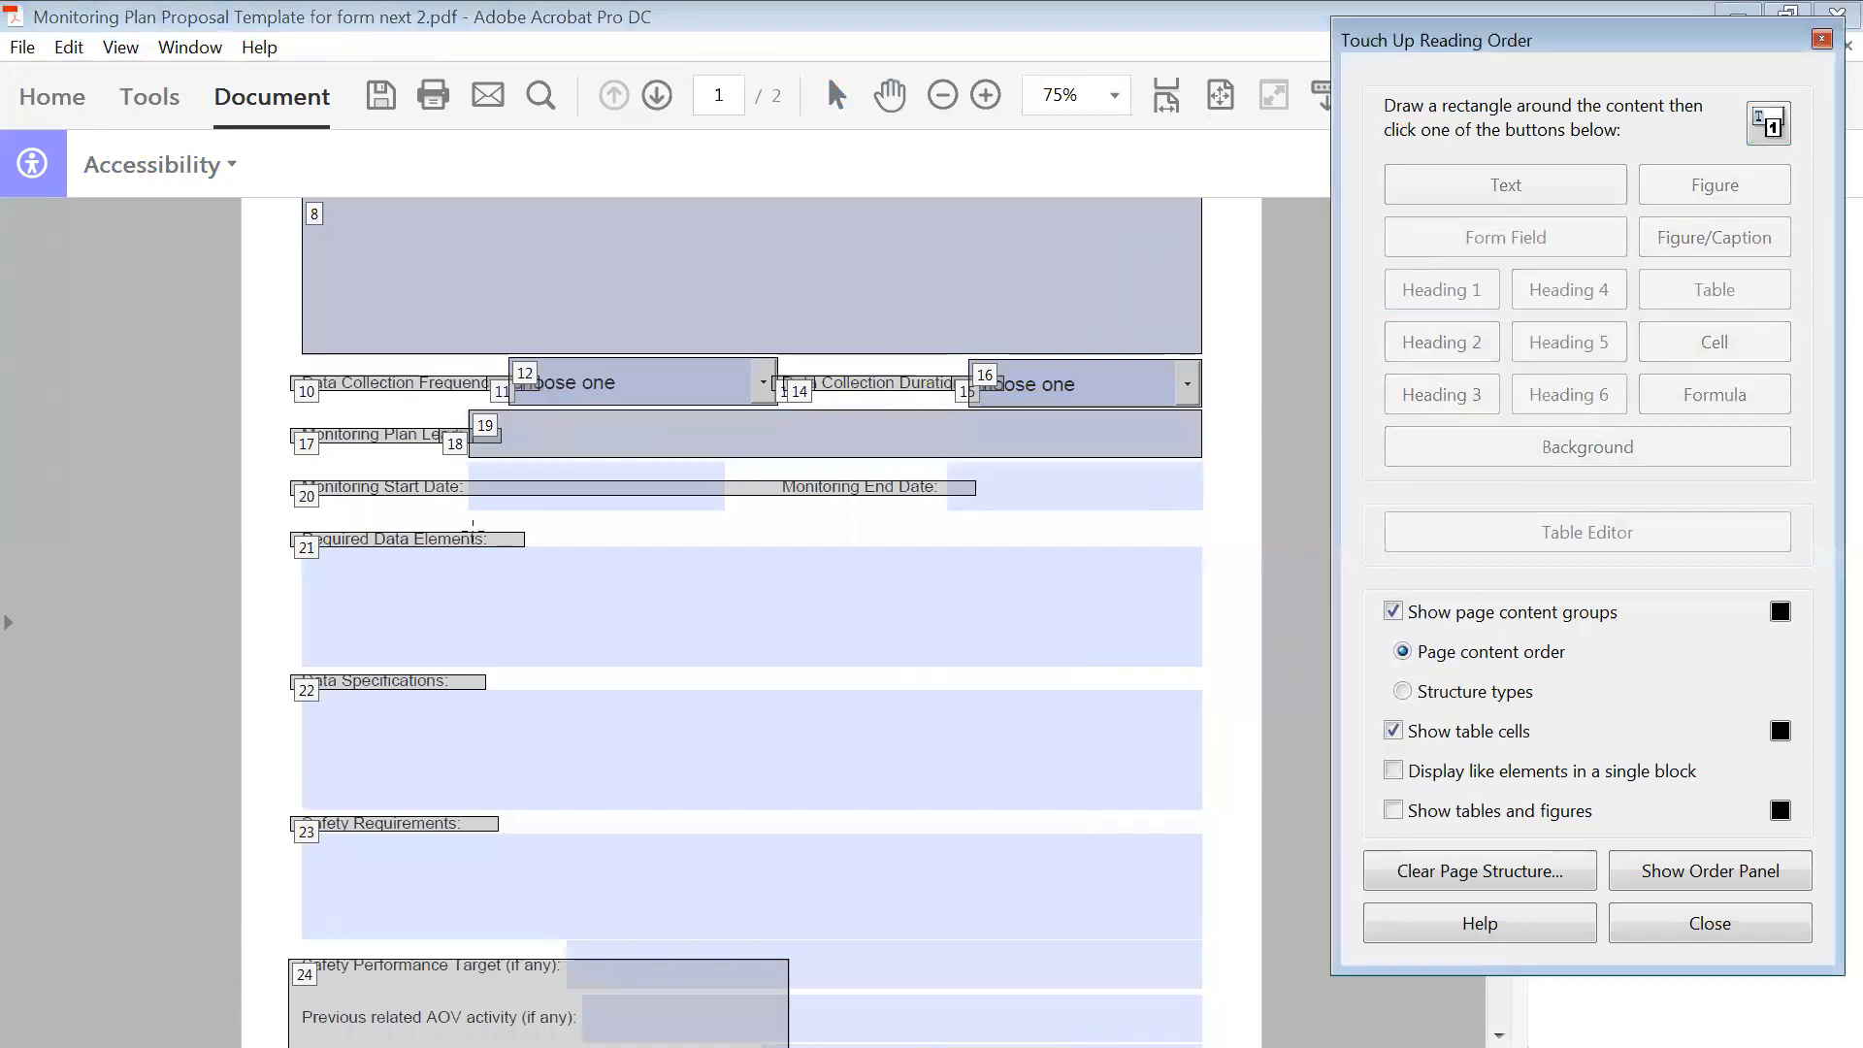
drag(464, 459, 744, 523)
click(1477, 236)
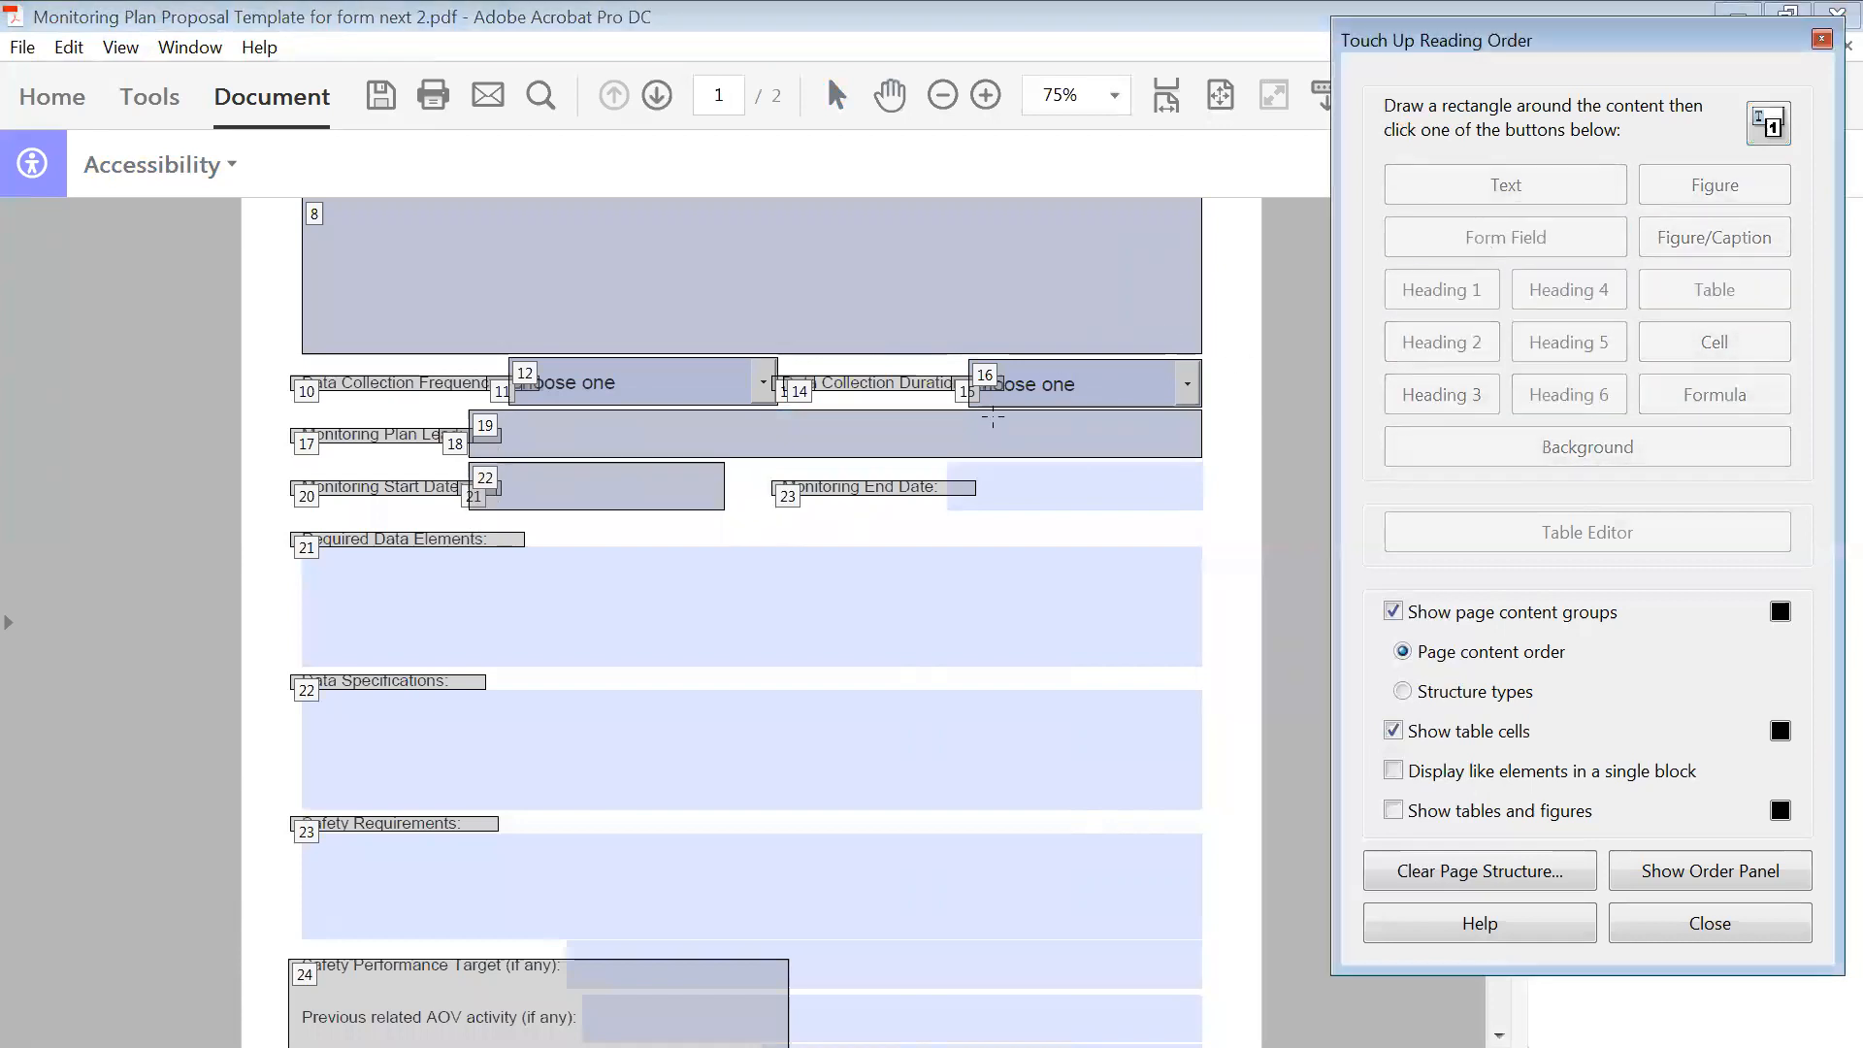
click(1163, 471)
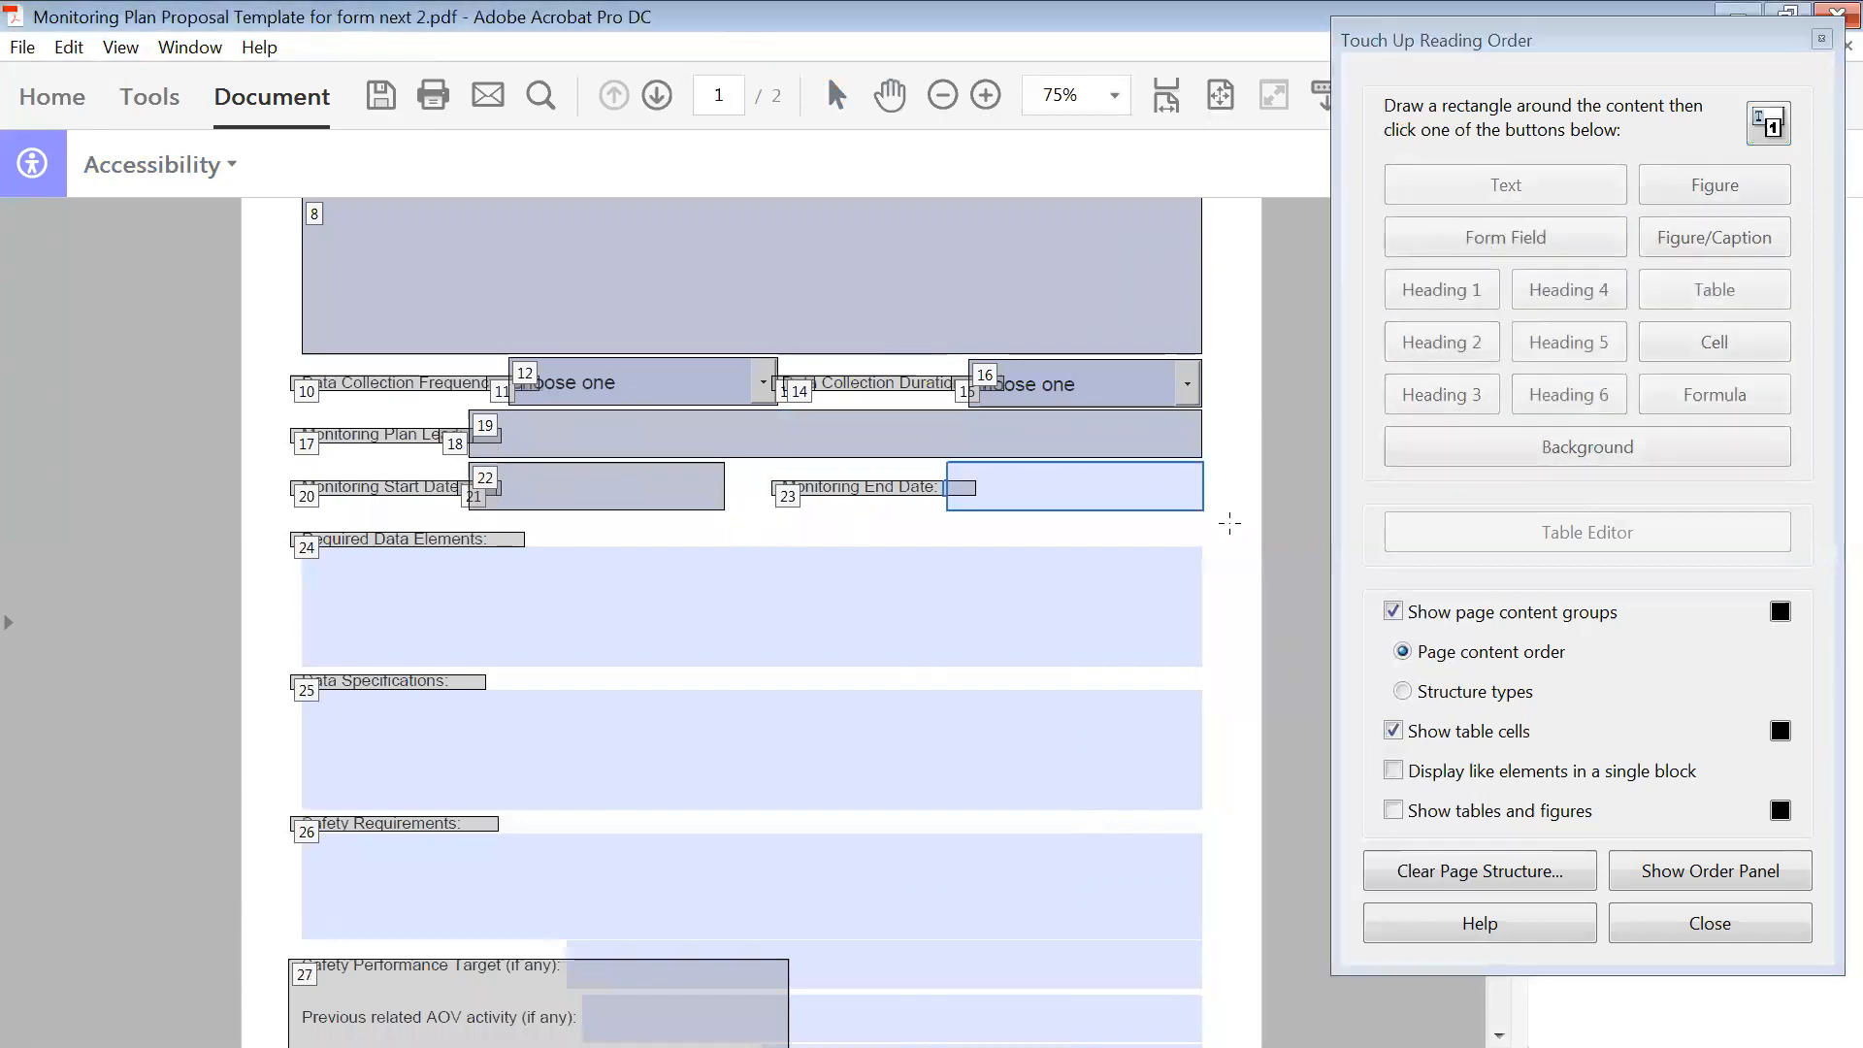
click(1468, 241)
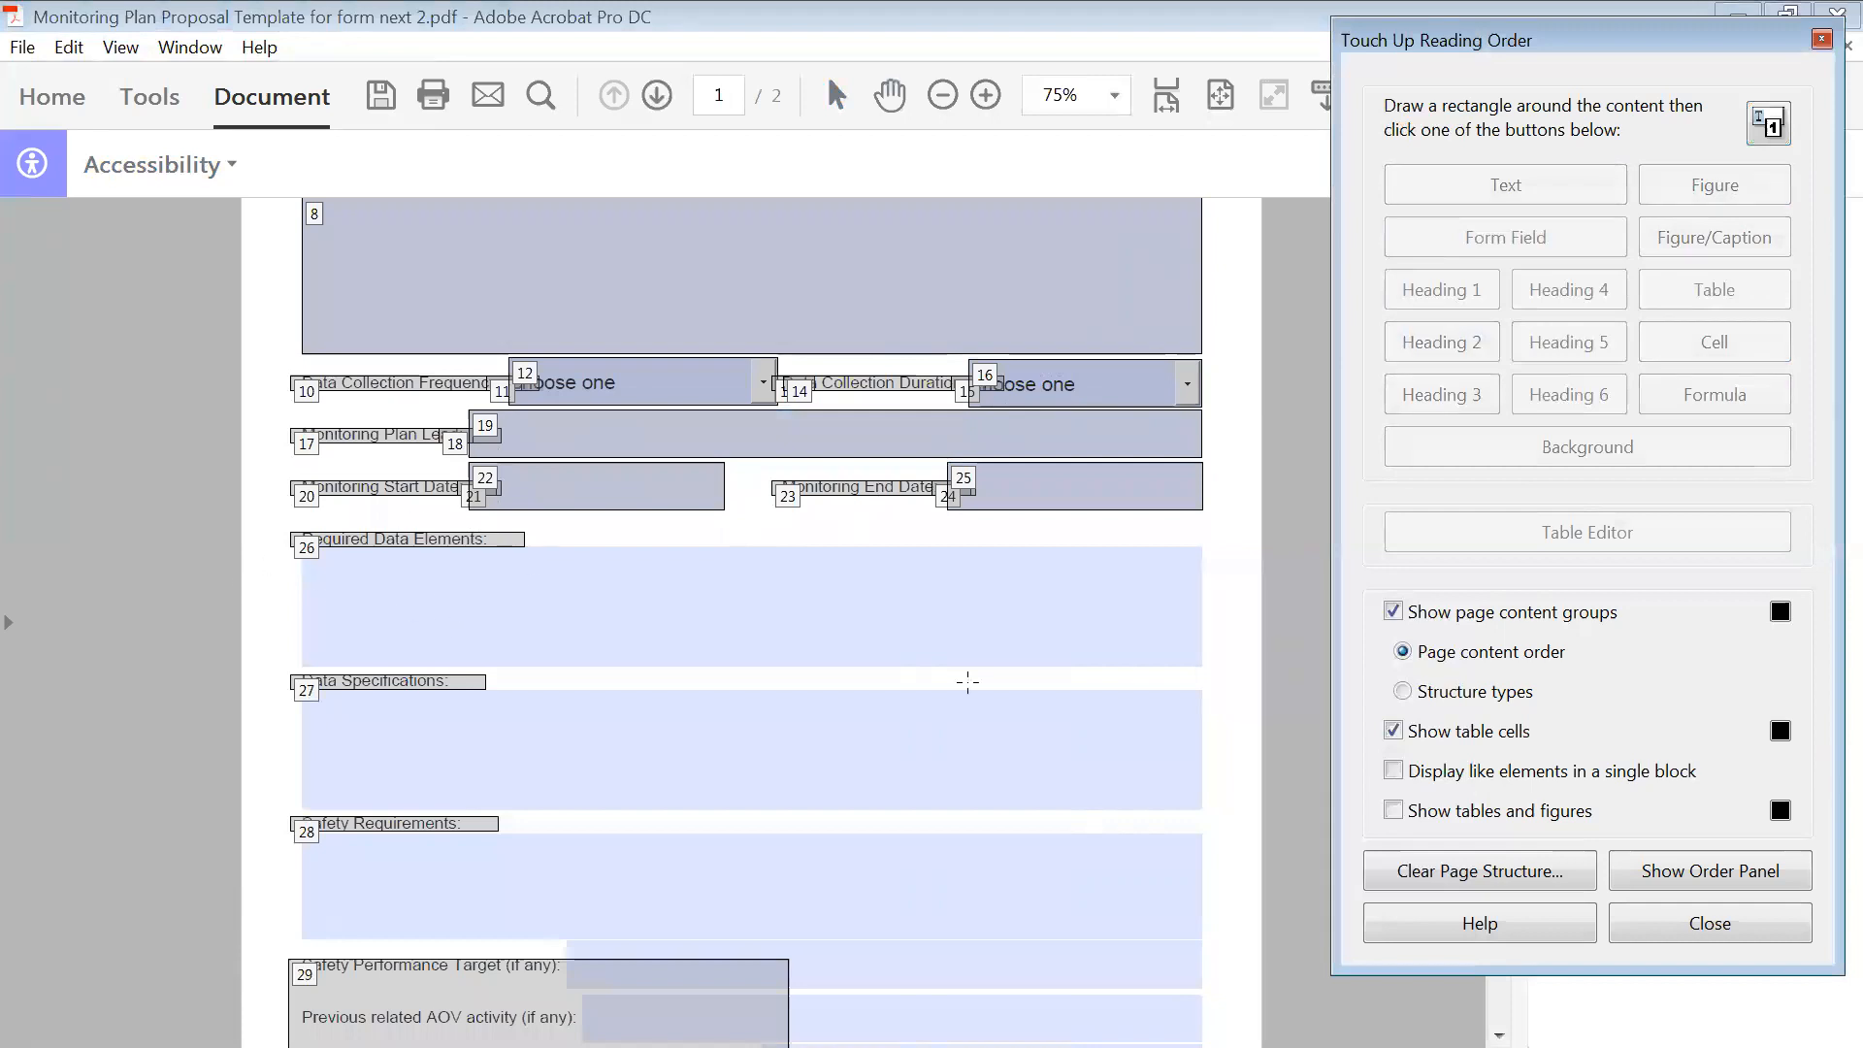
- Tag the Required Data Elements and Data Specifications boxes as form fields
drag(1211, 667, 291, 529)
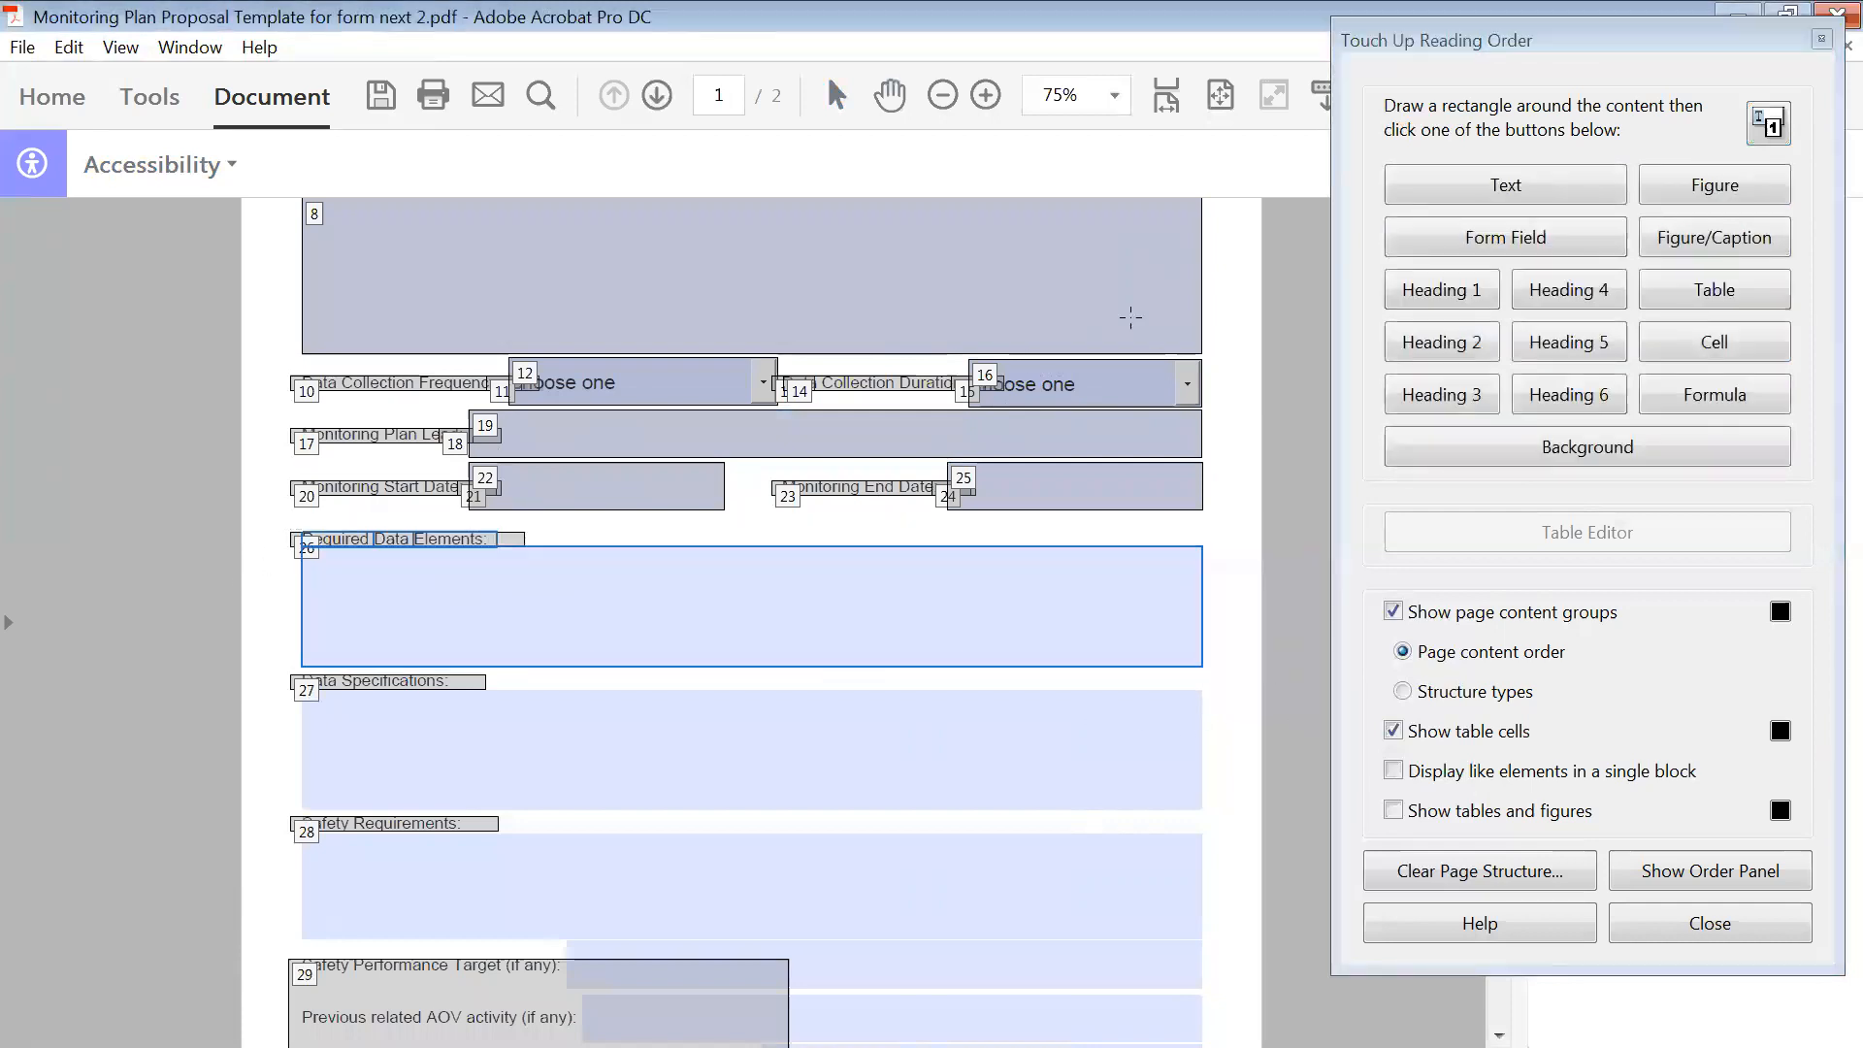
click(1504, 241)
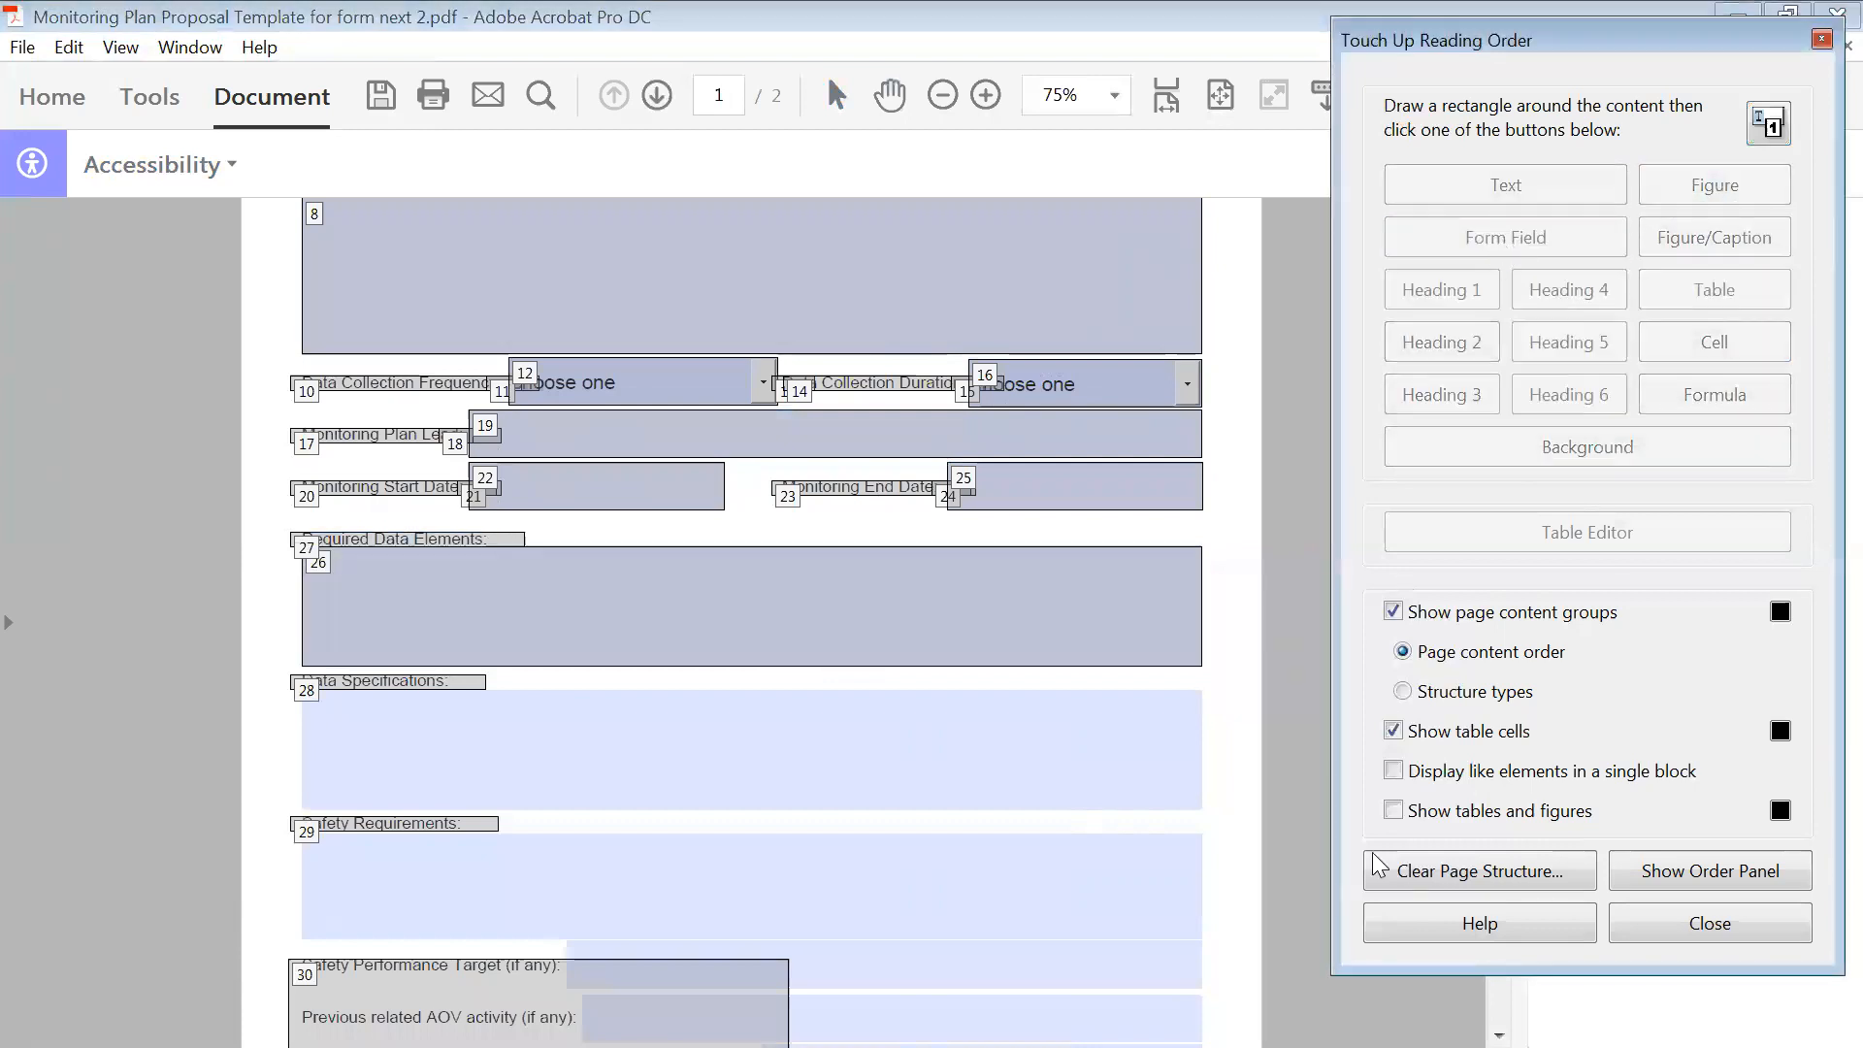
drag(1210, 820, 291, 670)
click(1505, 239)
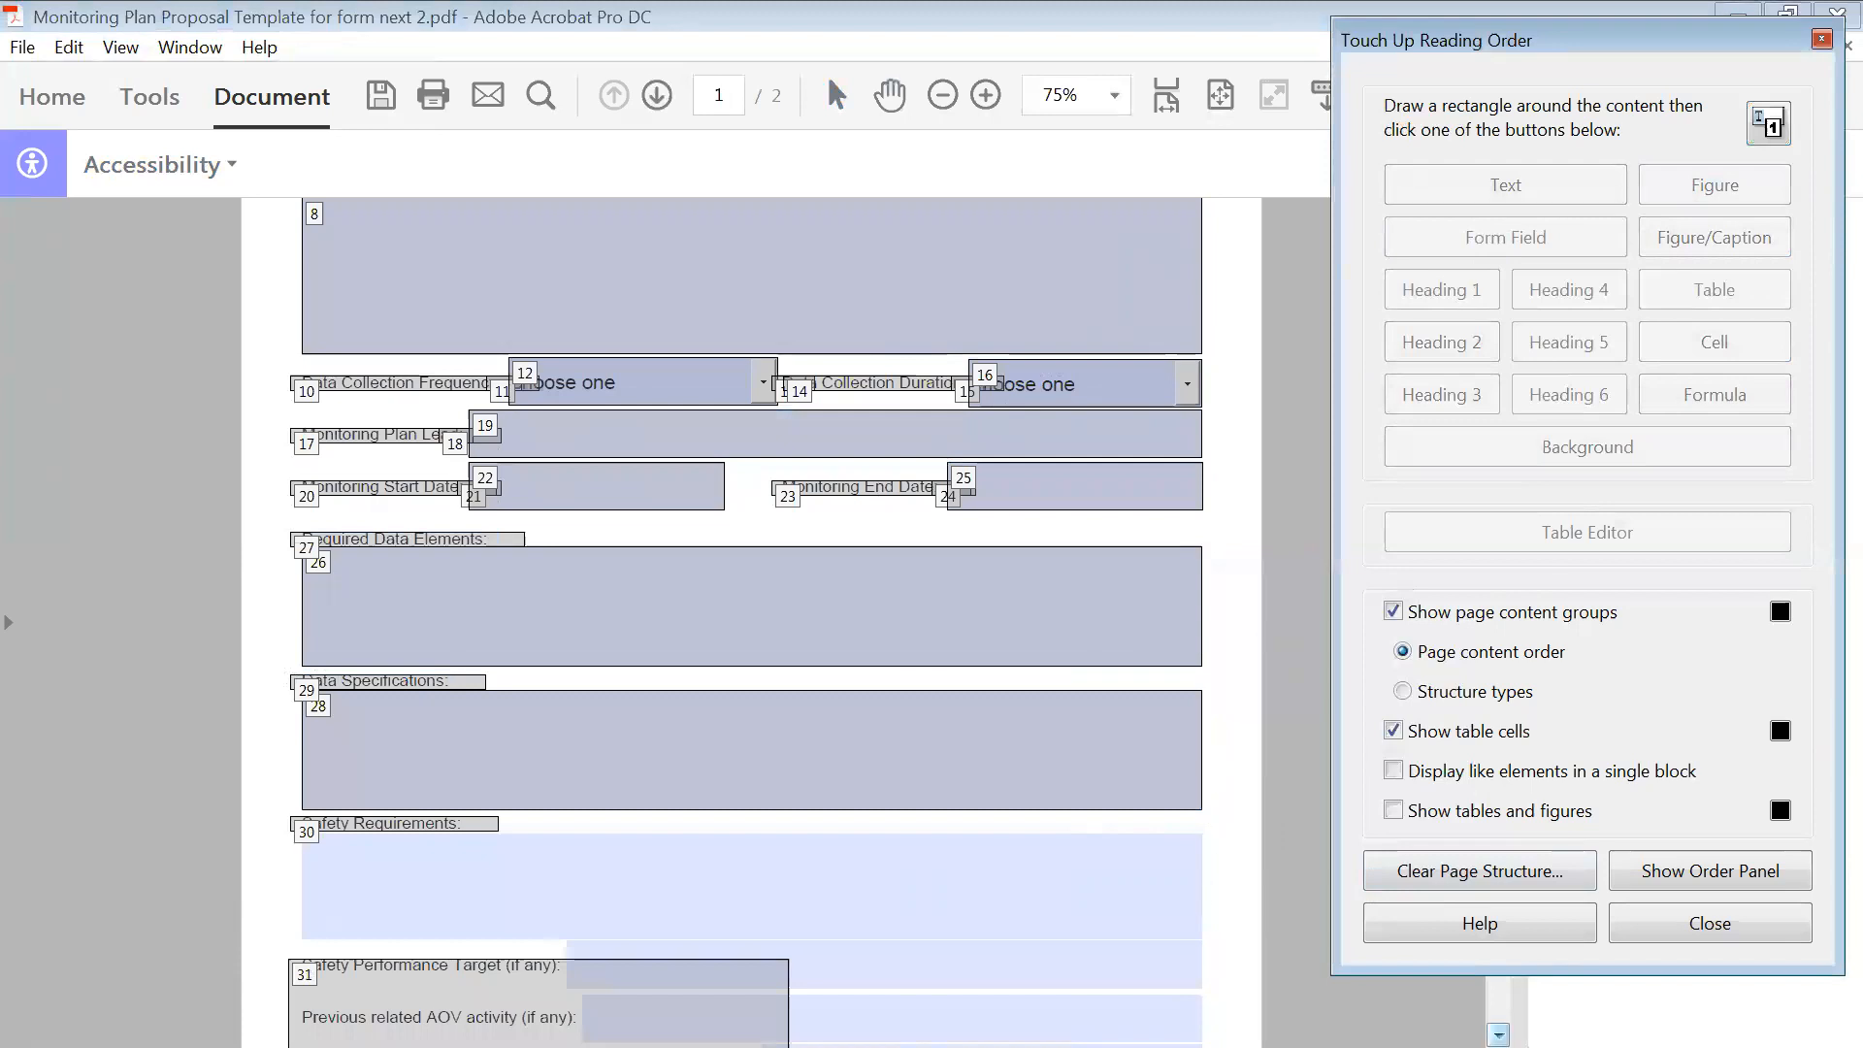
- Tag the large Safety Requirements box on page 1 as a form field
click(1498, 1035)
click(1498, 1035)
click(1498, 1035)
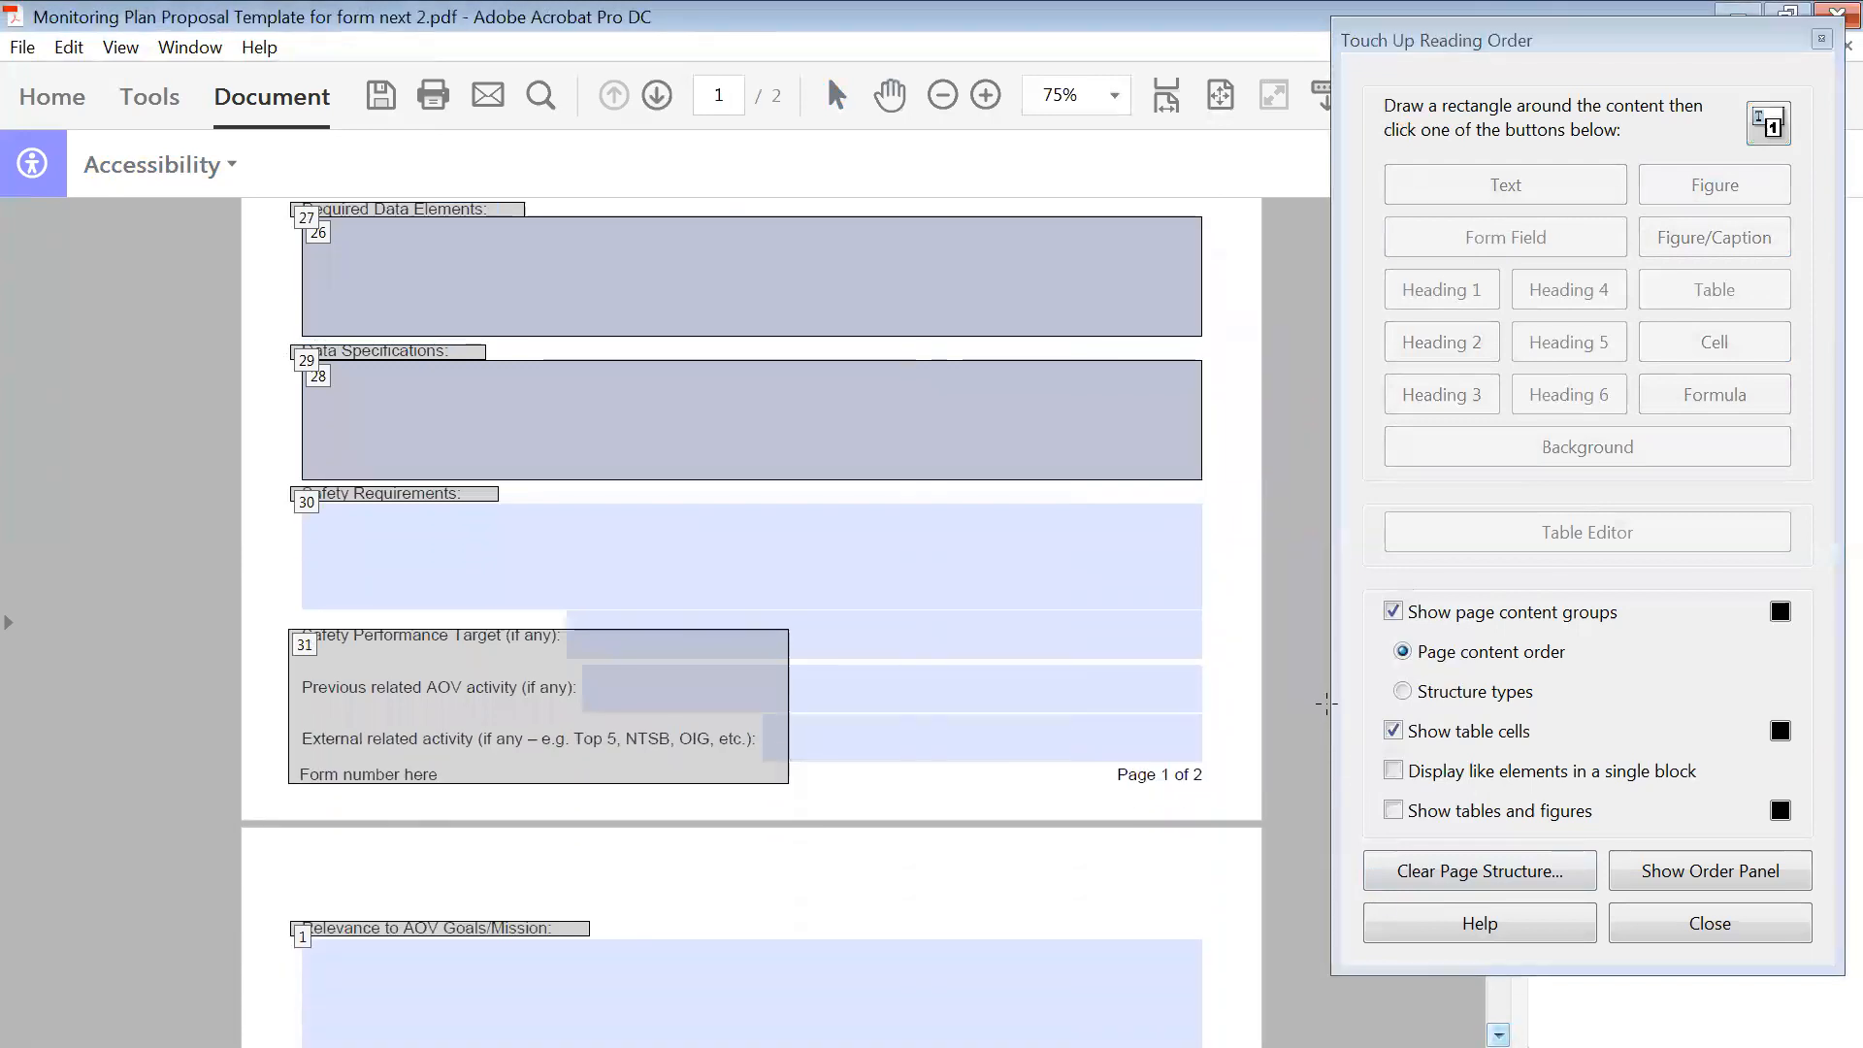
drag(1216, 610, 287, 495)
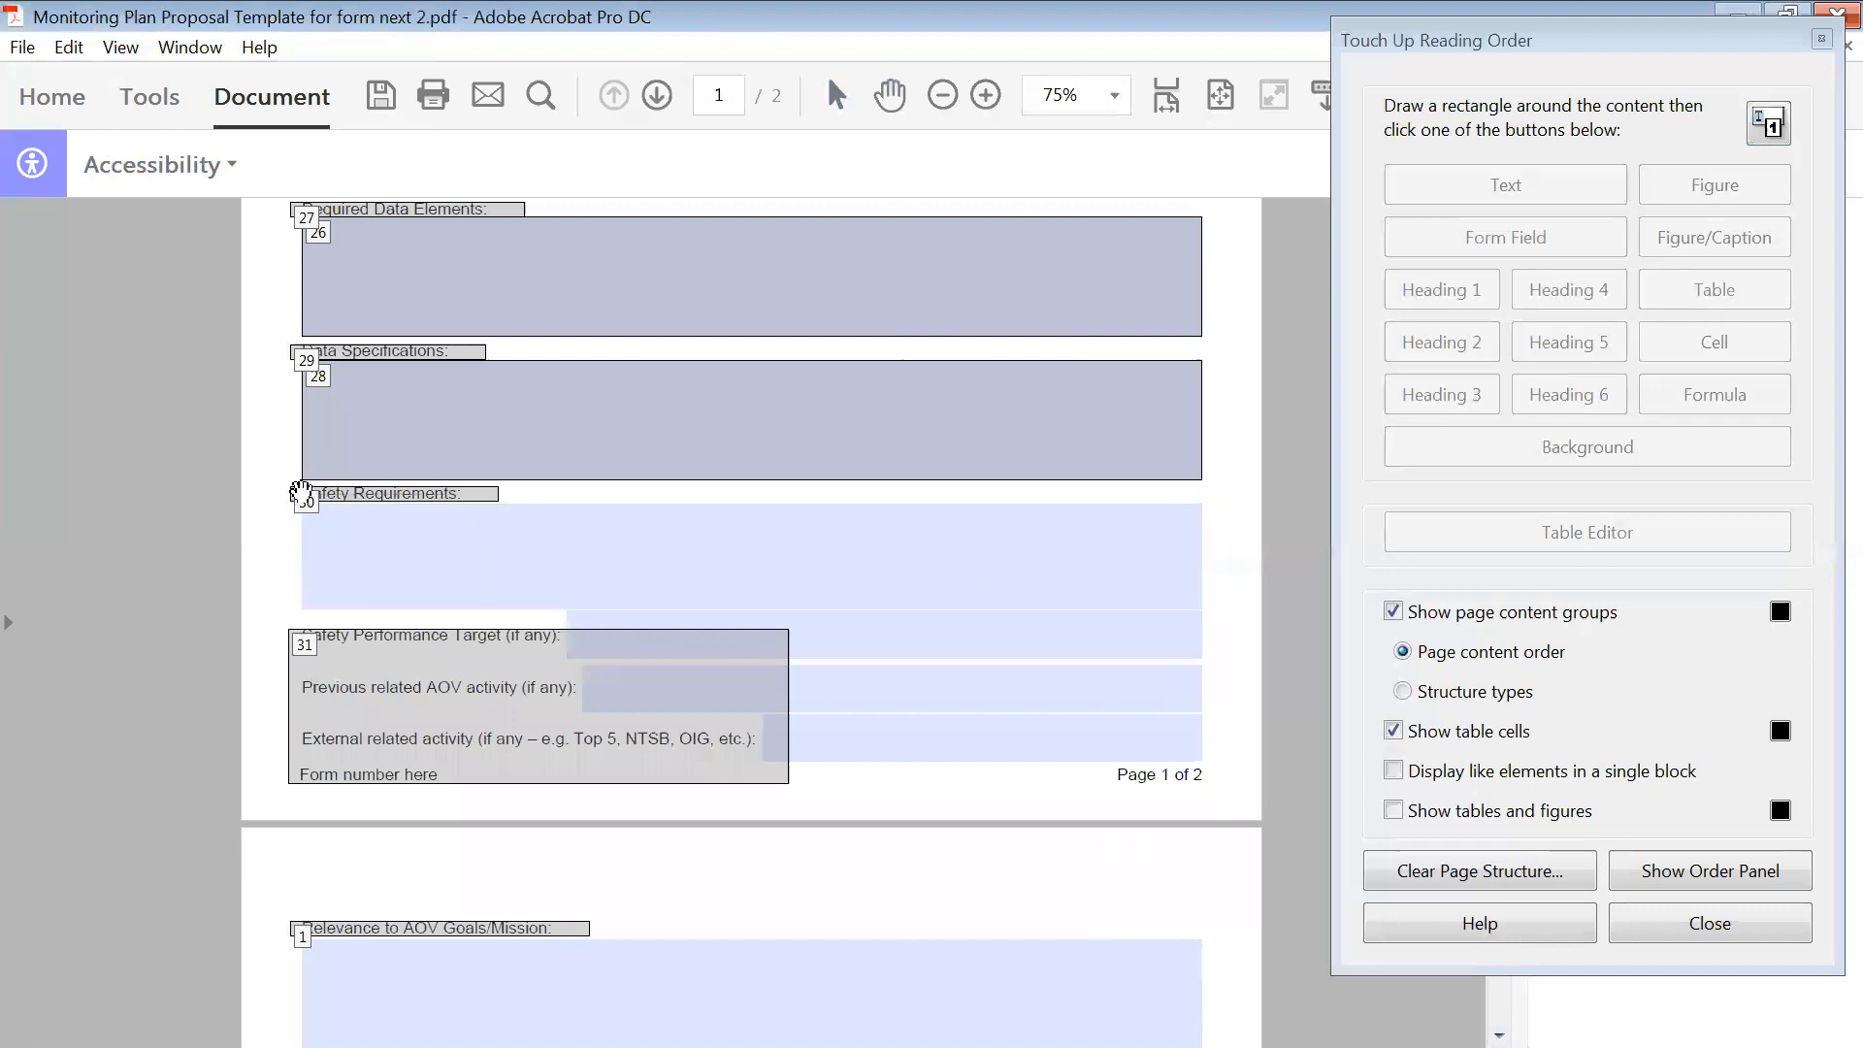
drag(1229, 611, 274, 501)
click(1515, 250)
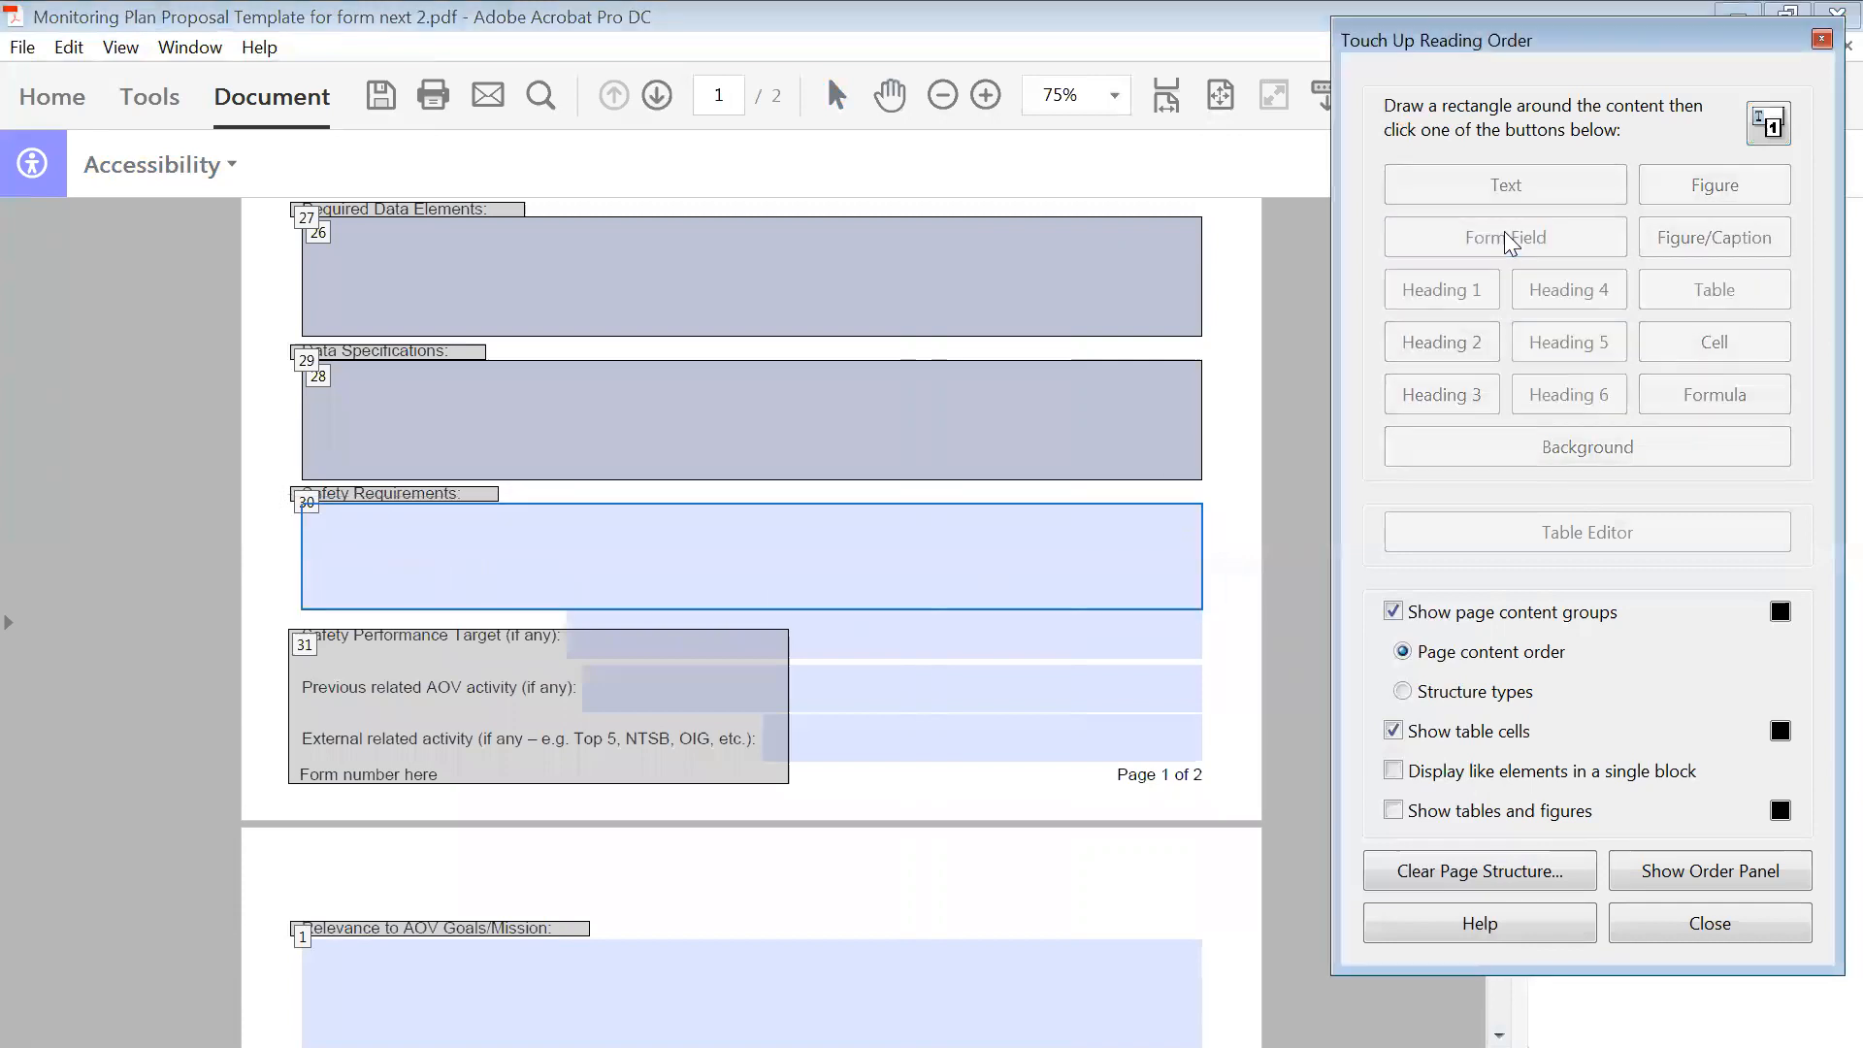
- Tag the Safety Performance Target and Previous related AOV activity boxes as form fields
drag(1233, 668, 580, 596)
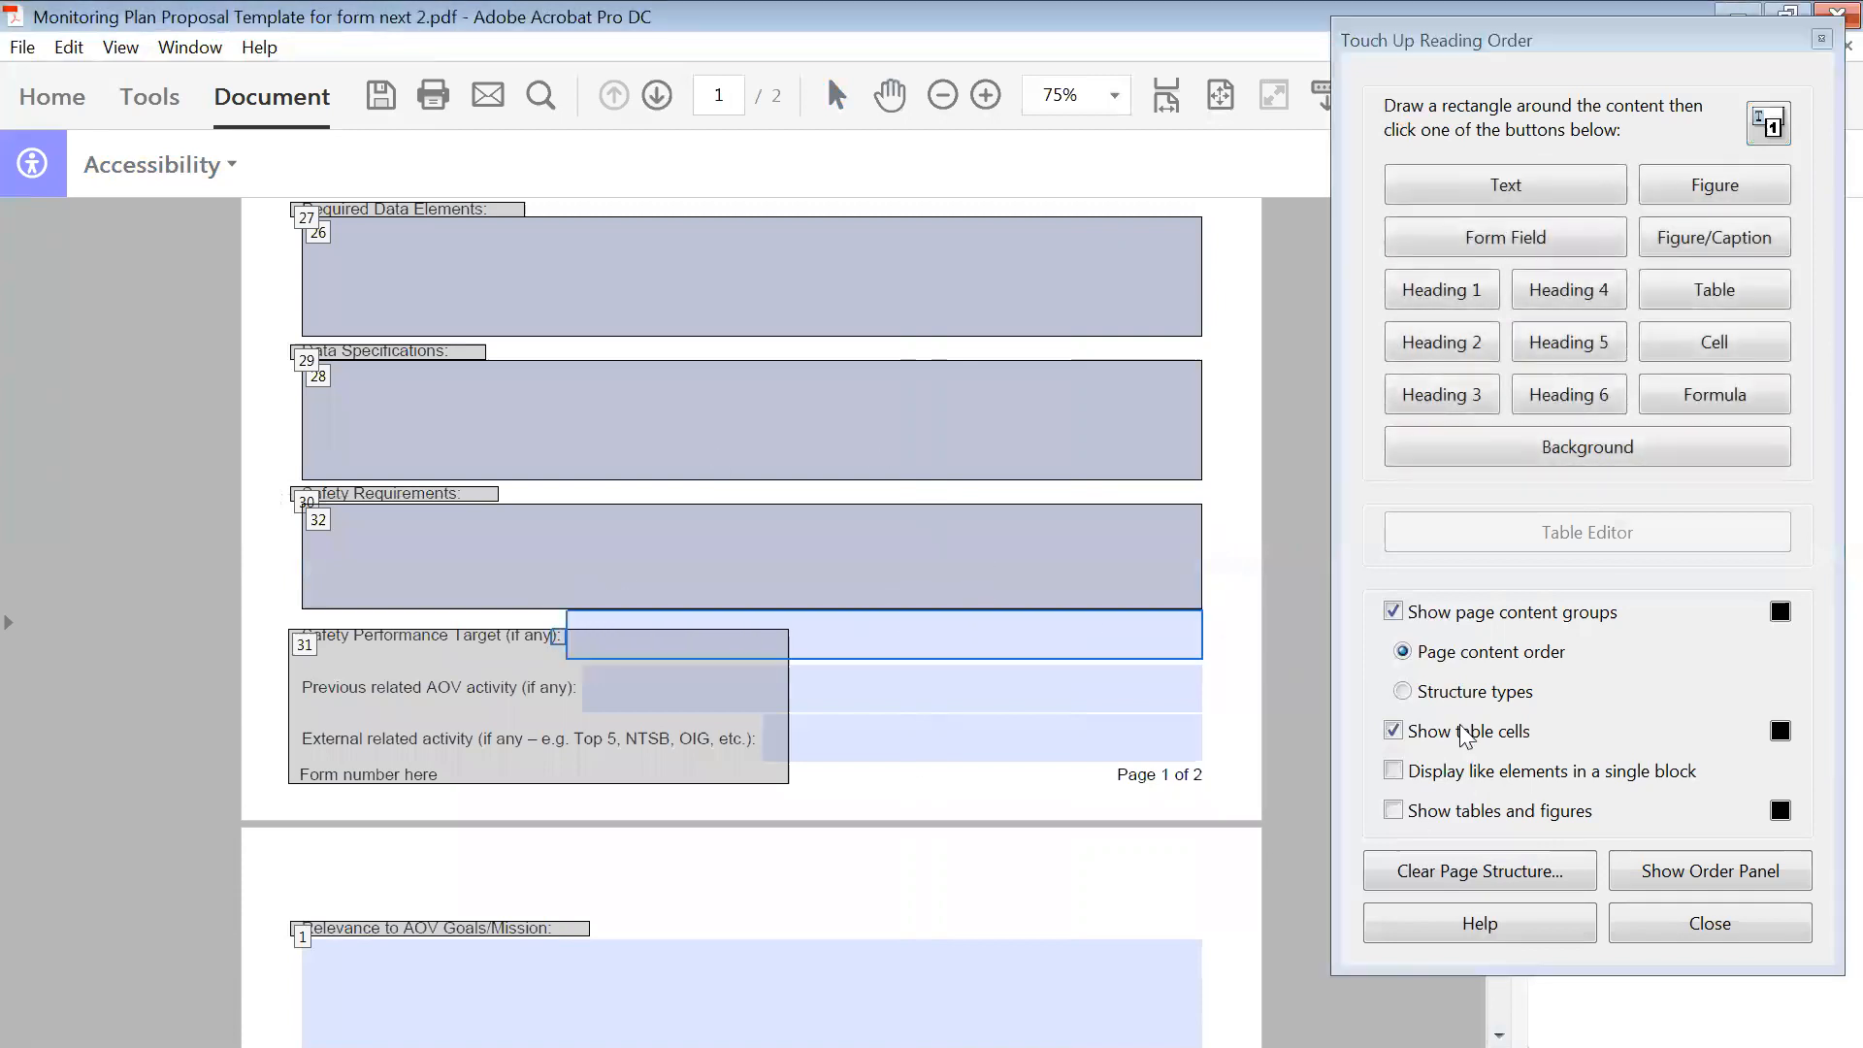
click(1465, 245)
drag(1229, 695, 1089, 674)
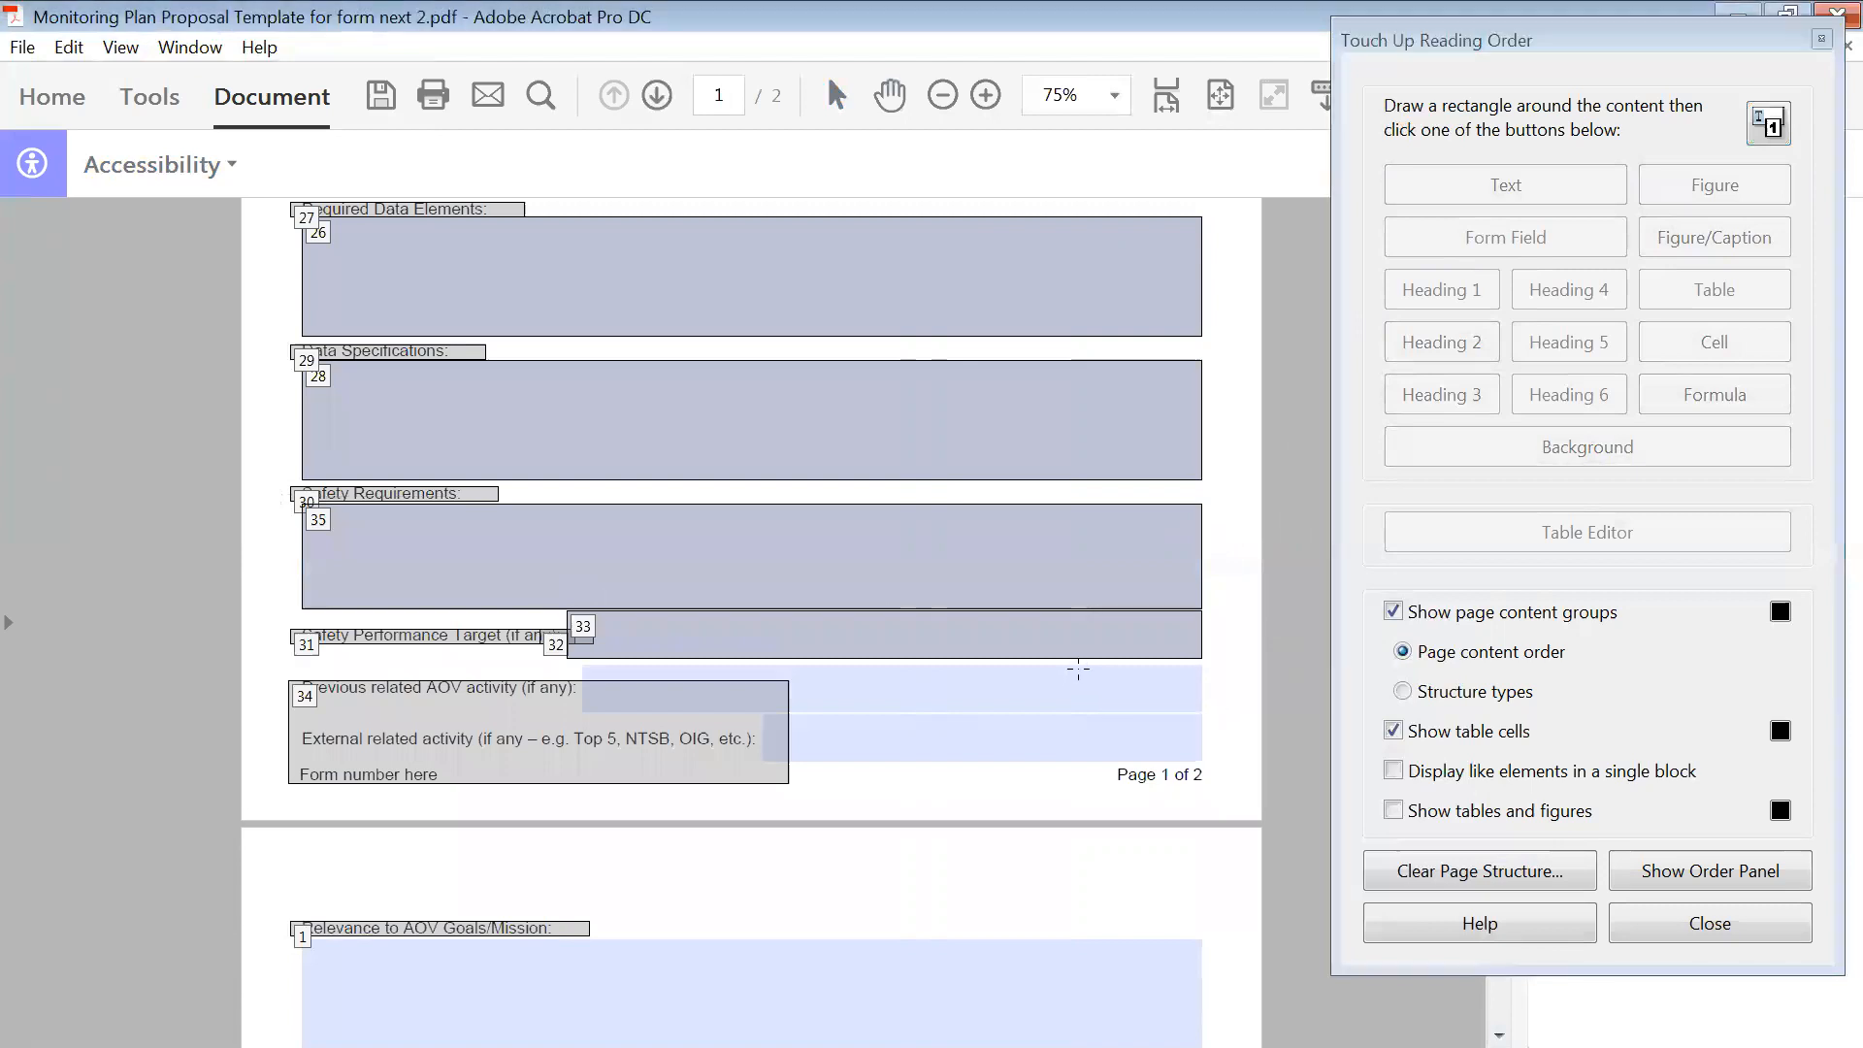
drag(1318, 717, 1062, 657)
drag(1220, 715, 575, 661)
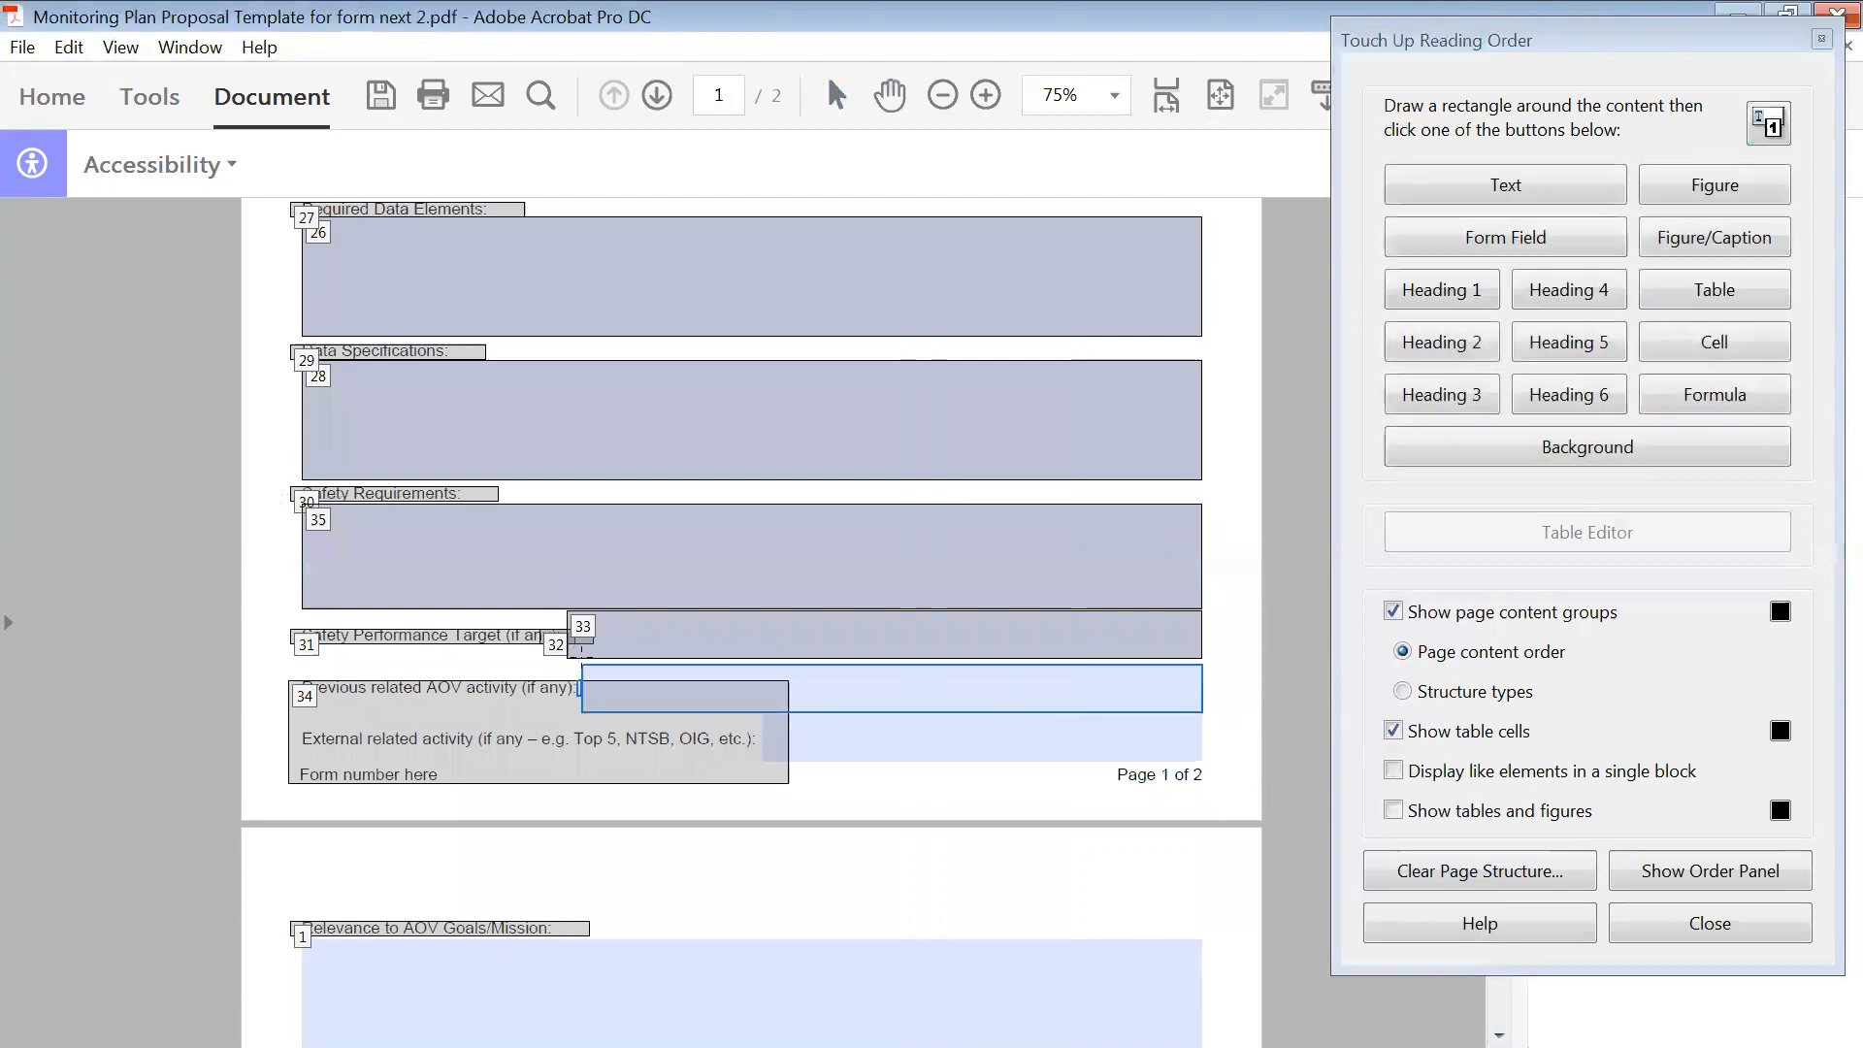
click(1548, 243)
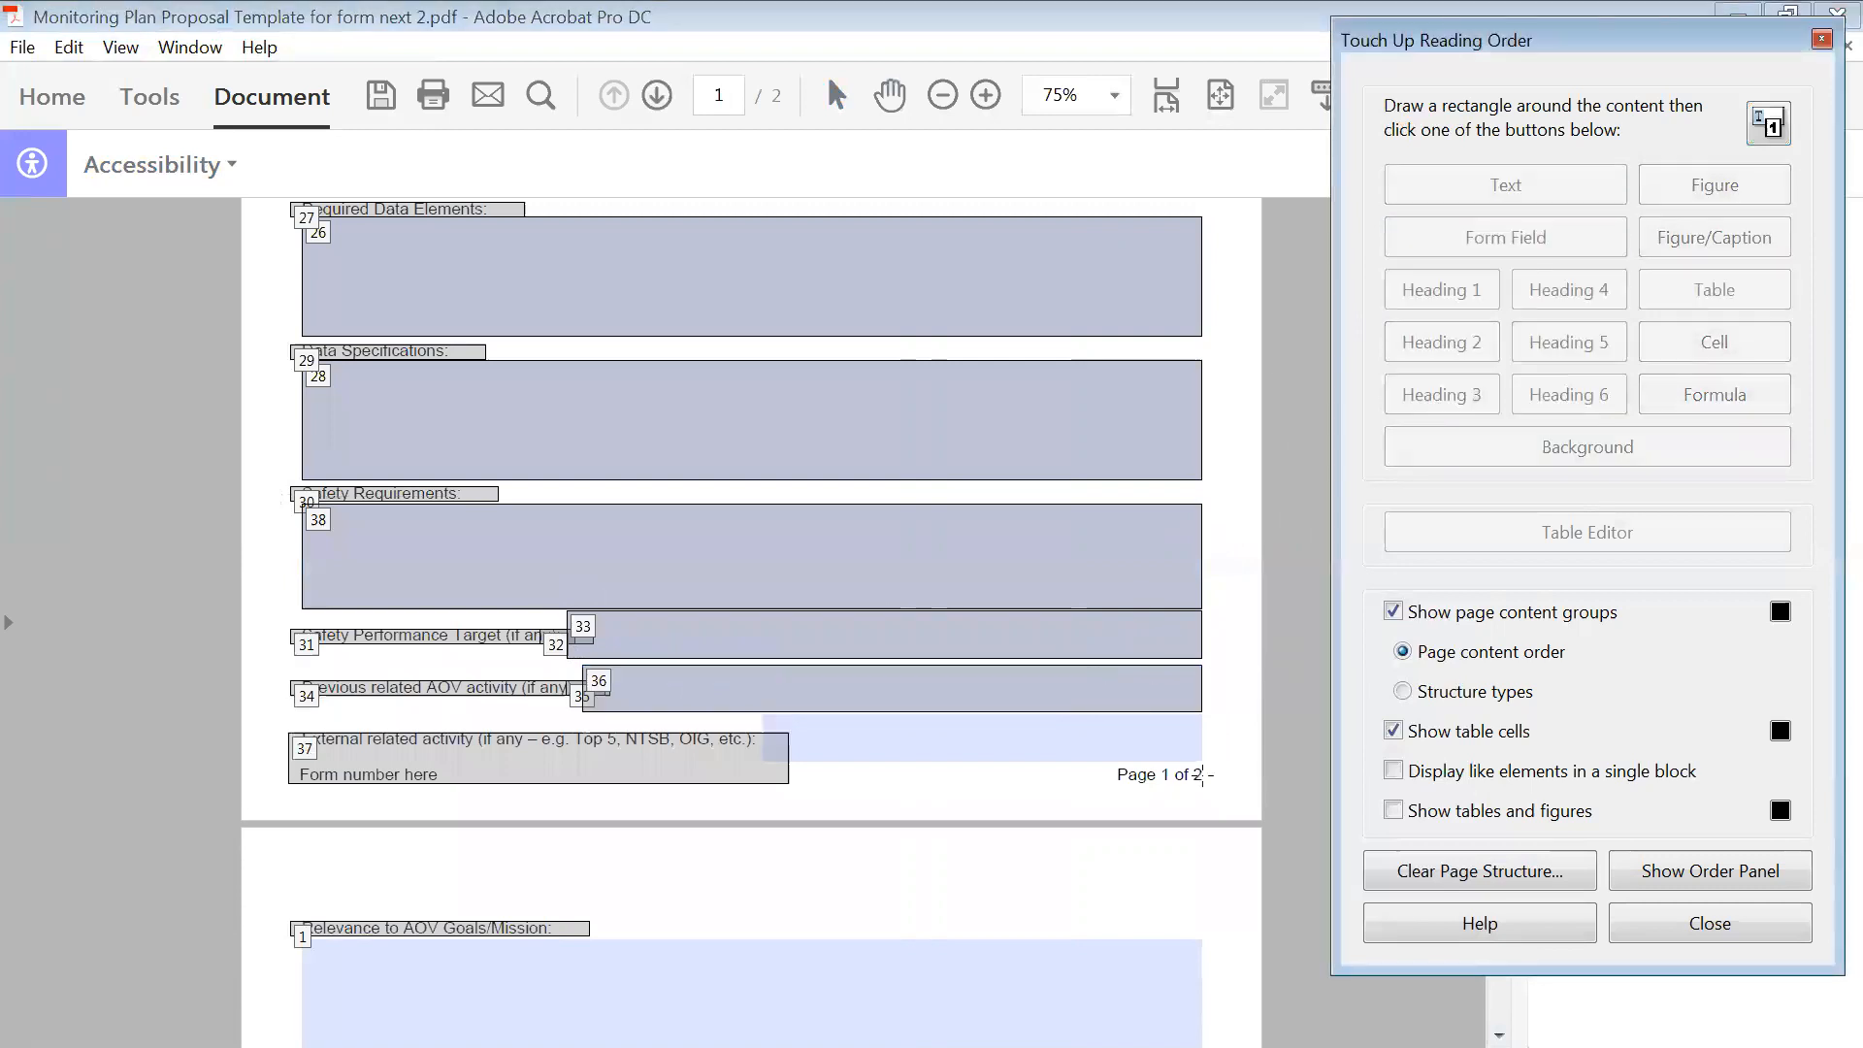
- Tag the External related activity box as a form field and the "Page 1 of 2" footer as text
drag(1213, 763, 753, 698)
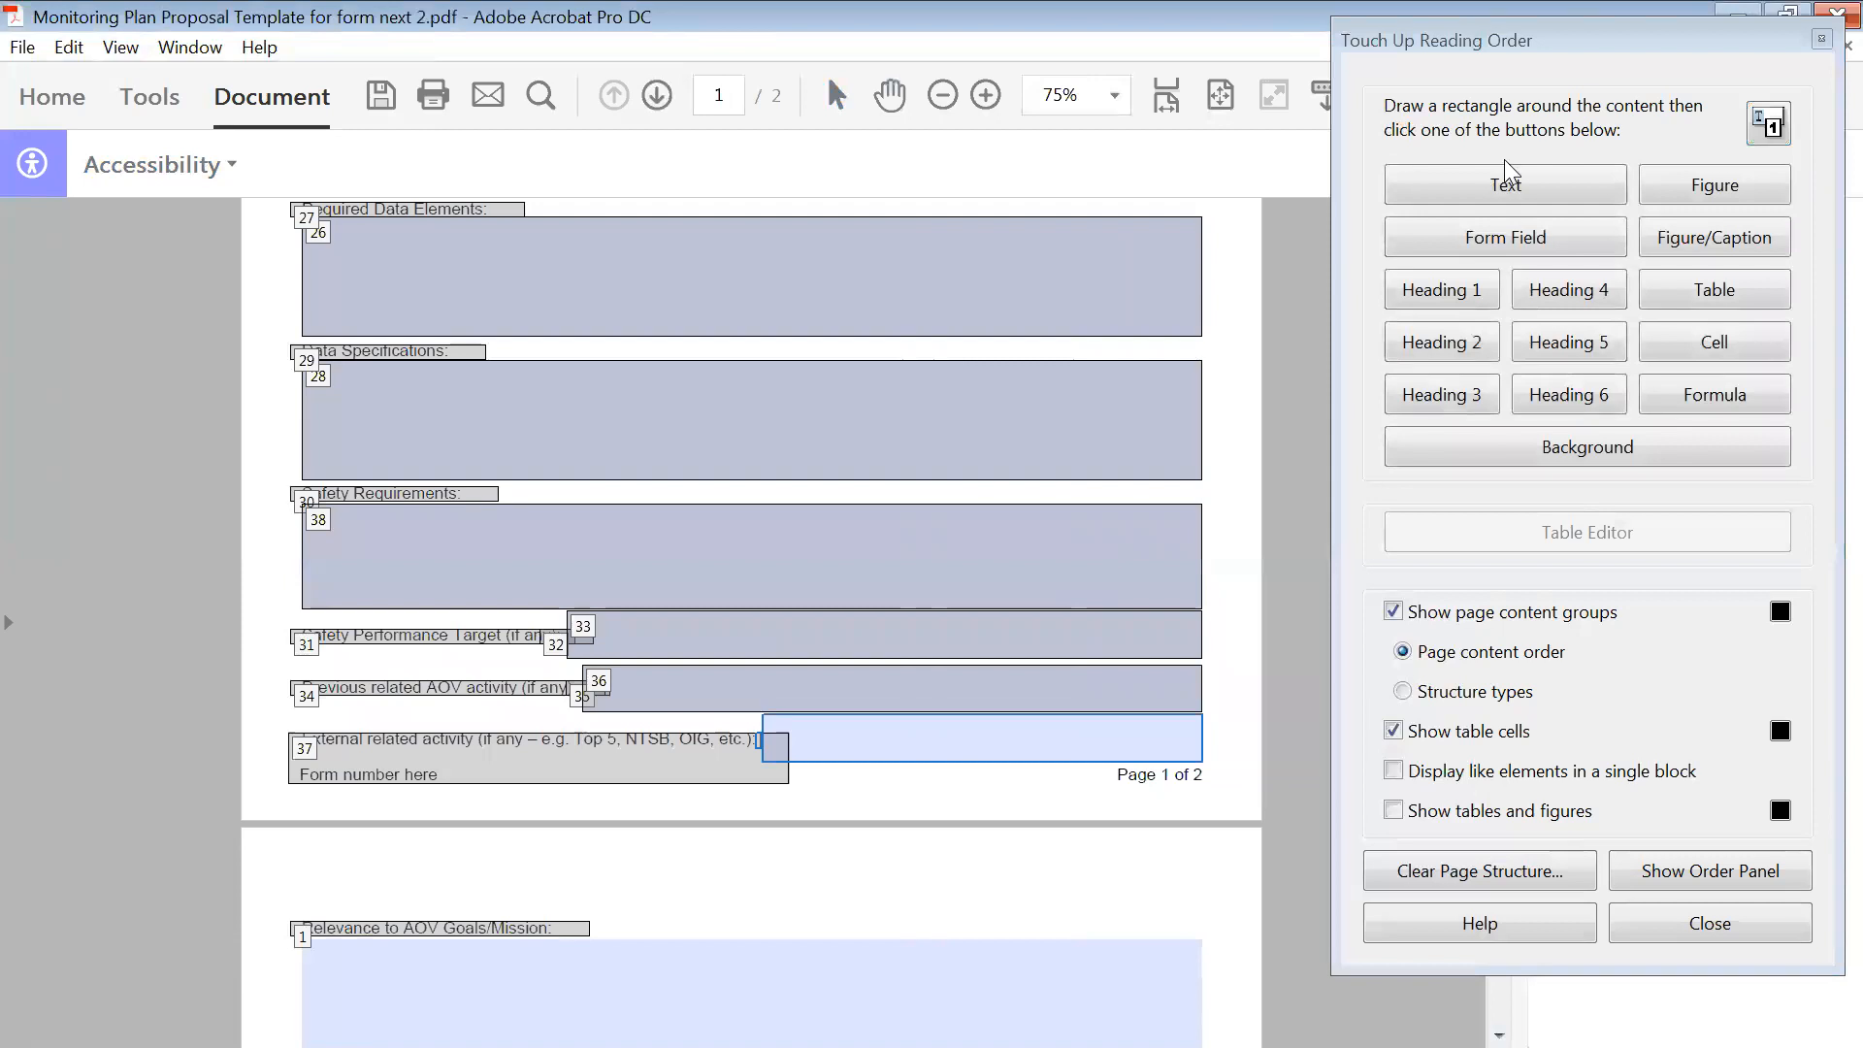
click(1501, 238)
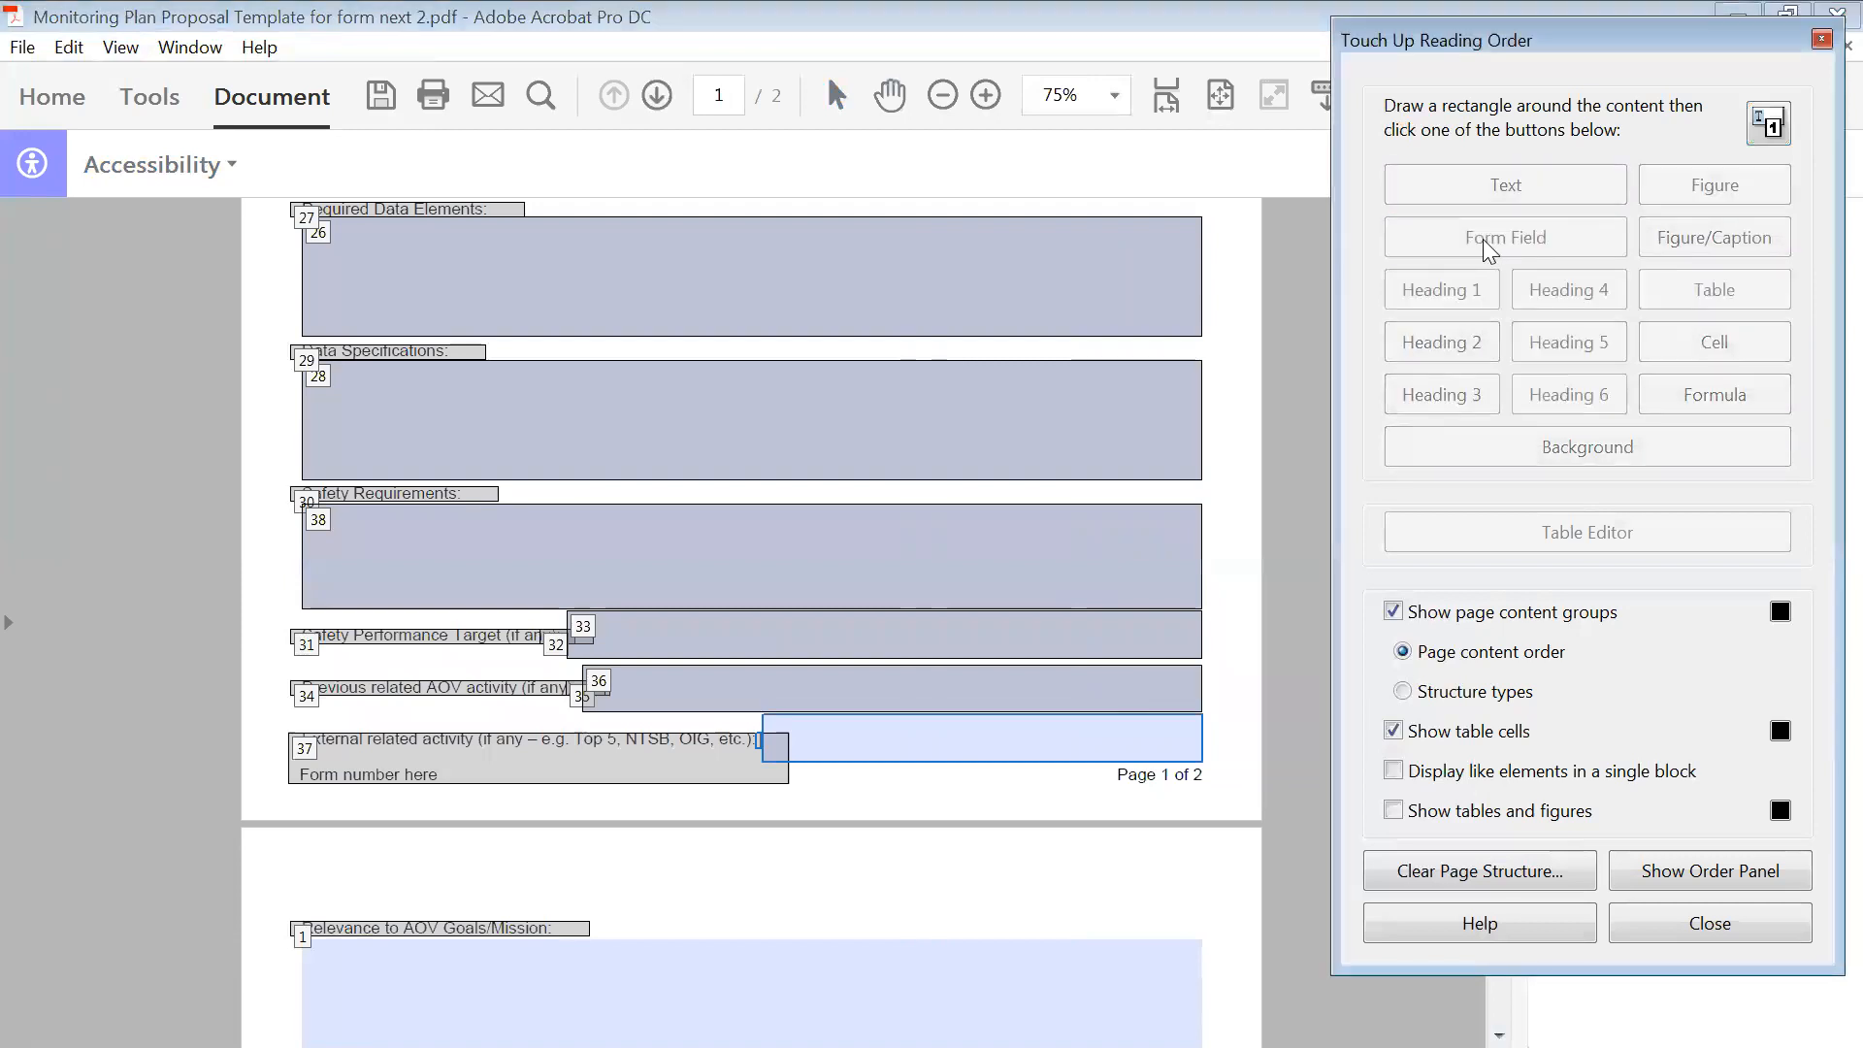
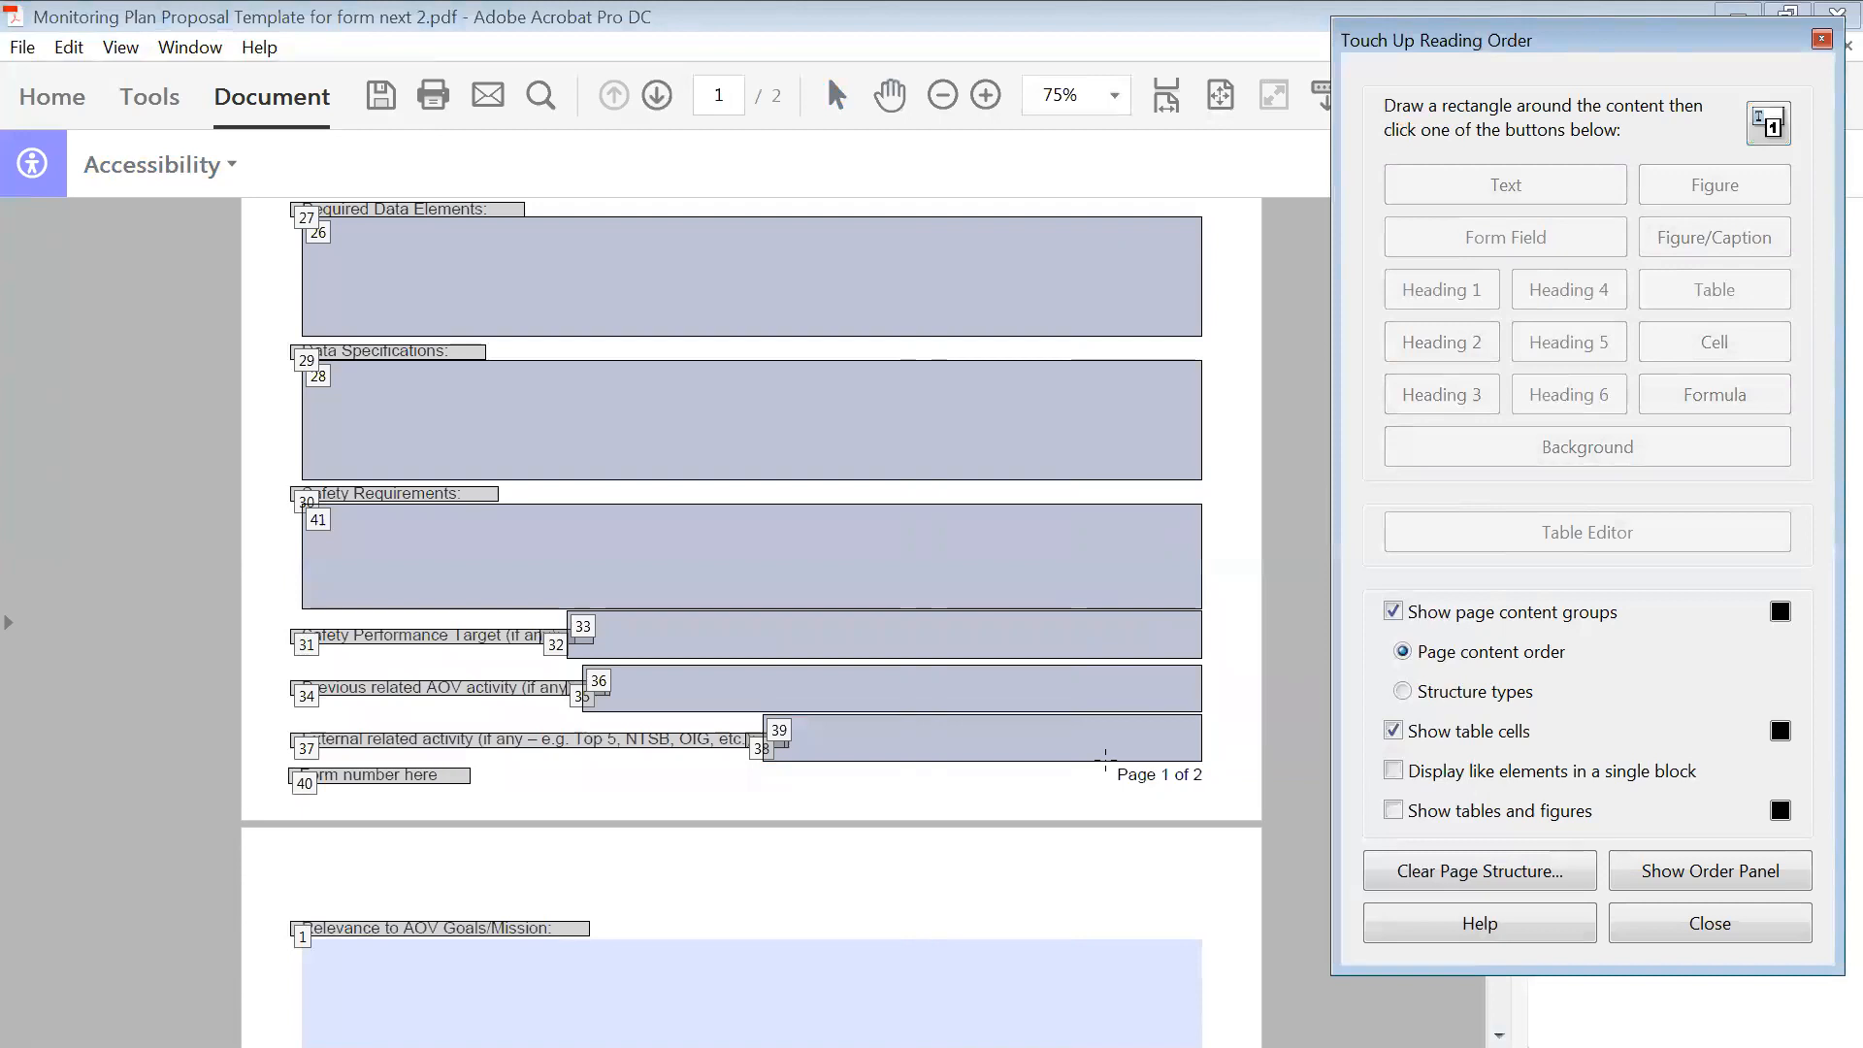
drag(1105, 760, 1226, 794)
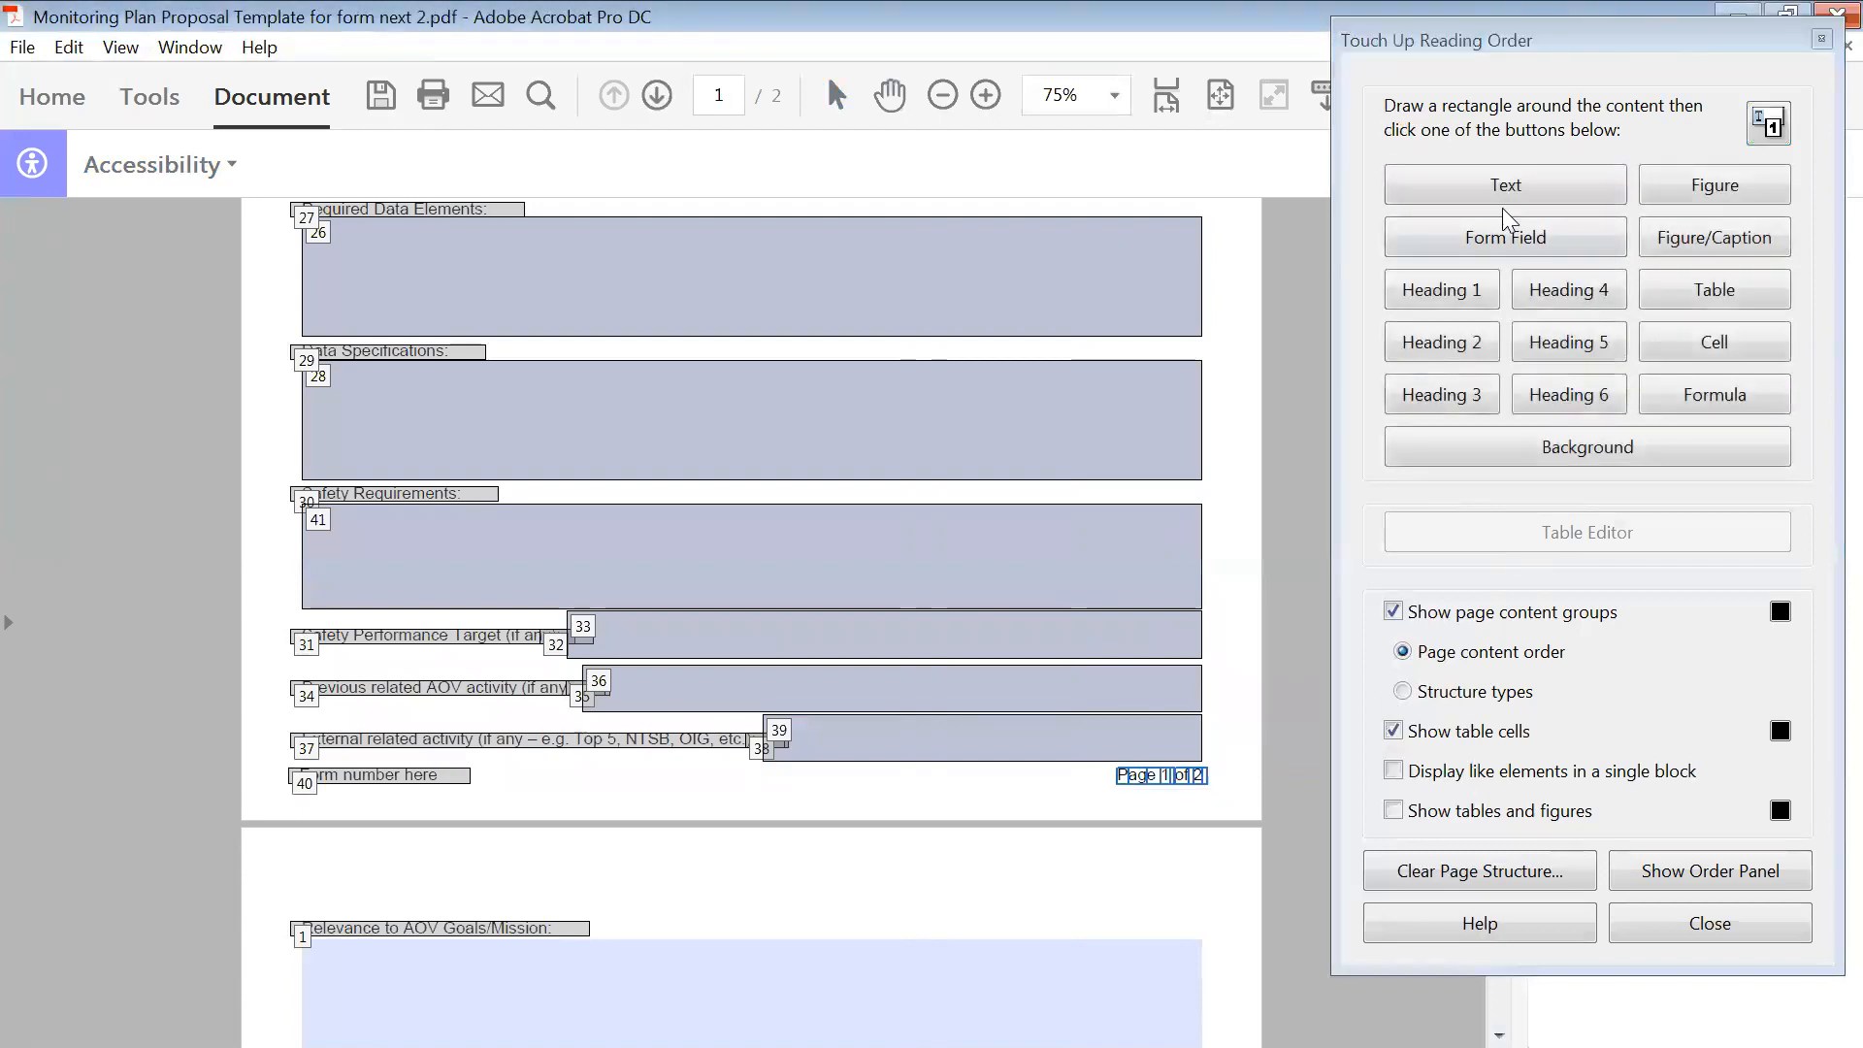
click(1514, 183)
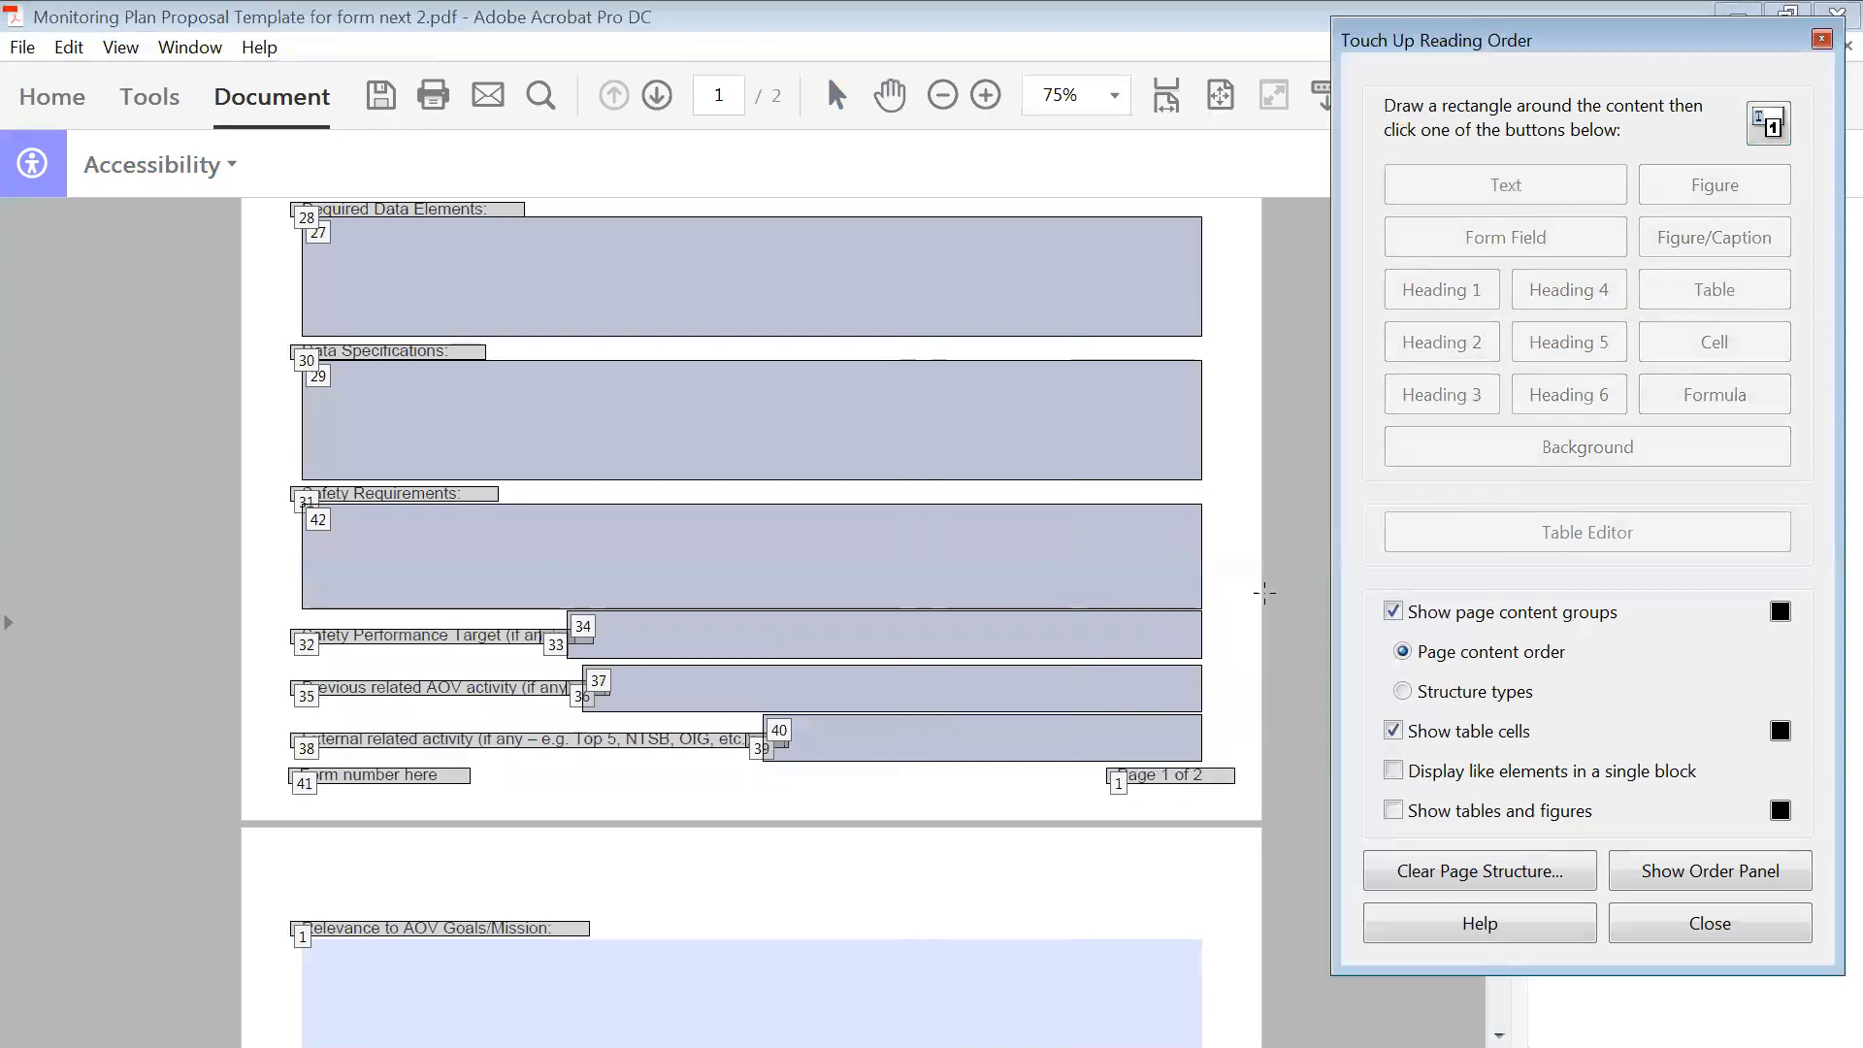
- Tag the large Relevance to AOV Goals/Mission box on page 2 as a form field
click(1499, 1035)
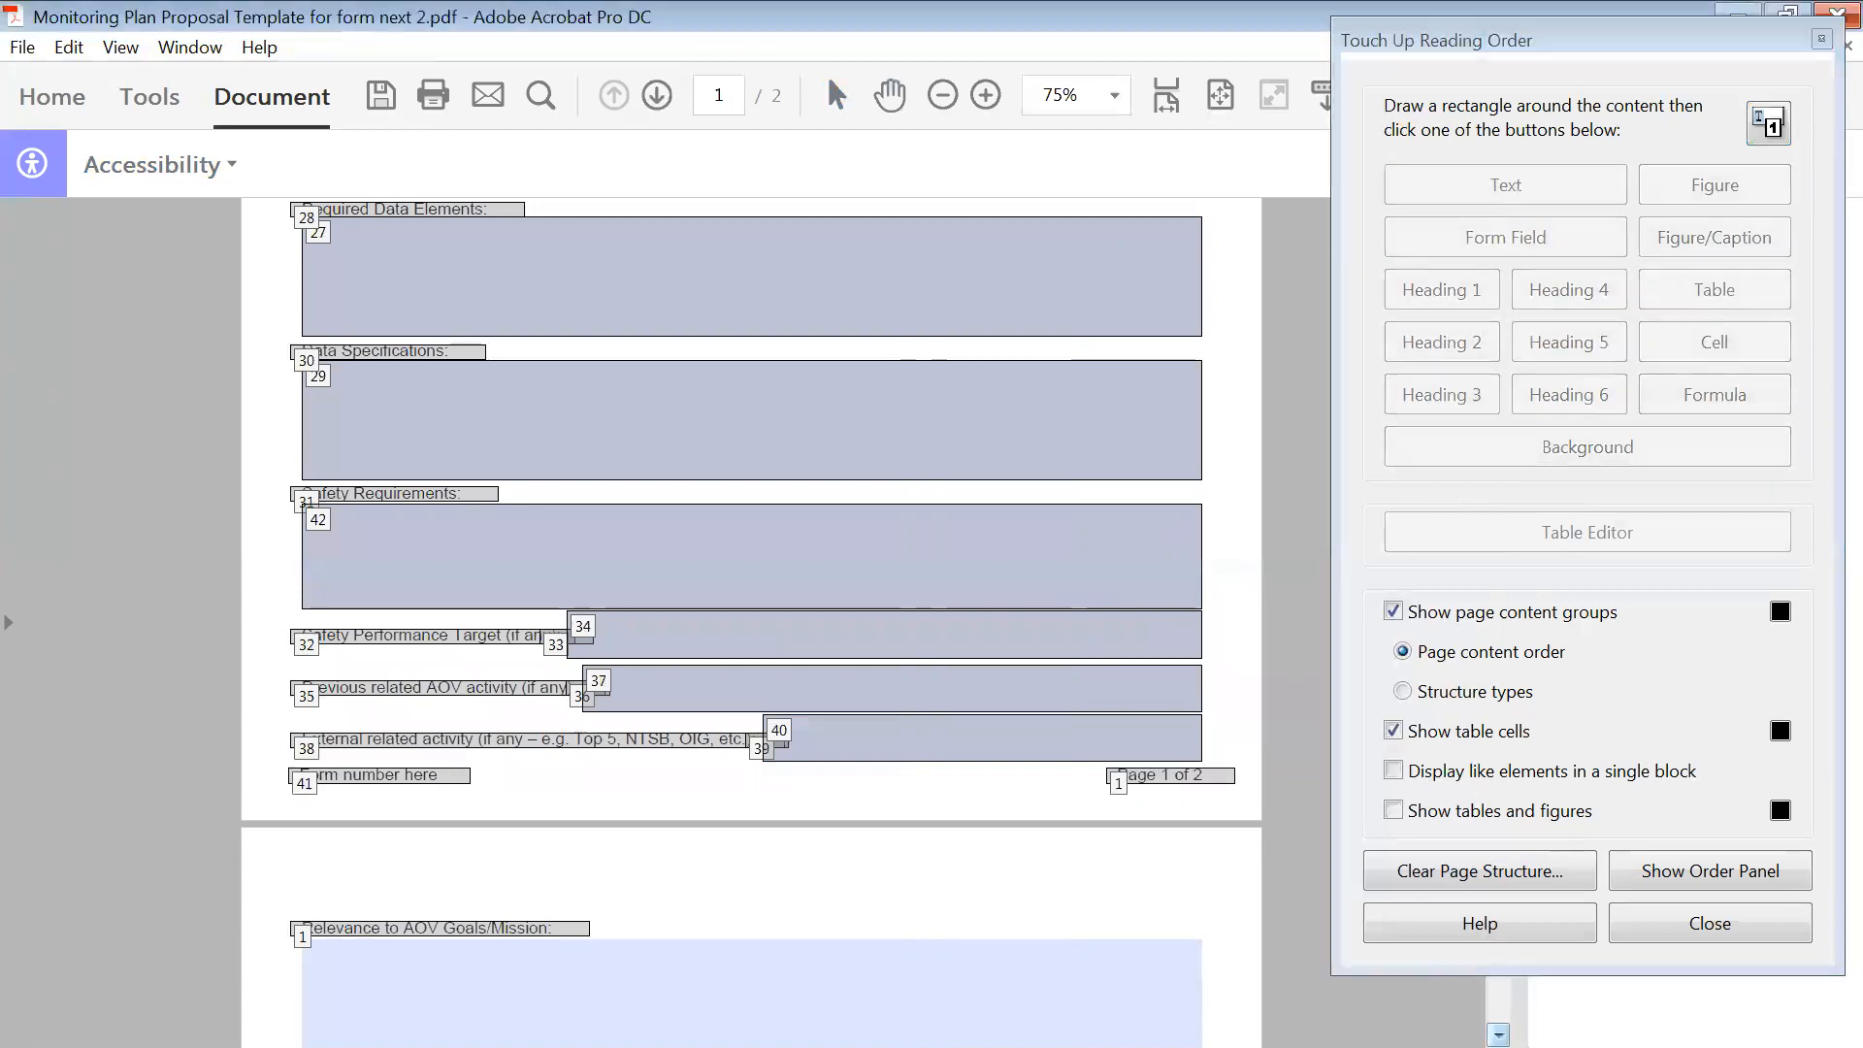
click(1498, 1036)
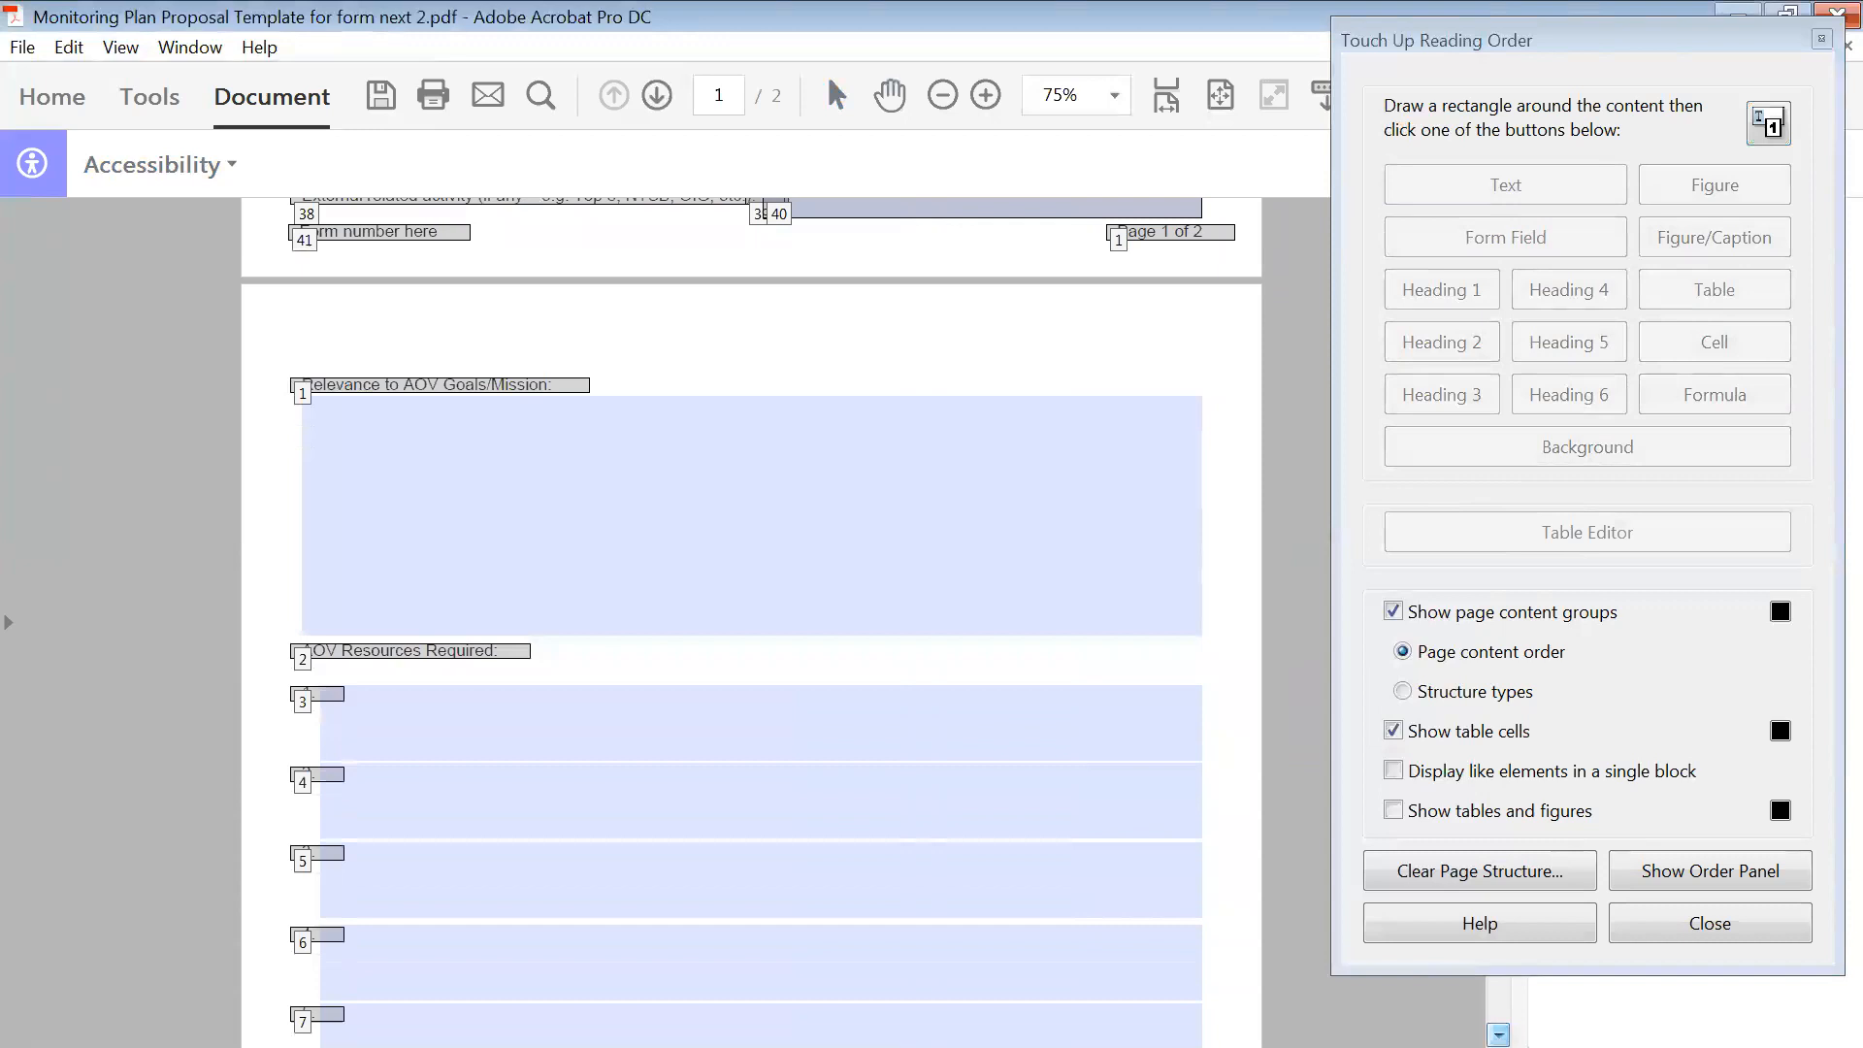
click(1498, 1035)
click(1498, 1036)
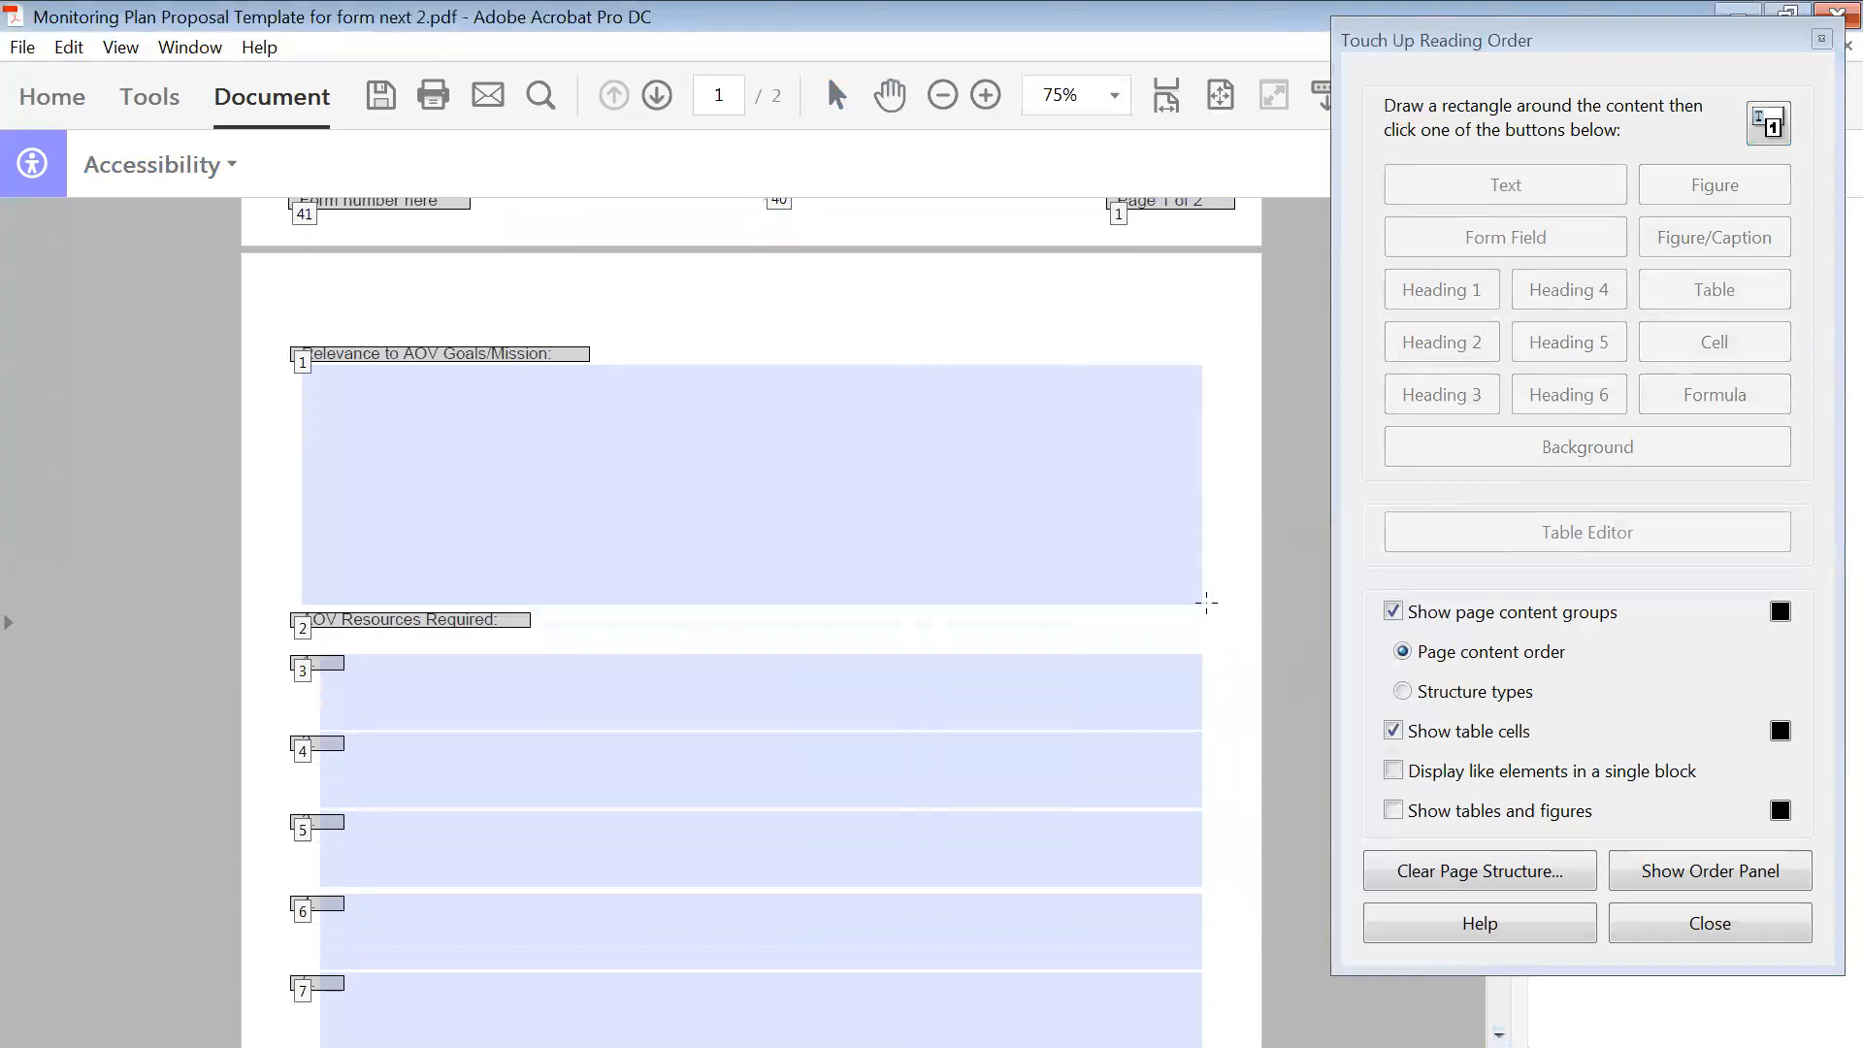
drag(1226, 614, 270, 356)
click(1527, 237)
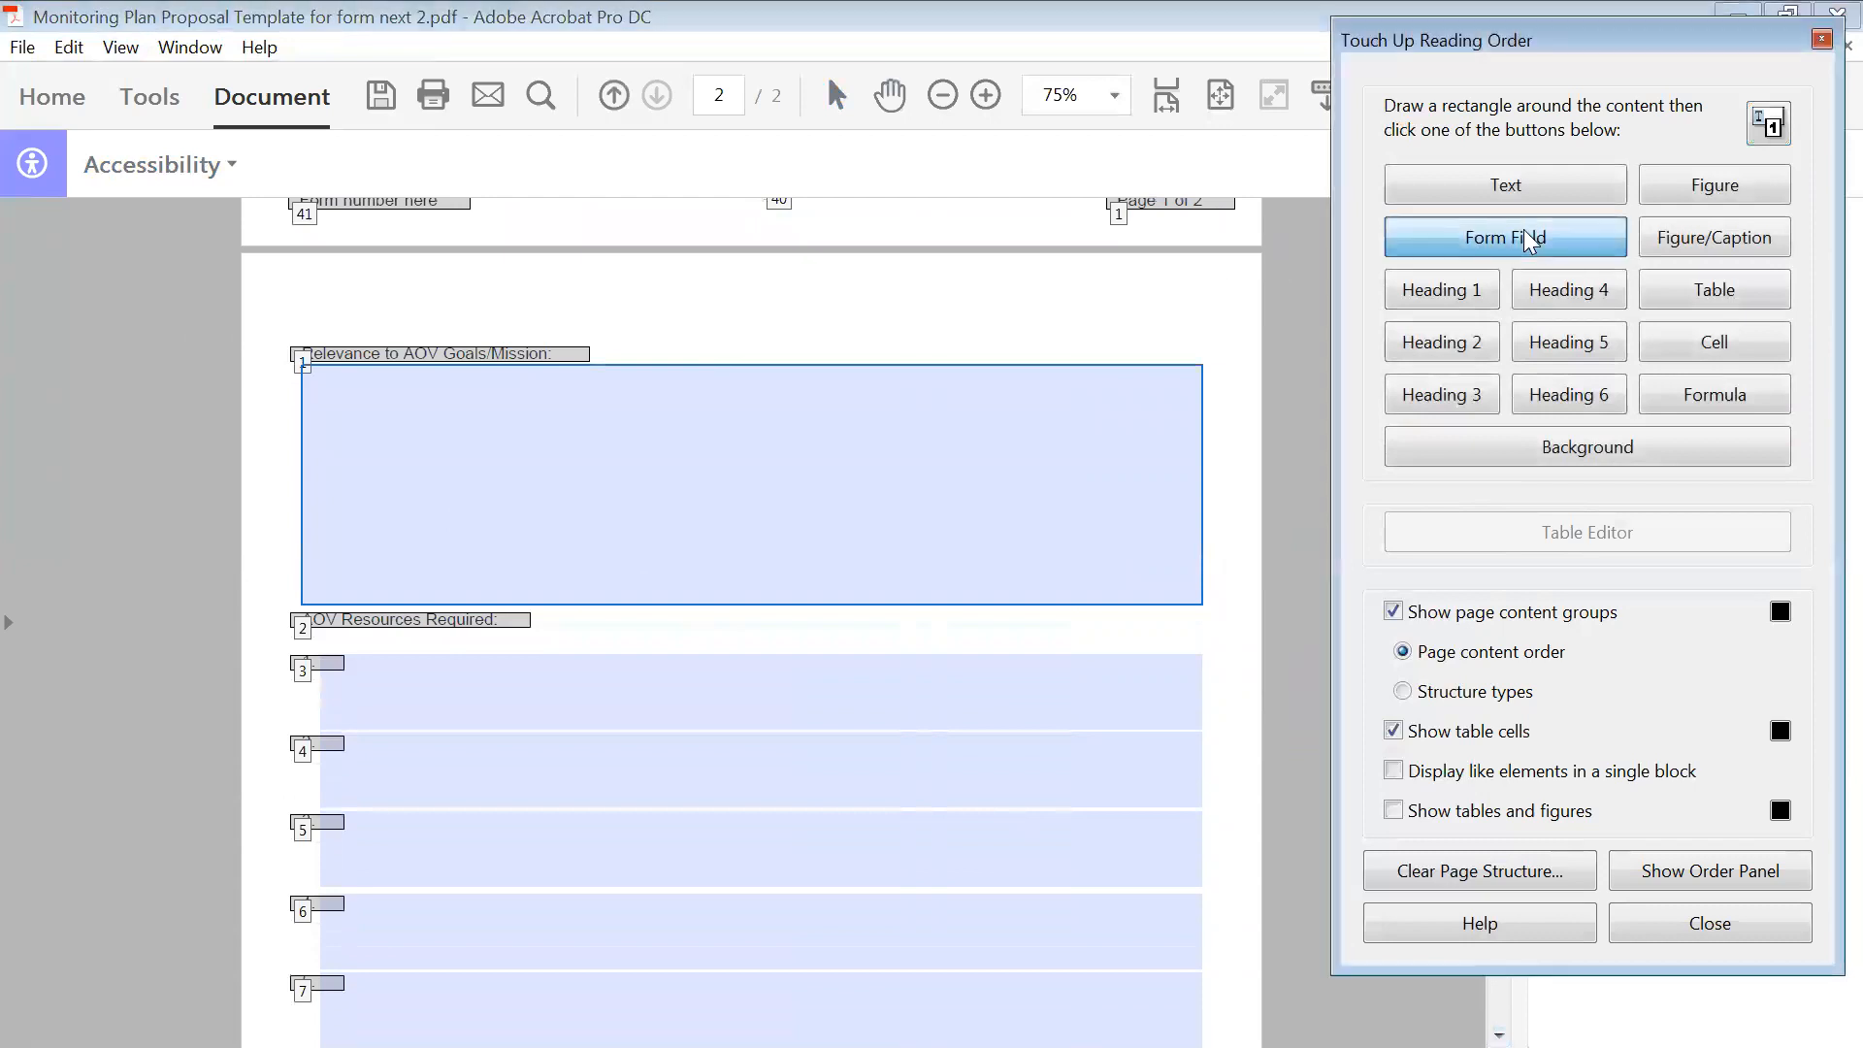
- Tag all the numbered AOV Resources Required boxes as form fields
drag(317, 640, 1226, 973)
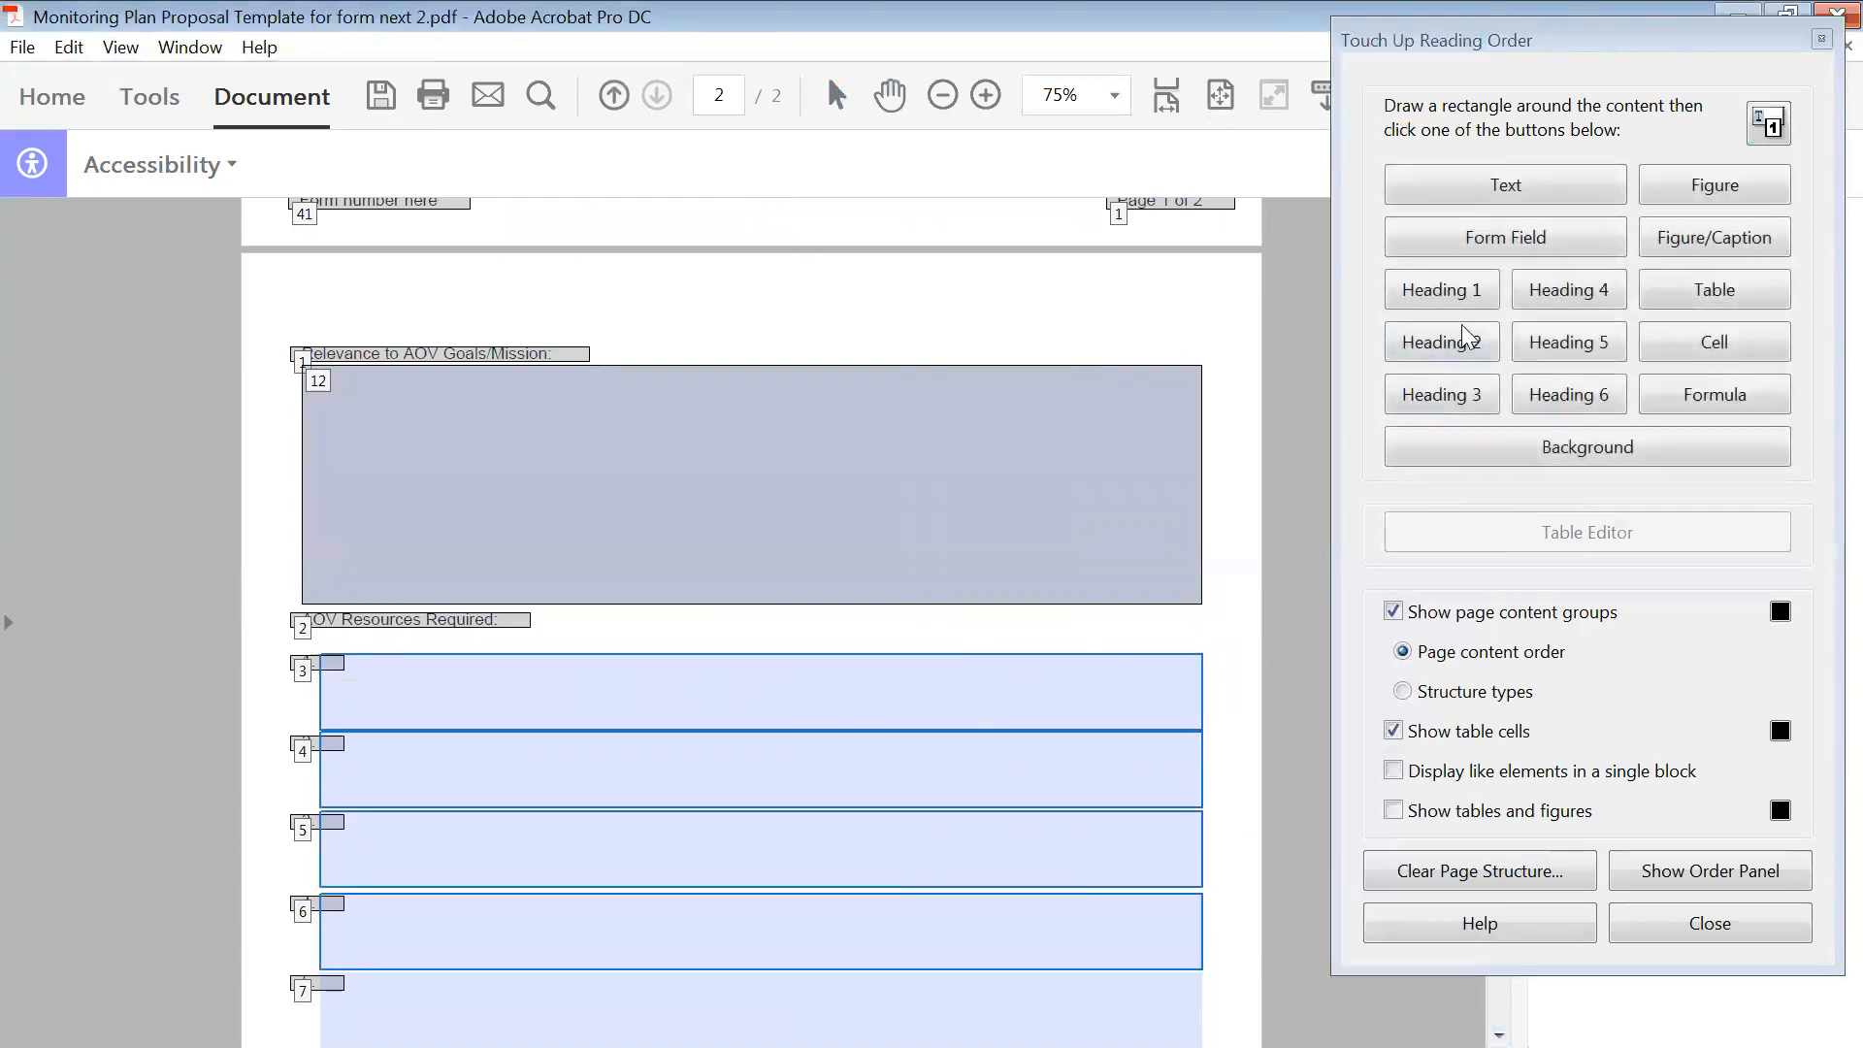
click(1477, 241)
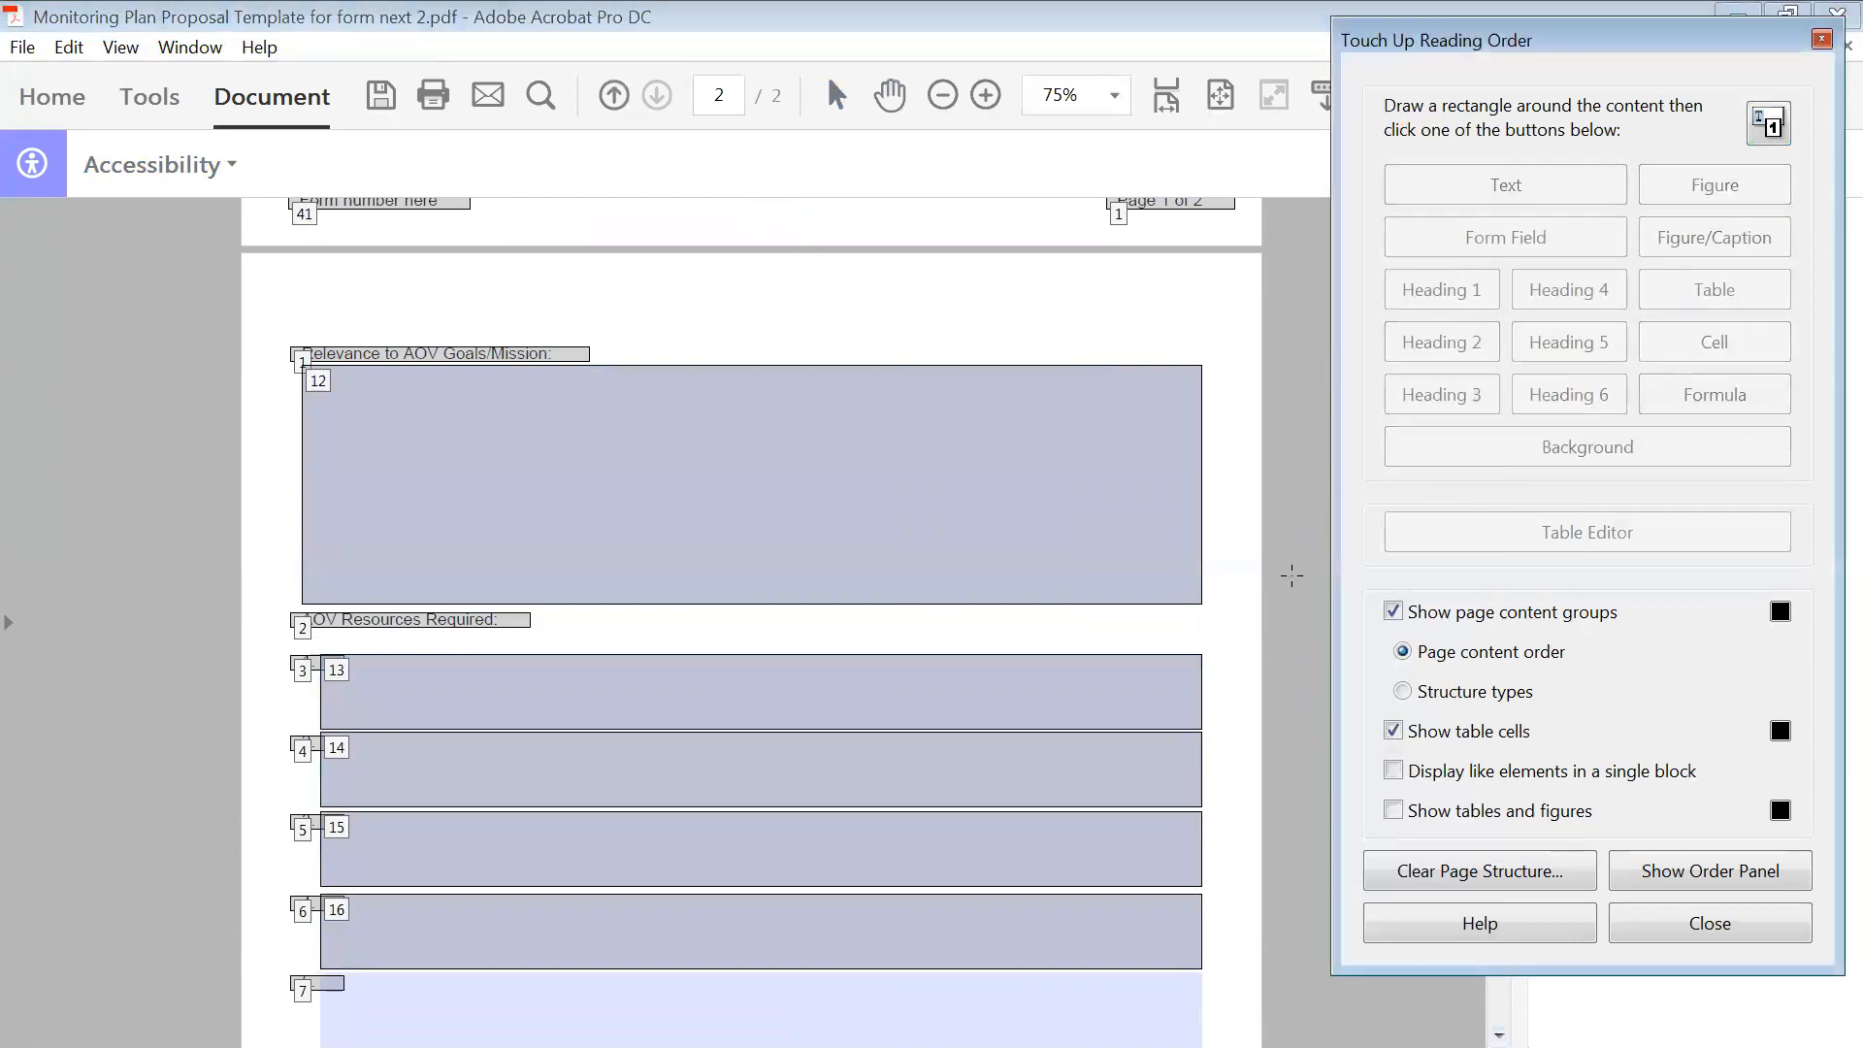
scroll(1499, 1035, down, 5)
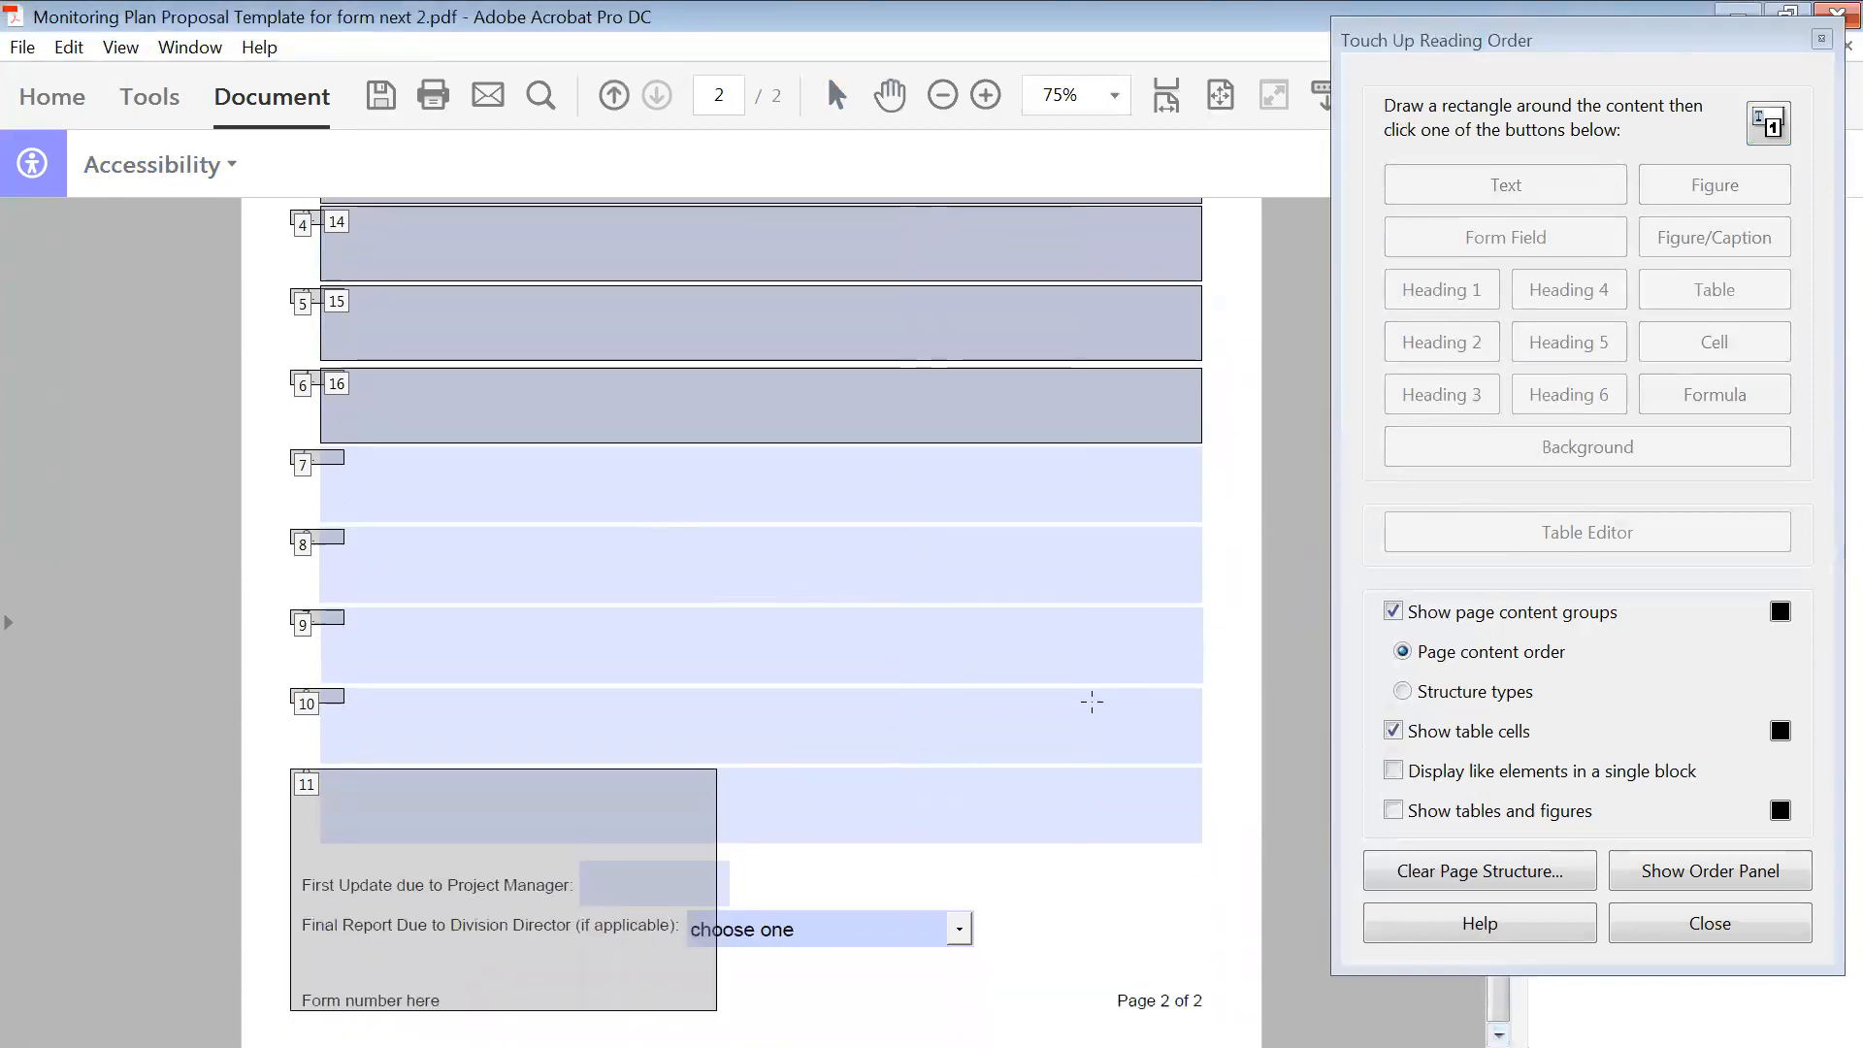
drag(1228, 853, 317, 441)
click(1531, 236)
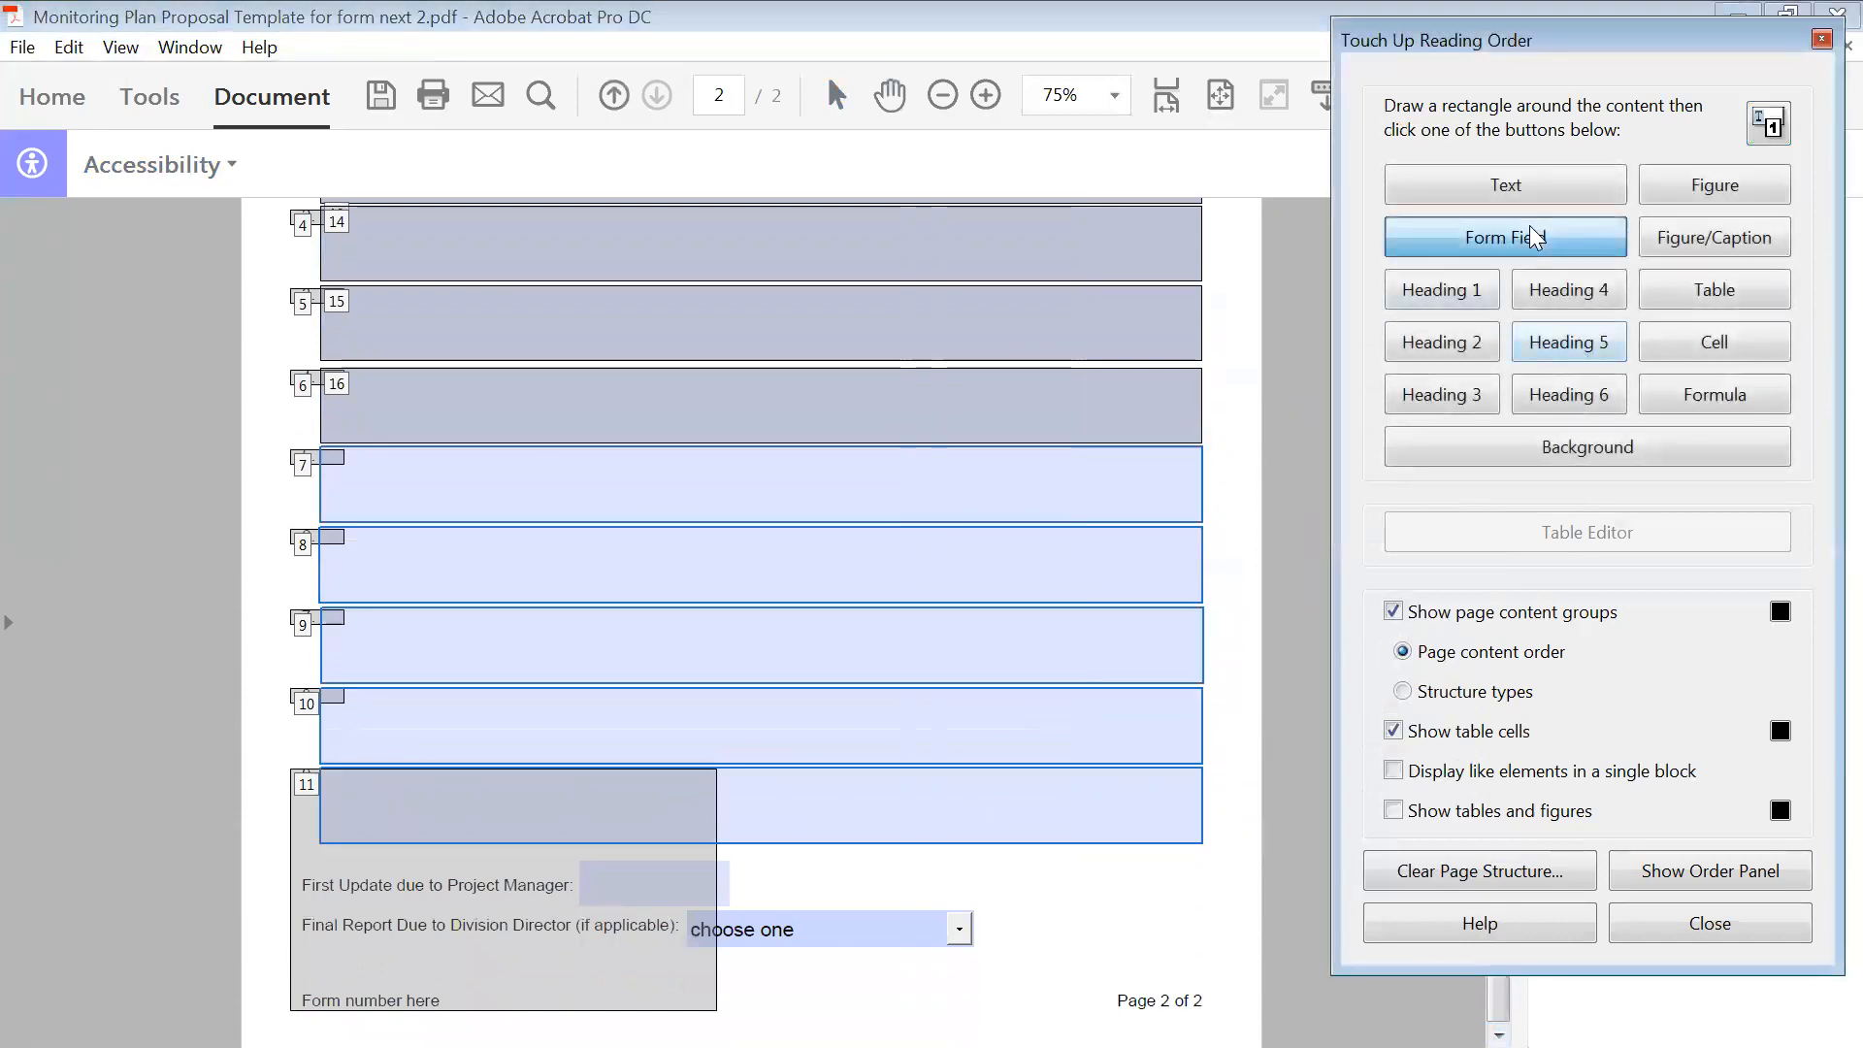
- Tag the First Update due to Project Manager box and the Final Report Due to Division Director dropdown as form fields
drag(579, 855, 738, 907)
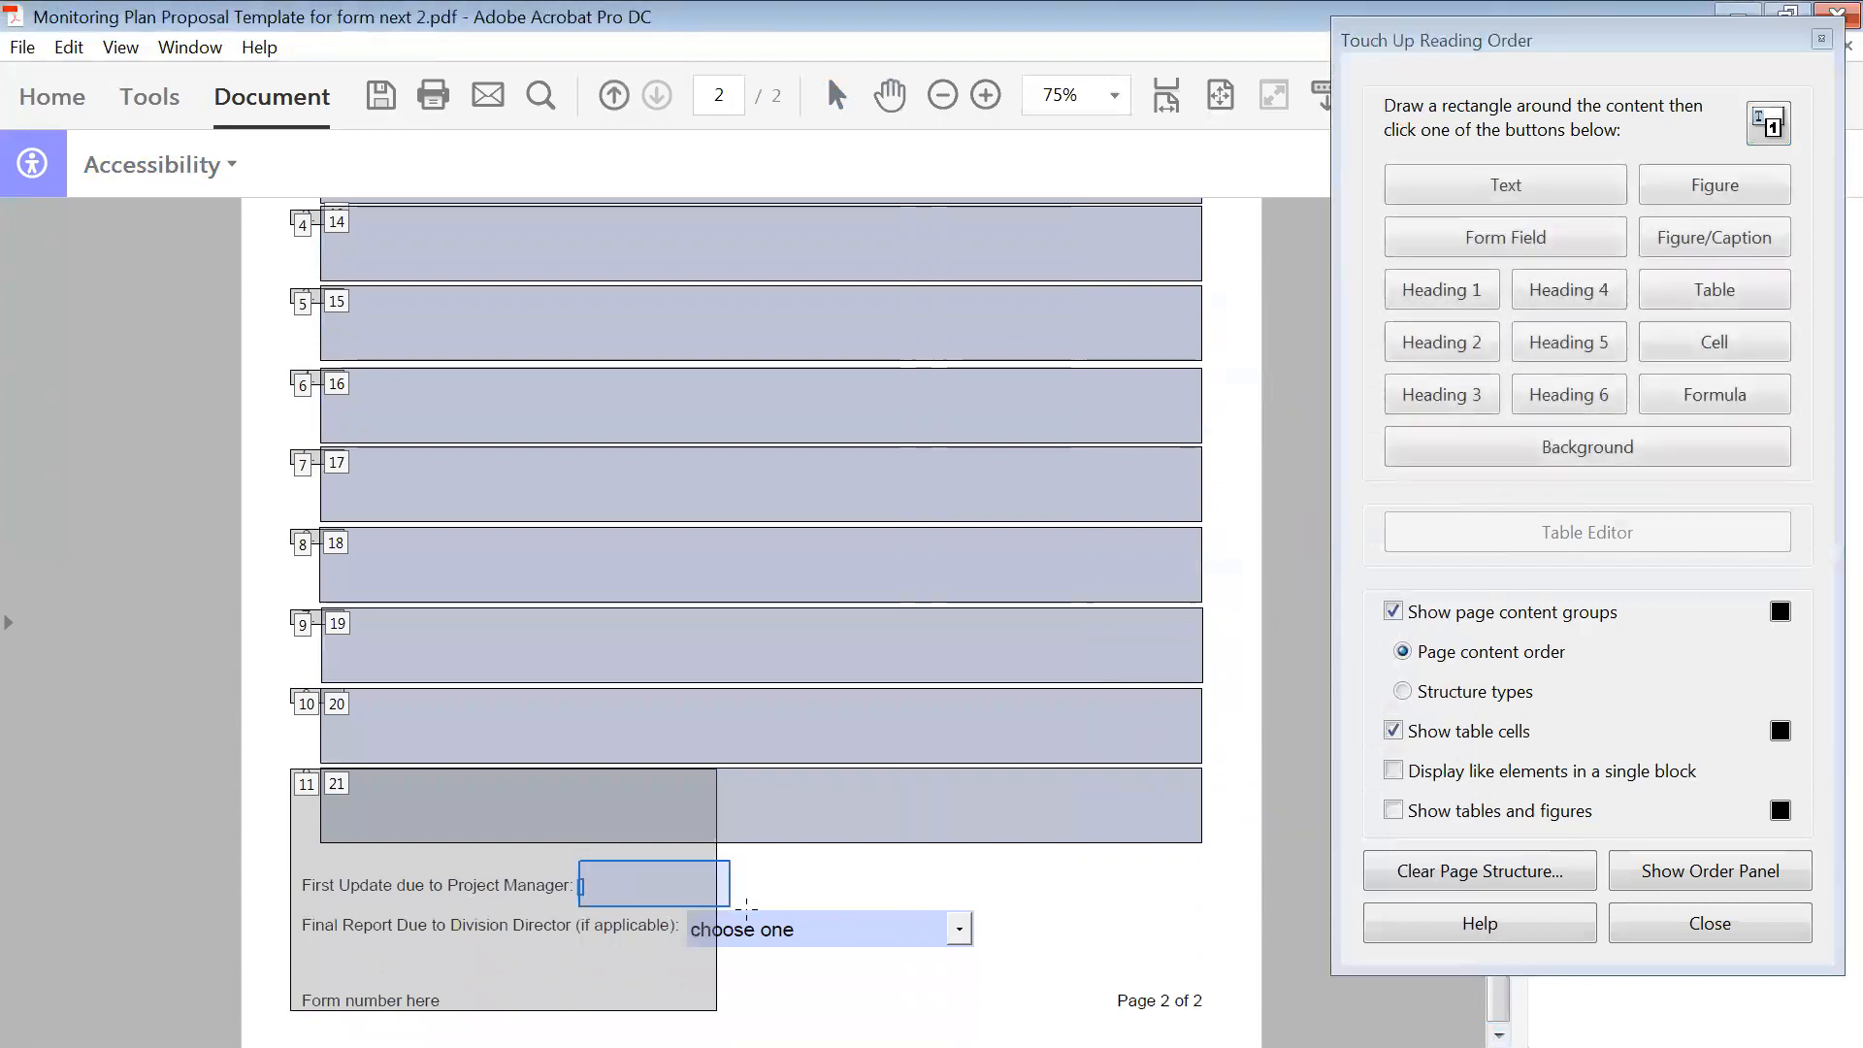
click(1495, 233)
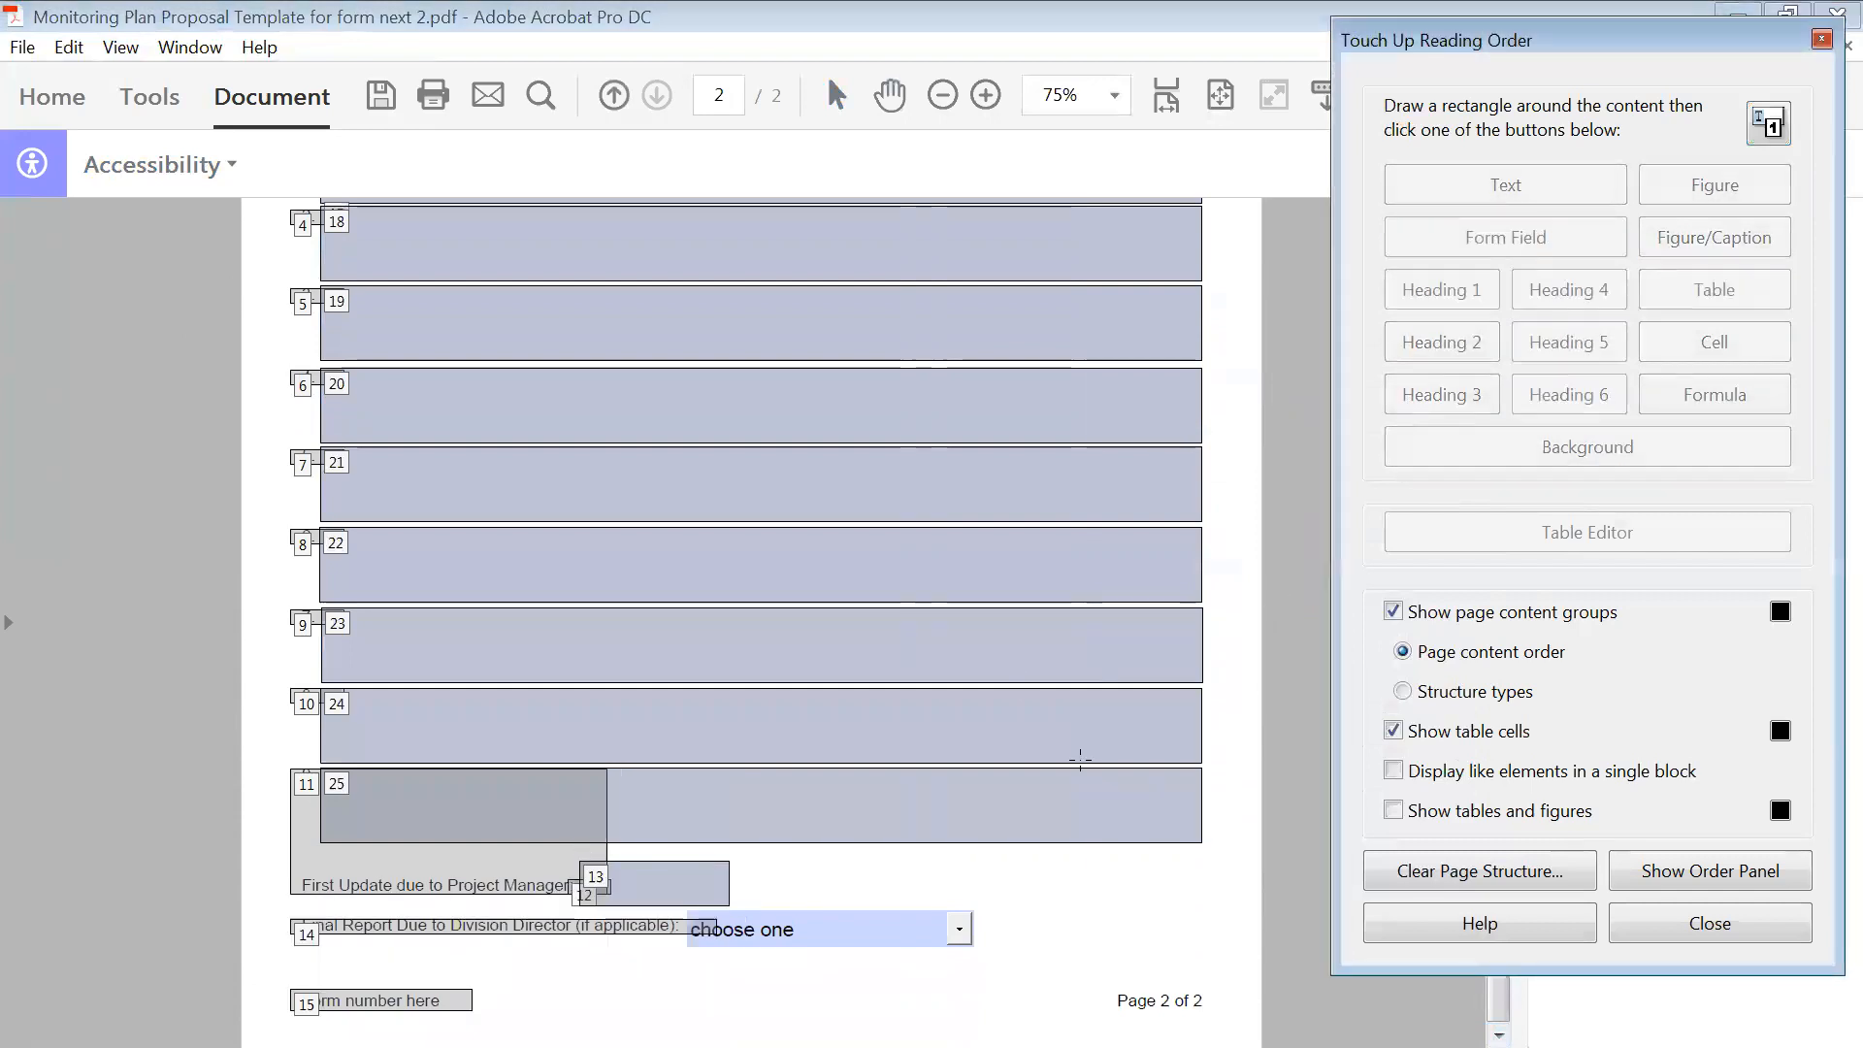
drag(990, 959, 677, 907)
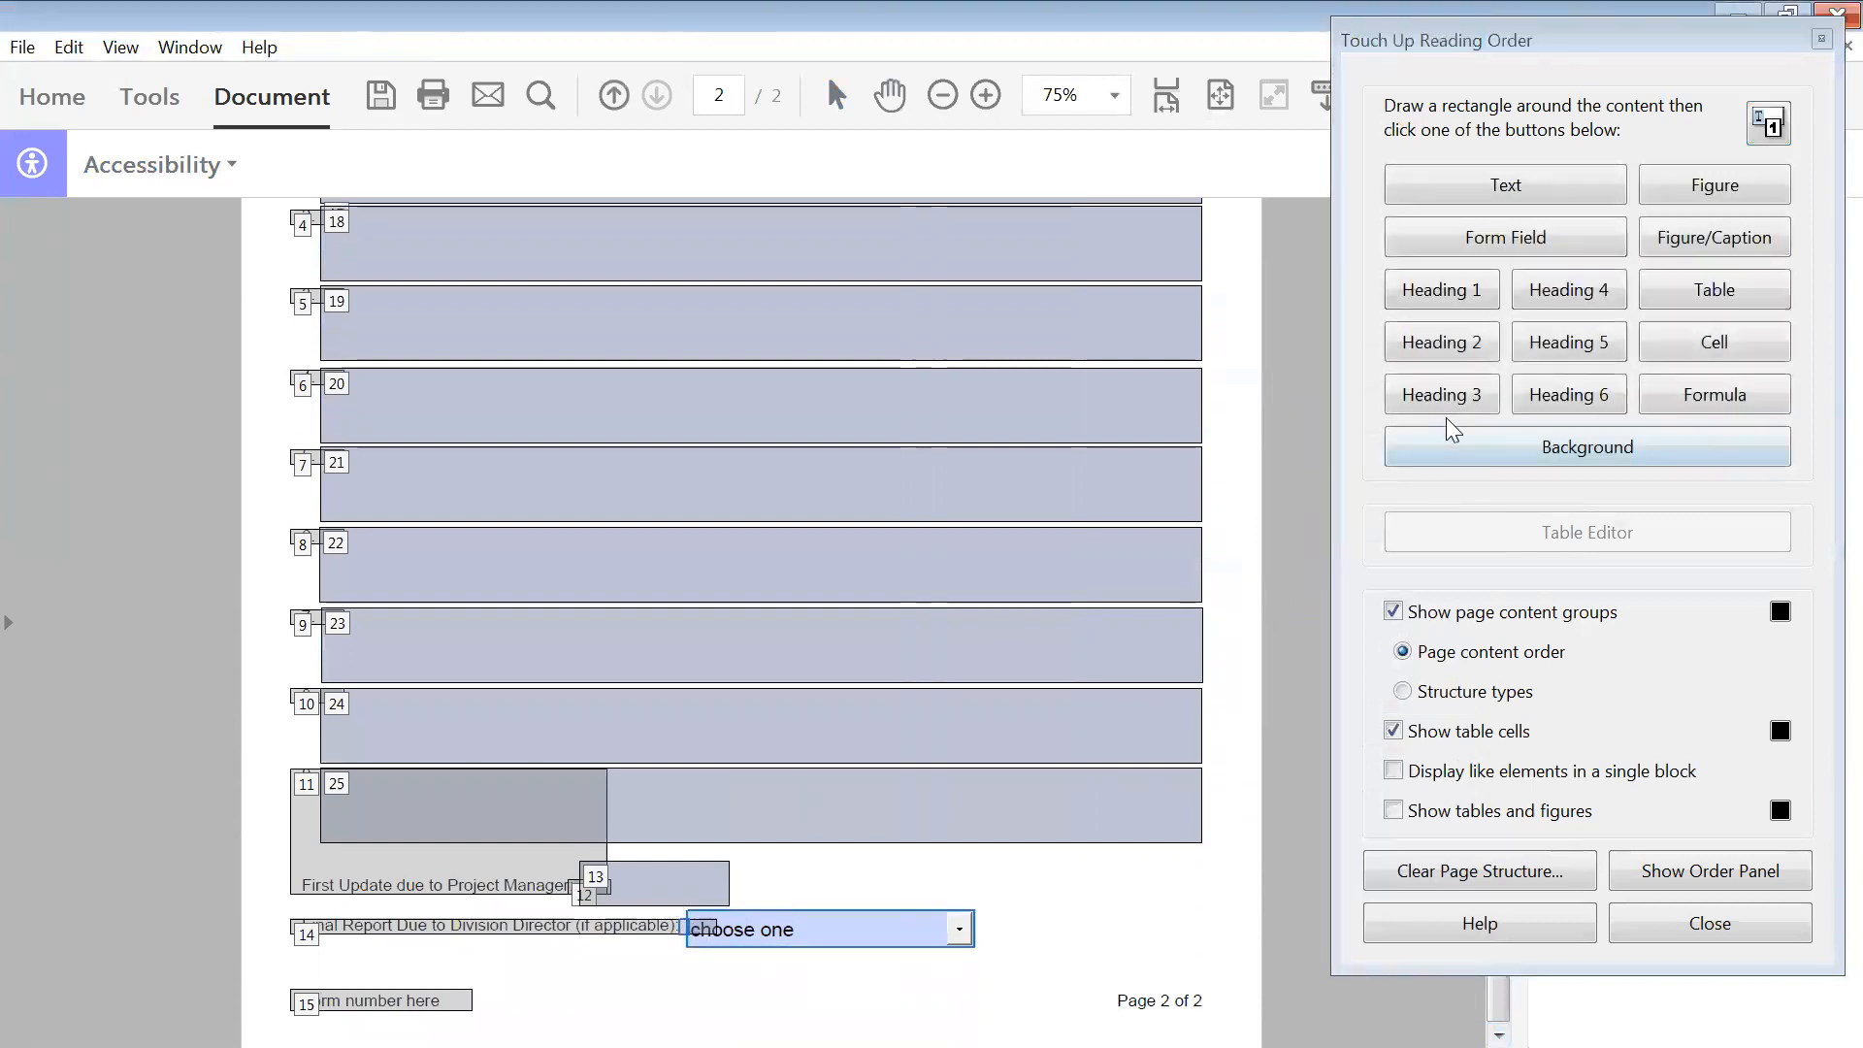
click(1534, 249)
- Tag the "Page 2 of 2" footer as text and finish touching up the reading order
mouse_move(1183, 983)
mouse_down()
mouse_move(1075, 980)
mouse_move(1077, 1017)
mouse_up()
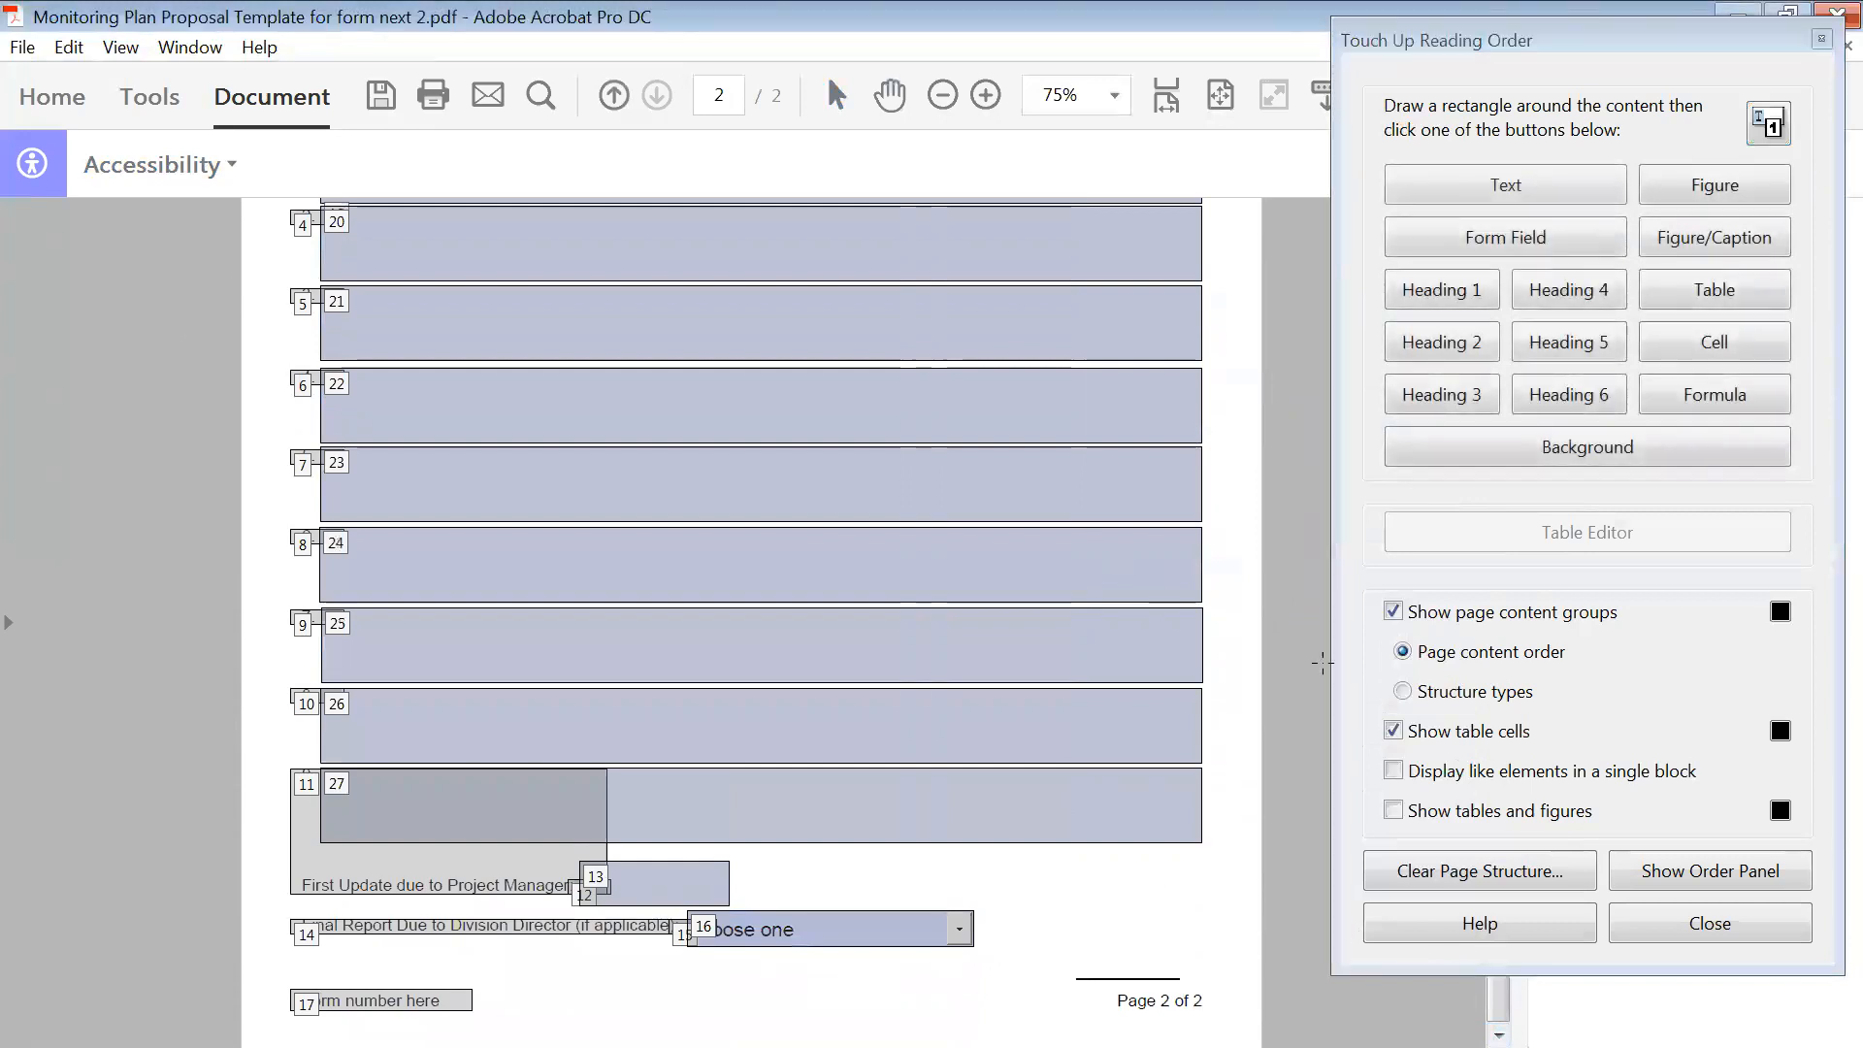
click(1505, 184)
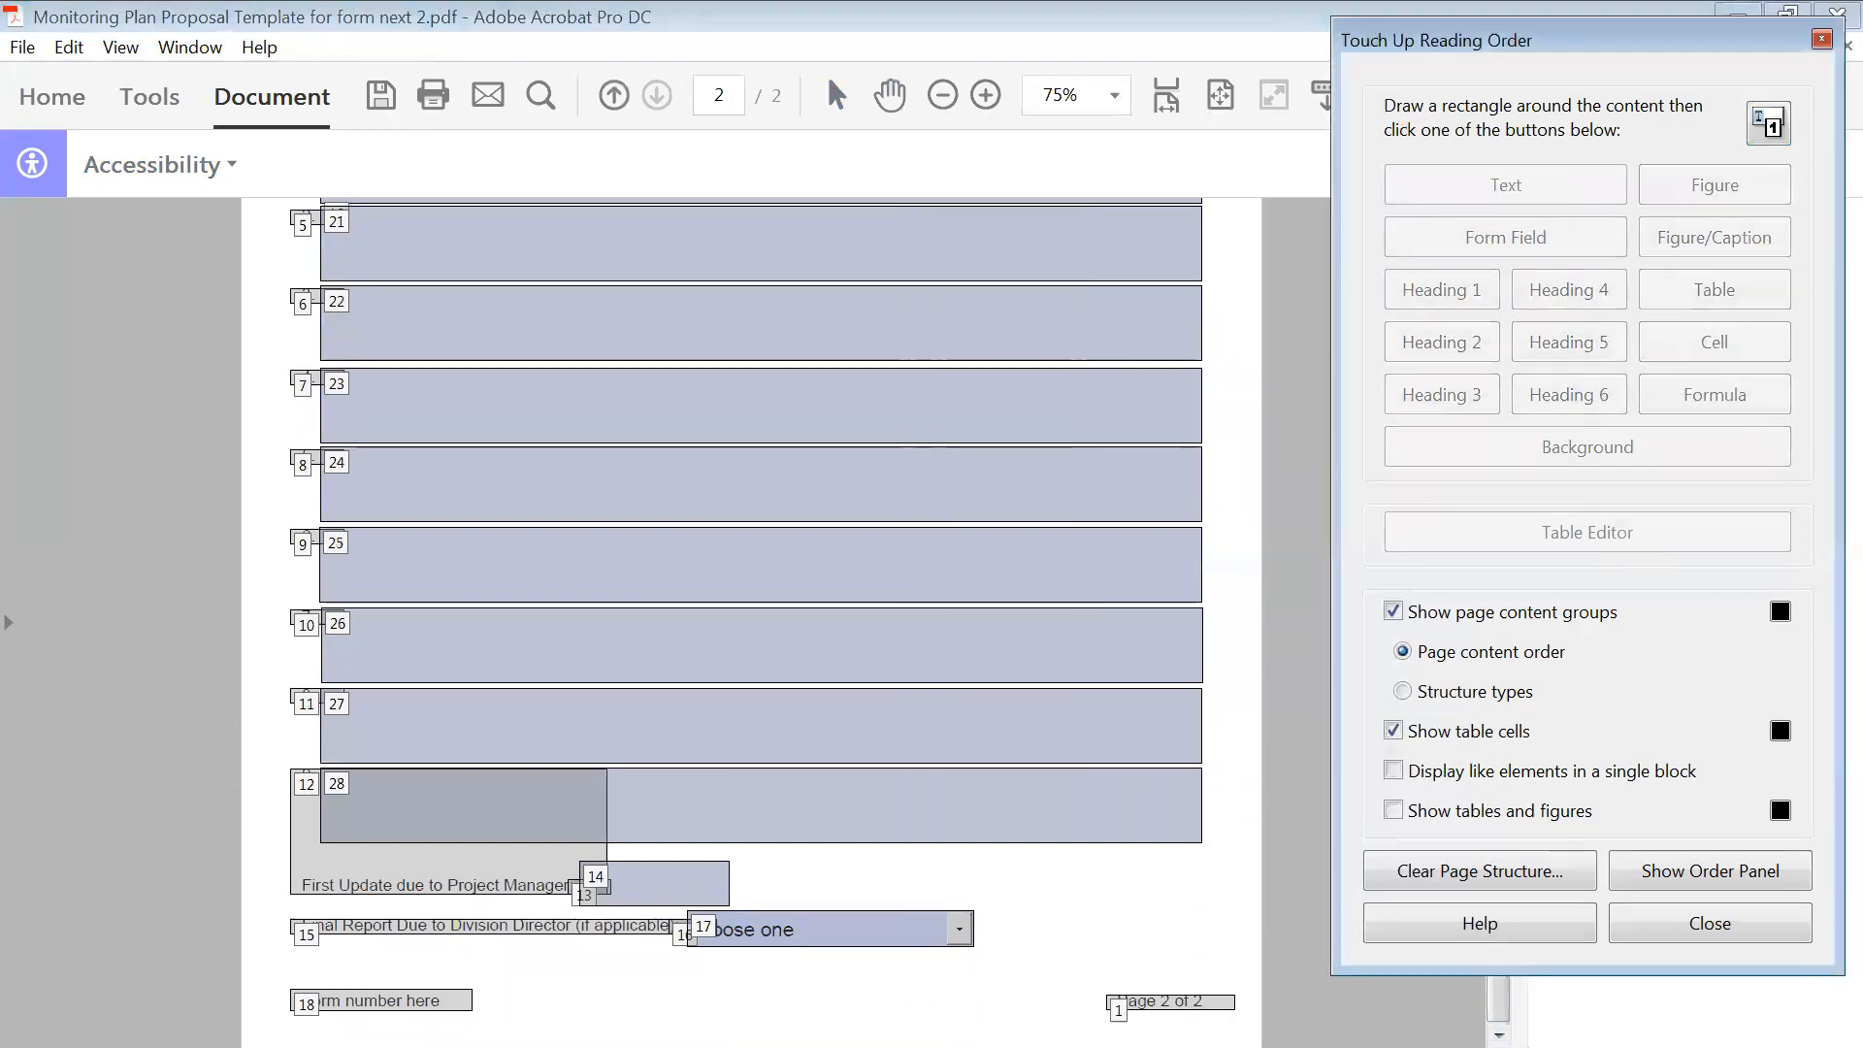
click(1737, 932)
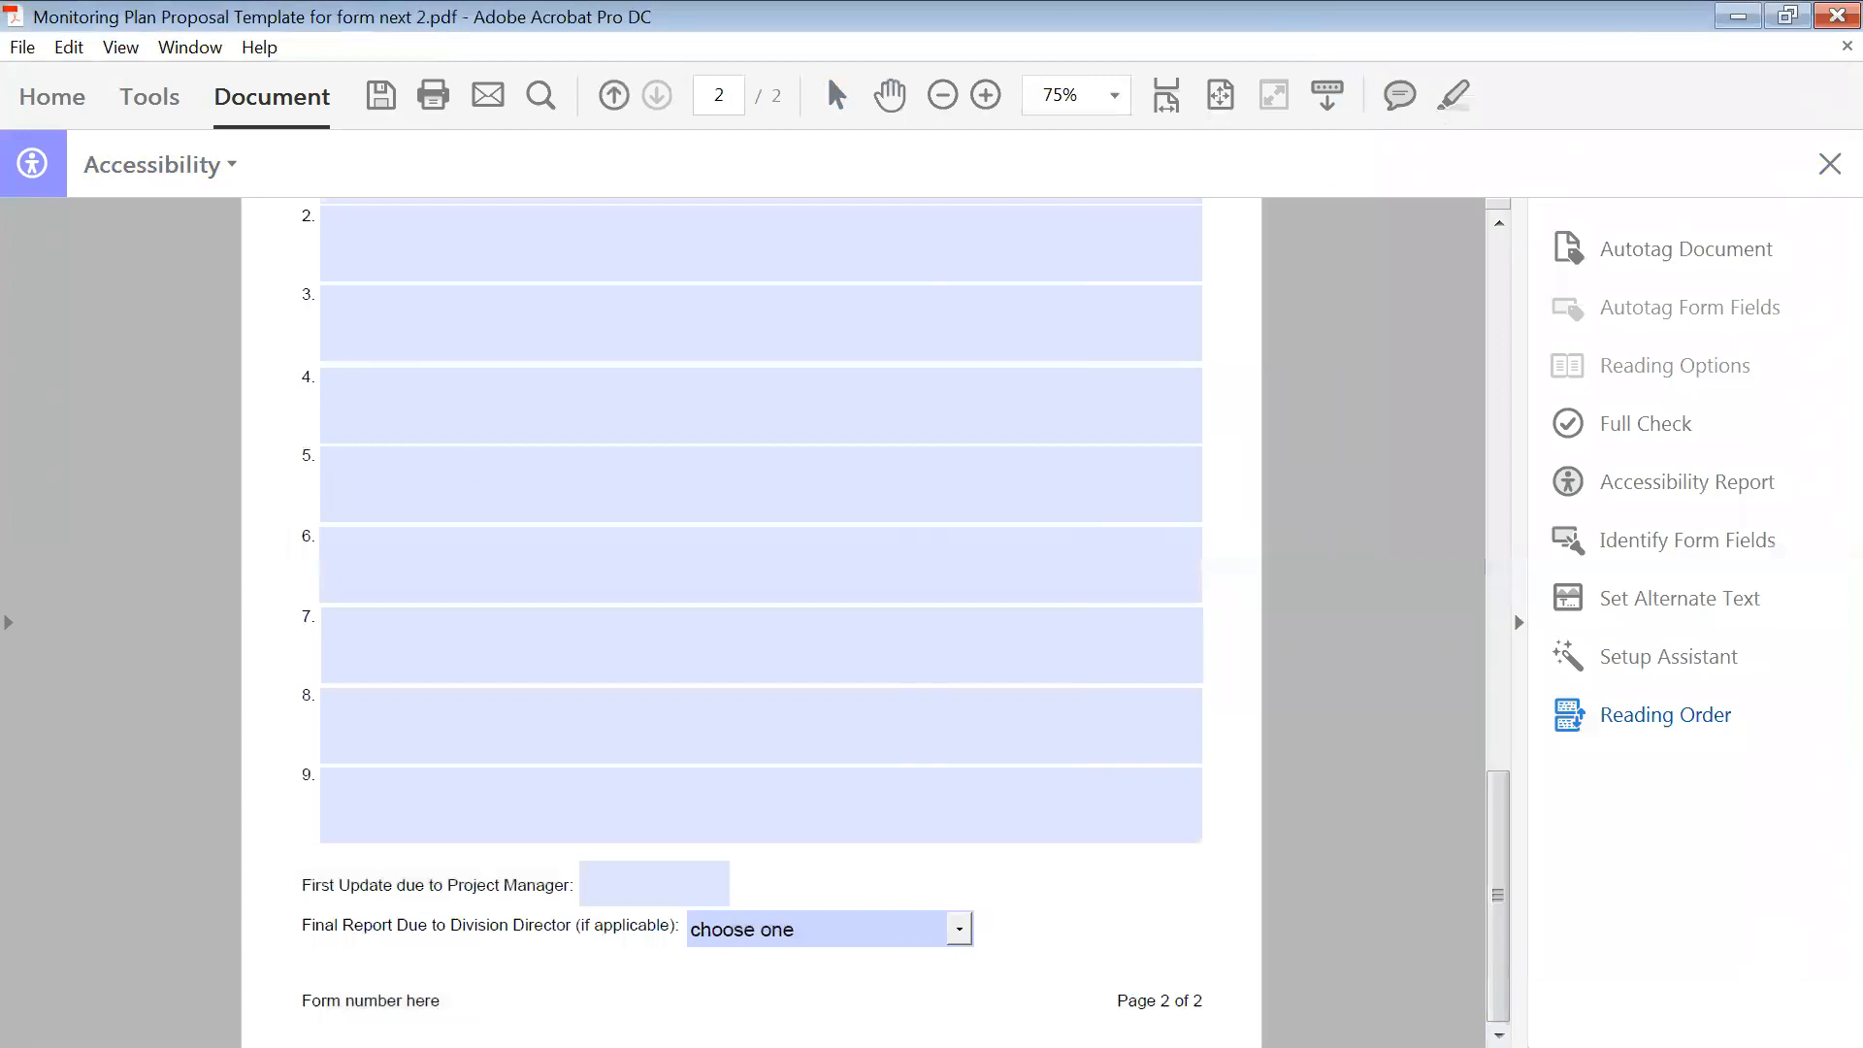
- Reopen the accessibility checker results and check the Forms category again
click(9, 624)
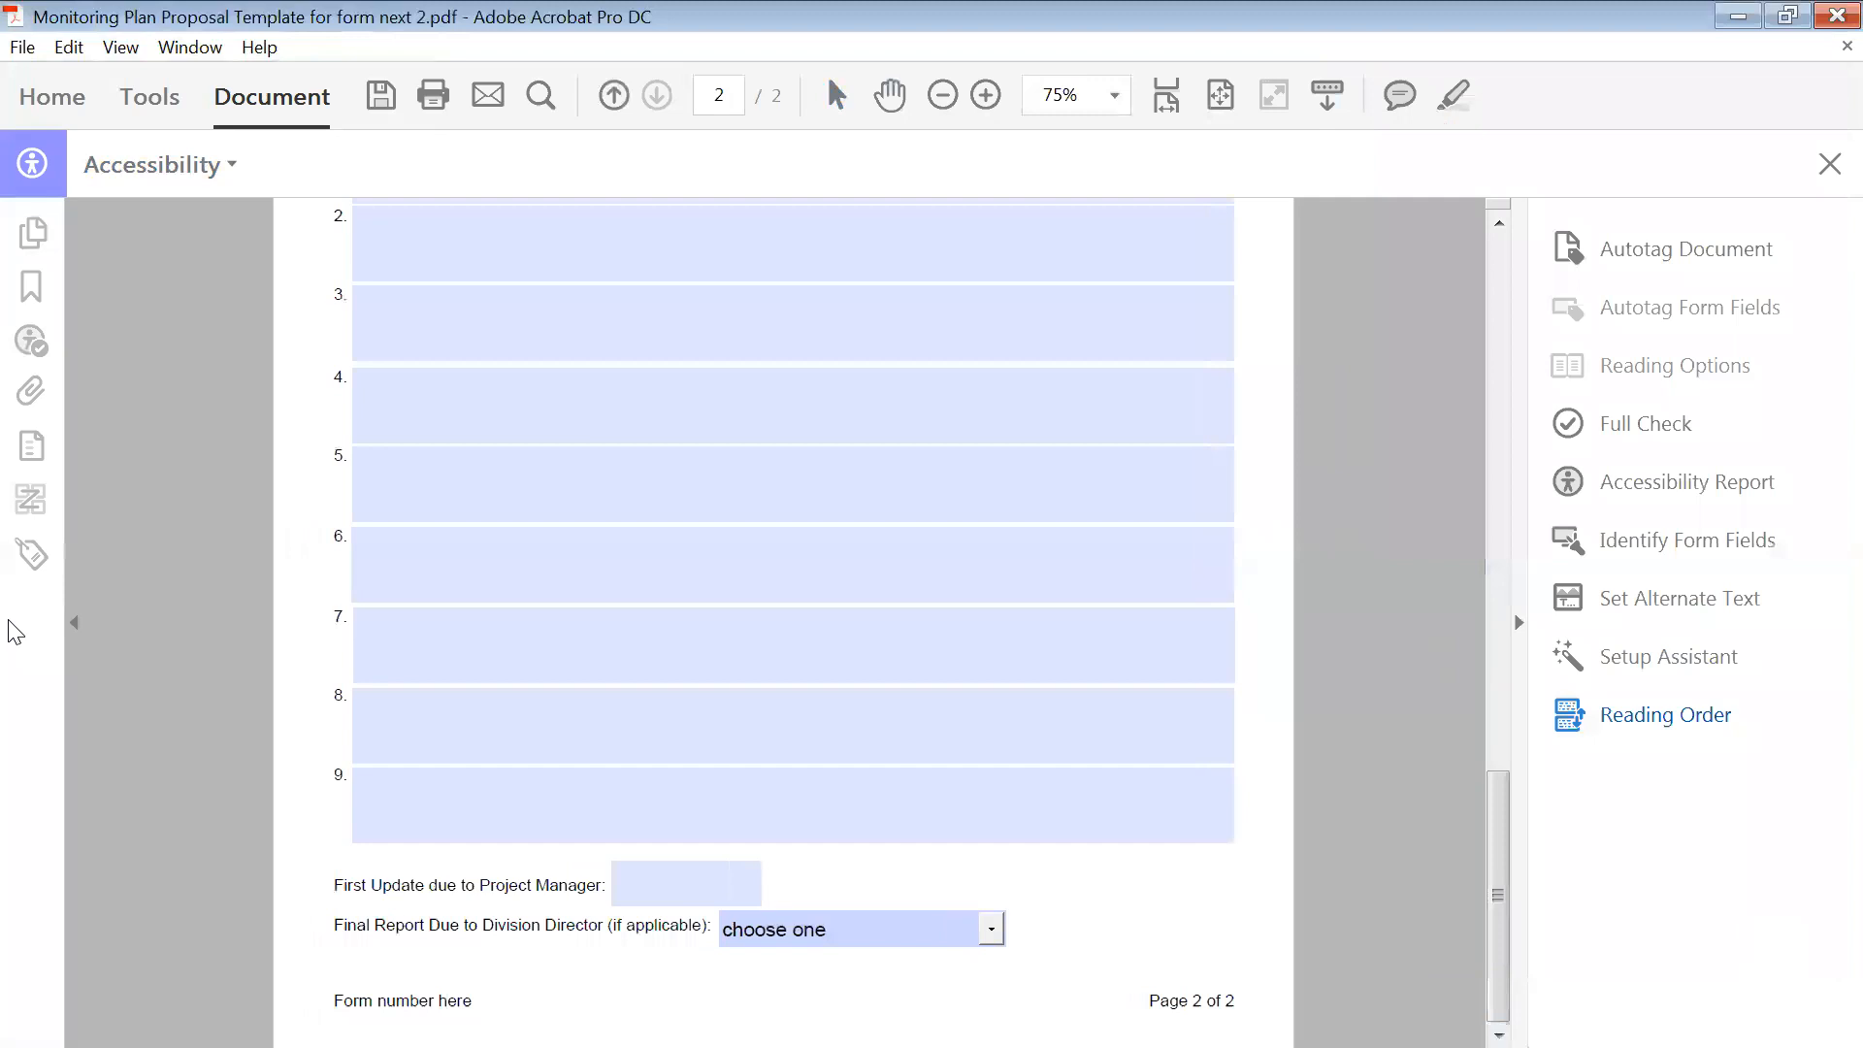
click(32, 341)
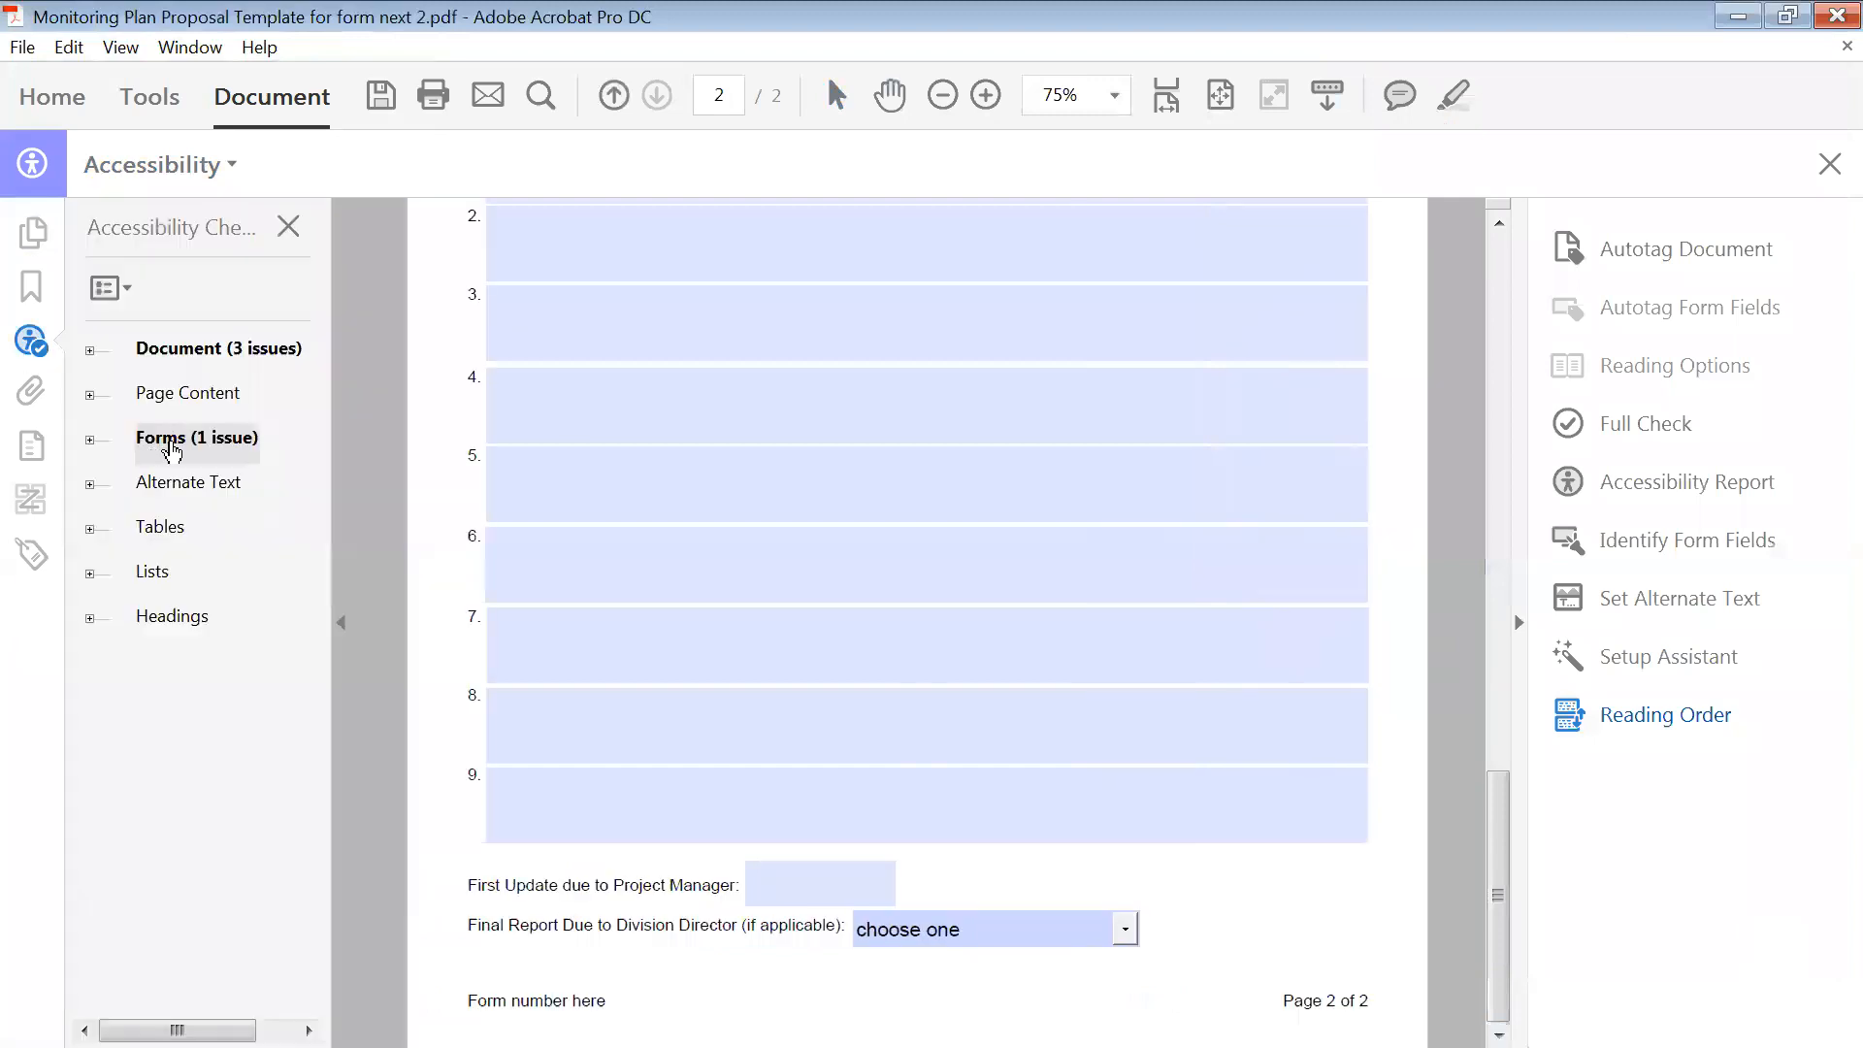
right_click(176, 445)
click(271, 522)
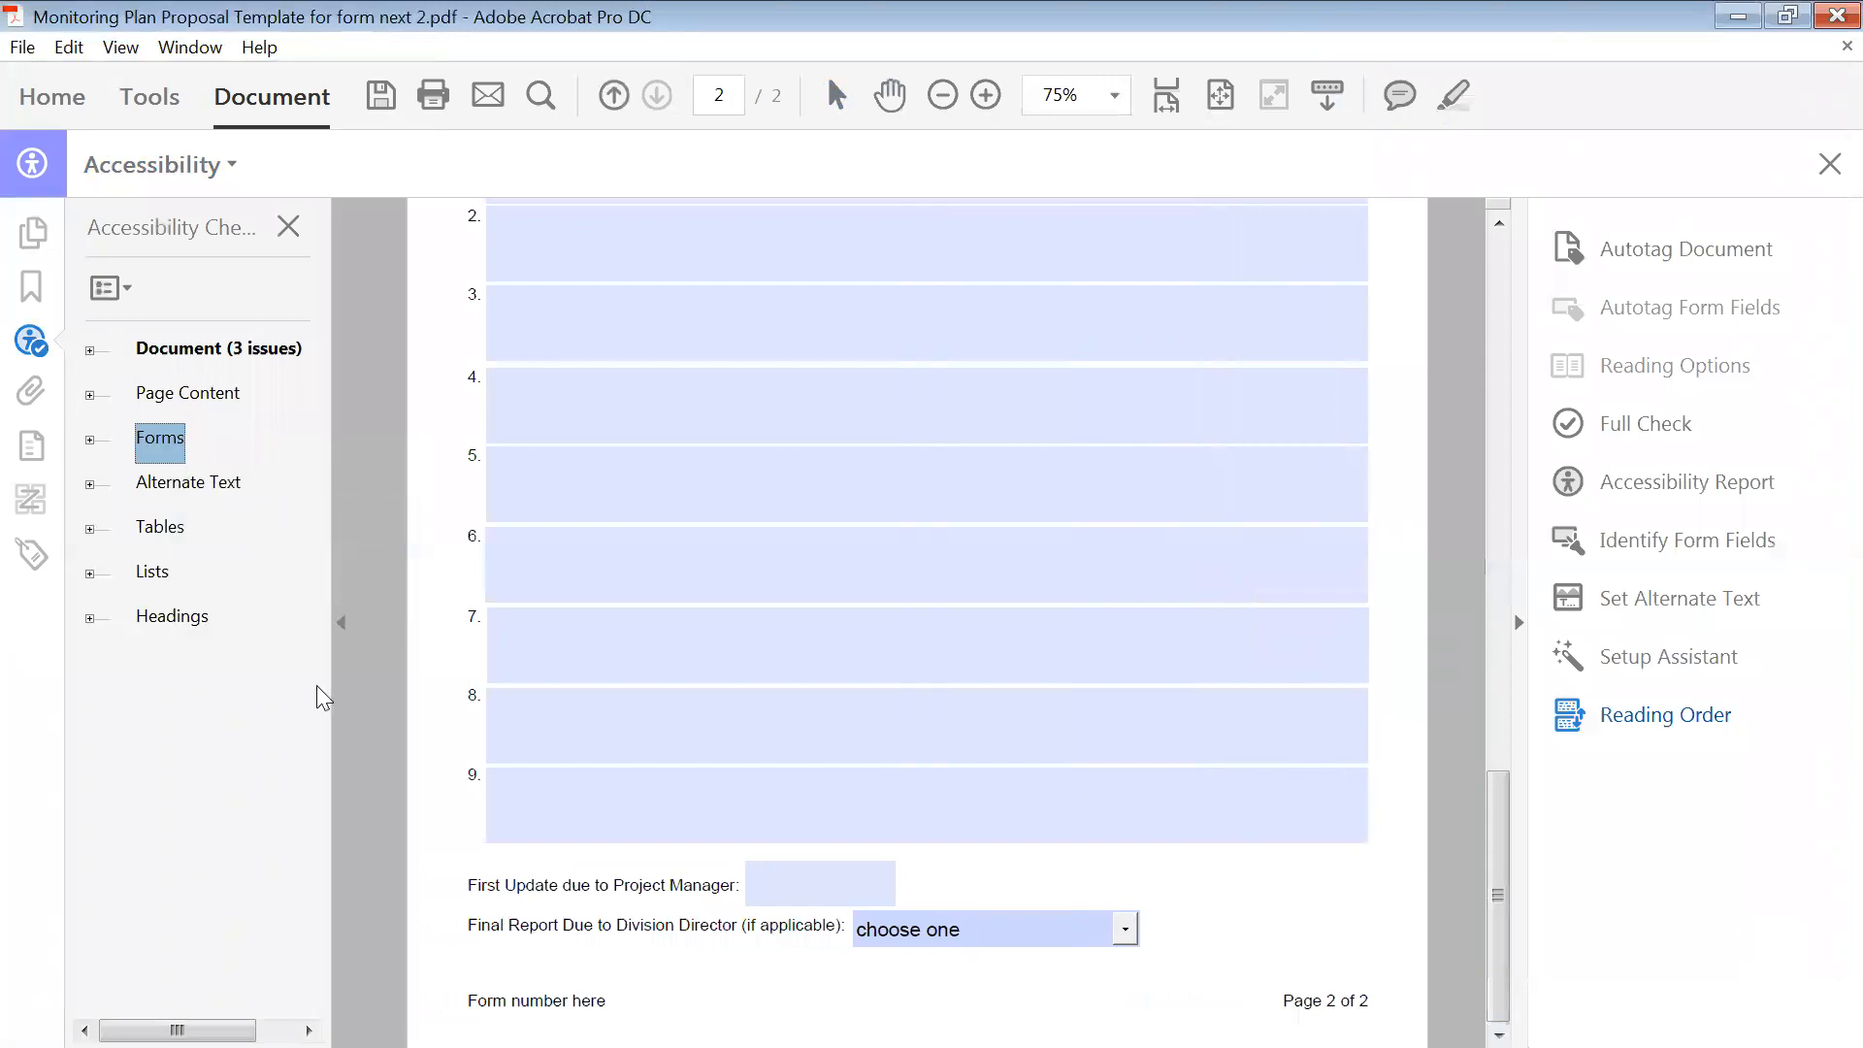
- Fix the failed Title rule in the Document category of the accessibility checker results
click(90, 350)
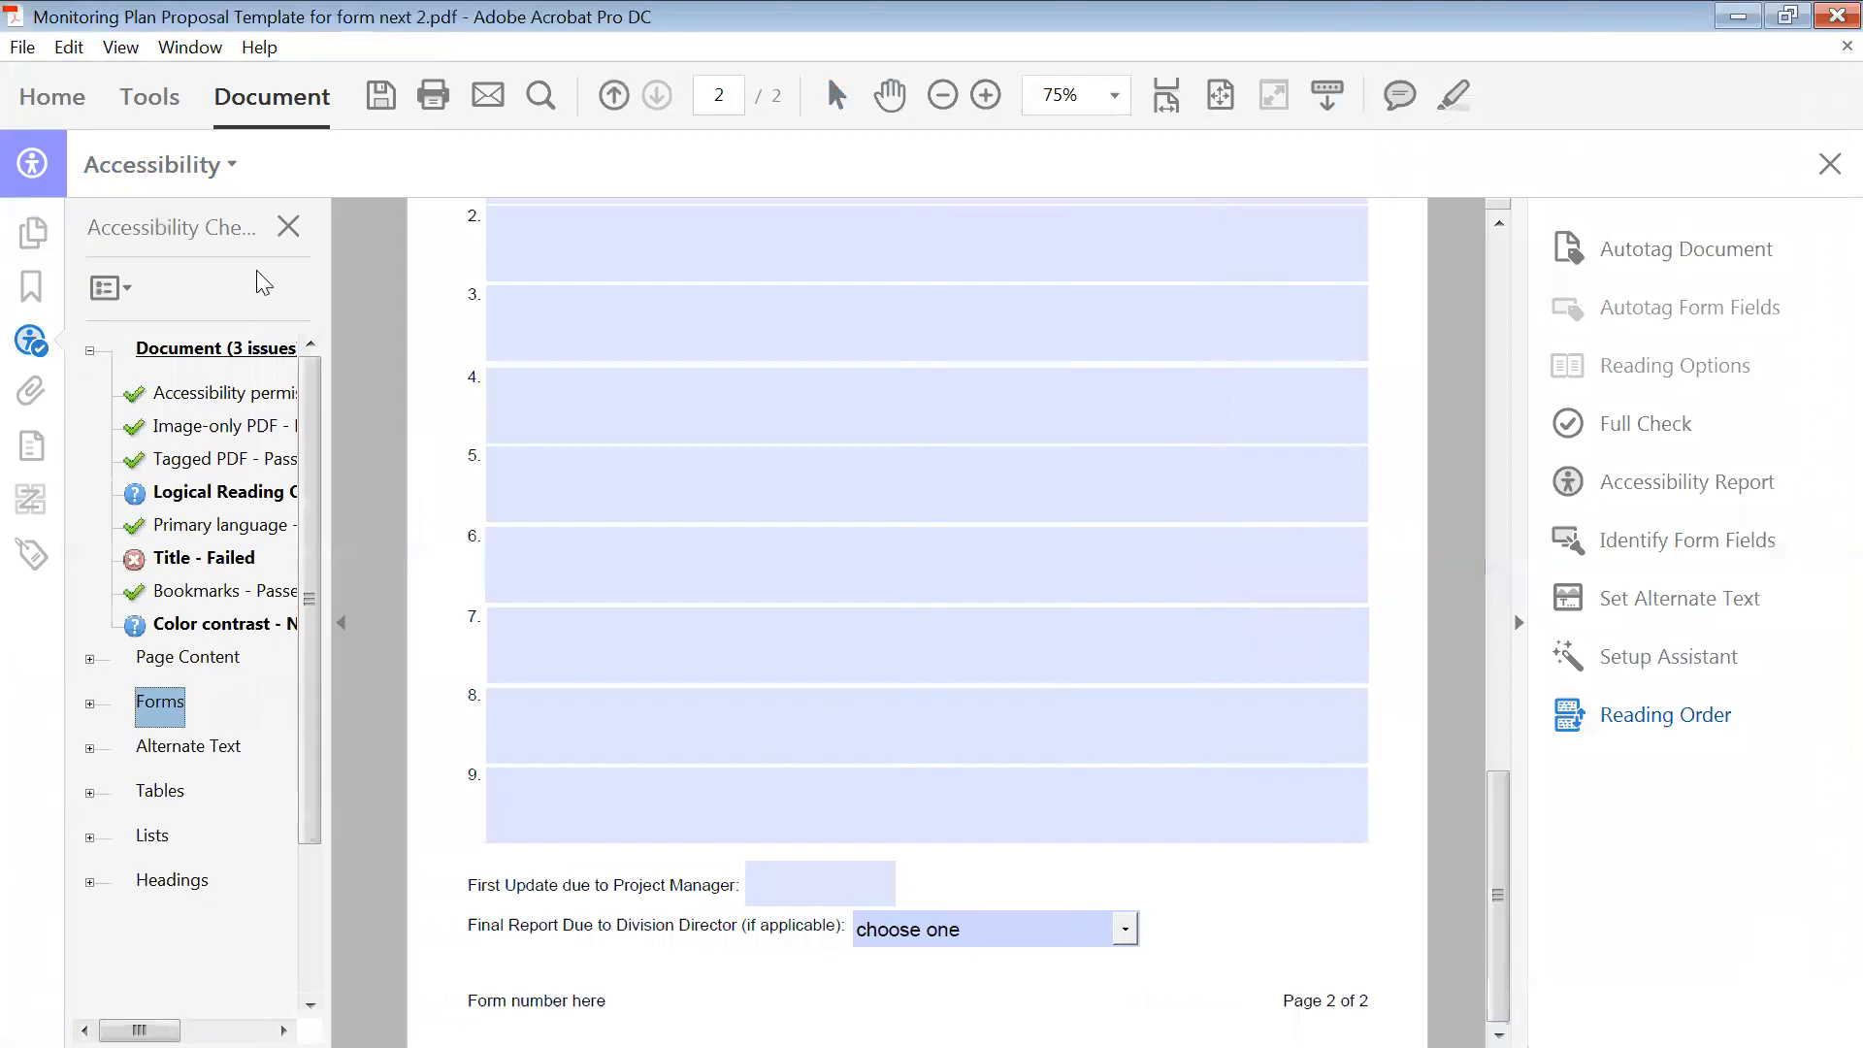
right_click(195, 560)
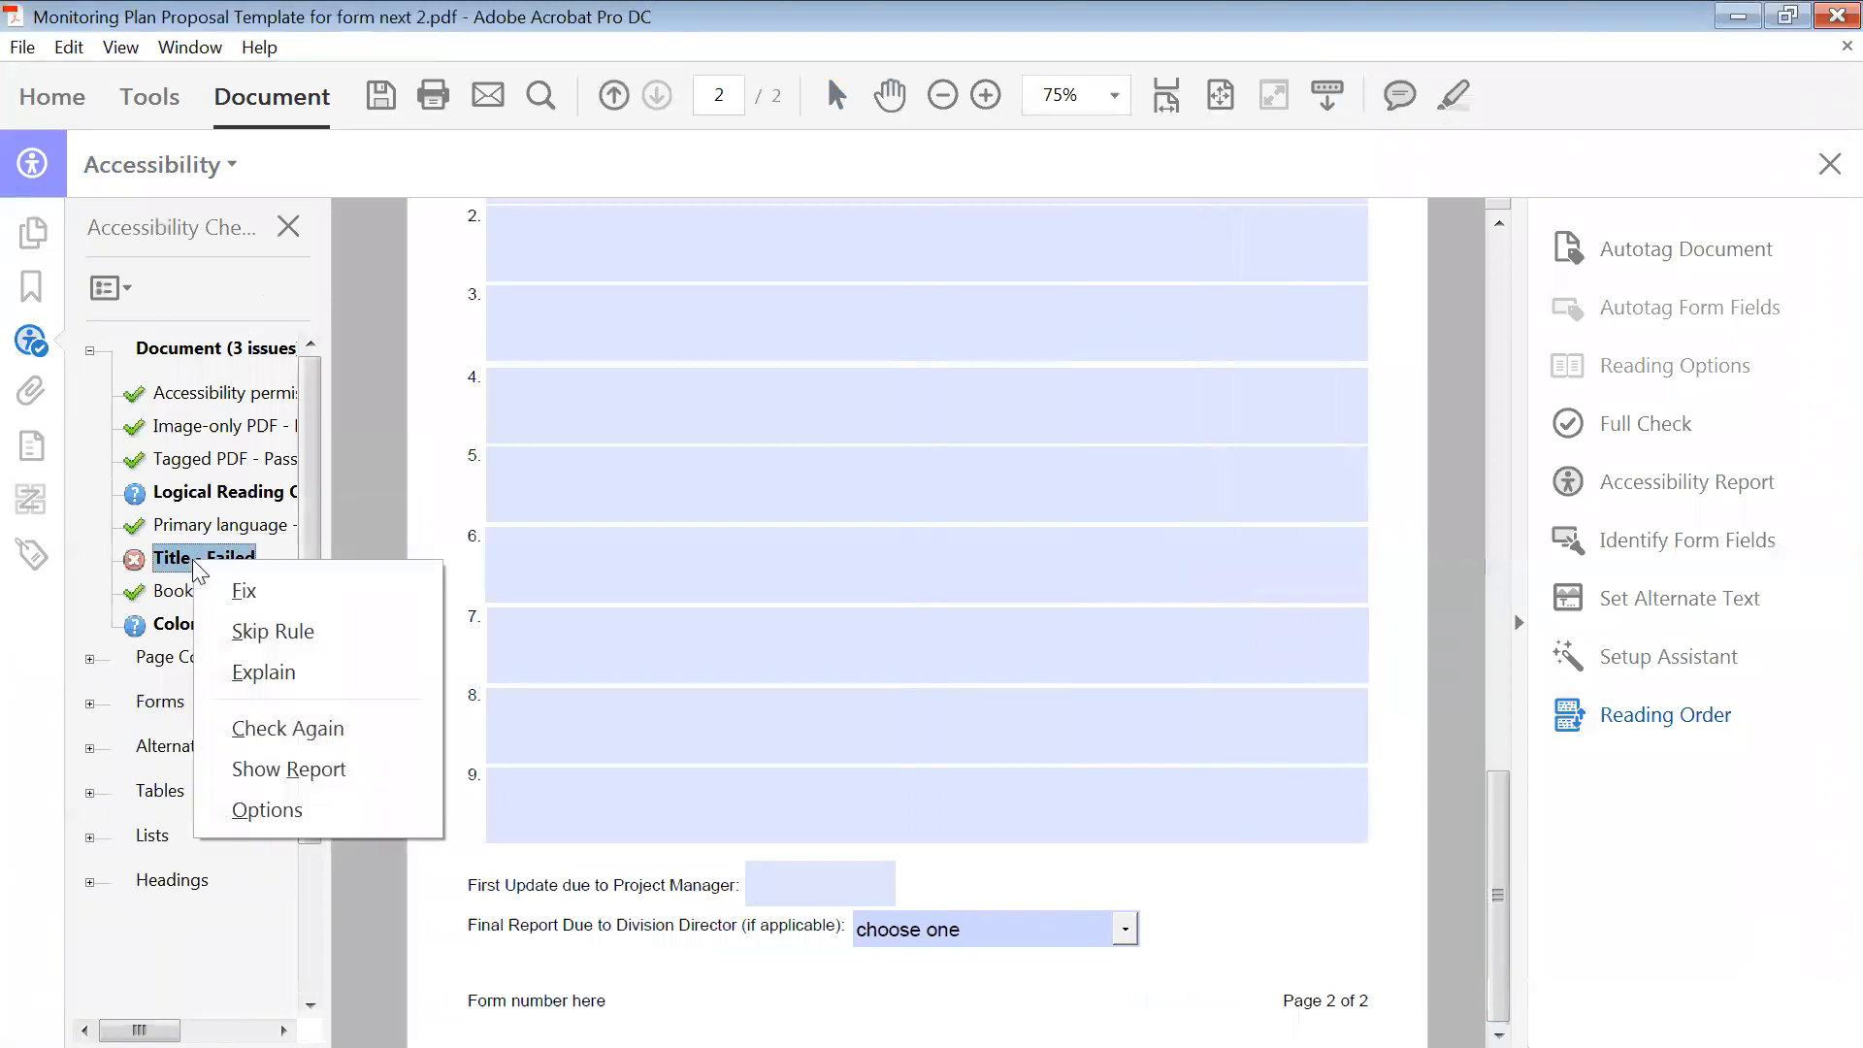
click(266, 592)
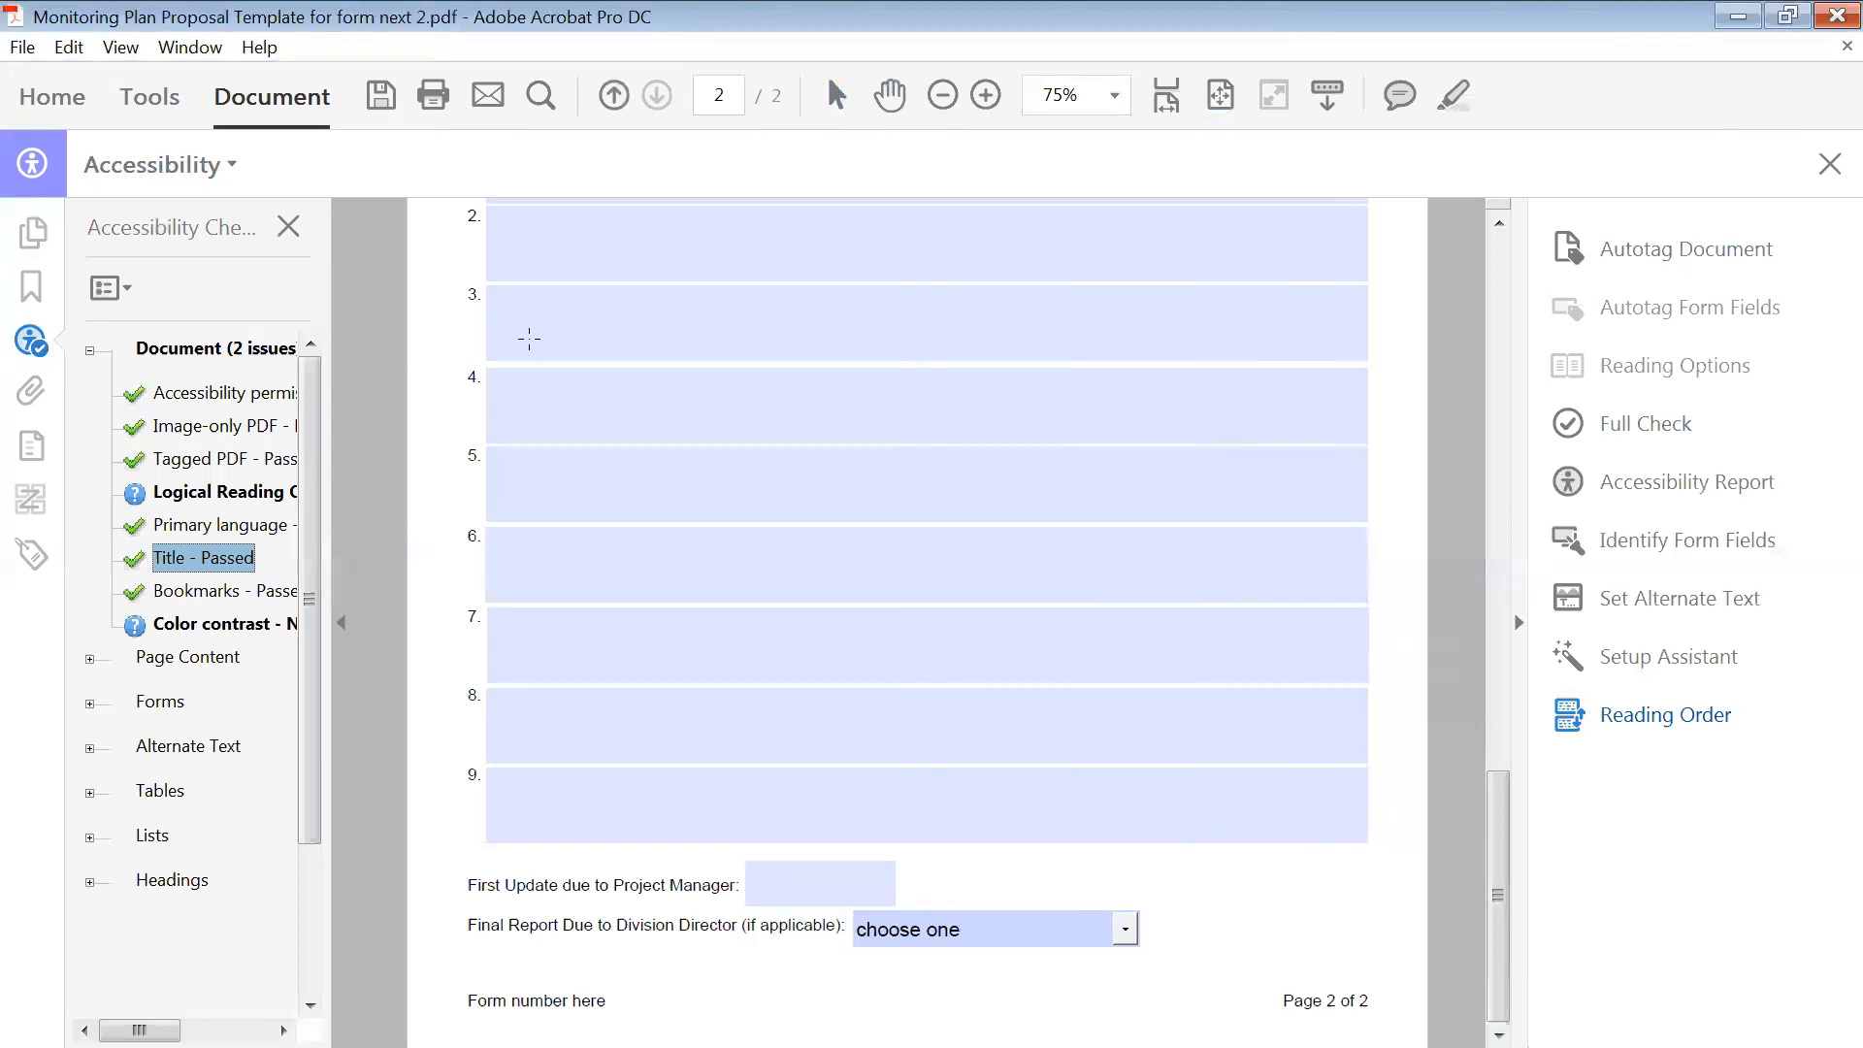
- Close the accessibility checker results and the Accessibility tool, and hide the tools pane to return to the form
drag(1499, 820, 1455, 895)
click(287, 225)
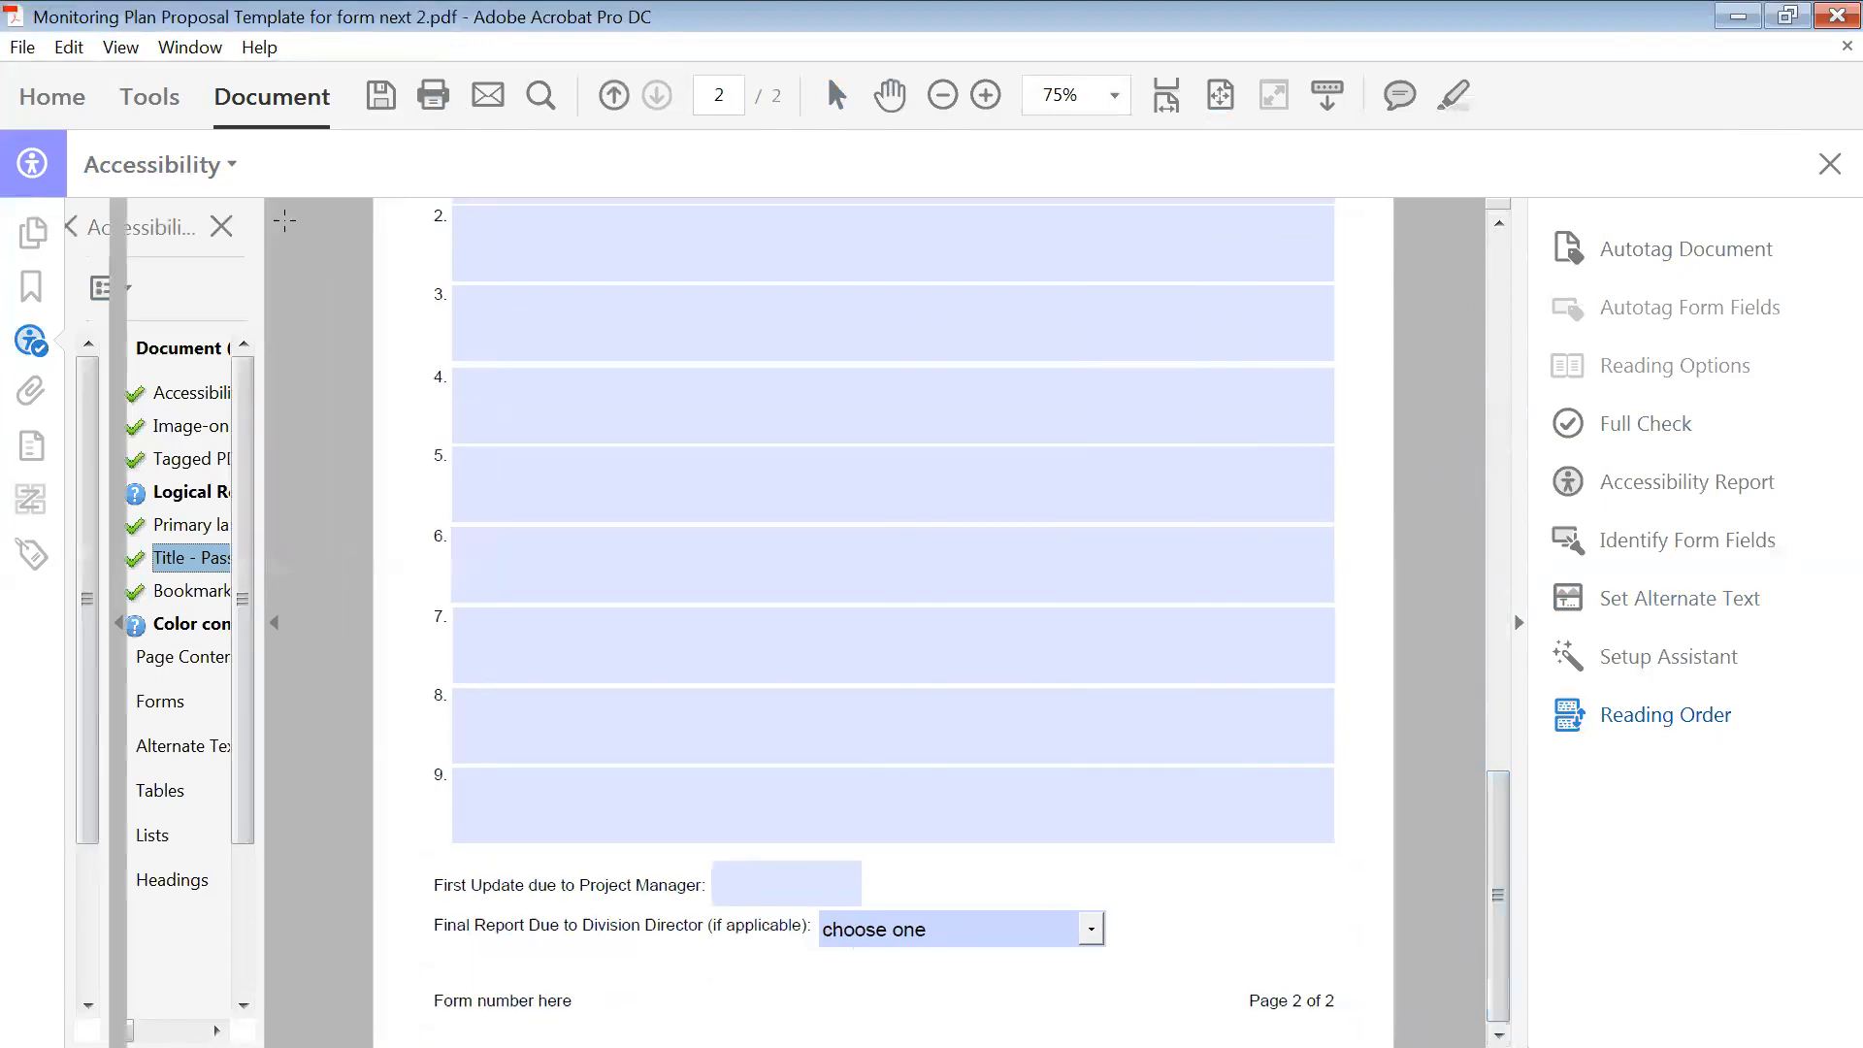
click(1826, 166)
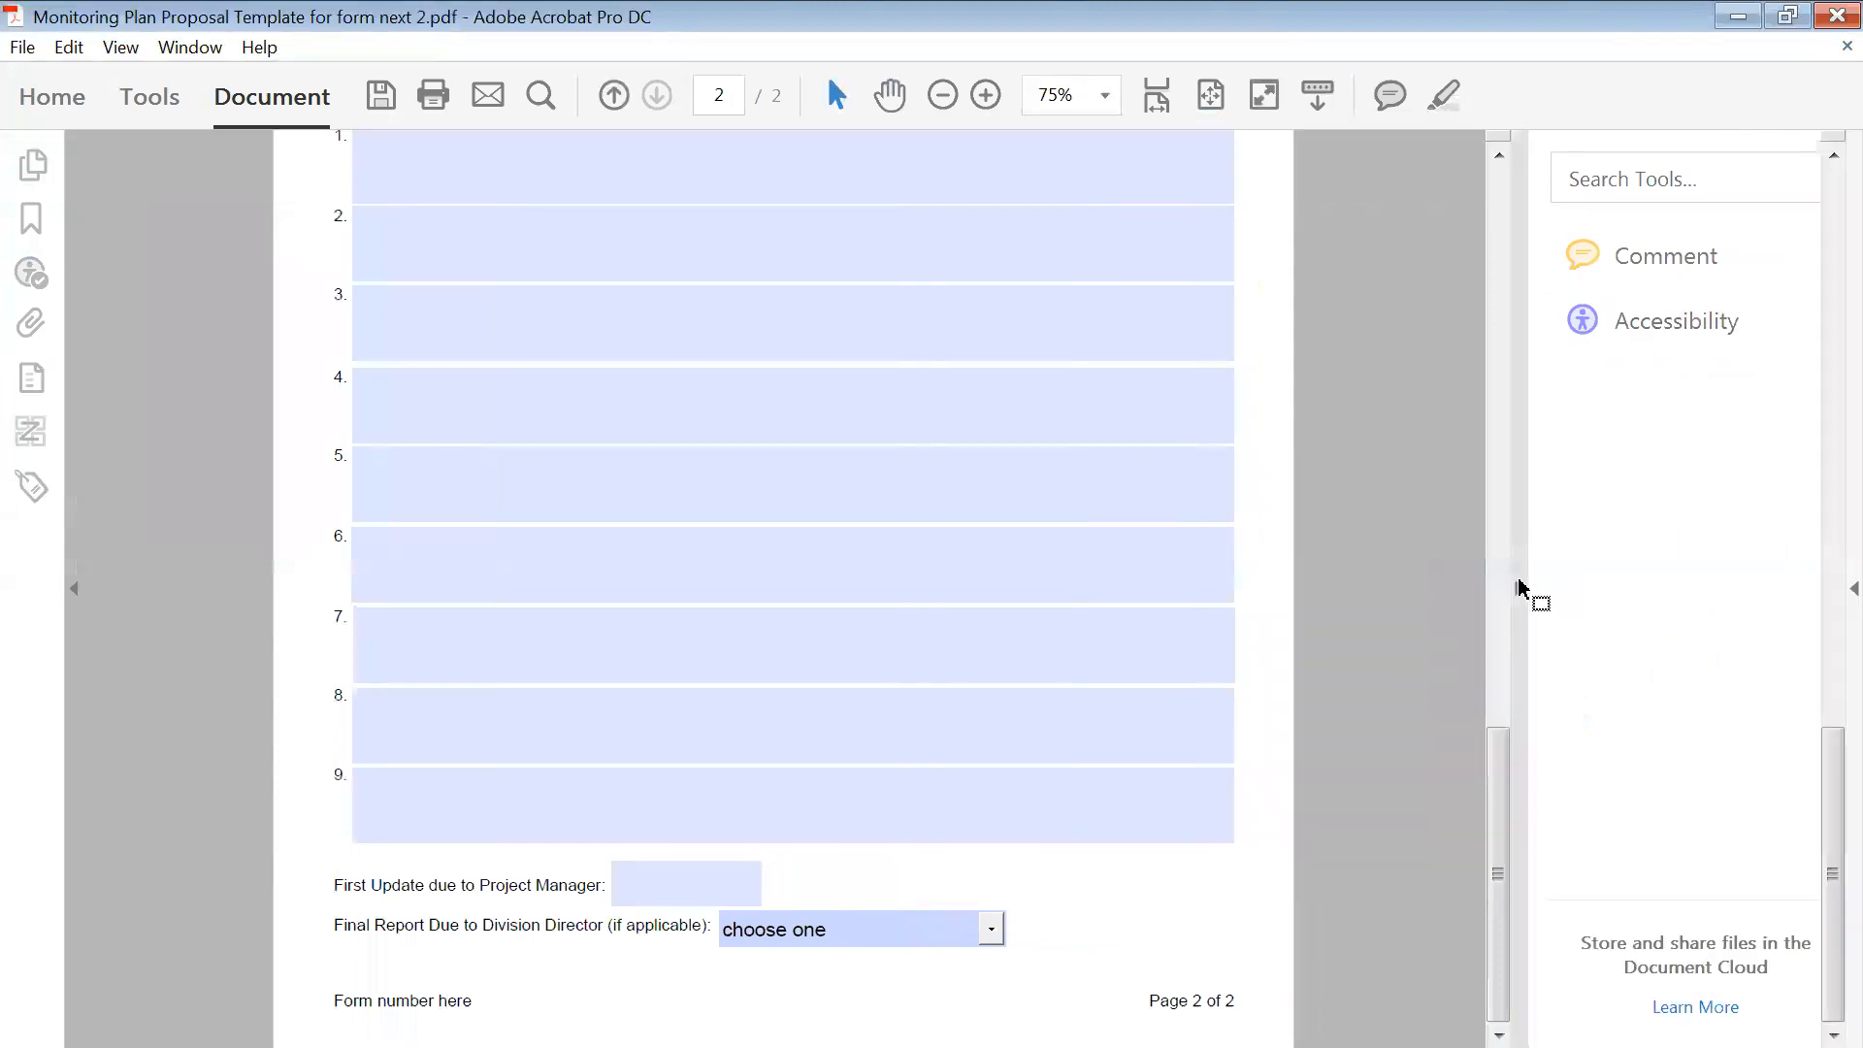
click(1518, 586)
scroll(1506, 474, up, 7)
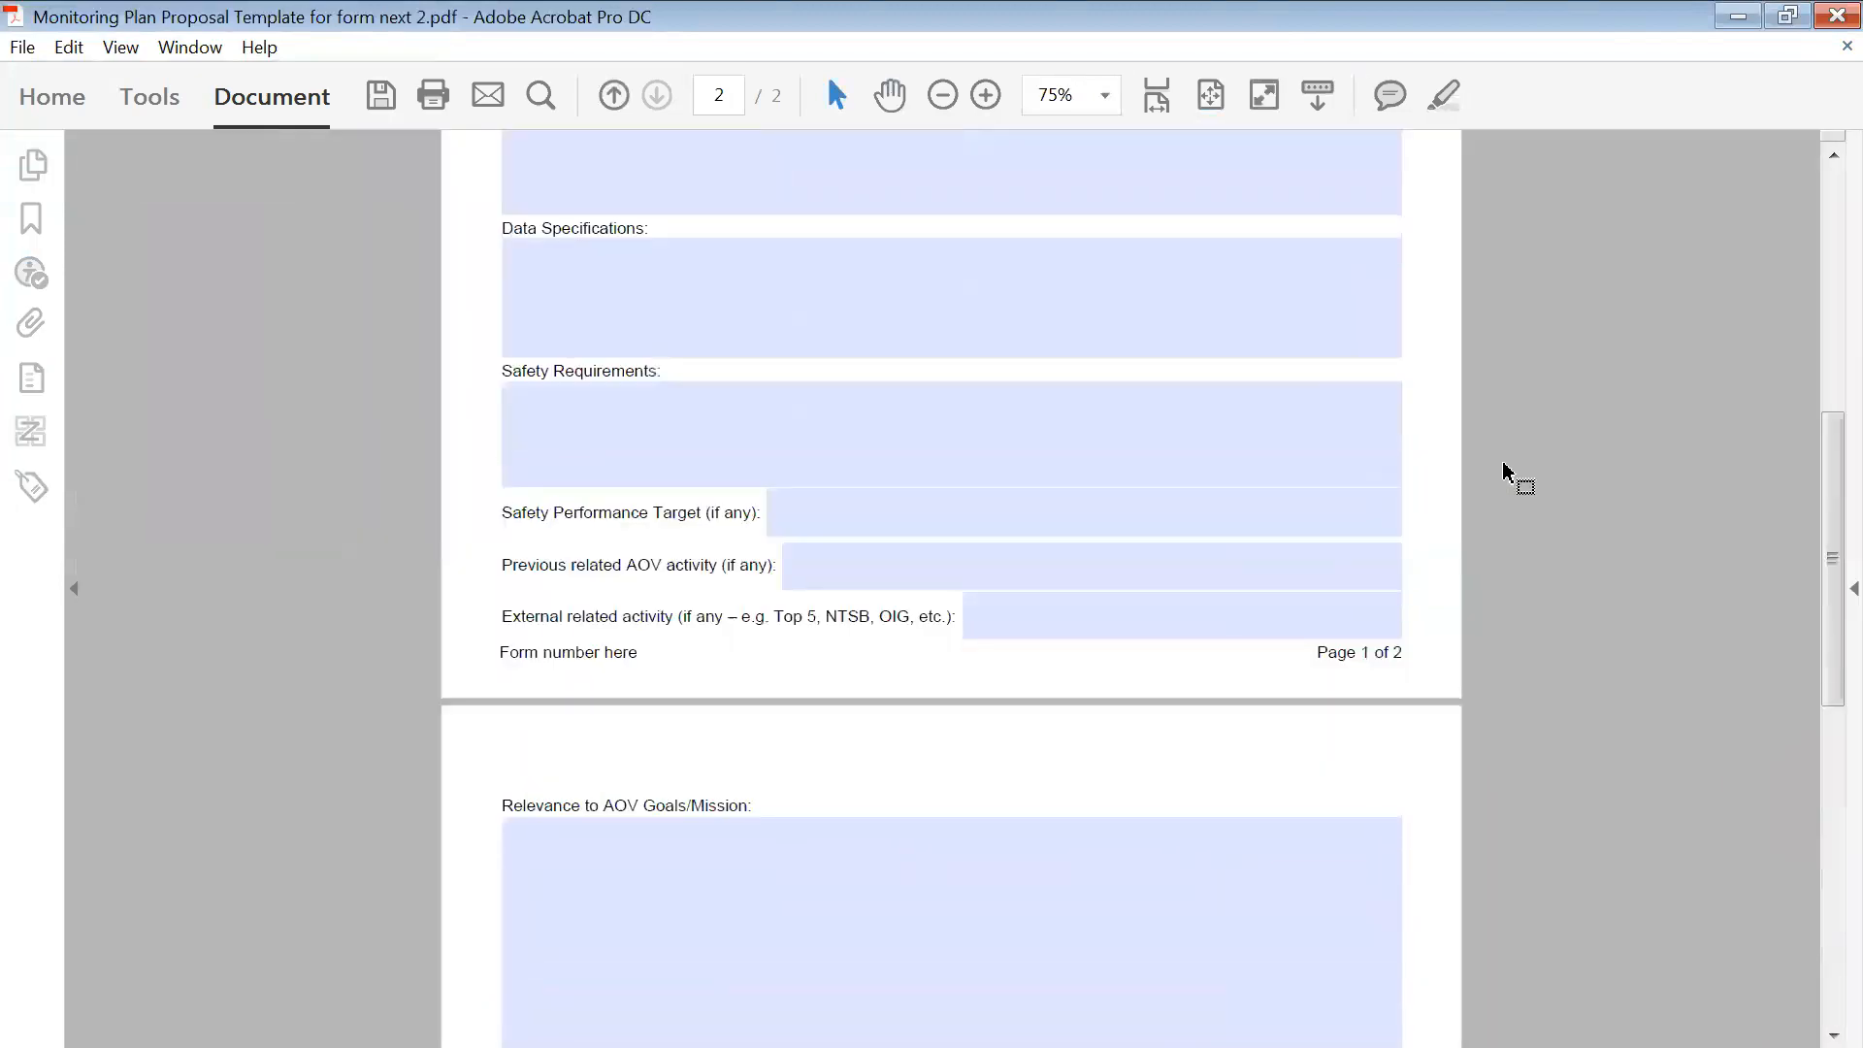
- Save the form as a new PDF copy named "Monitoring Plan Proposal 12-3-2018" in the form video folder
scroll(1506, 474, up, 8)
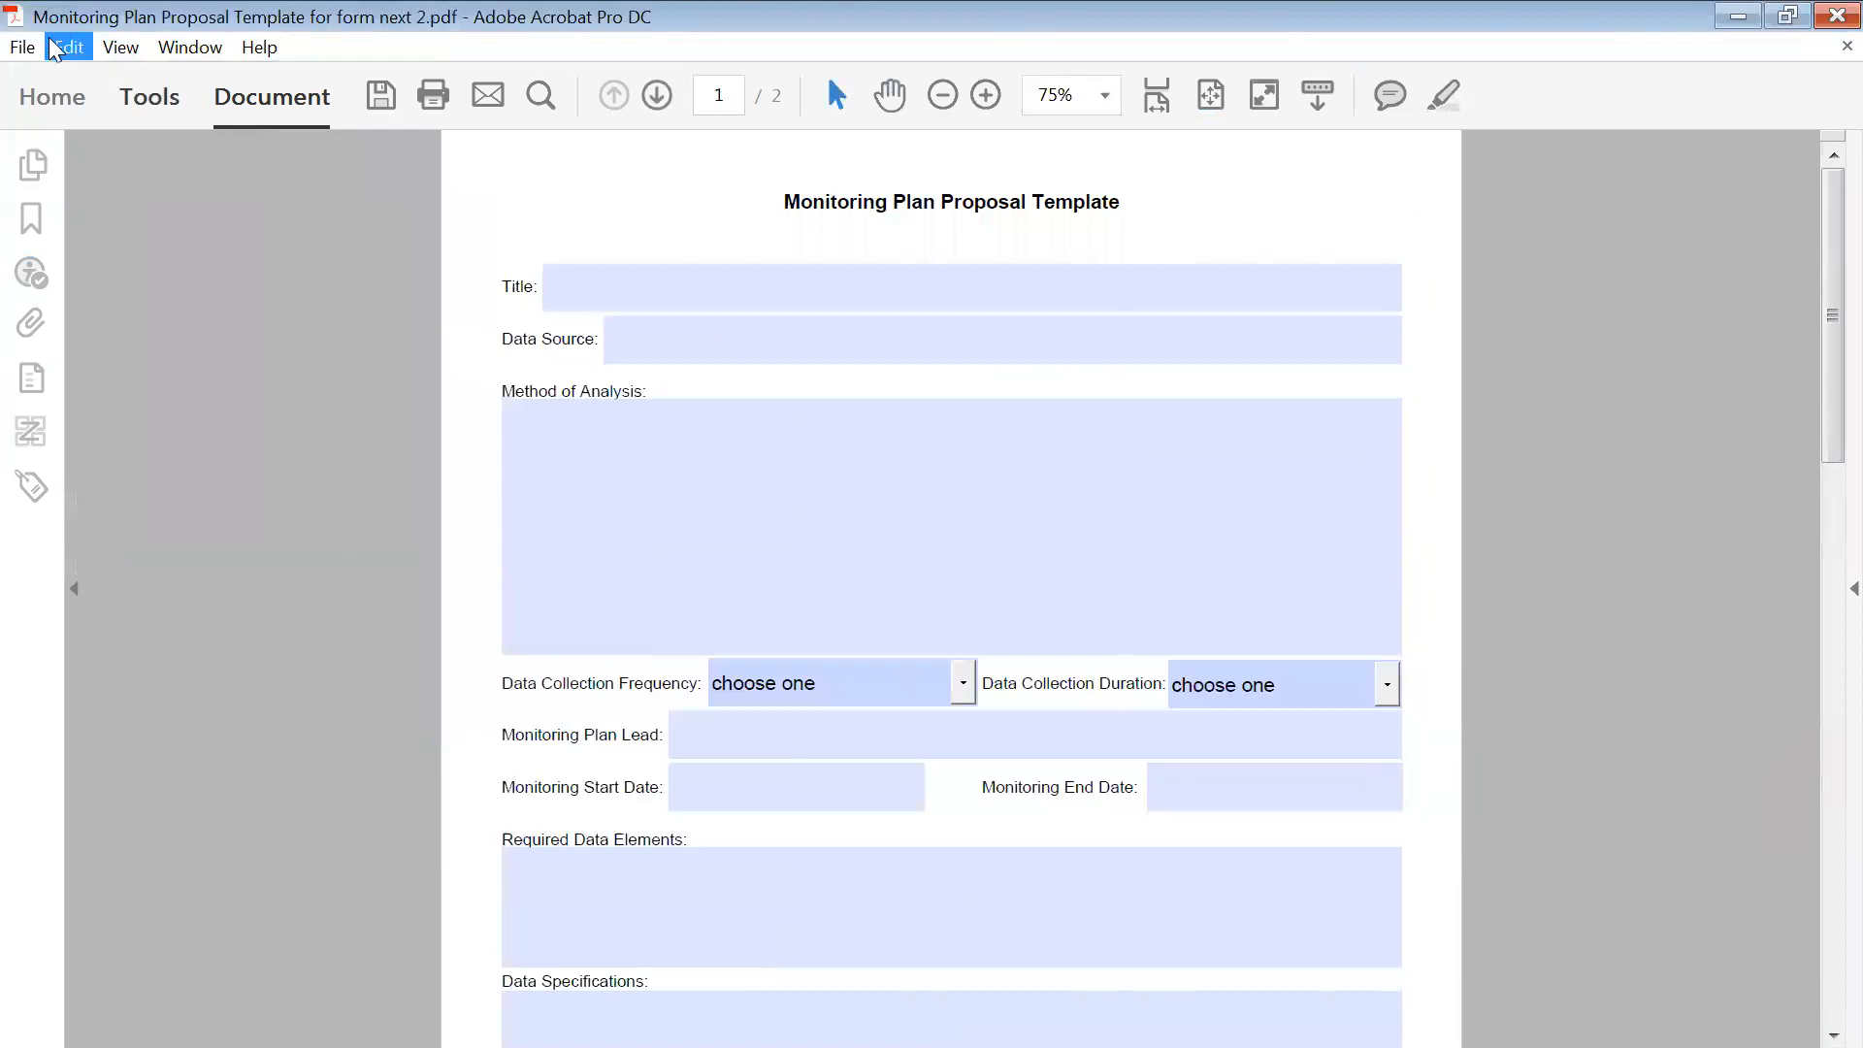
click(28, 45)
click(134, 233)
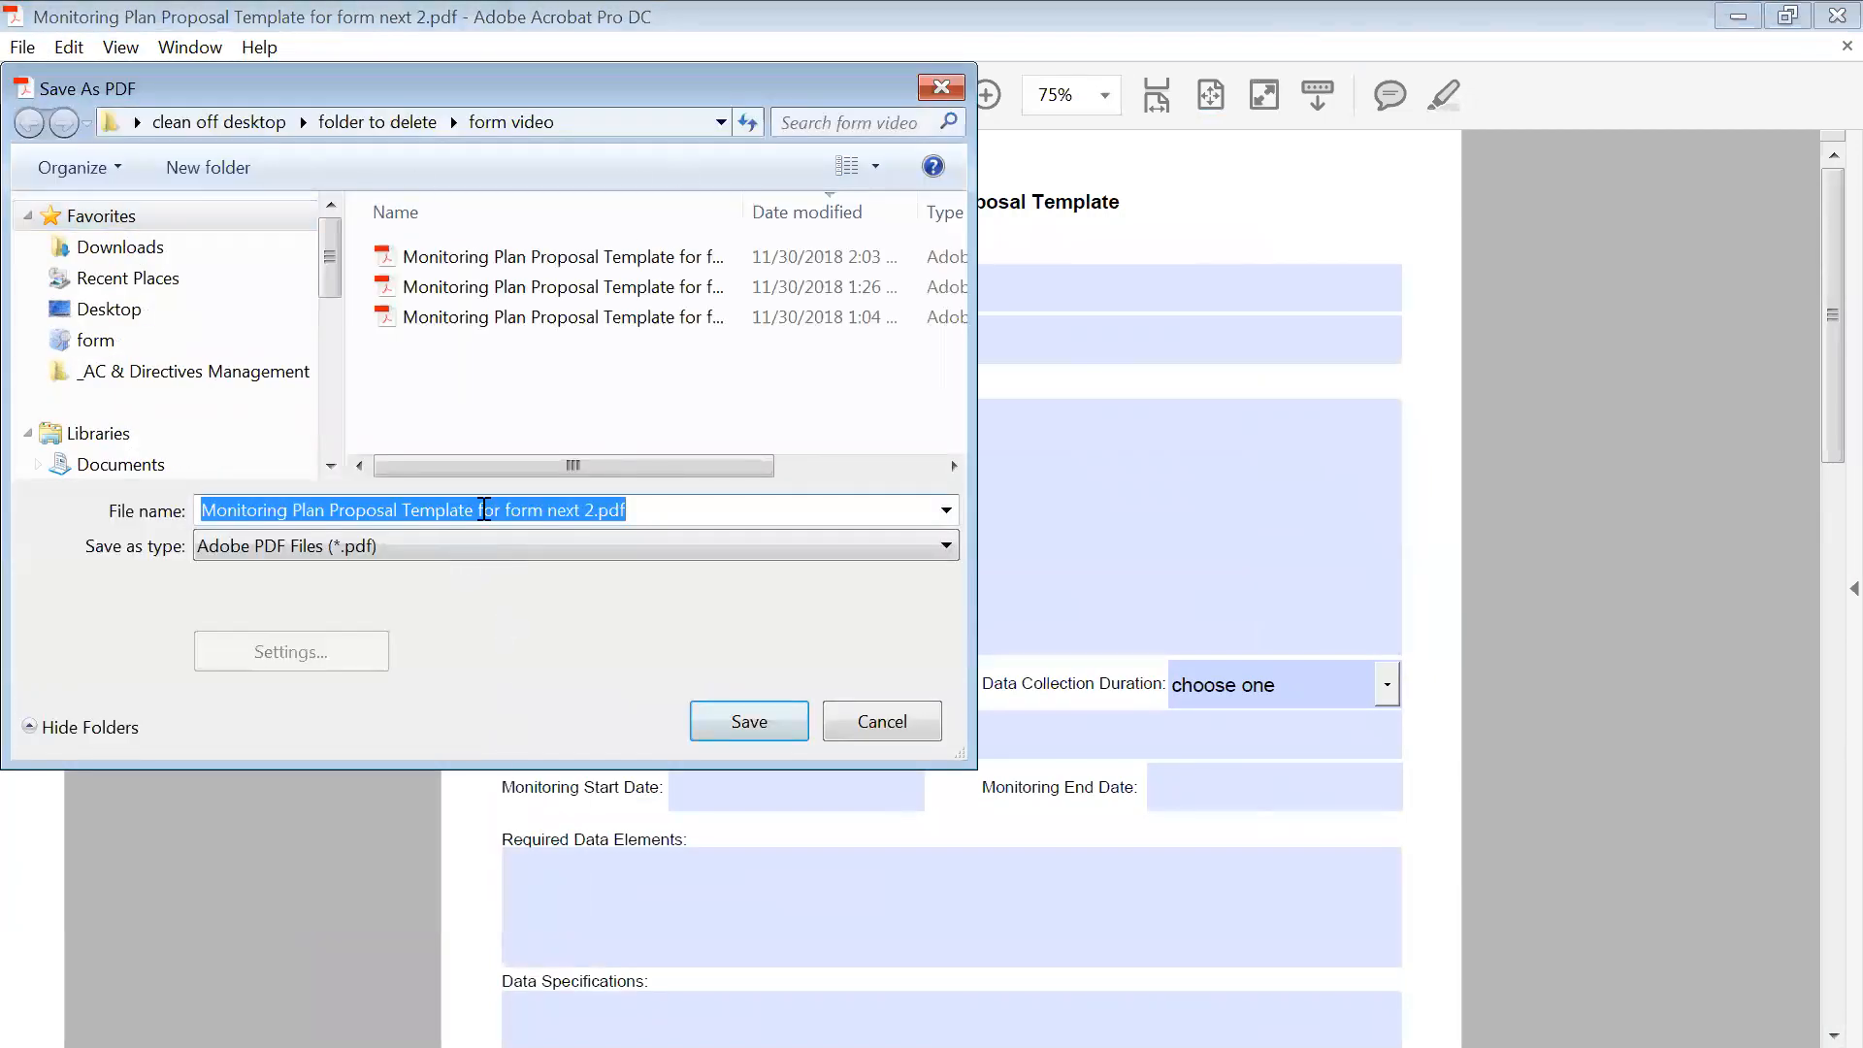
drag(666, 515, 406, 511)
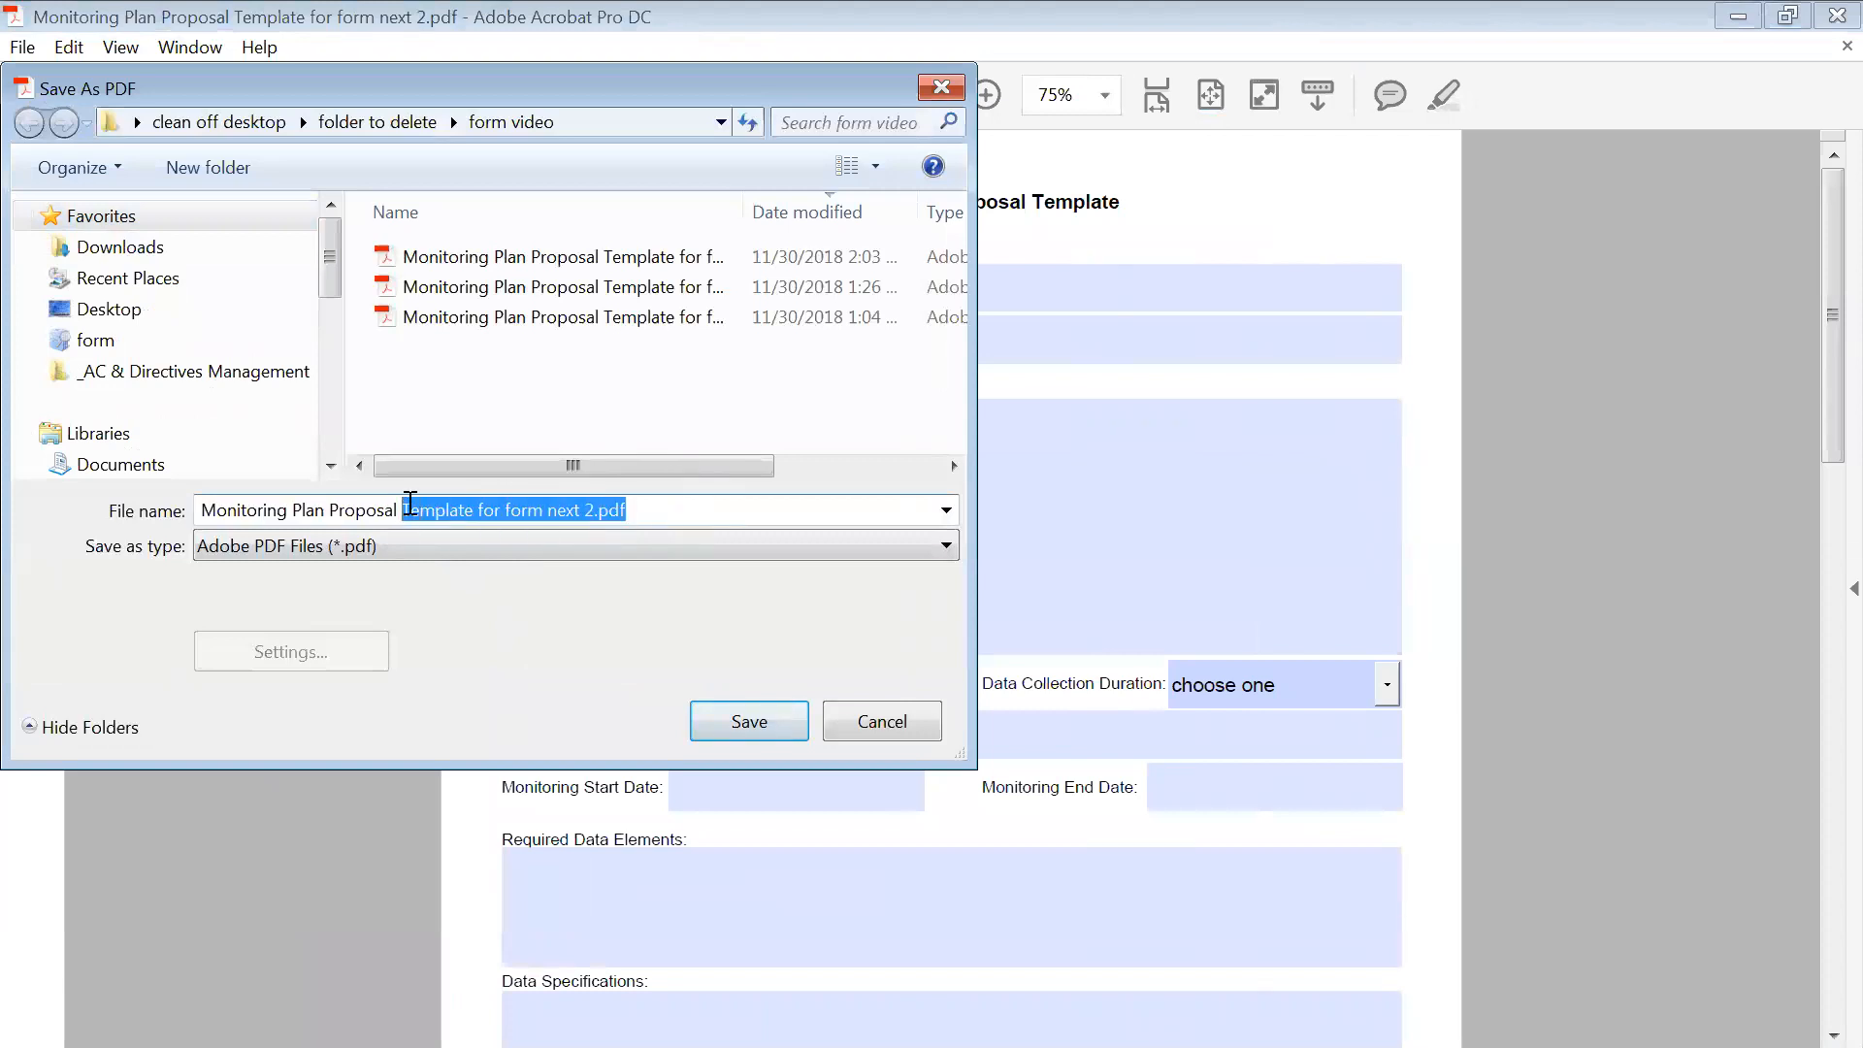
text(12-3-2018)
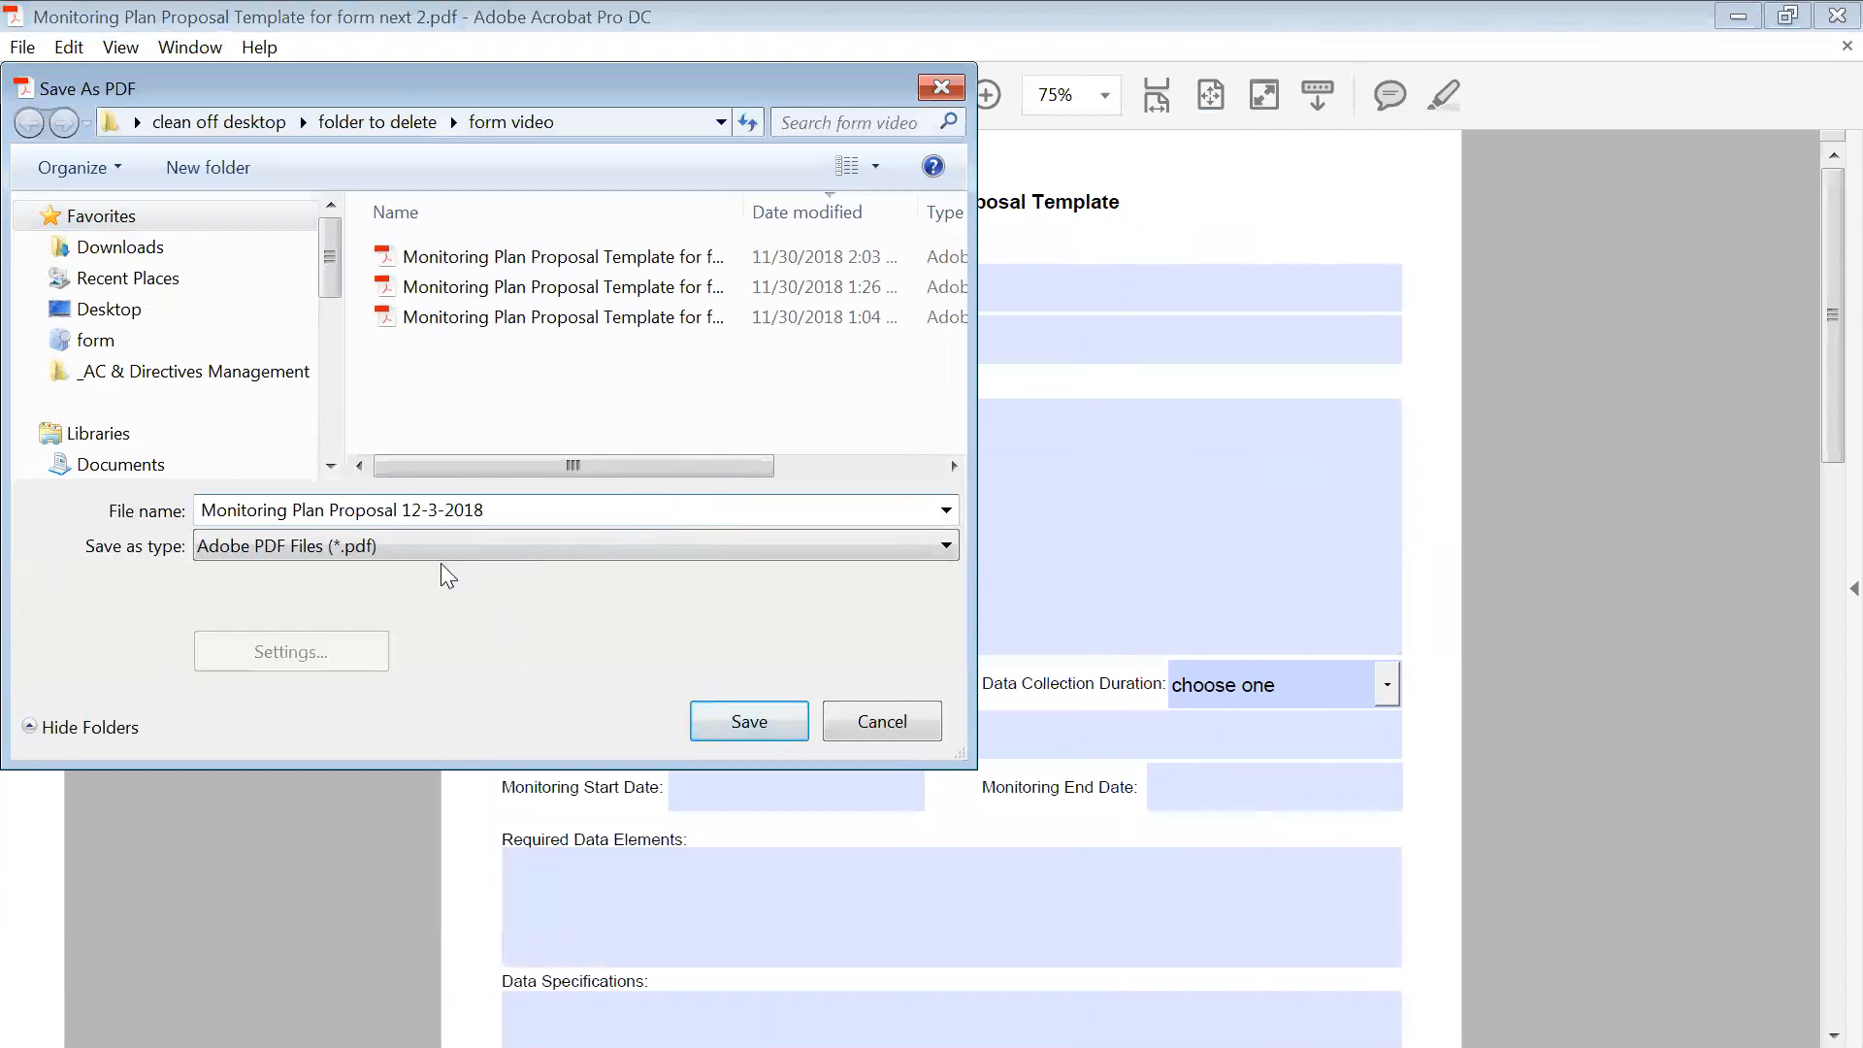
click(776, 735)
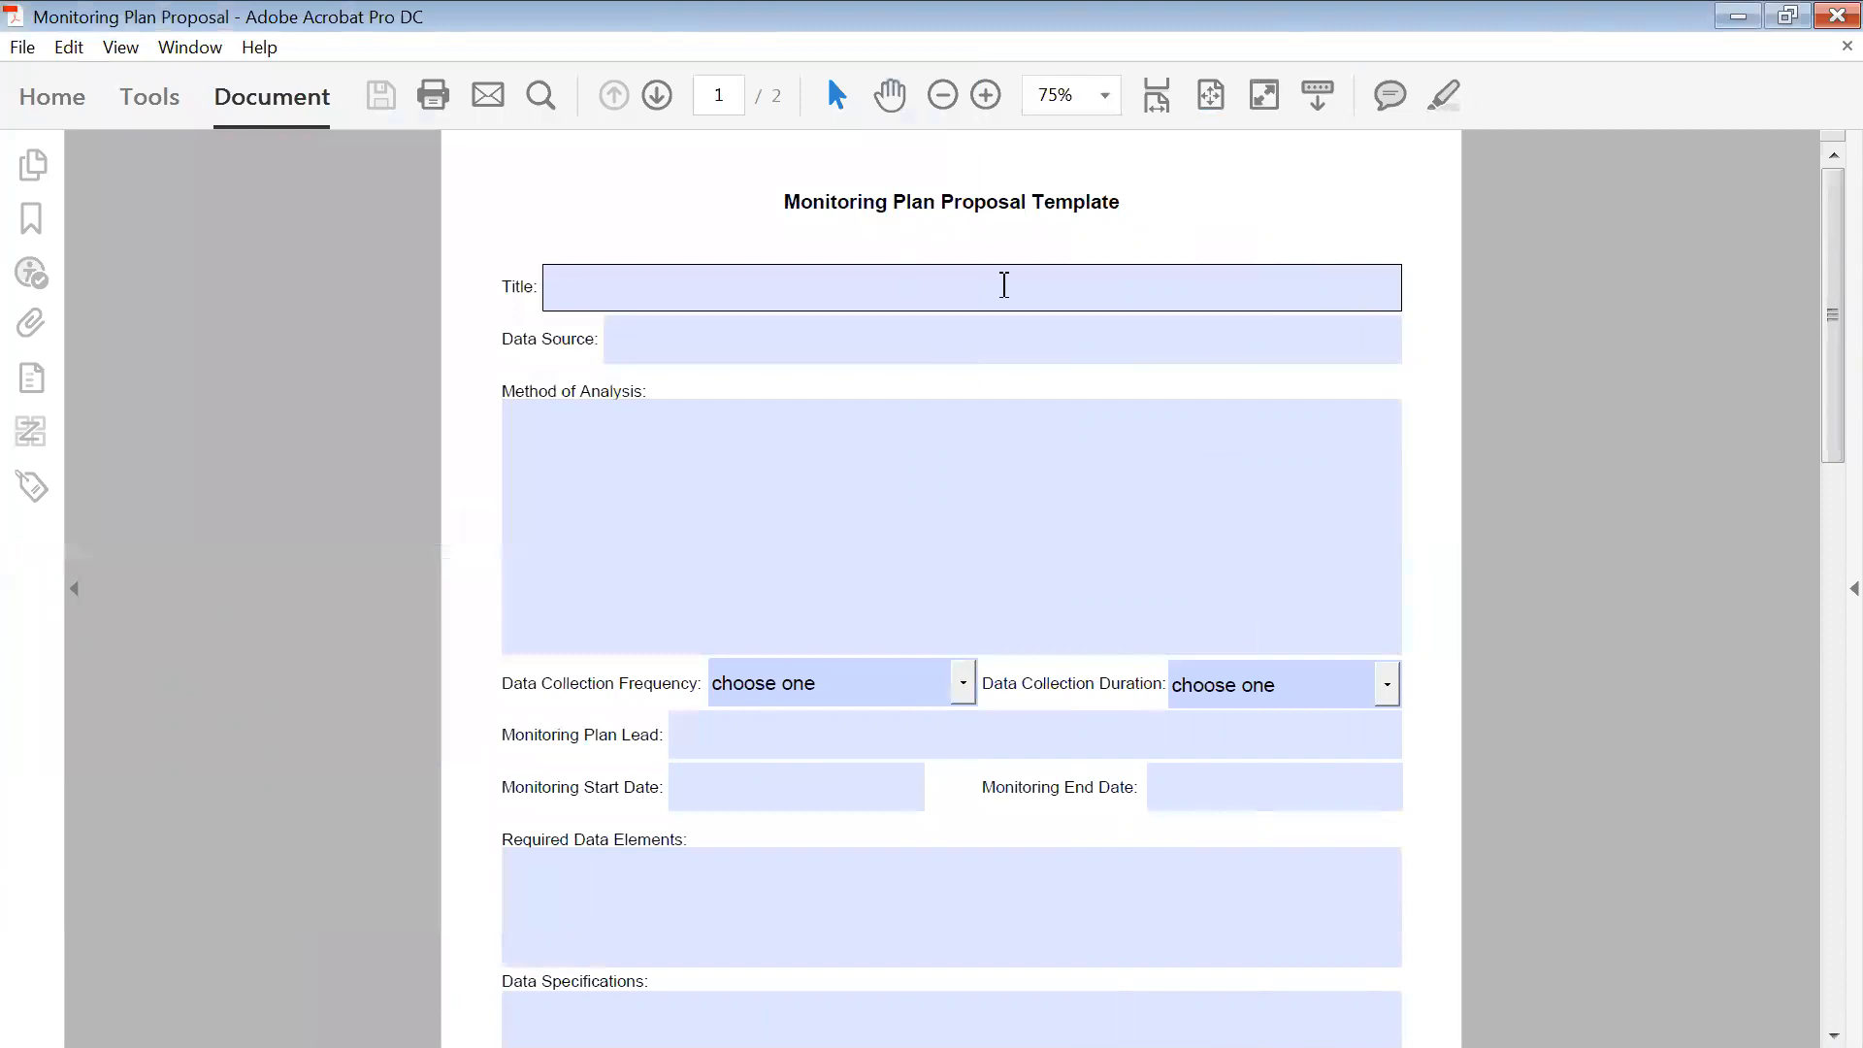
- Test the form by entering random letters in Title, "plane" in Data Source, and a long random string in Method of Analysis
click(902, 287)
text(sadjf;lkasjdfl;kjsdf;lkjsdf)
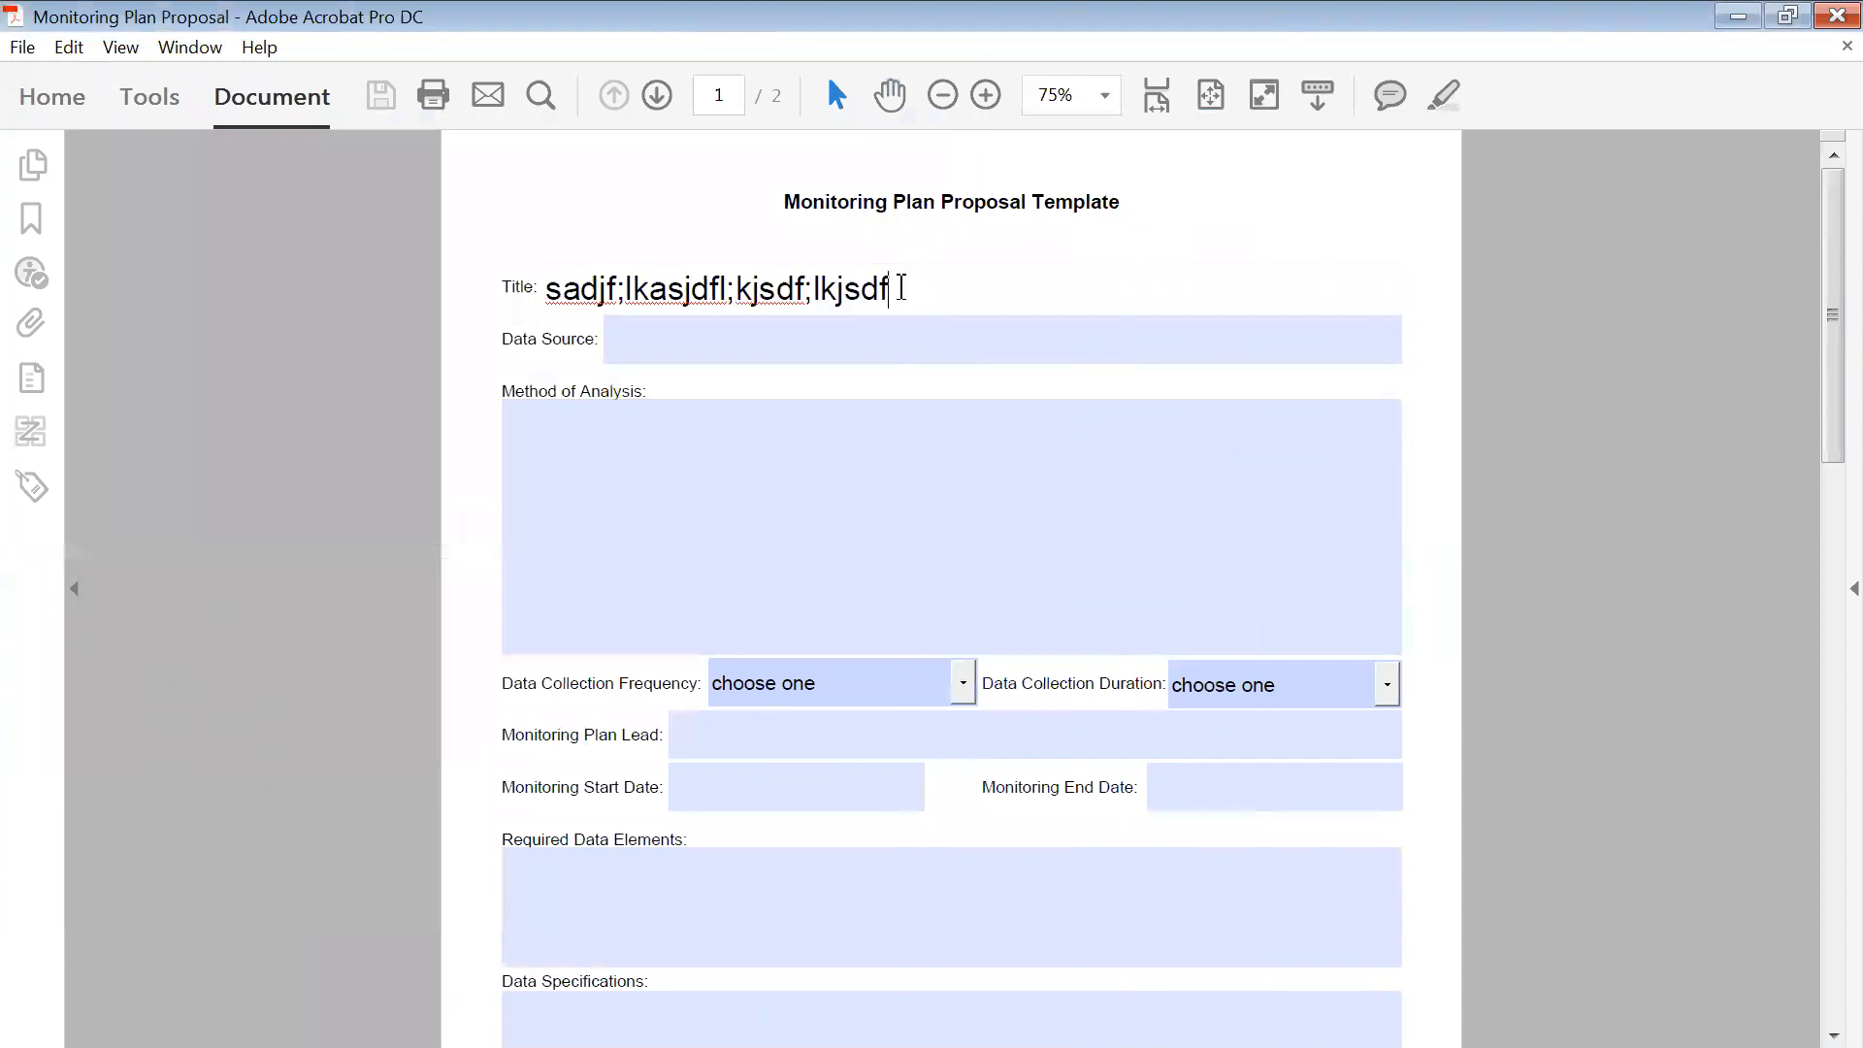
key(Tab)
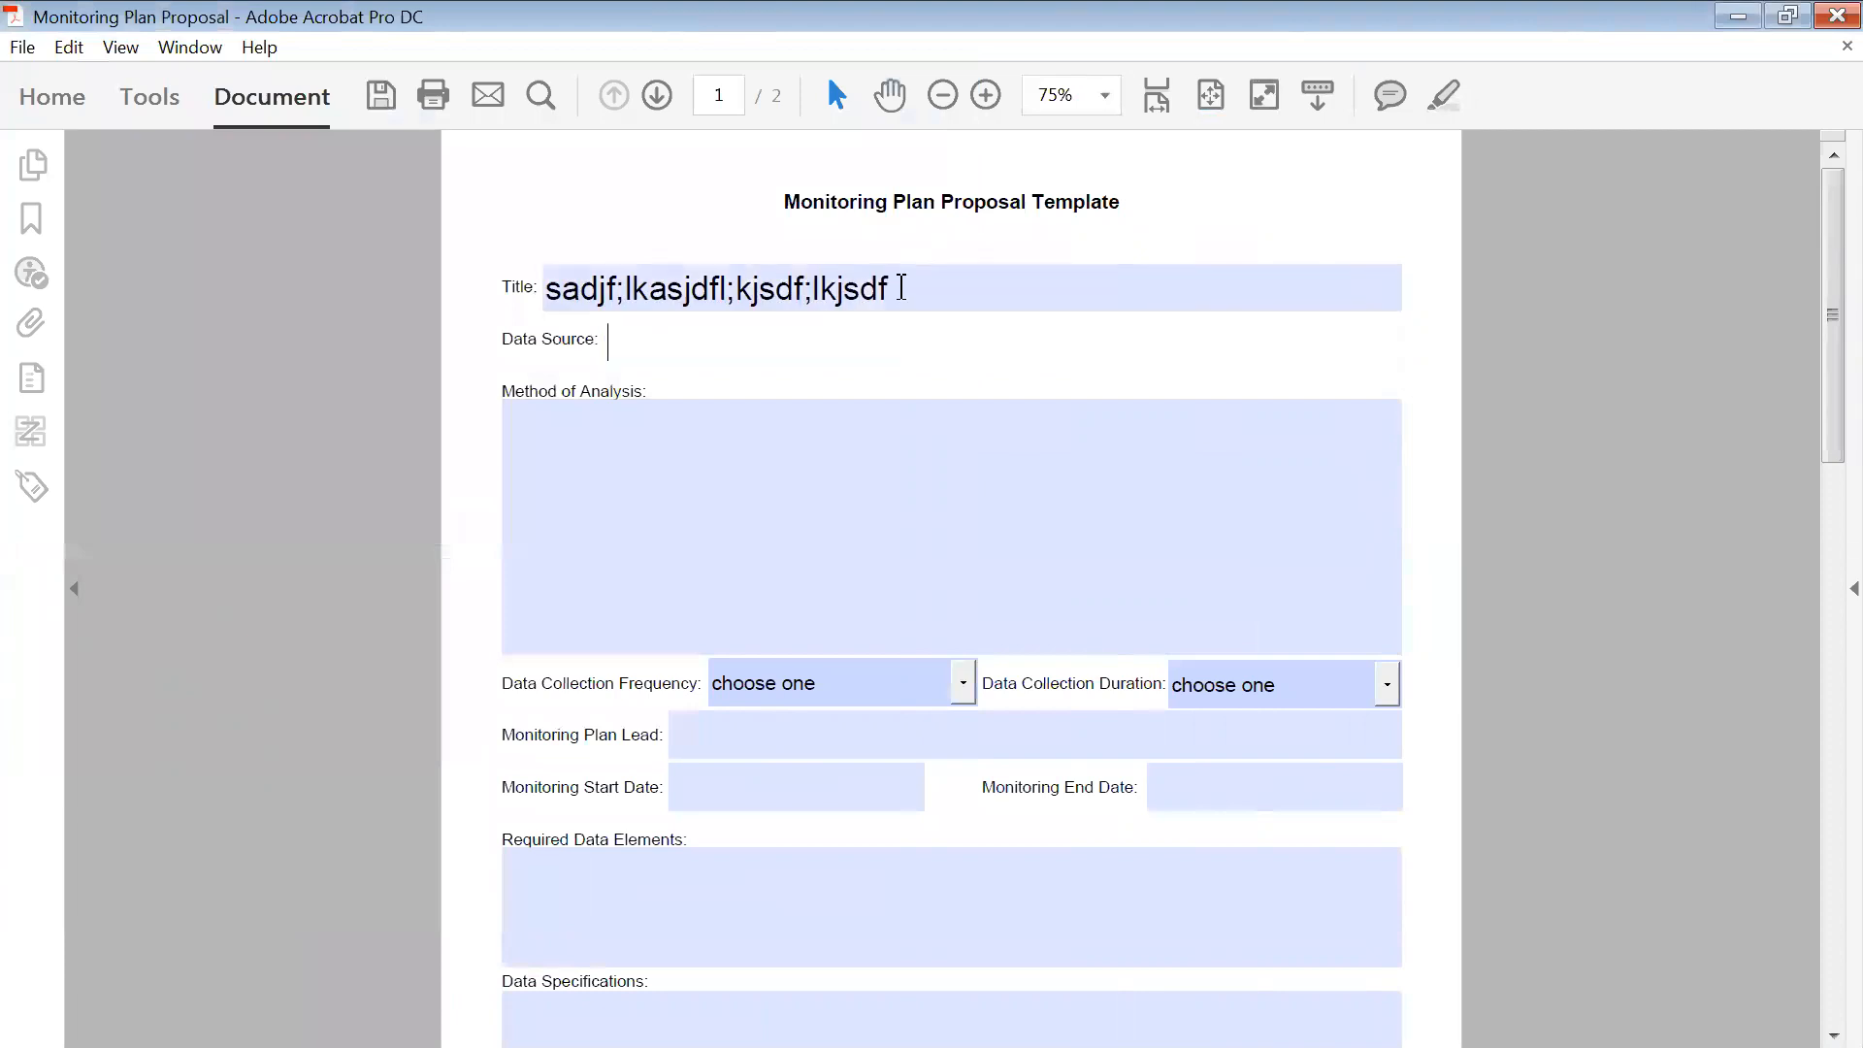
text(plane)
key(Tab)
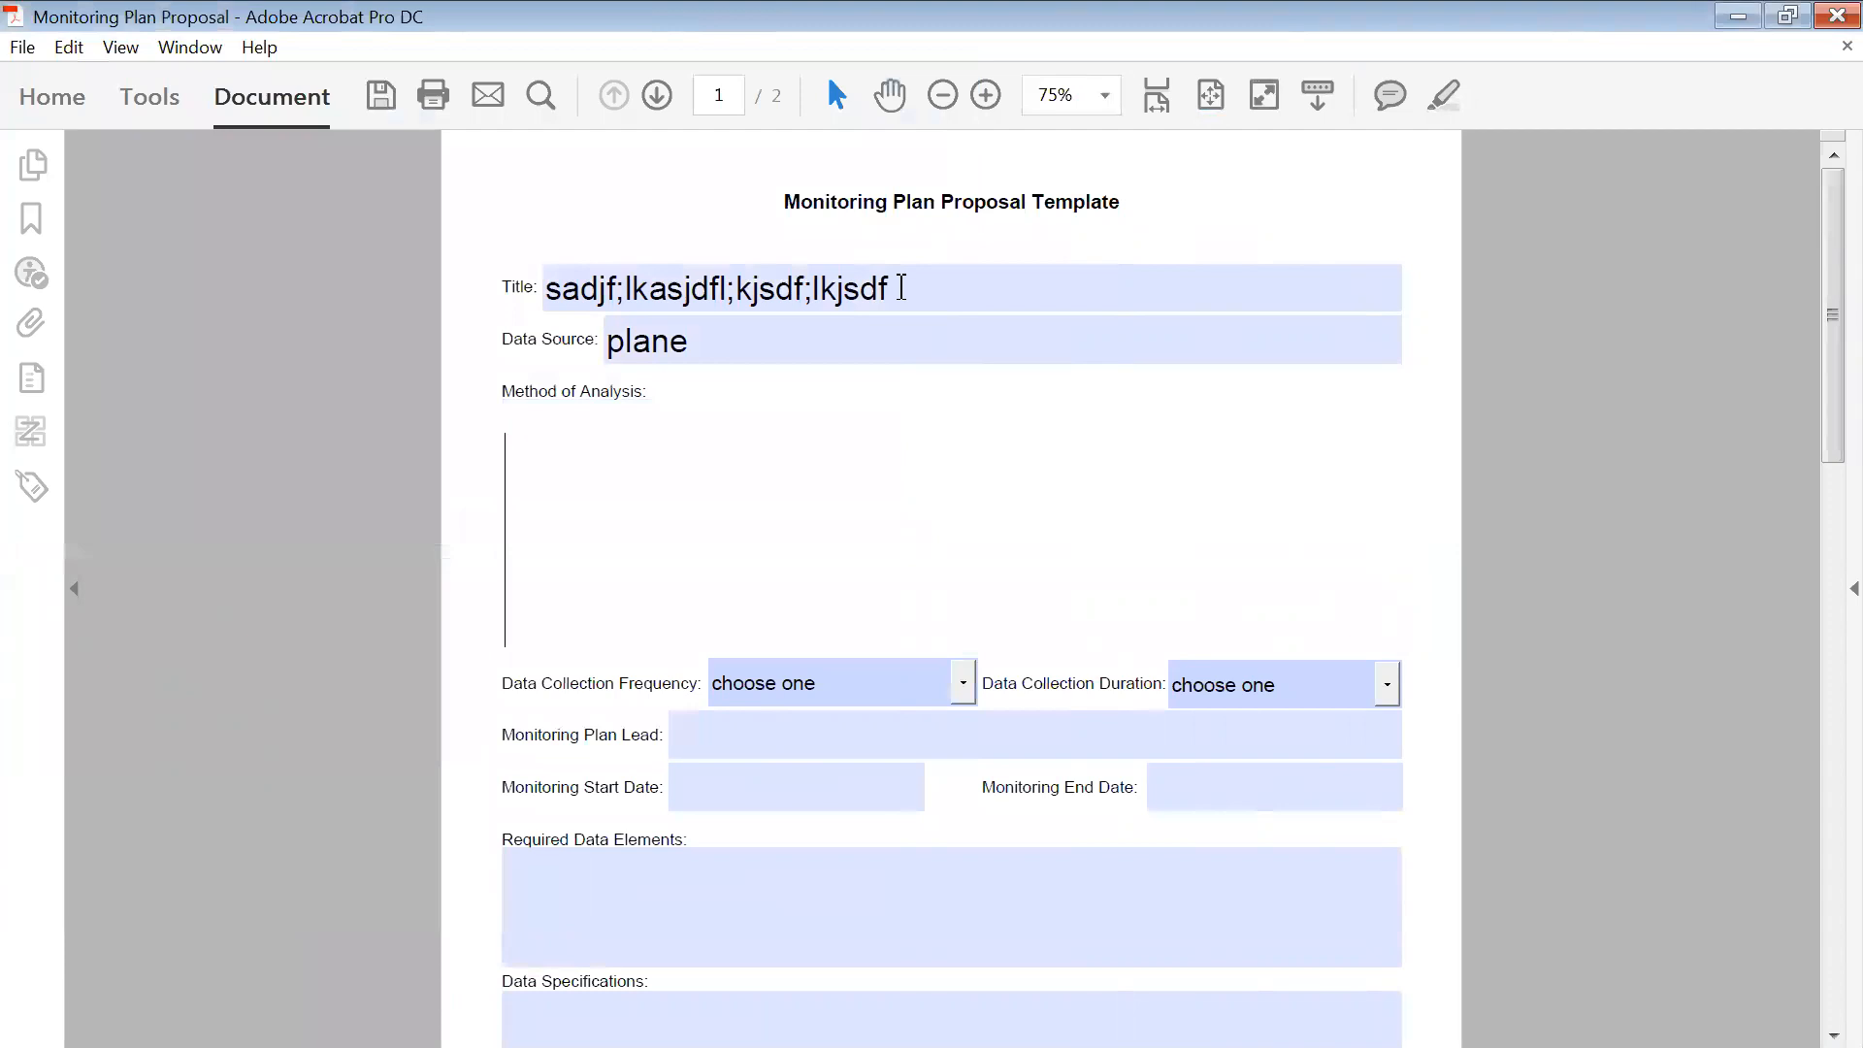
text(sdfjas;dlkjsdflksjdfl;kjsdfl;kjsadf;lkjsadf;lkjasdf)
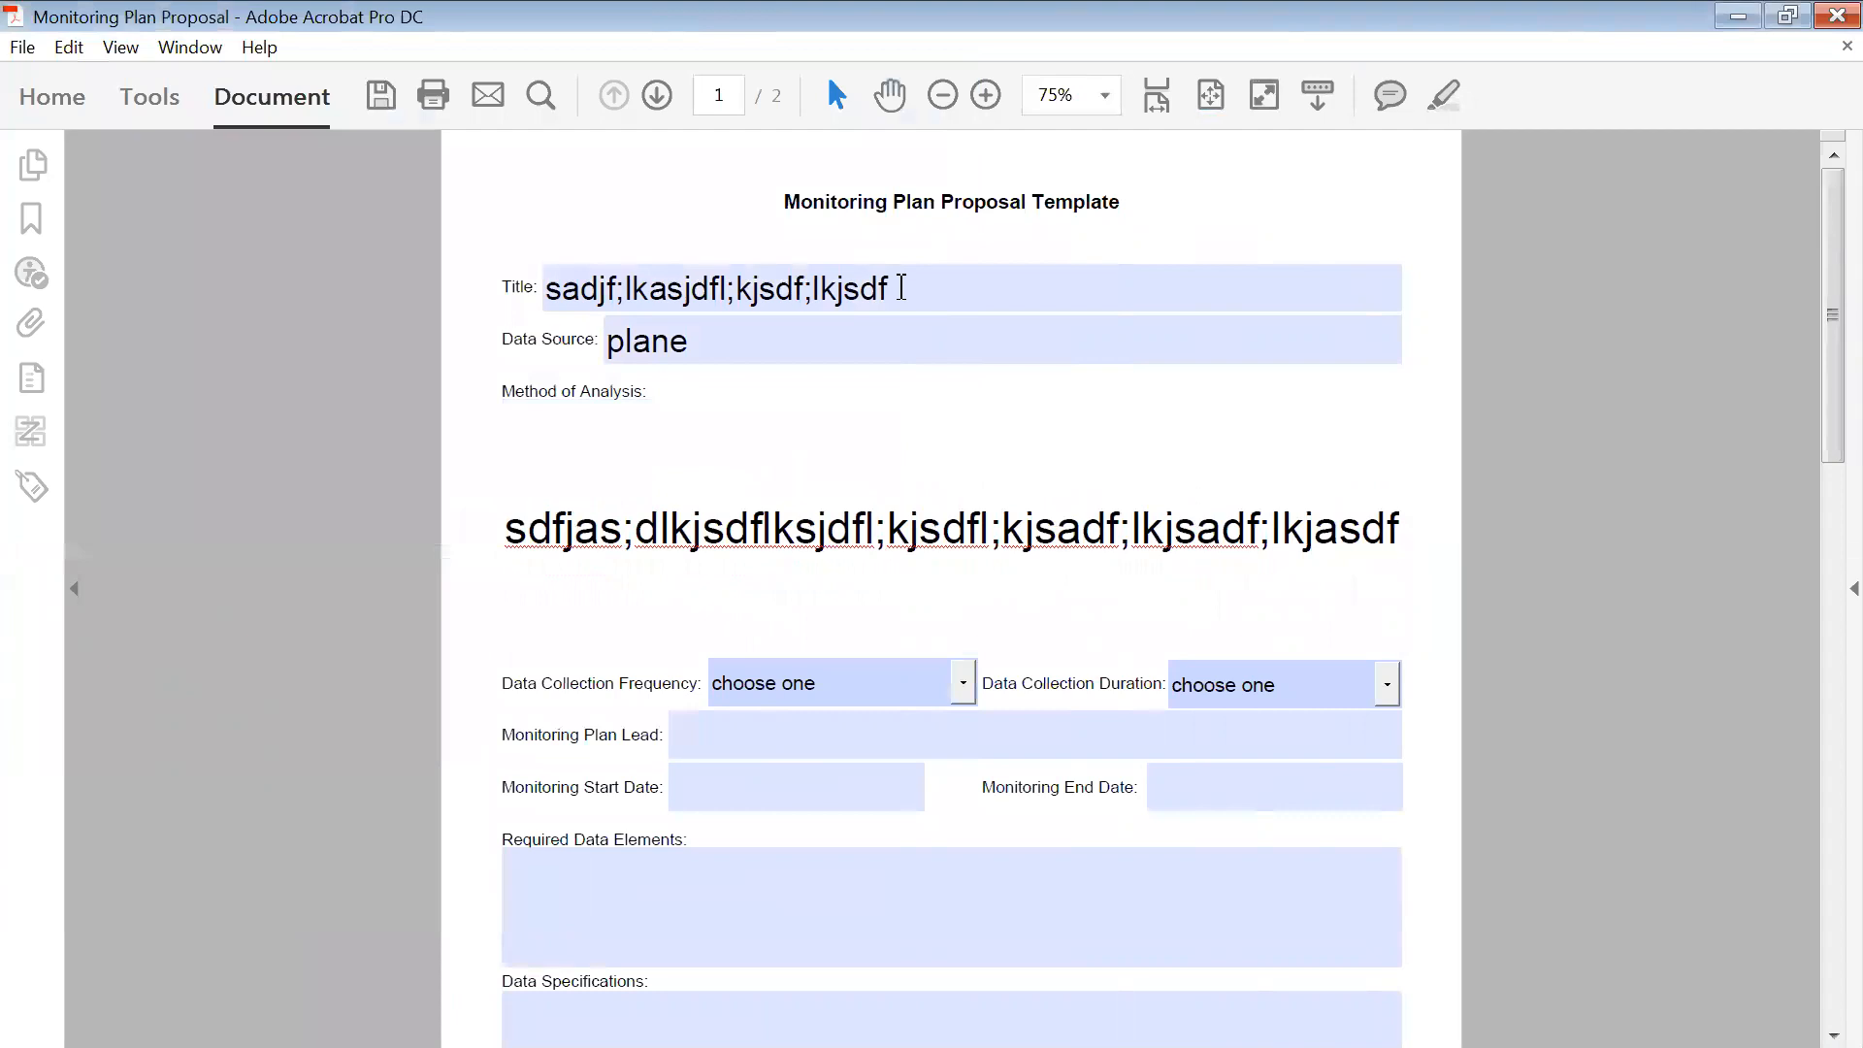
key(Tab)
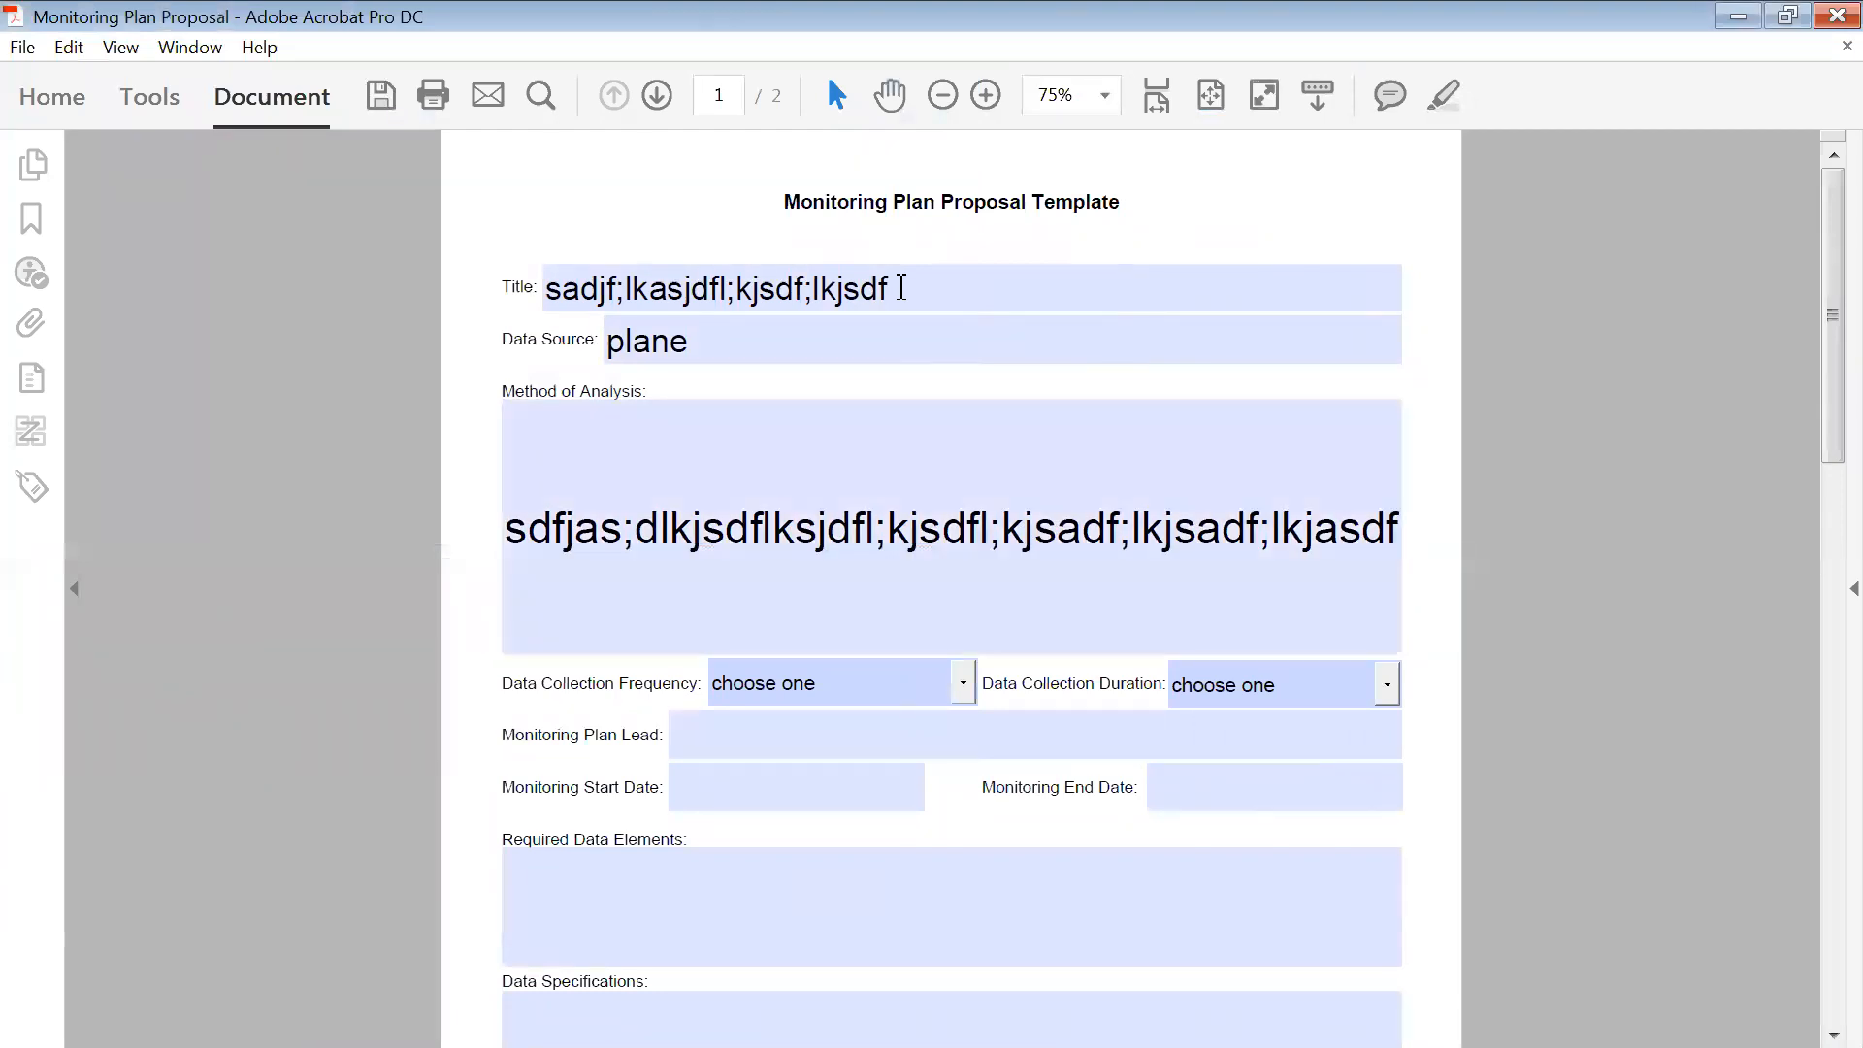
click(867, 318)
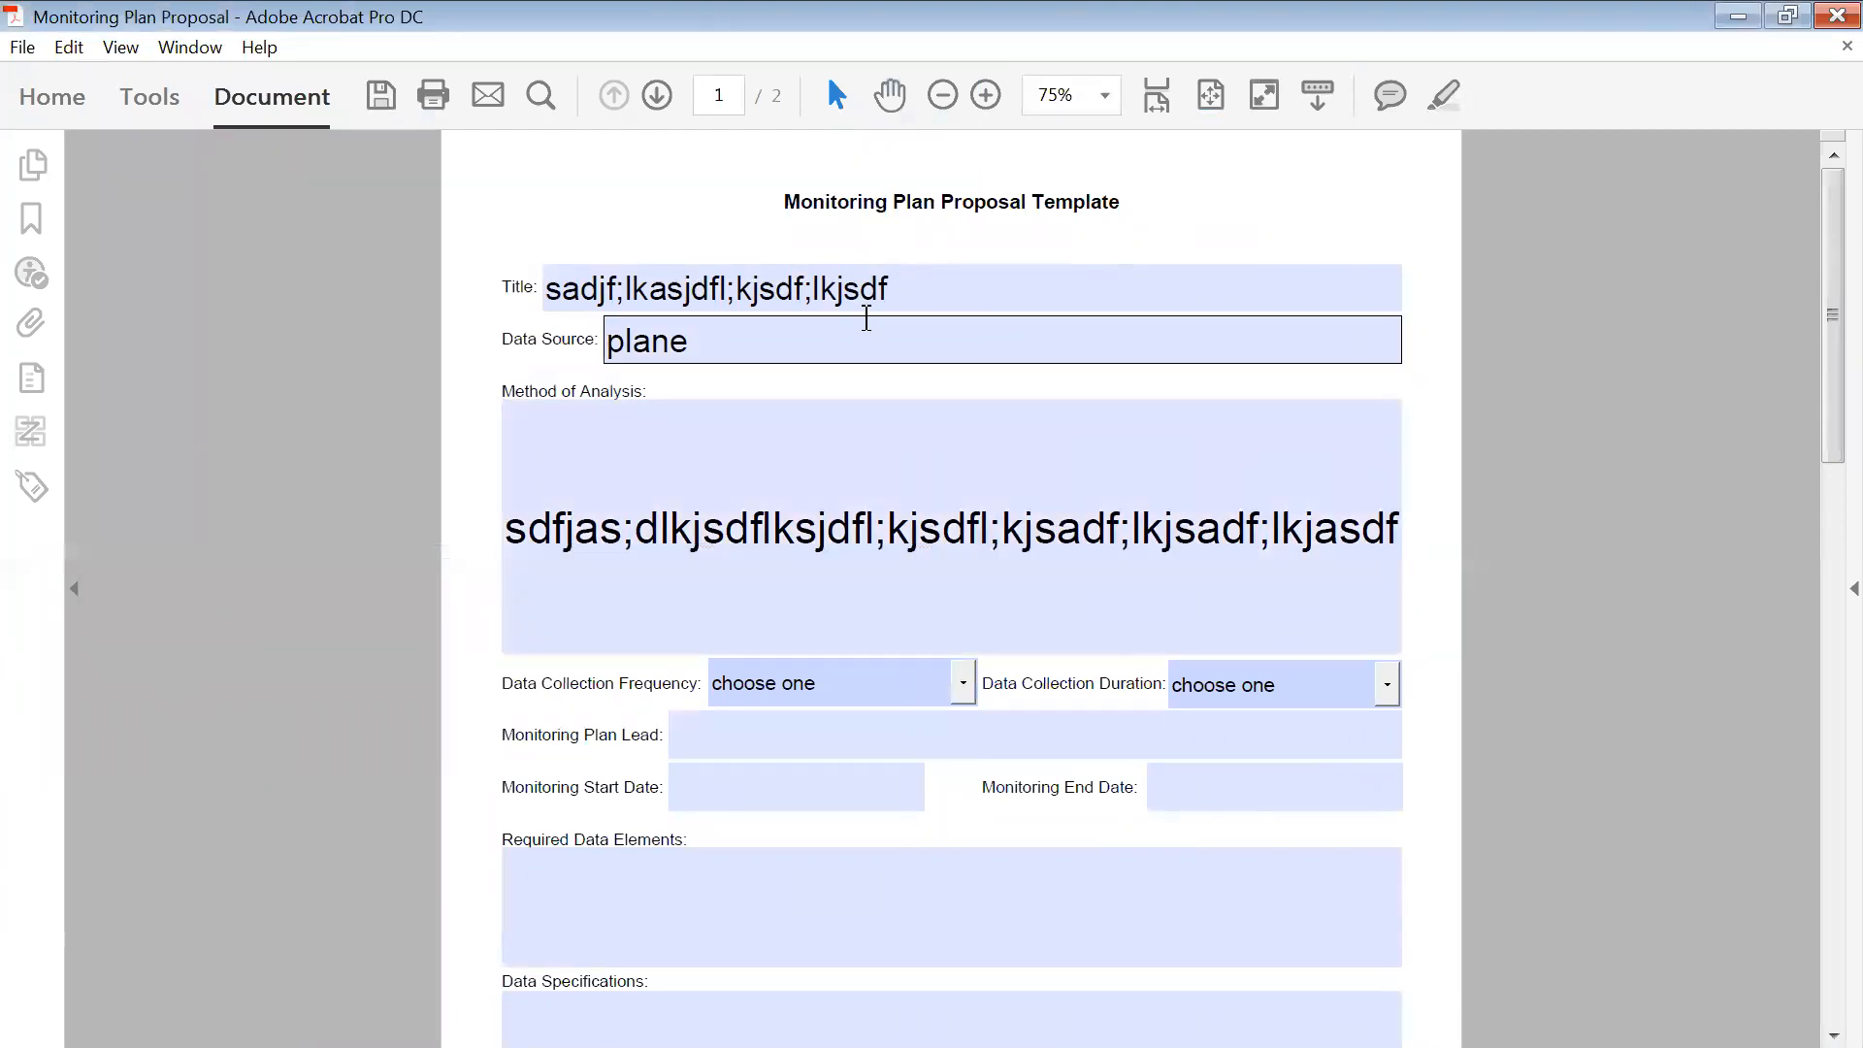
click(1485, 422)
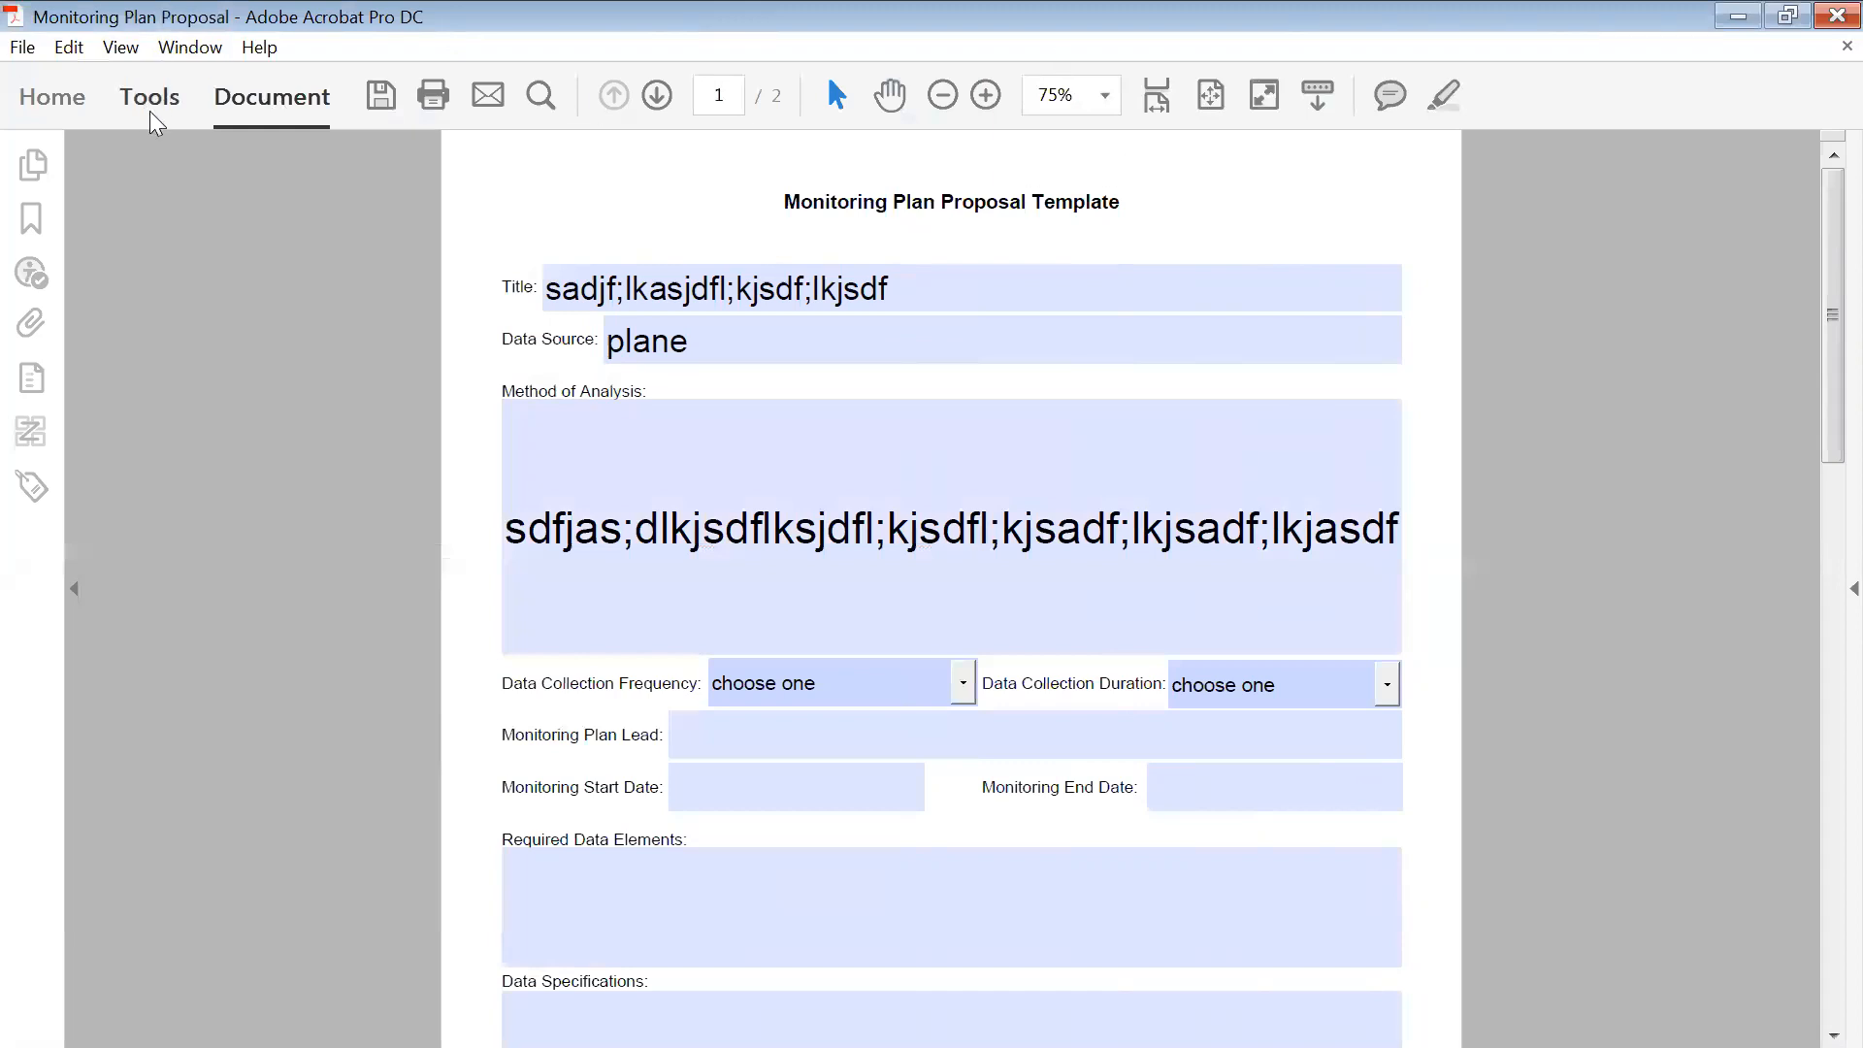
click(1822, 594)
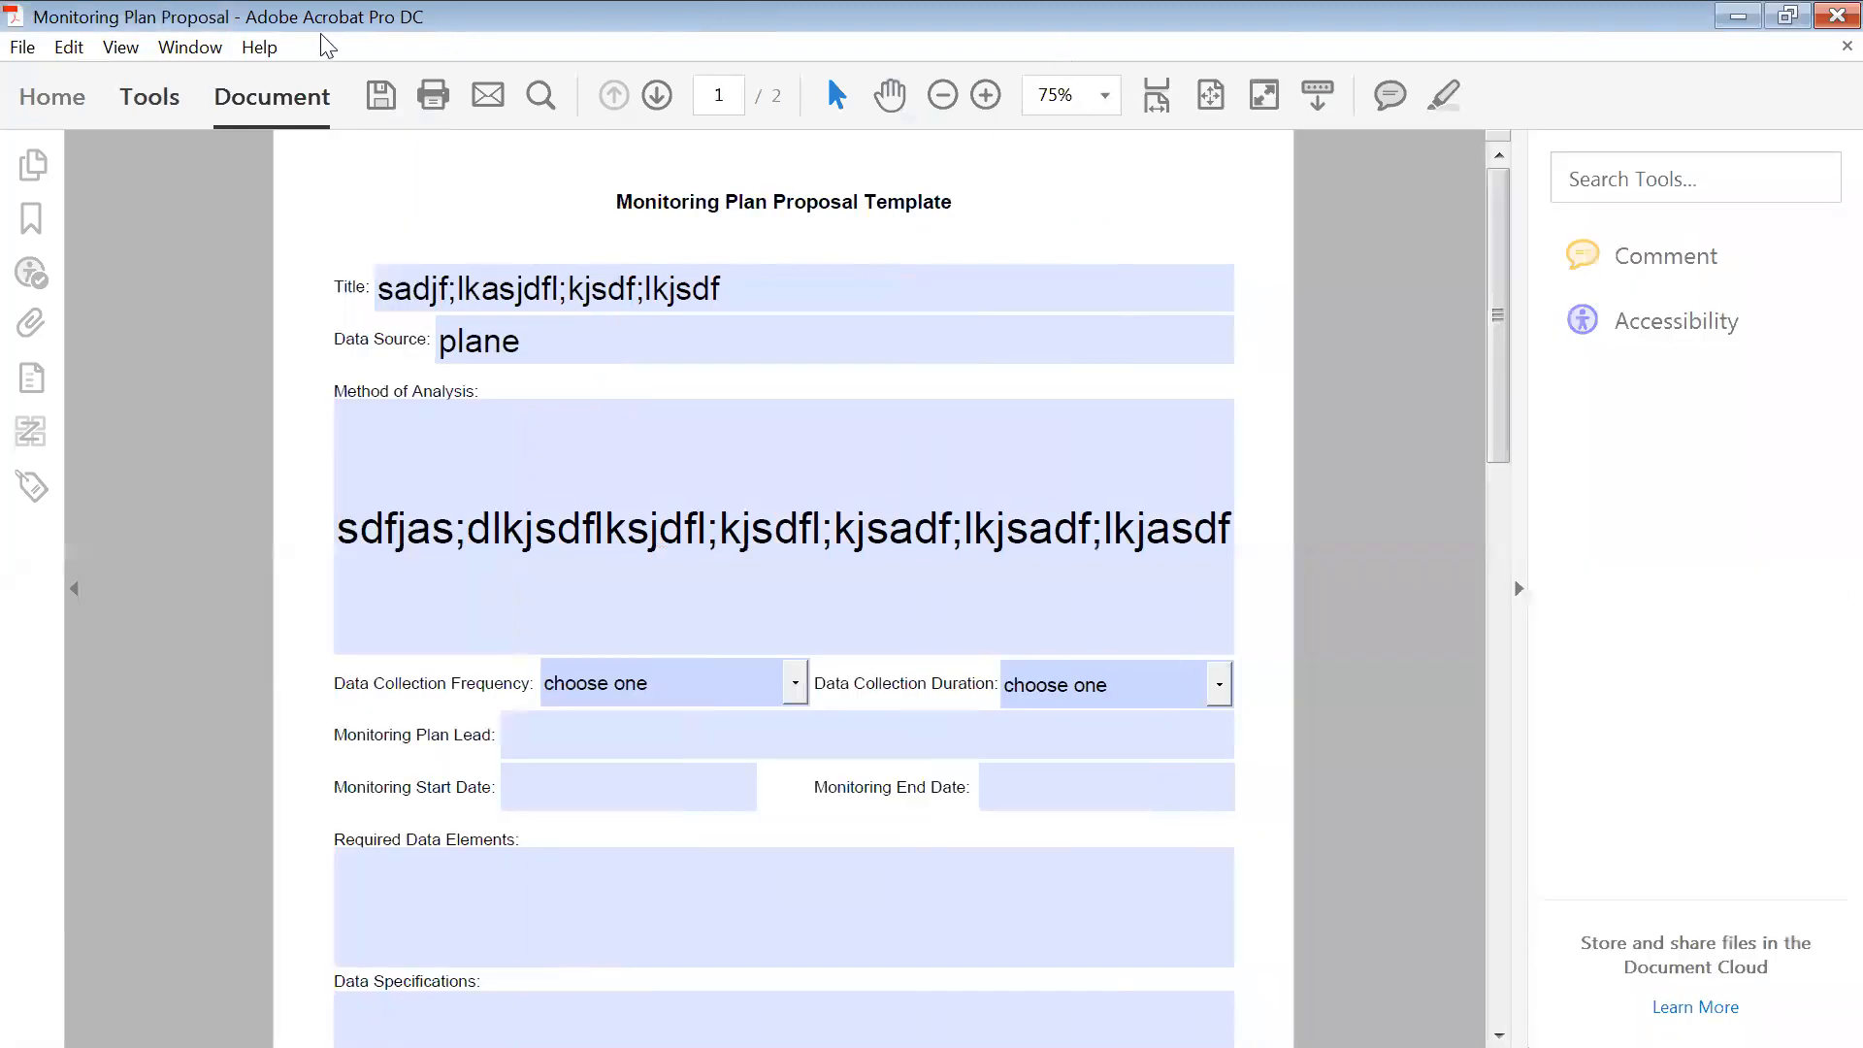
click(141, 97)
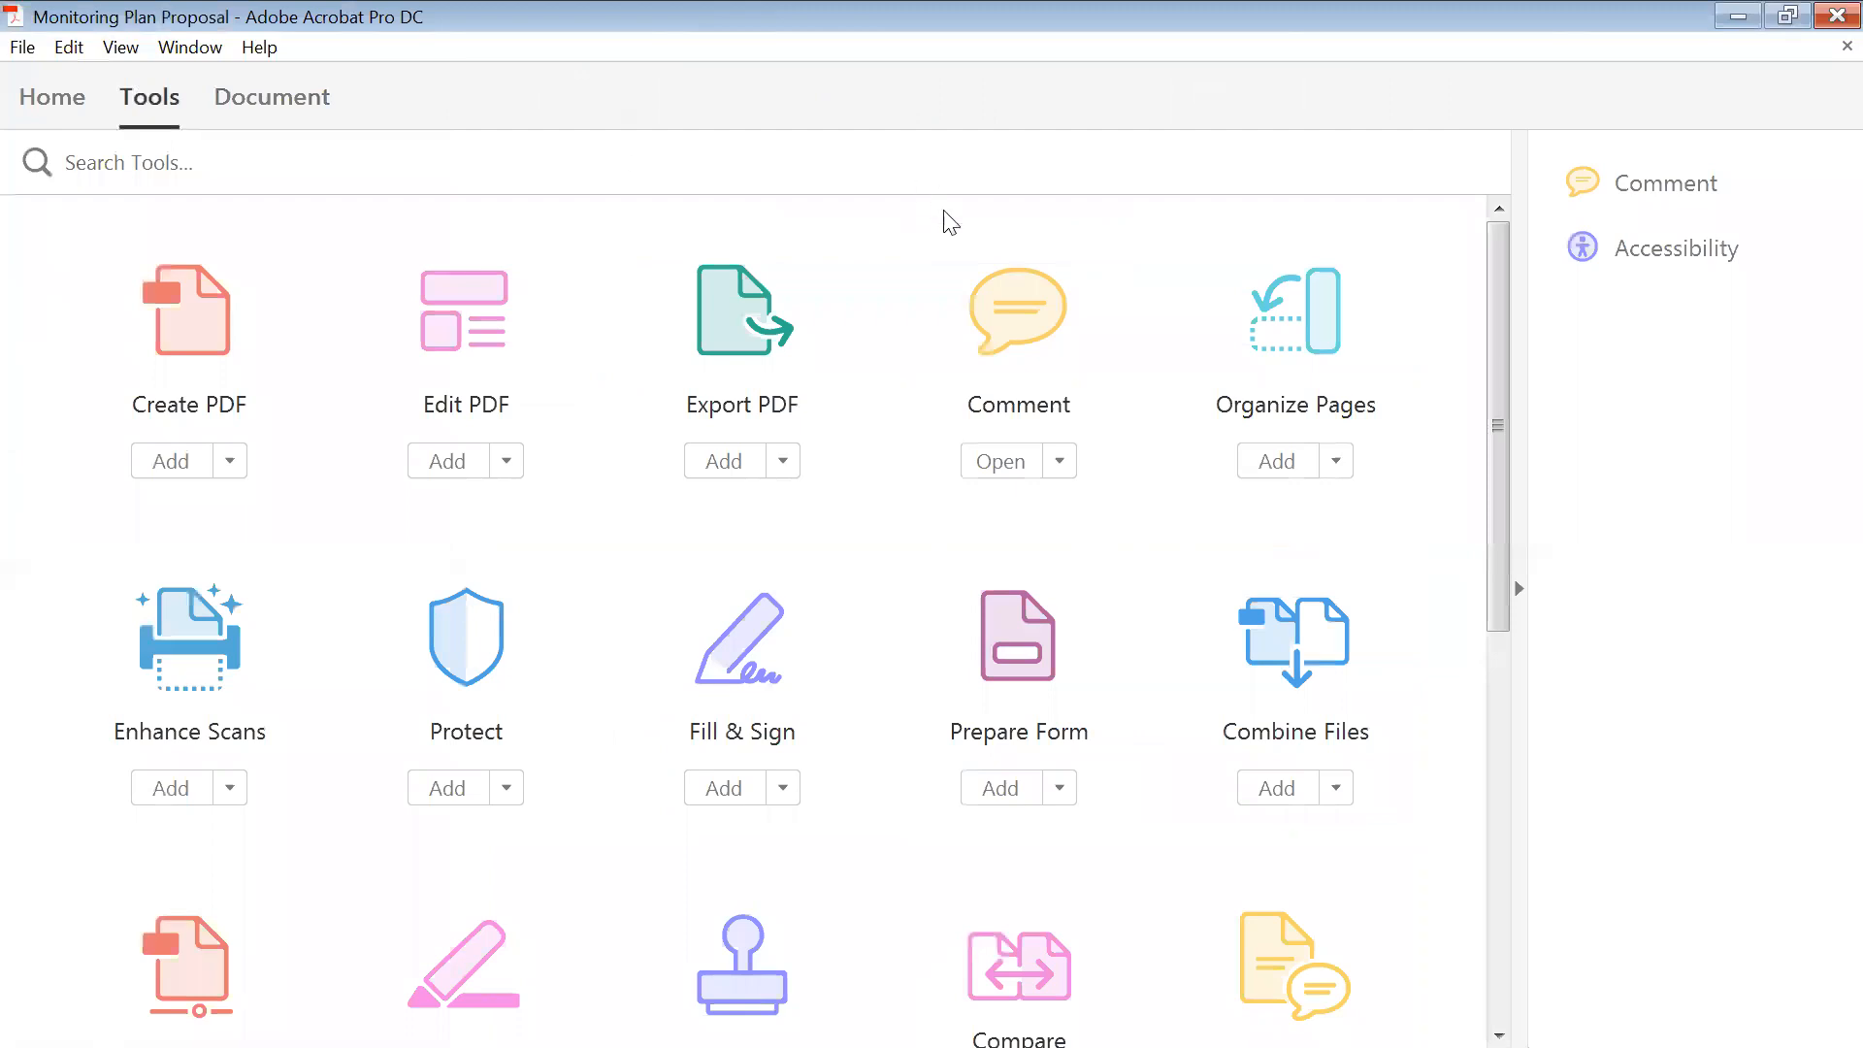
click(1024, 633)
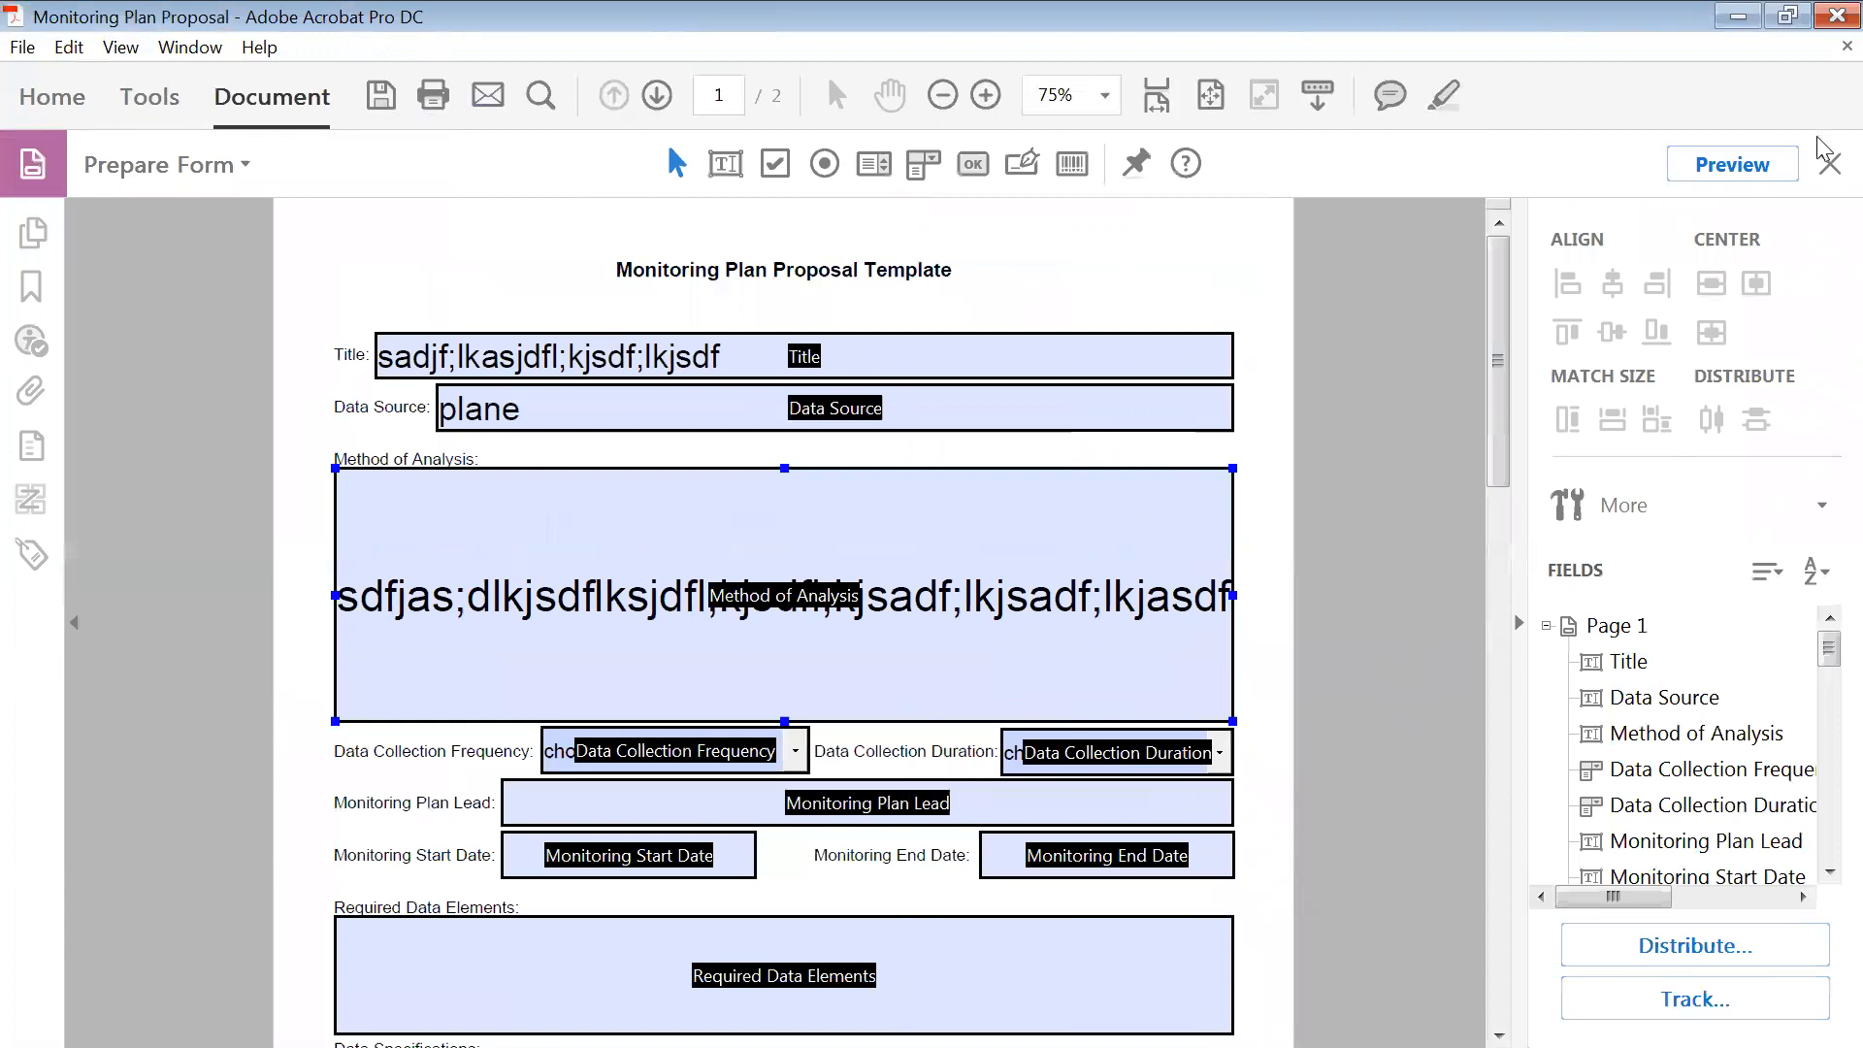
click(1830, 164)
- Clear the test text from the Method of Analysis, Data Source and Title fields
drag(1228, 529, 319, 508)
key(Delete)
key(shift+Tab)
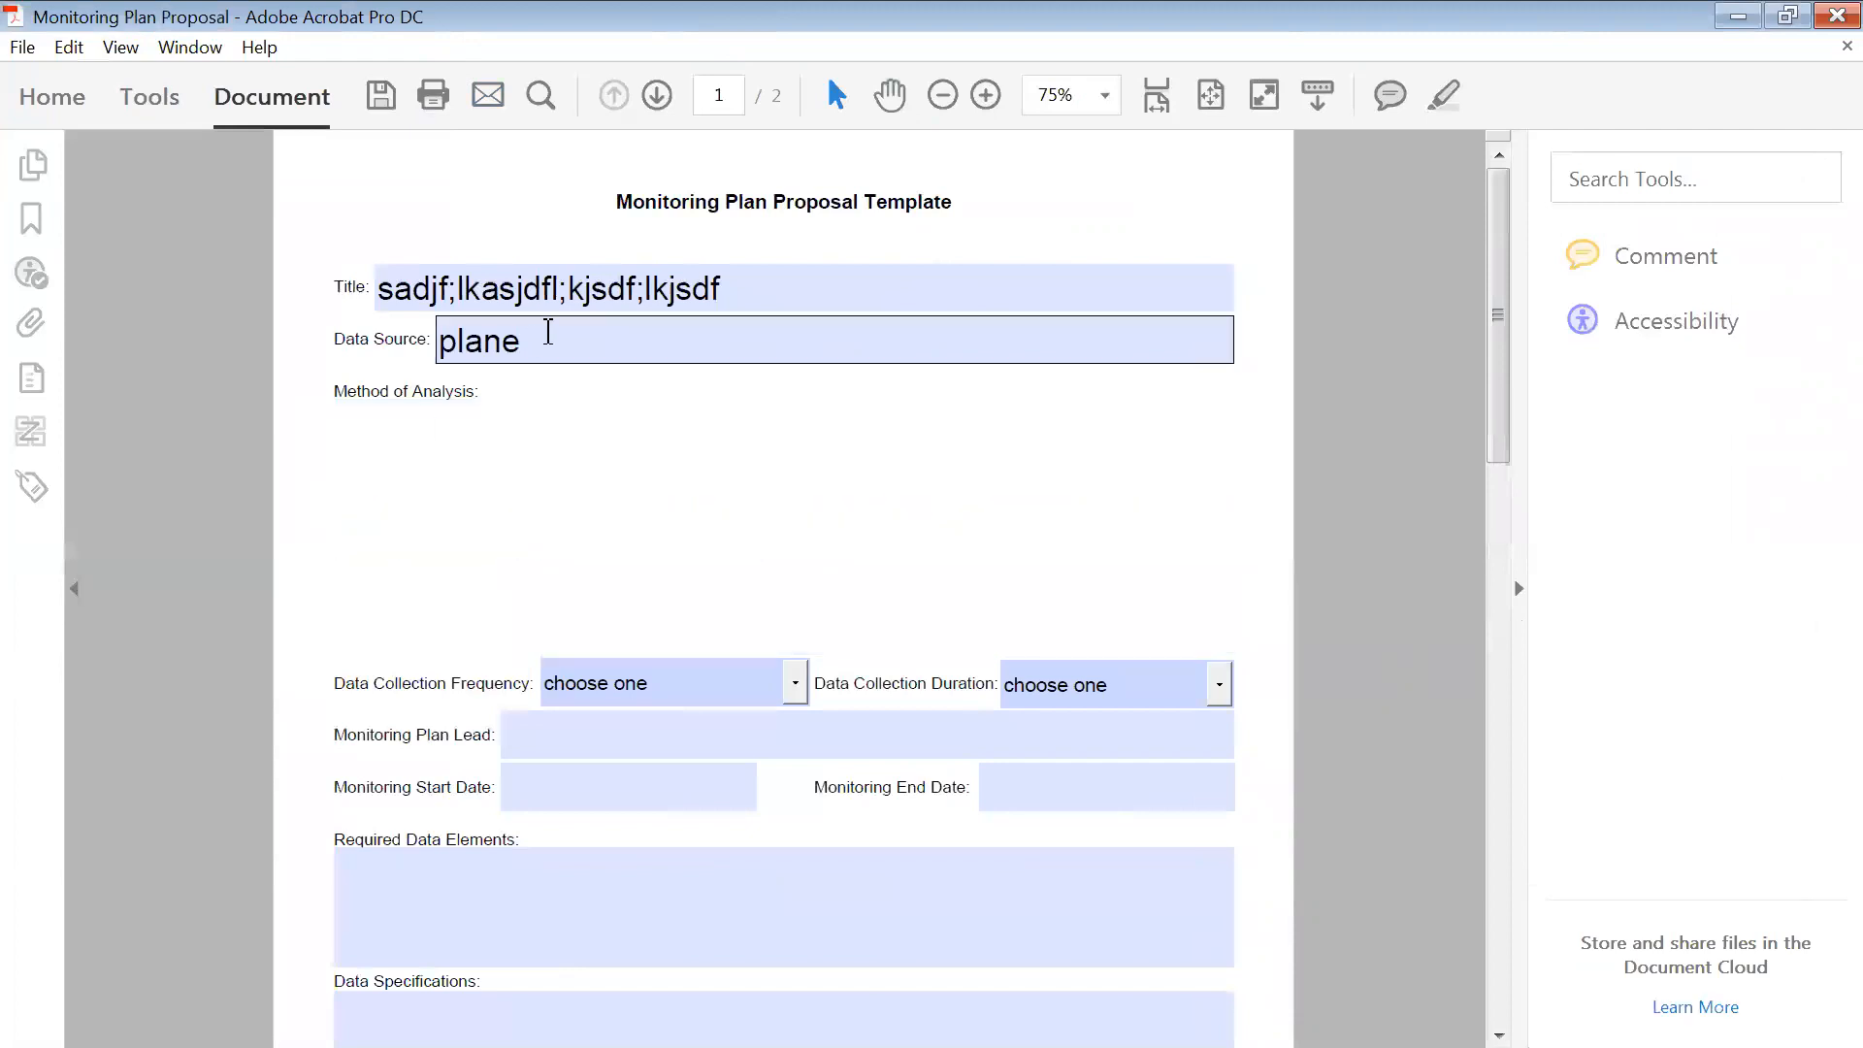
key(Delete)
key(shift+Tab)
key(Delete)
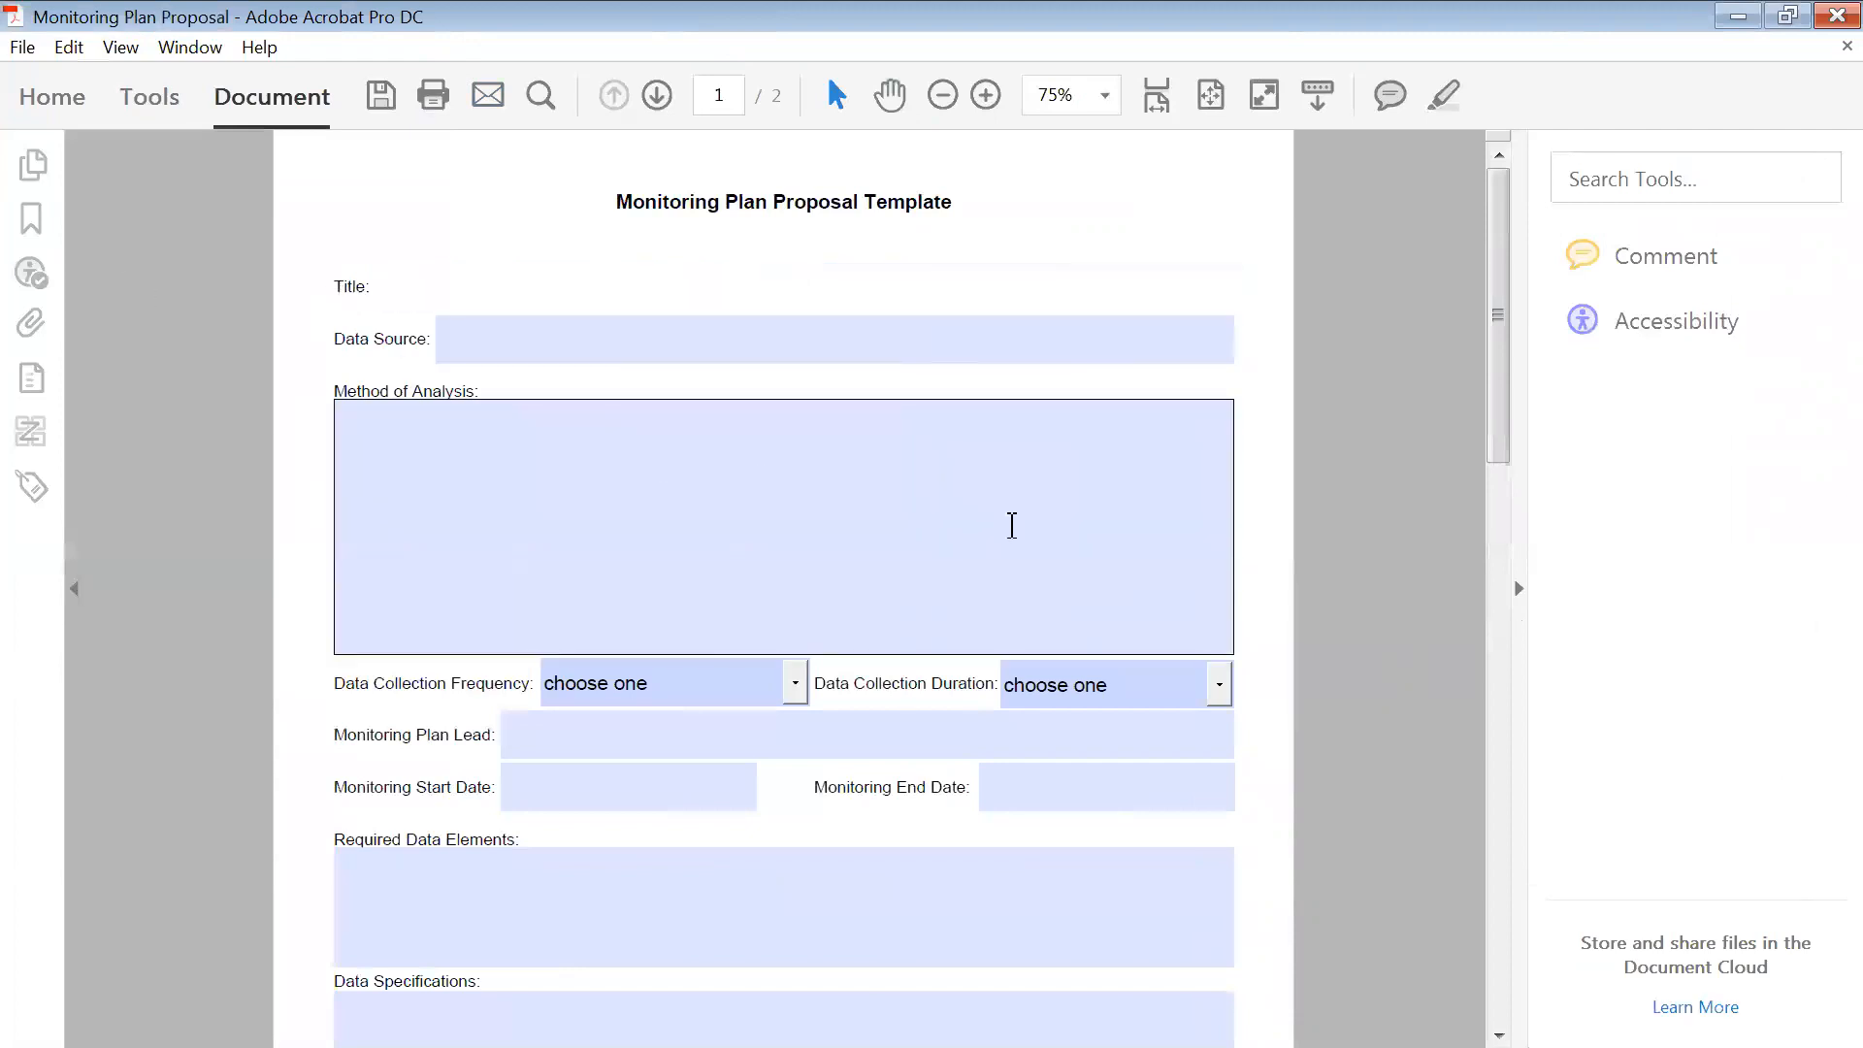
click(1015, 541)
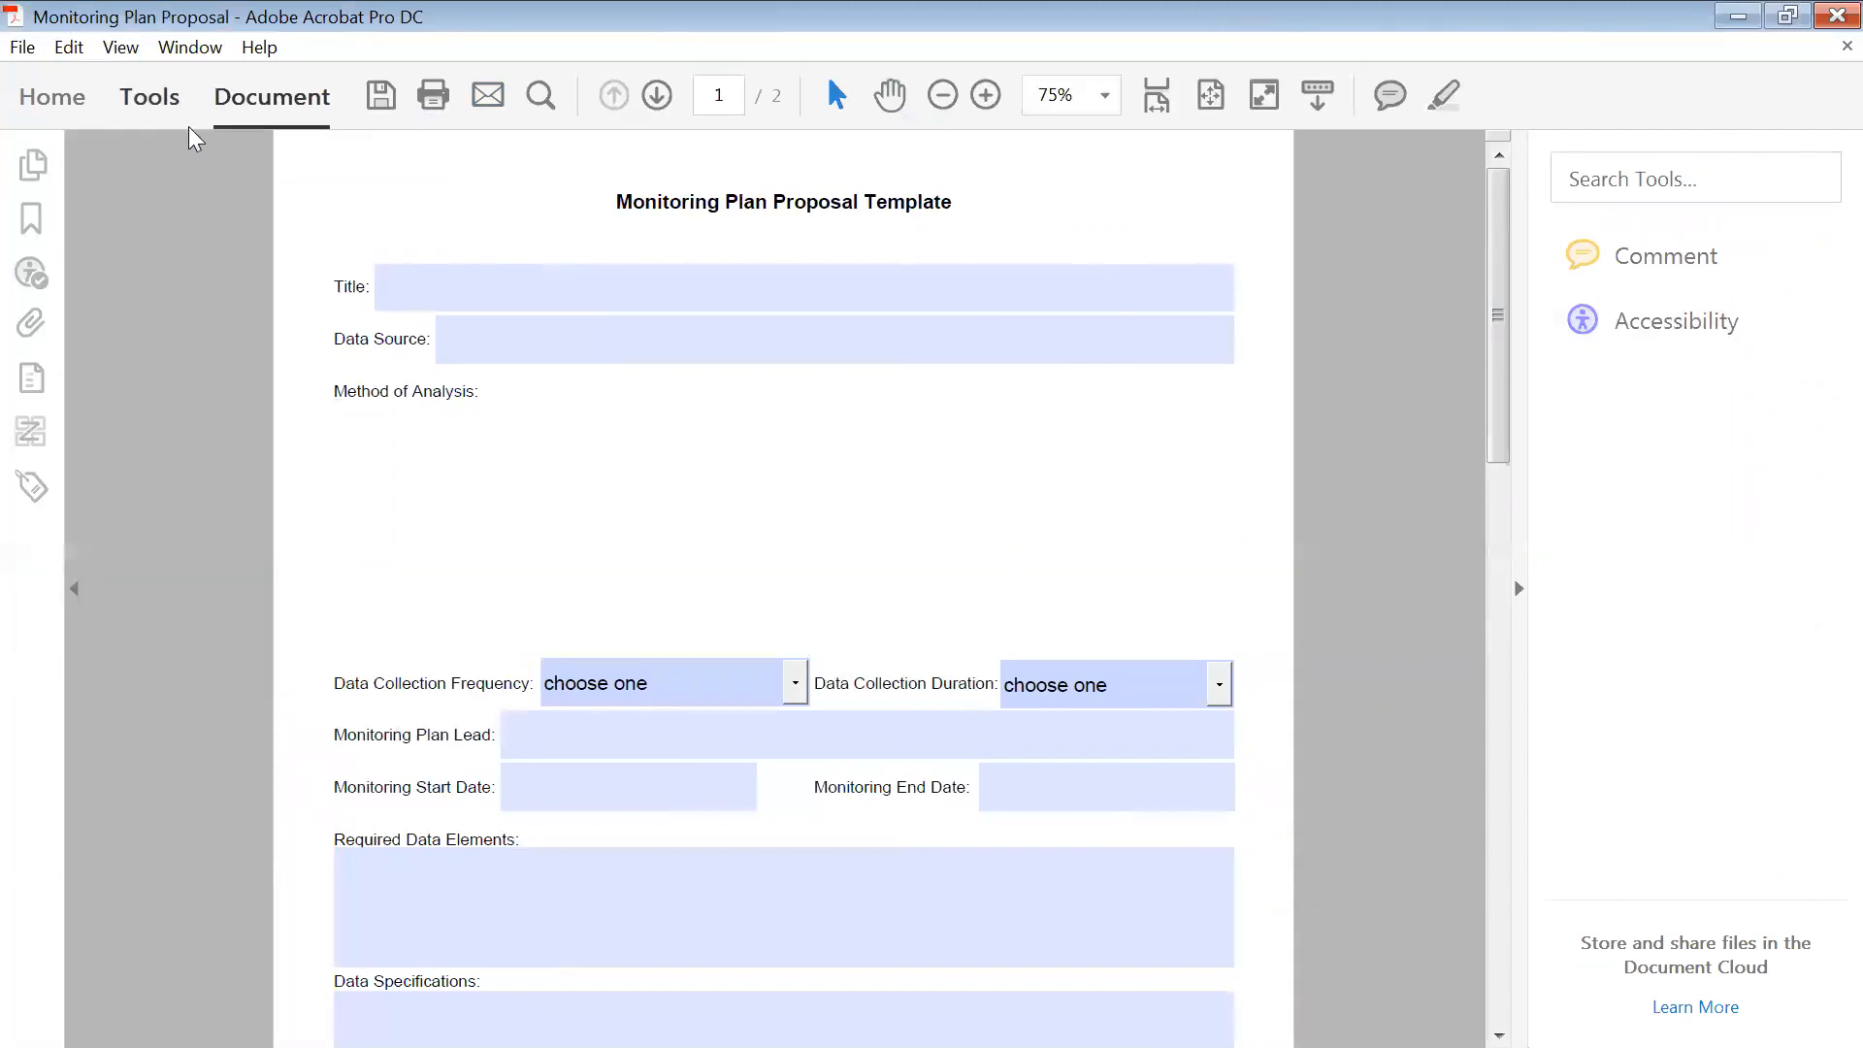
- In Prepare Form, enable Multi-line and Allow Rich Text Formatting in the properties of the Method of Analysis text field
click(151, 101)
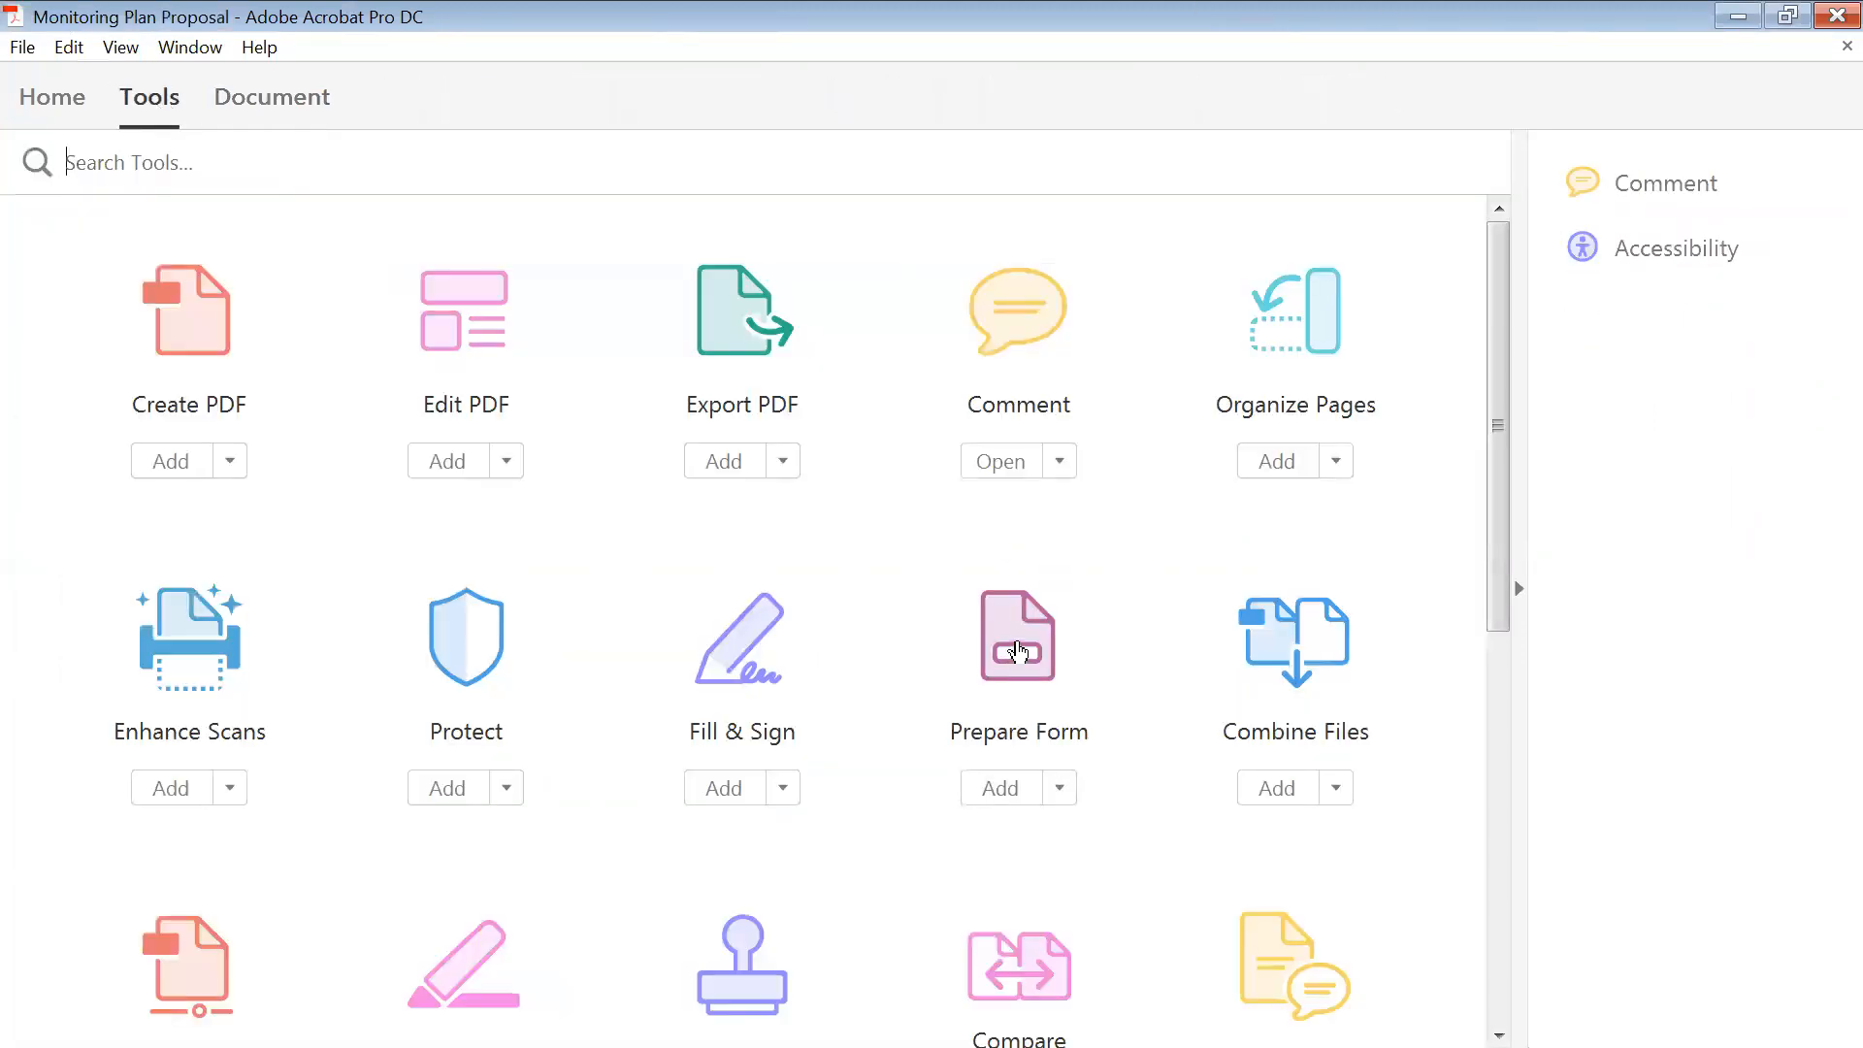
click(1017, 652)
right_click(1079, 613)
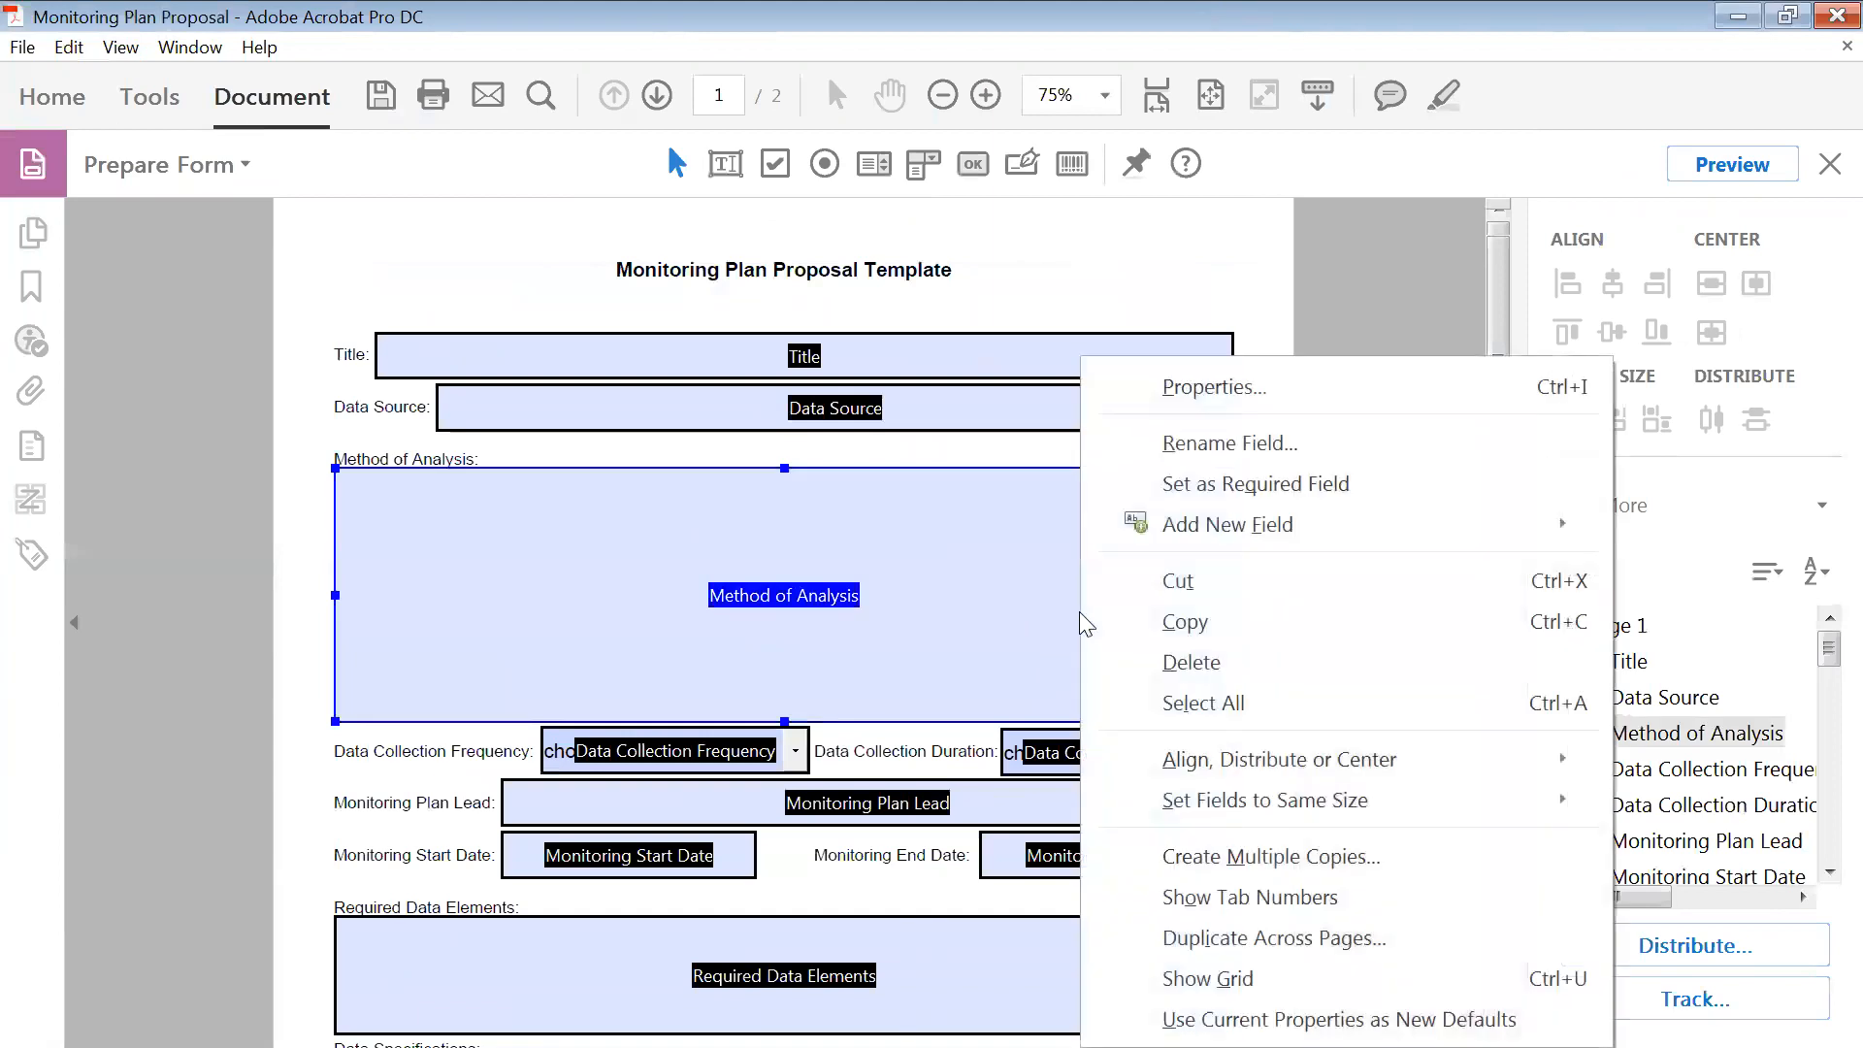
click(1287, 384)
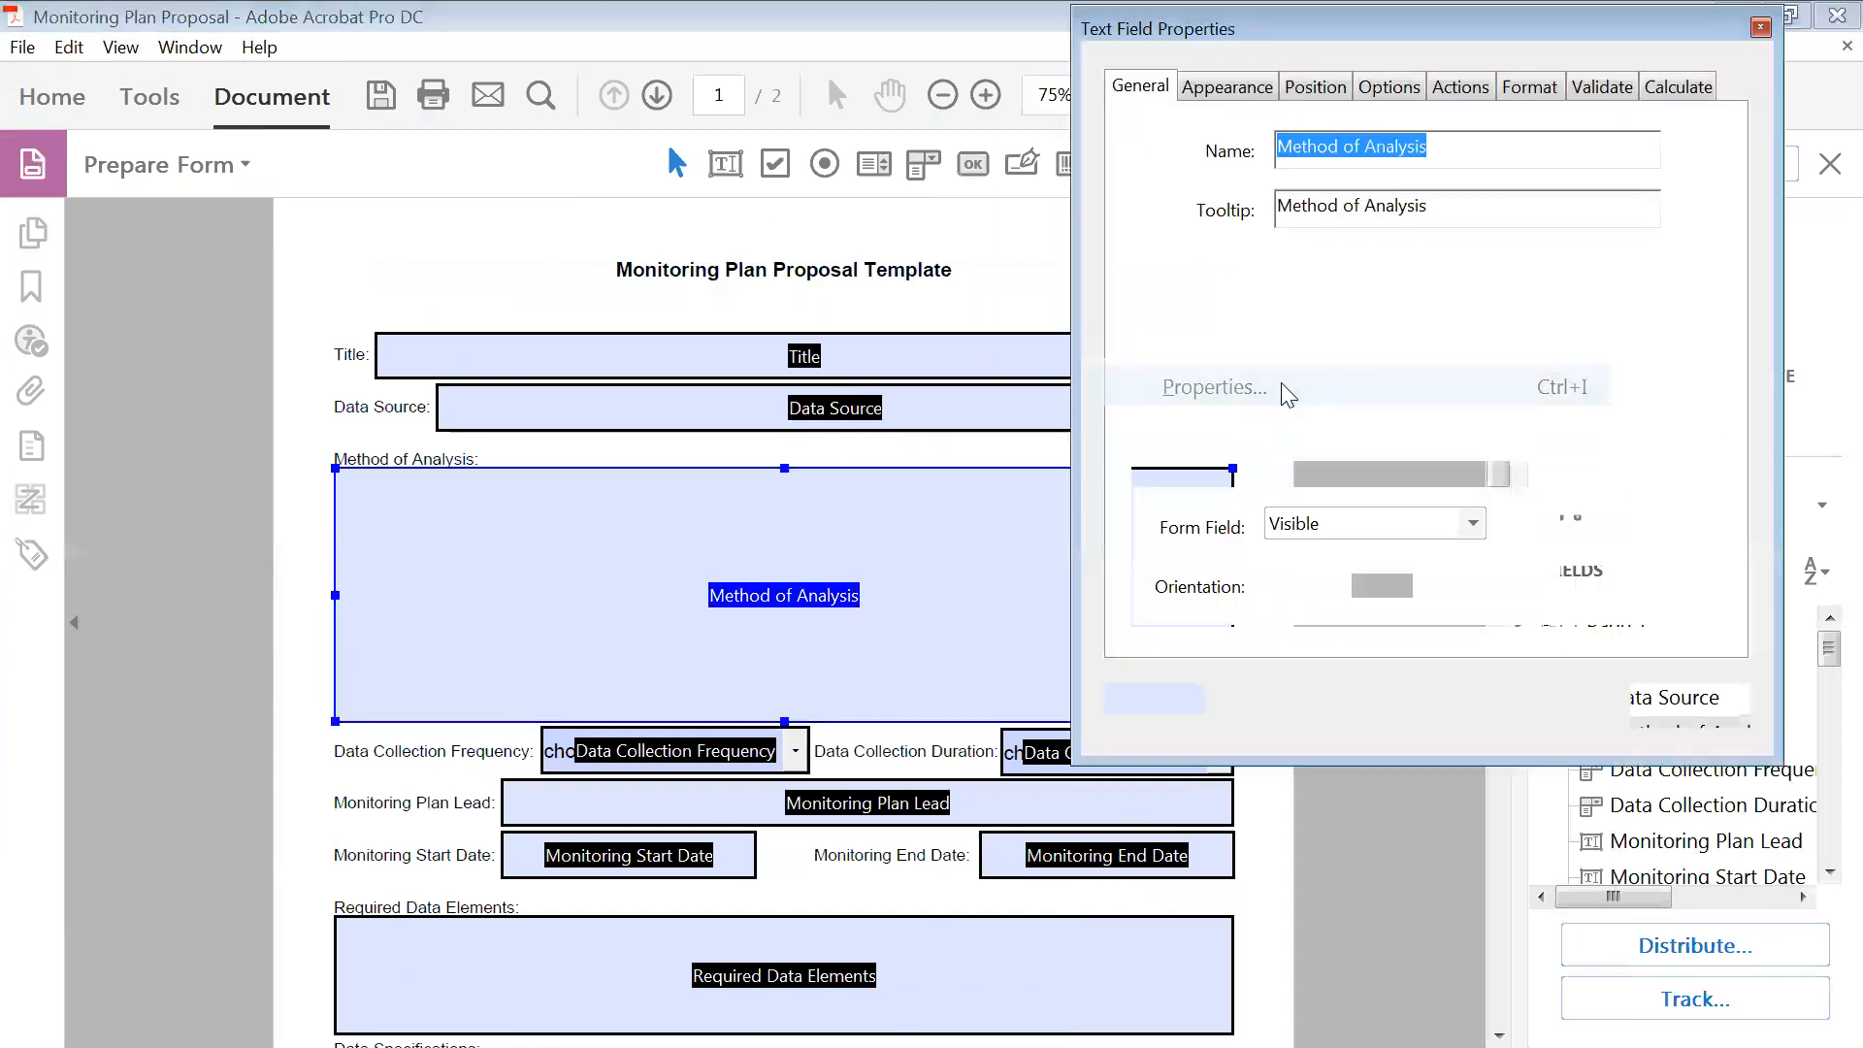
click(1227, 84)
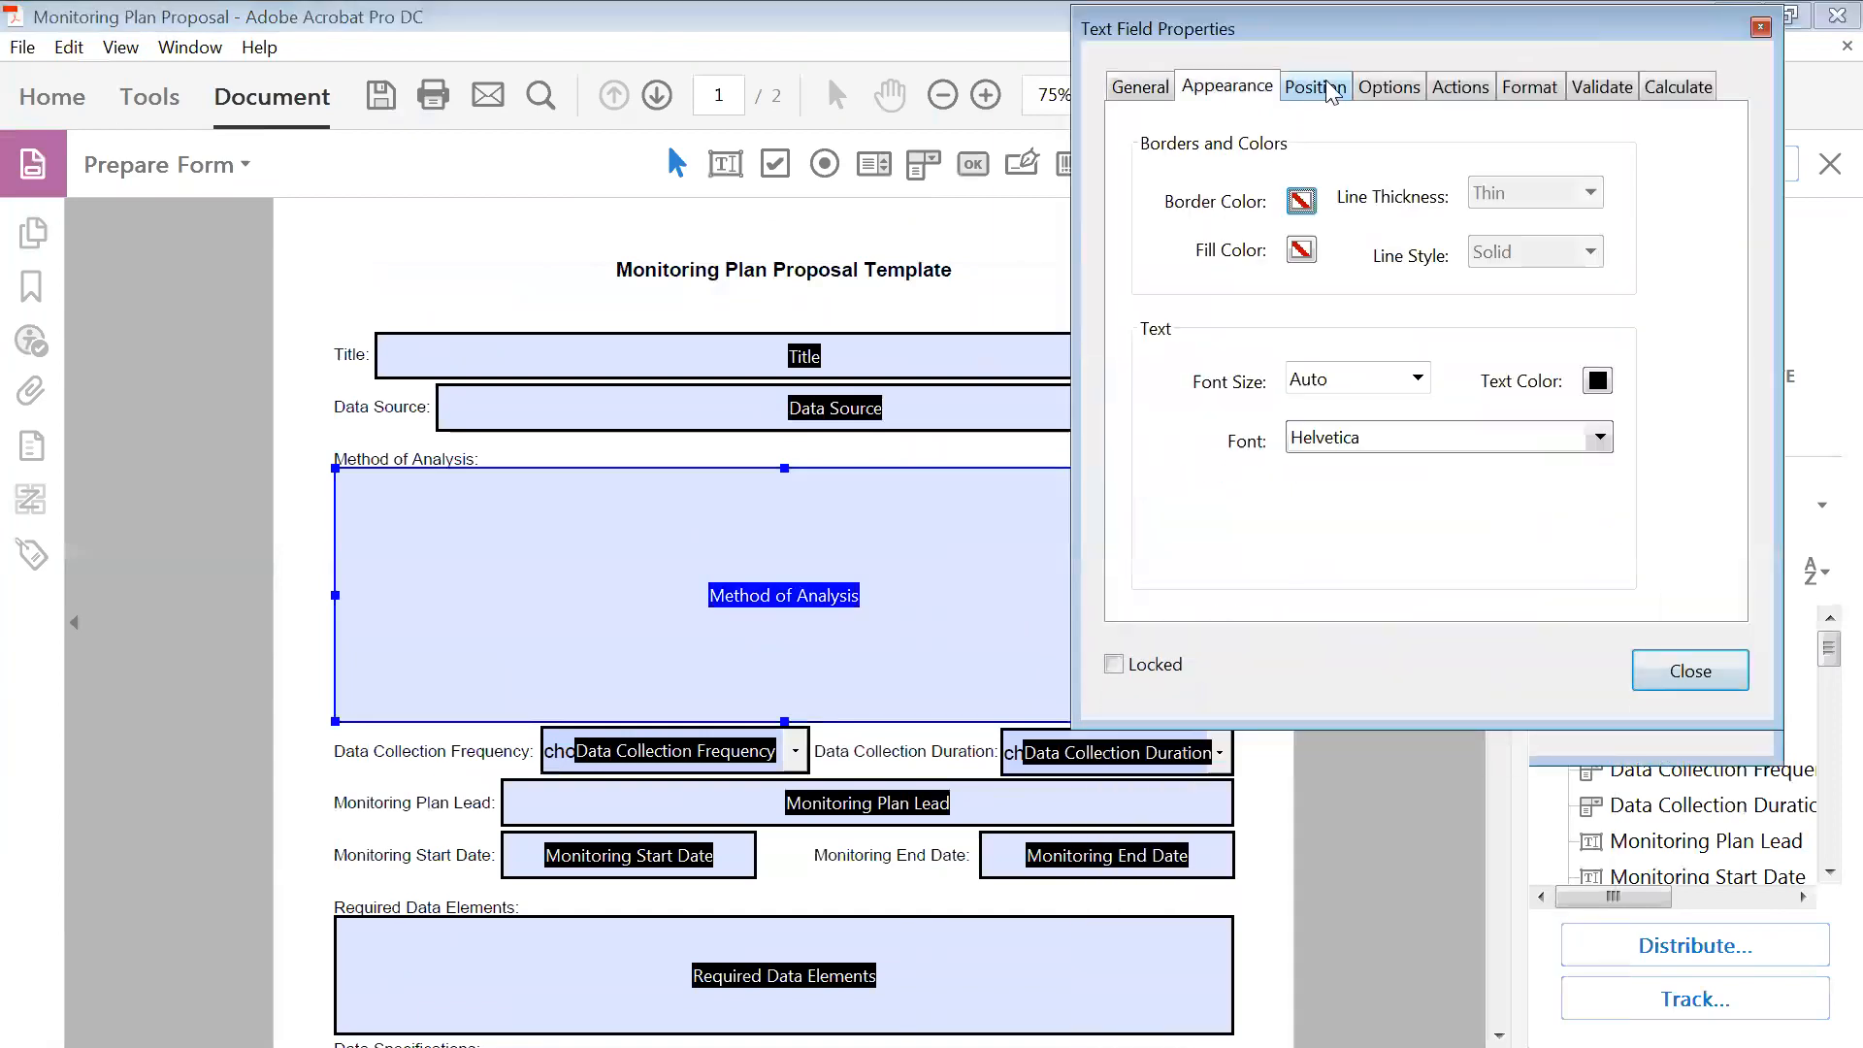
click(1327, 85)
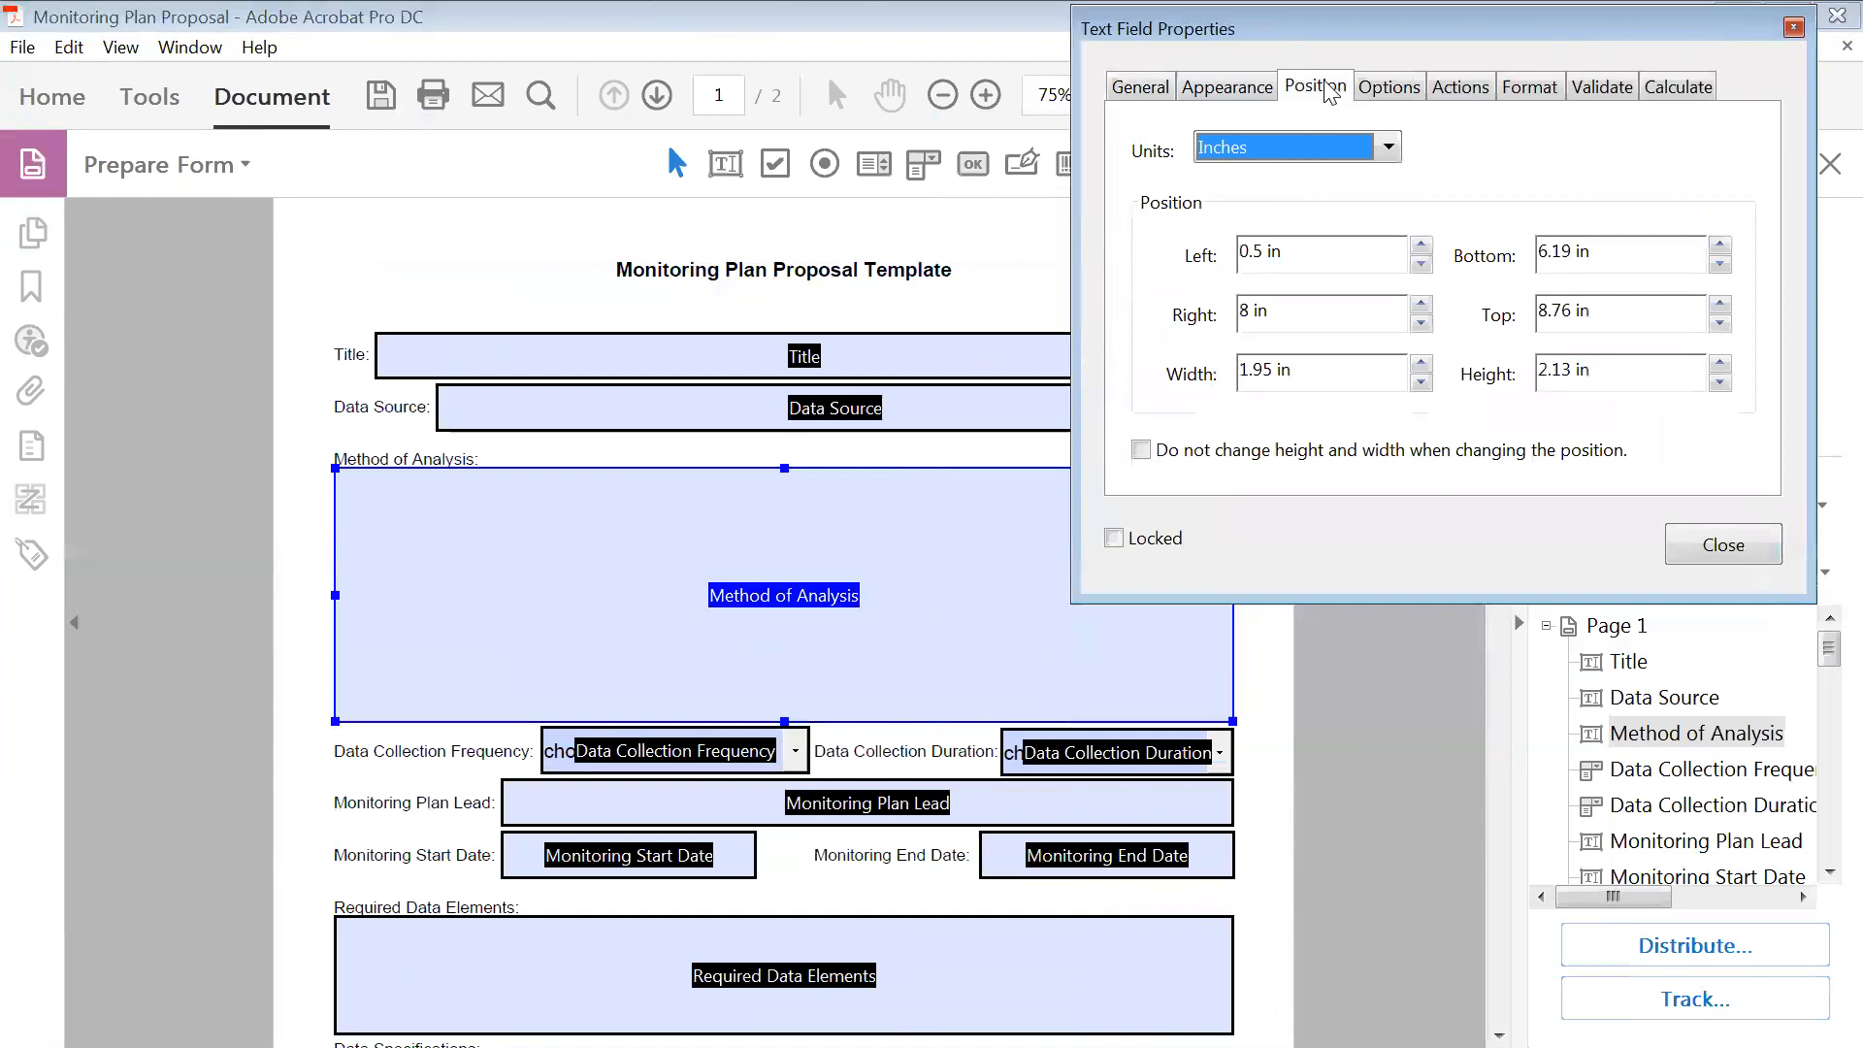
click(1388, 88)
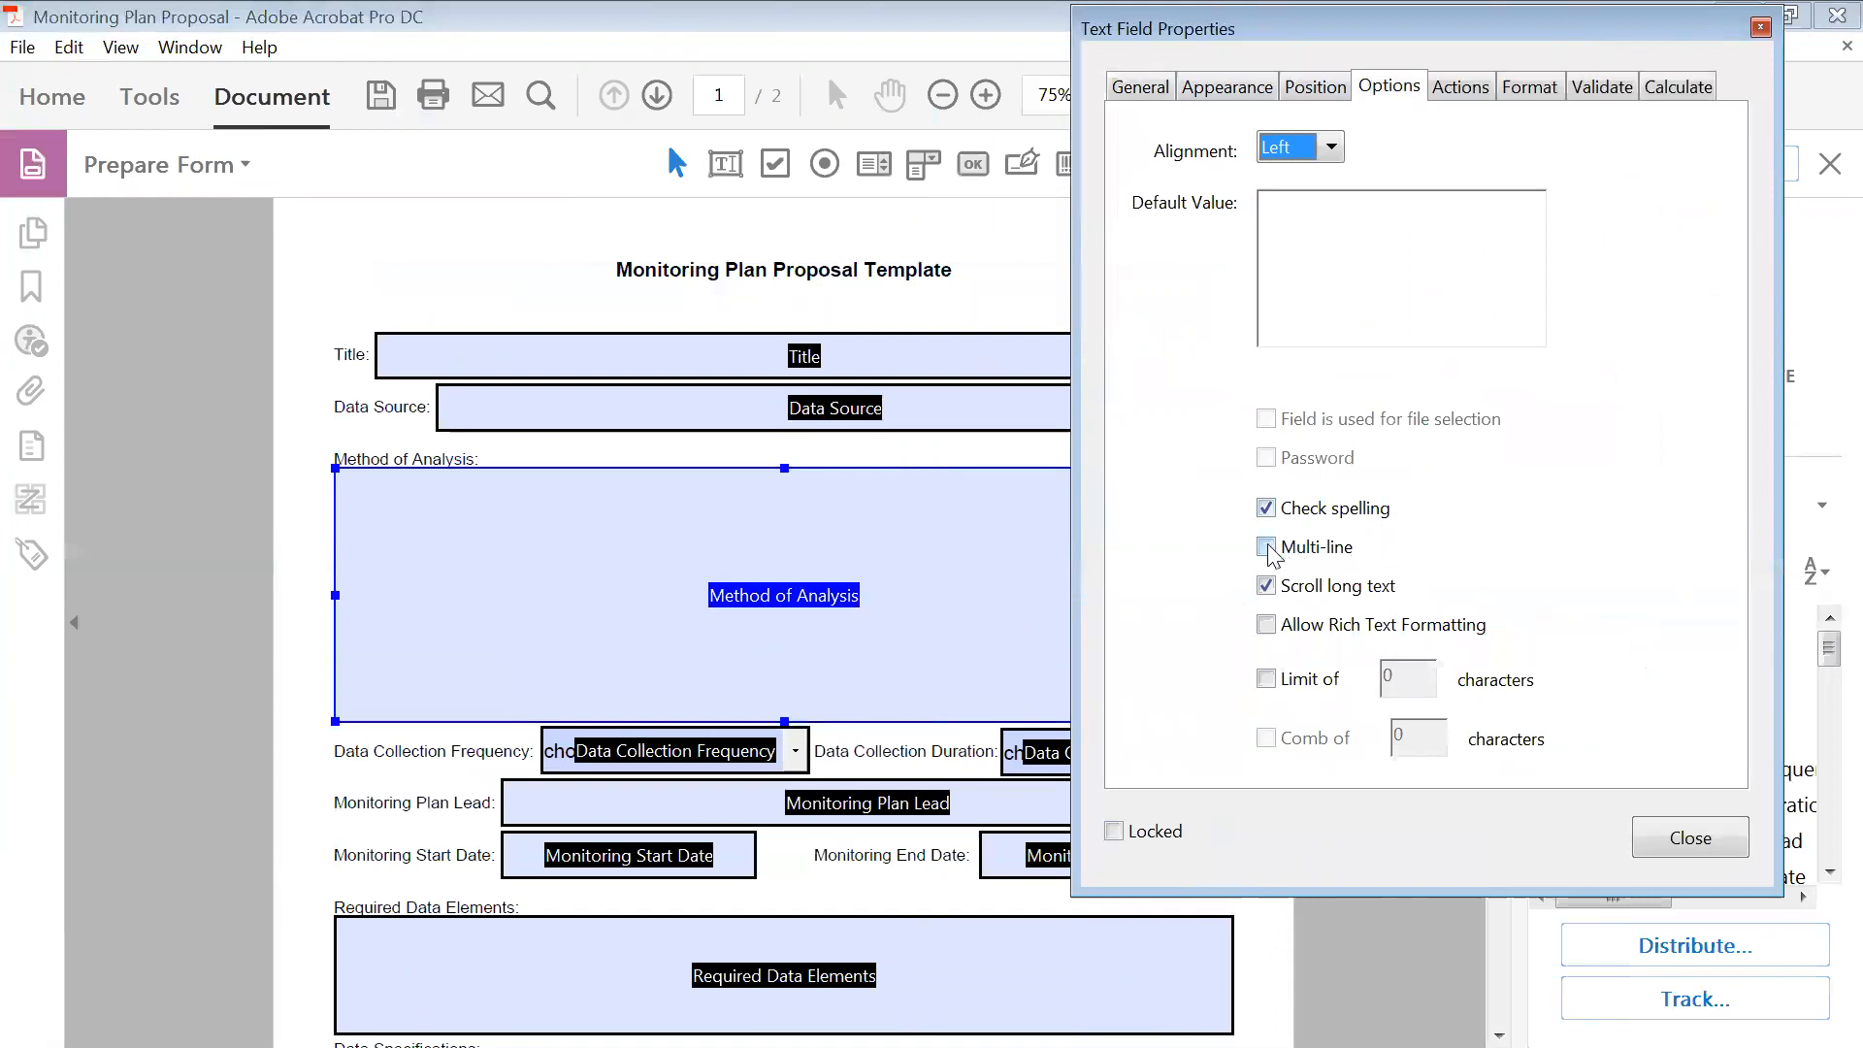
click(1267, 549)
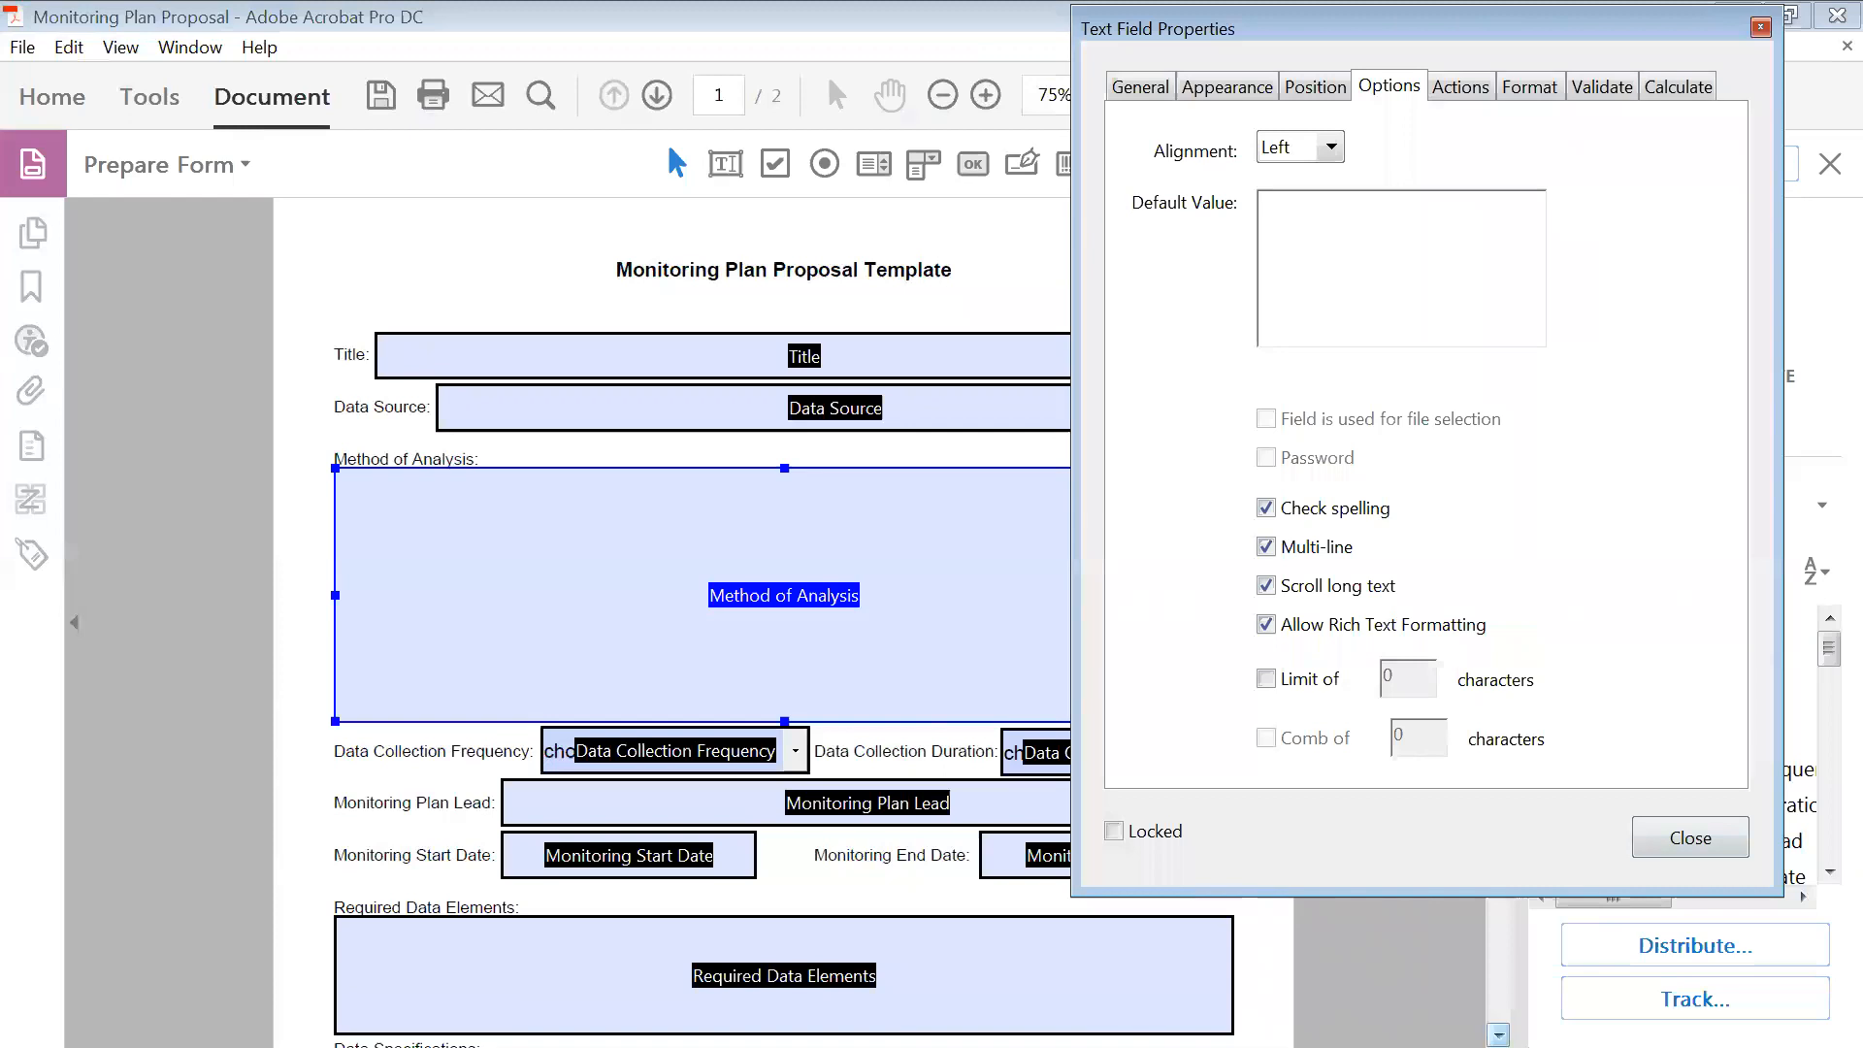
- Enable Multi-line and Allow Rich Text Formatting for the Required Data Elements field
click(1498, 1036)
click(1498, 1035)
click(639, 511)
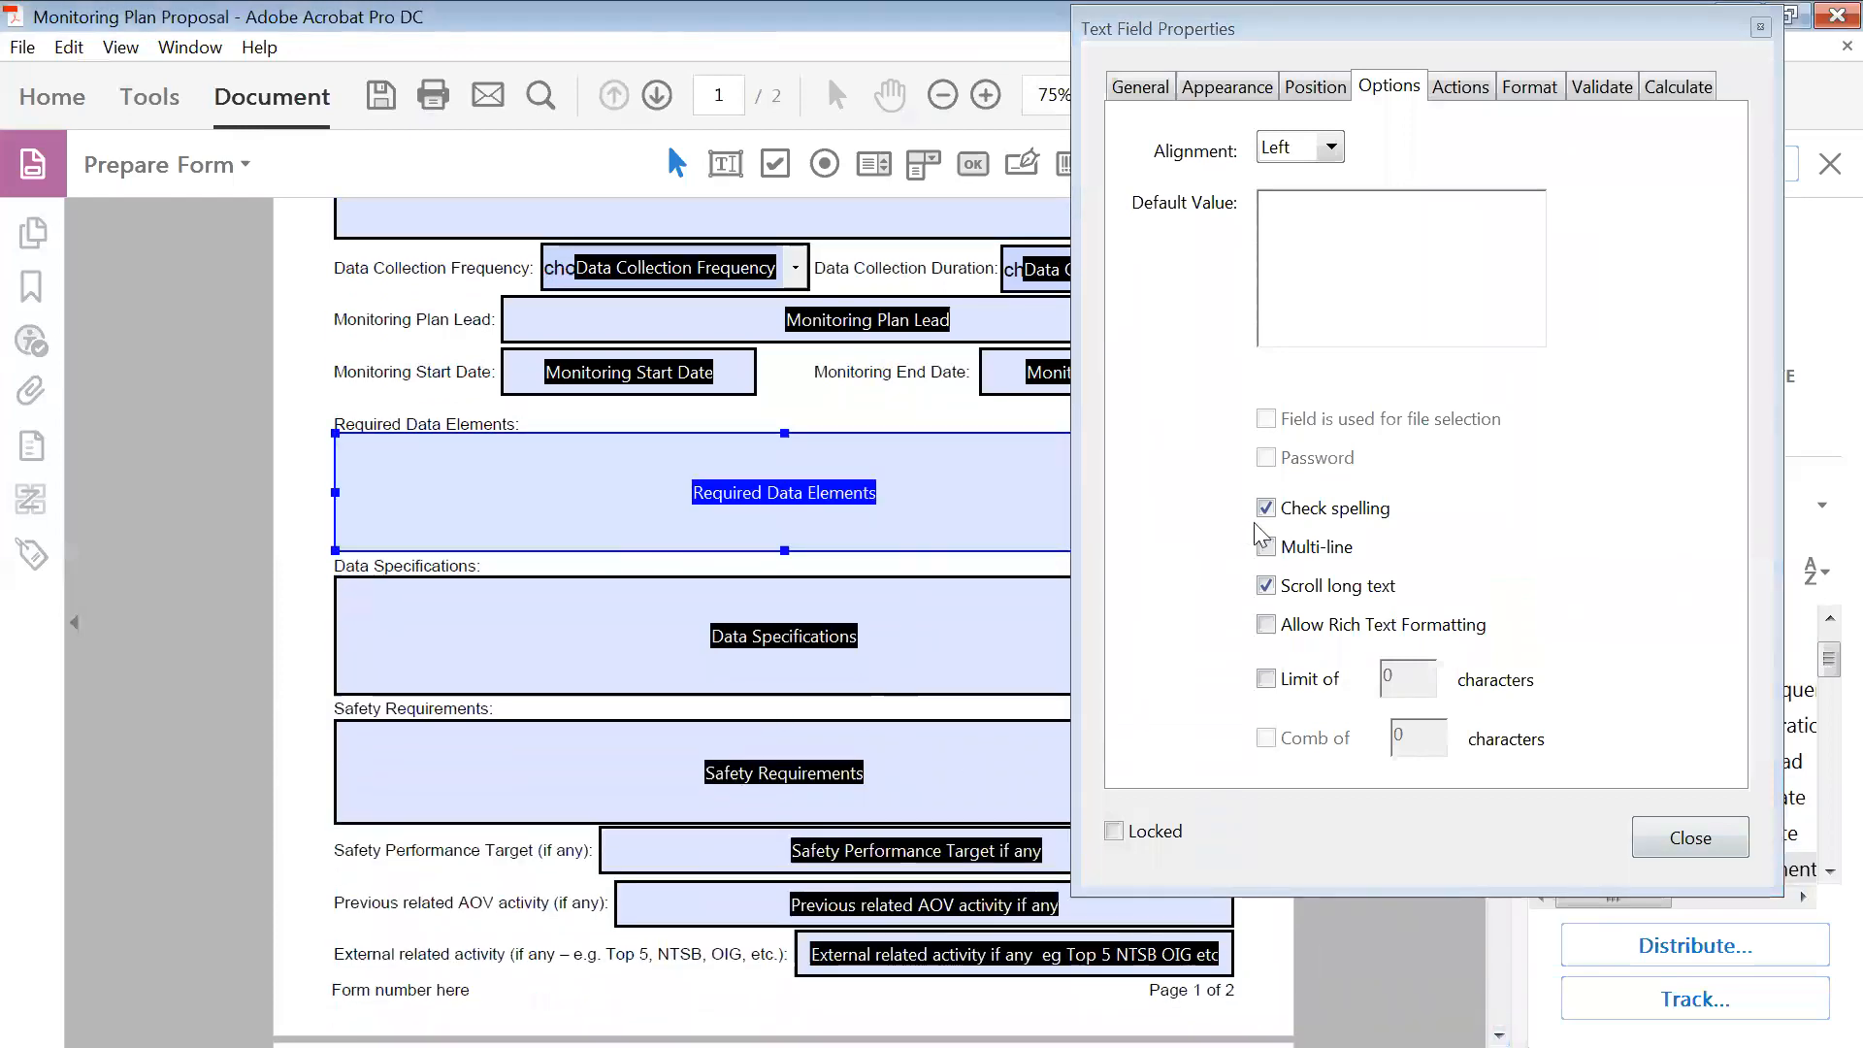
click(1263, 624)
click(1264, 624)
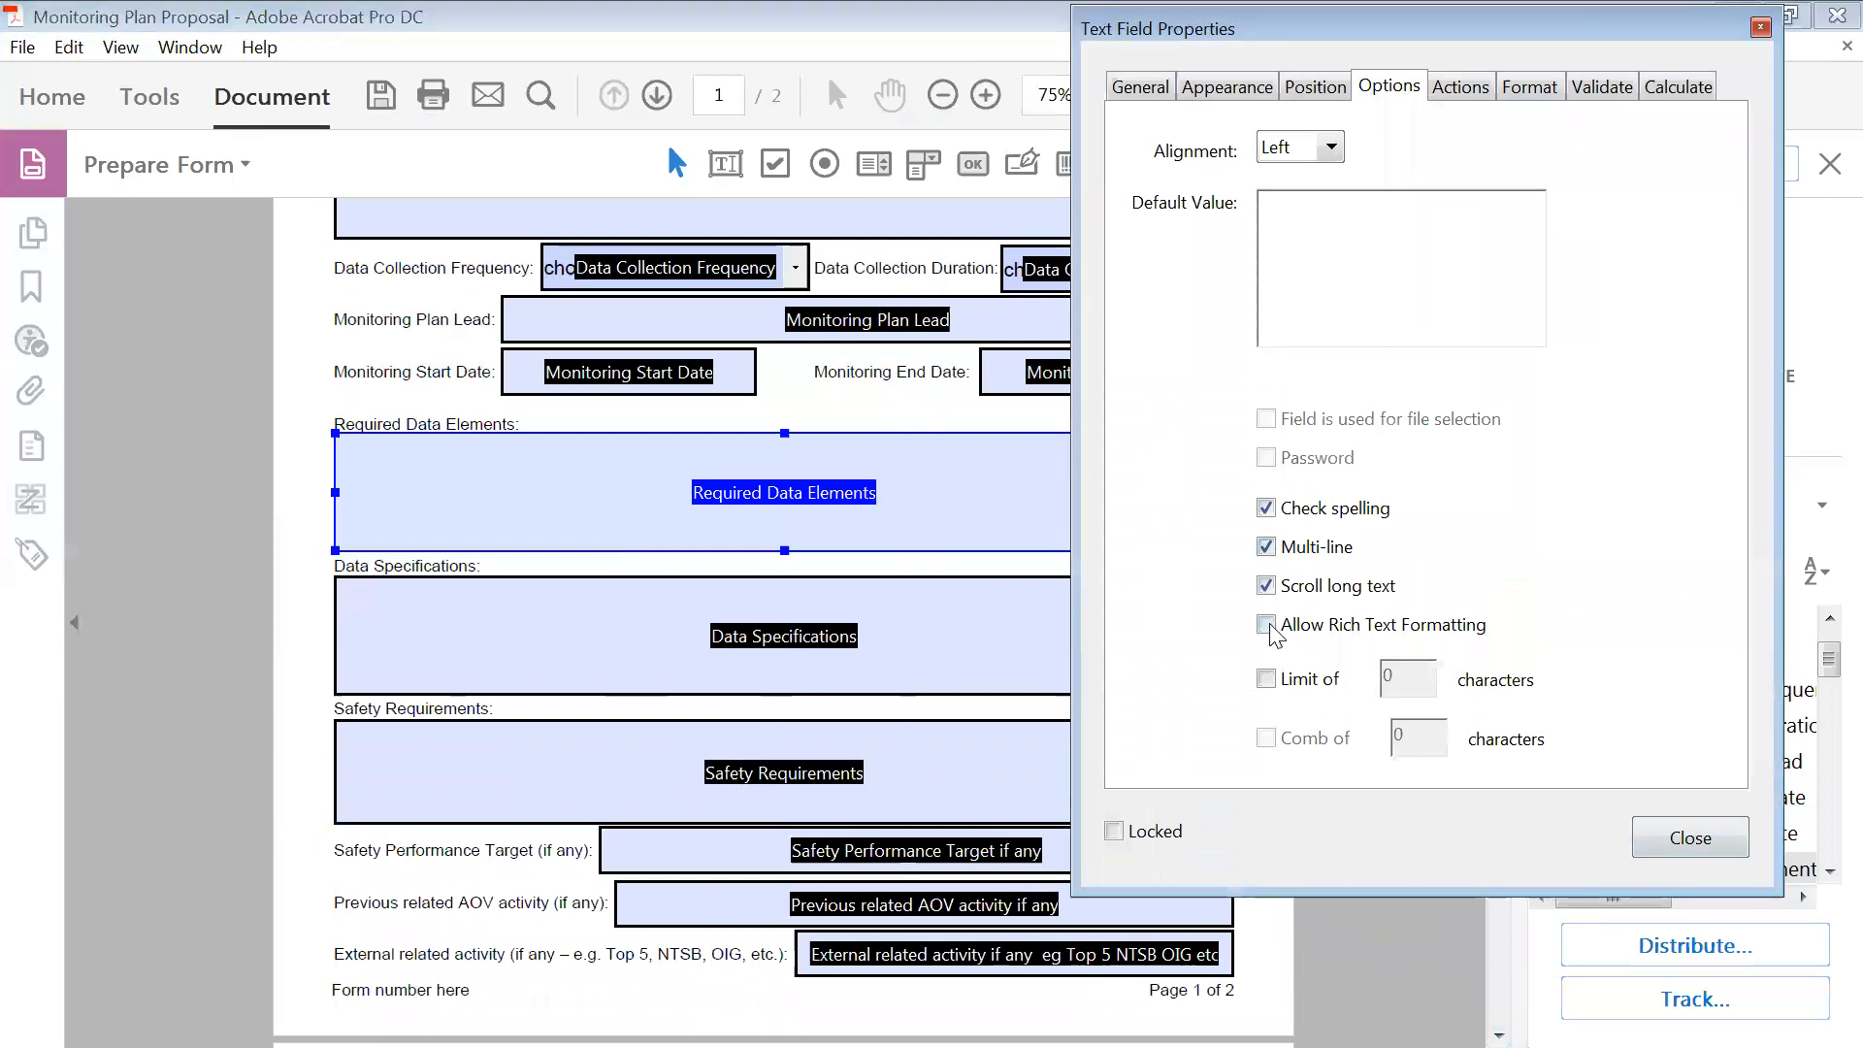
- Enable Multi-line and Allow Rich Text Formatting for the Data Specifications and Safety Requirements fields
click(946, 635)
click(1267, 548)
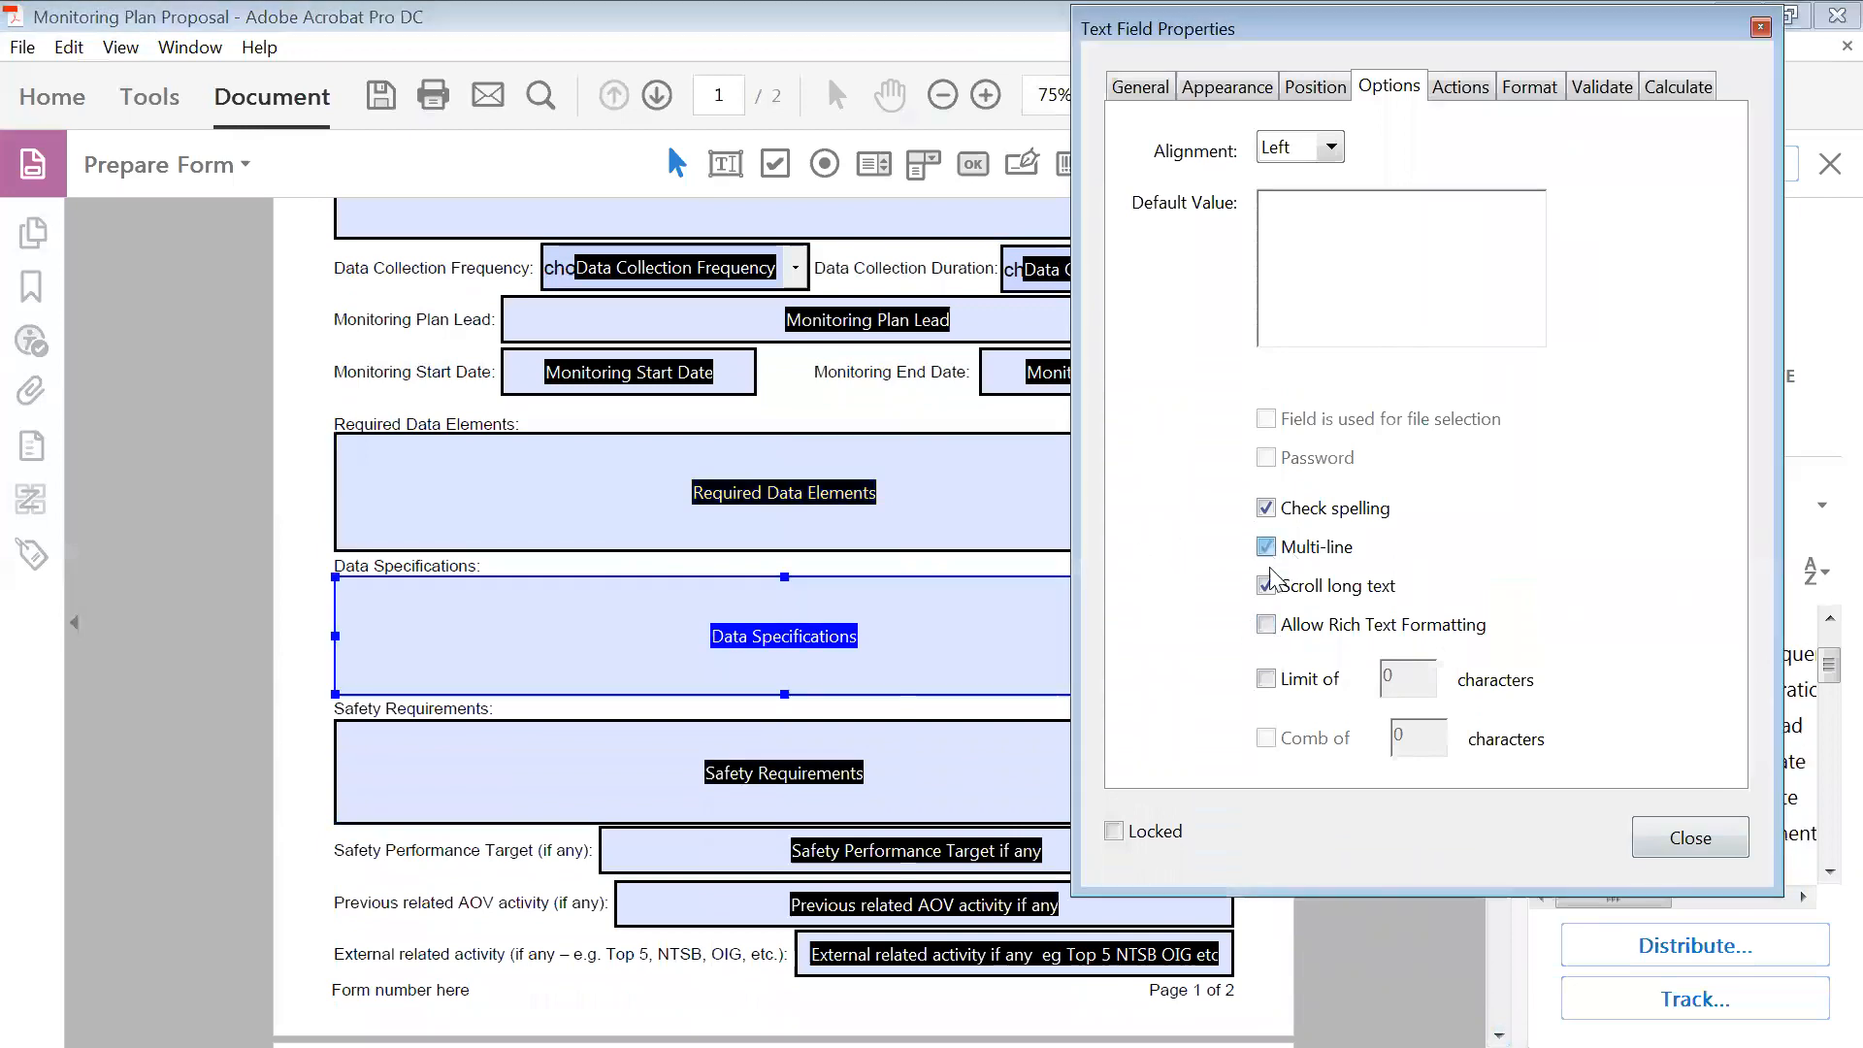
click(1266, 626)
click(920, 757)
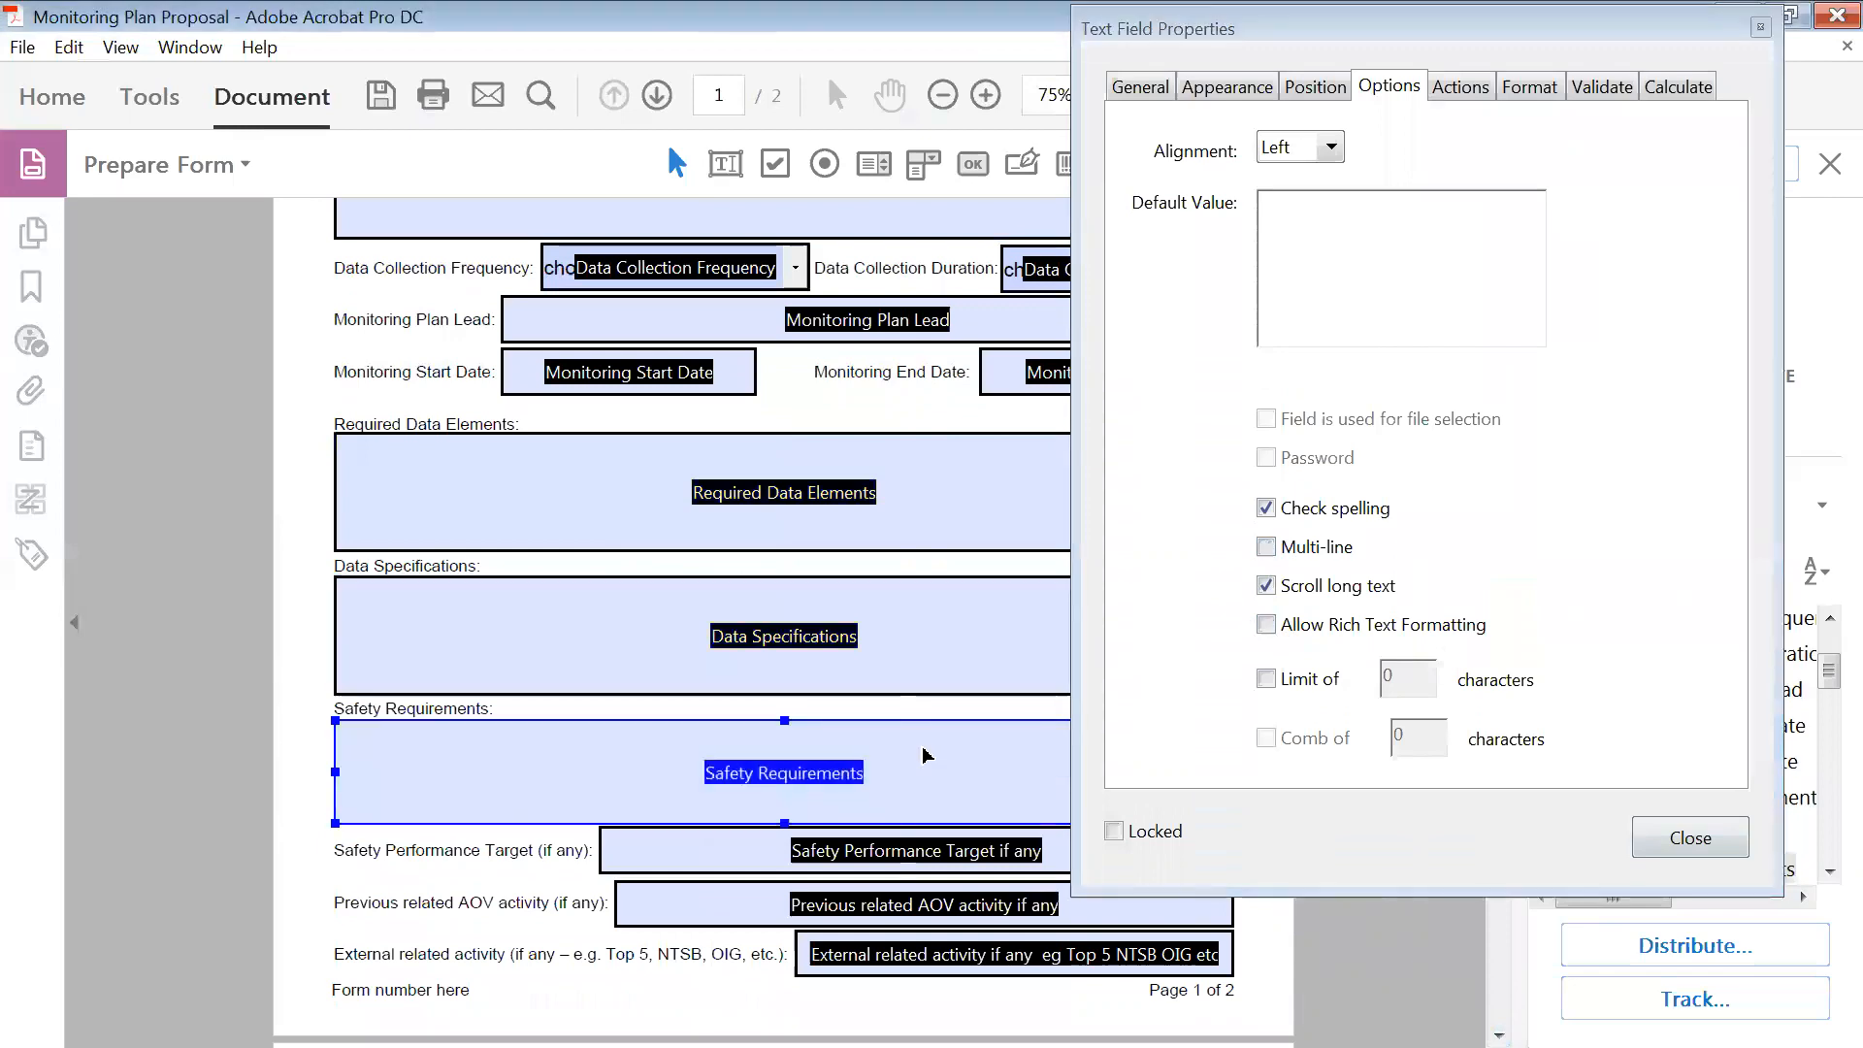
click(1271, 549)
click(1267, 547)
click(1266, 625)
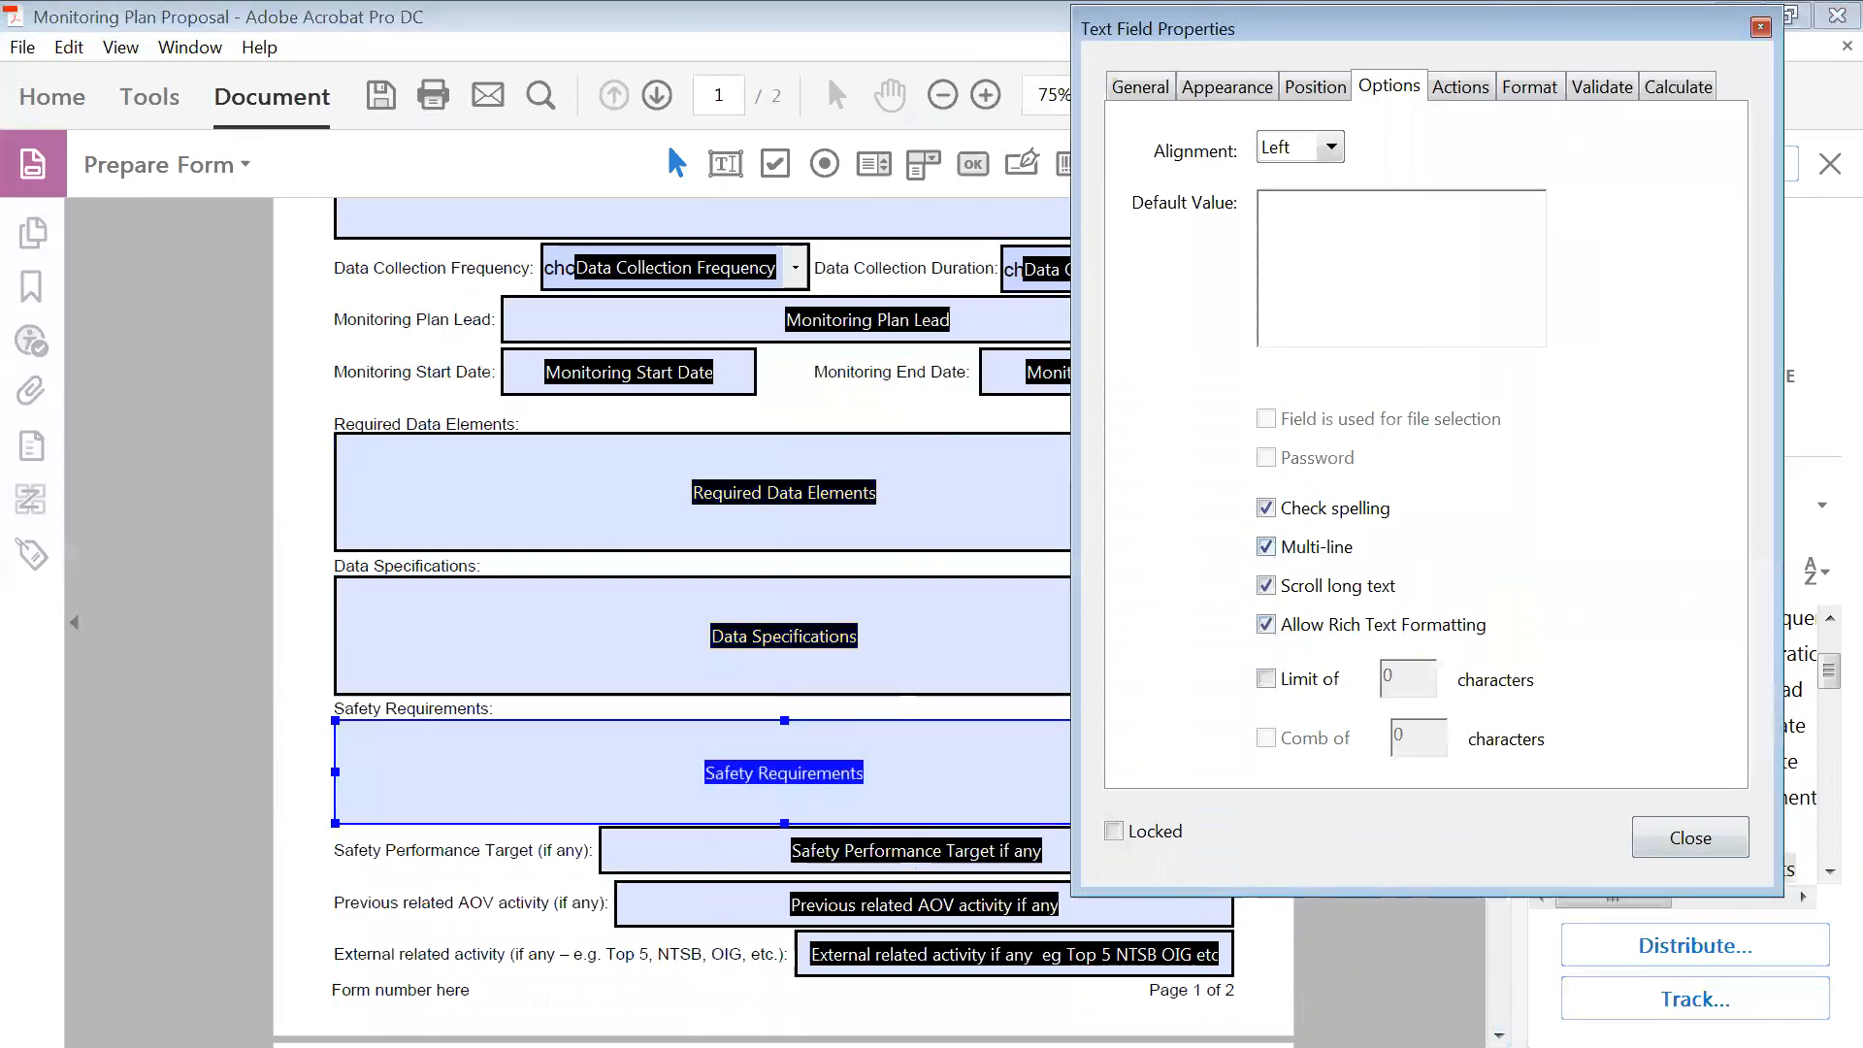
- Enable Multi-line and Allow Rich Text Formatting for the Relevance to AOV Goals/Mission field on page 2
scroll(977, 694, down, 8)
click(470, 421)
click(1266, 546)
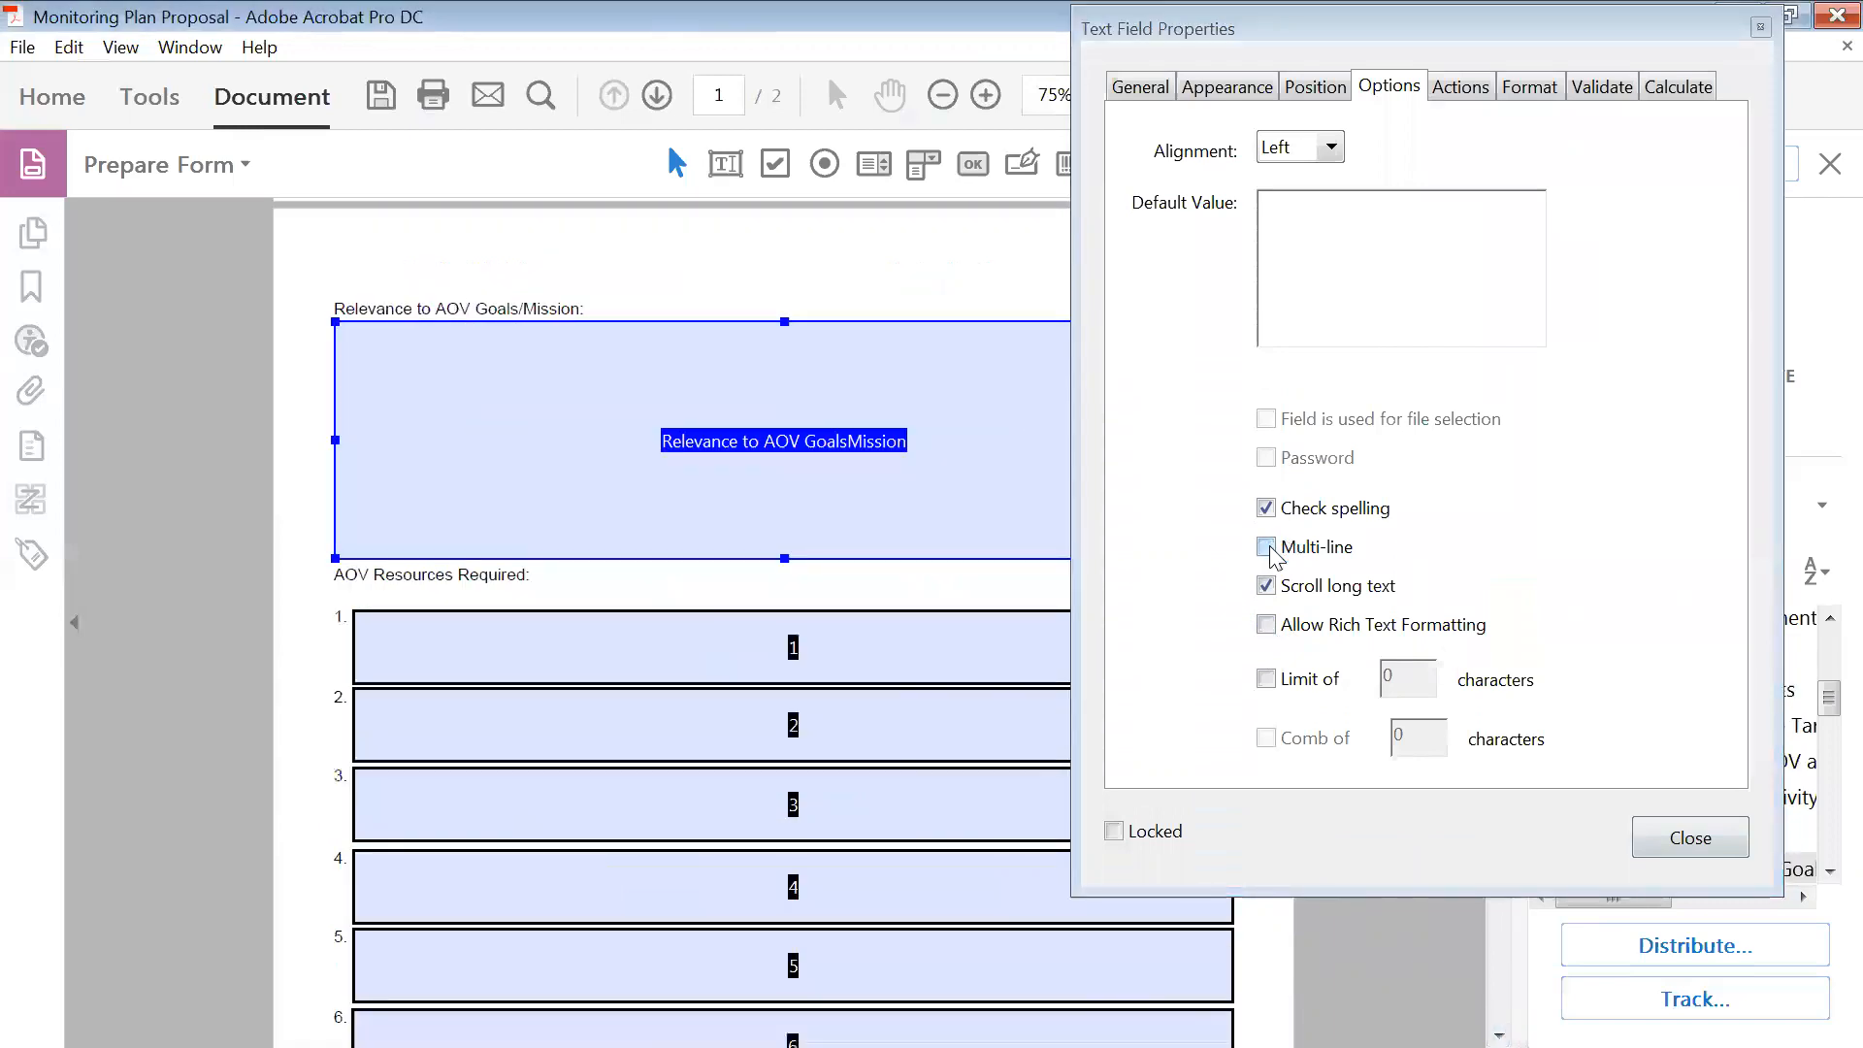
click(1267, 624)
- Enable Multi-line and Allow Rich Text Formatting for fields 1 and 2 under AOV Resources Required
click(695, 636)
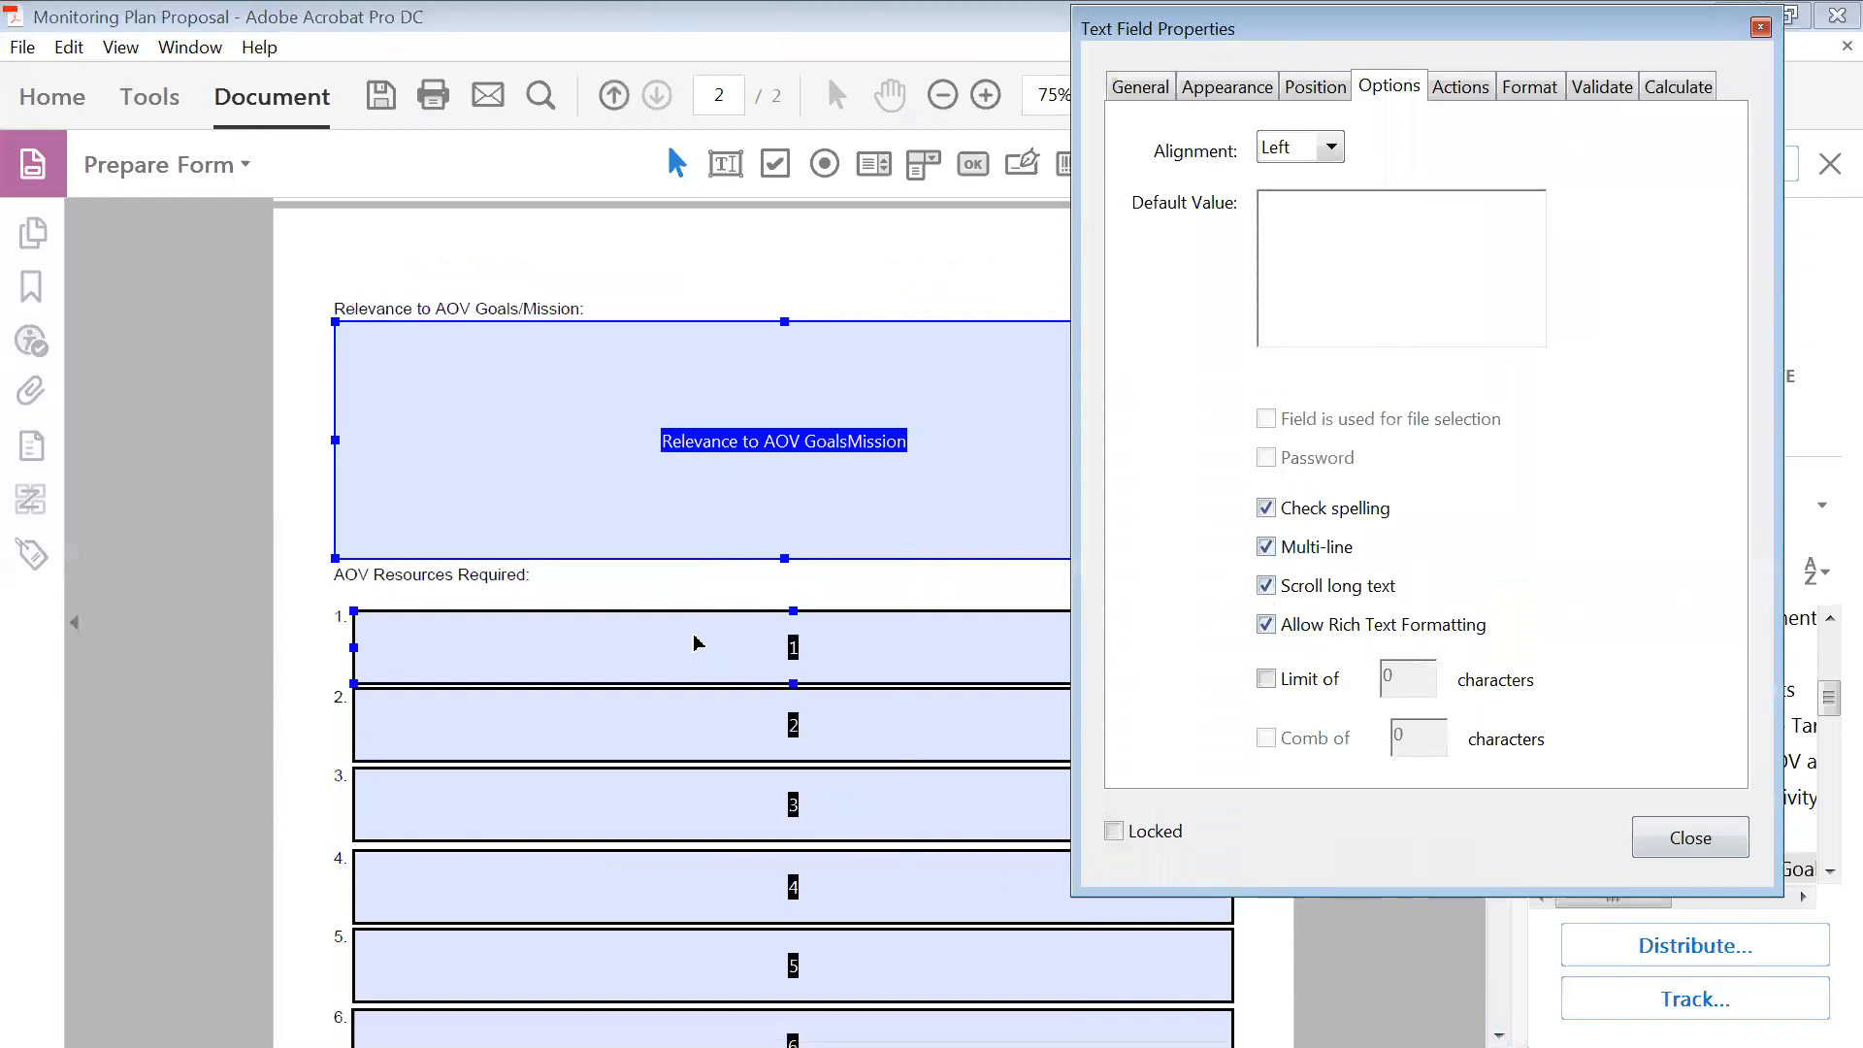
click(1266, 546)
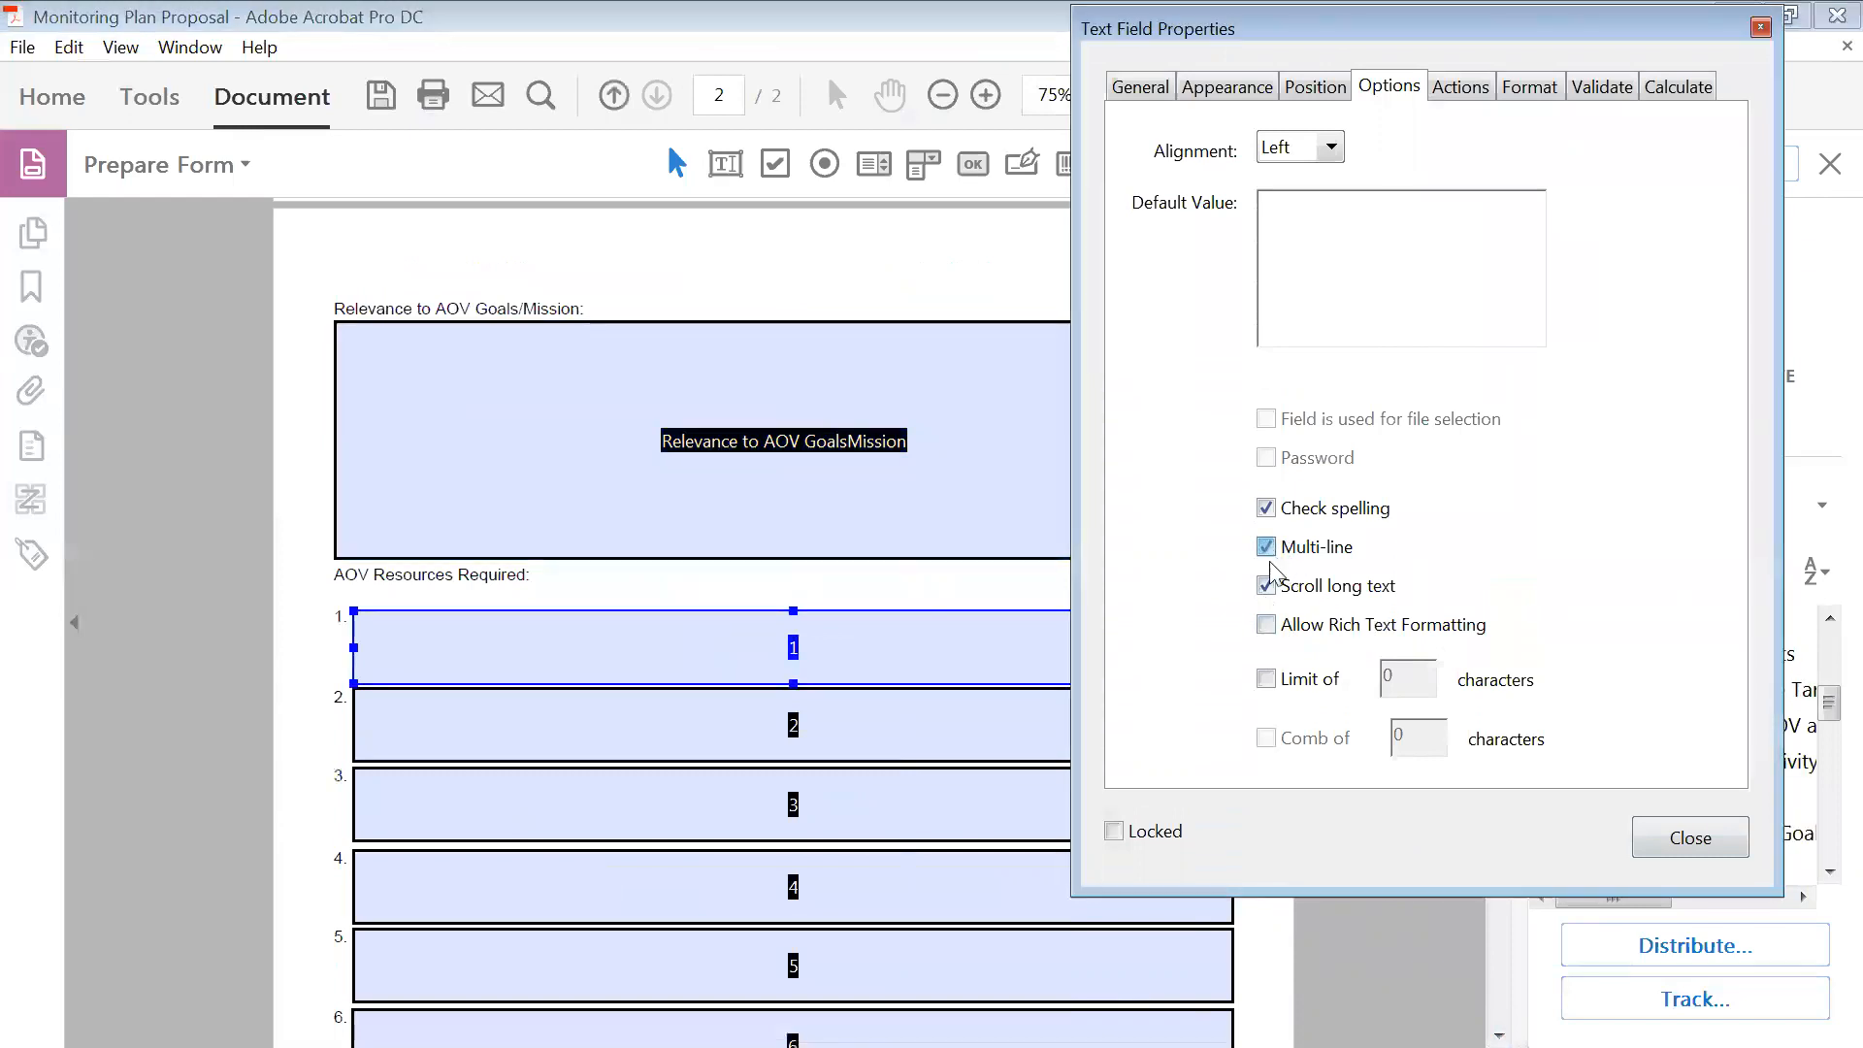
click(1266, 624)
click(824, 726)
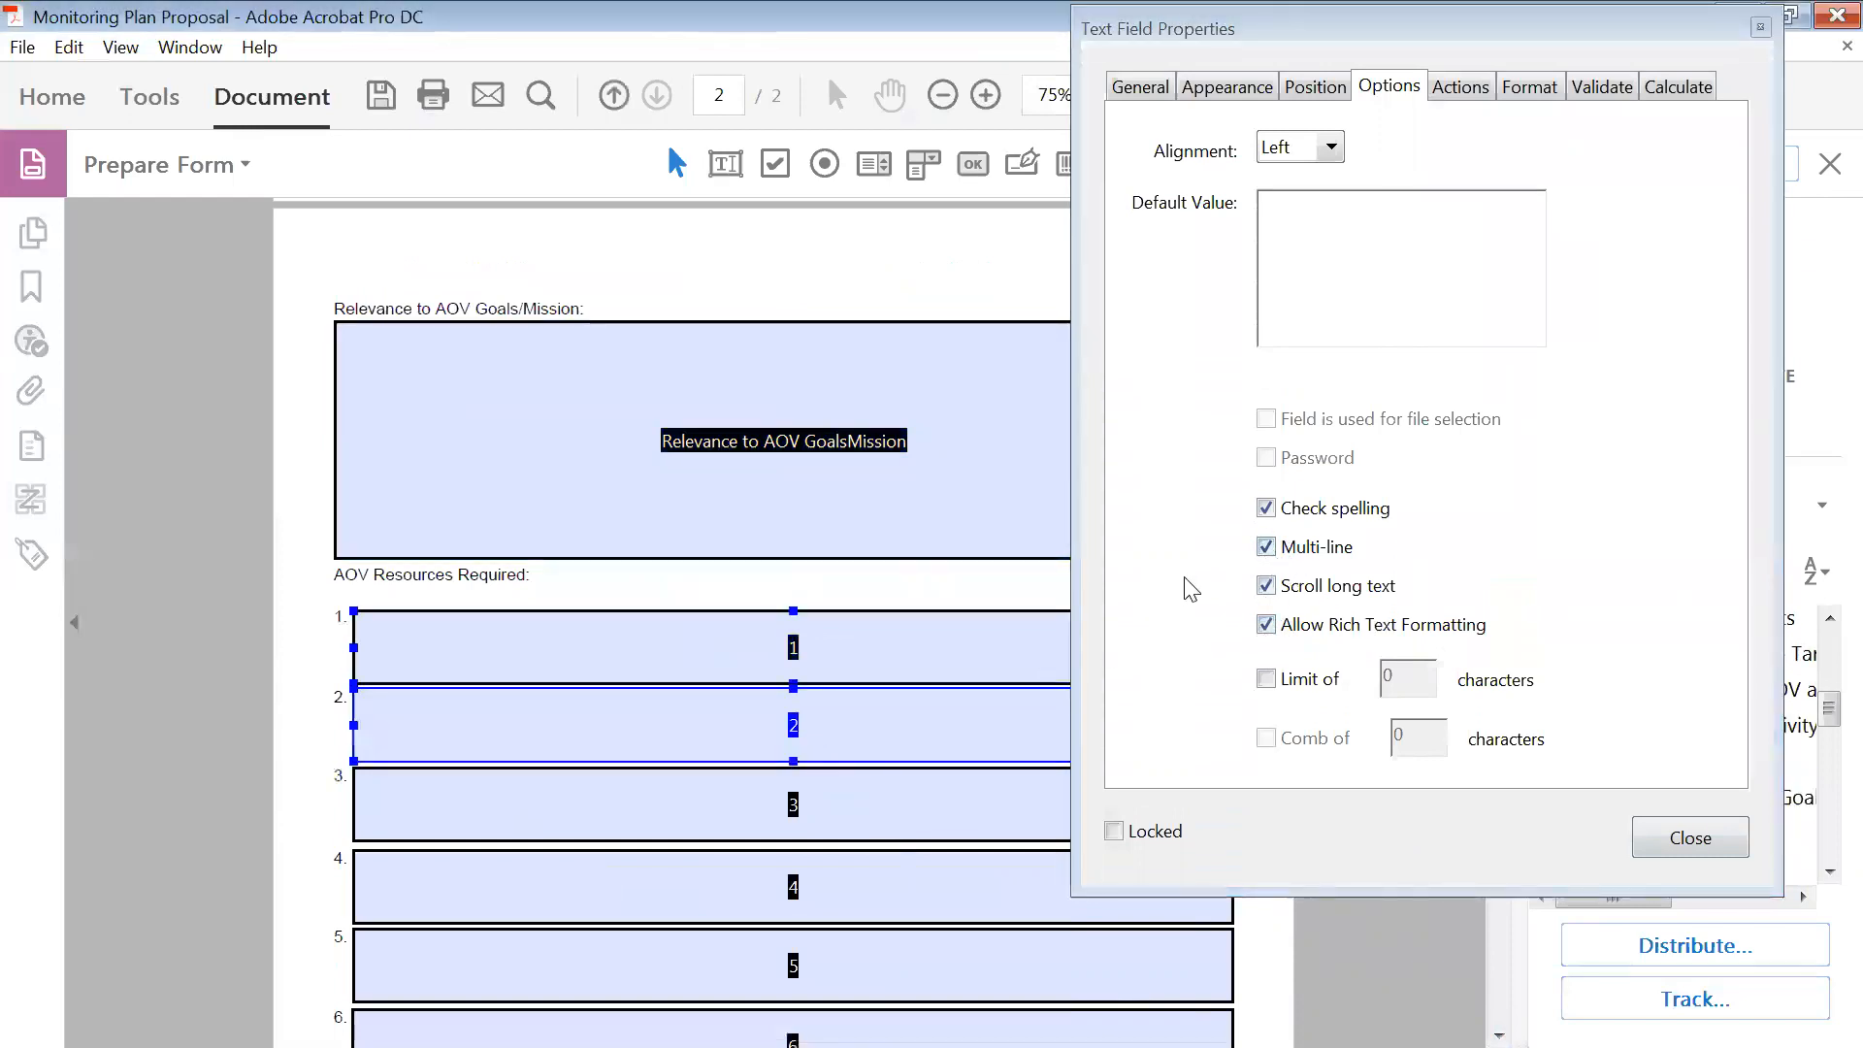
click(1267, 546)
click(1266, 624)
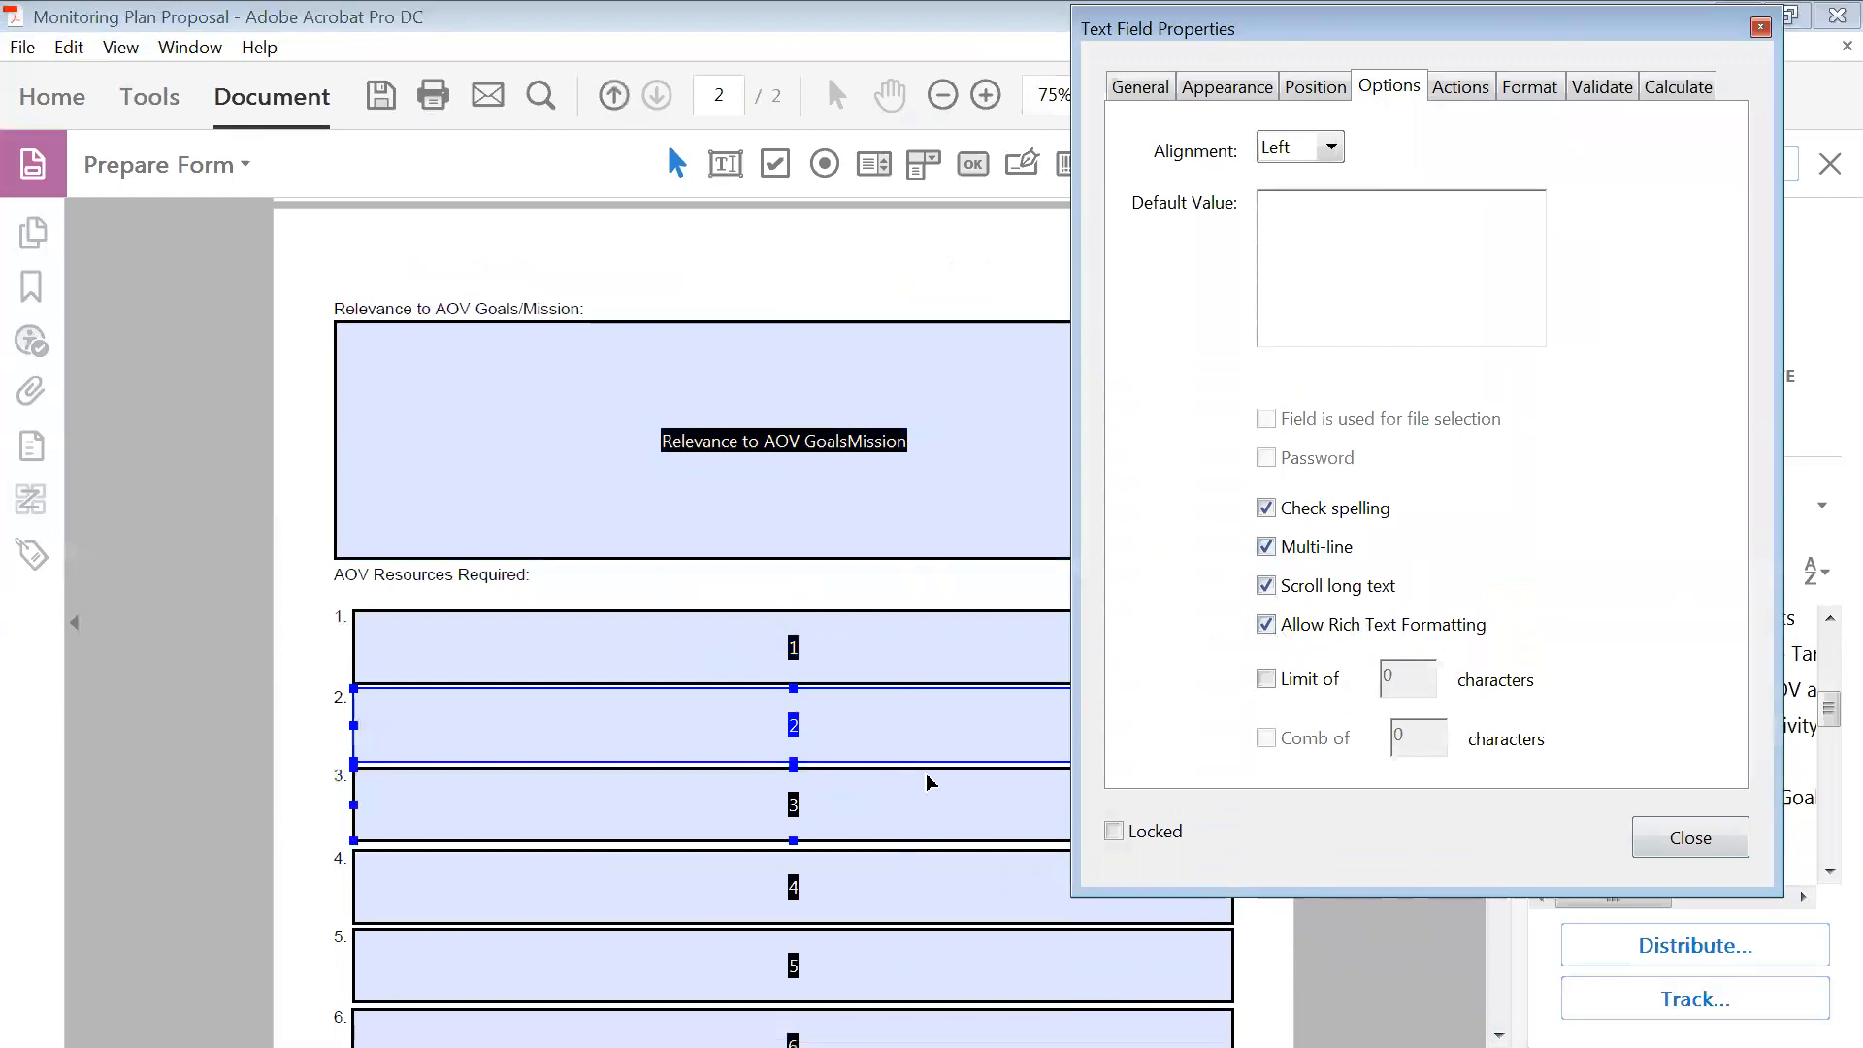
- Enable Multi-line and Allow Rich Text Formatting for fields 3 and 4 under AOV Resources Required
click(921, 801)
click(1267, 546)
click(1266, 624)
click(814, 883)
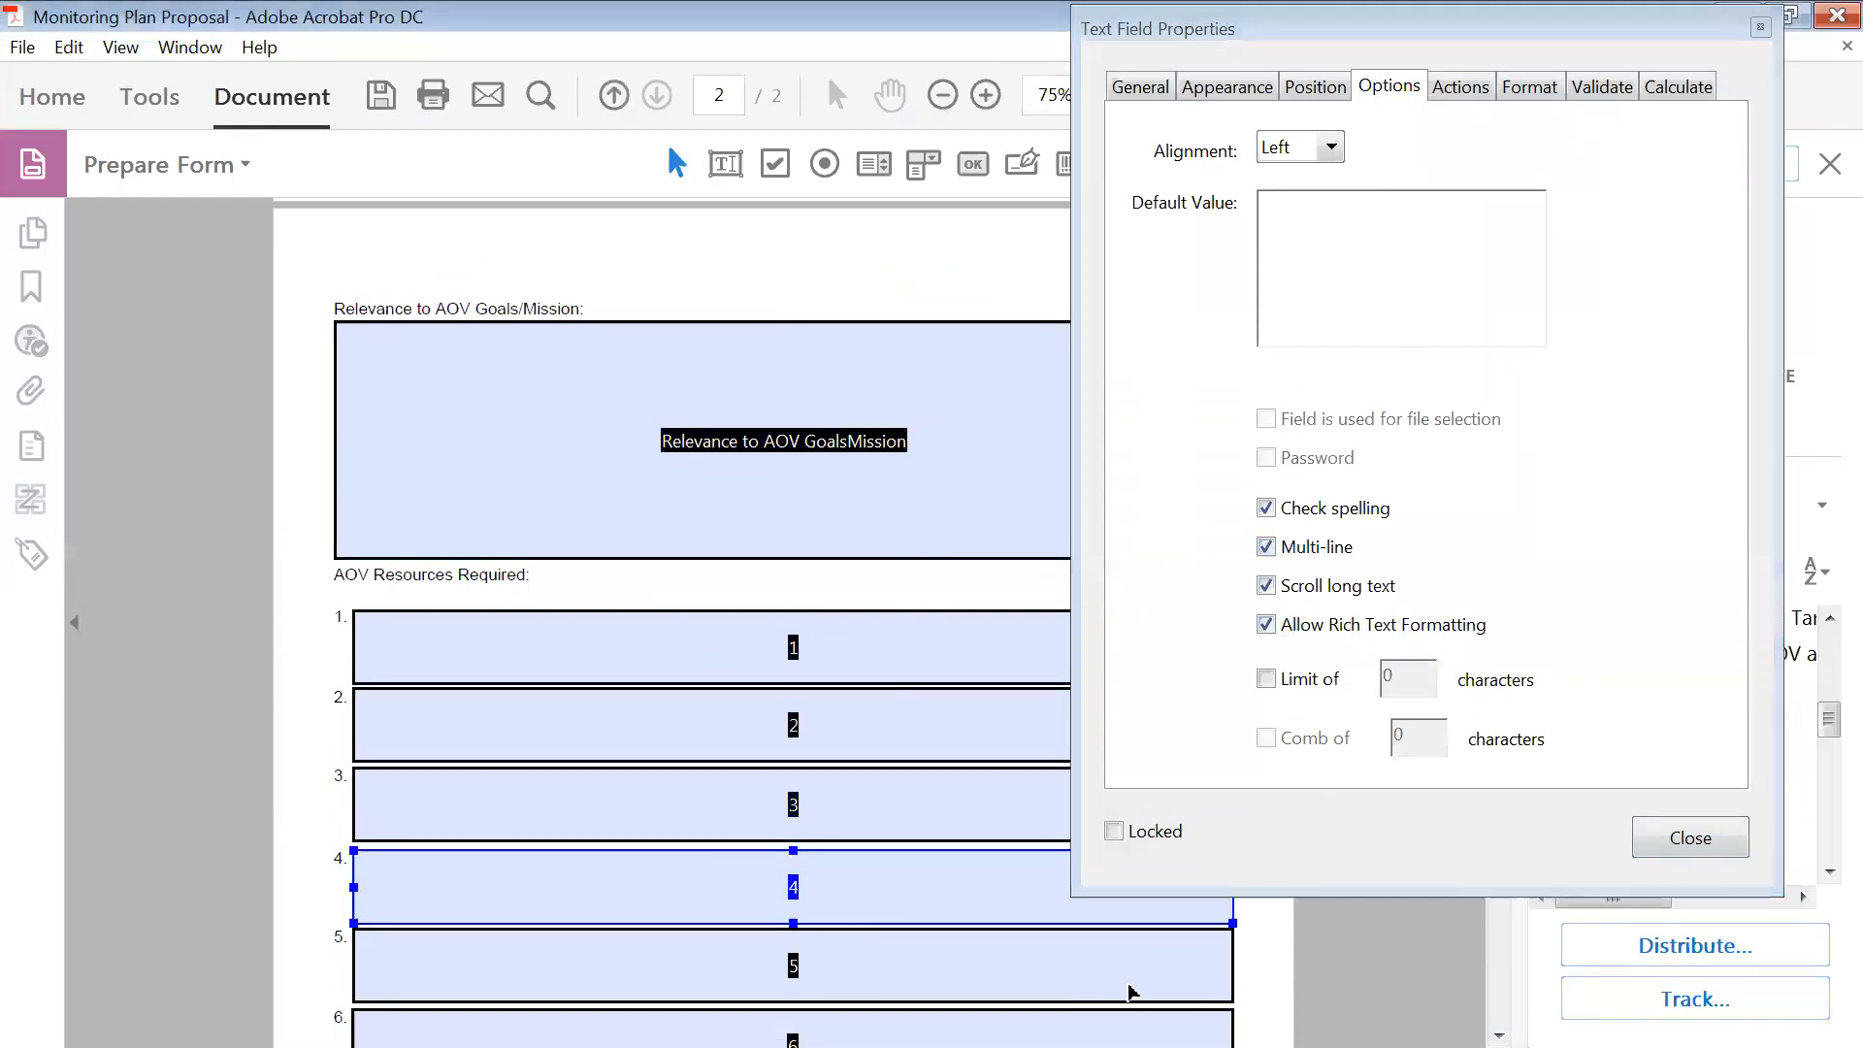
click(1498, 1035)
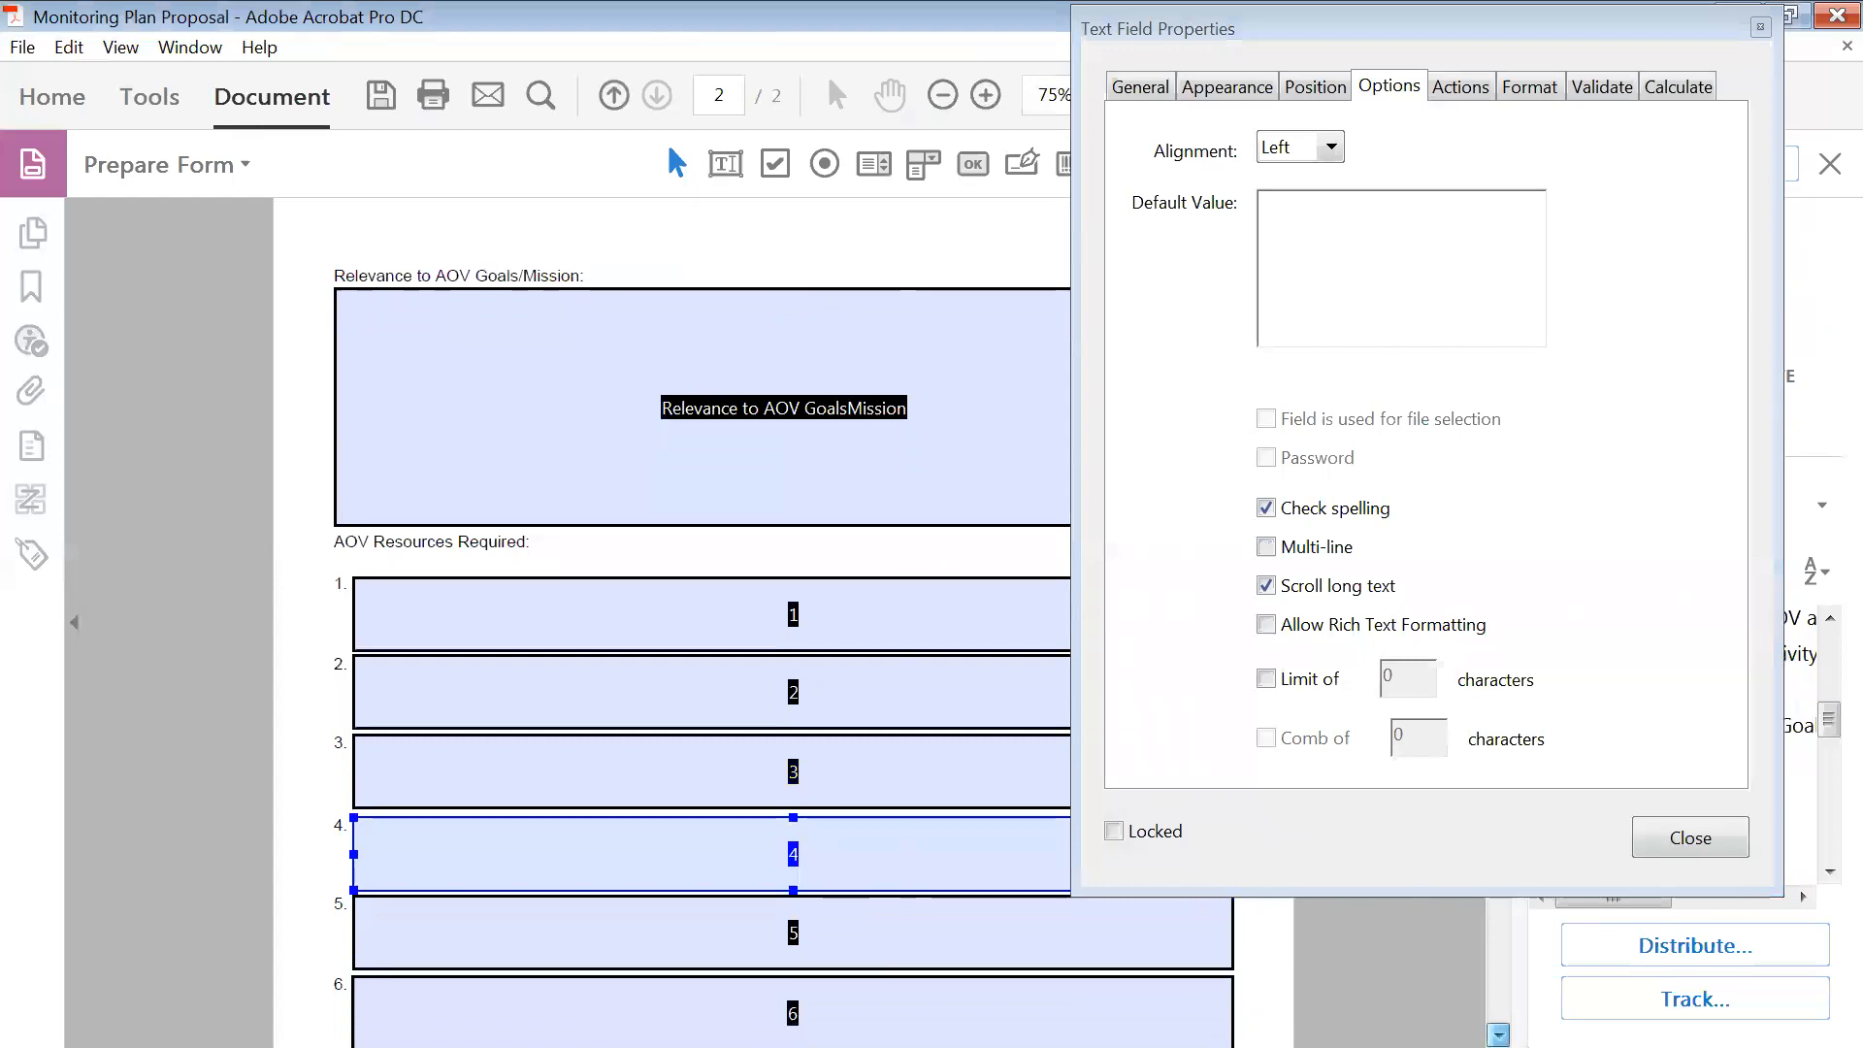
click(1266, 546)
- Enable Multi-line and Allow Rich Text Formatting for fields 5 and 6 under AOV Resources Required
click(903, 483)
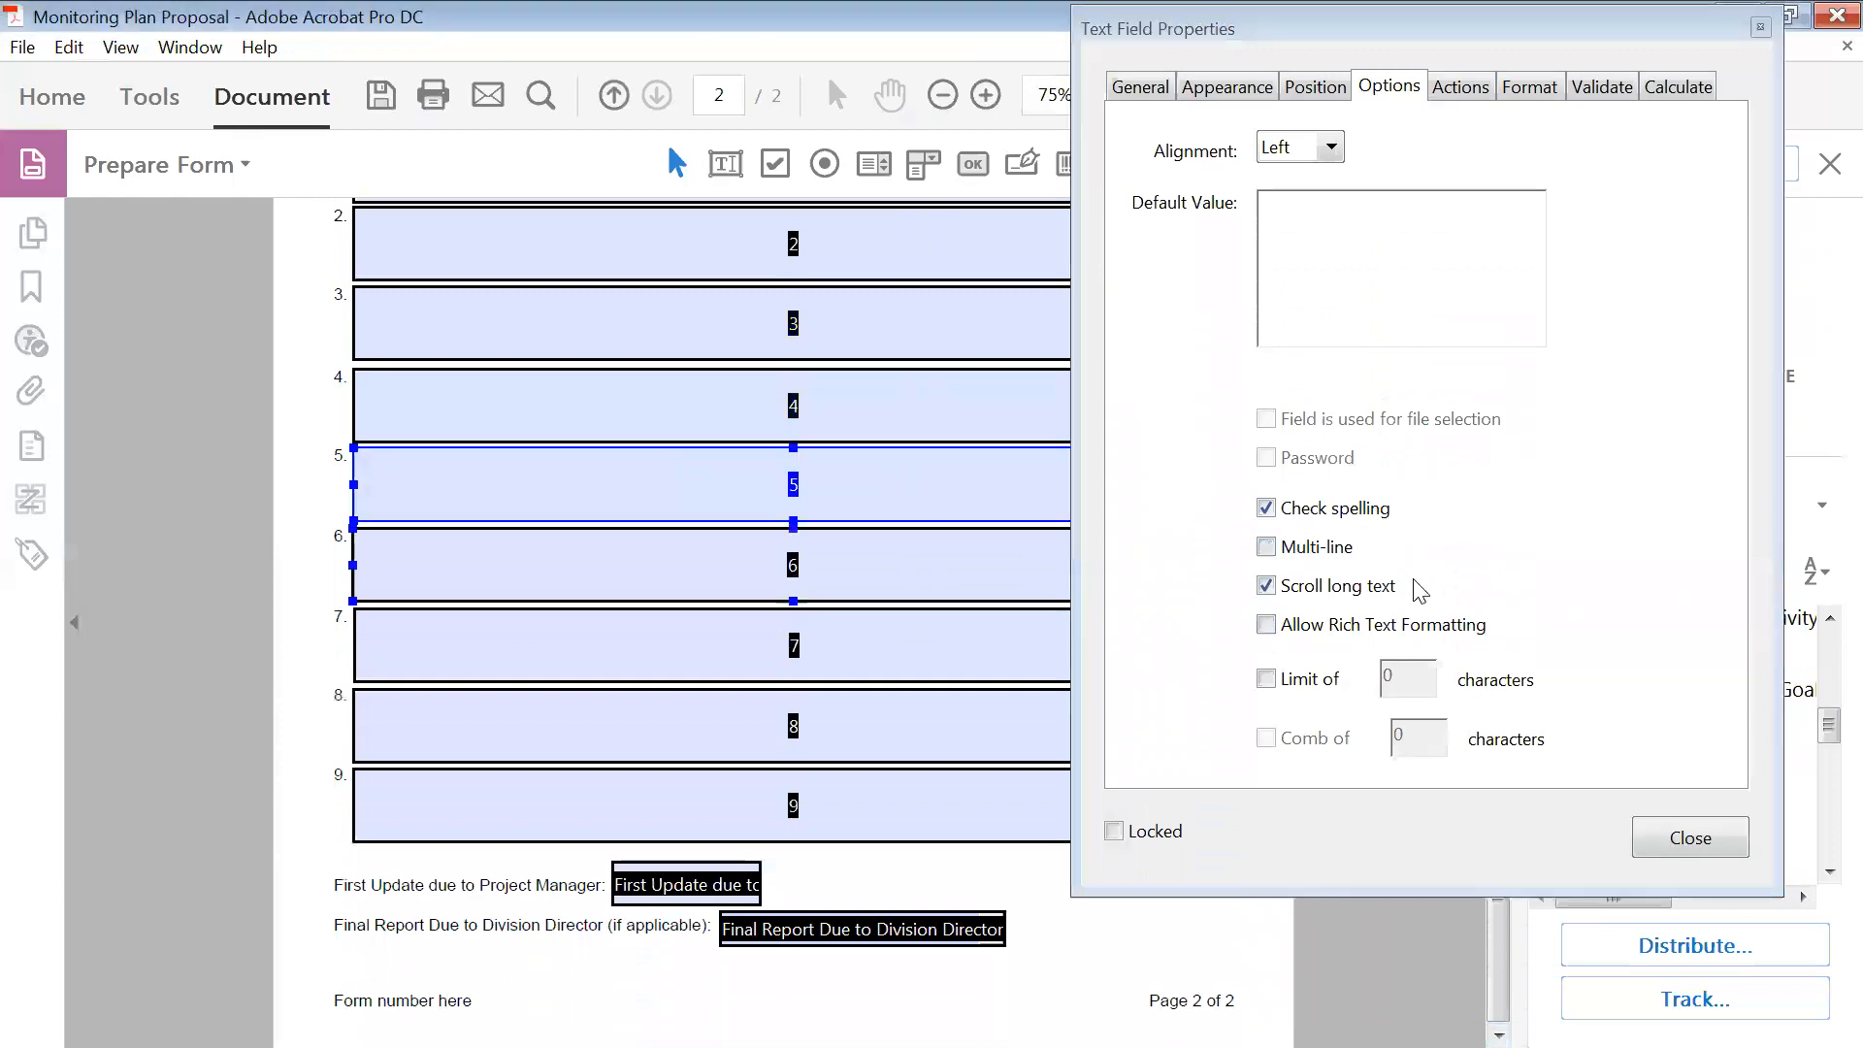
click(1266, 546)
click(1286, 625)
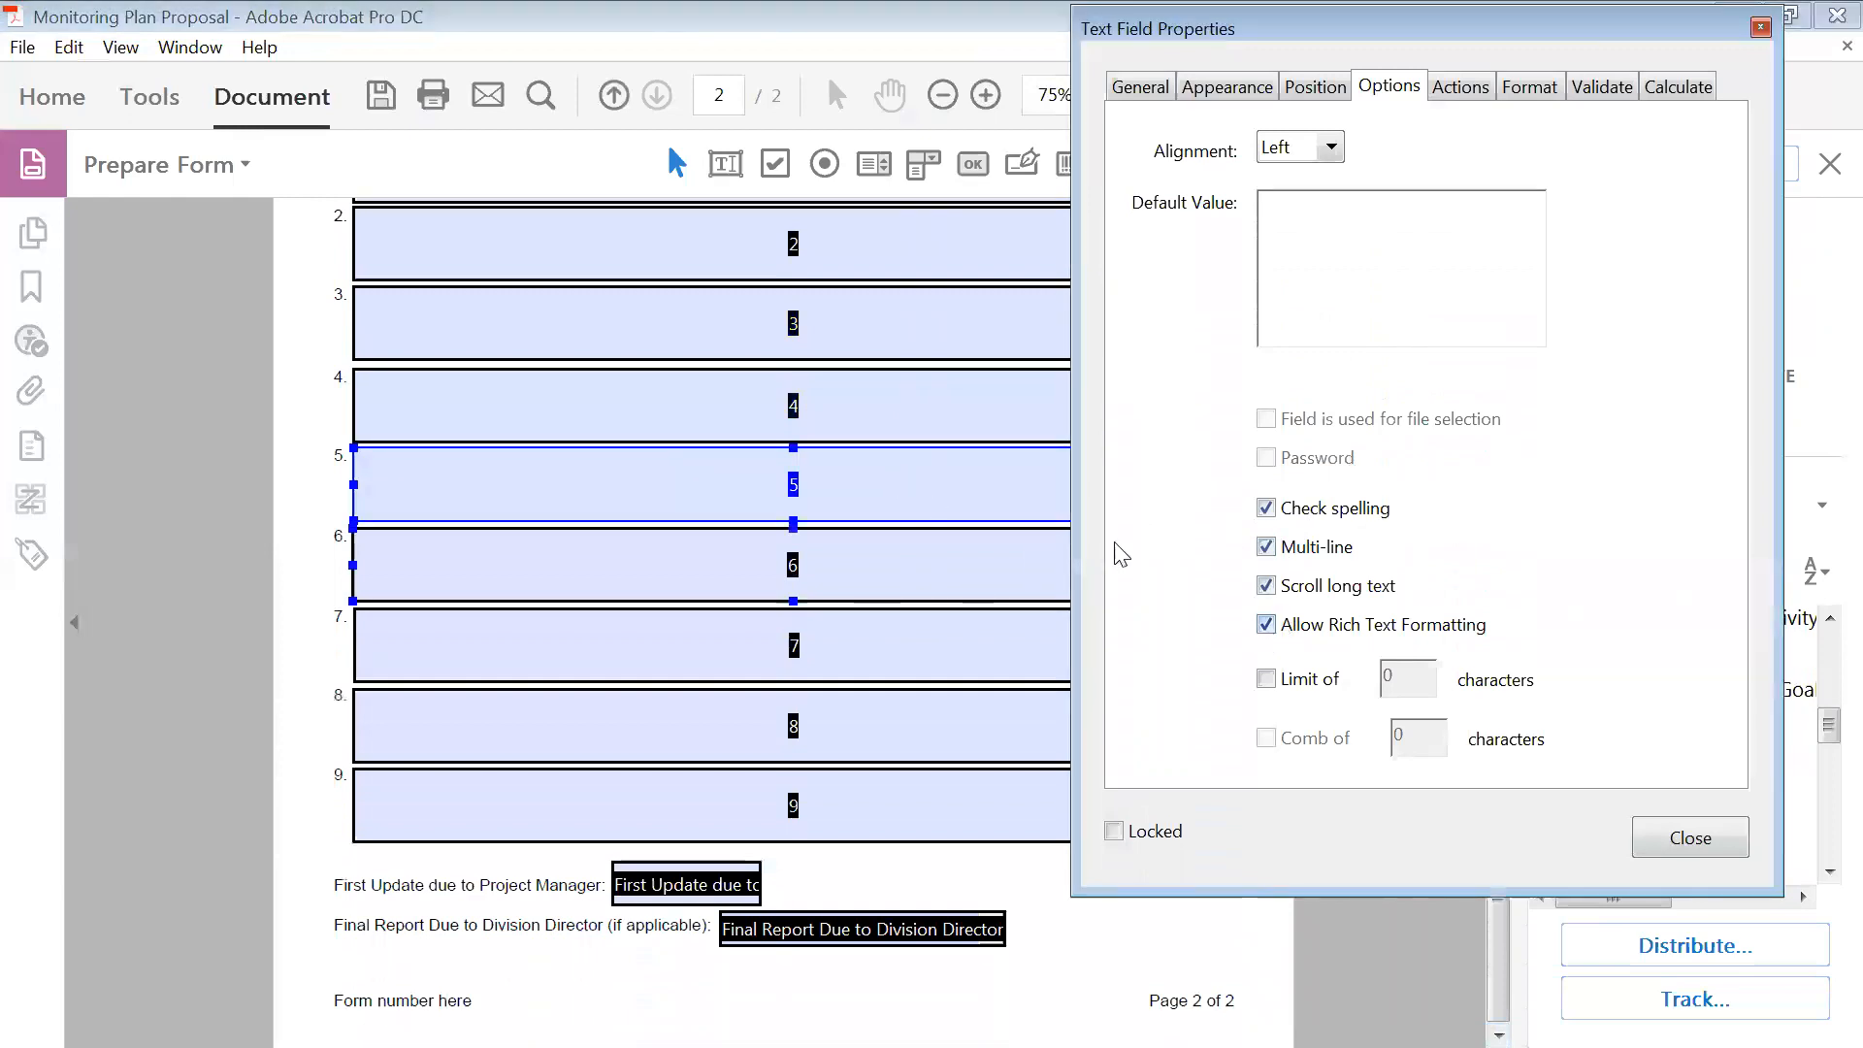
click(932, 586)
click(1267, 547)
click(1266, 625)
- Enable Multi-line and Allow Rich Text Formatting for fields 7 and 8 under AOV Resources Required
click(934, 645)
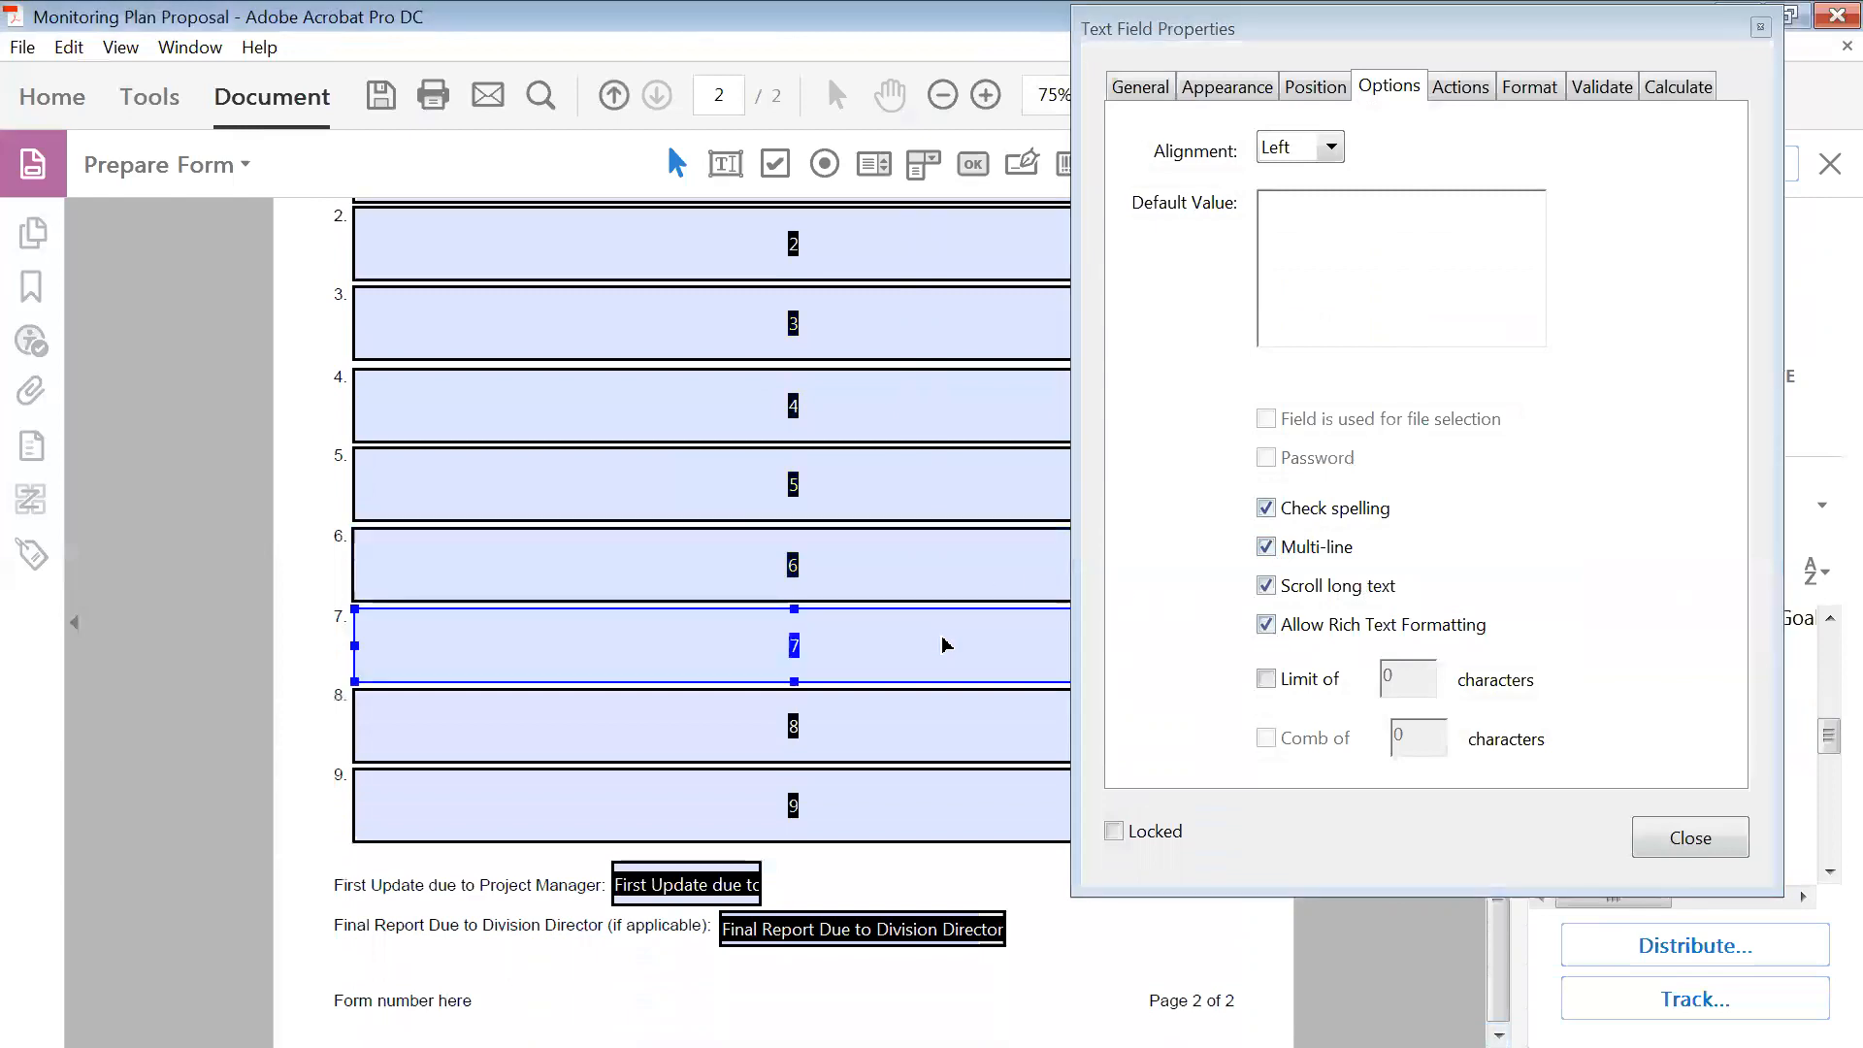
click(1266, 548)
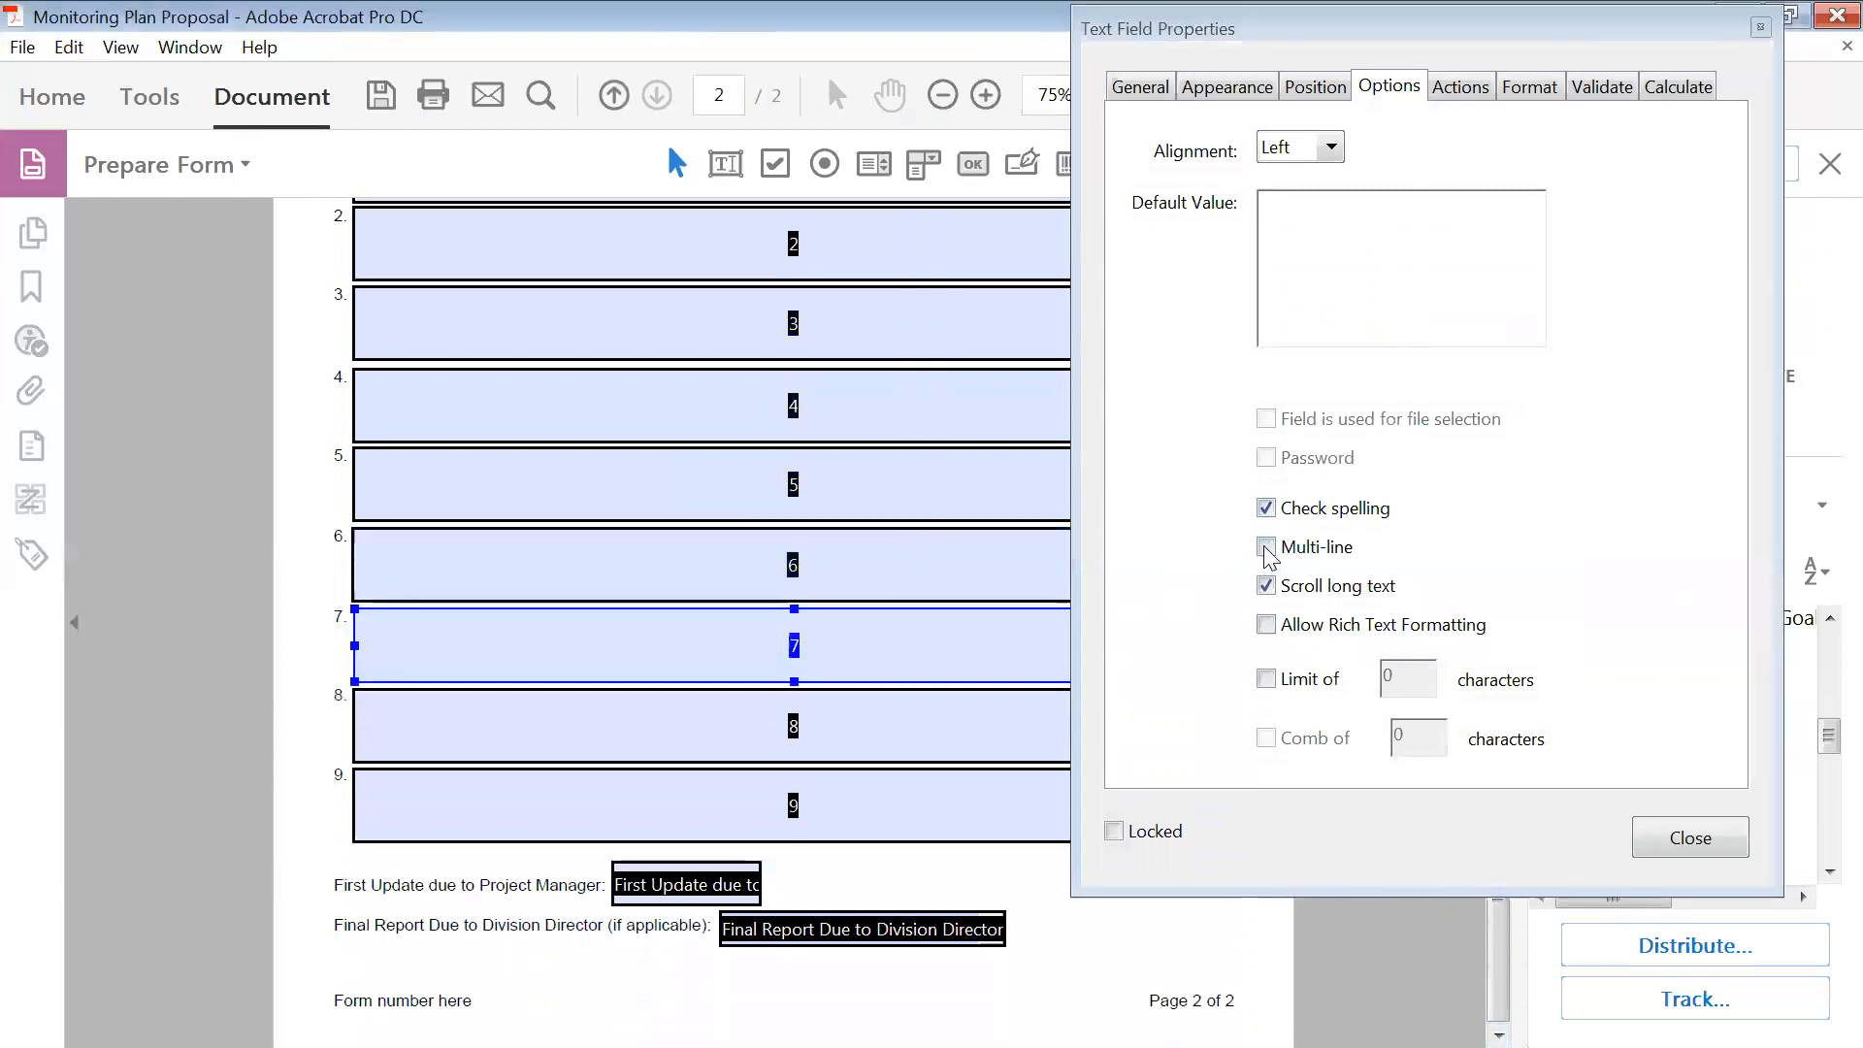
click(1266, 625)
click(934, 720)
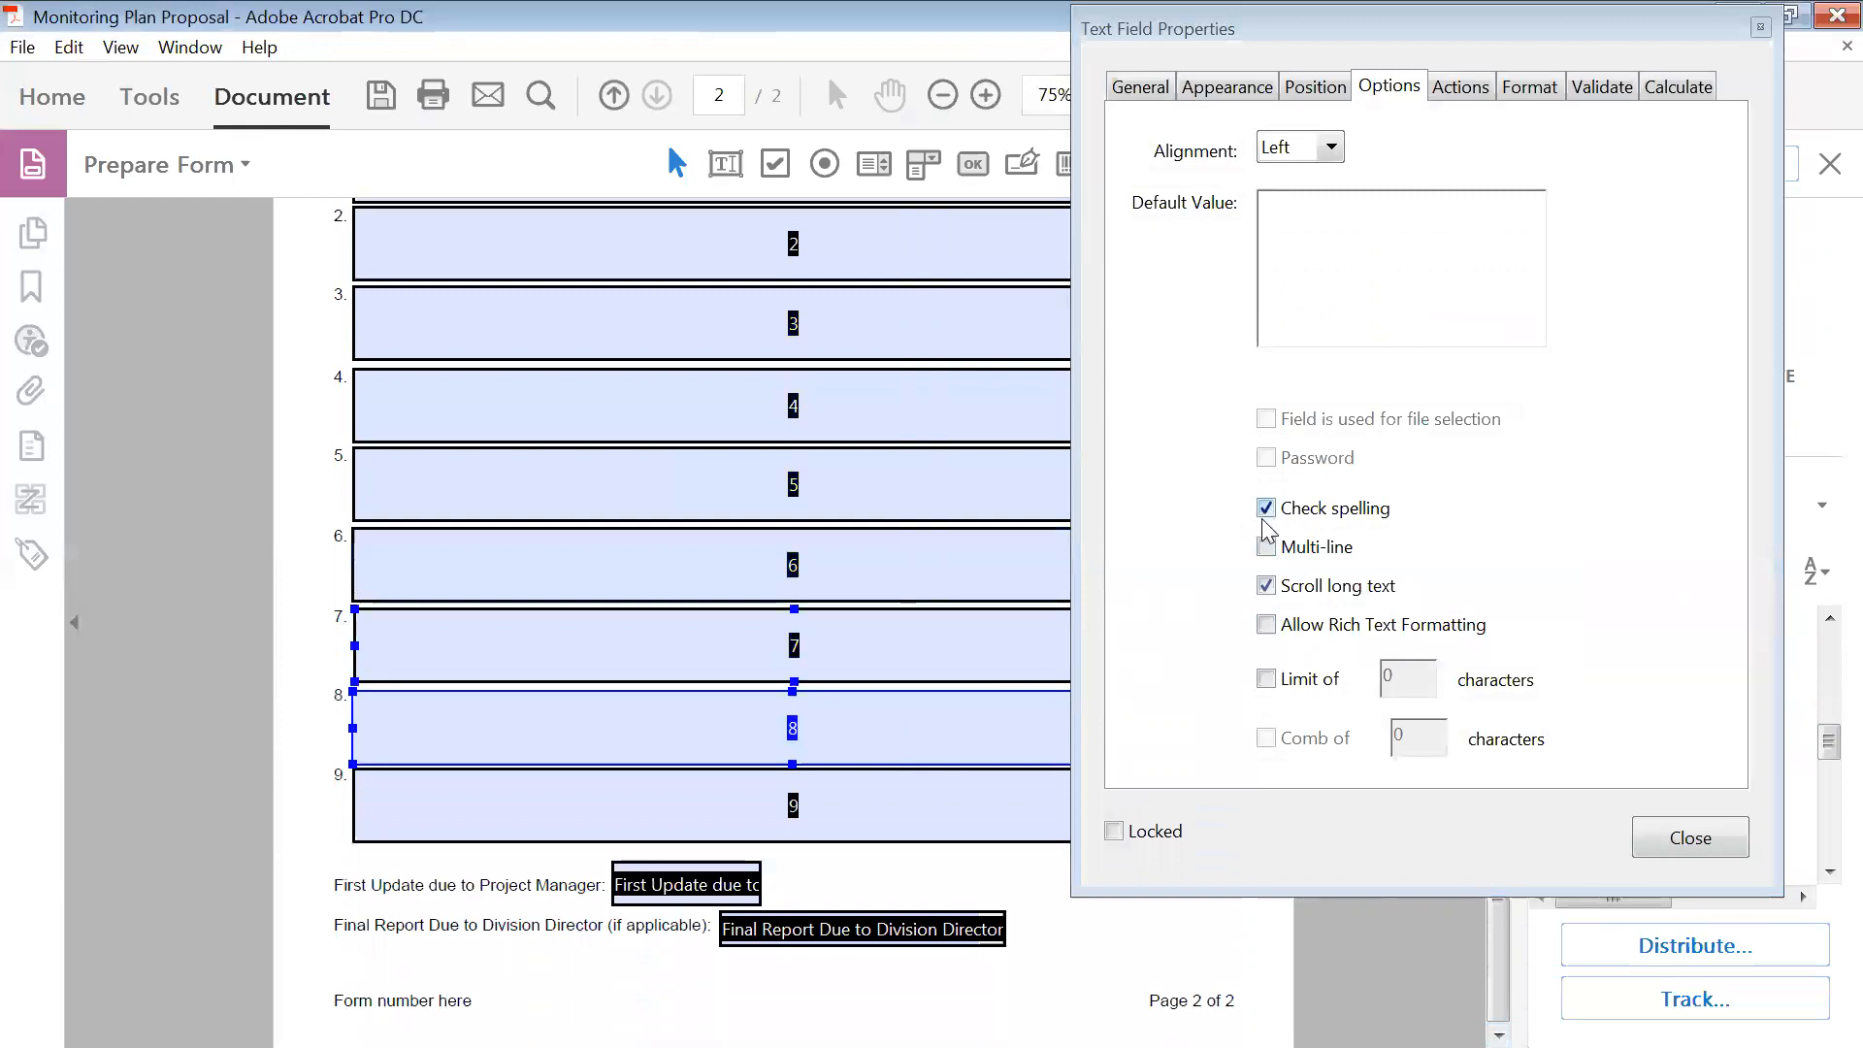
click(1266, 548)
click(1266, 548)
click(1266, 625)
- Enable Multi-line and Allow Rich Text Formatting for field 9 under AOV Resources Required
click(920, 803)
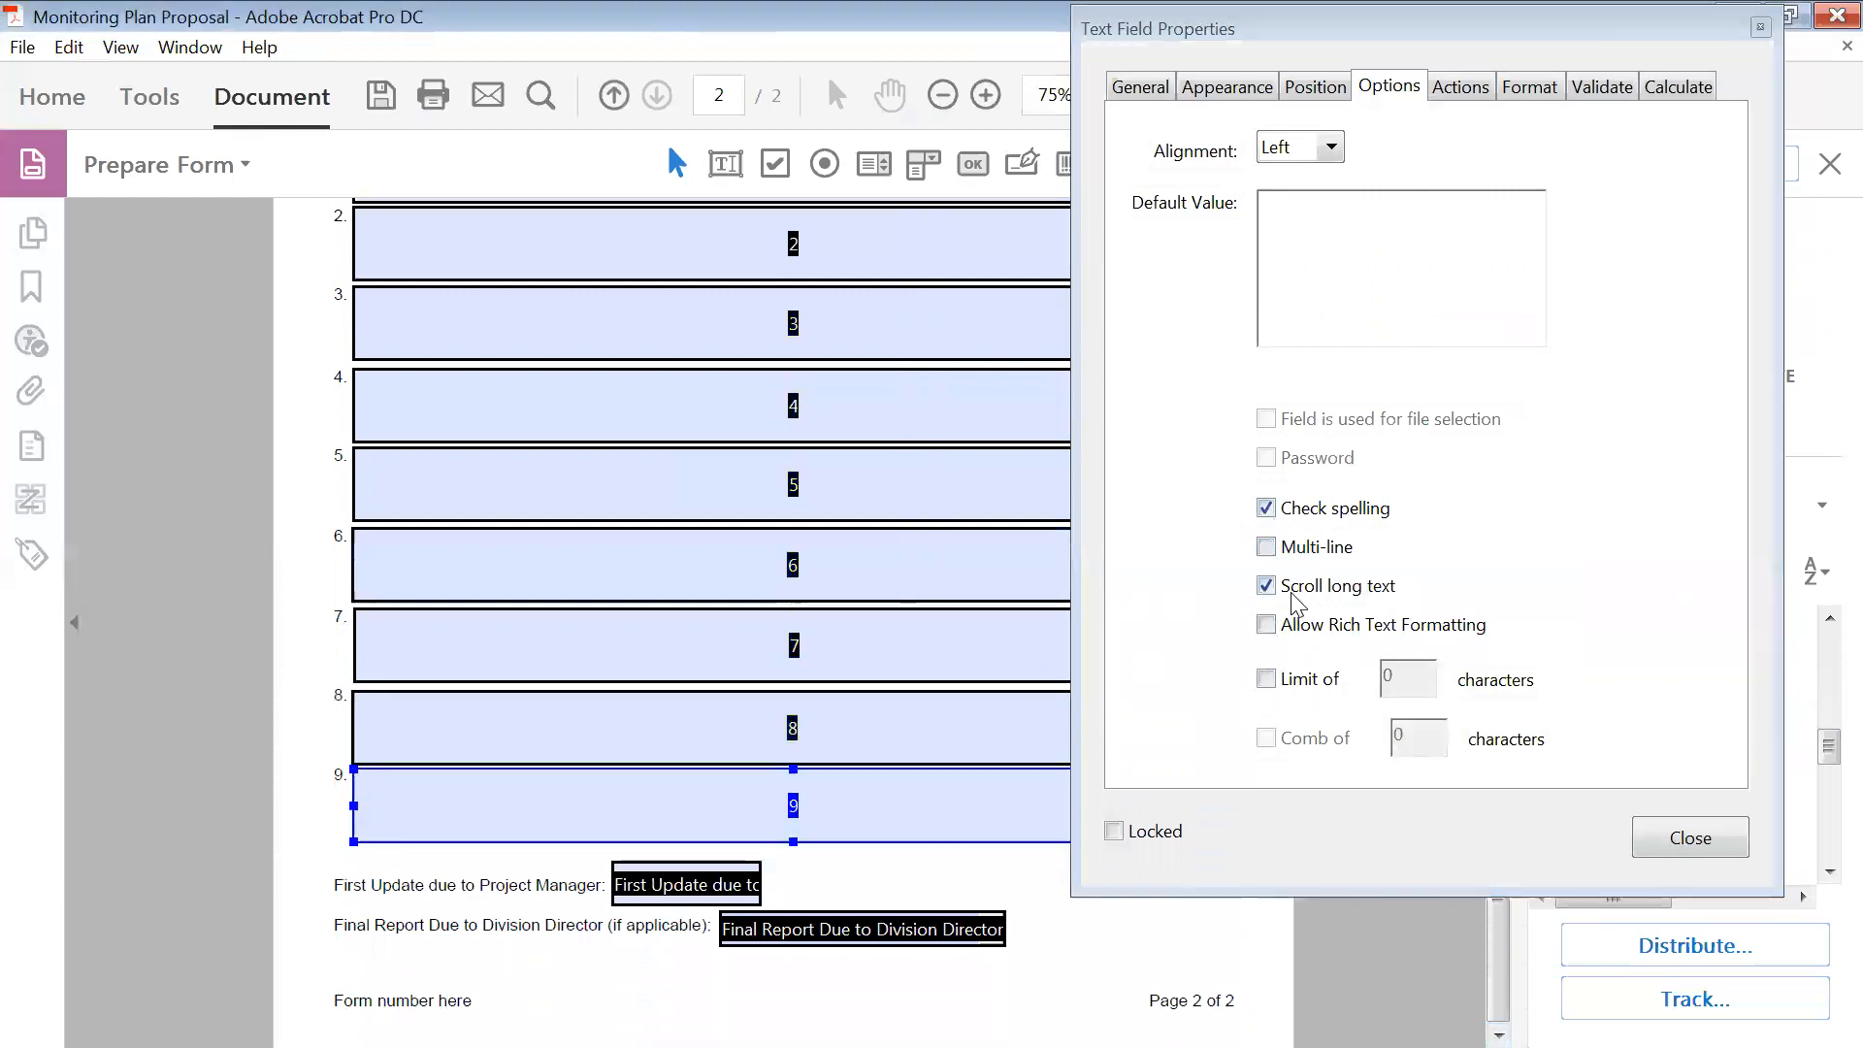
click(1267, 548)
click(1266, 625)
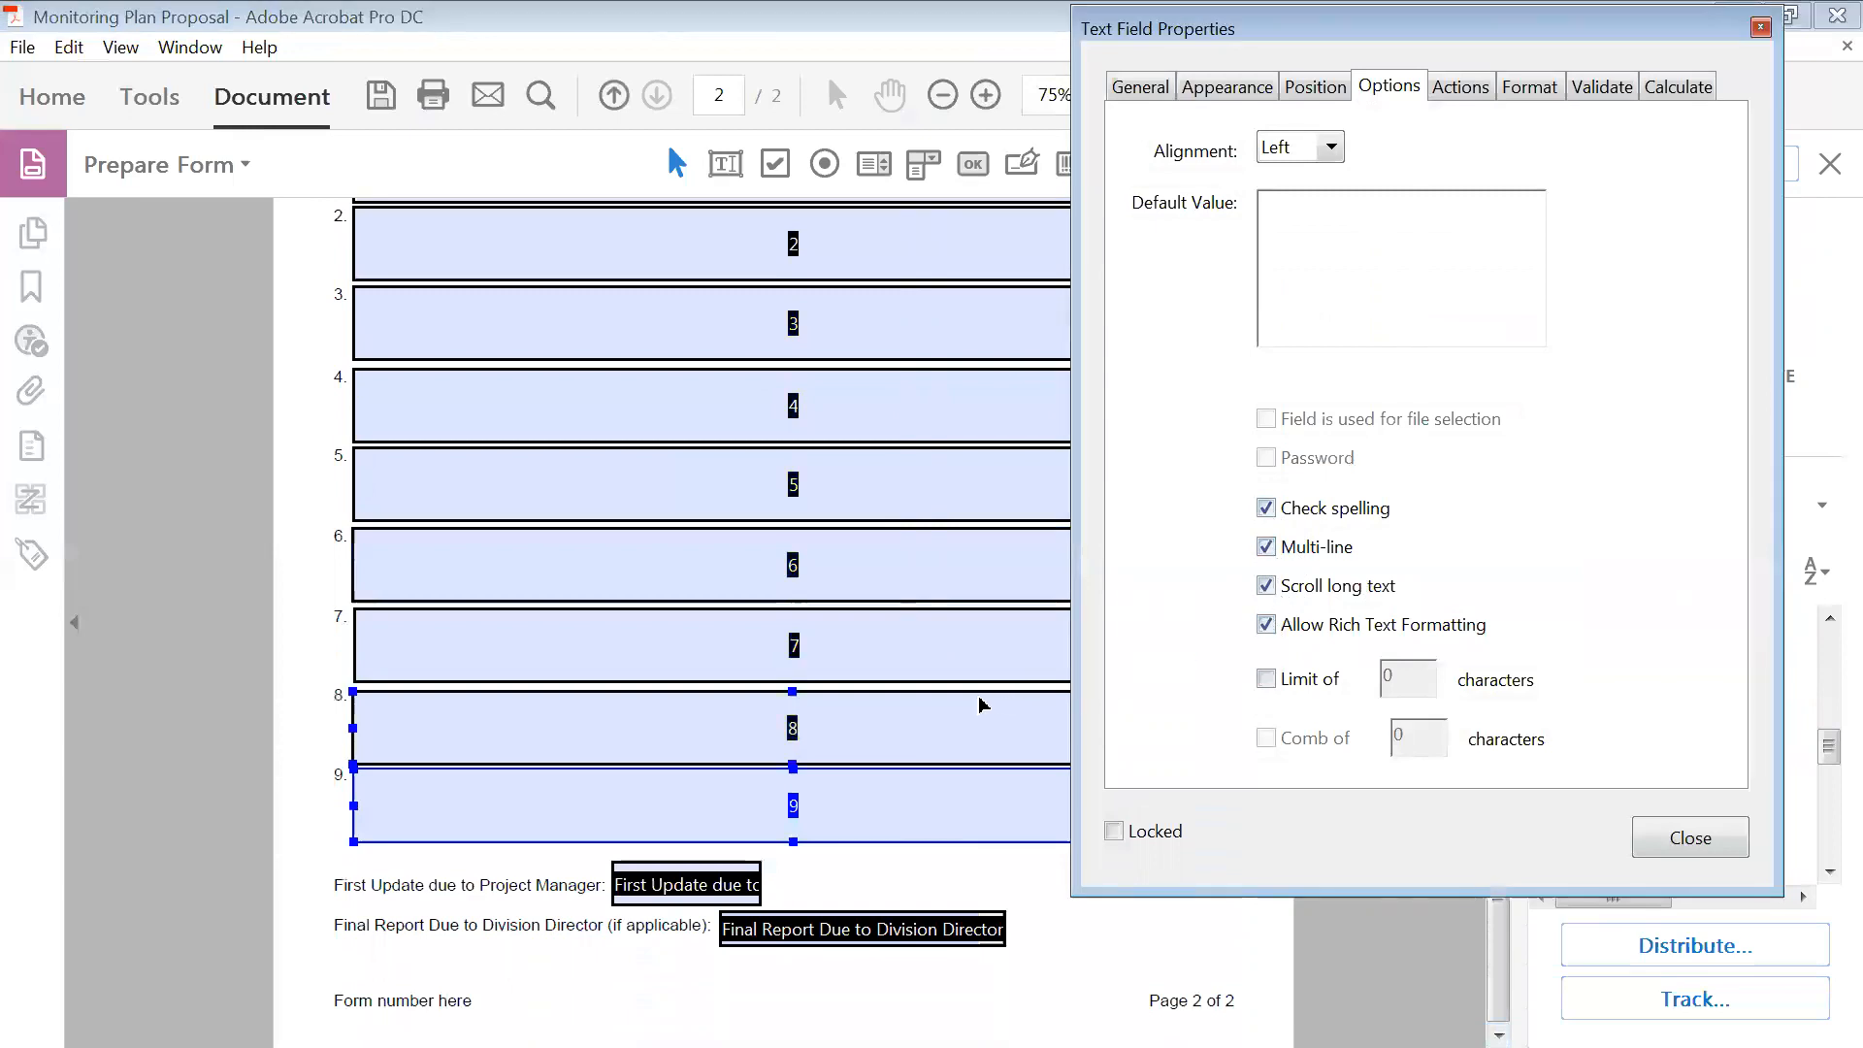
- Nudge field 8 under AOV Resources Required slightly upward to realign it in its row
click(1038, 509)
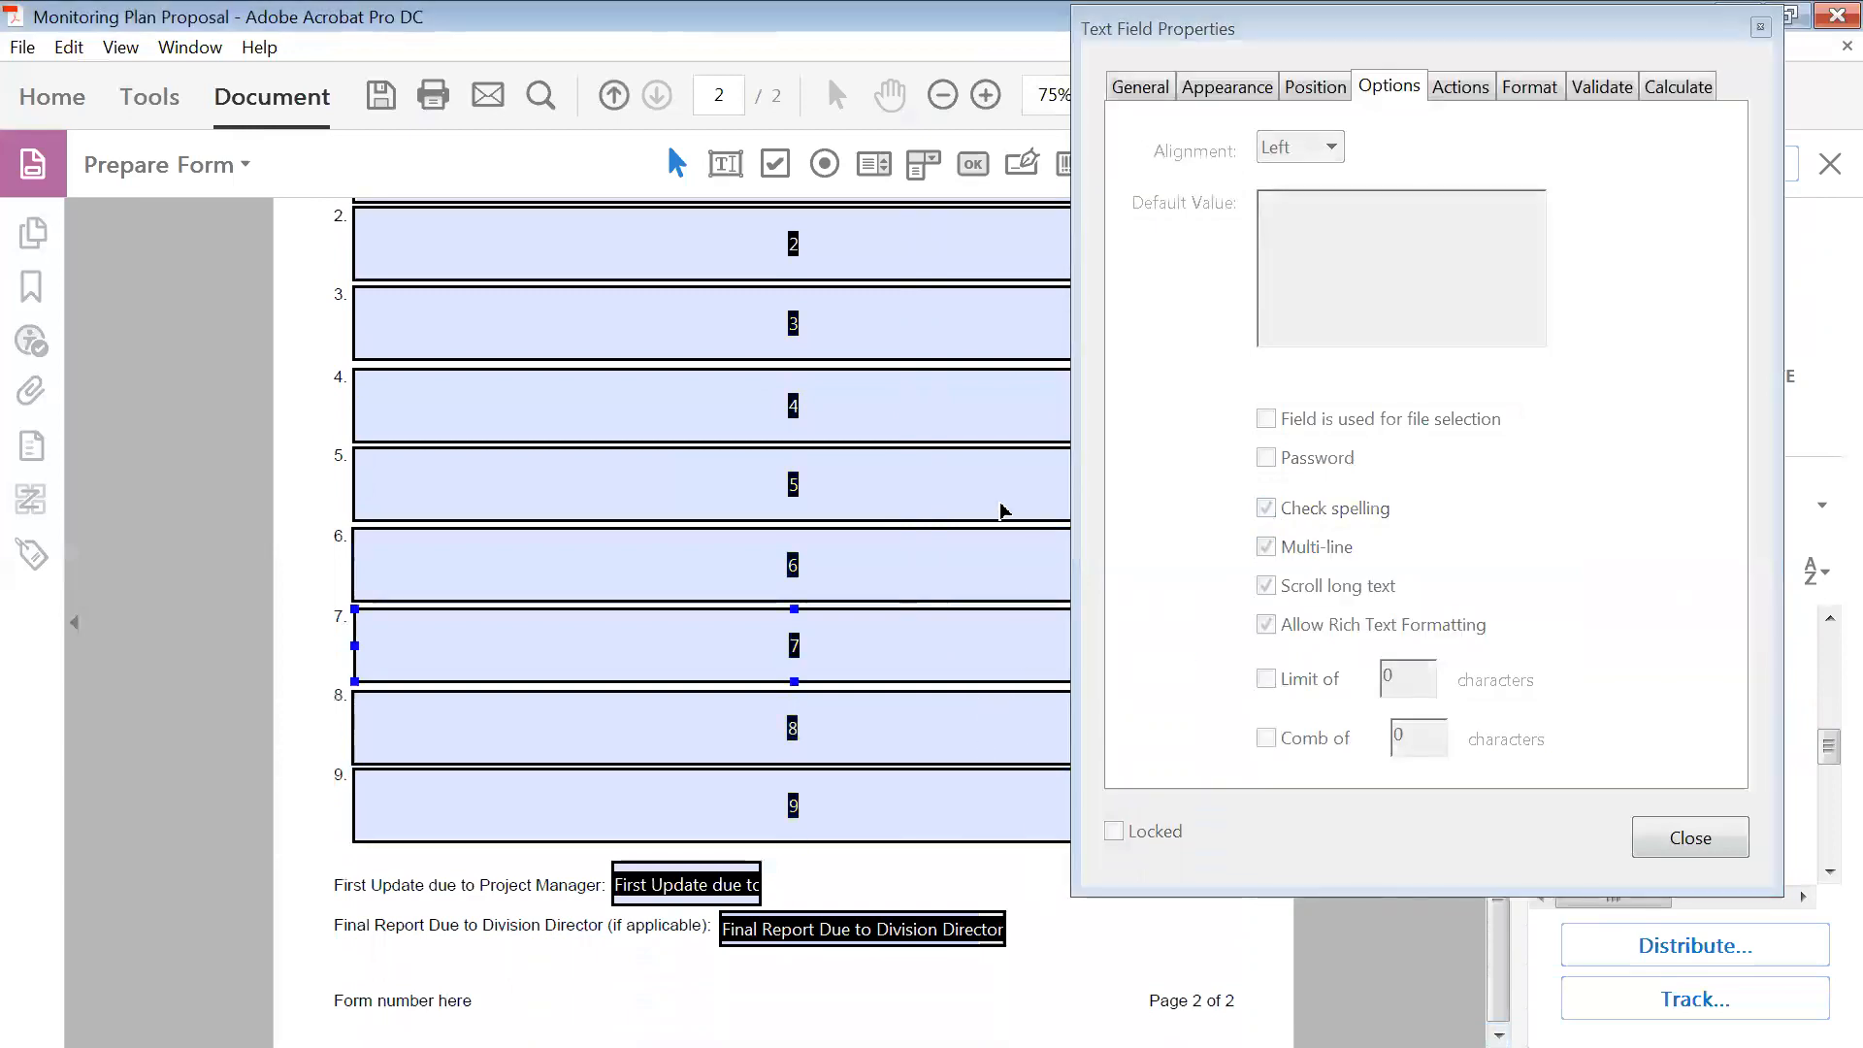
click(541, 732)
key(Up)
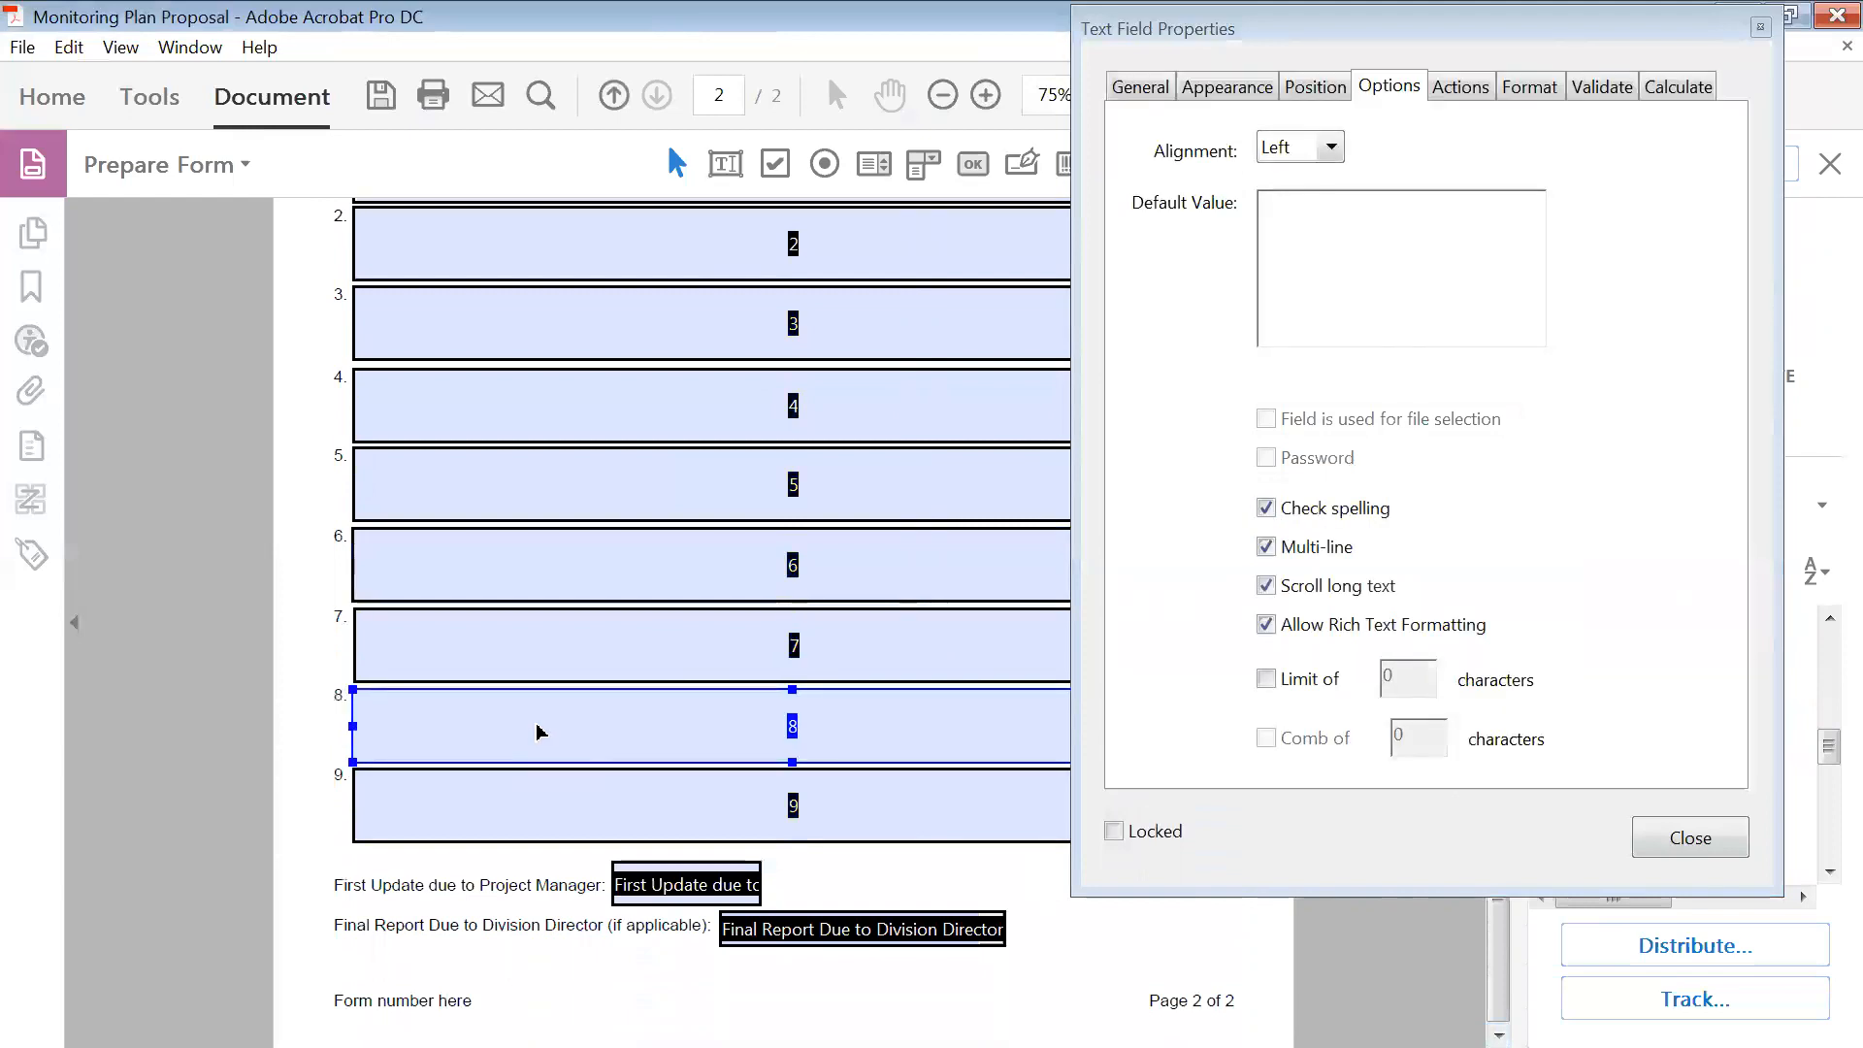
- Check the appearance settings of field 8 and close the text field properties back on page 1
click(1239, 92)
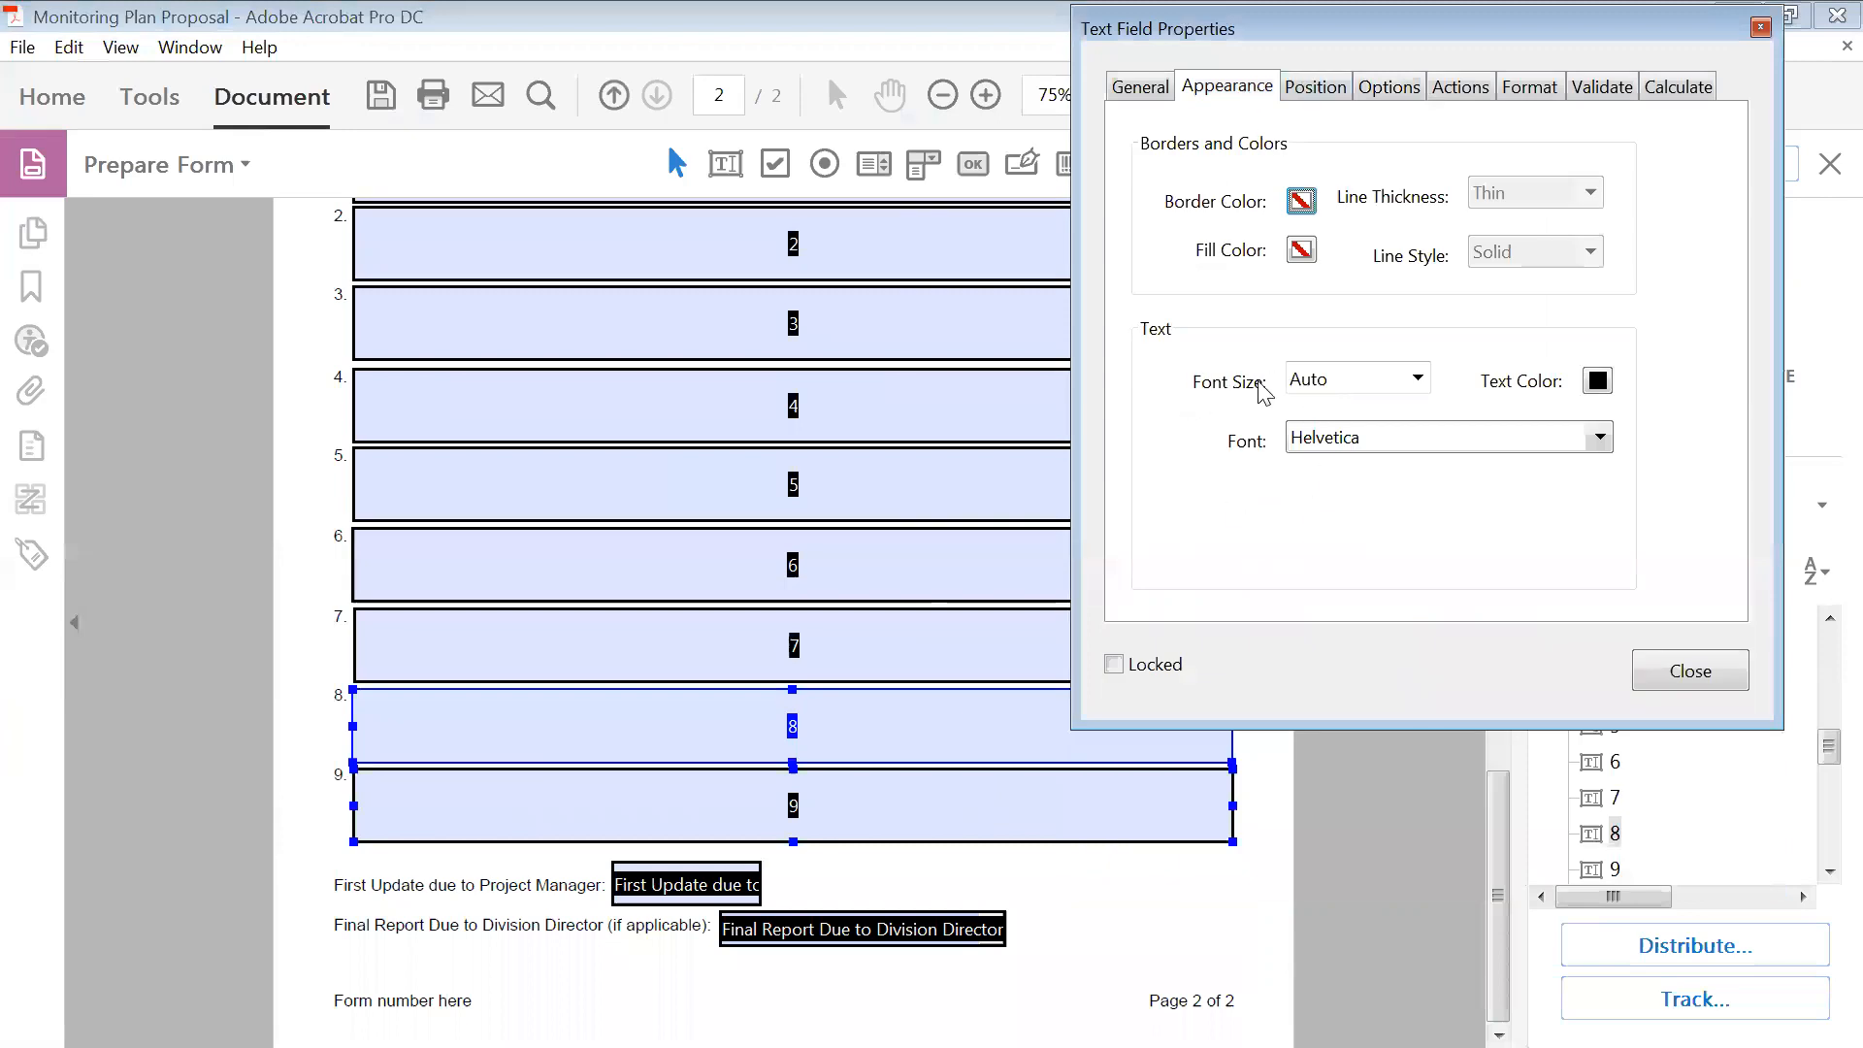
click(1270, 858)
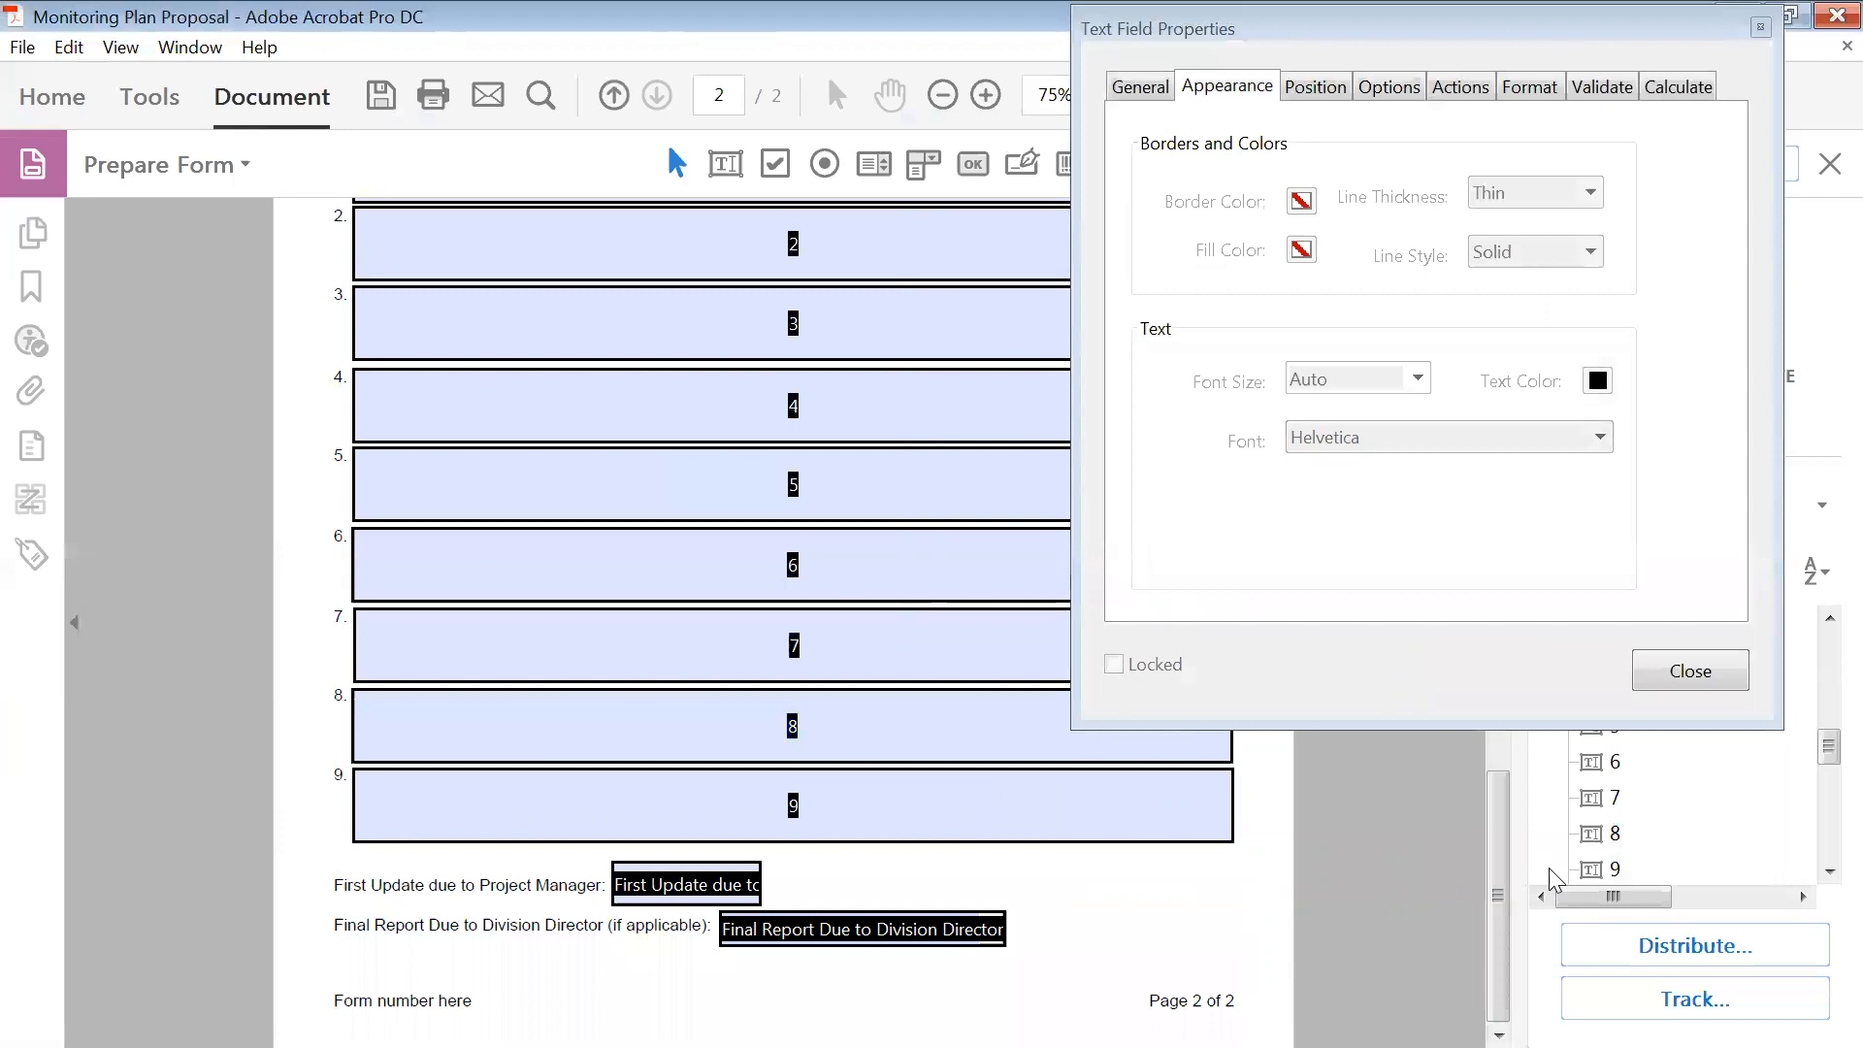
drag(1501, 888, 1460, 312)
click(541, 571)
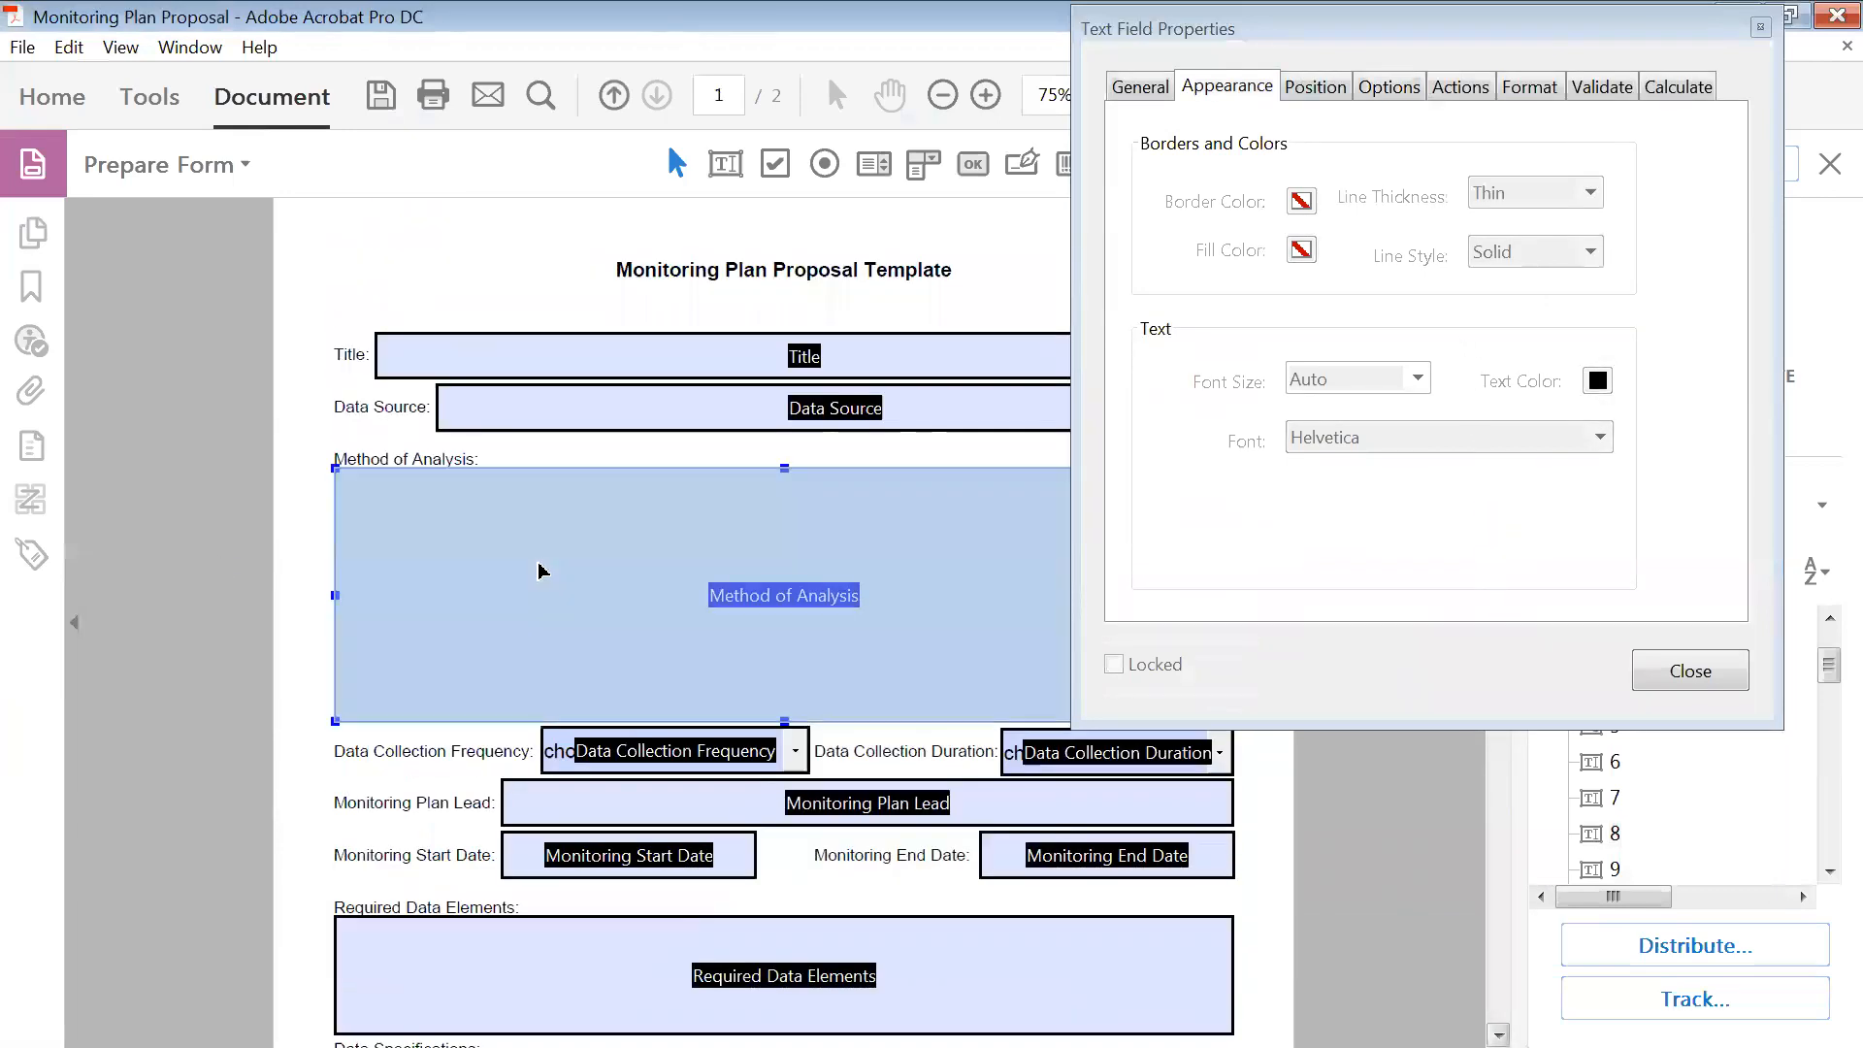
click(1690, 671)
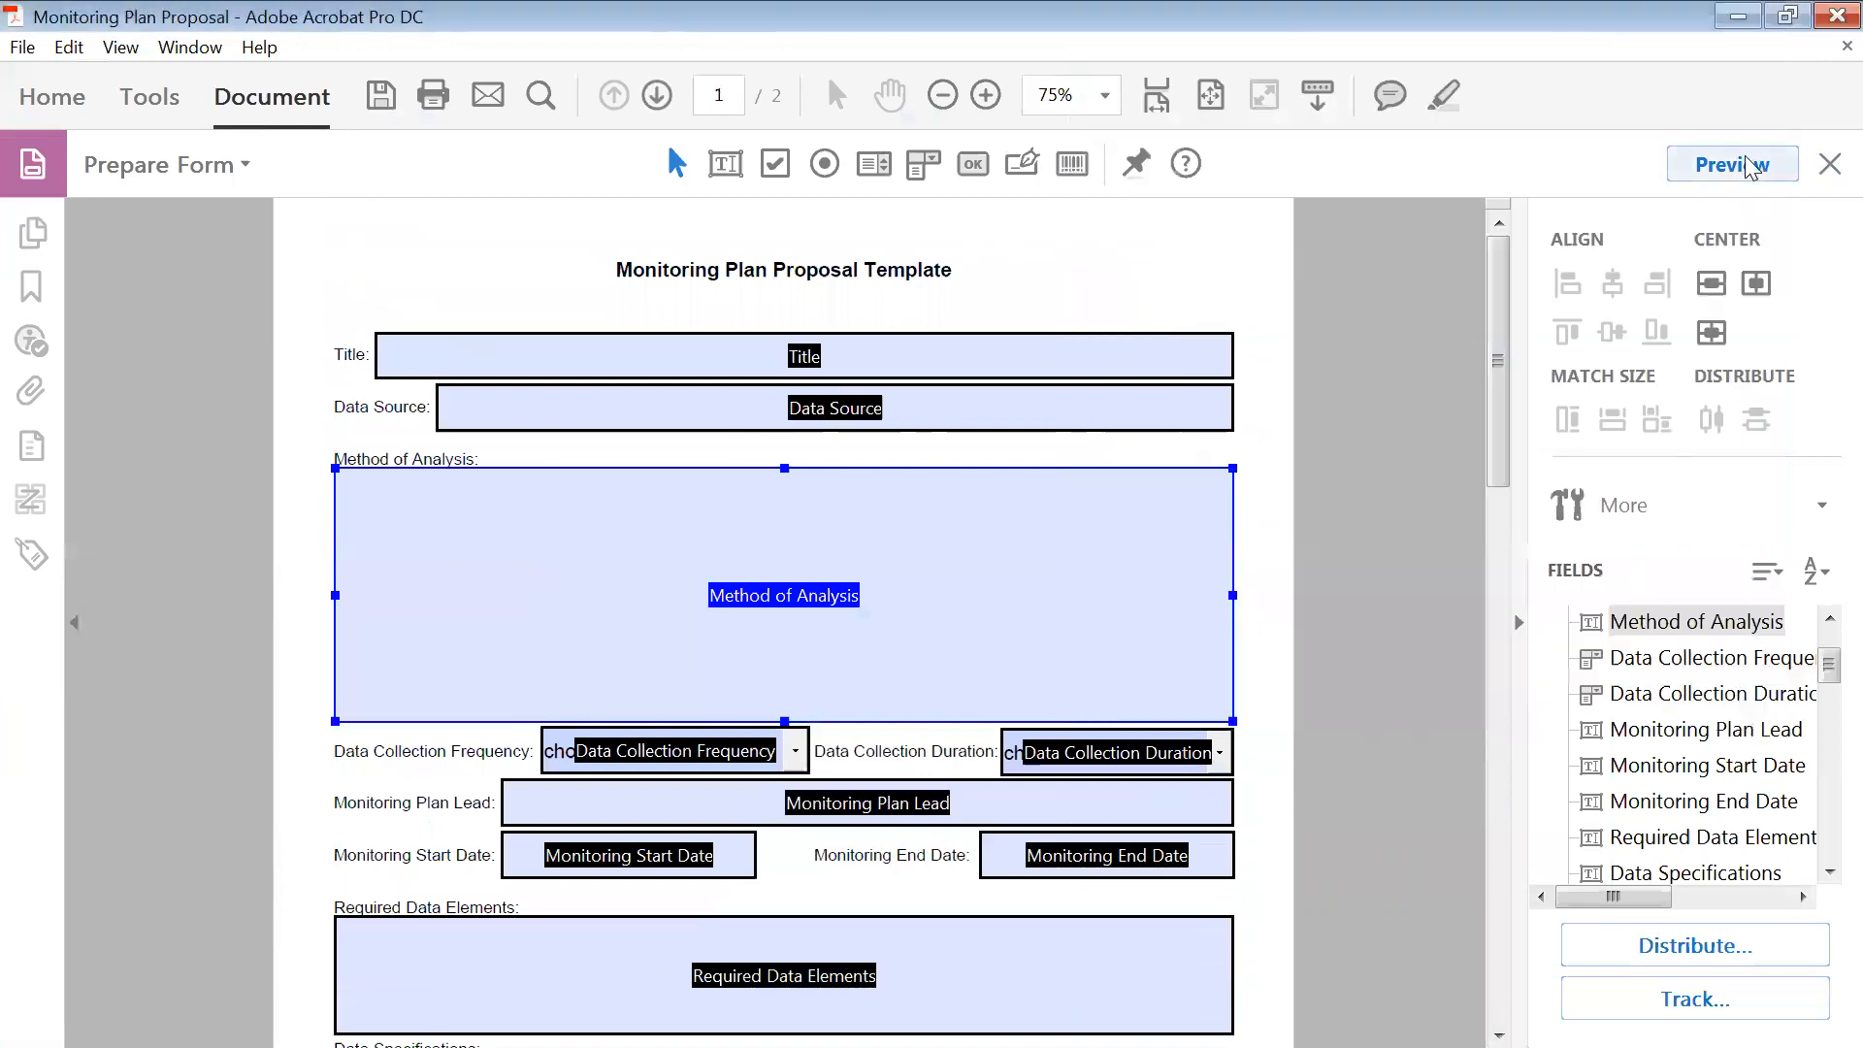
- Preview the form, test the Method of Analysis field with several lines of text, clear it, and return to form editing
click(1712, 167)
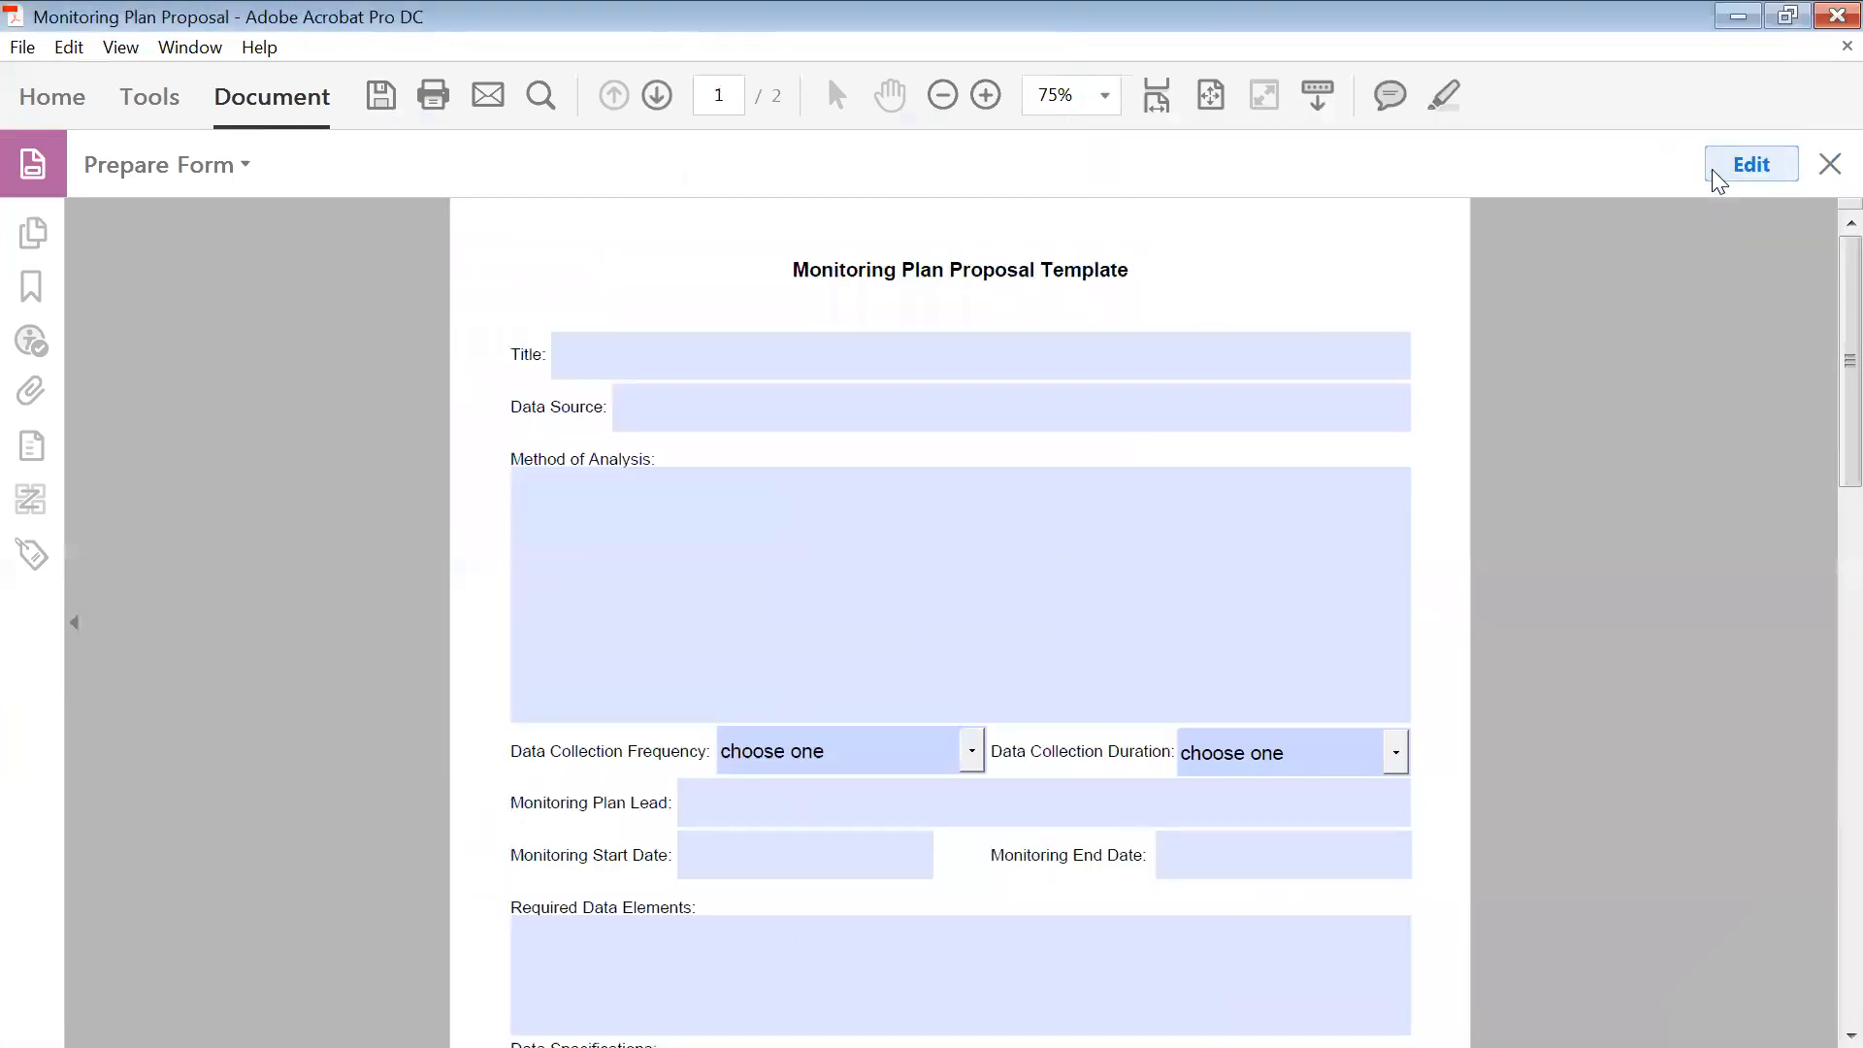
click(1014, 524)
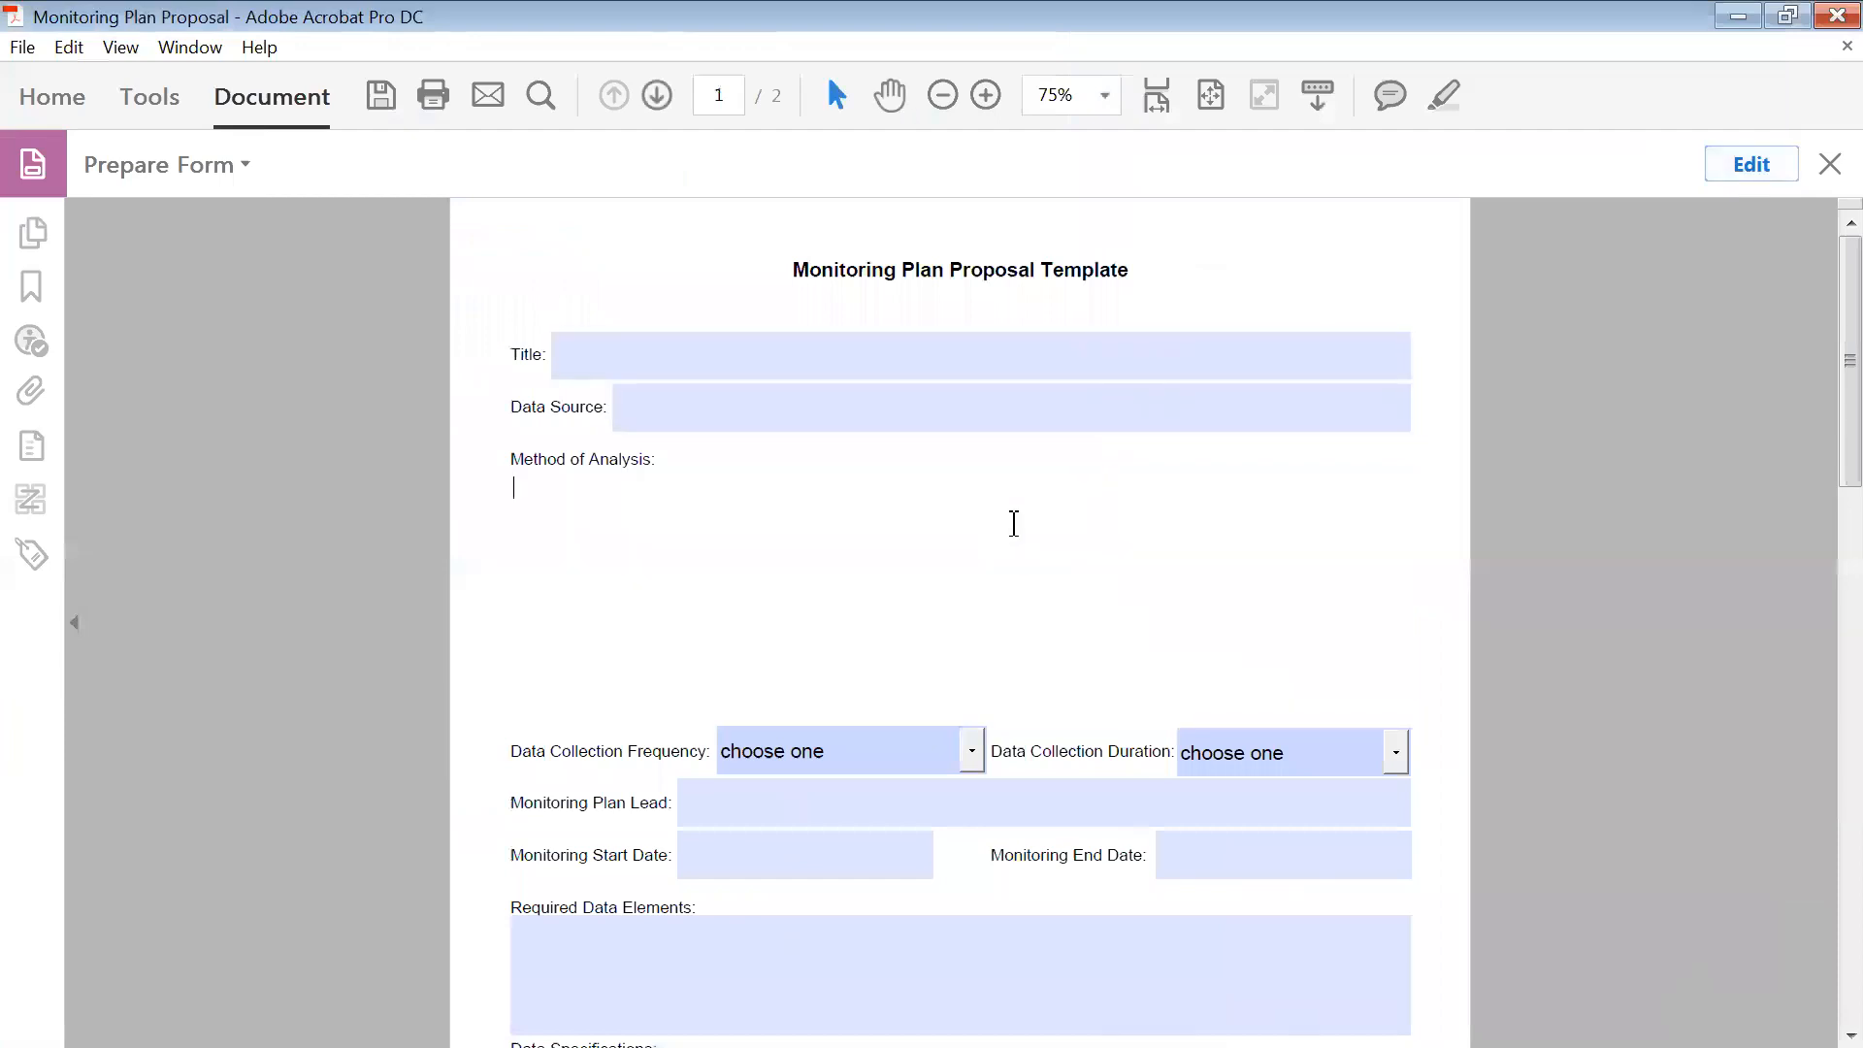
text(dfgsdfgd)
text(gfhsdfh)
text(fghdf)
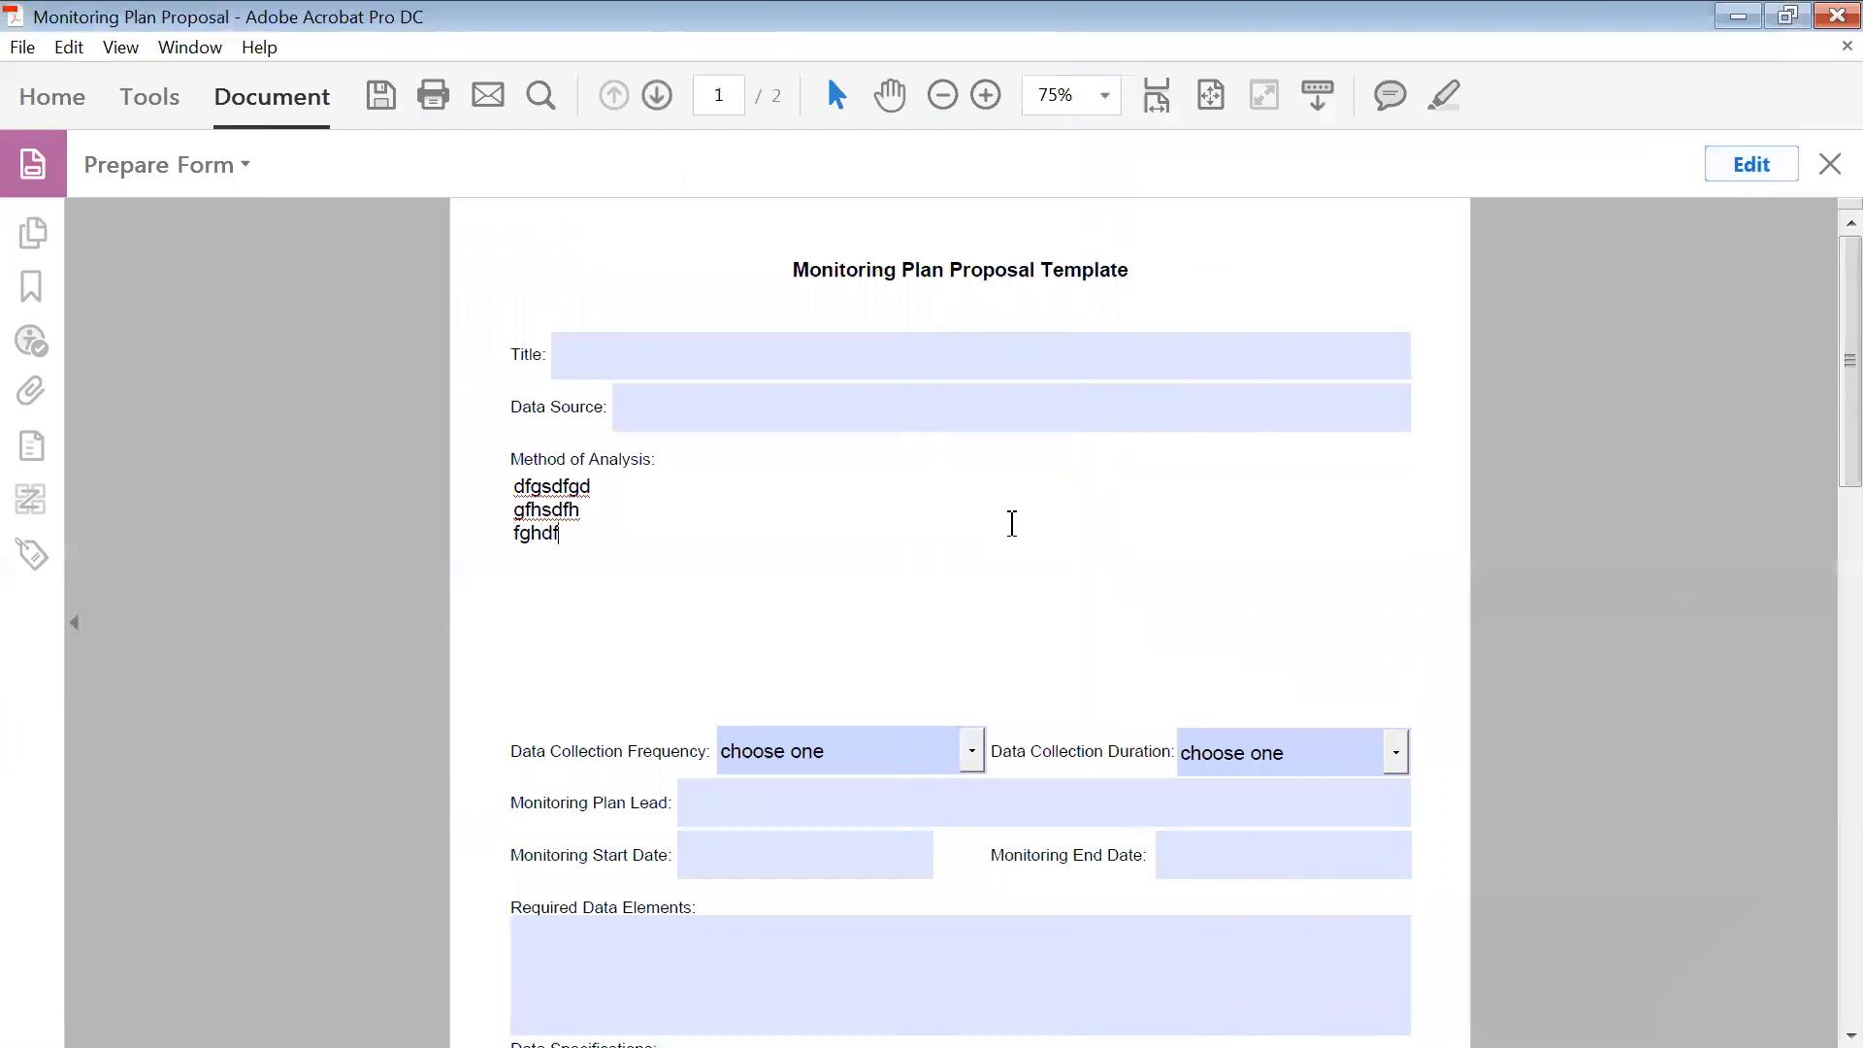
text(gj)
key(ctrl+a)
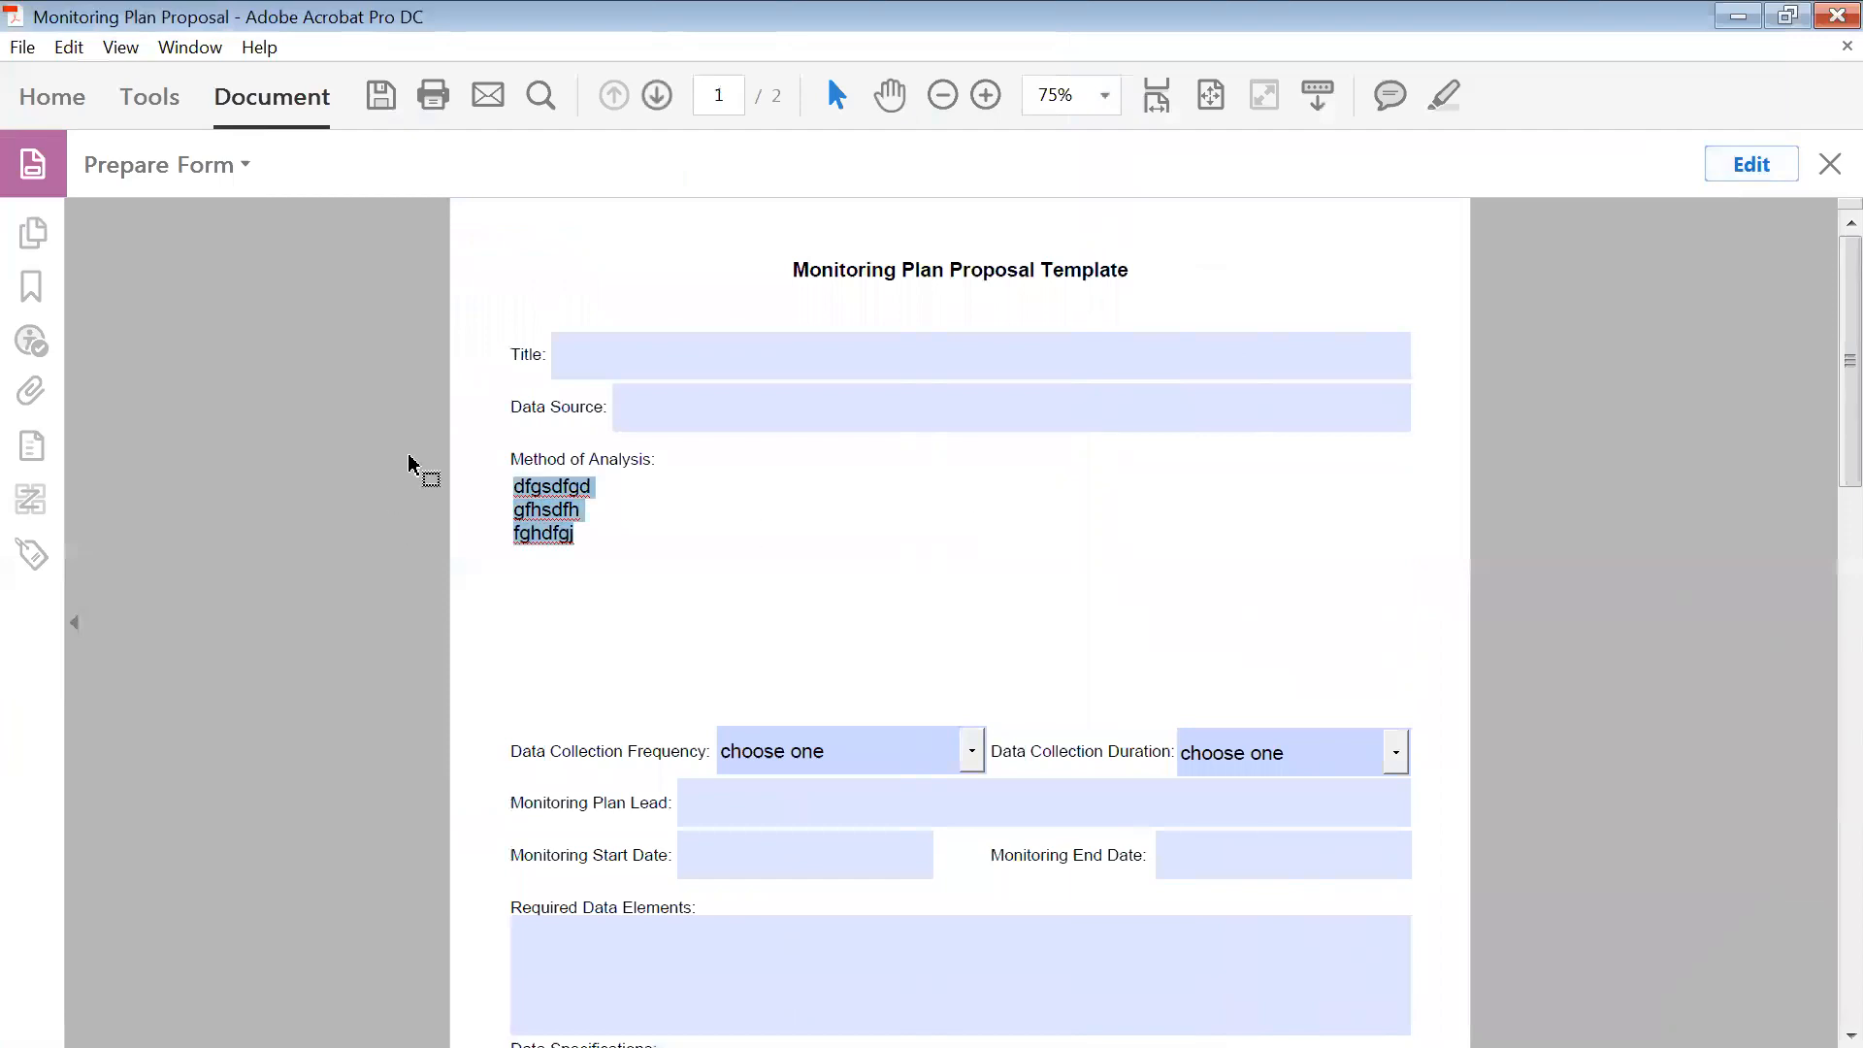
key(BackSpace)
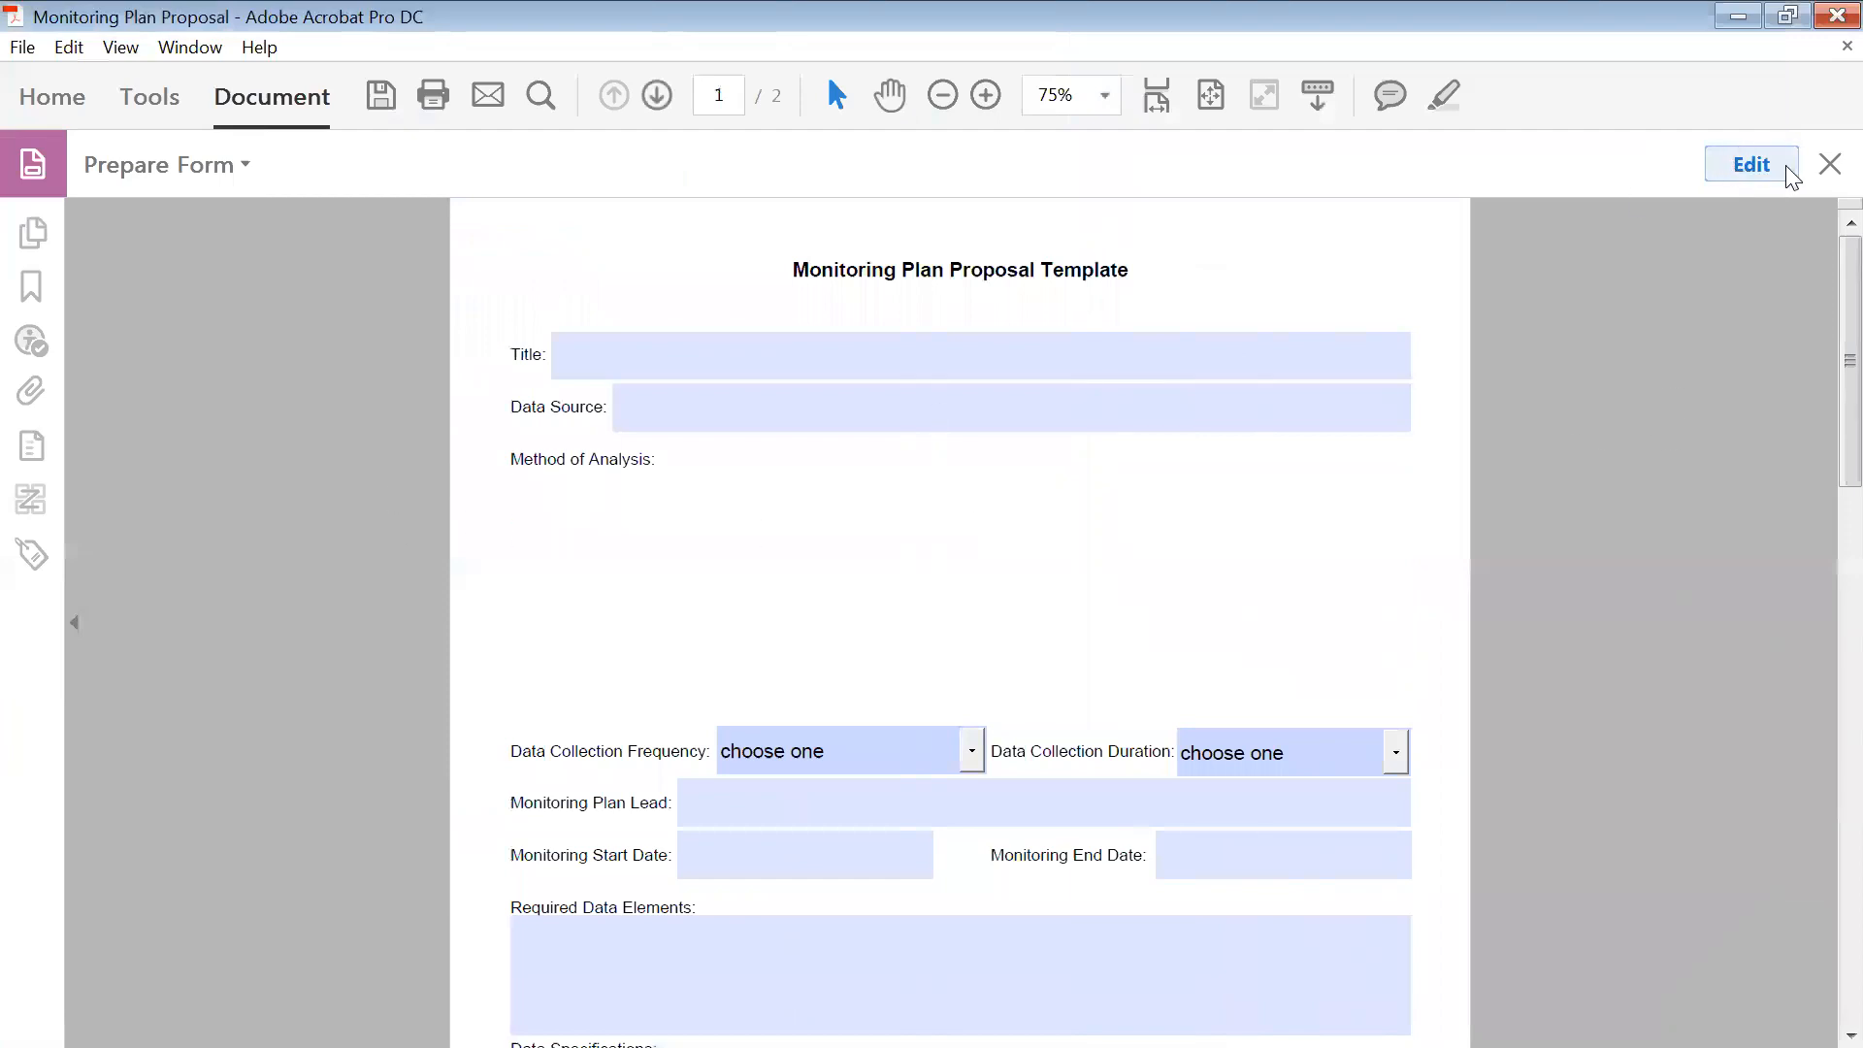
click(1664, 309)
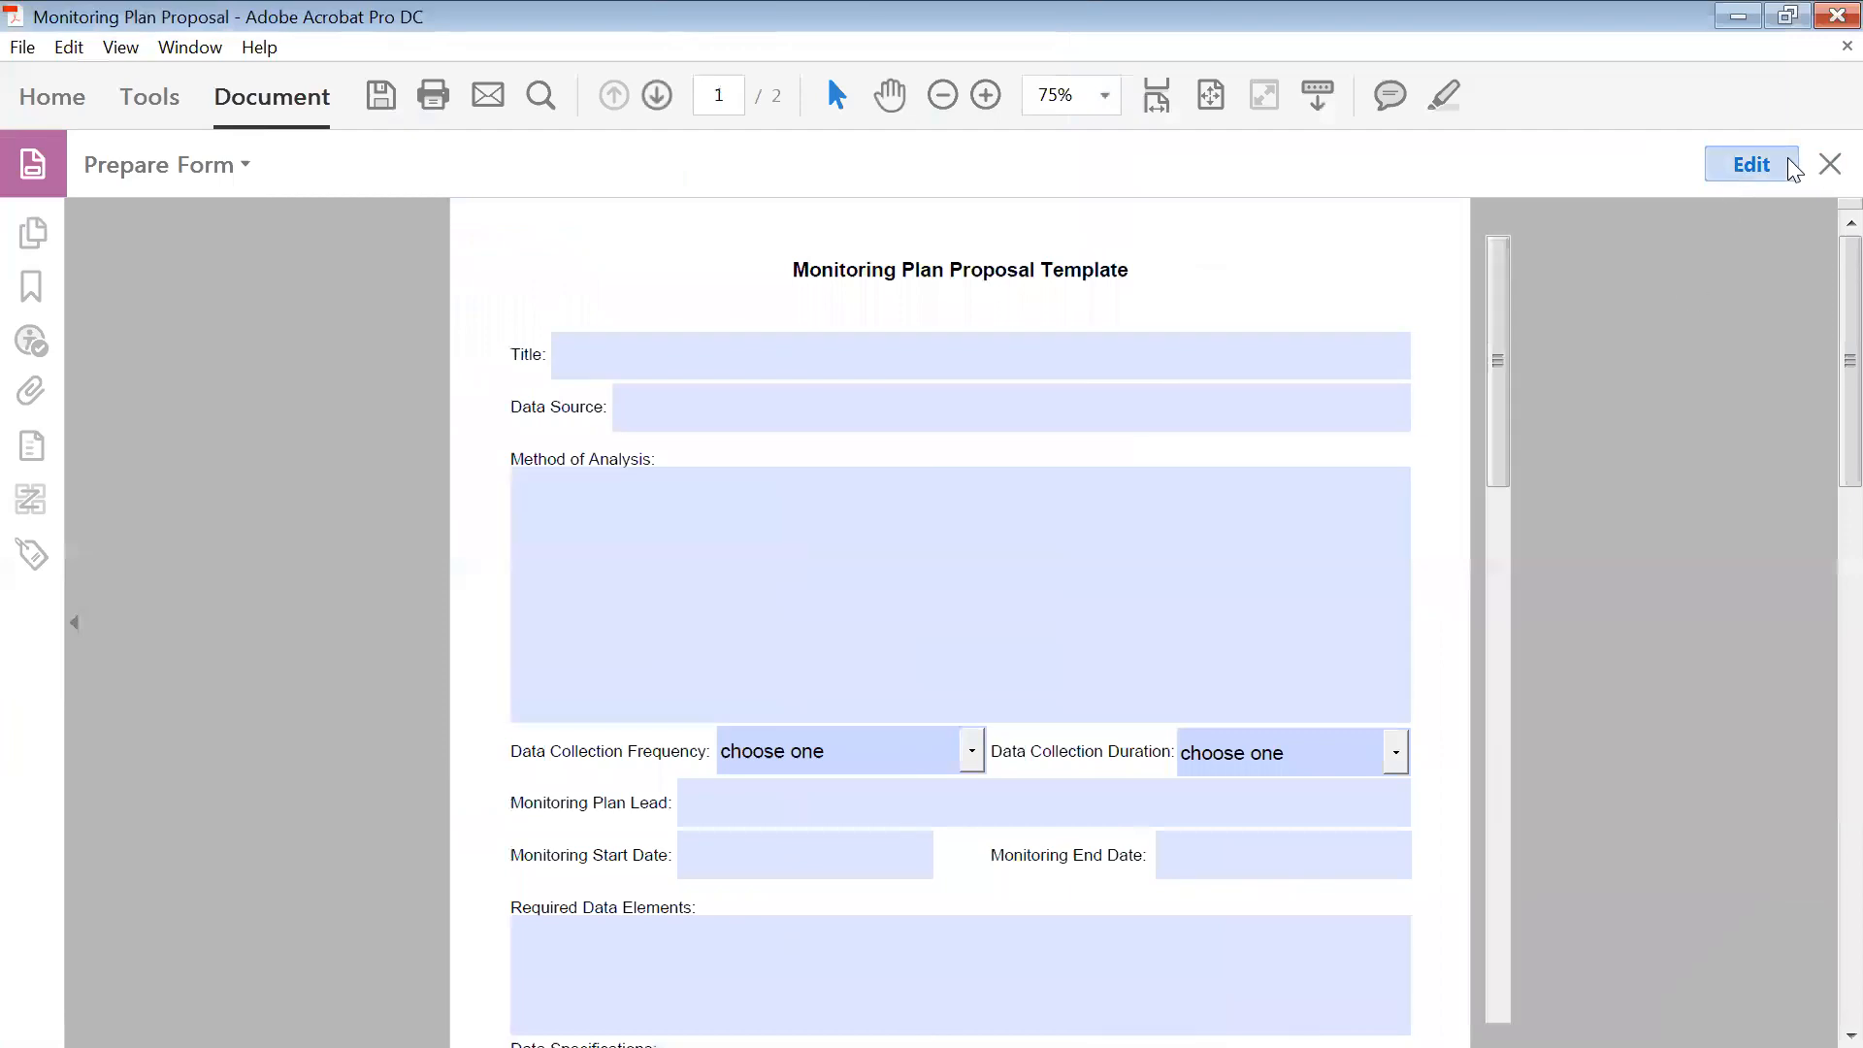
click(1790, 166)
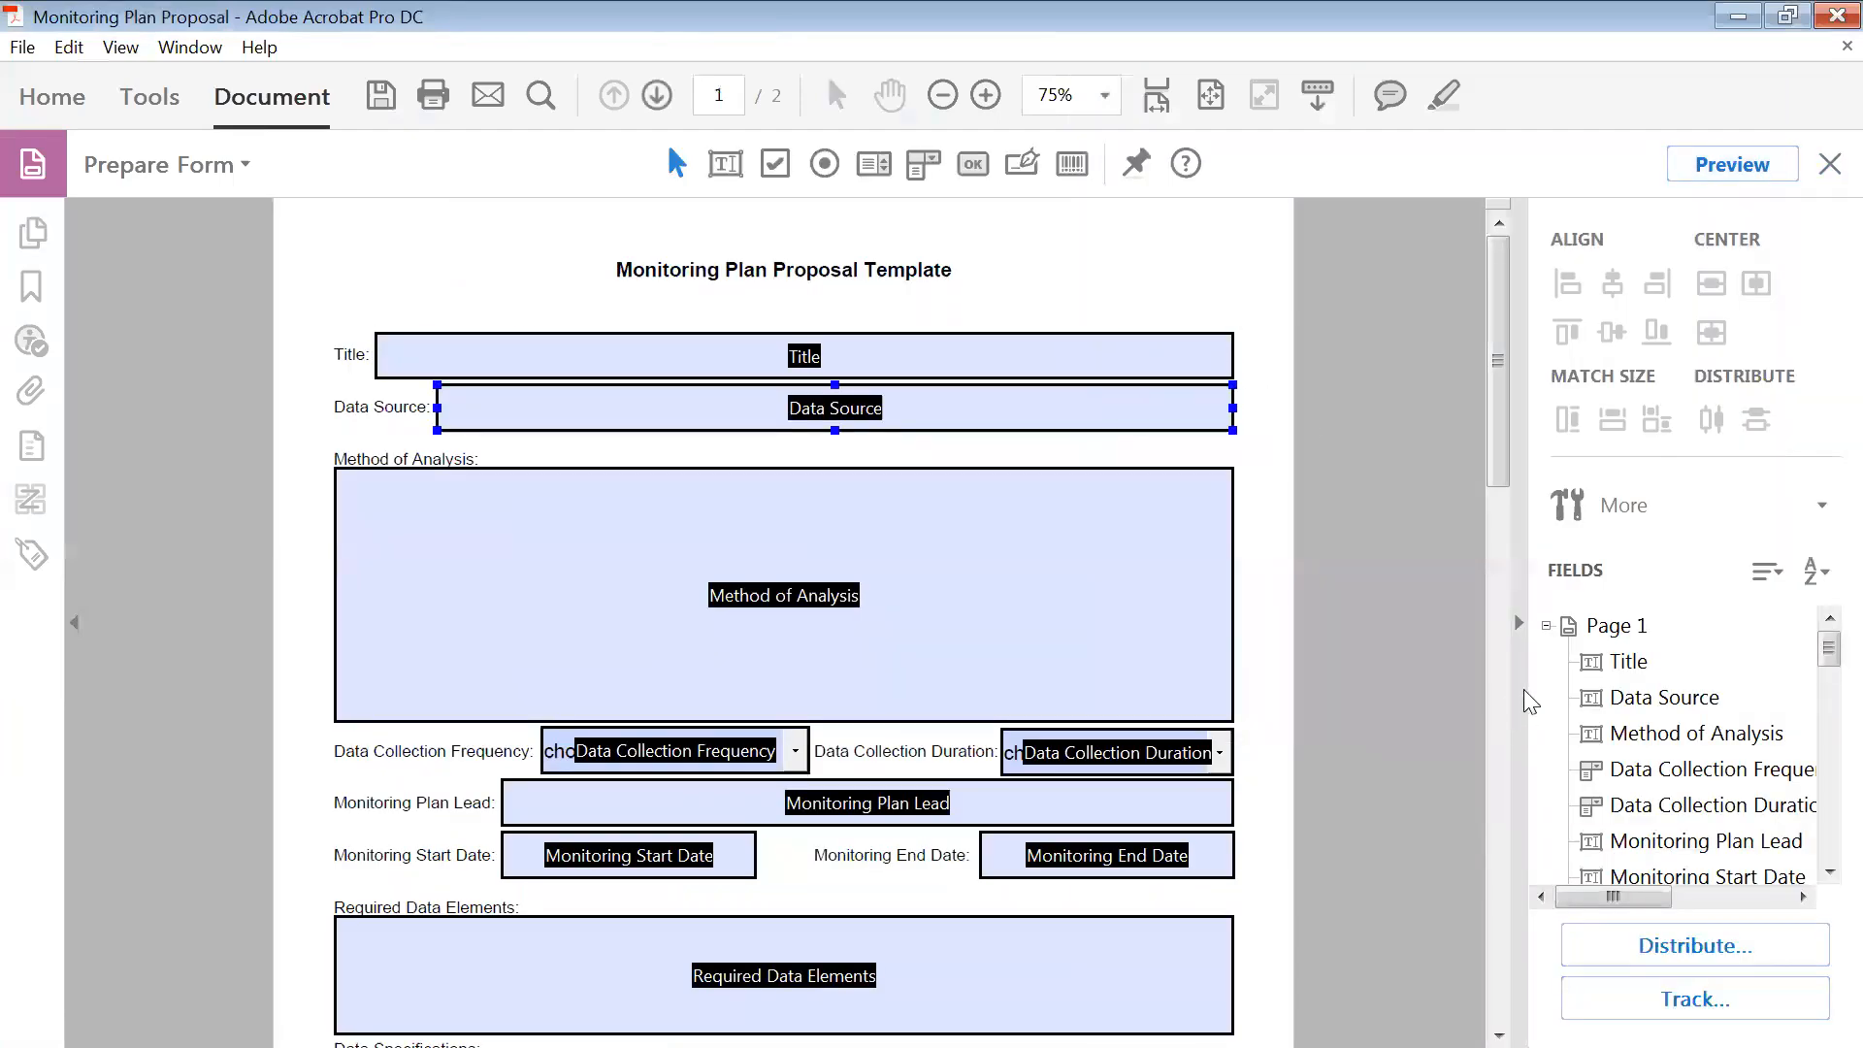
- Check the field order from Title on page 1 through the first fields listed on page 2
click(1612, 664)
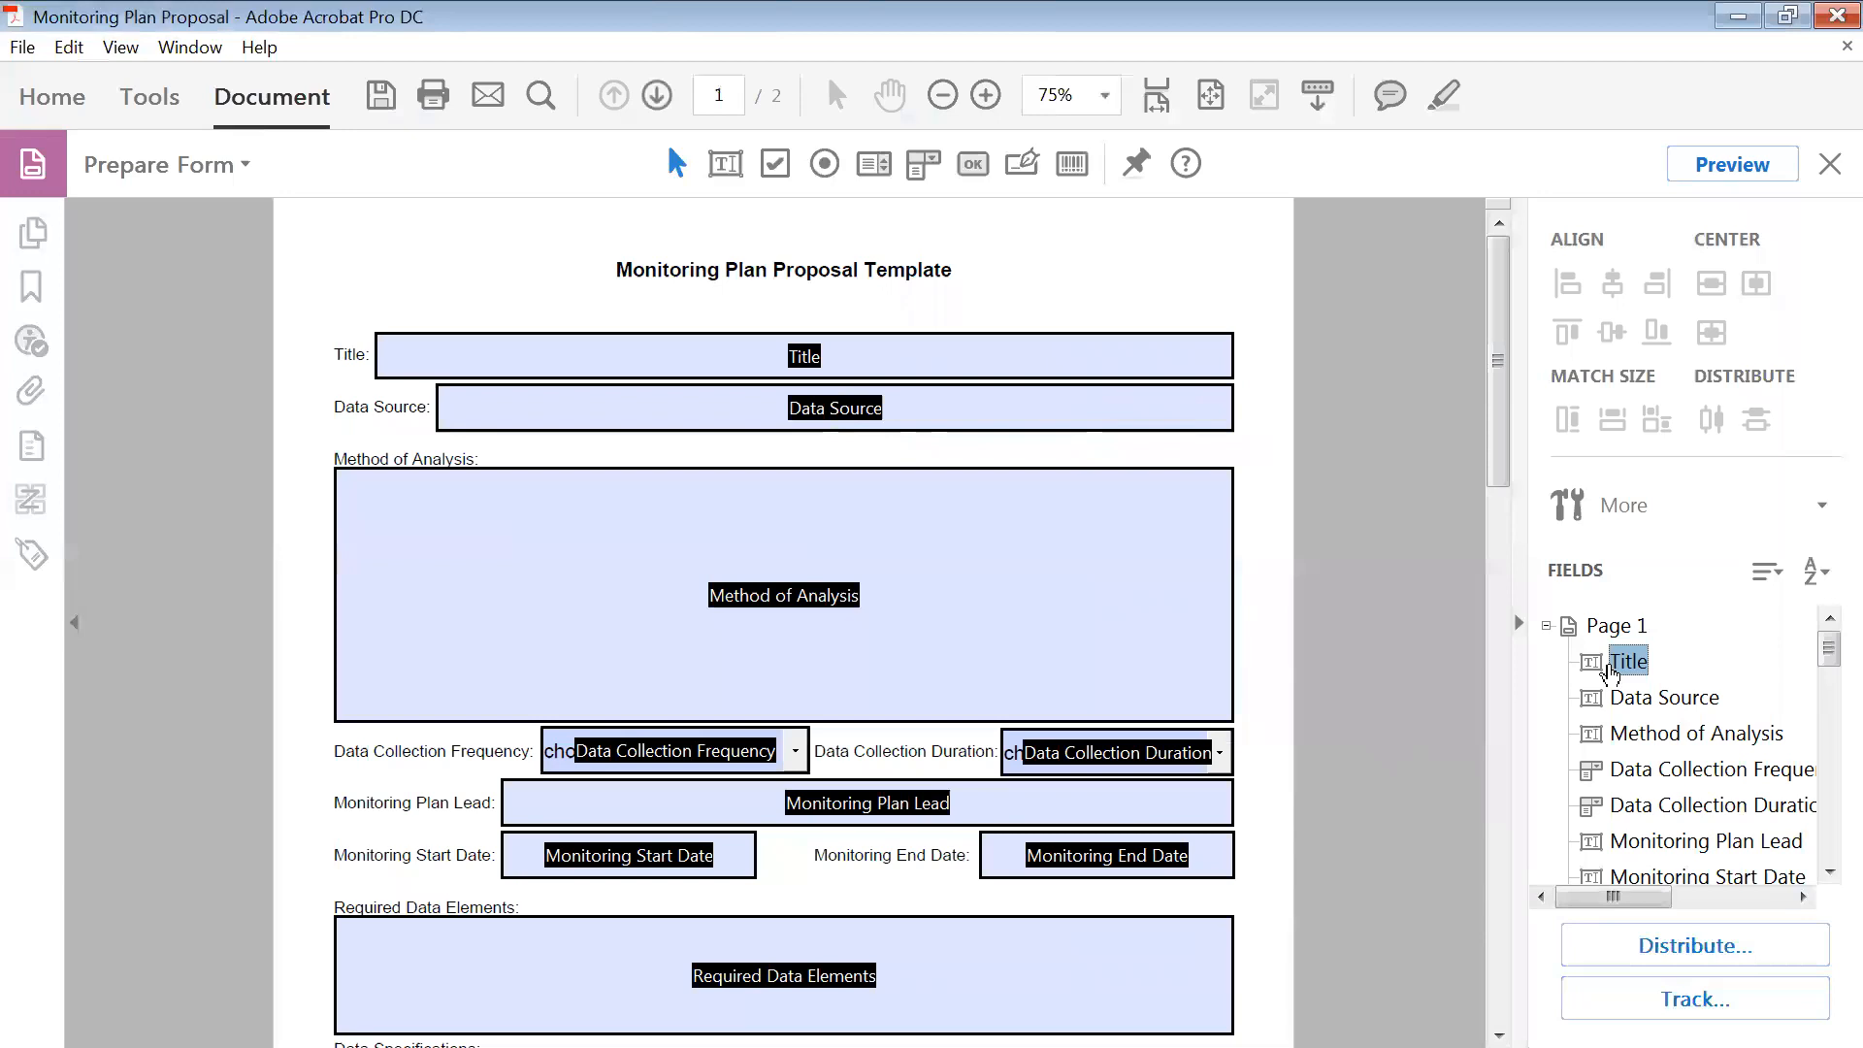
key(Down)
key(Down)
key(Down)
key(Down)
key(Down)
key(Down)
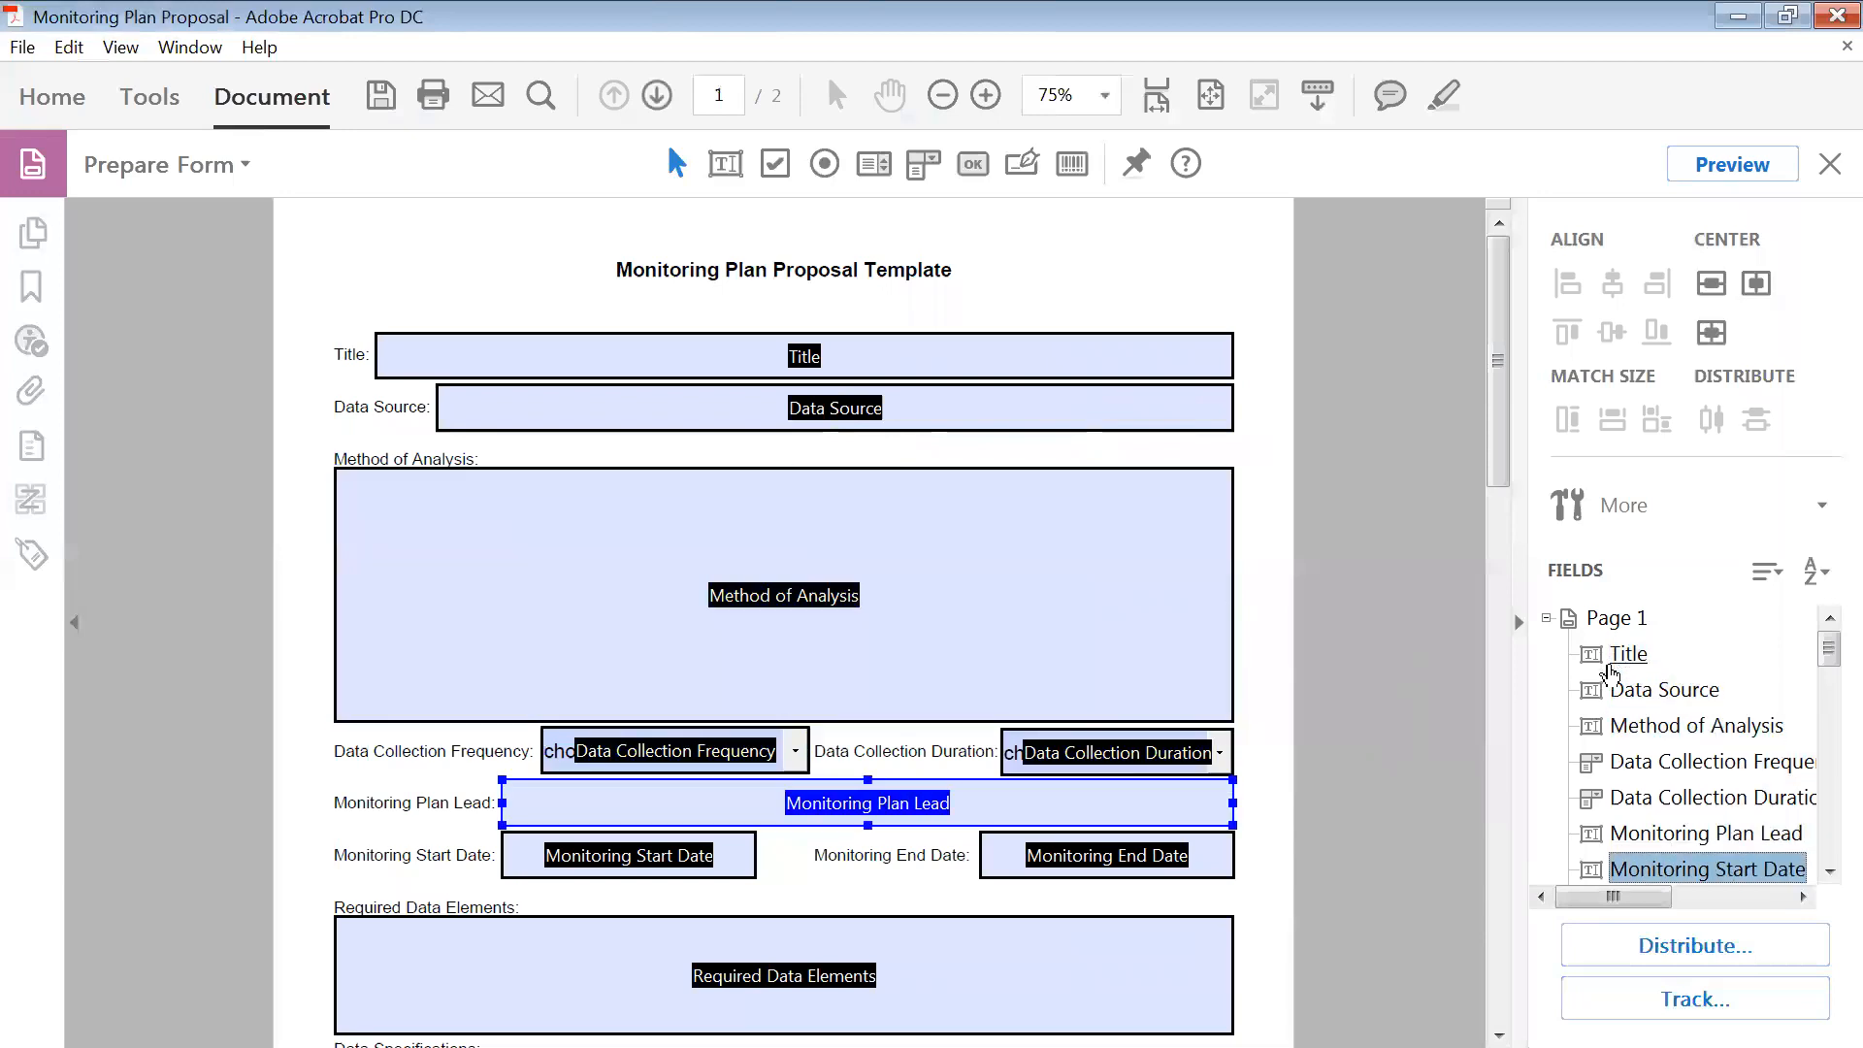
key(Down)
key(Down)
key(Down)
key(Down)
key(Down)
key(Down)
key(Down)
key(Down)
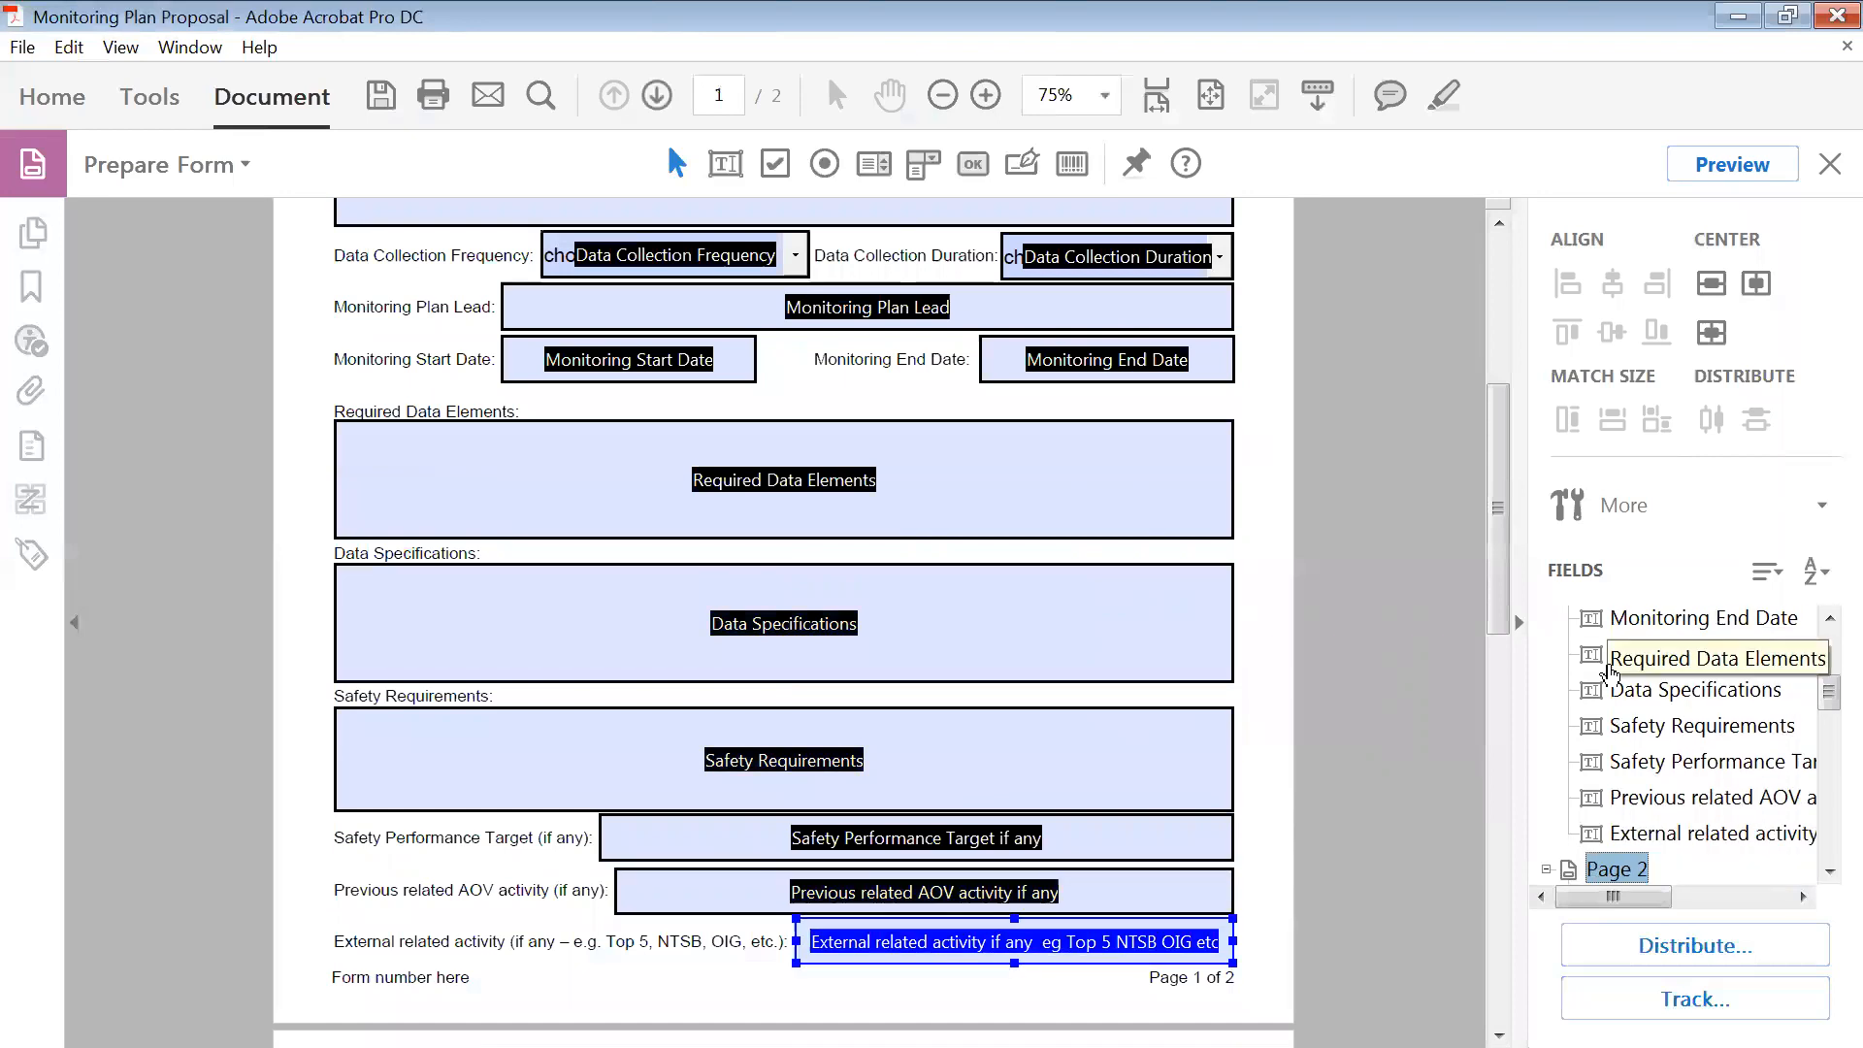
key(Down)
key(Down)
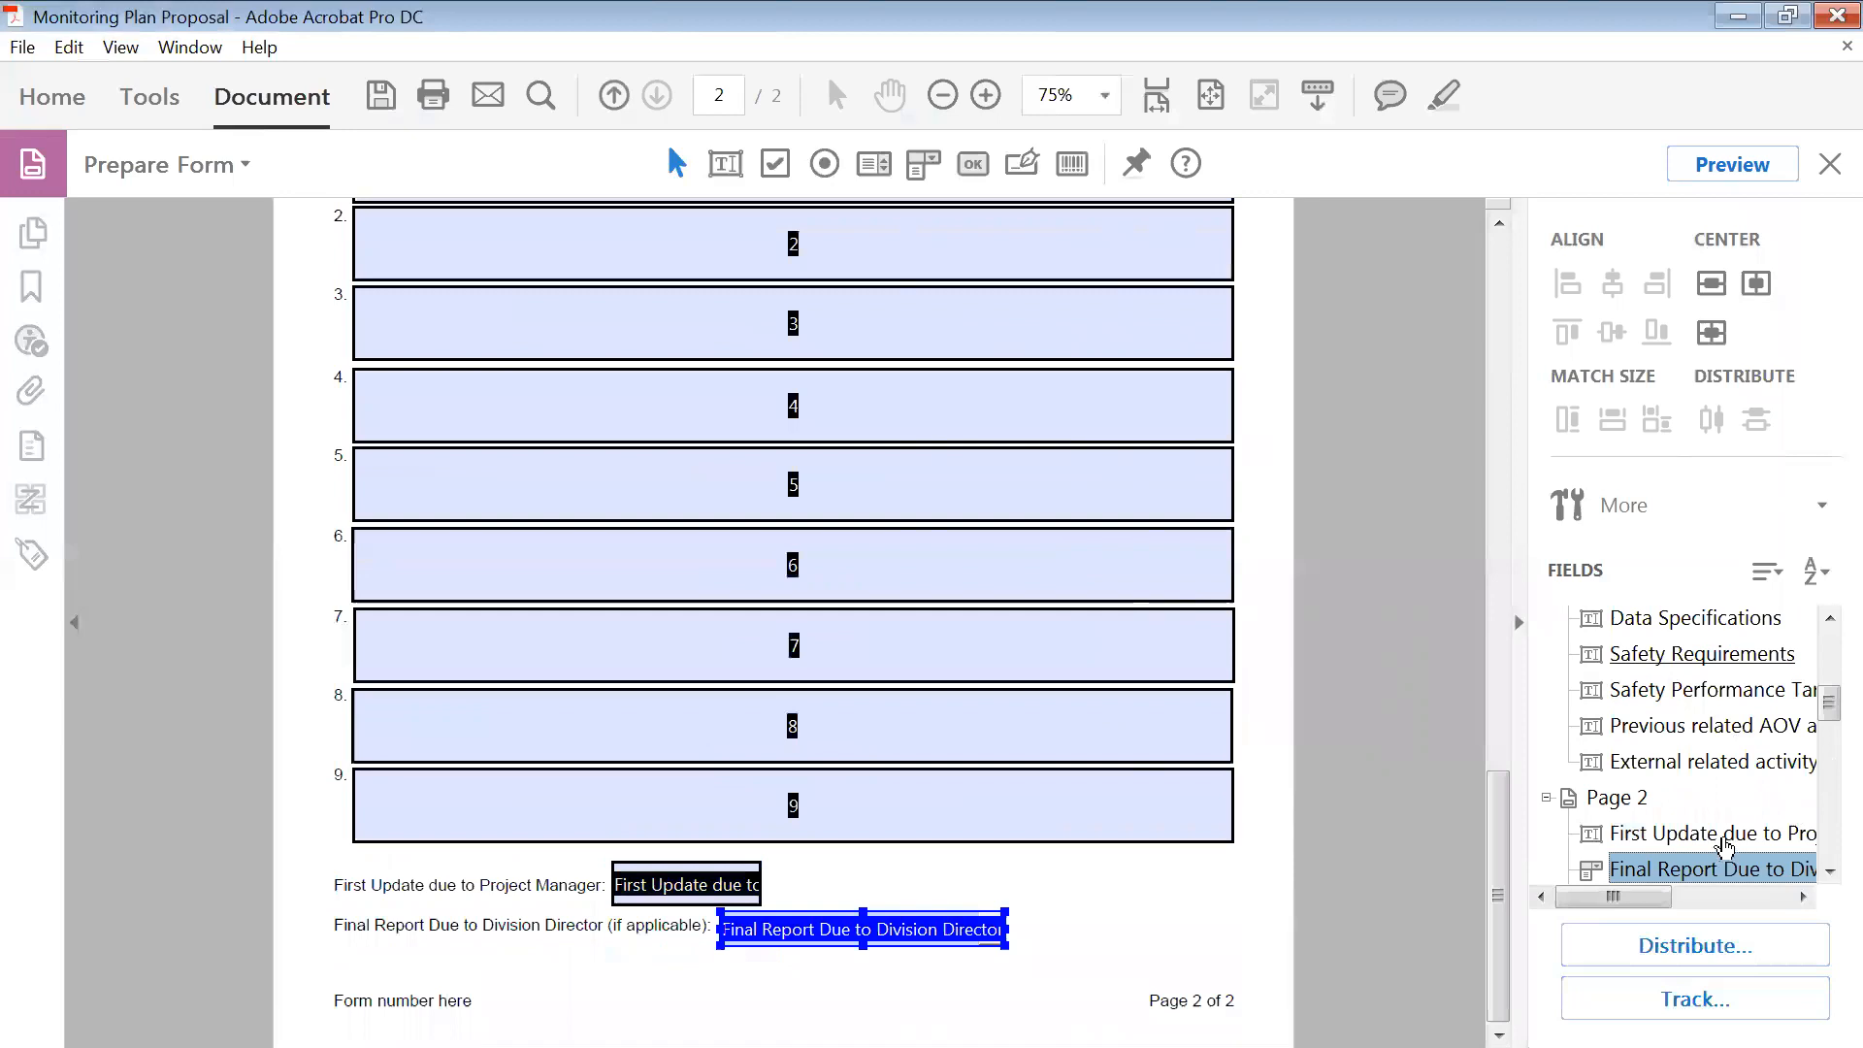
- Move the First Update due to Project Manager and Final Report Due to Division Director fields after field 9 in the page 2 field order
scroll(1821, 885, down, 1)
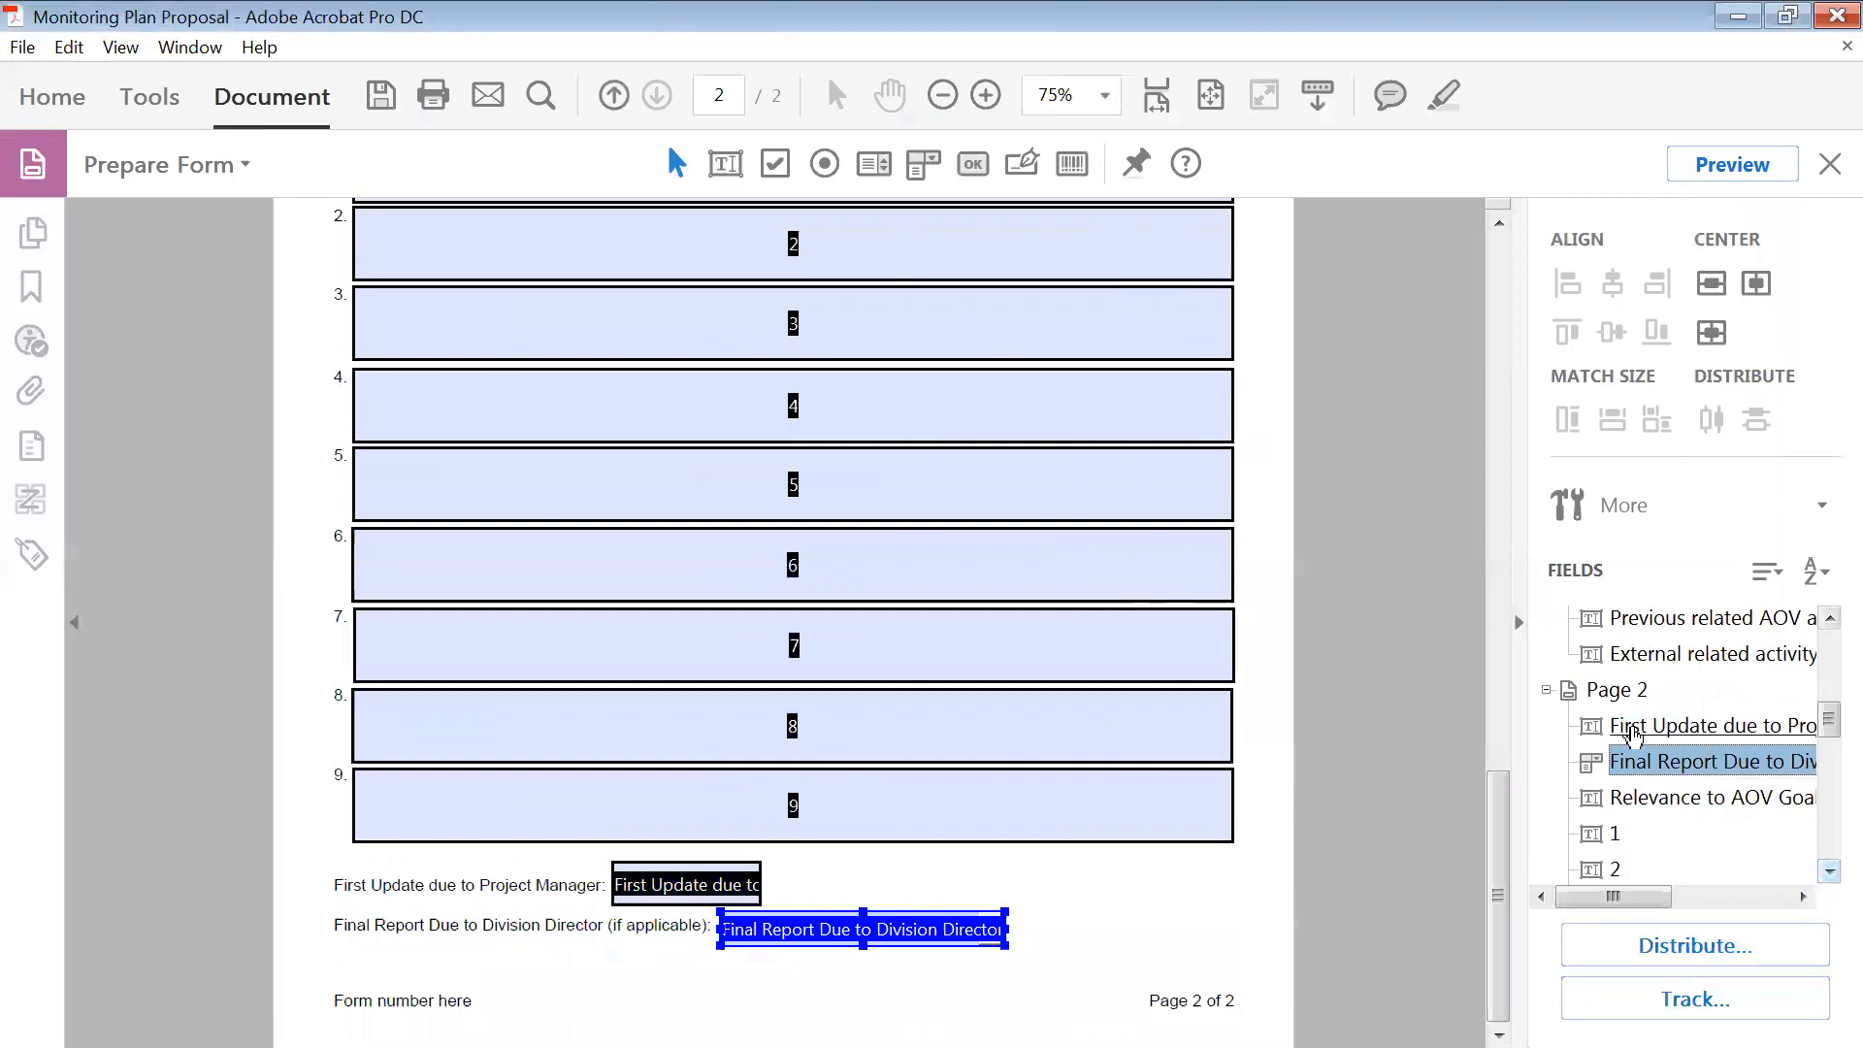
click(1634, 729)
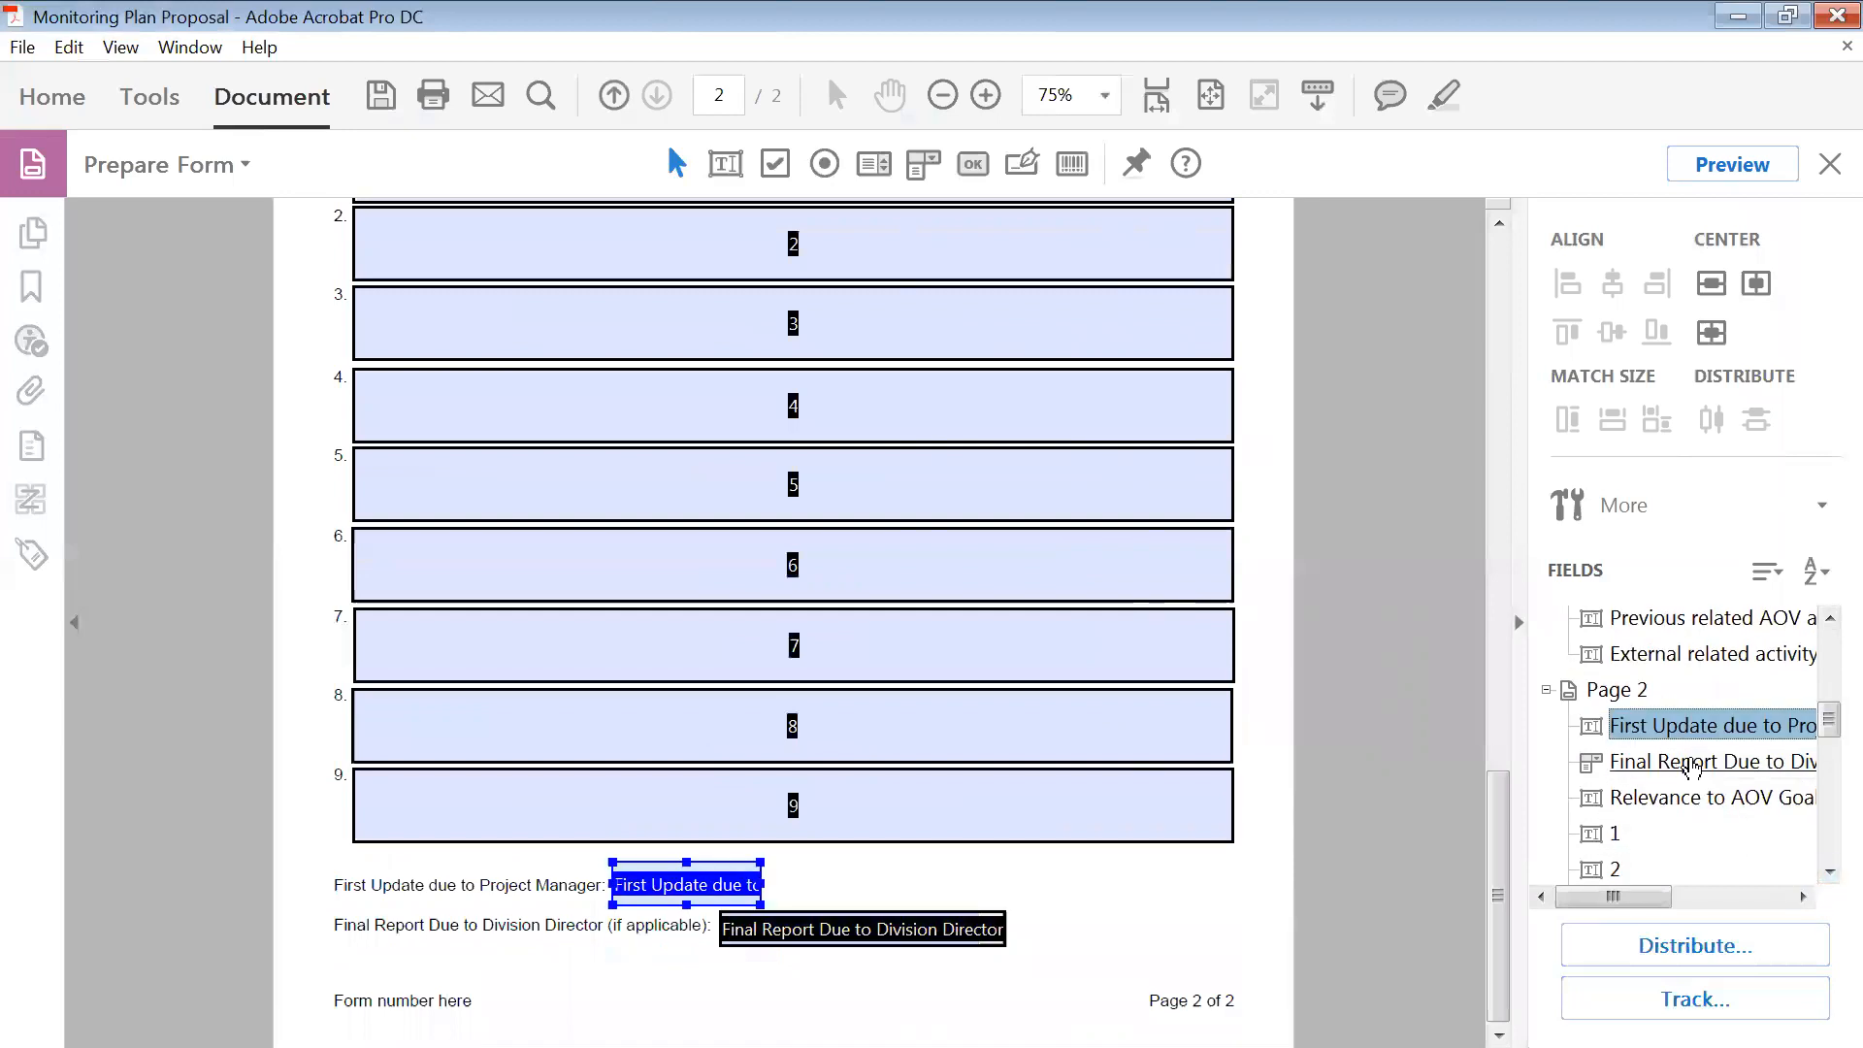
ctrl+click(901, 788)
click(1654, 723)
click(1676, 766)
click(1680, 800)
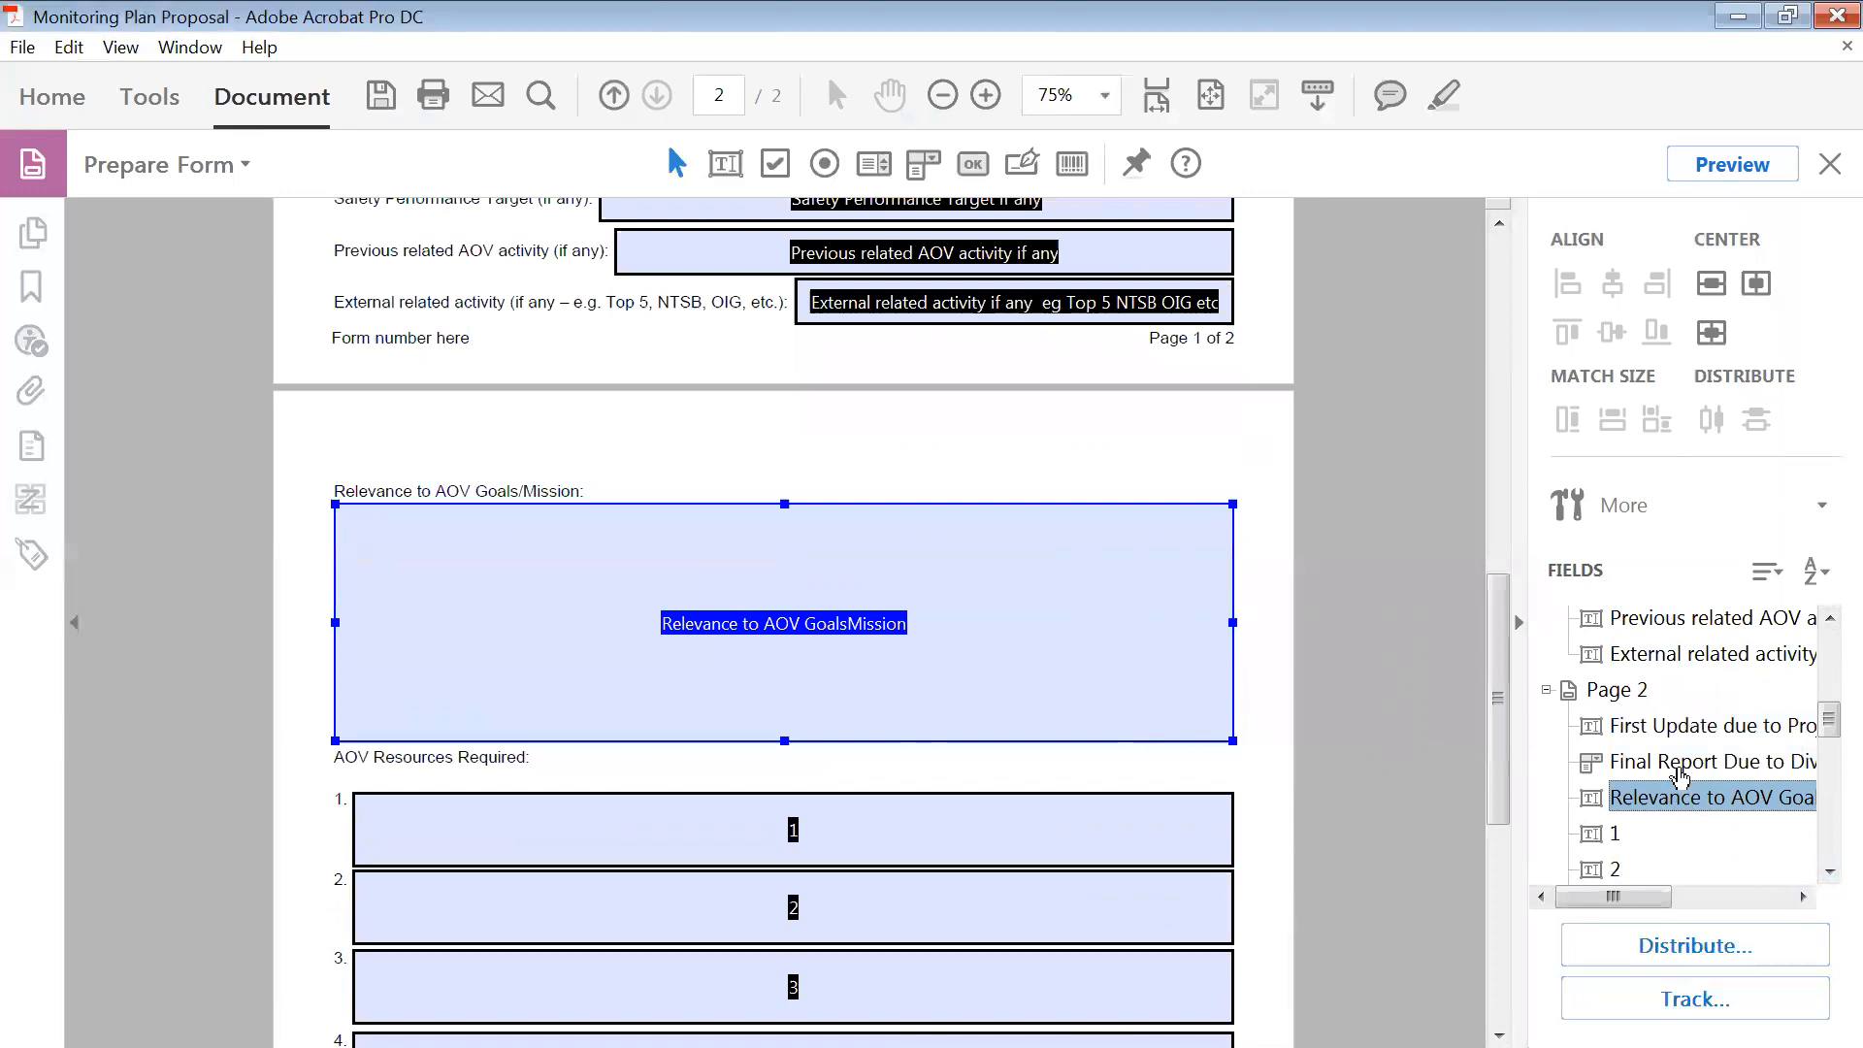
click(1661, 723)
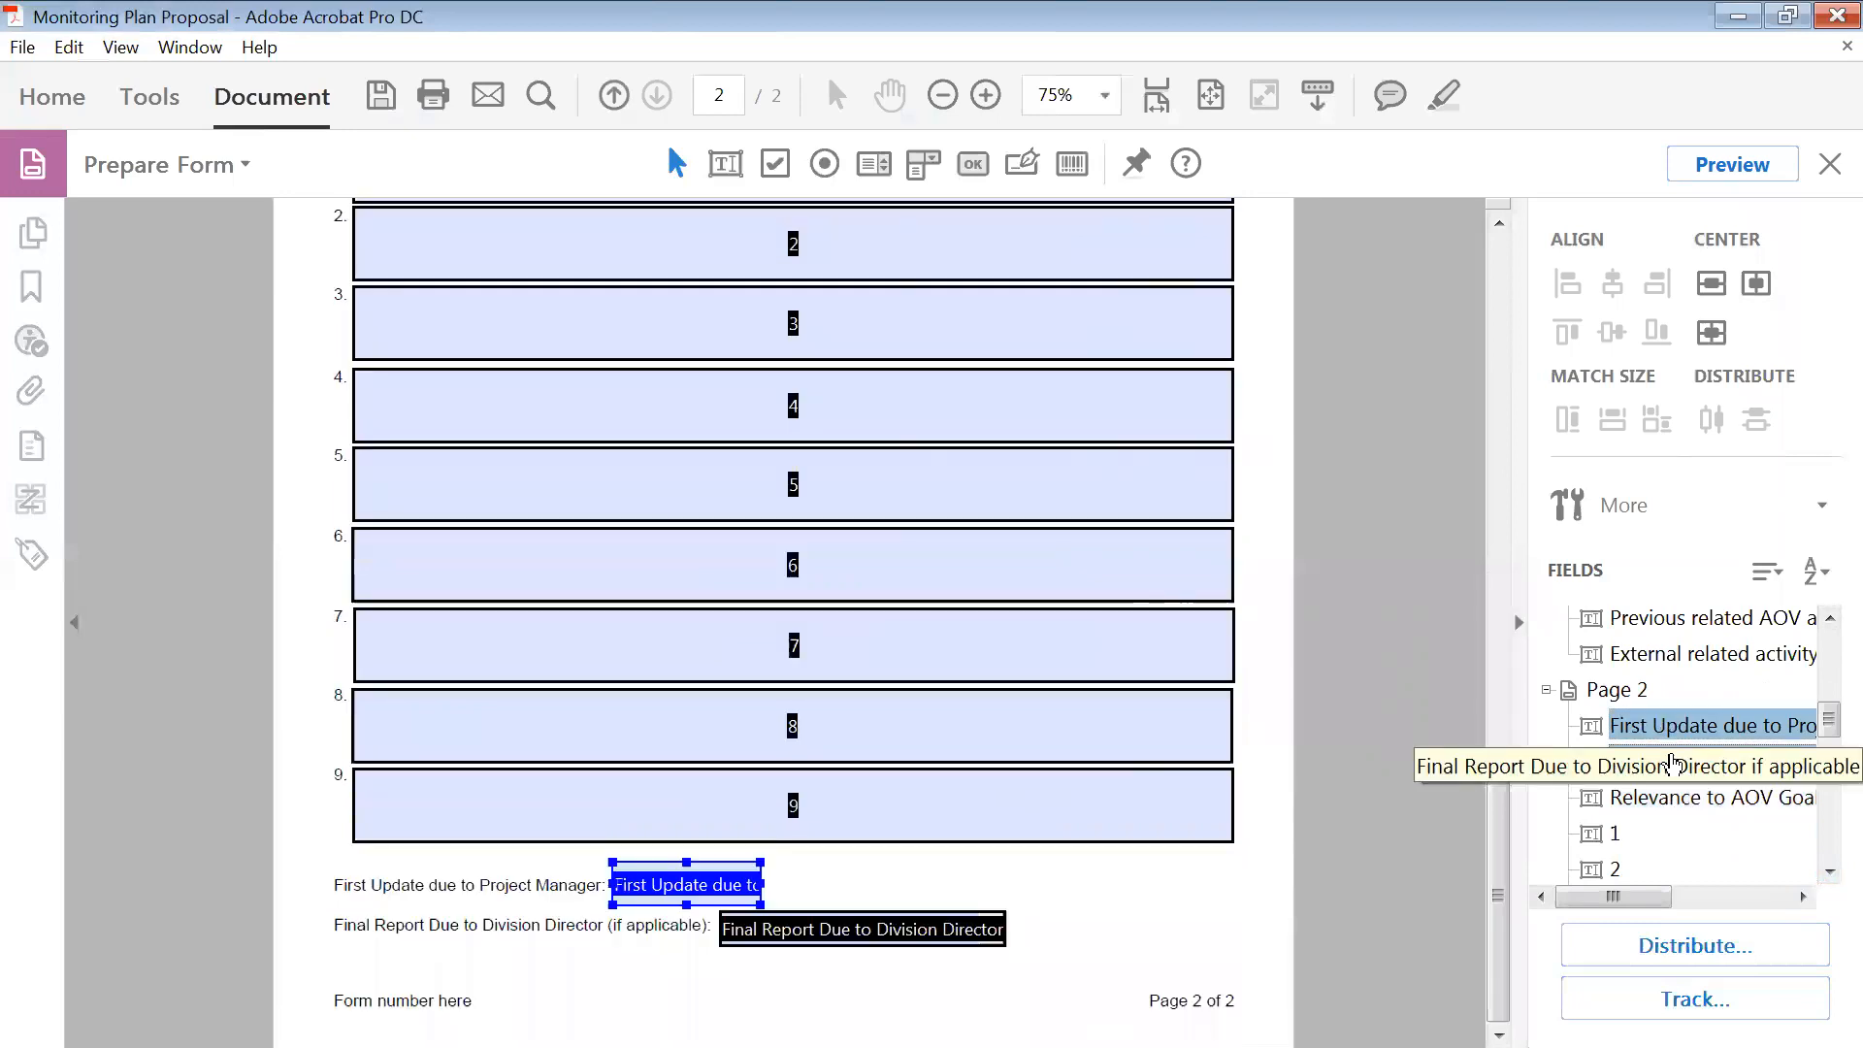
ctrl+click(1675, 761)
drag(1693, 766, 1615, 759)
drag(1824, 777, 1822, 716)
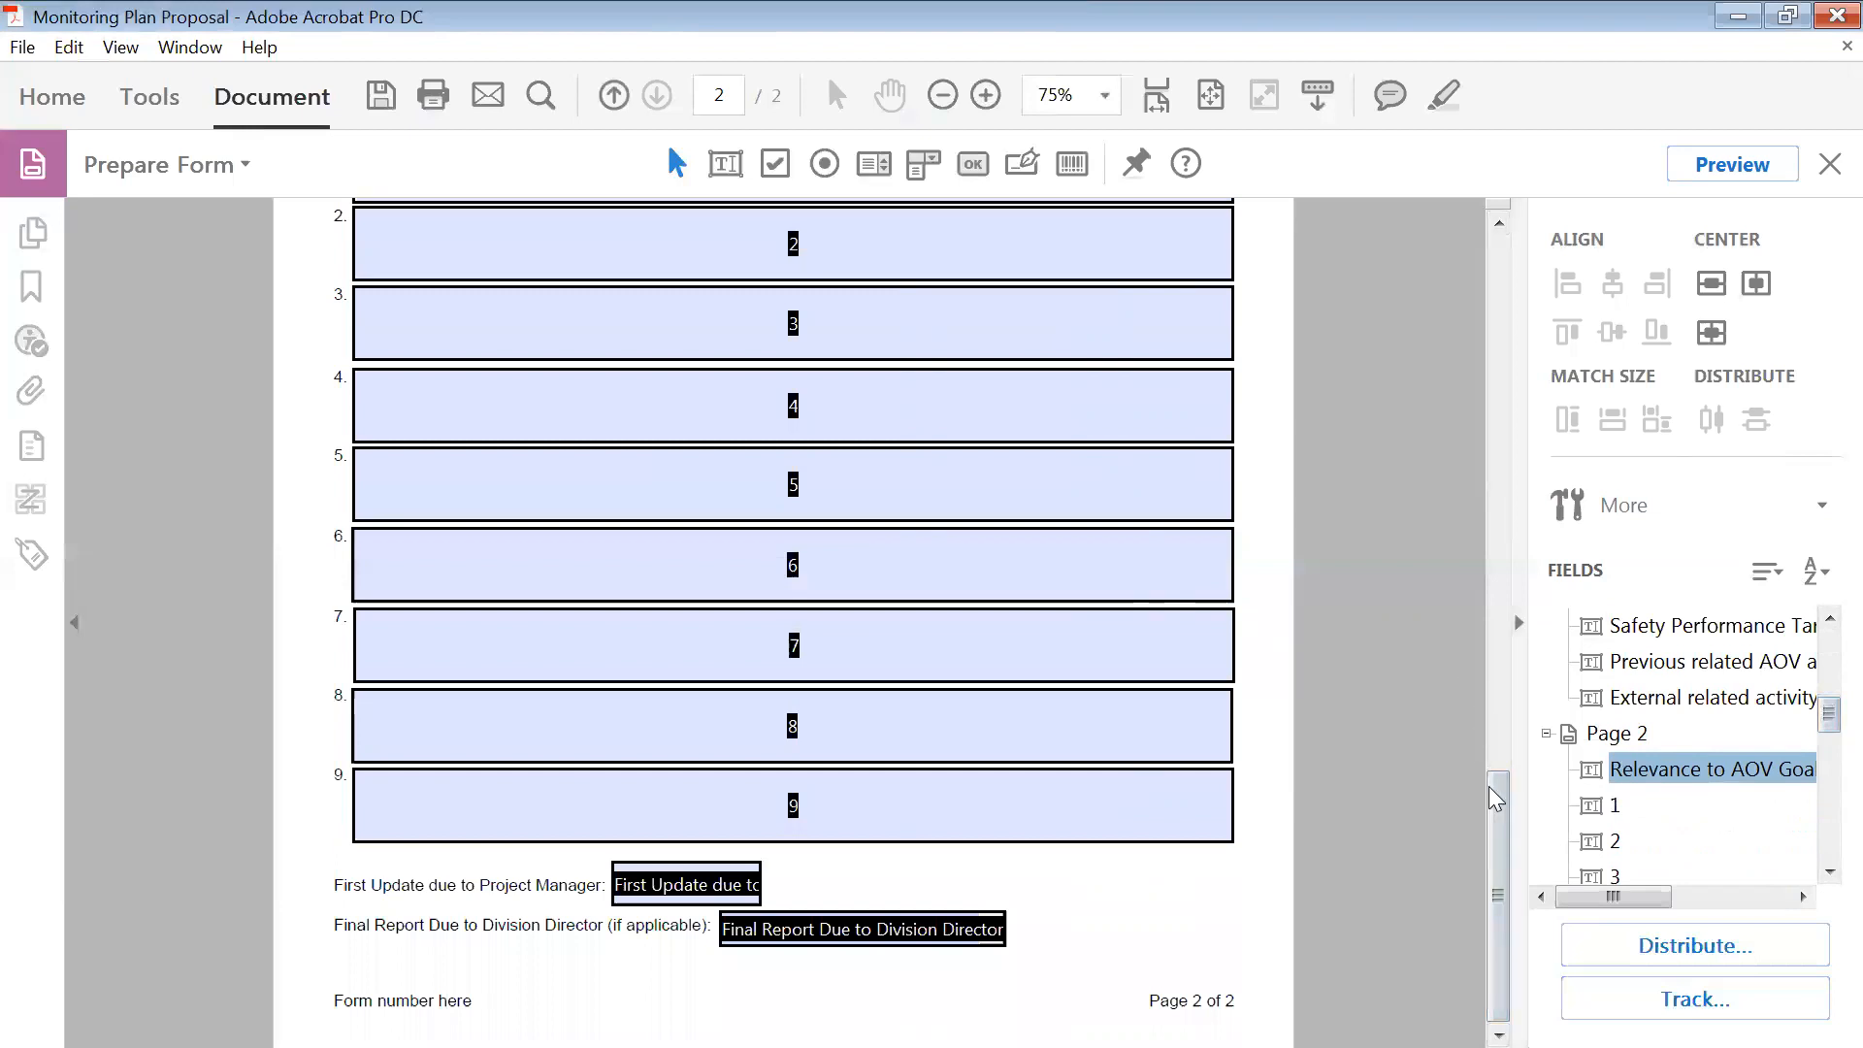
- Check the page 2 field order from Relevance to AOV Goals/Mission through Final Report Due to Division Director
click(1689, 777)
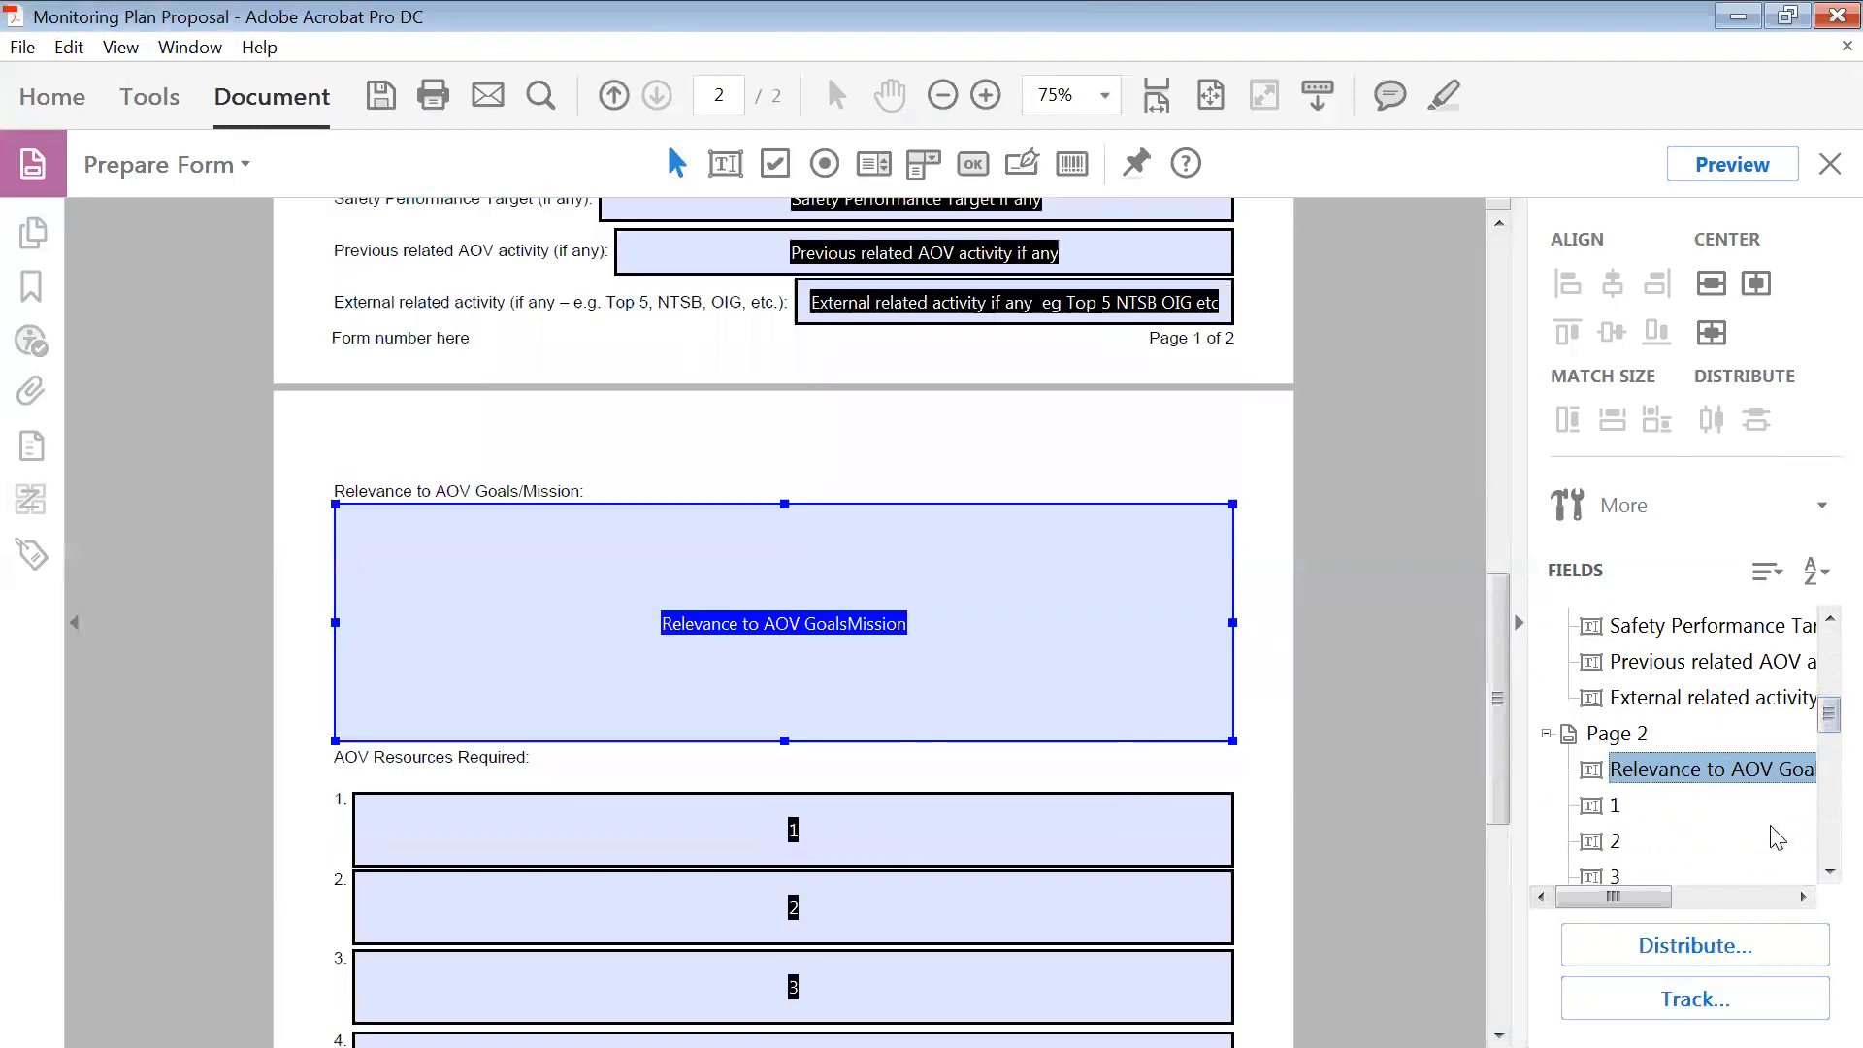
key(Down)
key(Down)
key(Down)
key(Down)
key(Down)
key(Down)
key(Down)
key(Down)
key(Down)
key(Down)
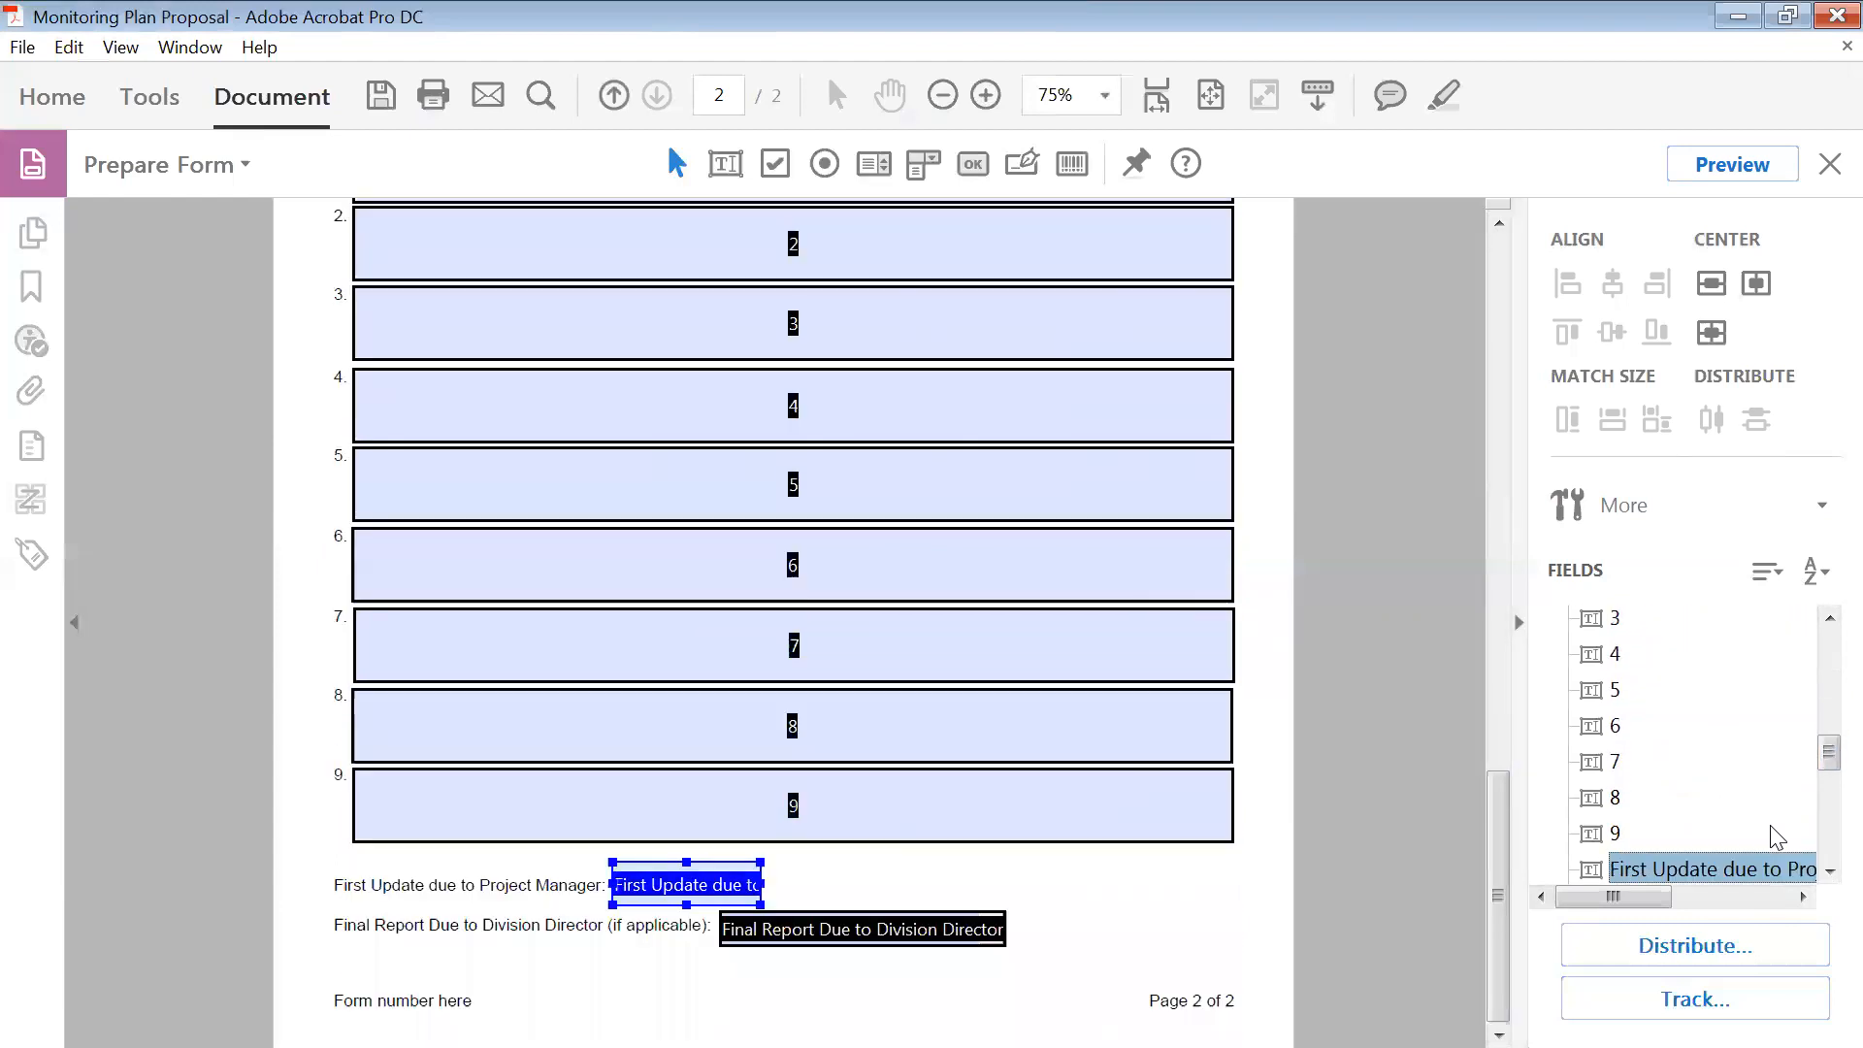
key(Down)
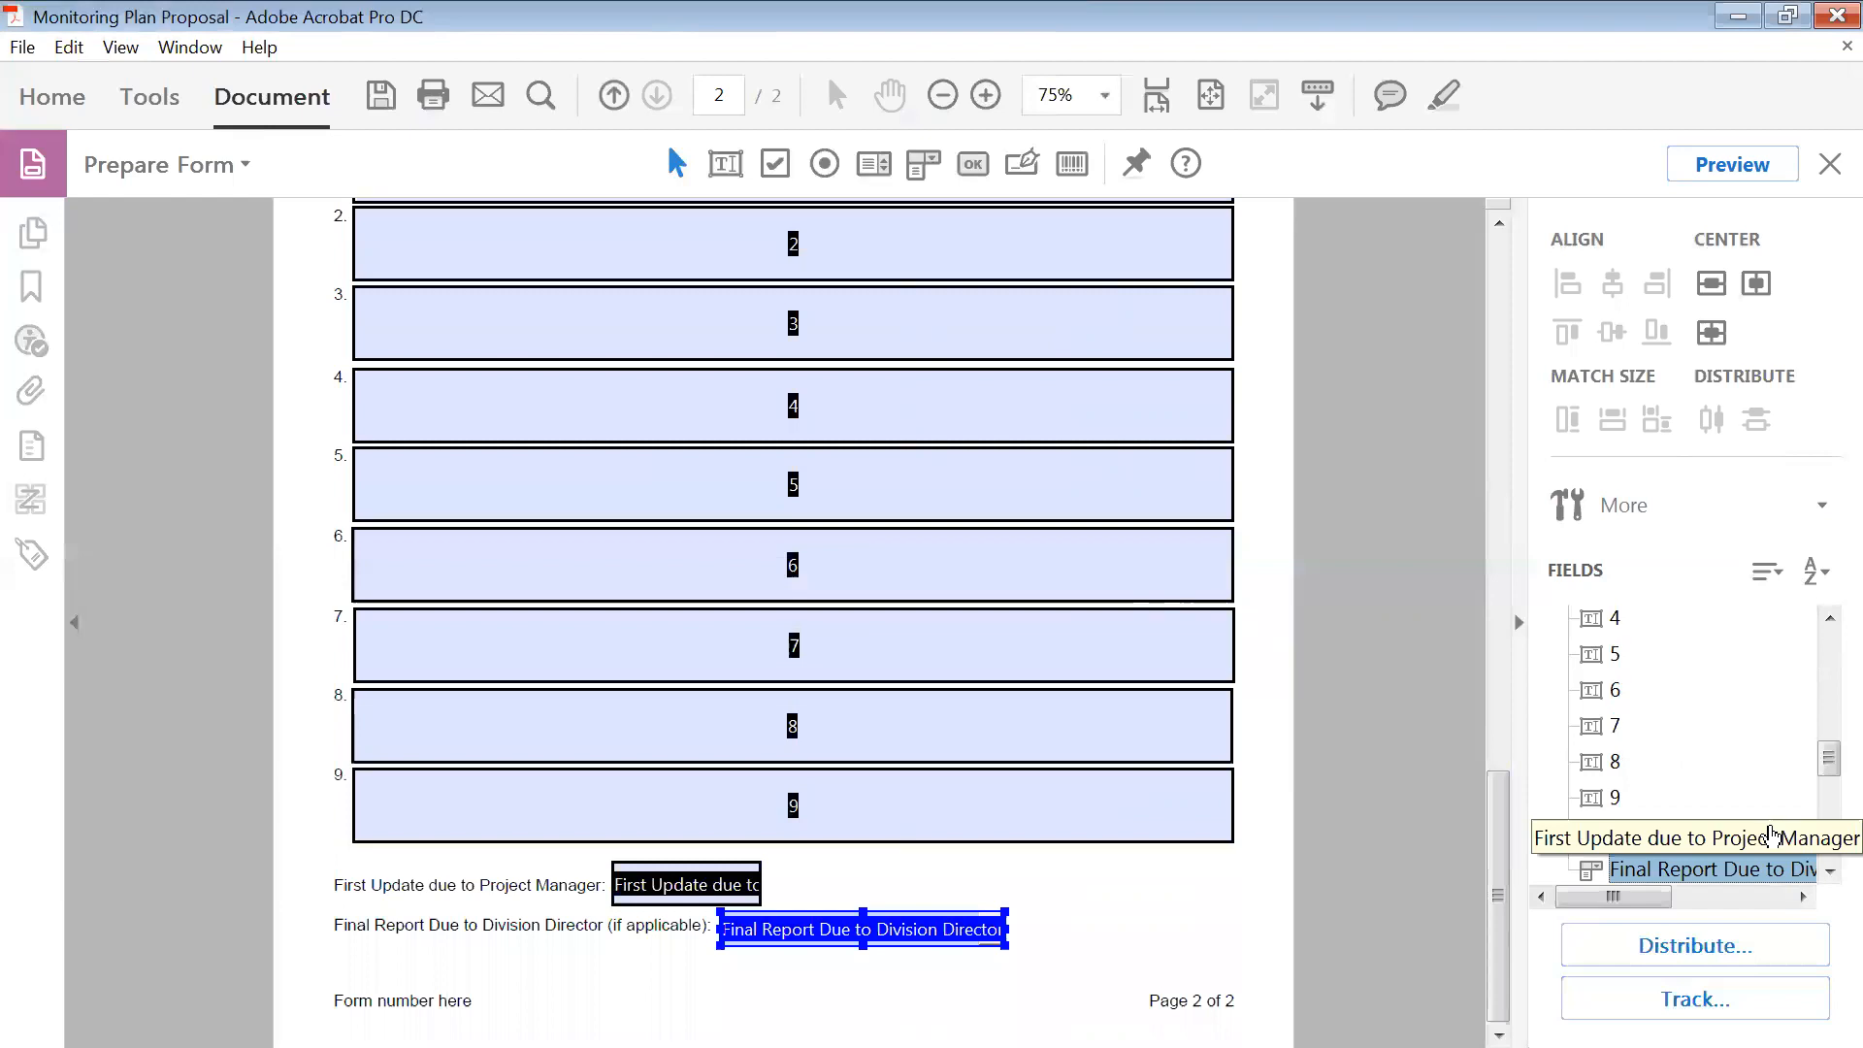
- Exit form editing and try the Data Source, Method of Analysis, Monitoring Plan Lead, Monitoring Start Date and Required Data Elements fields on page 1
click(1828, 163)
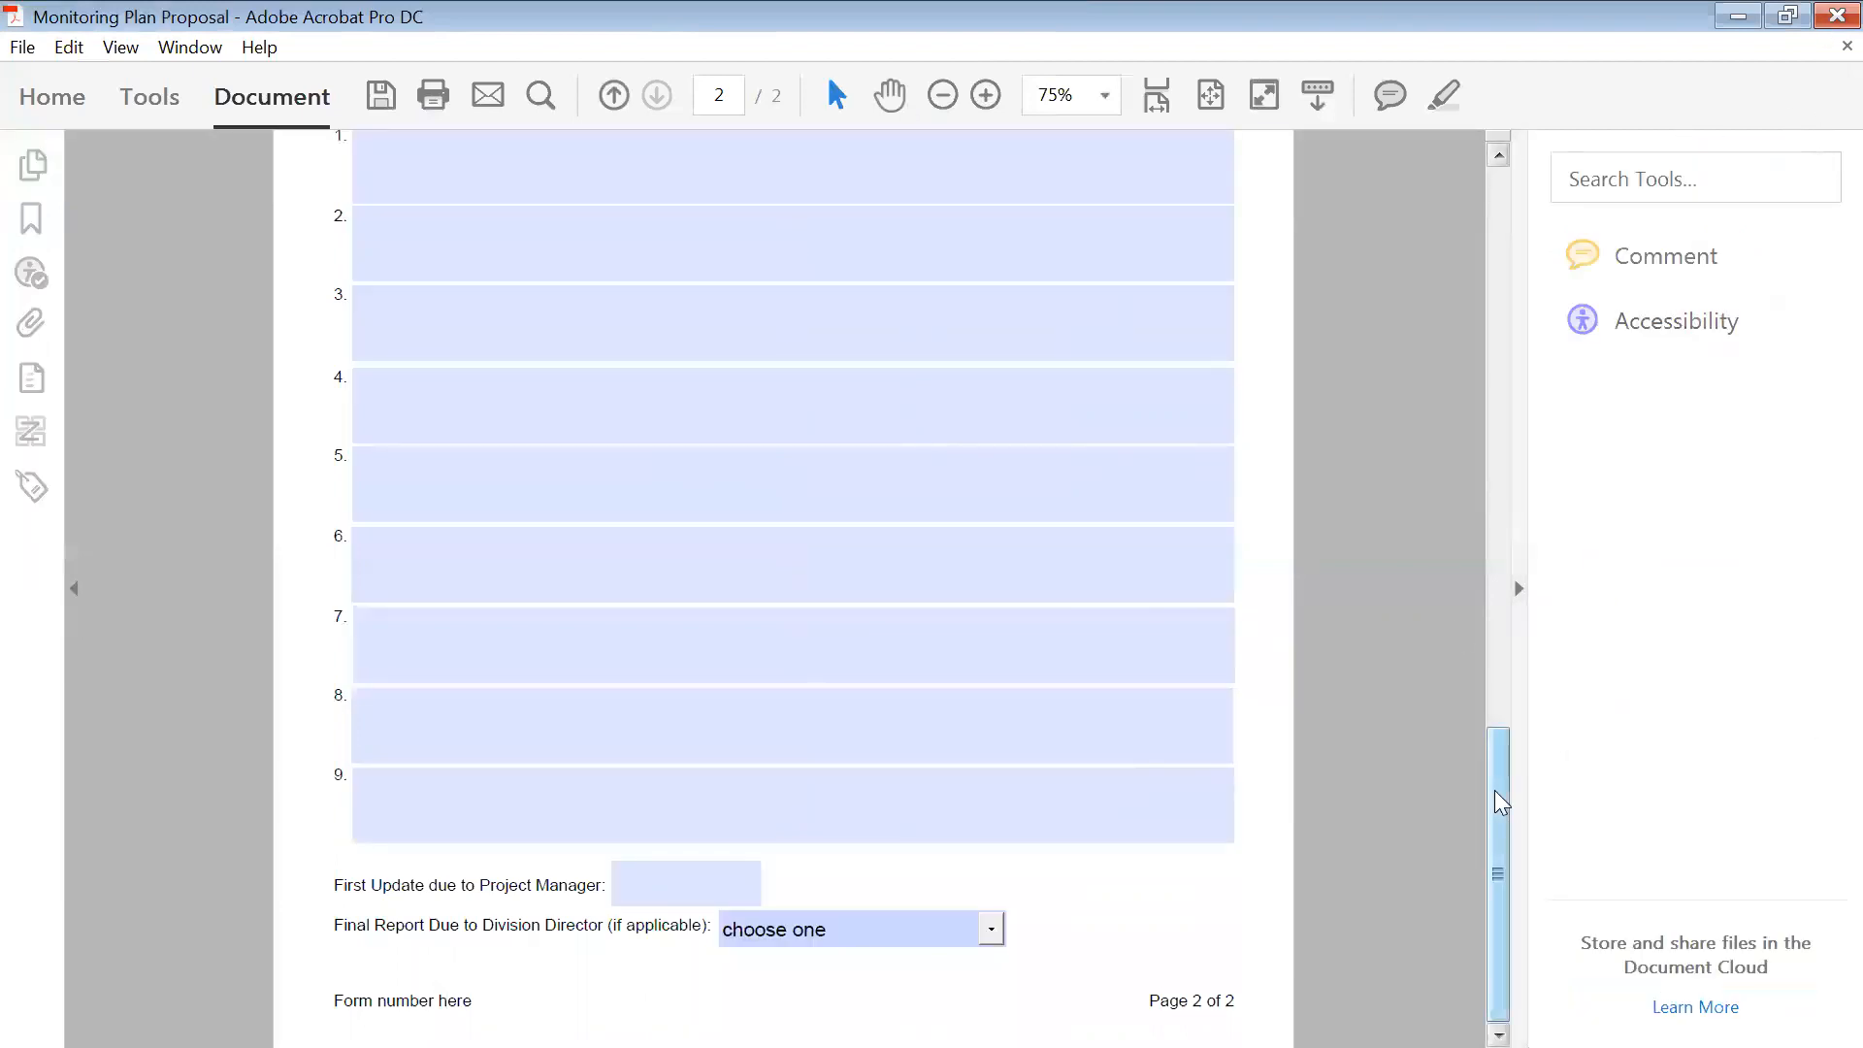
drag(1498, 820, 1477, 243)
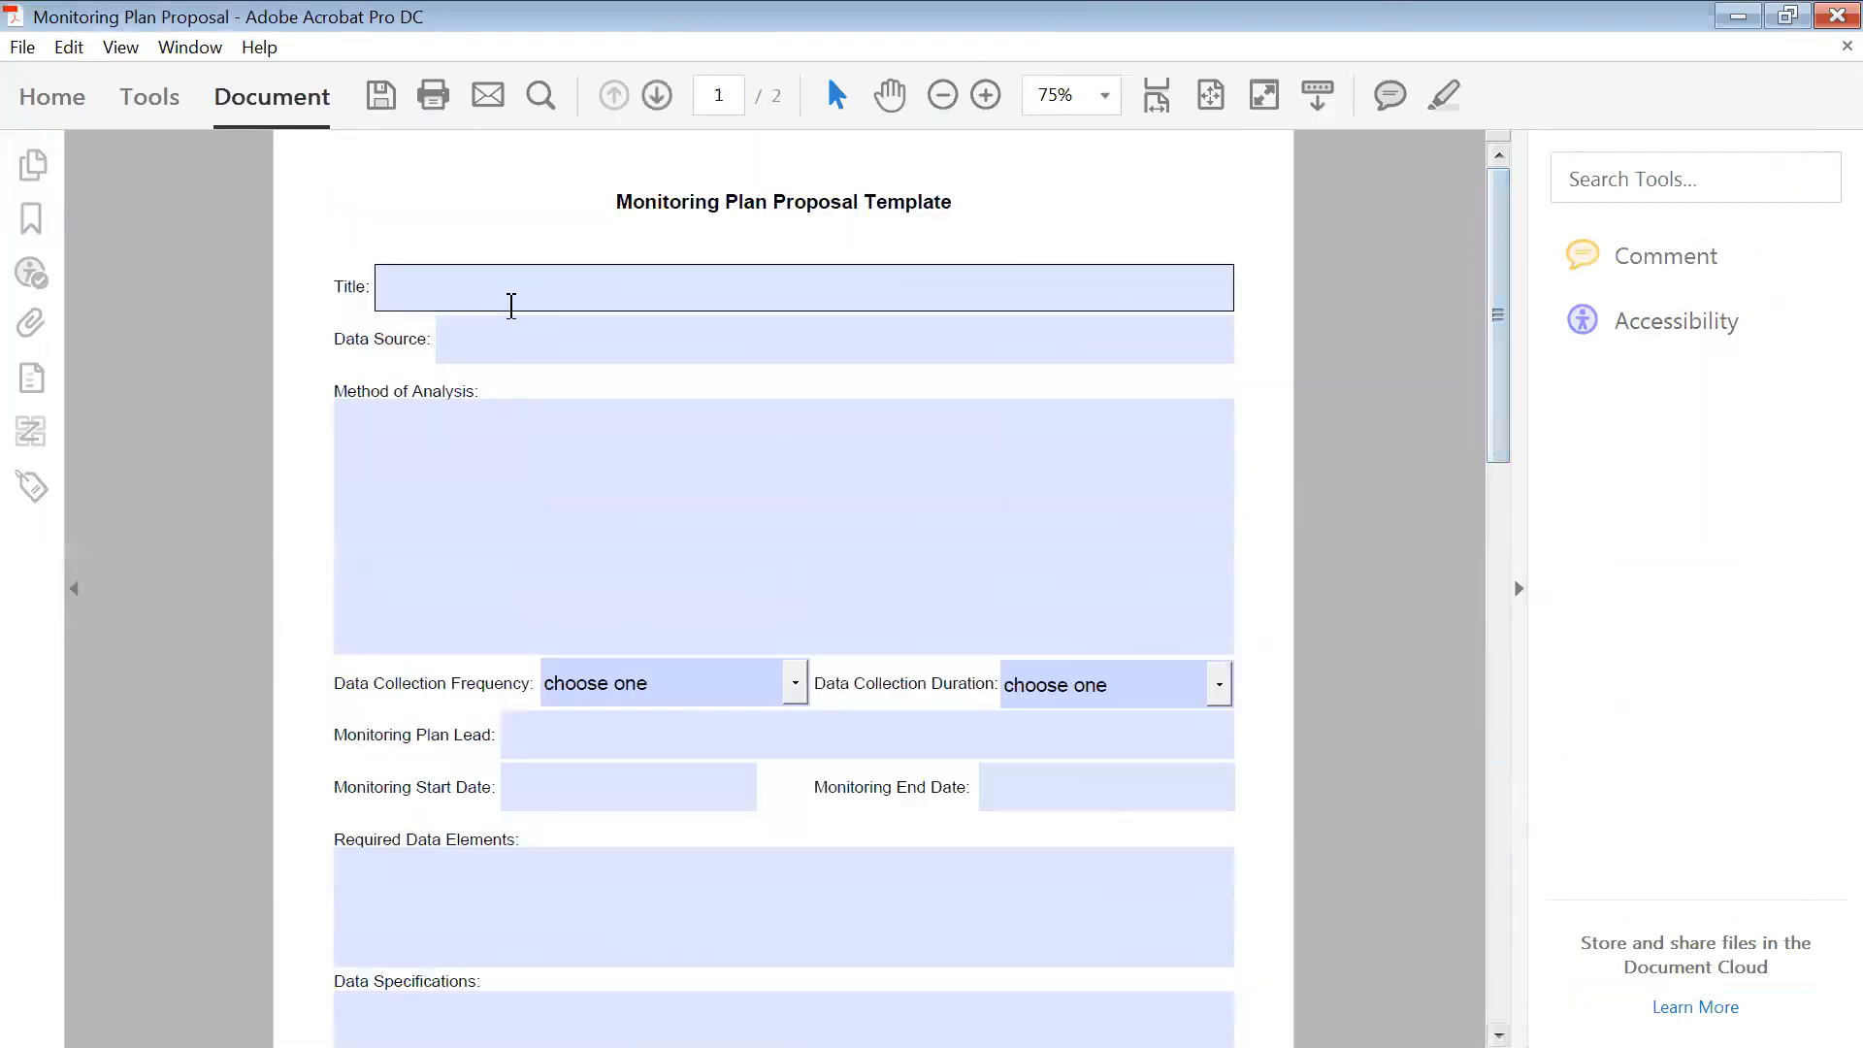
click(518, 354)
click(495, 490)
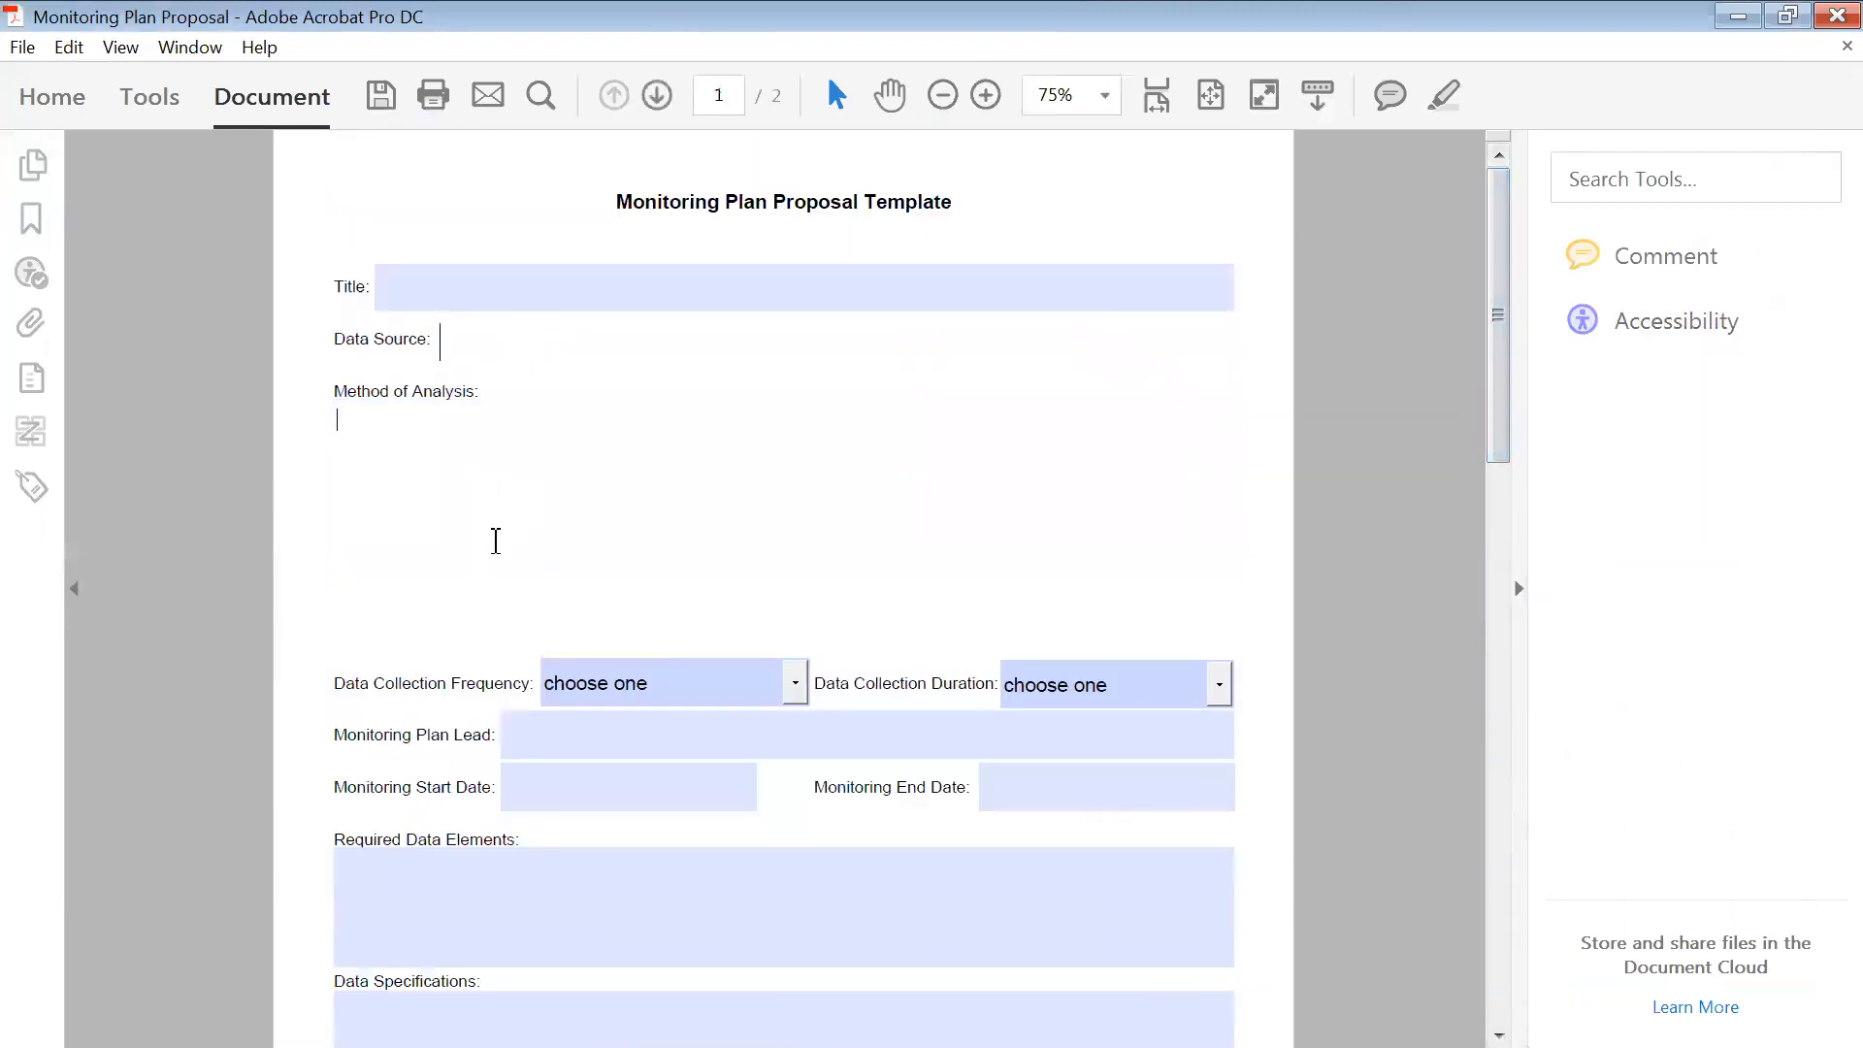
click(640, 732)
click(623, 781)
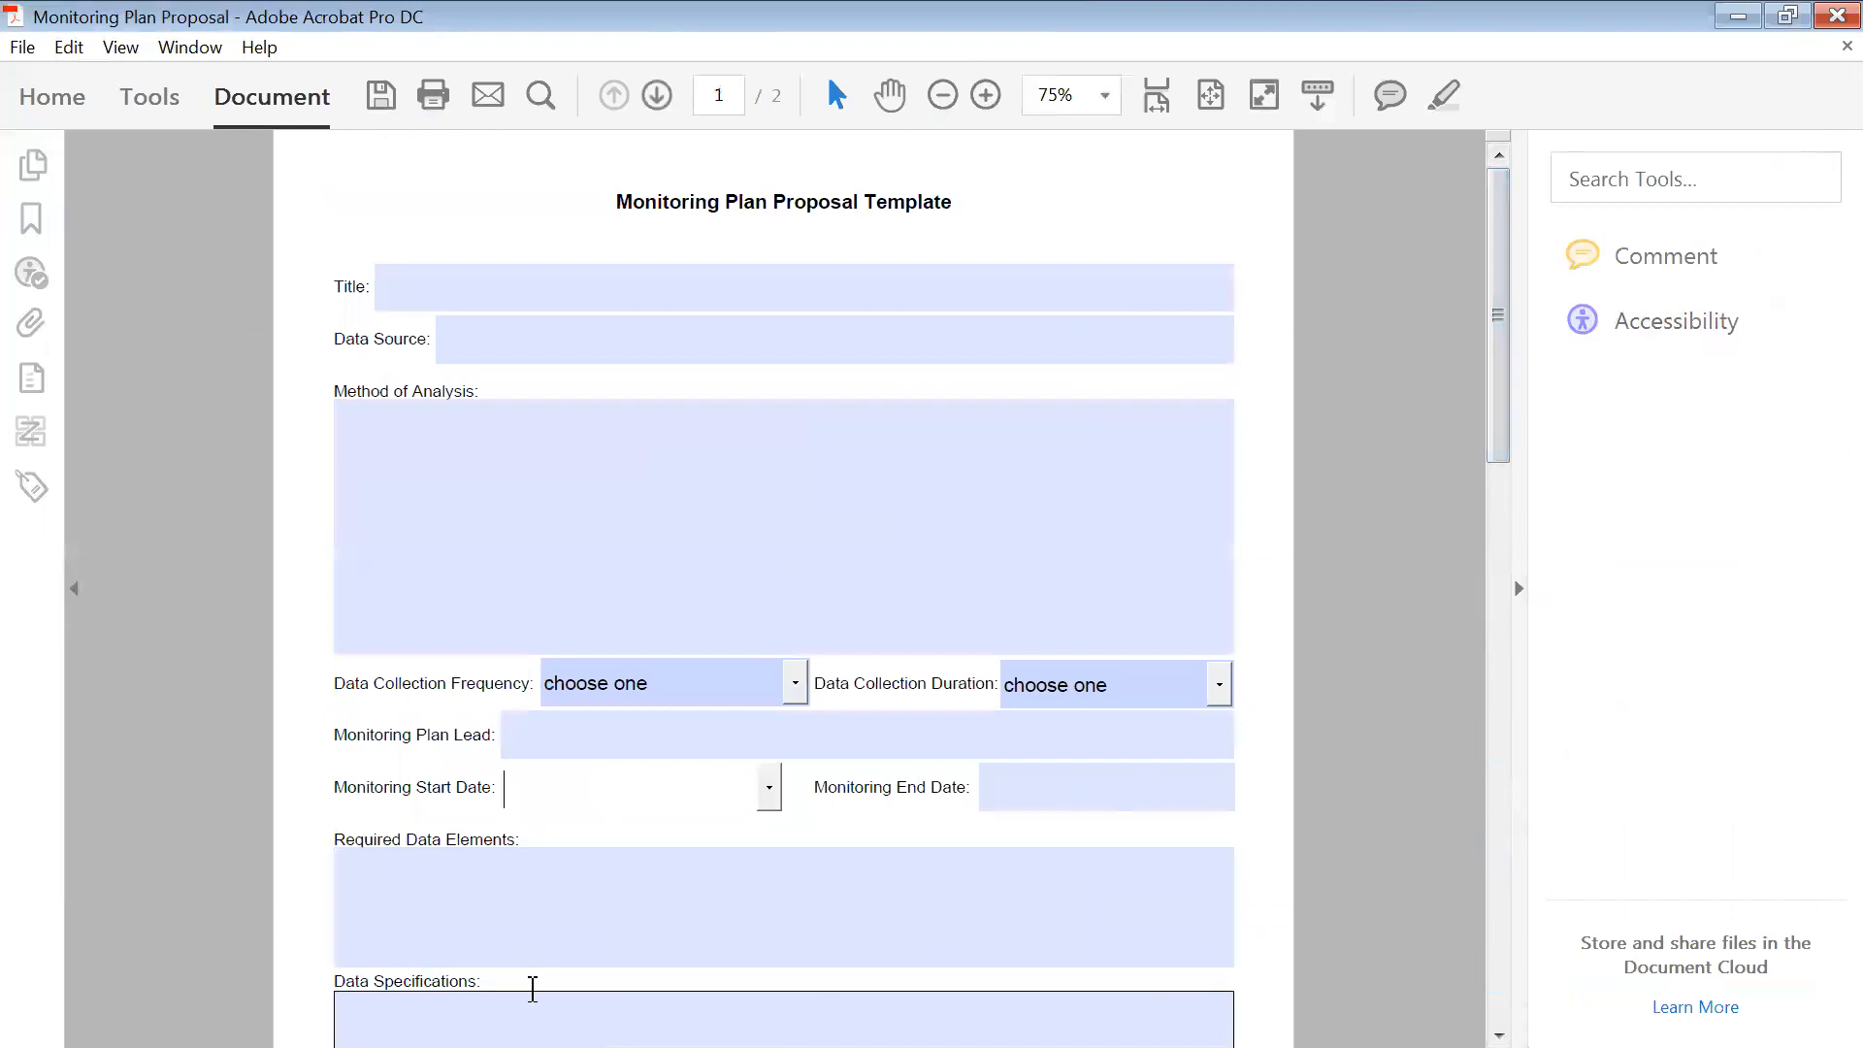
click(541, 931)
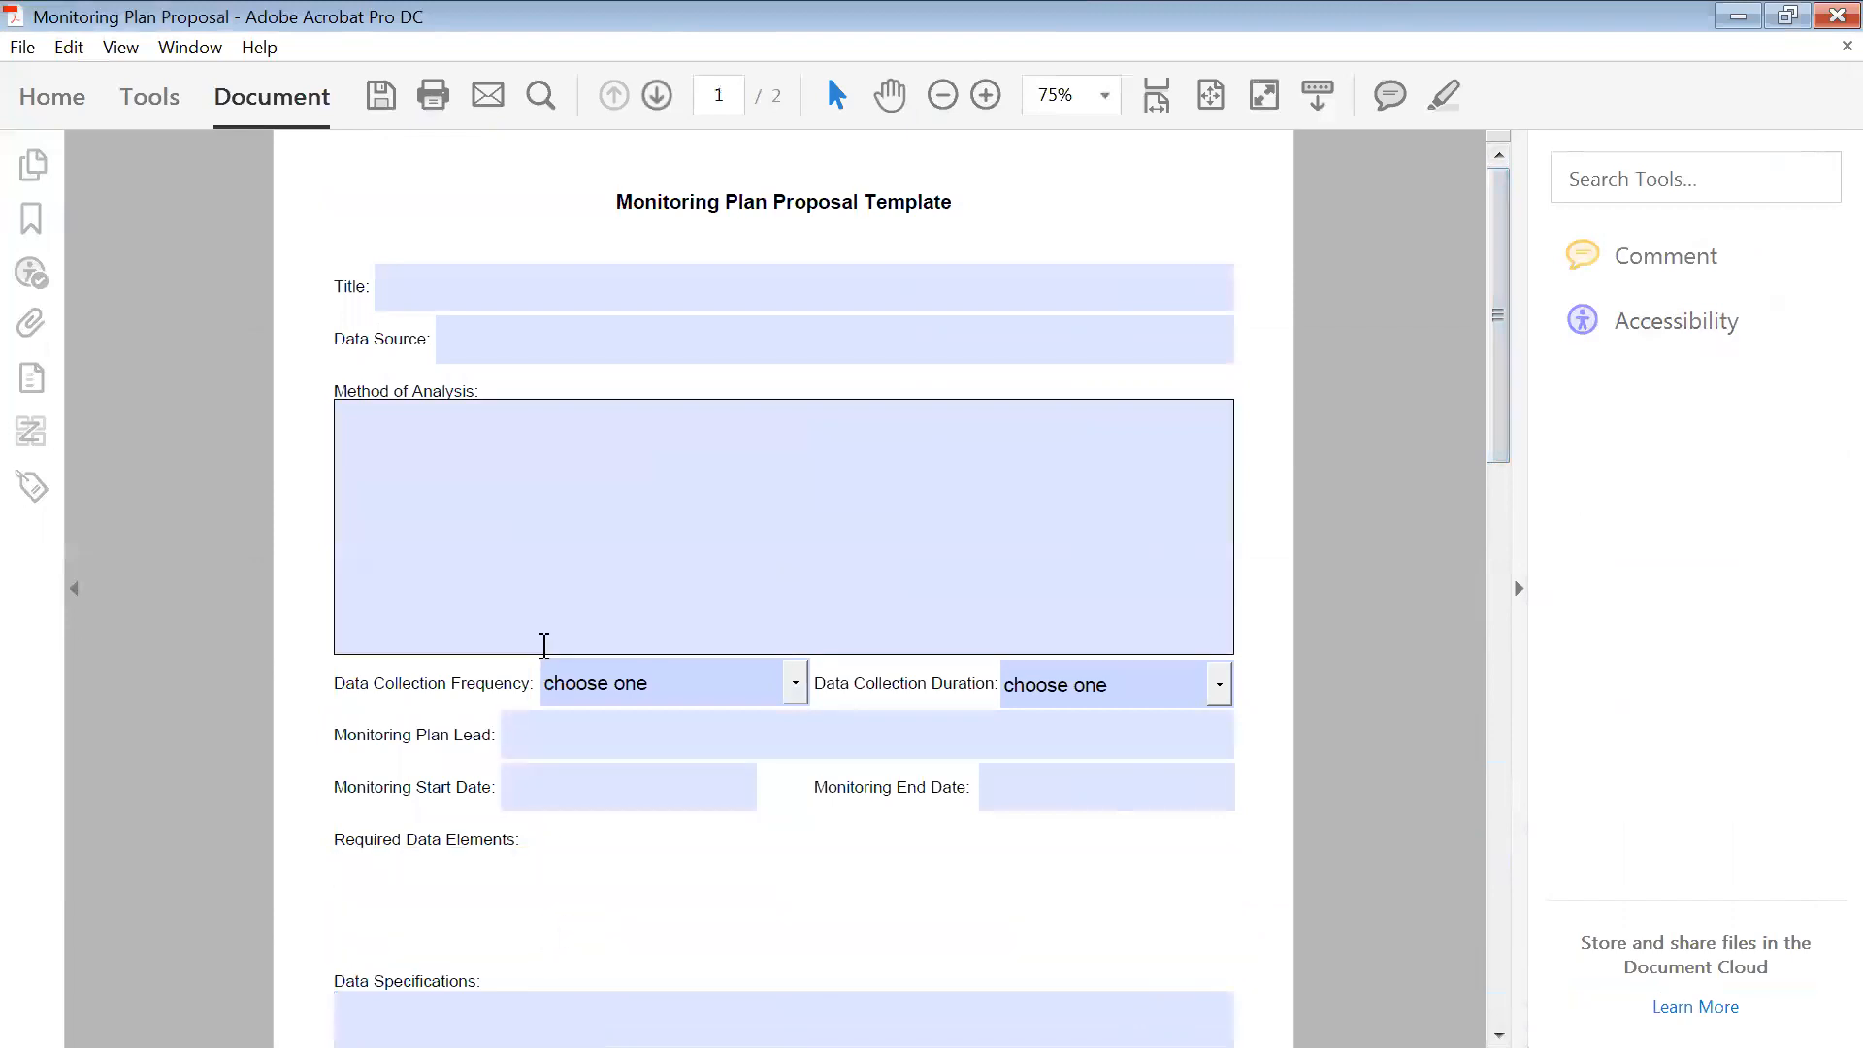